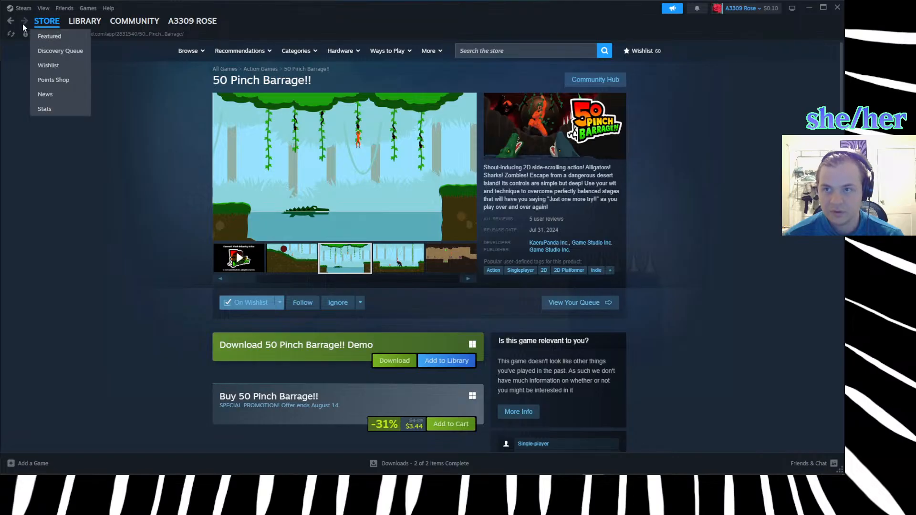
Open the game library and launch Marble It Up! Ultra with its standard play option.
{"action": "left_click", "coordinate": [84, 21]}
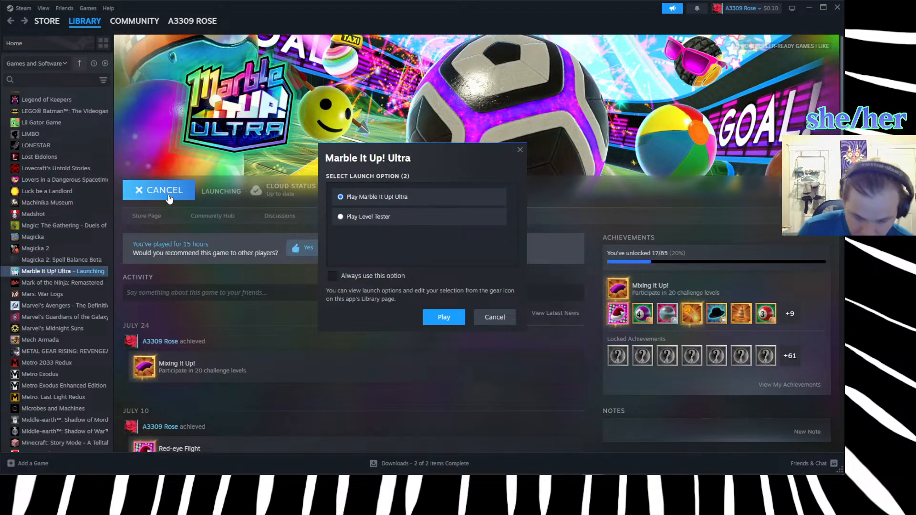
{"action": "left_click", "coordinate": [447, 313]}
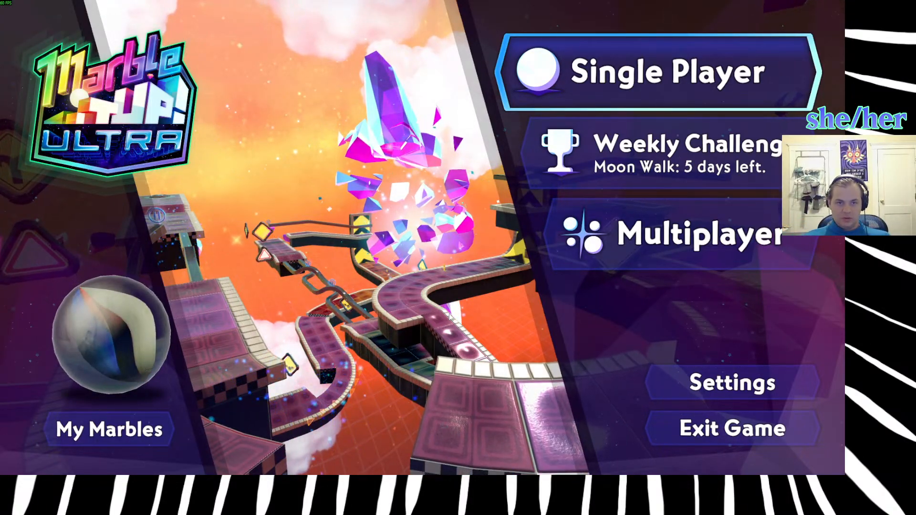
Open the single-player Chapter 2 levels and start Learning to Bounce.
{"action": "key", "text": "Return"}
{"action": "key", "text": "Right"}
{"action": "key", "text": "Right"}
{"action": "key", "text": "Left"}
{"action": "key", "text": "Return"}
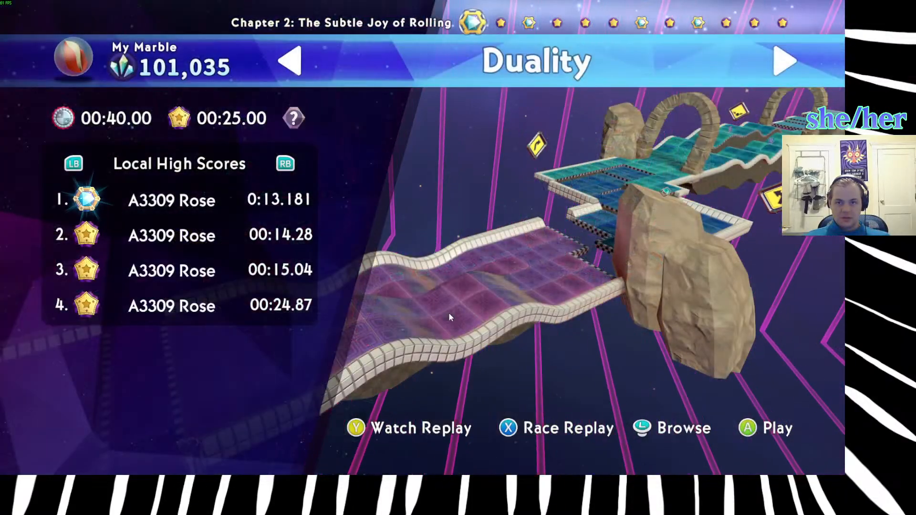
{"action": "key", "text": "Right"}
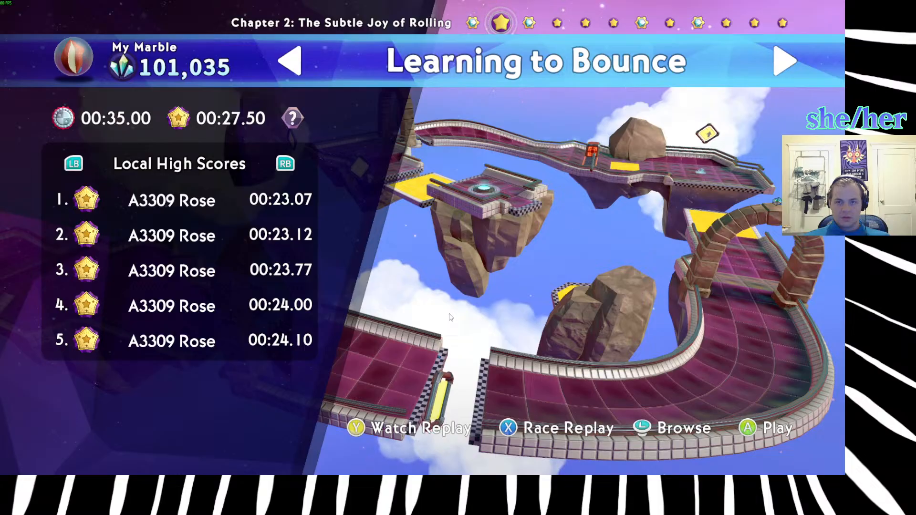
{"action": "key", "text": "Return"}
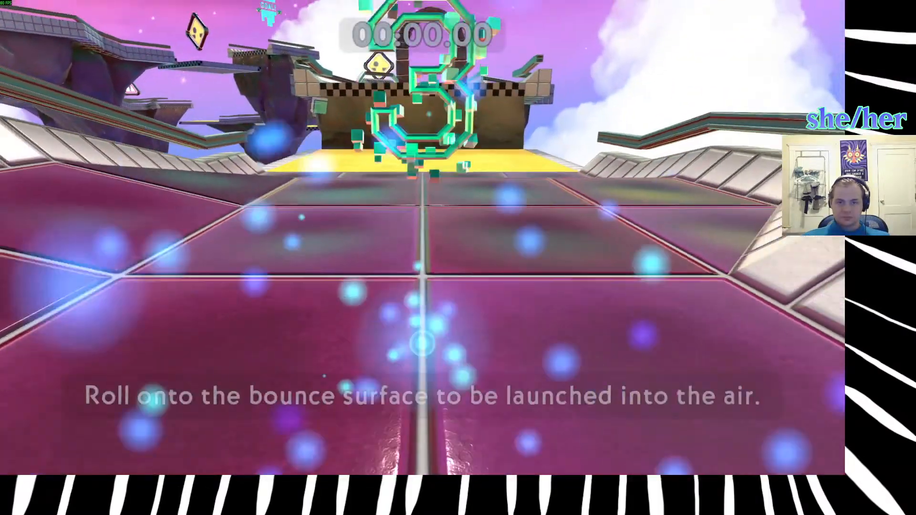
Try a run over the first yellow bounce surface, through the stone arch and along the banked track to the second bounce surface.
{"action": "key", "text": "w"}
{"action": "key", "text": "d"}
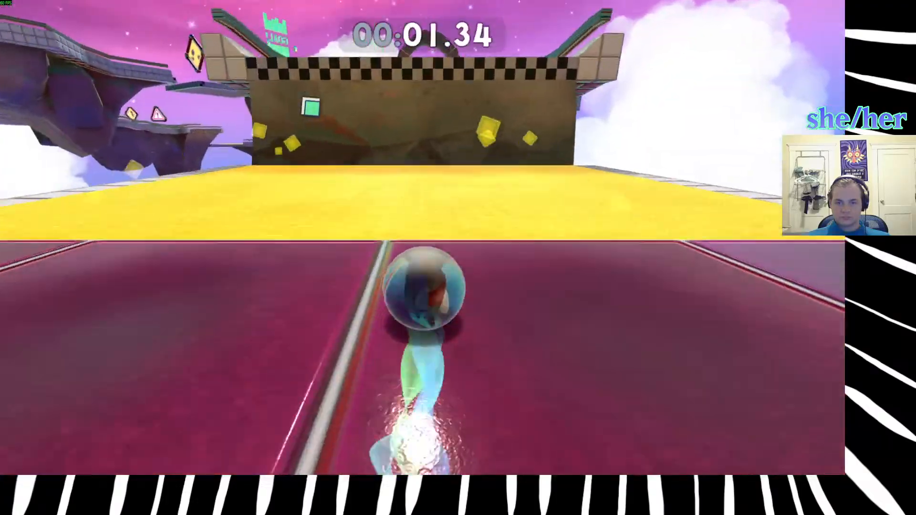
{"action": "key", "text": "space"}
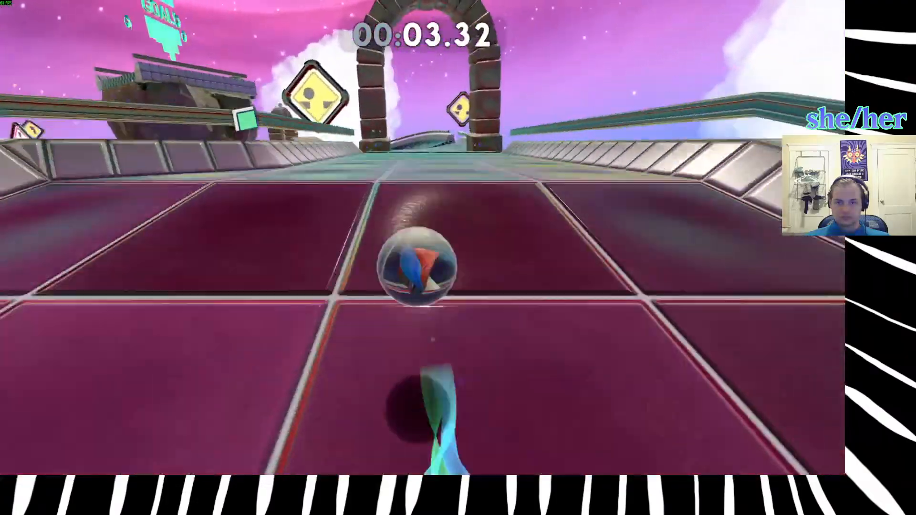
{"action": "key", "text": "space"}
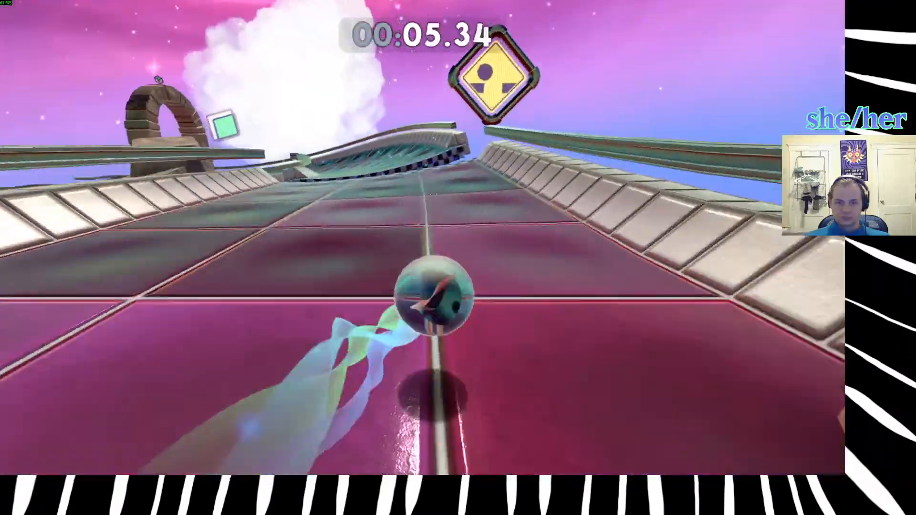
{"action": "key", "text": "space"}
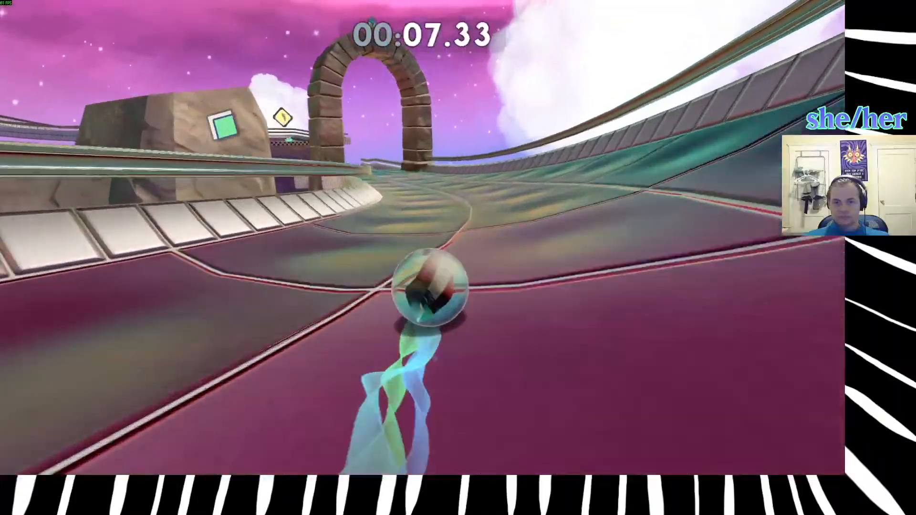
{"action": "key", "text": "space"}
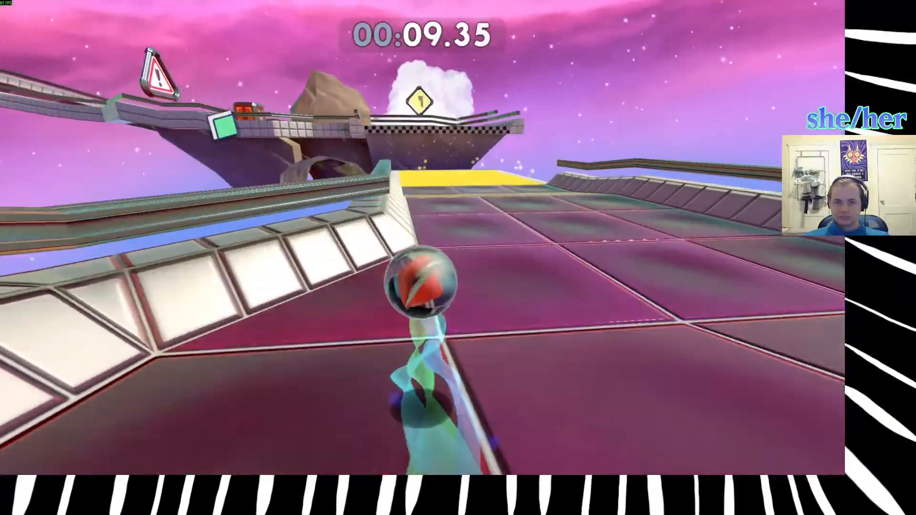
{"action": "key", "text": "space"}
{"action": "key", "text": "w"}
{"action": "key", "text": "space"}
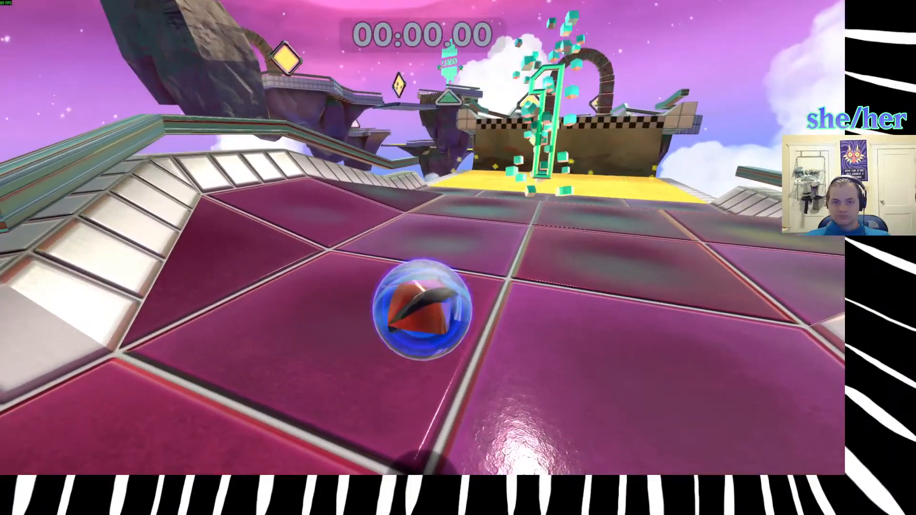
Try bouncing onto the raised platform and cutting off the track at the checkered edge near the stone pillars, and restart the level.
{"action": "key", "text": "w"}
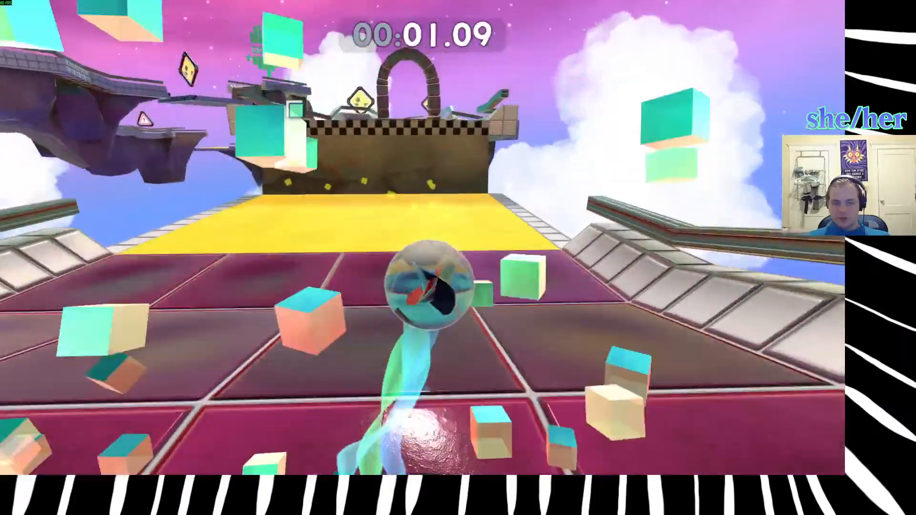
{"action": "key", "text": "space"}
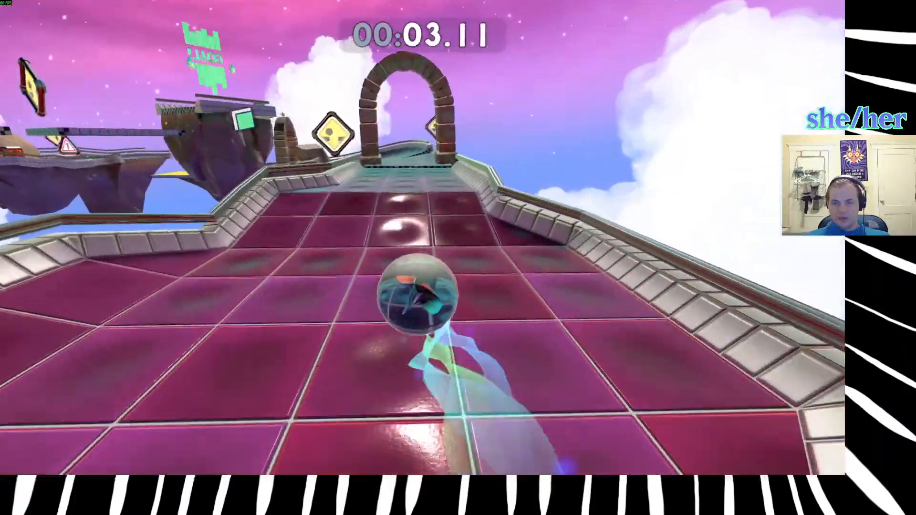
{"action": "key", "text": "space"}
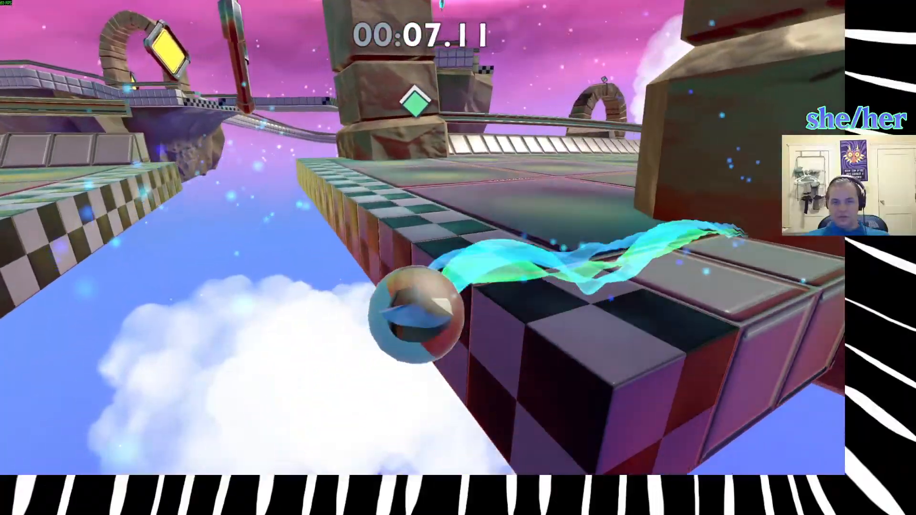
{"action": "key", "text": "r"}
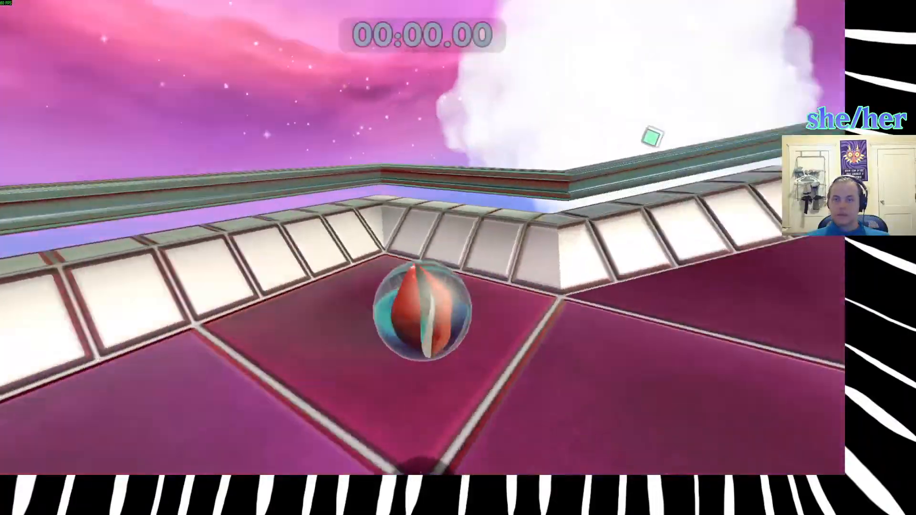
Roll the marble onto the first yellow bounce surface and bounce it up onto the raised platform.
{"action": "key", "text": "w"}
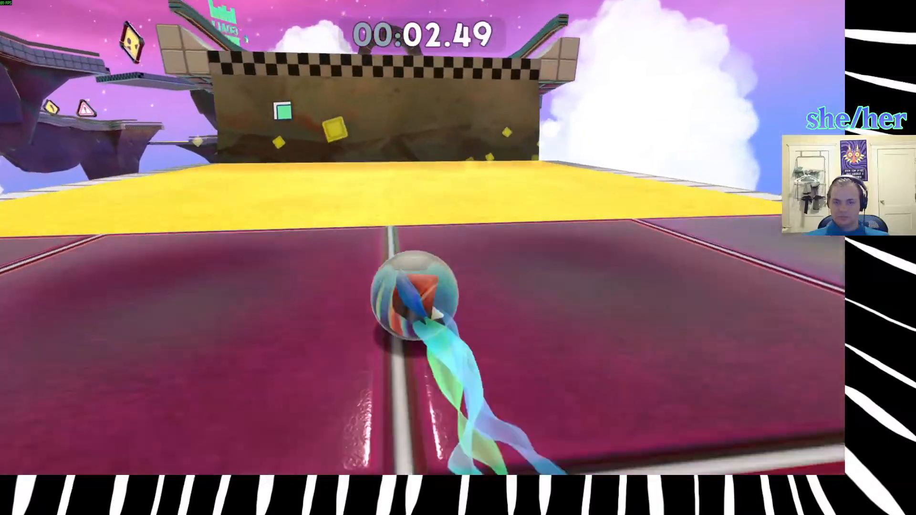
{"action": "key", "text": "space"}
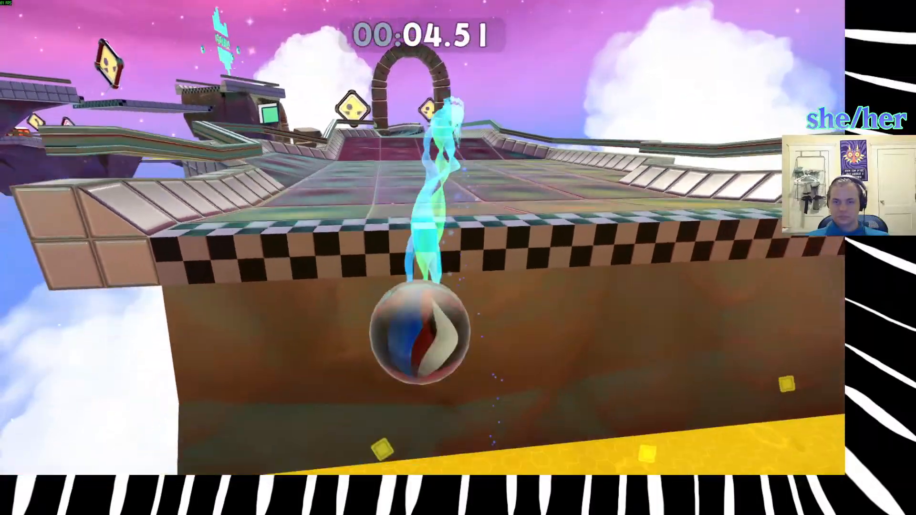
{"action": "key", "text": "w"}
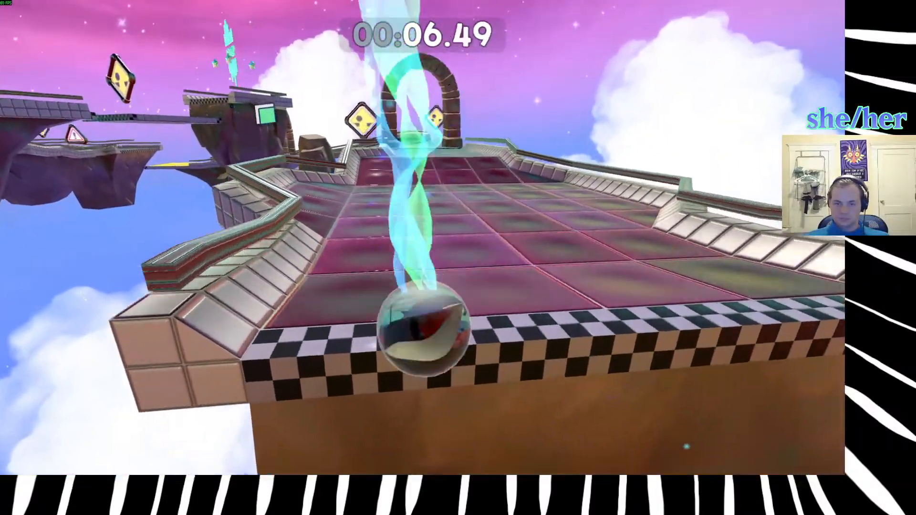
{"action": "key", "text": "w"}
{"action": "key", "text": "w"}
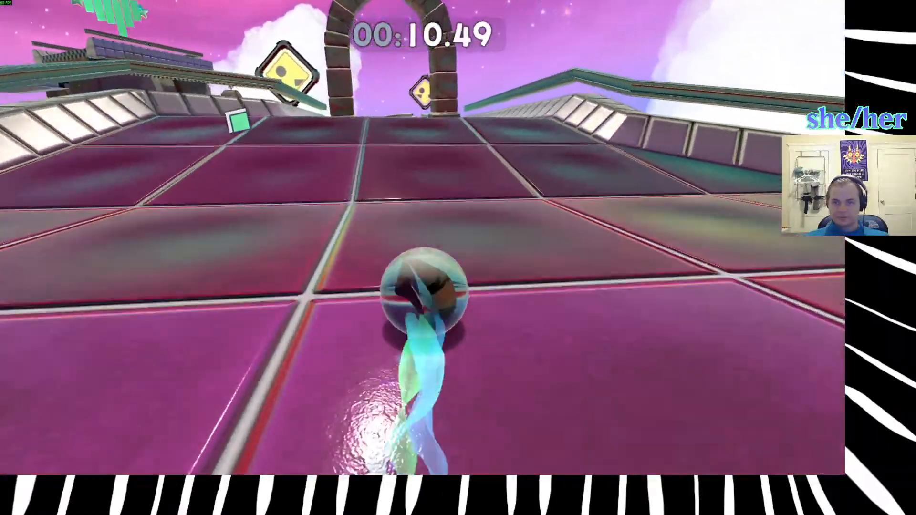
Roll the marble past the first stone arch and around the curved, banked track toward the second bounce surface.
{"action": "key", "text": "w"}
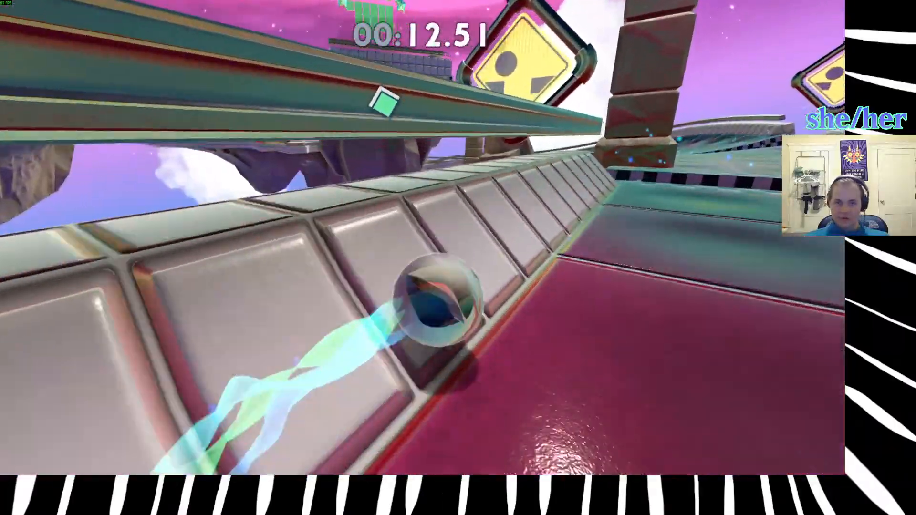
{"action": "key", "text": "w"}
{"action": "key", "text": "space"}
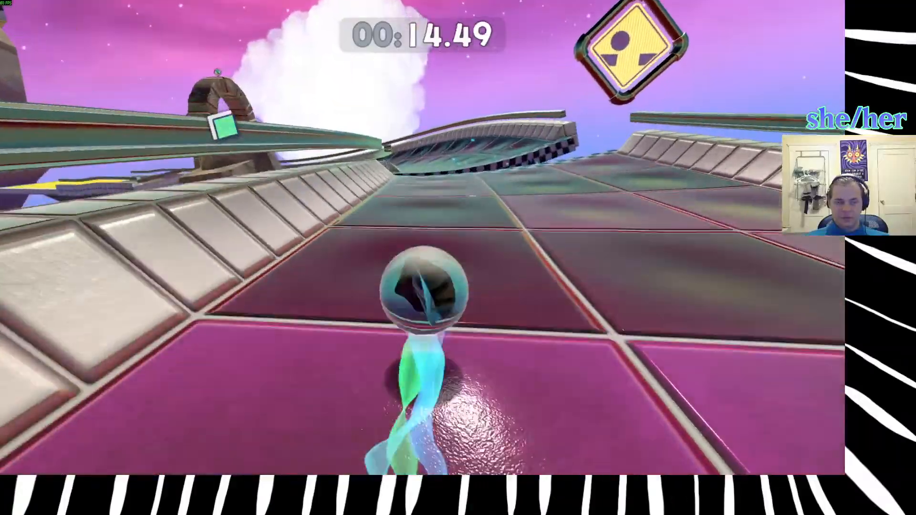
{"action": "key", "text": "w"}
{"action": "key", "text": "space"}
{"action": "key", "text": "w"}
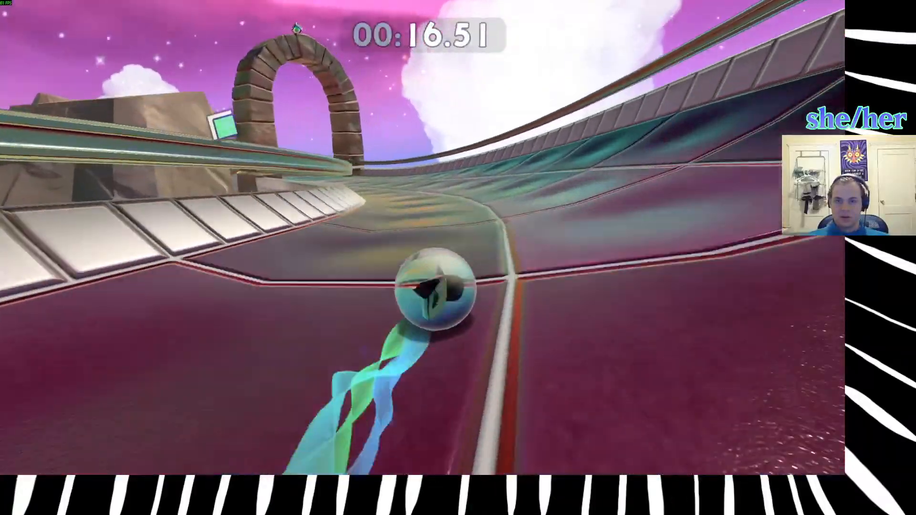
{"action": "key", "text": "w"}
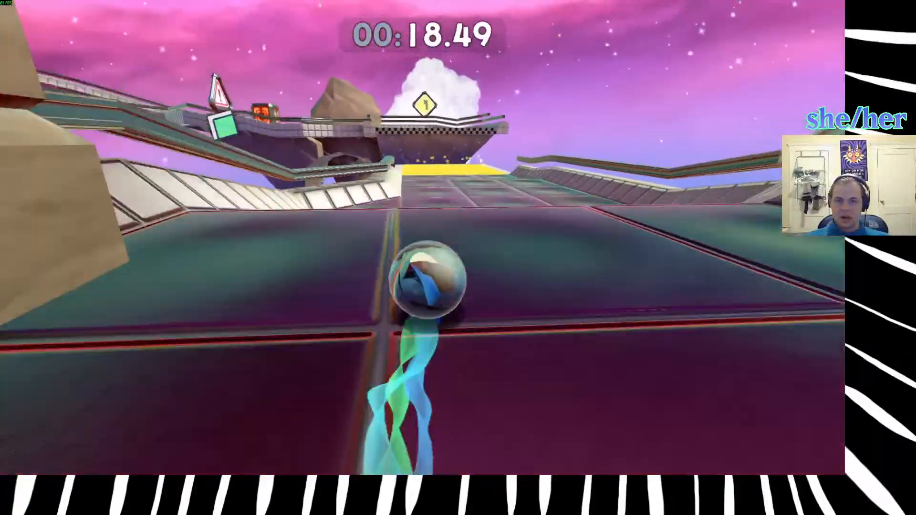
Bounce the marble up to the checkpoint platform and over the red block onto the downhill curve.
{"action": "key", "text": "w"}
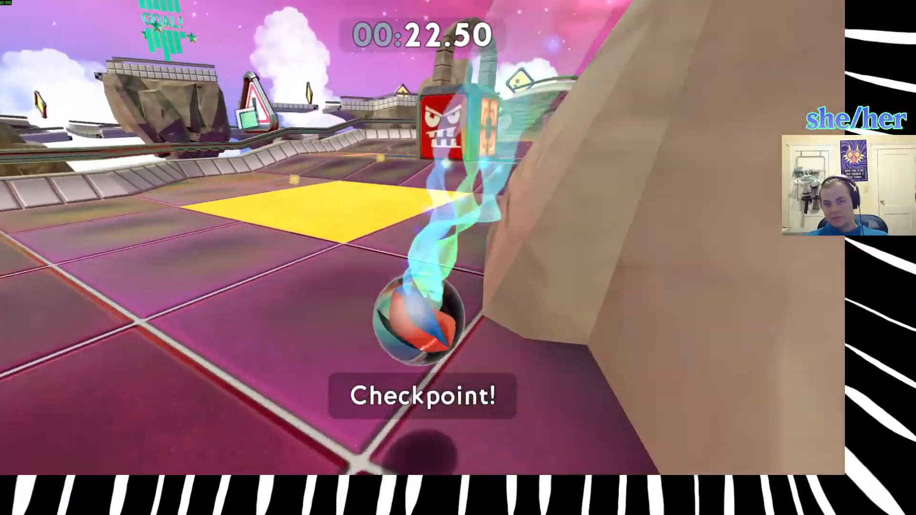
{"action": "key", "text": "w"}
{"action": "key", "text": "space"}
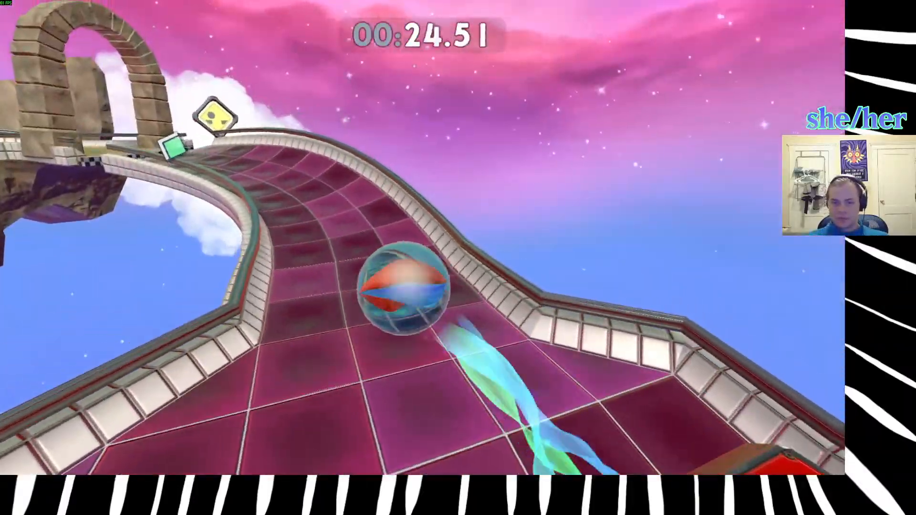
Follow the banked left curve through the next stone arch onto the section with the left-turn sign.
{"action": "key", "text": "w"}
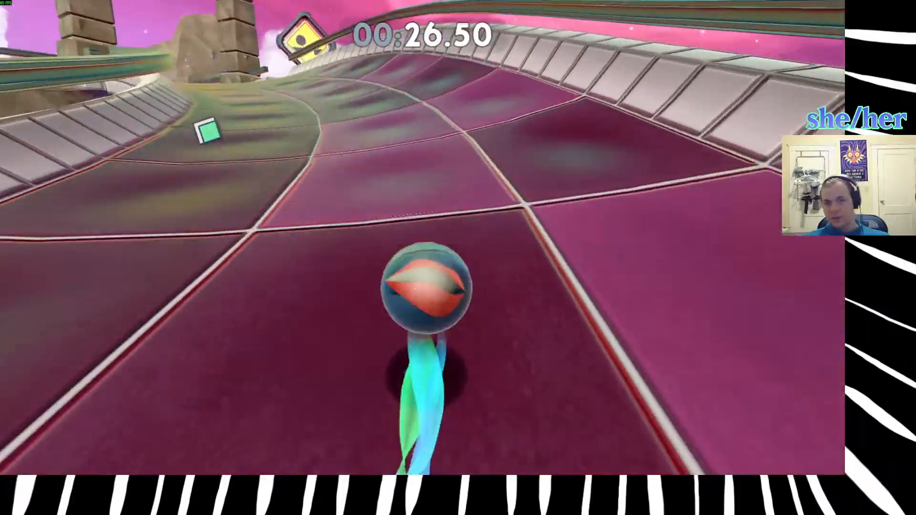
{"action": "key", "text": "w"}
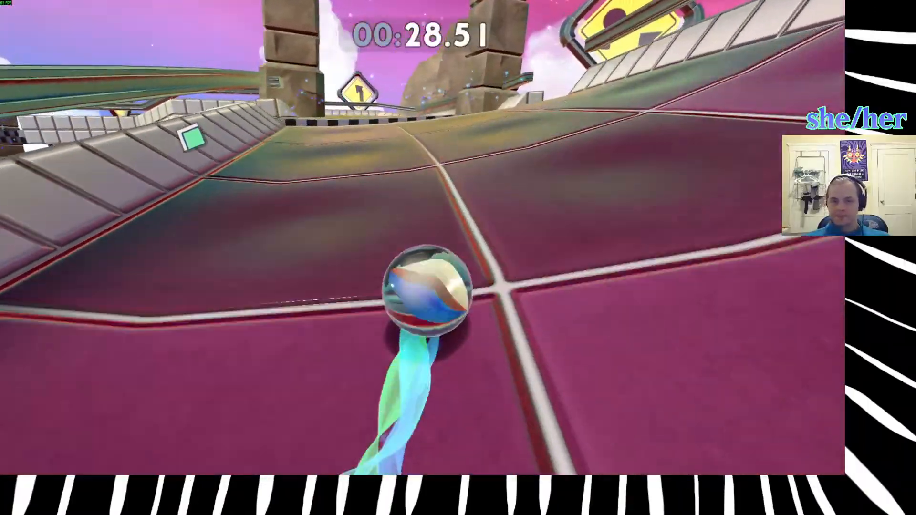
{"action": "key", "text": "w"}
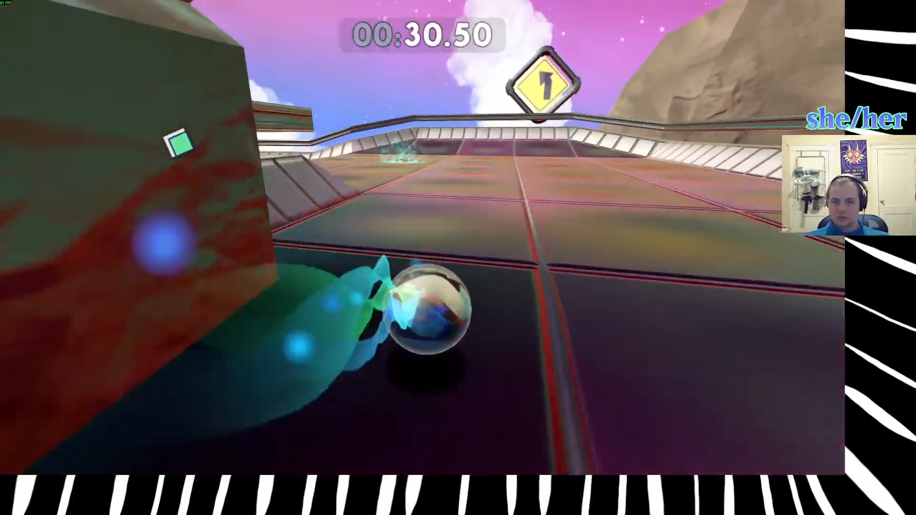
{"action": "key", "text": "w"}
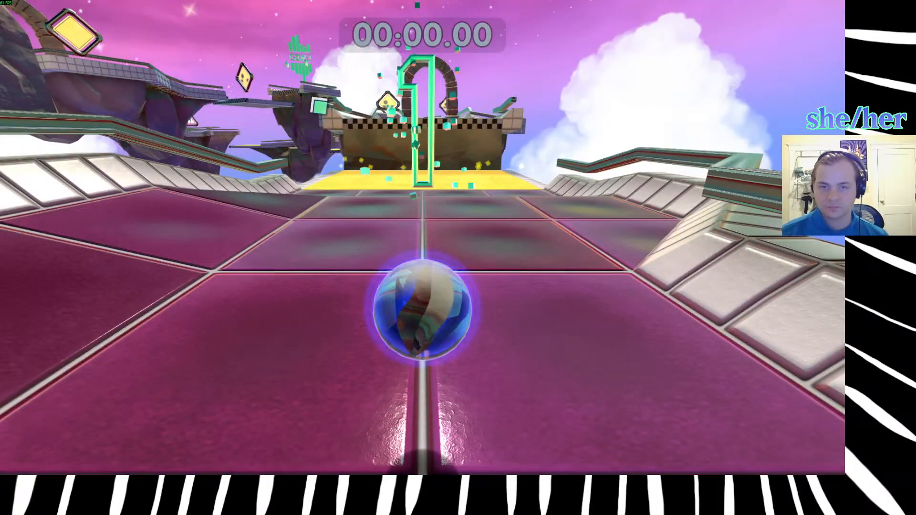
Try bouncing through the first arch and jumping off the track toward the floating rocks, and restart the level.
{"action": "key", "text": "w"}
{"action": "key", "text": "space"}
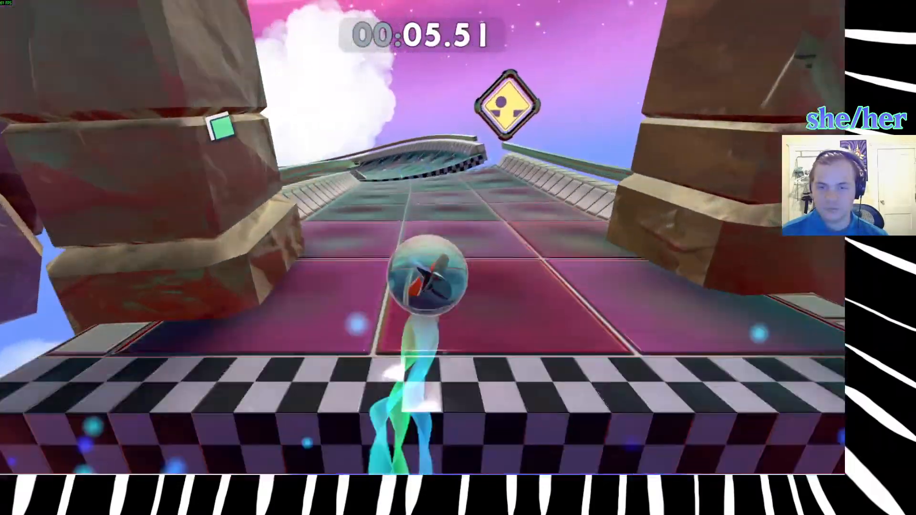
{"action": "key", "text": "space"}
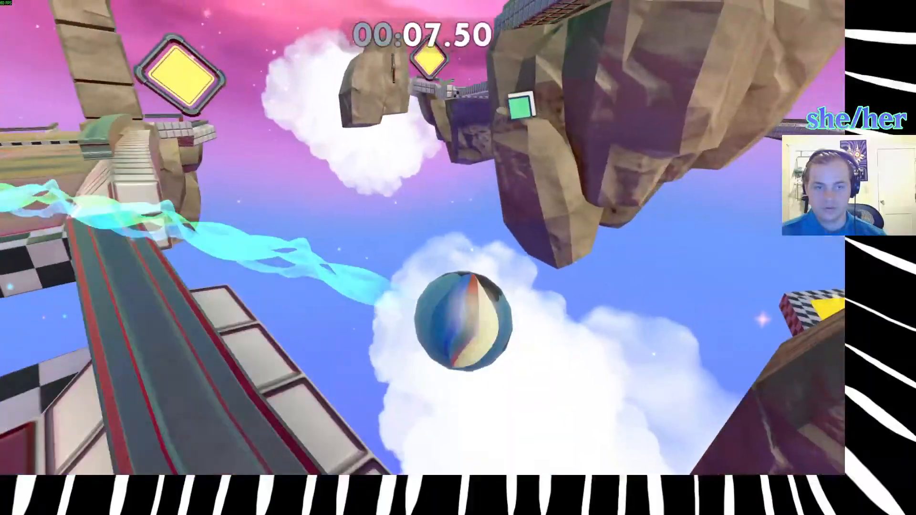
{"action": "key", "text": "r"}
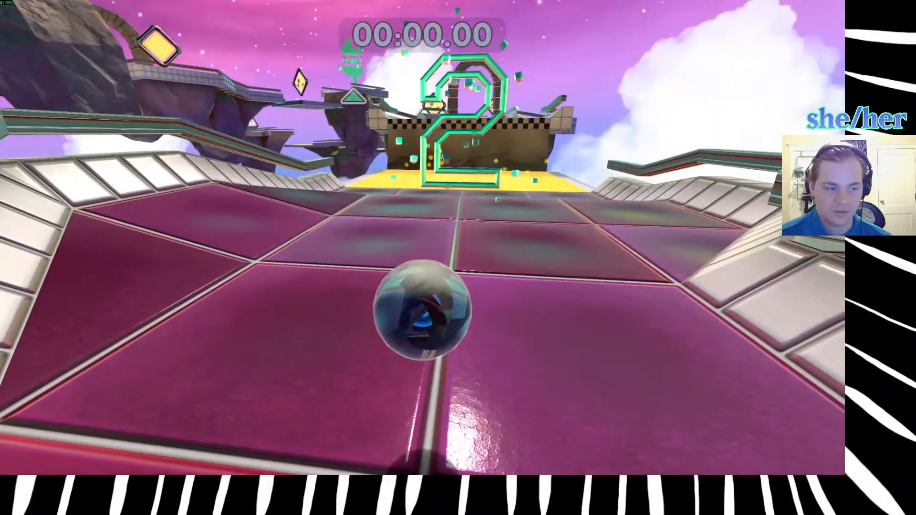
Try rolling over the first bounce surface and through the stone arch to the checkered edge by the floating rocks, and restart the level.
{"action": "key", "text": "w"}
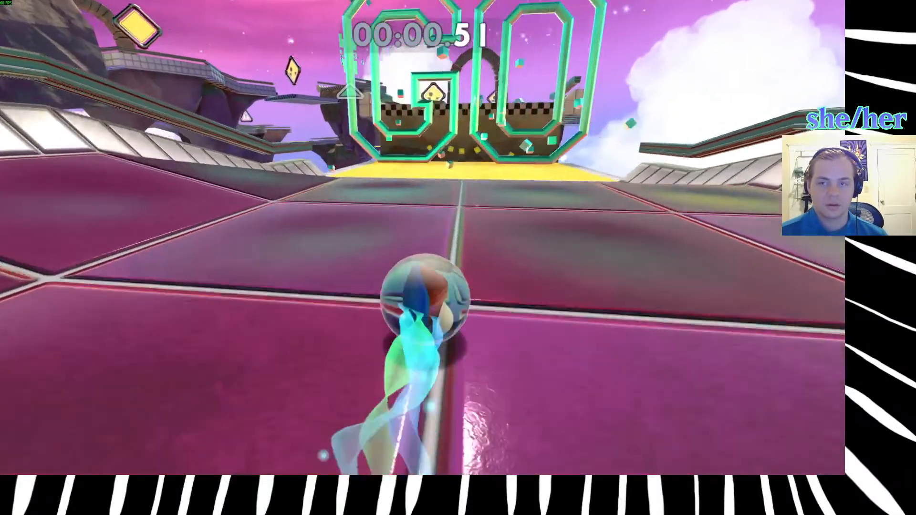
{"action": "key", "text": "space"}
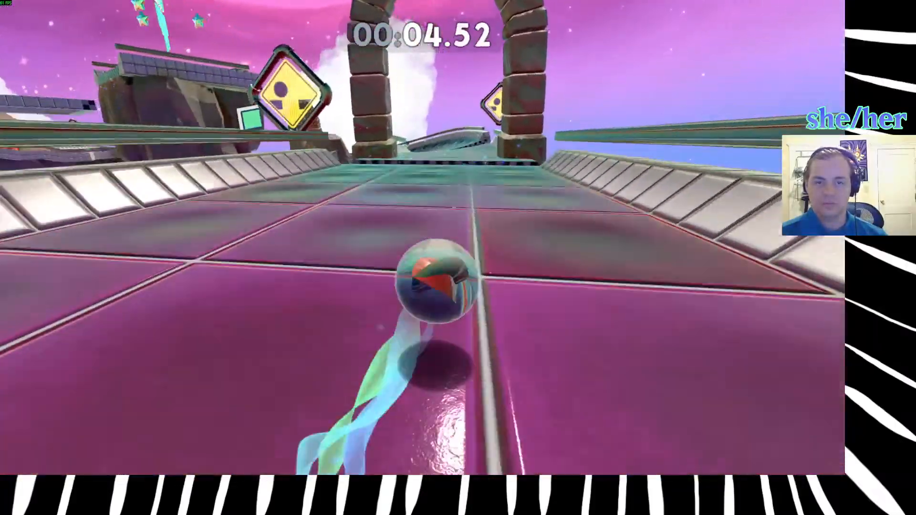
{"action": "key", "text": "space"}
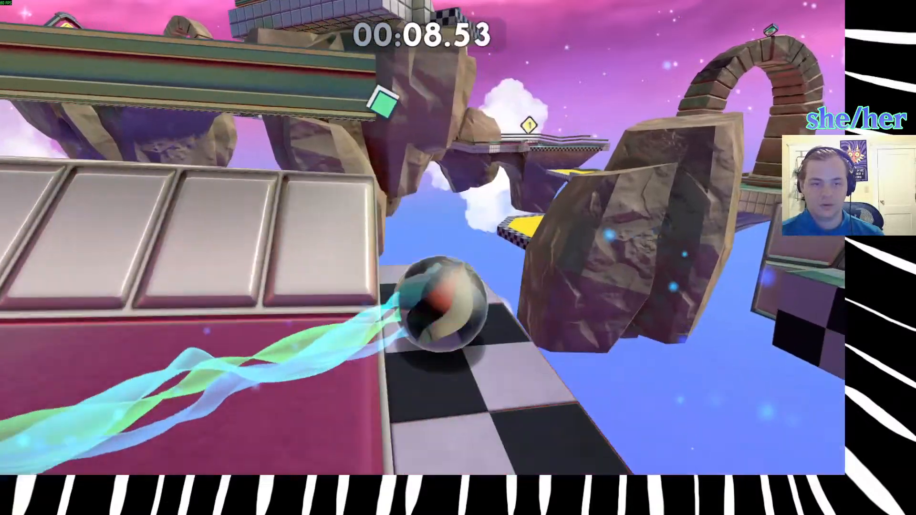
{"action": "key", "text": "r"}
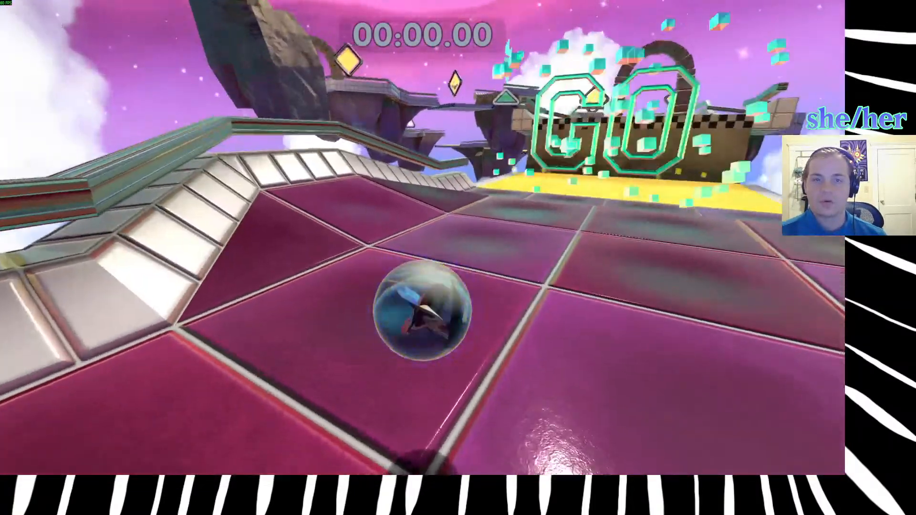
Try following the banked track past the arches and leaving its rail toward the yellow octagonal bounce platform, restarting after each attempt.
{"action": "key", "text": "w"}
{"action": "key", "text": "space"}
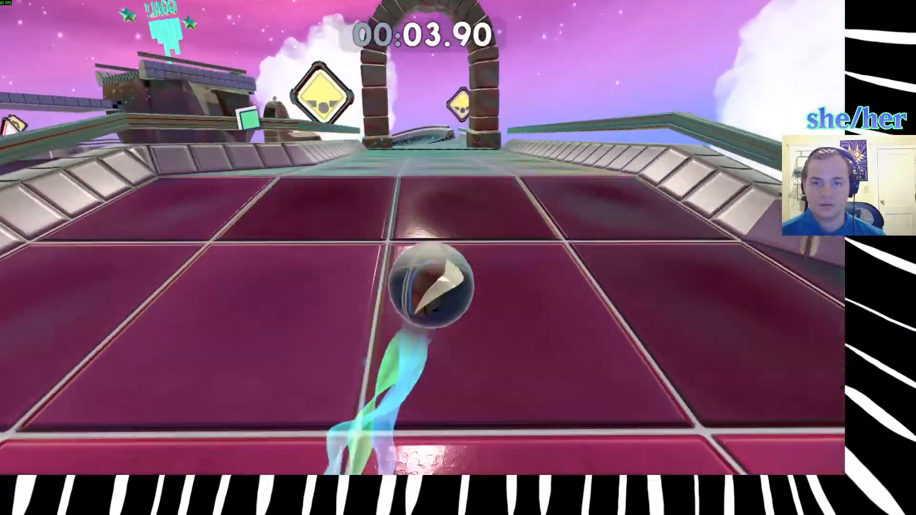
{"action": "key", "text": "space"}
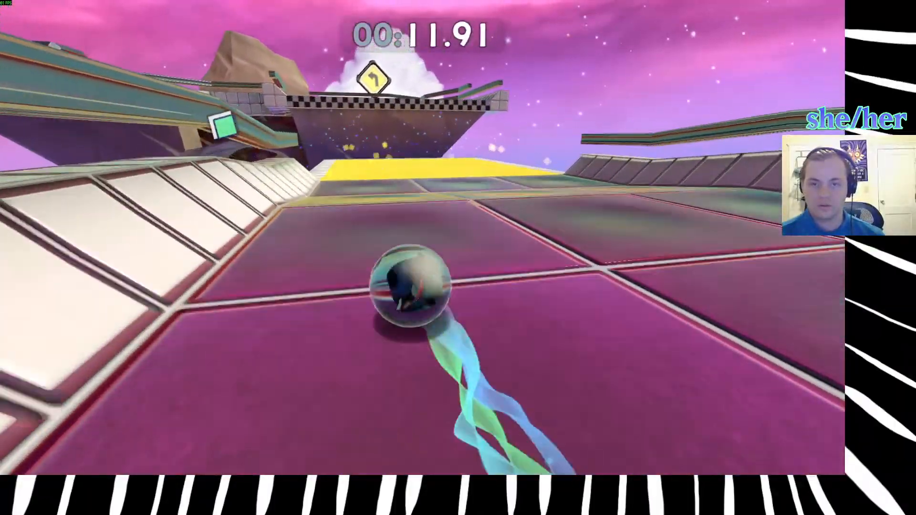
{"action": "key", "text": "space"}
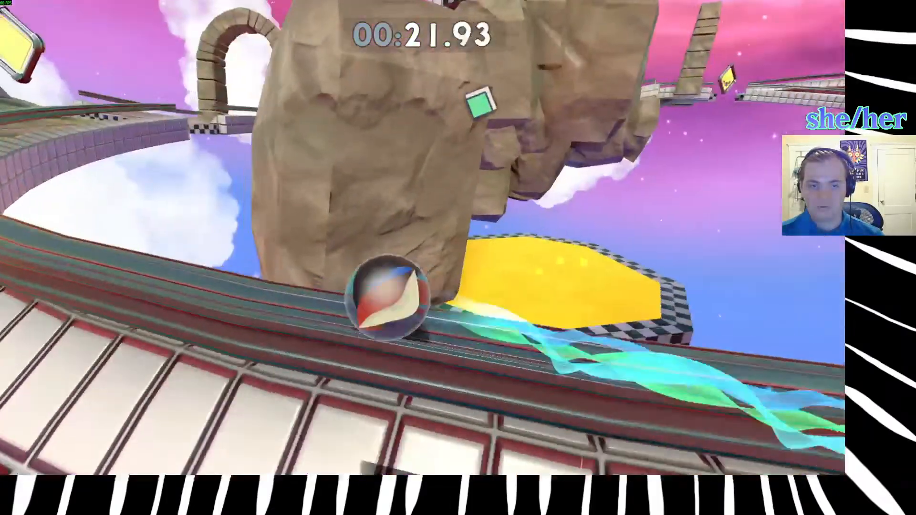
{"action": "key", "text": "r"}
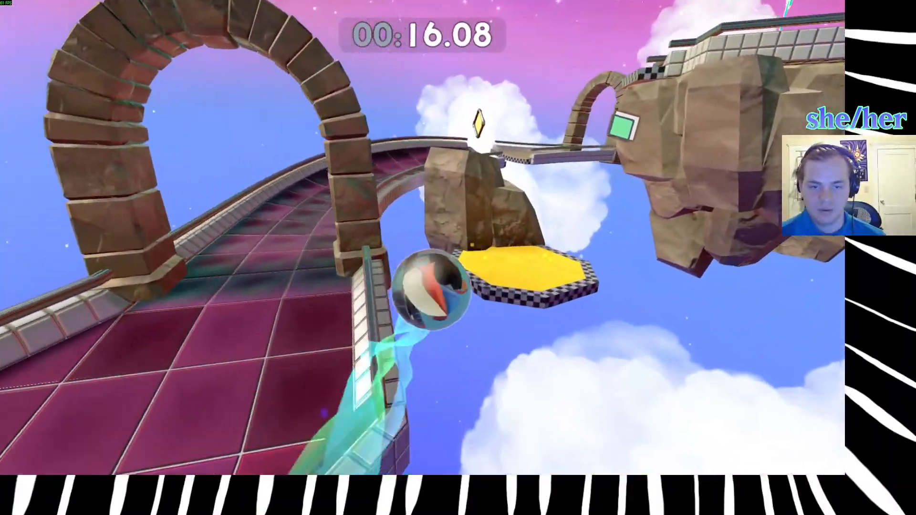
{"action": "key", "text": "r"}
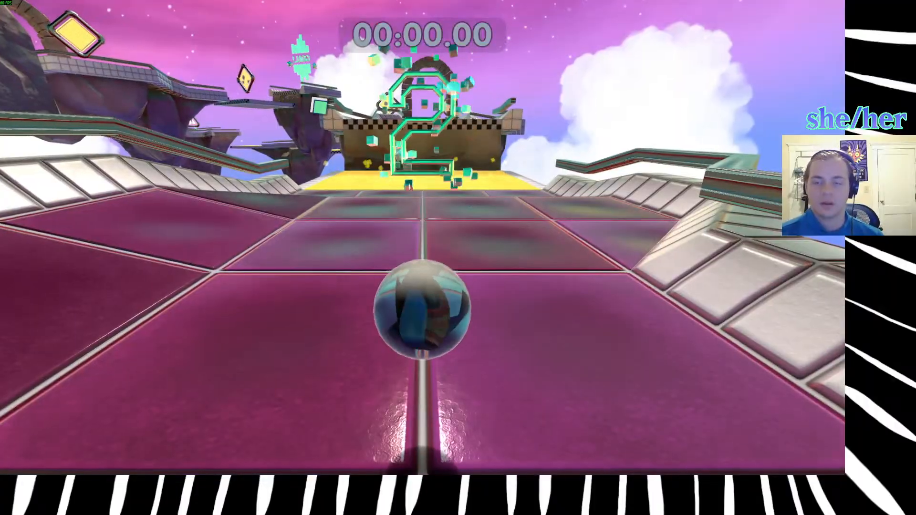
Try again to cut across to the yellow bounce platform from the track edge and past the floating rocks, and restart the level.
{"action": "key", "text": "w"}
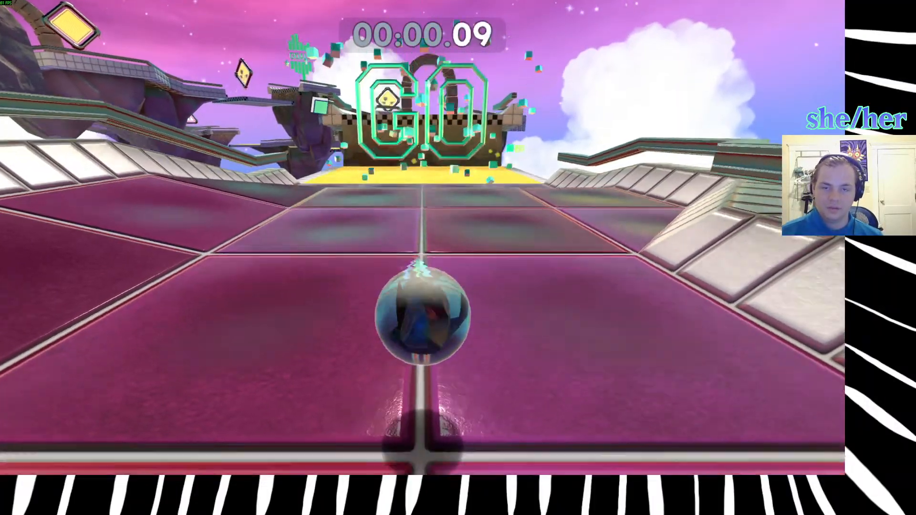
{"action": "key", "text": "space"}
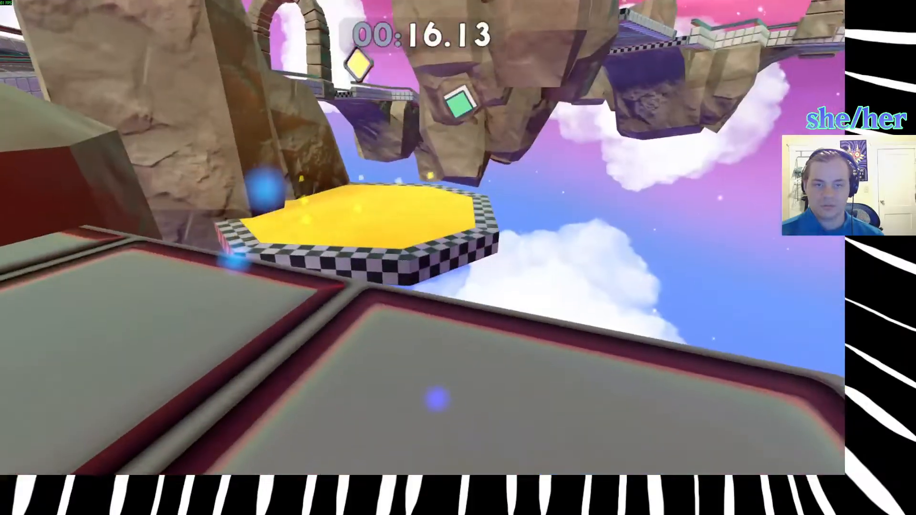
{"action": "key", "text": "r"}
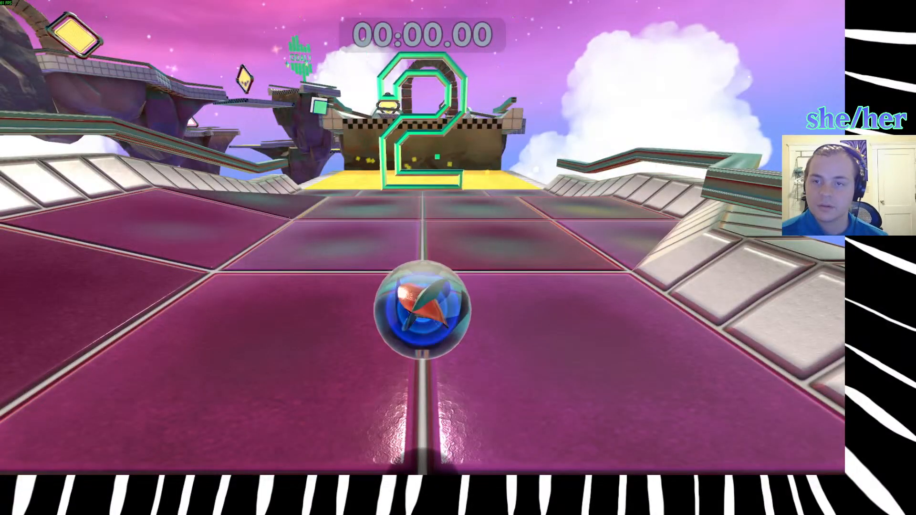
{"action": "key", "text": "w"}
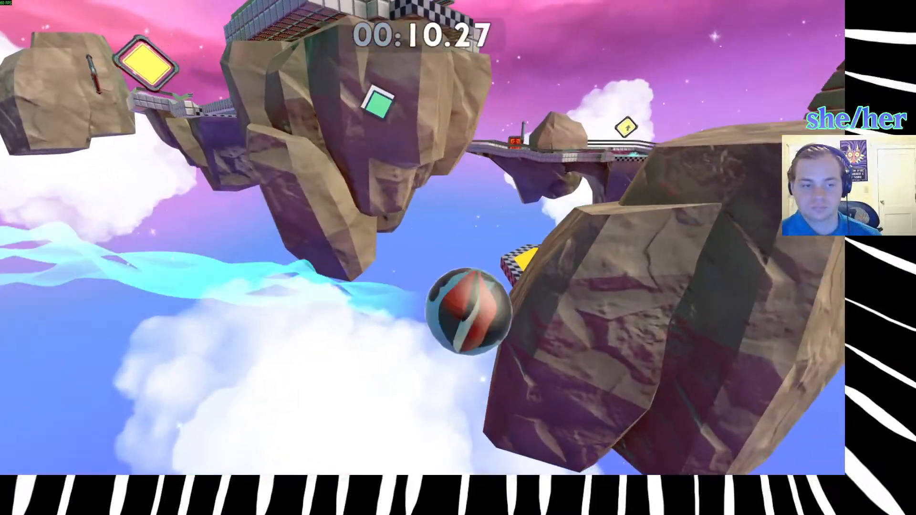
{"action": "key", "text": "r"}
Leave Learning to Bounce for the level selection and start the Carom level.
{"action": "key", "text": "Escape"}
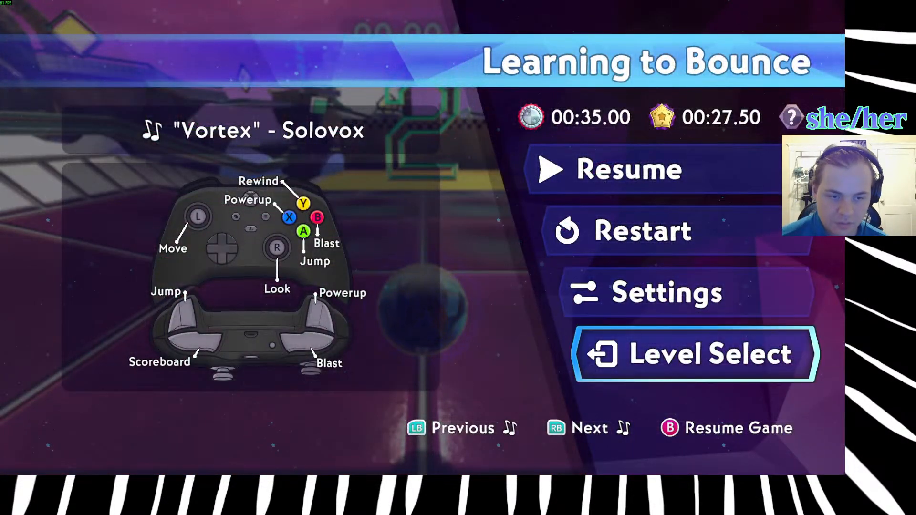
{"action": "key", "text": "Return"}
{"action": "key", "text": "Right"}
{"action": "key", "text": "Right"}
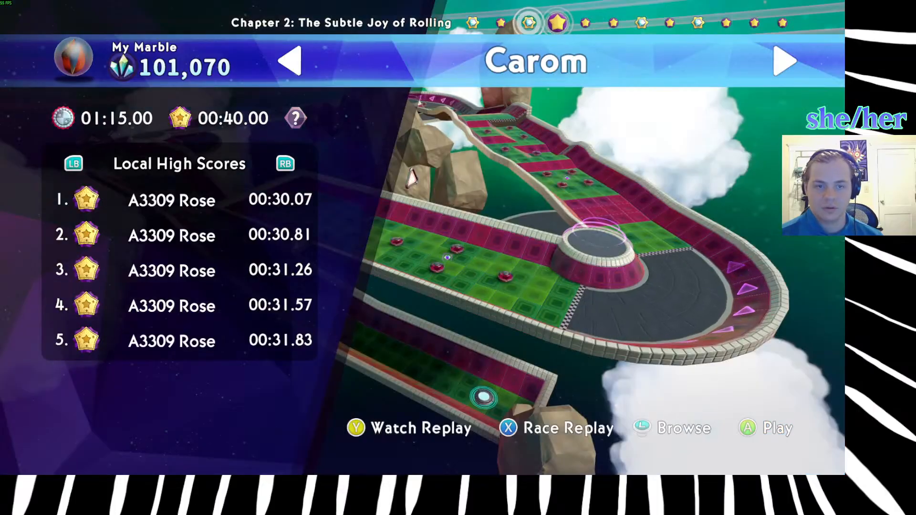
{"action": "key", "text": "Return"}
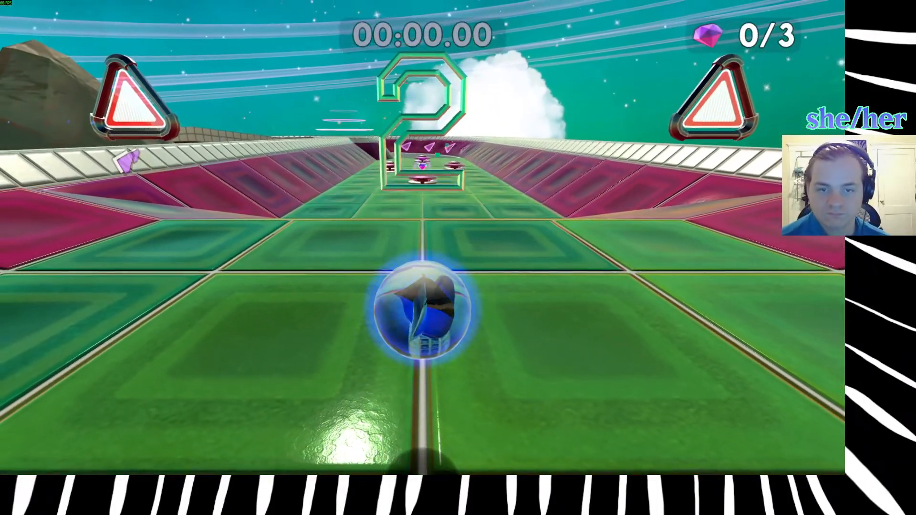
Roll past the first bumpers, collect the first gem and jump over the round central pillar onto the pink-tiled section.
{"action": "key", "text": "w"}
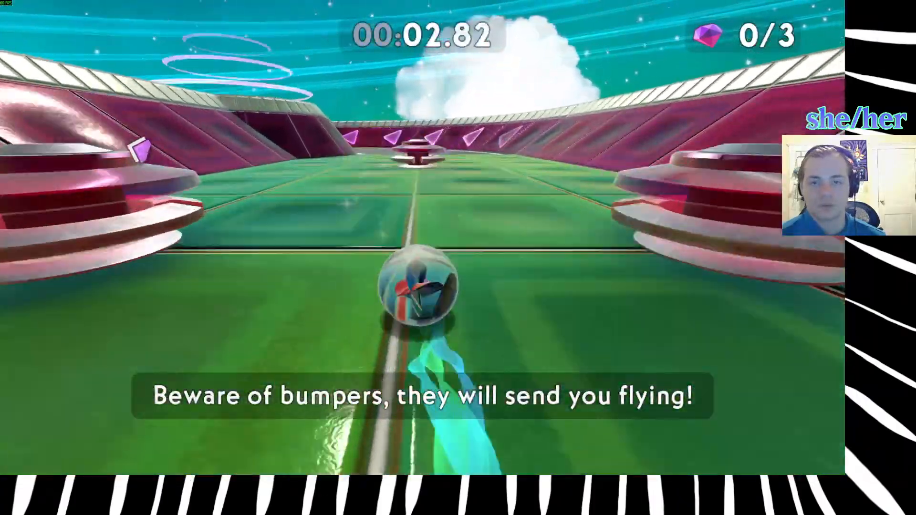
{"action": "key", "text": "a"}
{"action": "key", "text": "space"}
{"action": "key", "text": "space"}
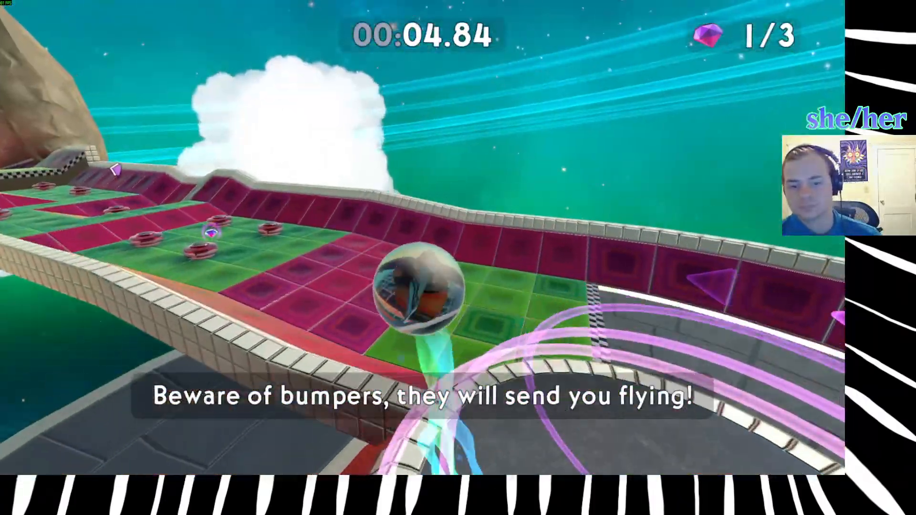
{"action": "key", "text": "d"}
{"action": "key", "text": "w"}
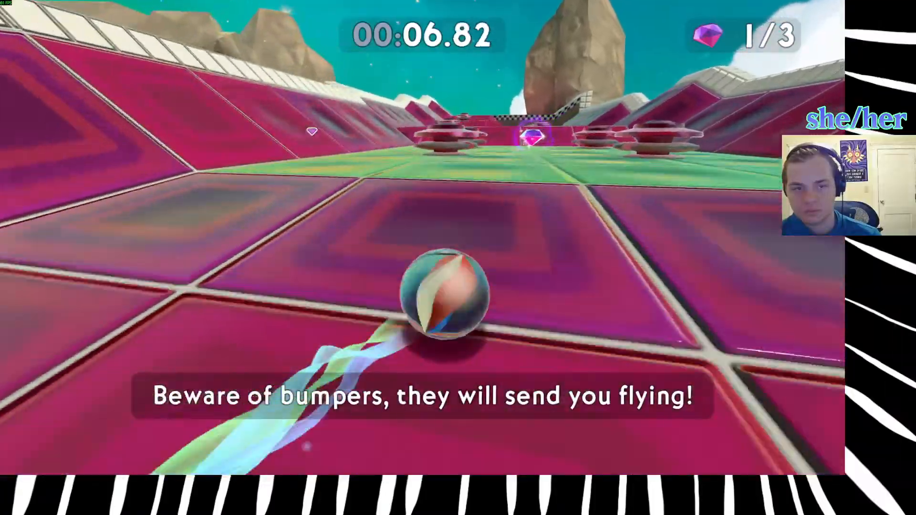
Collect the second gem between the bumpers, try hopping across the pink slopes toward the checkered wall, and restart the level.
{"action": "key", "text": "d"}
{"action": "key", "text": "w"}
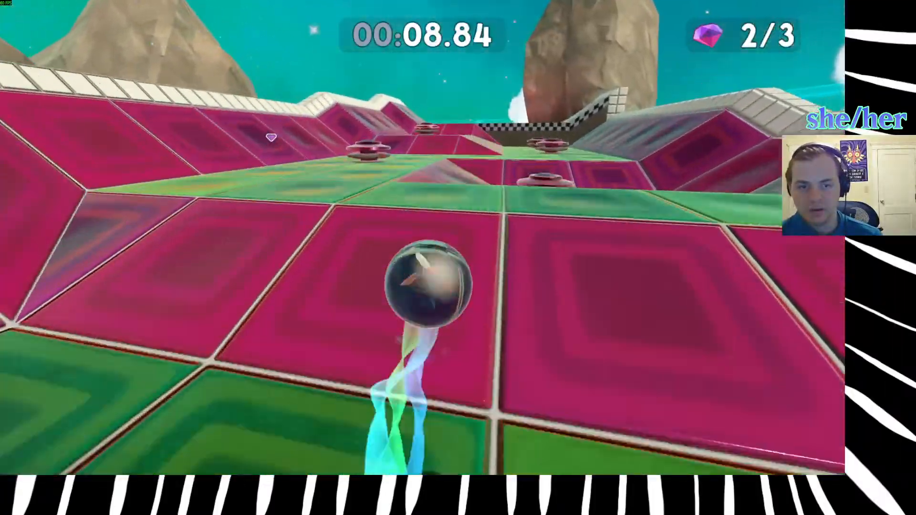
{"action": "key", "text": "space"}
{"action": "key", "text": "w"}
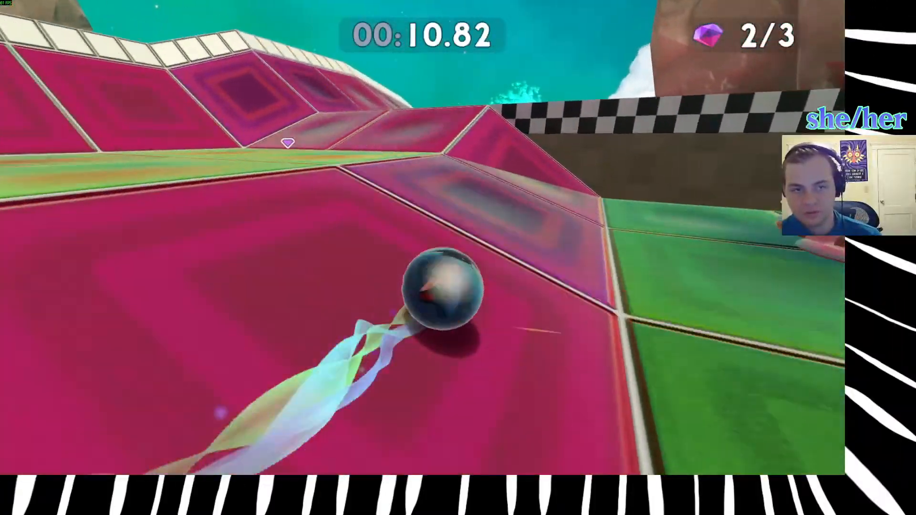
{"action": "key", "text": "space"}
{"action": "key", "text": "a"}
{"action": "key", "text": "r"}
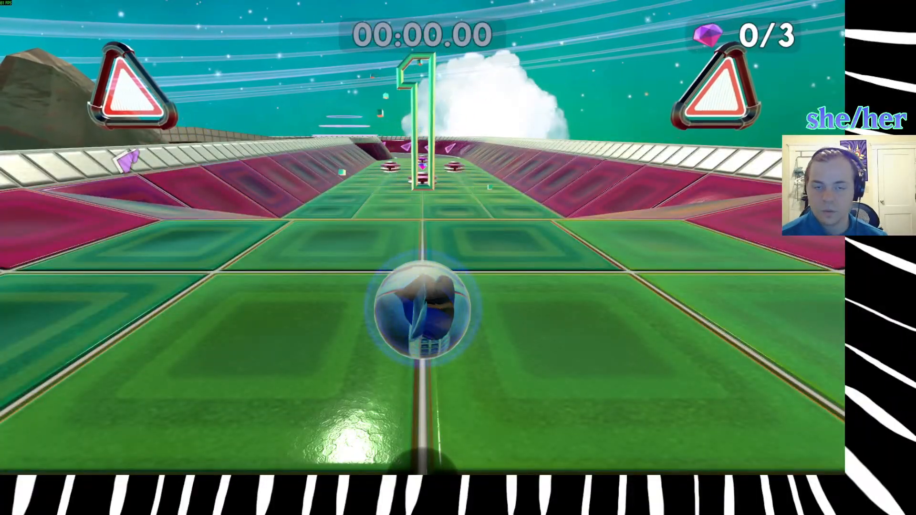
Roll to the first bumpers, collect the first gem and jump onto the round platform at the corner.
{"action": "key", "text": "w"}
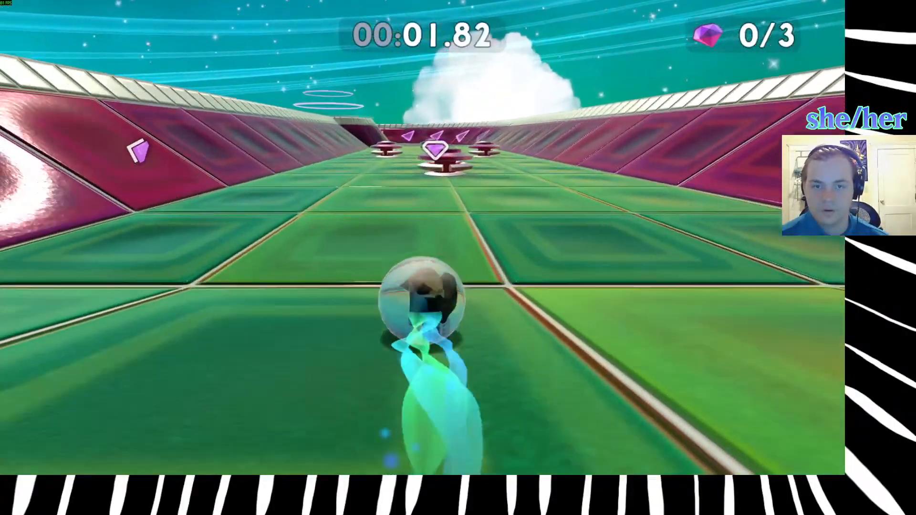
{"action": "key", "text": "d"}
{"action": "key", "text": "space"}
{"action": "key", "text": "w"}
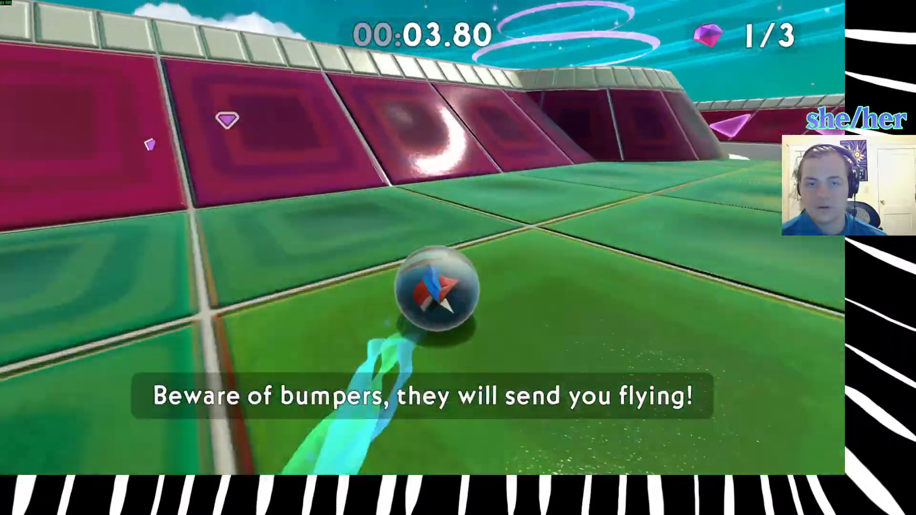
{"action": "key", "text": "space"}
{"action": "key", "text": "w"}
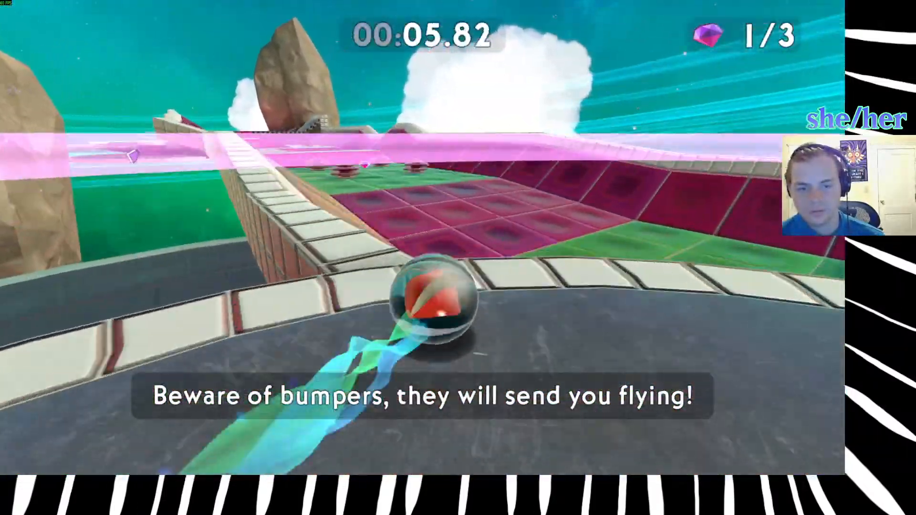
Jump off the round platform onto the next track section, collect the second gem and get past the bumpers.
{"action": "key", "text": "space"}
{"action": "key", "text": "w"}
{"action": "key", "text": "w"}
{"action": "key", "text": "space"}
{"action": "key", "text": "w"}
{"action": "key", "text": "space"}
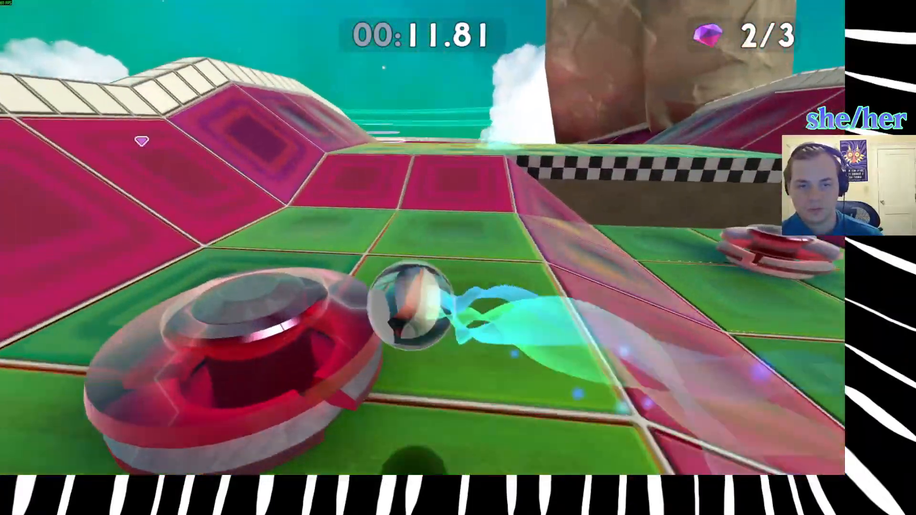
Climb the pink ramps through the checkpoint and jump over the corner wall onto the second round platform.
{"action": "key", "text": "w"}
{"action": "key", "text": "w"}
{"action": "key", "text": "w"}
{"action": "key", "text": "space"}
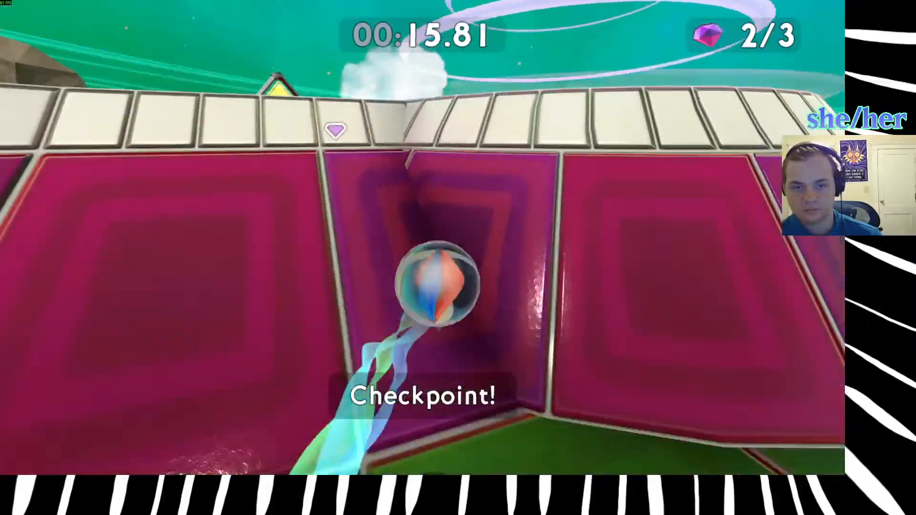
Drop onto the green section past the warning sign, roll through the checkpoint between the bumpers and collect the last gem.
{"action": "key", "text": "w"}
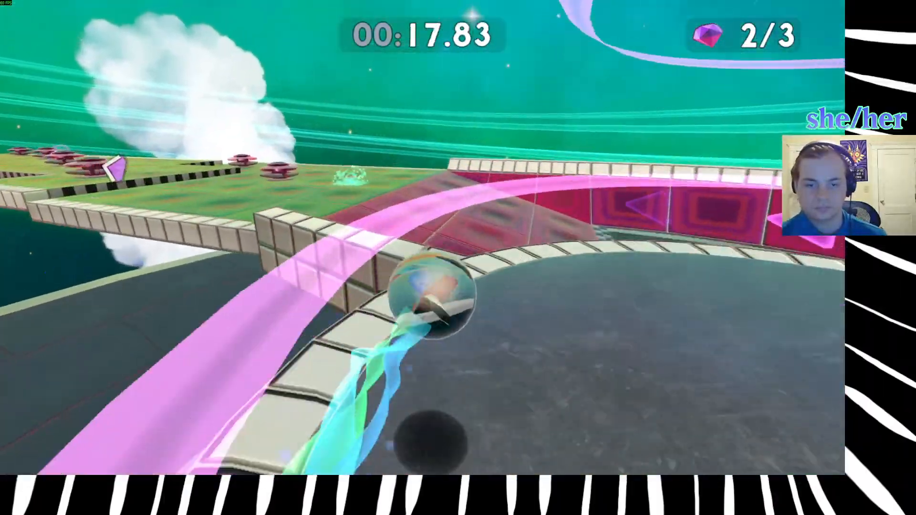
{"action": "key", "text": "w"}
{"action": "key", "text": "w"}
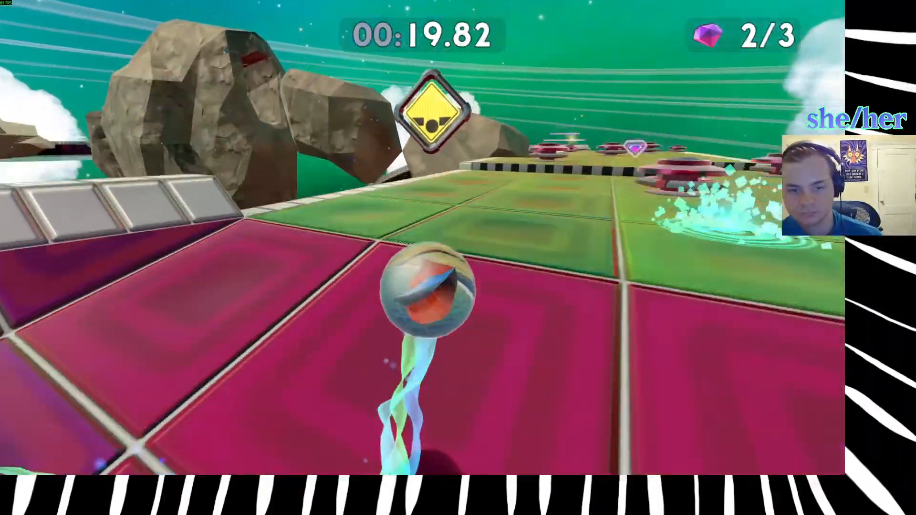
{"action": "key", "text": "w"}
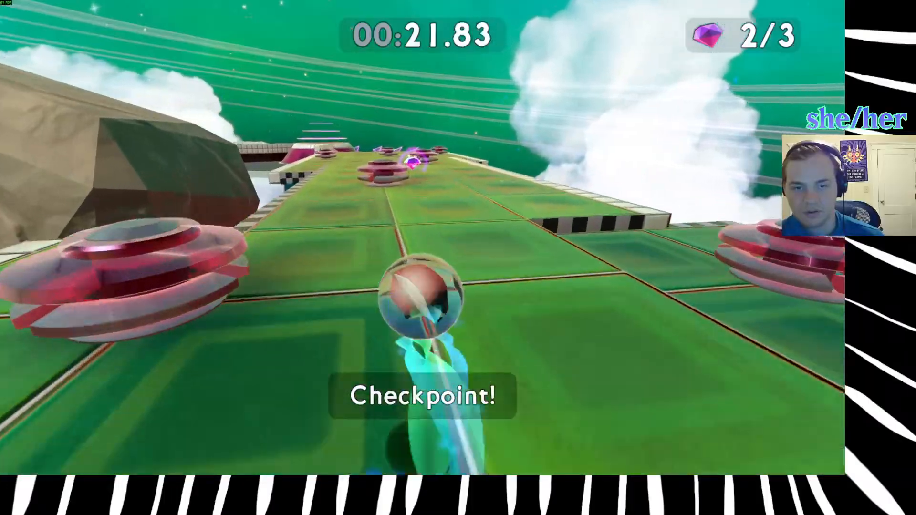
{"action": "key", "text": "w"}
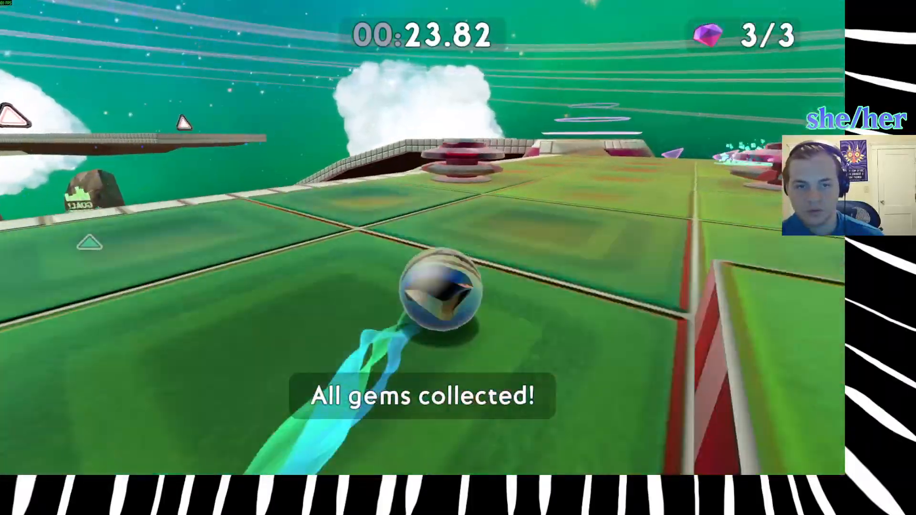
Follow the last banked corner and the downhill stretch to the goal, and advance to the next level.
{"action": "key", "text": "w"}
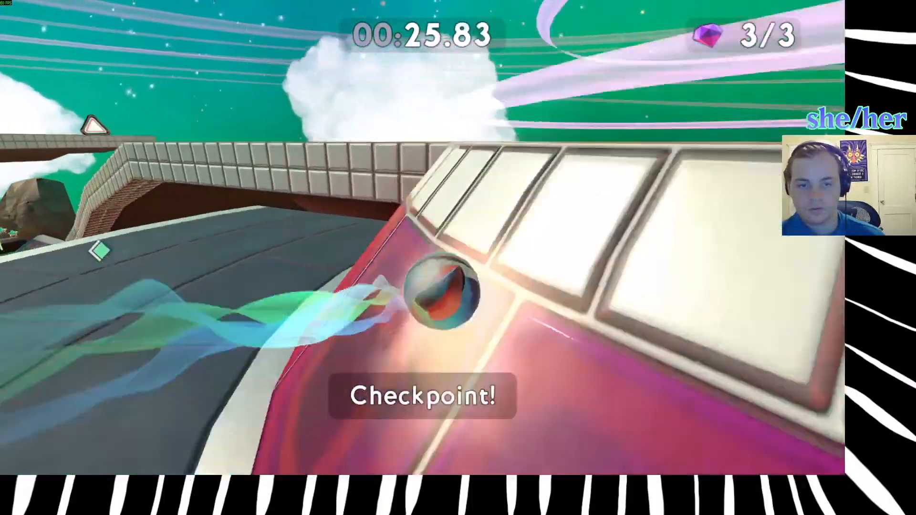
{"action": "key", "text": "w"}
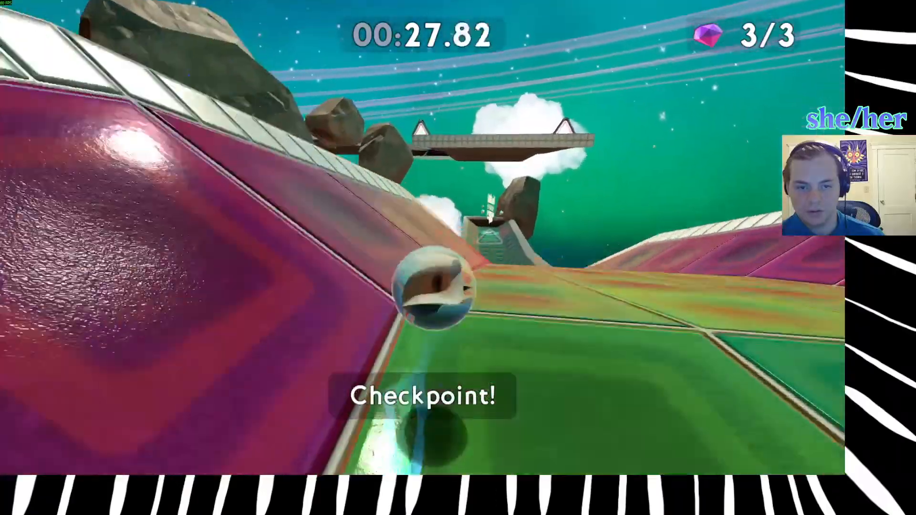
{"action": "key", "text": "w"}
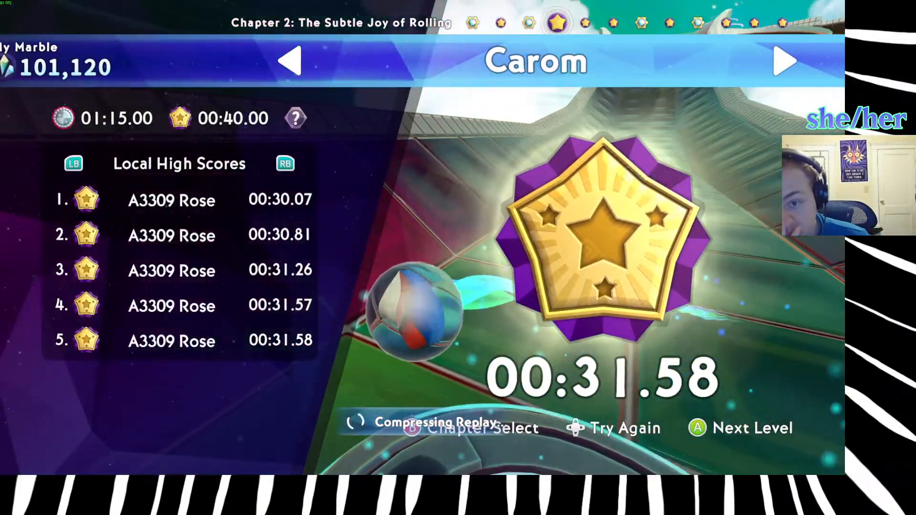
{"action": "key", "text": "Return"}
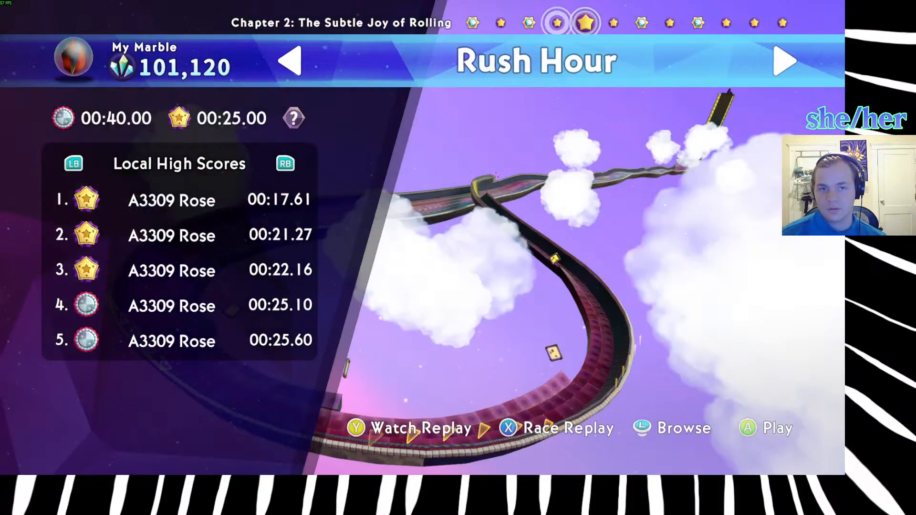
Go back to the Carom level and start a new run.
{"action": "key", "text": "Left"}
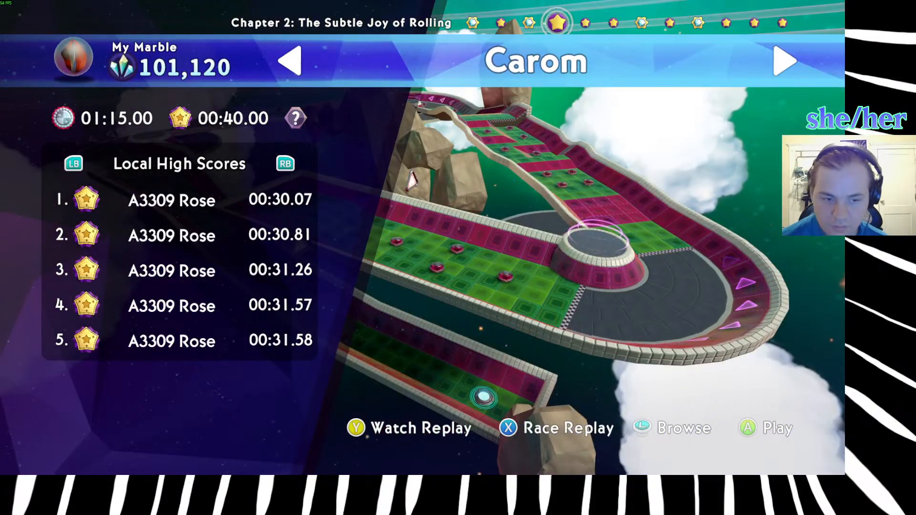
{"action": "key", "text": "Return"}
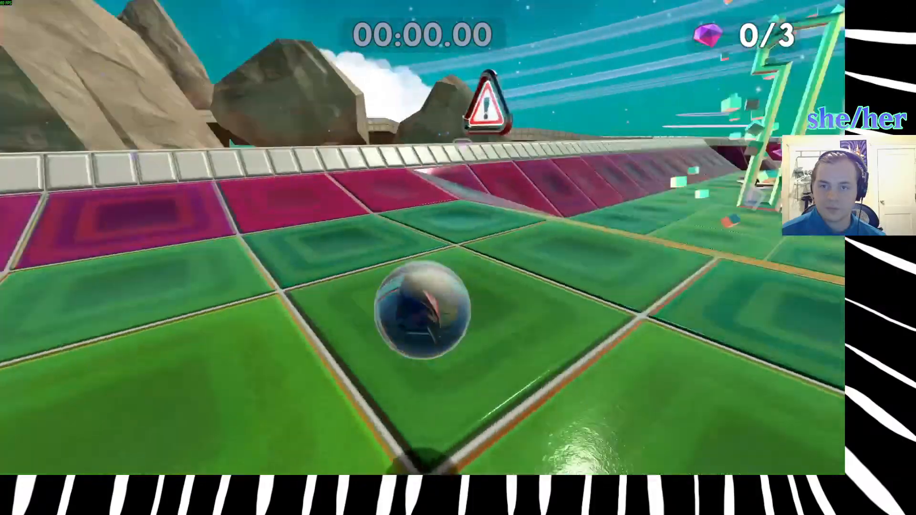
Try jumping over the wall behind the start onto the track section below, and restart the level.
{"action": "key", "text": "w"}
{"action": "key", "text": "space"}
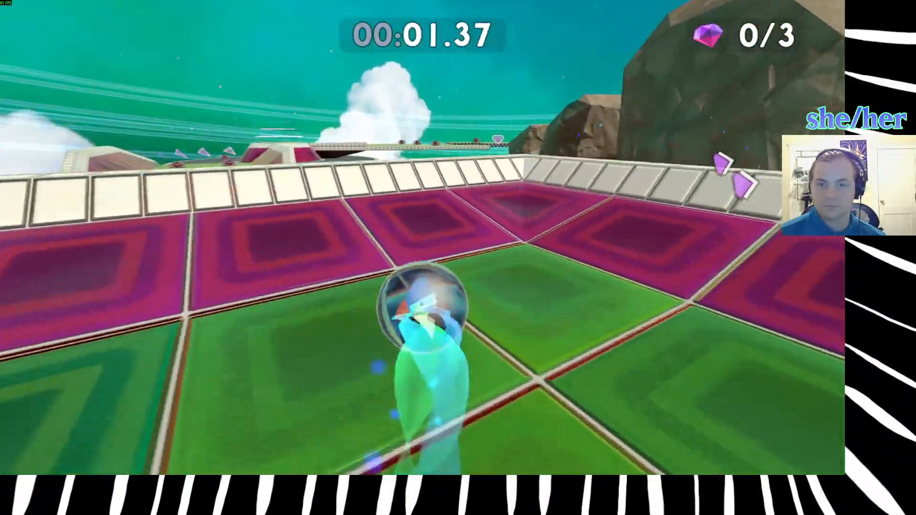
{"action": "key", "text": "space"}
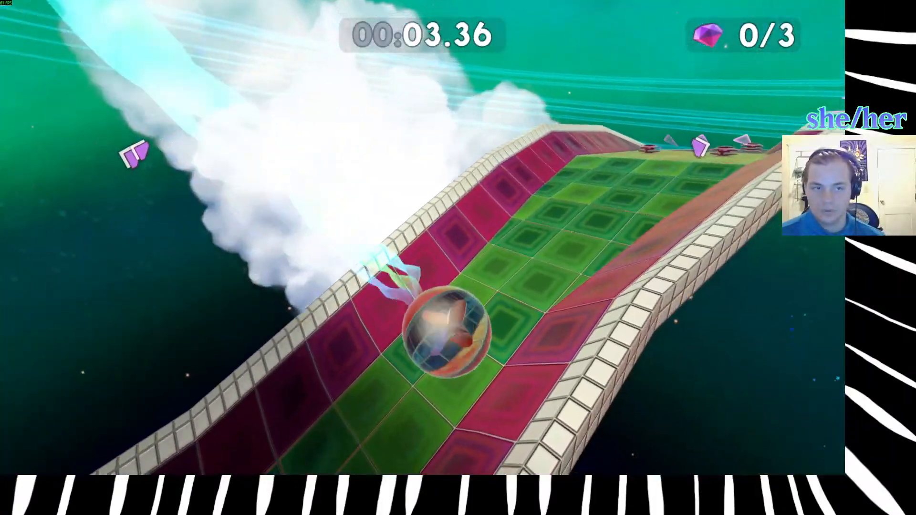
{"action": "key", "text": "r"}
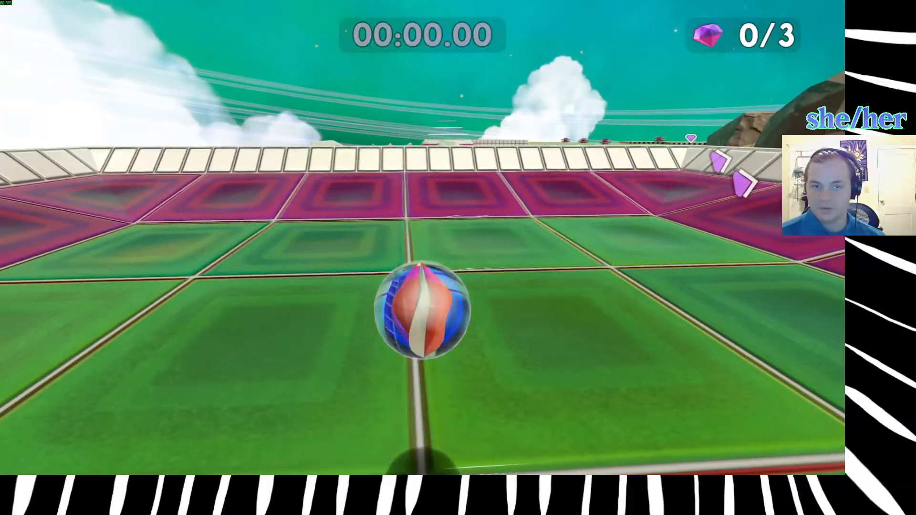
Jump off the starting area down onto the final downhill stretch before the goal, and restart the level.
{"action": "key", "text": "w"}
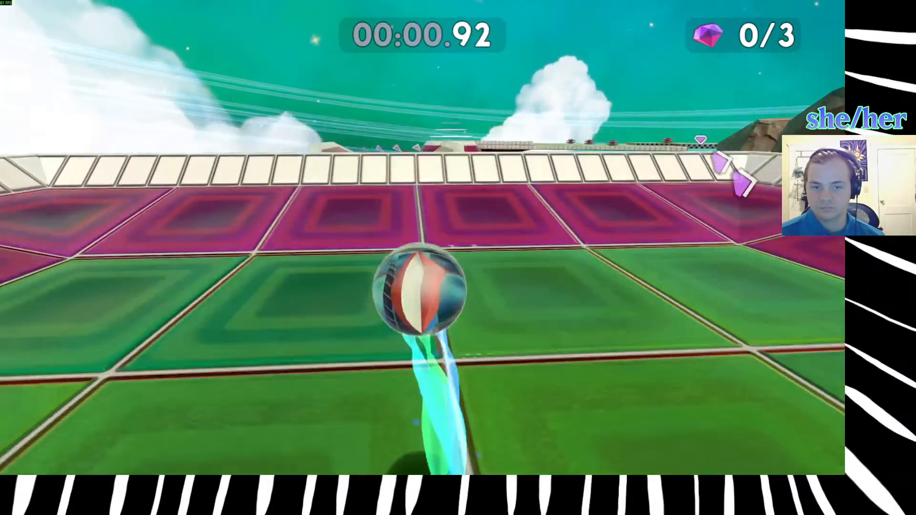
{"action": "key", "text": "space"}
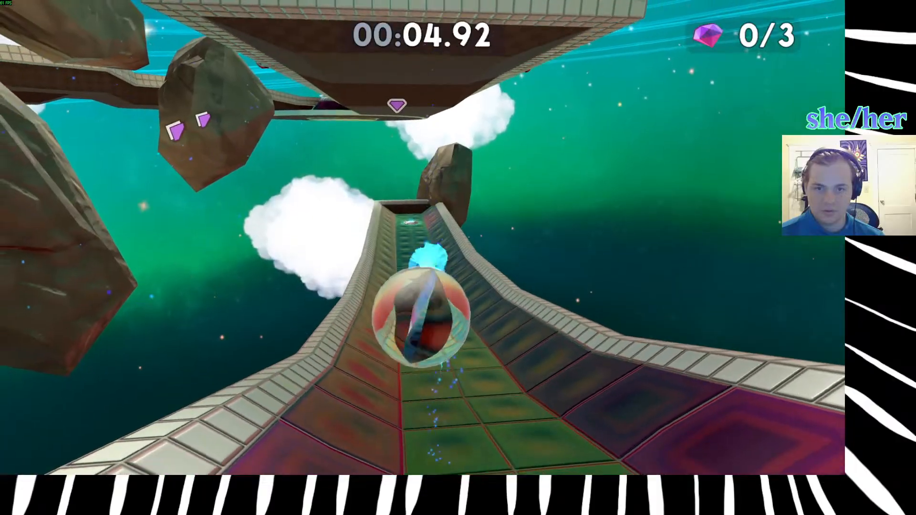
{"action": "key", "text": "r"}
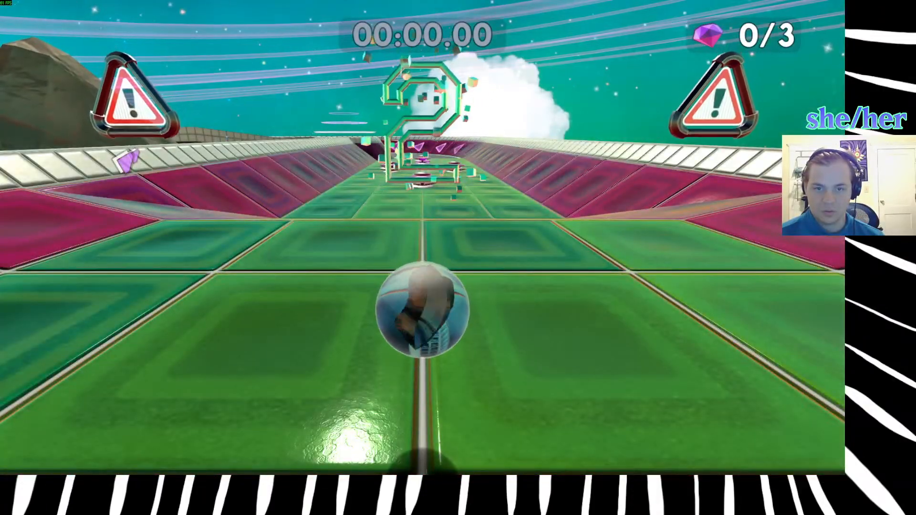
Collect the first gem between the bumpers, try jumping the side wall near the first round platform, and restart the run.
{"action": "key", "text": "w"}
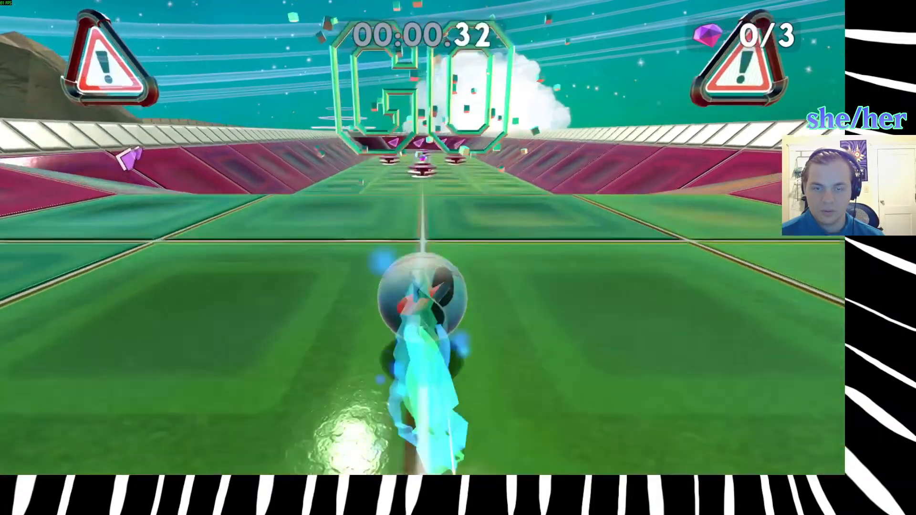
{"action": "key", "text": "w"}
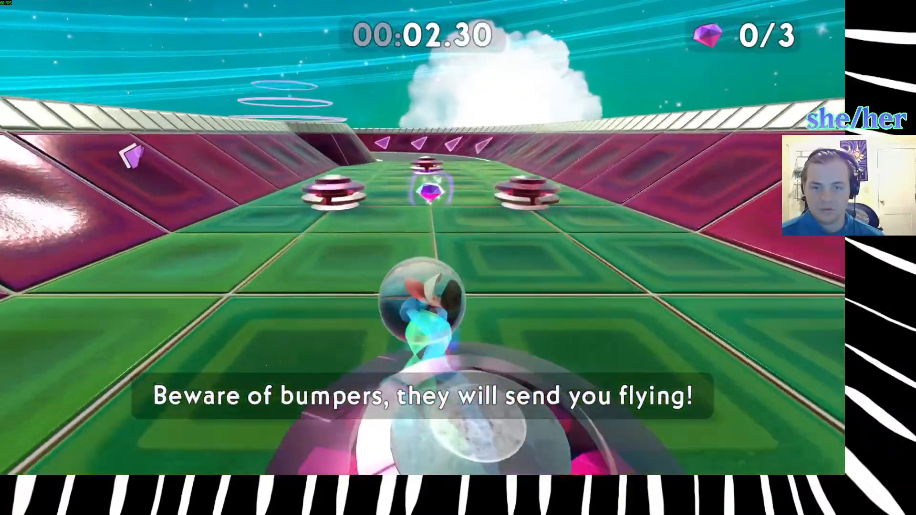
{"action": "key", "text": "w"}
{"action": "key", "text": "space"}
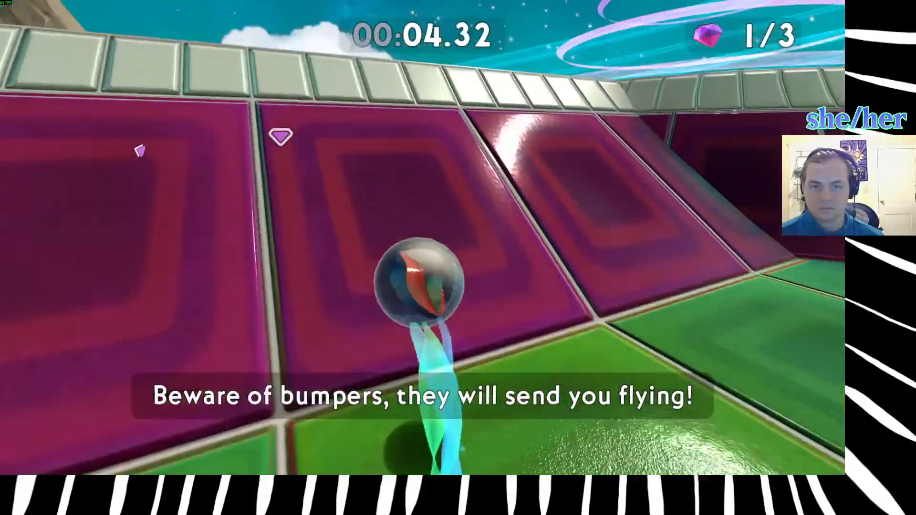
{"action": "key", "text": "space"}
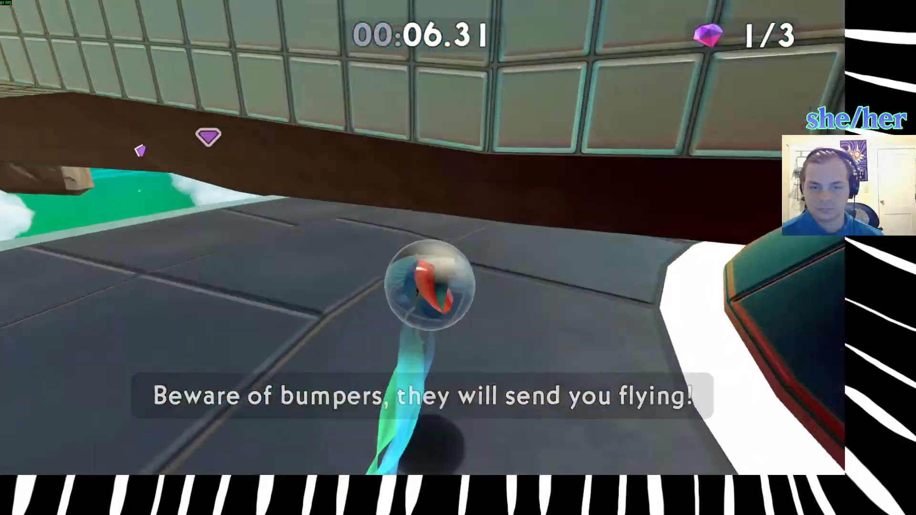
{"action": "key", "text": "r"}
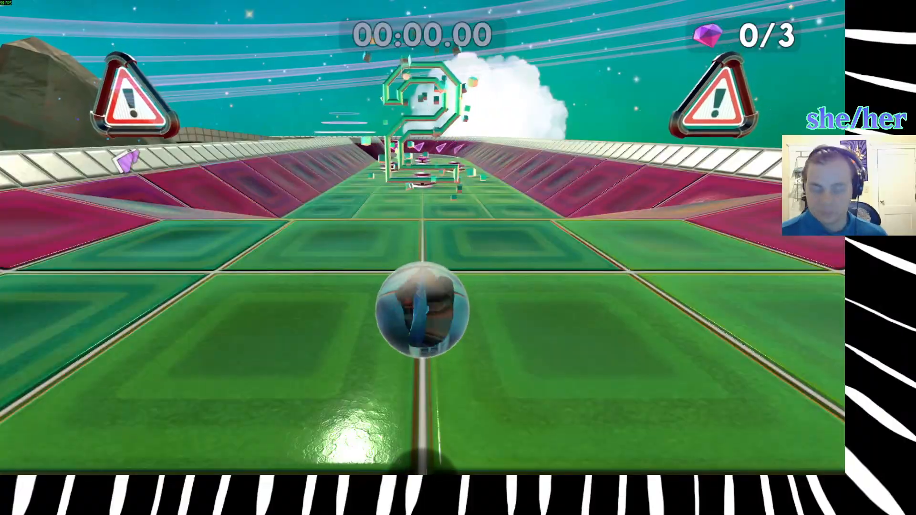
{"action": "key", "text": "w"}
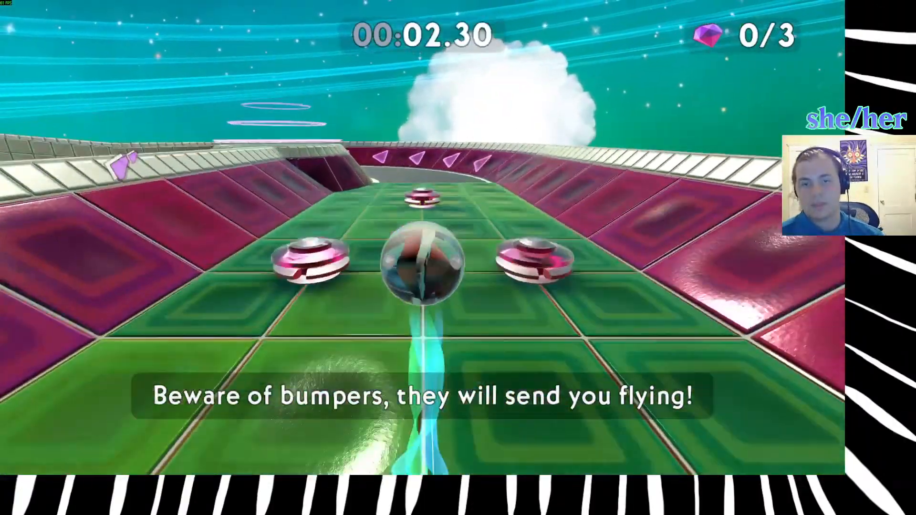
{"action": "key", "text": "r"}
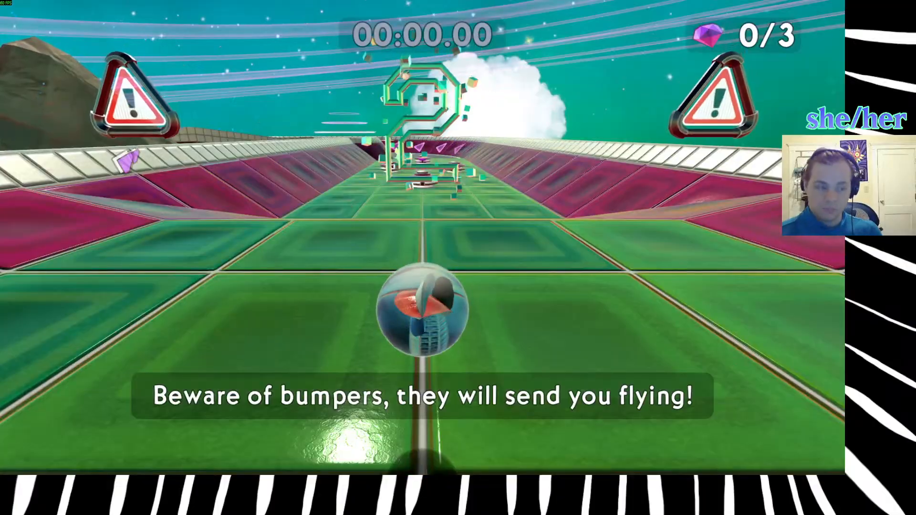
Collect the first two gems by way of the first round platform's rim and continue to the bumpers before the second platform.
{"action": "key", "text": "w"}
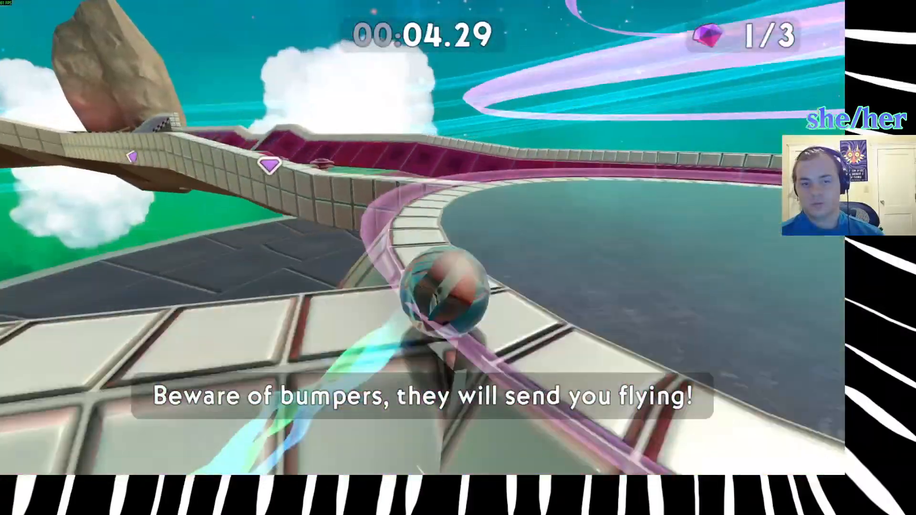
{"action": "key", "text": "w"}
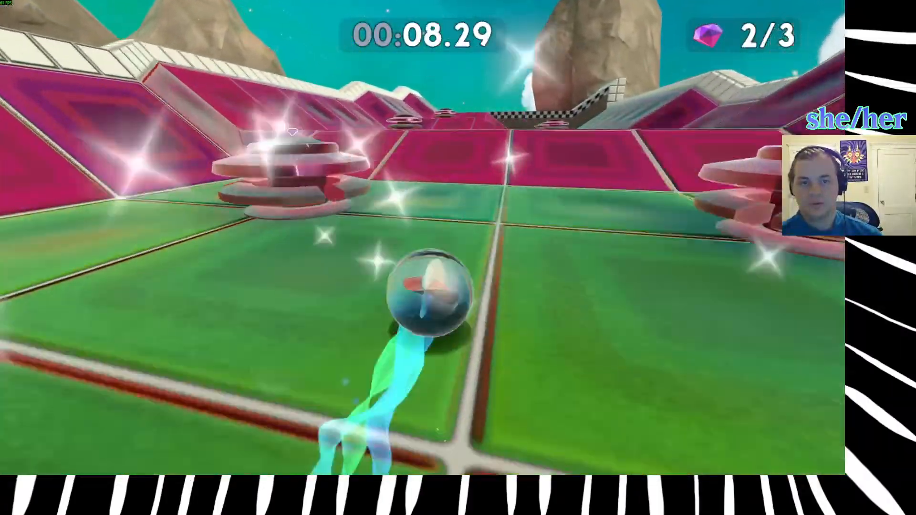
{"action": "key", "text": "space"}
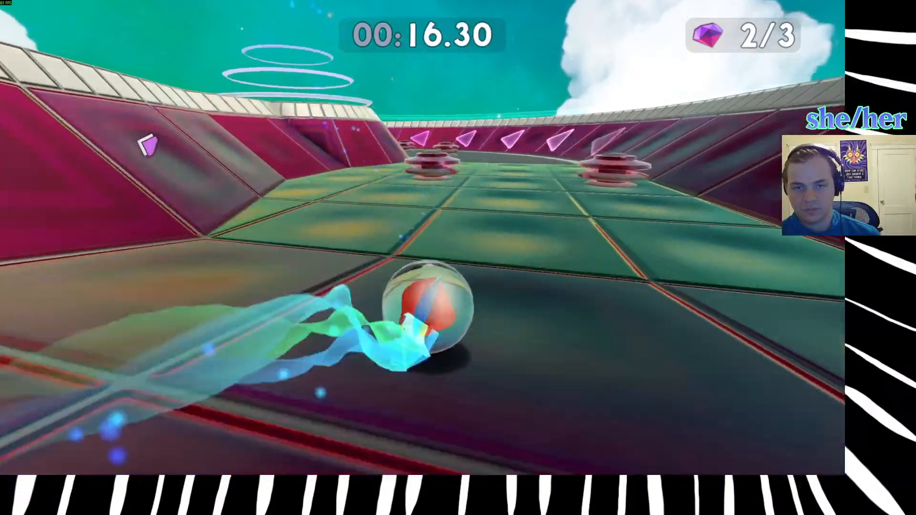
Jump past the second round platform to the last gem, try cutting the final corner over its wall, and restart the level.
{"action": "key", "text": "space"}
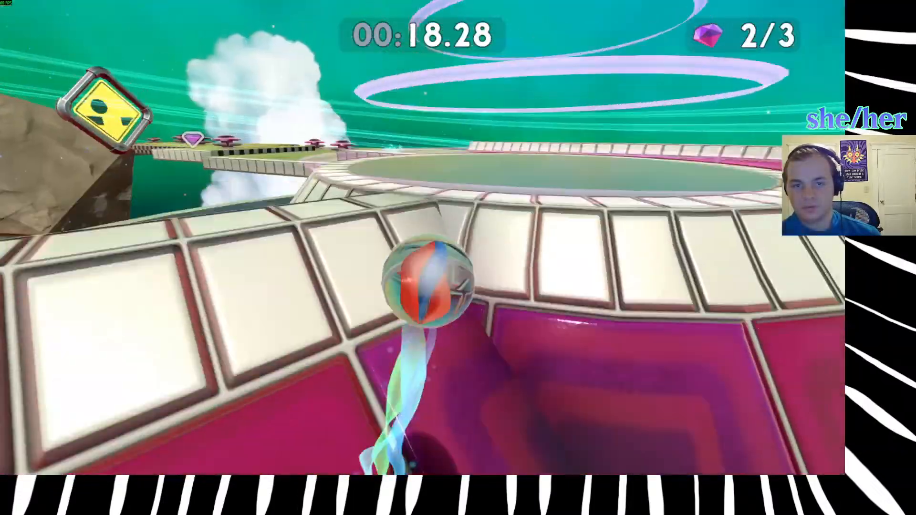
{"action": "key", "text": "space"}
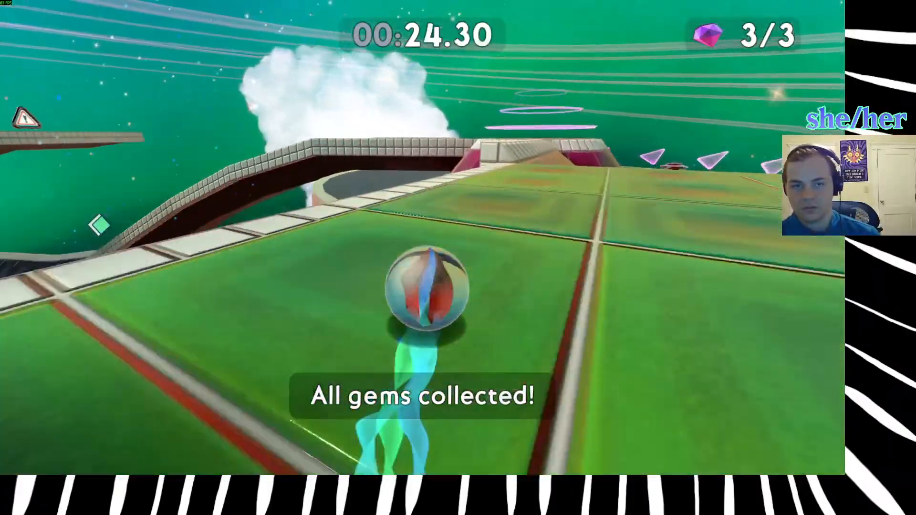
{"action": "key", "text": "space"}
{"action": "key", "text": "space"}
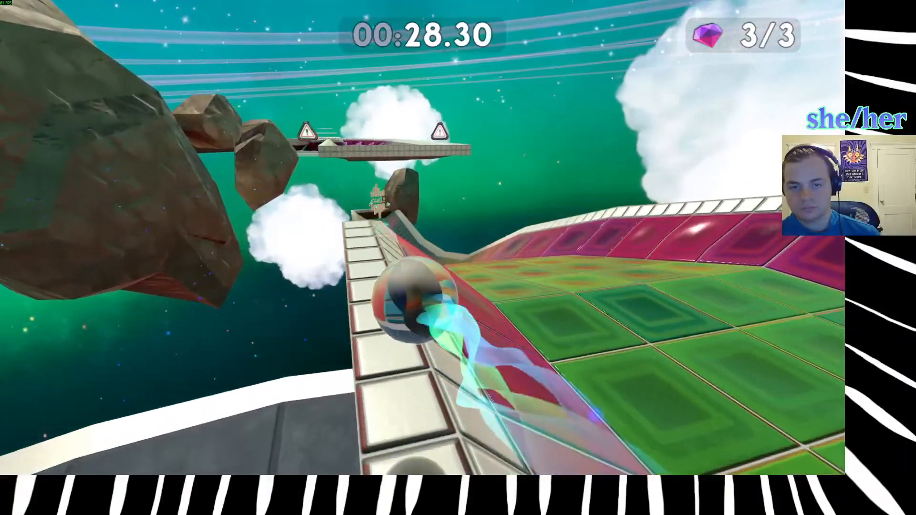
{"action": "key", "text": "r"}
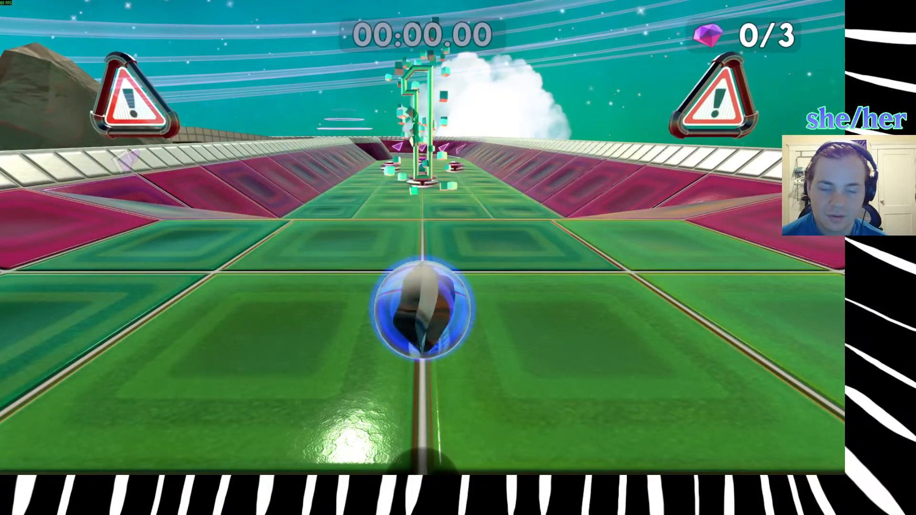
{"action": "key", "text": "w"}
{"action": "key", "text": "space"}
{"action": "key", "text": "space"}
{"action": "key", "text": "w"}
{"action": "key", "text": "r"}
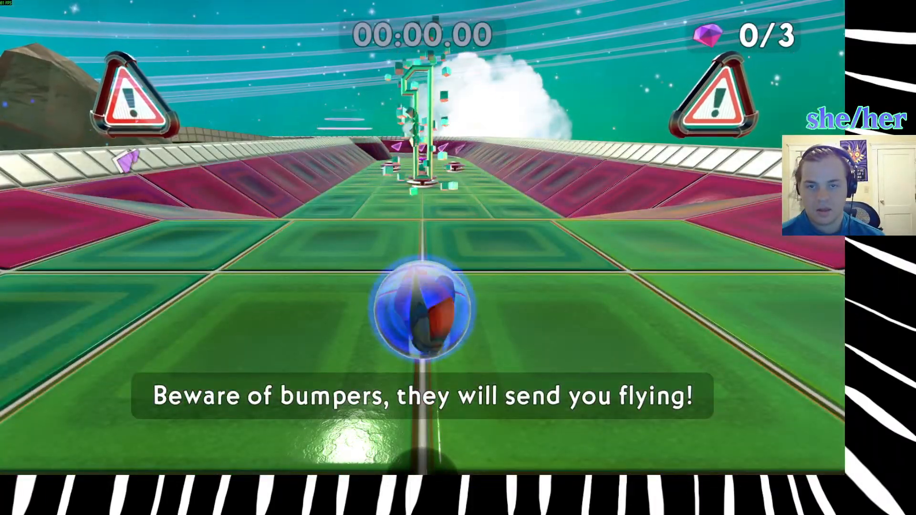
Collect the first gem, roll back through the starting area and jump over its end wall towards the lower track, and restart.
{"action": "key", "text": "w"}
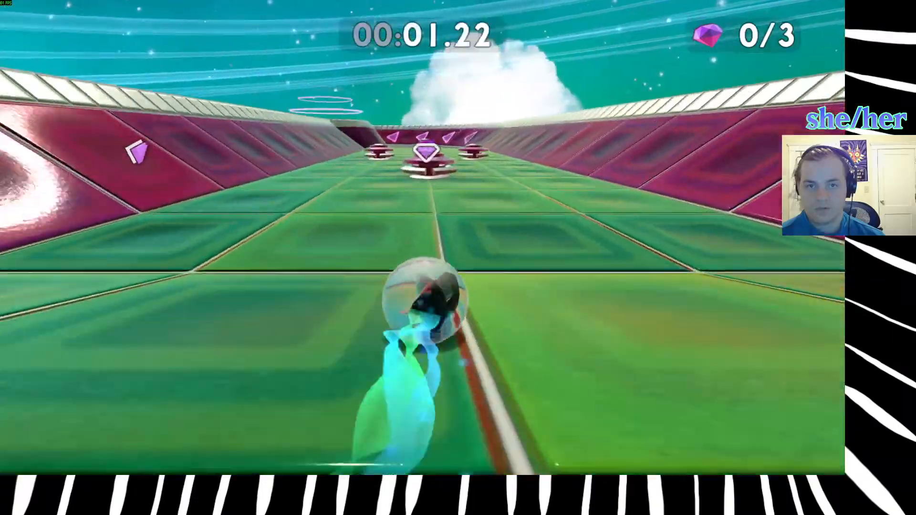
{"action": "key", "text": "w"}
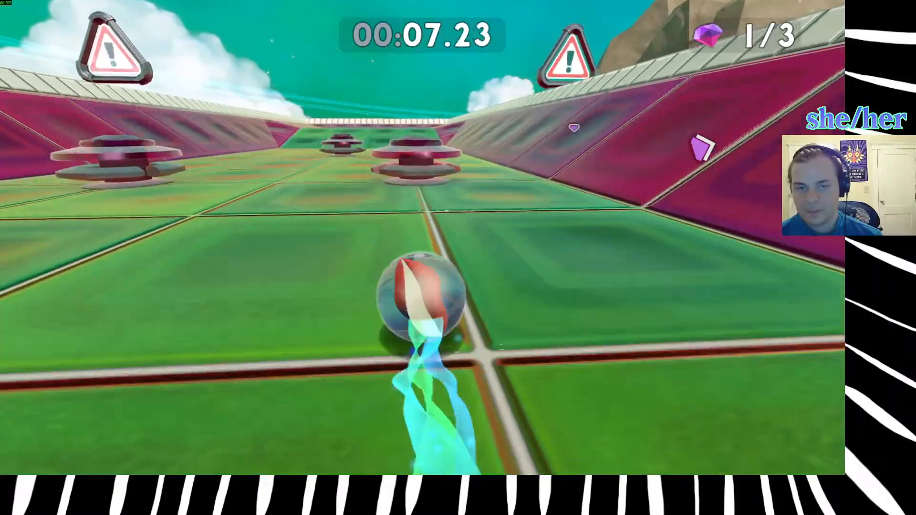
{"action": "key", "text": "w"}
{"action": "key", "text": "space"}
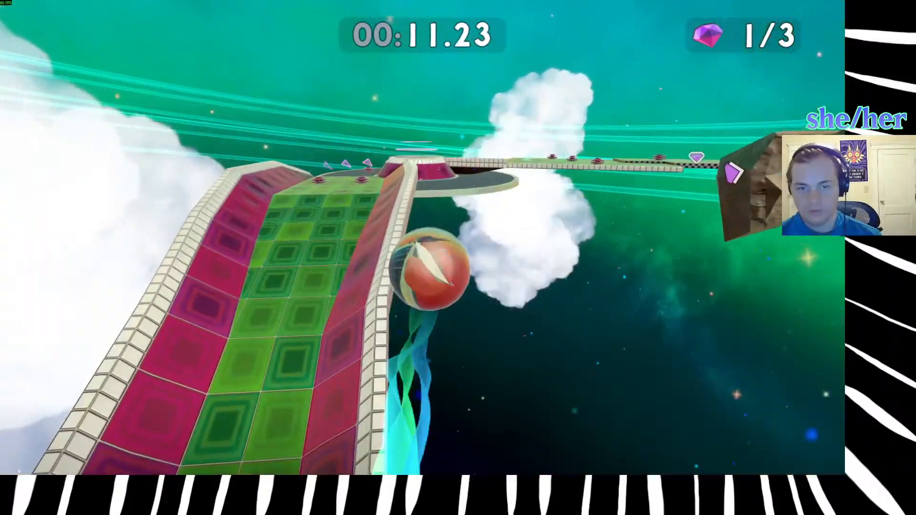
{"action": "key", "text": "r"}
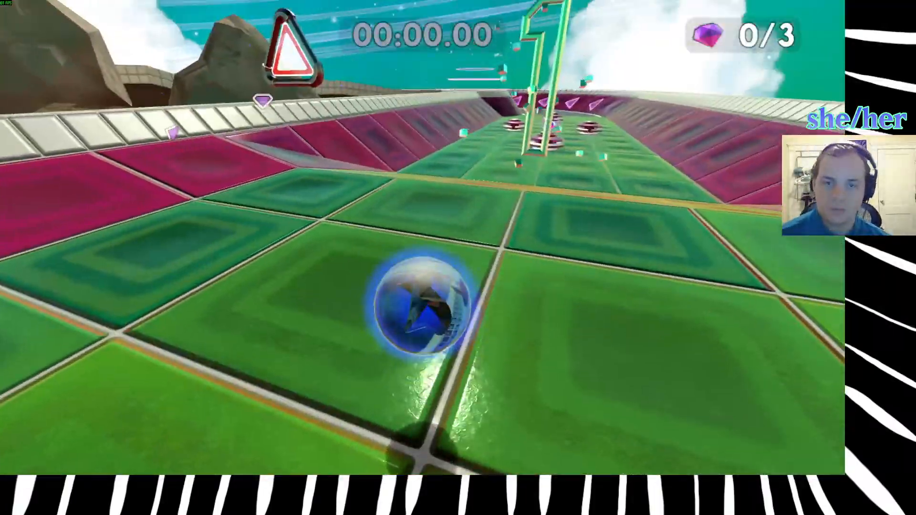
Collect the first gem, jump across the first round platform onto the ramps leading to the second gem, and restart the level.
{"action": "key", "text": "w"}
{"action": "key", "text": "space"}
{"action": "key", "text": "d"}
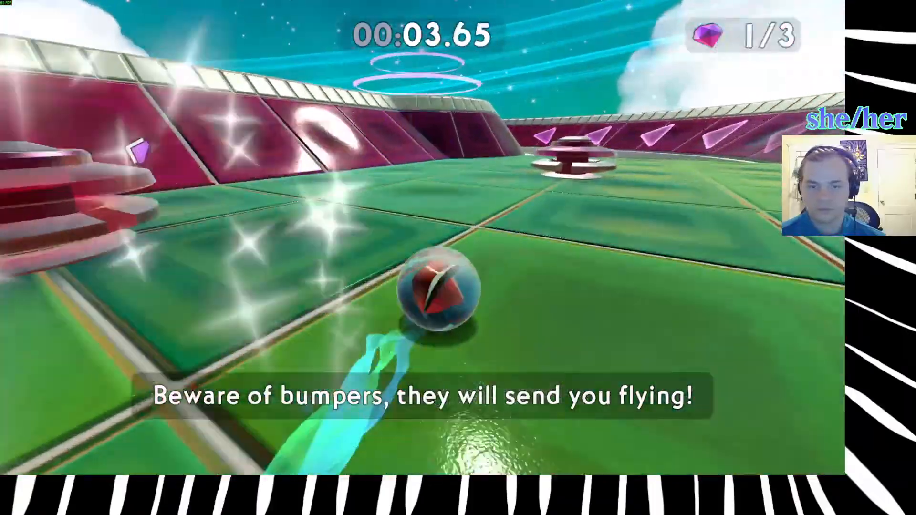
{"action": "key", "text": "space"}
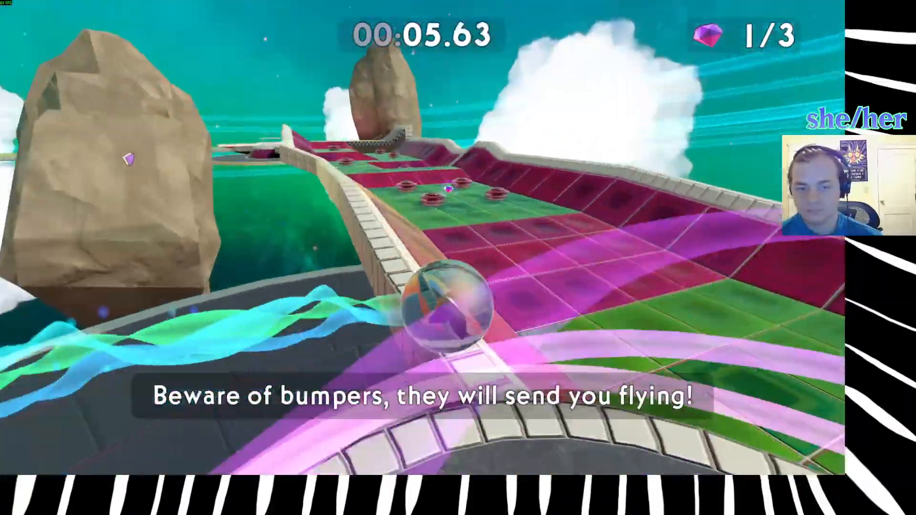
{"action": "key", "text": "space"}
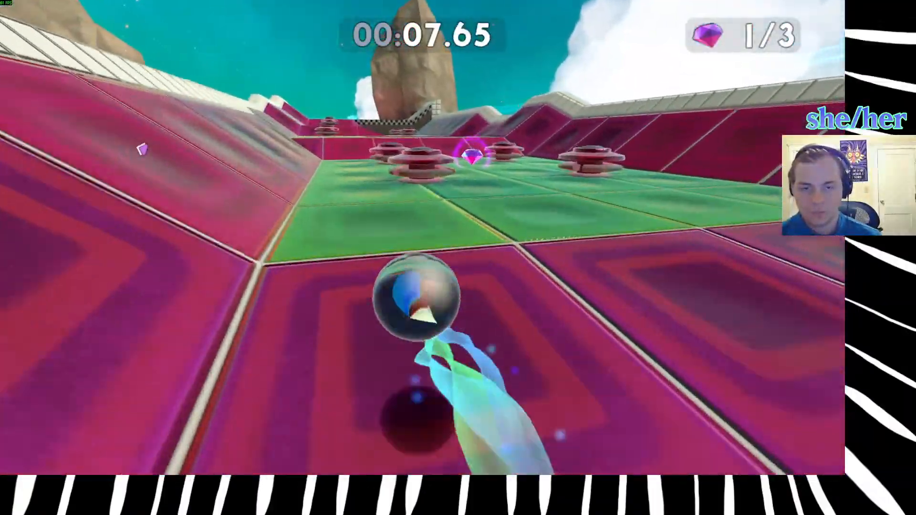
{"action": "key", "text": "r"}
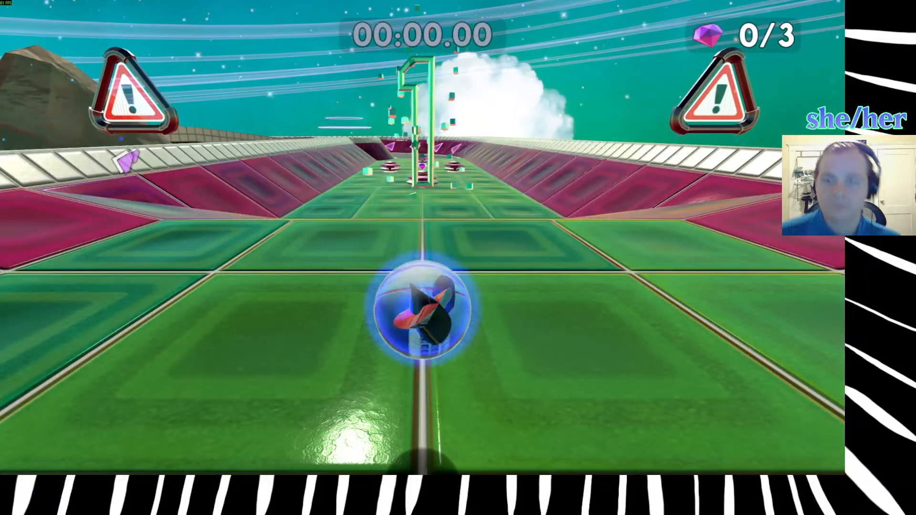
Collect the first gem, jump over the first round platform's rim, pick up the second gem and head for the last one.
{"action": "key", "text": "w"}
{"action": "key", "text": "space"}
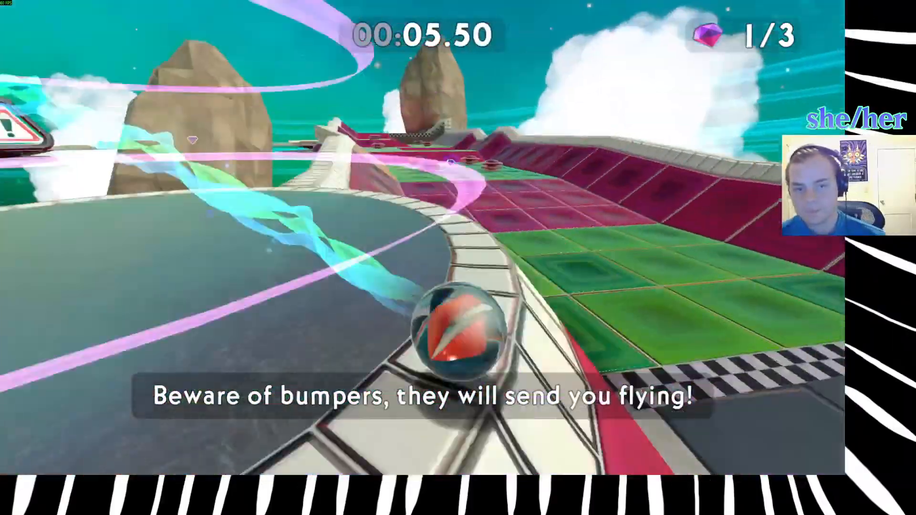
{"action": "key", "text": "w"}
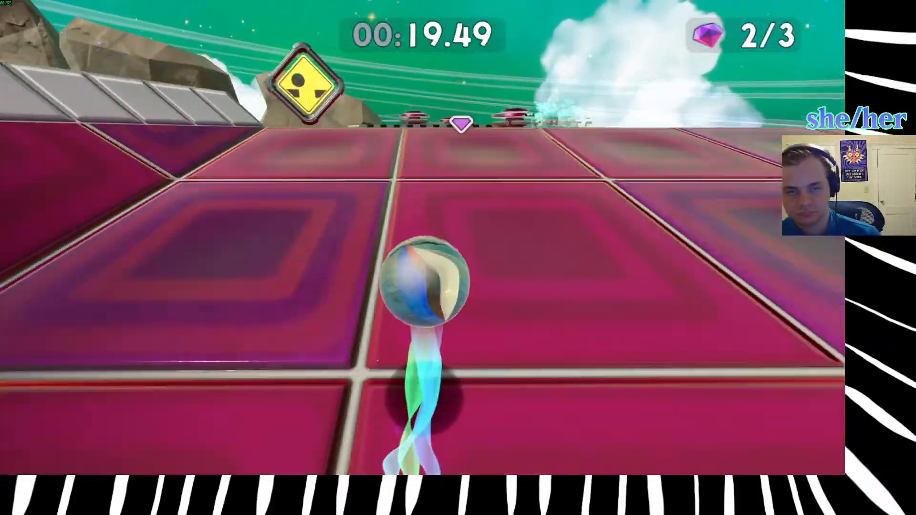
Collect the last gem, jump across the final round platform and roll down the last track towards the goal.
{"action": "key", "text": "space"}
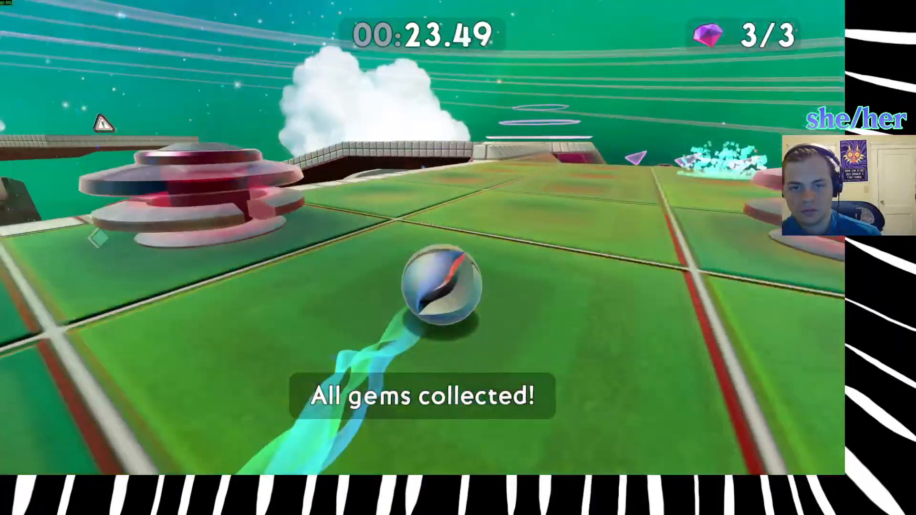
{"action": "key", "text": "space"}
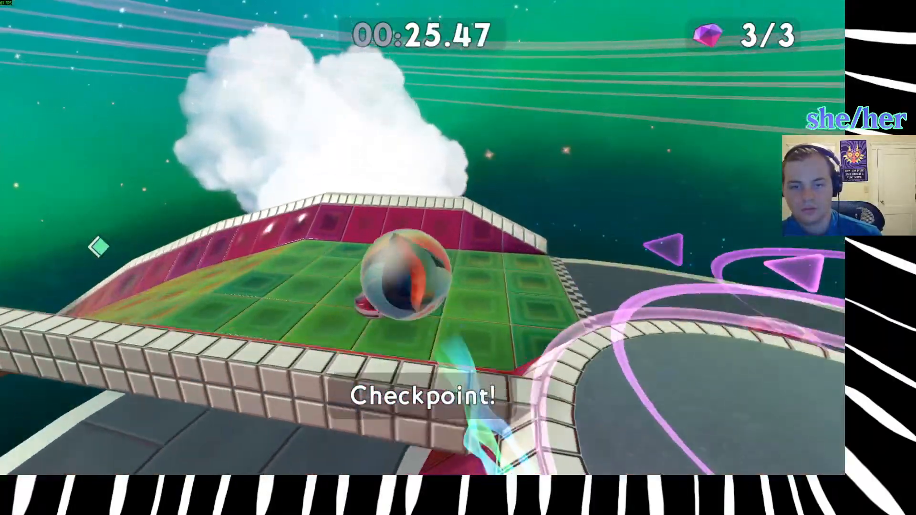
{"action": "key", "text": "space"}
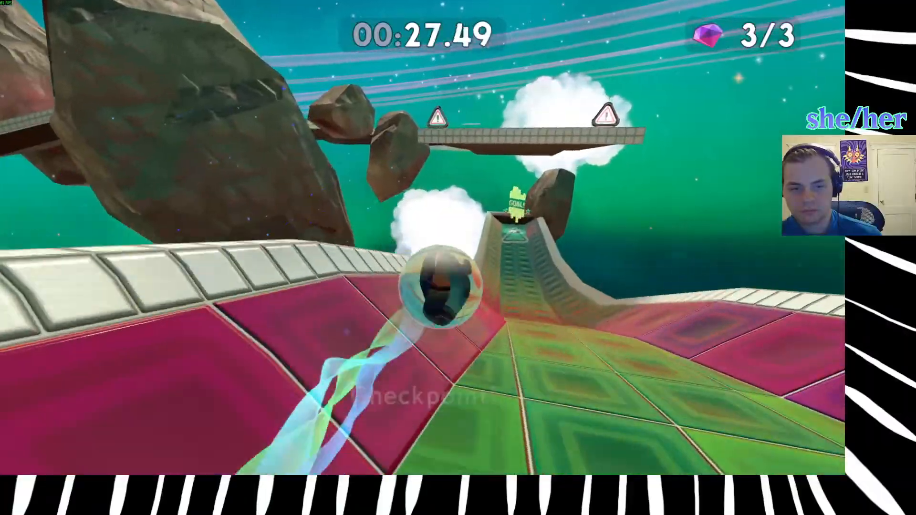
{"action": "key", "text": "space"}
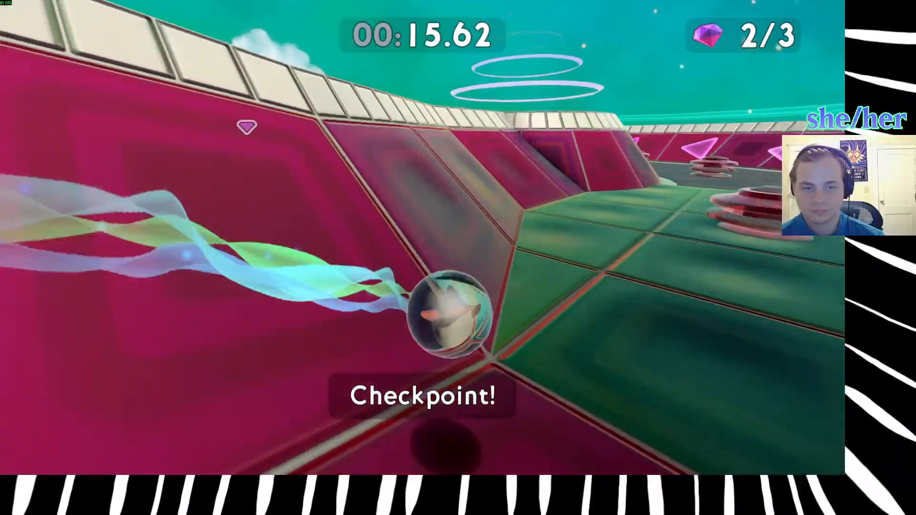
Abandon two runs short of the last gem and one just after the start, restarting the level each time.
{"action": "key", "text": "r"}
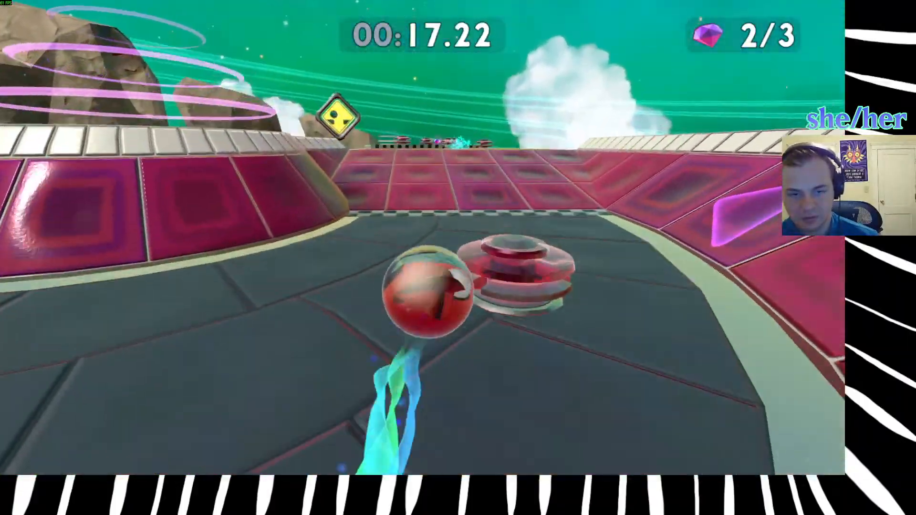
{"action": "key", "text": "r"}
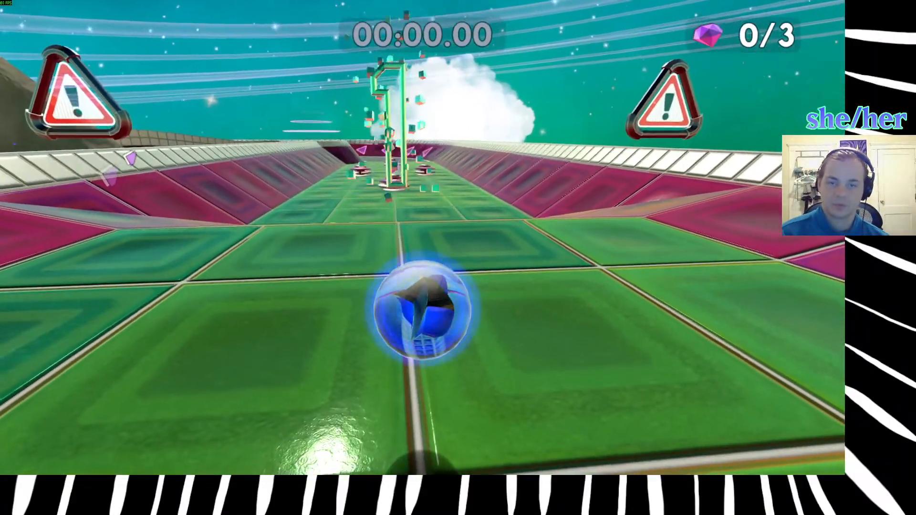
{"action": "key", "text": "w"}
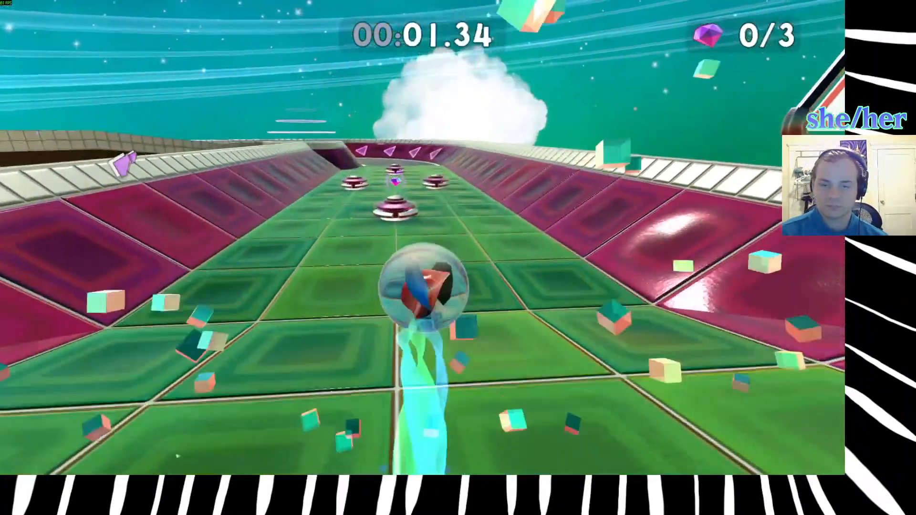
{"action": "key", "text": "r"}
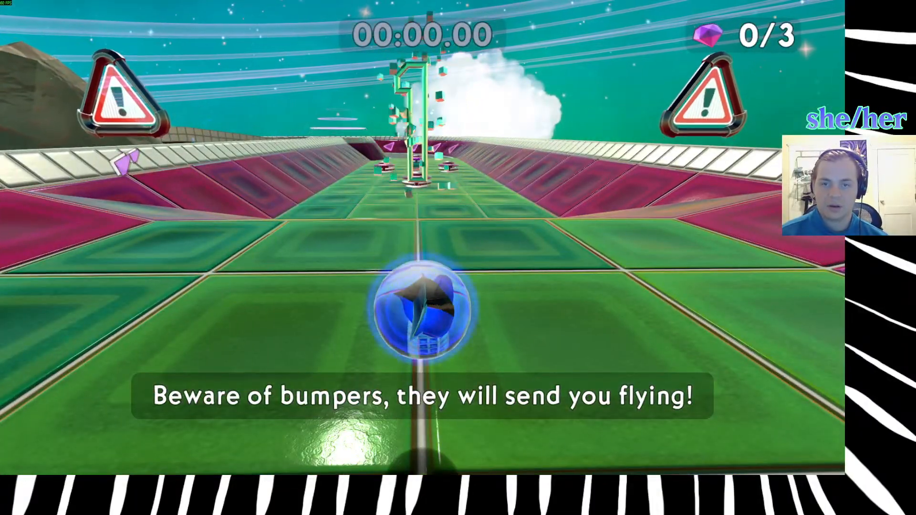
Collect the first gem, jump across the first round platform, pick up the second gem among the bumpers, and restart the level.
{"action": "key", "text": "w"}
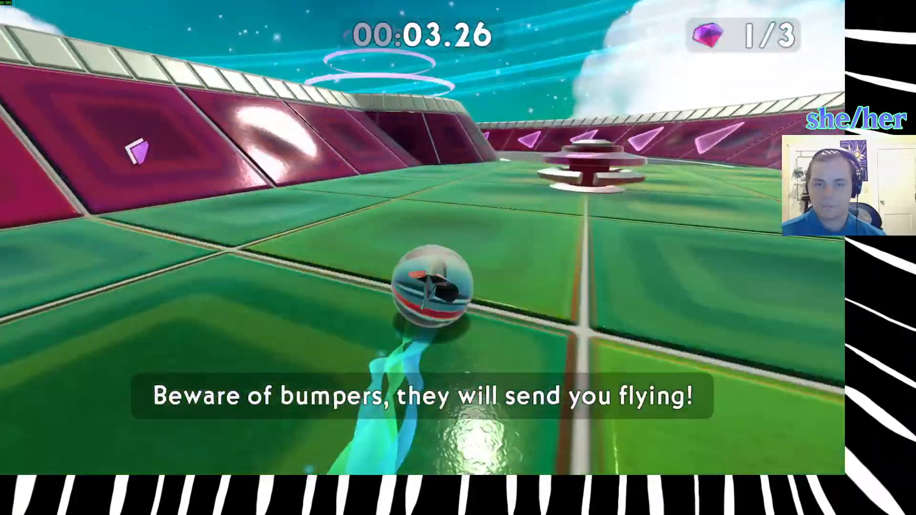
{"action": "key", "text": "space"}
{"action": "key", "text": "w"}
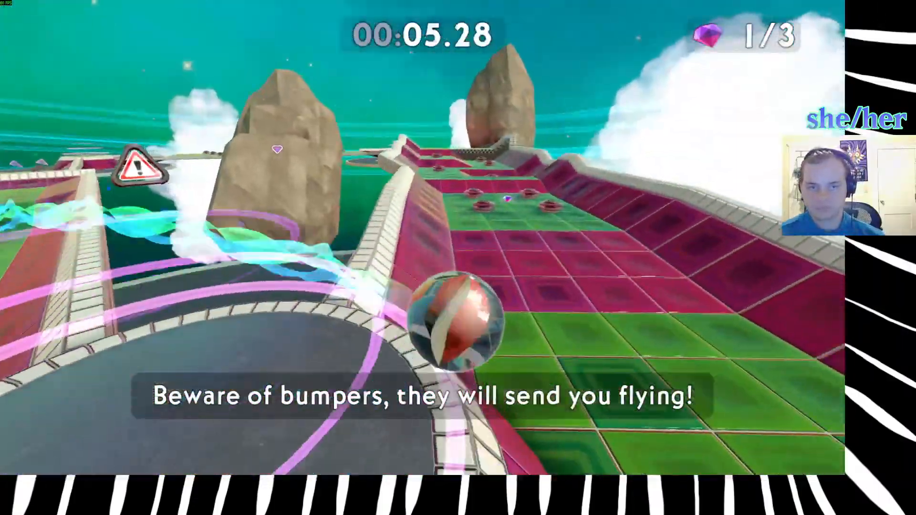
{"action": "key", "text": "w"}
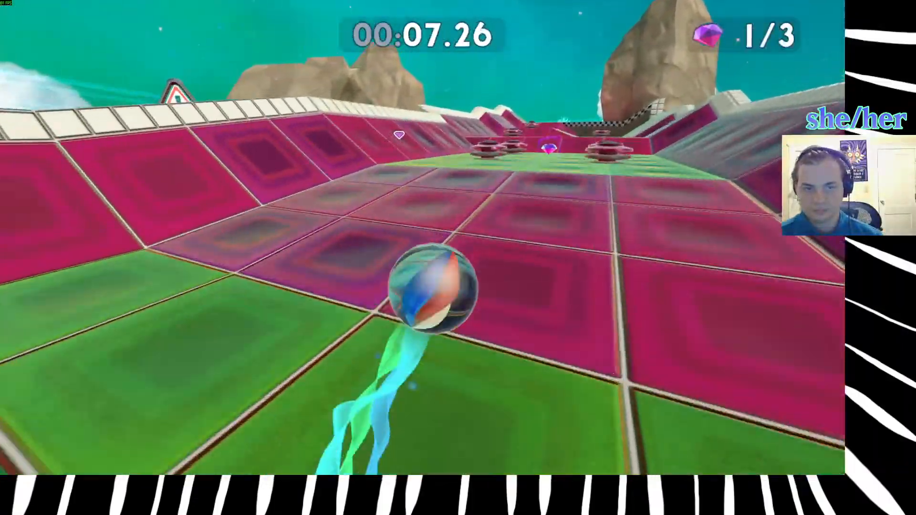
{"action": "key", "text": "space"}
{"action": "key", "text": "w"}
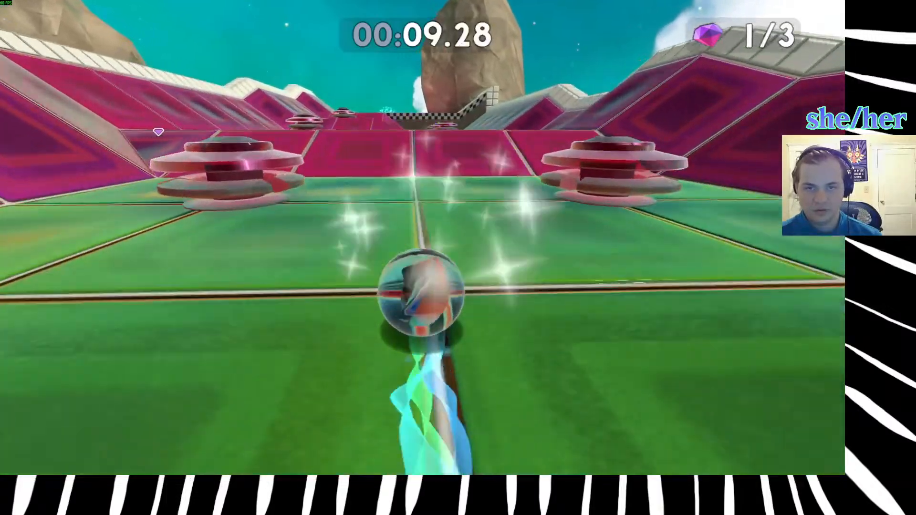
{"action": "key", "text": "w"}
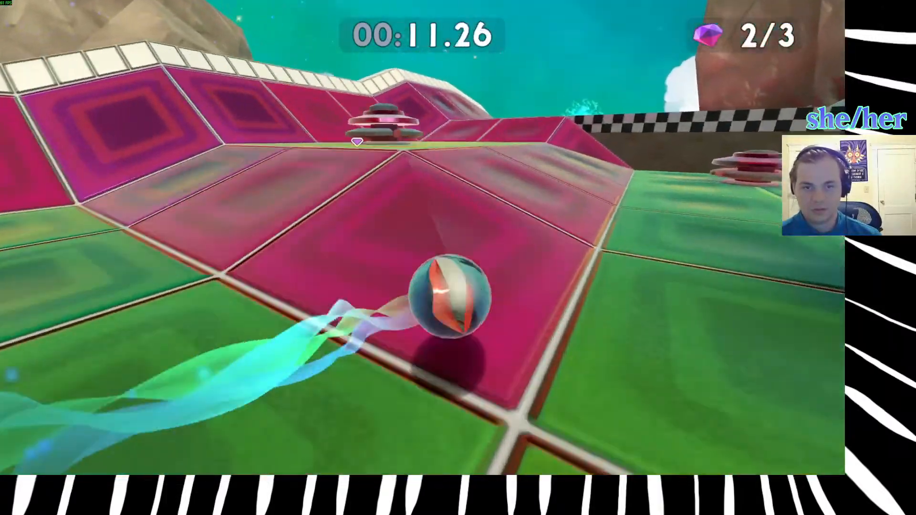
{"action": "key", "text": "r"}
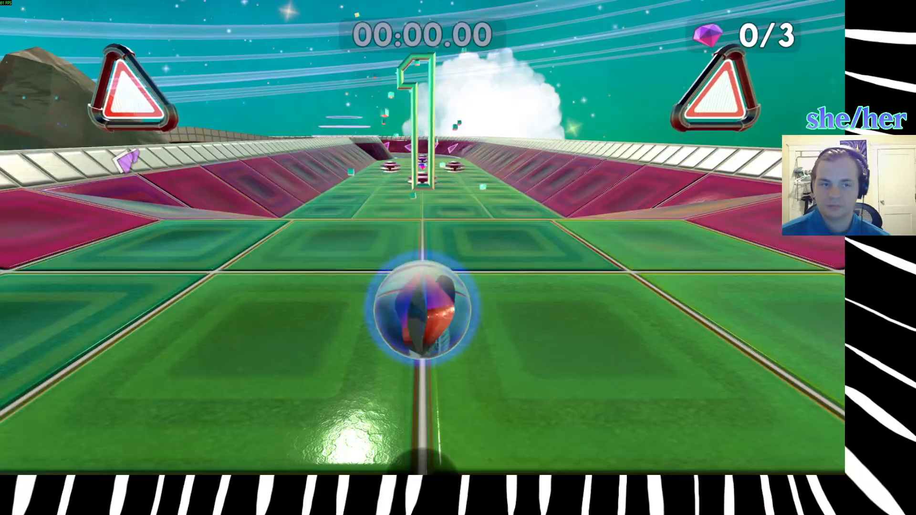
Roll from the start to the first gem and jump across the first round platform onto the next track.
{"action": "key", "text": "w"}
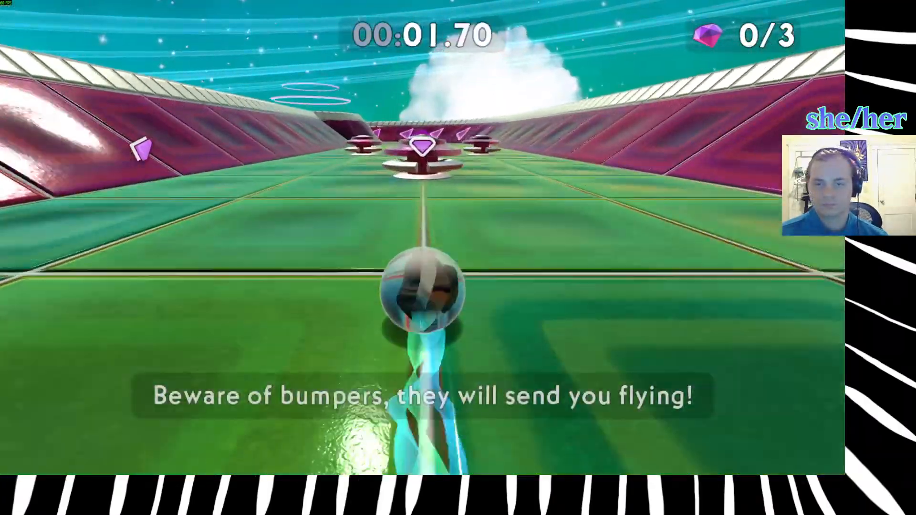
{"action": "key", "text": "w"}
{"action": "key", "text": "space"}
{"action": "key", "text": "w"}
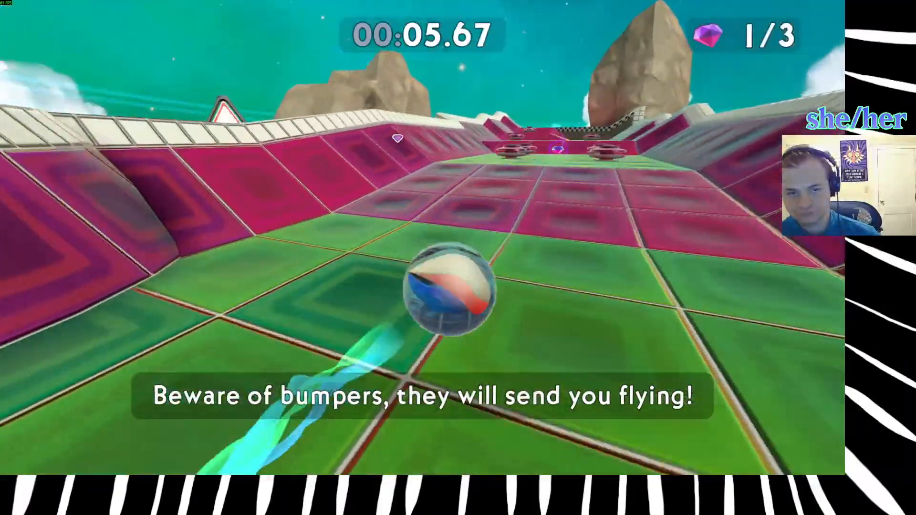
Roll up the ramps and jump to the second gem between the group of bumpers.
{"action": "key", "text": "w"}
{"action": "key", "text": "space"}
{"action": "key", "text": "w"}
Pass the bumpers along the raised side of the track, cross the checkpoint and round the second round platform.
{"action": "key", "text": "w"}
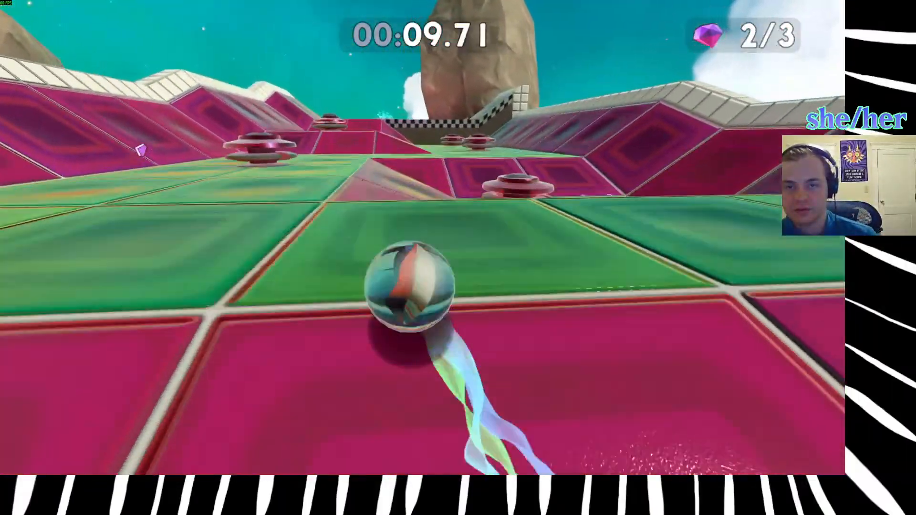
{"action": "key", "text": "w"}
{"action": "key", "text": "space"}
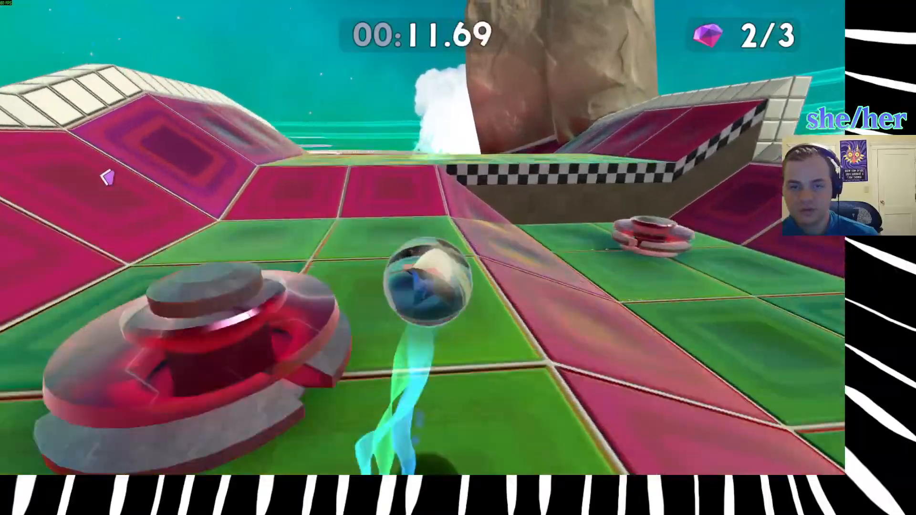
{"action": "key", "text": "w"}
{"action": "key", "text": "w"}
{"action": "key", "text": "w"}
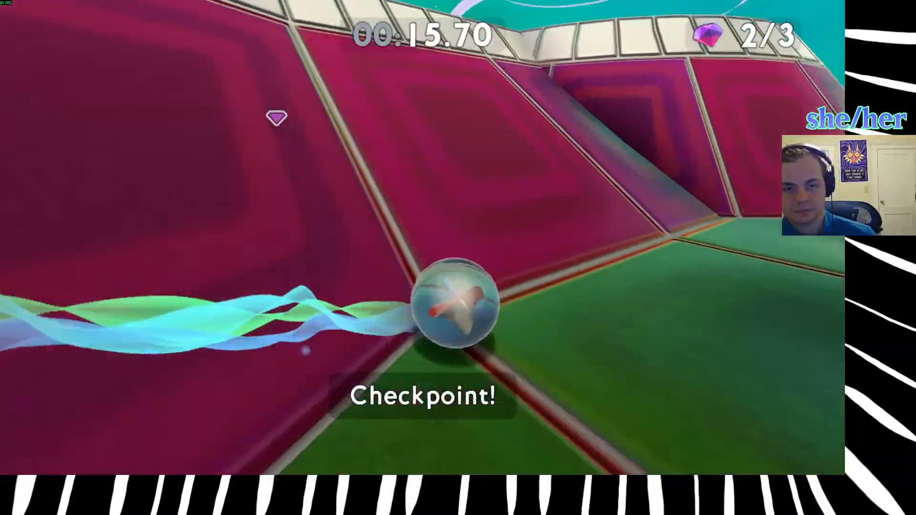
Climb the wide ramp after the second round platform and collect the last gem among the bumpers.
{"action": "key", "text": "w"}
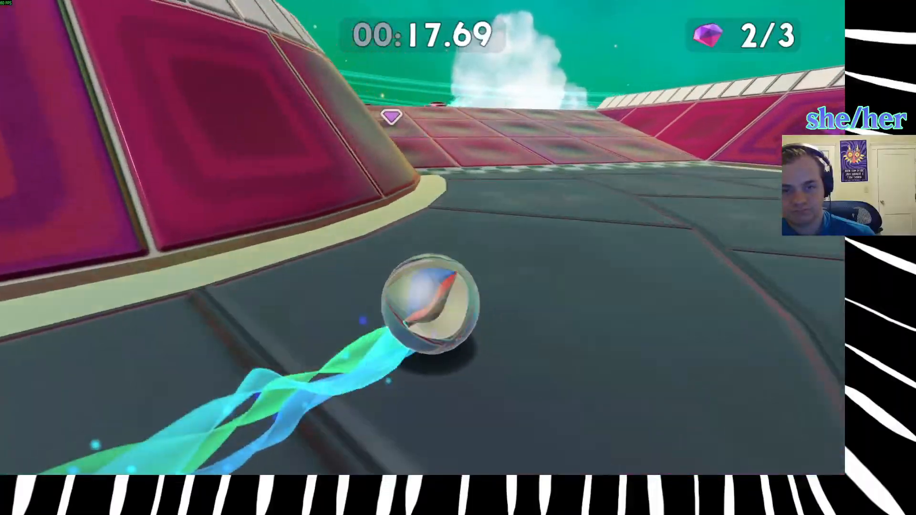
{"action": "key", "text": "w"}
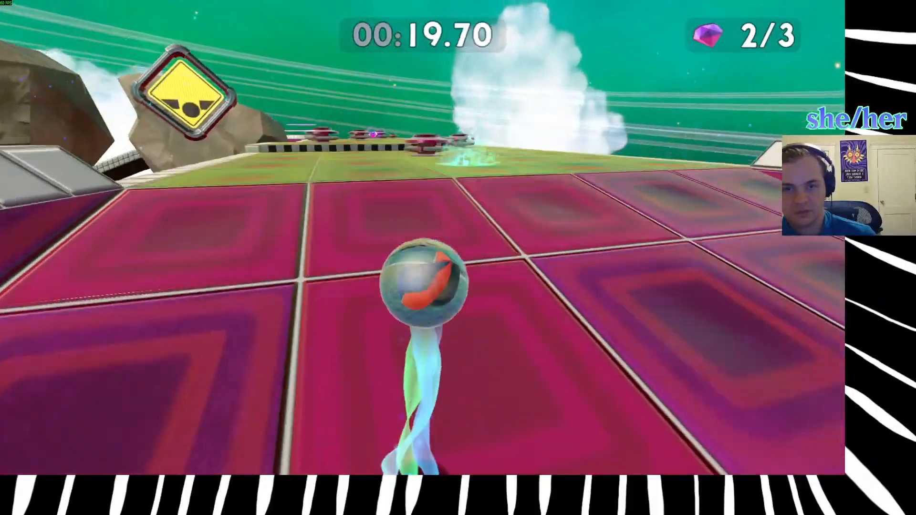
{"action": "key", "text": "w"}
{"action": "key", "text": "w"}
Cut across the final round platform, follow the outer wall of the last track and finish the level at the goal.
{"action": "key", "text": "w"}
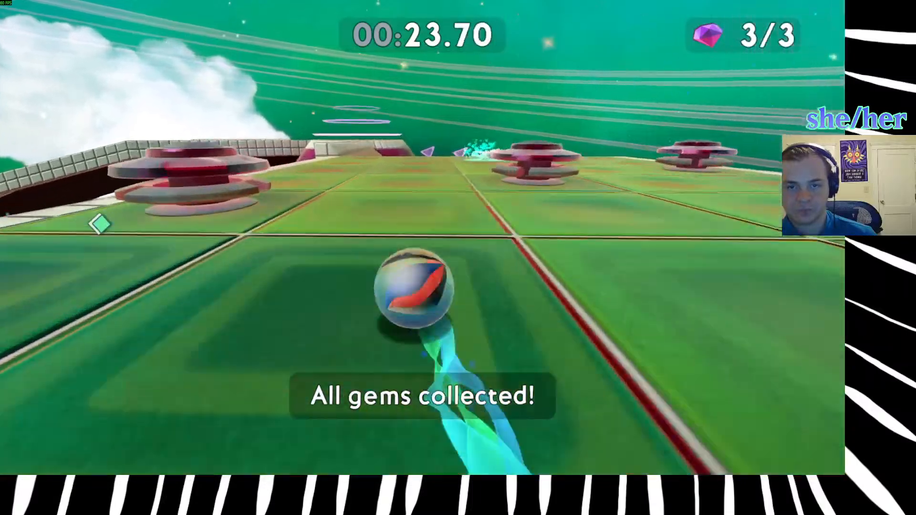
{"action": "key", "text": "w"}
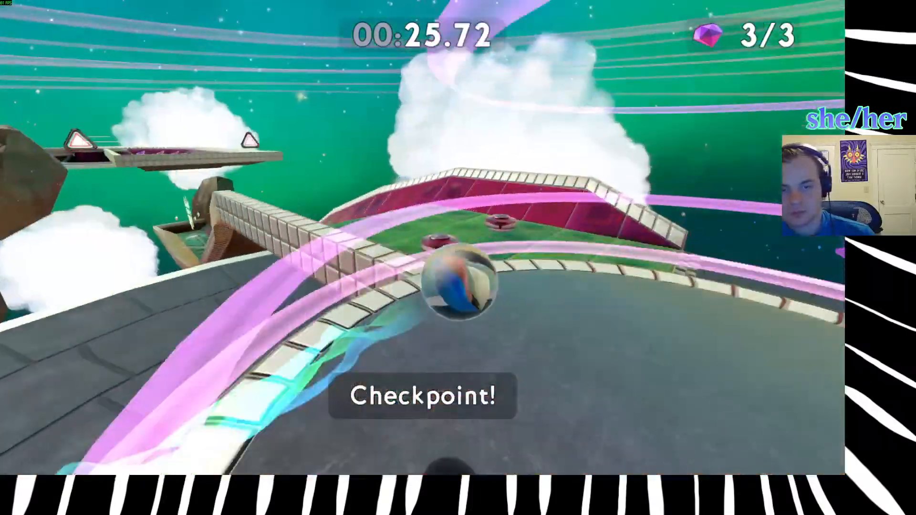
{"action": "key", "text": "w"}
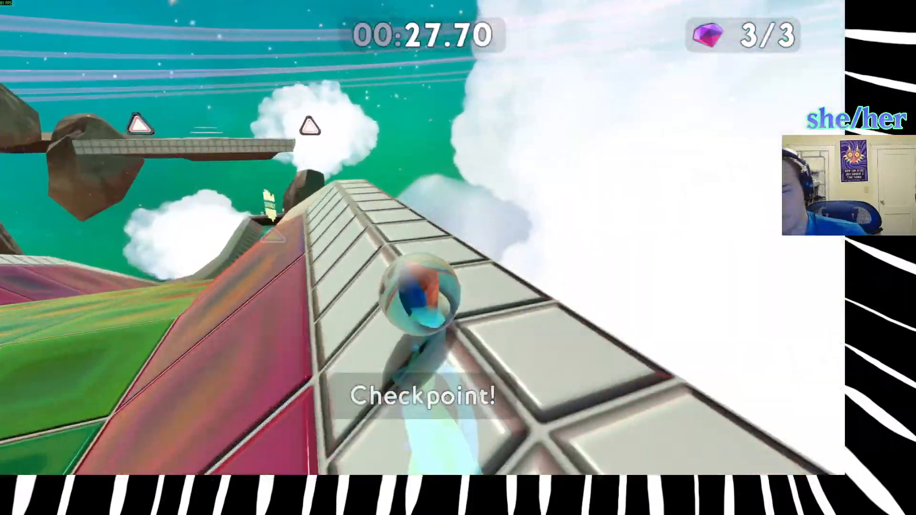
{"action": "key", "text": "w"}
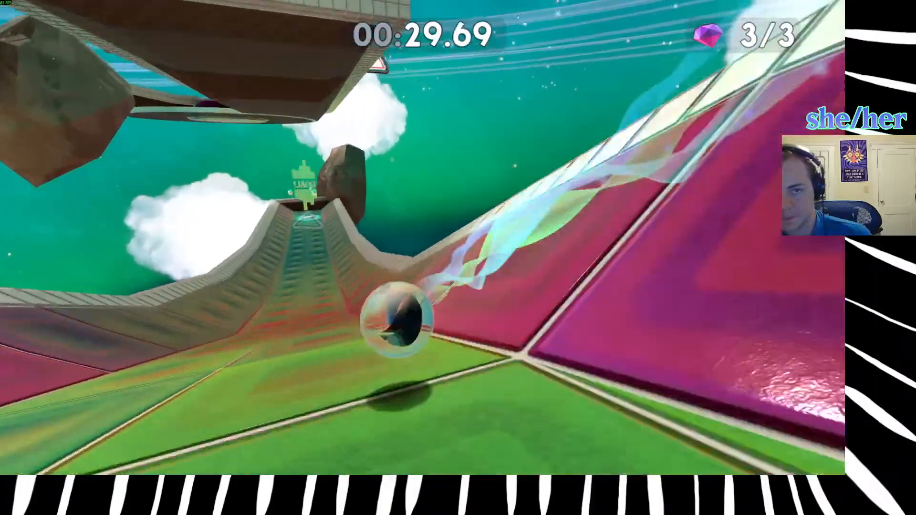
{"action": "key", "text": "w"}
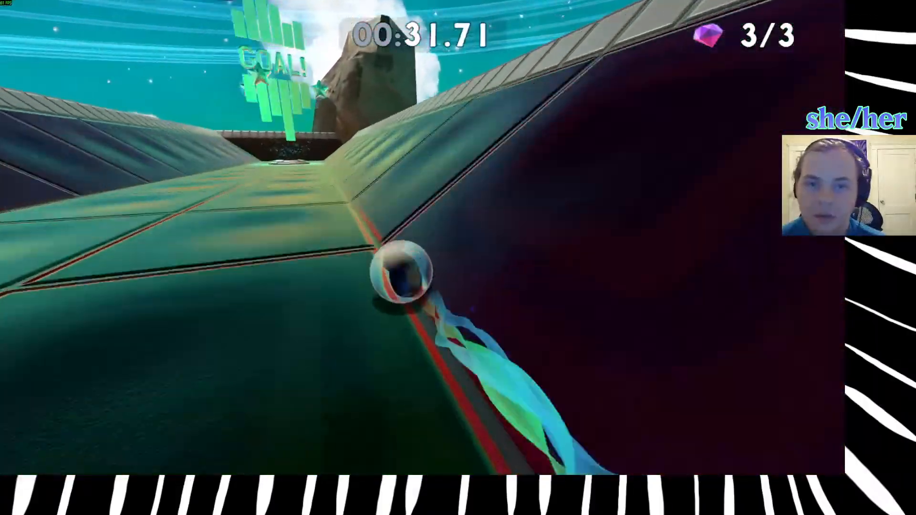
{"action": "key", "text": "w"}
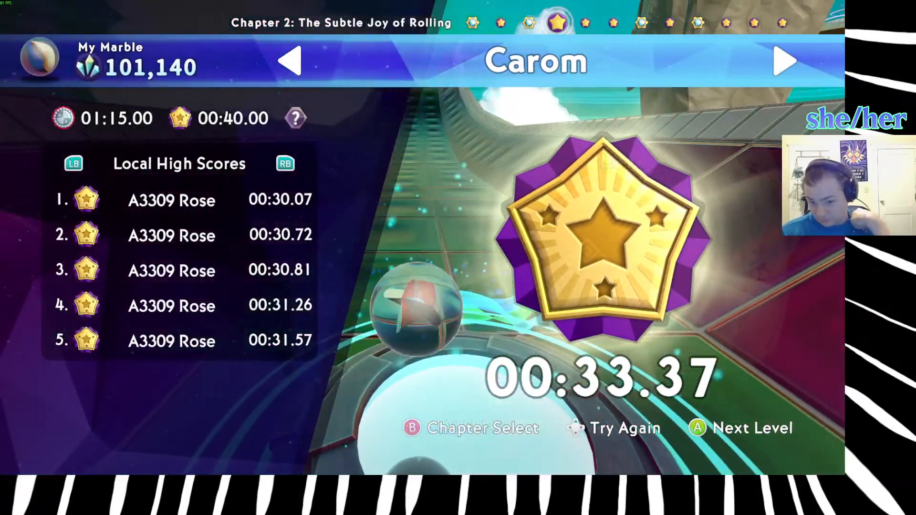
Retry Carom, hop over the first bumper, collect the first gem and jump past the first round platform.
{"action": "key", "text": "r"}
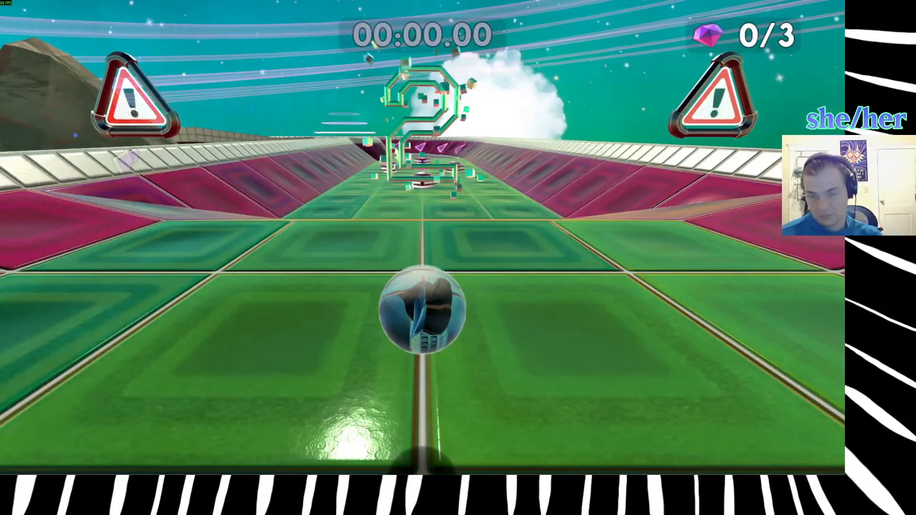
{"action": "key", "text": "w"}
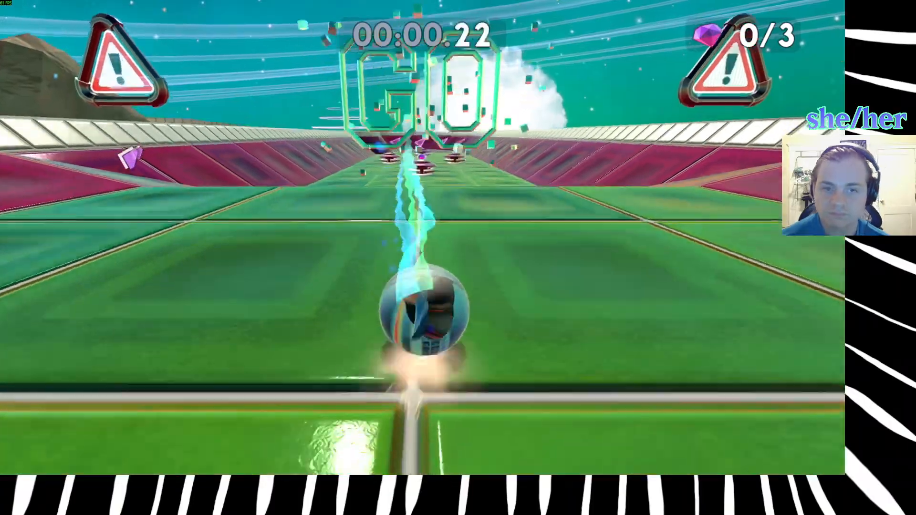
{"action": "key", "text": "d"}
{"action": "key", "text": "a"}
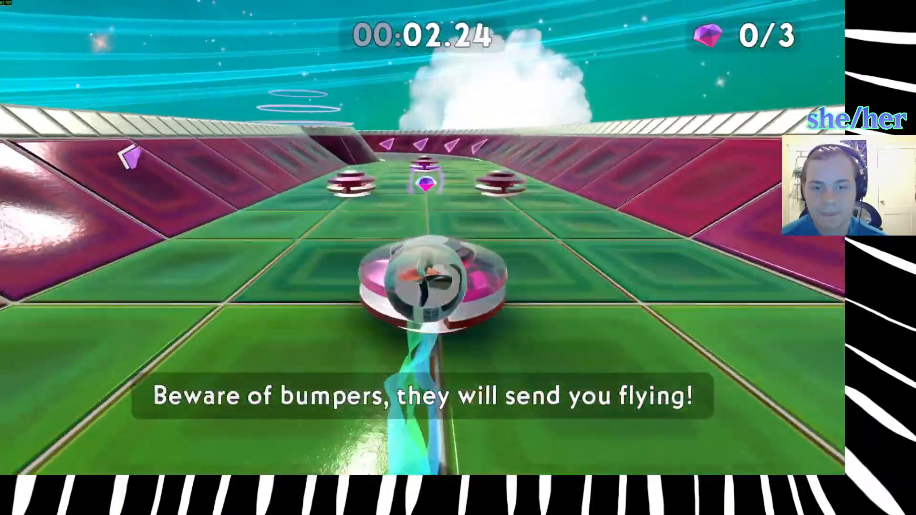
{"action": "key", "text": "w"}
{"action": "key", "text": "space"}
{"action": "key", "text": "w"}
{"action": "key", "text": "d"}
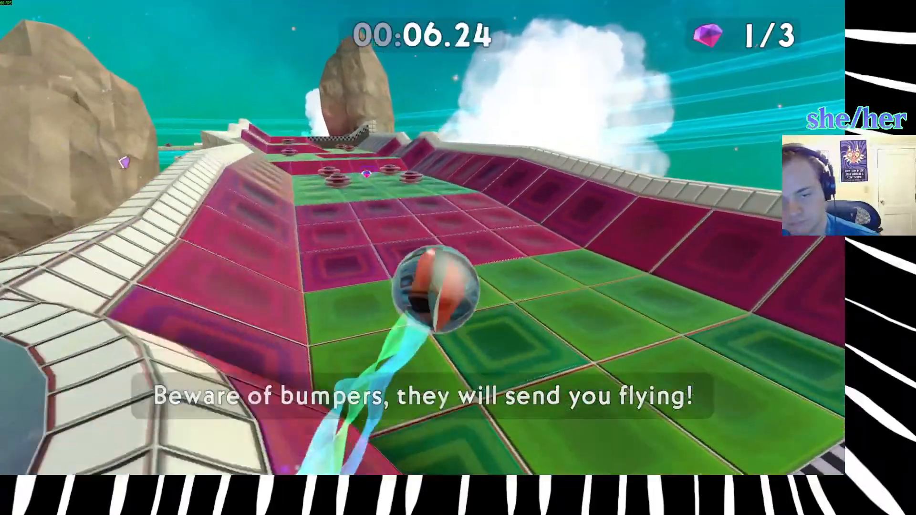
Roll up the ramps on the second track and collect the second gem between the bumpers.
{"action": "key", "text": "w"}
{"action": "key", "text": "a"}
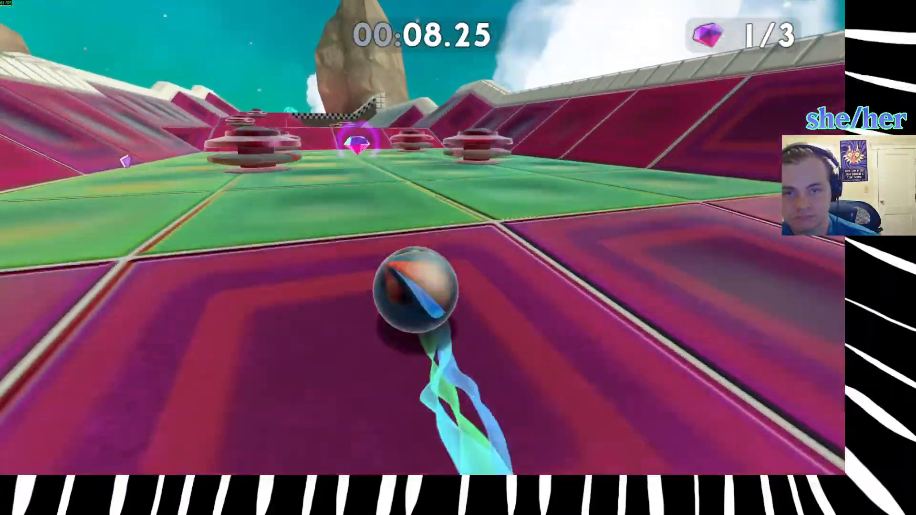
{"action": "key", "text": "w"}
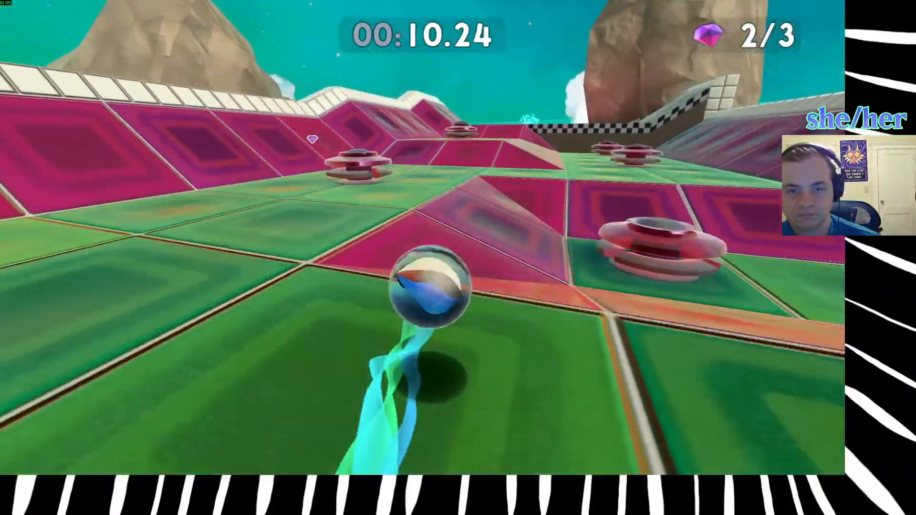
Climb past the bumpers to the checkpoint and try a jump off the sloped wall of the following track.
{"action": "key", "text": "w"}
{"action": "key", "text": "a"}
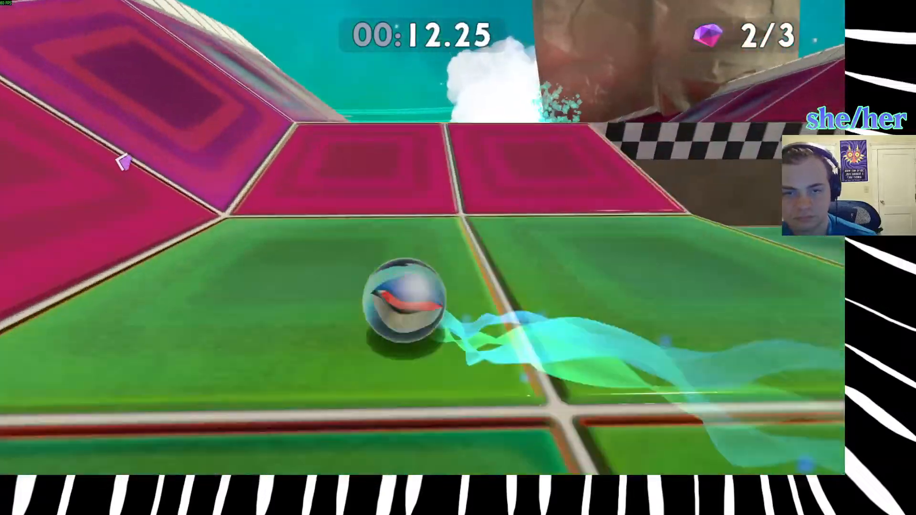
{"action": "key", "text": "w"}
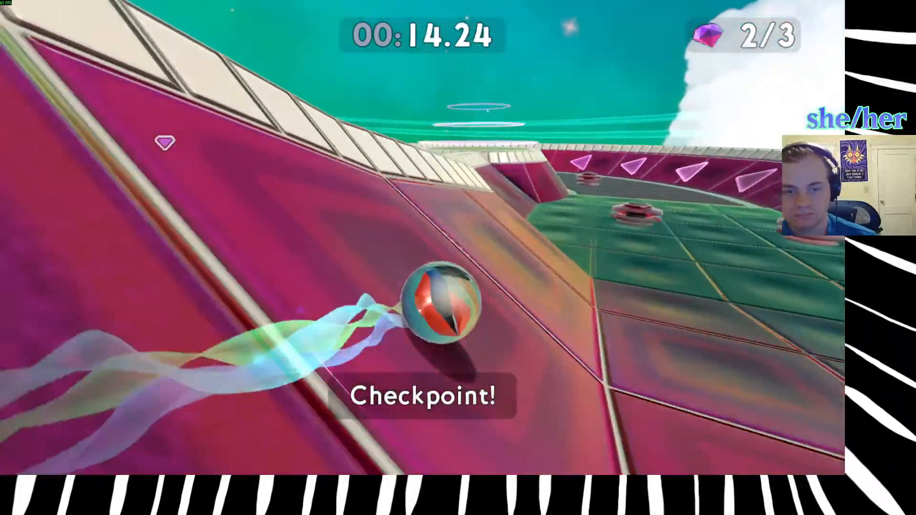
{"action": "key", "text": "w"}
{"action": "key", "text": "space"}
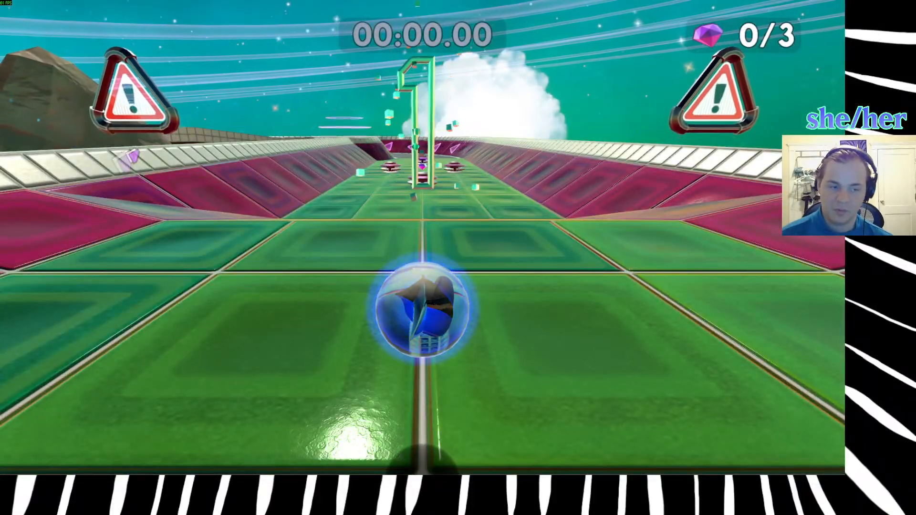
{"action": "key", "text": "w"}
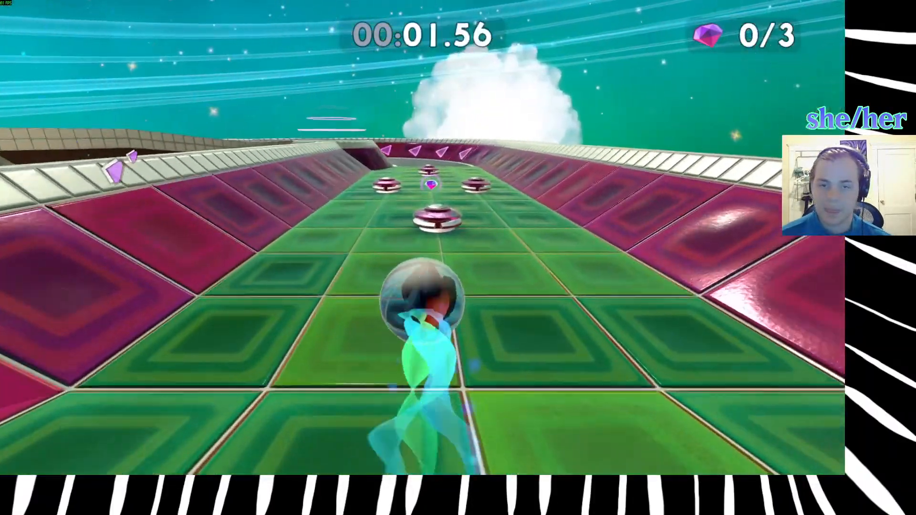
{"action": "key", "text": "d"}
{"action": "key", "text": "r"}
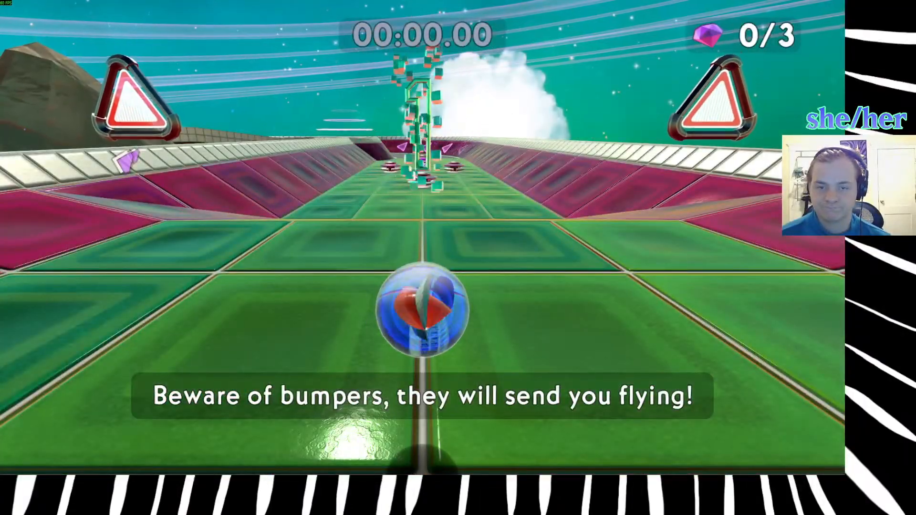
{"action": "key", "text": "w"}
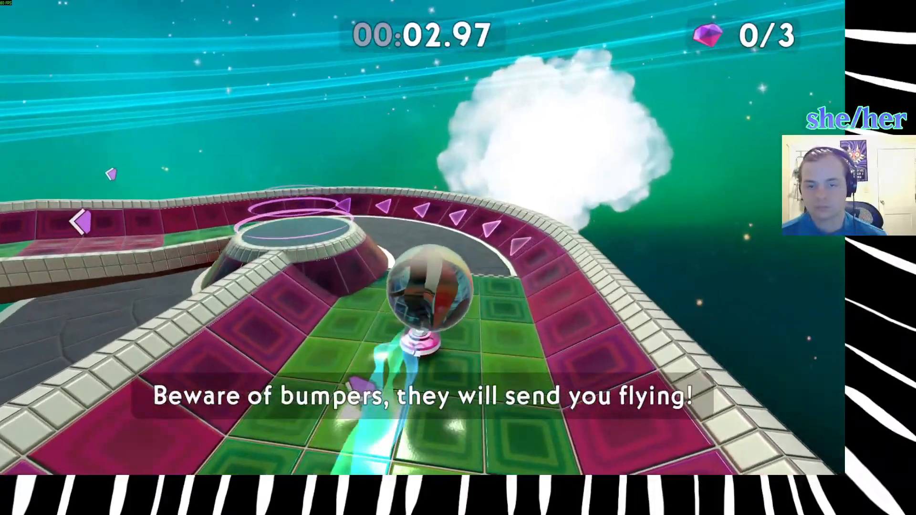
Restart Carom, collect the first gem and get up onto the first round platform.
{"action": "key", "text": "r"}
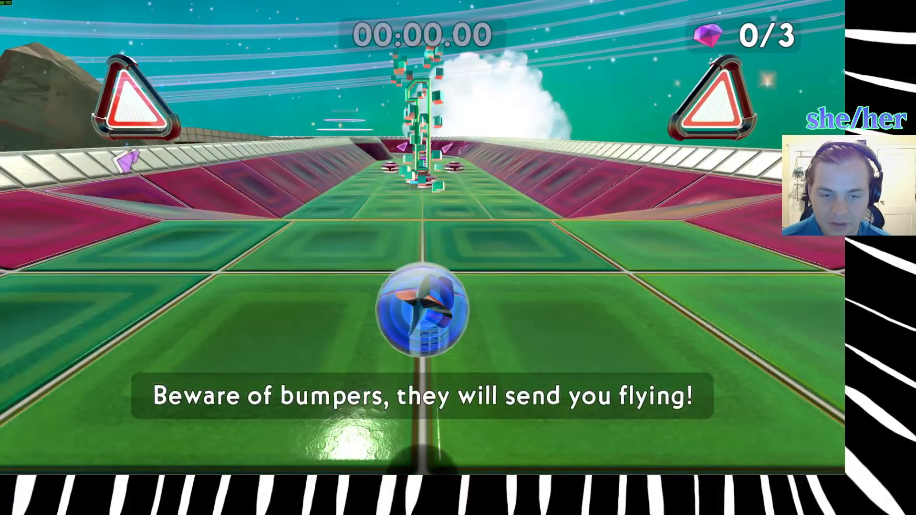
{"action": "key", "text": "w"}
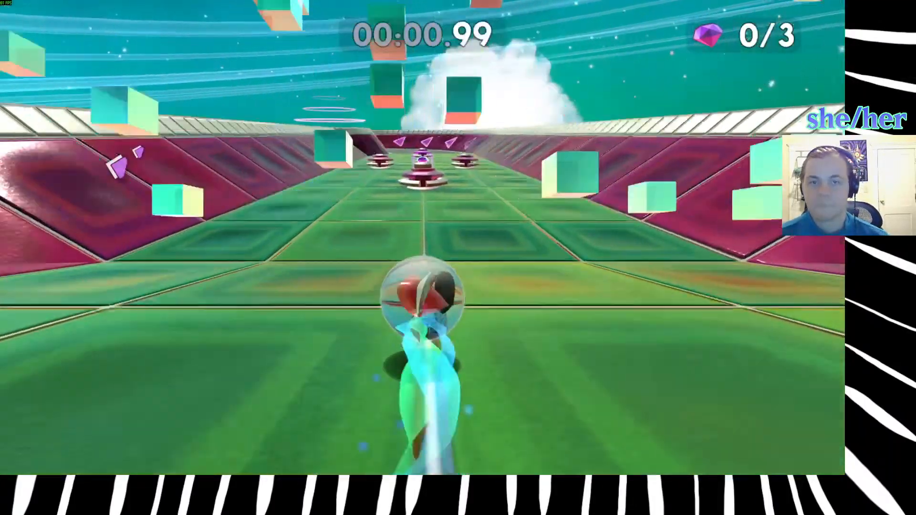
{"action": "key", "text": "w"}
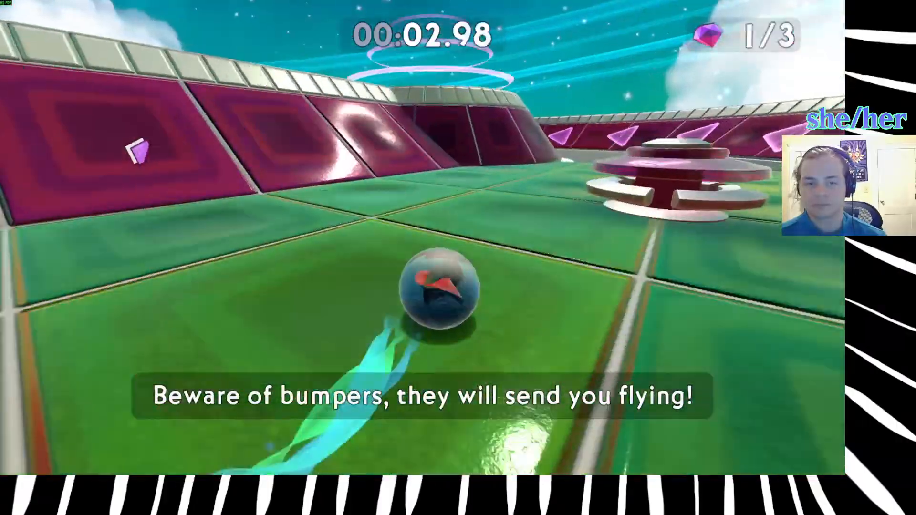
{"action": "key", "text": "w"}
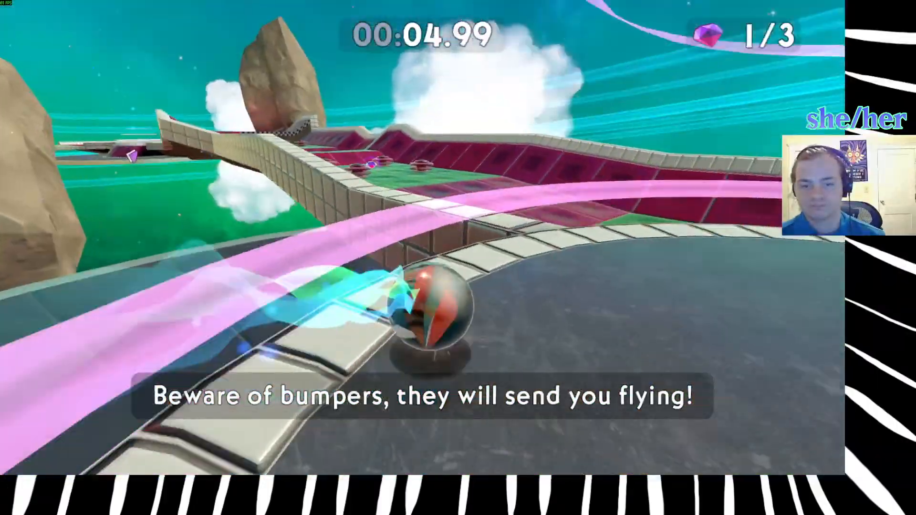
Jump from the first round platform to the second track, collect the second gem and head up past the bumpers.
{"action": "key", "text": "space"}
{"action": "key", "text": "w"}
{"action": "key", "text": "space"}
{"action": "key", "text": "w"}
{"action": "key", "text": "space"}
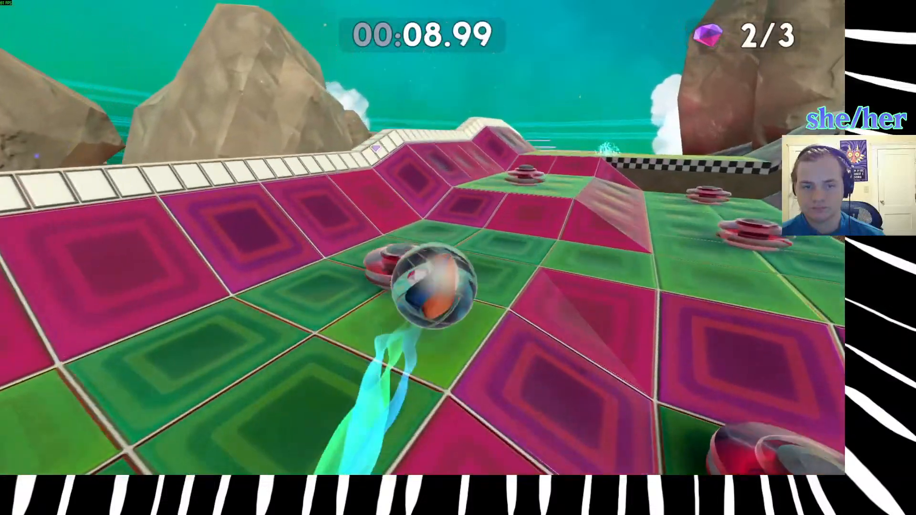
{"action": "key", "text": "w"}
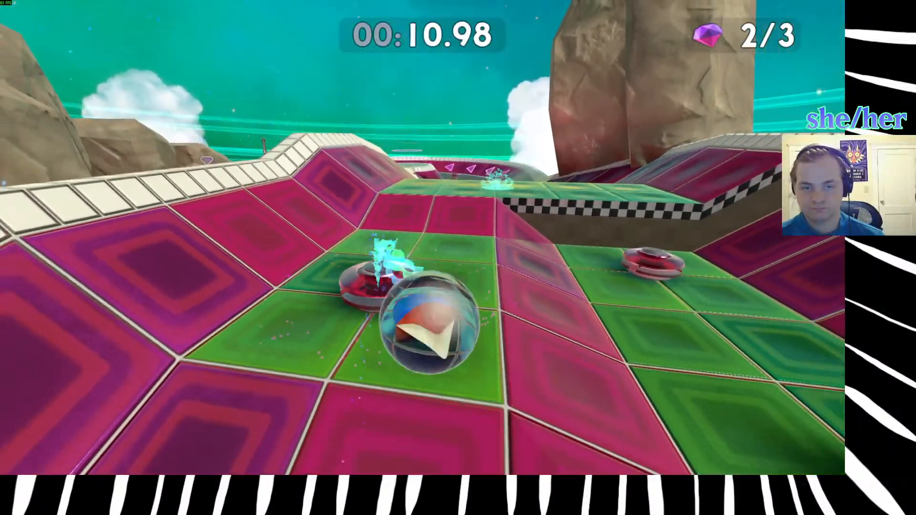
Retry Carom, collect the first gem between the bumpers and try to jump up at the first round platform.
{"action": "key", "text": "r"}
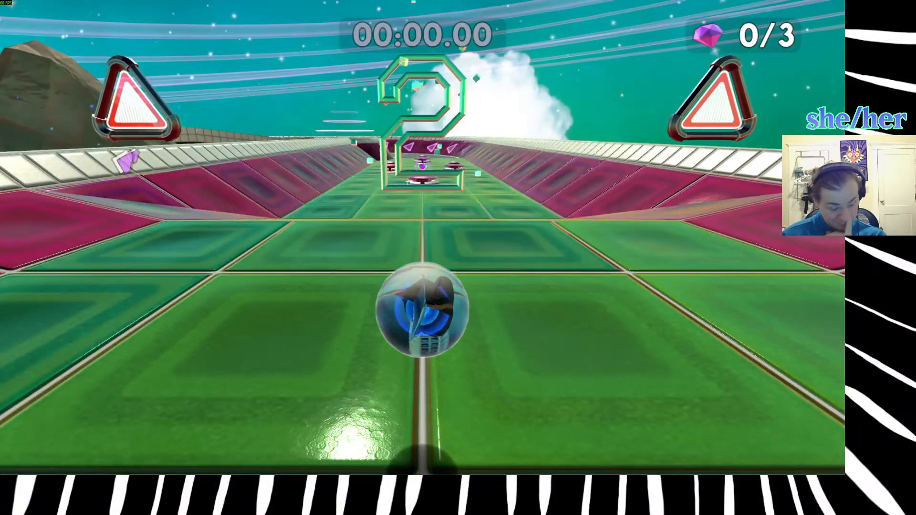
{"action": "key", "text": "w"}
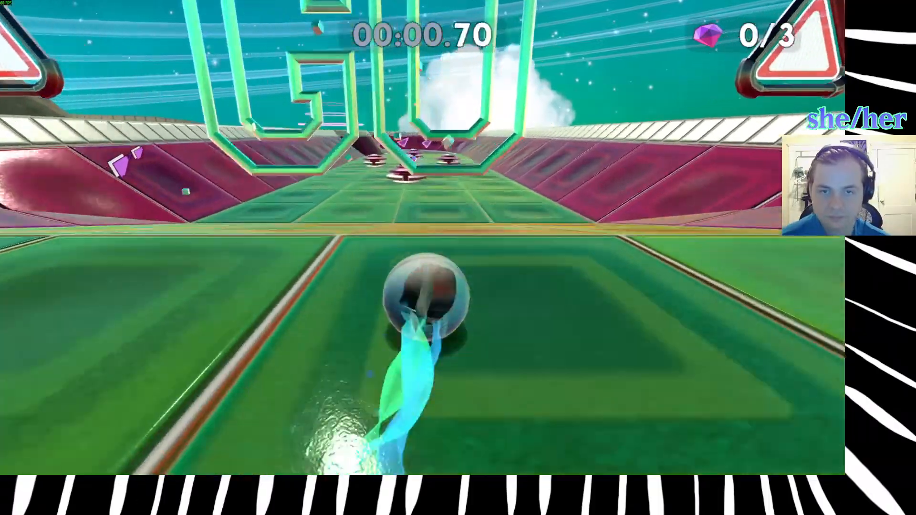
{"action": "key", "text": "space"}
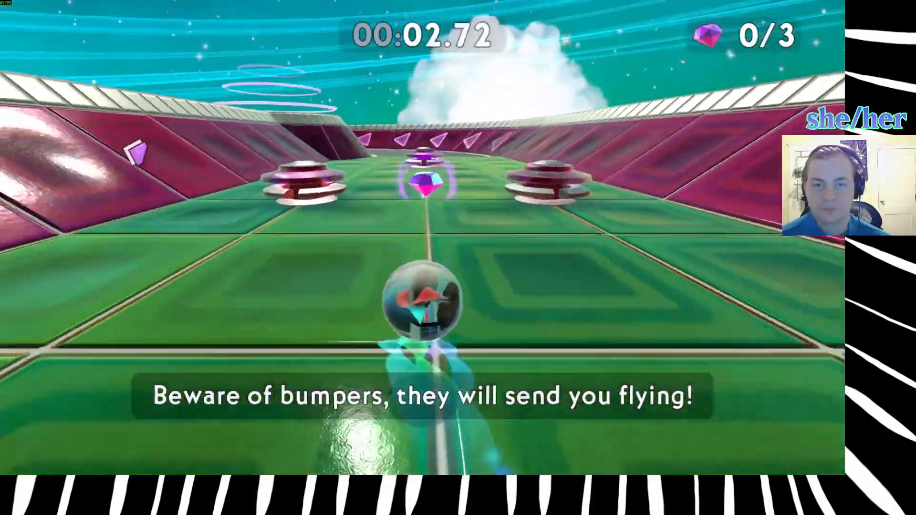
{"action": "key", "text": "space"}
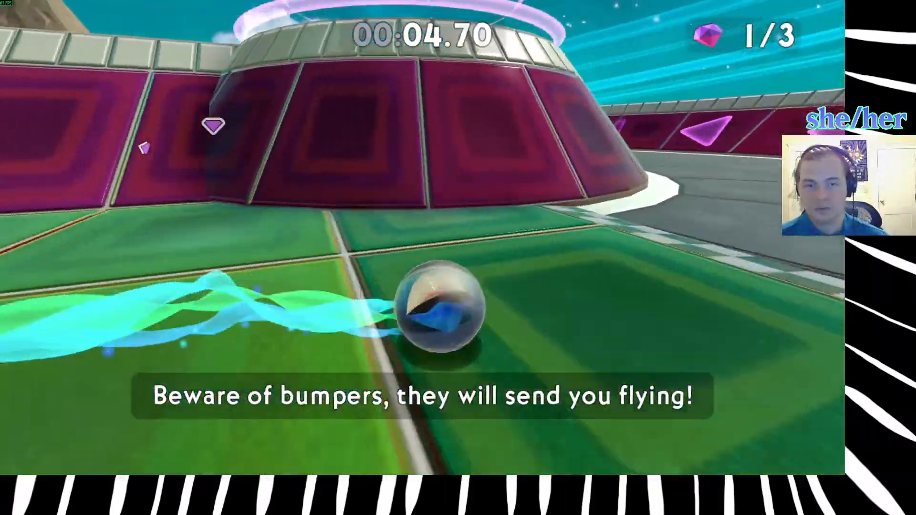
{"action": "key", "text": "space"}
Restart Carom, collect the first gem, pass the first round platform and collect the second gem on the next track.
{"action": "key", "text": "r"}
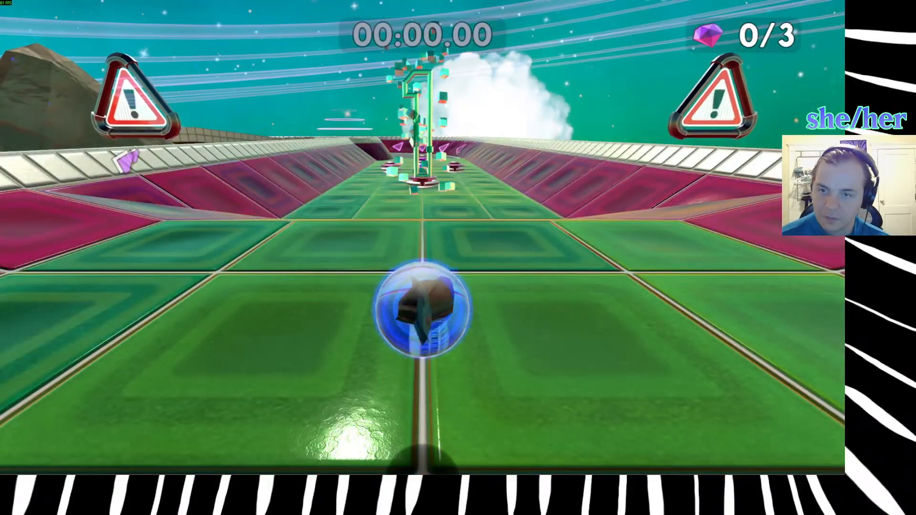
{"action": "key", "text": "w"}
{"action": "key", "text": "d"}
{"action": "key", "text": "space"}
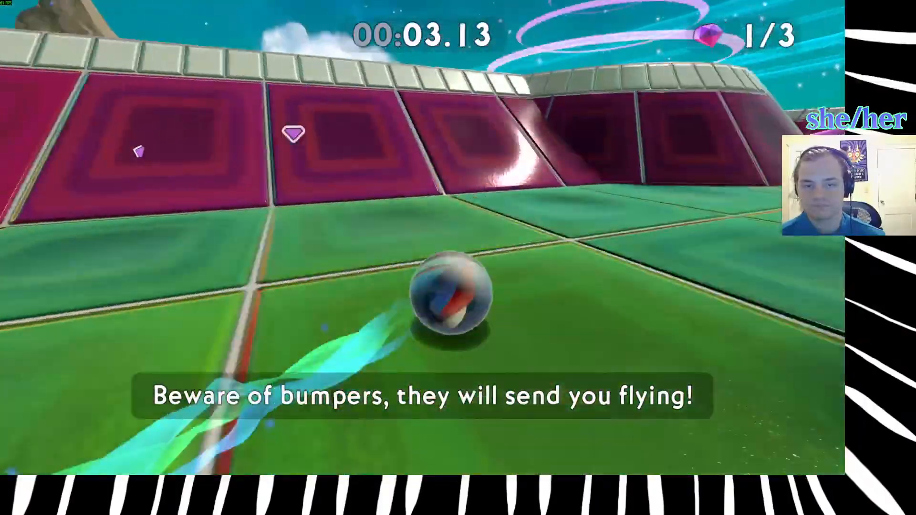
{"action": "key", "text": "space"}
{"action": "key", "text": "space"}
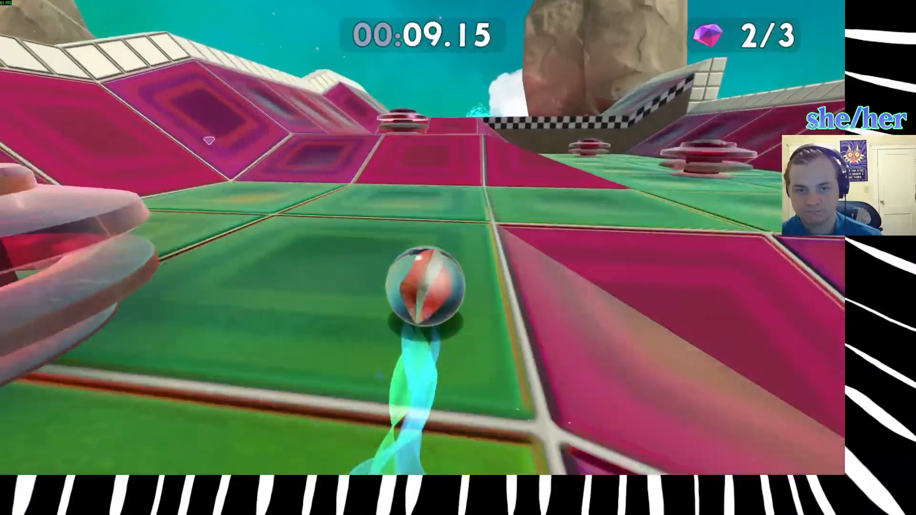
Hop over the ramps through the checkpoint and try to jump along the rim beside the second round platform.
{"action": "key", "text": "space"}
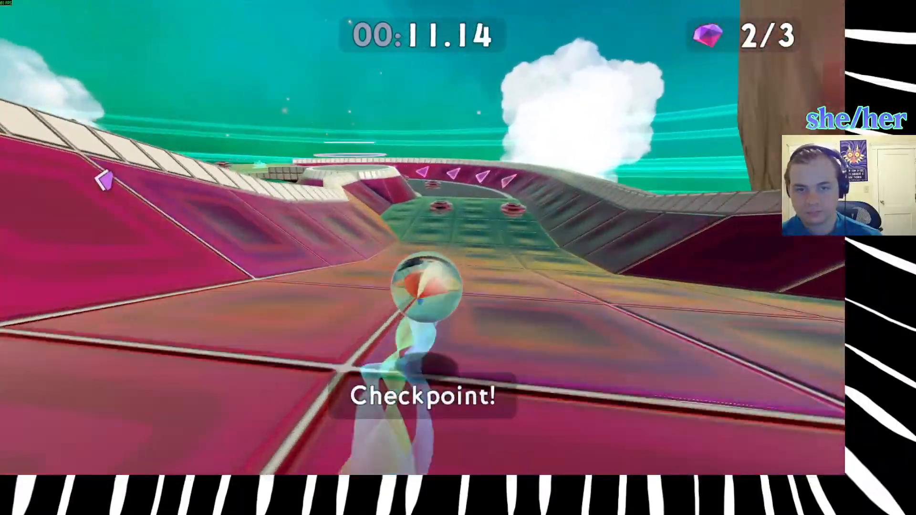
{"action": "key", "text": "space"}
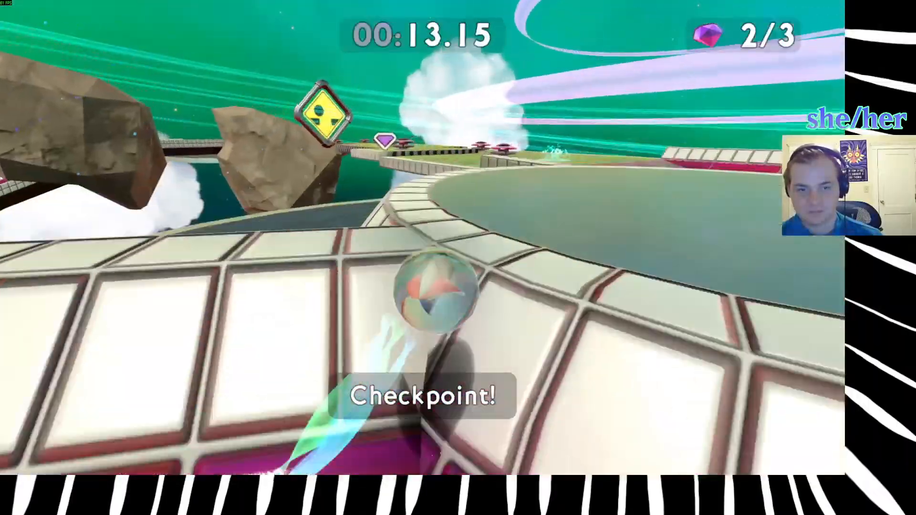
{"action": "key", "text": "space"}
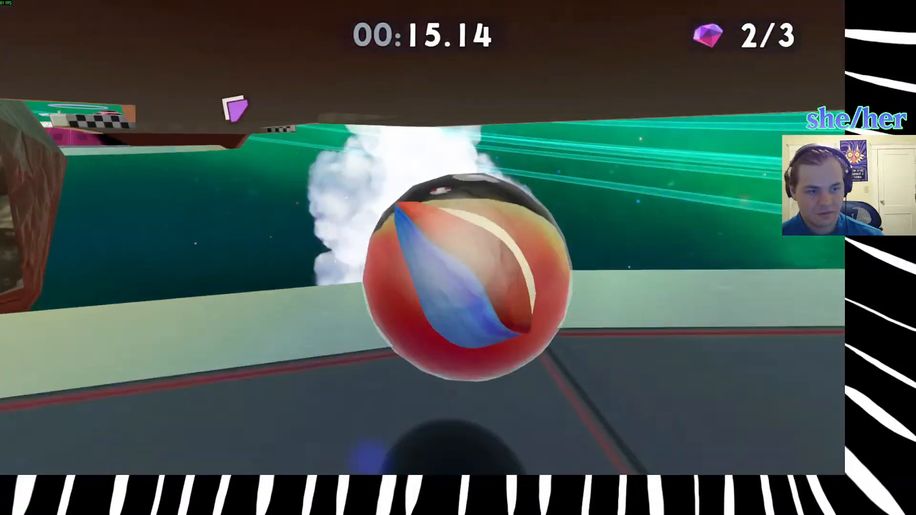
Restart Carom, collect the first gem and cut across the first round platform to the second track.
{"action": "key", "text": "r"}
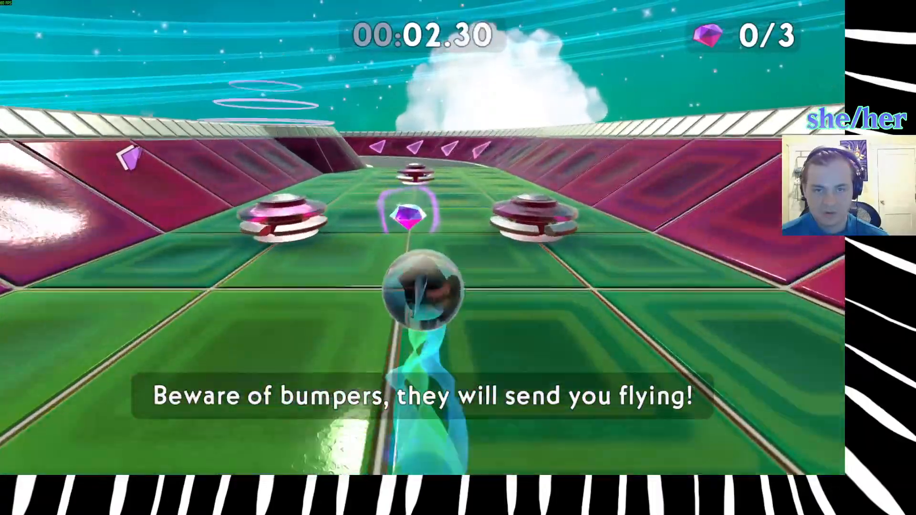
{"action": "key", "text": "d"}
{"action": "key", "text": "space"}
{"action": "key", "text": "w"}
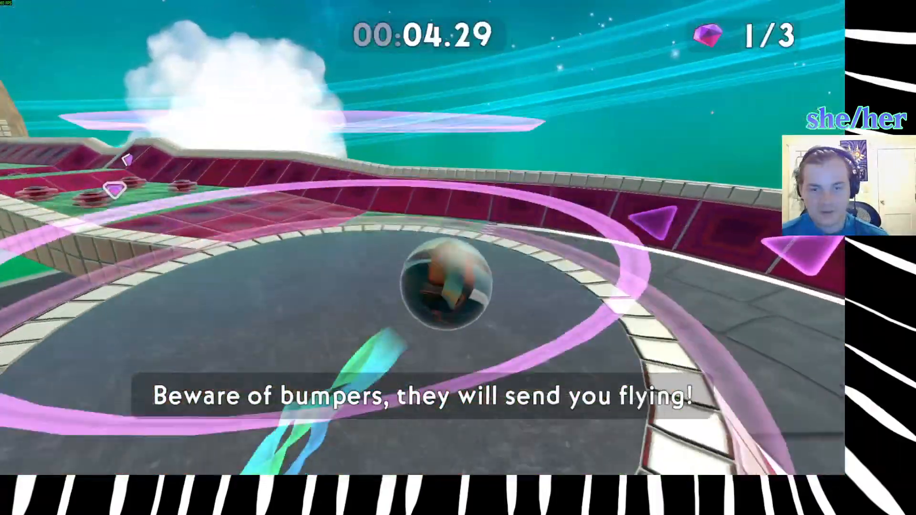
{"action": "key", "text": "space"}
{"action": "key", "text": "w"}
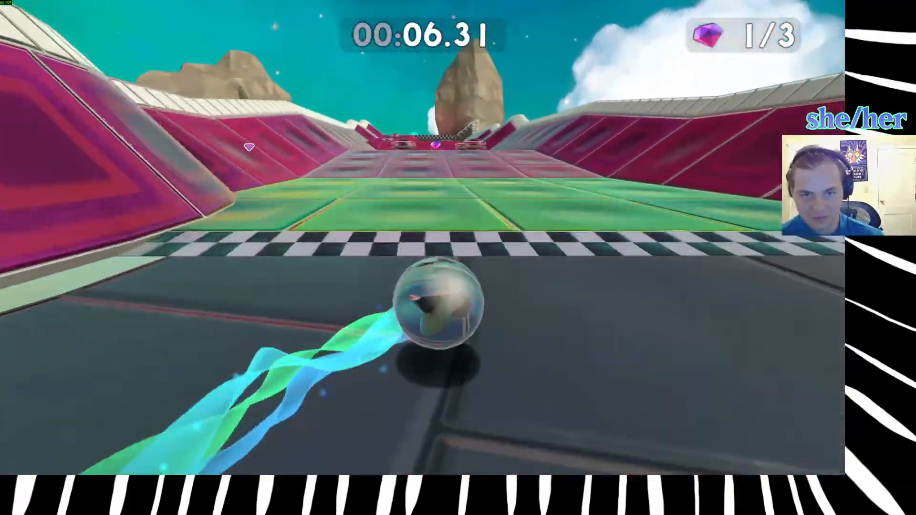
Climb the second track, collect the second gem and jump past the bumpers through the checkpoint.
{"action": "key", "text": "w"}
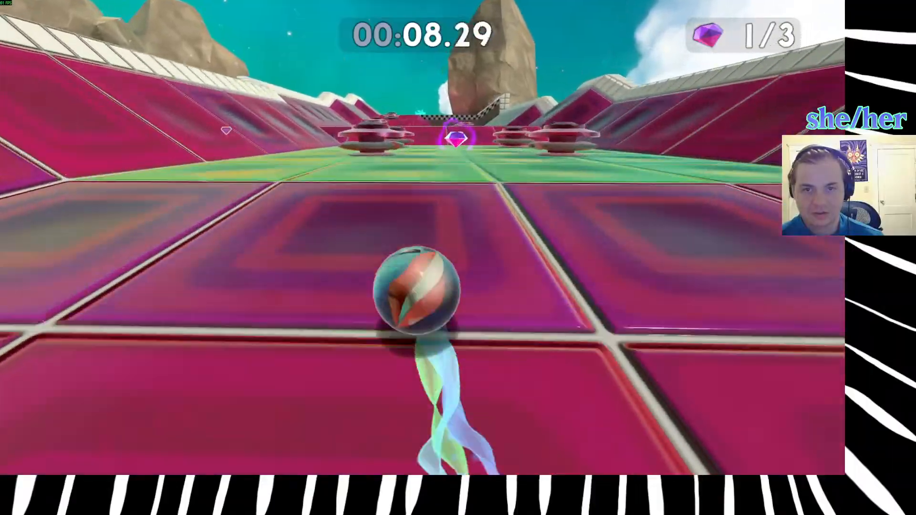
{"action": "key", "text": "w"}
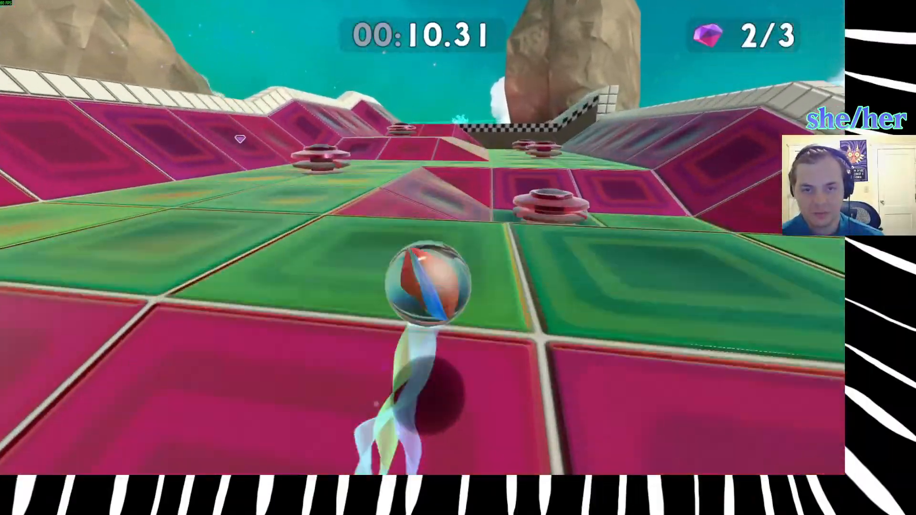
{"action": "key", "text": "w"}
{"action": "key", "text": "space"}
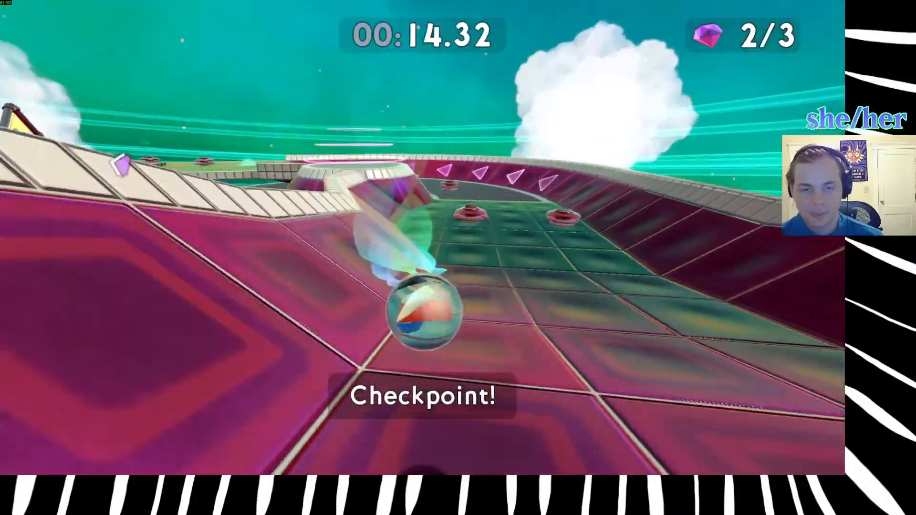
Roll up the wall of the second round platform, cross to the bumper ramp and collect the last gem.
{"action": "key", "text": "w"}
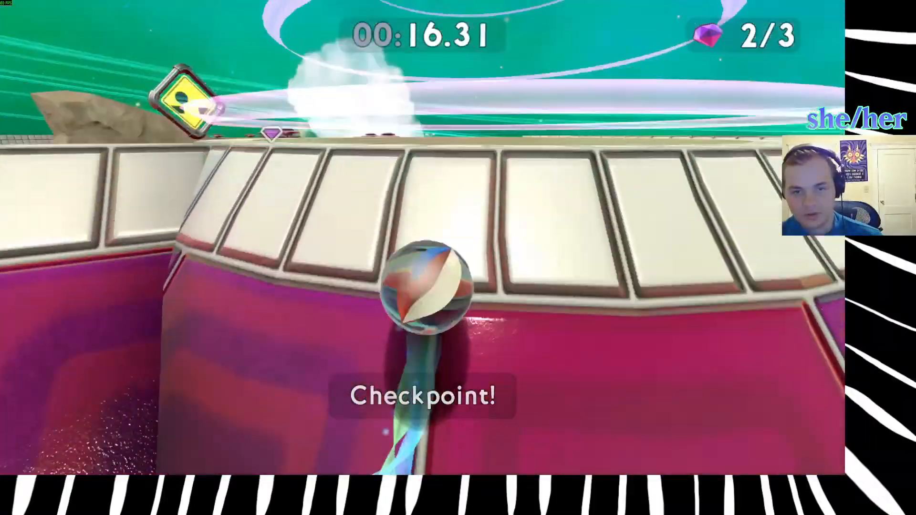
{"action": "key", "text": "w"}
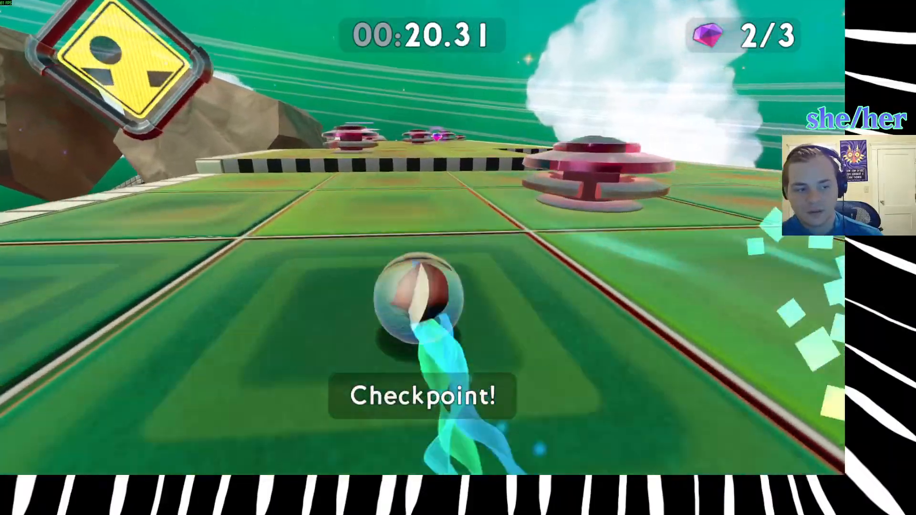
{"action": "key", "text": "w"}
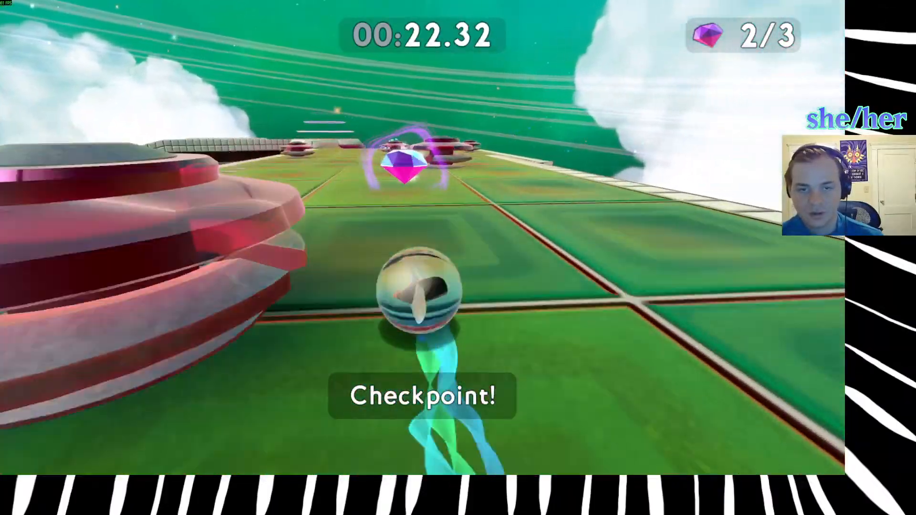
{"action": "key", "text": "w"}
Continue past the remaining bumpers and jump across the final round platform toward the last track.
{"action": "key", "text": "w"}
{"action": "key", "text": "space"}
Jump down onto Carom's last track and roll along its centre to the finish pad.
{"action": "key", "text": "w"}
{"action": "key", "text": "space"}
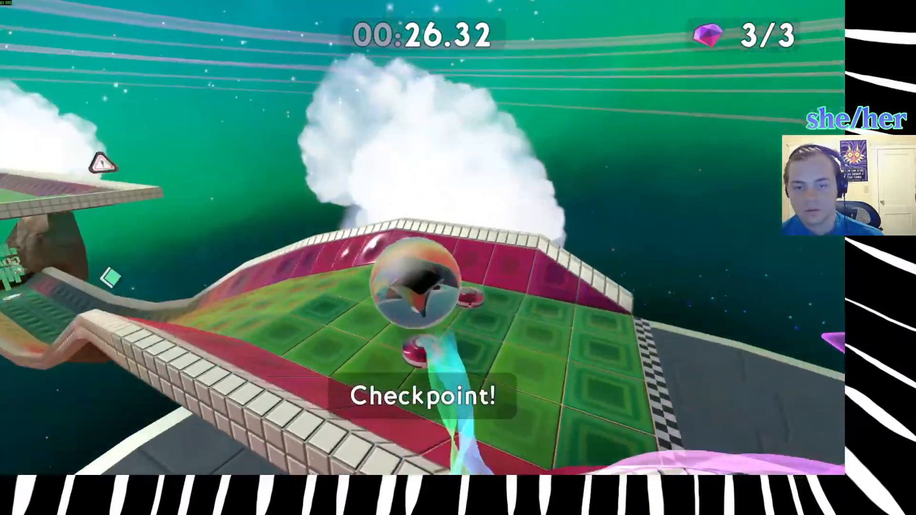
{"action": "key", "text": "w"}
{"action": "key", "text": "space"}
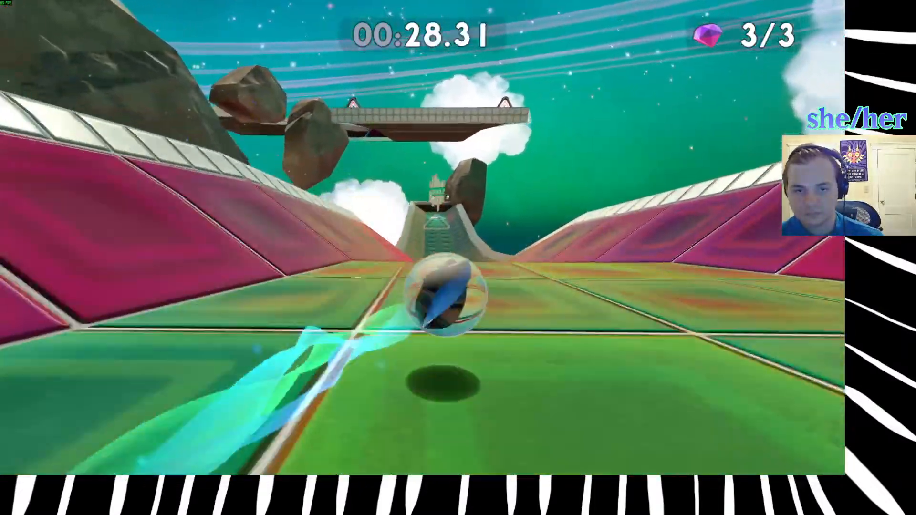
{"action": "key", "text": "w"}
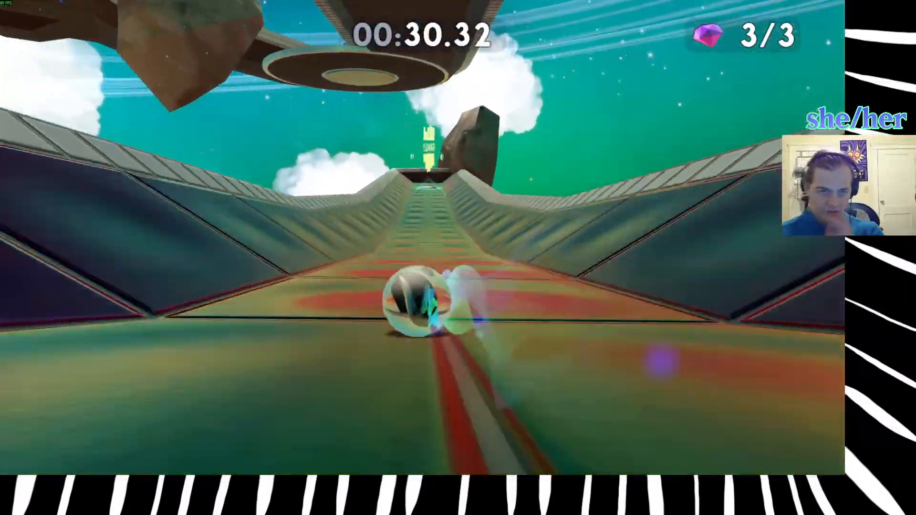
{"action": "key", "text": "w"}
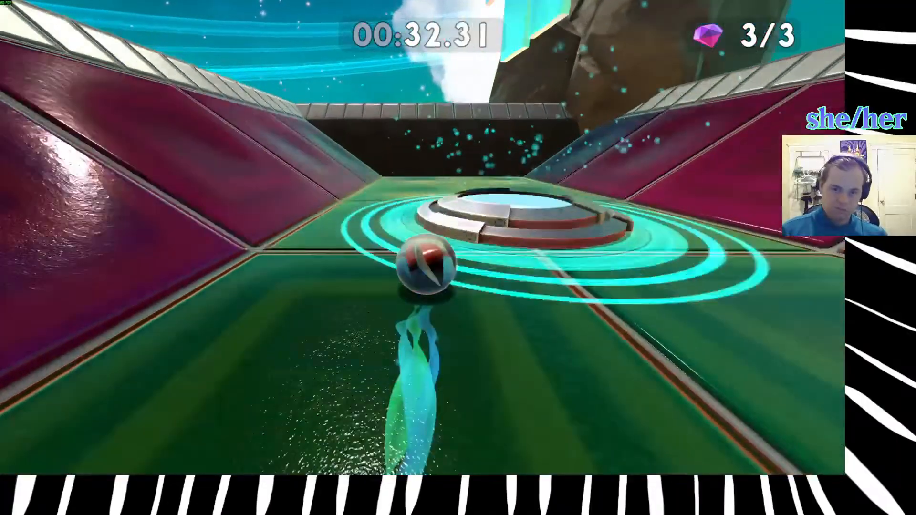
Leave the completed Carom run and return to the level select.
{"action": "key", "text": "r"}
{"action": "key", "text": "Escape"}
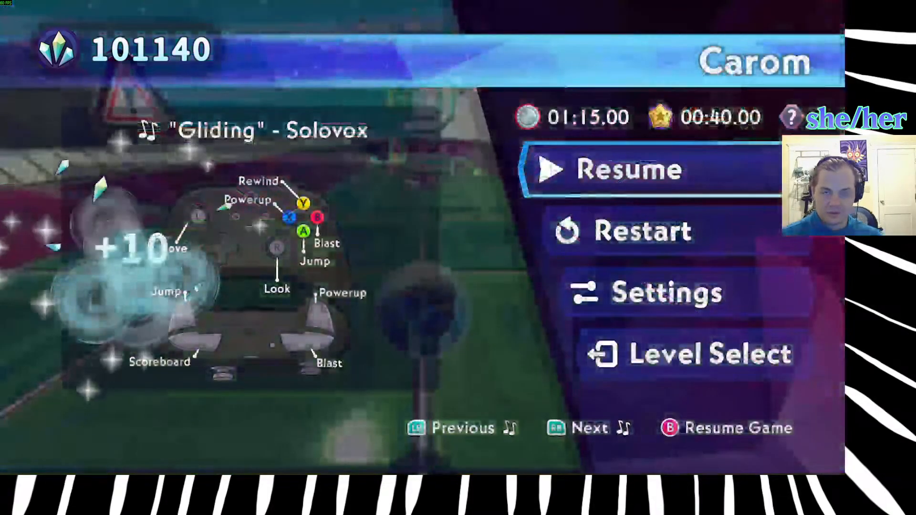
{"action": "key", "text": "Return"}
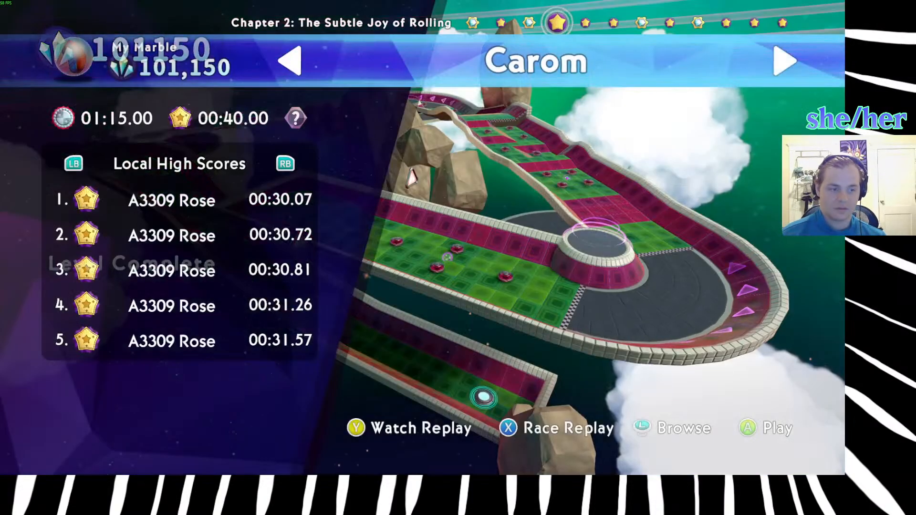
Browse the Chapter 2 levels from Carom past Gravity Knot, checking their local high scores.
{"action": "key", "text": "Right"}
{"action": "key", "text": "Right"}
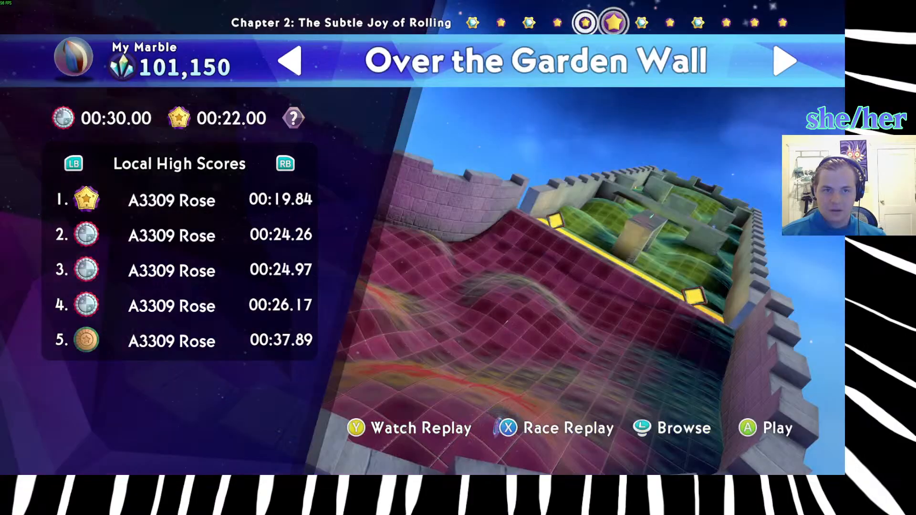
{"action": "key", "text": "Right"}
{"action": "key", "text": "Right"}
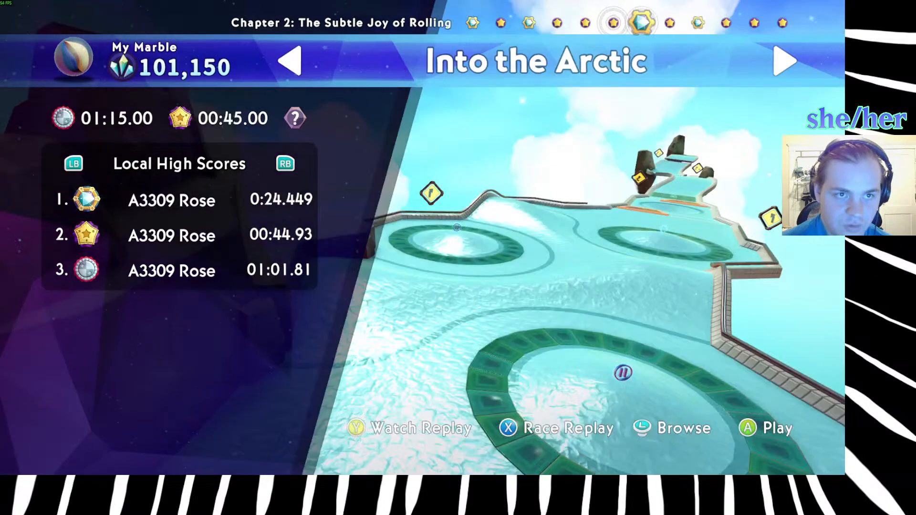
{"action": "key", "text": "Right"}
{"action": "key", "text": "Right"}
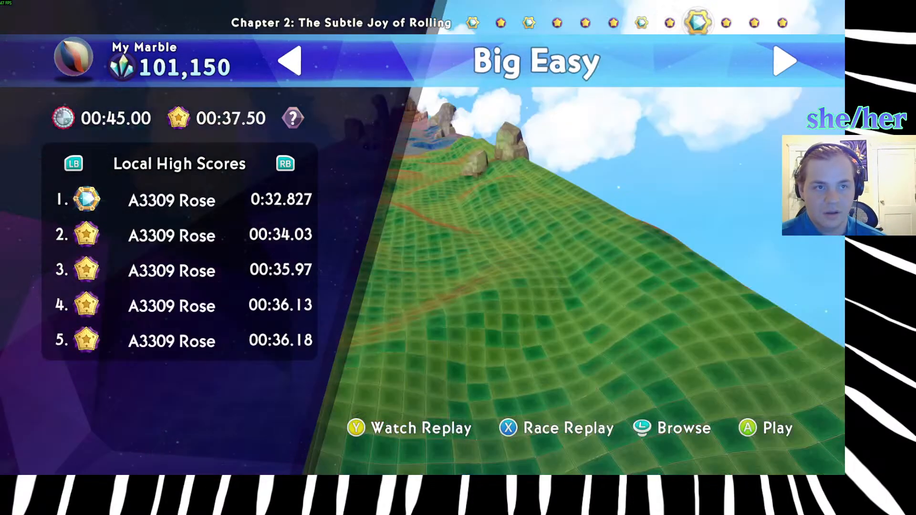
{"action": "key", "text": "Right"}
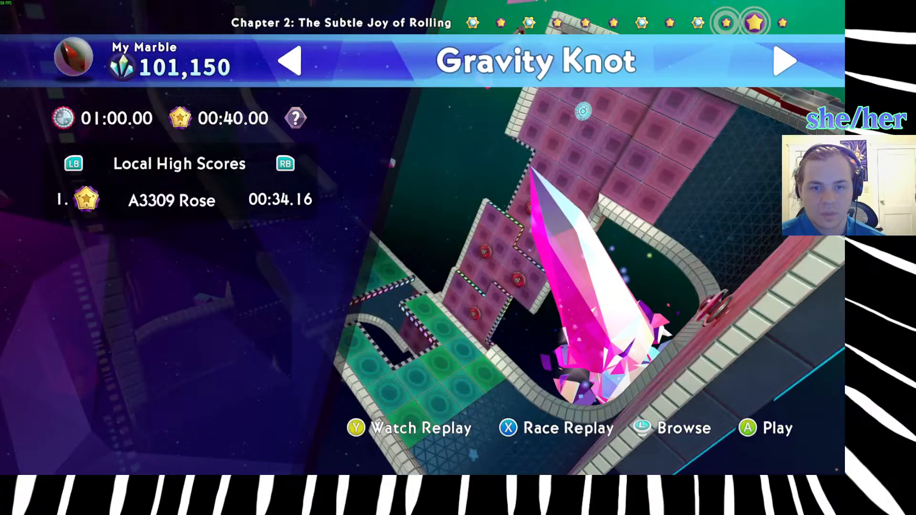
{"action": "key", "text": "Right"}
Go back through the Chapter 2 levels to Rush Hour and start it.
{"action": "key", "text": "Left"}
{"action": "key", "text": "Left"}
{"action": "key", "text": "Left"}
{"action": "key", "text": "Left"}
{"action": "key", "text": "Left"}
{"action": "key", "text": "Left"}
{"action": "key", "text": "Left"}
{"action": "key", "text": "Left"}
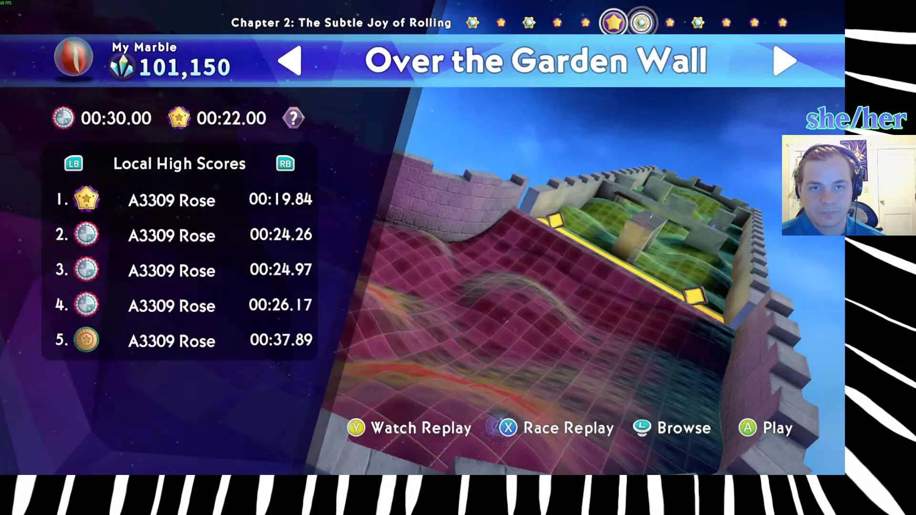
{"action": "key", "text": "Right"}
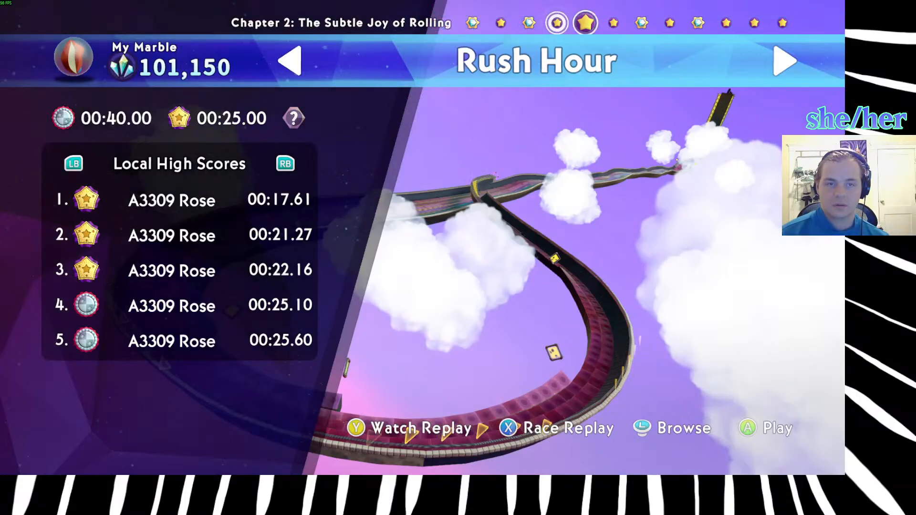
{"action": "key", "text": "Return"}
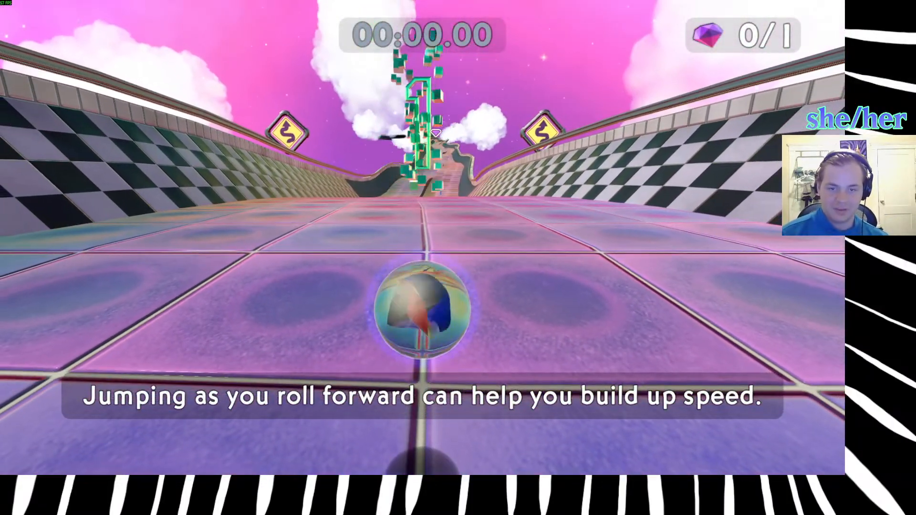
Roll down Rush Hour's wavy opening track, collecting the blue ring powerup and heading for the gem.
{"action": "key", "text": "w"}
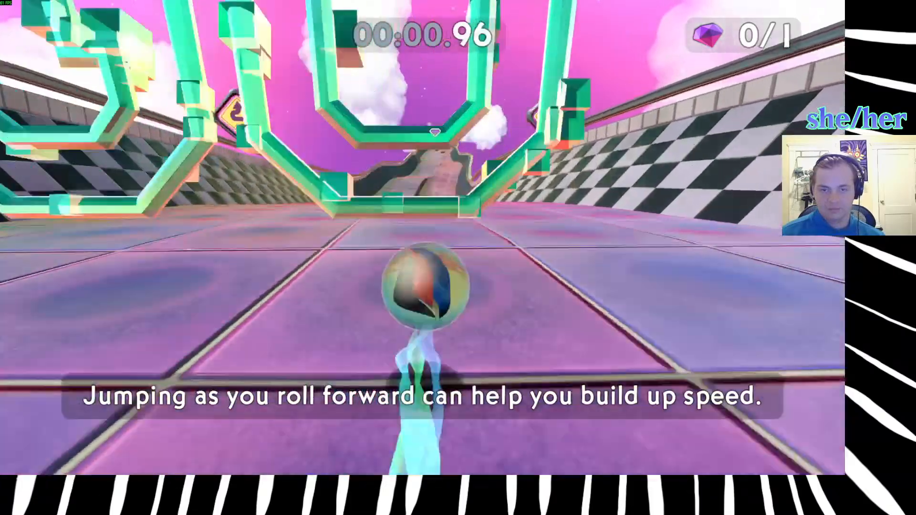
{"action": "key", "text": "w"}
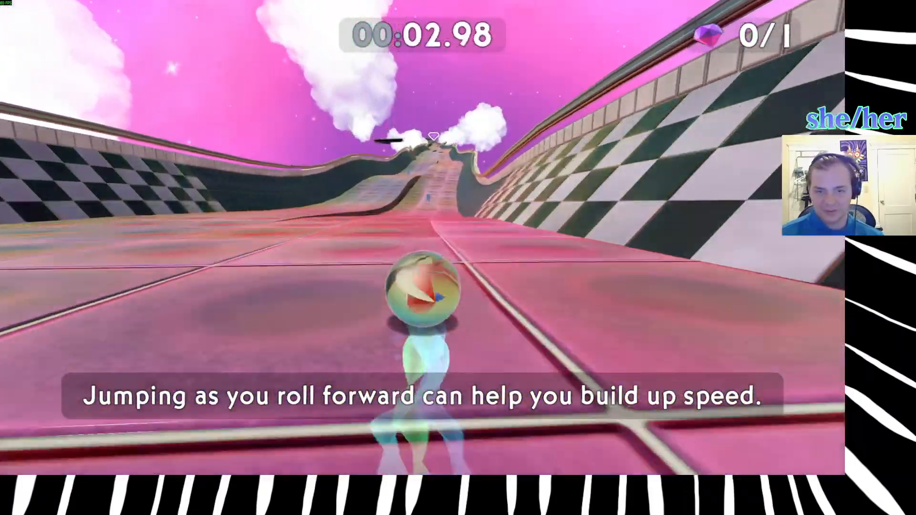
{"action": "key", "text": "w"}
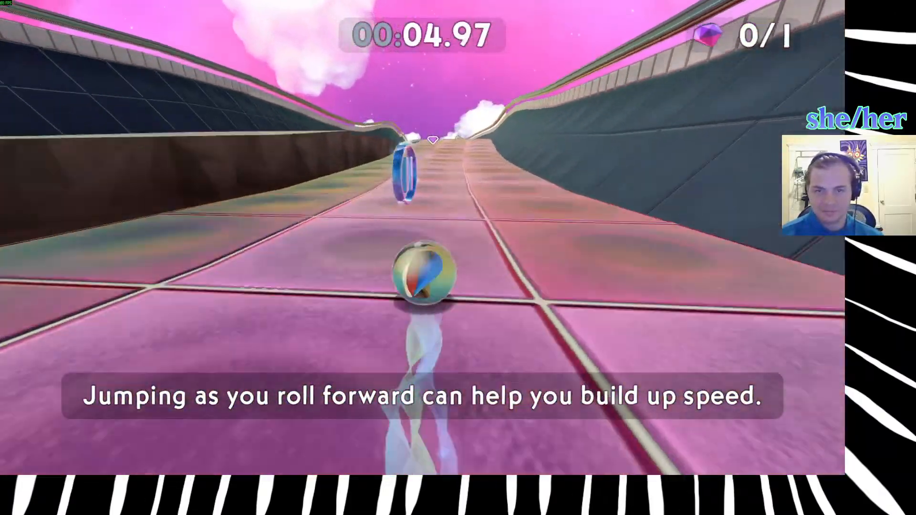
{"action": "key", "text": "w"}
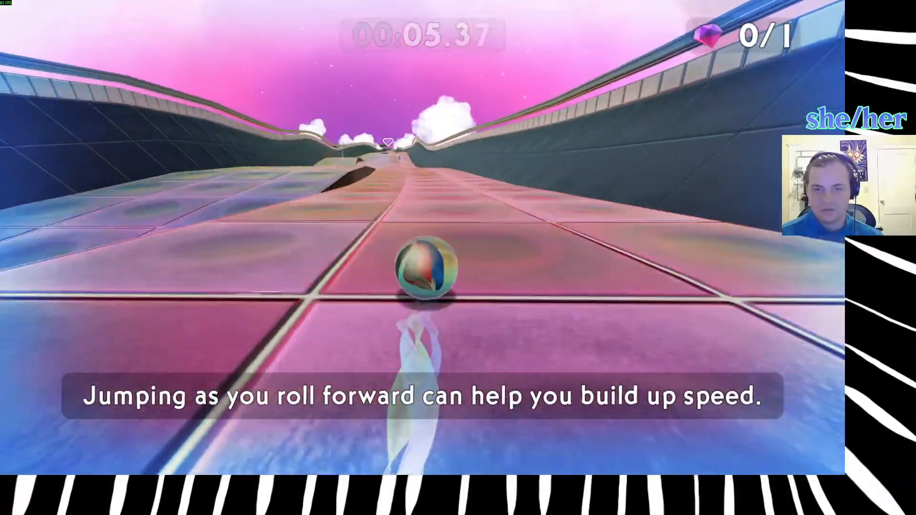
{"action": "key", "text": "w"}
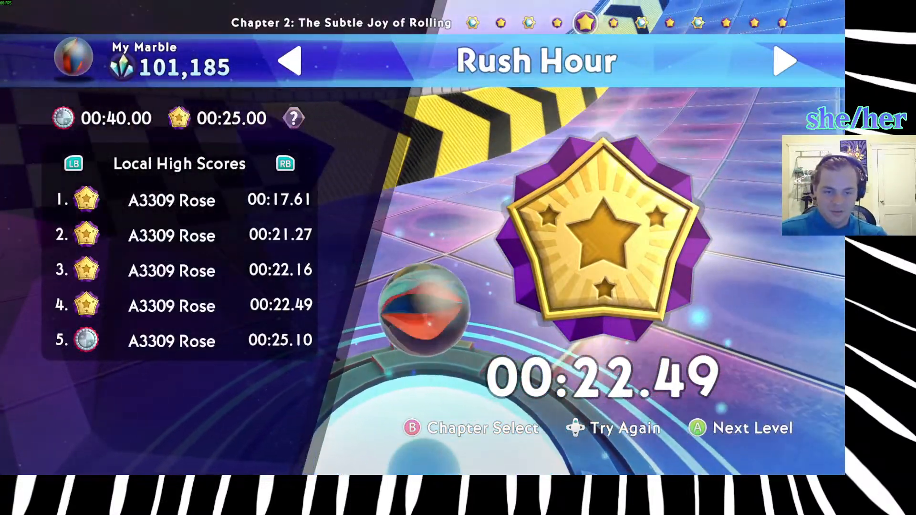
Leave the Rush Hour results and open the single-player Chapter 6: Play for Keeps.
{"action": "key", "text": "Escape"}
{"action": "key", "text": "Escape"}
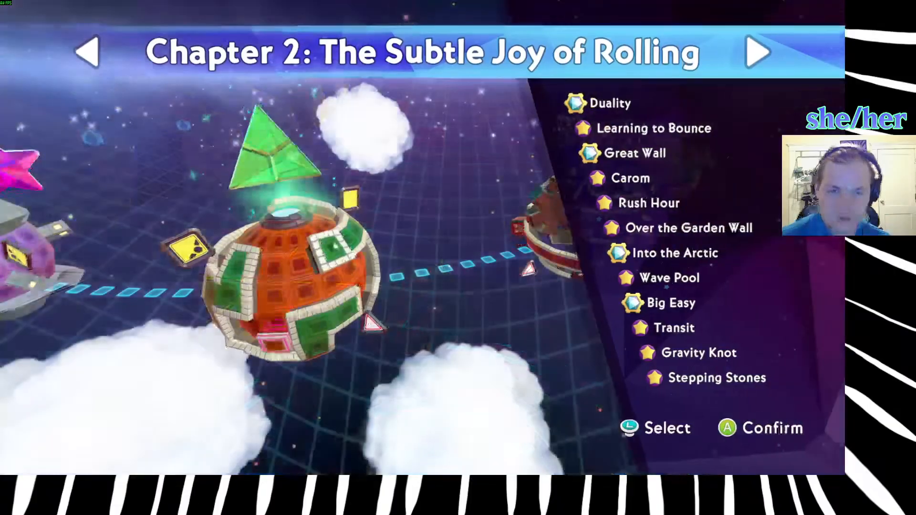
{"action": "key", "text": "Escape"}
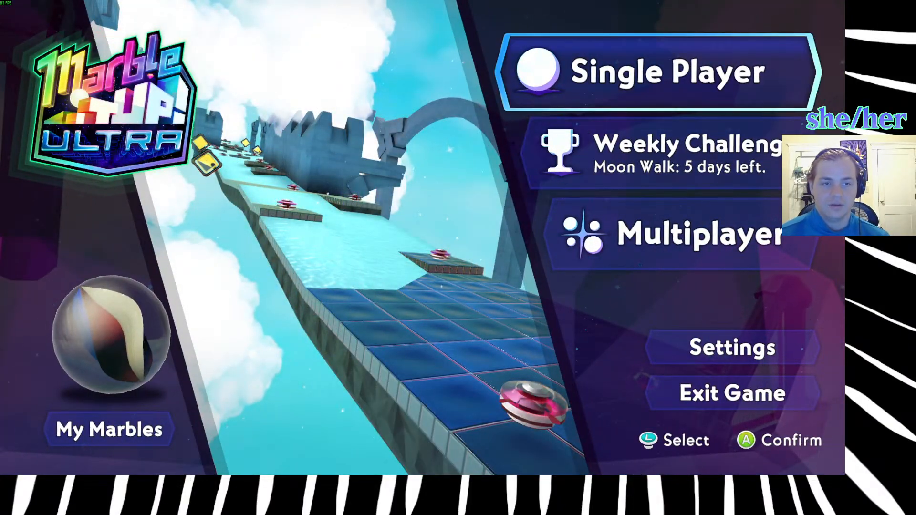
{"action": "key", "text": "Return"}
{"action": "key", "text": "Right"}
{"action": "key", "text": "Right"}
{"action": "key", "text": "Right"}
{"action": "key", "text": "Right"}
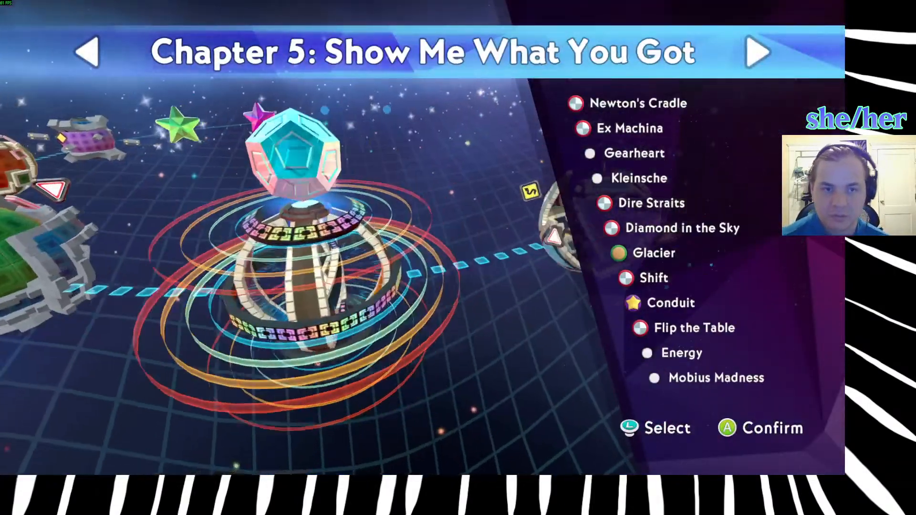
{"action": "key", "text": "Right"}
{"action": "key", "text": "Left"}
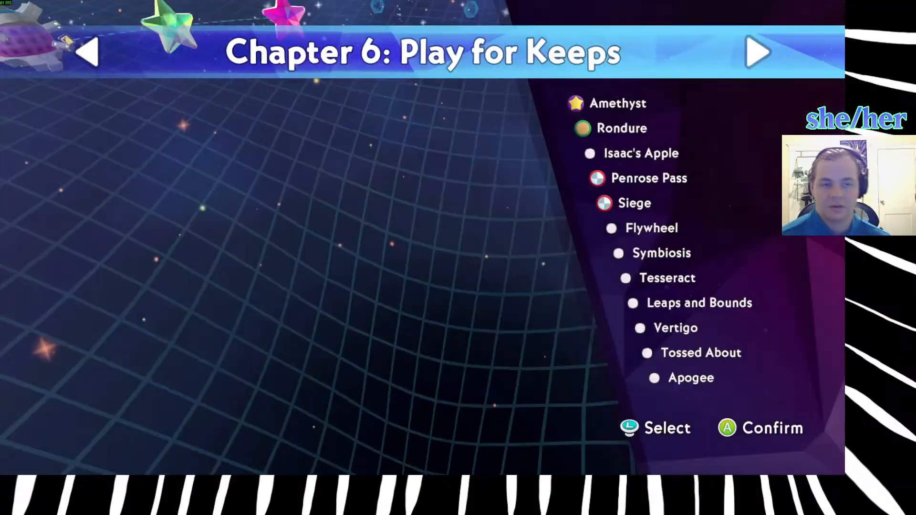
{"action": "key", "text": "Return"}
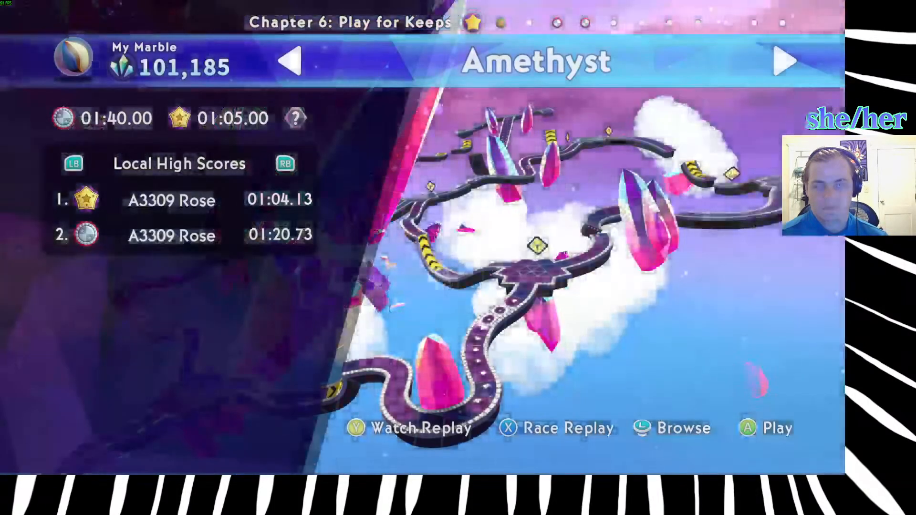
Browse the Chapter 6 levels from Amethyst past Leaps and Bounds to Vertigo and start it.
{"action": "key", "text": "Right"}
{"action": "key", "text": "Right"}
{"action": "key", "text": "Right"}
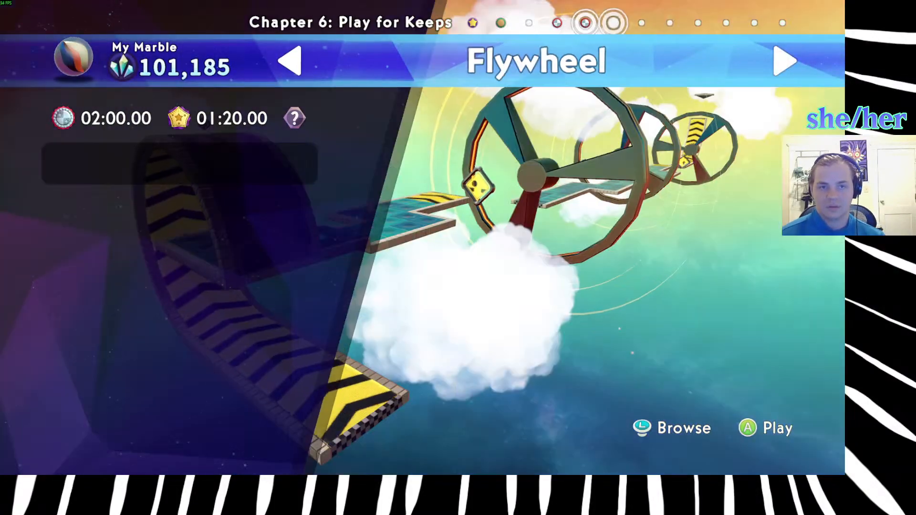
{"action": "key", "text": "Right"}
{"action": "key", "text": "Right"}
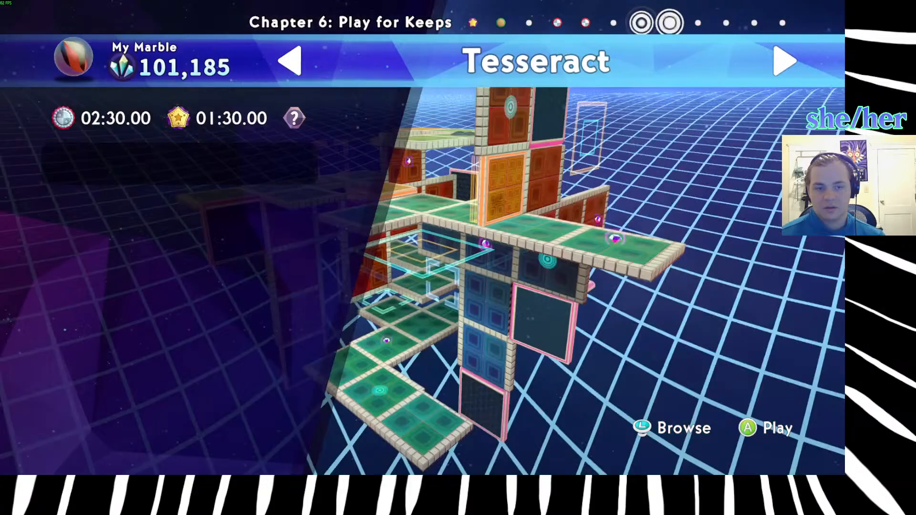
{"action": "key", "text": "Right"}
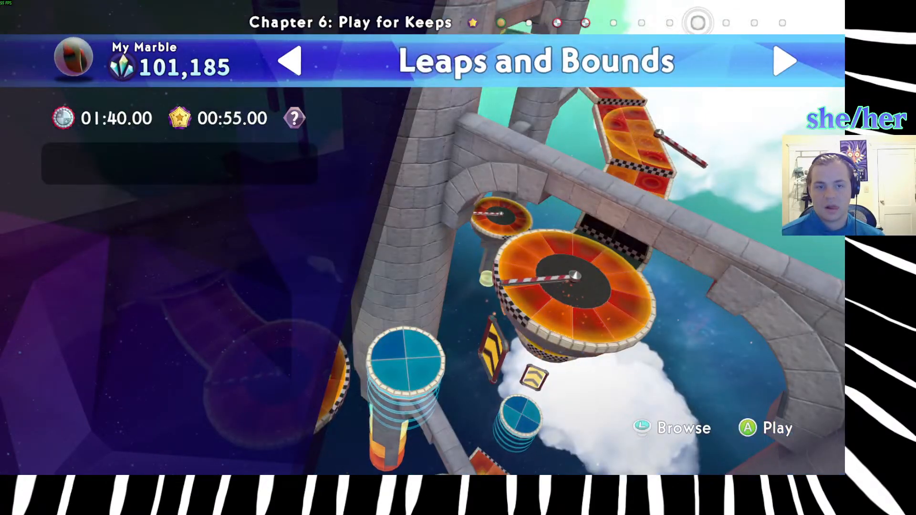
{"action": "key", "text": "Right"}
{"action": "key", "text": "Return"}
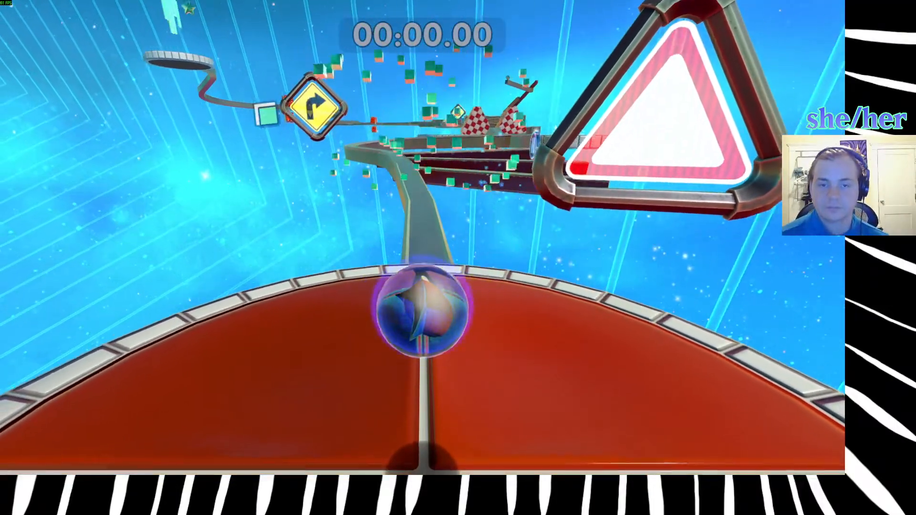
Try to roll along the narrow opening track and around its first right-hand curve.
{"action": "key", "text": "w"}
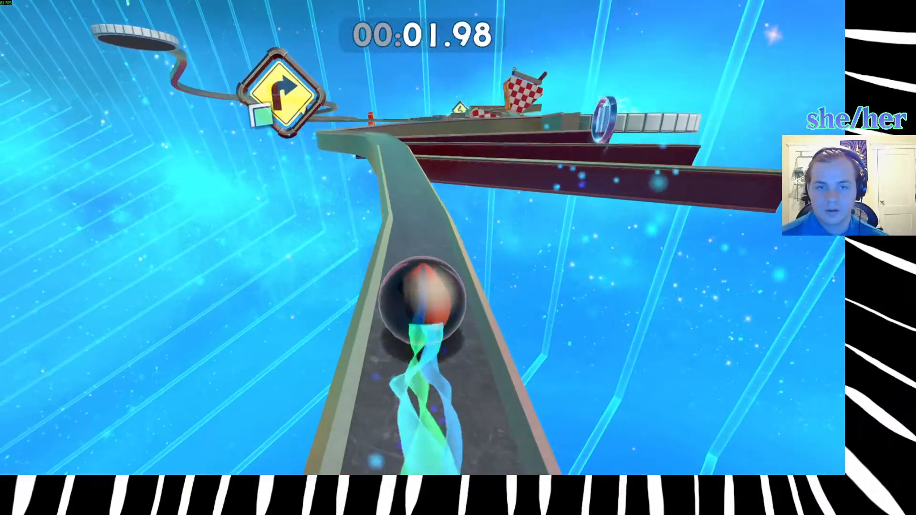
{"action": "key", "text": "a"}
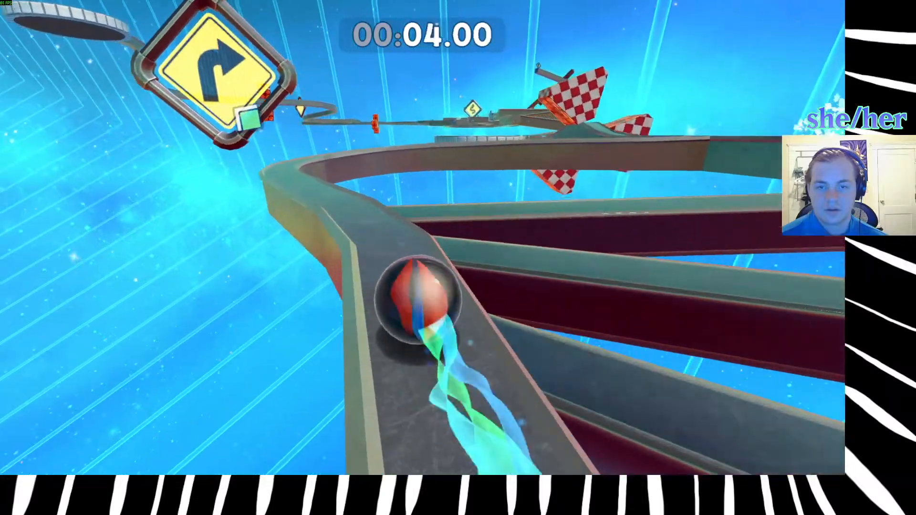
{"action": "key", "text": "a"}
{"action": "key", "text": "d"}
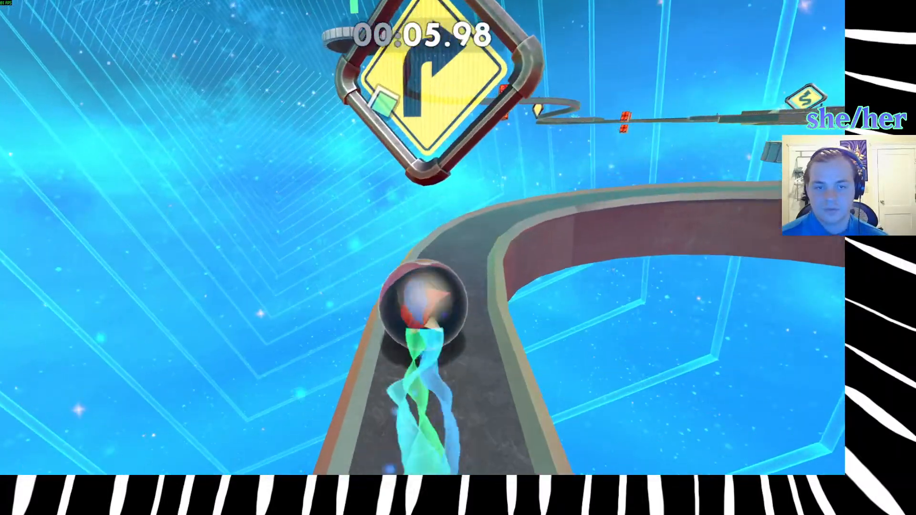
{"action": "key", "text": "d"}
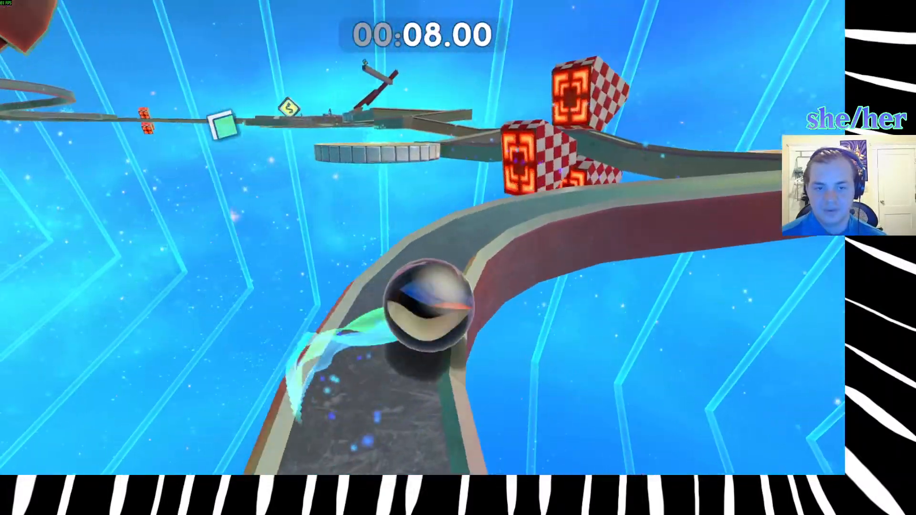
Restart Vertigo and try to cross its zigzag beams toward the winding-arrow sign.
{"action": "key", "text": "r"}
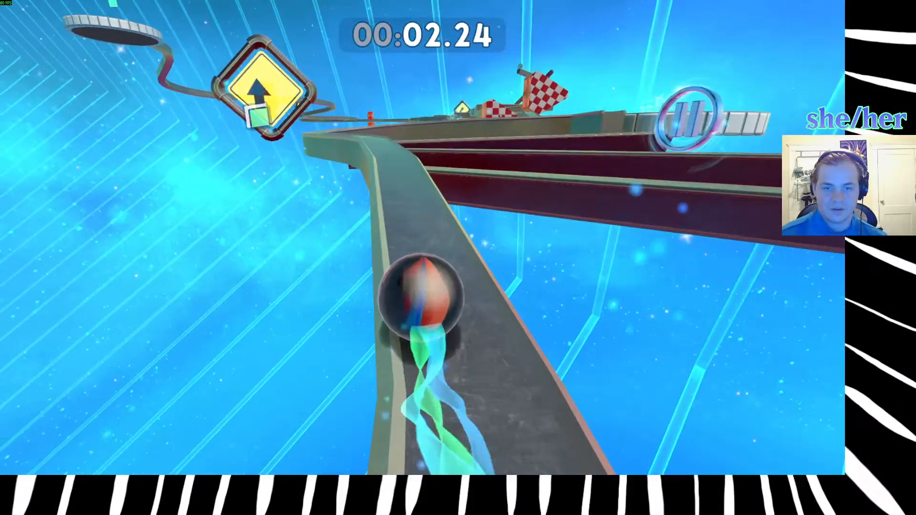
{"action": "key", "text": "r"}
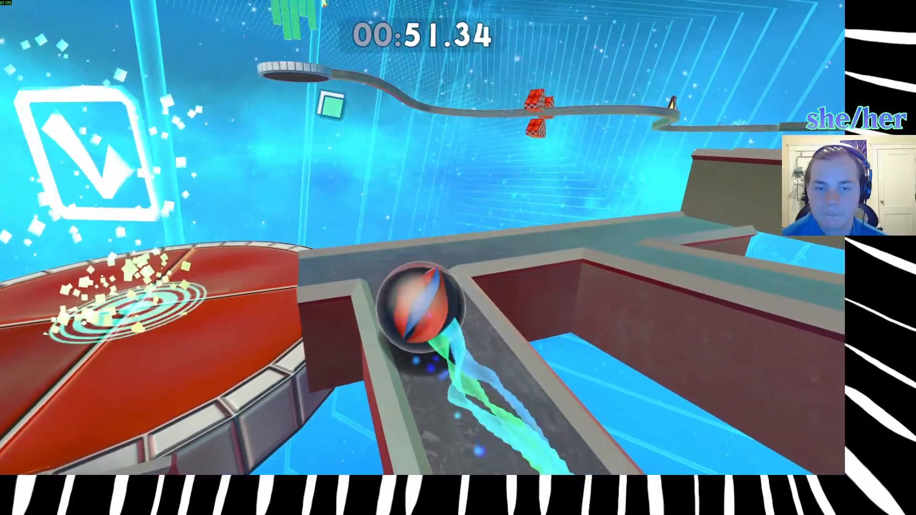
{"action": "key", "text": "w"}
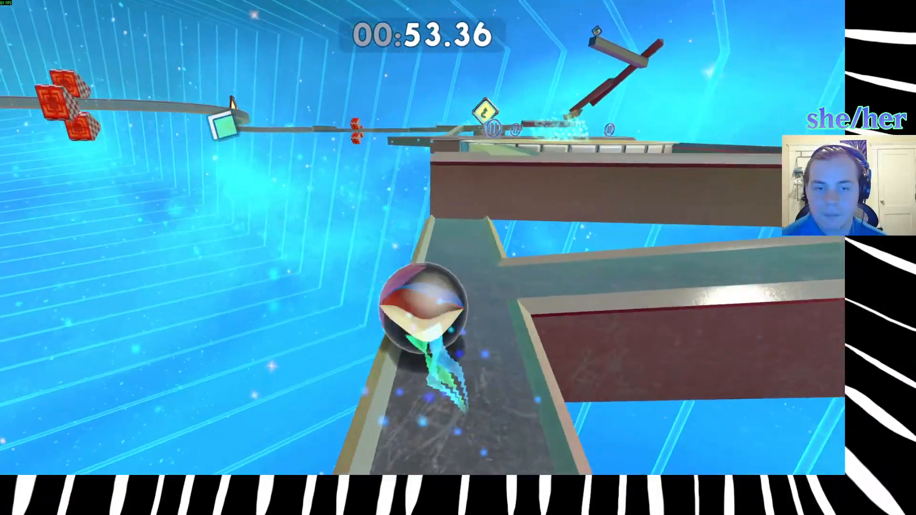
{"action": "key", "text": "w"}
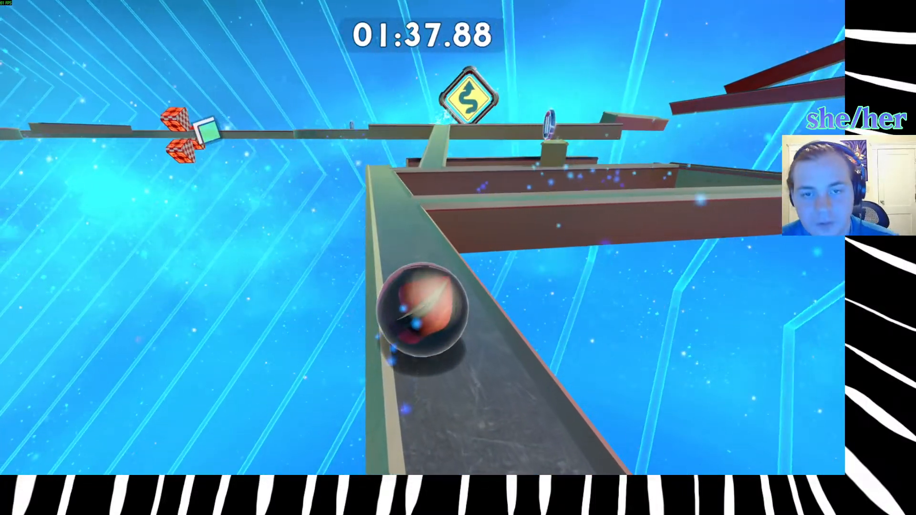
{"action": "key", "text": "w"}
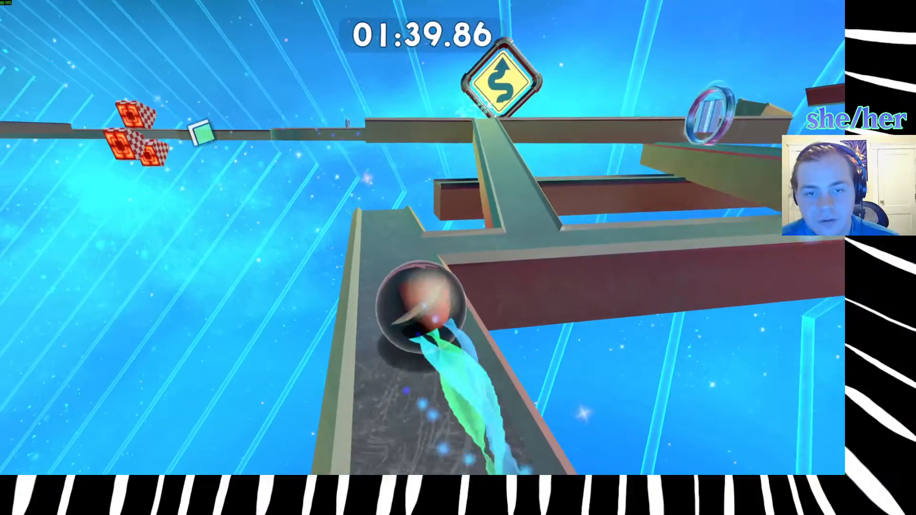
{"action": "key", "text": "d"}
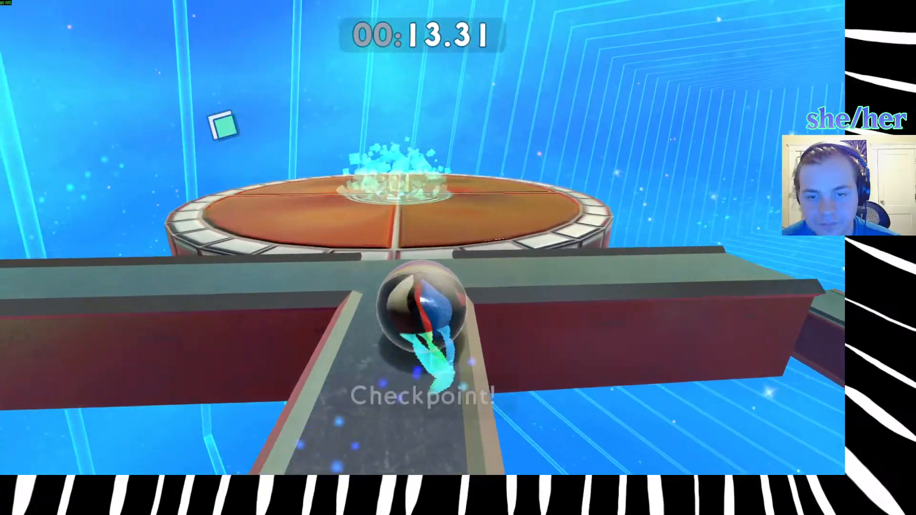
Try to roll from Vertigo's first checkpoint between the checkered blocks and past the next round checkpoint platform.
{"action": "key", "text": "w"}
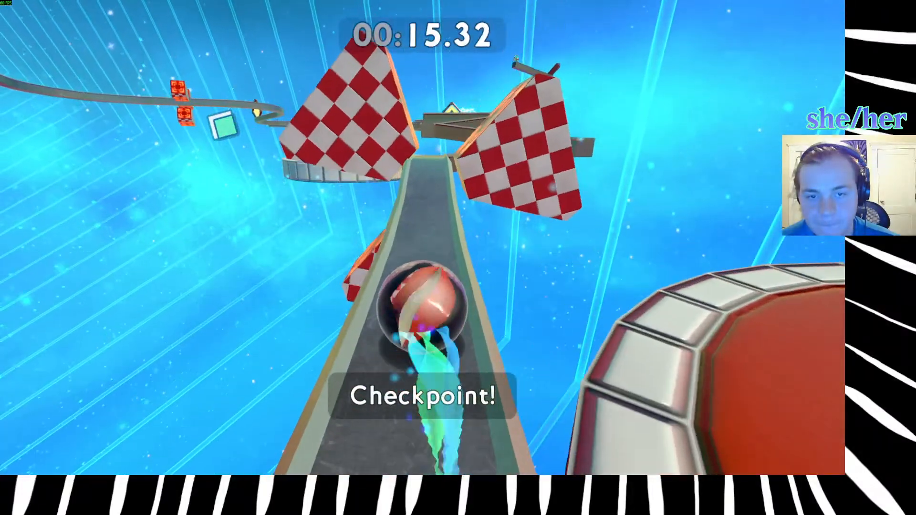
{"action": "key", "text": "w"}
{"action": "key", "text": "w"}
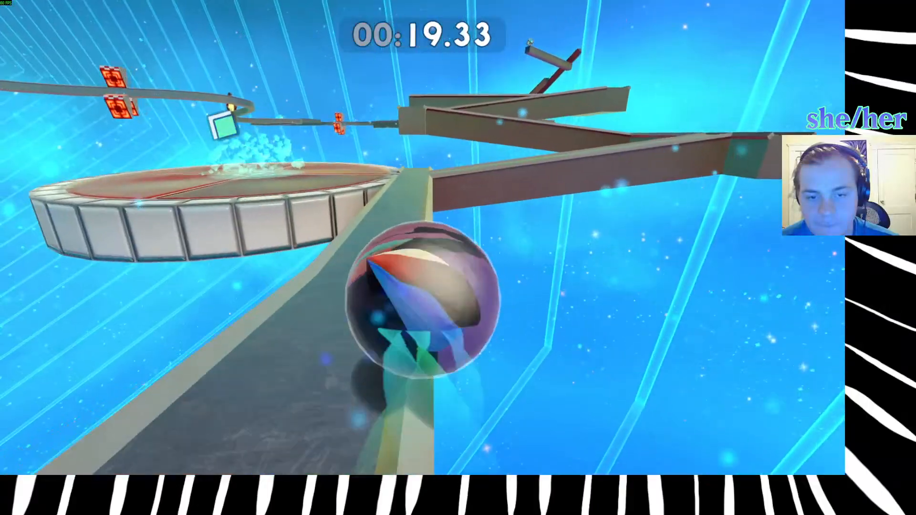
{"action": "key", "text": "w"}
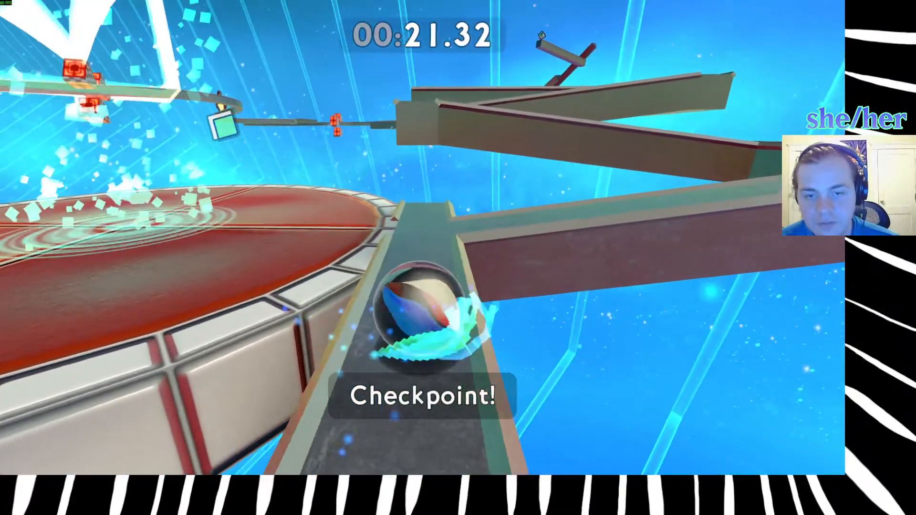
{"action": "key", "text": "w"}
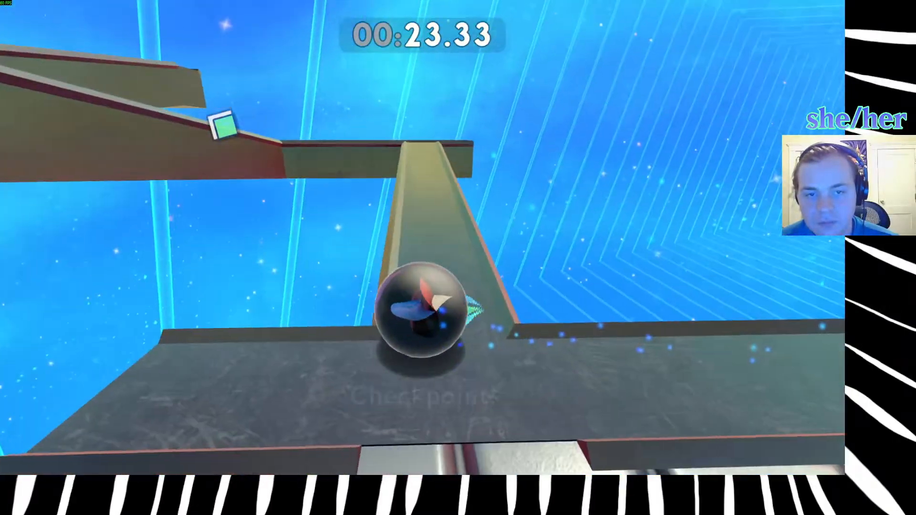
Try to follow the sharp-angled zigzag beams around to the following round red checkpoint platform.
{"action": "key", "text": "a"}
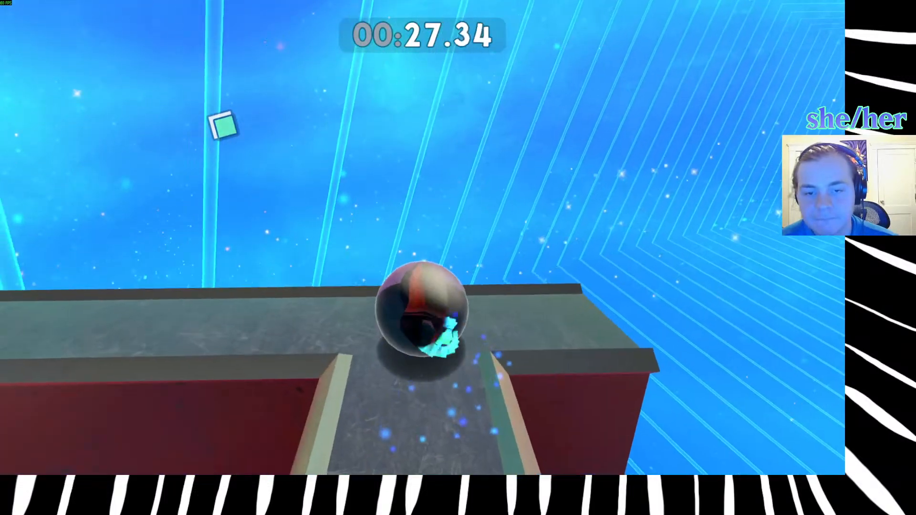
{"action": "key", "text": "w"}
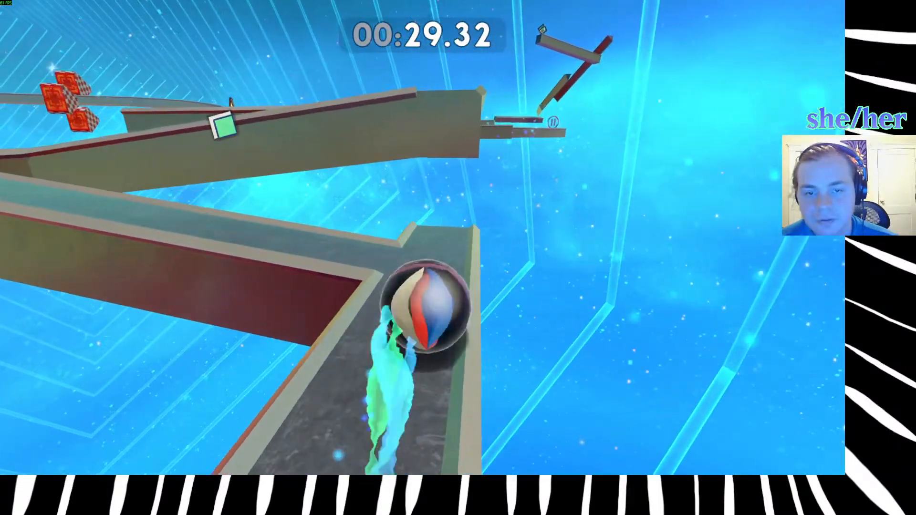
{"action": "key", "text": "w"}
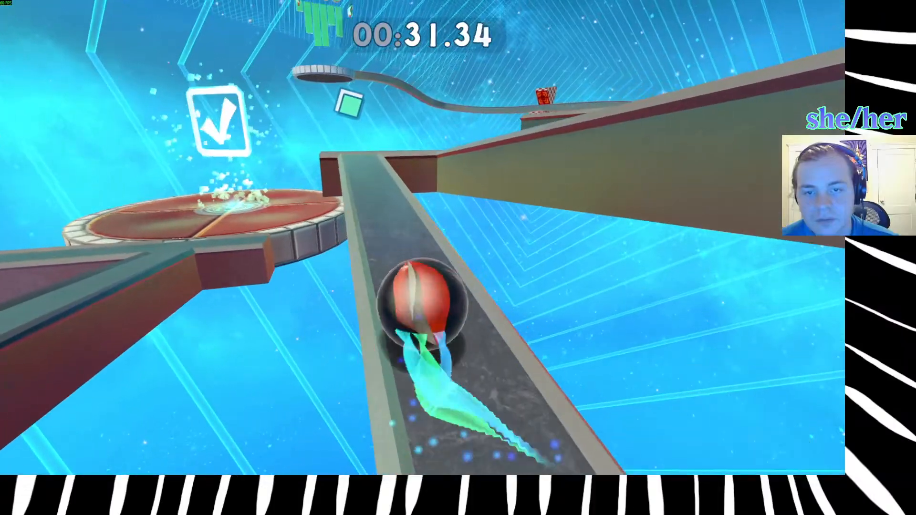
{"action": "key", "text": "w"}
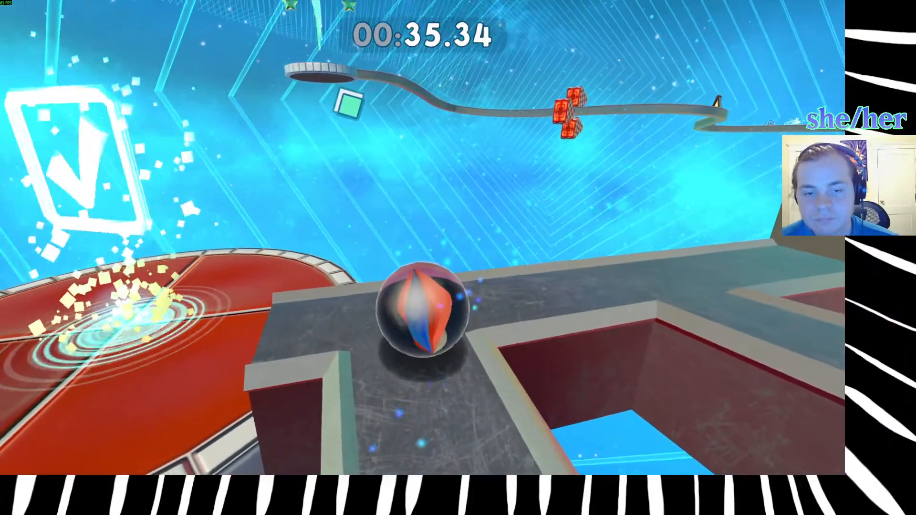
{"action": "key", "text": "w"}
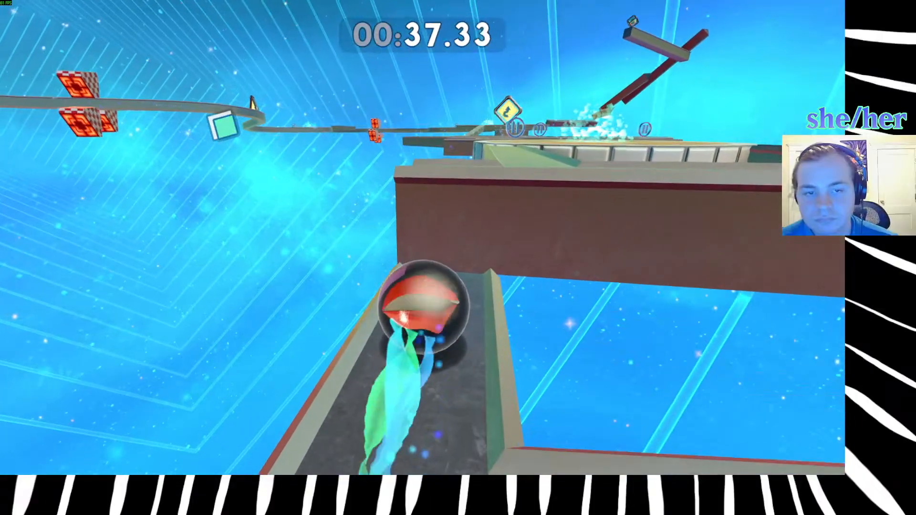
Try to cross the branching beams beyond the red checkpoint platform toward the floating pause-symbol powerups.
{"action": "key", "text": "w"}
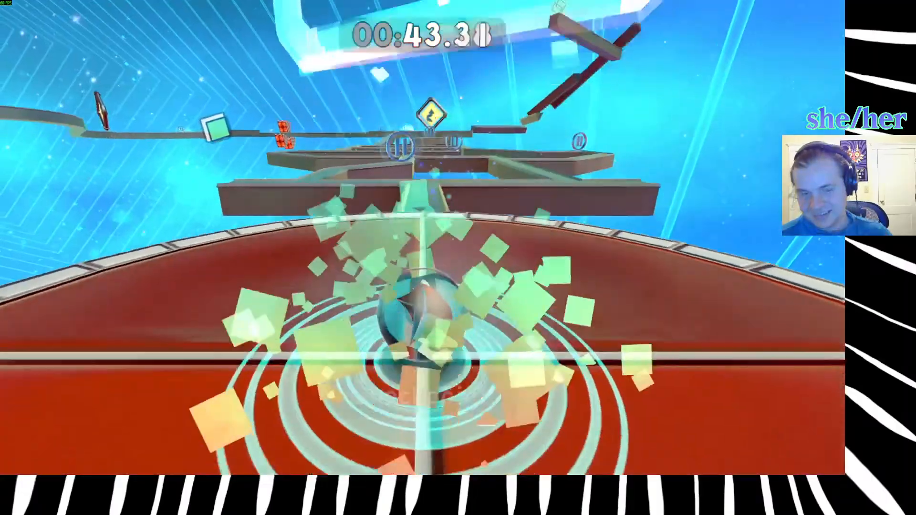
{"action": "key", "text": "w"}
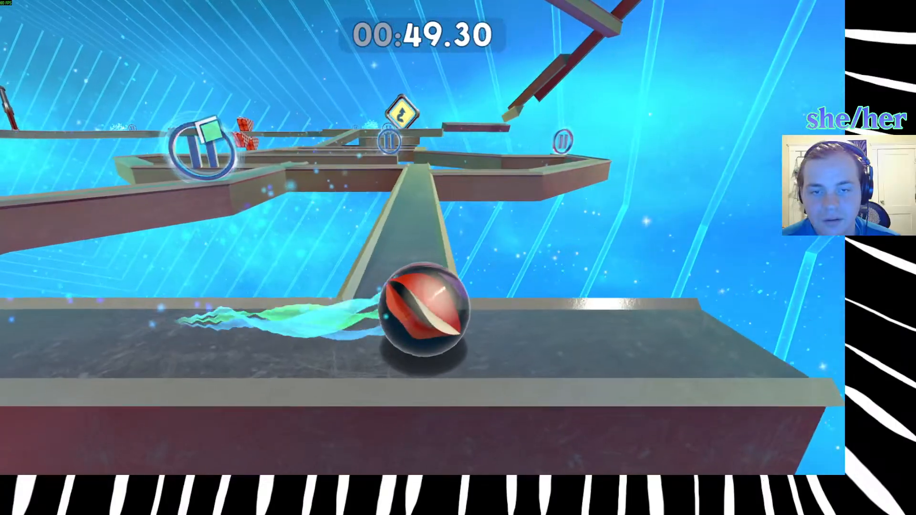
{"action": "key", "text": "w"}
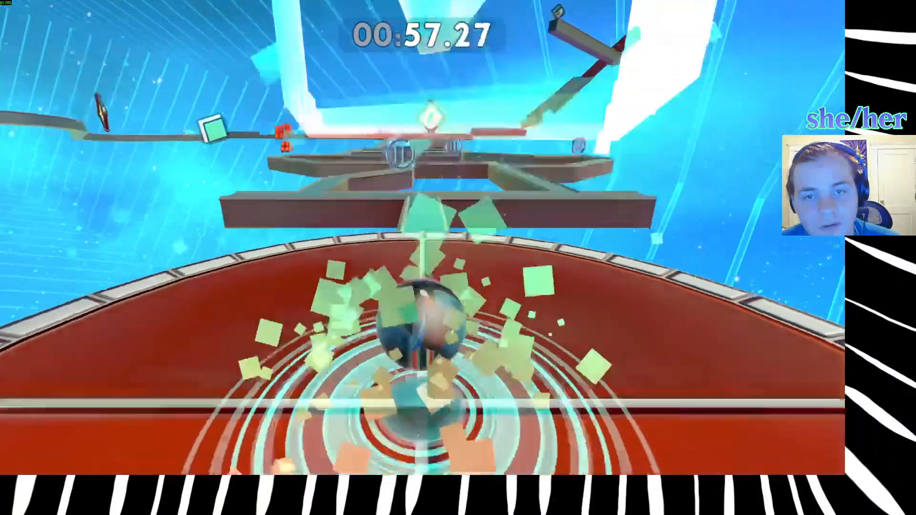
{"action": "key", "text": "w"}
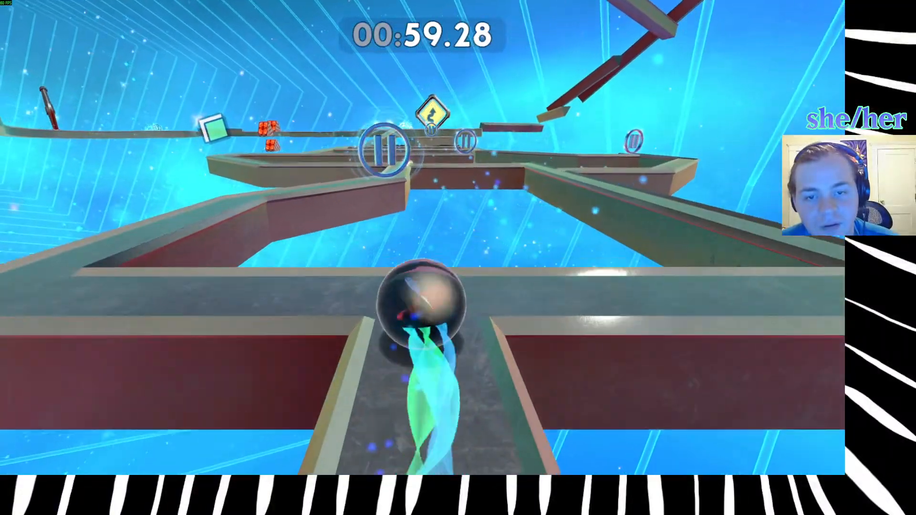
{"action": "key", "text": "a"}
{"action": "key", "text": "w"}
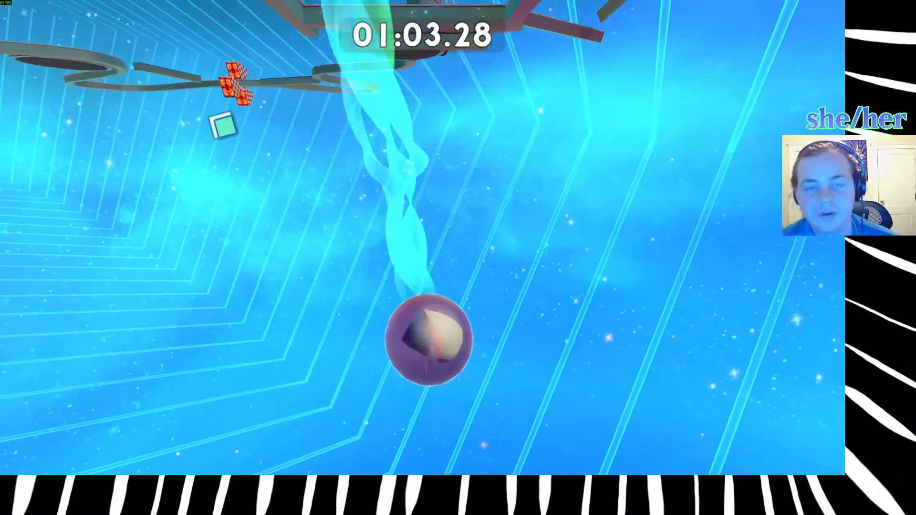
Quit Vertigo and return to the level selection.
{"action": "key", "text": "Escape"}
{"action": "key", "text": "Down"}
{"action": "key", "text": "Down"}
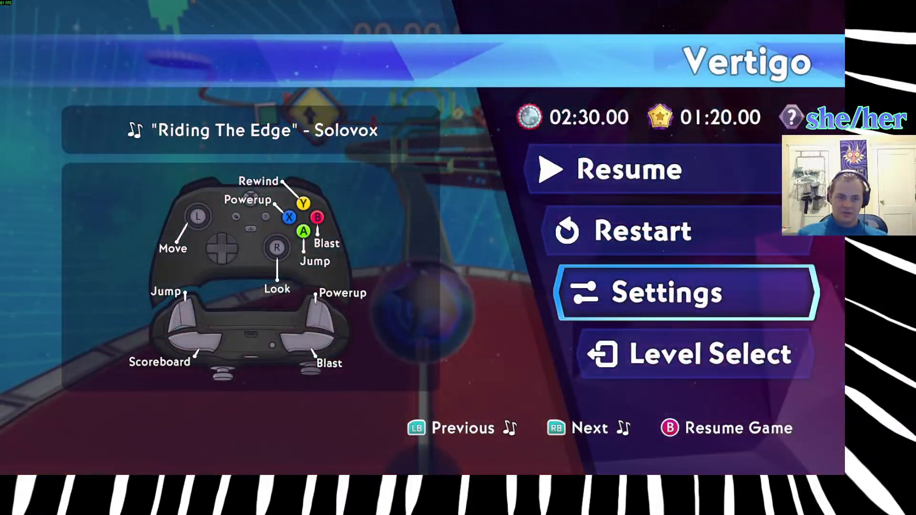
{"action": "key", "text": "Down"}
{"action": "key", "text": "Return"}
Browse the Chapter 6 levels between Tossed About and Isaac's Apple for another one to play.
{"action": "key", "text": "Right"}
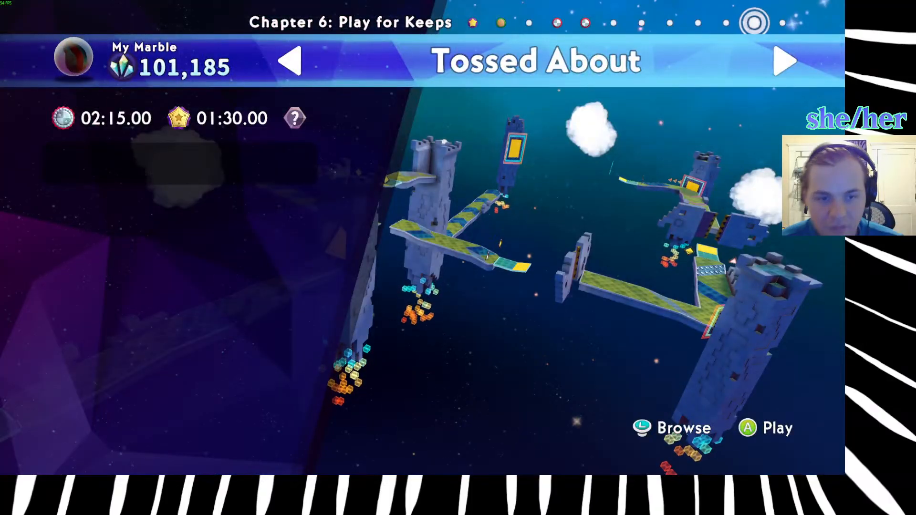
{"action": "key", "text": "Left"}
{"action": "key", "text": "Left"}
{"action": "key", "text": "Left"}
{"action": "key", "text": "Left"}
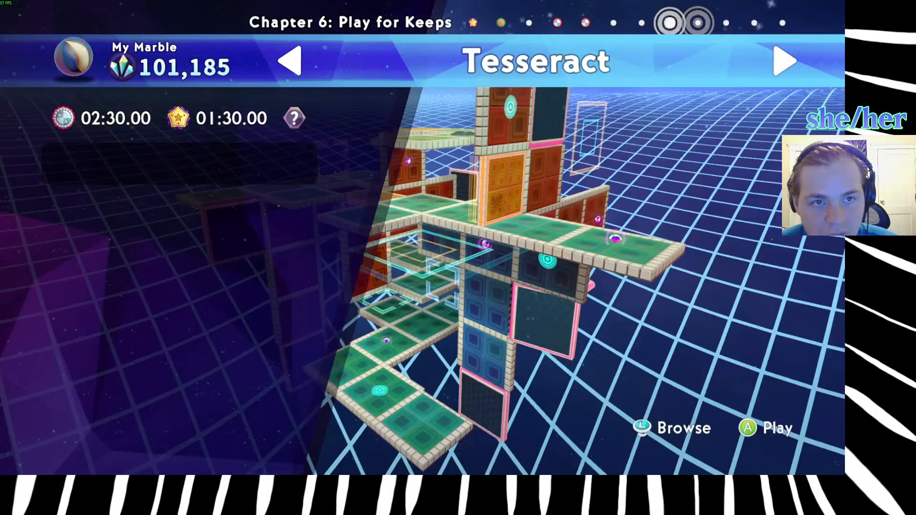
{"action": "key", "text": "Left"}
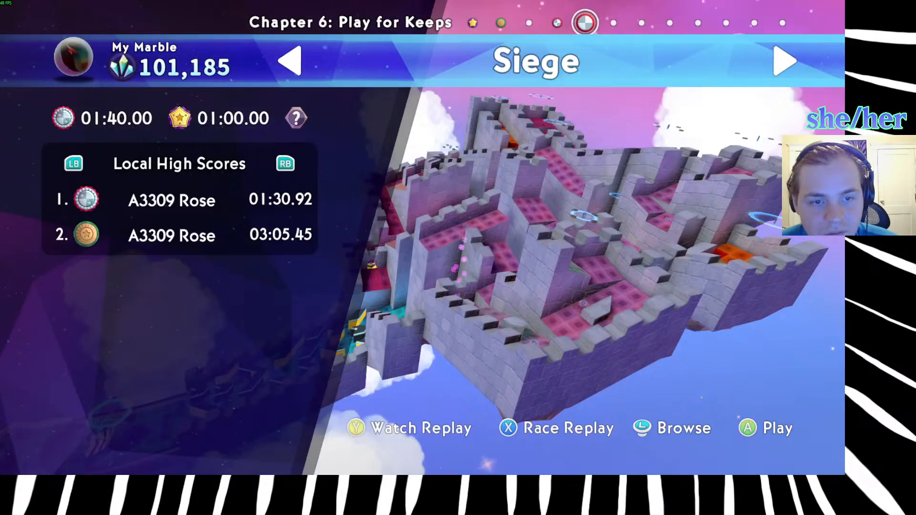
{"action": "key", "text": "Left"}
{"action": "key", "text": "Left"}
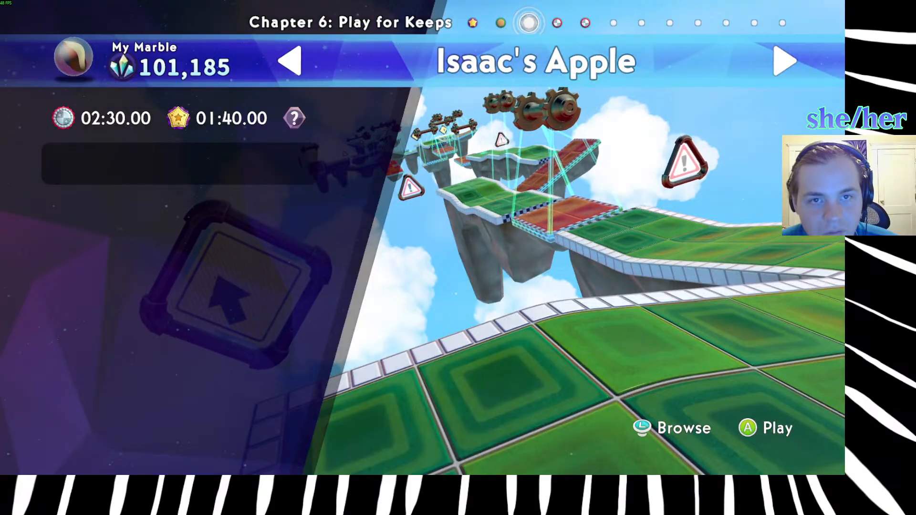
{"action": "key", "text": "Right"}
{"action": "key", "text": "Right"}
{"action": "key", "text": "Right"}
{"action": "key", "text": "Right"}
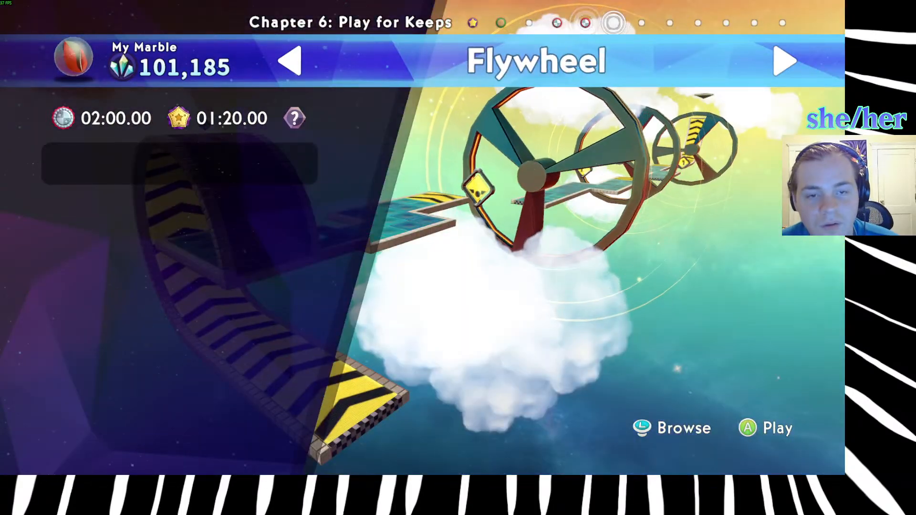
{"action": "key", "text": "Right"}
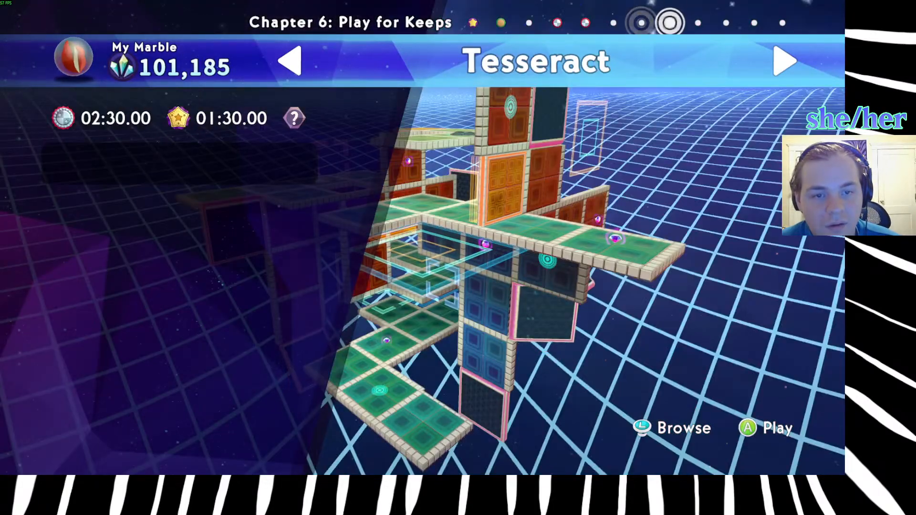
Switch to Chapter 5: Show Me What You Got and start the Gearheart level.
{"action": "key", "text": "Escape"}
{"action": "key", "text": "Left"}
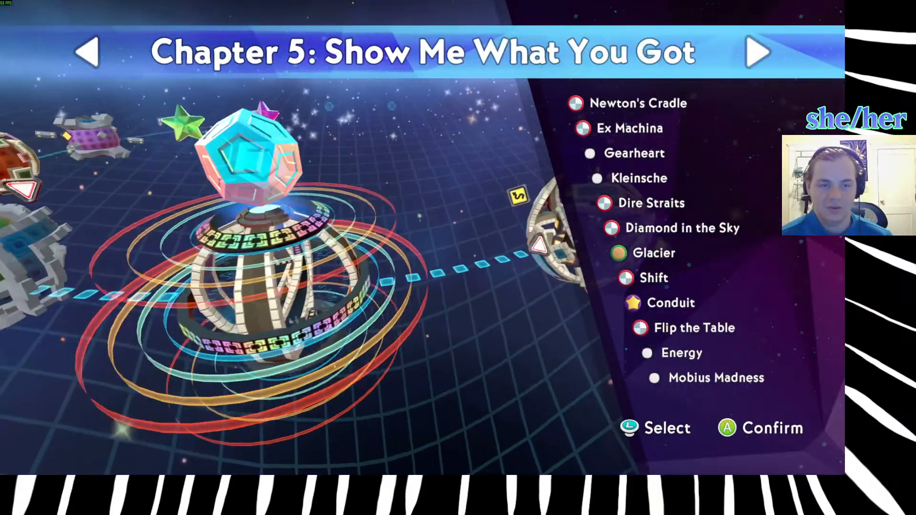
{"action": "key", "text": "Return"}
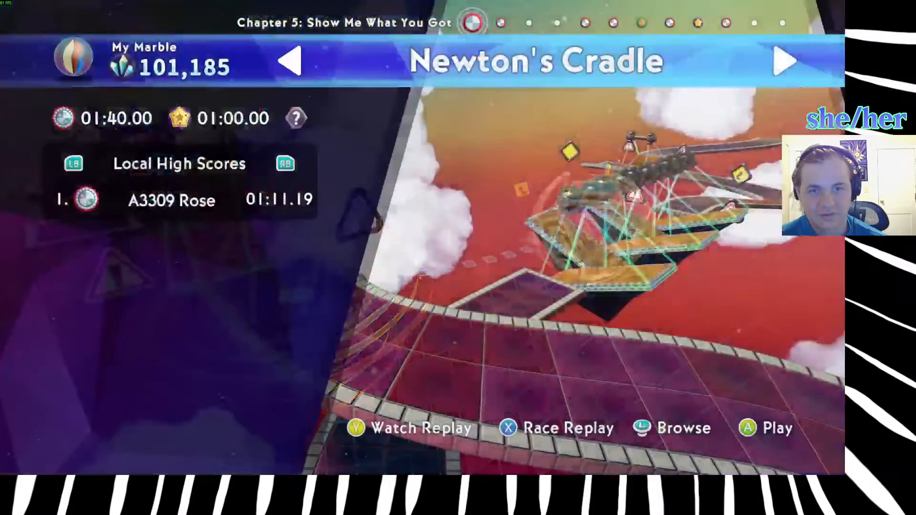
{"action": "key", "text": "Right"}
{"action": "key", "text": "Right"}
{"action": "key", "text": "Right"}
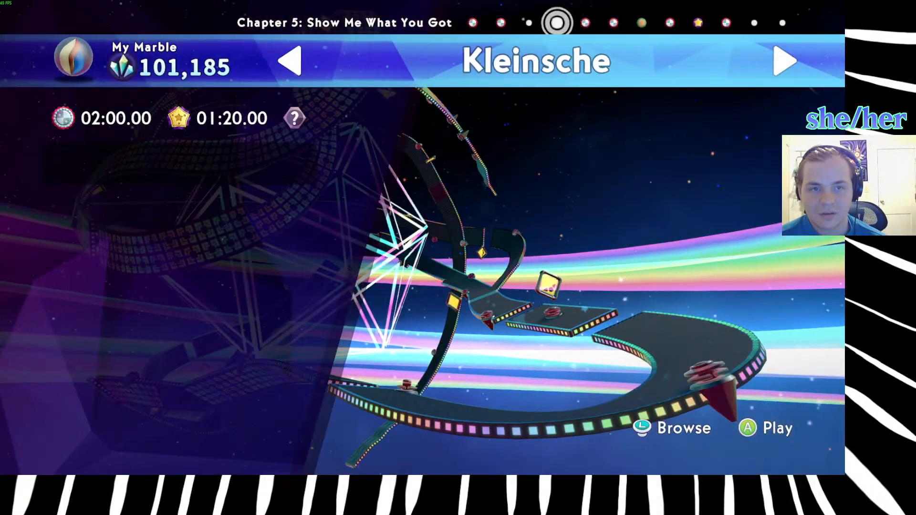
{"action": "key", "text": "Left"}
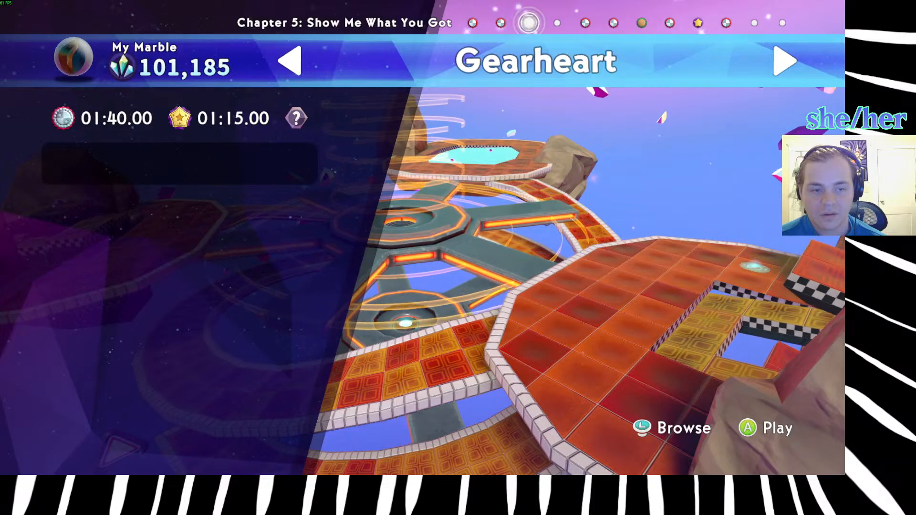
{"action": "key", "text": "Return"}
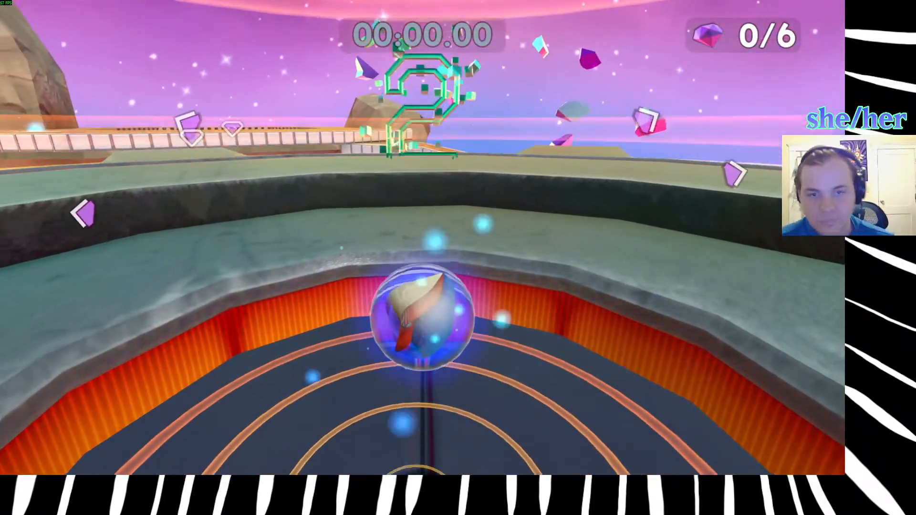
Roll off the central gear onto the orange platform and collect the first gem at the checkered ice rink.
{"action": "key", "text": "w"}
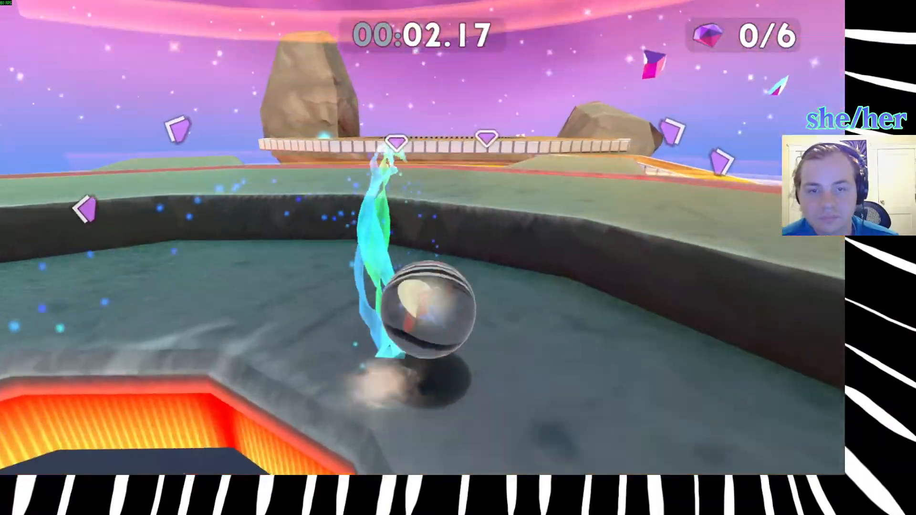
{"action": "key", "text": "space"}
{"action": "key", "text": "d"}
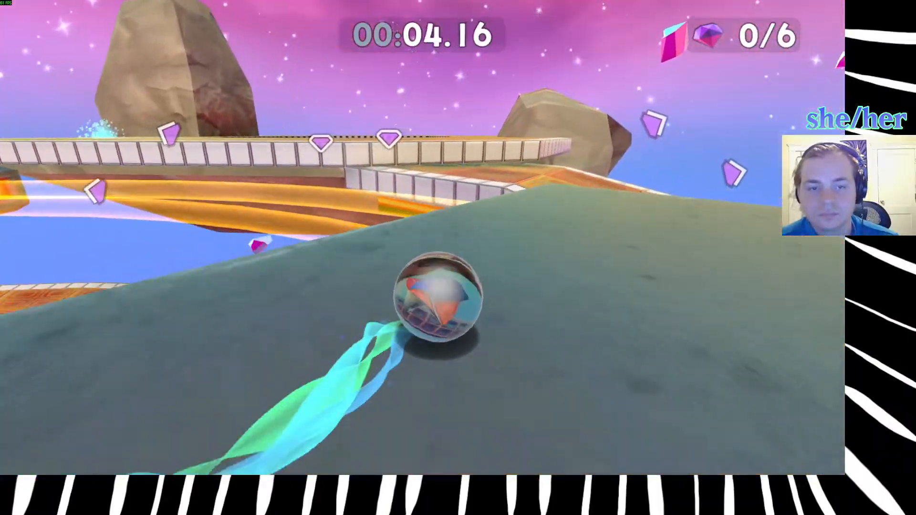
{"action": "key", "text": "space"}
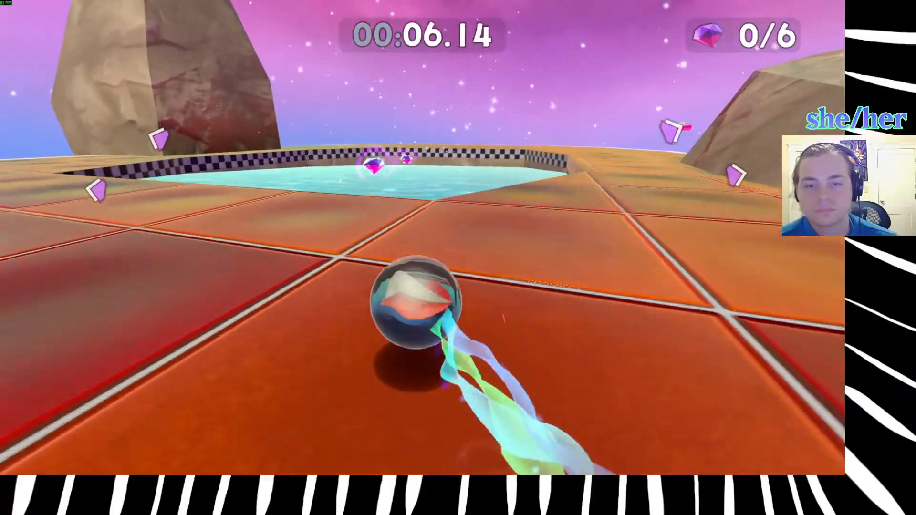
{"action": "key", "text": "w"}
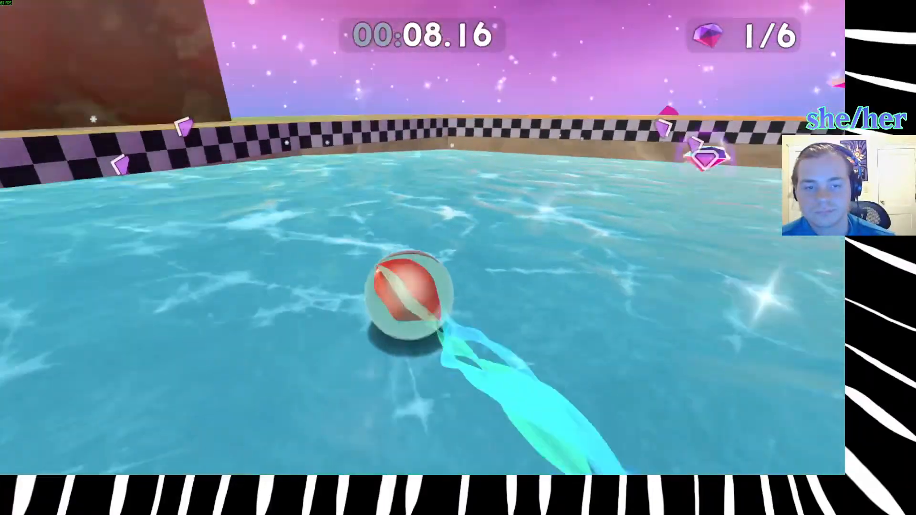
Steer across the ice and collect the second gem near the checkered wall.
{"action": "key", "text": "w"}
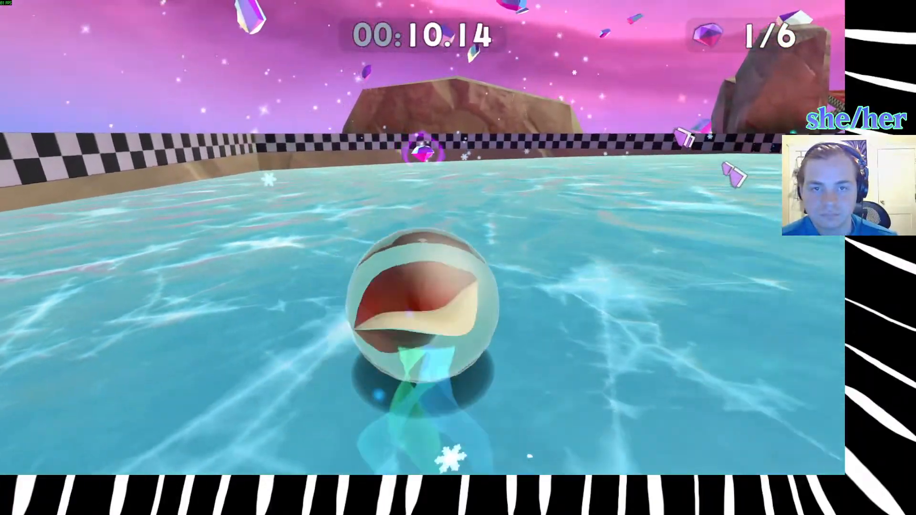
{"action": "key", "text": "w"}
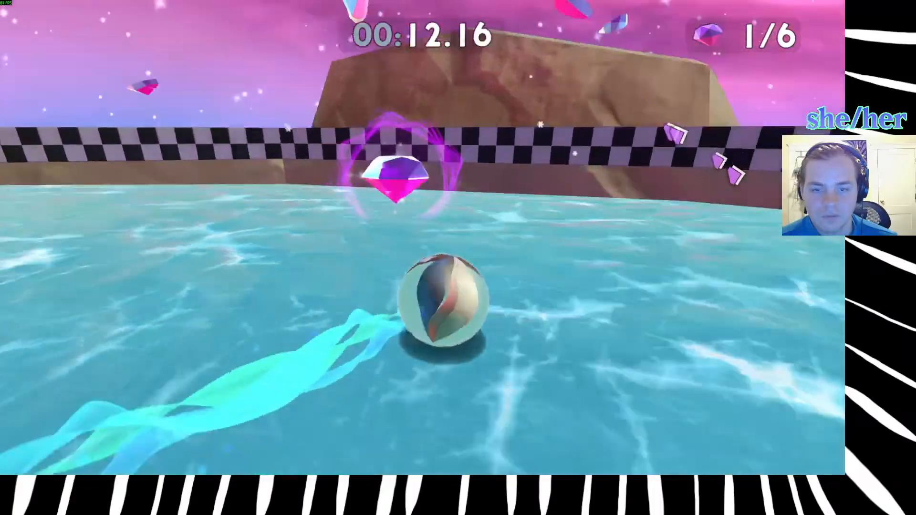
{"action": "key", "text": "w"}
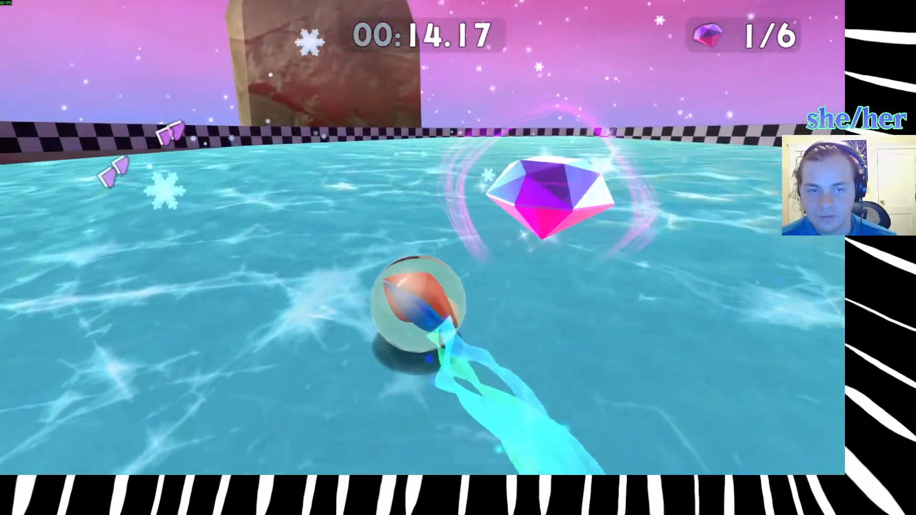
{"action": "key", "text": "w"}
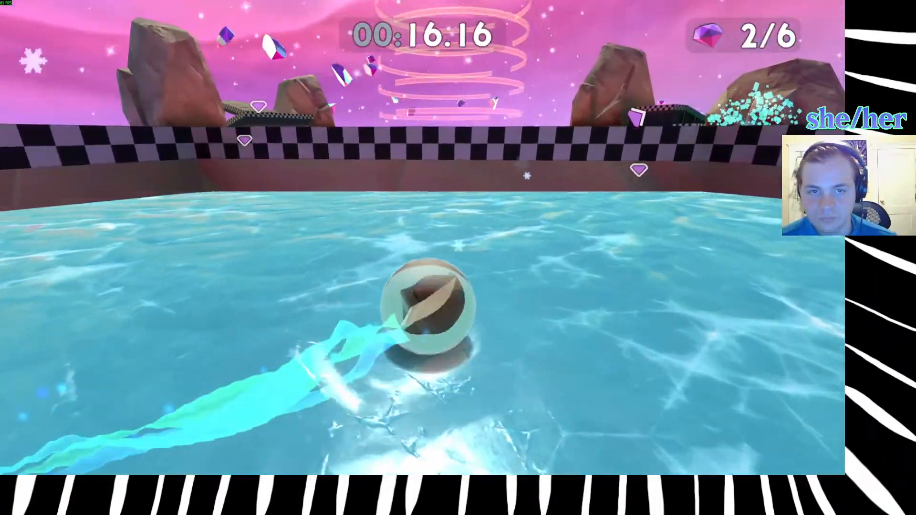
Leave the ice rink and cross the orange platform's white edge back onto the green central gear.
{"action": "key", "text": "w"}
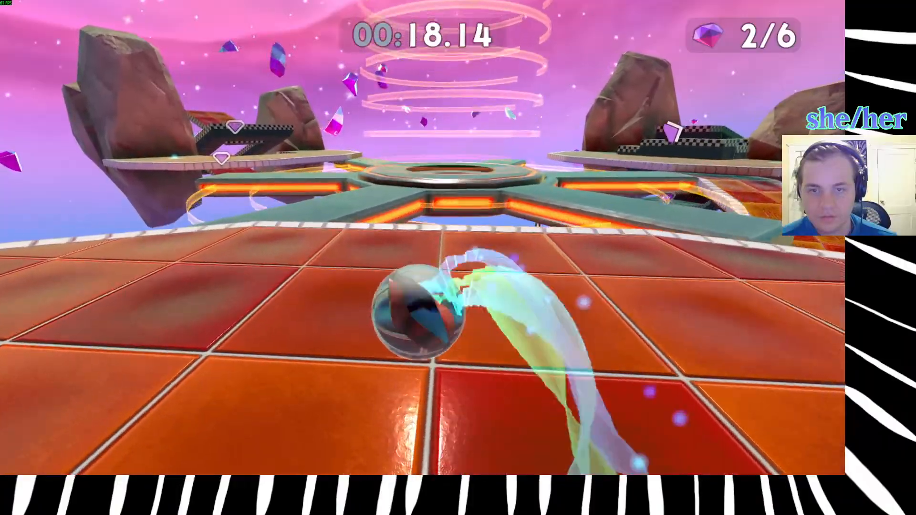
{"action": "key", "text": "w"}
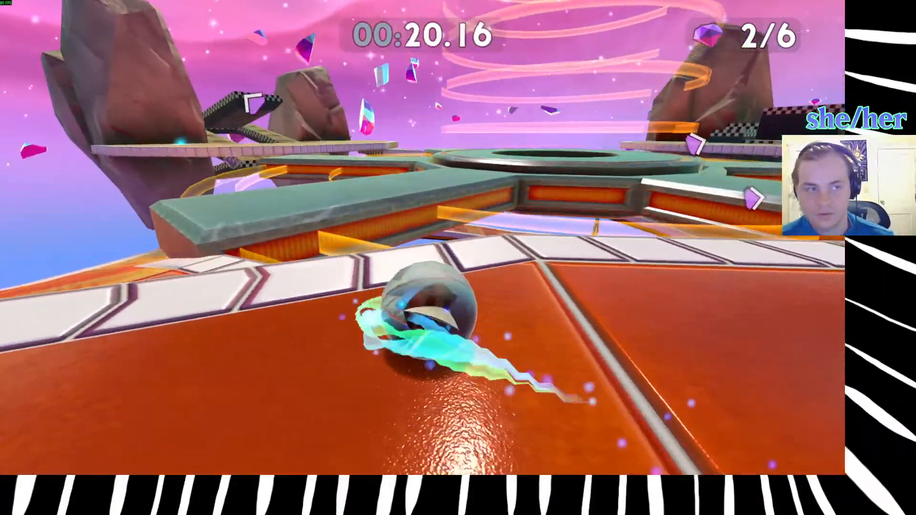
{"action": "key", "text": "d"}
{"action": "key", "text": "w"}
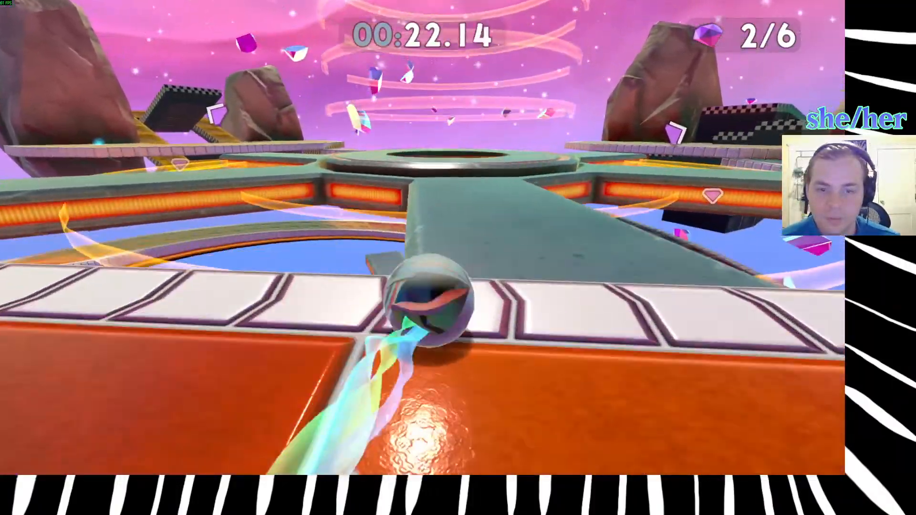
{"action": "key", "text": "w"}
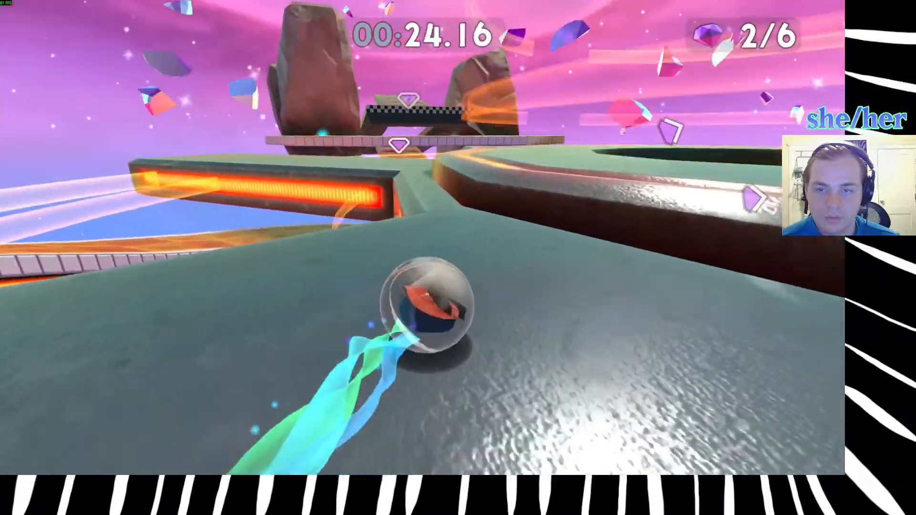
Follow the gear's green tooth, jump to the orange platform beside the tall rock and climb the golden ramp.
{"action": "key", "text": "w"}
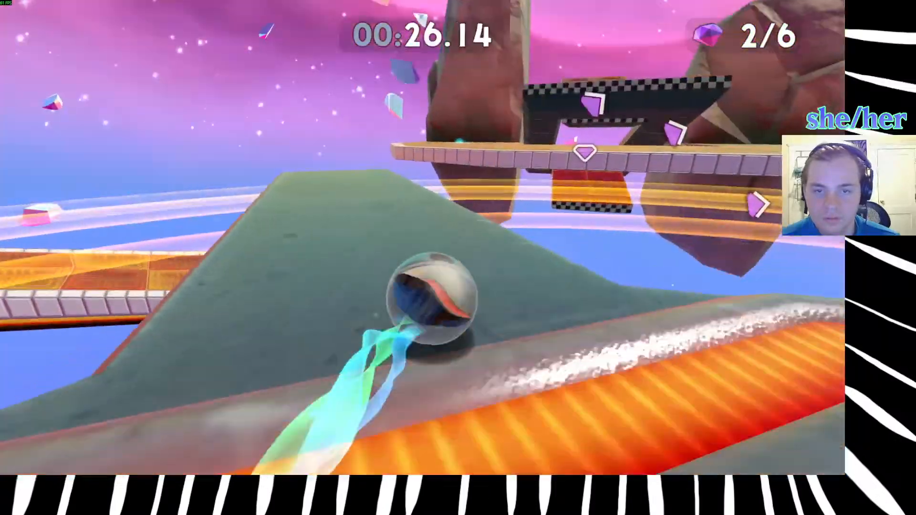
{"action": "key", "text": "w"}
{"action": "key", "text": "d"}
{"action": "key", "text": "space"}
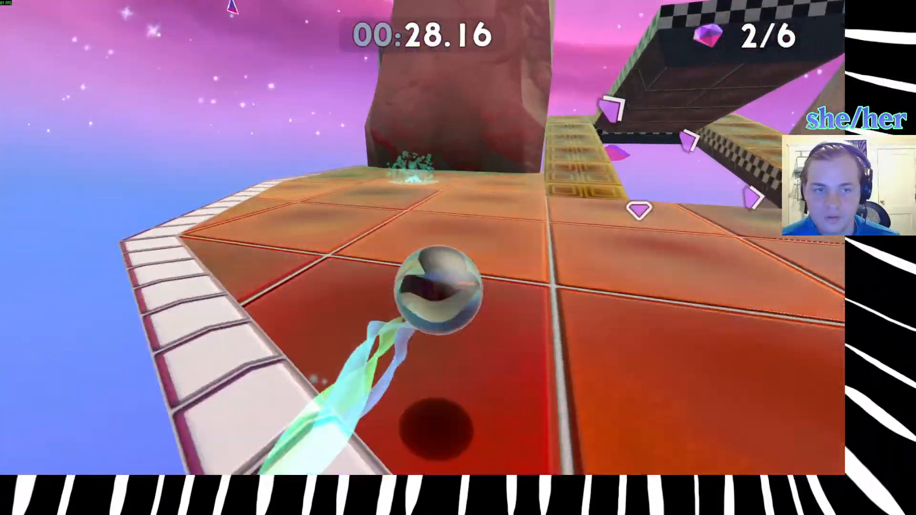
{"action": "key", "text": "w"}
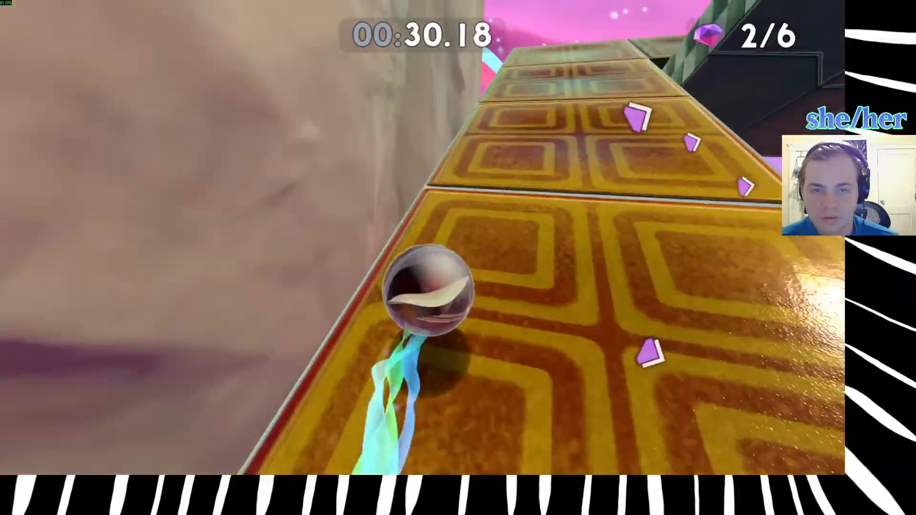
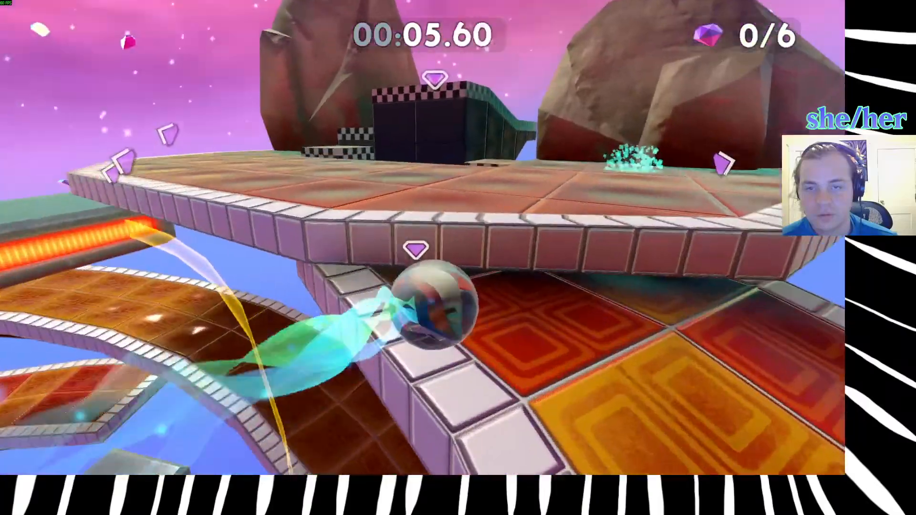
Jump onto the orange platform, follow the checkered wall and collect the first gem.
{"action": "key", "text": "space"}
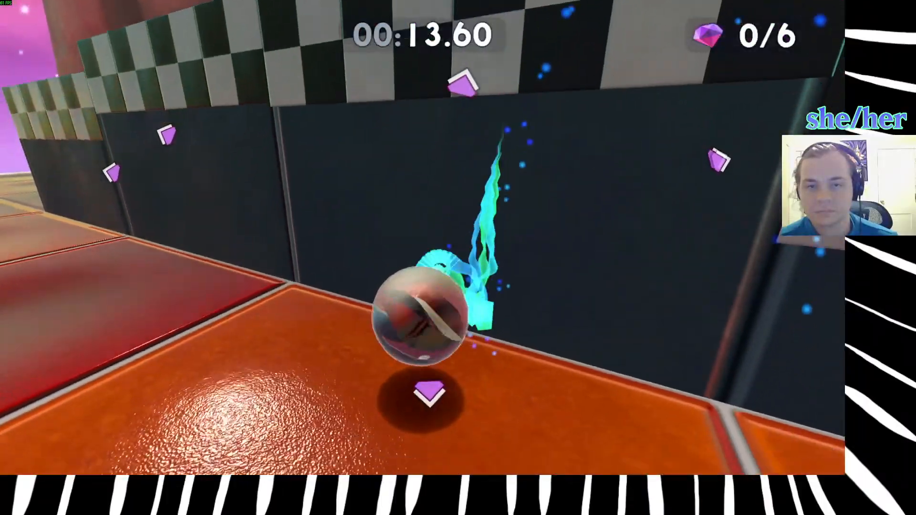
{"action": "key", "text": "space"}
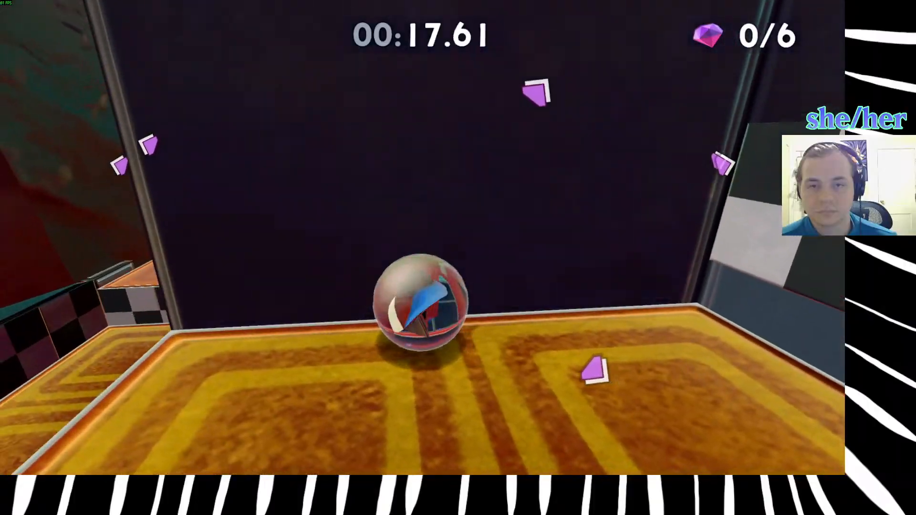
{"action": "key", "text": "space"}
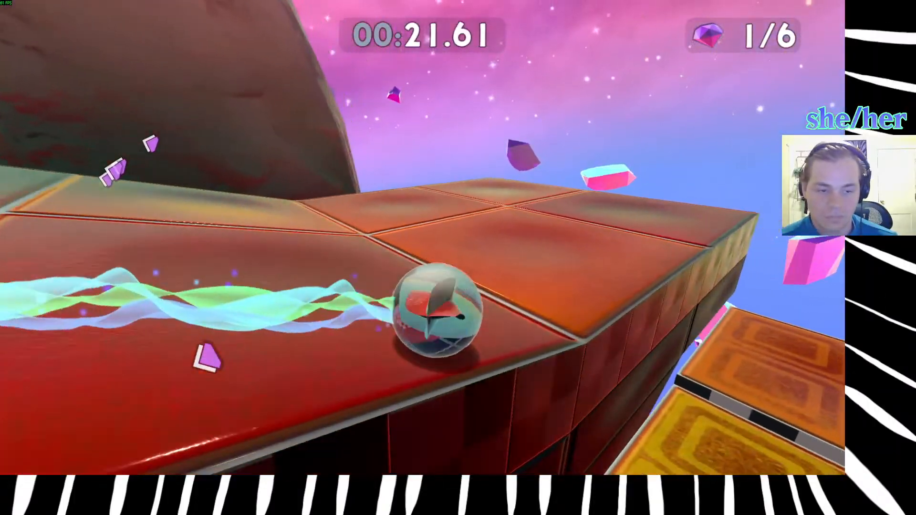
Jump off the red ledge into the checkered-walled area, collect the second gem and roll out onto the green gear.
{"action": "key", "text": "space"}
{"action": "key", "text": "d"}
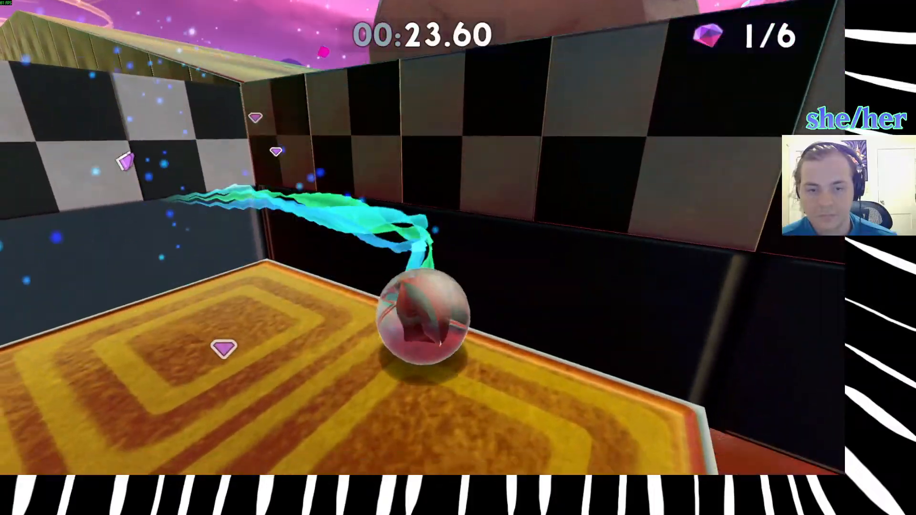
{"action": "key", "text": "d"}
{"action": "key", "text": "w"}
Follow the curved golden track with white edges to the orange platform beside the large rock.
{"action": "key", "text": "w"}
{"action": "key", "text": "d"}
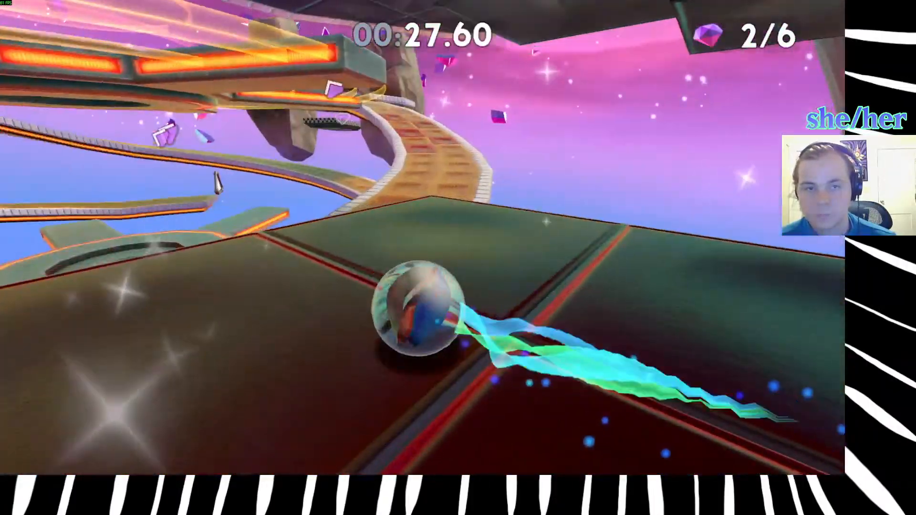
{"action": "key", "text": "w"}
{"action": "key", "text": "space"}
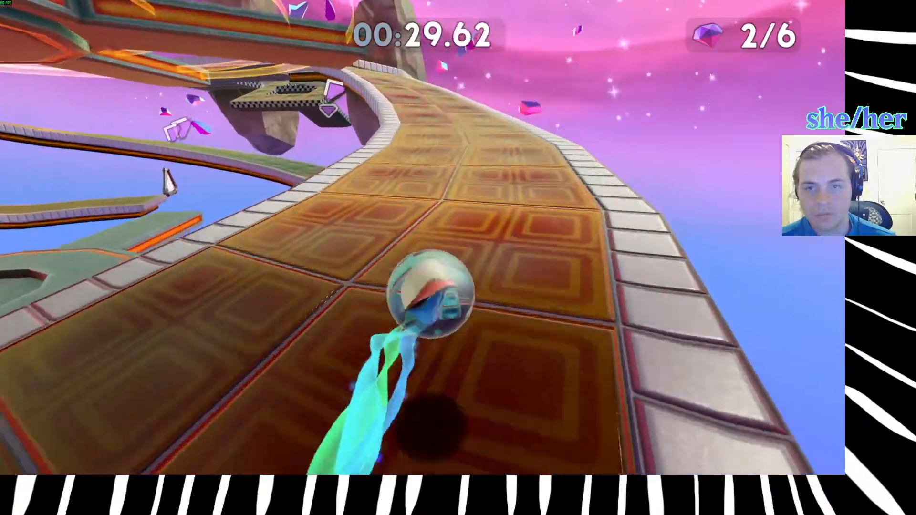
{"action": "key", "text": "w"}
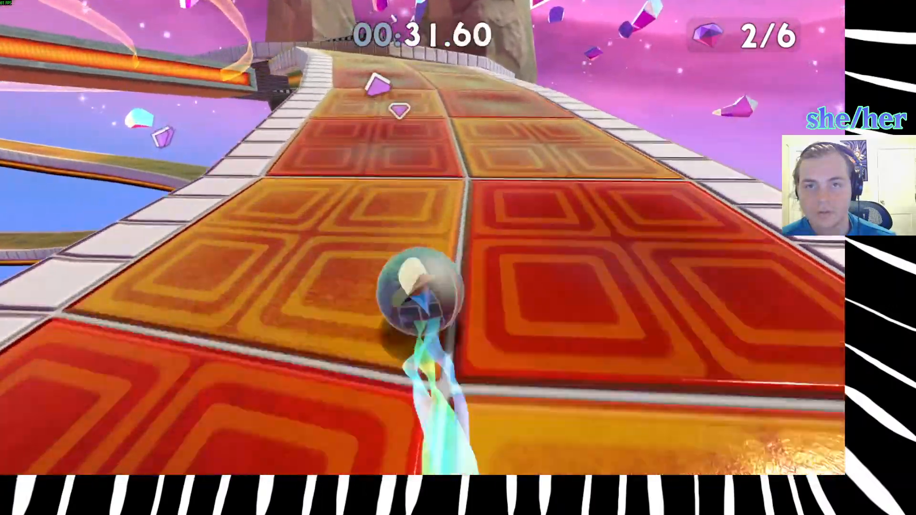
{"action": "key", "text": "w"}
{"action": "key", "text": "space"}
Explore the tilted golden walkways beneath the checkered platform for a route to the third gem.
{"action": "key", "text": "w"}
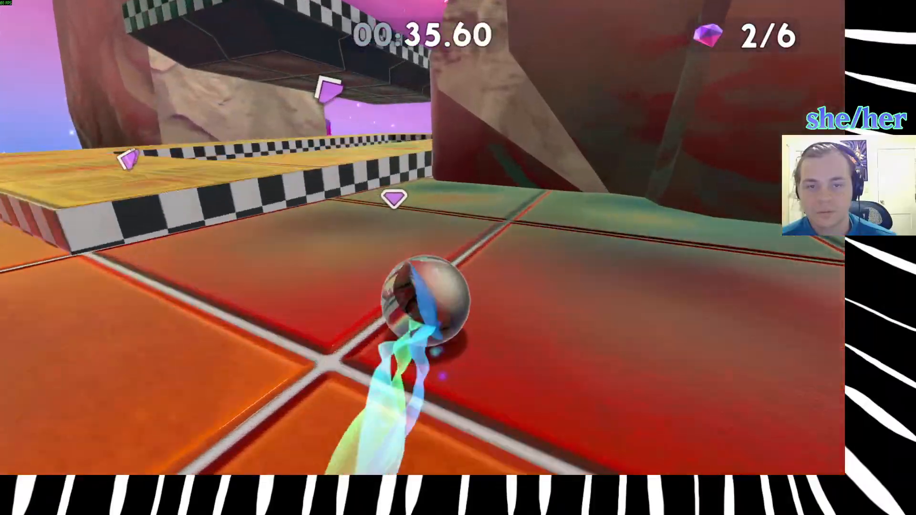
{"action": "key", "text": "w"}
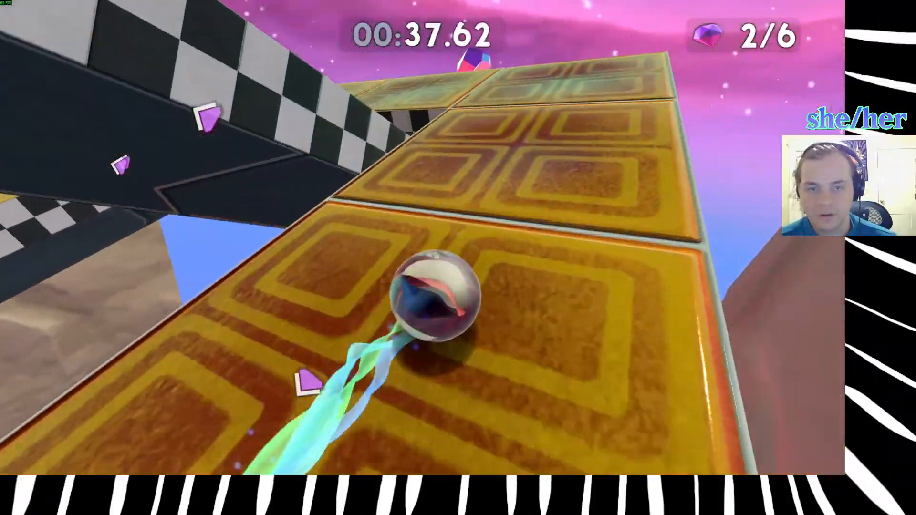
{"action": "key", "text": "a"}
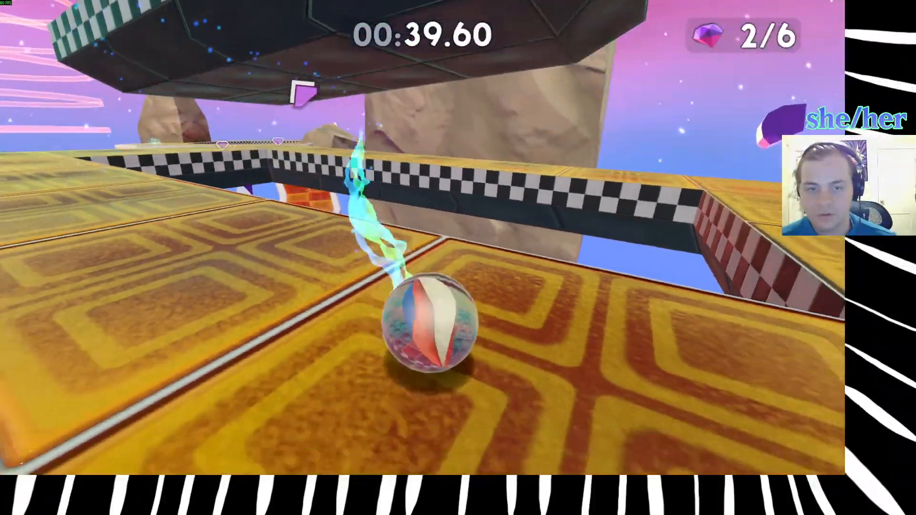
{"action": "key", "text": "w"}
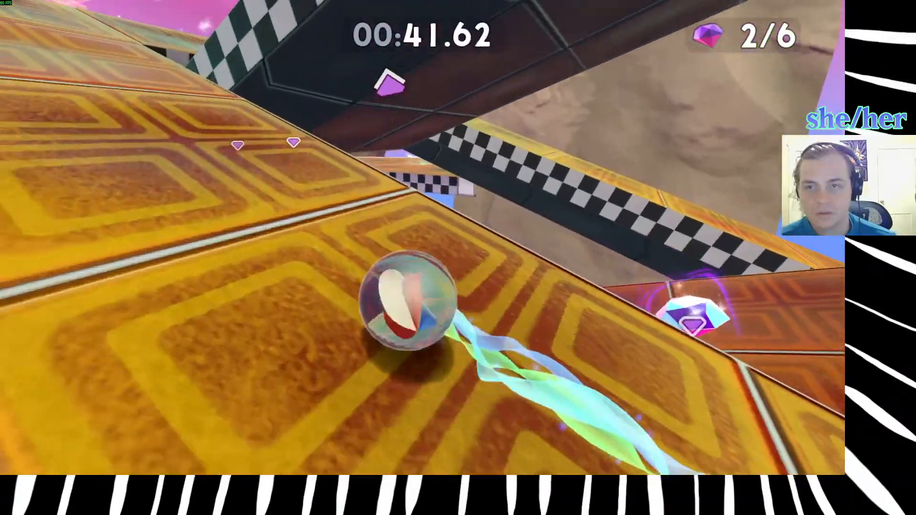
{"action": "key", "text": "s"}
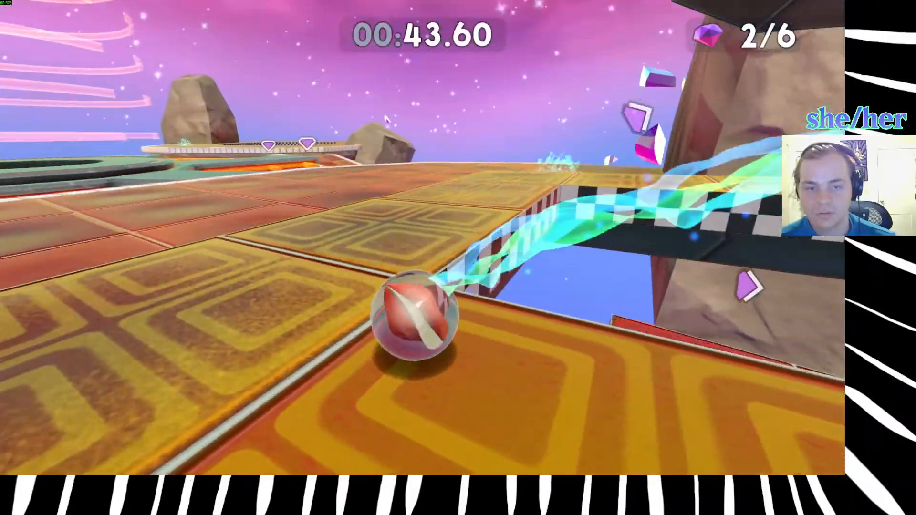
{"action": "key", "text": "w"}
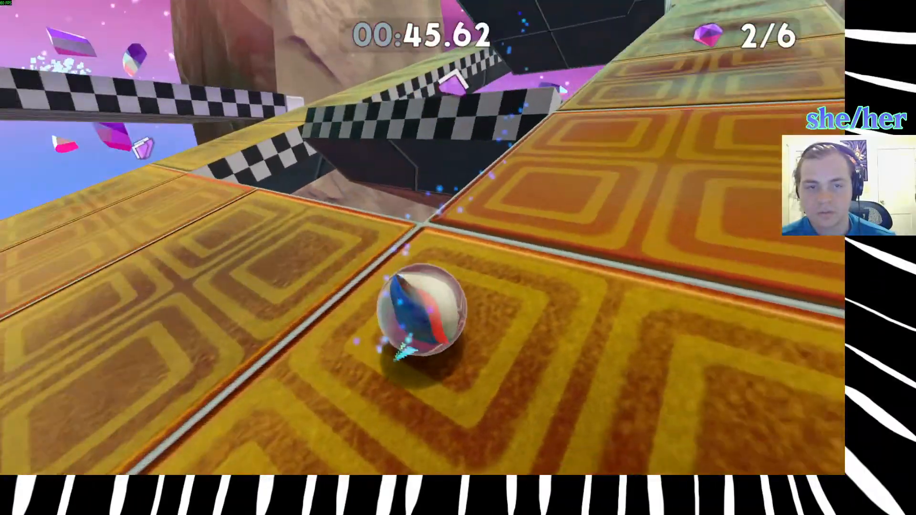
{"action": "key", "text": "w"}
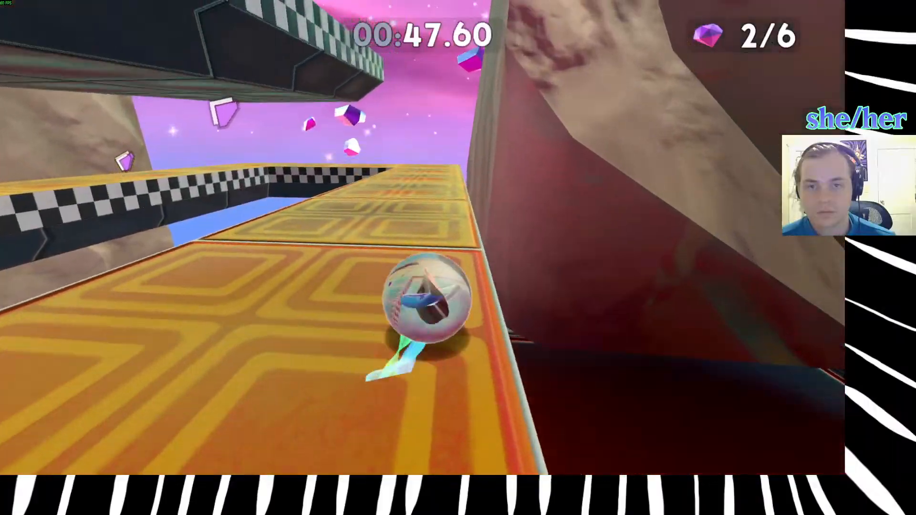
Cross the golden walkway beside the rock, collect the third gem and return to the curved golden track.
{"action": "key", "text": "a"}
{"action": "key", "text": "w"}
{"action": "key", "text": "d"}
{"action": "key", "text": "a"}
{"action": "key", "text": "w"}
{"action": "key", "text": "w"}
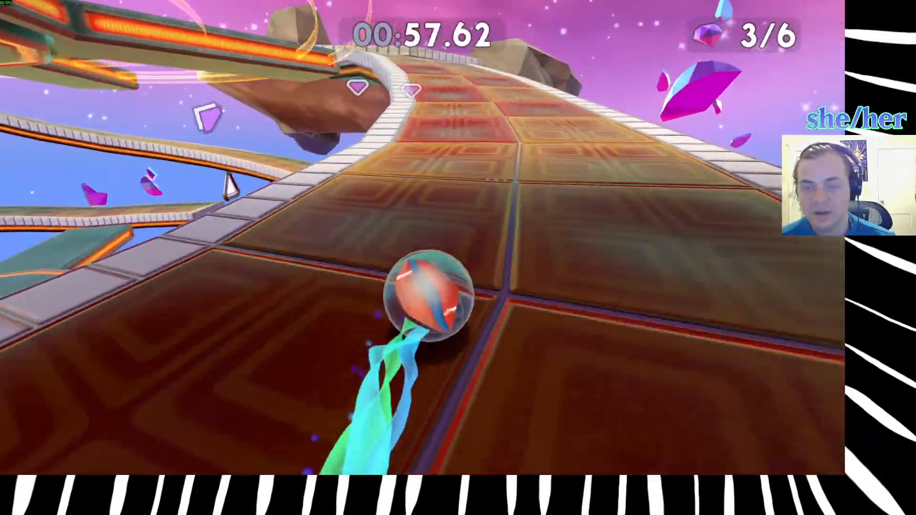
Follow the curved track onto the orange platform and head for the gems on the checkered ice rink.
{"action": "key", "text": "w"}
{"action": "key", "text": "d"}
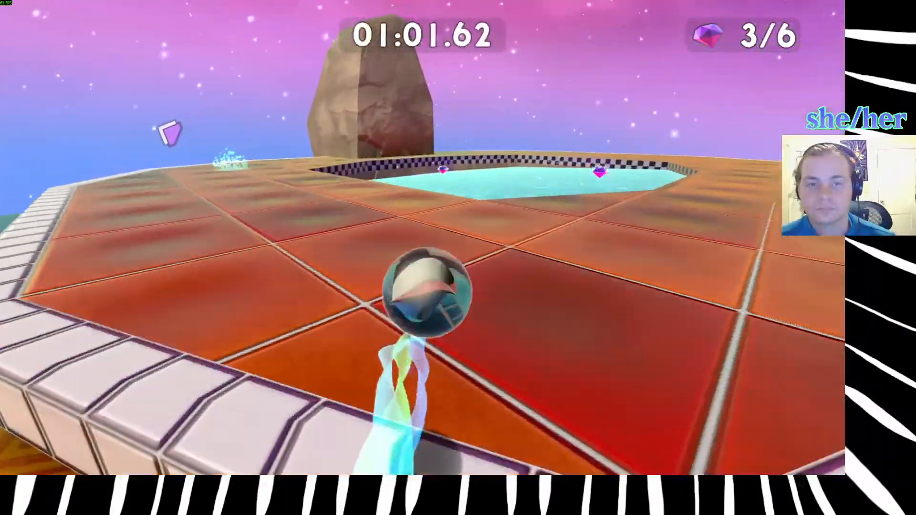
{"action": "key", "text": "w"}
{"action": "key", "text": "a"}
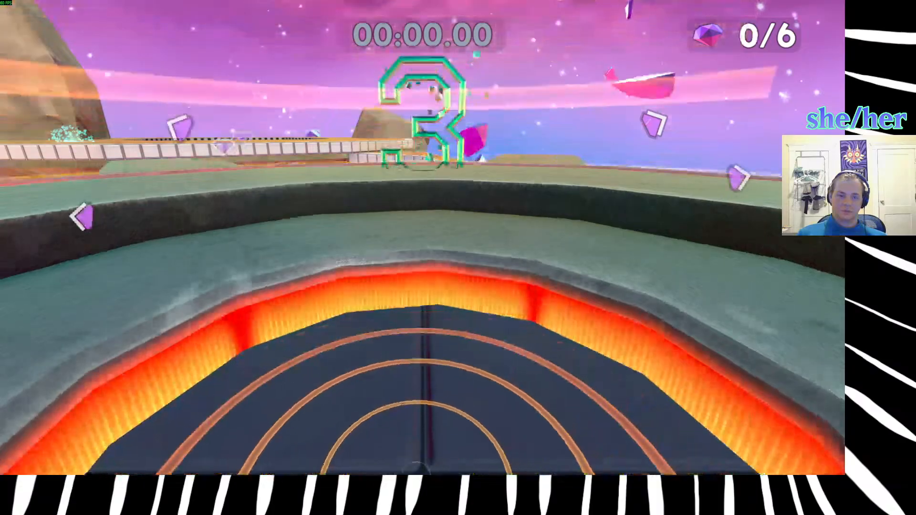
Pause Gearheart and leave the level for level selection.
{"action": "key", "text": "Escape"}
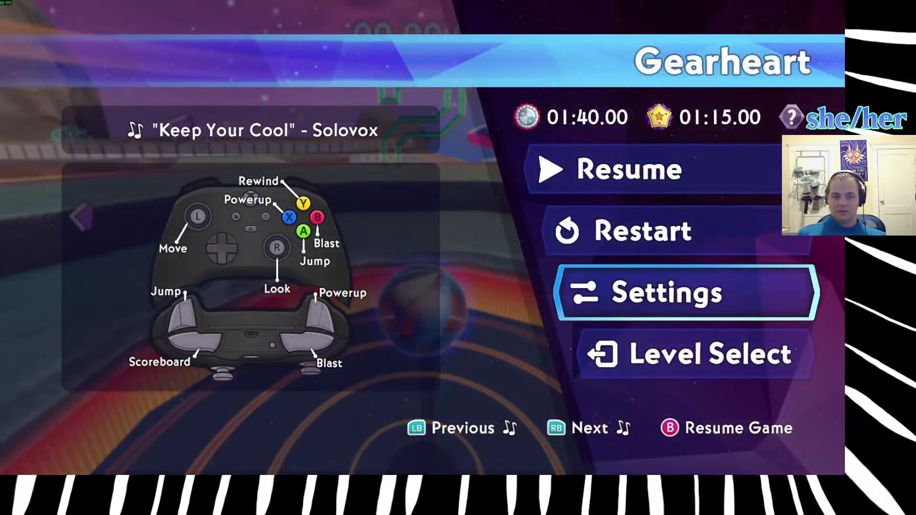
{"action": "key", "text": "Escape"}
Return to the main menu and exit the game.
{"action": "key", "text": "Escape"}
{"action": "key", "text": "Down"}
{"action": "key", "text": "Down"}
{"action": "key", "text": "Down"}
{"action": "key", "text": "Return"}
{"action": "key", "text": "Escape"}
{"action": "key", "text": "Down"}
{"action": "key", "text": "Down"}
{"action": "key", "text": "Down"}
{"action": "key", "text": "Down"}
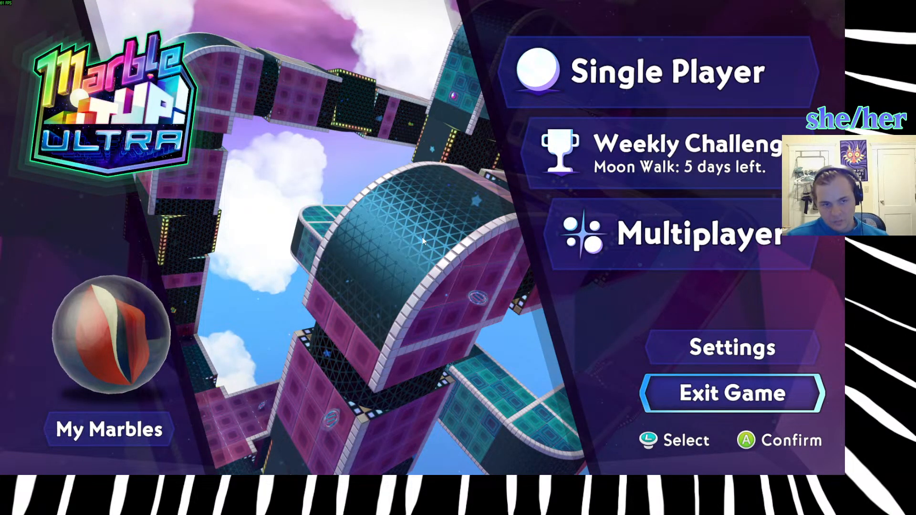
{"action": "key", "text": "Return"}
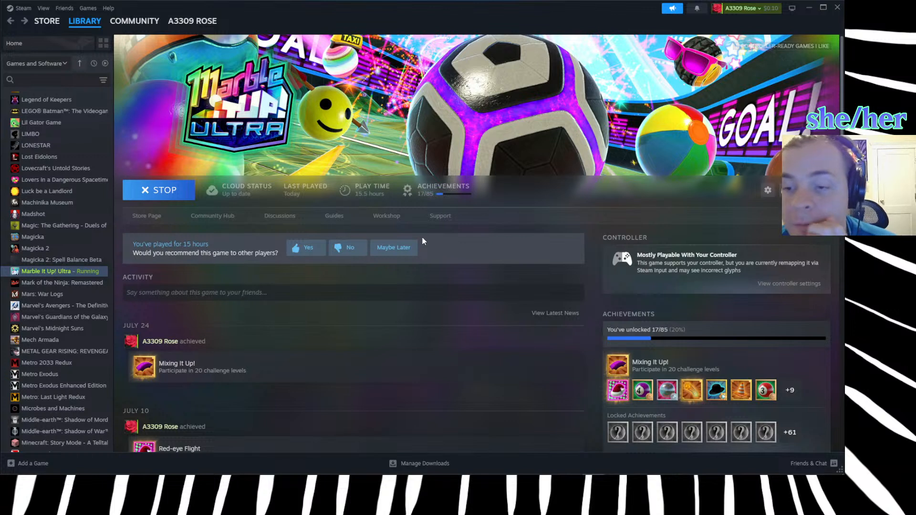
Launch the Godot project manager, switch to Blender and dismiss its splash screen.
{"action": "mouse_move", "coordinate": [397, 474]}
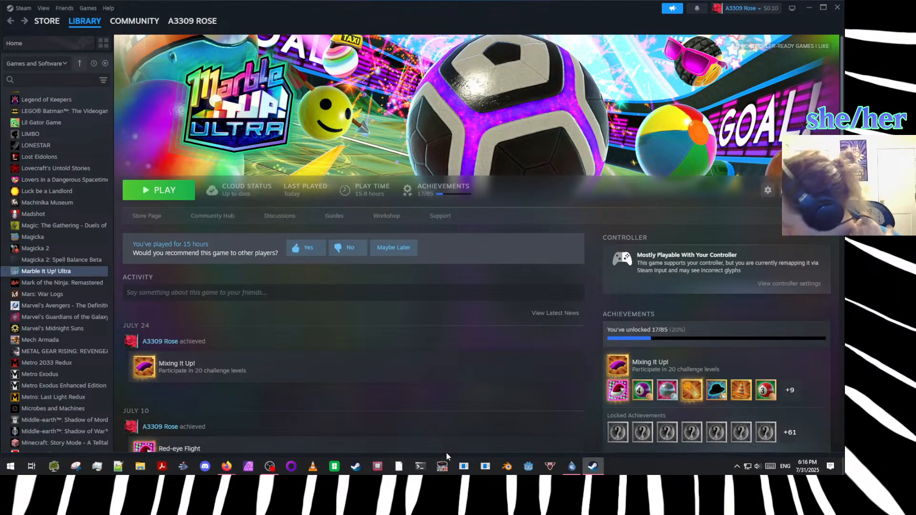
{"action": "left_click", "coordinate": [528, 468]}
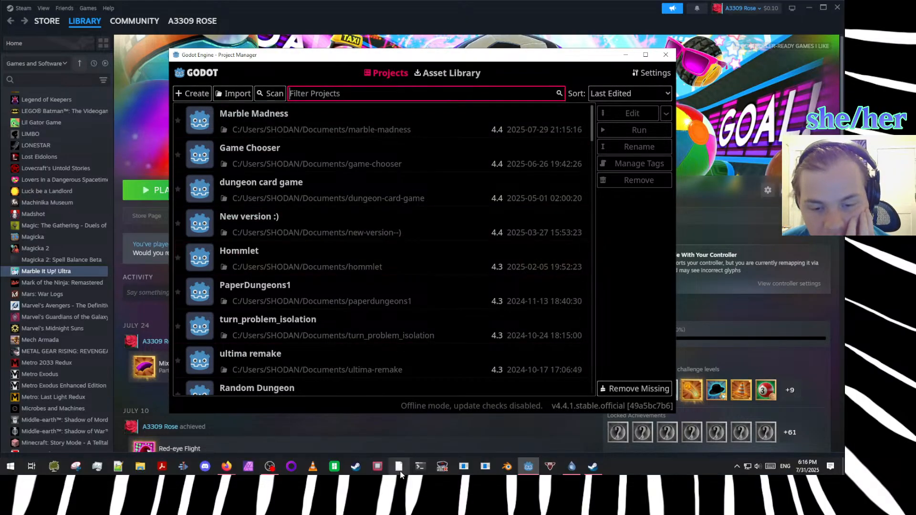
{"action": "left_click", "coordinate": [506, 467]}
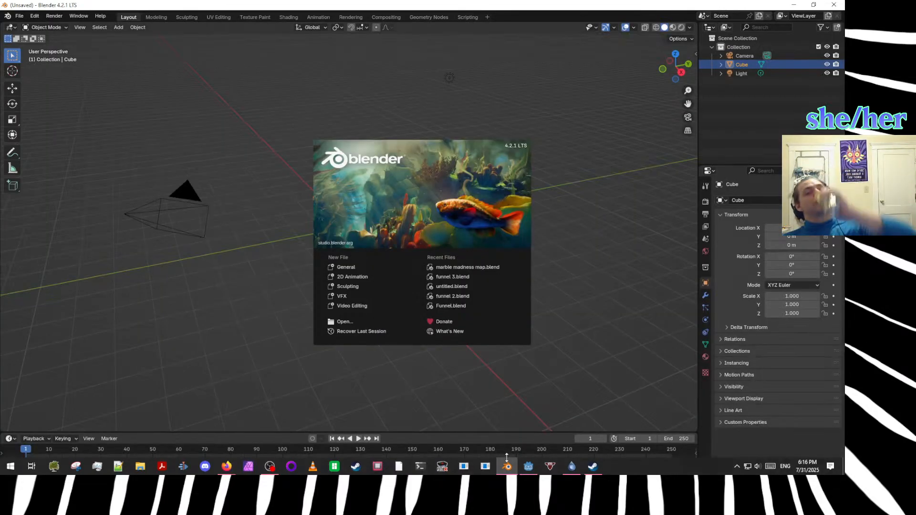
{"action": "left_click", "coordinate": [199, 336]}
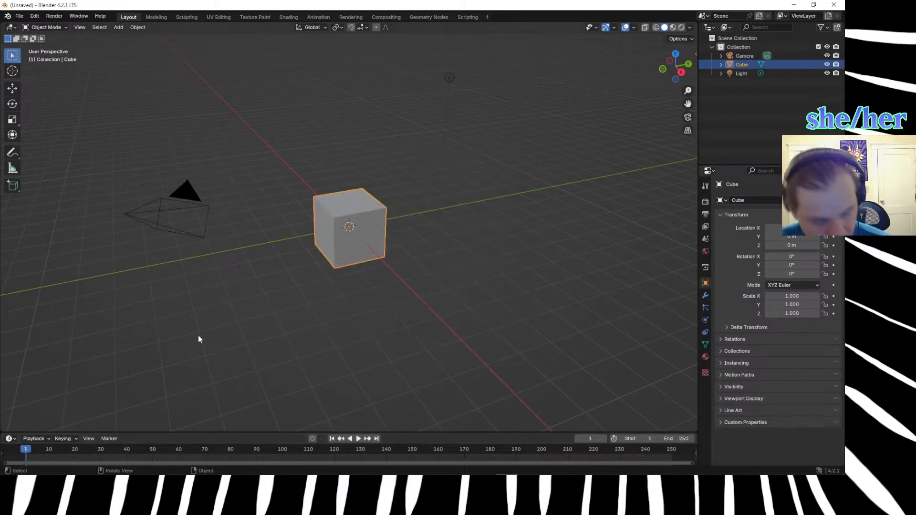
From the top view, duplicate the default cube and offset the copy 4 m along the X axis.
{"action": "key", "text": "KP_7"}
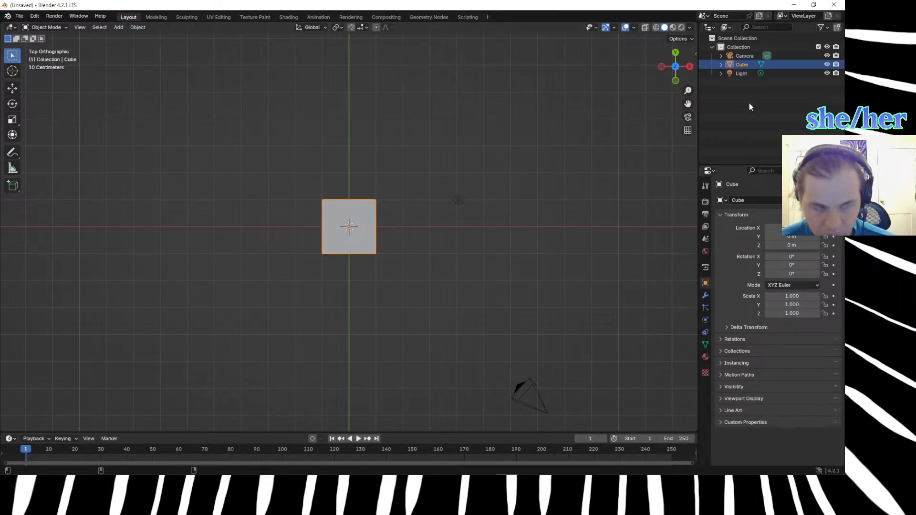
{"action": "left_click", "coordinate": [350, 214]}
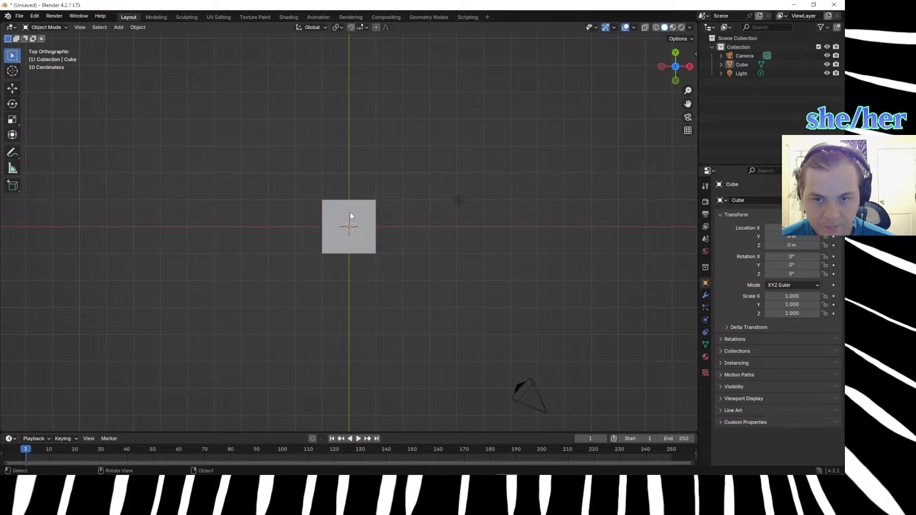
{"action": "key", "text": "shift+d"}
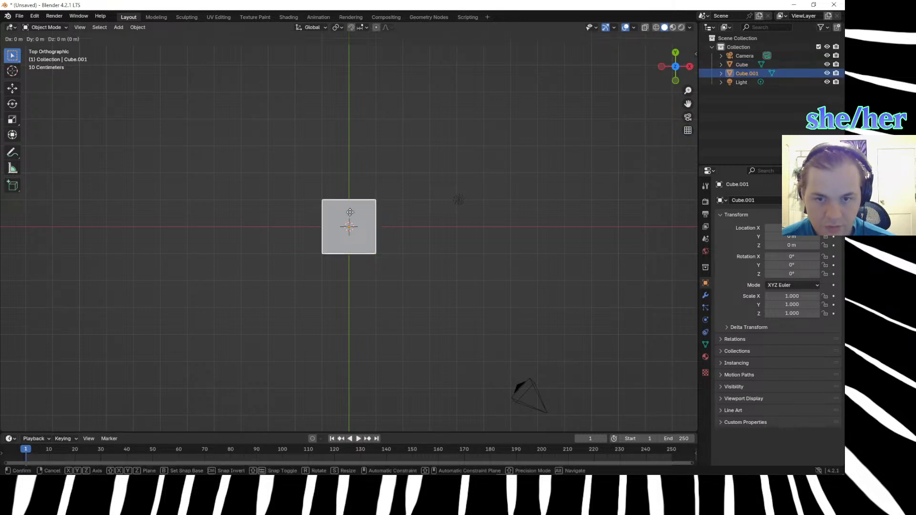
{"action": "type", "text": "x"}
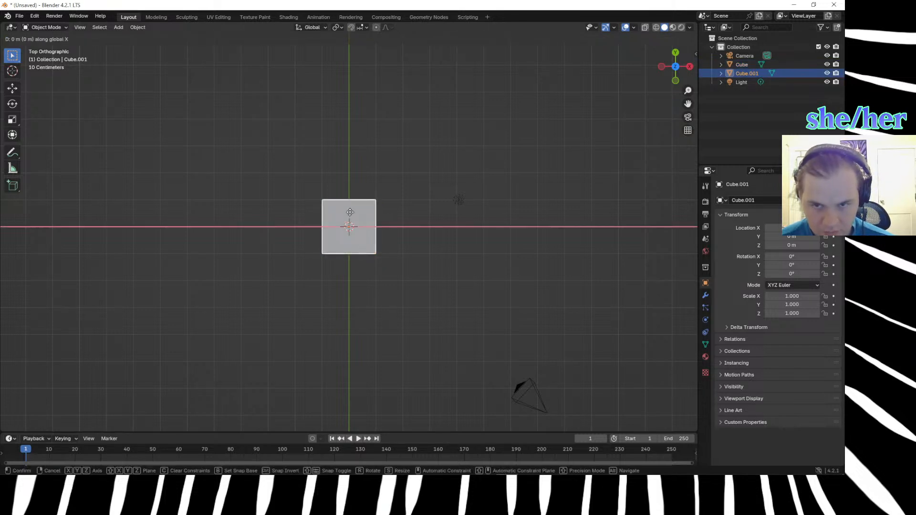
{"action": "type", "text": "2"}
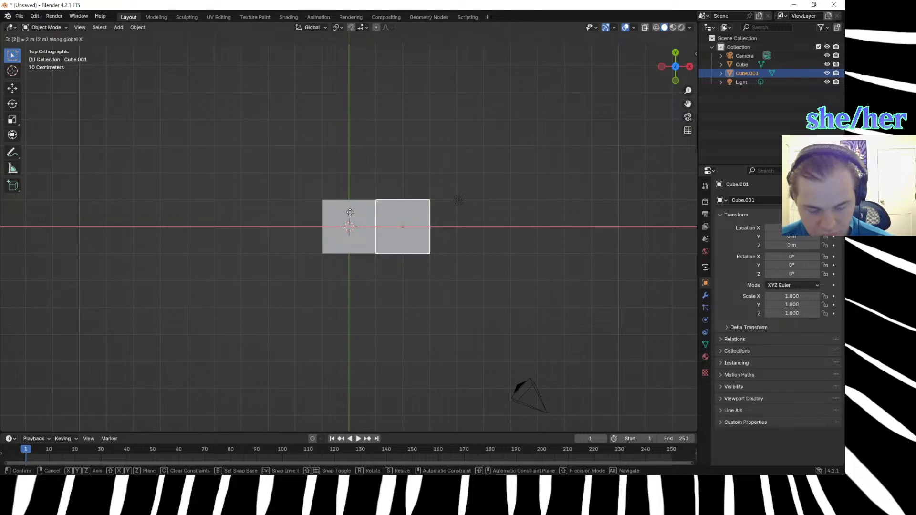
{"action": "key", "text": "BackSpace"}
{"action": "type", "text": "4"}
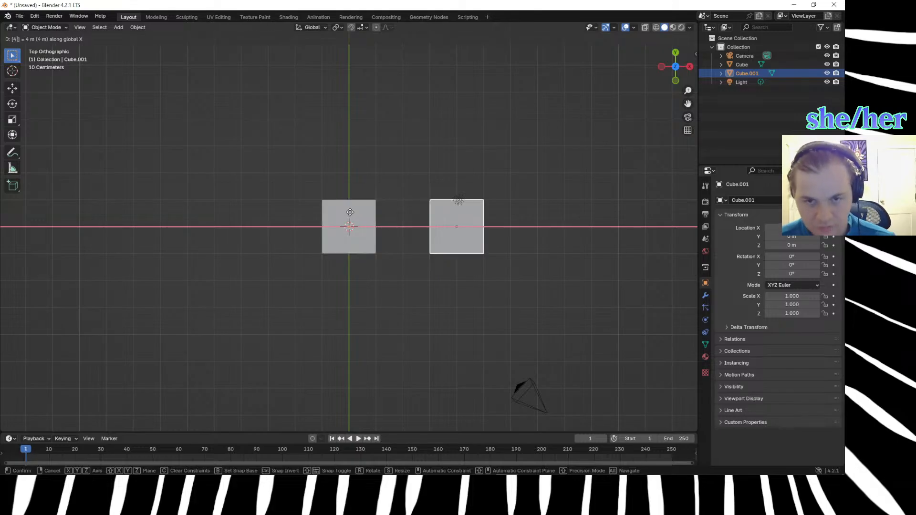
{"action": "key", "text": "Return"}
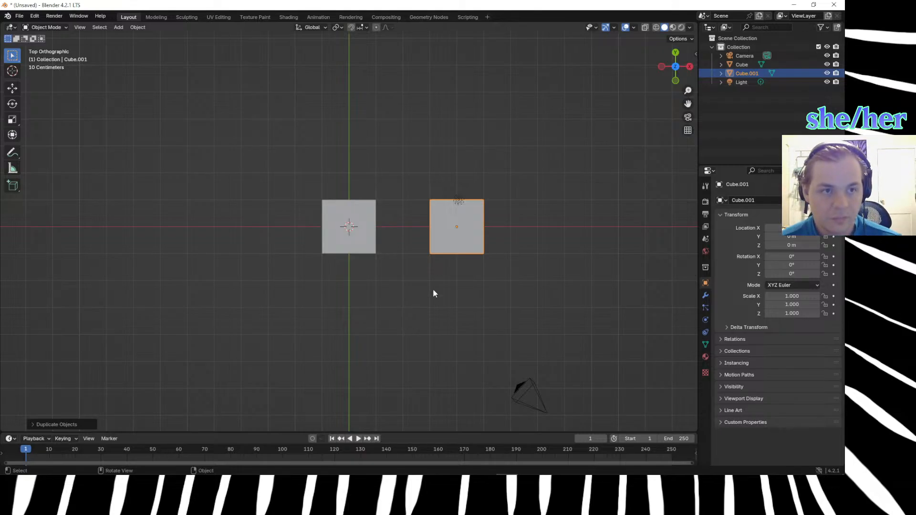
On the copied cube, lower the upper edge on the +X side by 0.25 m along Z, and return to Object Mode.
{"action": "key", "text": "Tab"}
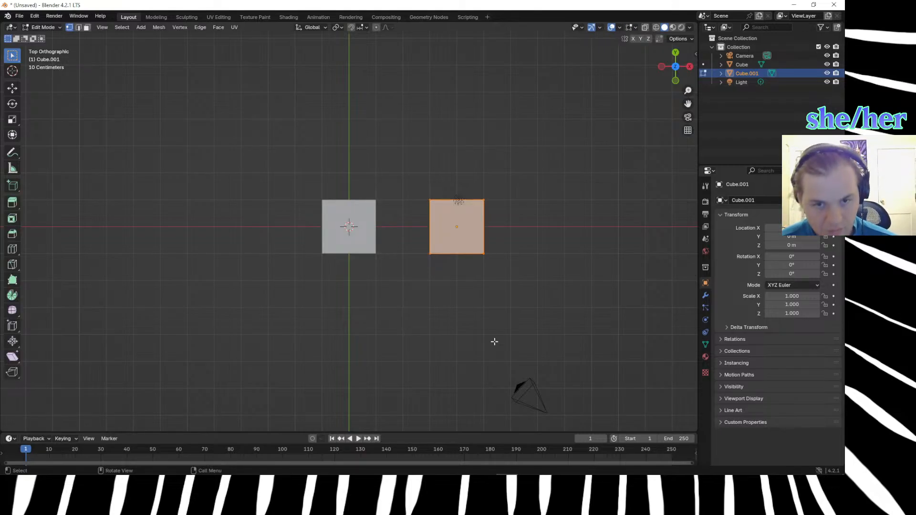
{"action": "middle_click_drag", "start_coordinate": [492, 333], "coordinate": [455, 242]}
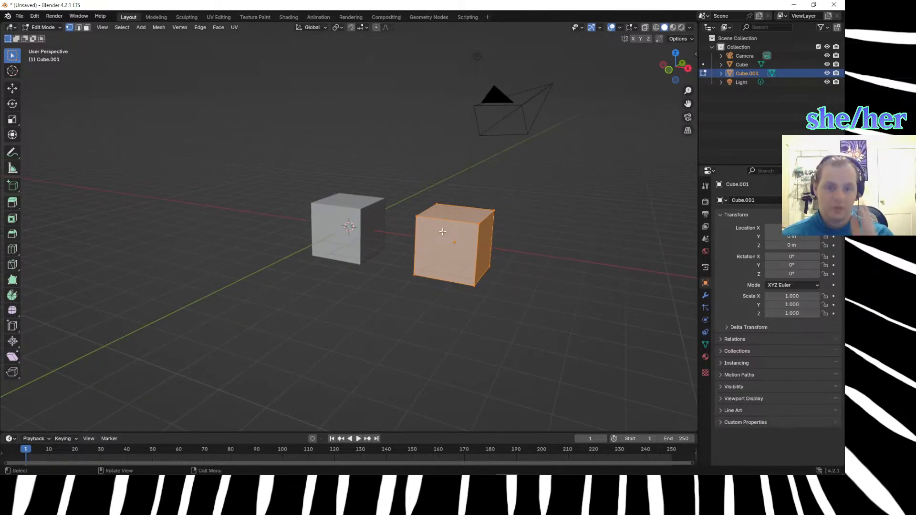
{"action": "left_click", "coordinate": [517, 260]}
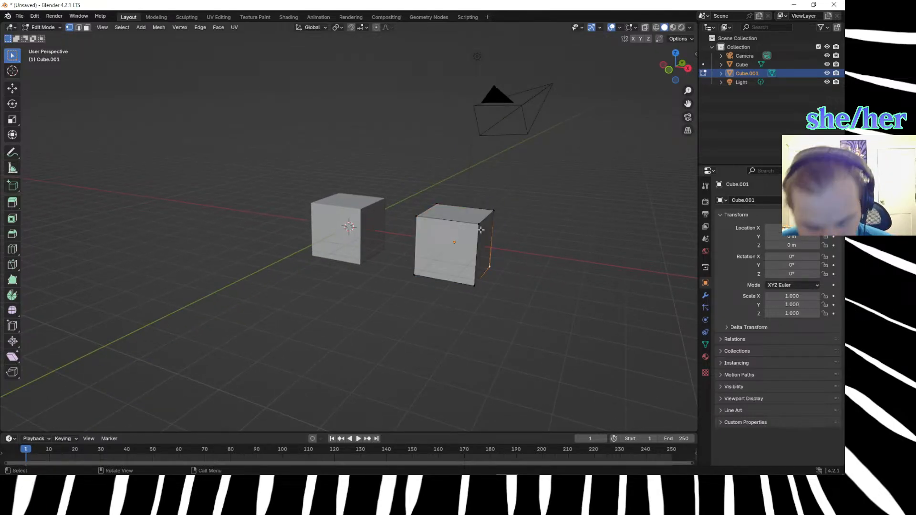
{"action": "key", "text": "2"}
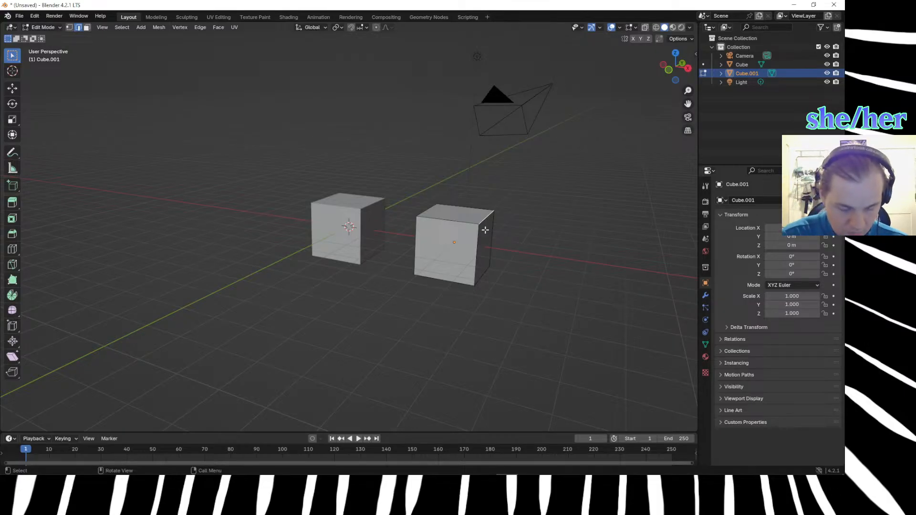
{"action": "key", "text": "t"}
{"action": "key", "text": "g"}
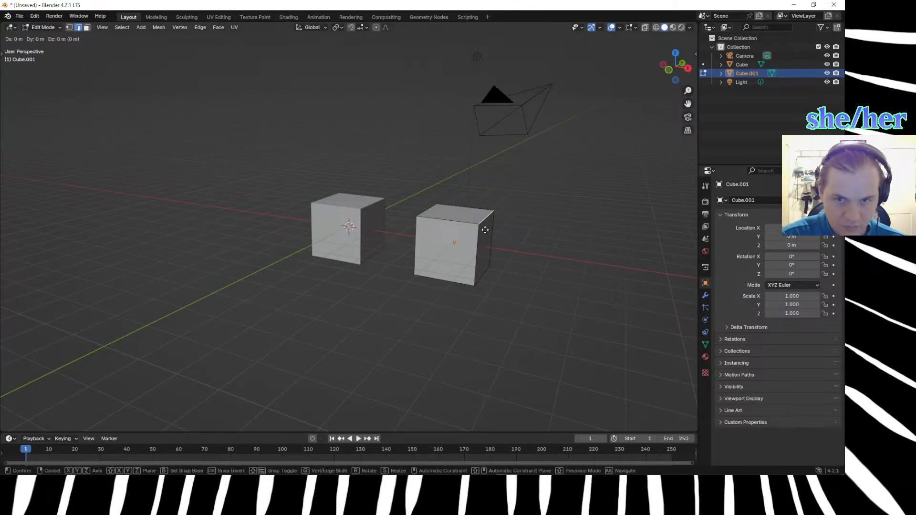
{"action": "type", "text": "z"}
{"action": "type", "text": ".25"}
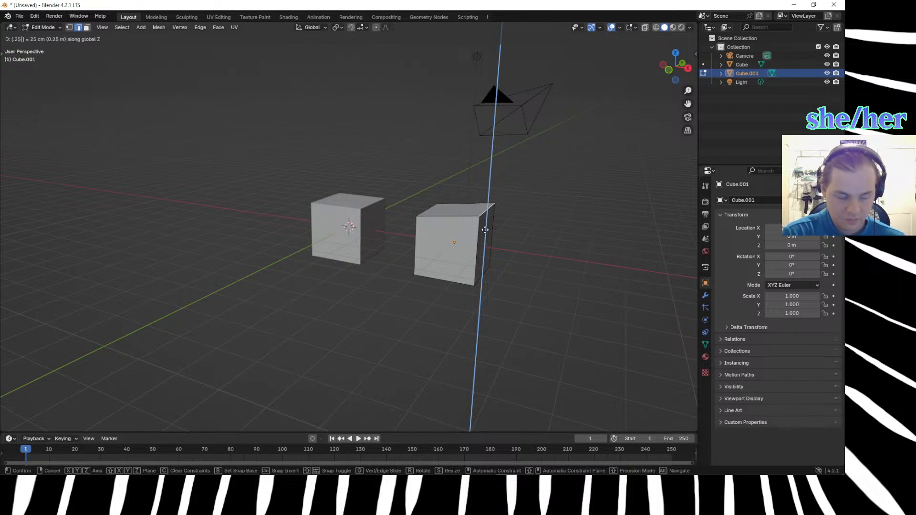
{"action": "key", "text": "Return"}
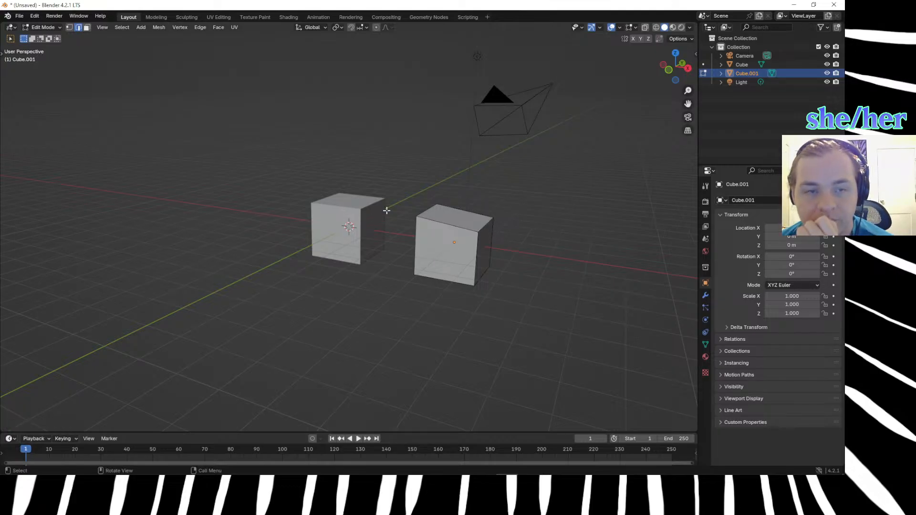
{"action": "left_click", "coordinate": [702, 75]}
{"action": "left_click", "coordinate": [736, 63]}
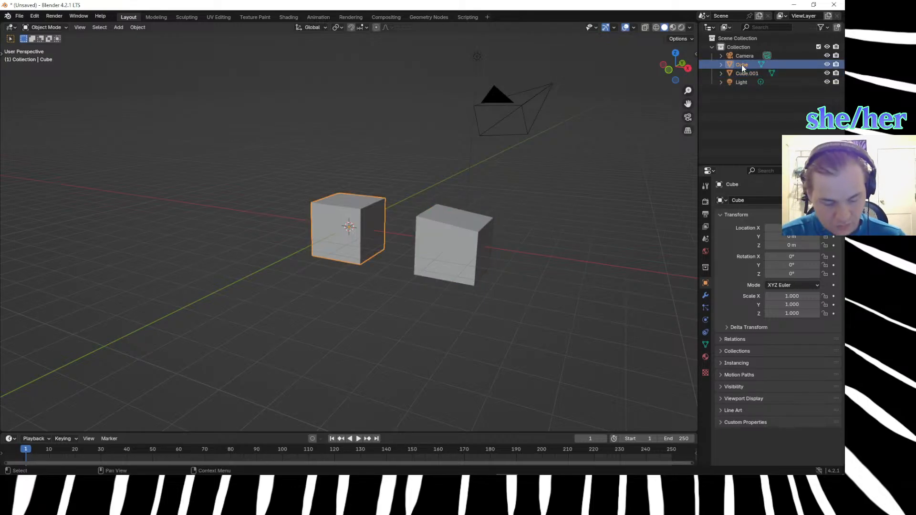
{"action": "key", "text": "x"}
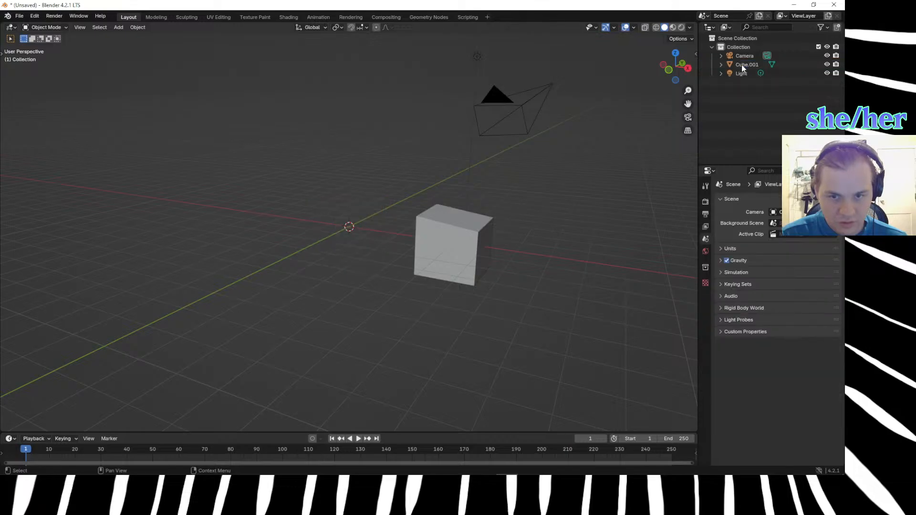
{"action": "key", "text": "ctrl+z"}
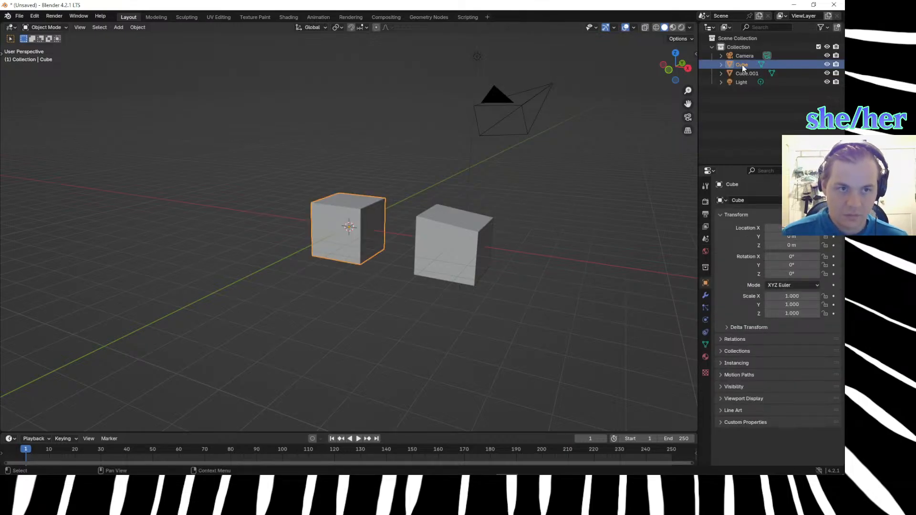
Duplicate the original cube and offset the copy 8 m along the X axis.
{"action": "left_click", "coordinate": [543, 342]}
{"action": "middle_click_drag", "start_coordinate": [482, 320], "coordinate": [353, 204]}
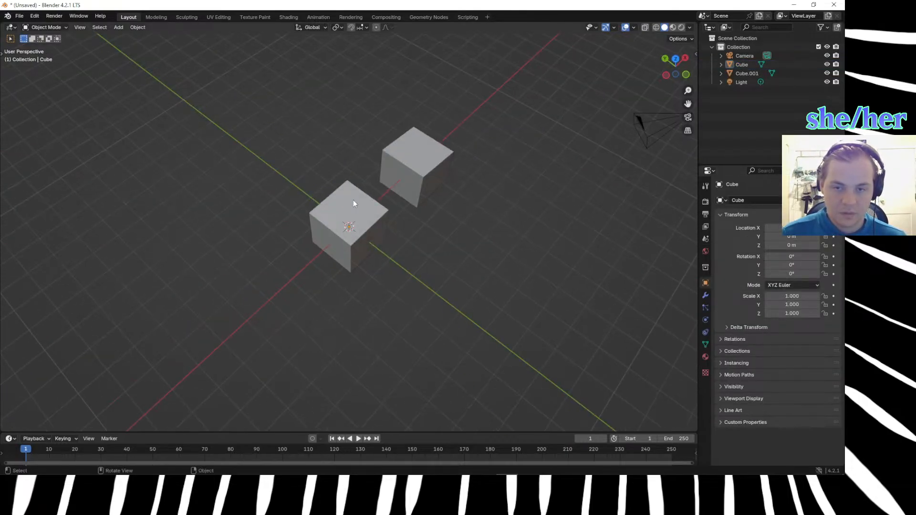
{"action": "left_click", "coordinate": [354, 227]}
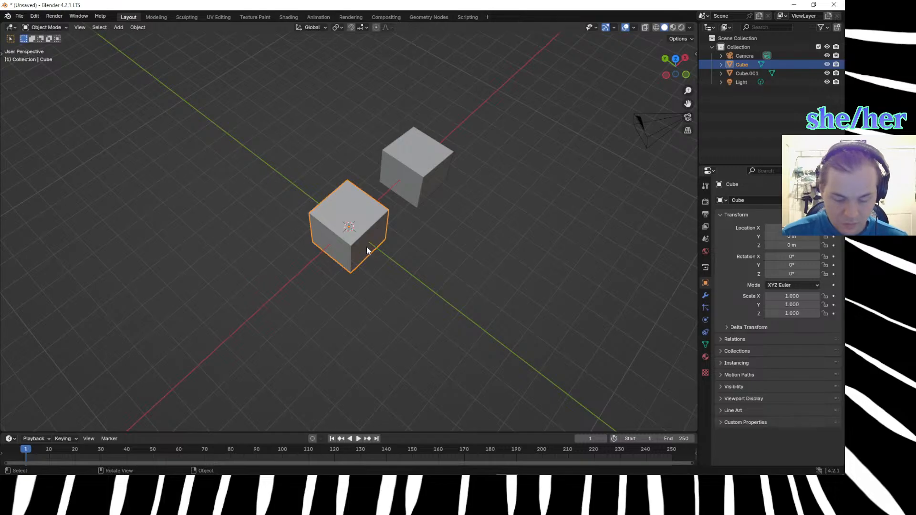
{"action": "key", "text": "shift+d"}
{"action": "key", "text": "x"}
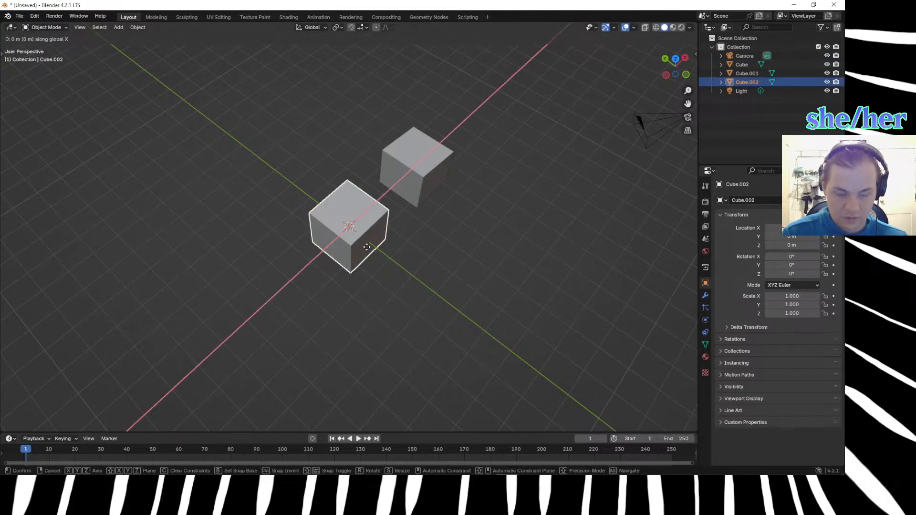
{"action": "type", "text": "8"}
{"action": "left_click", "coordinate": [491, 267]}
Lower the new copy's upper edge on the side facing the other cubes by 0.25 m along Z.
{"action": "middle_click_drag", "start_coordinate": [491, 267], "coordinate": [425, 242]}
{"action": "key", "text": "Tab"}
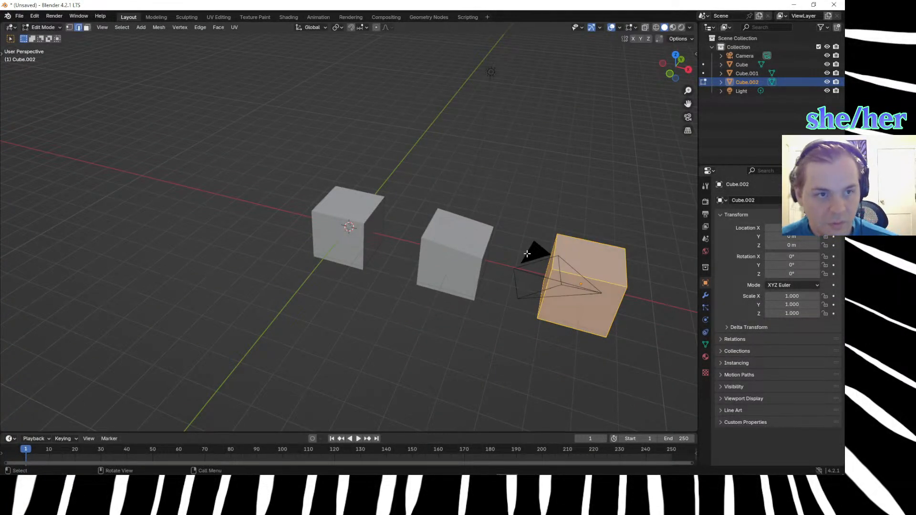
{"action": "left_click", "coordinate": [553, 242]}
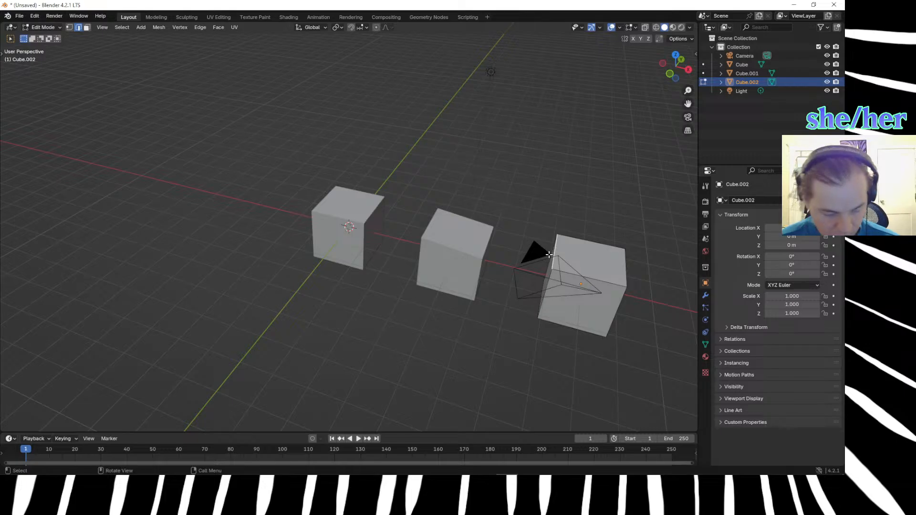
{"action": "key", "text": "g"}
{"action": "key", "text": "z"}
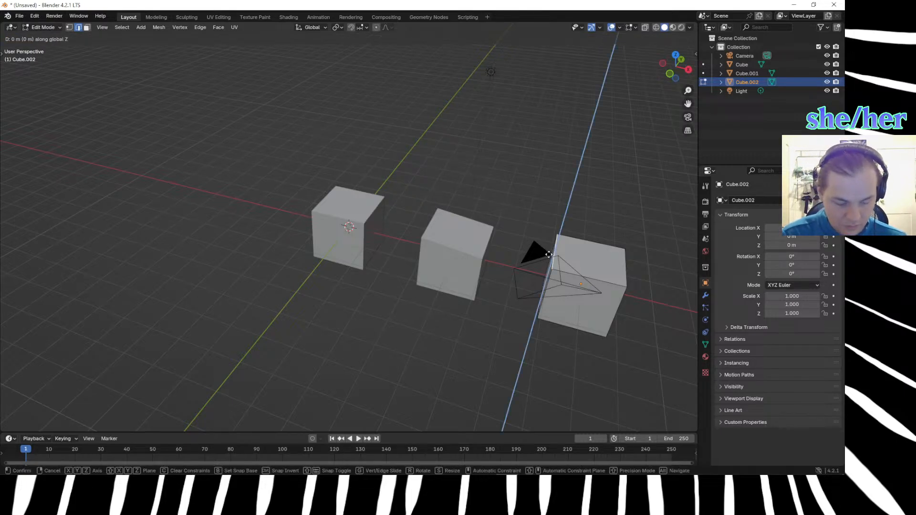
{"action": "key", "text": "minus"}
{"action": "type", "text": ".25"}
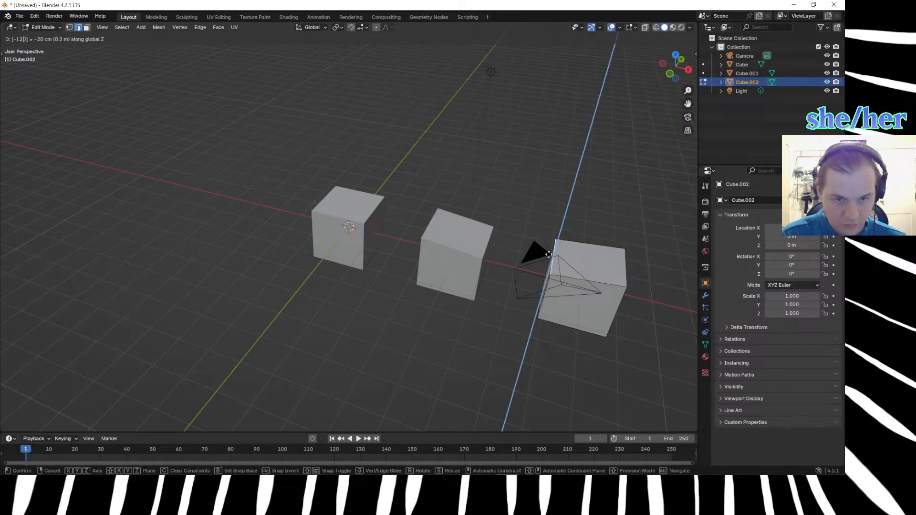
{"action": "key", "text": "Return"}
Lower the same cube's upper edge on the +X side by 0.5 m along Z.
{"action": "left_click", "coordinate": [624, 257]}
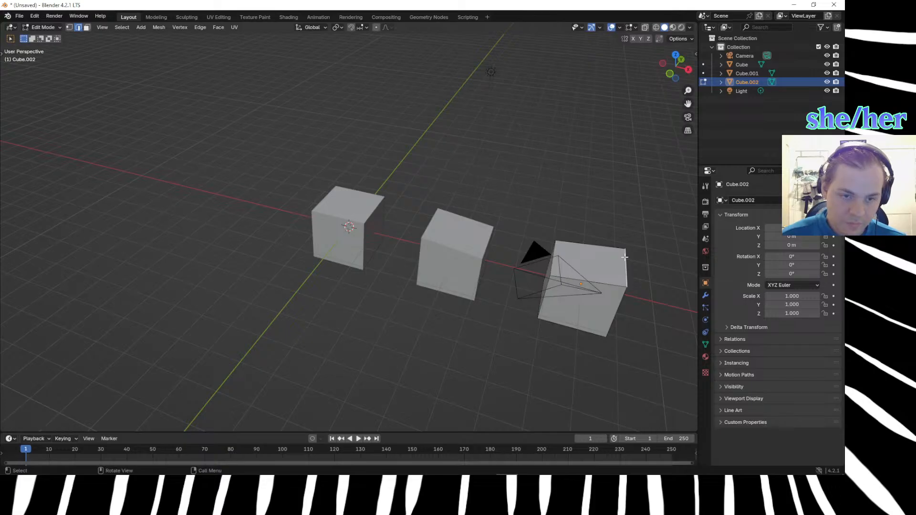
{"action": "key", "text": "g"}
{"action": "type", "text": "z-.5"}
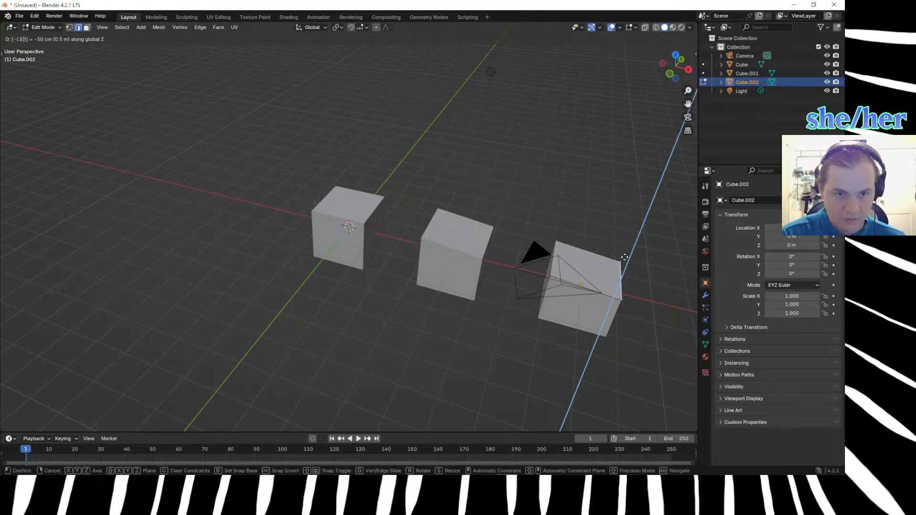
{"action": "key", "text": "Return"}
Examine how the three cubes' top slopes line up from the side, in wireframe and in solid shading.
{"action": "middle_click_drag", "start_coordinate": [487, 192], "coordinate": [528, 149]}
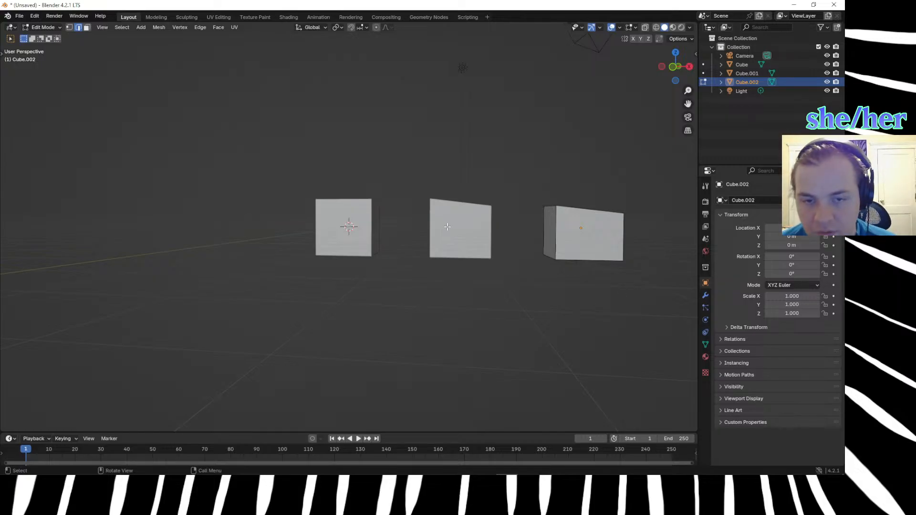
{"action": "left_click", "coordinate": [734, 66]}
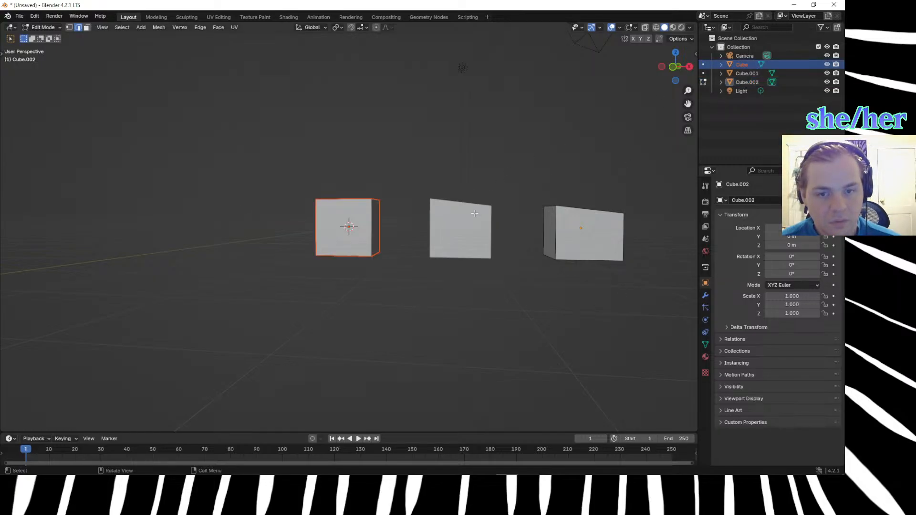
{"action": "left_click", "coordinate": [742, 74]}
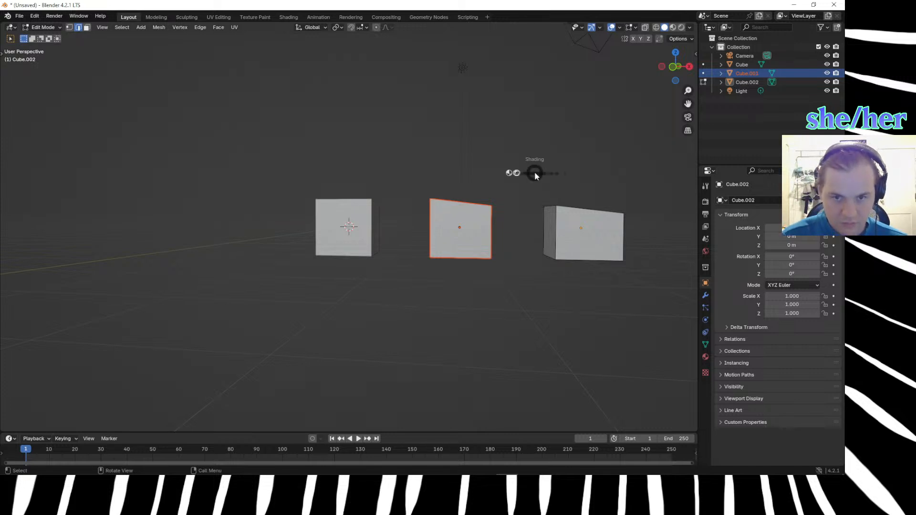
{"action": "key", "text": "z"}
{"action": "left_click", "coordinate": [464, 226]}
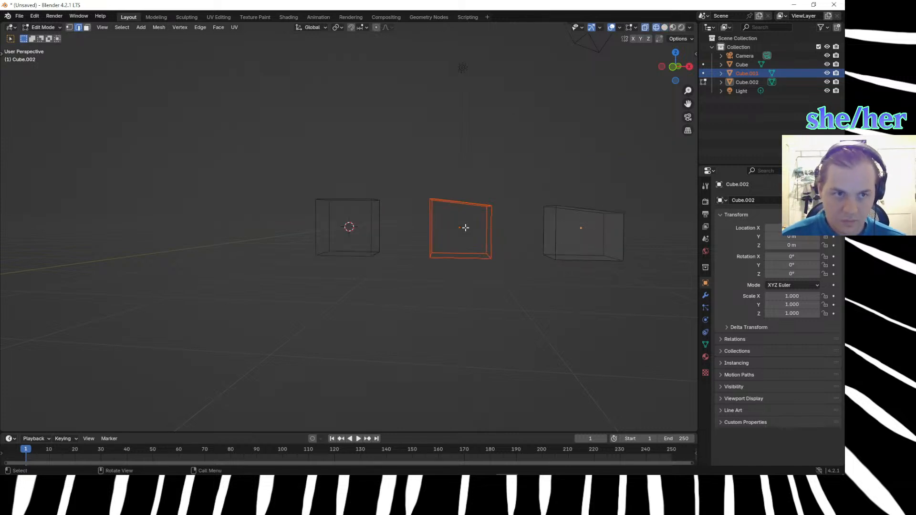
{"action": "key", "text": "z"}
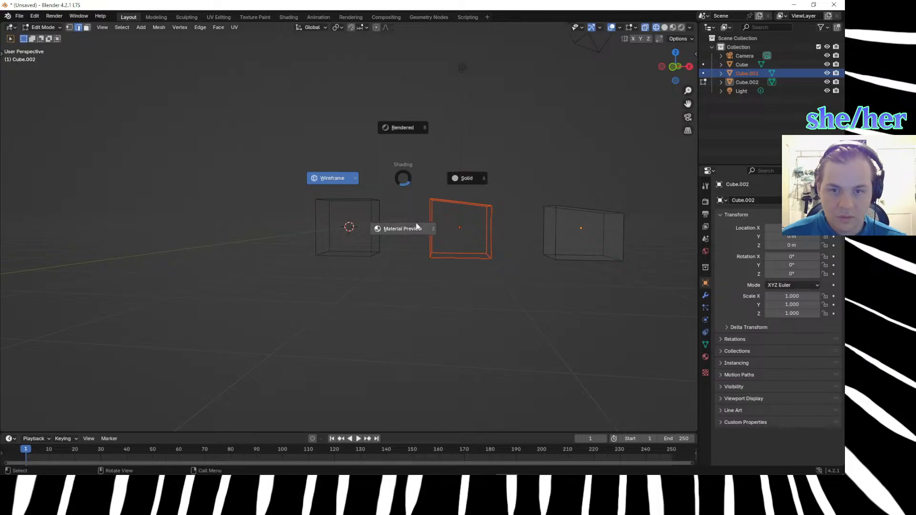
{"action": "left_click", "coordinate": [475, 169]}
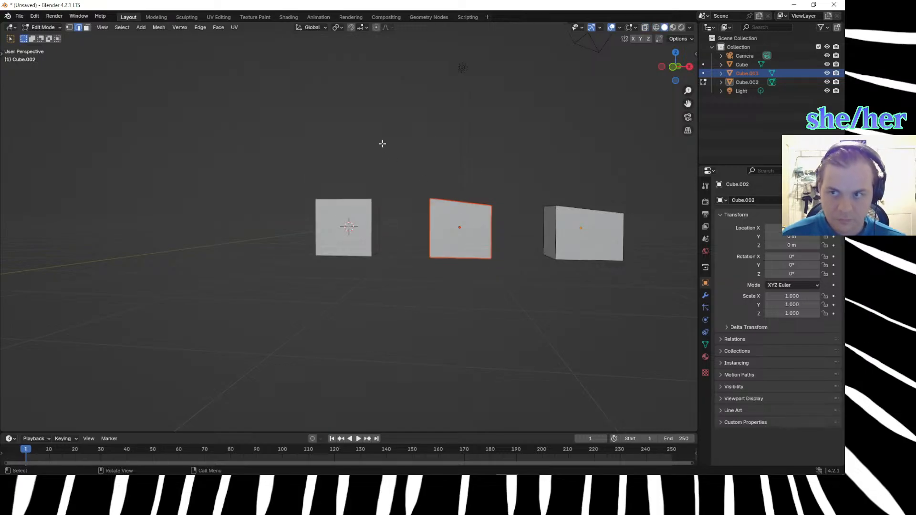
{"action": "middle_click_drag", "start_coordinate": [425, 276], "coordinate": [446, 302]}
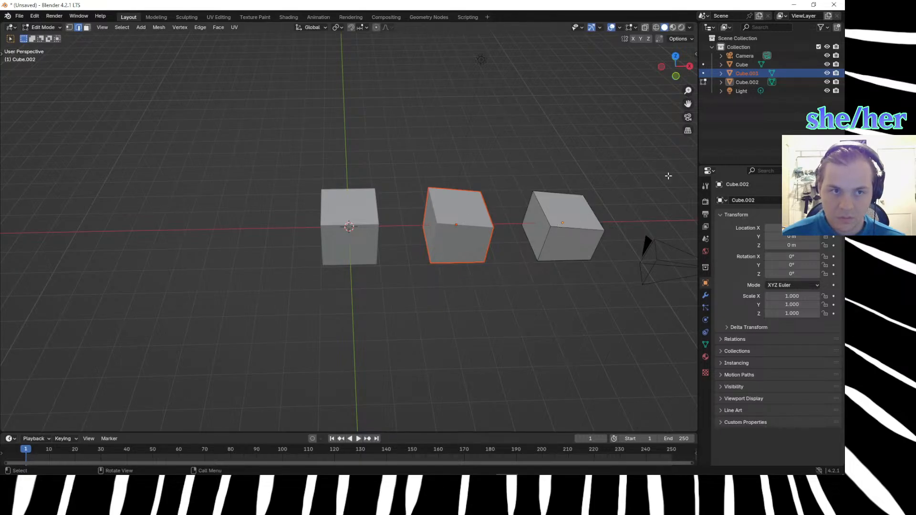
Leave mesh editing and move the middle cube -2 m along the X axis, against the original cube.
{"action": "left_click", "coordinate": [703, 82]}
{"action": "left_click", "coordinate": [745, 75]}
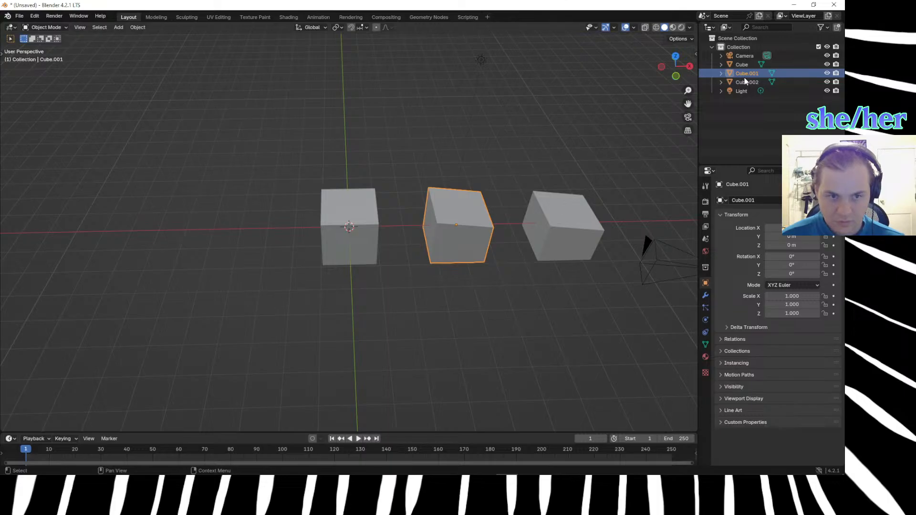
{"action": "left_click", "coordinate": [504, 214]}
{"action": "left_click", "coordinate": [456, 221]}
{"action": "key", "text": "g"}
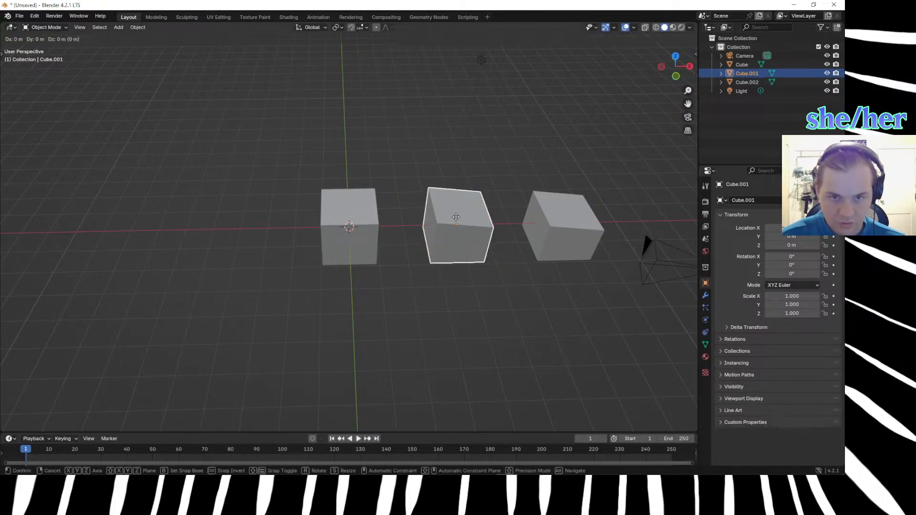
{"action": "type", "text": "z"}
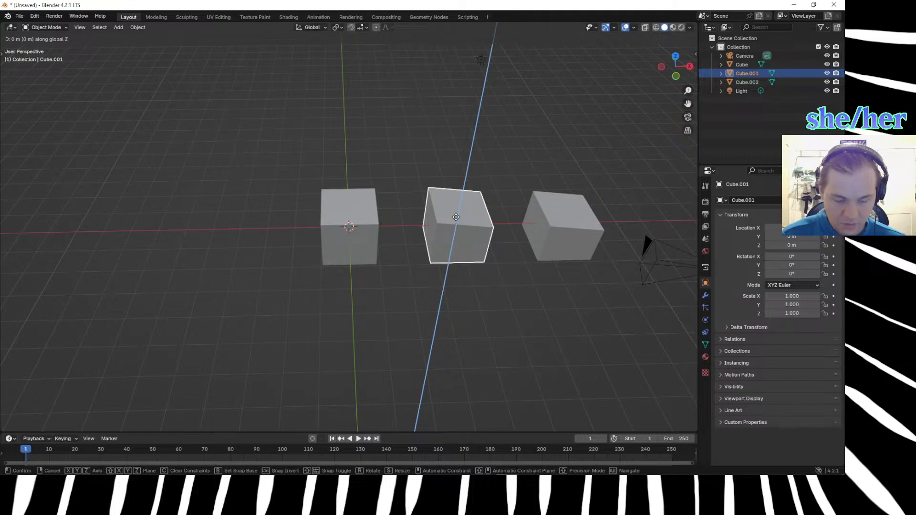
{"action": "type", "text": "-2"}
{"action": "key", "text": "BackSpace"}
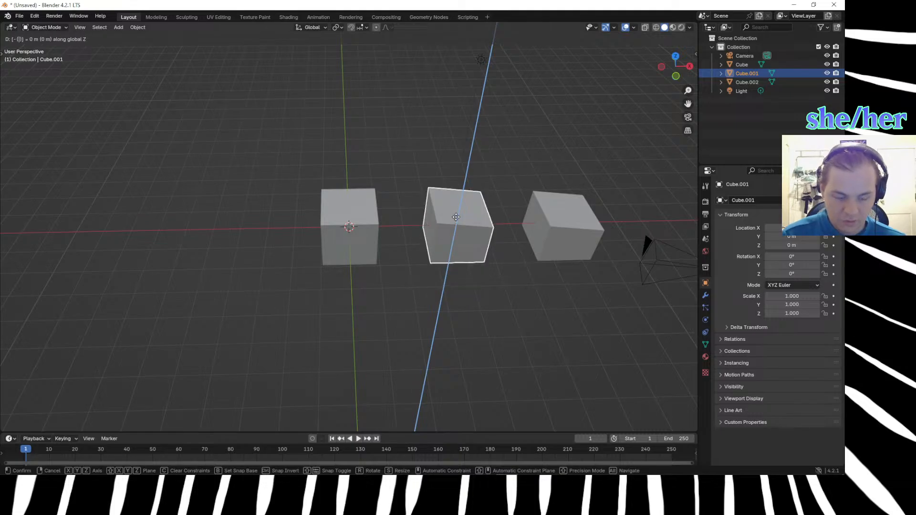
{"action": "key", "text": "BackSpace"}
{"action": "type", "text": "x"}
{"action": "type", "text": "2"}
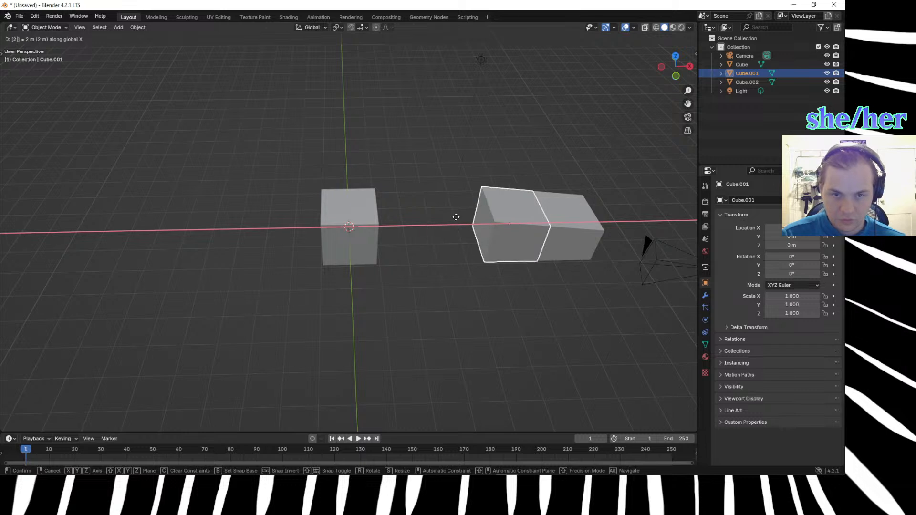
{"action": "key", "text": "BackSpace"}
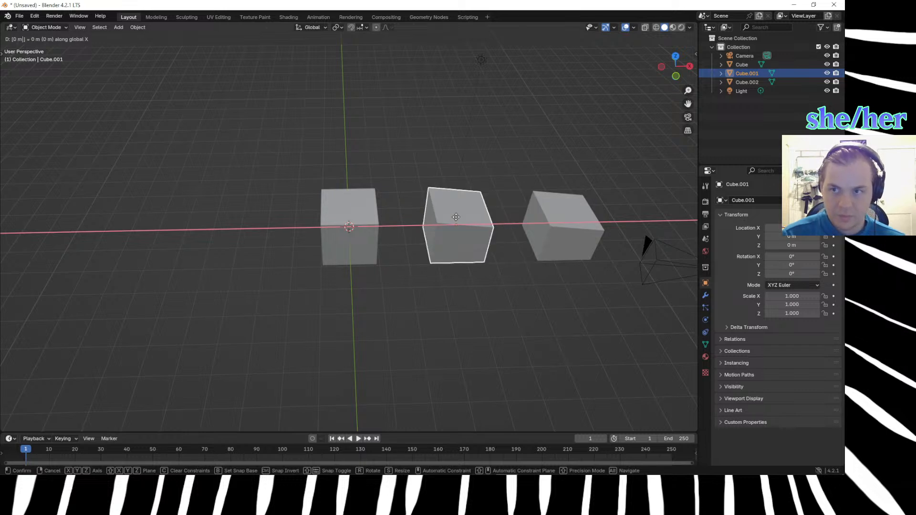
{"action": "type", "text": "2"}
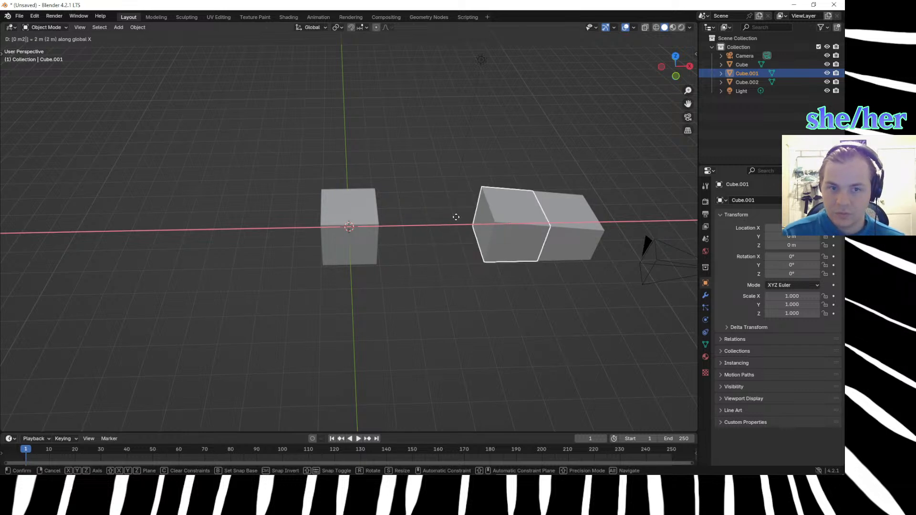
{"action": "type", "text": "-"}
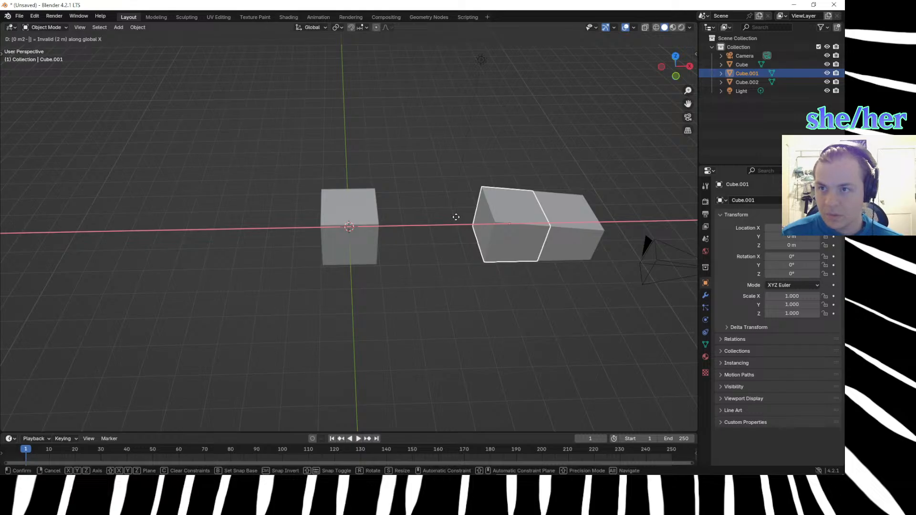
{"action": "key", "text": "BackSpace"}
{"action": "key", "text": "BackSpace"}
{"action": "key", "text": "BackSpace"}
{"action": "key", "text": "BackSpace"}
{"action": "key", "text": "BackSpace"}
{"action": "type", "text": "-2"}
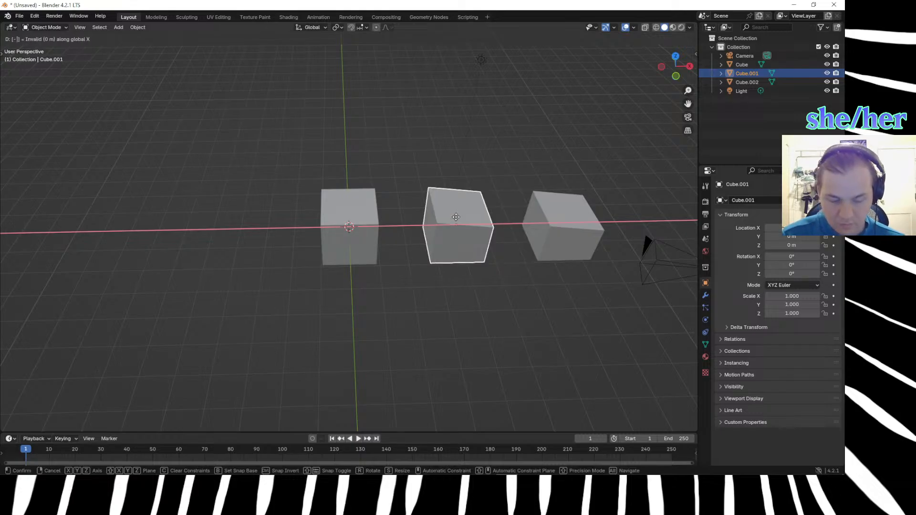
{"action": "key", "text": "Return"}
Move the outermost sloped cube -4 m along the X axis and inspect the joined row's top slope from the side.
{"action": "left_click", "coordinate": [574, 215]}
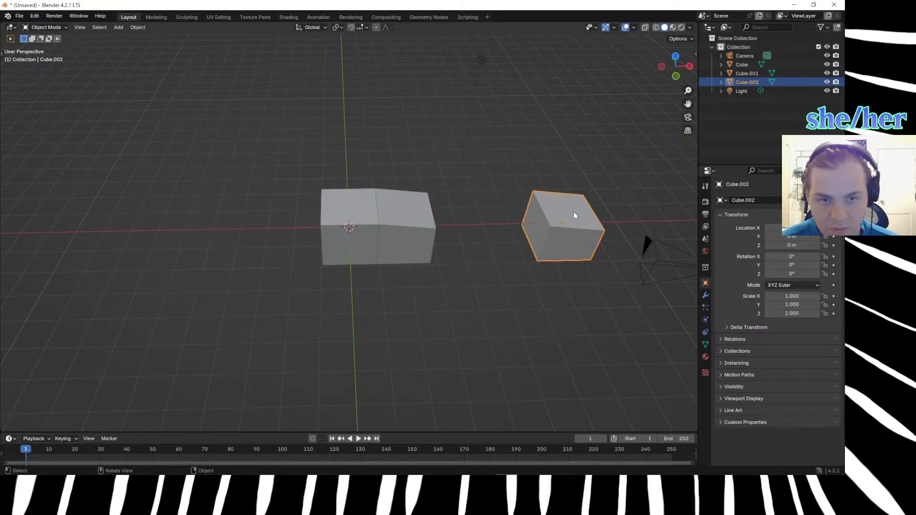
{"action": "key", "text": "g"}
{"action": "type", "text": "x"}
{"action": "type", "text": "-4"}
{"action": "key", "text": "Return"}
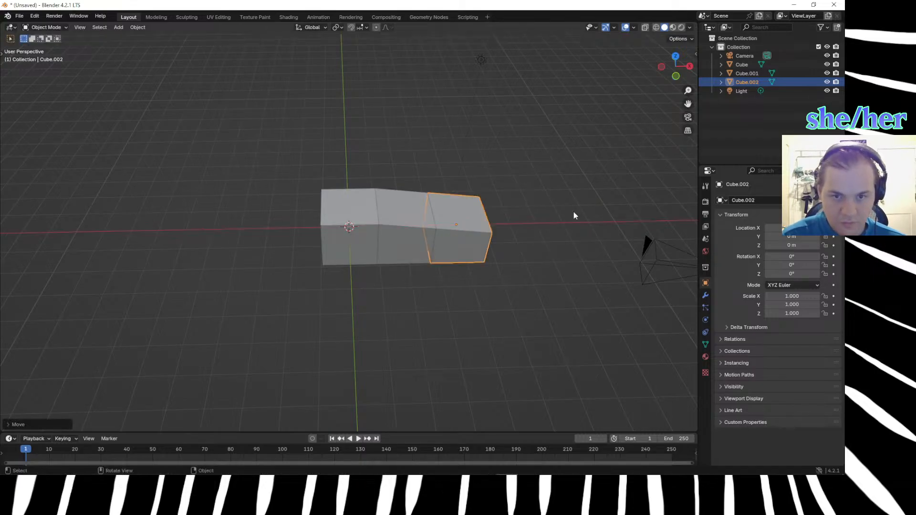
{"action": "left_click", "coordinate": [571, 273]}
{"action": "middle_click_drag", "start_coordinate": [572, 272], "coordinate": [540, 233]}
{"action": "scroll", "coordinate": [540, 233], "scroll_direction": "up", "scroll_amount": 2}
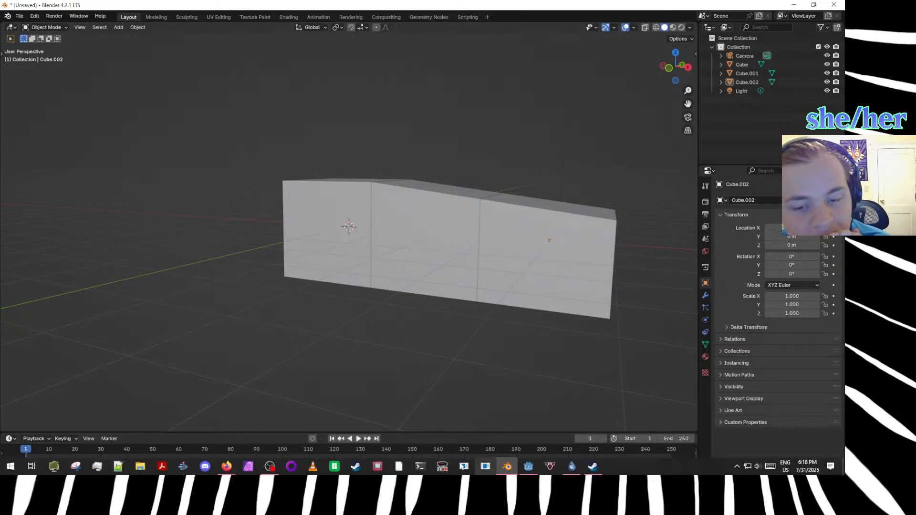
Switch to Affinity Photo, dismiss the new document dialog, and open the recent file marble madness maps.afphoto in the maximized window.
{"action": "mouse_move", "coordinate": [225, 468]}
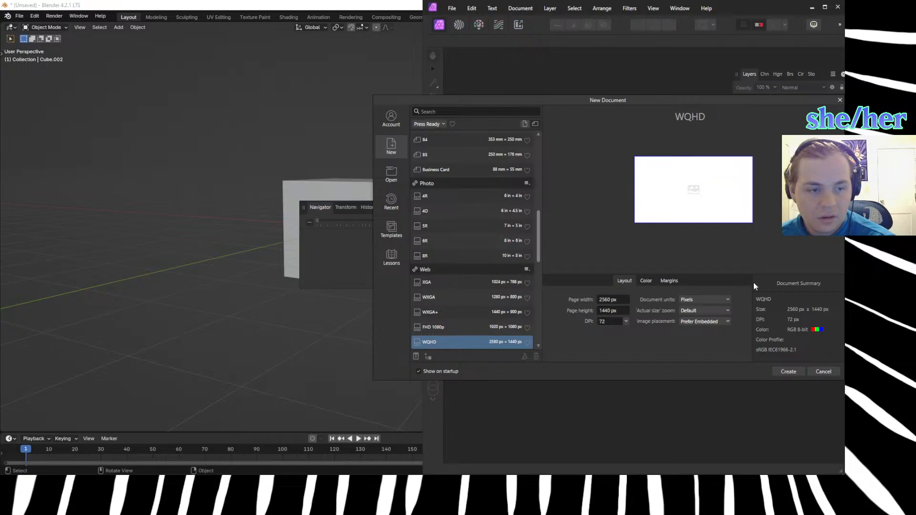
{"action": "left_click", "coordinate": [825, 373]}
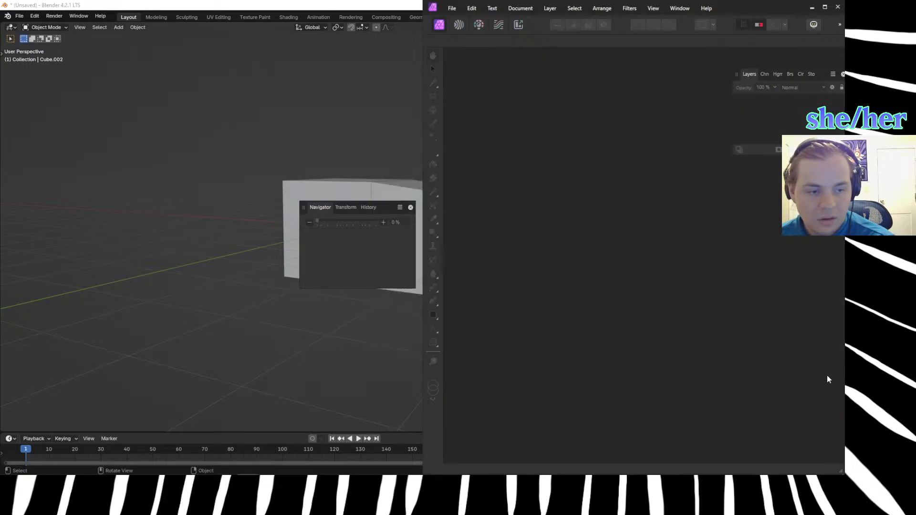
{"action": "left_click", "coordinate": [824, 6]}
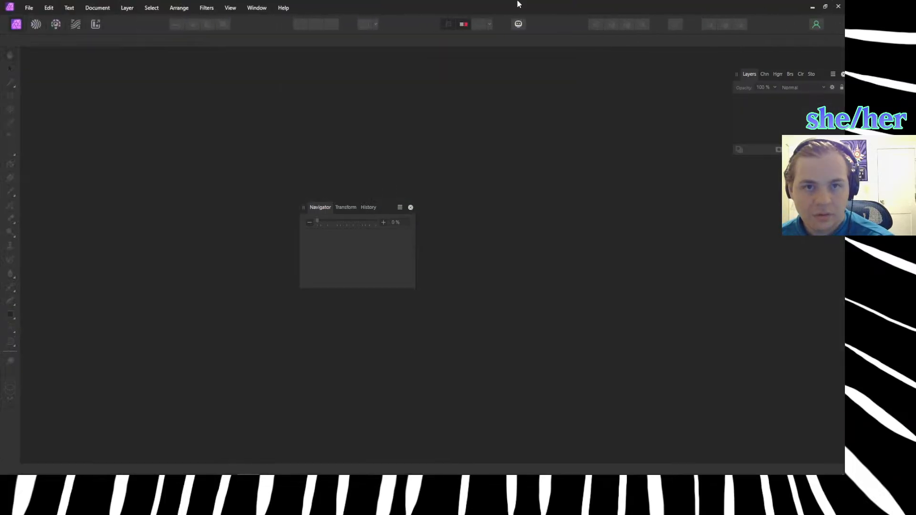
{"action": "left_click", "coordinate": [29, 9]}
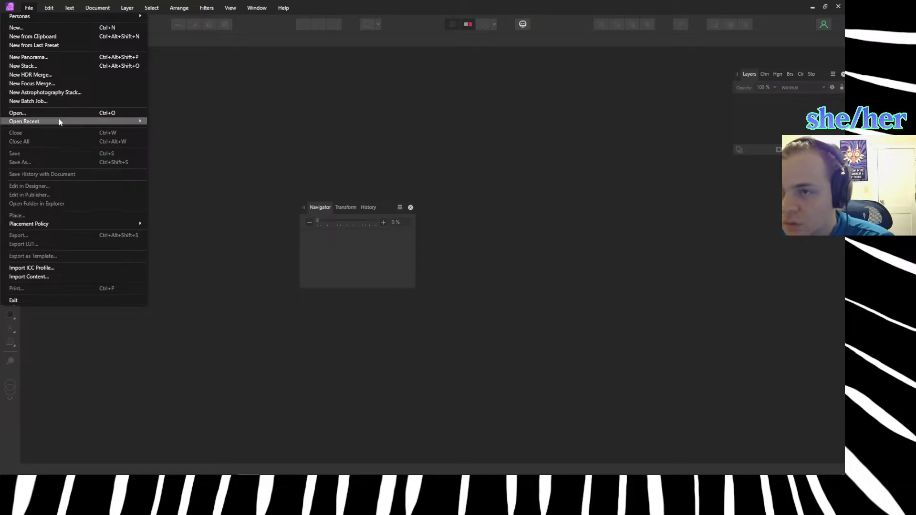
{"action": "mouse_move", "coordinate": [94, 121]}
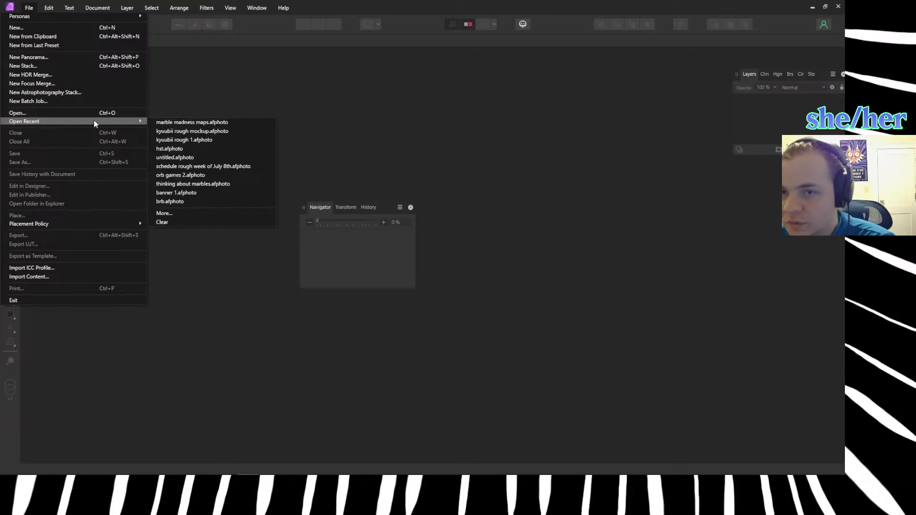
{"action": "left_click", "coordinate": [180, 125]}
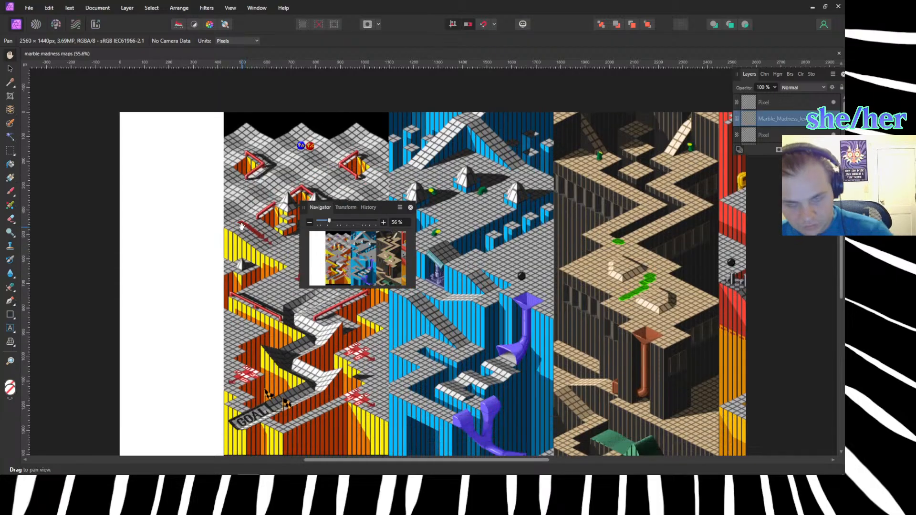
Examine the wavy grid terrain at the start of the yellow-and-orange Marble Madness map at 200% zoom.
{"action": "key", "text": "ctrl+2"}
{"action": "left_click_drag", "start_coordinate": [167, 193], "coordinate": [113, 159]}
{"action": "left_click_drag", "start_coordinate": [194, 185], "coordinate": [117, 337]}
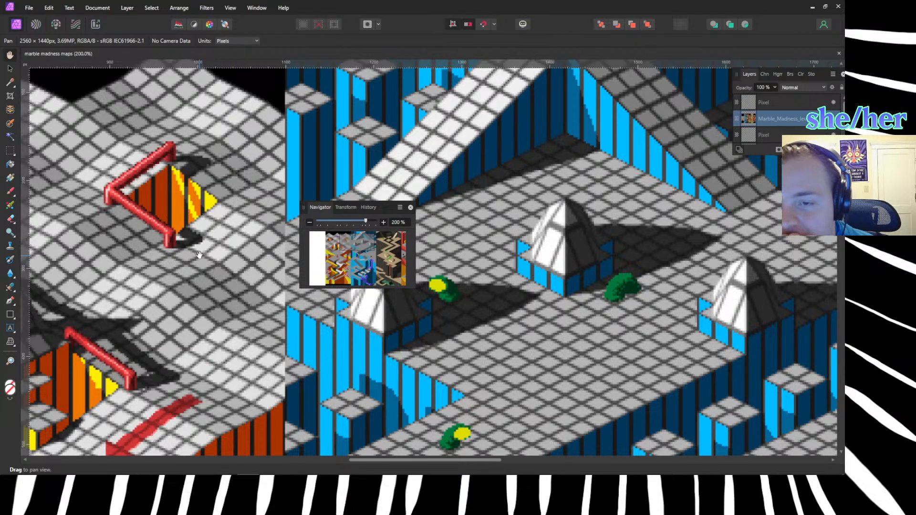
{"action": "left_click_drag", "start_coordinate": [178, 250], "coordinate": [300, 338]}
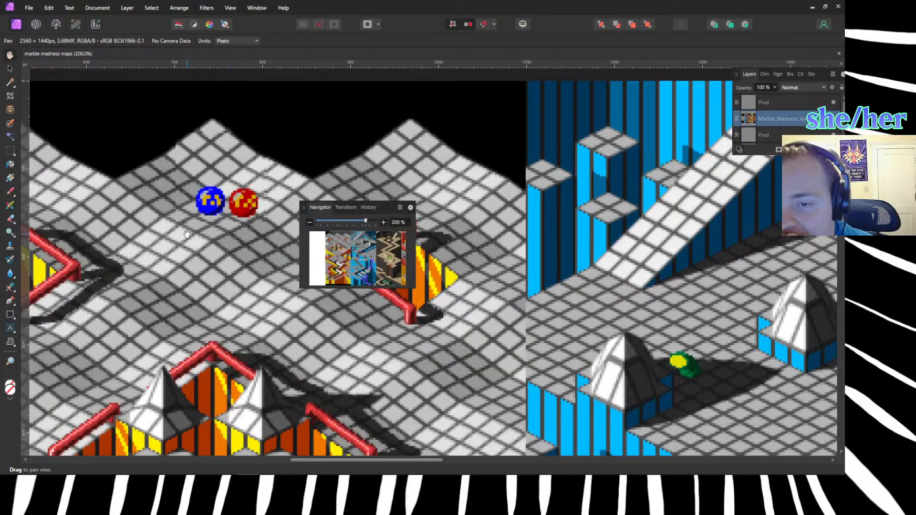
{"action": "left_click_drag", "start_coordinate": [232, 313], "coordinate": [159, 295]}
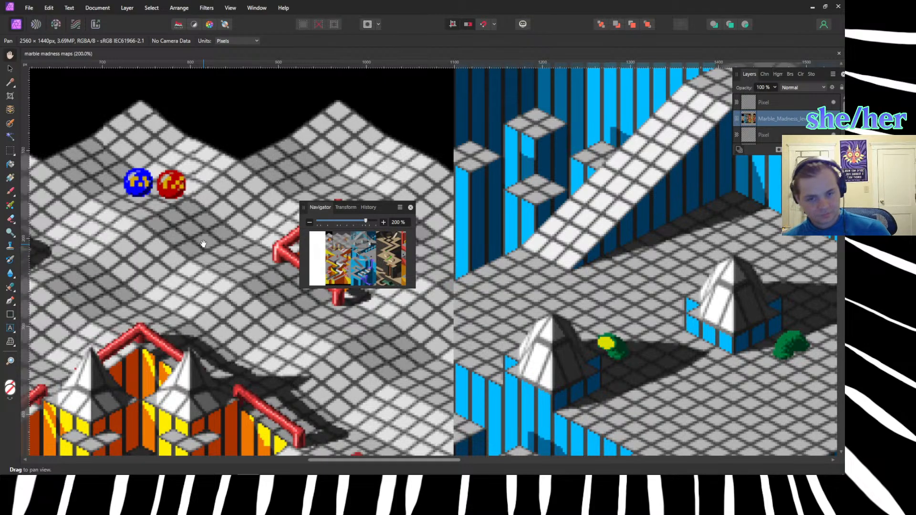
Switch to the Marble Madness page on archive.org in the browser, launch the game, insert a coin and start a one-player game.
{"action": "mouse_move", "coordinate": [225, 465]}
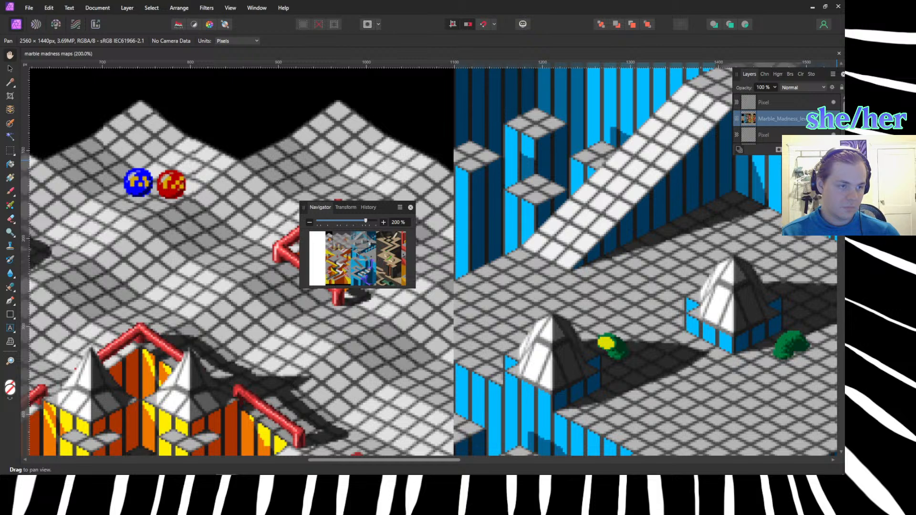
{"action": "key", "text": "super+space"}
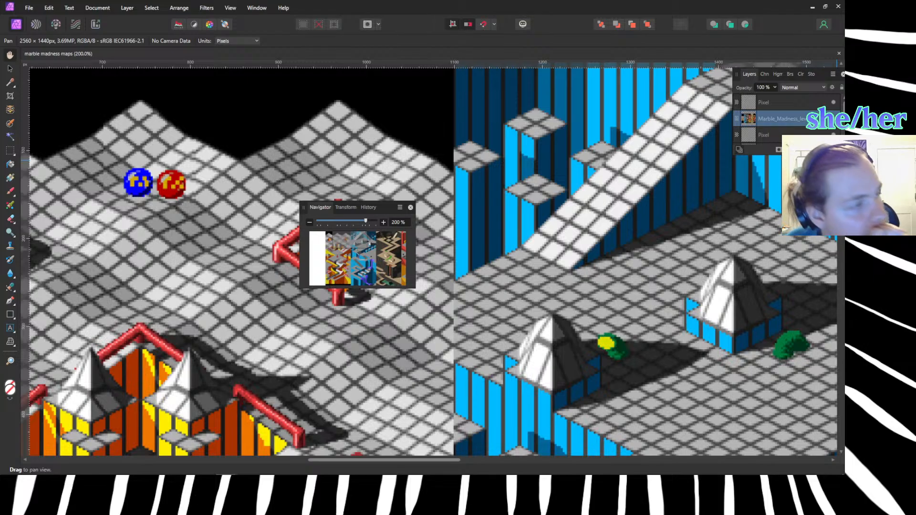
{"action": "key", "text": "alt+Tab"}
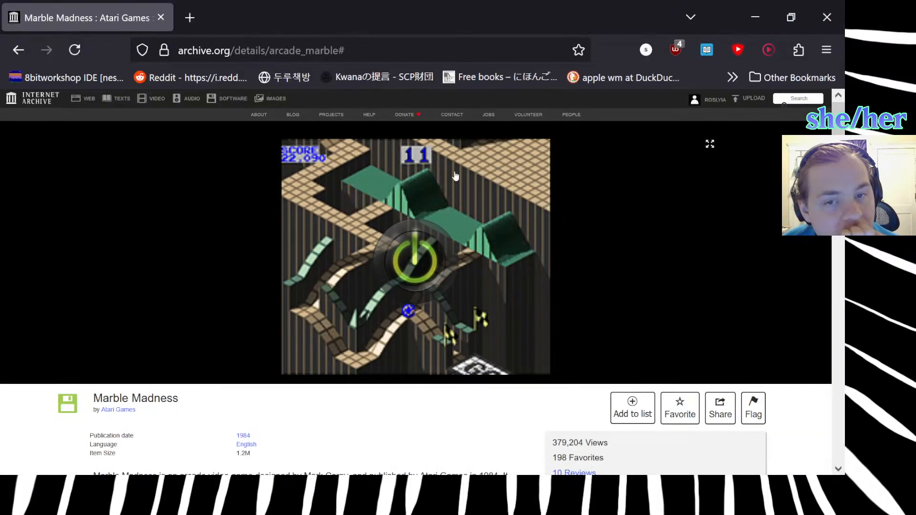
{"action": "left_click", "coordinate": [419, 292]}
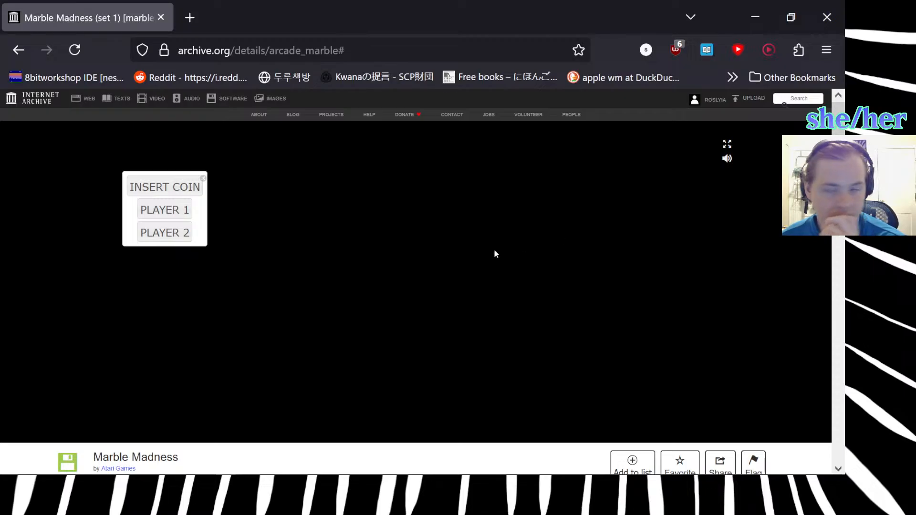
{"action": "left_click", "coordinate": [166, 189]}
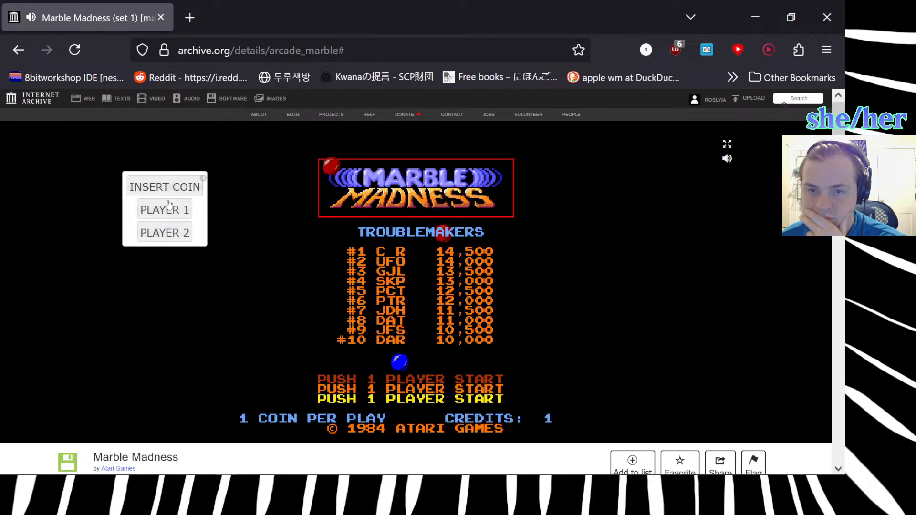
{"action": "left_click", "coordinate": [171, 211]}
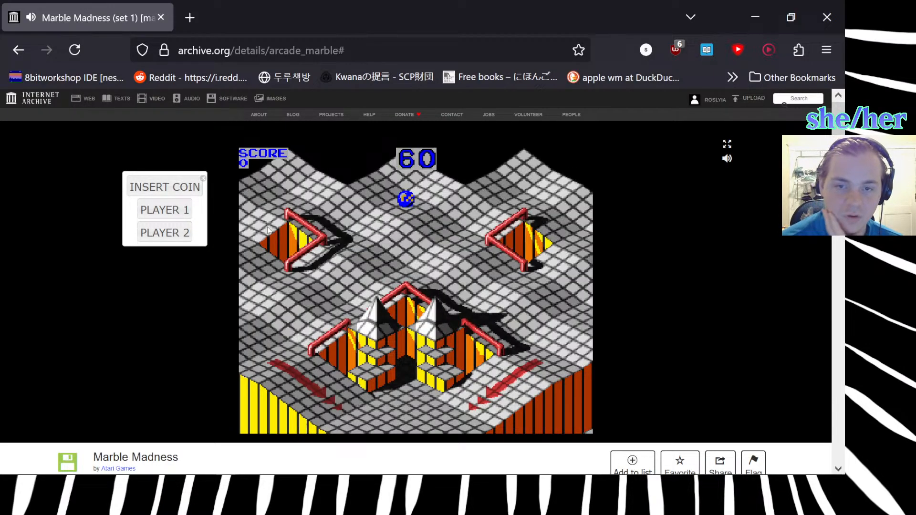
Roll the marble back and forth over the wavy slopes near the starting point to study how it reacts to them.
{"action": "key", "text": "Right"}
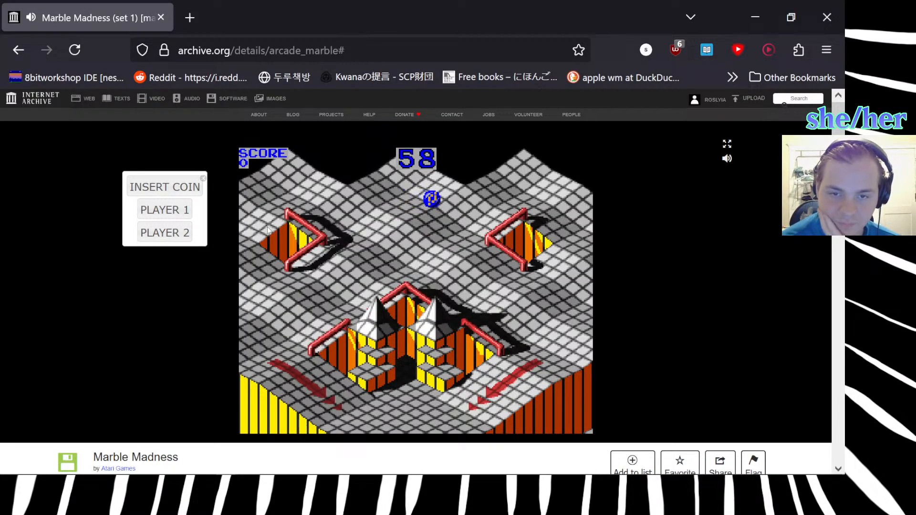
{"action": "key", "text": "Left"}
{"action": "key", "text": "Up"}
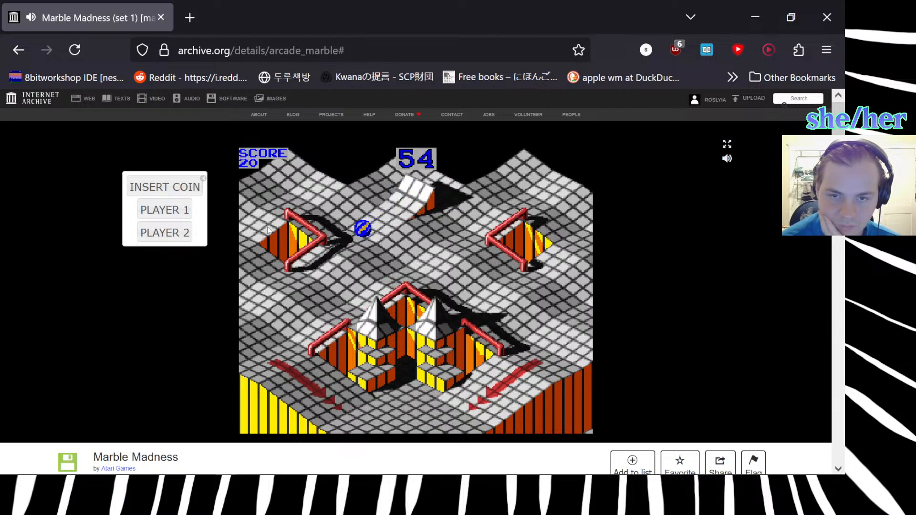
{"action": "key", "text": "Right"}
{"action": "key", "text": "Up"}
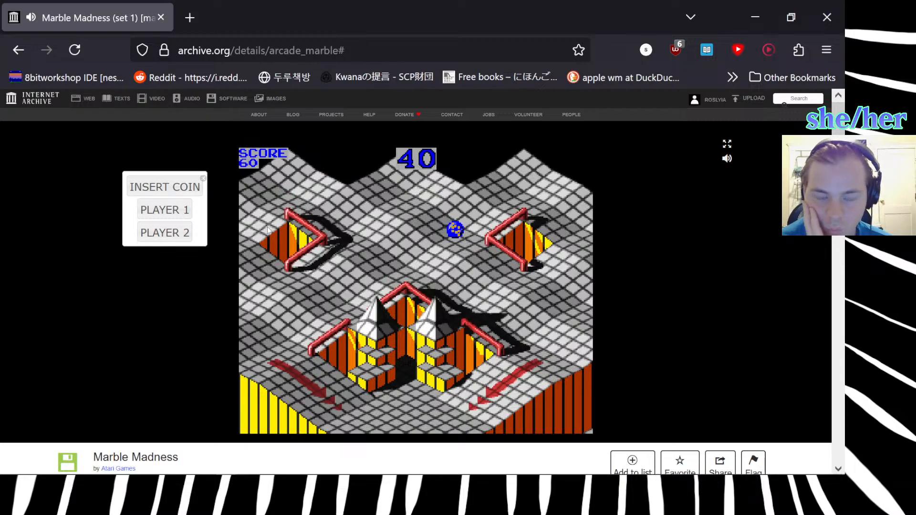
{"action": "key", "text": "Up"}
{"action": "key", "text": "Left"}
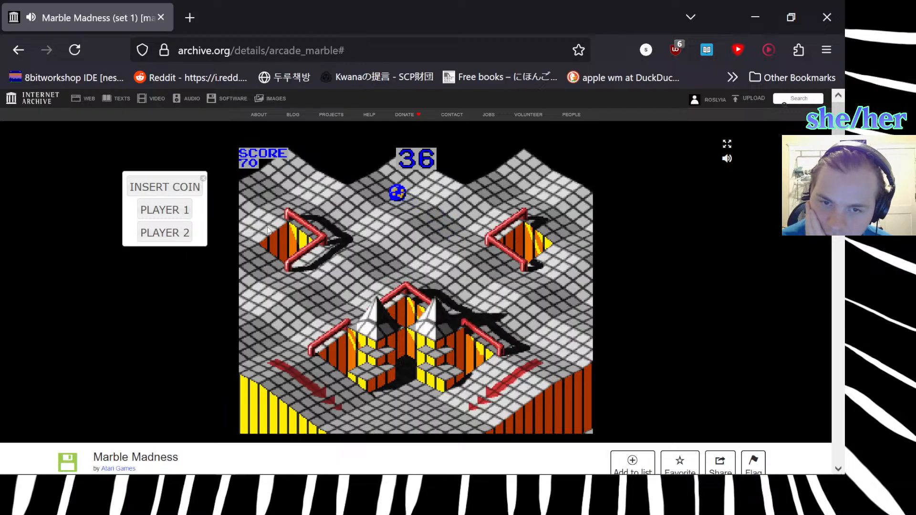
{"action": "key", "text": "Right"}
{"action": "key", "text": "Left"}
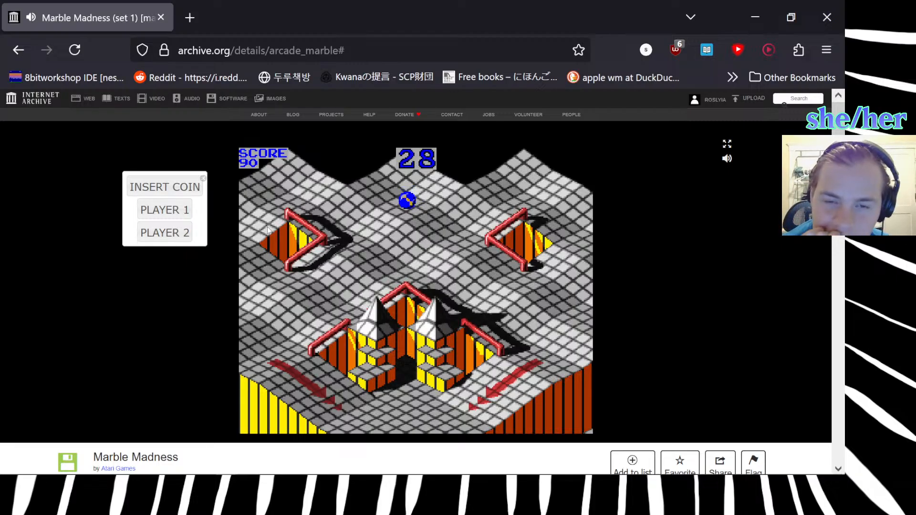
{"action": "key", "text": "Right"}
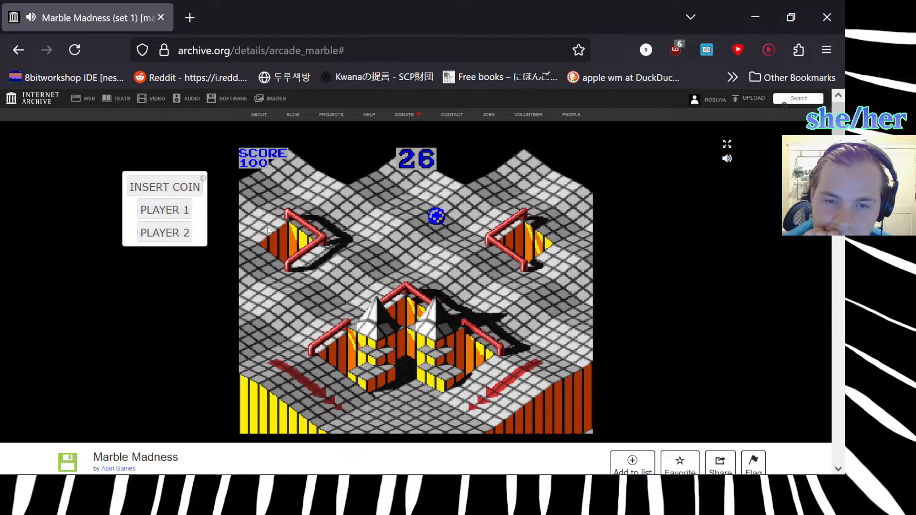
{"action": "key", "text": "Right"}
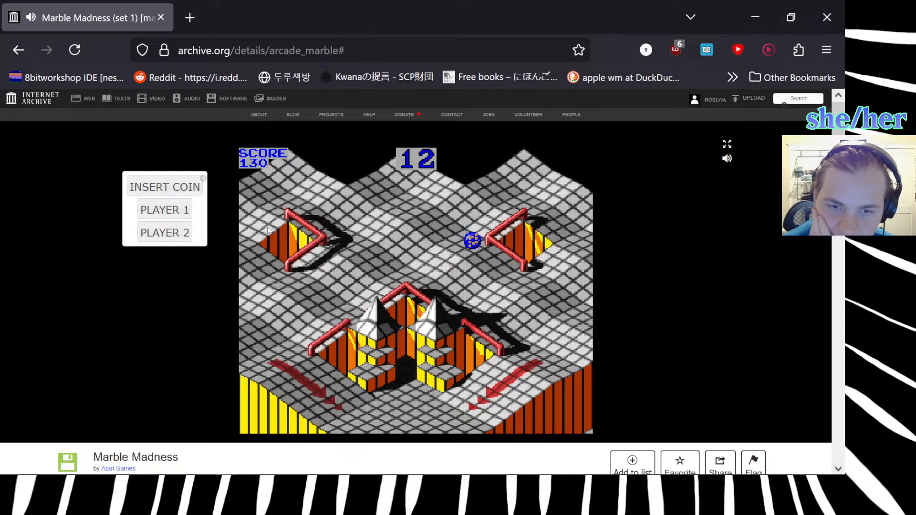
{"action": "key", "text": "Left"}
{"action": "key", "text": "Up"}
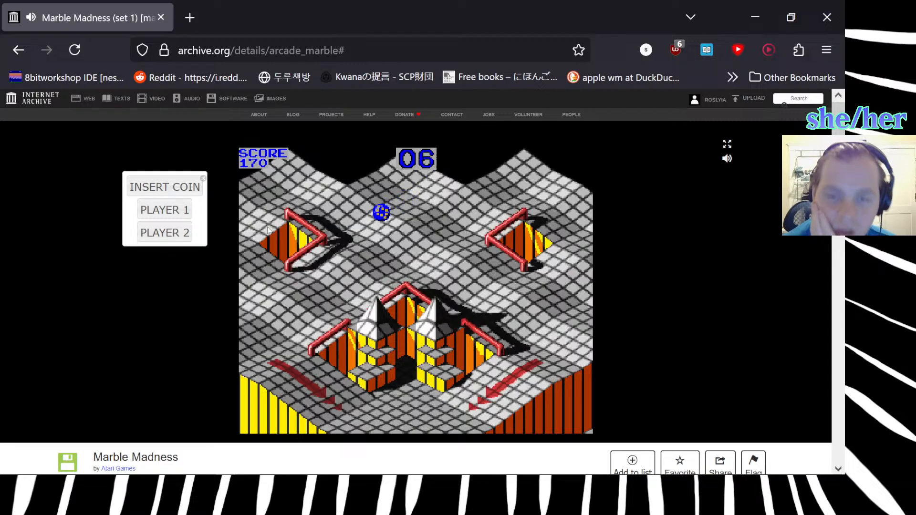
Stop playing Marble Madness, minimize the browser and switch to the sloped cube scene in Blender.
{"action": "key", "text": "Right"}
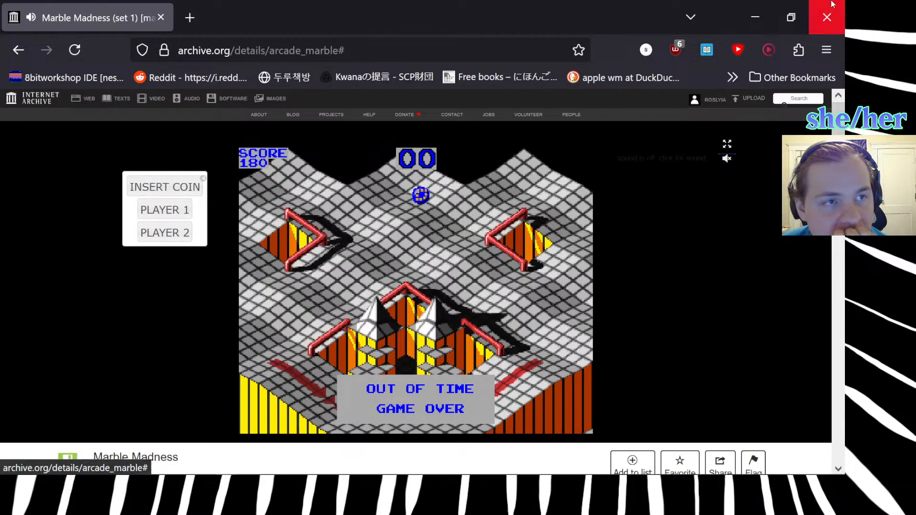
{"action": "left_click", "coordinate": [755, 16]}
{"action": "mouse_move", "coordinate": [333, 462]}
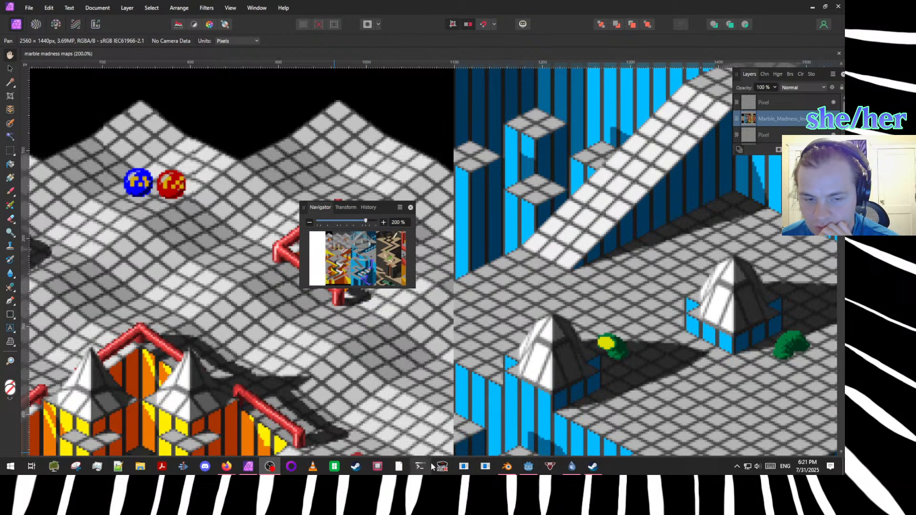
{"action": "mouse_move", "coordinate": [529, 468]}
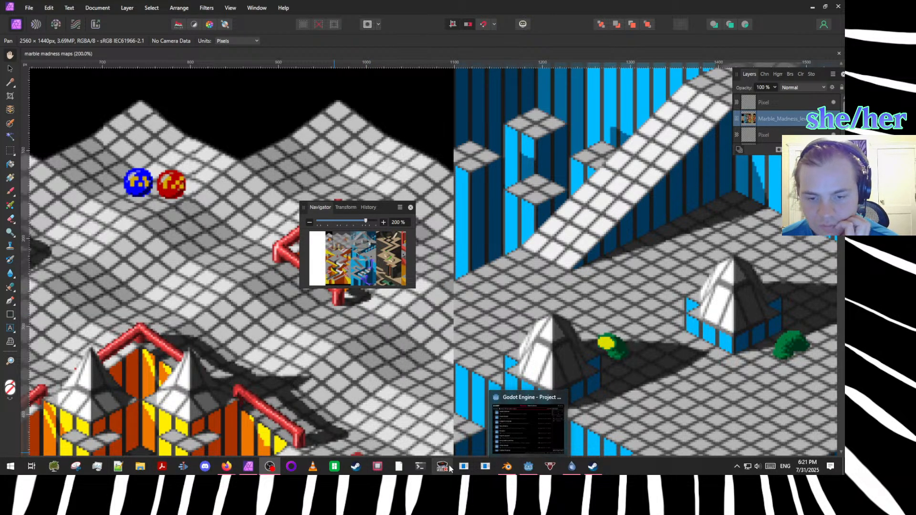
{"action": "left_click", "coordinate": [507, 466]}
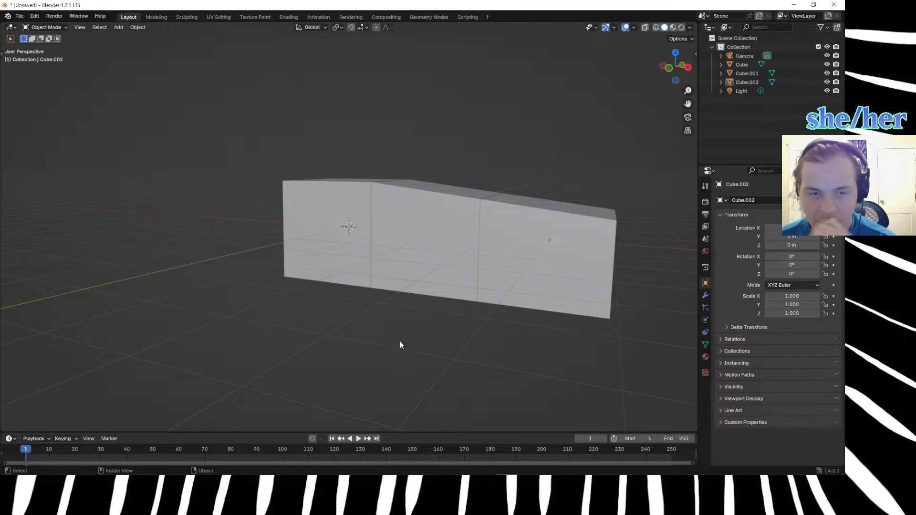
Raise the lower edge of the middle cube's sloped top by 0.25 m along Z in Edit Mode.
{"action": "left_click", "coordinate": [401, 182]}
{"action": "left_click", "coordinate": [420, 200]}
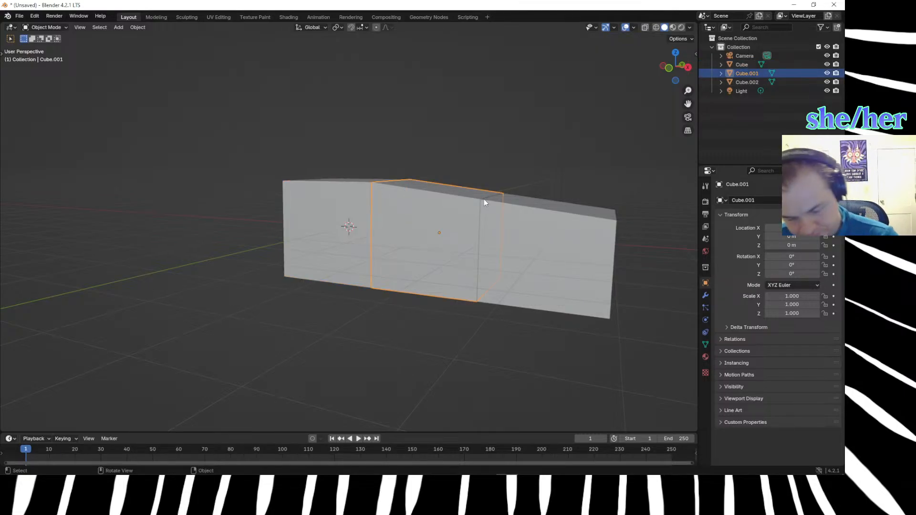
{"action": "key", "text": "Tab"}
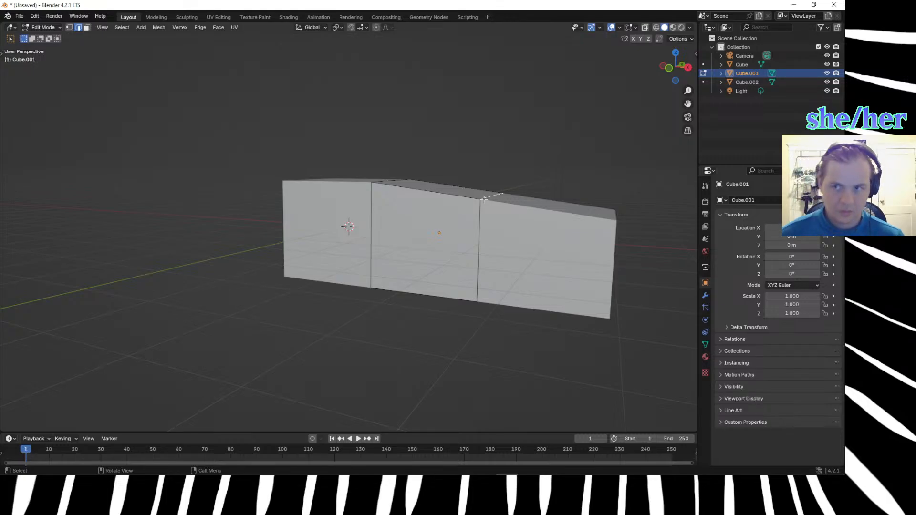
{"action": "key", "text": "z"}
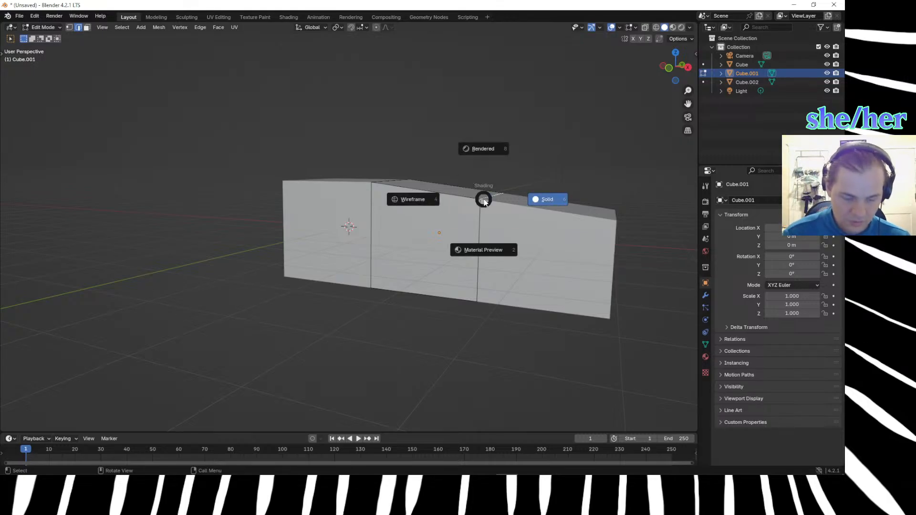
{"action": "key", "text": "Escape"}
{"action": "key", "text": "super+space"}
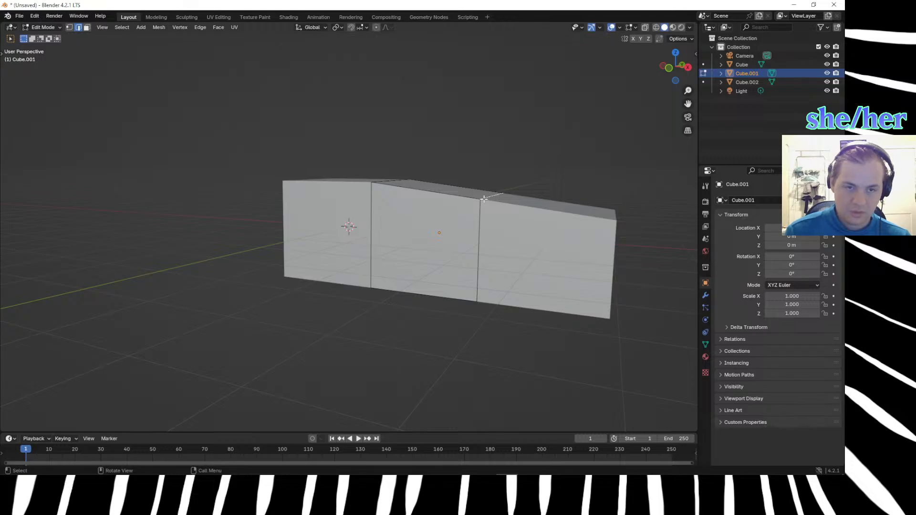
{"action": "type", "text": "gz."}
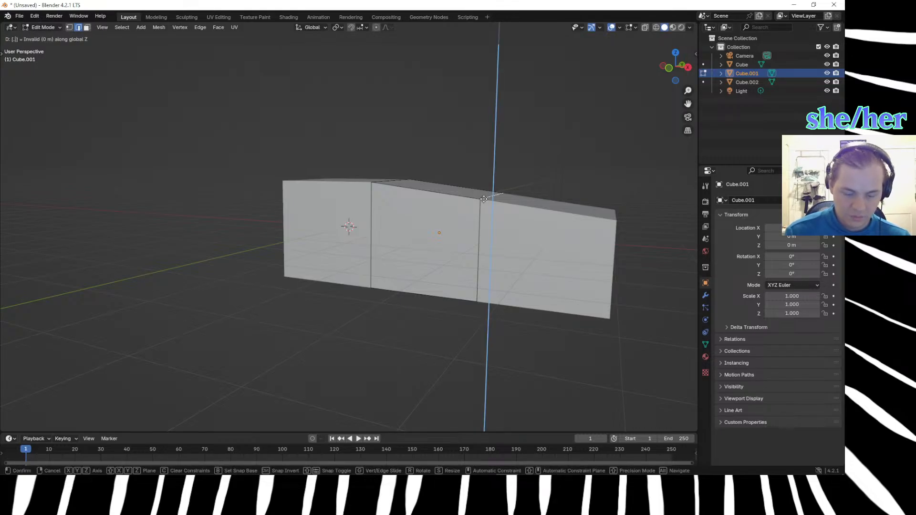
{"action": "type", "text": "25"}
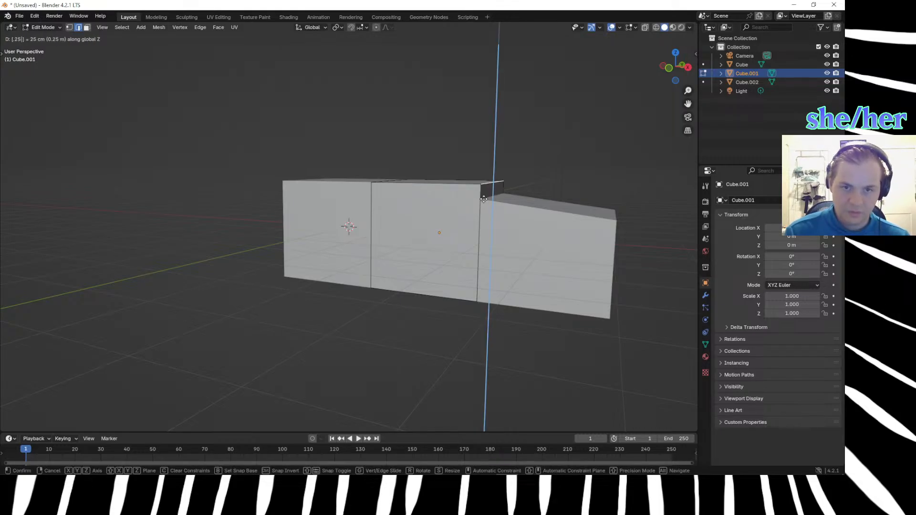
{"action": "key", "text": "Return"}
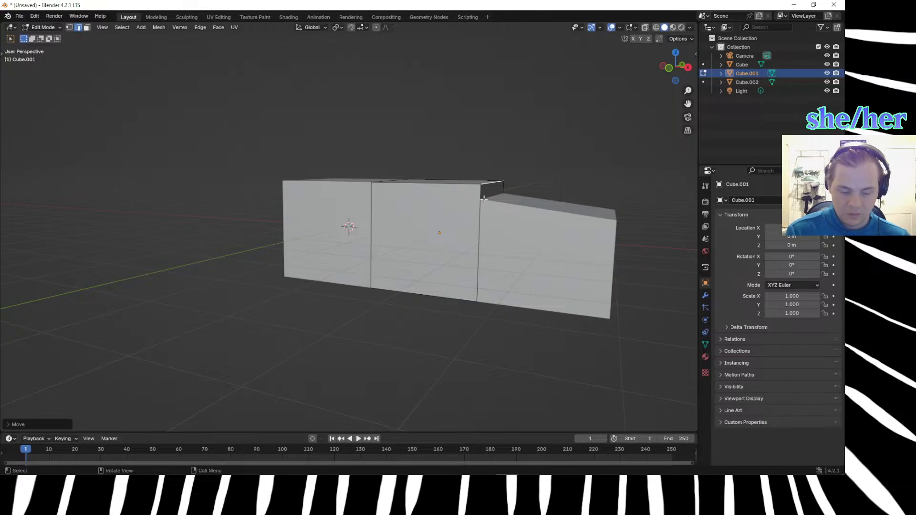
Move the same top edge of the middle cube by -0.33 m along Z and return to Object Mode.
{"action": "key", "text": "g"}
{"action": "type", "text": "z"}
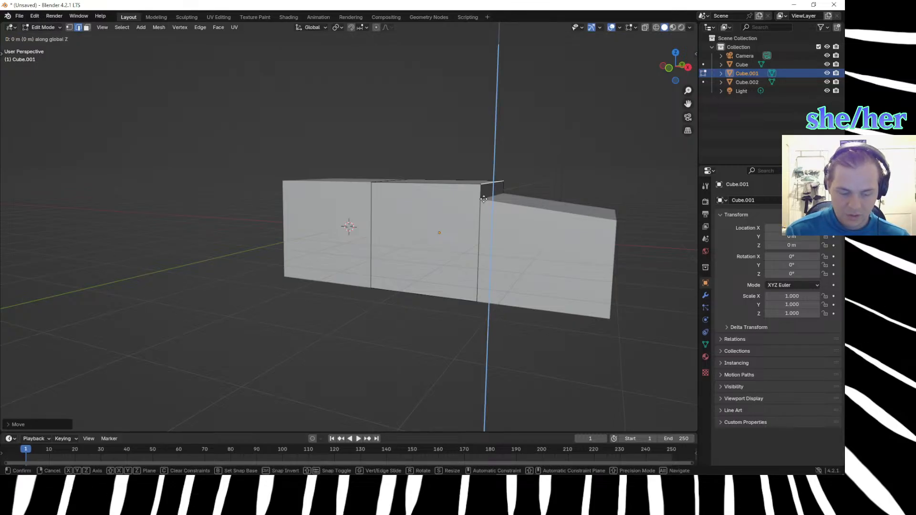
{"action": "type", "text": "-.33"}
{"action": "key", "text": "Return"}
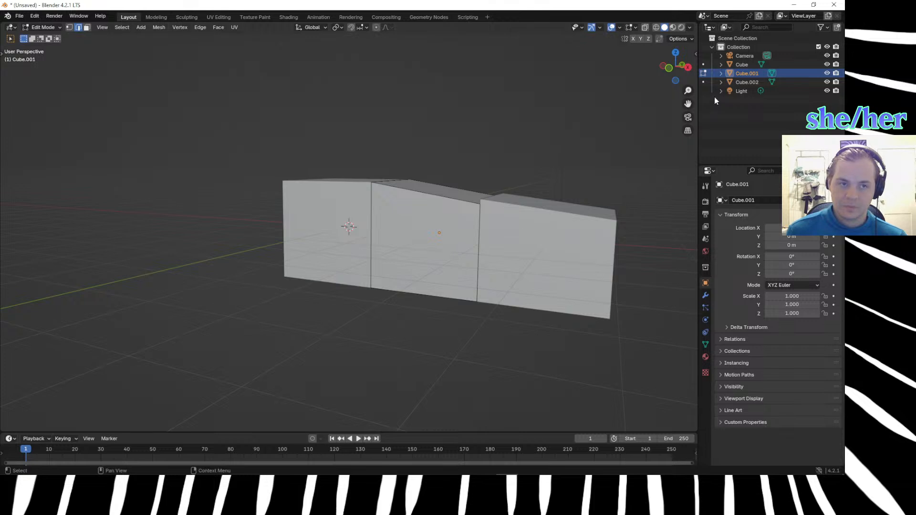
{"action": "left_click", "coordinate": [704, 72]}
{"action": "left_click", "coordinate": [516, 237]}
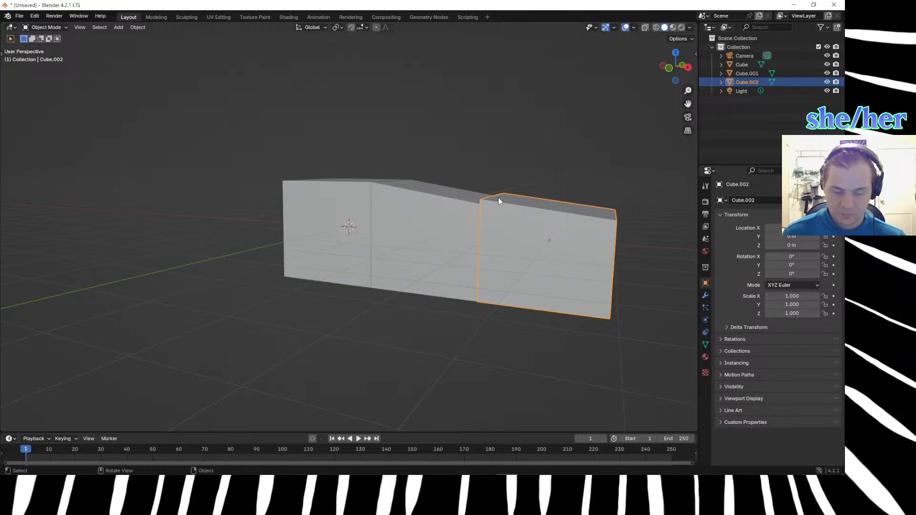
{"action": "key", "text": "Tab"}
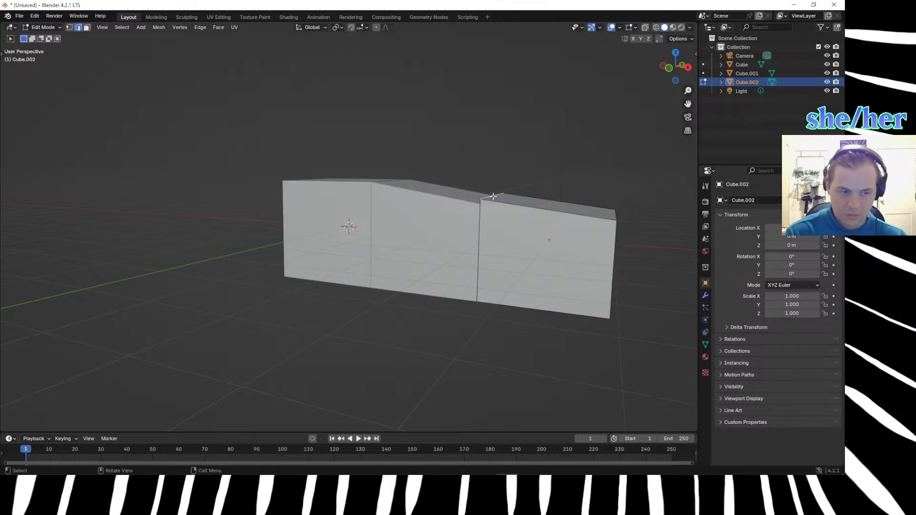
{"action": "key", "text": "g"}
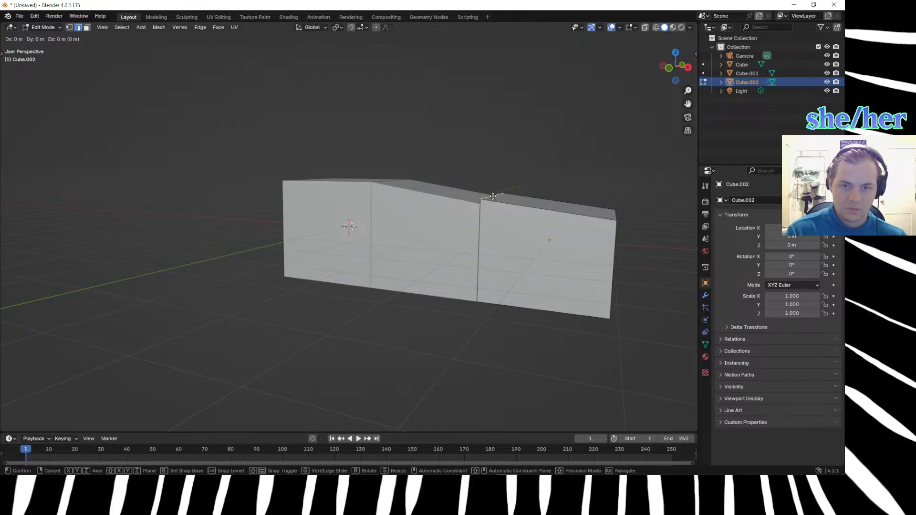
{"action": "right_click", "coordinate": [493, 196]}
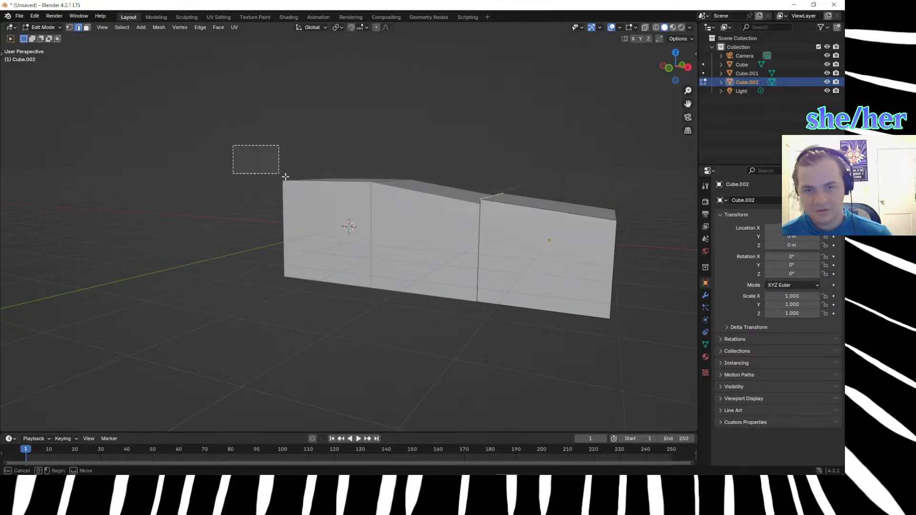
{"action": "left_click_drag", "start_coordinate": [237, 147], "coordinate": [692, 336]}
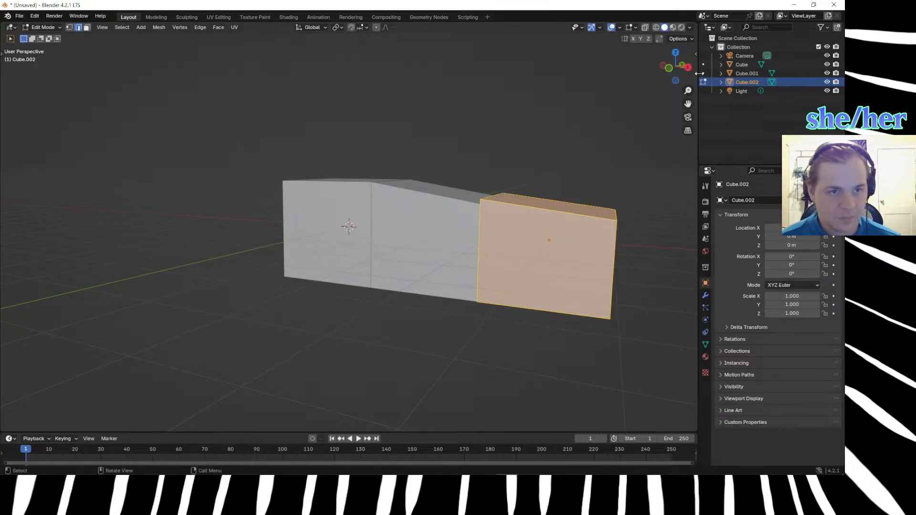
{"action": "left_click", "coordinate": [639, 146]}
{"action": "left_click", "coordinate": [703, 82]}
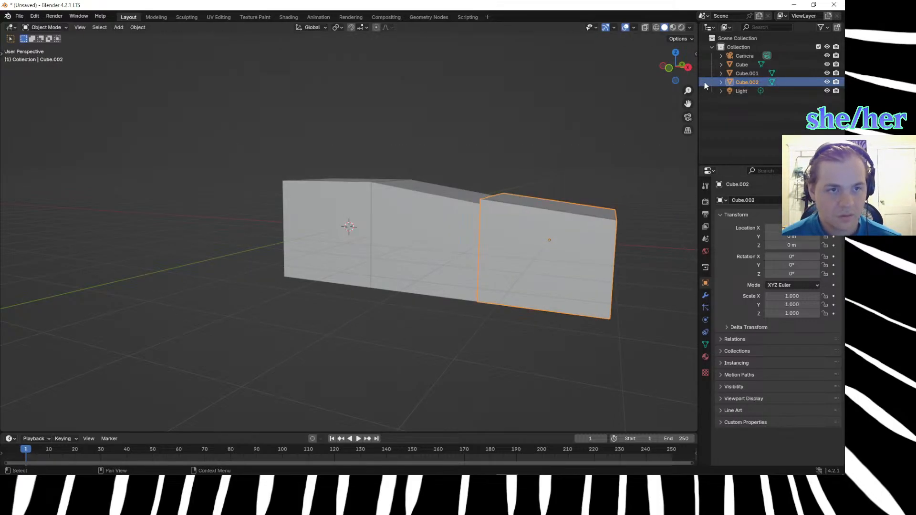
Delete the two sloped cubes, Cube.002 and Cube.001, from the collection.
{"action": "key", "text": "x"}
{"action": "left_click", "coordinate": [743, 73]}
{"action": "key", "text": "x"}
Scale the remaining cube uniformly by 0.5 at the world origin.
{"action": "left_click", "coordinate": [377, 197]}
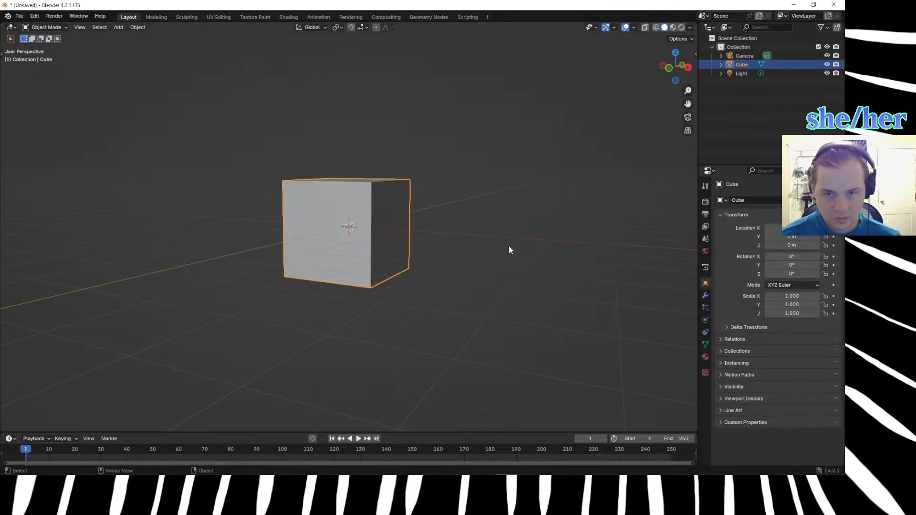
{"action": "type", "text": "s.5"}
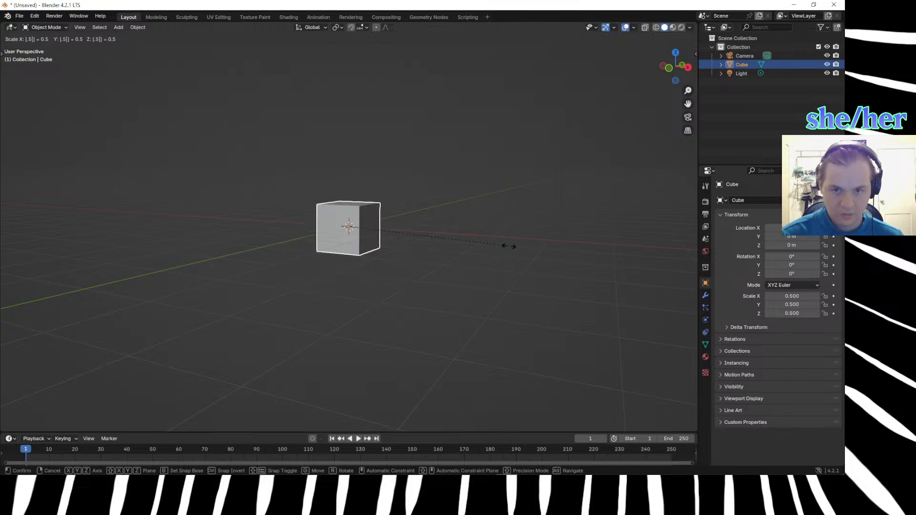
{"action": "key", "text": "Return"}
{"action": "middle_click_drag", "start_coordinate": [296, 227], "coordinate": [329, 284]}
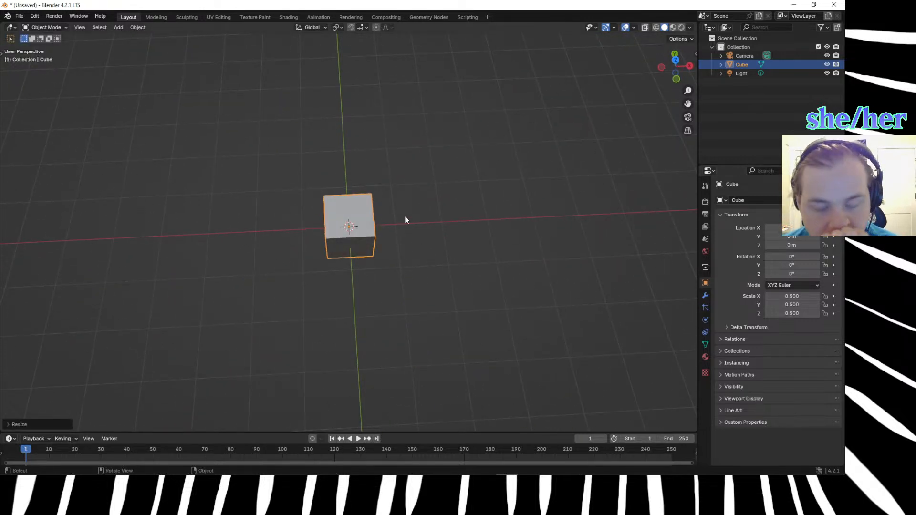
{"action": "right_click", "coordinate": [394, 256]}
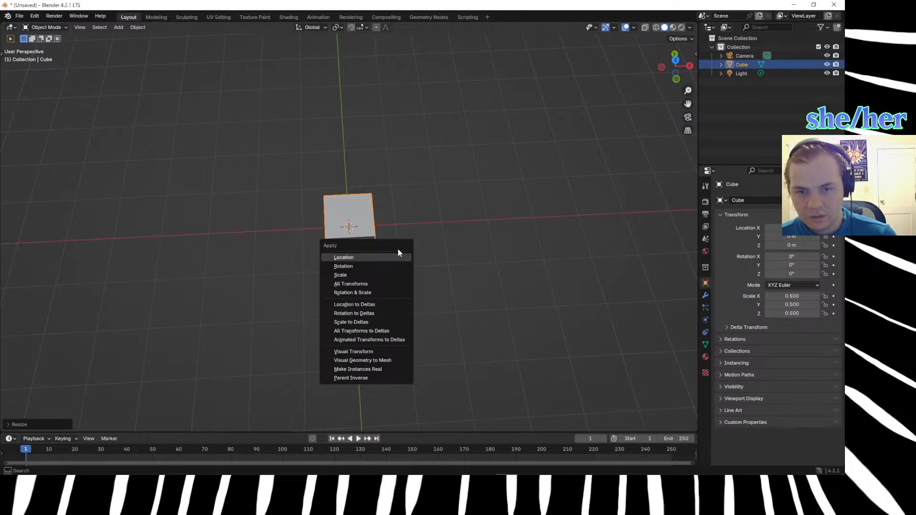
{"action": "key", "text": "Tab"}
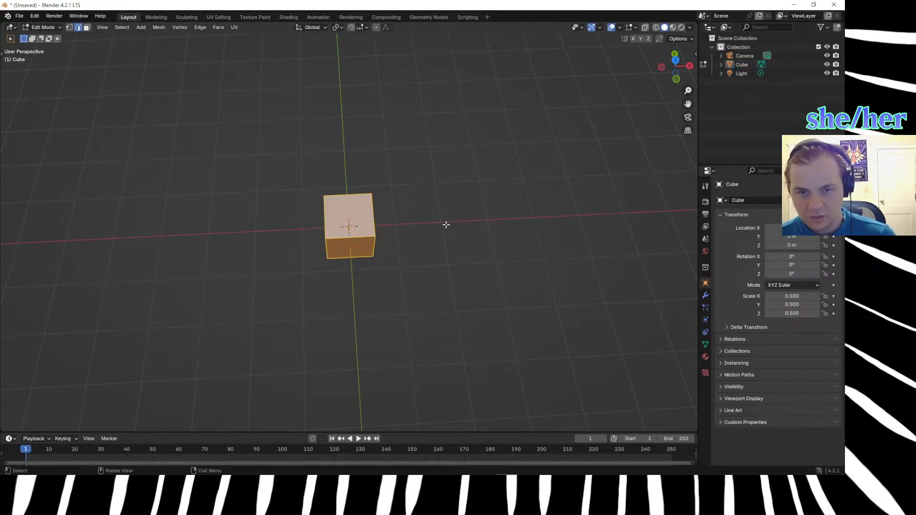
{"action": "key", "text": "alt+a"}
{"action": "key", "text": "Tab"}
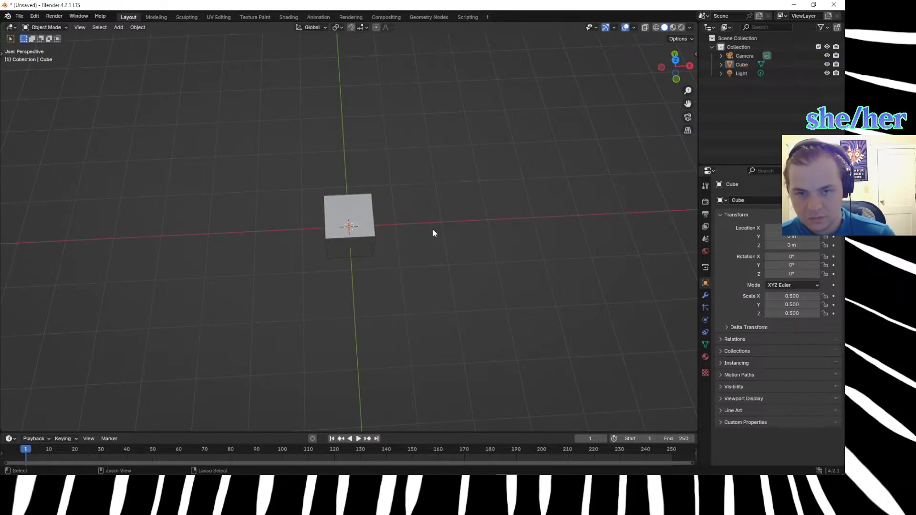
{"action": "key", "text": "ctrl+a"}
{"action": "left_click", "coordinate": [424, 257]}
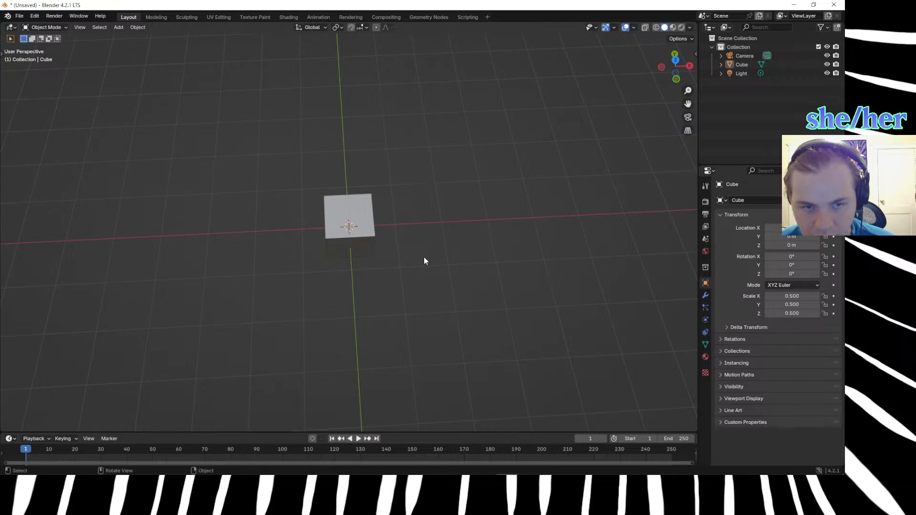
Apply the scale transform to the resized cube and deselect it.
{"action": "left_click", "coordinate": [368, 215]}
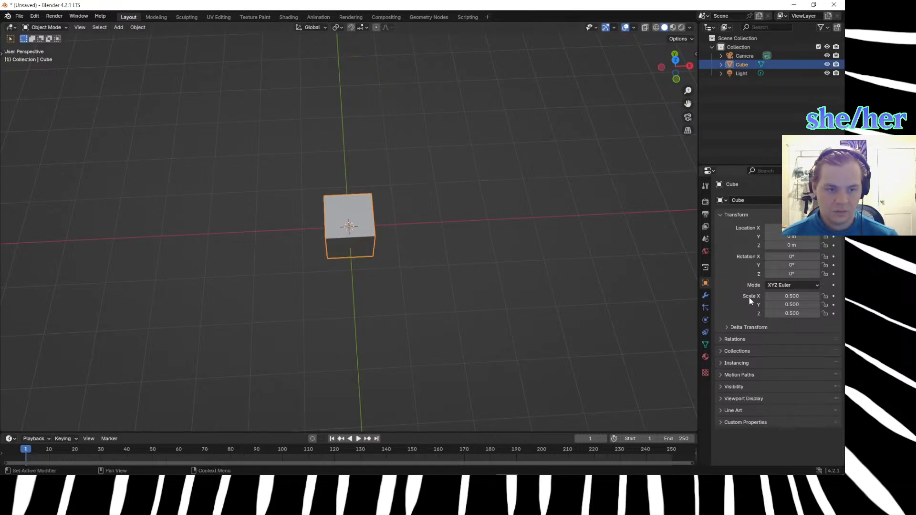
{"action": "key", "text": "ctrl+a"}
{"action": "left_click", "coordinate": [486, 267]}
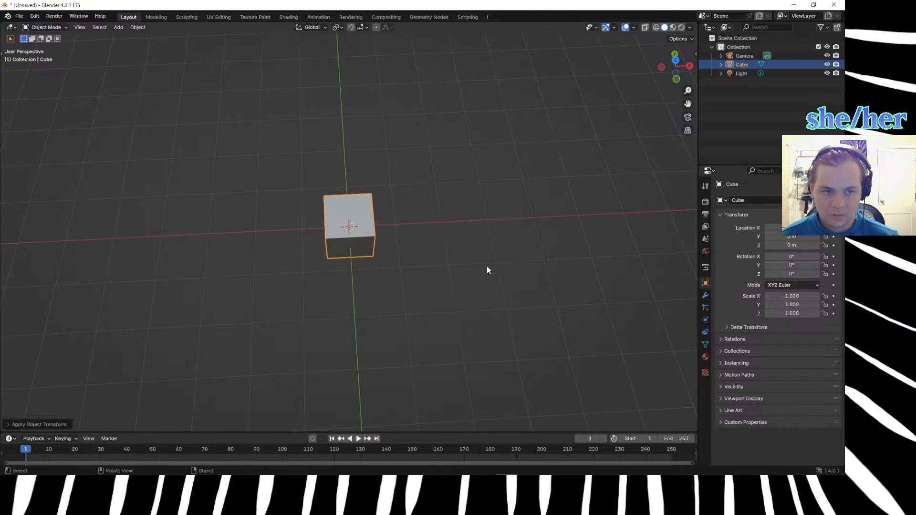
{"action": "left_click", "coordinate": [486, 270]}
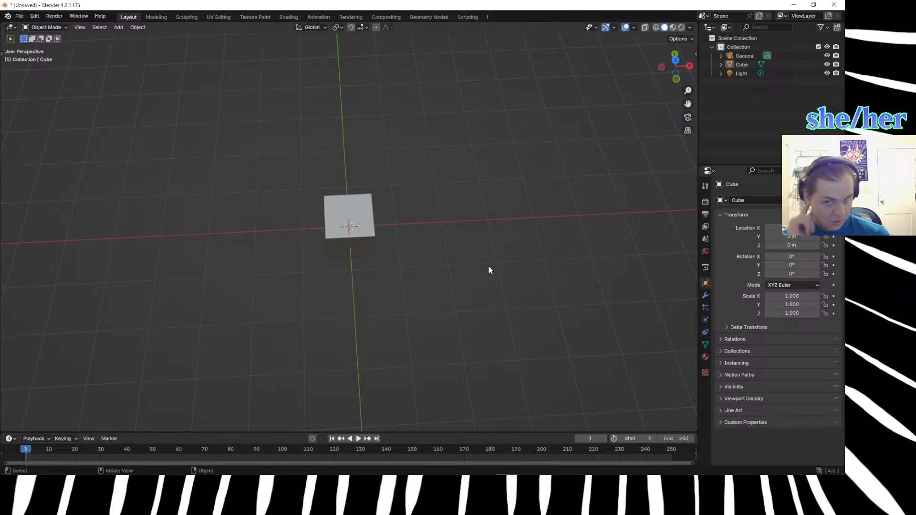
Duplicate the half-size cube and offset the copy by 1 m along X.
{"action": "middle_click_drag", "start_coordinate": [489, 268], "coordinate": [457, 214]}
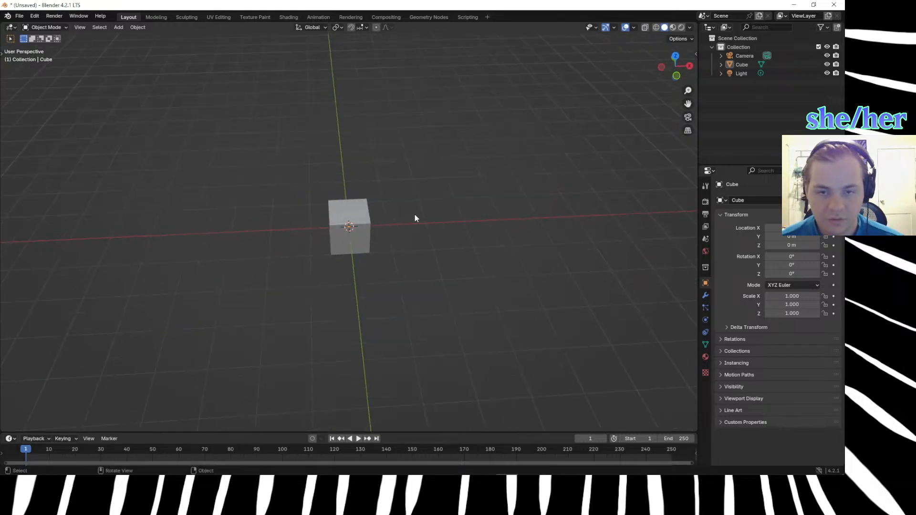
{"action": "left_click", "coordinate": [349, 220]}
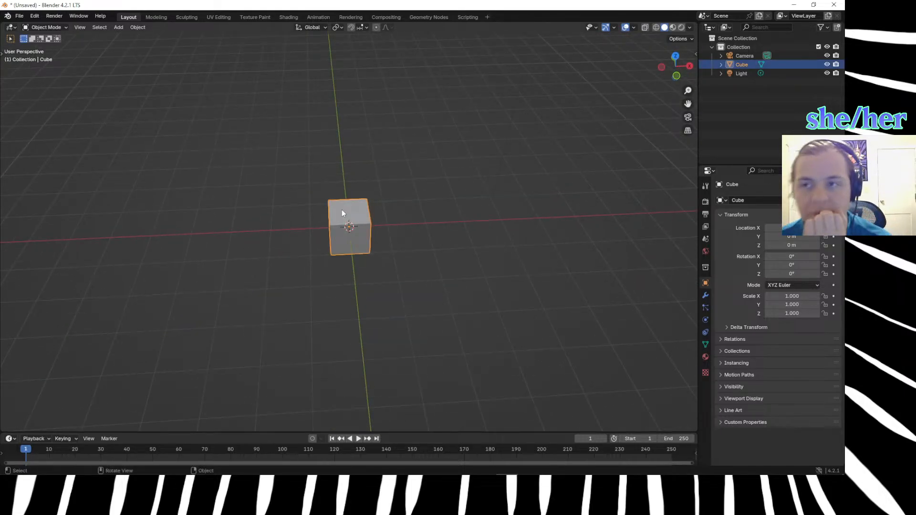
{"action": "scroll", "coordinate": [342, 211], "scroll_direction": "up", "scroll_amount": 3}
{"action": "scroll", "coordinate": [341, 211], "scroll_direction": "down", "scroll_amount": 1}
{"action": "middle_click_drag", "start_coordinate": [343, 205], "coordinate": [331, 167]}
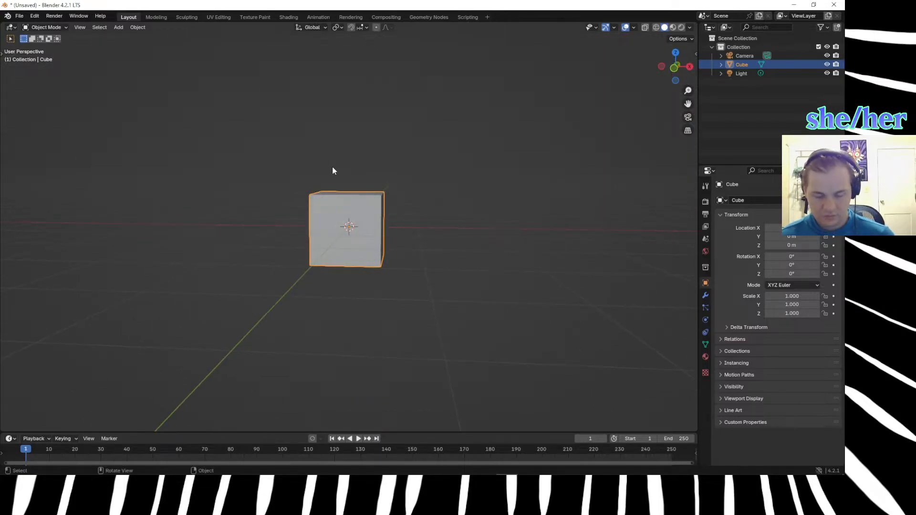
{"action": "key", "text": "shift+d"}
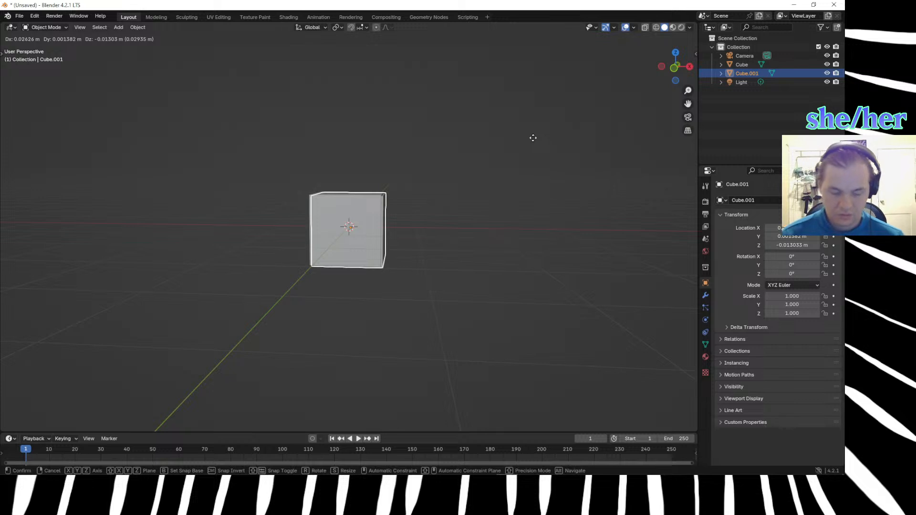
{"action": "key", "text": "z"}
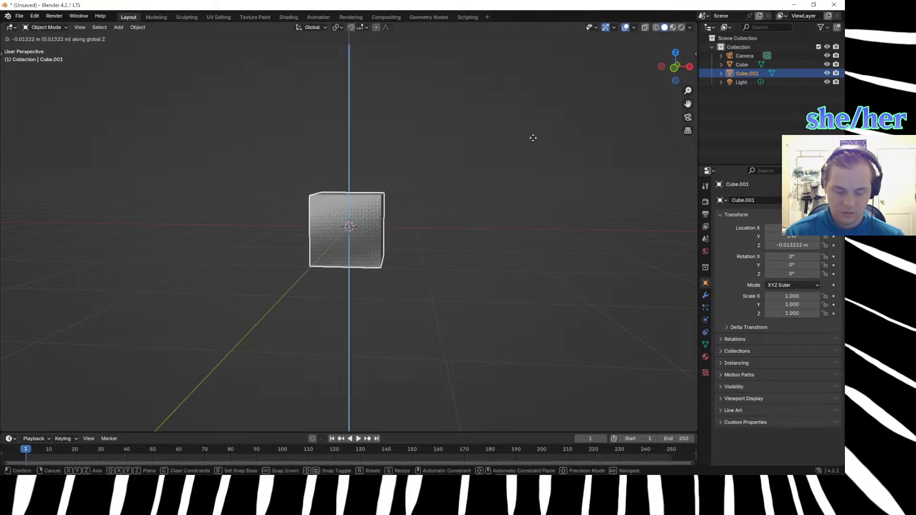
{"action": "type", "text": "x"}
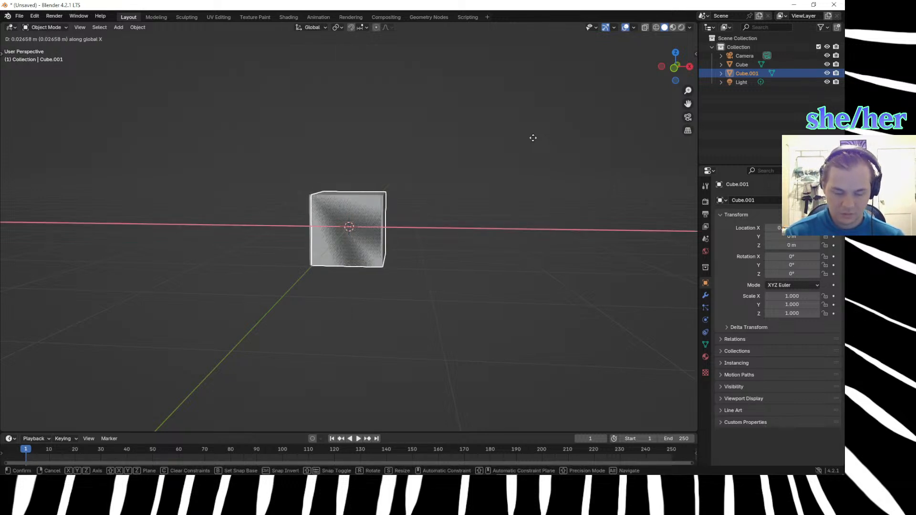
{"action": "type", "text": "1"}
{"action": "key", "text": "Return"}
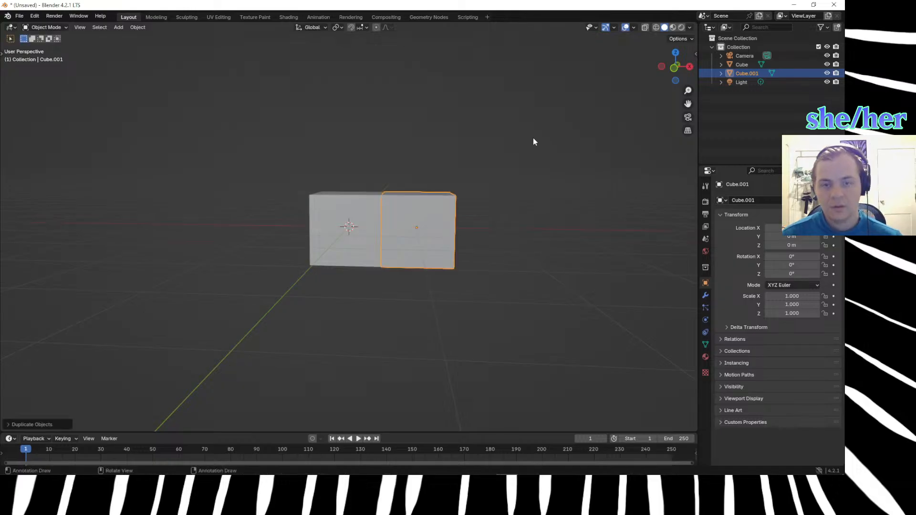
Duplicate the second cube and place this third block another 1 m along X.
{"action": "key", "text": "shift+d"}
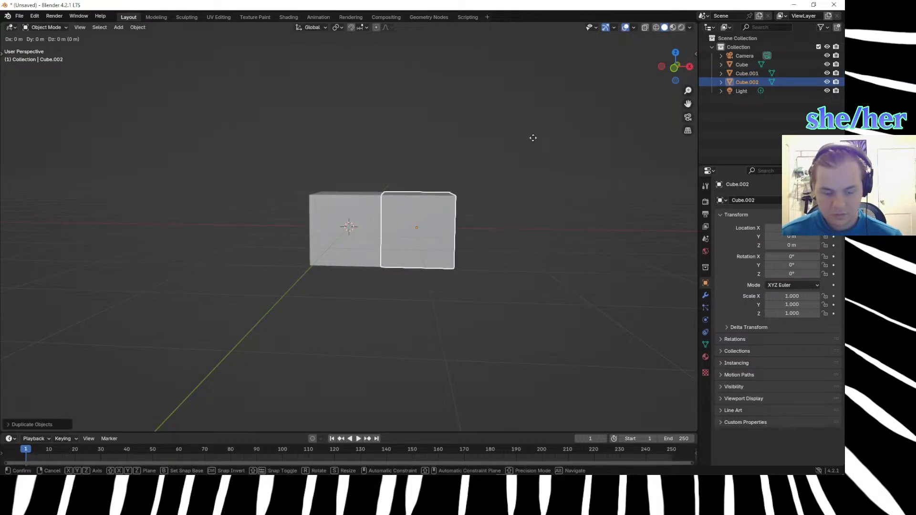
{"action": "type", "text": "x"}
{"action": "type", "text": "1"}
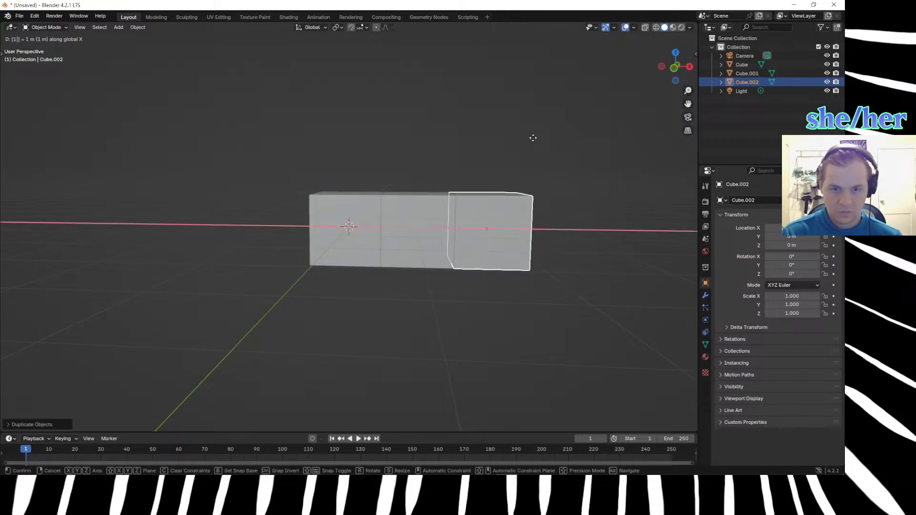
{"action": "key", "text": "Return"}
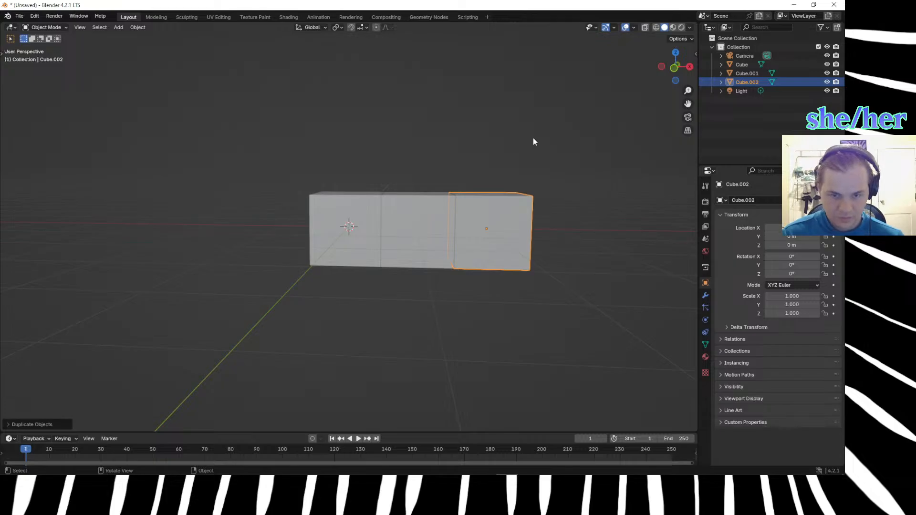
{"action": "key", "text": "shift+d"}
{"action": "type", "text": "x1"}
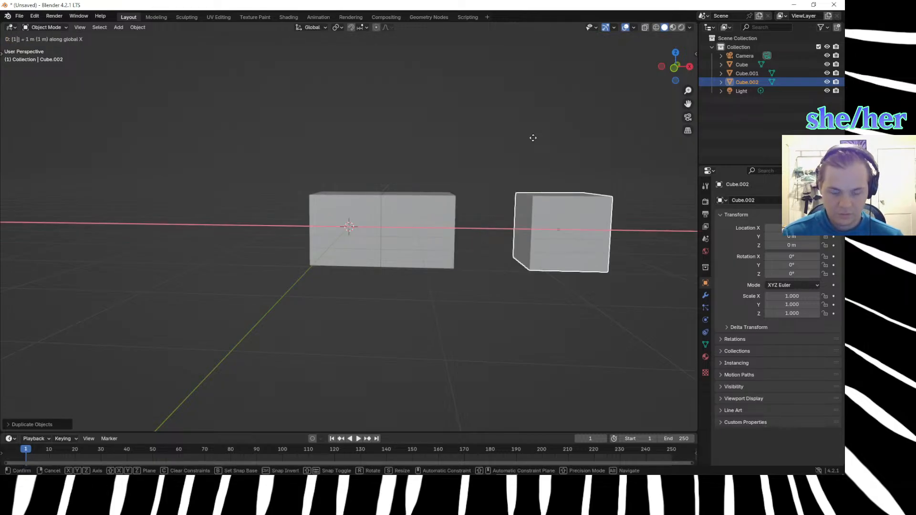
{"action": "key", "text": "Return"}
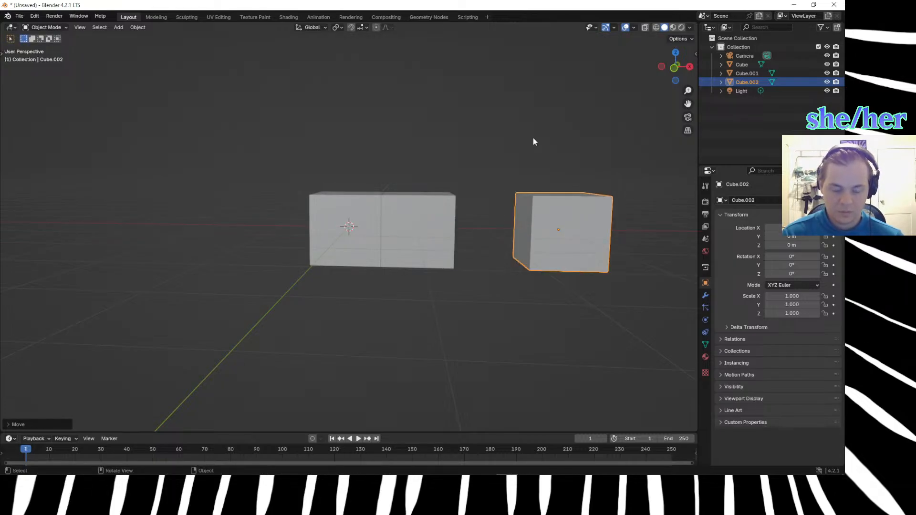
{"action": "key", "text": "ctrl+z"}
{"action": "key", "text": "d"}
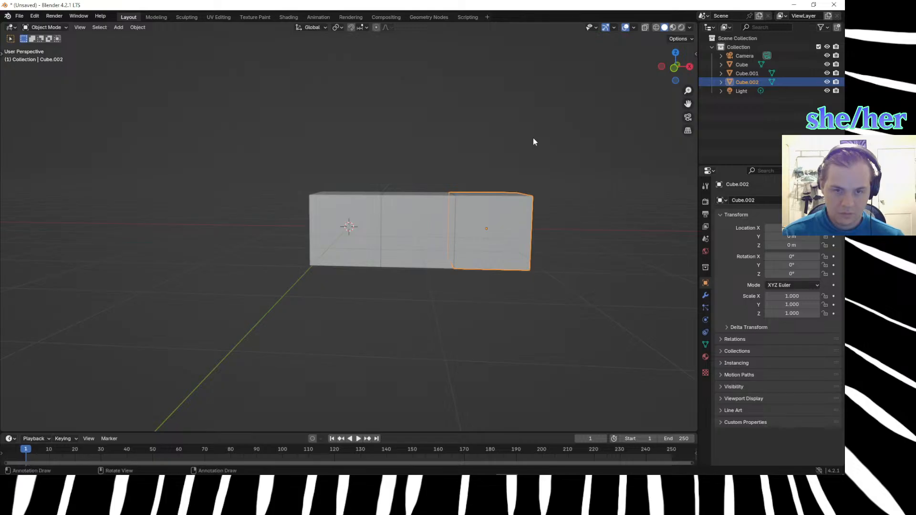
Duplicate the third cube with a 1 m offset along X to complete a four-block row, and deselect it.
{"action": "key", "text": "shift+d"}
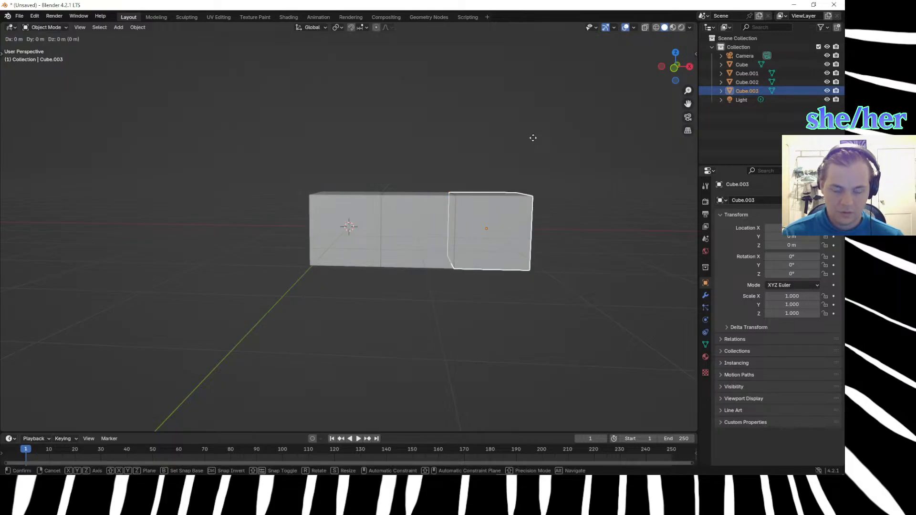
{"action": "type", "text": "x1"}
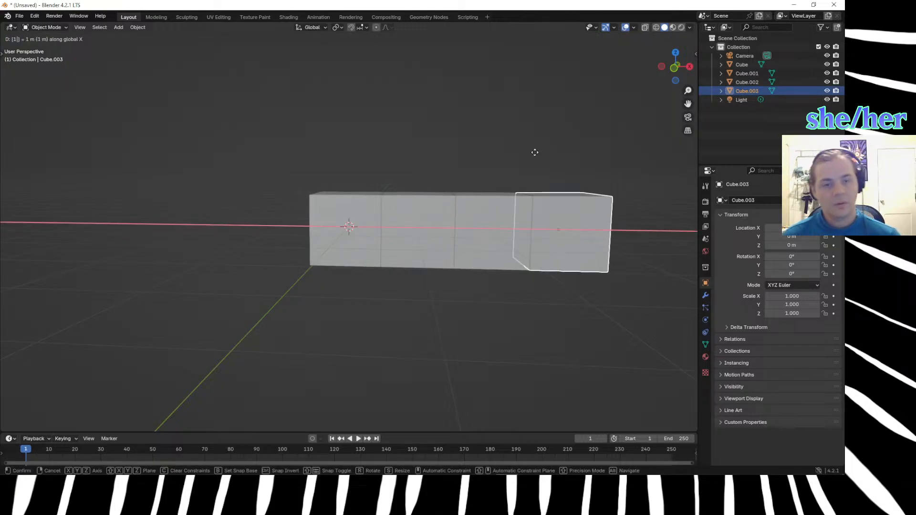
{"action": "key", "text": "Return"}
{"action": "left_click", "coordinate": [391, 313]}
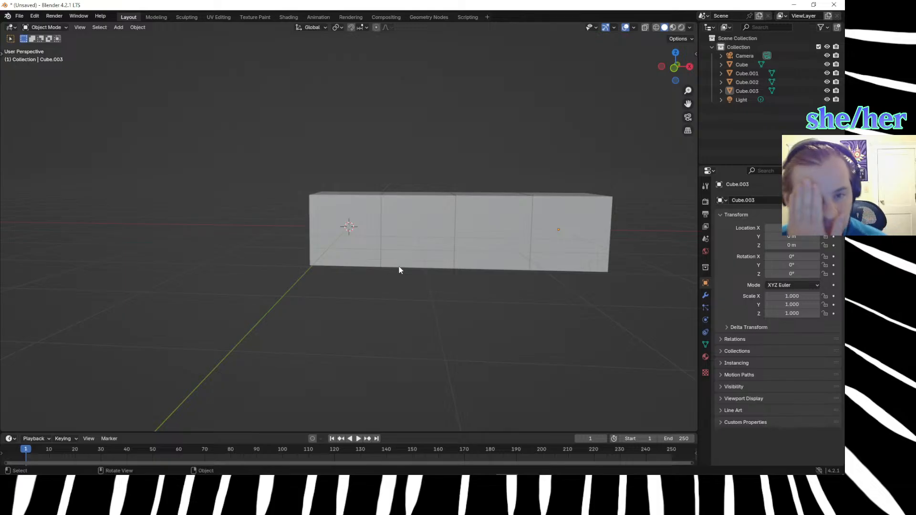
In Edit Mode on Cube.001, move the top edge bordering Cube.002 by -0.33 m along Z.
{"action": "left_click", "coordinate": [424, 206]}
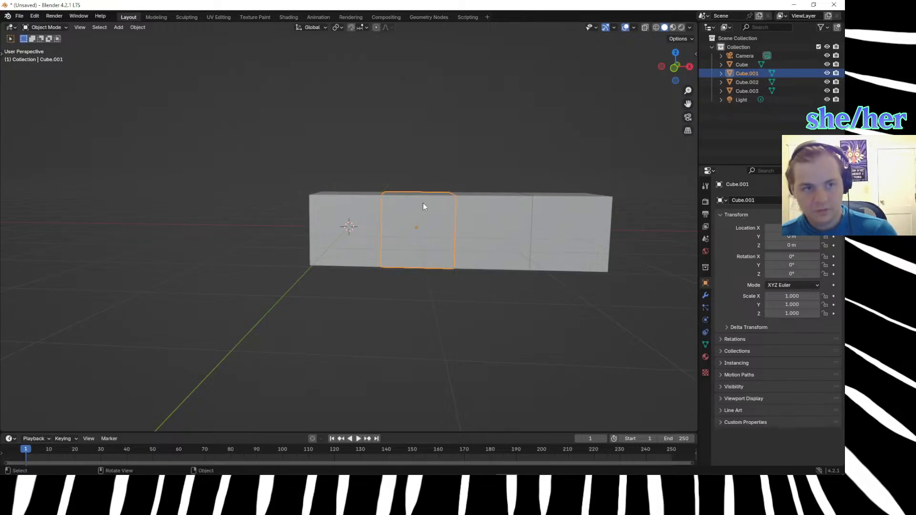
{"action": "key", "text": "Tab"}
{"action": "middle_click_drag", "start_coordinate": [454, 222], "coordinate": [455, 282]}
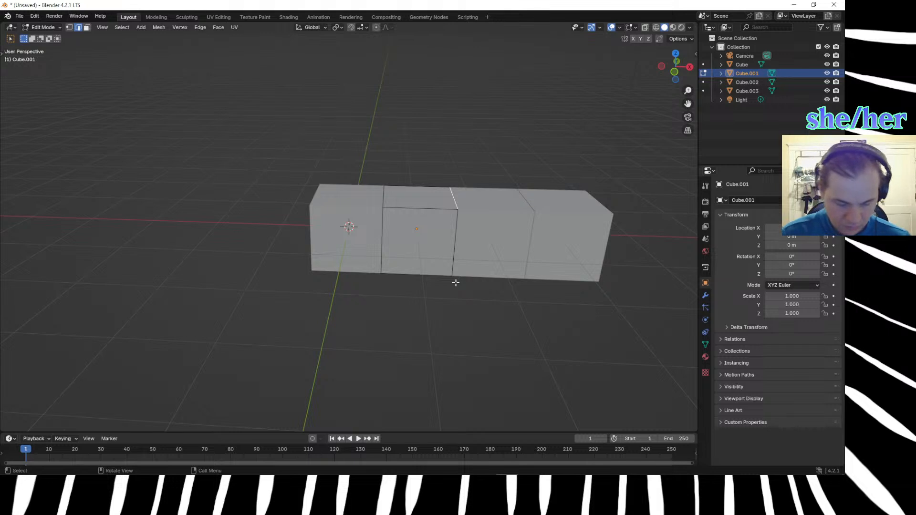
{"action": "type", "text": "gz.33"}
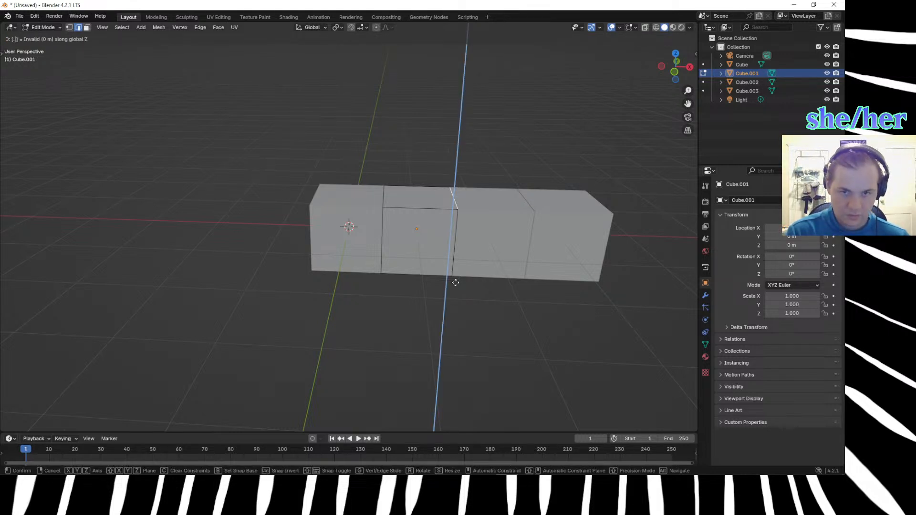
{"action": "key", "text": "minus"}
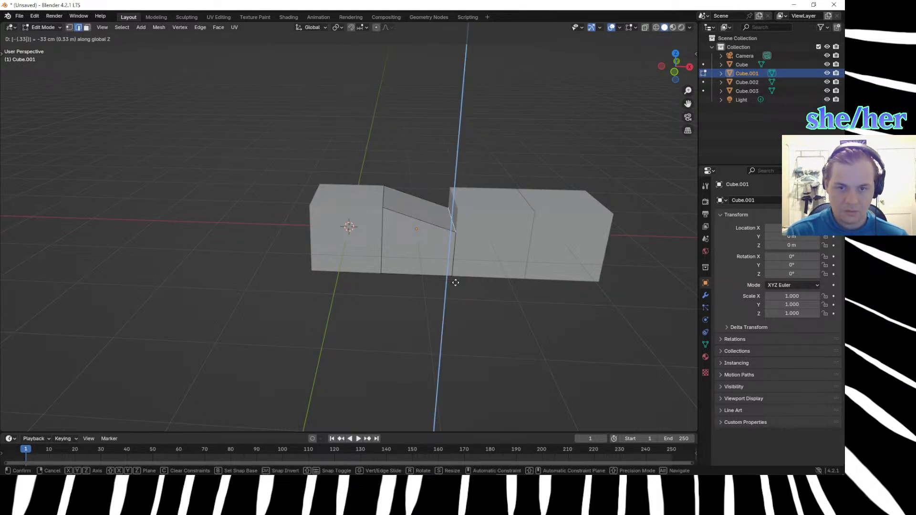
{"action": "key", "text": "Return"}
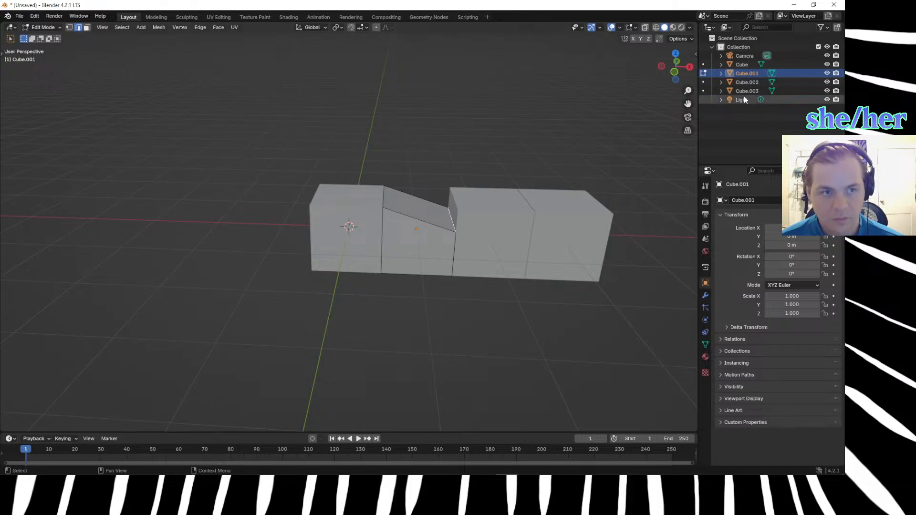
Switch editing to Cube.002 and move its top edge bordering Cube.001 by -0.33 m along Z.
{"action": "left_click", "coordinate": [739, 84]}
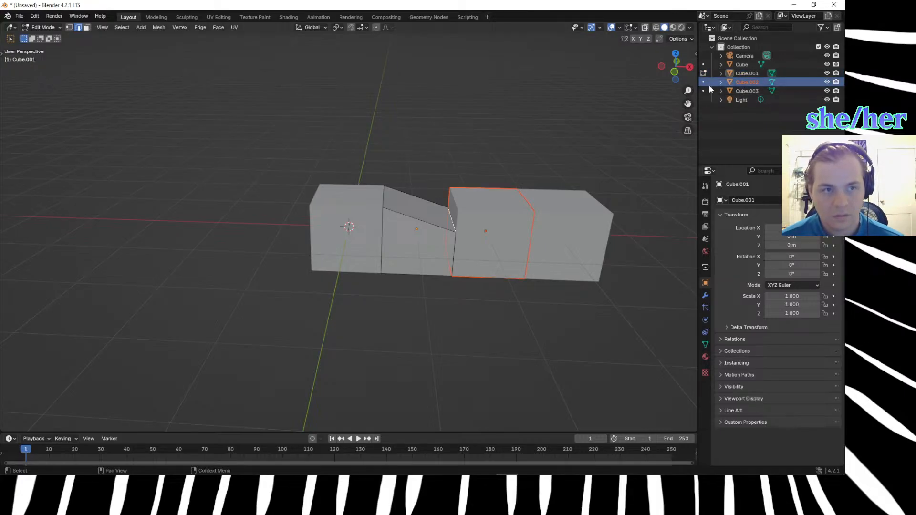
{"action": "key", "text": "Tab"}
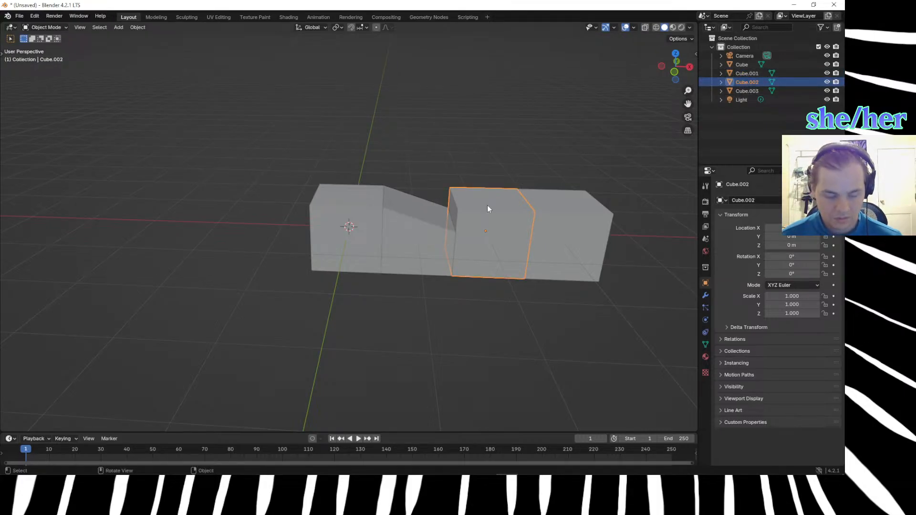
{"action": "key", "text": "Tab"}
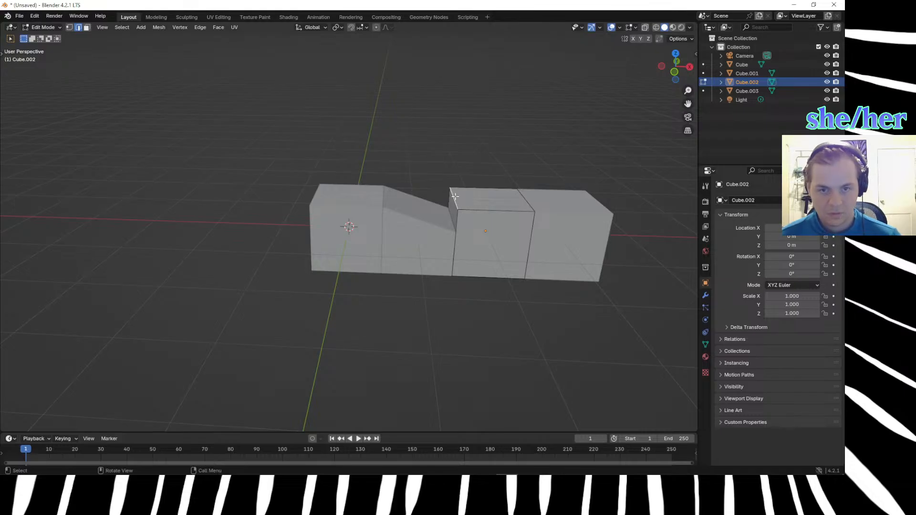
{"action": "key", "text": "g"}
{"action": "key", "text": "z"}
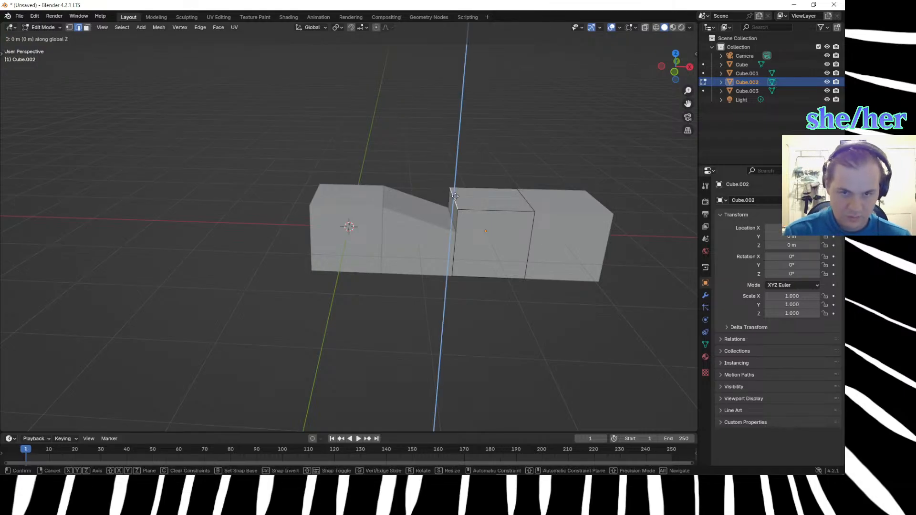
{"action": "key", "text": "equal"}
{"action": "type", "text": "-.33"}
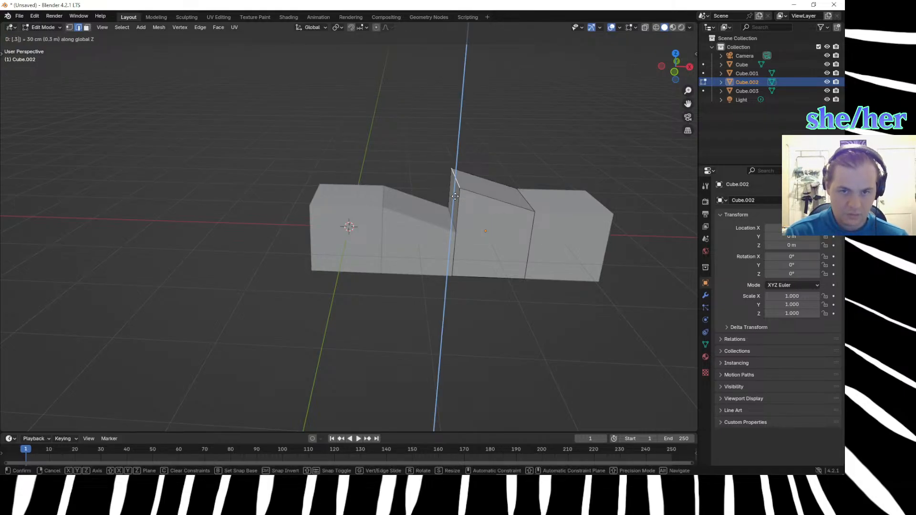
{"action": "key", "text": "Return"}
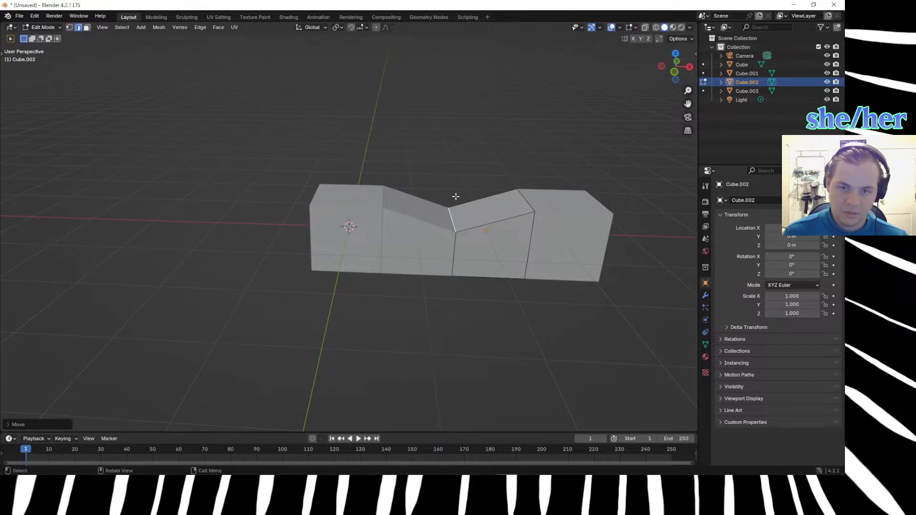
Move Cube.002's top edge bordering Cube.003 by -0.66 m along Z and return to Object Mode.
{"action": "left_click", "coordinate": [522, 197]}
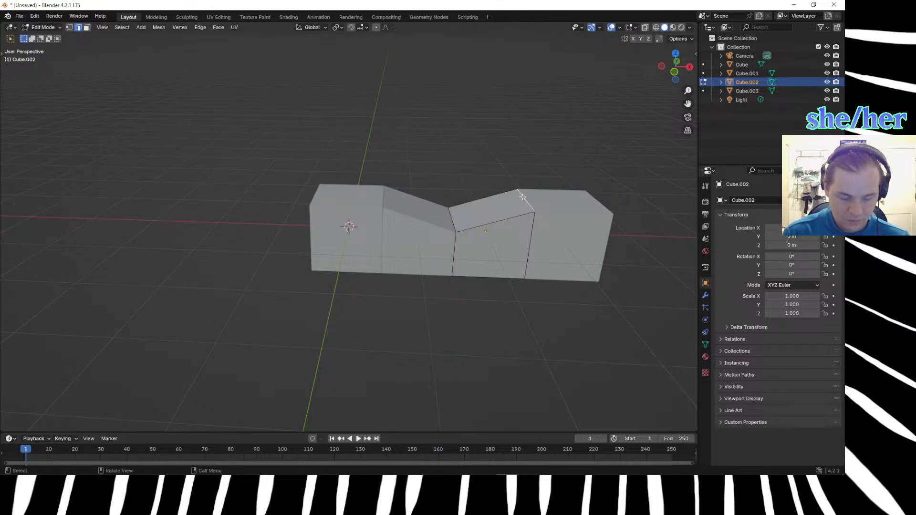
{"action": "type", "text": "gz.66-"}
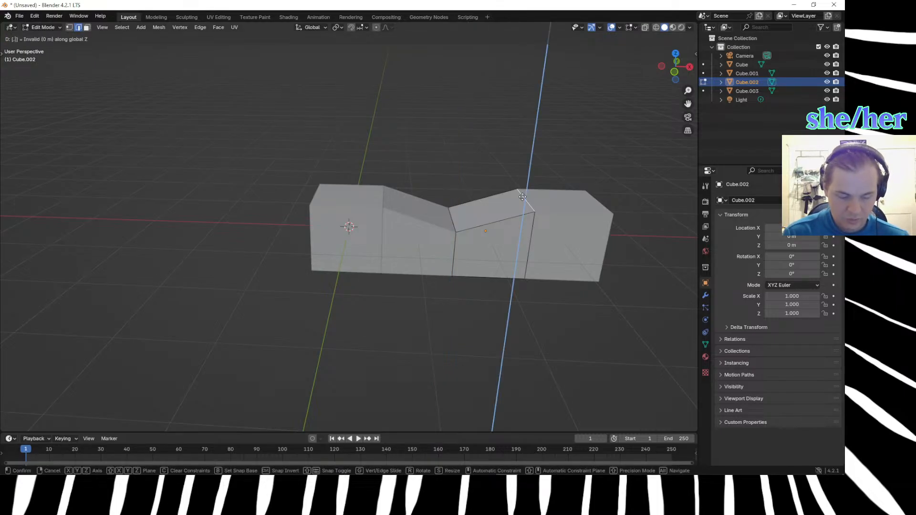
{"action": "key", "text": "Return"}
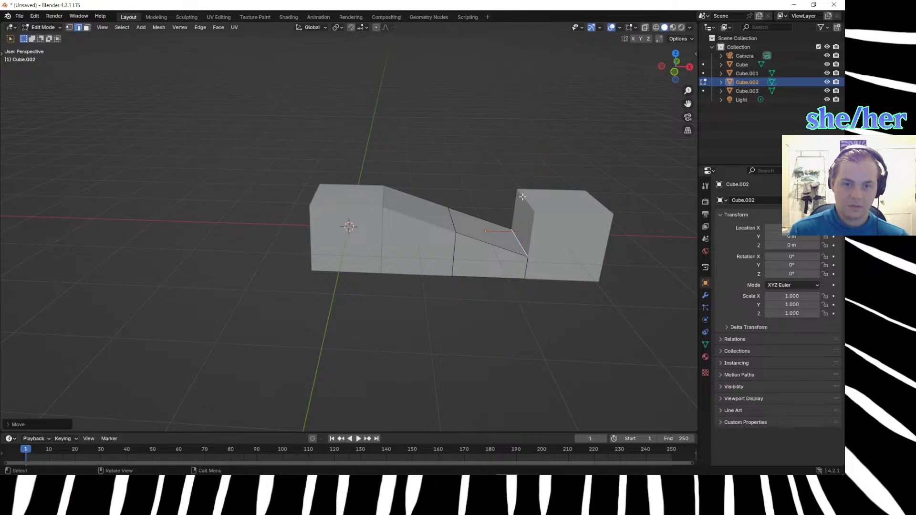
{"action": "left_click", "coordinate": [481, 219]}
{"action": "left_click", "coordinate": [752, 91]}
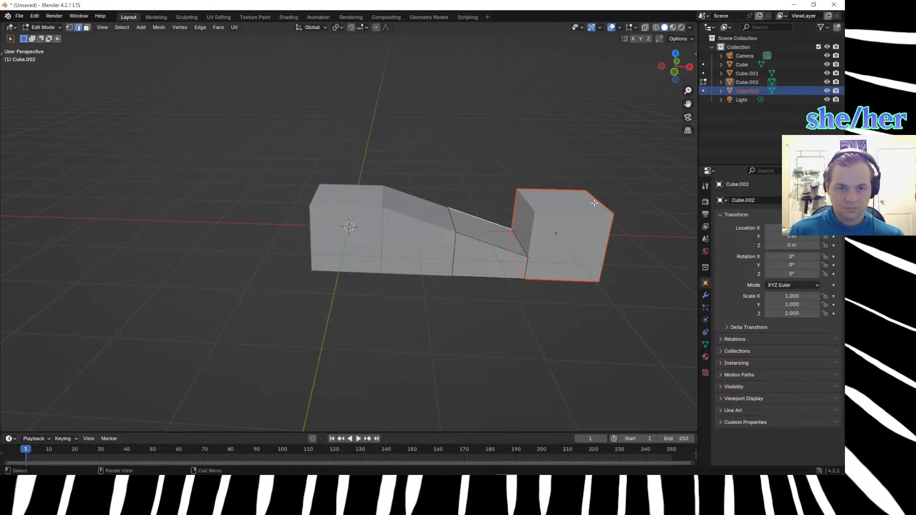
{"action": "key", "text": "Tab"}
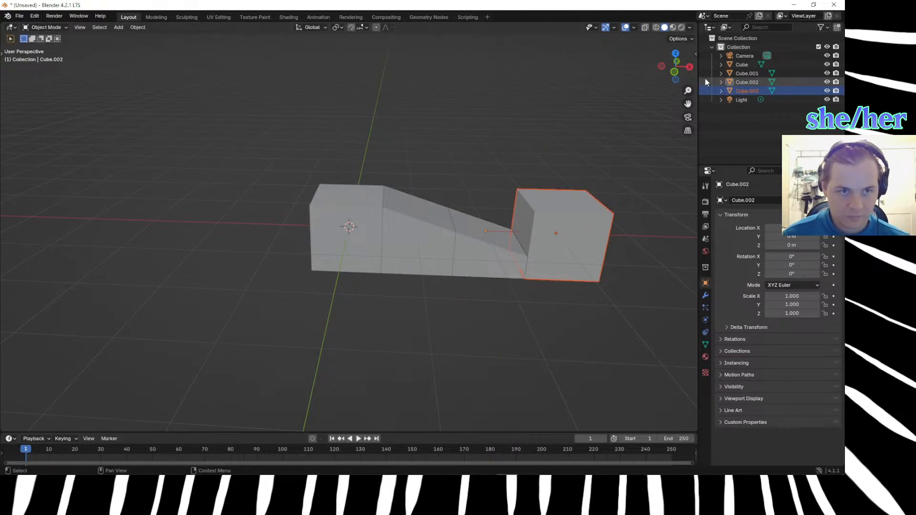
{"action": "key", "text": "g"}
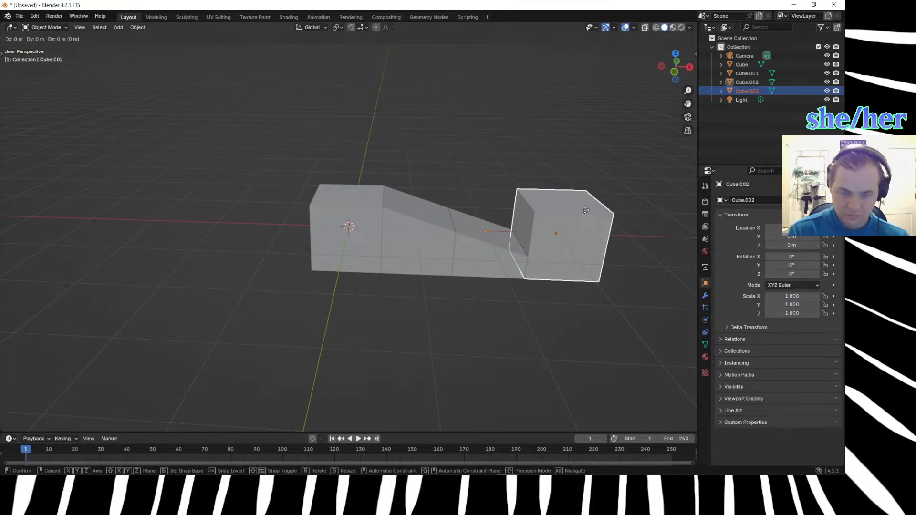
{"action": "left_click", "coordinate": [486, 203]}
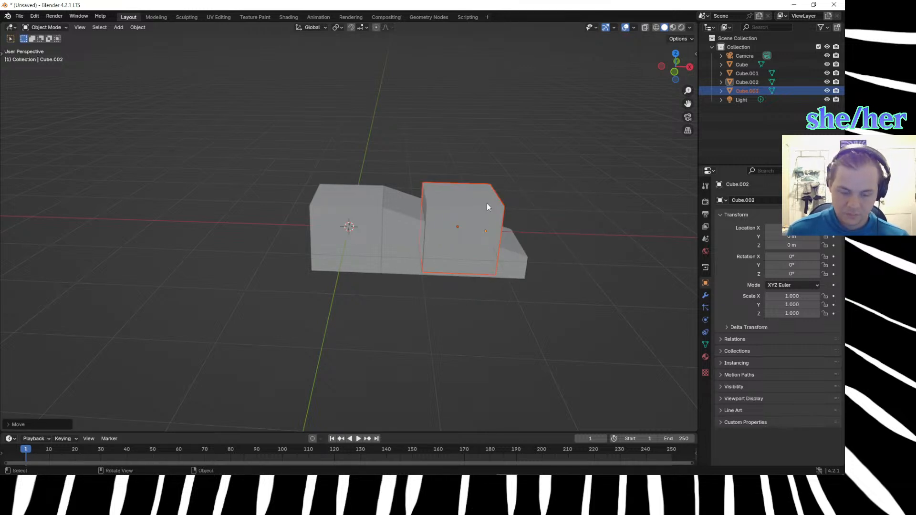
{"action": "key", "text": "ctrl+z"}
{"action": "key", "text": "ctrl+z"}
Select Cube.003, the last block of the row.
{"action": "left_click", "coordinate": [560, 206]}
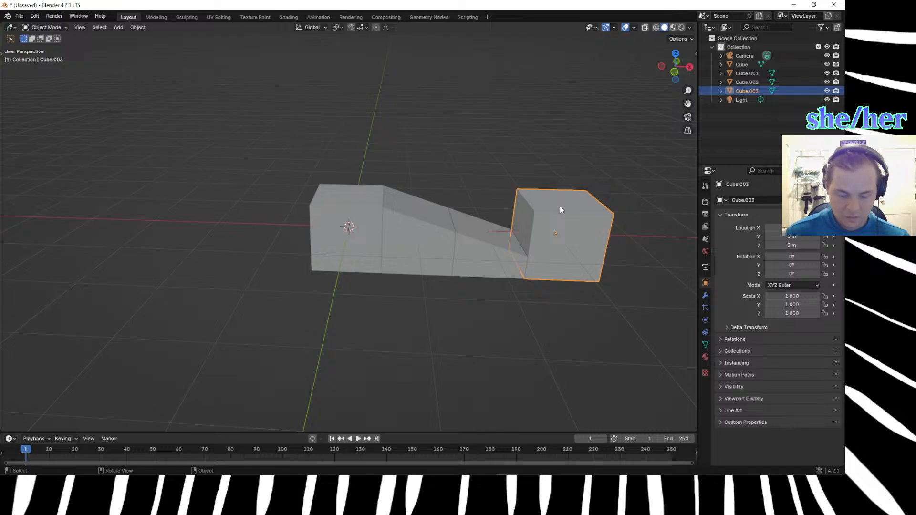
{"action": "key", "text": "g"}
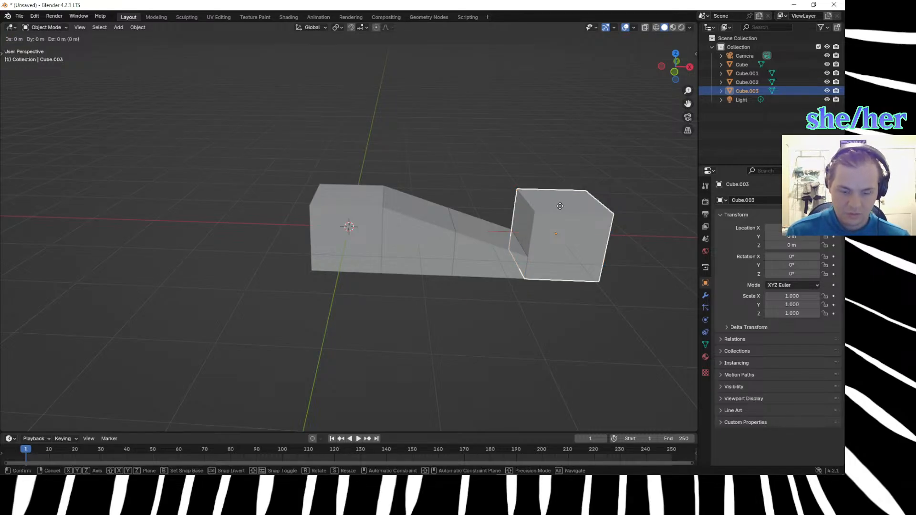
{"action": "left_click", "coordinate": [348, 232]}
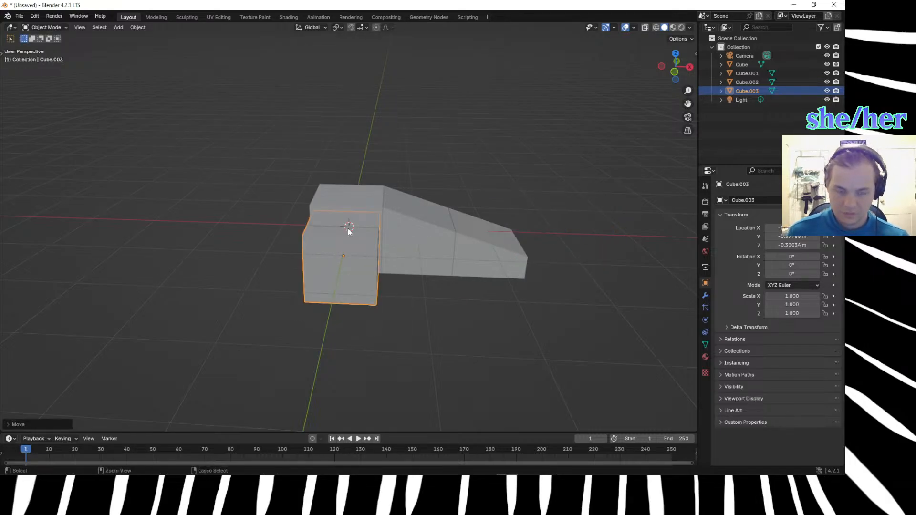
{"action": "key", "text": "ctrl+z"}
In Edit Mode on Cube.003, move its top edge bordering Cube.002 by -0.66 m along Z.
{"action": "key", "text": "Tab"}
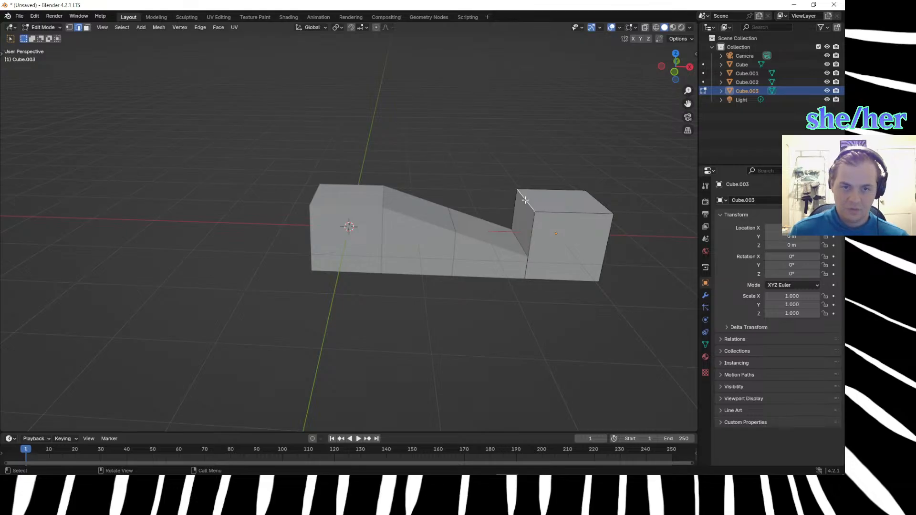
{"action": "type", "text": "gz.66"}
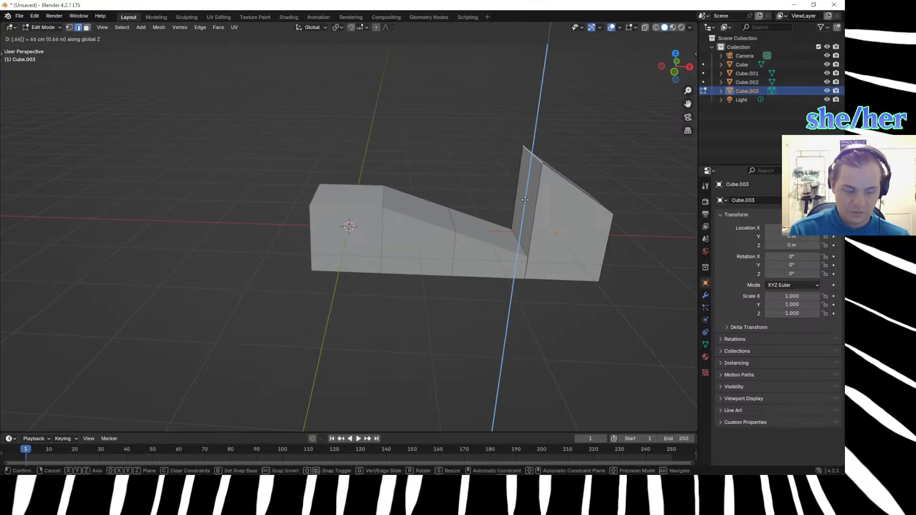
{"action": "key", "text": "minus"}
{"action": "key", "text": "Return"}
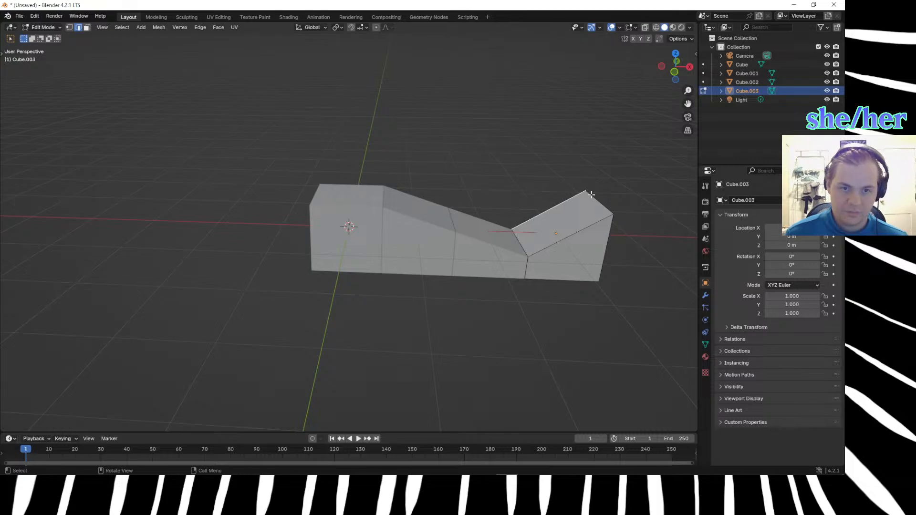
Move Cube.003's outer top edge at the free end of the row by -1 m along Z.
{"action": "key", "text": "g"}
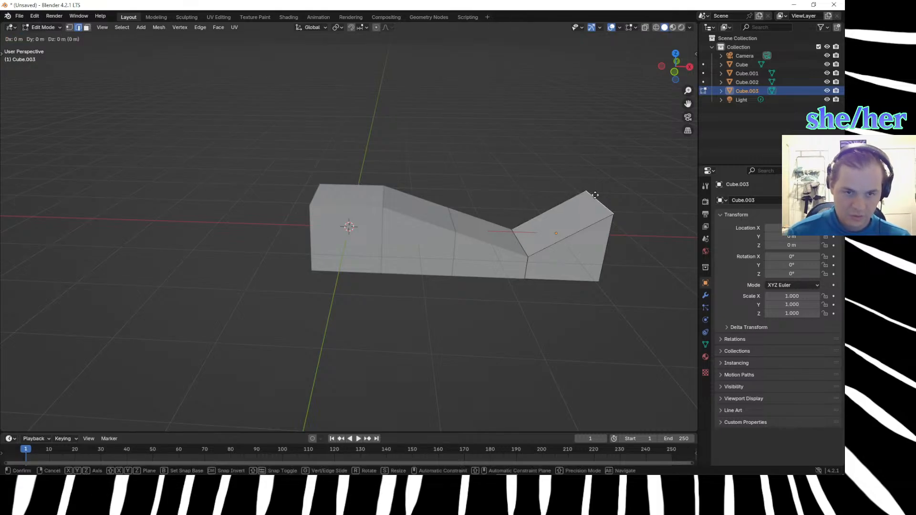
{"action": "type", "text": "z"}
{"action": "type", "text": "0"}
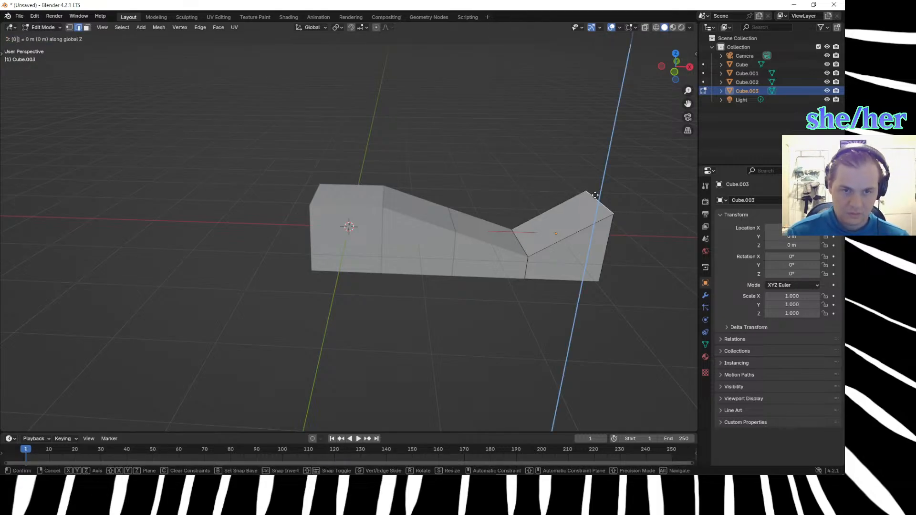
{"action": "type", "text": "-"}
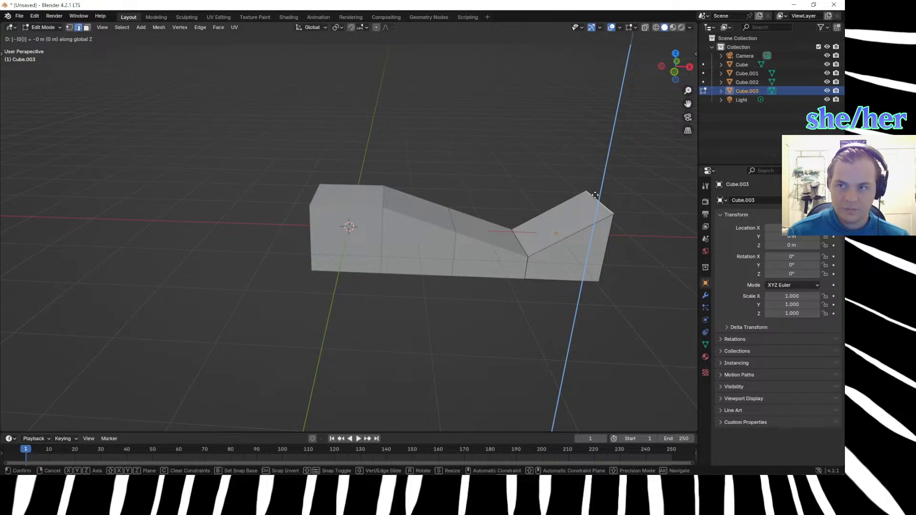
{"action": "type", "text": "1"}
{"action": "key", "text": "BackSpace"}
{"action": "key", "text": "BackSpace"}
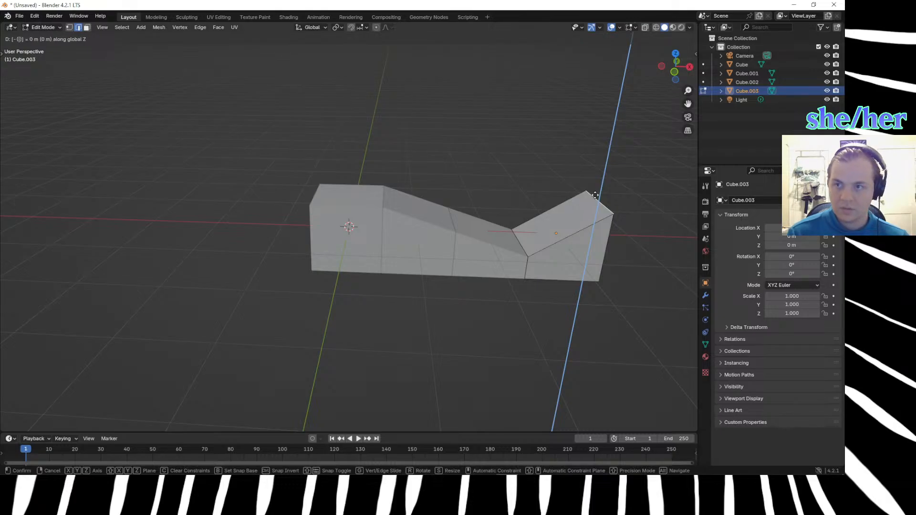
{"action": "type", "text": "1"}
{"action": "key", "text": "Return"}
{"action": "middle_click_drag", "start_coordinate": [590, 372], "coordinate": [582, 403]}
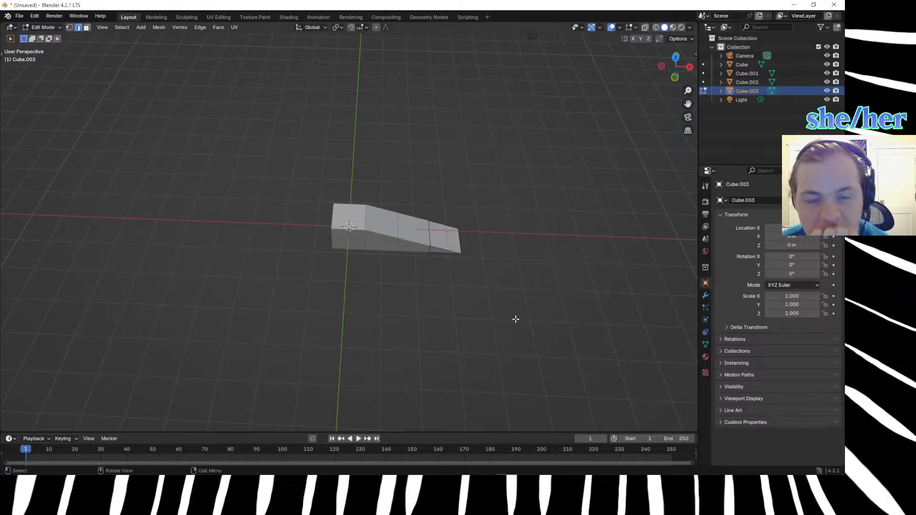
Switch to the Marble Madness arcade page in Firefox, insert a coin and start a one-player game.
{"action": "mouse_move", "coordinate": [350, 464]}
{"action": "mouse_move", "coordinate": [224, 470]}
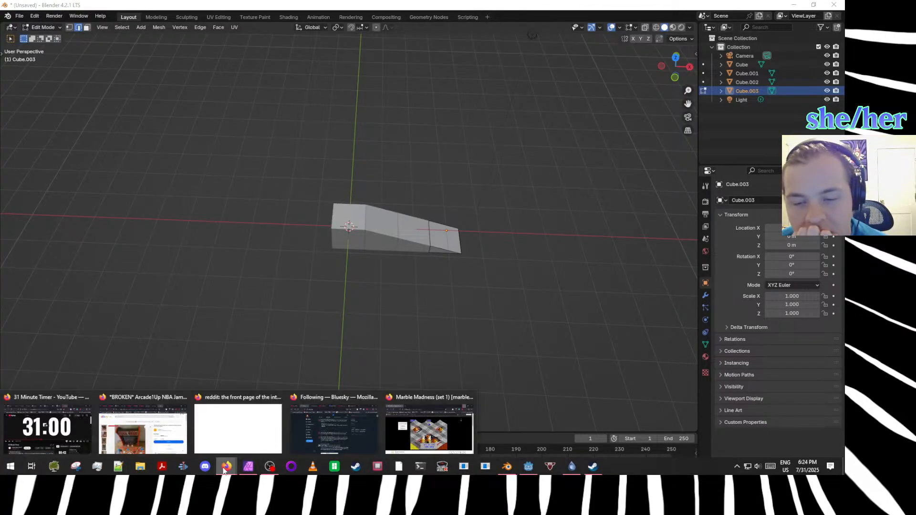
{"action": "left_click", "coordinate": [420, 432]}
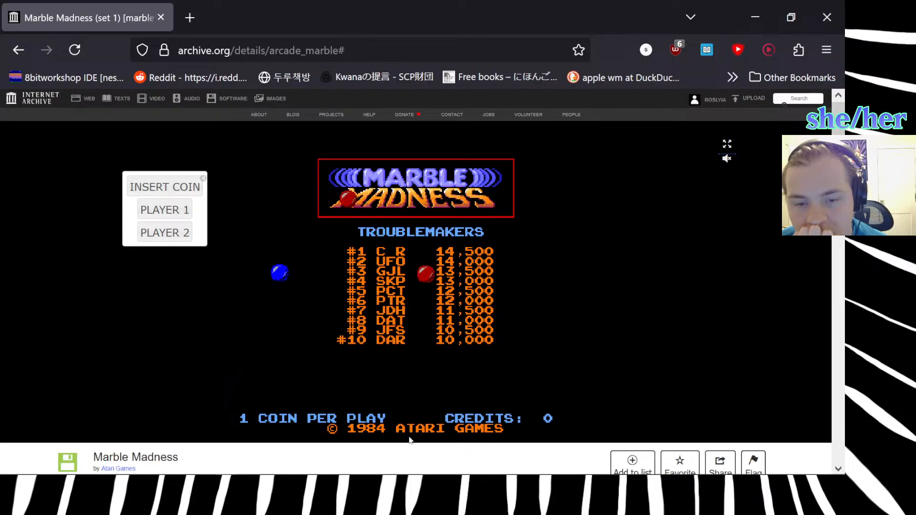
{"action": "left_click", "coordinate": [179, 214]}
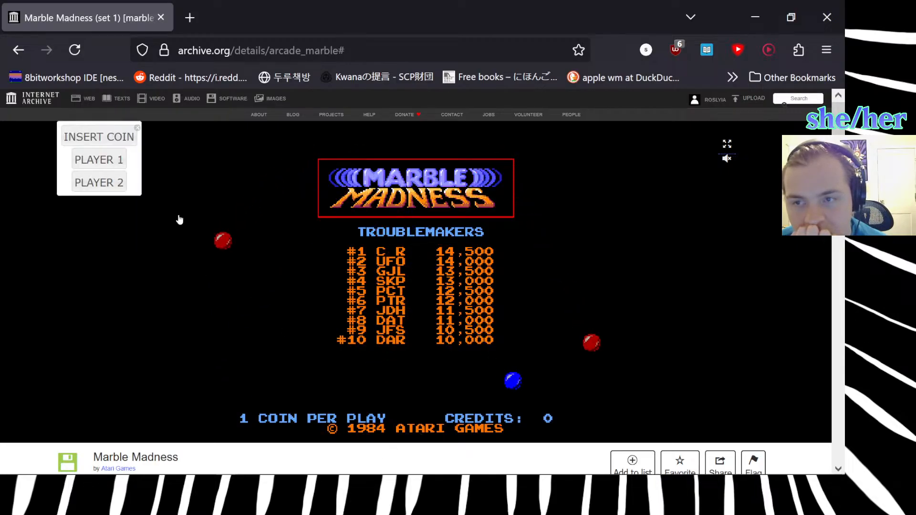
{"action": "left_click", "coordinate": [111, 138]}
{"action": "left_click", "coordinate": [110, 158]}
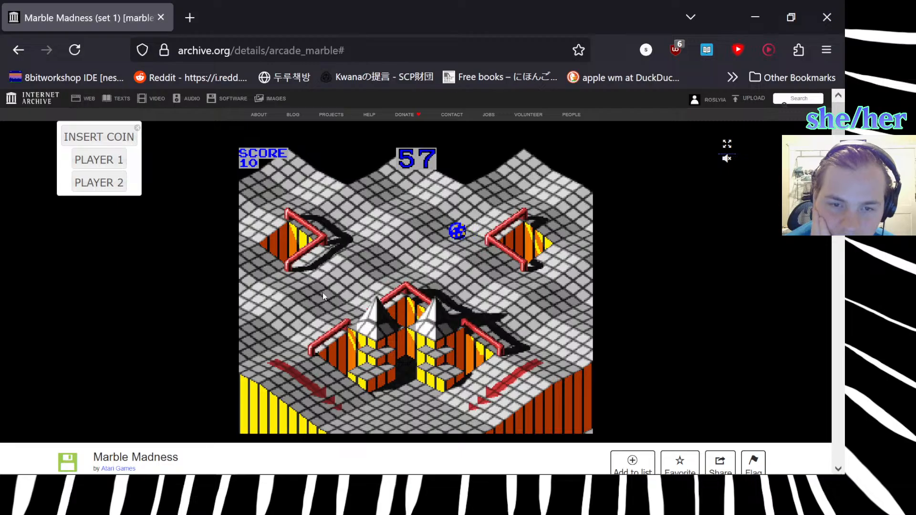
Roll the marble back and forth across the wavy terrain to examine how the slopes and dips are shaped.
{"action": "key", "text": "Left"}
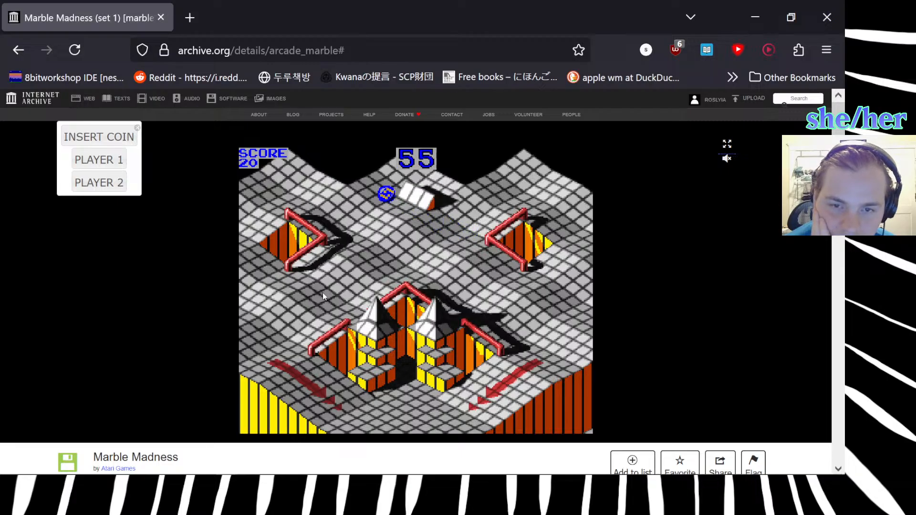
{"action": "key", "text": "Right"}
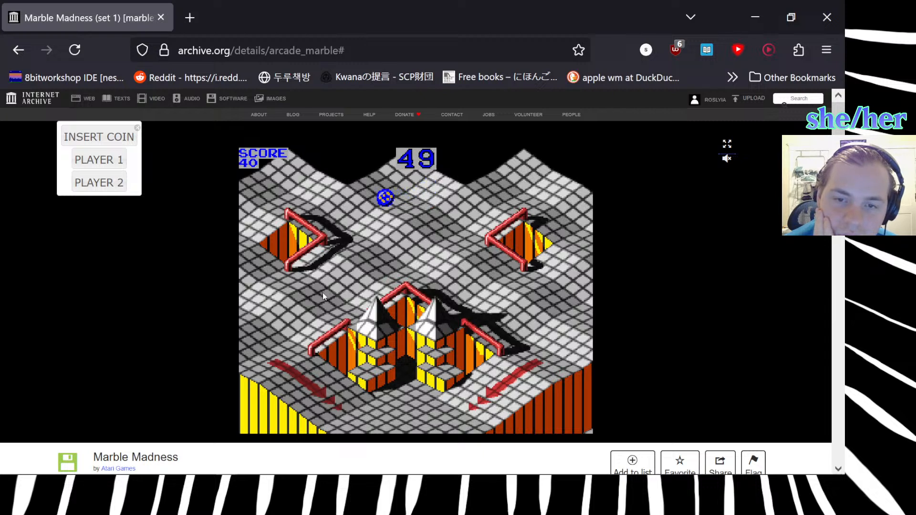
{"action": "key", "text": "Right"}
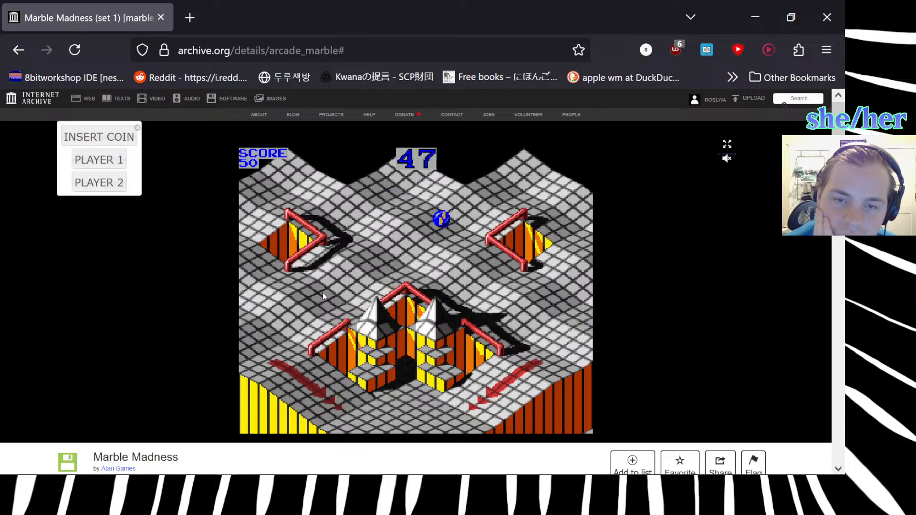
{"action": "key", "text": "Left"}
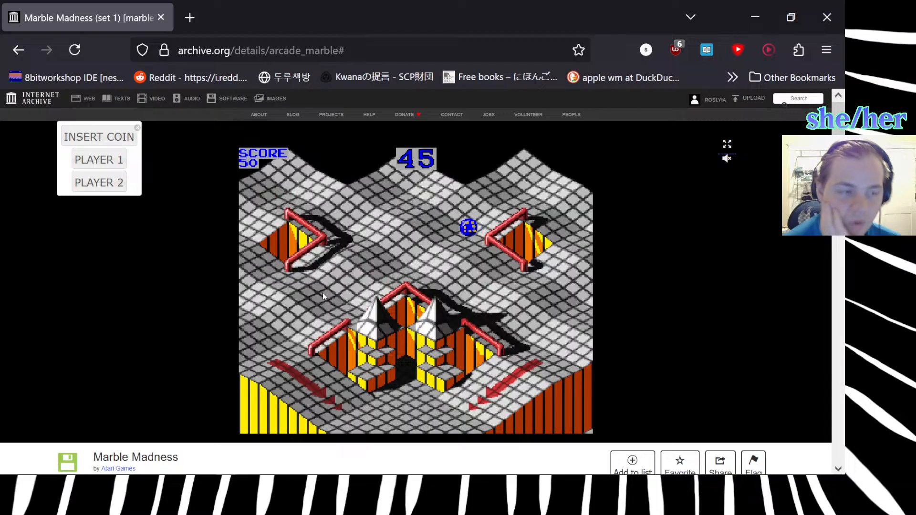
{"action": "key", "text": "Left"}
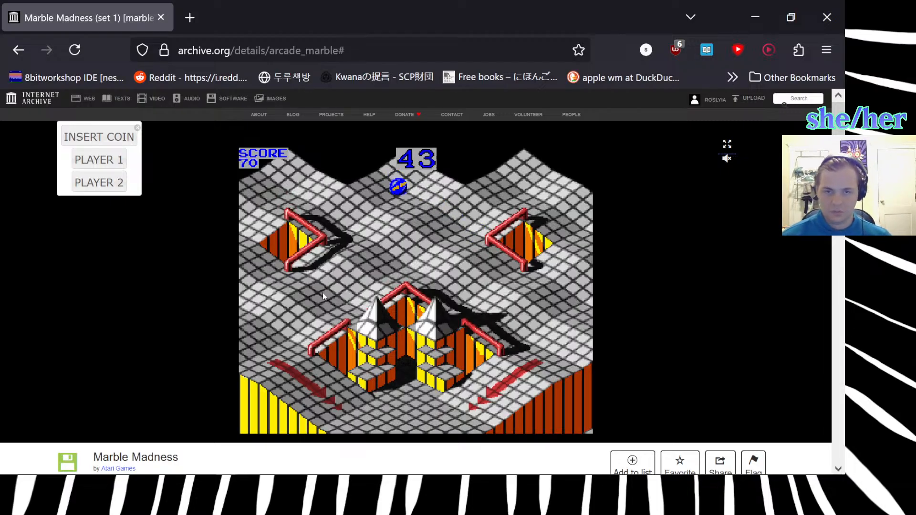
{"action": "key", "text": "Right"}
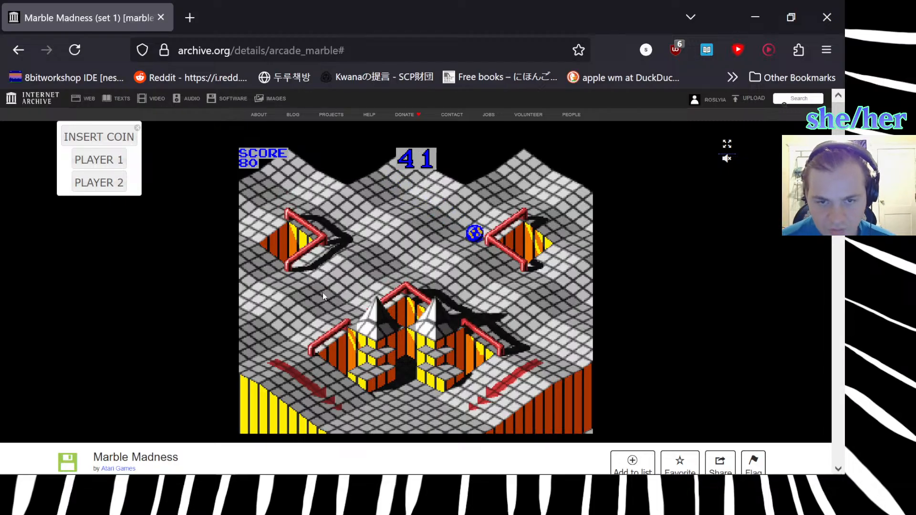
{"action": "key", "text": "Left"}
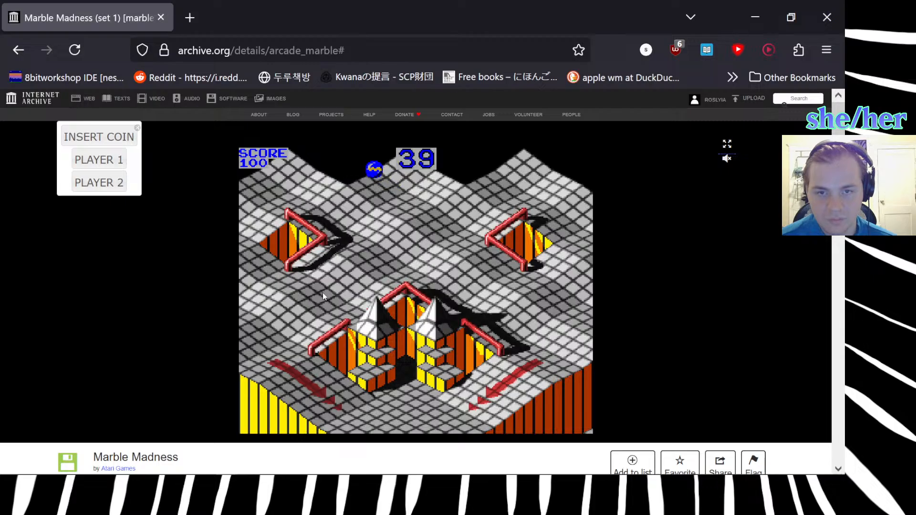
{"action": "key", "text": "Right"}
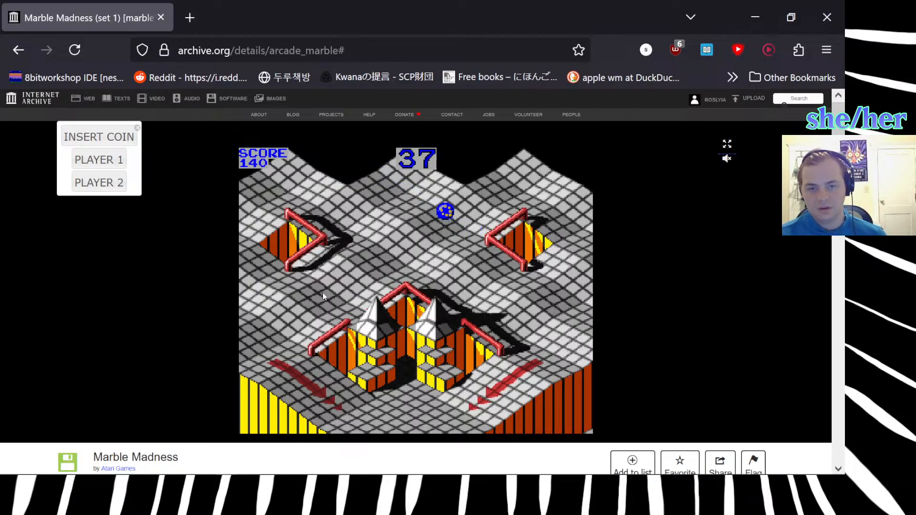
{"action": "key", "text": "Right"}
{"action": "key", "text": "Down"}
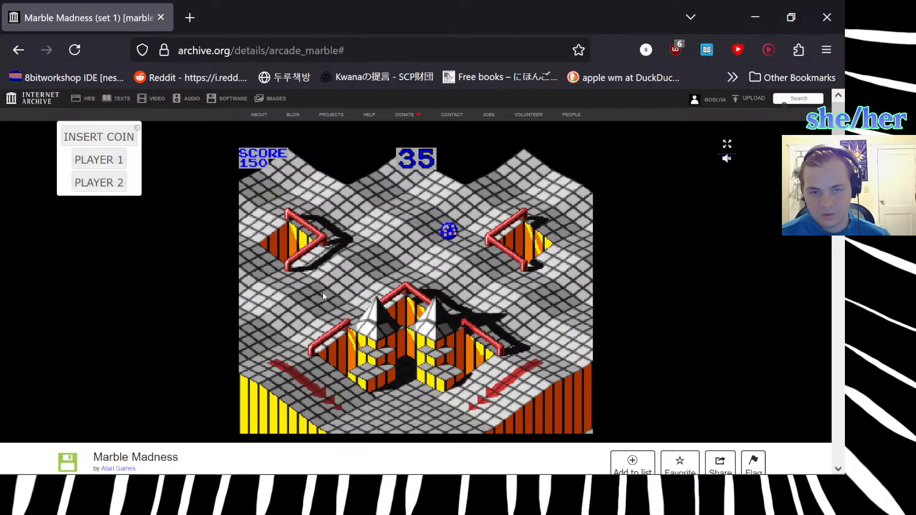
{"action": "key", "text": "Up"}
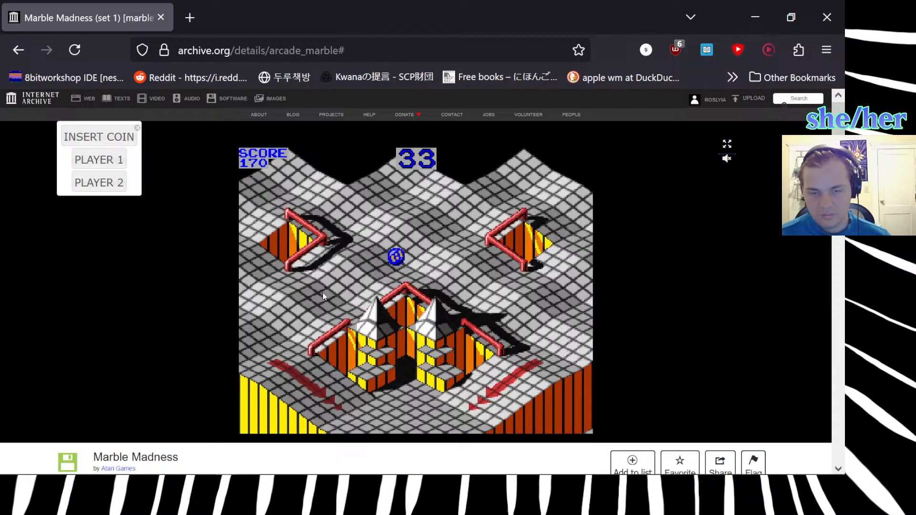
{"action": "key", "text": "Left"}
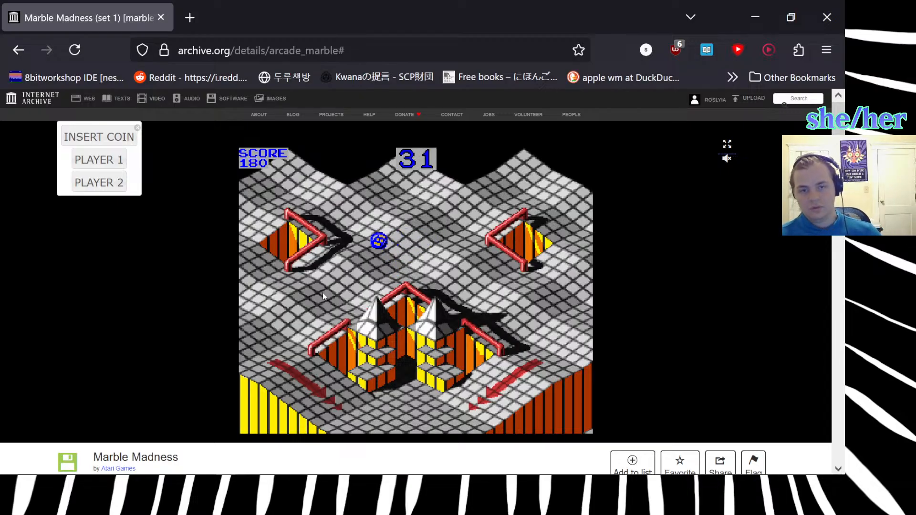
{"action": "key", "text": "Right"}
{"action": "key", "text": "Down"}
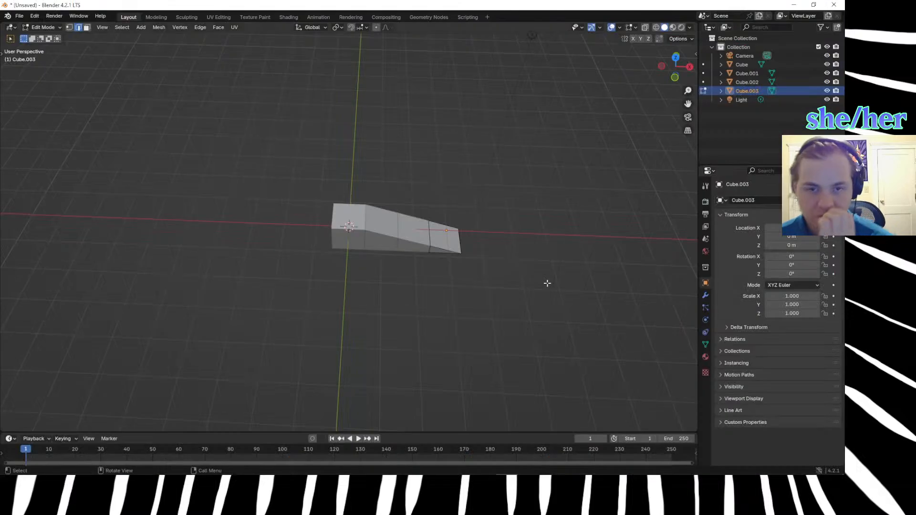
Rename Cube.001, the first sloped block after the flat cube, as Slant_Stright_1.
{"action": "middle_click_drag", "start_coordinate": [452, 260], "coordinate": [380, 265]}
{"action": "left_click", "coordinate": [379, 265]}
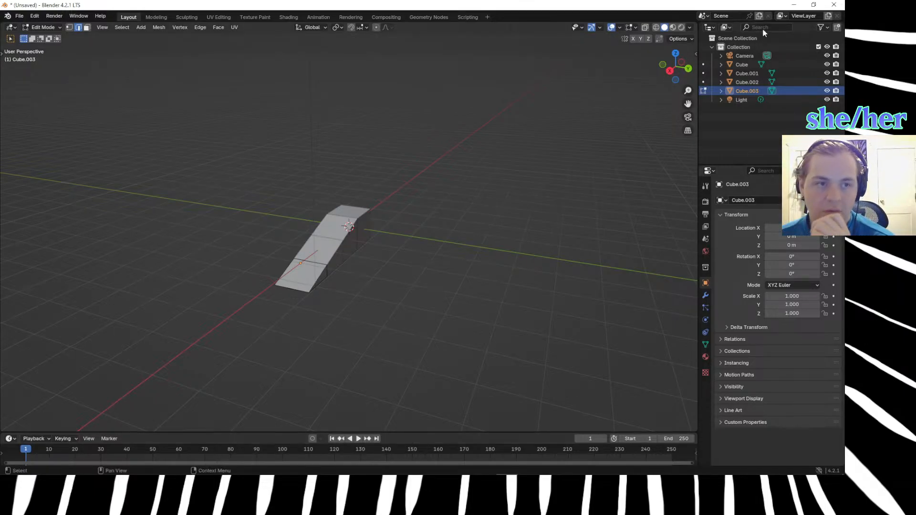
{"action": "left_click", "coordinate": [745, 72]}
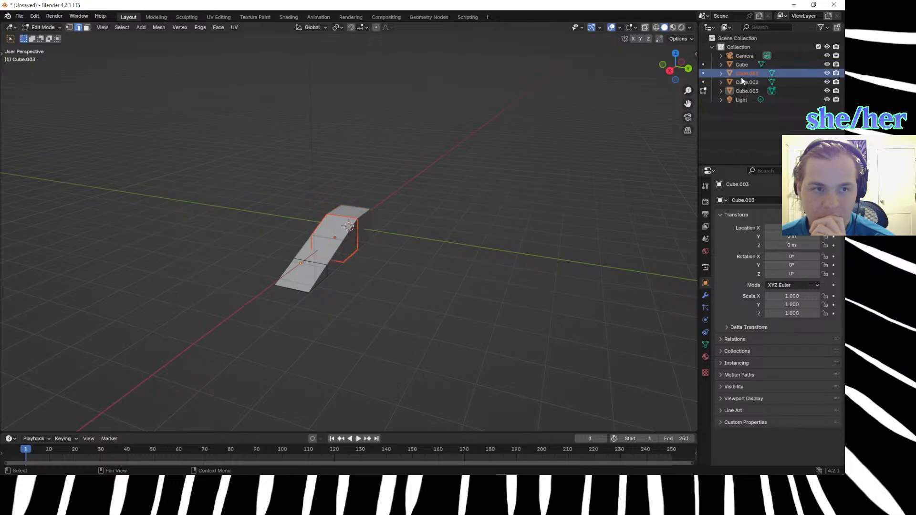
{"action": "double_click", "coordinate": [741, 76]}
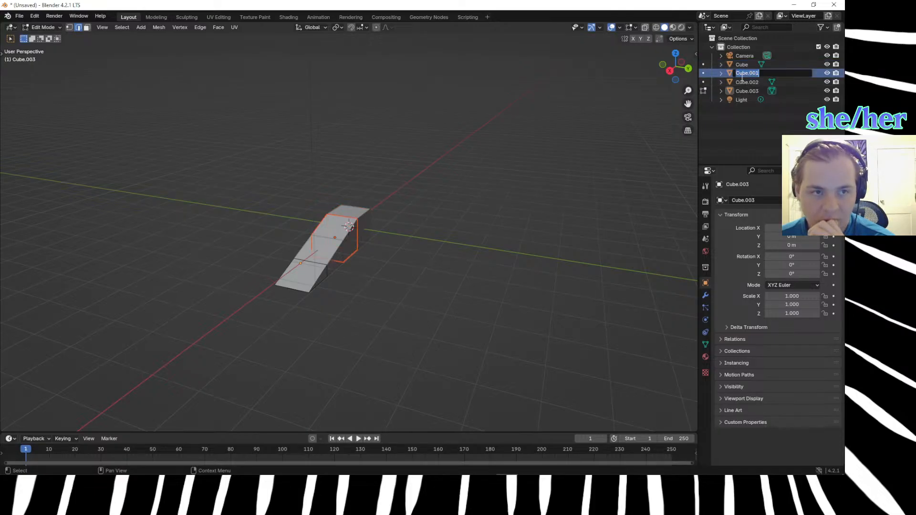
{"action": "key", "text": "BackSpace"}
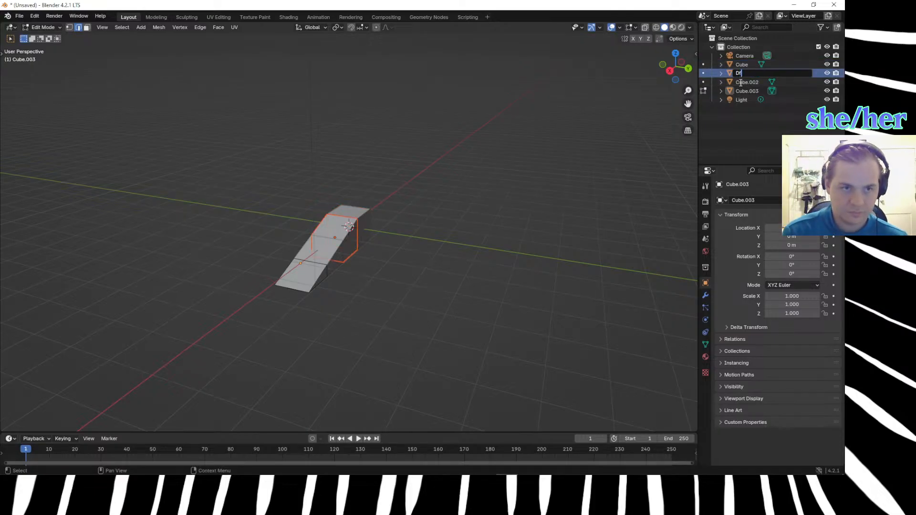
{"action": "key", "text": "super+space"}
{"action": "type", "text": "Striaigth"}
{"action": "key", "text": "BackSpace"}
{"action": "key", "text": "BackSpace"}
{"action": "key", "text": "BackSpace"}
{"action": "key", "text": "BackSpace"}
{"action": "key", "text": "BackSpace"}
{"action": "key", "text": "BackSpace"}
{"action": "key", "text": "BackSpace"}
{"action": "key", "text": "BackSpace"}
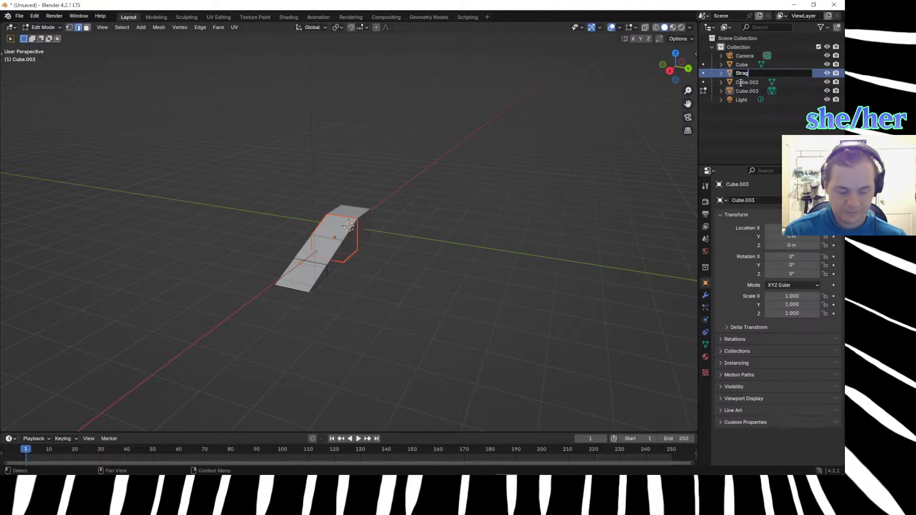
{"action": "type", "text": "Slant_"}
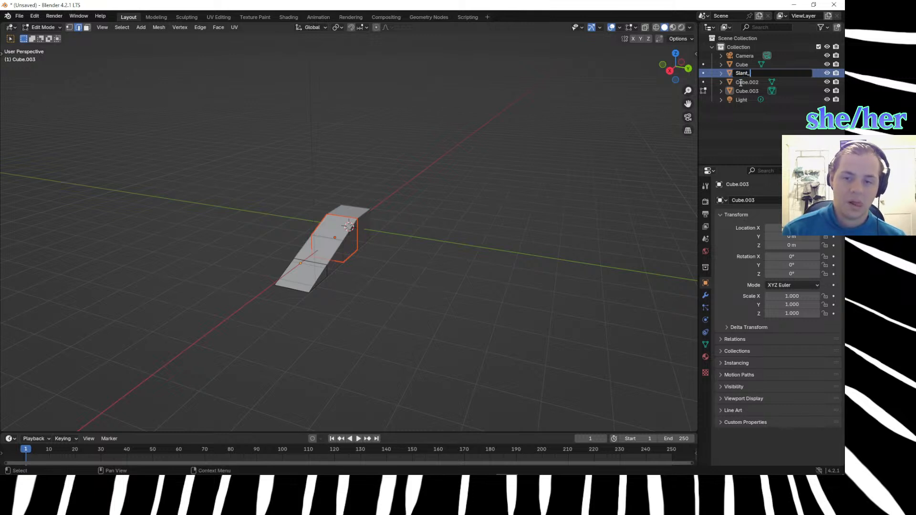
{"action": "type", "text": "Stright"}
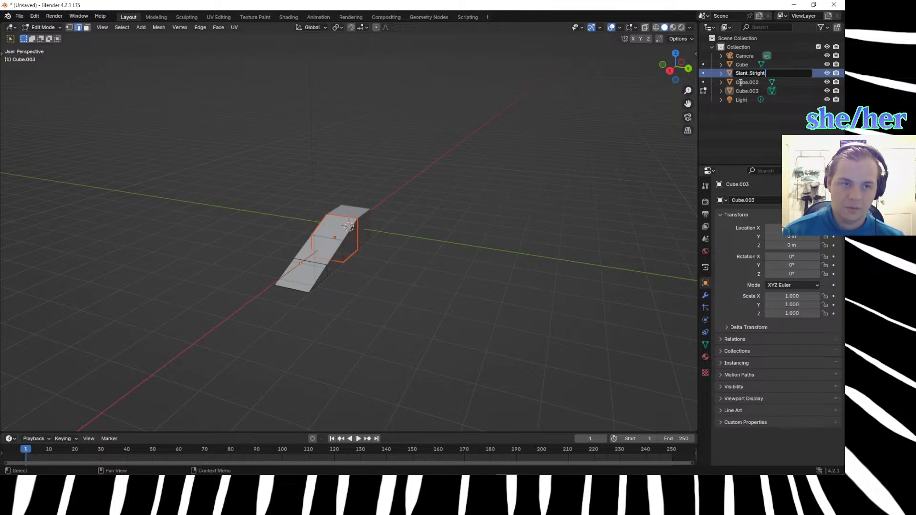
{"action": "type", "text": "_1"}
{"action": "key", "text": "Return"}
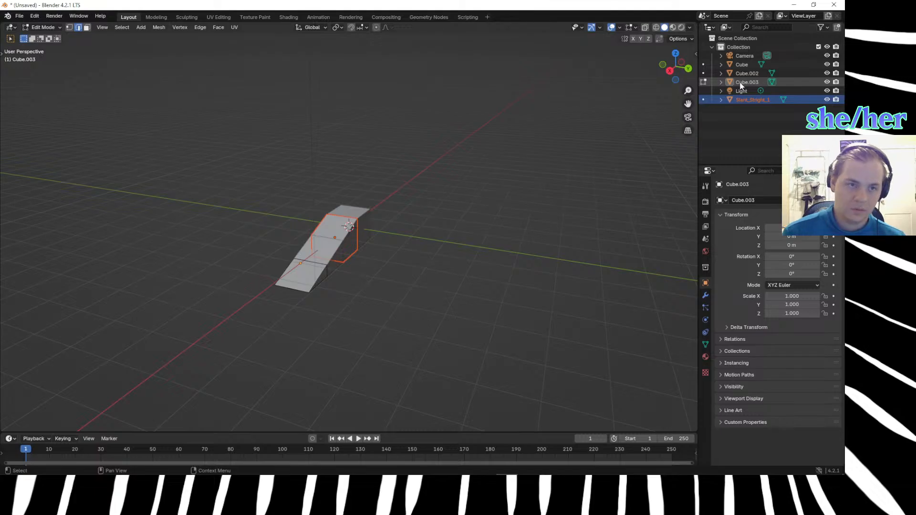
Rename Cube.002, the middle sloped block, as Slant_Straight_2.
{"action": "left_click", "coordinate": [748, 73]}
{"action": "double_click", "coordinate": [752, 73]}
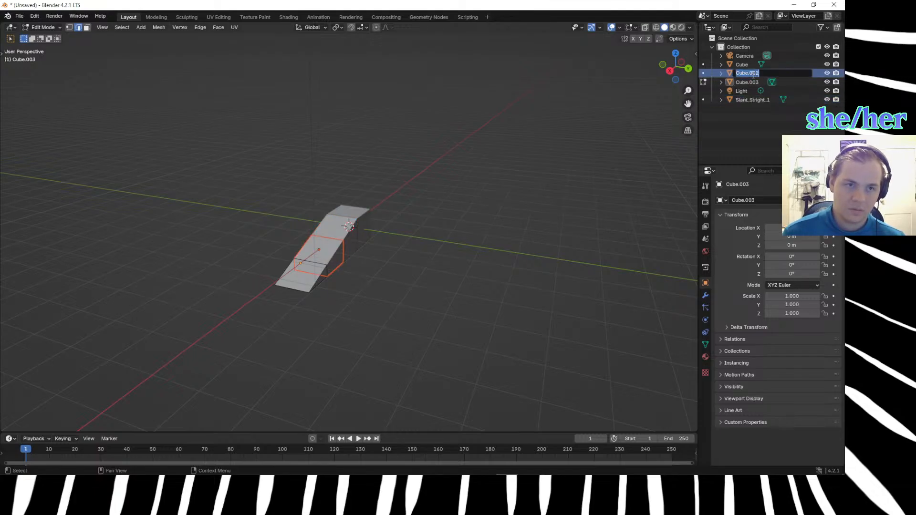
{"action": "type", "text": "Slant"}
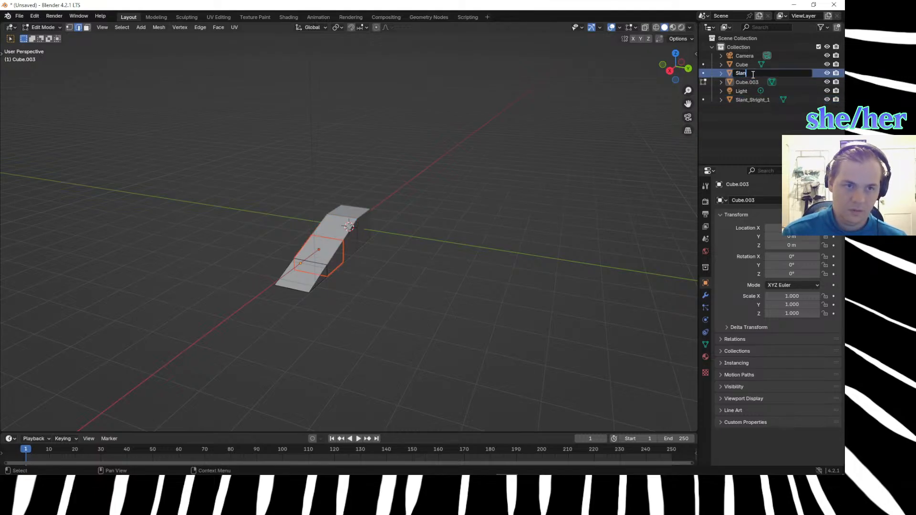
{"action": "type", "text": "_Straight"}
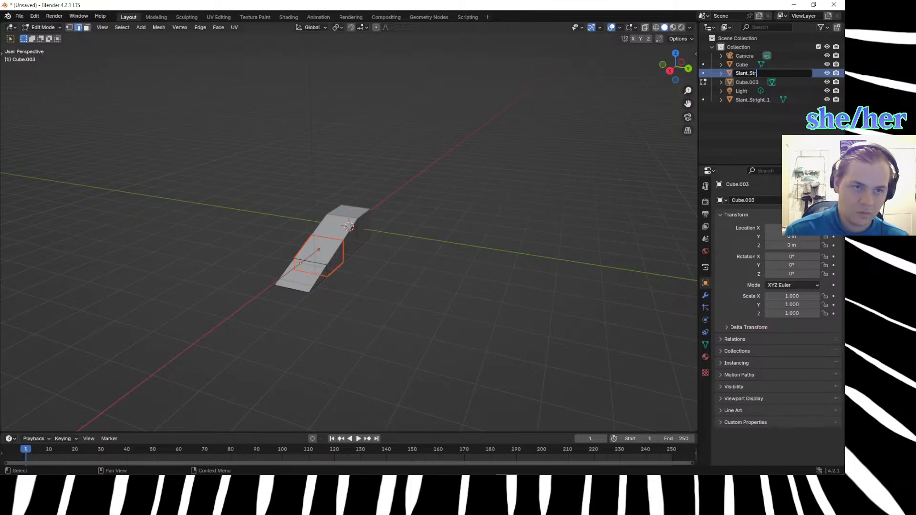
{"action": "type", "text": "_2"}
{"action": "key", "text": "Return"}
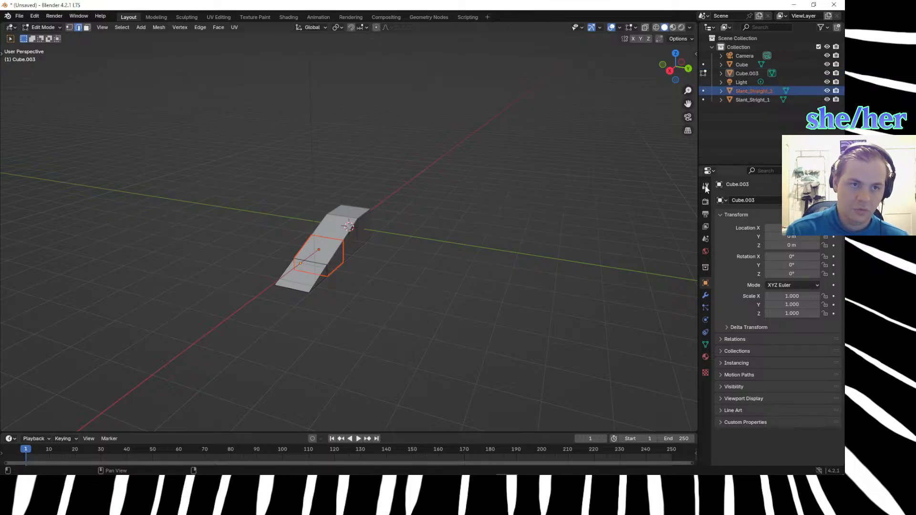
Rename Cube.003, the sloped block at the low end of the row, as Slant_Straight_3.
{"action": "left_click", "coordinate": [746, 76]}
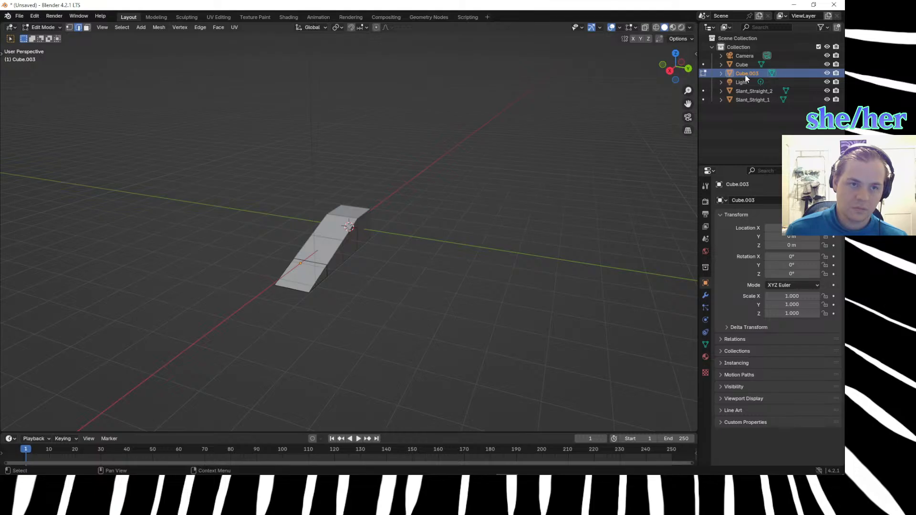
{"action": "double_click", "coordinate": [746, 76]}
{"action": "type", "text": "Slant_Straight_23"}
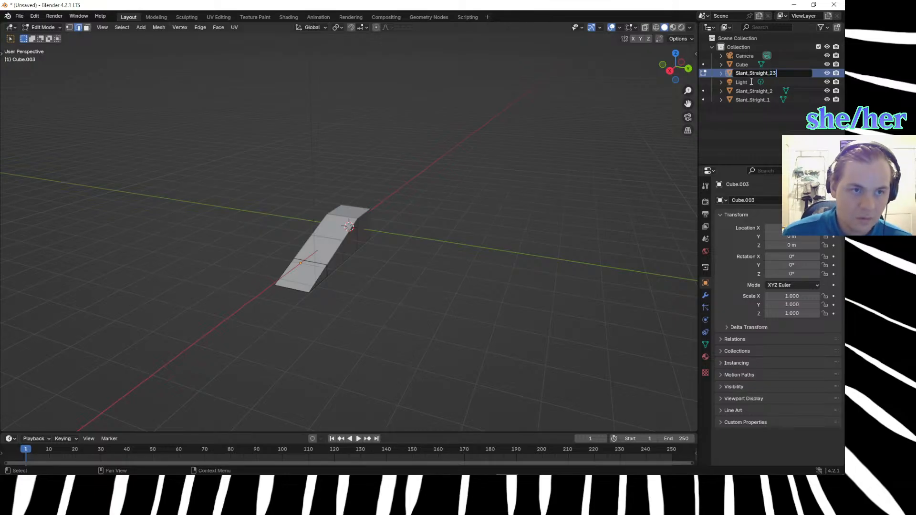
{"action": "key", "text": "BackSpace"}
{"action": "type", "text": "3"}
{"action": "key", "text": "Return"}
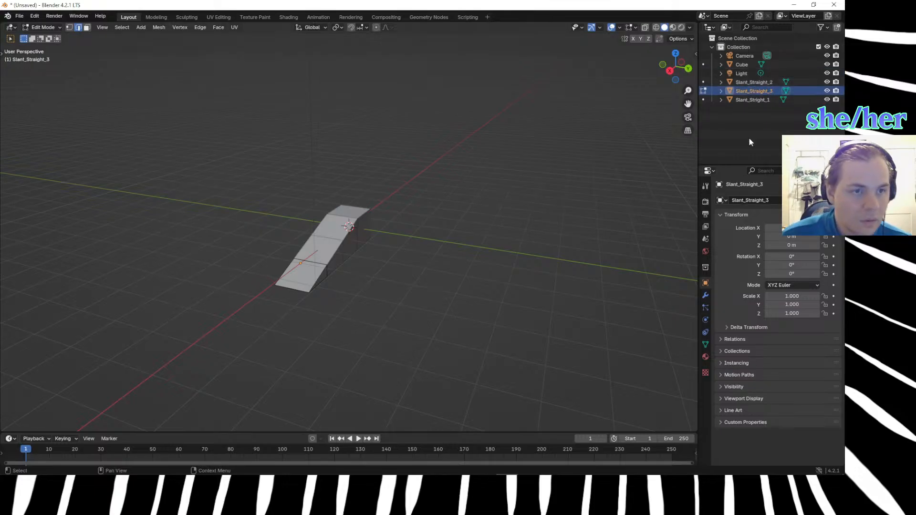
Correct the misspelled name Slant_Stright_1 to Slant_Straight_1.
{"action": "left_click", "coordinate": [762, 99]}
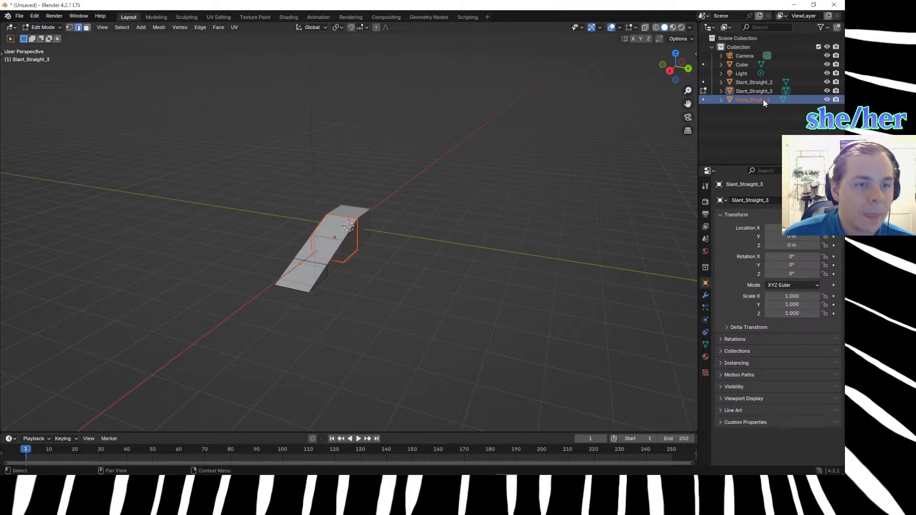
{"action": "double_click", "coordinate": [762, 100]}
{"action": "key", "text": "Left"}
{"action": "key", "text": "Right"}
{"action": "key", "text": "Right"}
{"action": "key", "text": "Right"}
{"action": "key", "text": "Right"}
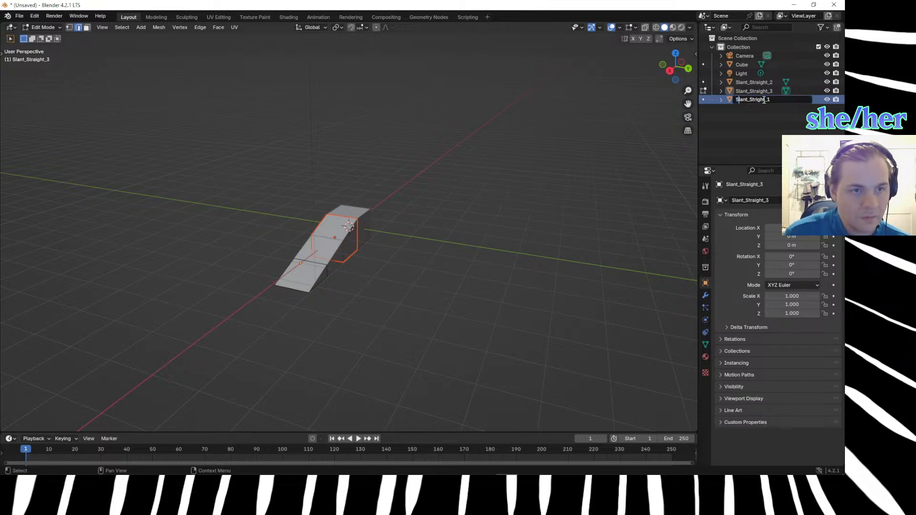
{"action": "key", "text": "Right"}
{"action": "key", "text": "Right"}
{"action": "key", "text": "Right"}
{"action": "key", "text": "Right"}
{"action": "key", "text": "Right"}
{"action": "key", "text": "Right"}
{"action": "key", "text": "Delete"}
{"action": "key", "text": "Delete"}
{"action": "key", "text": "Delete"}
{"action": "key", "text": "Delete"}
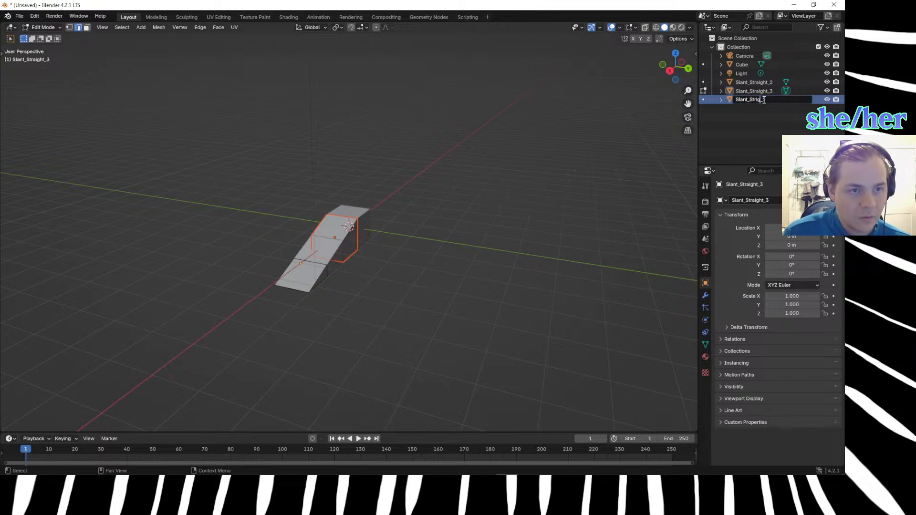
{"action": "type", "text": "agh"}
{"action": "key", "text": "BackSpace"}
{"action": "key", "text": "BackSpace"}
{"action": "type", "text": "ght_1"}
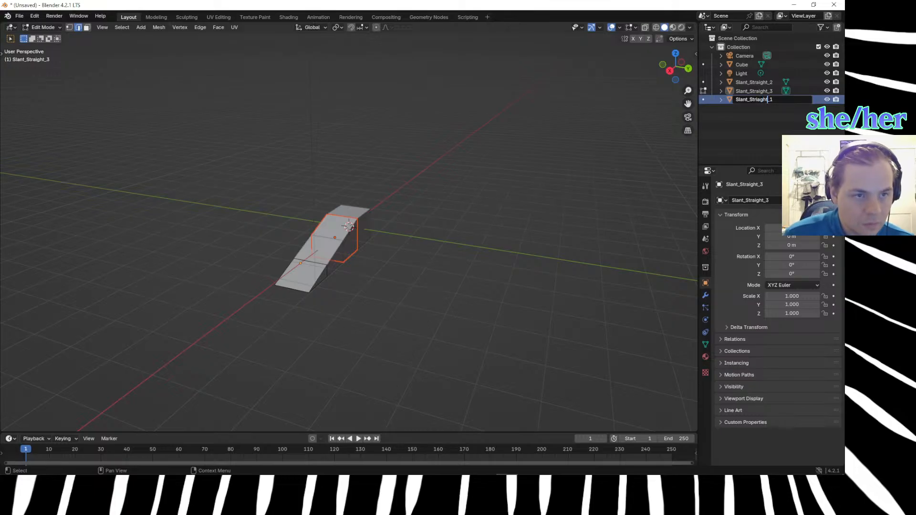
{"action": "key", "text": "BackSpace"}
{"action": "key", "text": "BackSpace"}
{"action": "key", "text": "BackSpace"}
{"action": "key", "text": "BackSpace"}
{"action": "type", "text": "aight"}
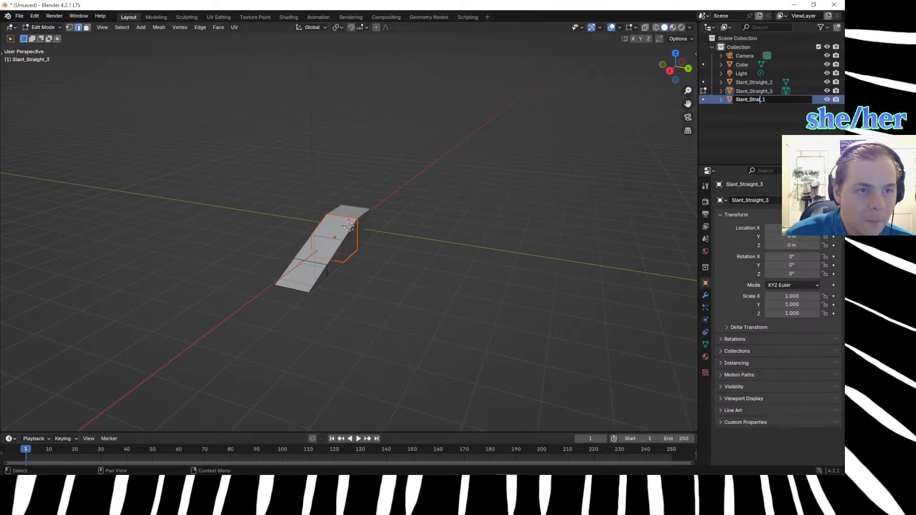
{"action": "key", "text": "Return"}
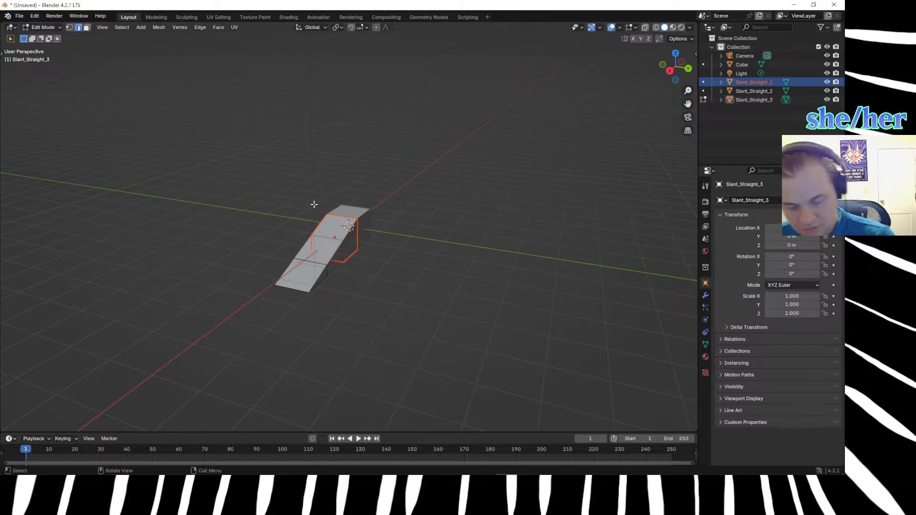
Leave Edit Mode and duplicate the flat cube at the top of the slope 1 m along Y.
{"action": "key", "text": "Tab"}
{"action": "left_click", "coordinate": [360, 216]}
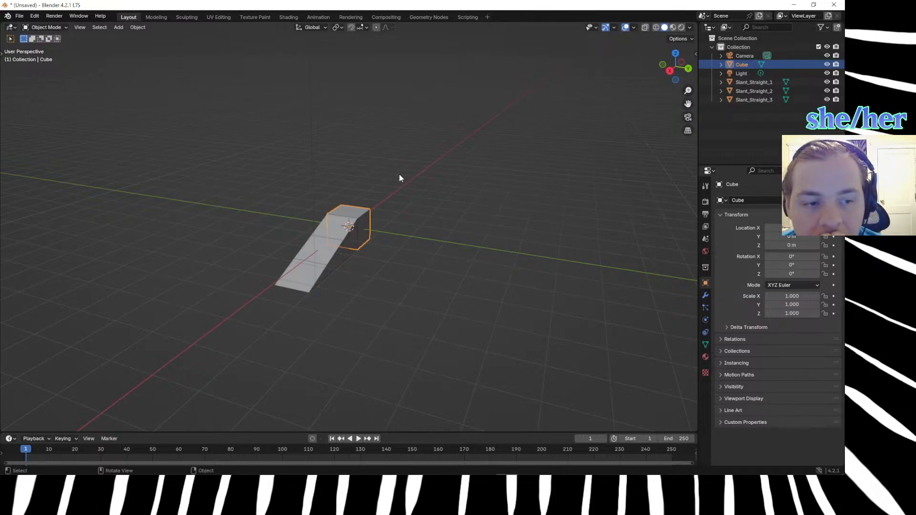
{"action": "left_click", "coordinate": [388, 211]}
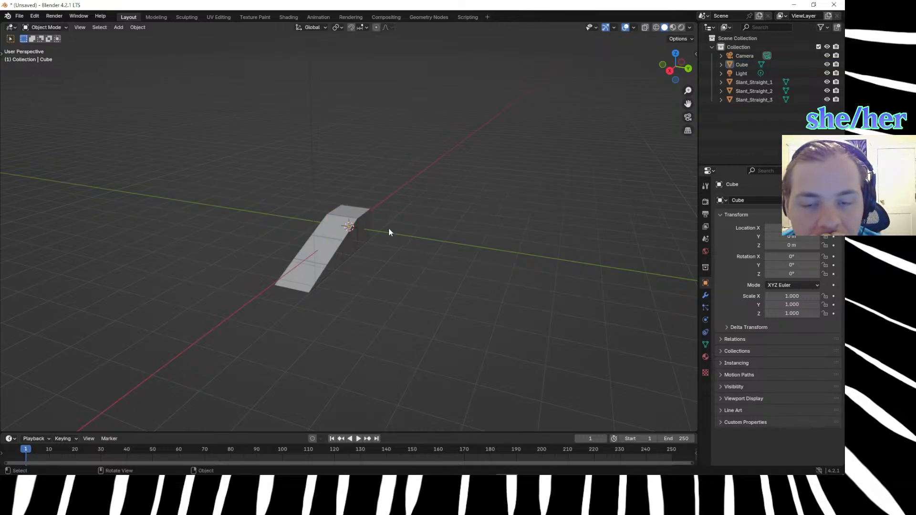
{"action": "left_click", "coordinate": [358, 216]}
{"action": "key", "text": "shift+s"}
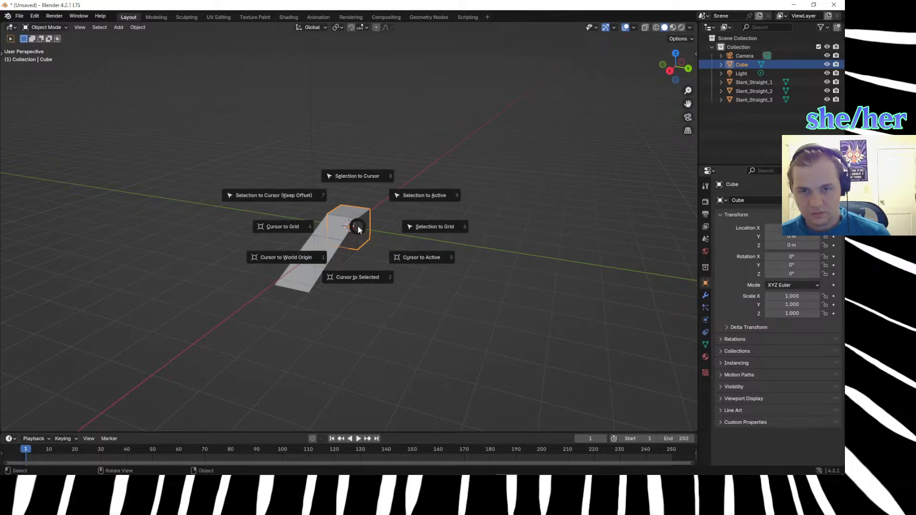
{"action": "left_click", "coordinate": [588, 225]}
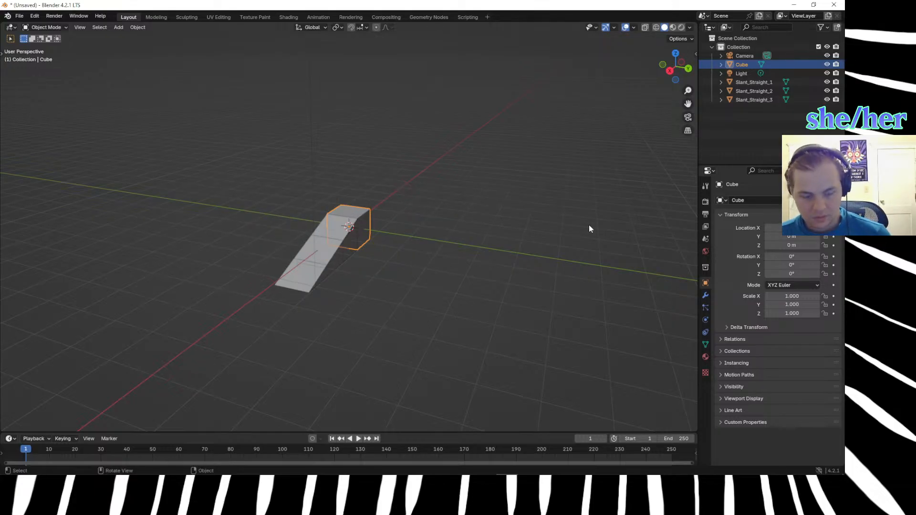
{"action": "key", "text": "shift+d"}
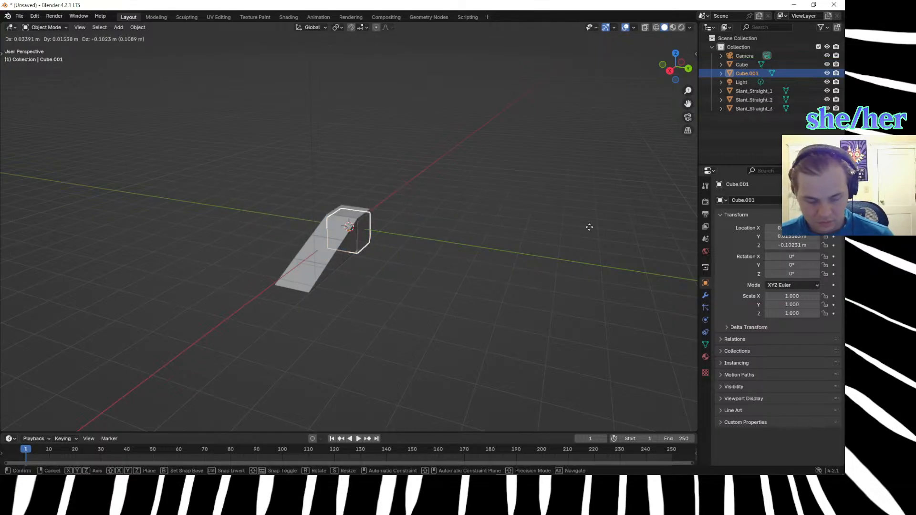
{"action": "type", "text": "y1"}
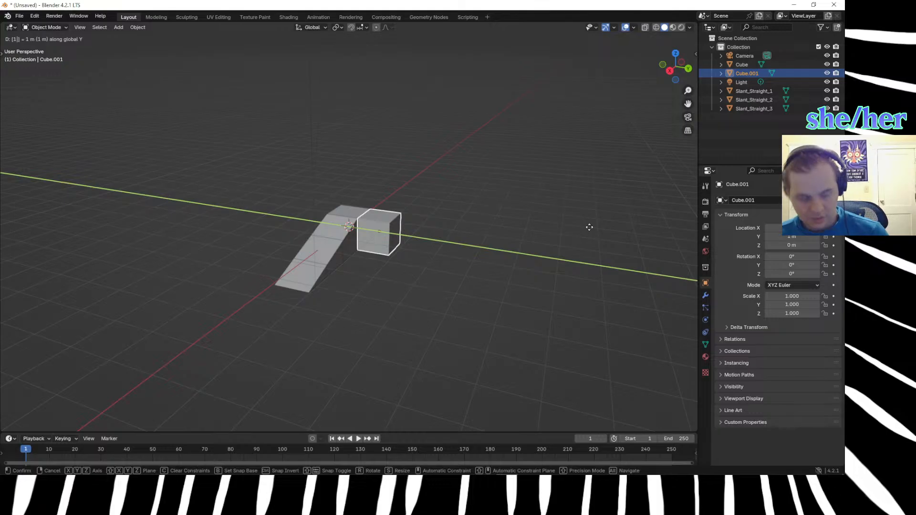
{"action": "key", "text": "Return"}
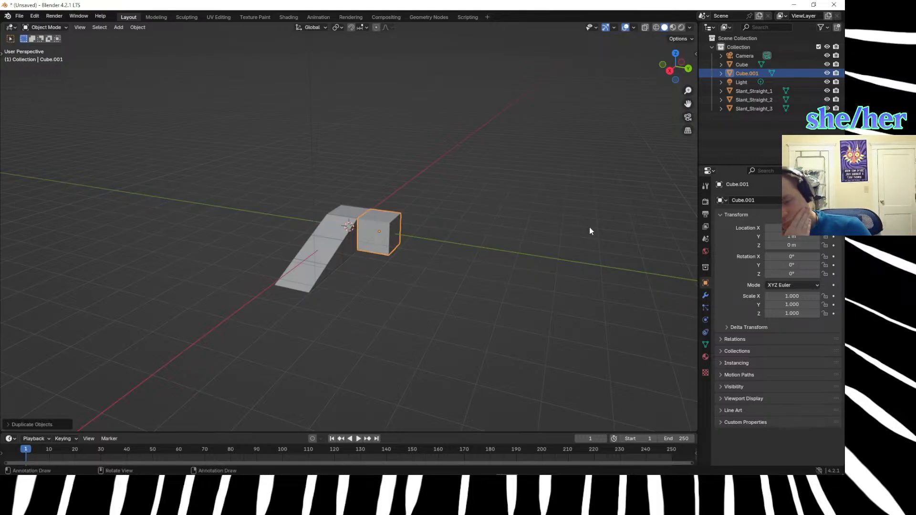
Edit Cube.001 and lower its outer top corner vertex on the slope's downhill side by 0.33 m along Z.
{"action": "middle_click_drag", "start_coordinate": [486, 302], "coordinate": [387, 346]}
{"action": "left_click", "coordinate": [387, 346]}
{"action": "left_click", "coordinate": [374, 231]}
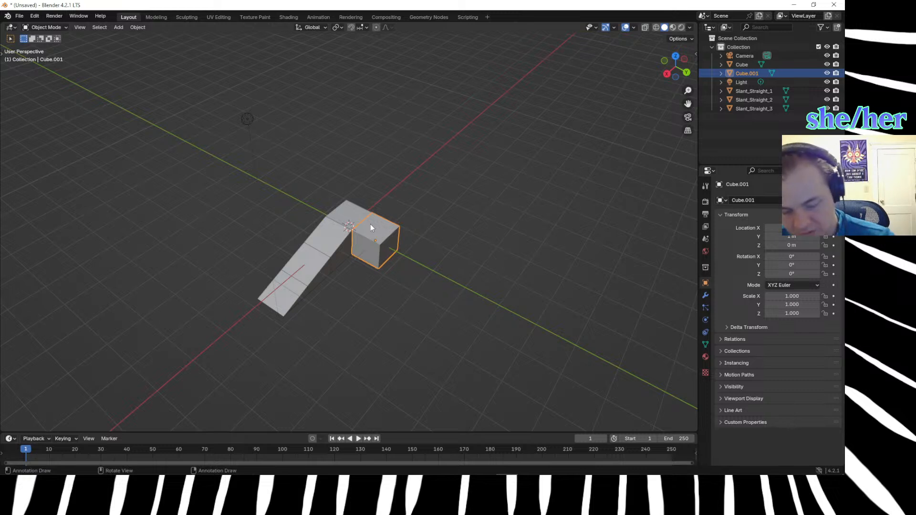
{"action": "key", "text": "Tab"}
{"action": "left_click", "coordinate": [372, 239]}
{"action": "key", "text": "1"}
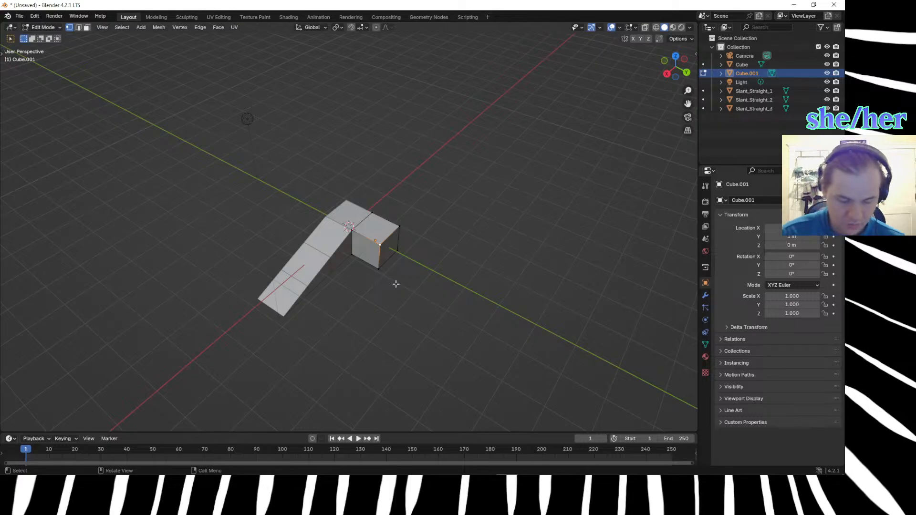
{"action": "key", "text": "g"}
{"action": "type", "text": "z"}
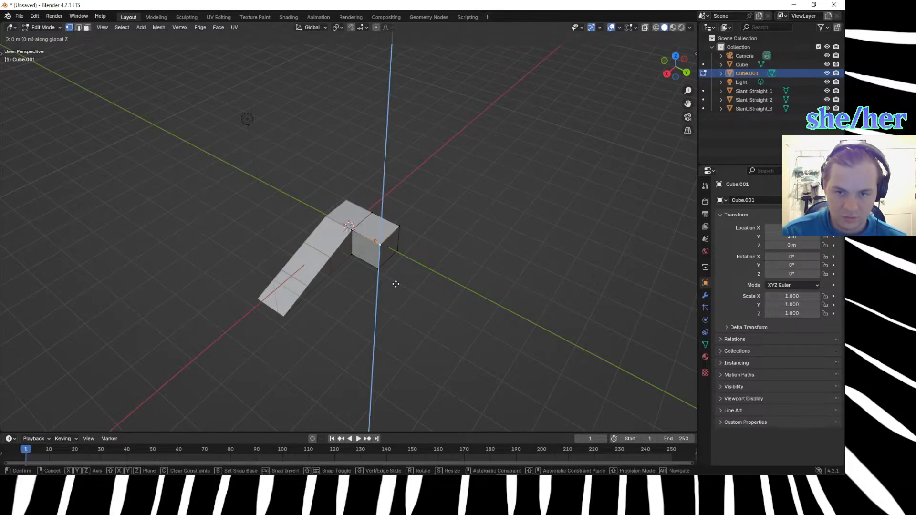
{"action": "type", "text": ".33"}
{"action": "key", "text": "Return"}
Move Cube.001's other outer top corner vertex, on the uphill side, by -0.15 m along Z.
{"action": "scroll", "coordinate": [364, 204], "scroll_direction": "up", "scroll_amount": 3}
{"action": "middle_click_drag", "start_coordinate": [363, 205], "coordinate": [365, 203]}
{"action": "left_click", "coordinate": [418, 184]}
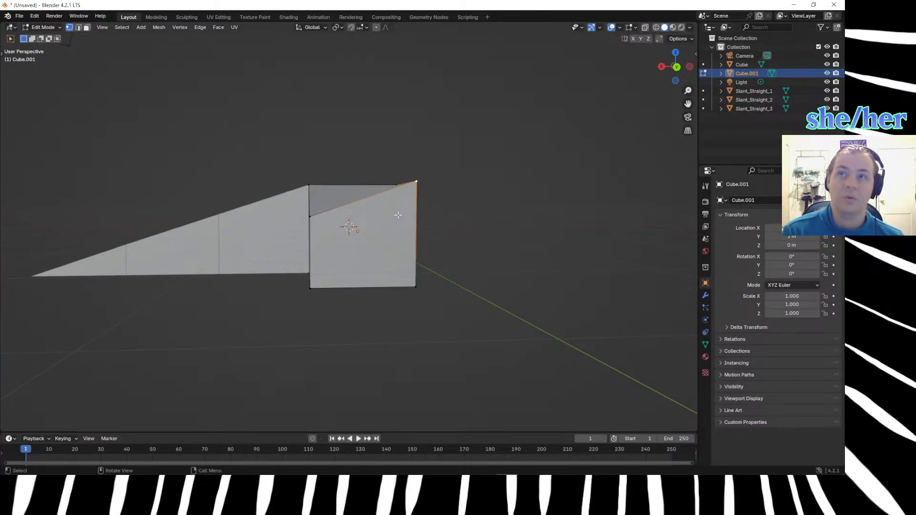
{"action": "type", "text": "gz"}
{"action": "type", "text": ".1"}
{"action": "type", "text": "5"}
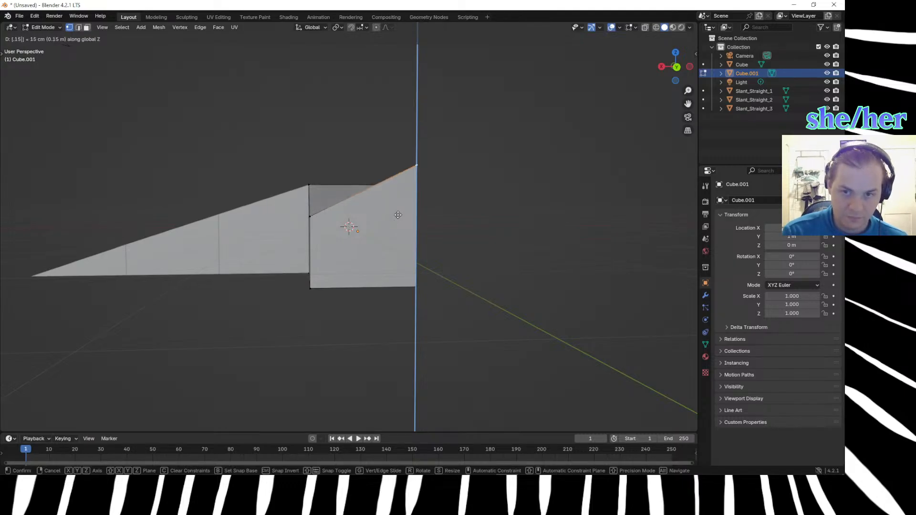
{"action": "type", "text": "-"}
{"action": "key", "text": "Return"}
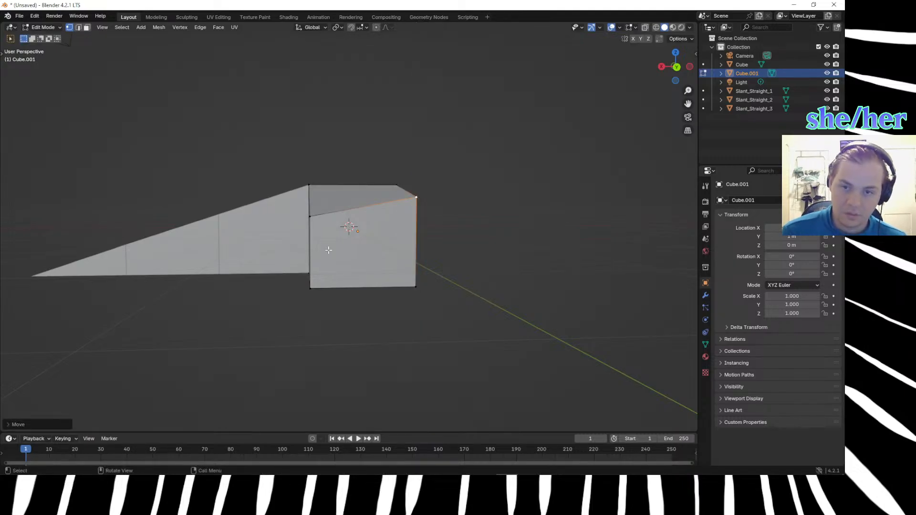
Select Cube.001's inner top corner vertex where it meets the slope, and check the Marble Madness terrain in Firefox for comparison.
{"action": "middle_click_drag", "start_coordinate": [323, 240], "coordinate": [382, 292]}
{"action": "left_click", "coordinate": [339, 206]}
{"action": "middle_click_drag", "start_coordinate": [321, 238], "coordinate": [271, 258]}
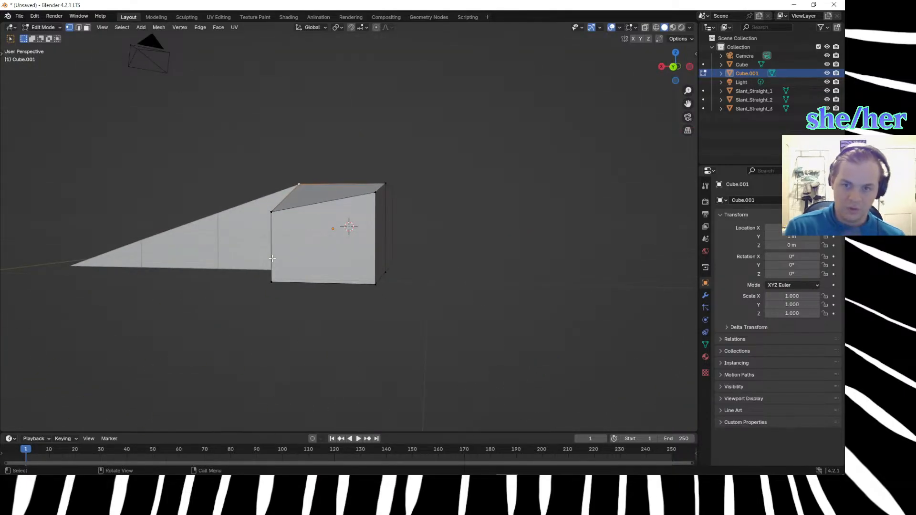
{"action": "key", "text": "alt+Tab"}
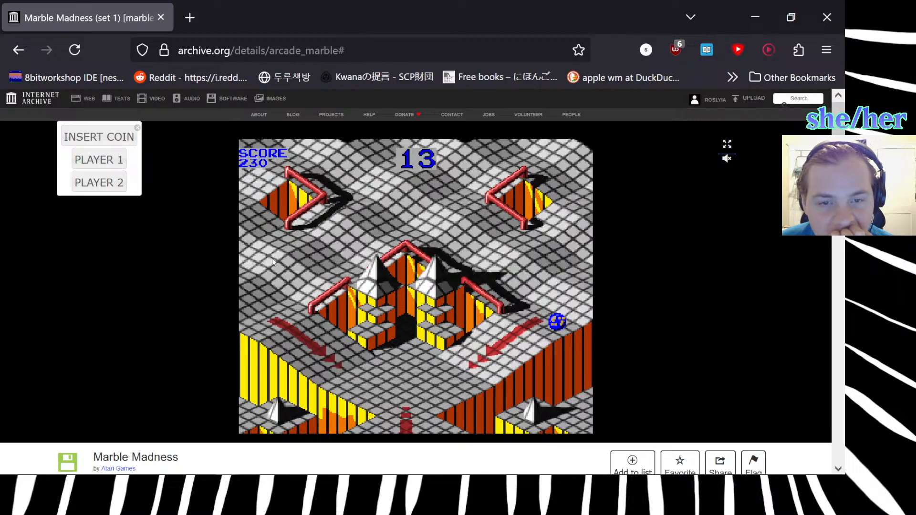
{"action": "key", "text": "alt+Tab"}
{"action": "middle_click_drag", "start_coordinate": [272, 258], "coordinate": [304, 302]}
{"action": "key", "text": "g"}
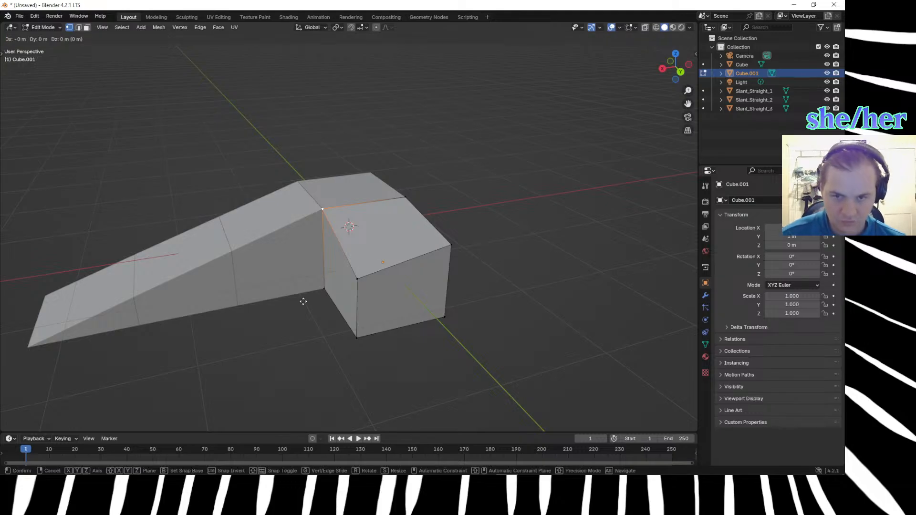
{"action": "left_click", "coordinate": [383, 223]}
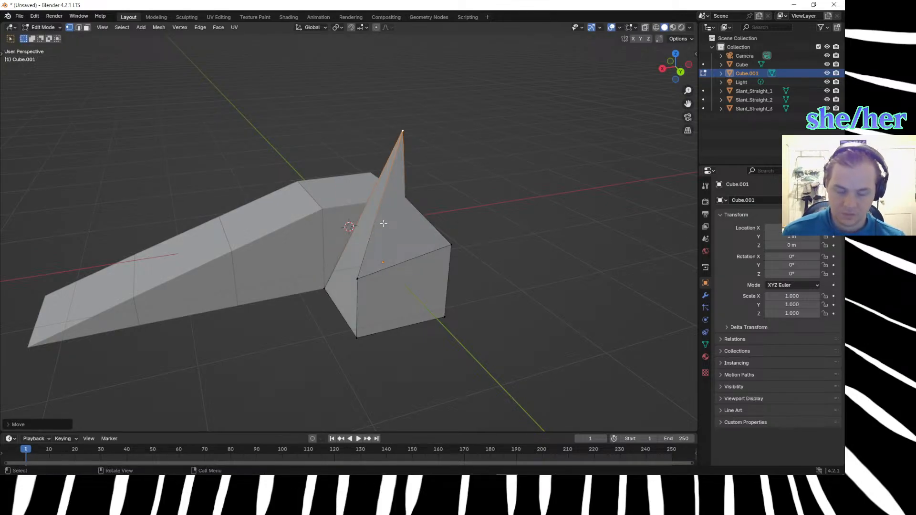
{"action": "key", "text": "ctrl+z"}
Move Cube.001's inner top corner vertex beside the slope by -0.15 m along Z and return to Object Mode.
{"action": "type", "text": "gz"}
{"action": "type", "text": "-.15"}
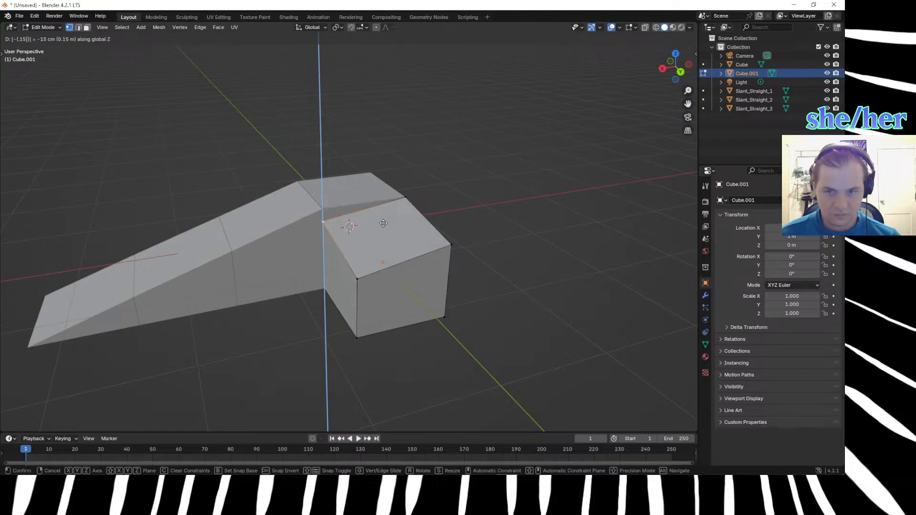
{"action": "key", "text": "Return"}
{"action": "left_click", "coordinate": [204, 313]}
{"action": "middle_click_drag", "start_coordinate": [282, 370], "coordinate": [259, 374]}
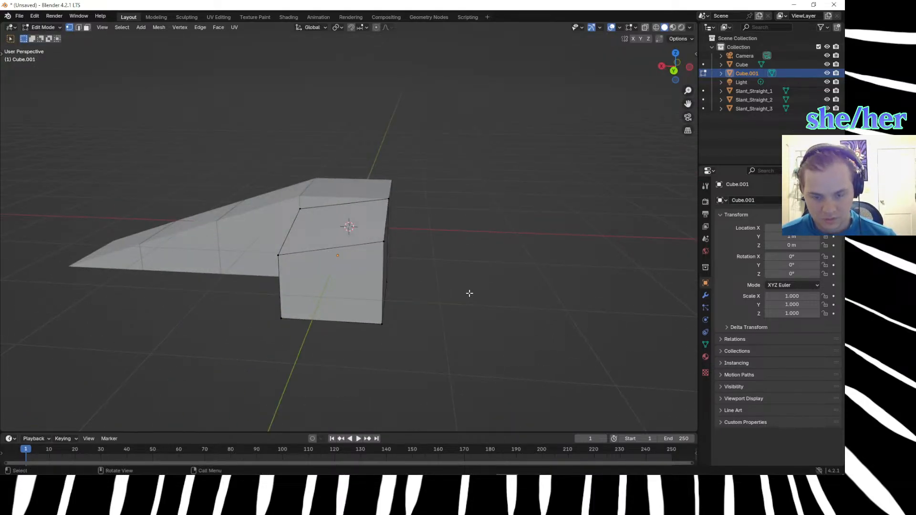
{"action": "key", "text": "Tab"}
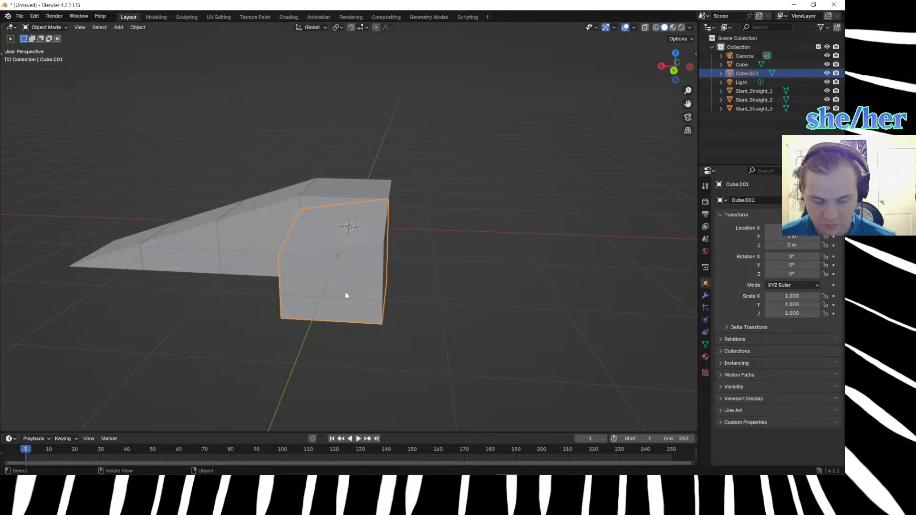
Try out a freely repositioned duplicate of the slanted corner block Cube.001 and delete the copy.
{"action": "key", "text": "shift+d"}
{"action": "left_click", "coordinate": [245, 294]}
{"action": "middle_click_drag", "start_coordinate": [245, 294], "coordinate": [348, 310]}
{"action": "key", "text": "g"}
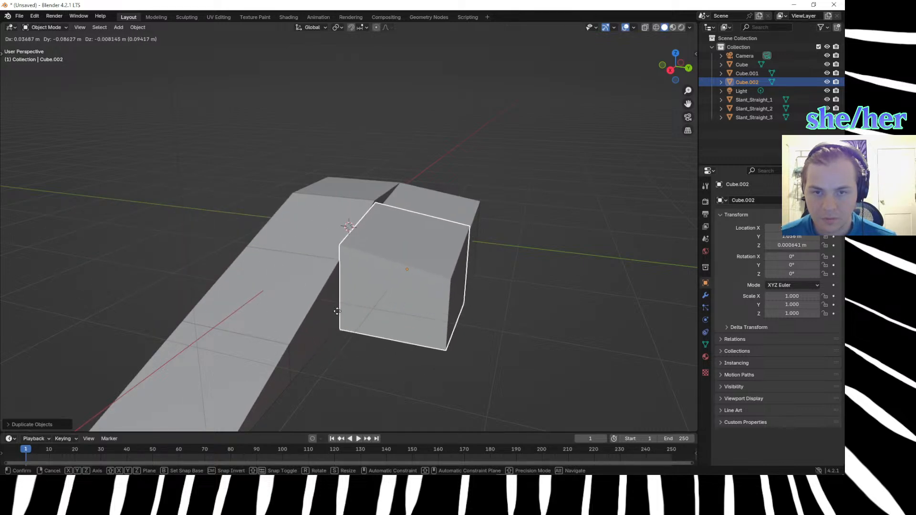
{"action": "left_click", "coordinate": [340, 310]}
{"action": "middle_click_drag", "start_coordinate": [414, 377], "coordinate": [359, 337]}
{"action": "key", "text": "Delete"}
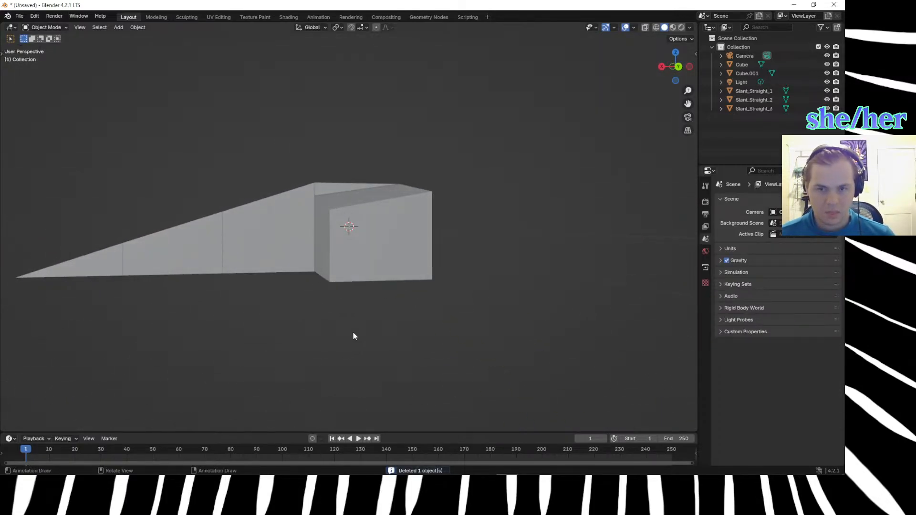
Switch to Firefox, start a one-player Marble Madness game, examine its wavy terrain, and return to Blender.
{"action": "key", "text": "alt+Tab"}
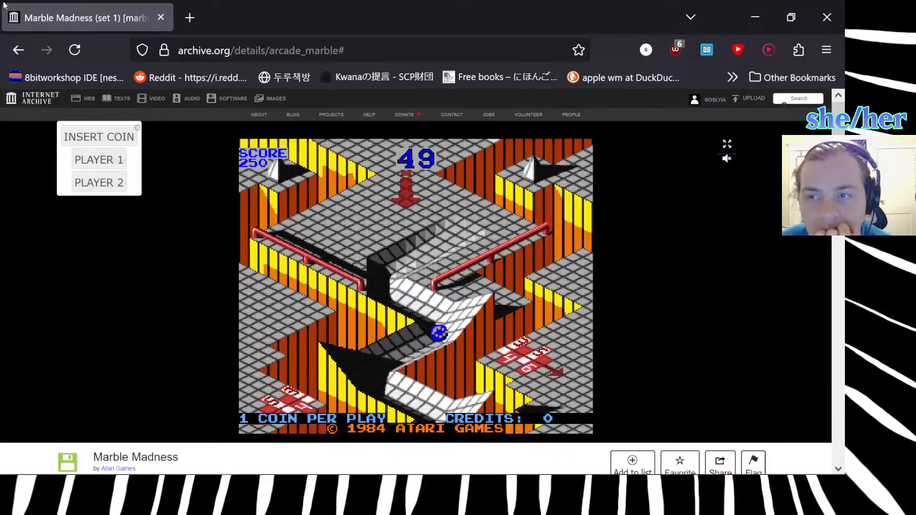
{"action": "left_click", "coordinate": [96, 138]}
{"action": "left_click", "coordinate": [96, 159]}
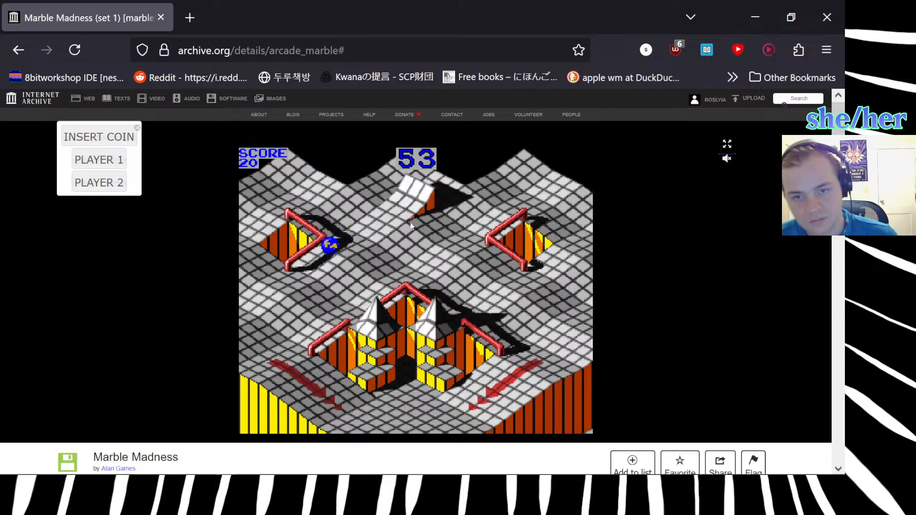
{"action": "key", "text": "Up"}
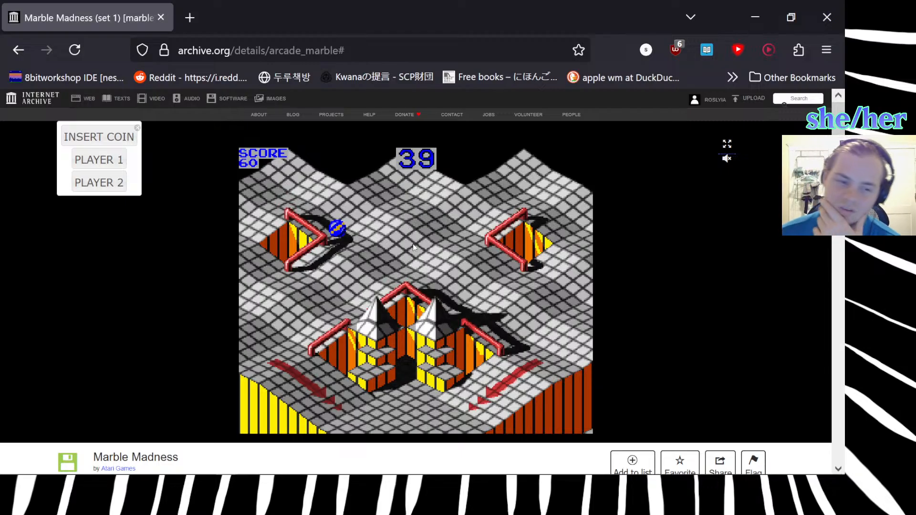
{"action": "key", "text": "alt+Tab"}
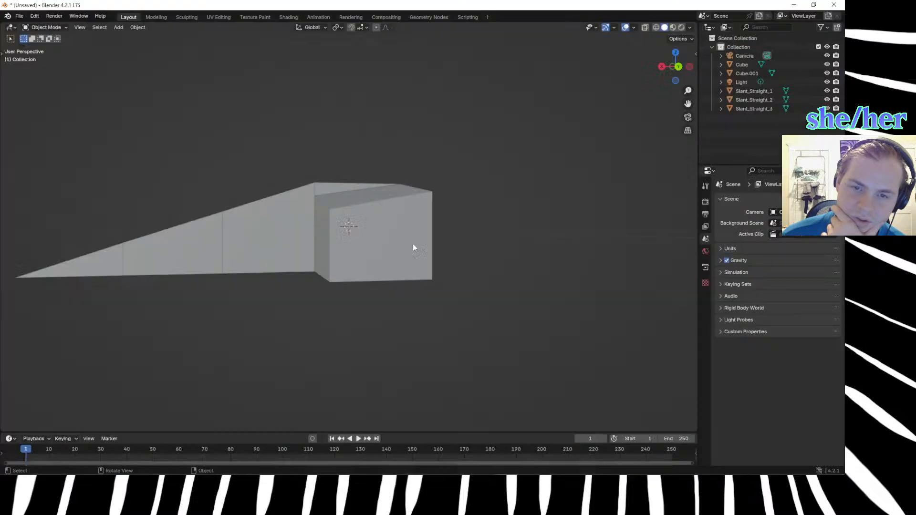
Delete the slanted corner block Cube.001 beside the slope.
{"action": "left_click", "coordinate": [403, 242]}
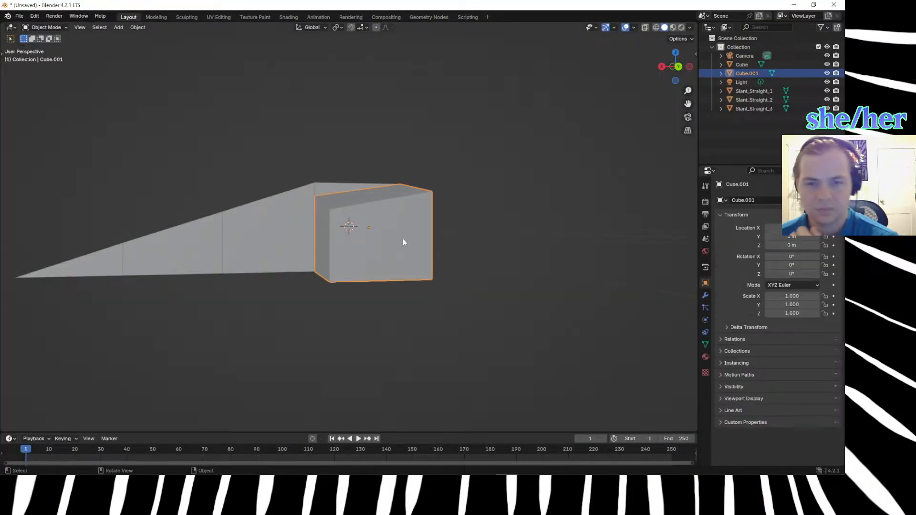
{"action": "key", "text": "Delete"}
{"action": "middle_click_drag", "start_coordinate": [403, 240], "coordinate": [389, 353]}
Duplicate the top slope block Slant_Straight_1 and place the copy freely in front of the slope.
{"action": "left_click", "coordinate": [249, 272]}
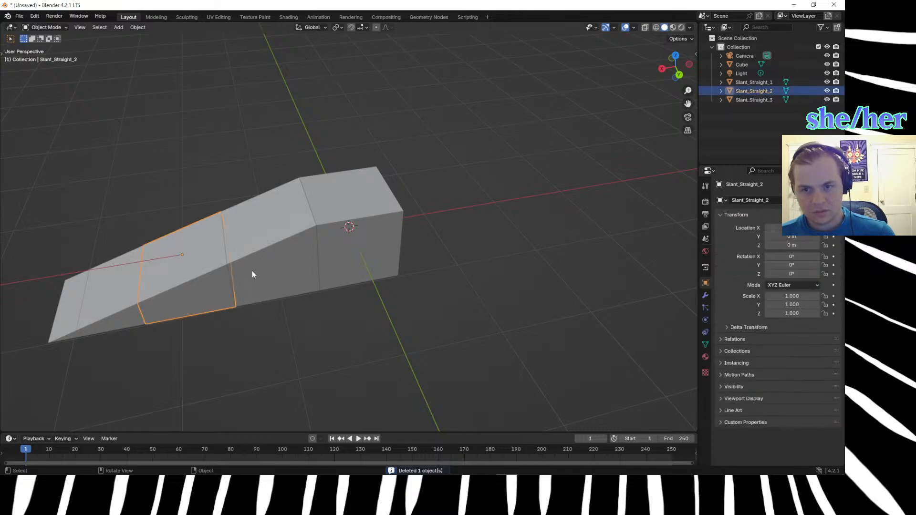
{"action": "left_click", "coordinate": [252, 273]}
{"action": "key", "text": "shift+d"}
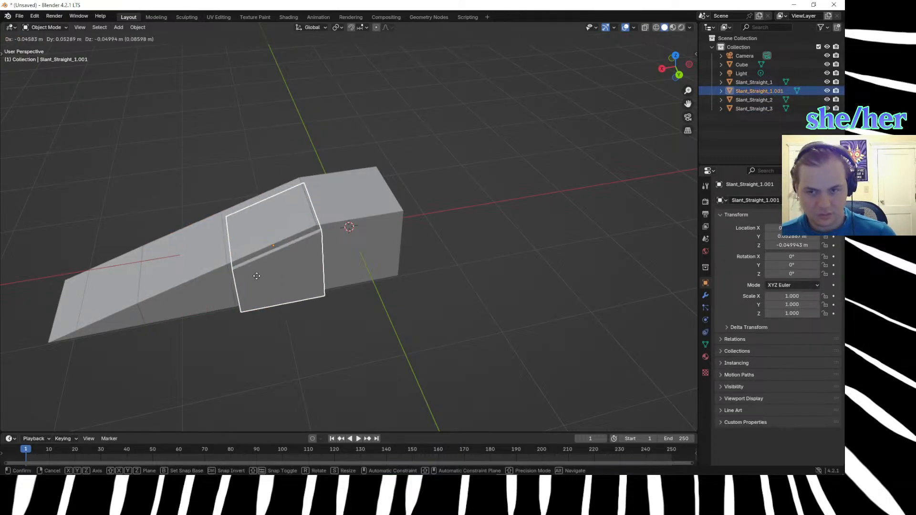
{"action": "left_click", "coordinate": [332, 342]}
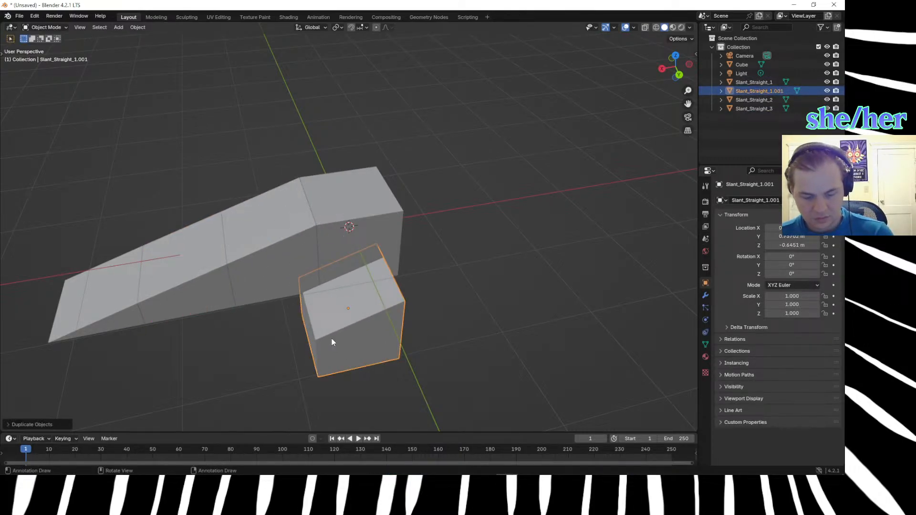
{"action": "type", "text": "r90"}
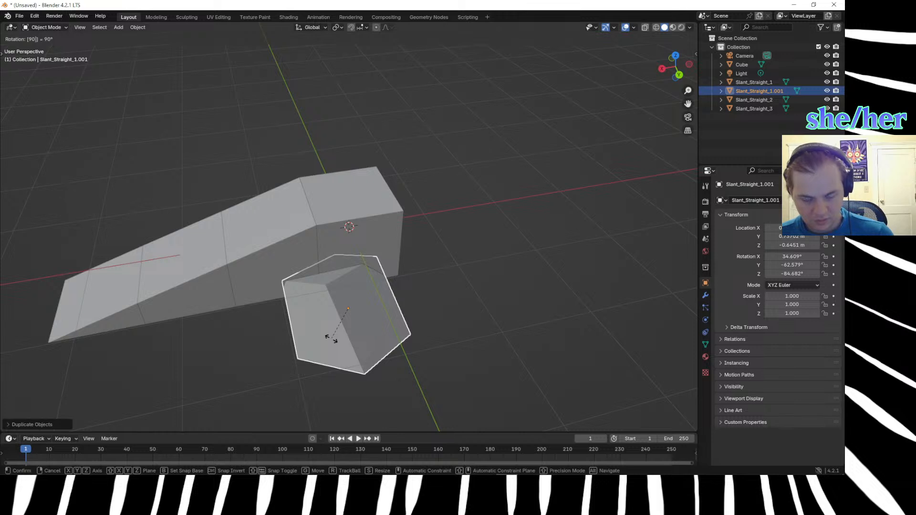
{"action": "key", "text": "Return"}
{"action": "key", "text": "z"}
{"action": "left_click", "coordinate": [484, 285]}
{"action": "key", "text": "ctrl+z"}
{"action": "key", "text": "alt+r"}
Rotate the duplicated block Slant_Straight_1.001 by 90° about global Z and move it freely beside the top slope block.
{"action": "type", "text": "r"}
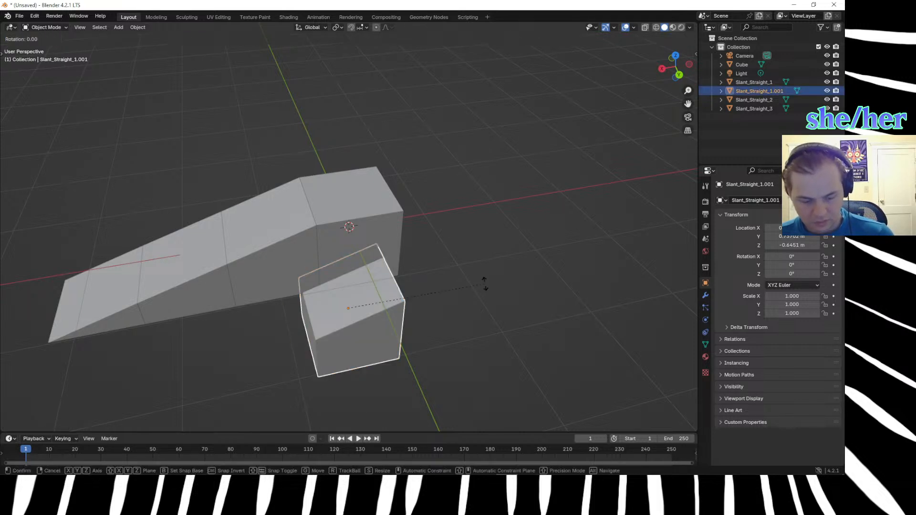
{"action": "type", "text": "z90"}
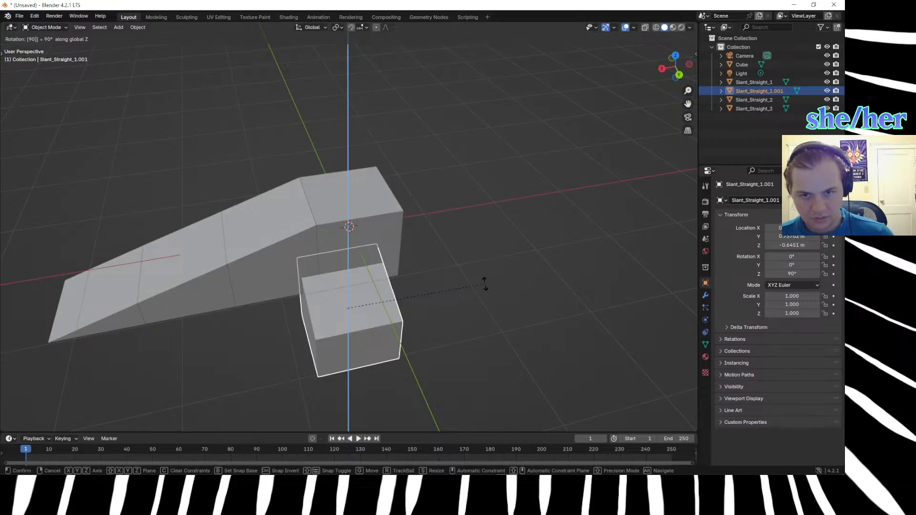
{"action": "key", "text": "Return"}
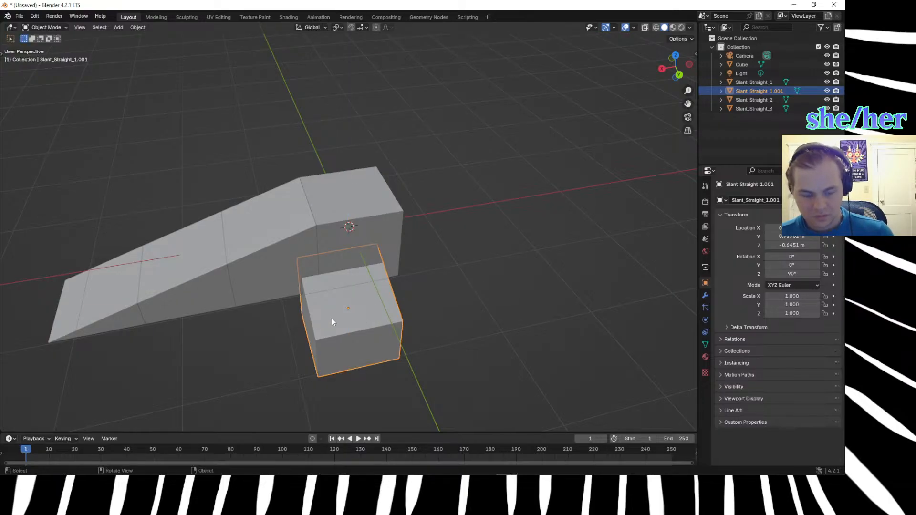
{"action": "key", "text": "g"}
{"action": "left_click", "coordinate": [338, 296]}
{"action": "middle_click_drag", "start_coordinate": [337, 297], "coordinate": [406, 261]}
{"action": "key", "text": "g"}
{"action": "left_click", "coordinate": [465, 218]}
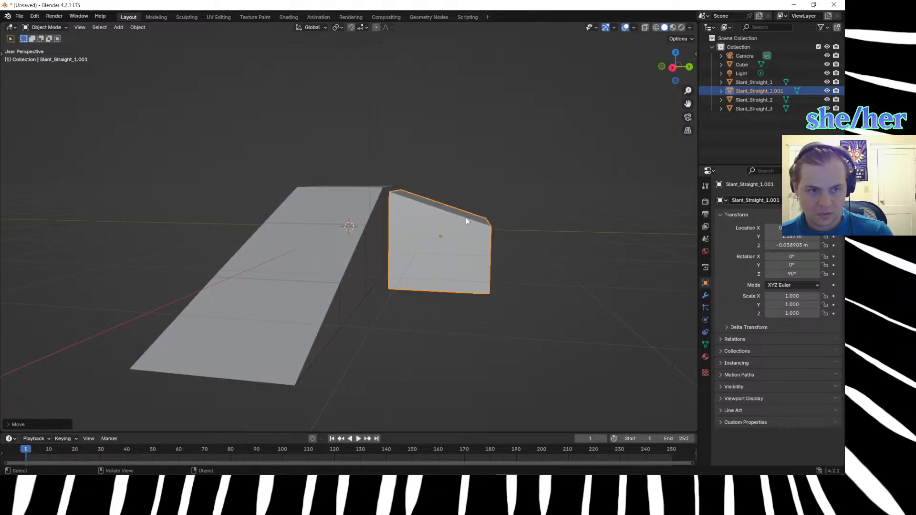
Set the rotated copy's X location to 1 m and its Y location to 1 m.
{"action": "left_click", "coordinate": [335, 201]}
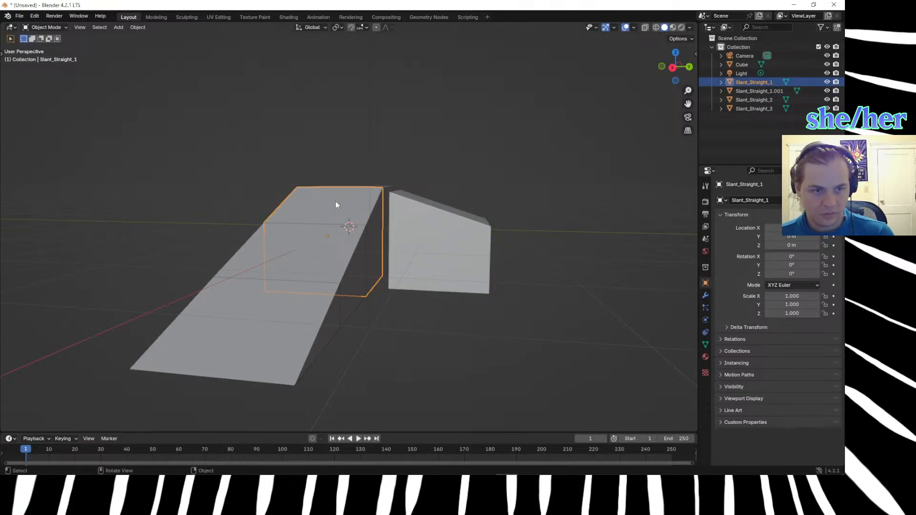
{"action": "left_click", "coordinate": [426, 229]}
{"action": "left_click", "coordinate": [775, 228]}
{"action": "type", "text": "1"}
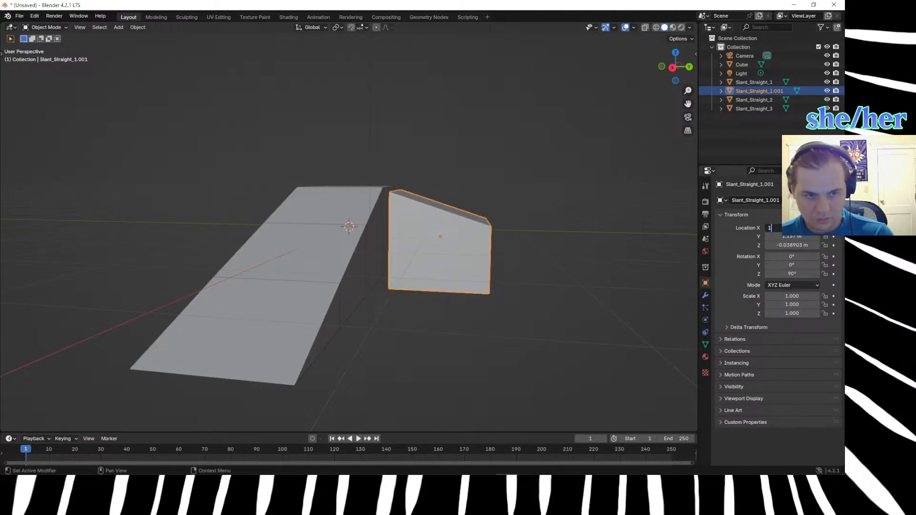
{"action": "key", "text": "Return"}
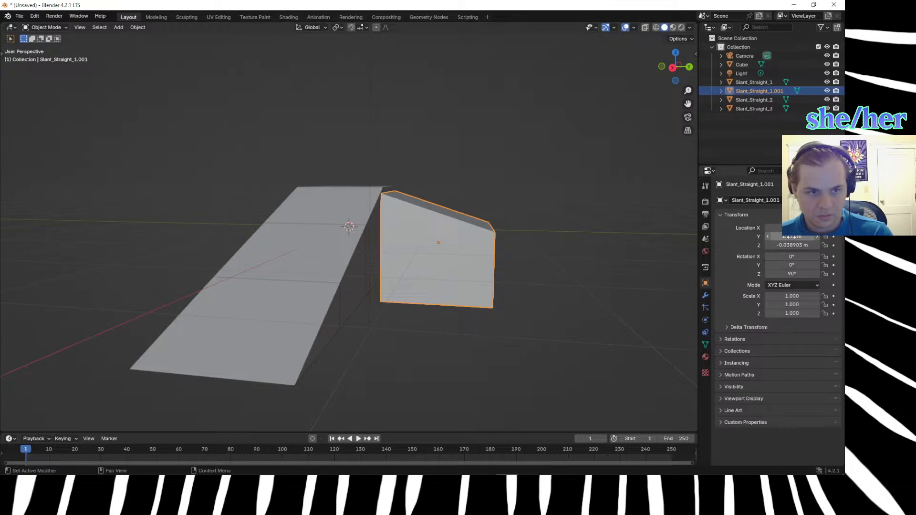
{"action": "left_click", "coordinate": [789, 236]}
{"action": "type", "text": "1"}
{"action": "key", "text": "Return"}
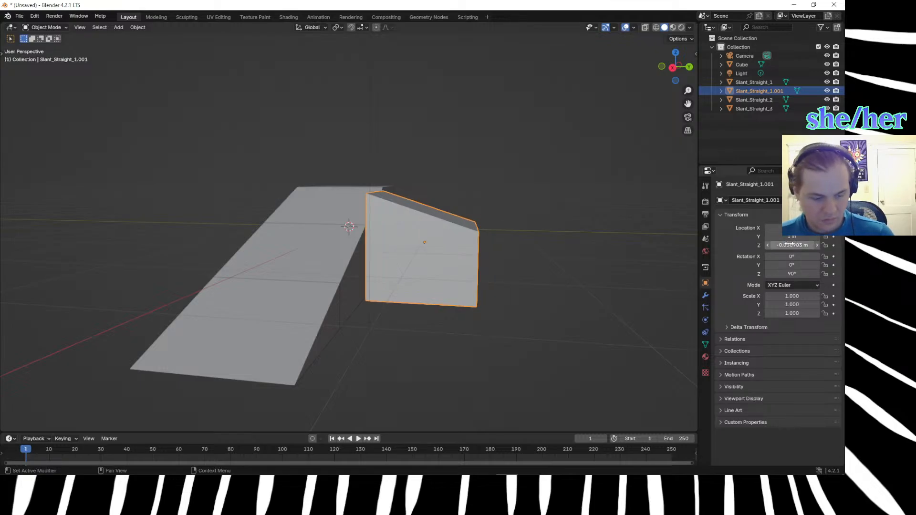
In Edit Mode, move the copy's downhill top corner vertex beside the slope by -0.33 m along Z.
{"action": "middle_click_drag", "start_coordinate": [525, 340], "coordinate": [427, 279]}
{"action": "left_click", "coordinate": [453, 334]}
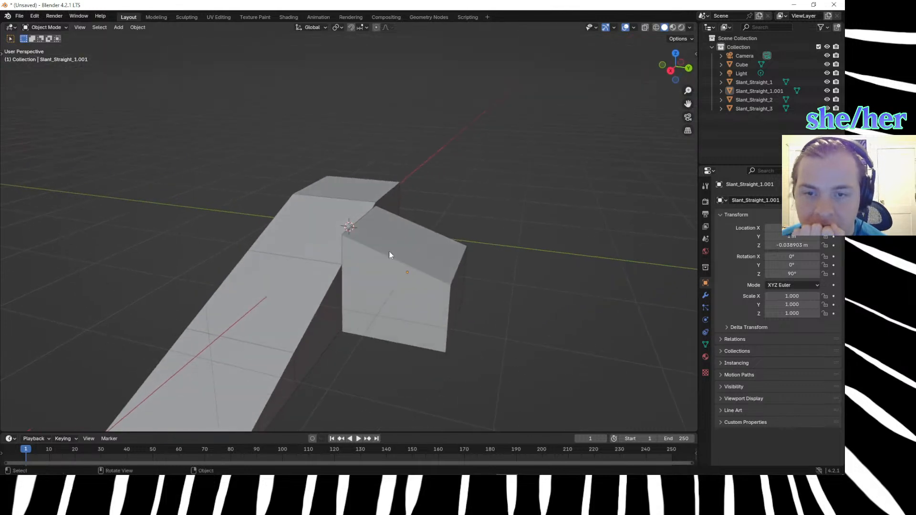
{"action": "left_click", "coordinate": [348, 243]}
{"action": "key", "text": "Tab"}
{"action": "left_click", "coordinate": [372, 328]}
{"action": "left_click", "coordinate": [340, 237]}
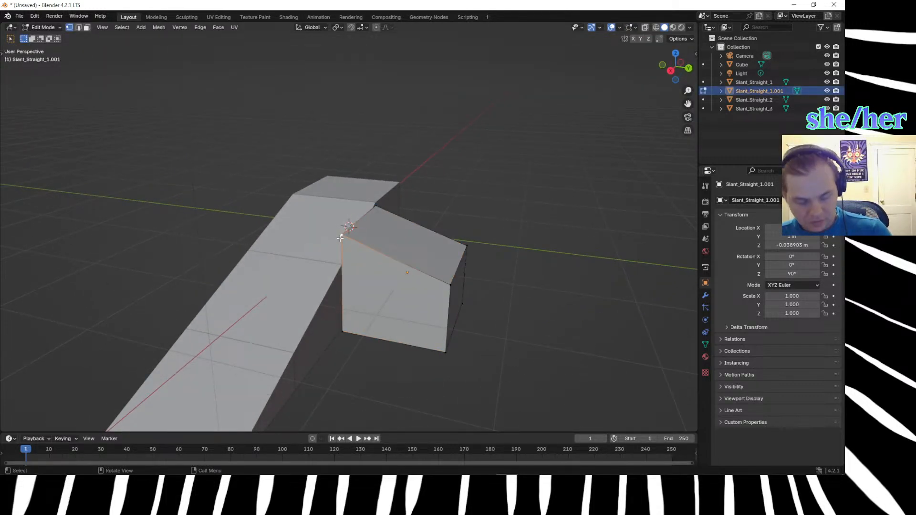
{"action": "type", "text": "gz.6"}
{"action": "type", "text": "-6"}
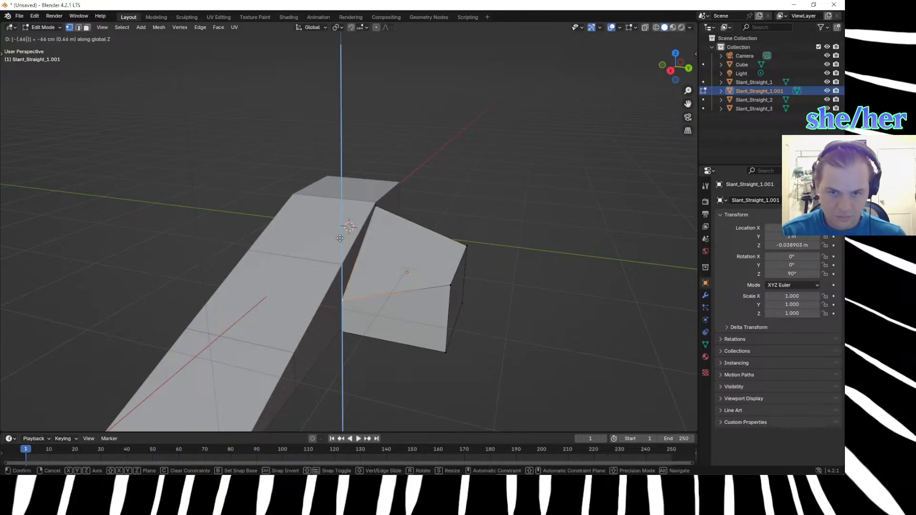
{"action": "key", "text": "BackSpace"}
{"action": "key", "text": "BackSpace"}
{"action": "type", "text": "33"}
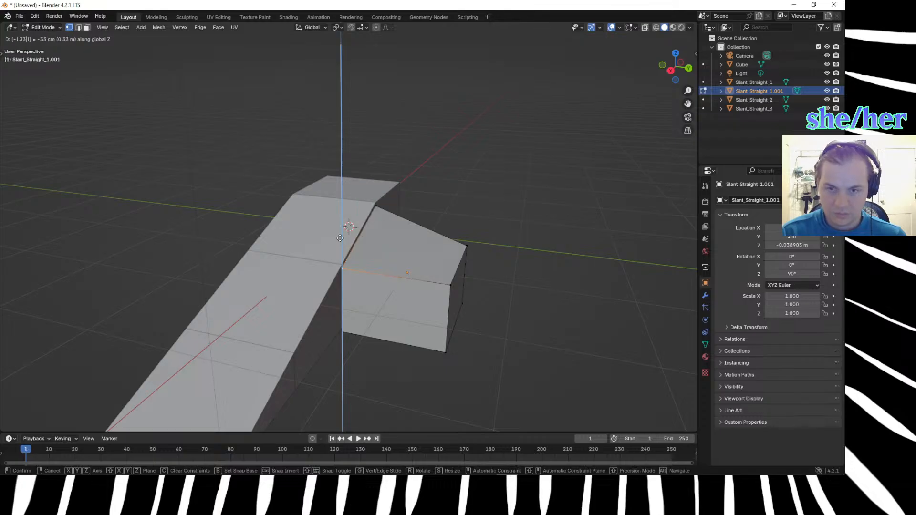
{"action": "key", "text": "Return"}
Set the Z location of Slant_Straight_1.001 to 0 m.
{"action": "middle_click_drag", "start_coordinate": [324, 212], "coordinate": [284, 205]}
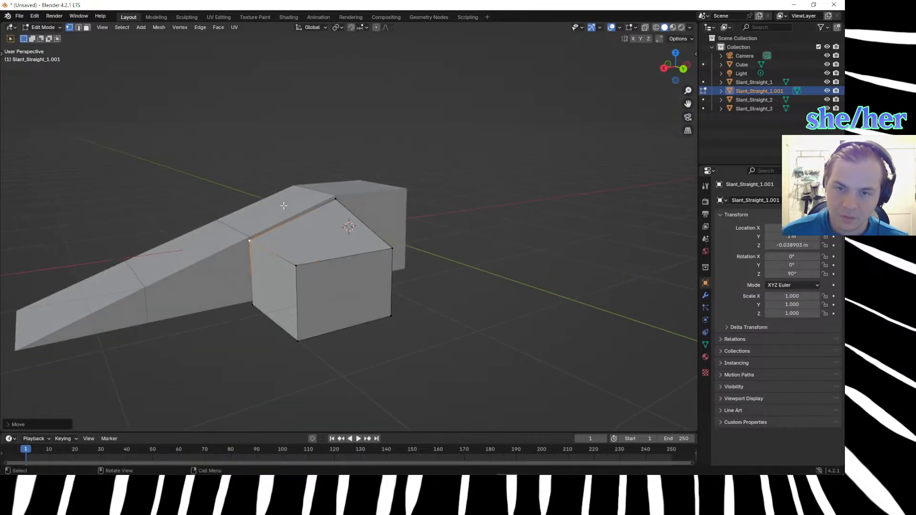
{"action": "middle_click_drag", "start_coordinate": [373, 330], "coordinate": [423, 363]}
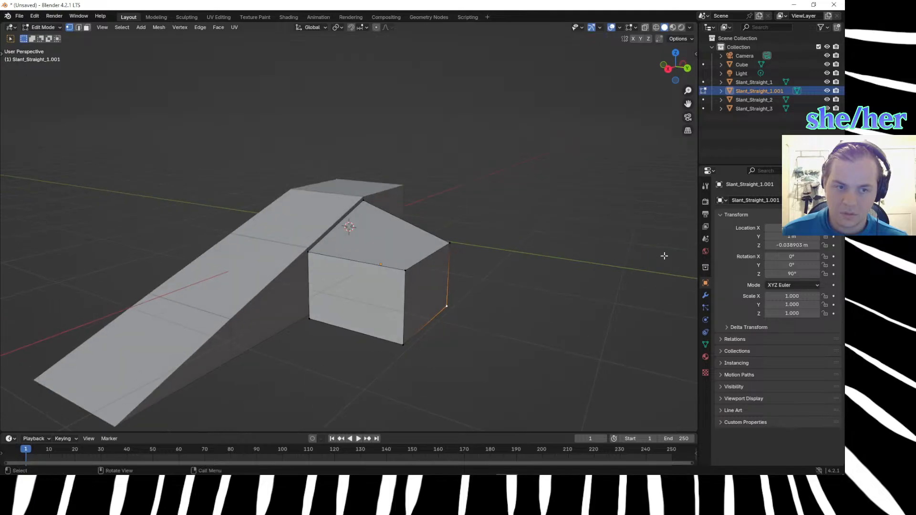
{"action": "left_click", "coordinate": [795, 246]}
{"action": "type", "text": "0"}
{"action": "key", "text": "Return"}
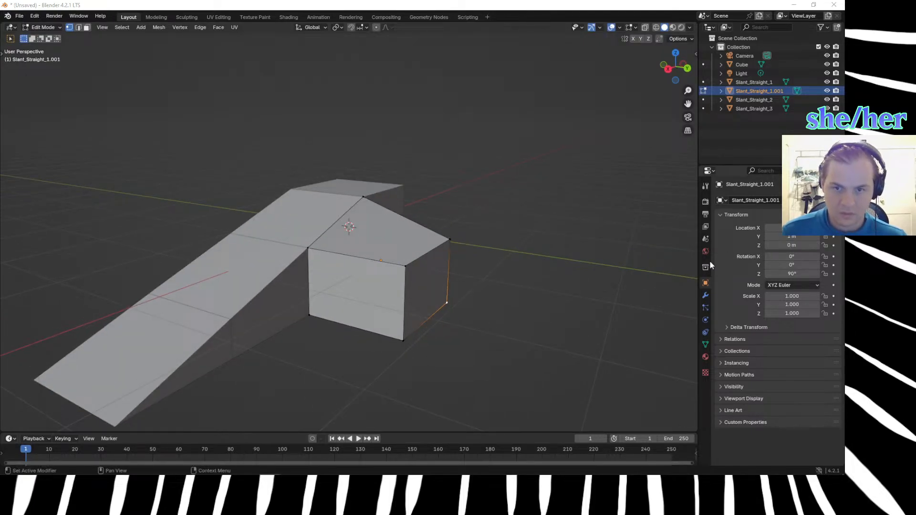
Turn on the Edge Length measurement overlay for mesh editing.
{"action": "middle_click_drag", "start_coordinate": [533, 246], "coordinate": [501, 254]}
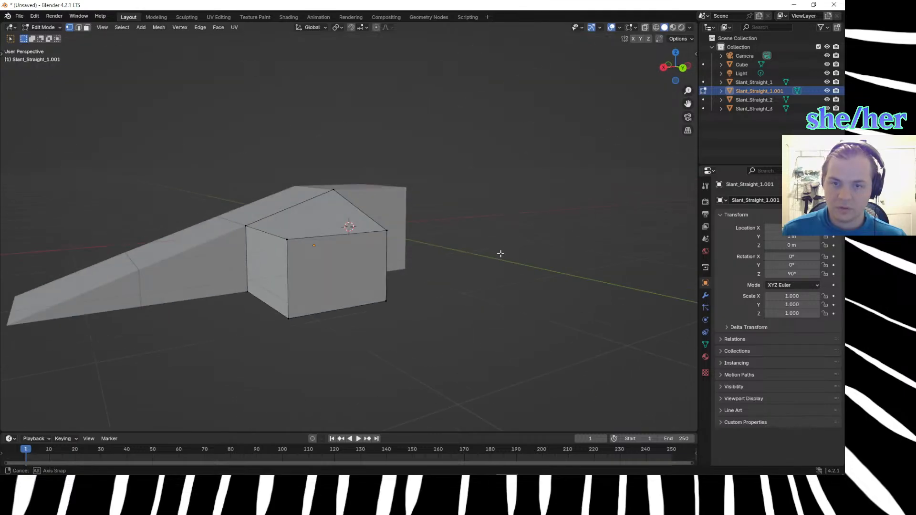
{"action": "left_click", "coordinate": [285, 239]}
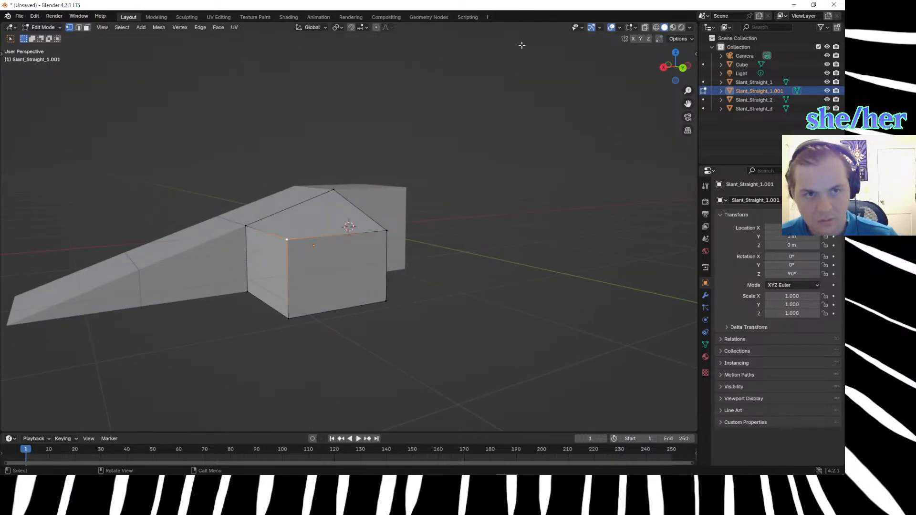
{"action": "left_click", "coordinate": [619, 28]}
{"action": "mouse_move", "coordinate": [635, 28]}
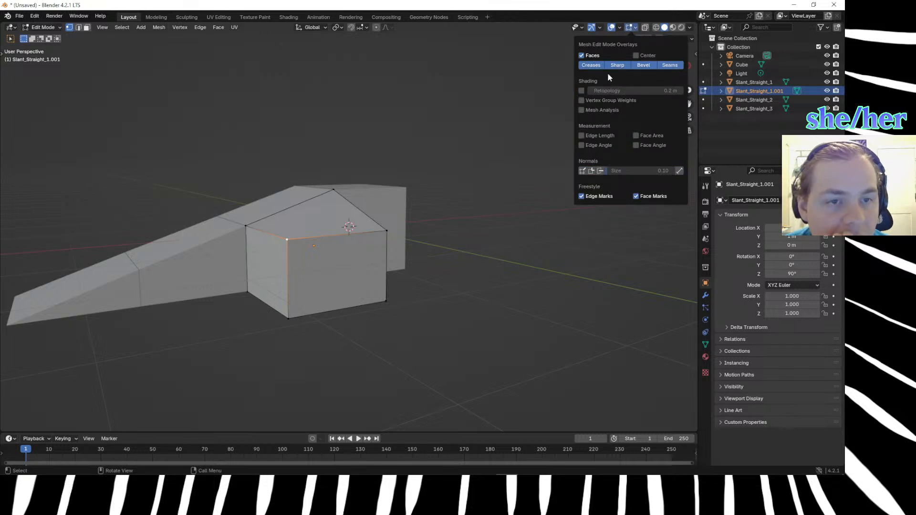
{"action": "left_click", "coordinate": [582, 136]}
{"action": "left_click", "coordinate": [546, 277]}
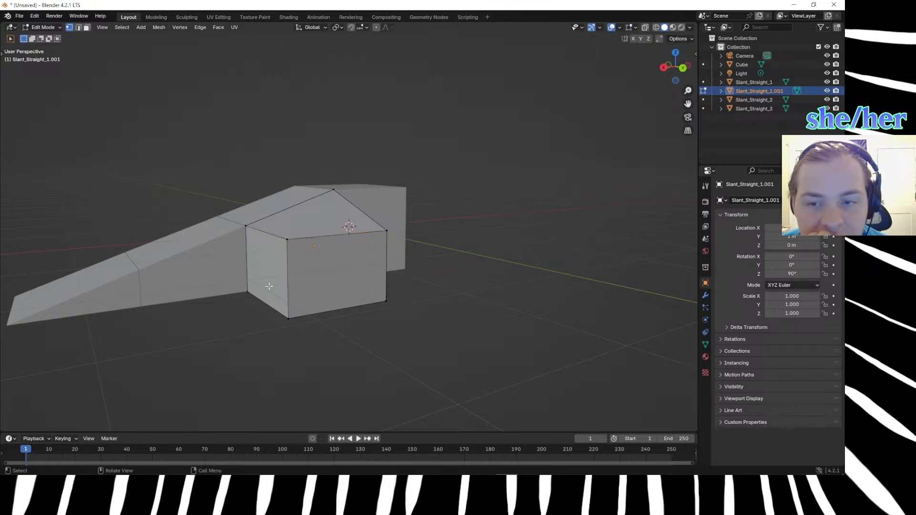
Examine the edge lengths around the corner block's outer downhill corner and top face using the vertex, edge and face selection modes.
{"action": "left_click", "coordinate": [286, 268]}
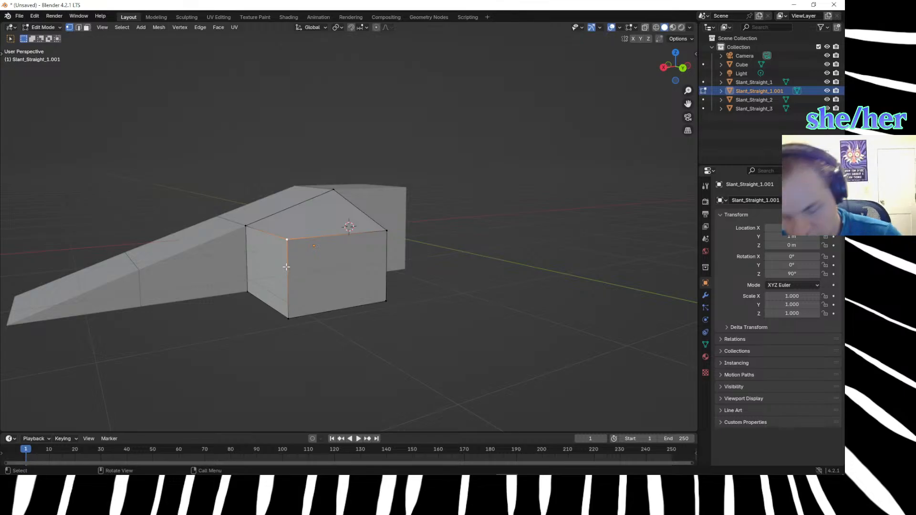
{"action": "key", "text": "2"}
{"action": "left_click", "coordinate": [287, 269]}
{"action": "key", "text": "3"}
{"action": "left_click", "coordinate": [287, 268]}
{"action": "left_click", "coordinate": [294, 332]}
{"action": "left_click", "coordinate": [288, 283]}
{"action": "left_click", "coordinate": [290, 239]}
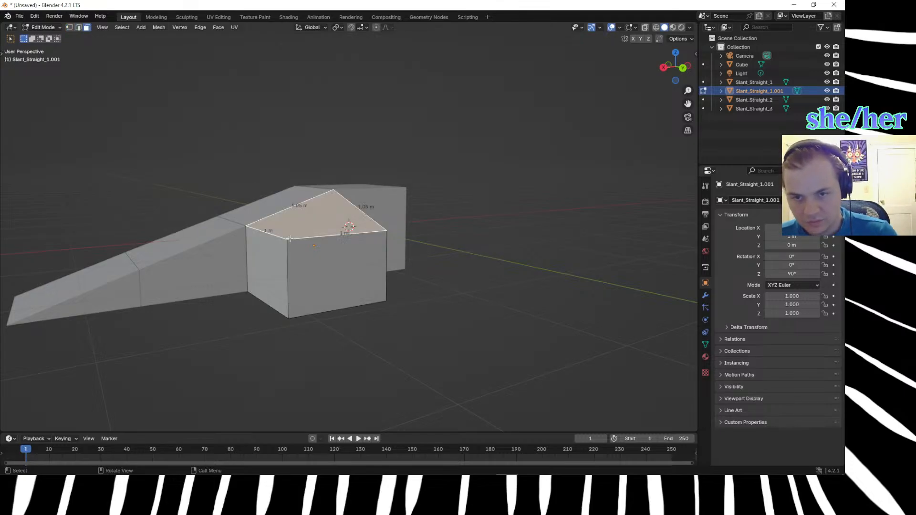
{"action": "middle_click_drag", "start_coordinate": [293, 251], "coordinate": [310, 310]}
{"action": "left_click", "coordinate": [457, 335]}
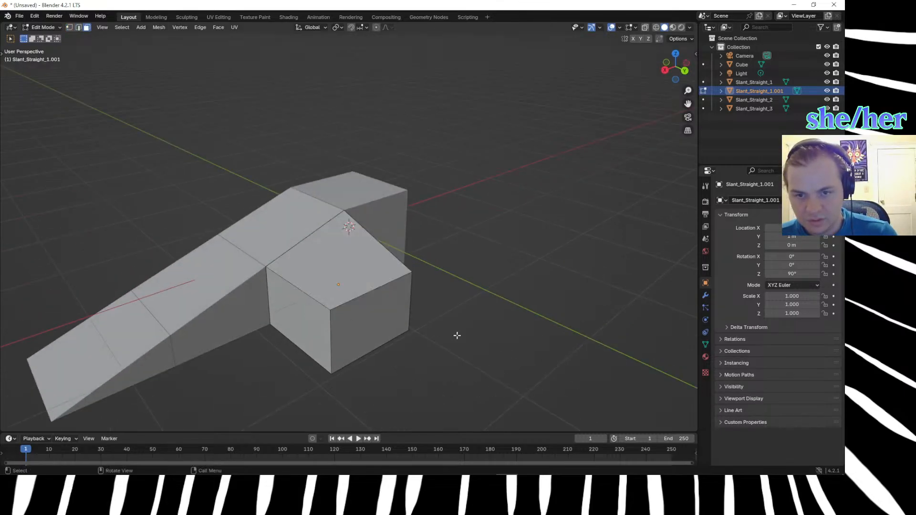
Move the corner block's outer downhill top vertex by -0.15 m along Z.
{"action": "key", "text": "1"}
{"action": "left_click", "coordinate": [326, 307]}
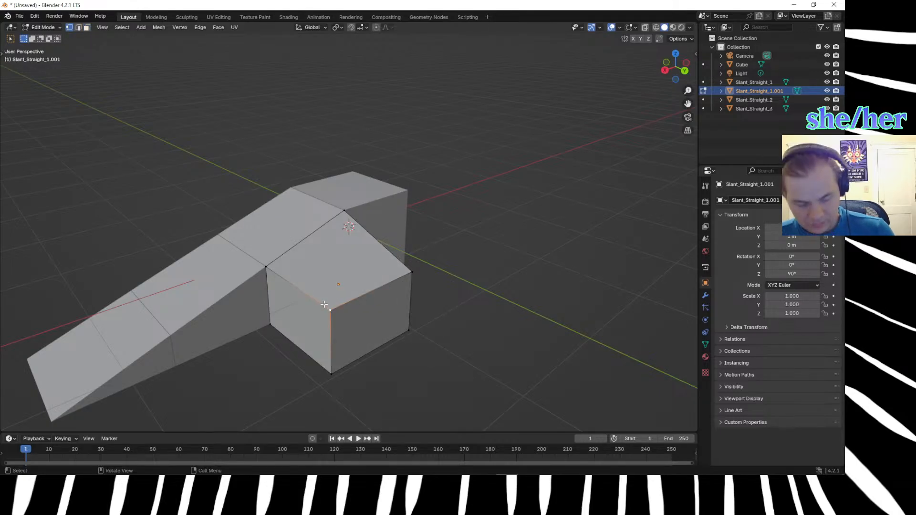
{"action": "key", "text": "g"}
{"action": "key", "text": "z"}
{"action": "type", "text": ".15-"}
{"action": "key", "text": "Return"}
{"action": "middle_click_drag", "start_coordinate": [533, 267], "coordinate": [503, 240]}
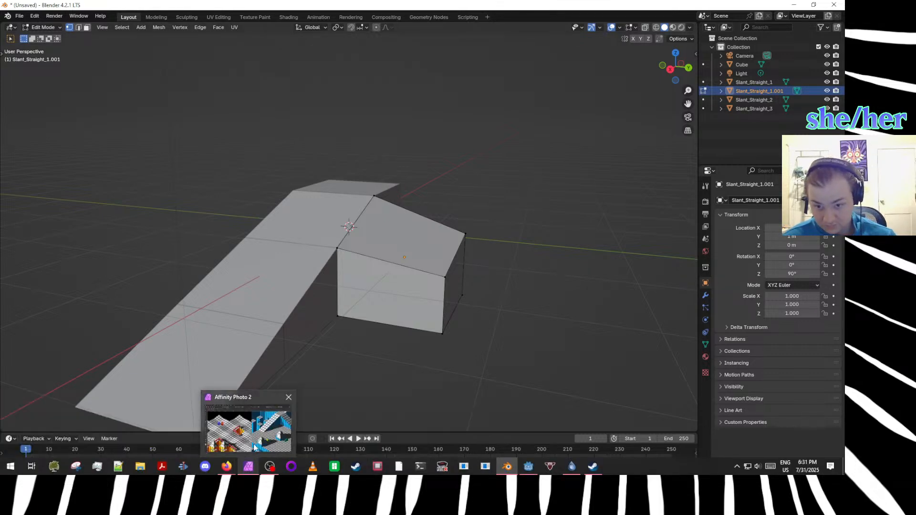
Switch to Affinity Photo, add a pixel layer above the Marble Madness map image, and choose the Paint Brush tool.
{"action": "left_click", "coordinate": [255, 469]}
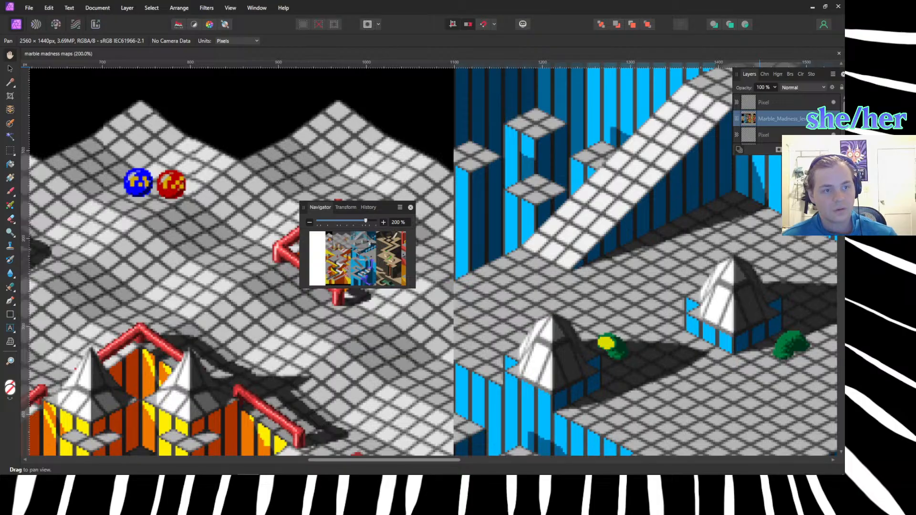
{"action": "key", "text": "ctrl+shift+n"}
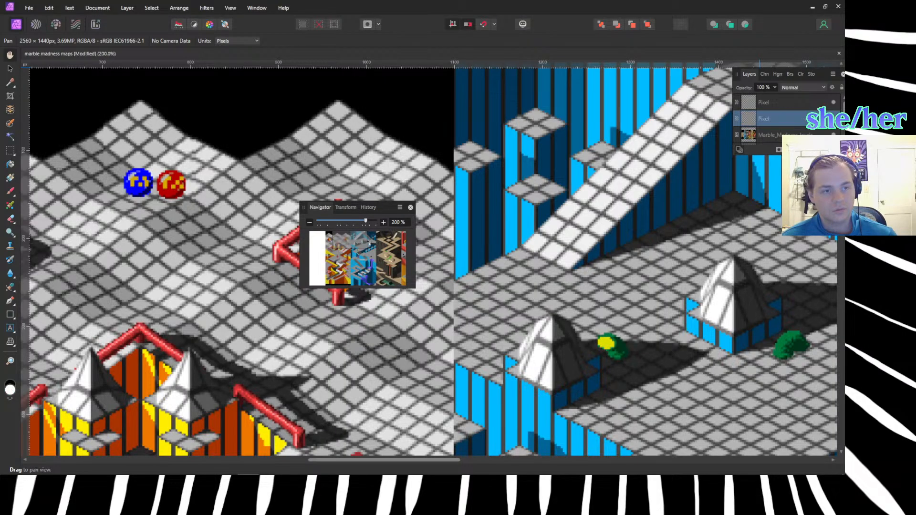
{"action": "left_click", "coordinate": [10, 195]}
{"action": "mouse_move", "coordinate": [177, 143]}
{"action": "left_mouse_down"}
{"action": "mouse_move", "coordinate": [119, 281]}
{"action": "mouse_move", "coordinate": [159, 212]}
{"action": "mouse_move", "coordinate": [86, 302]}
{"action": "mouse_move", "coordinate": [129, 308]}
{"action": "left_mouse_up"}
{"action": "key", "text": "ctrl+z"}
{"action": "scroll", "coordinate": [248, 307], "scroll_direction": "down", "scroll_amount": 4}
{"action": "left_click", "coordinate": [249, 306]}
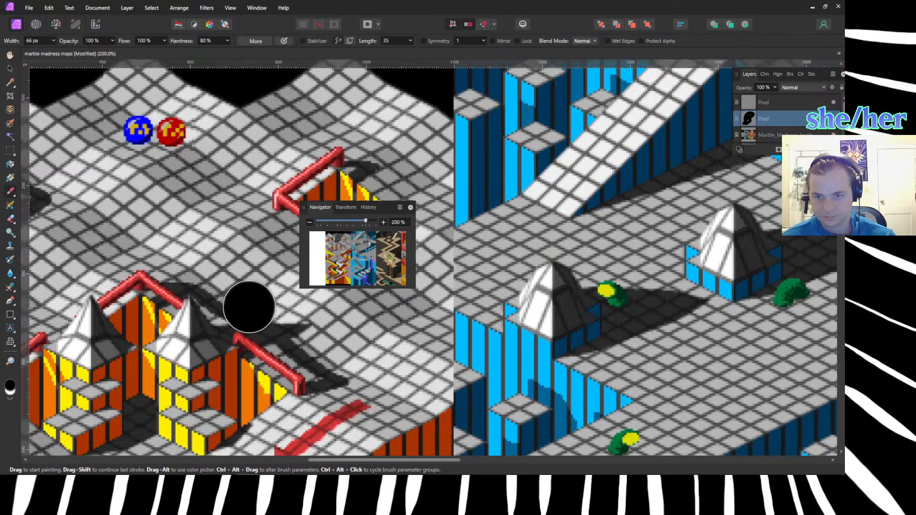
{"action": "key", "text": "ctrl+z"}
Reduce the brush width to 48 px and move the Navigator panel away from the middle of the canvas.
{"action": "key", "text": "bracketleft"}
{"action": "key", "text": "bracketleft"}
{"action": "key", "text": "bracketleft"}
{"action": "left_click", "coordinate": [296, 281]}
{"action": "left_click_drag", "start_coordinate": [303, 208], "coordinate": [731, 227]}
Paint the letters "BRB" in large black strokes across the map on the new pixel layer.
{"action": "mouse_move", "coordinate": [223, 176]}
{"action": "left_mouse_down"}
{"action": "mouse_move", "coordinate": [143, 313]}
{"action": "mouse_move", "coordinate": [325, 203]}
{"action": "mouse_move", "coordinate": [214, 300]}
{"action": "mouse_move", "coordinate": [148, 331]}
{"action": "left_mouse_up"}
{"action": "mouse_move", "coordinate": [358, 229]}
{"action": "left_mouse_down"}
{"action": "mouse_move", "coordinate": [357, 241]}
{"action": "mouse_move", "coordinate": [381, 205]}
{"action": "mouse_move", "coordinate": [482, 310]}
{"action": "left_mouse_up"}
{"action": "mouse_move", "coordinate": [486, 196]}
{"action": "left_mouse_down"}
{"action": "mouse_move", "coordinate": [520, 305]}
{"action": "mouse_move", "coordinate": [666, 310]}
{"action": "mouse_move", "coordinate": [491, 347]}
{"action": "mouse_move", "coordinate": [498, 334]}
{"action": "left_mouse_up"}
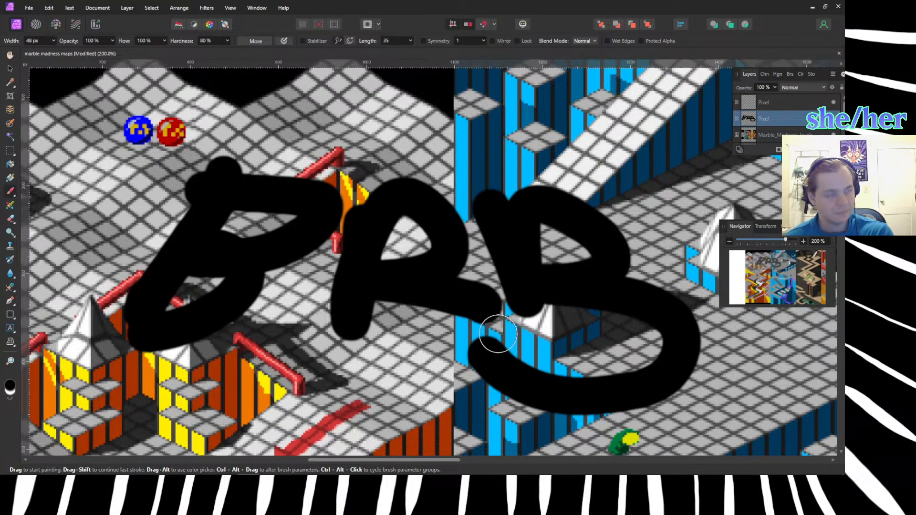
{"action": "left_click", "coordinate": [9, 259]}
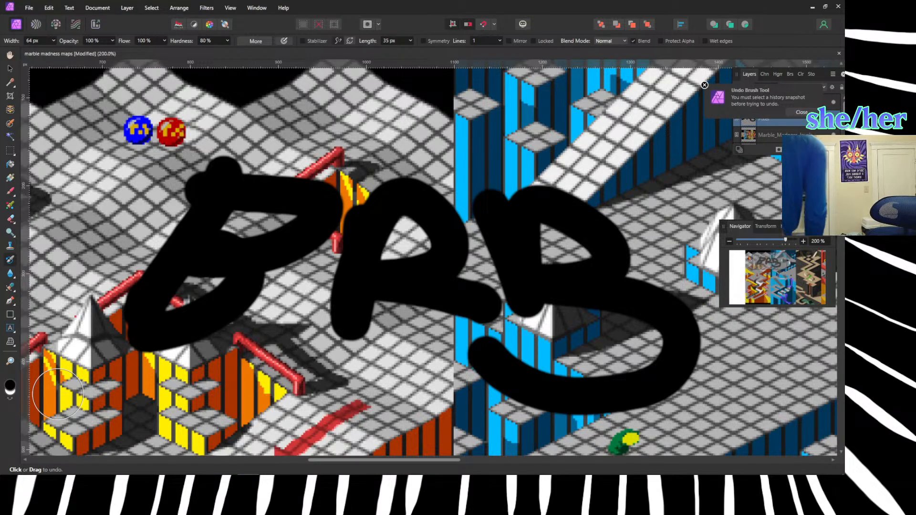
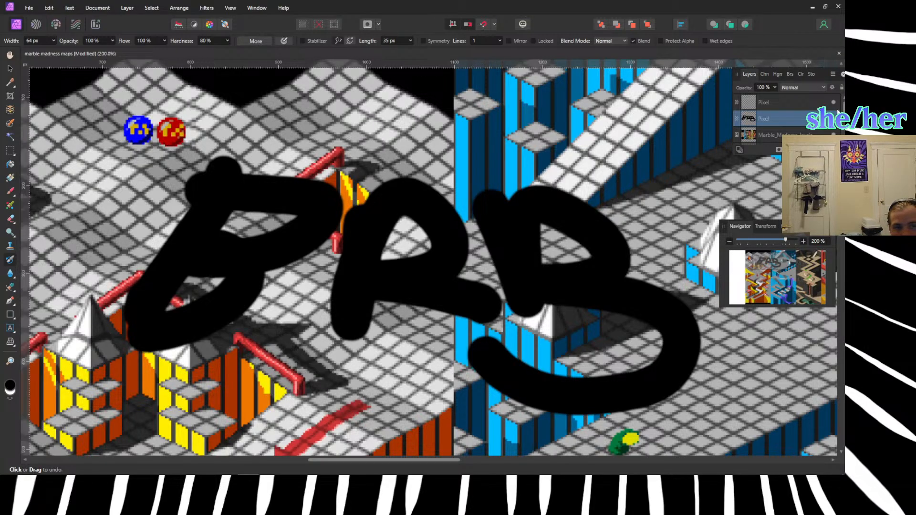
Hide the pixel layer holding the "BRB" lettering in the map image and switch back to Blender.
{"action": "left_click", "coordinate": [833, 118]}
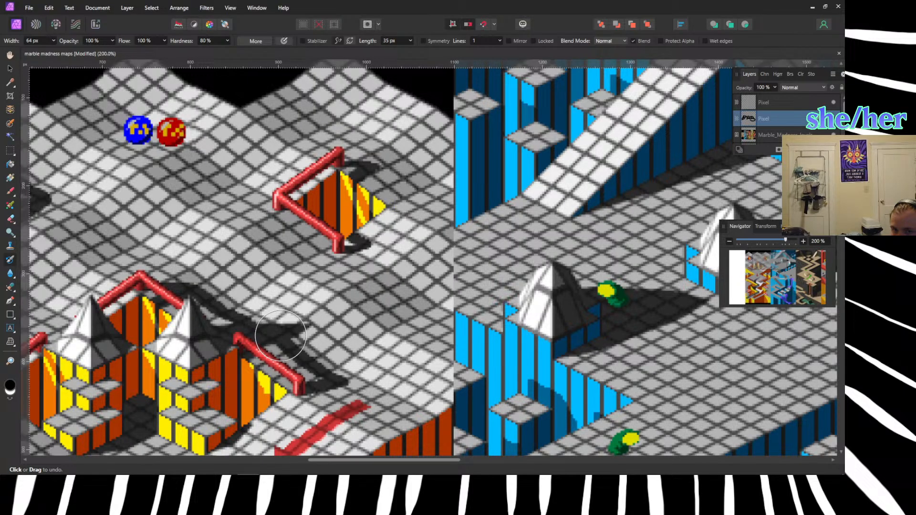
{"action": "mouse_move", "coordinate": [233, 470]}
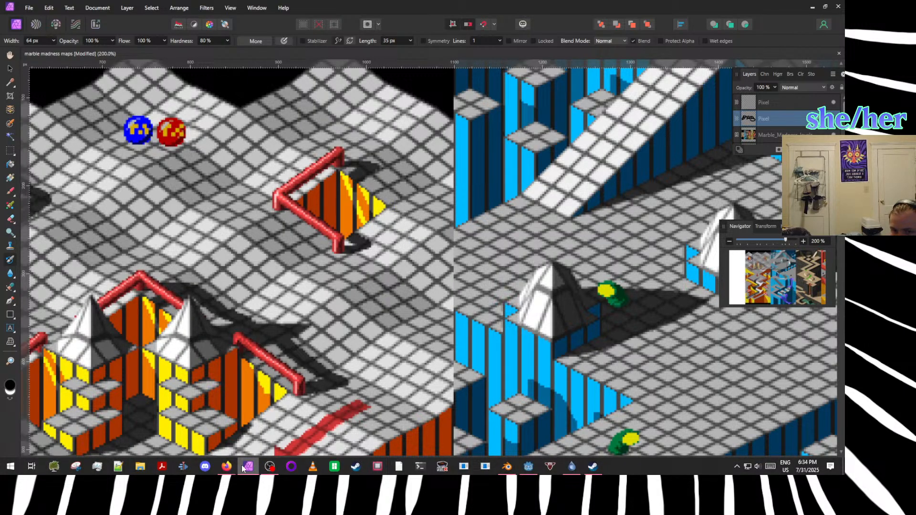
{"action": "left_click", "coordinate": [507, 465]}
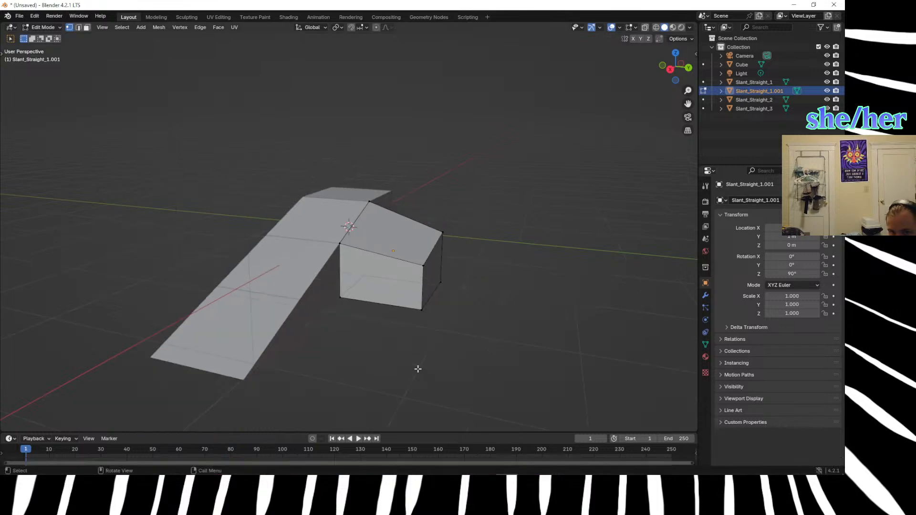
Switch editing from the corner block to Slant_Straight_2, and return to Object Mode.
{"action": "scroll", "coordinate": [412, 364], "scroll_direction": "up", "scroll_amount": 4}
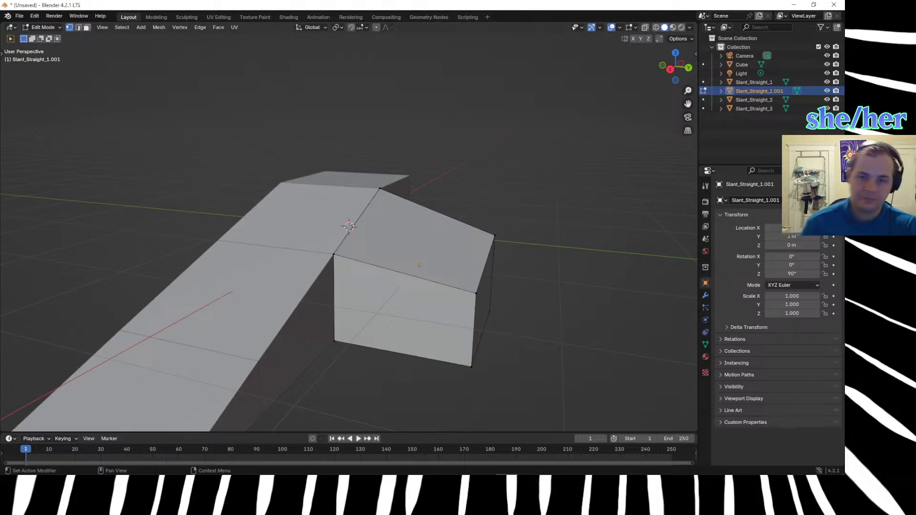
{"action": "left_click", "coordinate": [372, 185]}
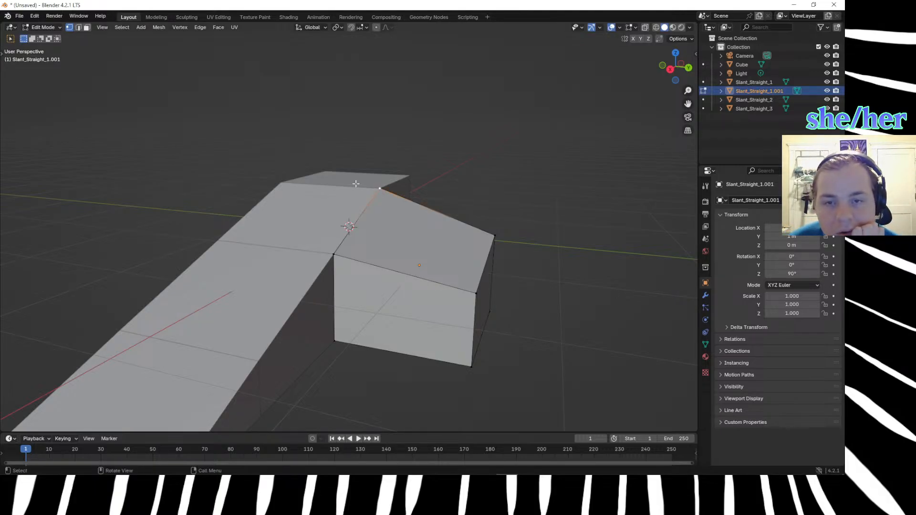
{"action": "left_click", "coordinate": [703, 100]}
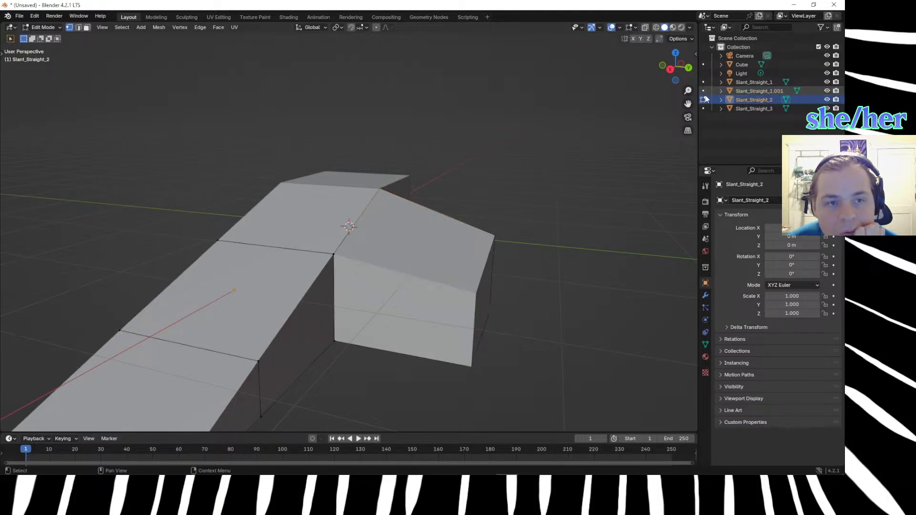
{"action": "middle_click_drag", "start_coordinate": [543, 217], "coordinate": [370, 212]}
{"action": "left_click", "coordinate": [703, 100]}
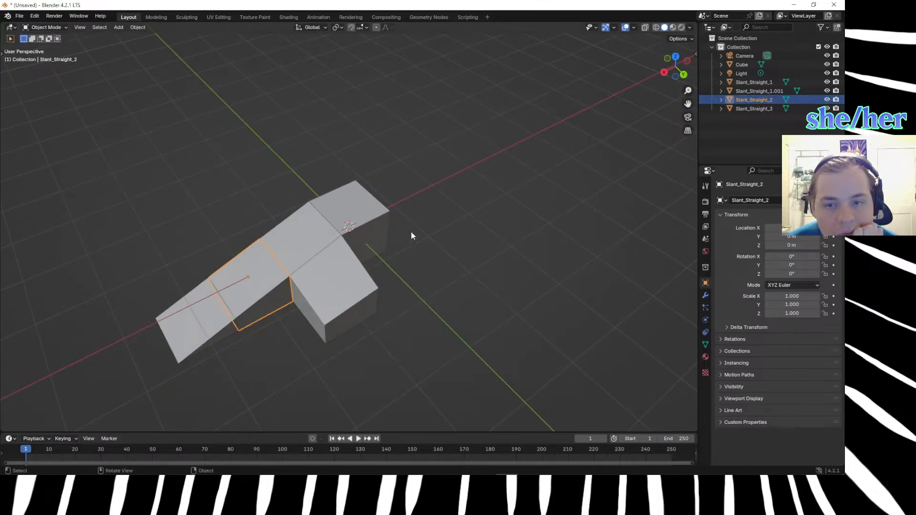
Select the flat cube, examine the Marble Madness map in Affinity Photo, and return to Blender.
{"action": "left_click", "coordinate": [350, 198]}
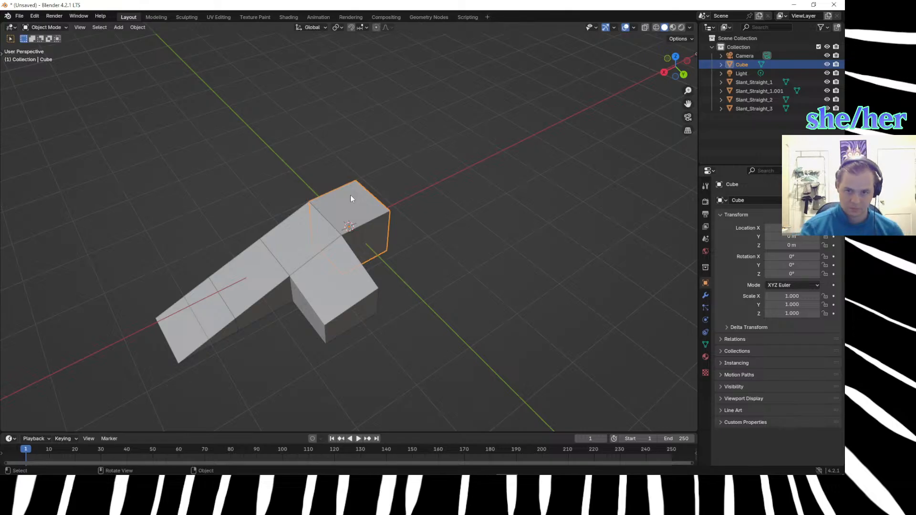
{"action": "key", "text": "alt+Tab"}
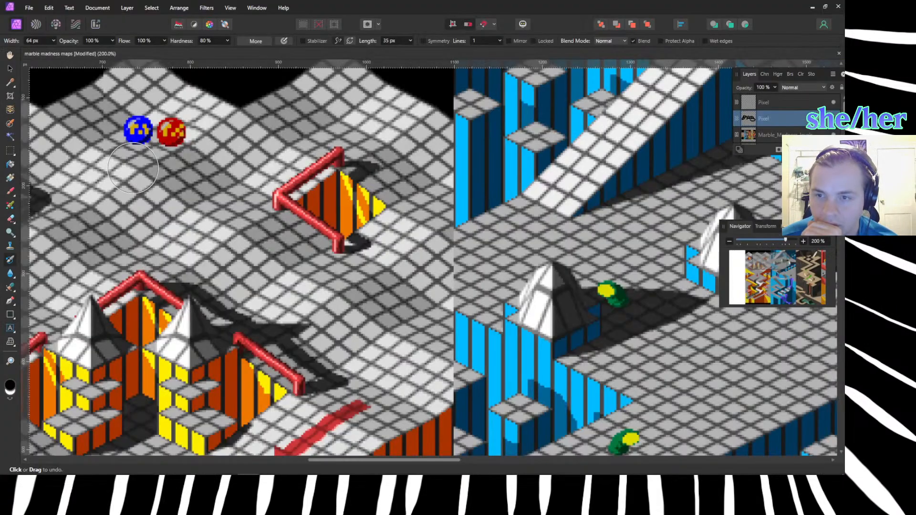
{"action": "key", "text": "alt+Tab"}
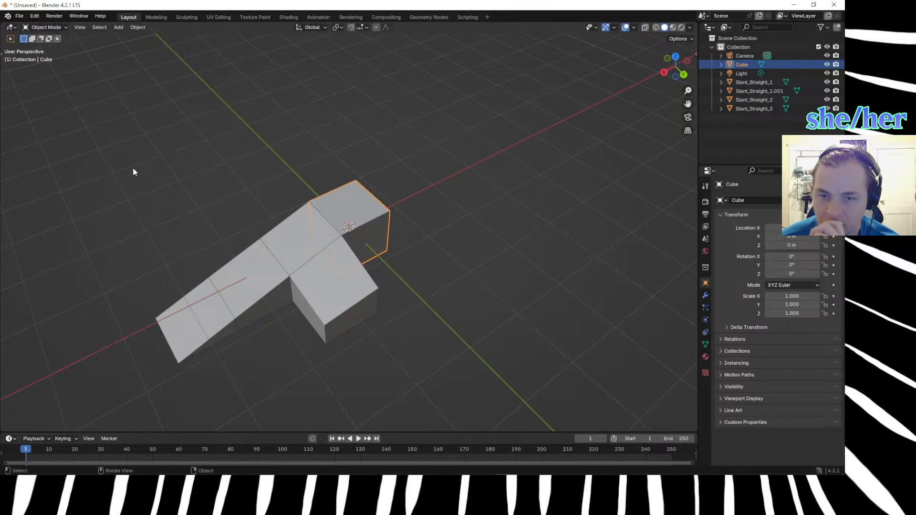
Duplicate the three straight slope blocks together and move the copies -1 m along Y.
{"action": "left_click", "coordinate": [291, 237]}
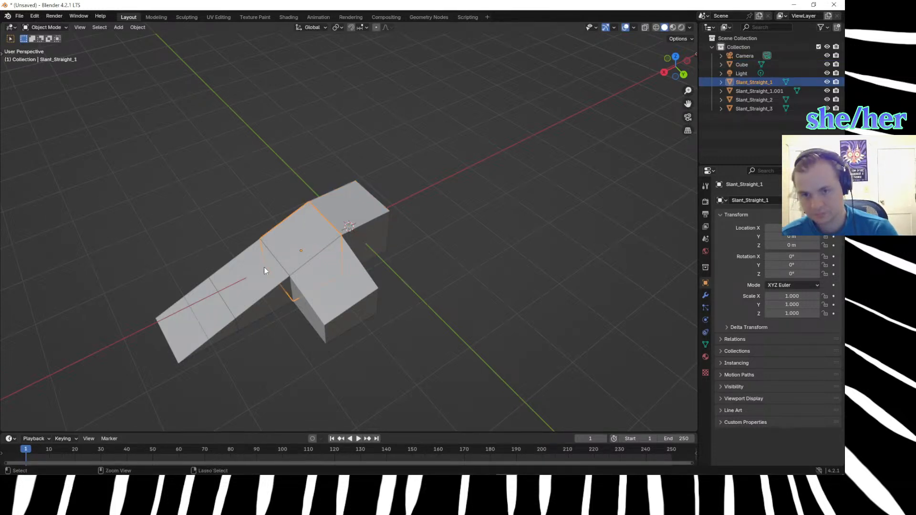
{"action": "left_click", "coordinate": [188, 303]}
{"action": "middle_click_drag", "start_coordinate": [204, 319], "coordinate": [314, 306]}
{"action": "left_click", "coordinate": [384, 291], "text": "shift"}
{"action": "left_click", "coordinate": [371, 245], "text": "shift"}
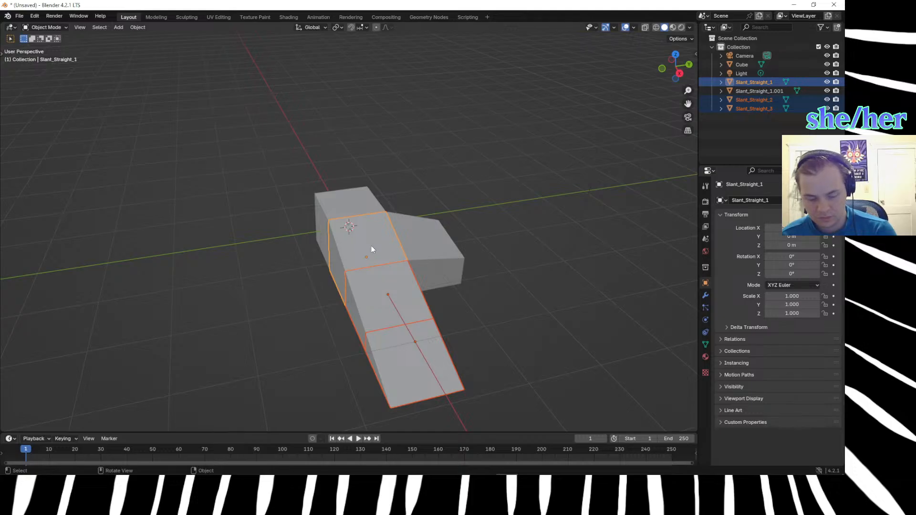
{"action": "key", "text": "shift+d"}
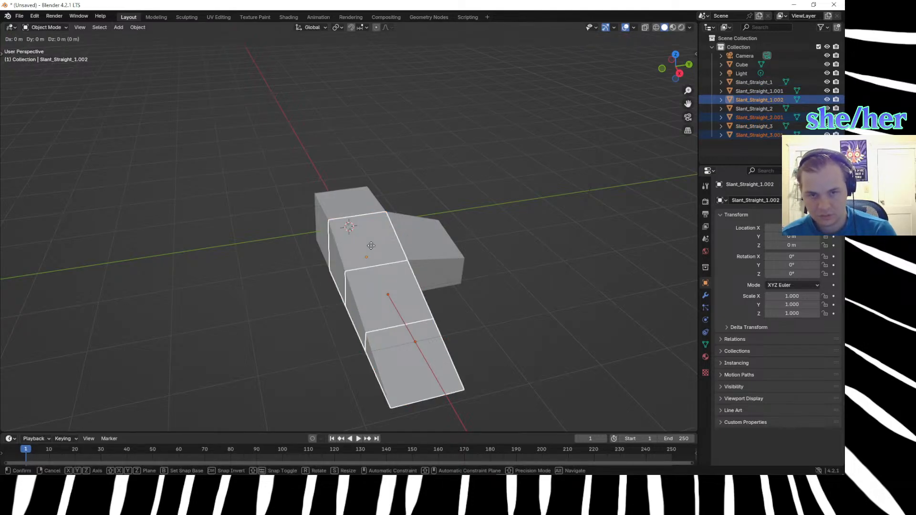
{"action": "type", "text": "y"}
{"action": "type", "text": "1"}
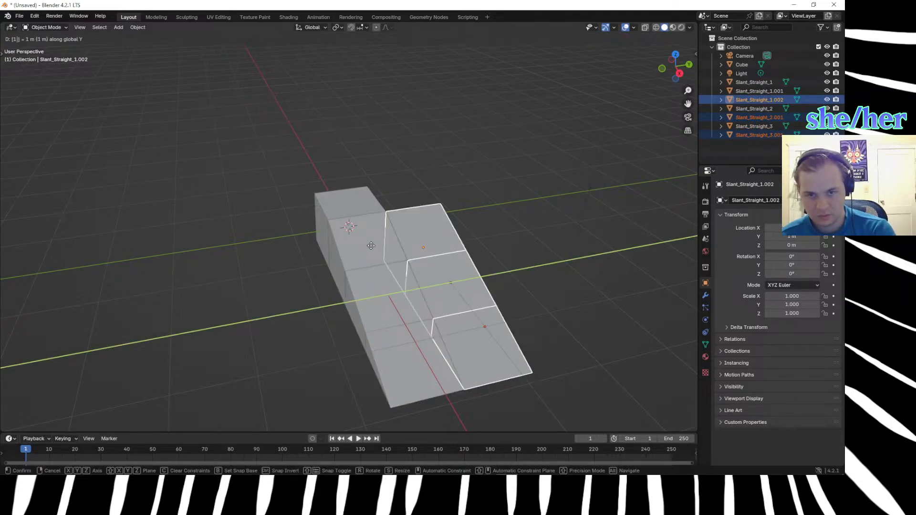
{"action": "key", "text": "minus"}
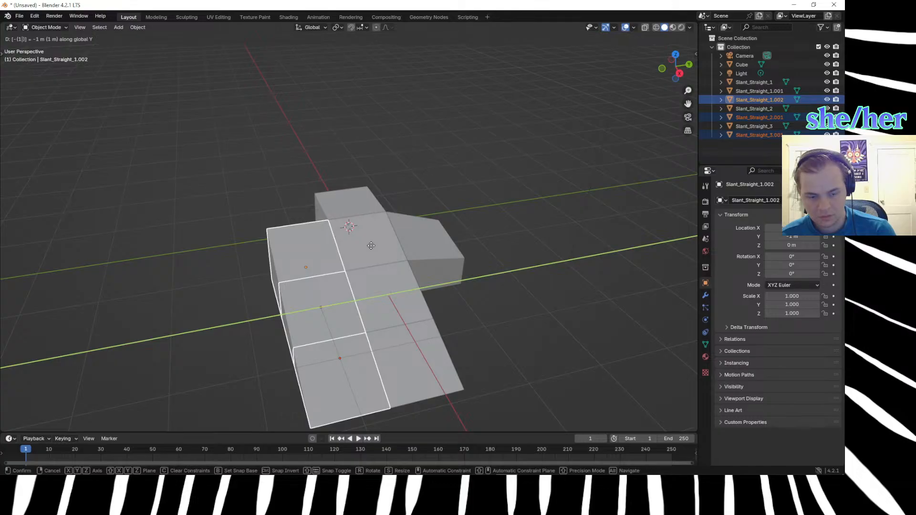
{"action": "key", "text": "Return"}
Duplicate the copied slope row once more, offset another -1 m along Y, to make the slope three blocks wide.
{"action": "key", "text": "shift+d"}
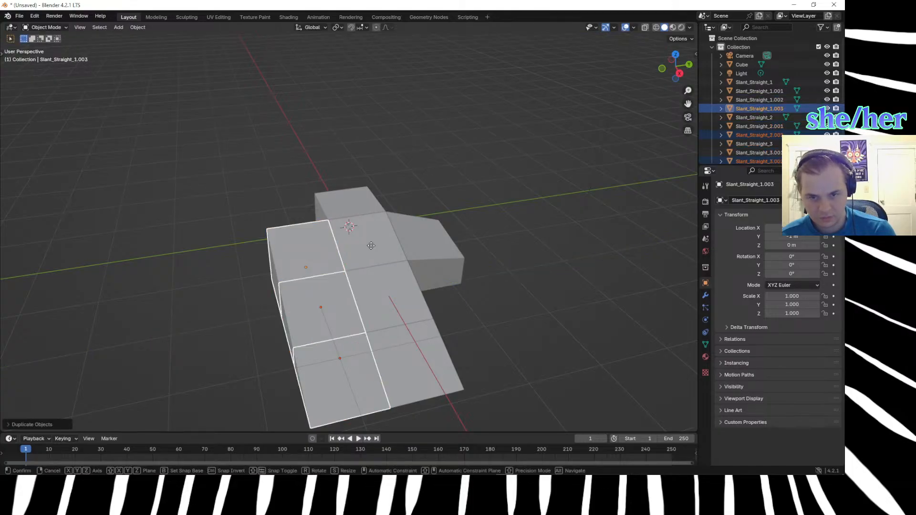
{"action": "type", "text": "y"}
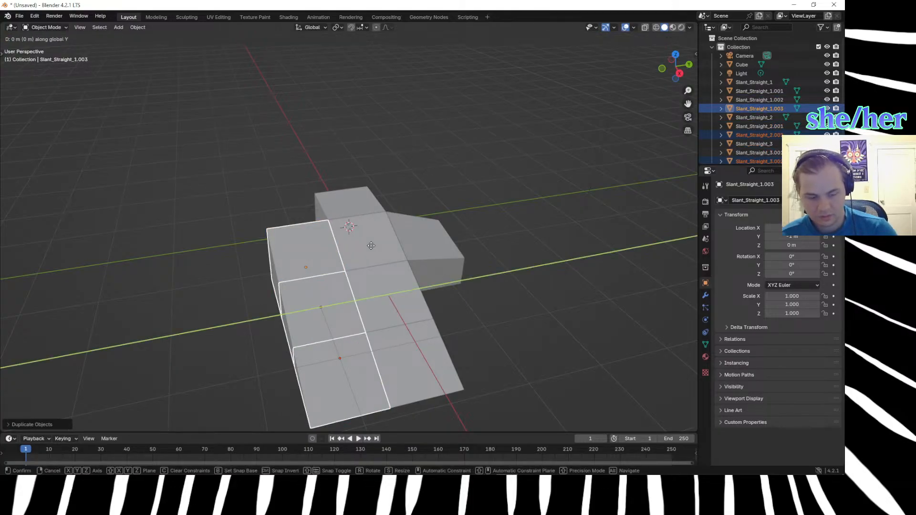
{"action": "type", "text": "-2"}
{"action": "key", "text": "BackSpace"}
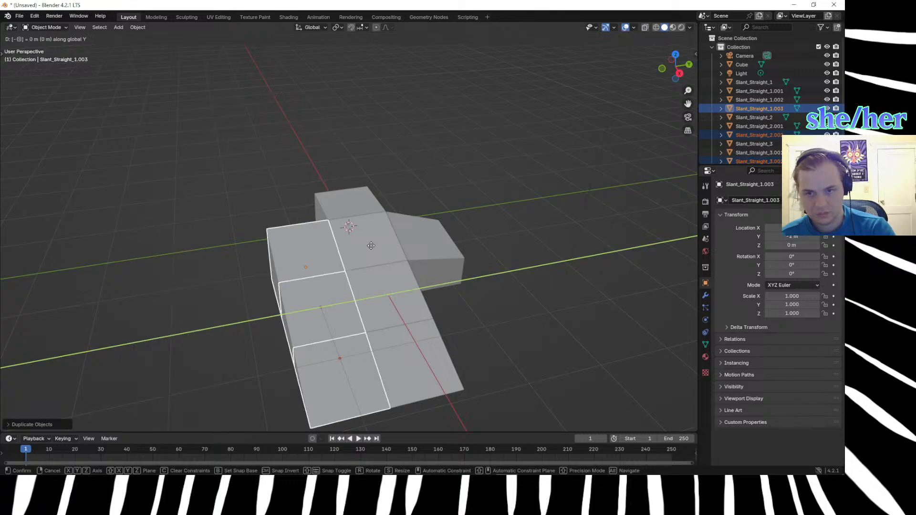
{"action": "type", "text": "2"}
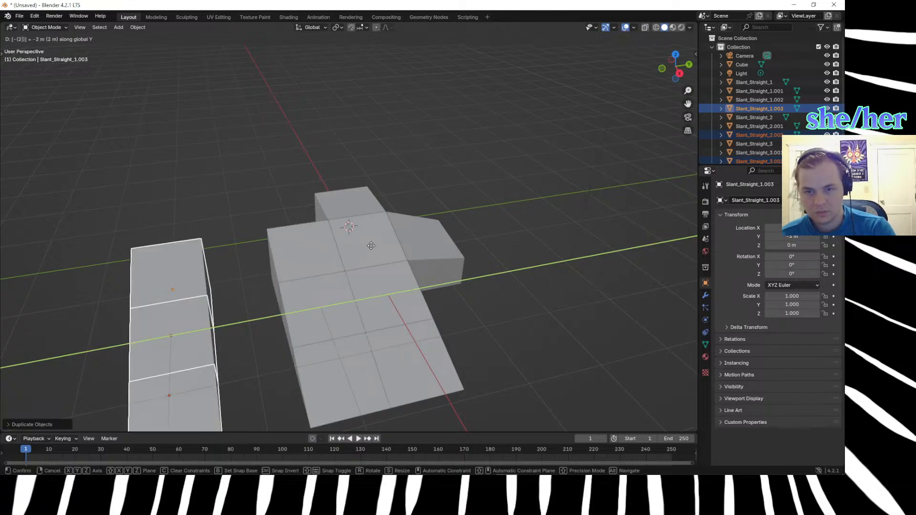
{"action": "key", "text": "BackSpace"}
{"action": "type", "text": "1"}
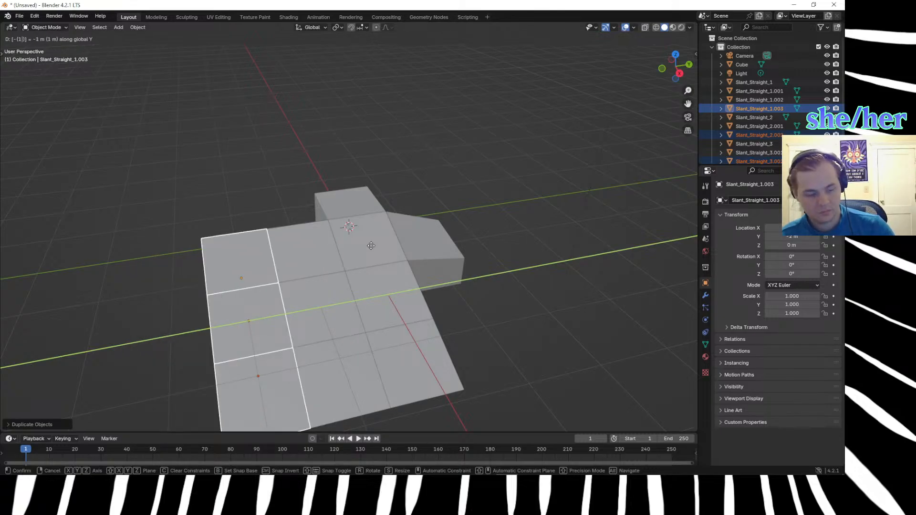
{"action": "key", "text": "Return"}
Select only the flat cube at the top of the slope.
{"action": "left_click", "coordinate": [238, 181]}
{"action": "middle_click_drag", "start_coordinate": [265, 218], "coordinate": [154, 235]}
{"action": "left_click", "coordinate": [354, 229]}
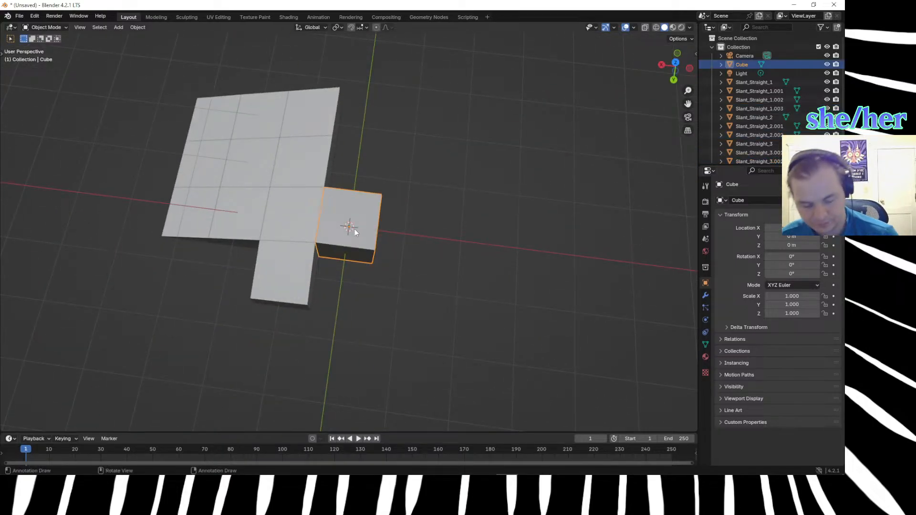
{"action": "key", "text": "shift+d"}
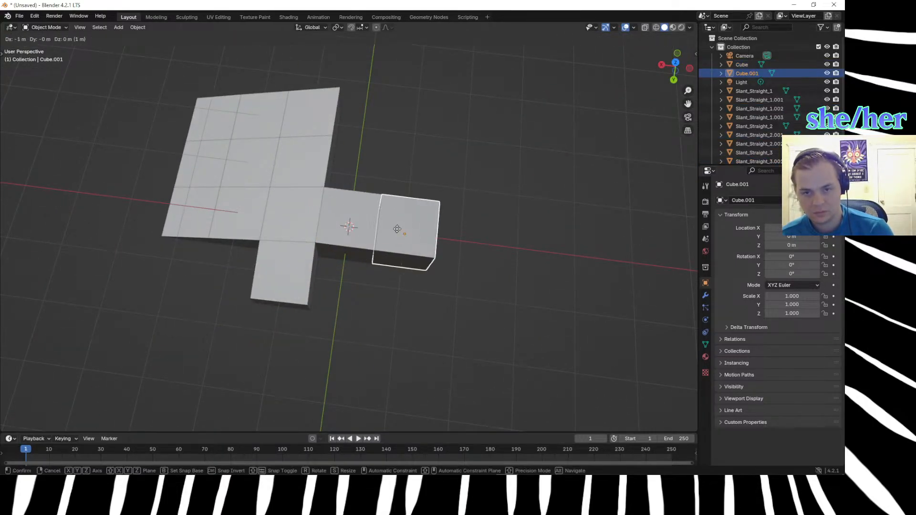
{"action": "right_click", "coordinate": [397, 228]}
{"action": "key", "text": "ctrl+z"}
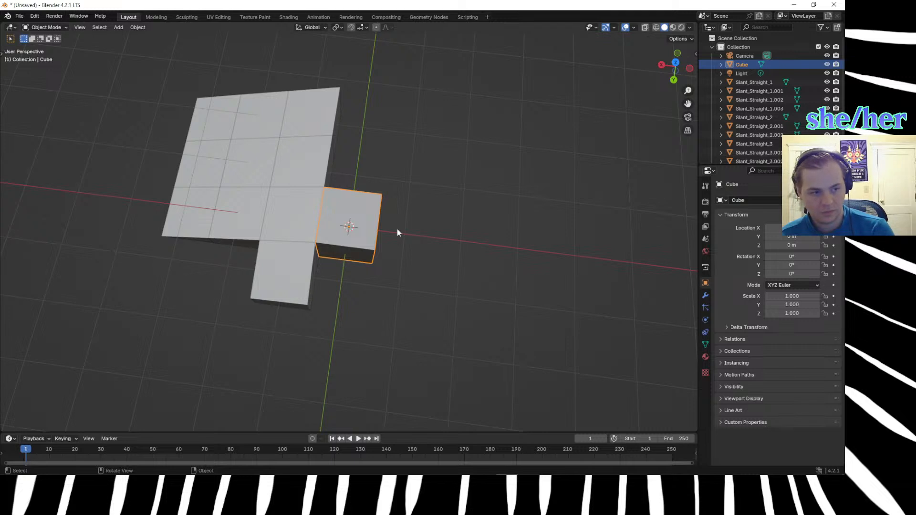
Duplicate the selected flat cube and move the copy -1 m along X, away from the slope.
{"action": "key", "text": "shift+d"}
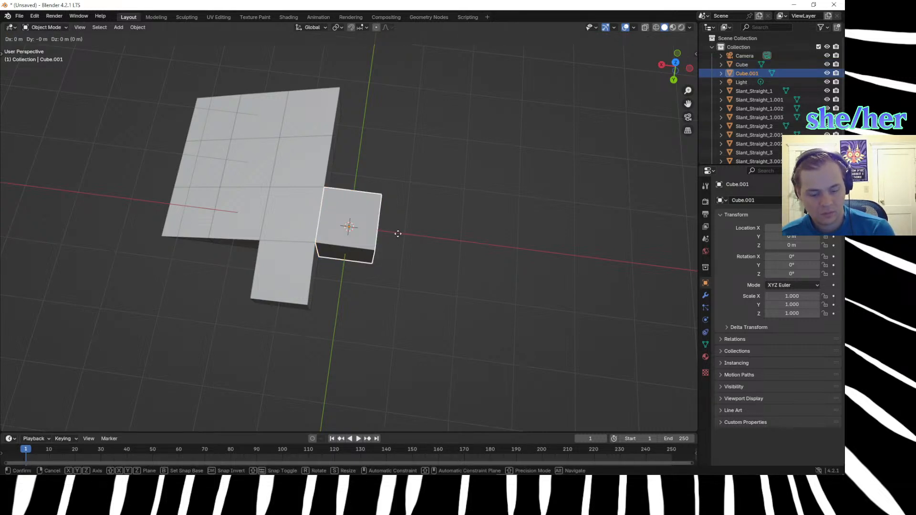
{"action": "key", "text": "x"}
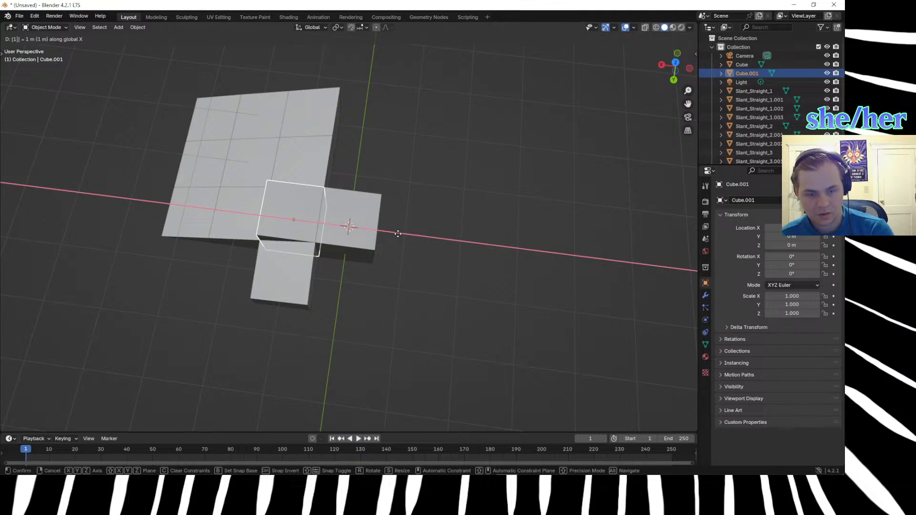
{"action": "key", "text": "minus"}
{"action": "key", "text": "Return"}
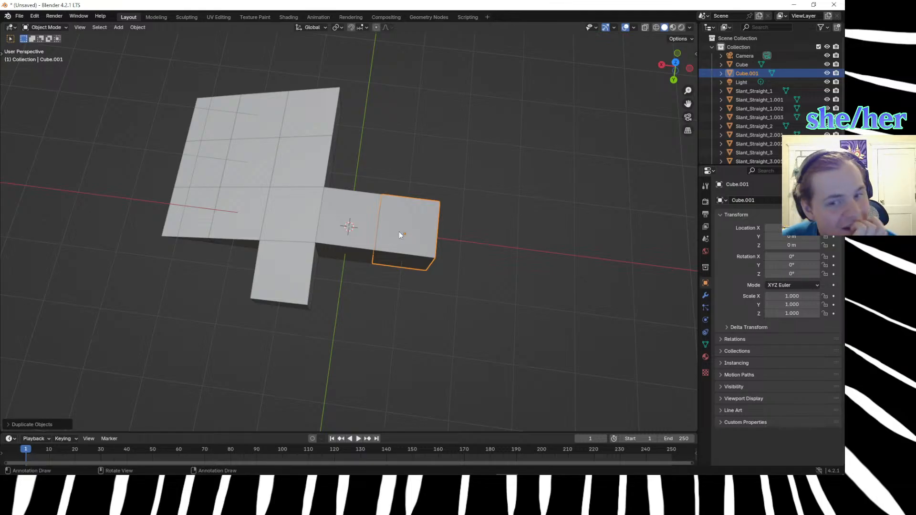
Duplicate the original flat cube again and place the copy -2 m along X to extend the row.
{"action": "left_click", "coordinate": [354, 227]}
{"action": "key", "text": "shift+d"}
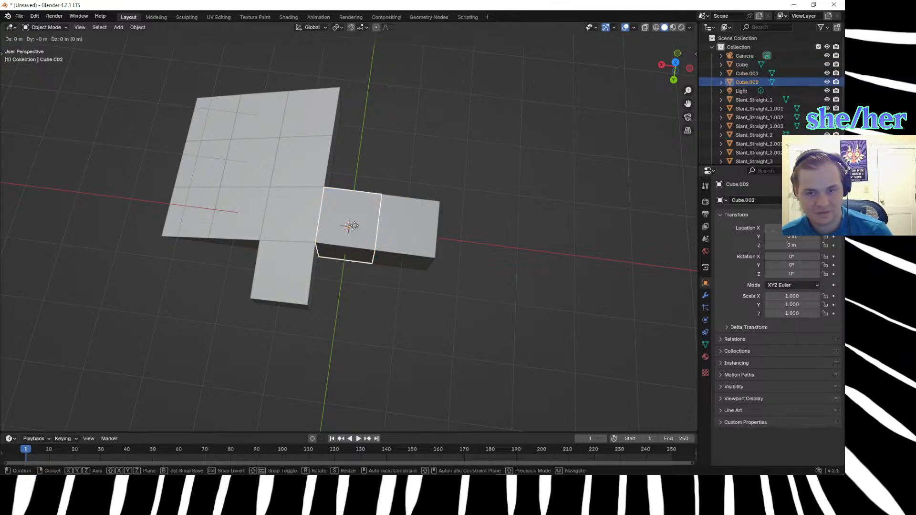
{"action": "key", "text": "x"}
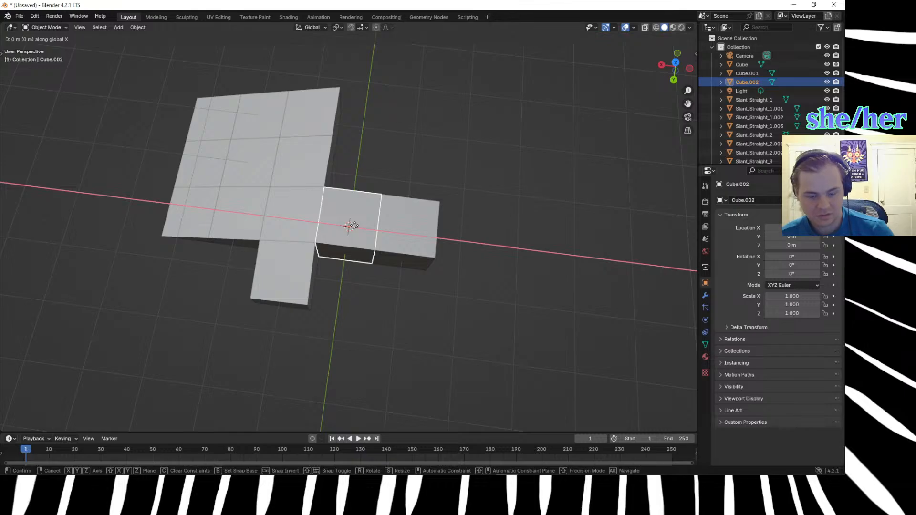
{"action": "key", "text": "2"}
{"action": "key", "text": "minus"}
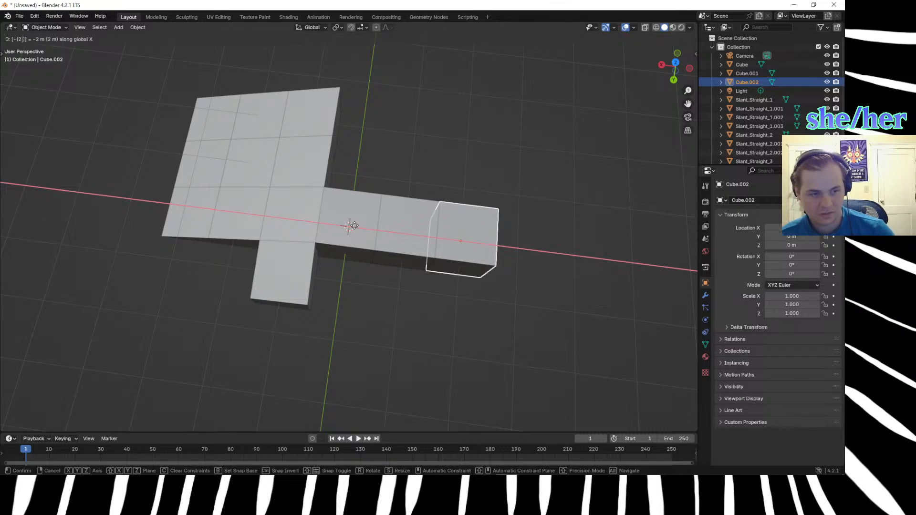
{"action": "key", "text": "Return"}
Duplicate all three flat cubes of the row together and move the copies -1 m along Y.
{"action": "left_click", "coordinate": [355, 164]}
{"action": "left_click", "coordinate": [355, 210]}
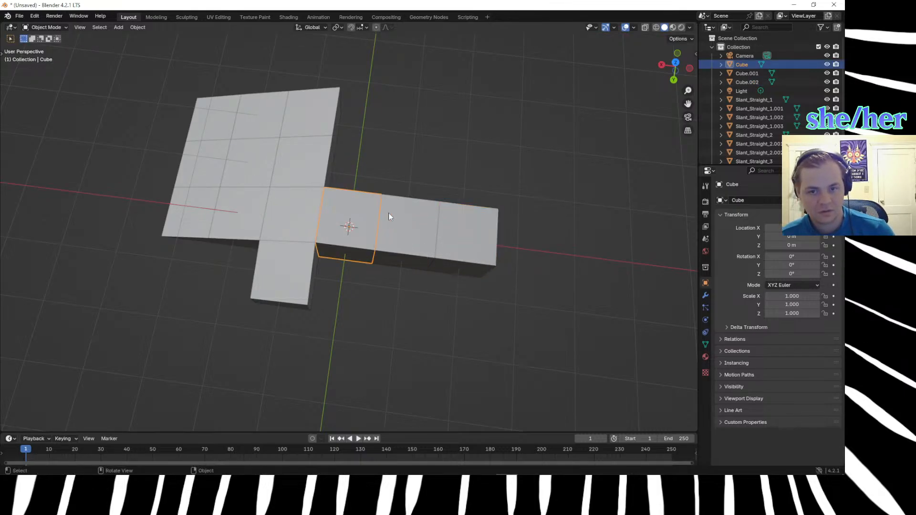
{"action": "left_click", "coordinate": [420, 213], "text": "shift"}
{"action": "left_click", "coordinate": [454, 224], "text": "shift"}
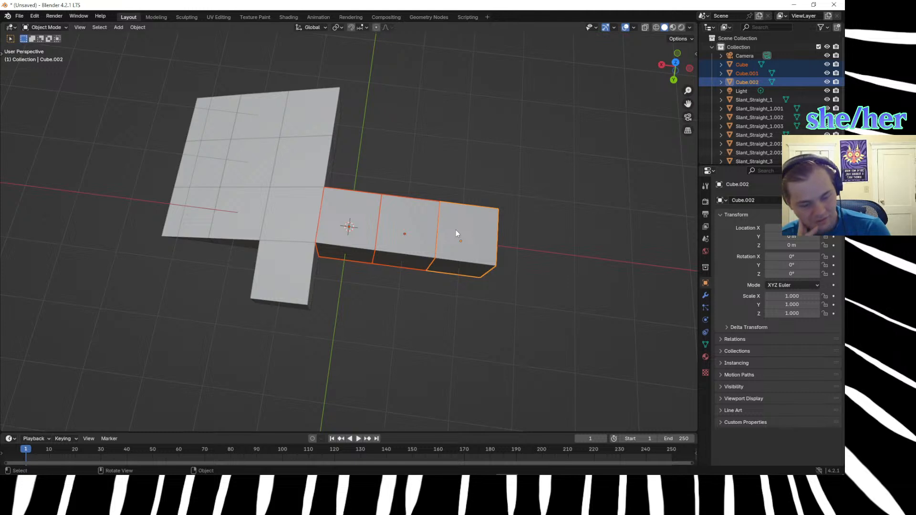
{"action": "key", "text": "shift+d"}
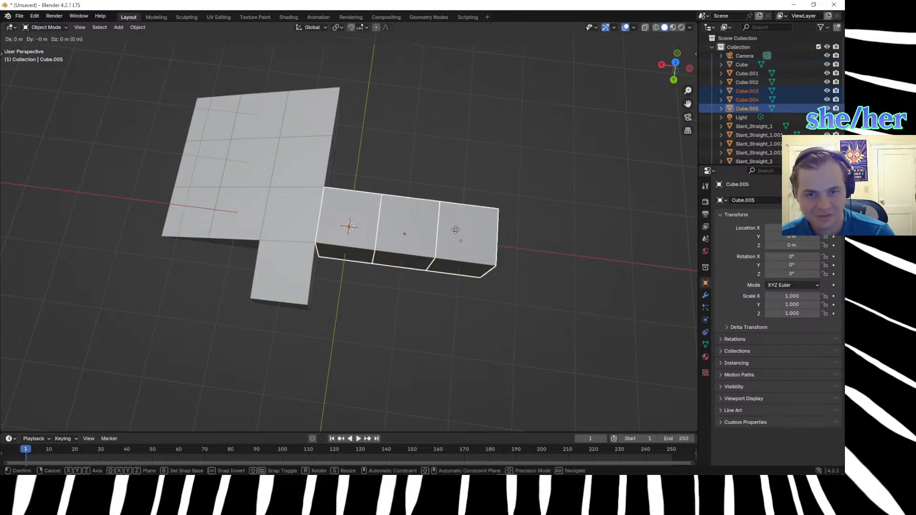
{"action": "type", "text": "y1"}
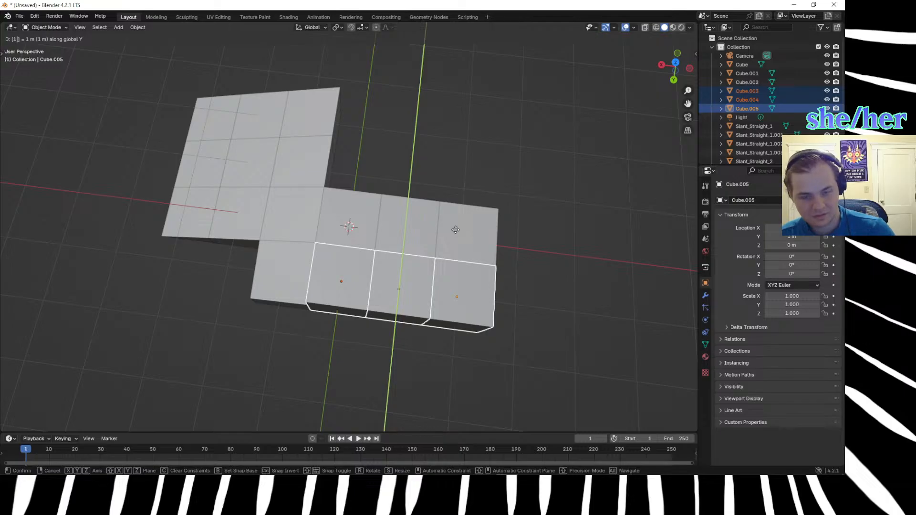
{"action": "key", "text": "minus"}
{"action": "key", "text": "Return"}
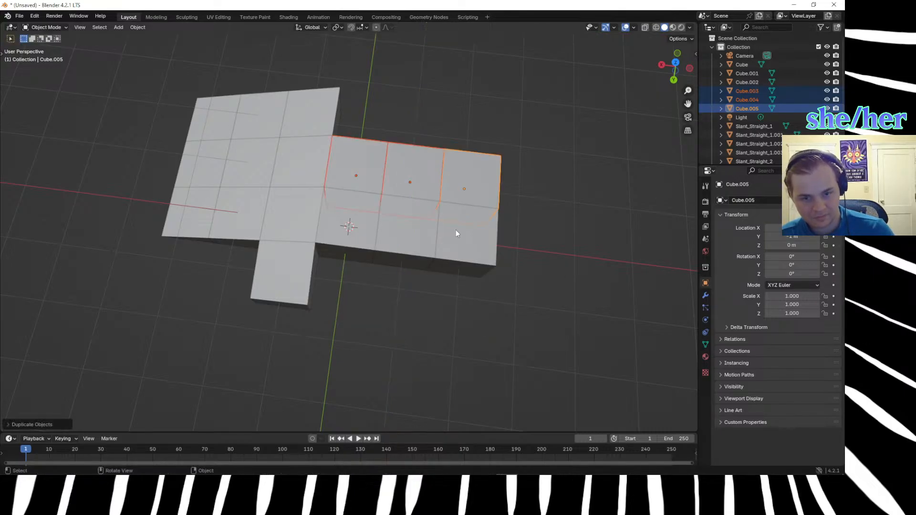
Duplicate the second row of three flat cubes and move the copies -1 m along Y to form a third row.
{"action": "key", "text": "shift+d"}
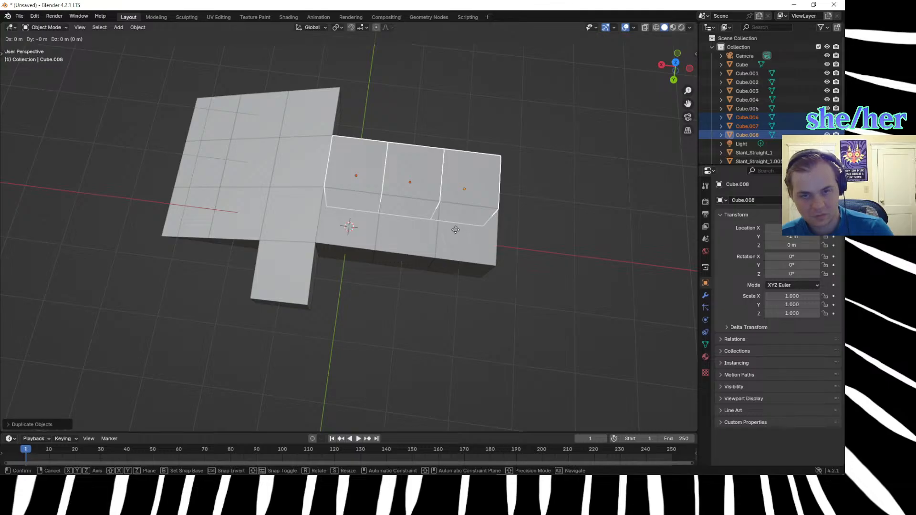
{"action": "type", "text": "y"}
{"action": "type", "text": "1"}
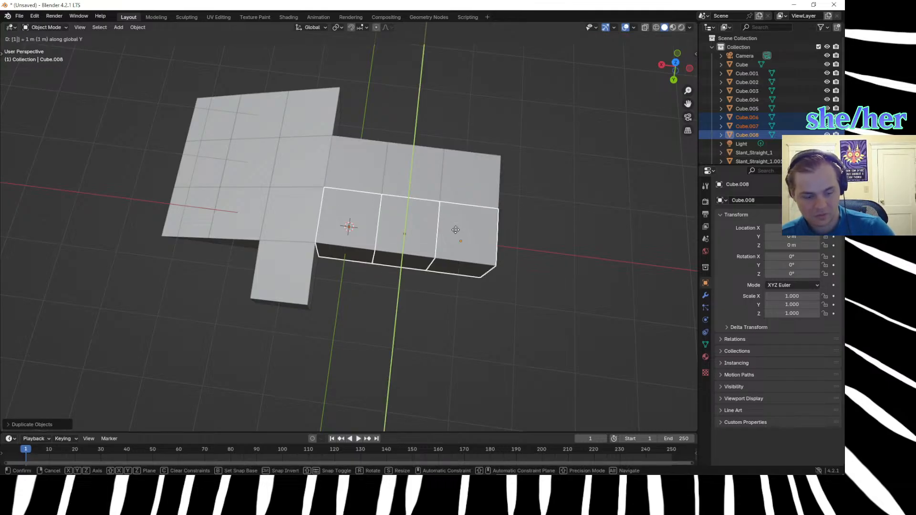
{"action": "type", "text": "-"}
{"action": "key", "text": "Return"}
Try to duplicate the corner slope block and offset the copy along both X and Y in a single move.
{"action": "left_click", "coordinate": [528, 347]}
{"action": "middle_click_drag", "start_coordinate": [527, 348], "coordinate": [505, 272]}
{"action": "left_click", "coordinate": [337, 246]}
{"action": "scroll", "coordinate": [336, 224], "scroll_direction": "down", "scroll_amount": 4}
{"action": "scroll", "coordinate": [337, 215], "scroll_direction": "up", "scroll_amount": 8}
{"action": "scroll", "coordinate": [342, 205], "scroll_direction": "down", "scroll_amount": 4}
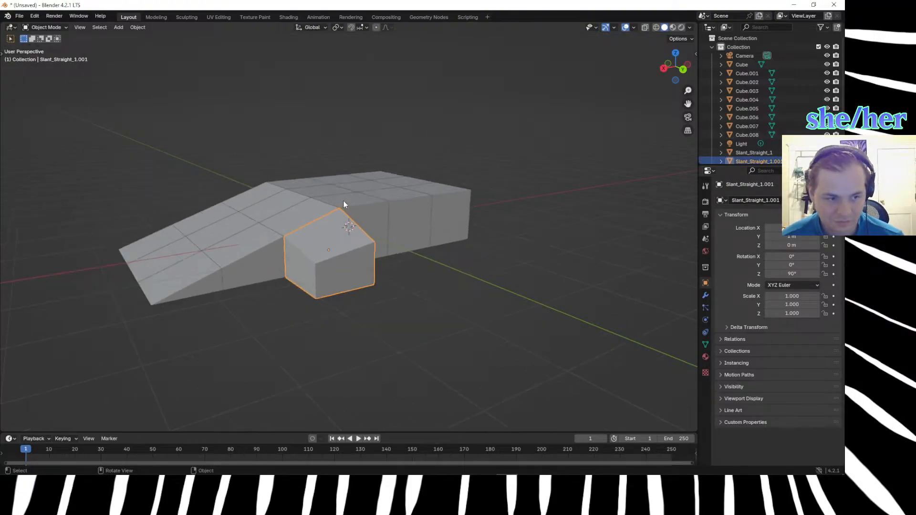
{"action": "middle_click_drag", "start_coordinate": [376, 298], "coordinate": [404, 360]}
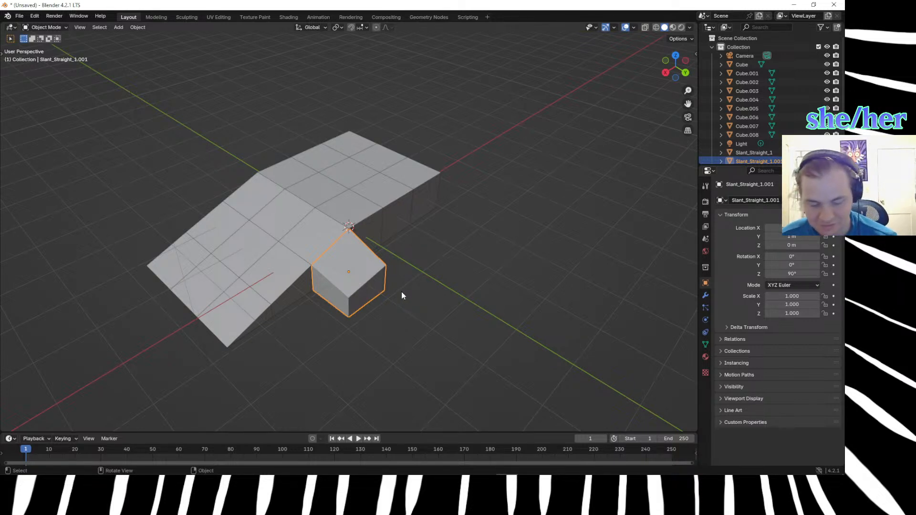
{"action": "key", "text": "shift+d"}
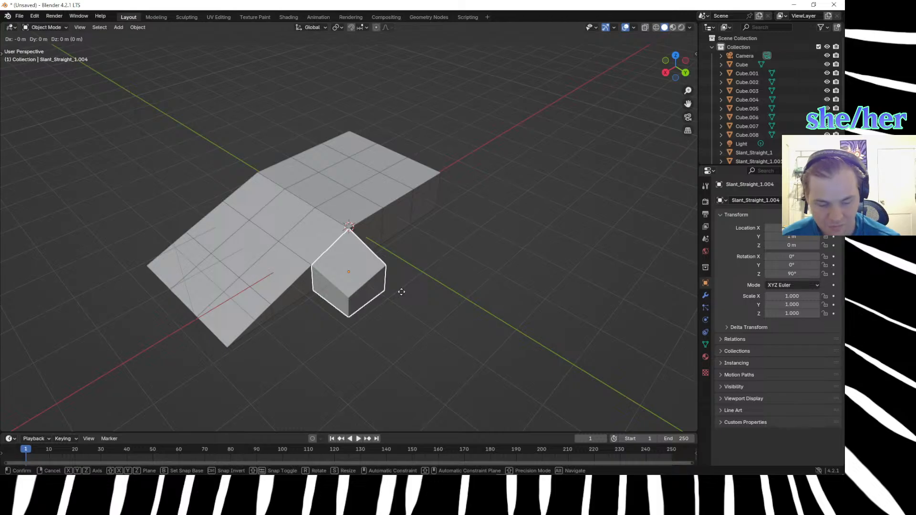
{"action": "type", "text": "x"}
{"action": "type", "text": "1"}
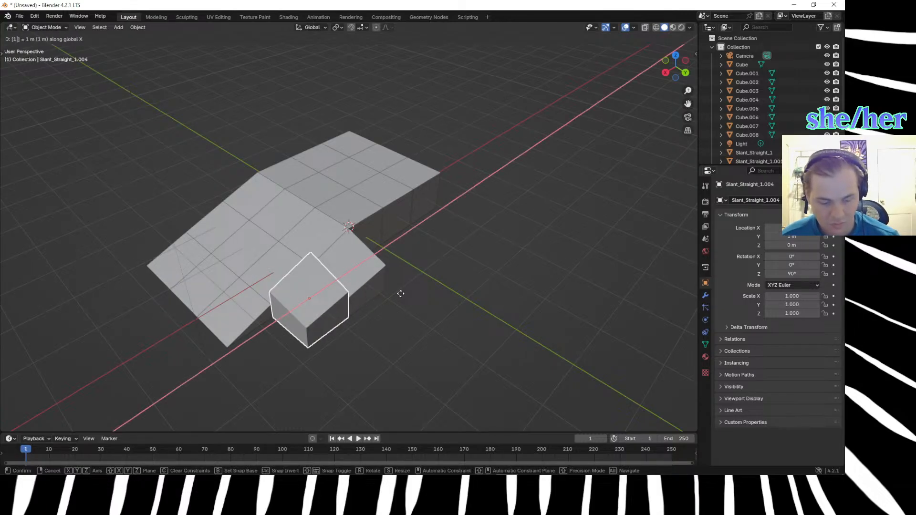
{"action": "type", "text": "y1"}
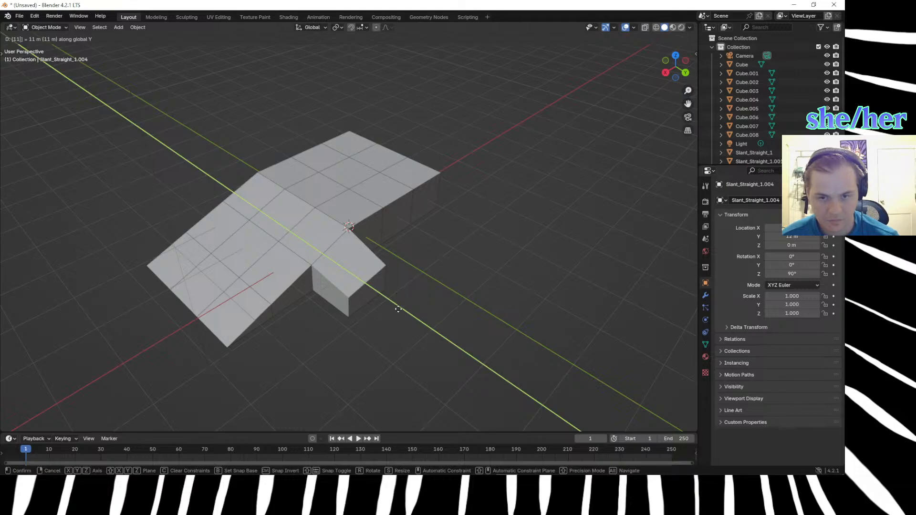
{"action": "key", "text": "Return"}
{"action": "scroll", "coordinate": [398, 309], "scroll_direction": "down", "scroll_amount": 4}
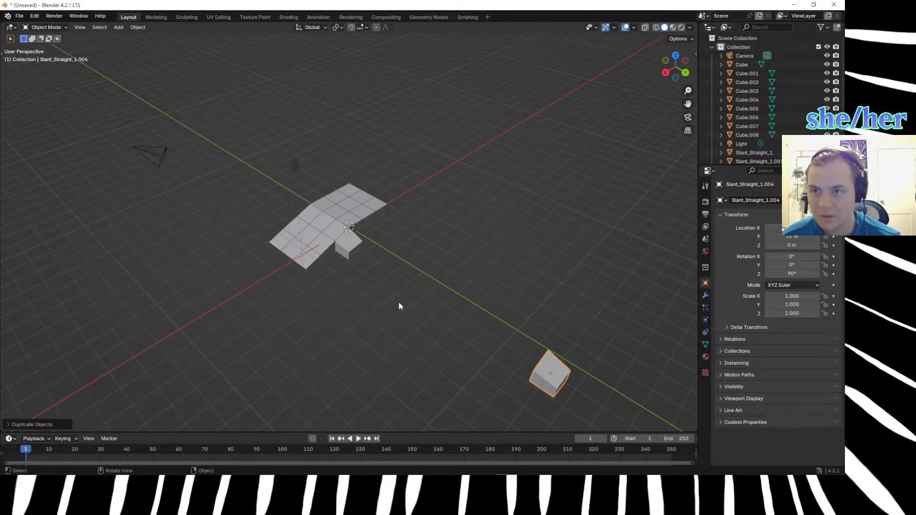
{"action": "key", "text": "ctrl+z"}
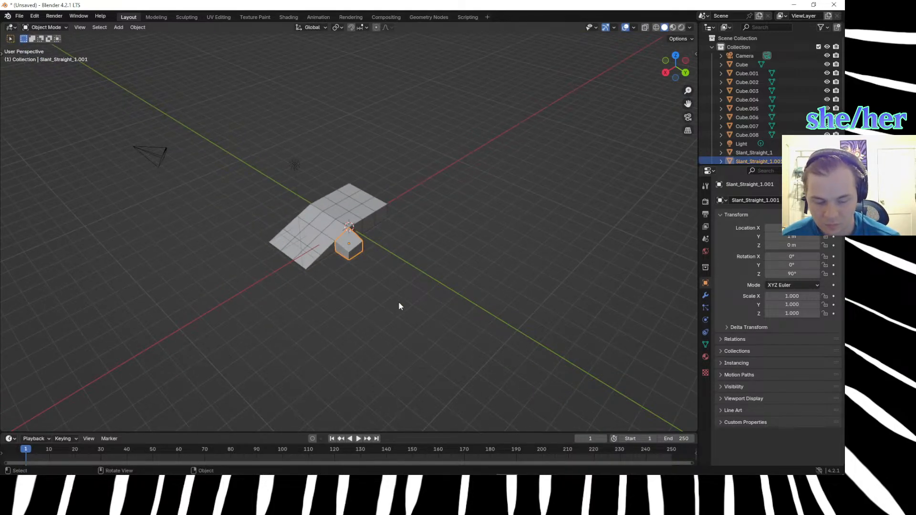
Try to move the original corner slope block 1 m along Y.
{"action": "type", "text": "g"}
{"action": "type", "text": "x1"}
{"action": "type", "text": "y"}
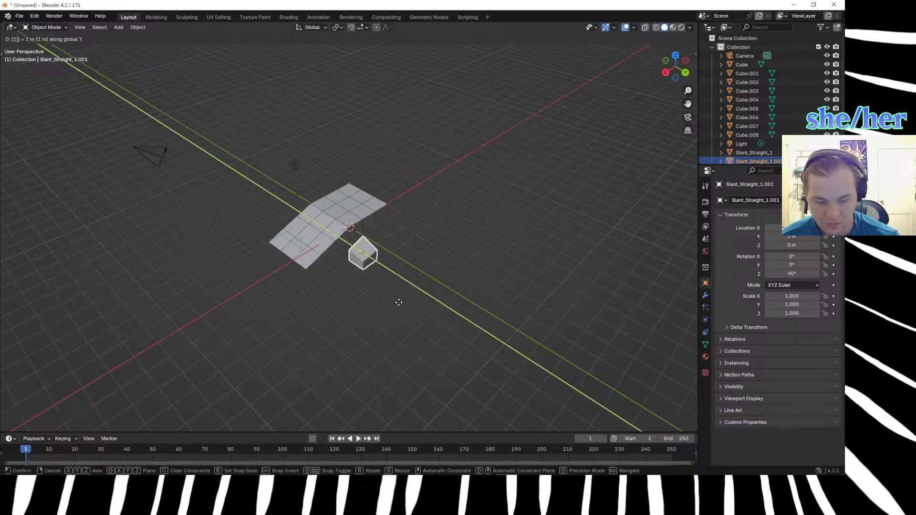
{"action": "type", "text": "1"}
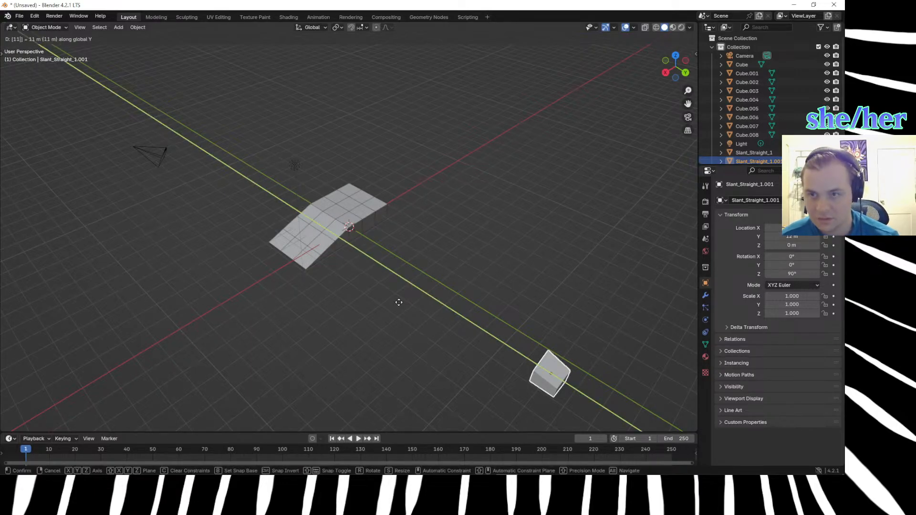
{"action": "key", "text": "BackSpace"}
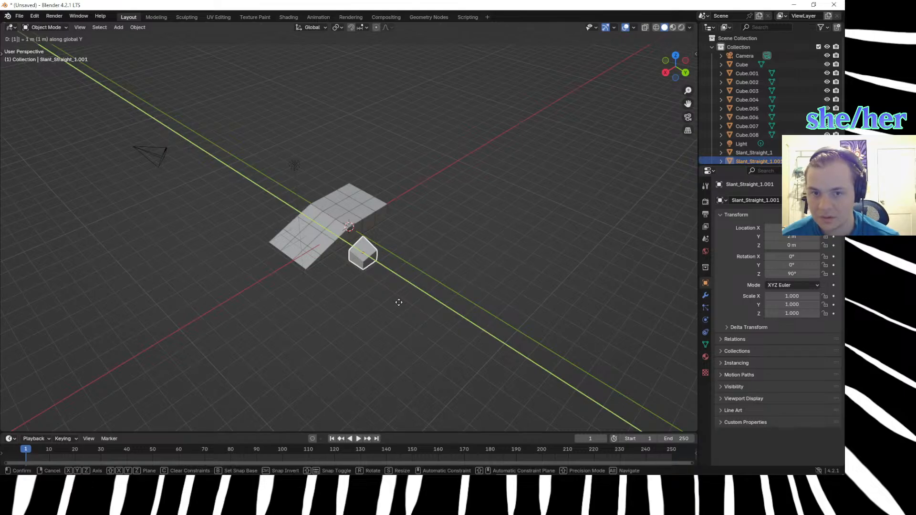
{"action": "left_click", "coordinate": [398, 302]}
{"action": "left_click", "coordinate": [399, 302]}
{"action": "key", "text": "ctrl+z"}
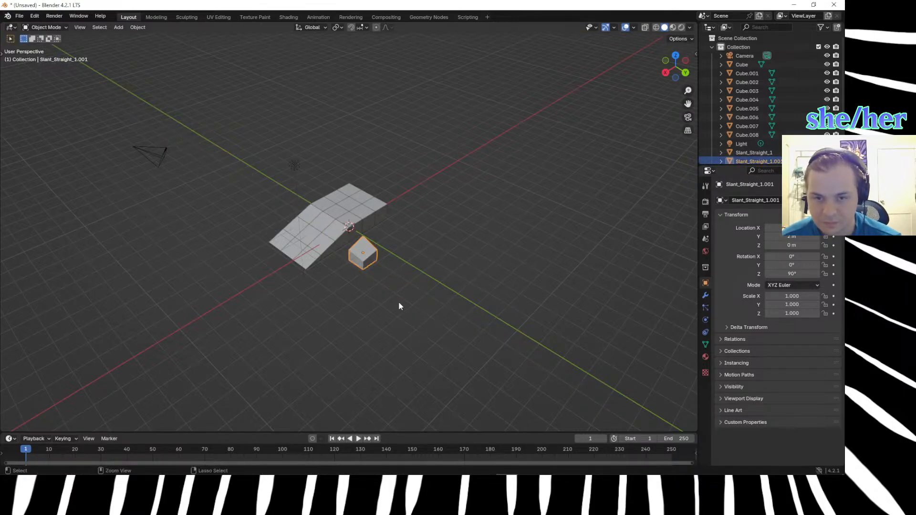
{"action": "key", "text": "ctrl+z"}
Select the corner slope block beside the flat rows.
{"action": "left_click", "coordinate": [402, 356]}
{"action": "scroll", "coordinate": [369, 319], "scroll_direction": "up", "scroll_amount": 7}
{"action": "left_click", "coordinate": [365, 311]}
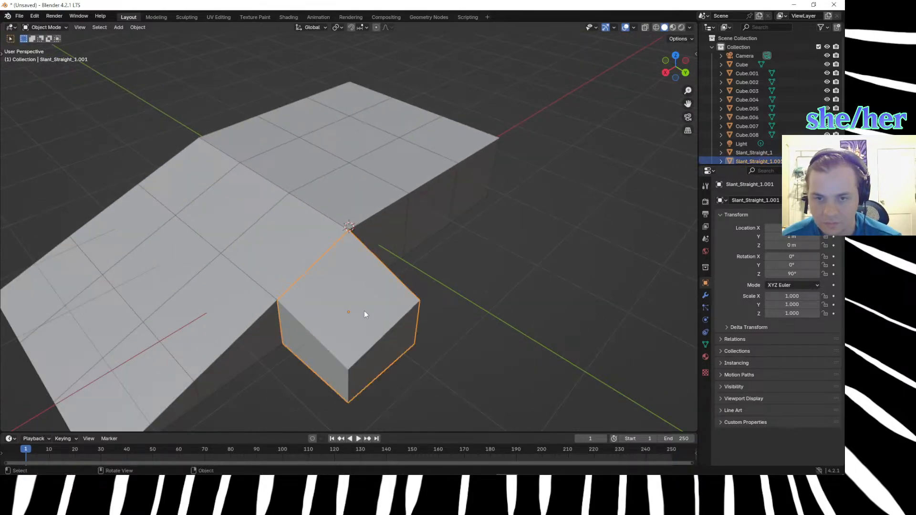
Try to move the original corner slope block 1 m along X.
{"action": "key", "text": "g"}
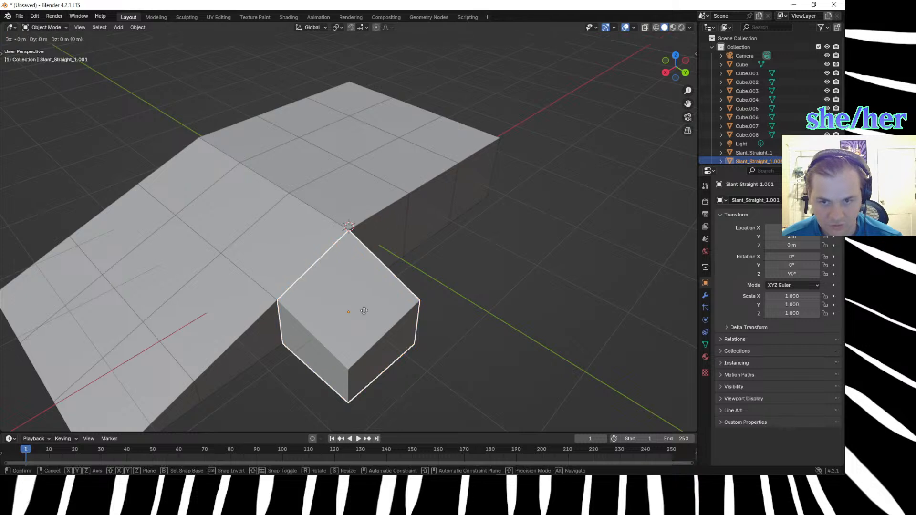
{"action": "key", "text": "x"}
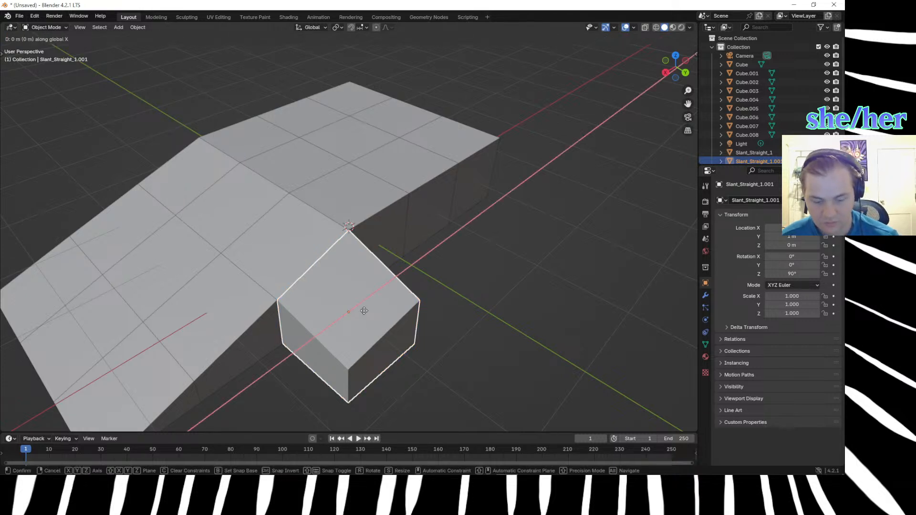
{"action": "type", "text": "1"}
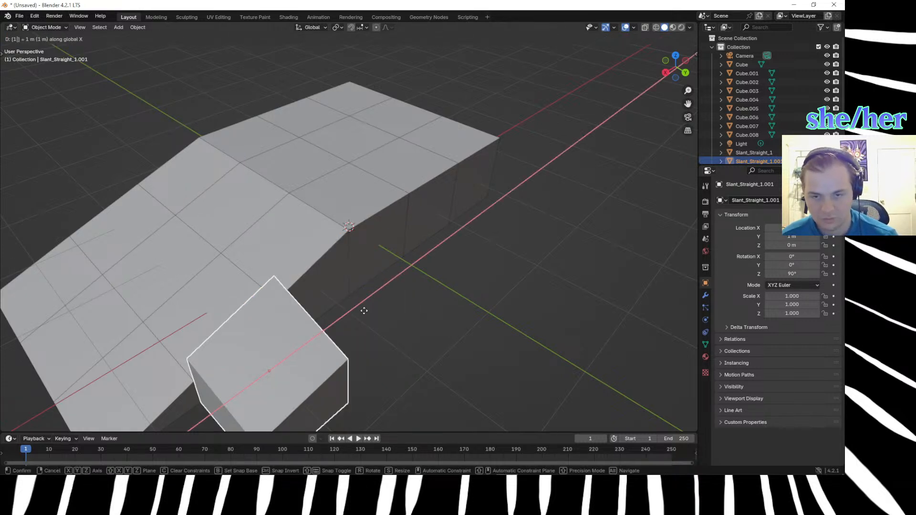
{"action": "key", "text": "Return"}
{"action": "key", "text": "ctrl+z"}
Duplicate the corner slope block and place the copy diagonally outward, 1 m along X and 1 m along Y.
{"action": "key", "text": "shift+d"}
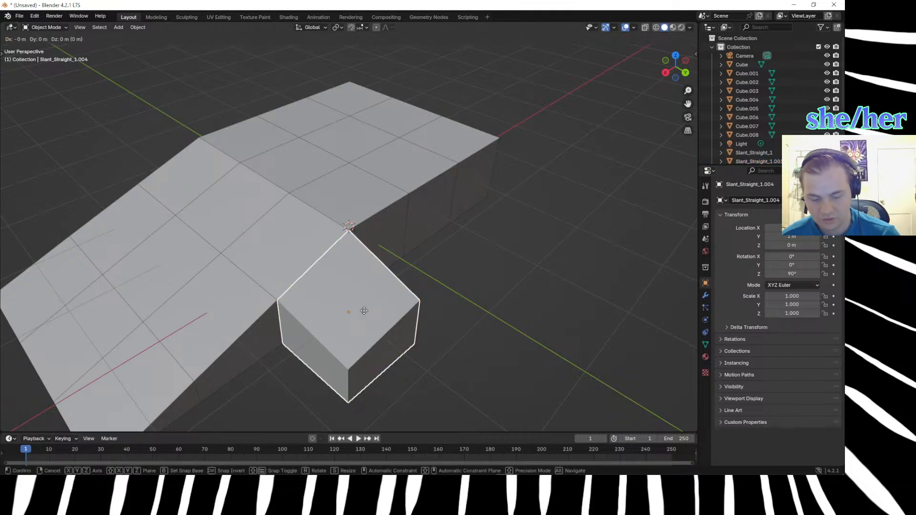
{"action": "type", "text": "x1"}
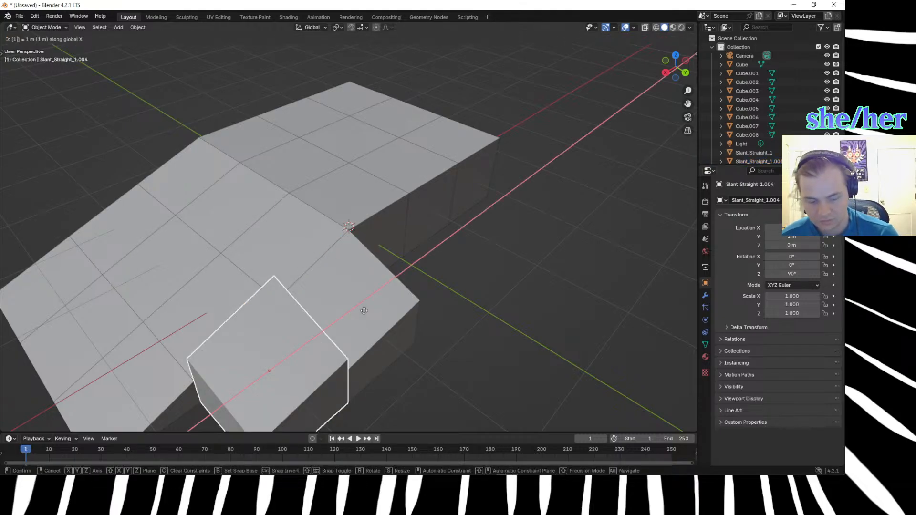
{"action": "key", "text": "Return"}
{"action": "type", "text": "gy"}
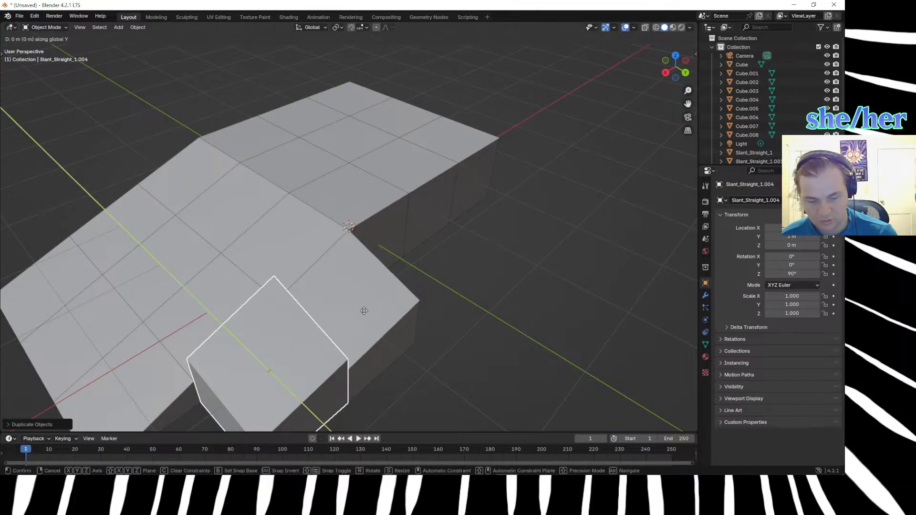
{"action": "type", "text": "1"}
{"action": "key", "text": "Return"}
Lower the new copy's highest top vertex, next to the original corner block, by 0.33 m along Z.
{"action": "scroll", "coordinate": [365, 310], "scroll_direction": "down", "scroll_amount": 4}
{"action": "left_click", "coordinate": [433, 361]}
{"action": "middle_click_drag", "start_coordinate": [433, 362], "coordinate": [454, 259]}
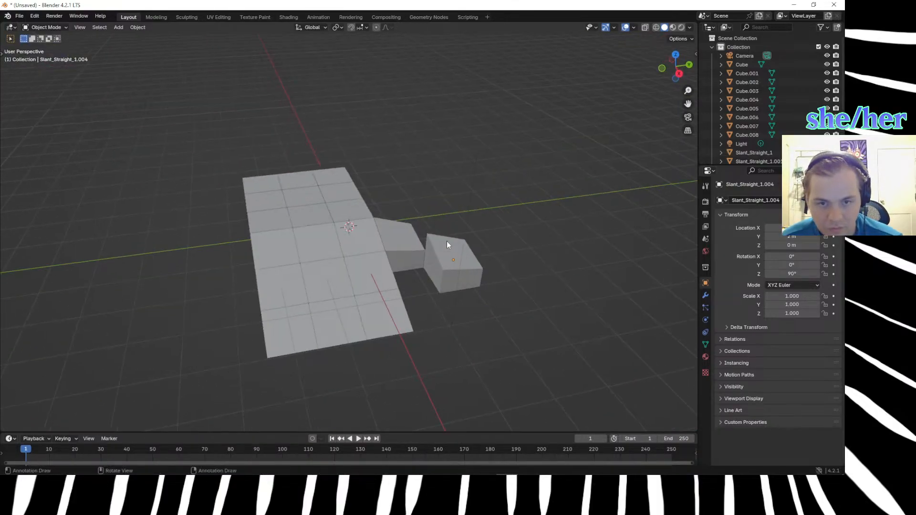
{"action": "left_click", "coordinate": [433, 242]}
{"action": "key", "text": "Tab"}
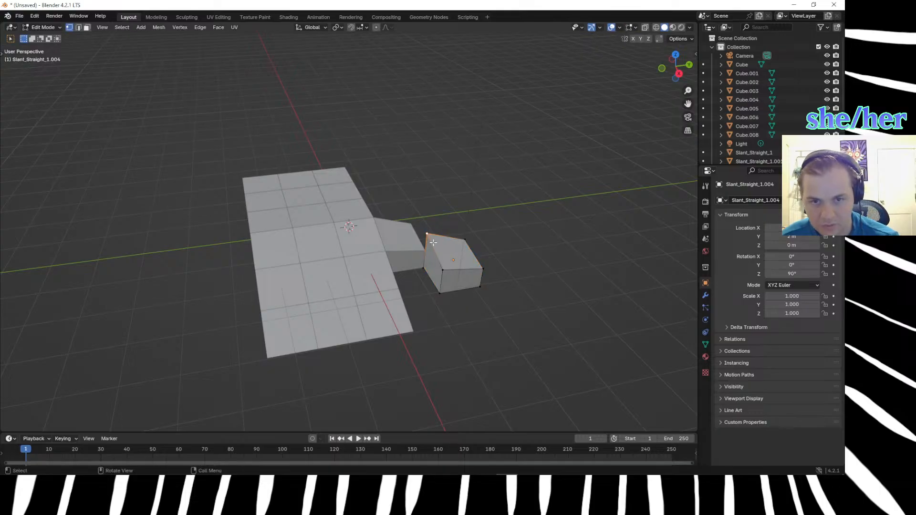
{"action": "type", "text": "gz"}
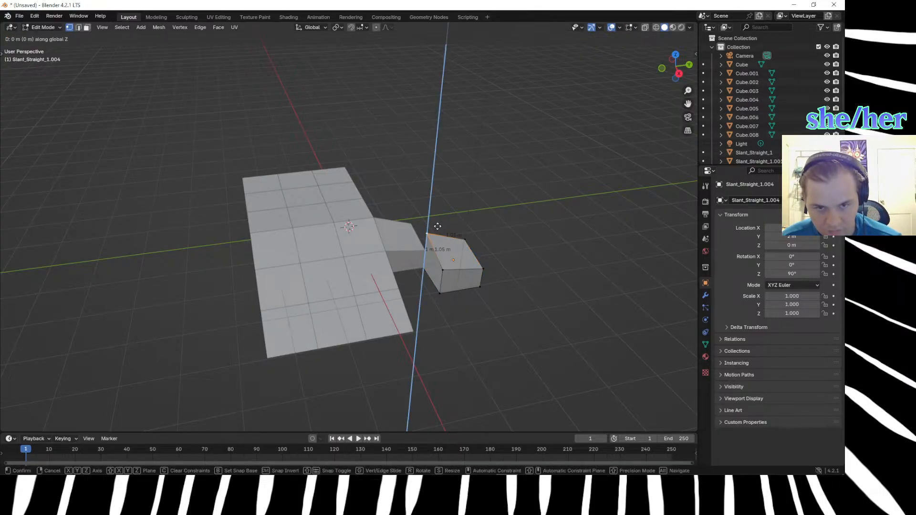
{"action": "type", "text": ".33"}
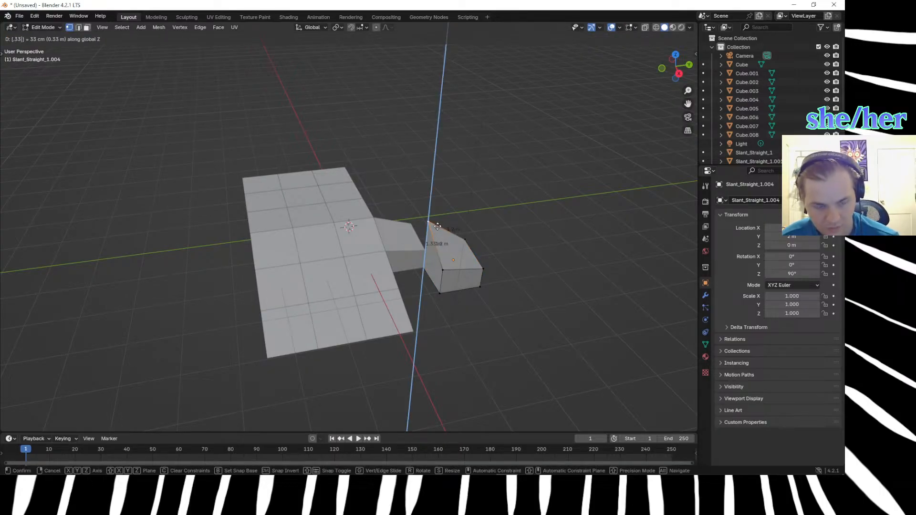
{"action": "type", "text": "-"}
{"action": "key", "text": "Return"}
Lower the same vertex by a further 0.15 m along Z to match the neighbouring corner.
{"action": "middle_click_drag", "start_coordinate": [461, 370], "coordinate": [415, 372]}
{"action": "type", "text": "gz"}
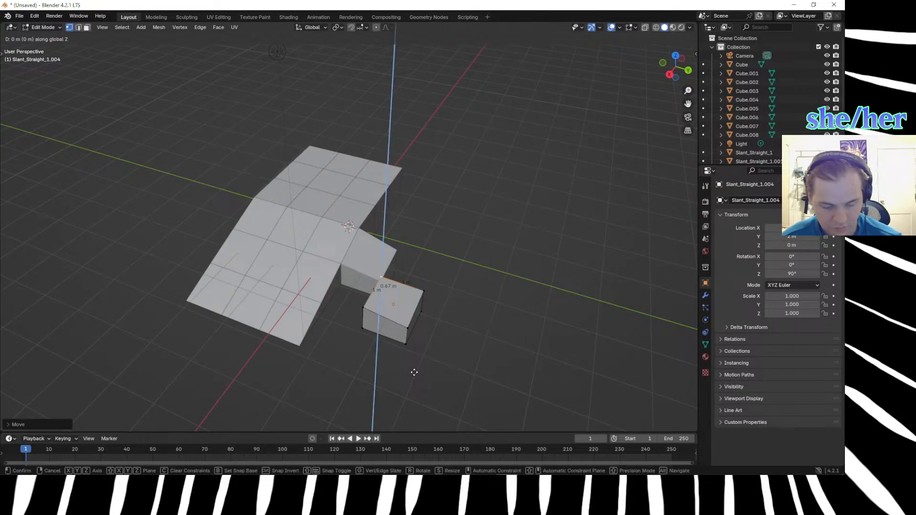
{"action": "type", "text": "-.15"}
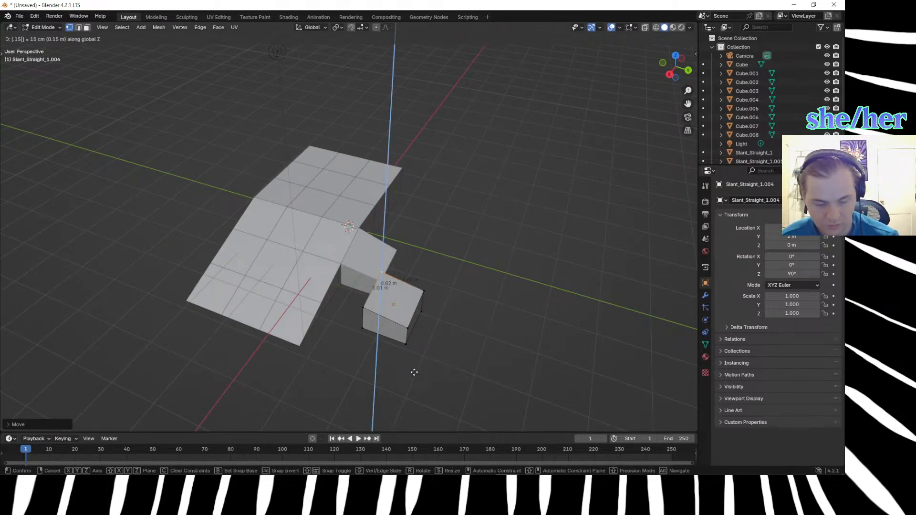
{"action": "key", "text": "Return"}
Select the copy's top vertex at its +X, -Y corner.
{"action": "middle_click_drag", "start_coordinate": [486, 323], "coordinate": [534, 299]}
{"action": "scroll", "coordinate": [534, 299], "scroll_direction": "up", "scroll_amount": 3}
{"action": "scroll", "coordinate": [534, 299], "scroll_direction": "down", "scroll_amount": 1}
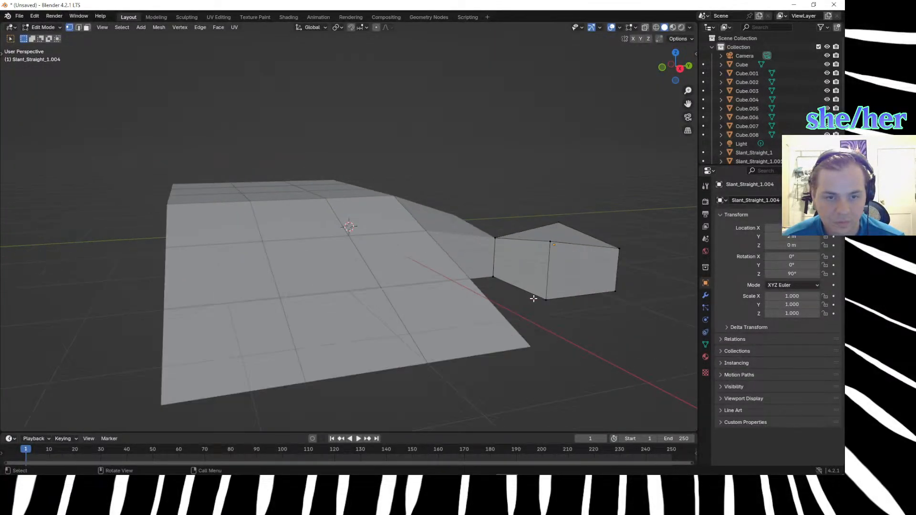
{"action": "left_click", "coordinate": [544, 252]}
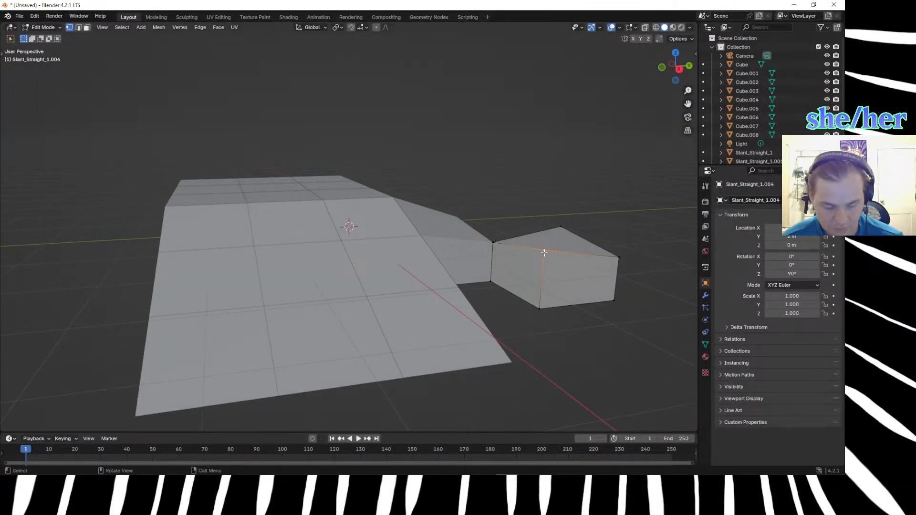
Try to raise the selected top vertex 0.15 m along Z.
{"action": "type", "text": "gz"}
{"action": "type", "text": "0.15"}
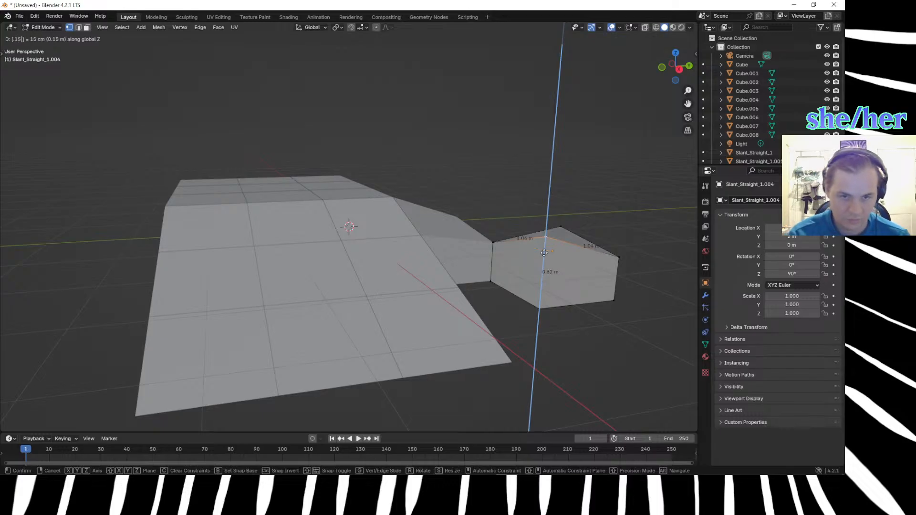
{"action": "key", "text": "Return"}
{"action": "key", "text": "ctrl+z"}
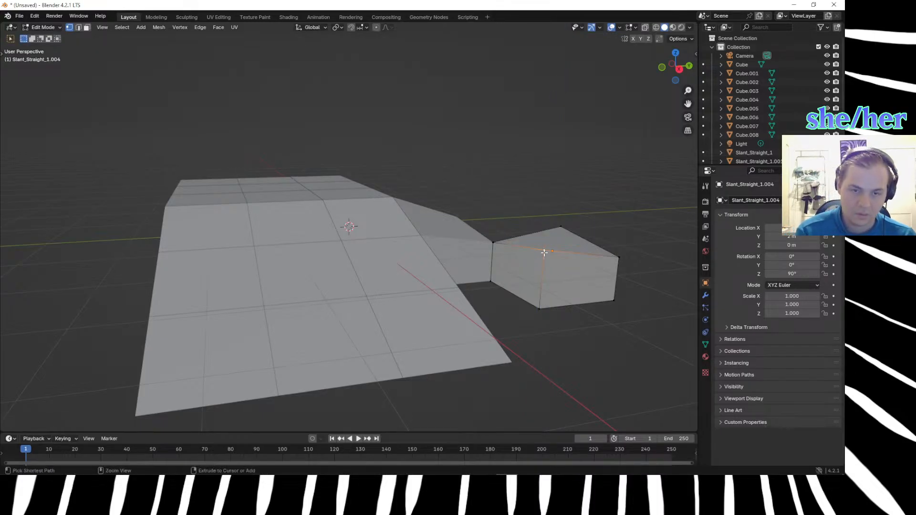
Lower the selected top vertex at the +X, -Y corner by 0.15 m along Z.
{"action": "type", "text": "gz"}
{"action": "type", "text": "-0.15"}
{"action": "key", "text": "Return"}
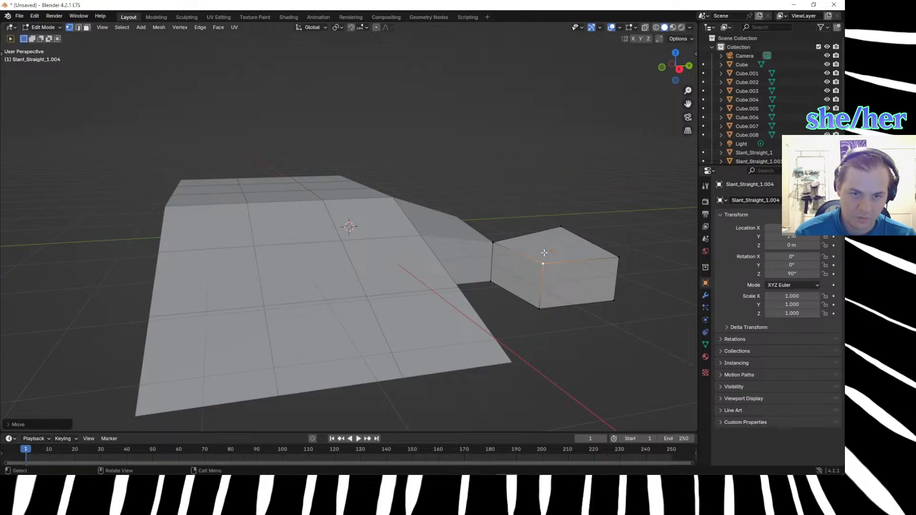
Lower the corner block copy's top vertex at its +X, -Y corner by 0.33 m along Z.
{"action": "middle_click_drag", "start_coordinate": [552, 343], "coordinate": [462, 353]}
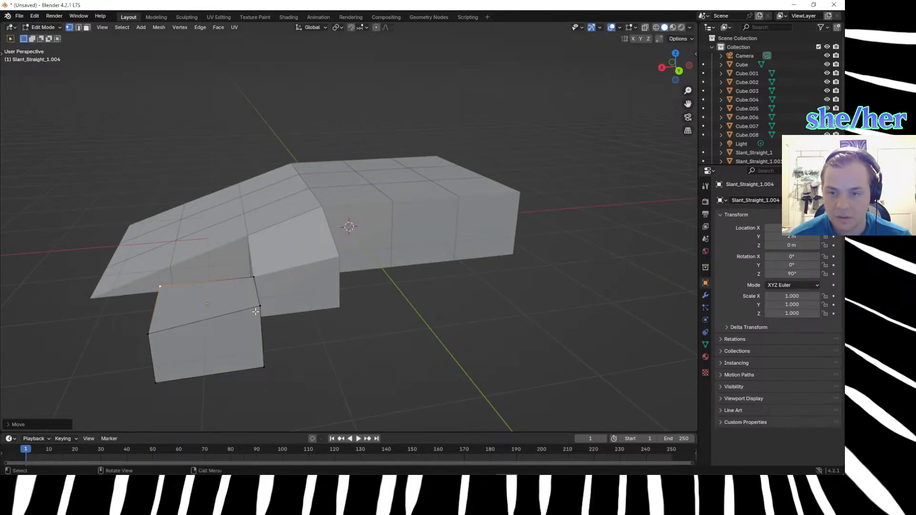
{"action": "middle_click_drag", "start_coordinate": [288, 315], "coordinate": [340, 277]}
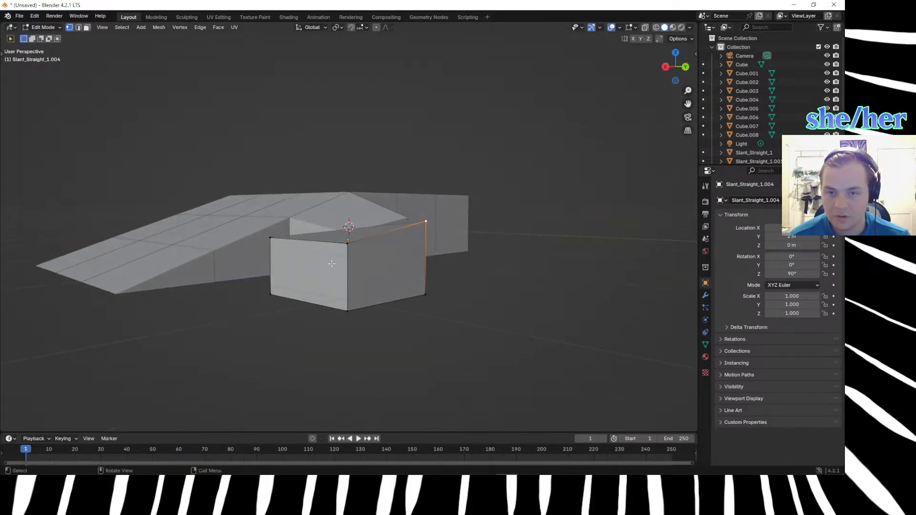
{"action": "left_click", "coordinate": [275, 240]}
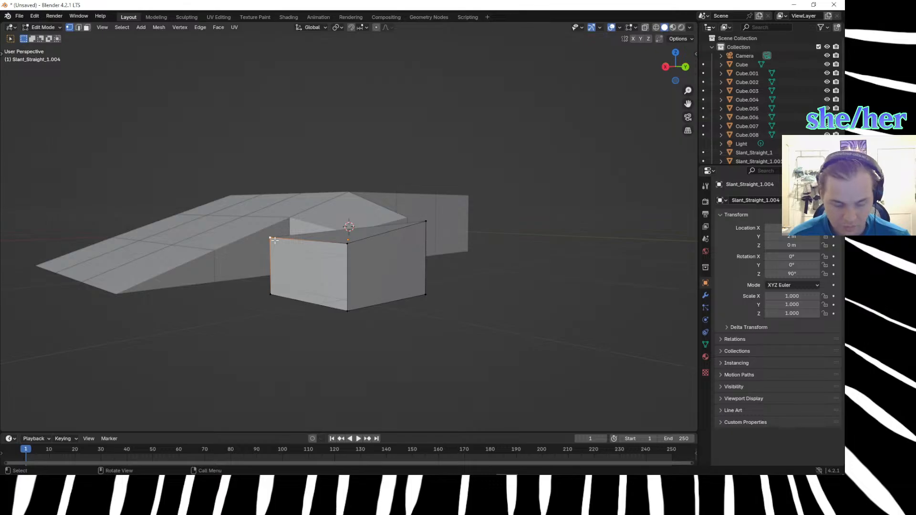
{"action": "key", "text": "g"}
{"action": "type", "text": "z"}
{"action": "type", "text": "-.33"}
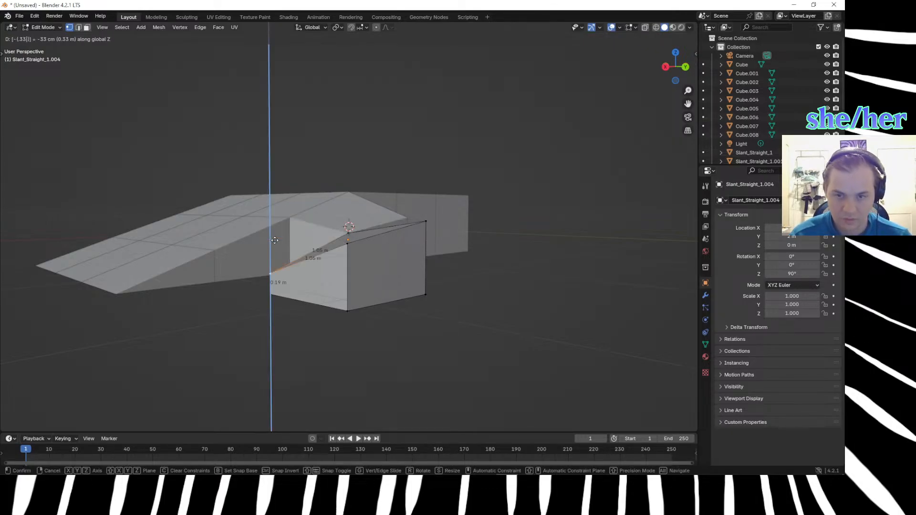
{"action": "key", "text": "Return"}
Lower the copy's top vertices at the +X, +Y and -X, +Y corners by 0.33 m each along Z.
{"action": "left_click", "coordinate": [348, 243]}
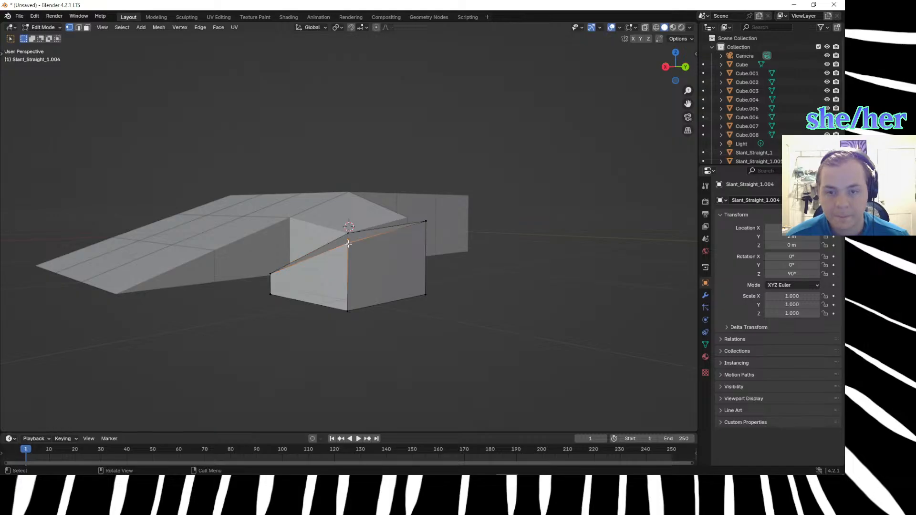
{"action": "type", "text": "gz.3-3"}
{"action": "key", "text": "Return"}
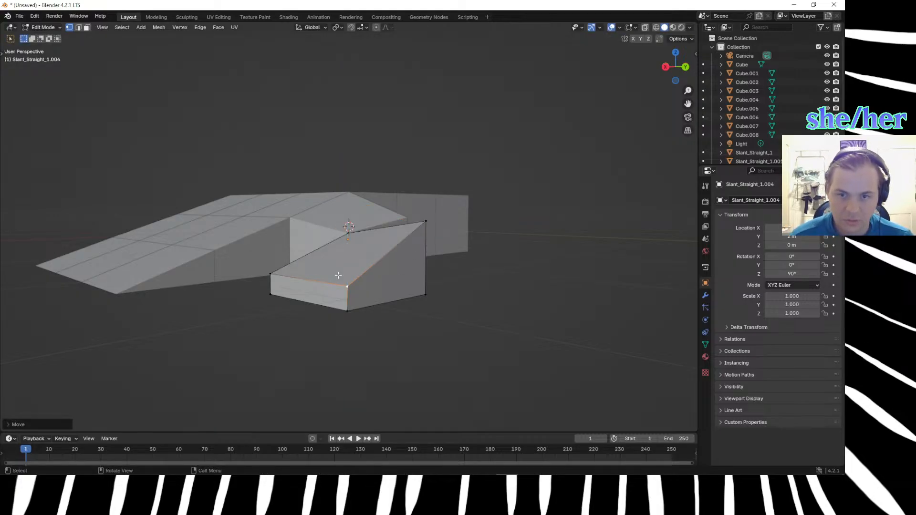
{"action": "left_click", "coordinate": [426, 224]}
{"action": "type", "text": "gz.3"}
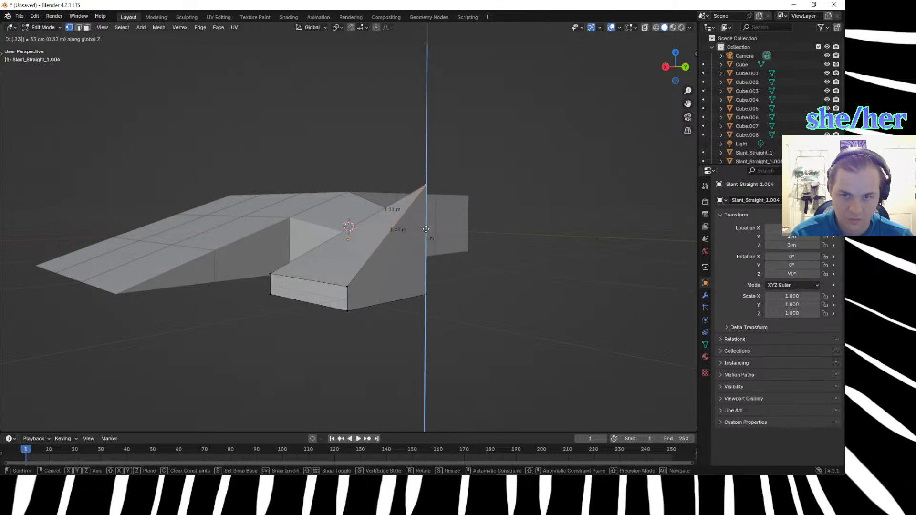
{"action": "key", "text": "minus"}
{"action": "key", "text": "Return"}
Raise the top vertex at the +X, -Y corner along Z to level with the opposite -X, +Y corner, and leave Edit Mode.
{"action": "middle_click_drag", "start_coordinate": [394, 428], "coordinate": [261, 272]}
{"action": "left_click", "coordinate": [280, 282]}
{"action": "key", "text": "g"}
{"action": "key", "text": "z"}
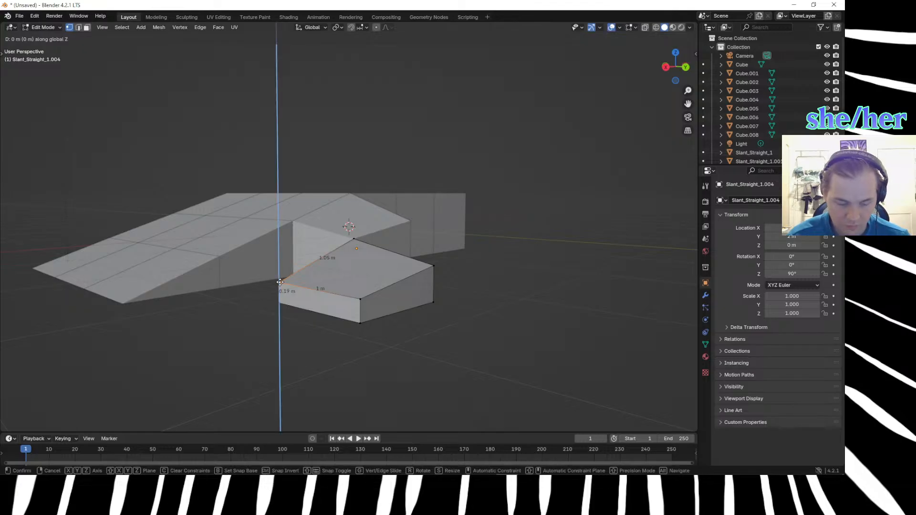
{"action": "key", "text": "Return"}
{"action": "left_click", "coordinate": [241, 308]}
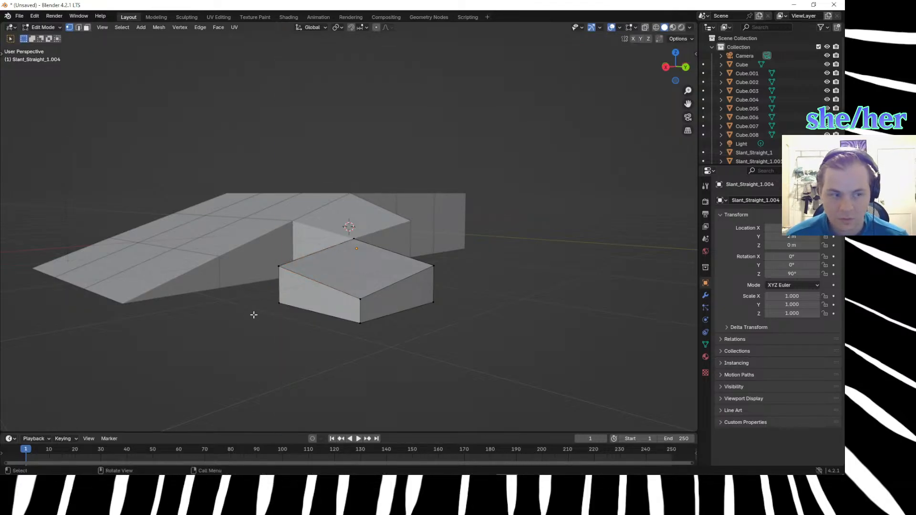
{"action": "scroll", "coordinate": [253, 315], "scroll_direction": "down", "scroll_amount": 1}
{"action": "middle_click_drag", "start_coordinate": [308, 320], "coordinate": [499, 286]}
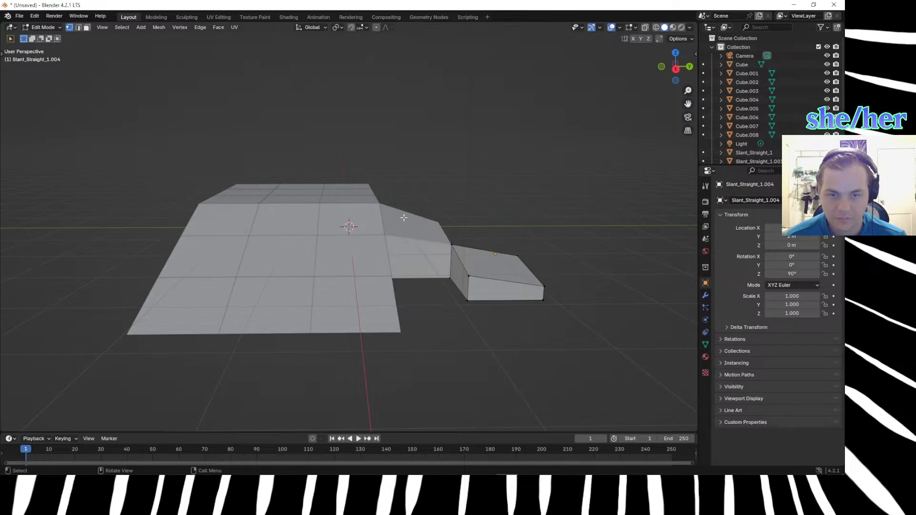
{"action": "key", "text": "Tab"}
Rename the first corner block, Slant_Straight_1.001, as Slant_Diagonal1.
{"action": "scroll", "coordinate": [754, 109], "scroll_direction": "down", "scroll_amount": 2}
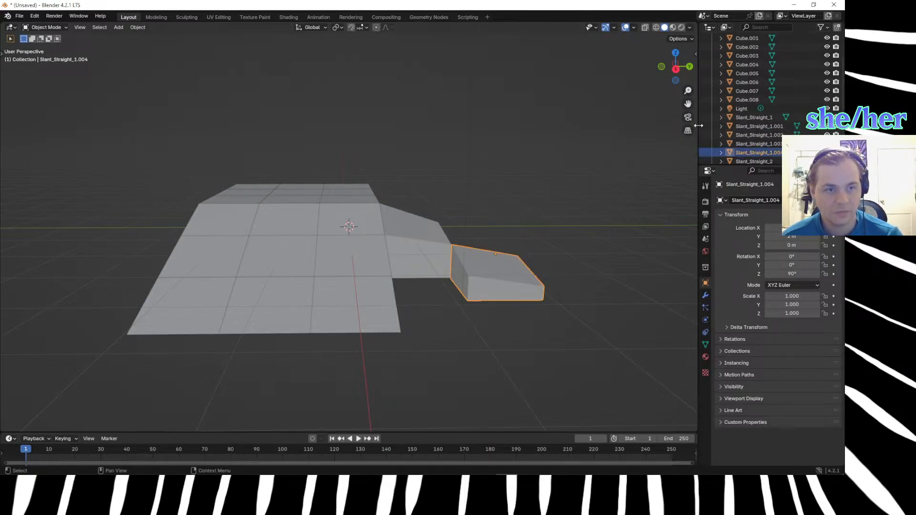
{"action": "scroll", "coordinate": [542, 227], "scroll_direction": "down", "scroll_amount": 3}
{"action": "scroll", "coordinate": [723, 138], "scroll_direction": "down", "scroll_amount": 2}
{"action": "scroll", "coordinate": [723, 138], "scroll_direction": "down", "scroll_amount": 1}
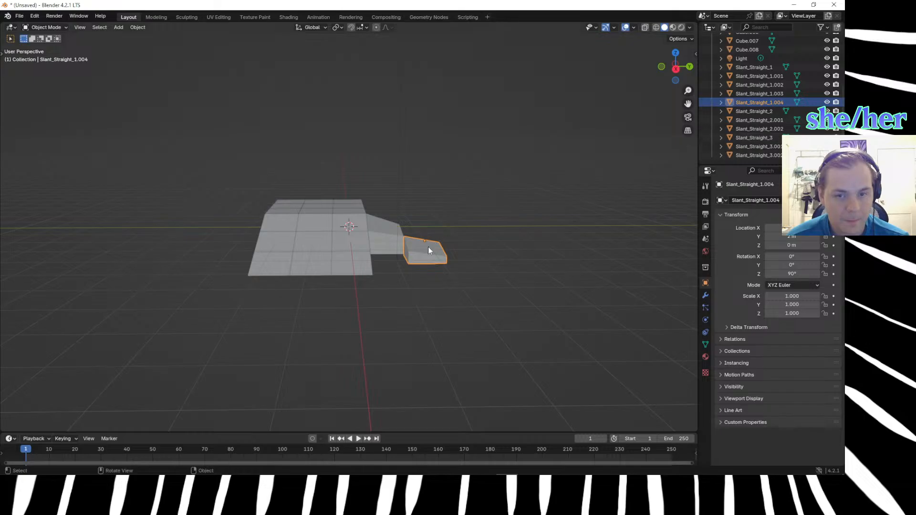
{"action": "scroll", "coordinate": [467, 262], "scroll_direction": "up", "scroll_amount": 2}
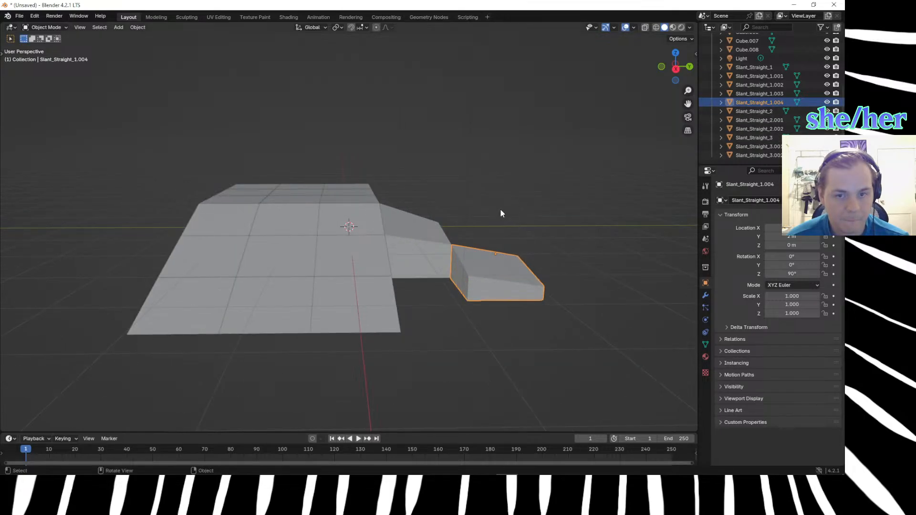
{"action": "left_click", "coordinate": [422, 231]}
{"action": "left_click", "coordinate": [482, 251]}
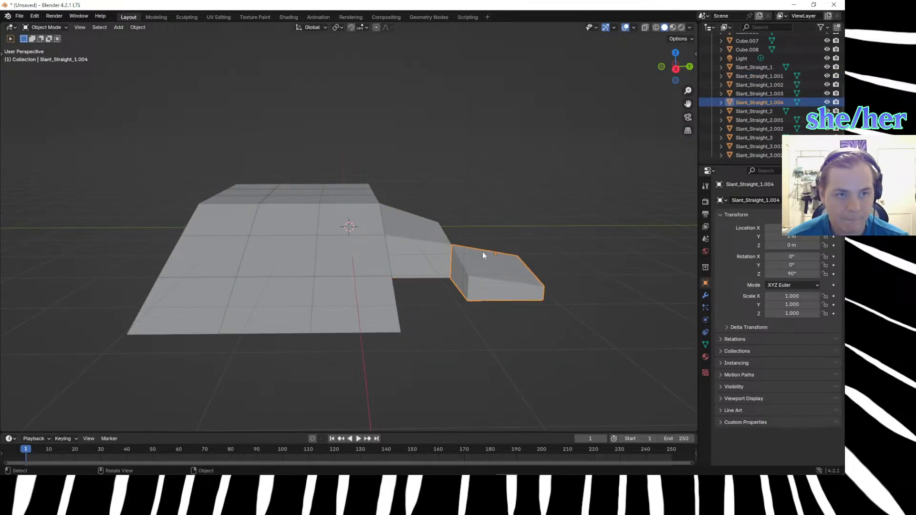
{"action": "left_click", "coordinate": [743, 75]}
{"action": "double_click", "coordinate": [743, 74]}
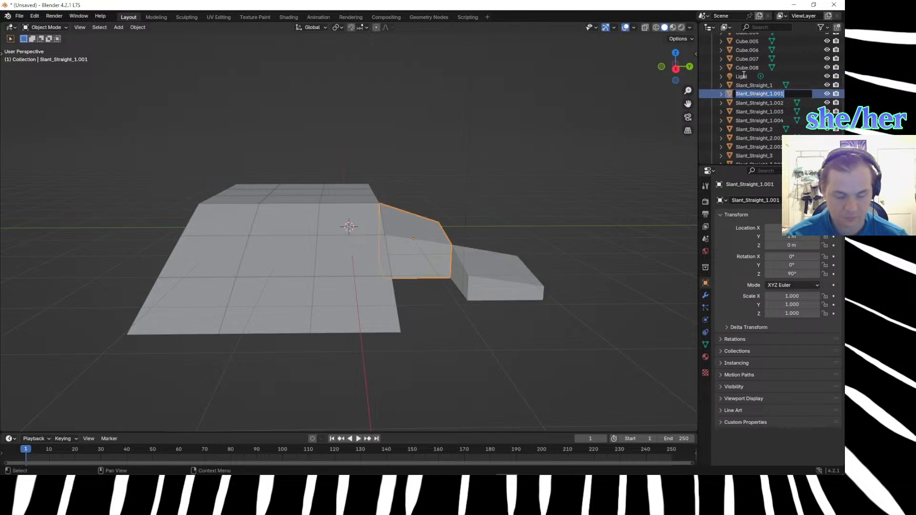
{"action": "key", "text": "BackSpace"}
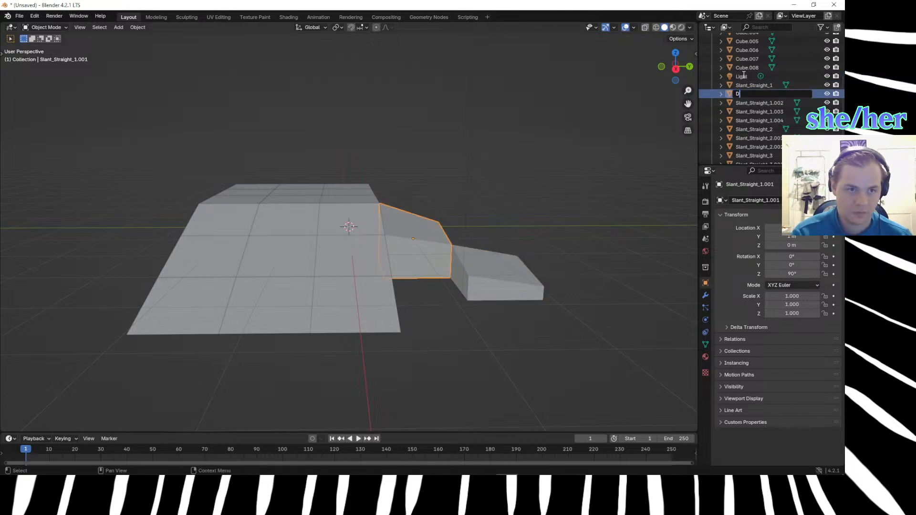
{"action": "key", "text": "super+space"}
{"action": "type", "text": "Slant"}
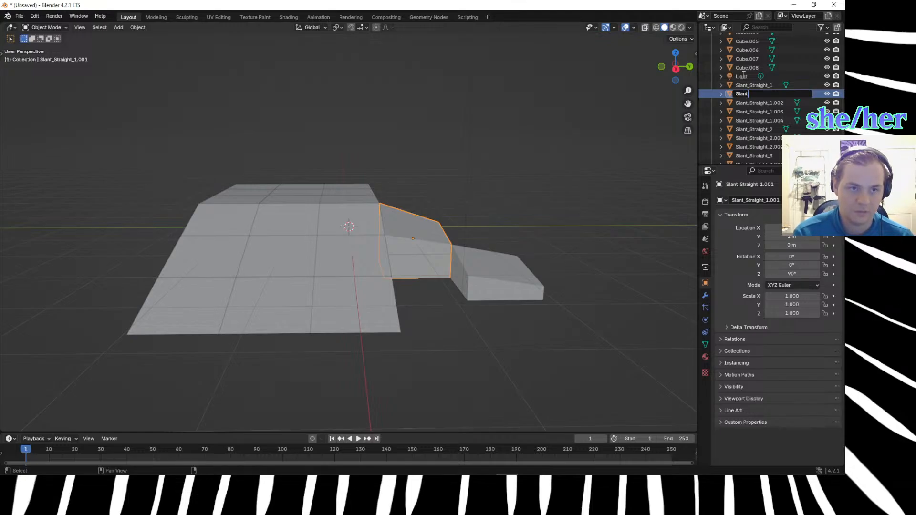
{"action": "type", "text": "_Diagonal1"}
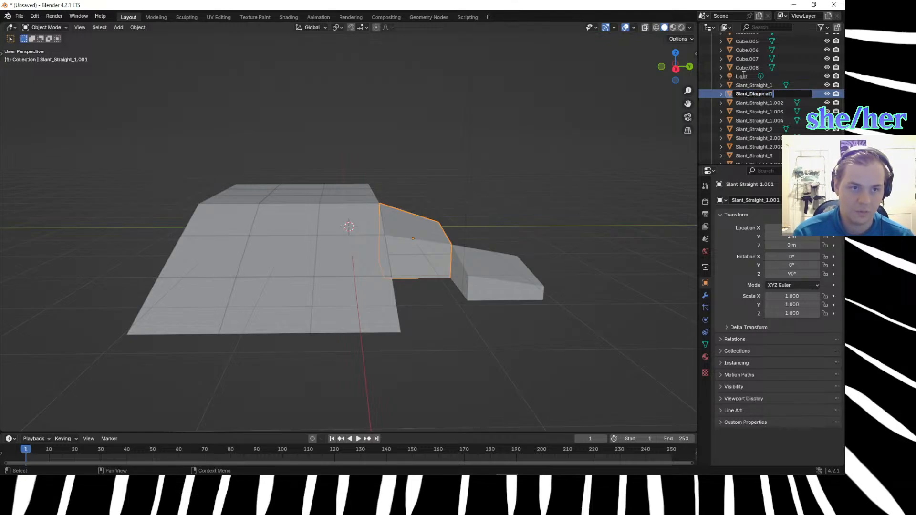
{"action": "key", "text": "Return"}
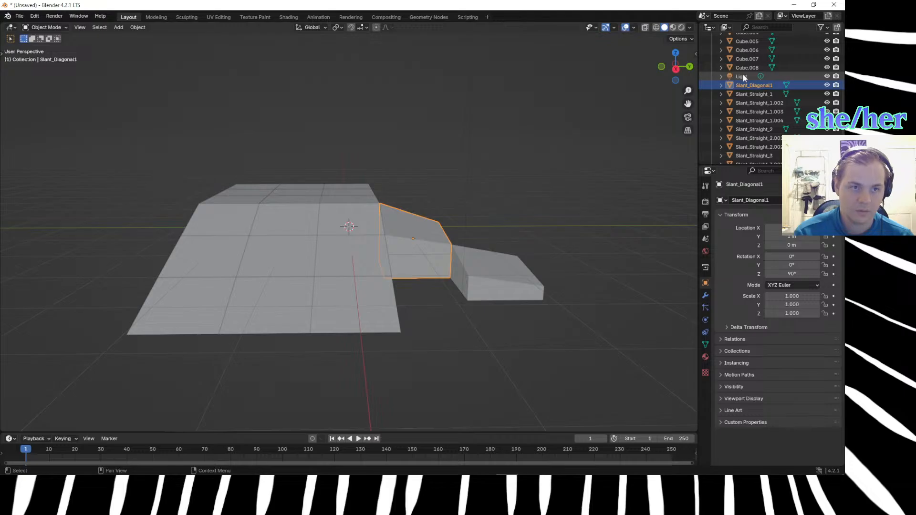
Add an underscore before the number so the first corner block is named Slant_Diagonal_1.
{"action": "scroll", "coordinate": [757, 88], "scroll_direction": "up", "scroll_amount": 1}
{"action": "double_click", "coordinate": [773, 94]}
{"action": "left_click", "coordinate": [775, 93]}
{"action": "key", "text": "BackSpace"}
{"action": "type", "text": "_1"}
{"action": "key", "text": "Return"}
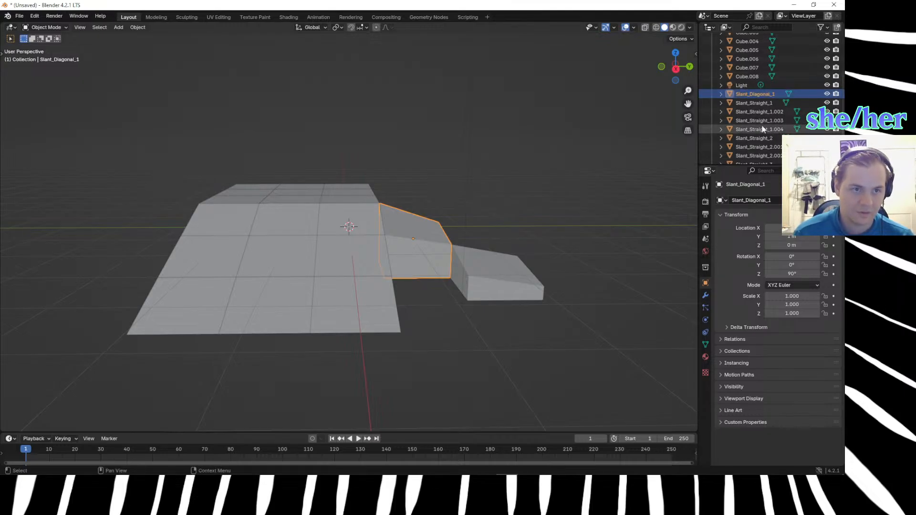
Rename the lower corner block, Slant_Straight_1.004, as Slant_Diagonal_1.
{"action": "left_click", "coordinate": [766, 138]}
{"action": "left_click", "coordinate": [474, 284]}
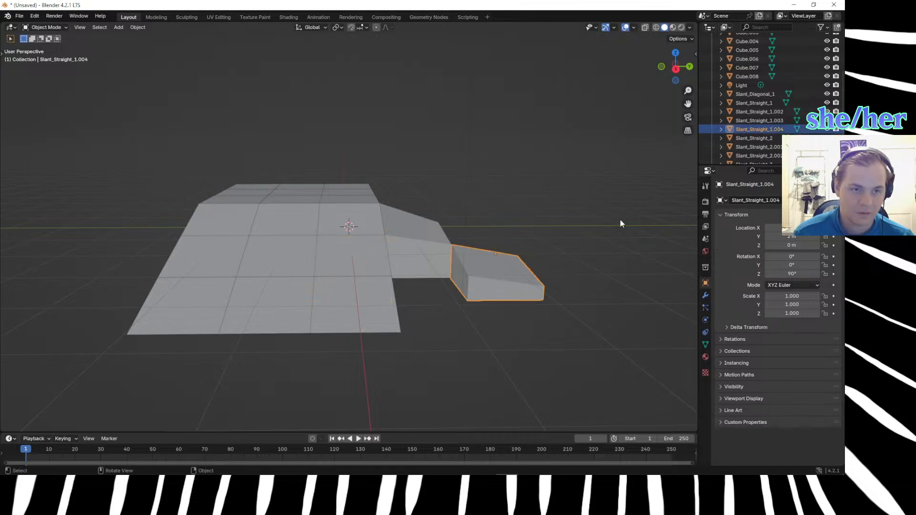
{"action": "double_click", "coordinate": [760, 129]}
{"action": "scroll", "coordinate": [761, 129], "scroll_direction": "down", "scroll_amount": 2}
{"action": "type", "text": "Slant_Diagonal_1"}
{"action": "key", "text": "Return"}
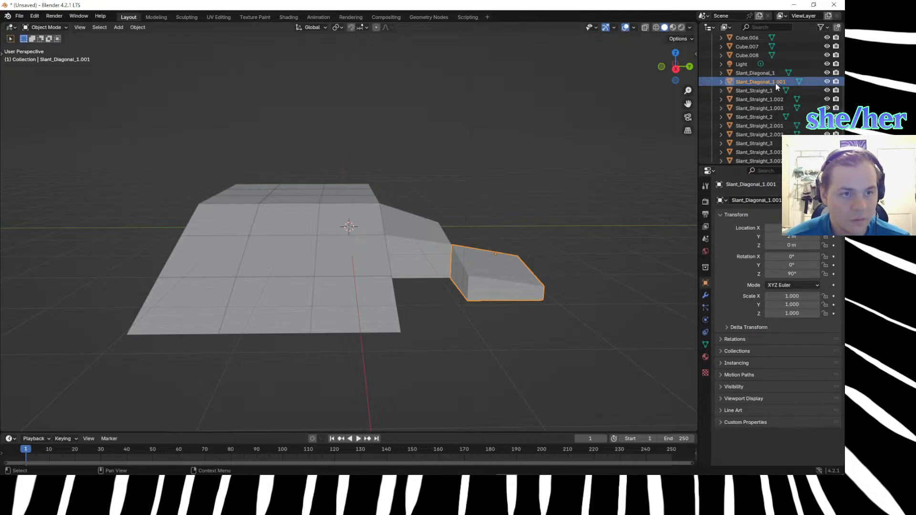
Change the lower corner block's name to Slant_Diagonal_2.
{"action": "scroll", "coordinate": [774, 82], "scroll_direction": "up", "scroll_amount": 1}
{"action": "double_click", "coordinate": [791, 94]}
{"action": "key", "text": "BackSpace"}
{"action": "key", "text": "BackSpace"}
{"action": "key", "text": "BackSpace"}
{"action": "key", "text": "BackSpace"}
{"action": "key", "text": "BackSpace"}
{"action": "type", "text": "2"}
{"action": "key", "text": "Return"}
{"action": "left_click", "coordinate": [598, 348]}
{"action": "left_click", "coordinate": [493, 256]}
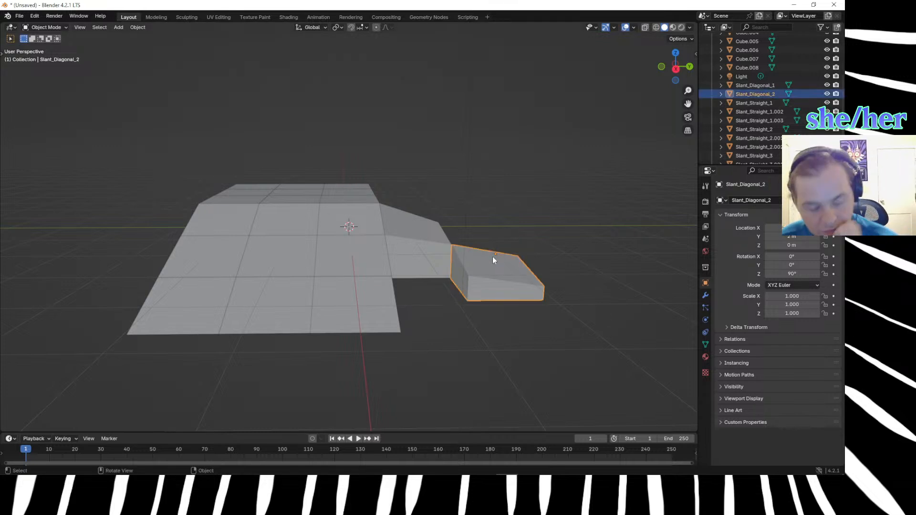
{"action": "key", "text": "shift+s"}
{"action": "key", "text": "Escape"}
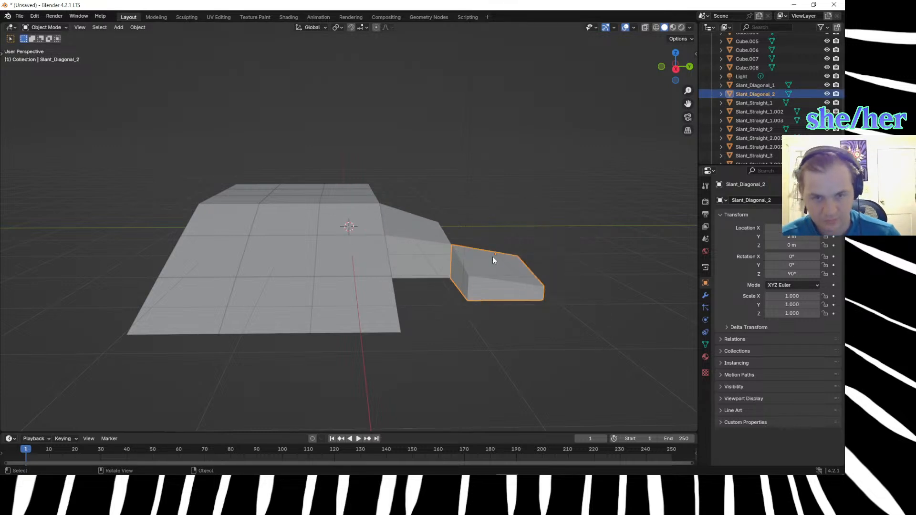
{"action": "key", "text": "shift+s"}
{"action": "key", "text": "Escape"}
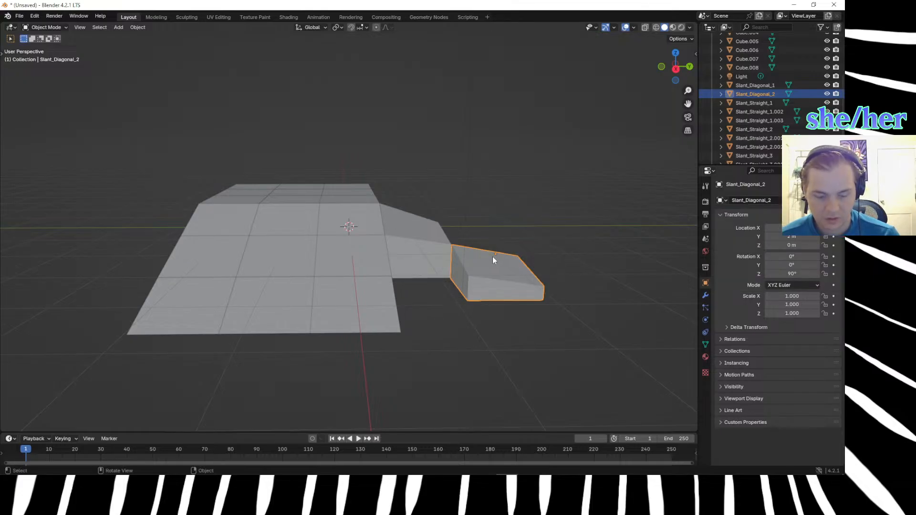
Duplicate the Slant_Diagonal_2 block 1 m along Y, and move the copy 1 m along X.
{"action": "key", "text": "shift+d"}
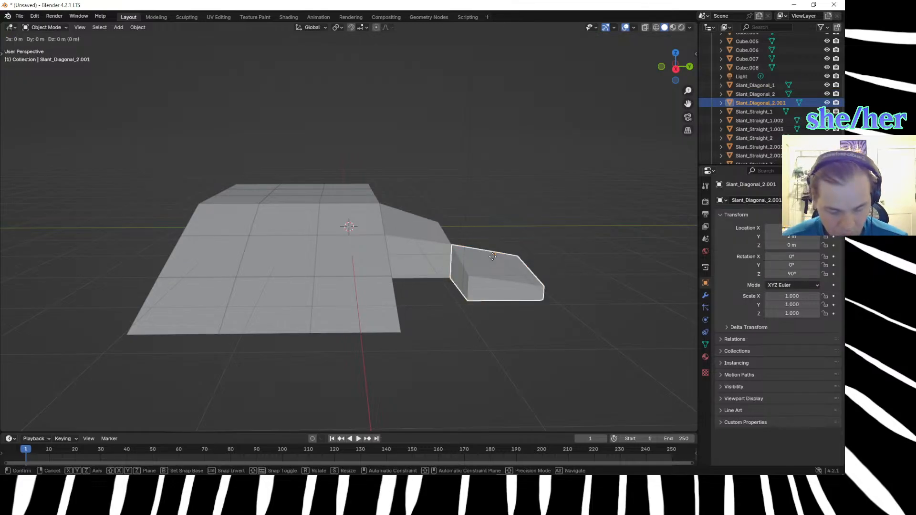
{"action": "key", "text": "y"}
{"action": "key", "text": "1"}
{"action": "key", "text": "Return"}
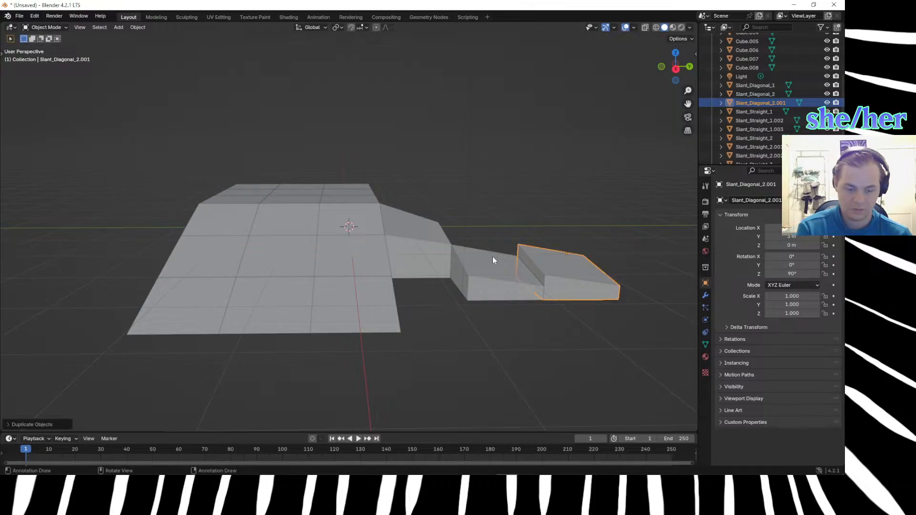
{"action": "key", "text": "g"}
{"action": "key", "text": "y"}
{"action": "key", "text": "1"}
{"action": "key", "text": "Return"}
Select all four top vertices of the new diagonal block copy in Edit Mode and lower them 0.3 m along Z.
{"action": "left_click", "coordinate": [534, 329]}
{"action": "middle_click_drag", "start_coordinate": [533, 329], "coordinate": [404, 306]}
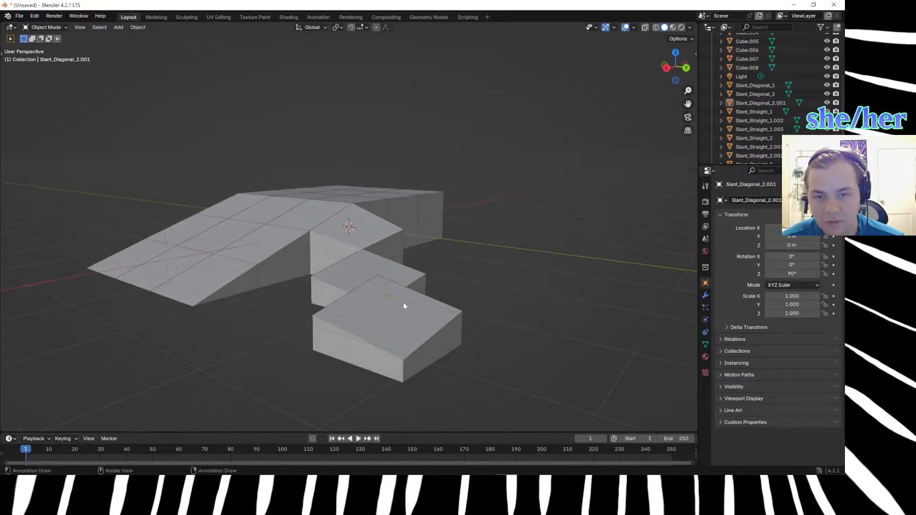
{"action": "left_click", "coordinate": [377, 282]}
{"action": "key", "text": "Tab"}
{"action": "middle_click_drag", "start_coordinate": [303, 335], "coordinate": [439, 299]}
{"action": "left_click", "coordinate": [528, 283]}
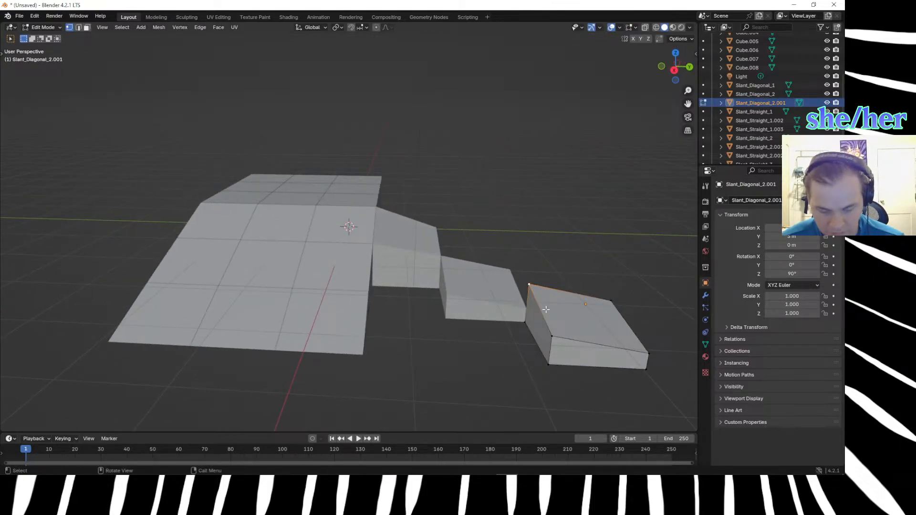
{"action": "left_click", "coordinate": [553, 336], "text": "shift"}
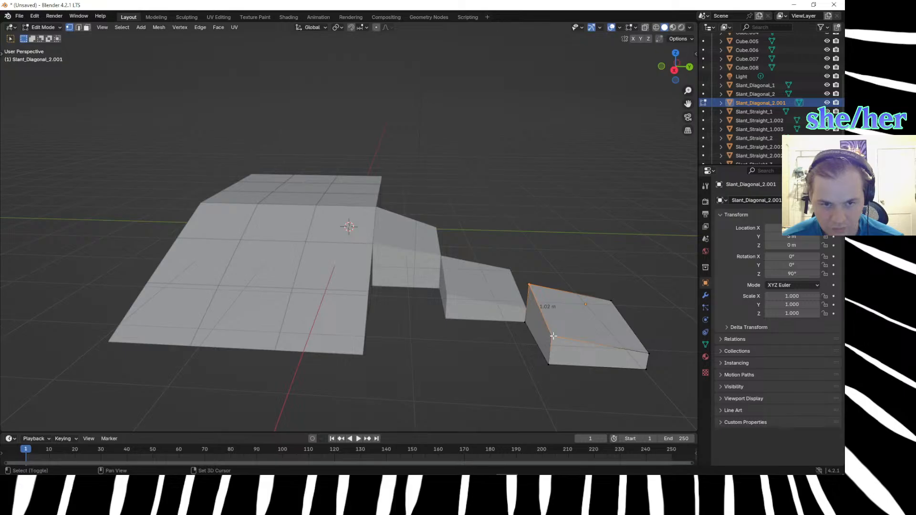
{"action": "left_click", "coordinate": [612, 300], "text": "shift"}
{"action": "left_click", "coordinate": [649, 350], "text": "shift"}
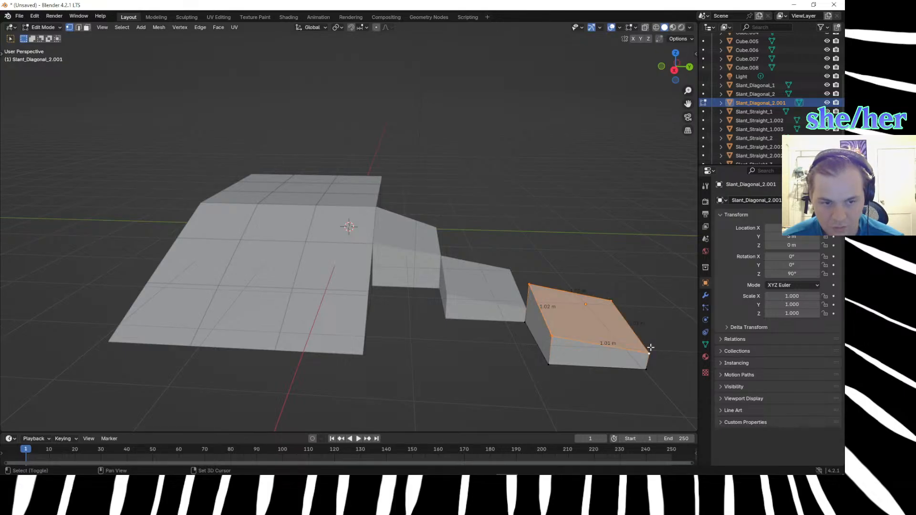
{"action": "key", "text": "g"}
{"action": "key", "text": "z"}
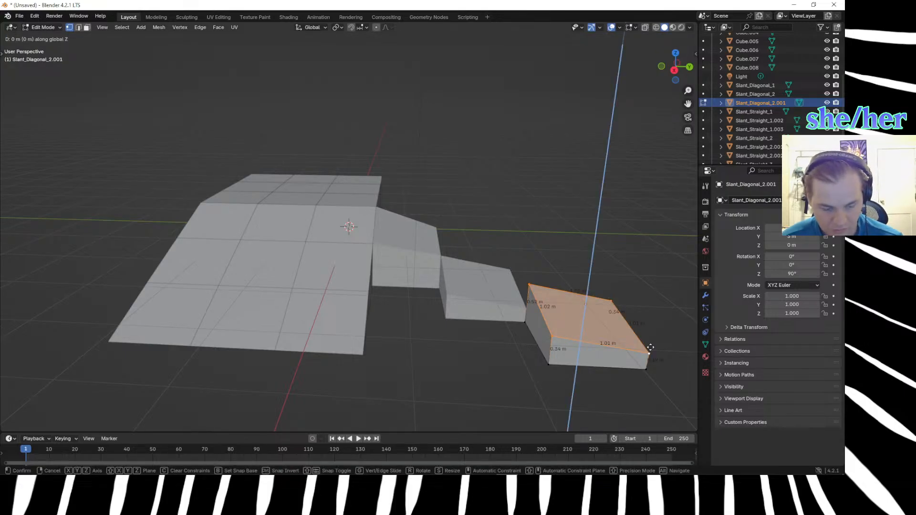
{"action": "type", "text": "-.3"}
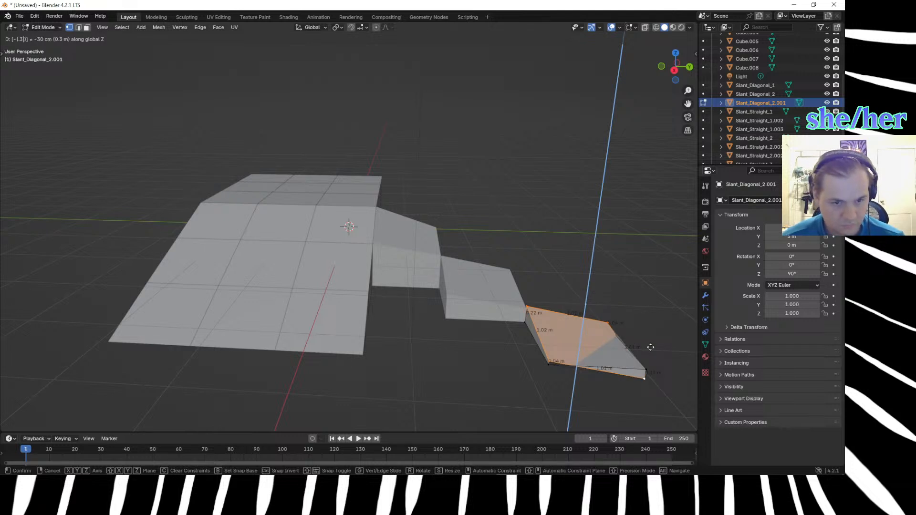
{"action": "key", "text": "Return"}
{"action": "left_click", "coordinate": [651, 347]}
{"action": "middle_click_drag", "start_coordinate": [656, 354], "coordinate": [365, 333]}
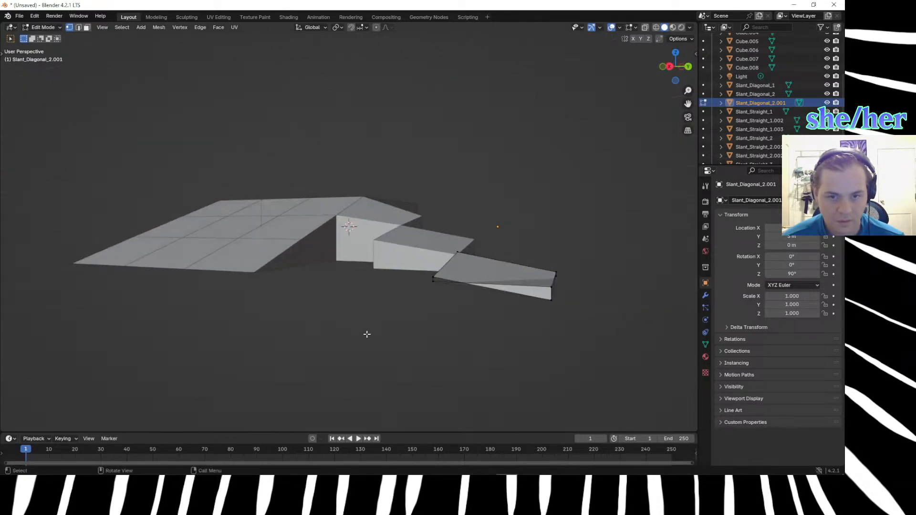
{"action": "key", "text": "m"}
{"action": "left_click", "coordinate": [589, 311]}
{"action": "left_click", "coordinate": [561, 326]}
{"action": "middle_click_drag", "start_coordinate": [554, 337], "coordinate": [558, 325]}
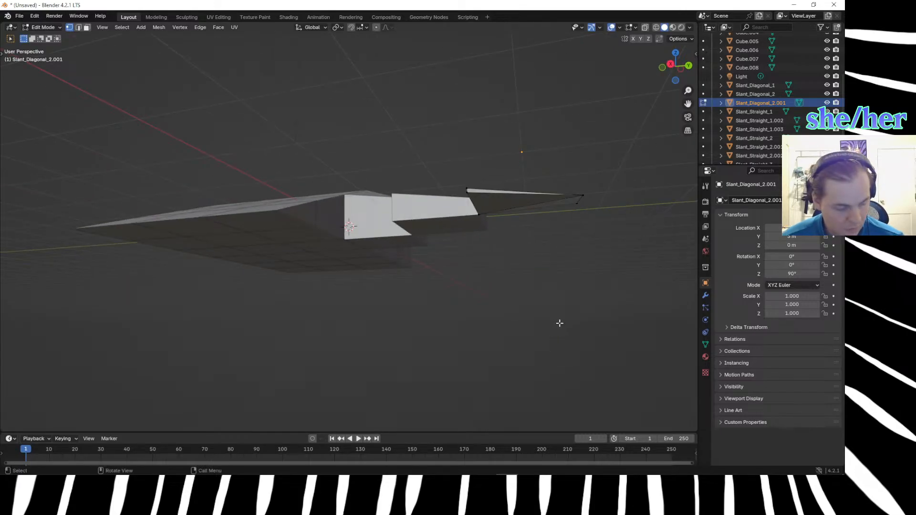
Examine the slope profile of the diagonal corner blocks from successive orthographic side views around the model.
{"action": "key", "text": "KP_1"}
{"action": "key", "text": "KP_3"}
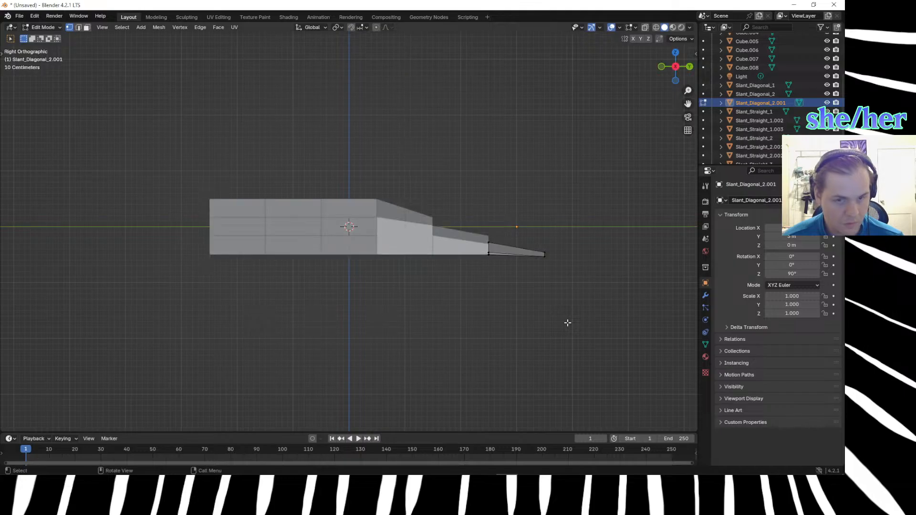
{"action": "key", "text": "KP_6"}
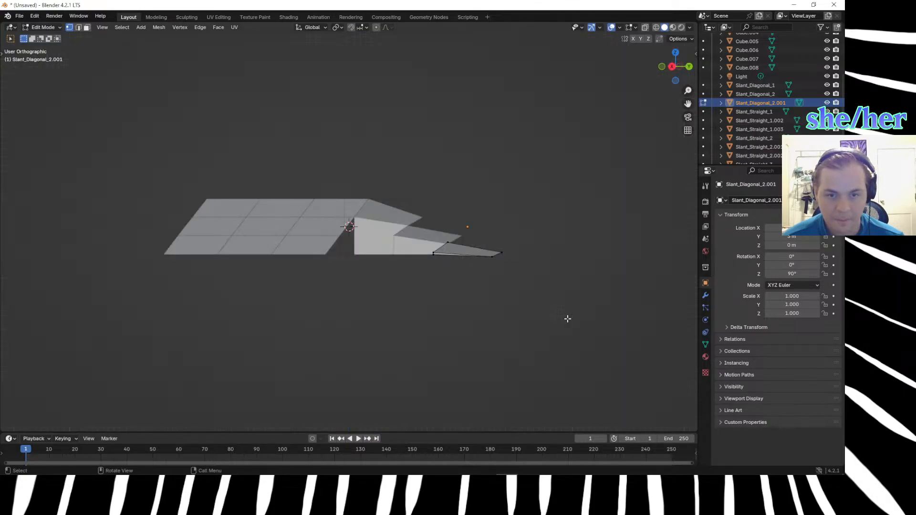
{"action": "key", "text": "KP_6"}
{"action": "key", "text": "KP_6"}
{"action": "key", "text": "KP_6"}
{"action": "key", "text": "KP_6"}
{"action": "key", "text": "KP_6"}
{"action": "key", "text": "KP_6"}
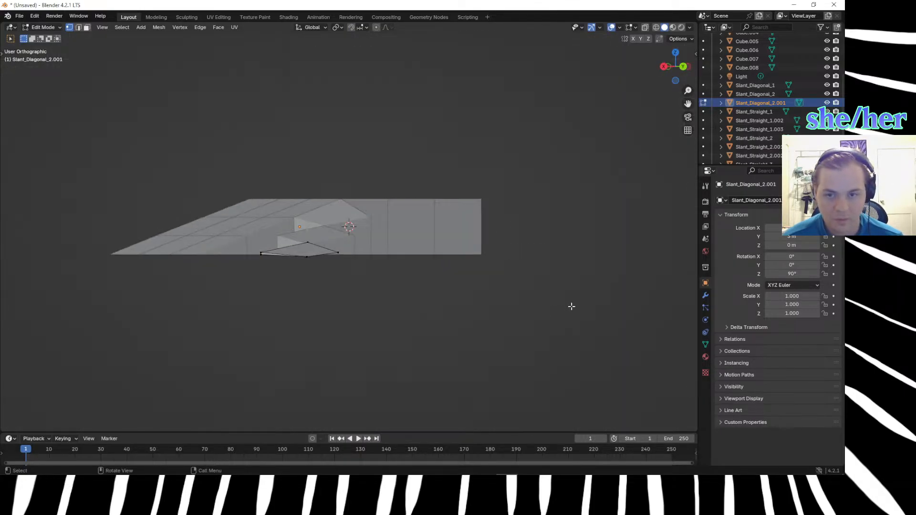
{"action": "key", "text": "KP_6"}
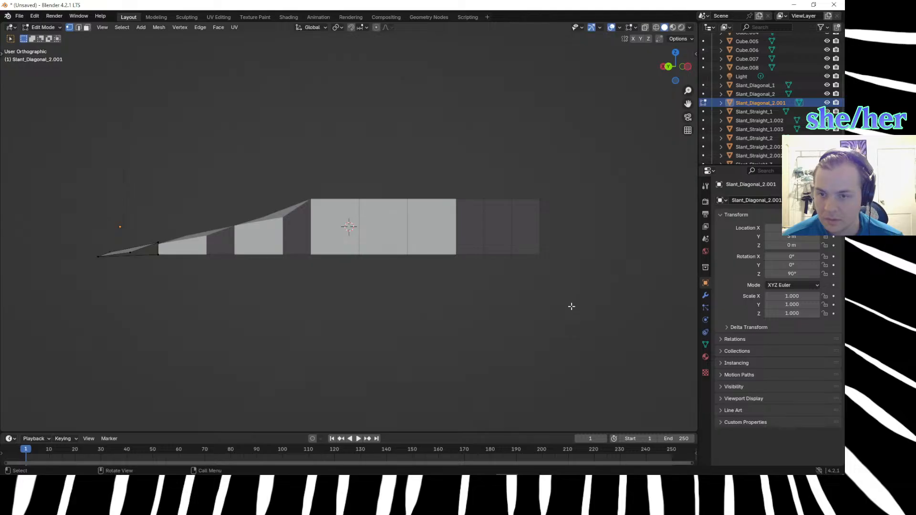
{"action": "key", "text": "KP_6"}
{"action": "key", "text": "KP_6"}
{"action": "key", "text": "KP_6"}
{"action": "key", "text": "KP_6"}
{"action": "key", "text": "KP_6"}
{"action": "key", "text": "KP_6"}
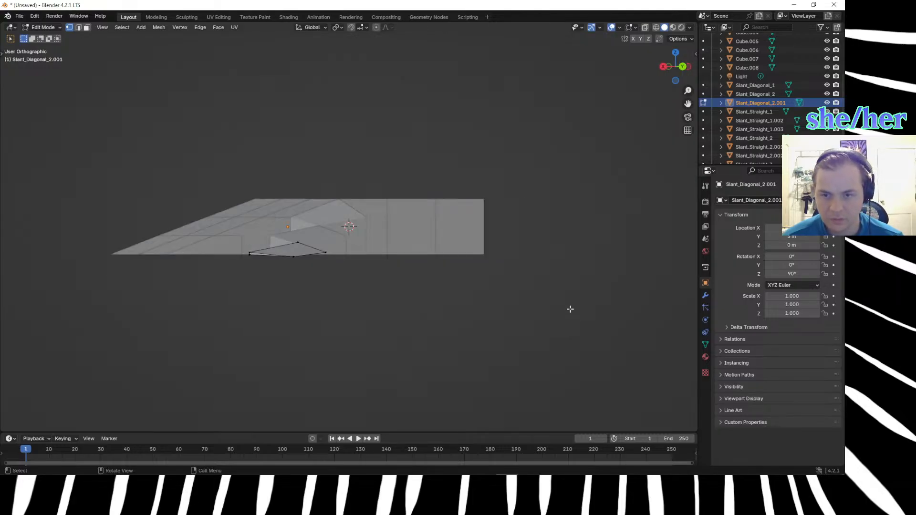
{"action": "key", "text": "KP_6"}
{"action": "key", "text": "KP_6"}
{"action": "key", "text": "KP_6"}
{"action": "key", "text": "KP_6"}
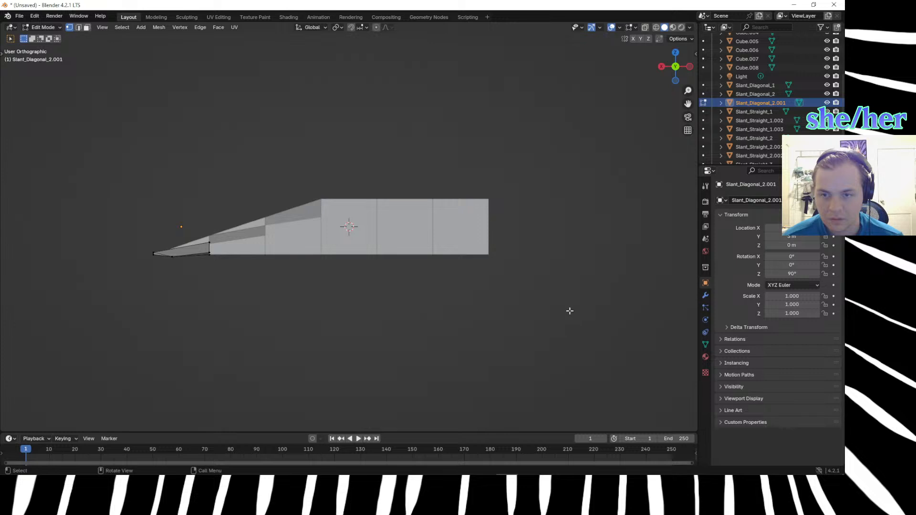
{"action": "middle_click_drag", "start_coordinate": [269, 303], "coordinate": [345, 304]}
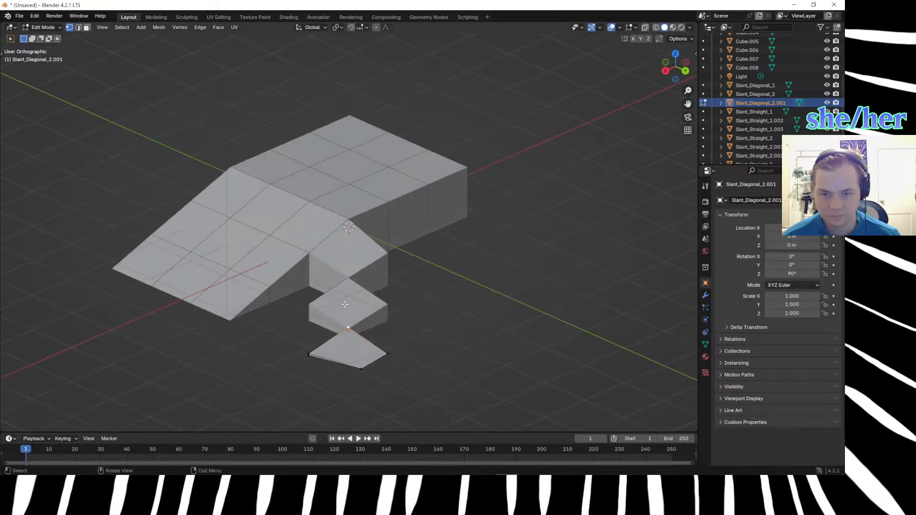
Leave Edit Mode, rename the lowest diagonal block Slant_Diagonal_2.001 as Slant_Diagonal_3, and select the Slant_Diagonal_1 block.
{"action": "key", "text": "Tab"}
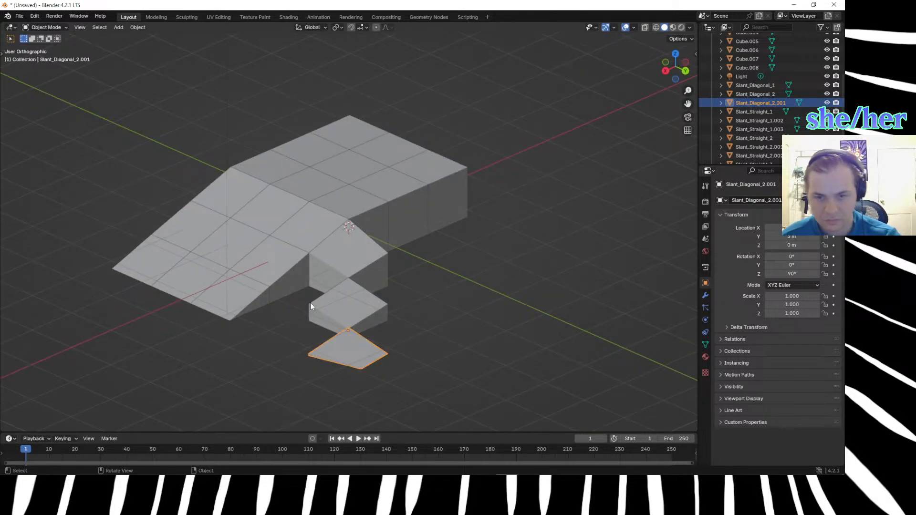
{"action": "left_click", "coordinate": [332, 305]}
{"action": "middle_click_drag", "start_coordinate": [330, 301], "coordinate": [356, 297]}
{"action": "left_click", "coordinate": [359, 229]}
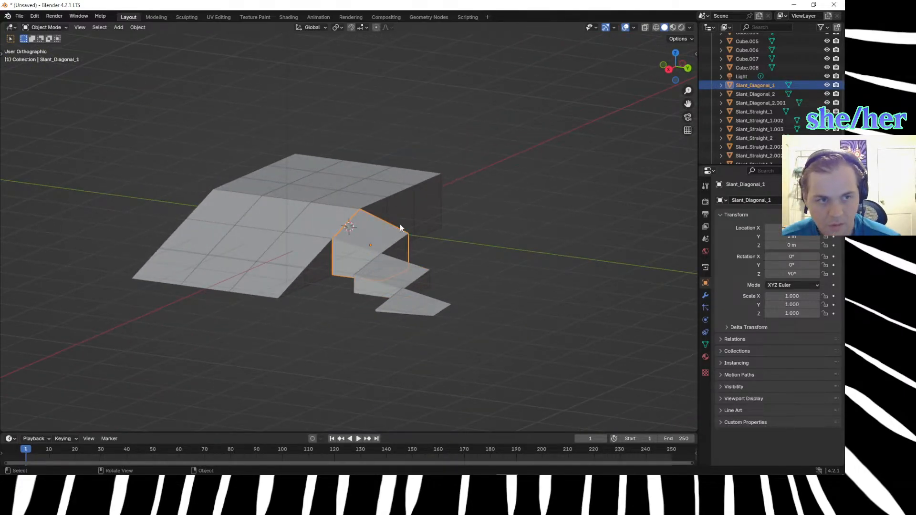
{"action": "left_click", "coordinate": [746, 102]}
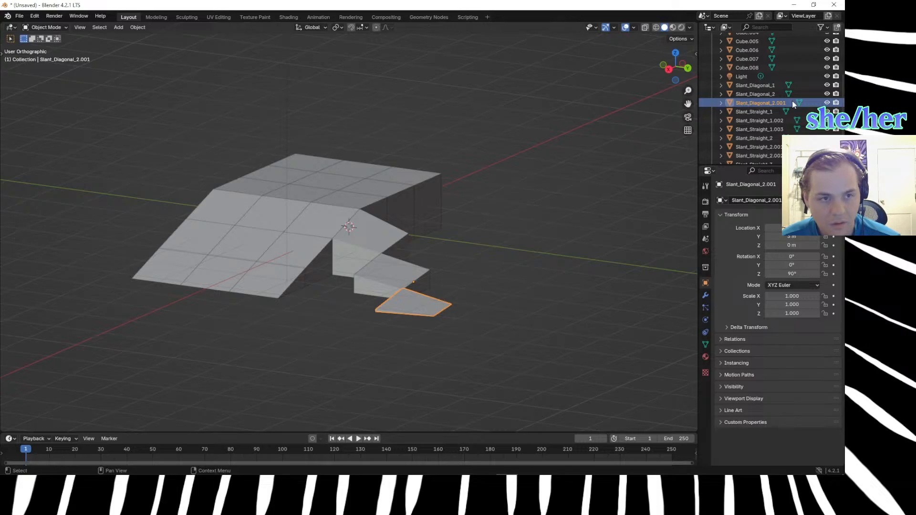
{"action": "scroll", "coordinate": [773, 100], "scroll_direction": "down", "scroll_amount": 1}
{"action": "double_click", "coordinate": [772, 94]}
{"action": "left_click_drag", "start_coordinate": [772, 94], "coordinate": [805, 97]}
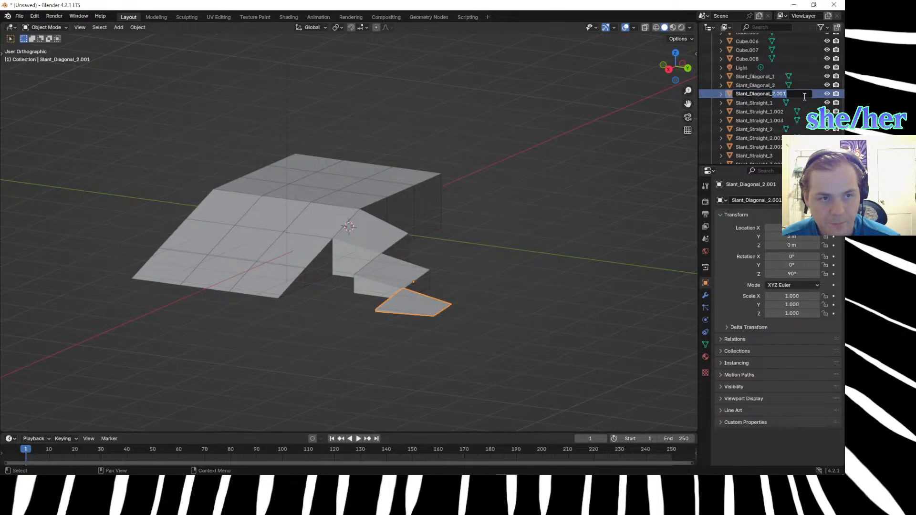
{"action": "type", "text": "3"}
{"action": "key", "text": "Return"}
{"action": "left_click", "coordinate": [754, 77]}
{"action": "scroll", "coordinate": [318, 348], "scroll_direction": "up", "scroll_amount": 4}
{"action": "middle_click_drag", "start_coordinate": [321, 359], "coordinate": [308, 388]}
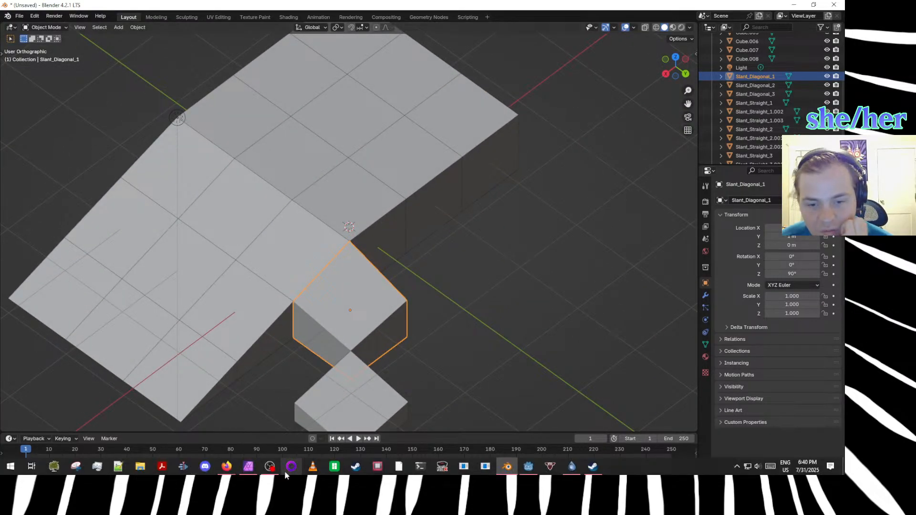
Switch to the browser and start a one-player Marble Madness game on archive.org to study the level's slopes and corners.
{"action": "mouse_move", "coordinate": [227, 466]}
{"action": "left_click", "coordinate": [413, 435]}
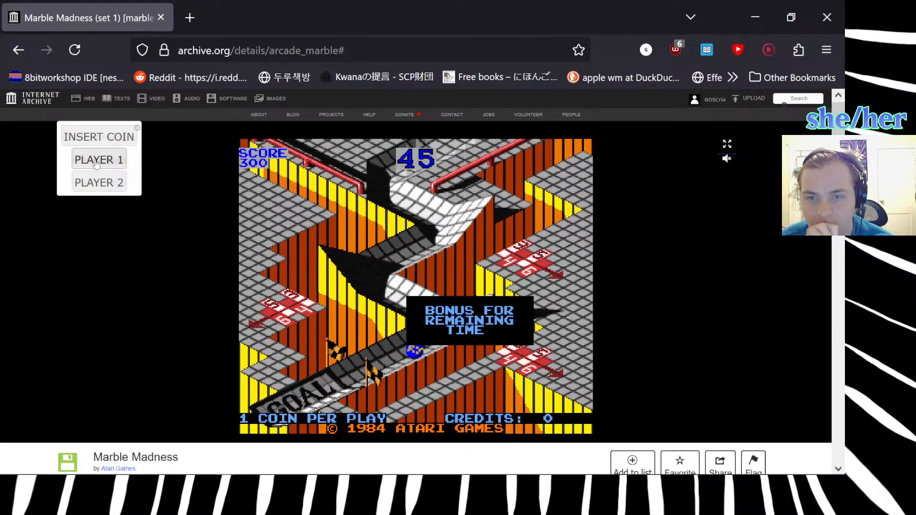
{"action": "left_click", "coordinate": [101, 138]}
{"action": "left_click", "coordinate": [101, 139]}
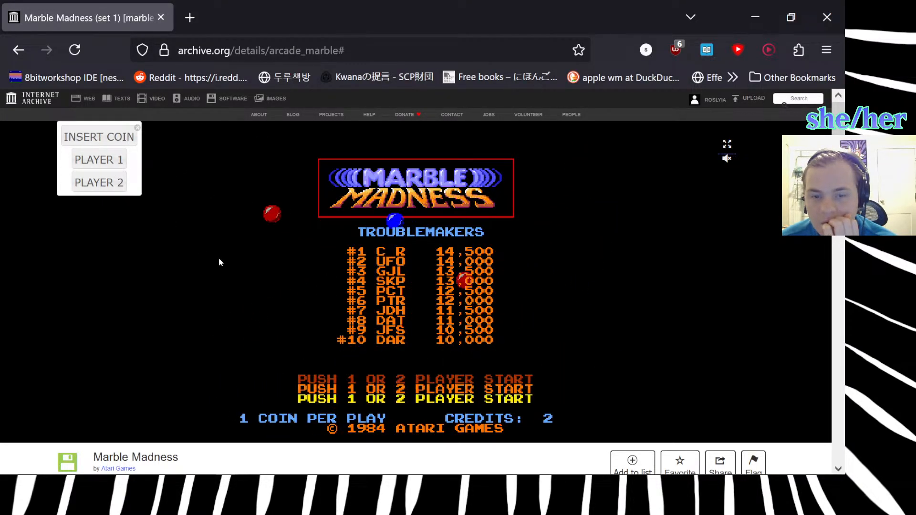
{"action": "left_click", "coordinate": [120, 142]}
{"action": "left_click", "coordinate": [121, 160]}
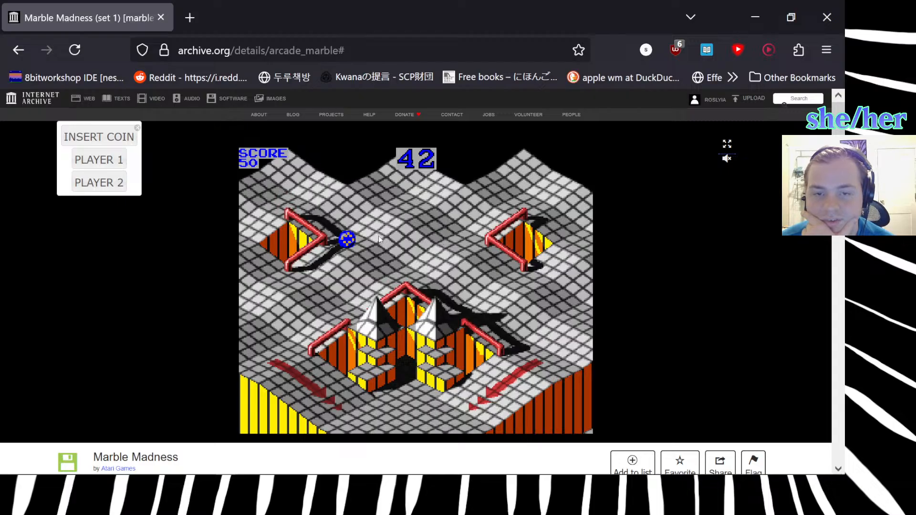
Switch back to Blender and select all nine straight slope blocks, from the top row down to the ground row.
{"action": "mouse_move", "coordinate": [266, 459]}
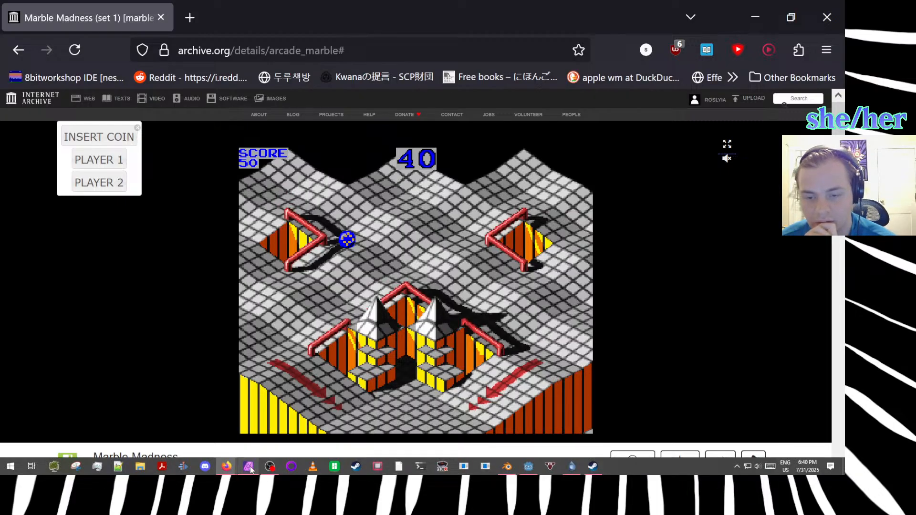
{"action": "left_click", "coordinate": [507, 466]}
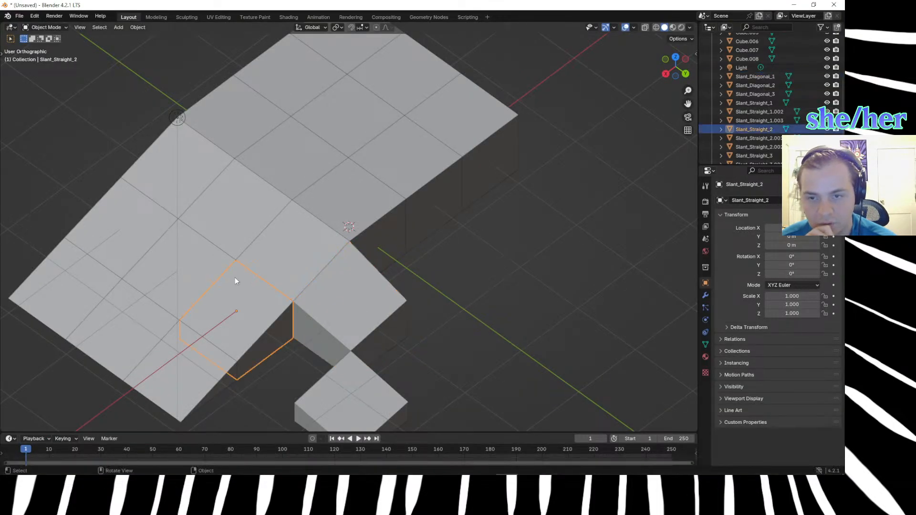
{"action": "left_click", "coordinate": [171, 188]}
{"action": "left_click", "coordinate": [223, 207], "text": "shift"}
{"action": "left_click", "coordinate": [281, 241], "text": "shift"}
{"action": "left_click", "coordinate": [240, 295], "text": "shift"}
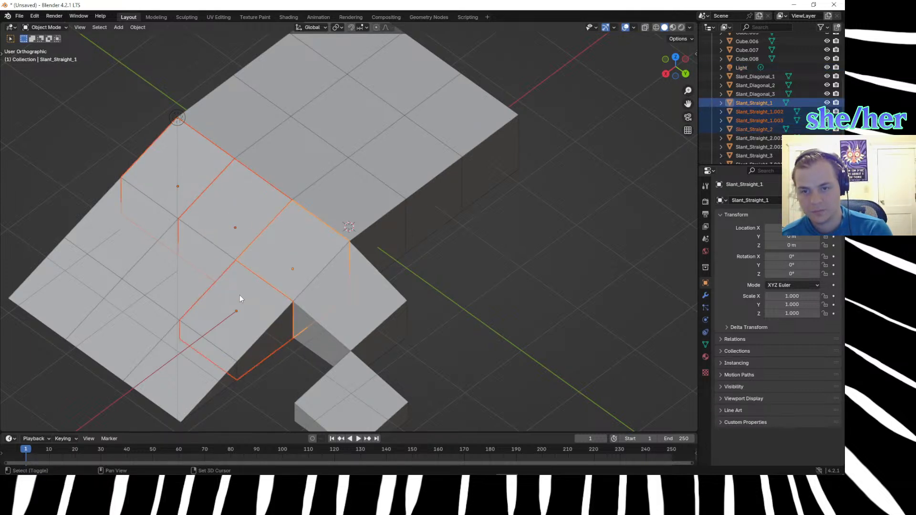
{"action": "left_click", "coordinate": [161, 248], "text": "shift"}
{"action": "left_click", "coordinate": [97, 279], "text": "shift"}
{"action": "left_click", "coordinate": [92, 288], "text": "shift"}
{"action": "left_click", "coordinate": [143, 330], "text": "shift"}
{"action": "left_click", "coordinate": [179, 347], "text": "shift"}
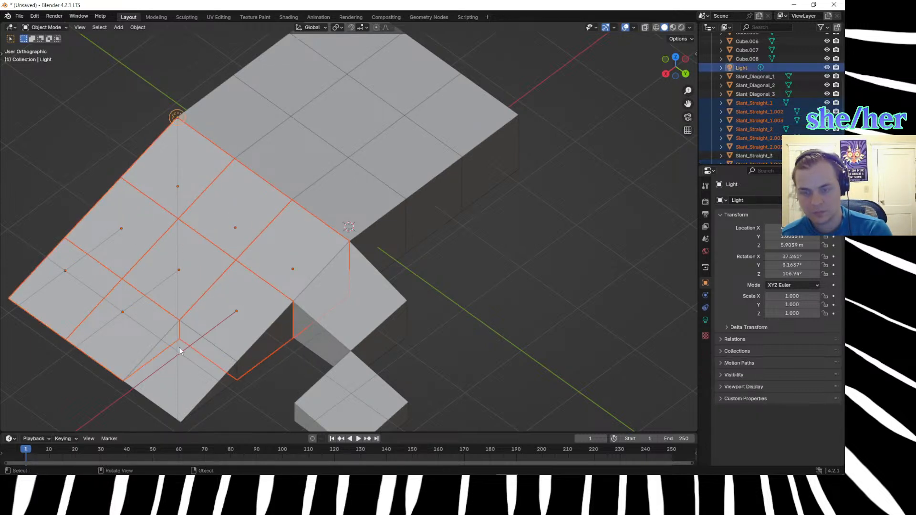
{"action": "left_click", "coordinate": [181, 353], "text": "shift"}
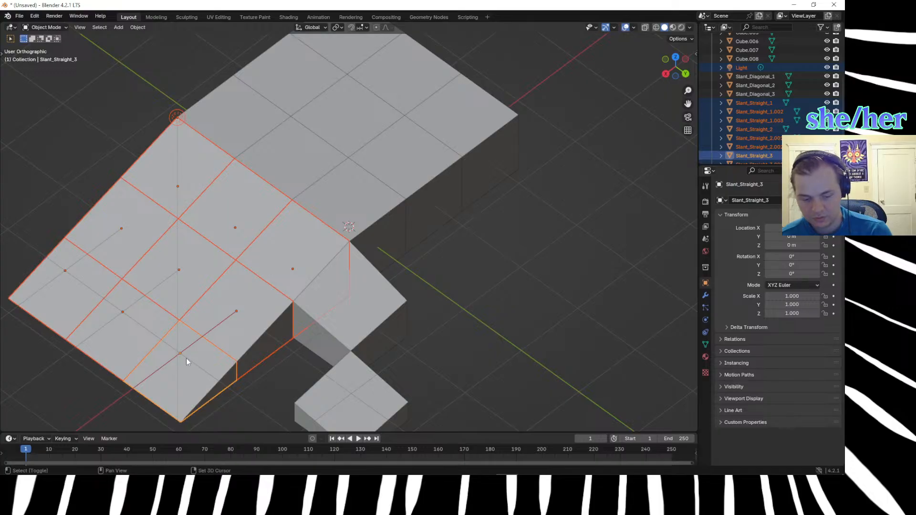
Try to duplicate the selected slope blocks and rotate the copies 90° without an axis constraint, and undo the attempt.
{"action": "key", "text": "shift+d"}
{"action": "type", "text": "r90"}
{"action": "key", "text": "Return"}
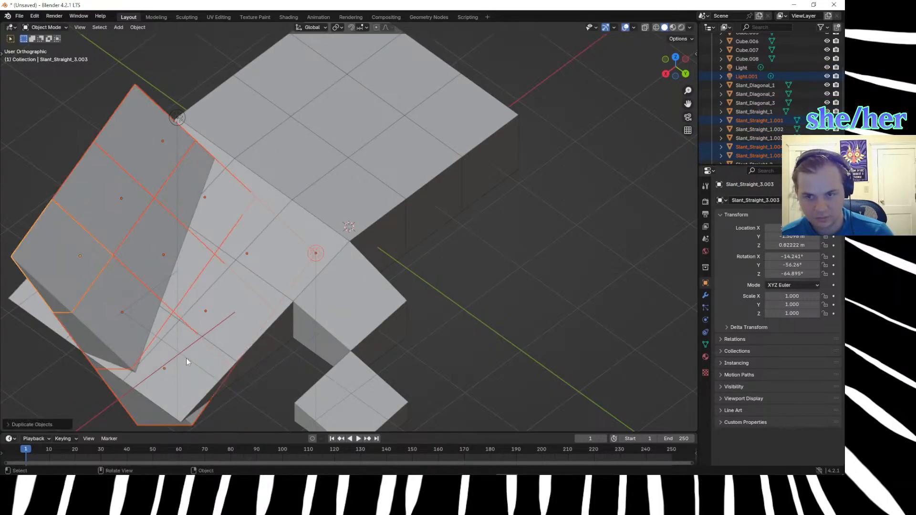
{"action": "key", "text": "ctrl+z"}
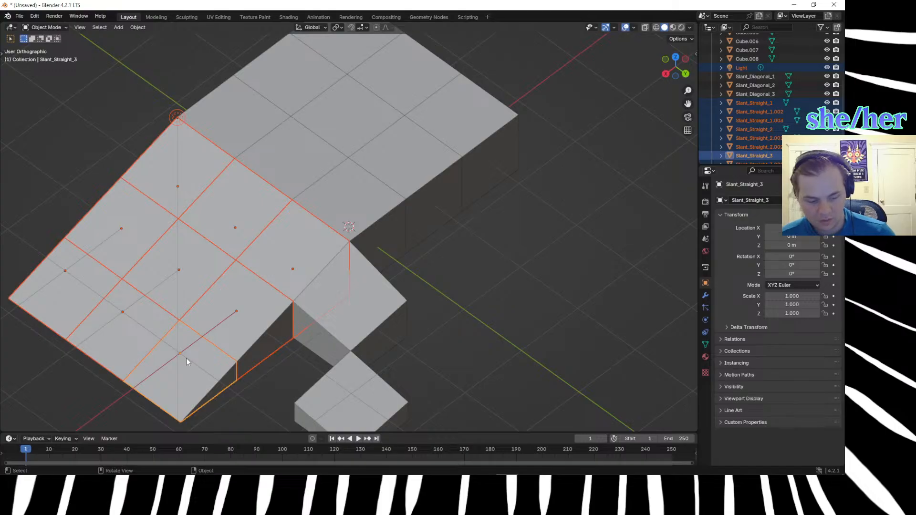
Try to rotate the selected slope blocks -90° about the global X axis and to move them freely, undoing both attempts.
{"action": "key", "text": "r"}
{"action": "type", "text": "x"}
{"action": "type", "text": "-90"}
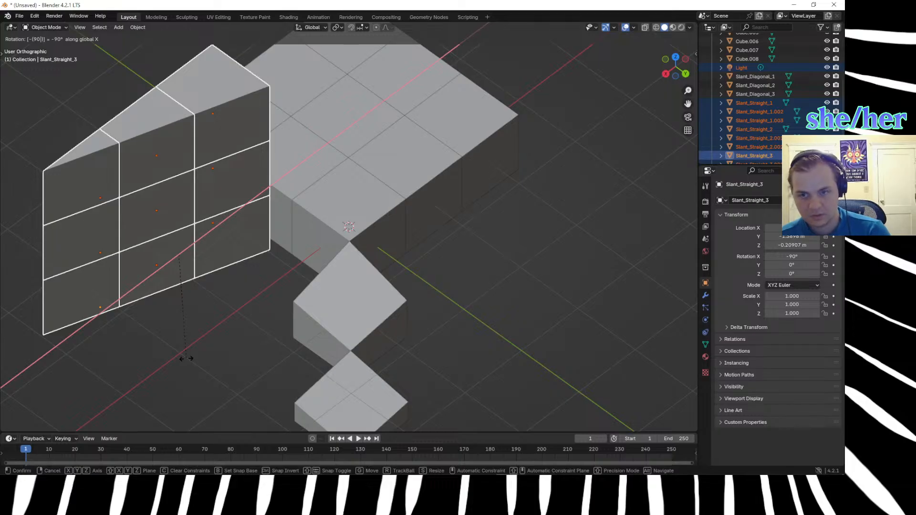
{"action": "key", "text": "Return"}
{"action": "key", "text": "ctrl+z"}
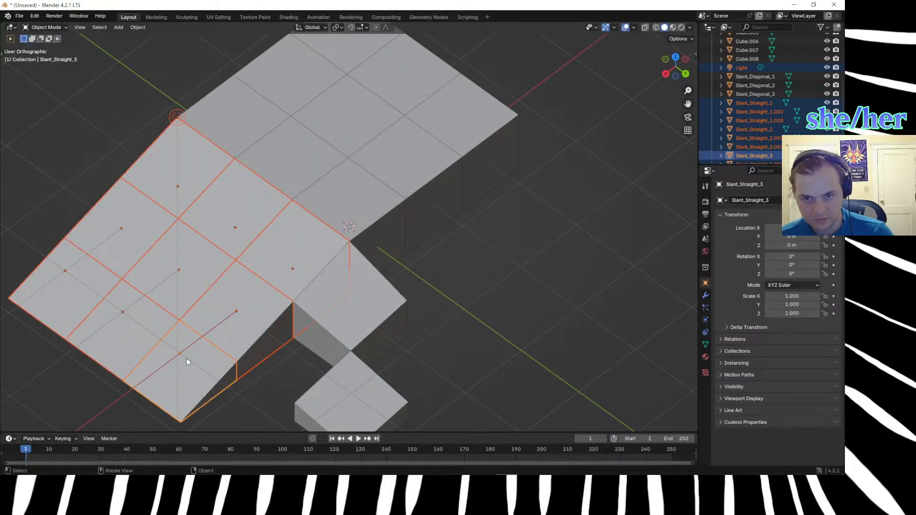
{"action": "key", "text": "g"}
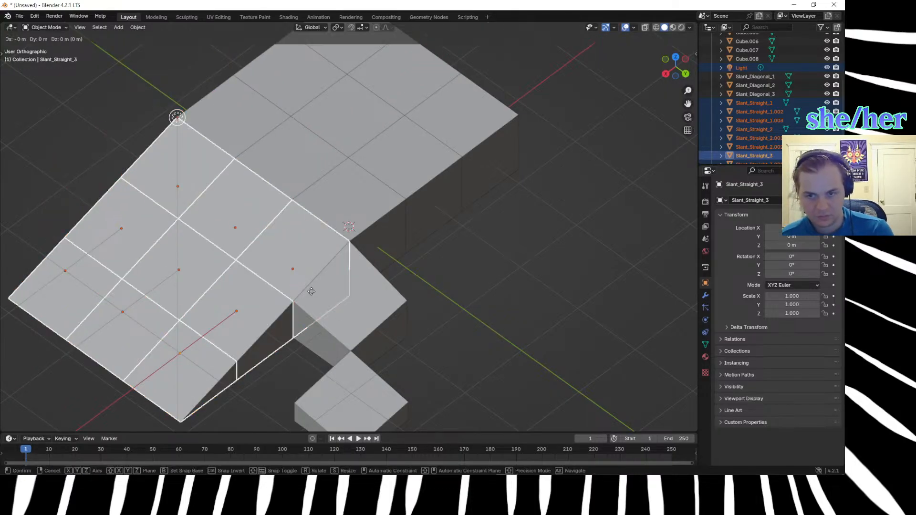
{"action": "left_click", "coordinate": [241, 276]}
{"action": "key", "text": "ctrl+z"}
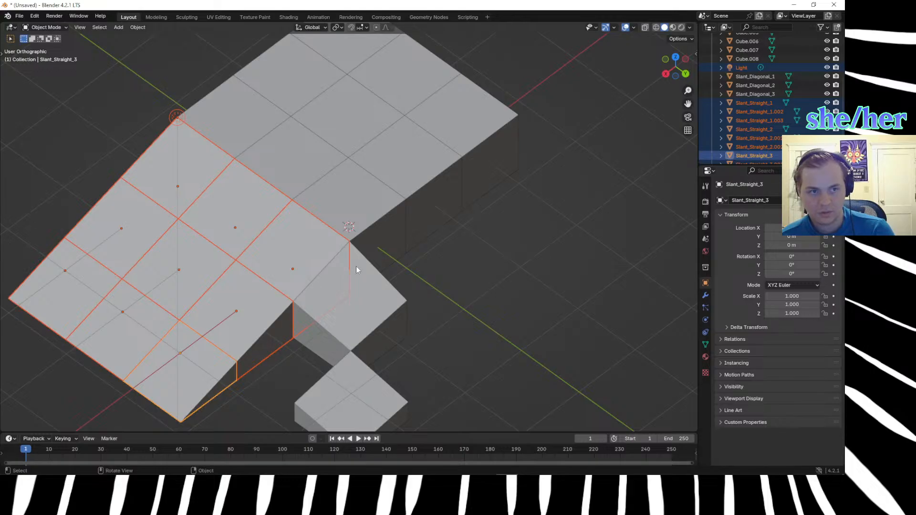
Duplicate the selected straight slope blocks and rotate the copies 90° about the global Z axis.
{"action": "key", "text": "shift+d"}
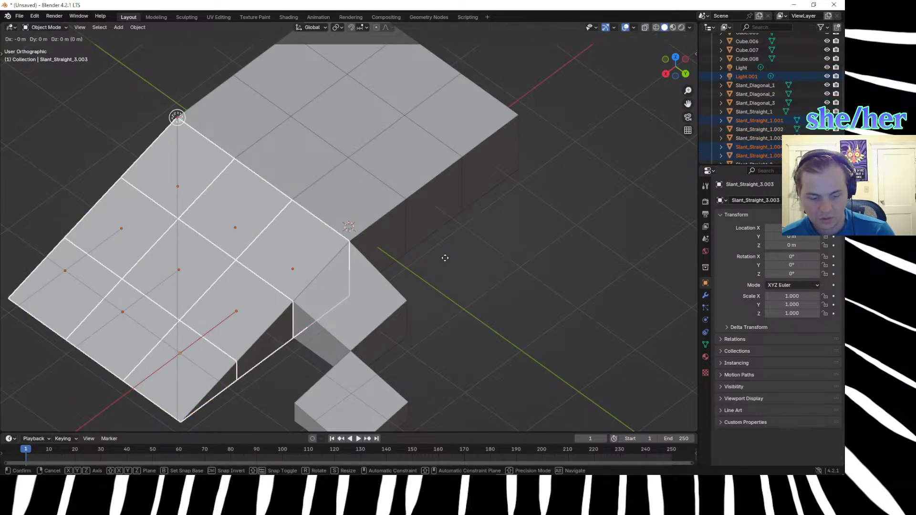
{"action": "key", "text": "r"}
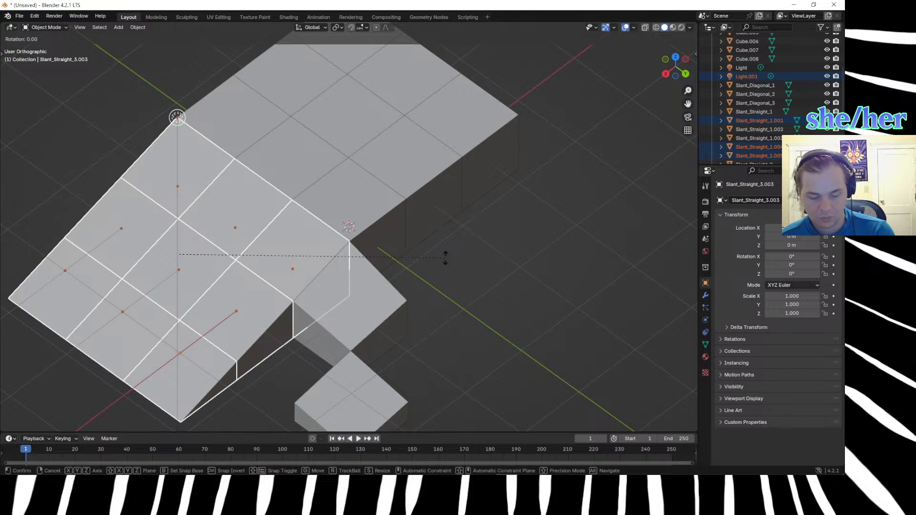
{"action": "type", "text": "z"}
{"action": "type", "text": "90"}
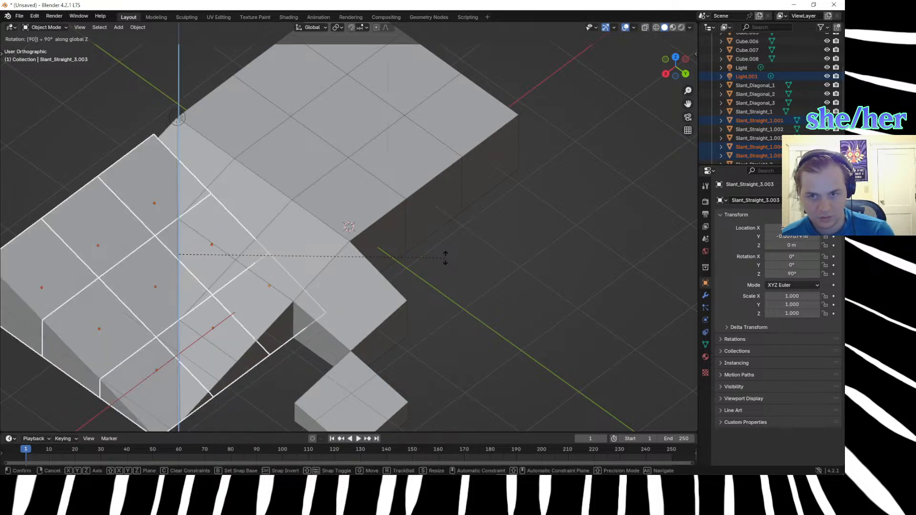
{"action": "key", "text": "Return"}
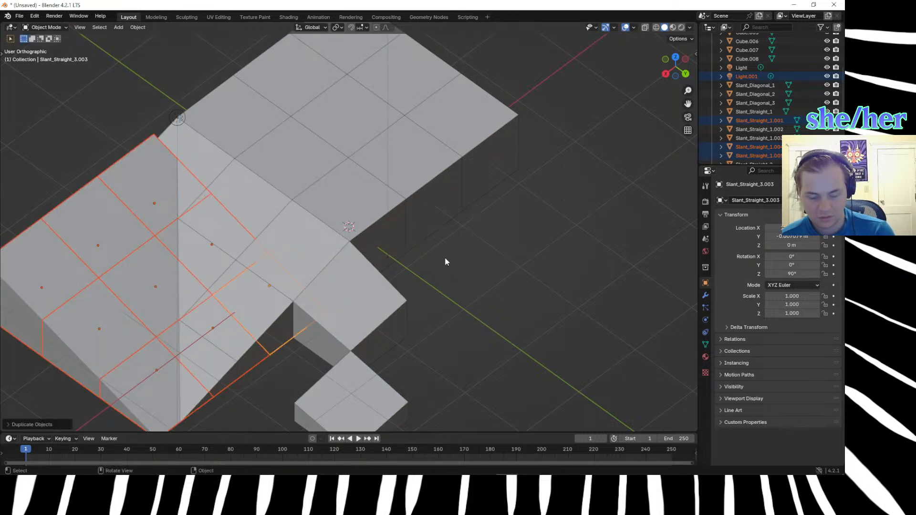
Move the rotated slope copies 3 m along Y and -3 m along X.
{"action": "key", "text": "g"}
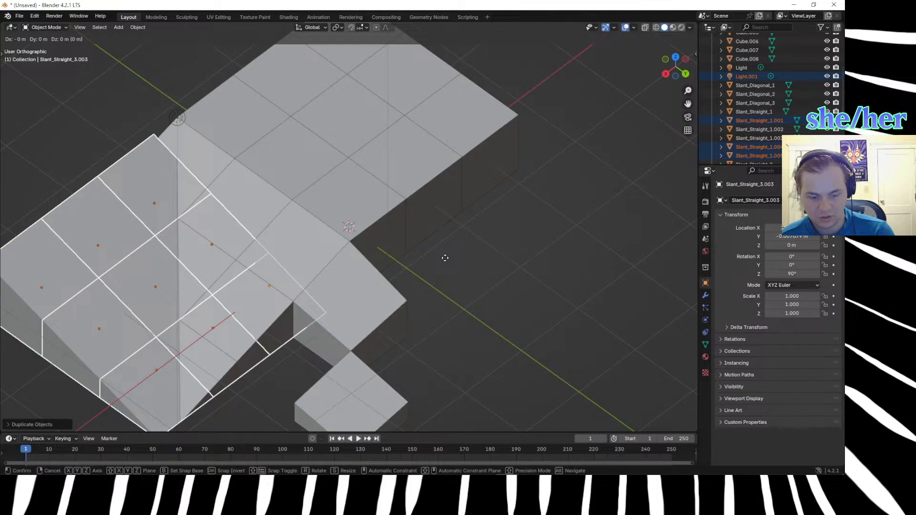
{"action": "type", "text": "y3"}
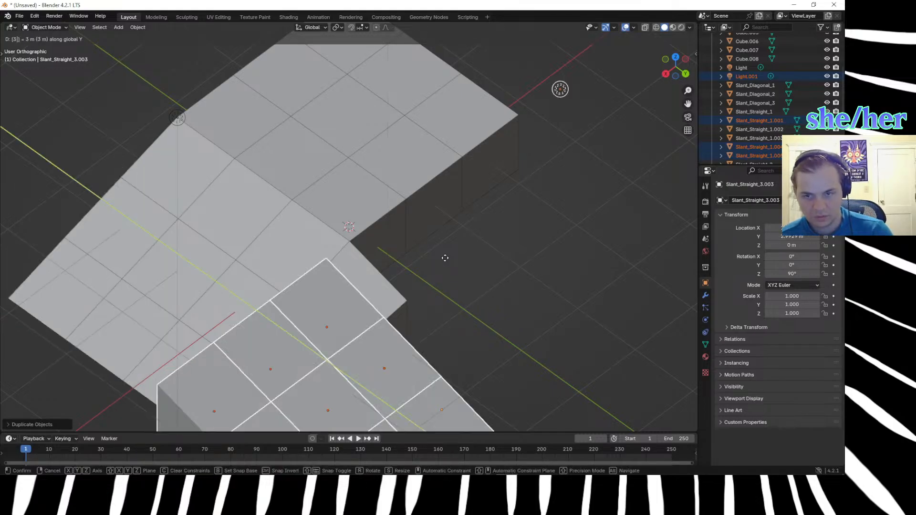
{"action": "key", "text": "Return"}
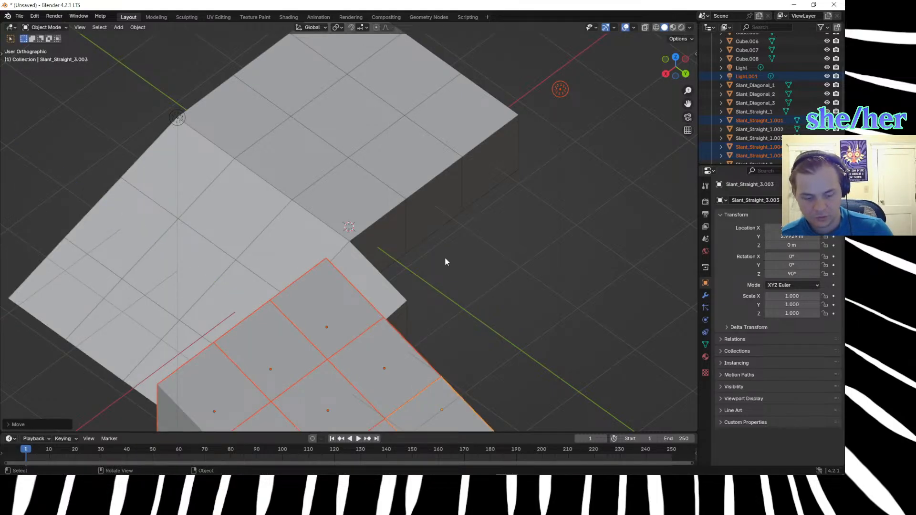
{"action": "key", "text": "g"}
{"action": "type", "text": "x"}
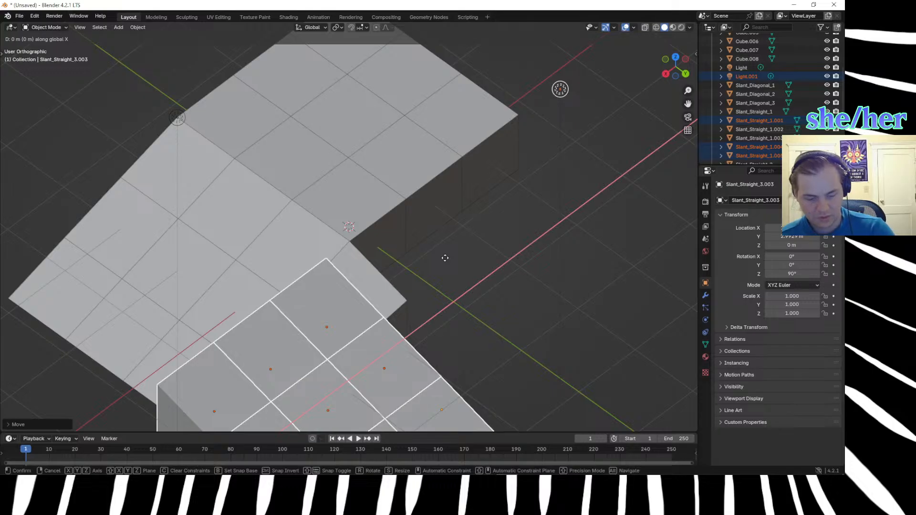
{"action": "type", "text": "-3"}
{"action": "key", "text": "Return"}
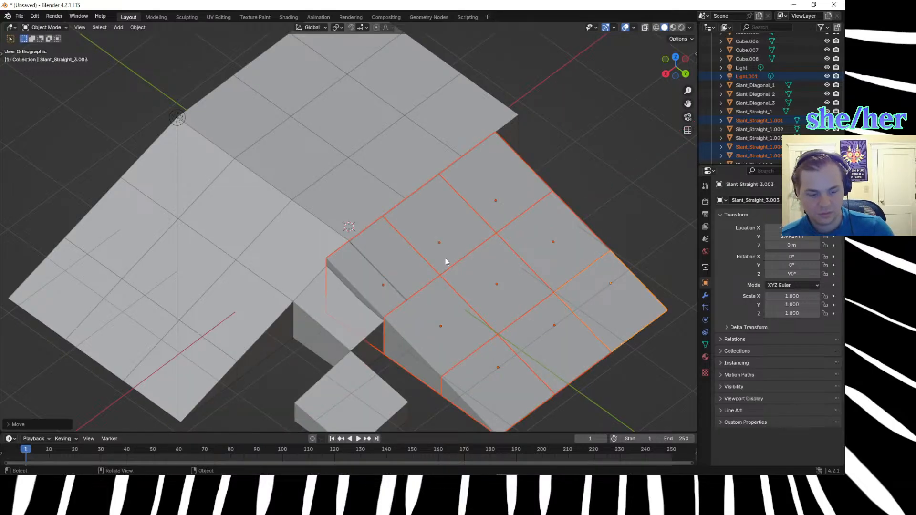
Move the selected rotated slope copies -0.5 m along the global X axis.
{"action": "middle_click_drag", "start_coordinate": [389, 281], "coordinate": [347, 244]}
{"action": "key", "text": "g"}
{"action": "type", "text": "x-.5"}
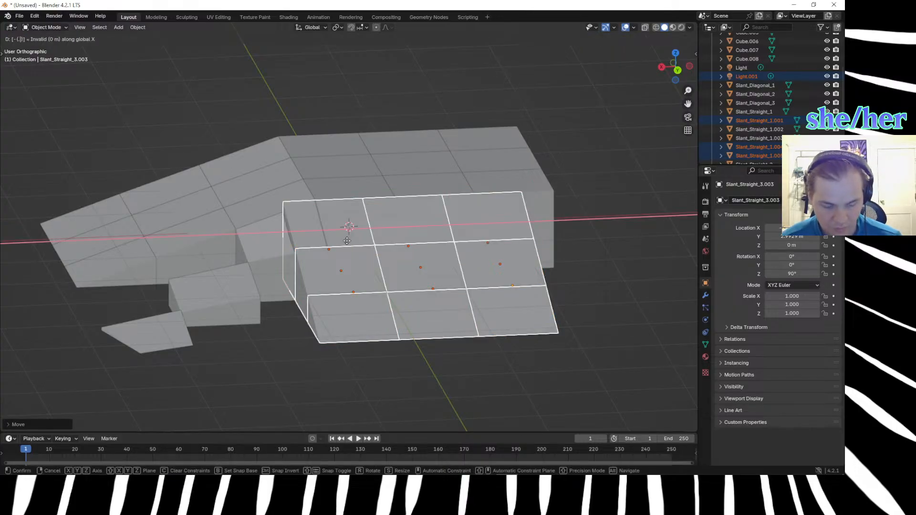
{"action": "key", "text": "Return"}
Move the rotated slope copies 0.15 m along the global X axis.
{"action": "middle_click_drag", "start_coordinate": [410, 308], "coordinate": [403, 353]}
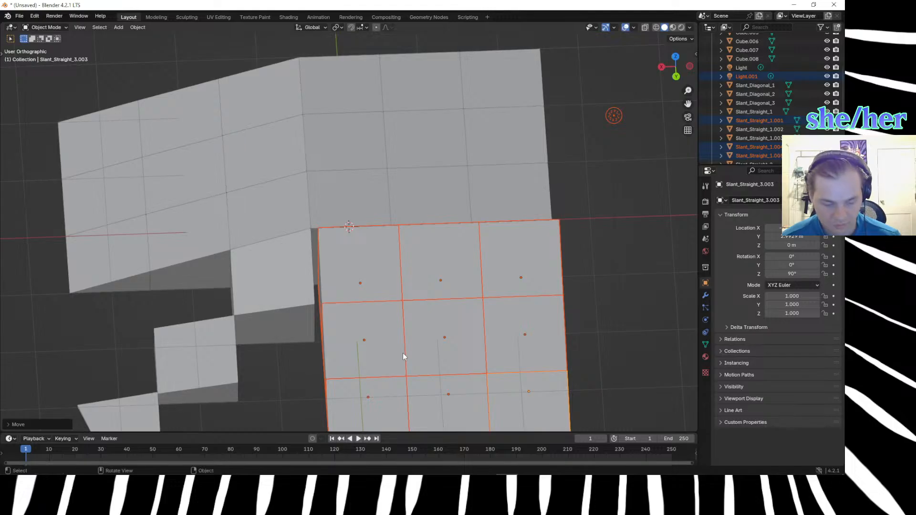
{"action": "key", "text": "g"}
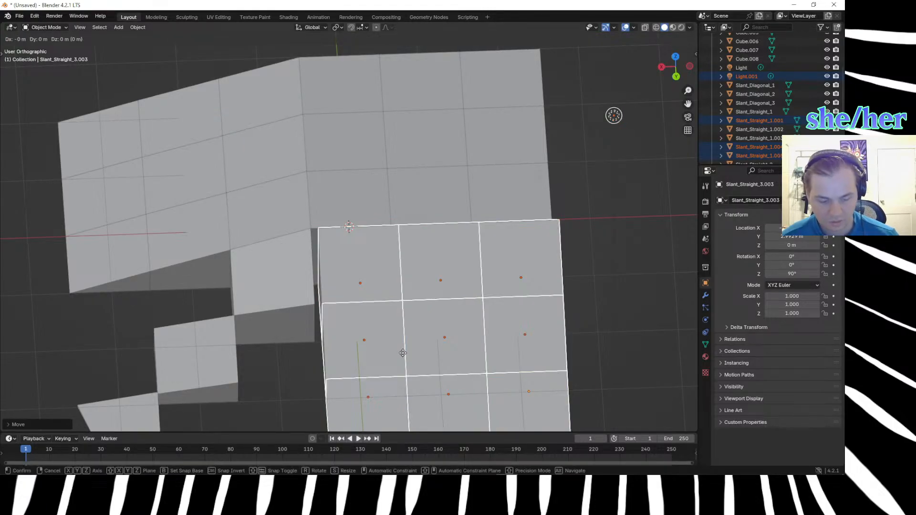
{"action": "key", "text": "x"}
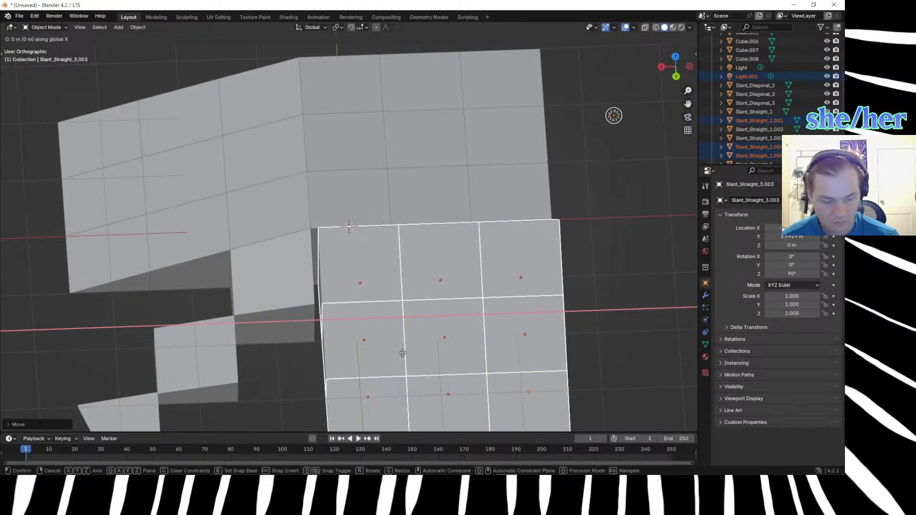
{"action": "type", "text": "-("}
{"action": "type", "text": ".15"}
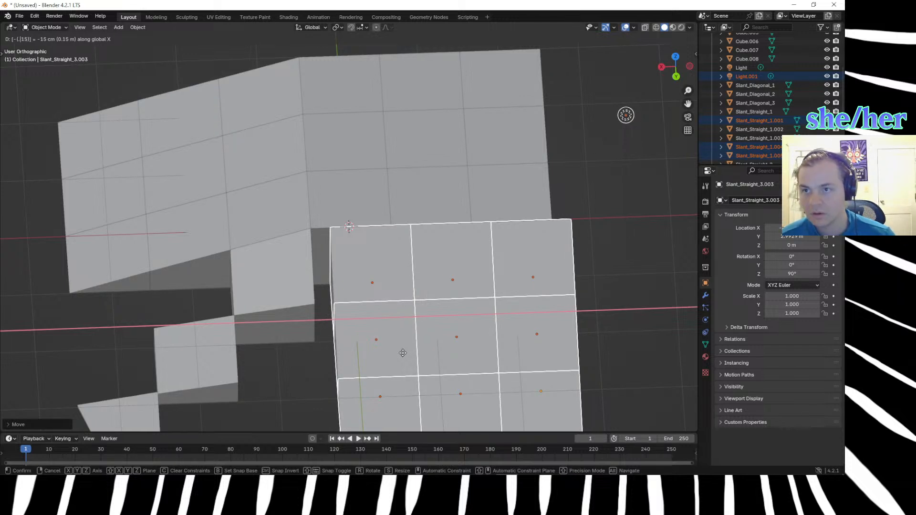
{"action": "key", "text": "BackSpace"}
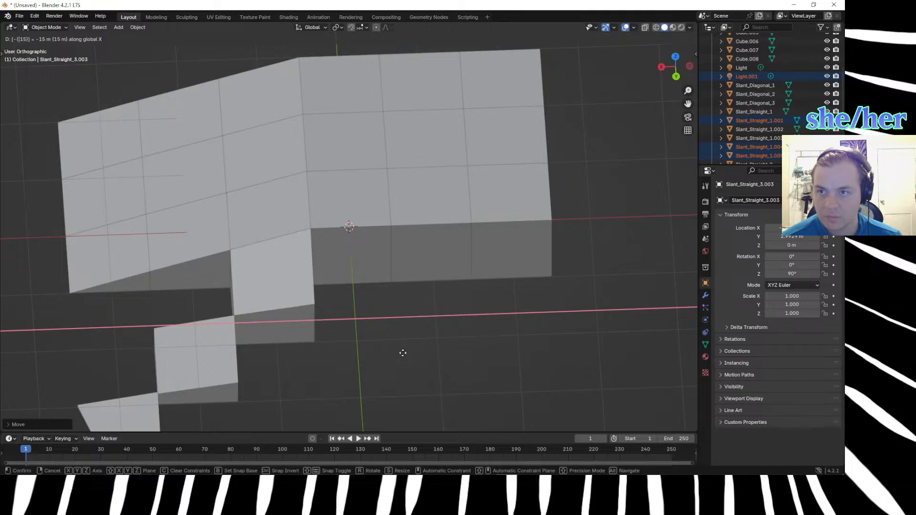
{"action": "type", "text": "."}
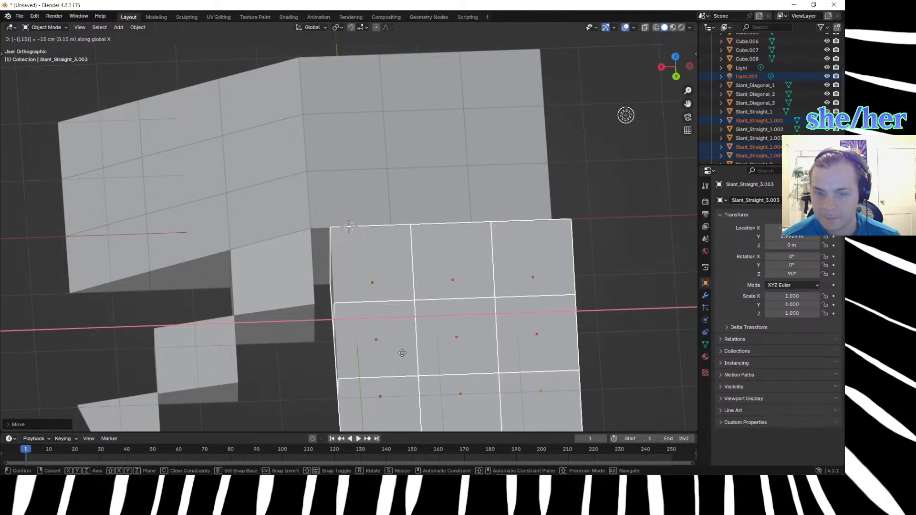
{"action": "key", "text": "minus"}
{"action": "key", "text": "Return"}
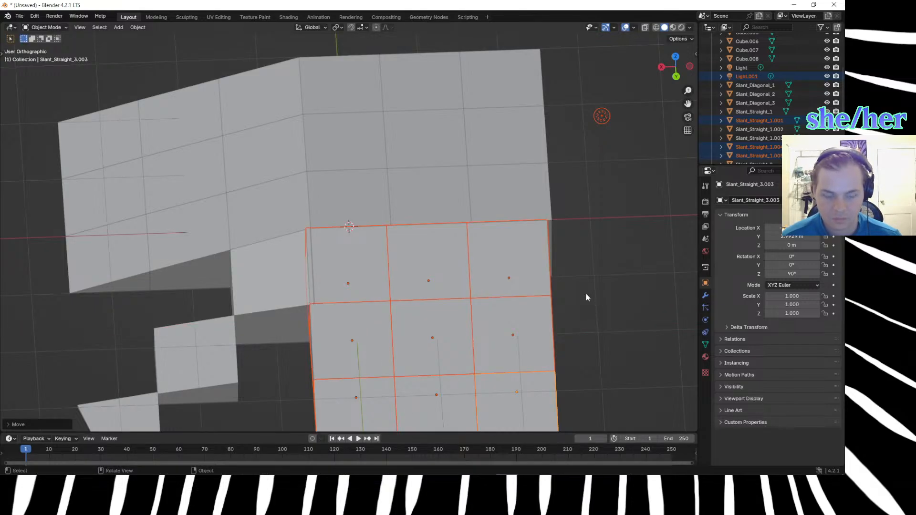
Nudge the rotated slope copies freely by about -0.04 m in X to align them with the upper slope's edge, and deselect them.
{"action": "key", "text": "g"}
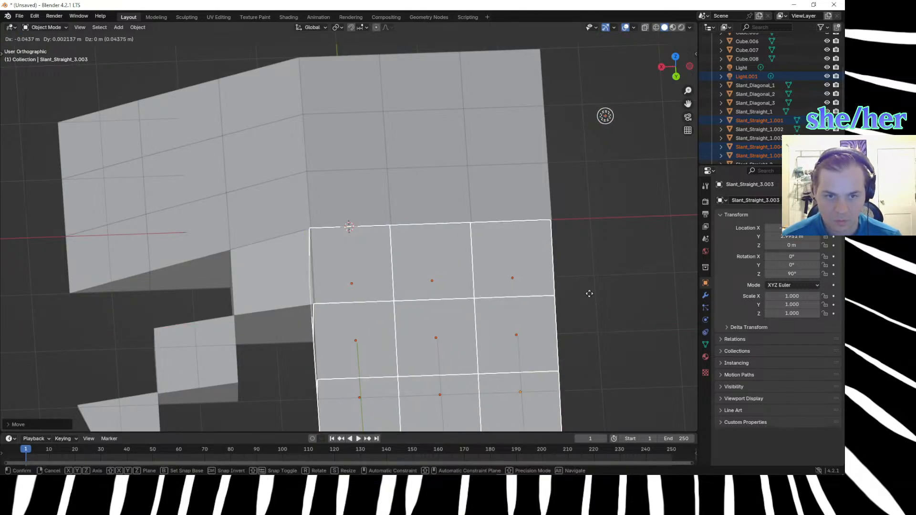
{"action": "left_click", "coordinate": [590, 293]}
{"action": "left_click", "coordinate": [577, 308]}
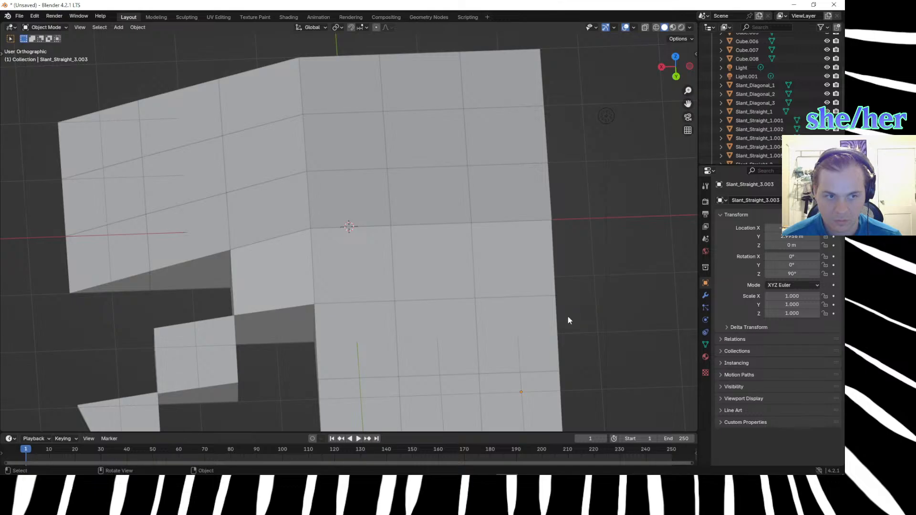
Try to set the X location of Slant_Straight_3.003 to 2 m, and undo the change.
{"action": "left_click", "coordinate": [775, 228]}
{"action": "type", "text": "2"}
{"action": "key", "text": "Return"}
{"action": "left_click", "coordinate": [792, 237]}
{"action": "key", "text": "Escape"}
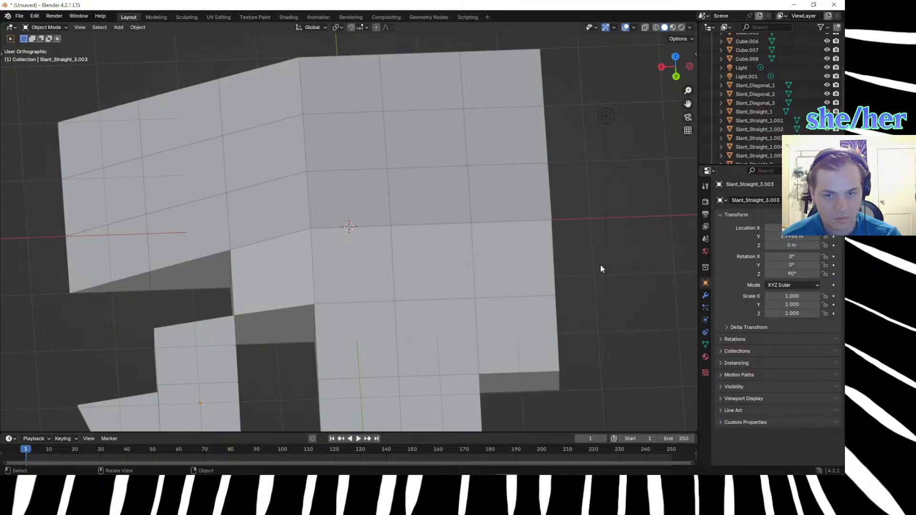
{"action": "scroll", "coordinate": [561, 291], "scroll_direction": "down", "scroll_amount": 4}
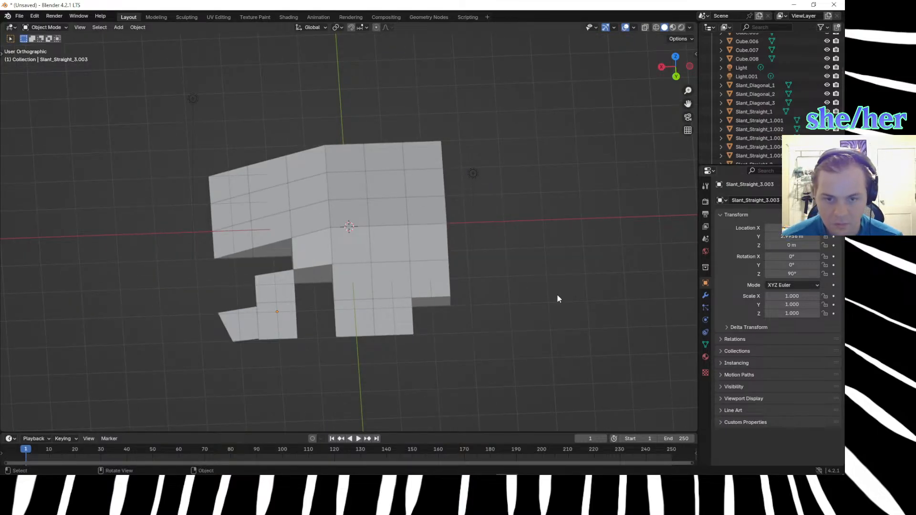
{"action": "key", "text": "ctrl+z"}
Duplicate the Slant_Diagonal_1 corner block and place the copy 1 m along the global X axis.
{"action": "scroll", "coordinate": [481, 341], "scroll_direction": "up", "scroll_amount": 5}
{"action": "scroll", "coordinate": [518, 321], "scroll_direction": "up", "scroll_amount": 2}
{"action": "scroll", "coordinate": [513, 302], "scroll_direction": "down", "scroll_amount": 5}
{"action": "middle_click_drag", "start_coordinate": [513, 302], "coordinate": [529, 267]}
{"action": "scroll", "coordinate": [331, 261], "scroll_direction": "up", "scroll_amount": 6}
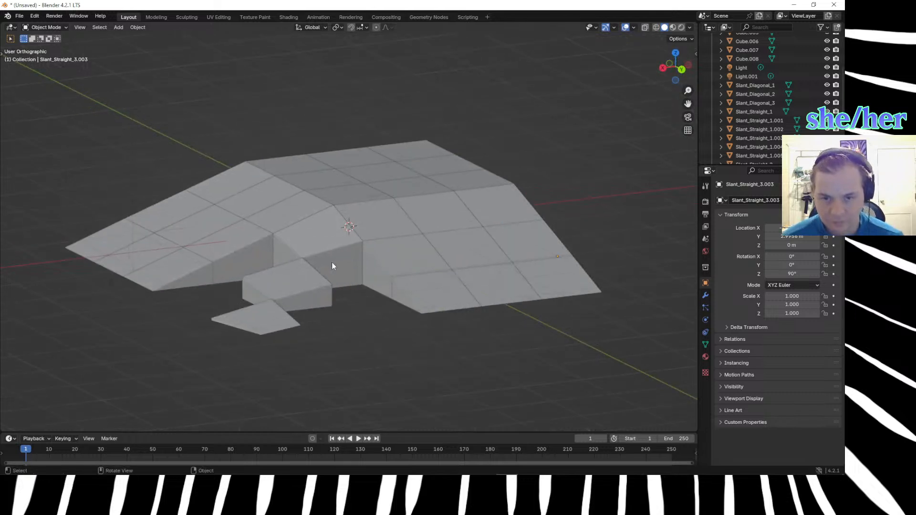
{"action": "left_click", "coordinate": [311, 229]}
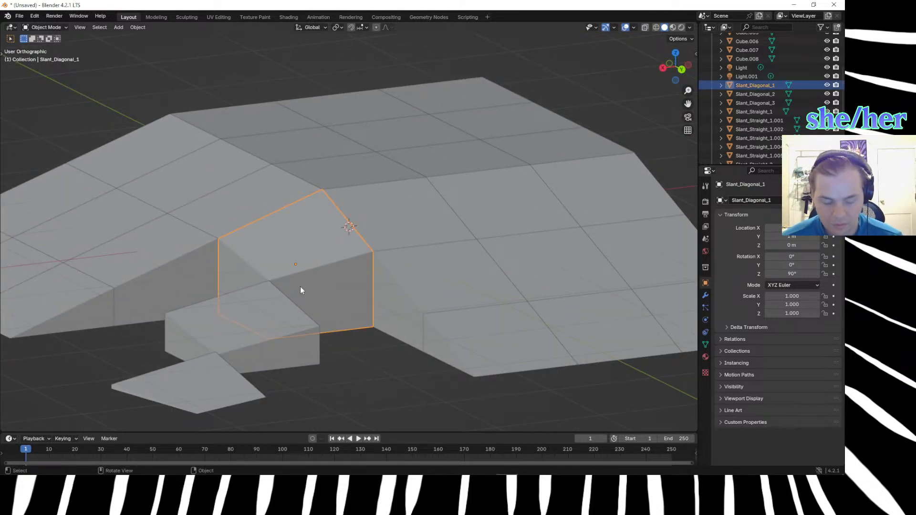
{"action": "key", "text": "shift+d"}
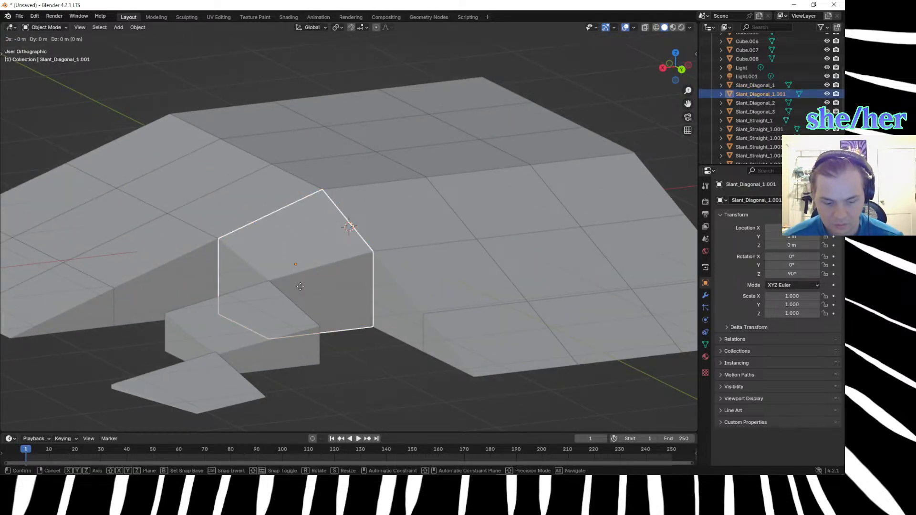
{"action": "type", "text": "x"}
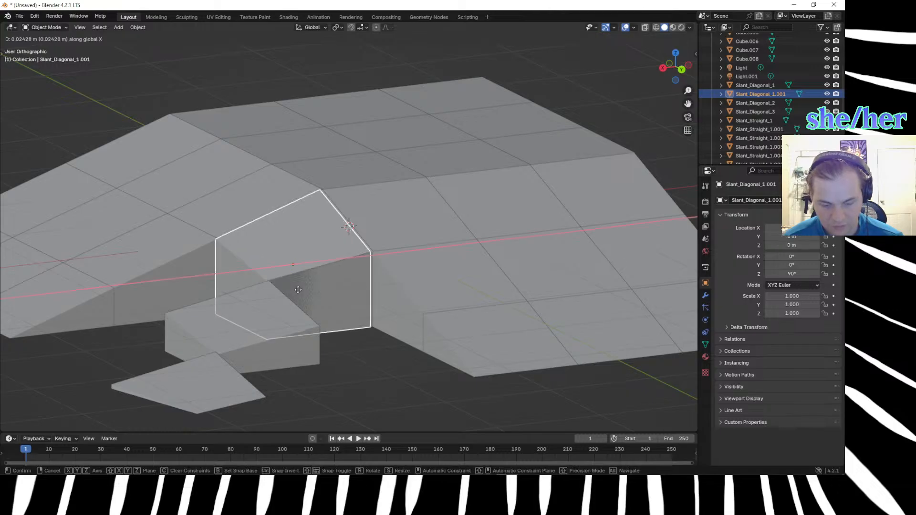
{"action": "type", "text": "1"}
{"action": "key", "text": "Return"}
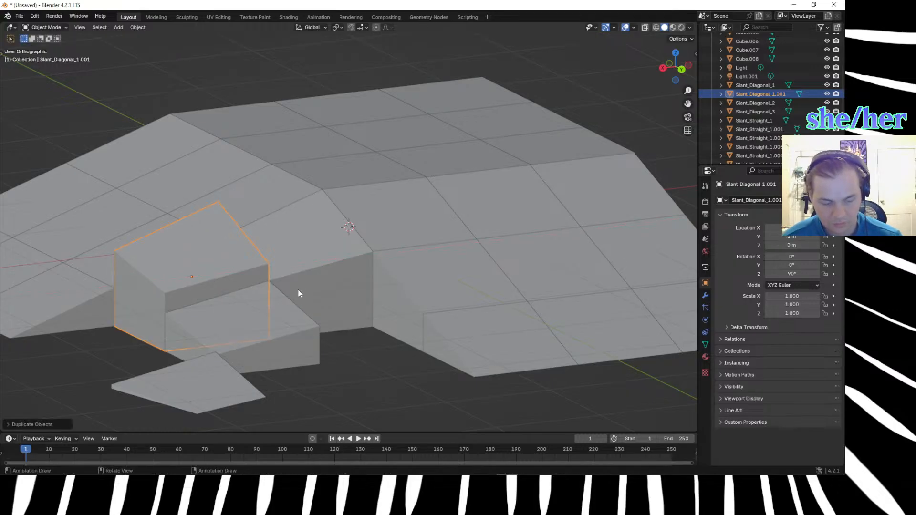
Move the diagonal corner copy 1 m along Y and -1 m along X, and deselect it.
{"action": "type", "text": "gy1"}
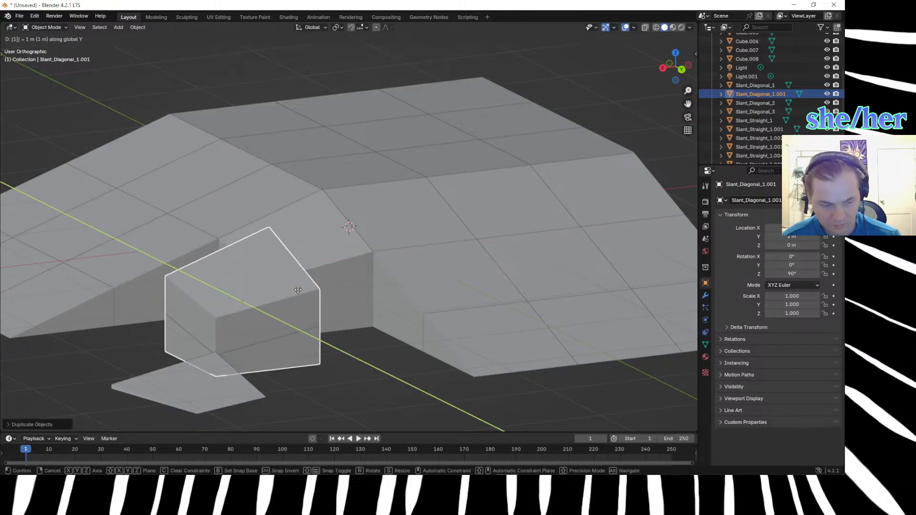
{"action": "key", "text": "Return"}
{"action": "middle_click_drag", "start_coordinate": [297, 289], "coordinate": [333, 329]}
{"action": "scroll", "coordinate": [333, 328], "scroll_direction": "down", "scroll_amount": 2}
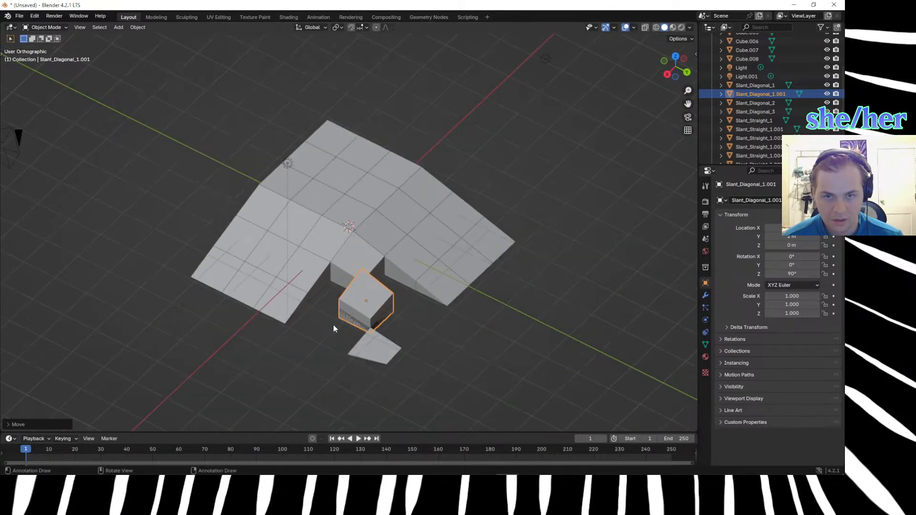
{"action": "key", "text": "g"}
{"action": "key", "text": "x"}
{"action": "key", "text": "1"}
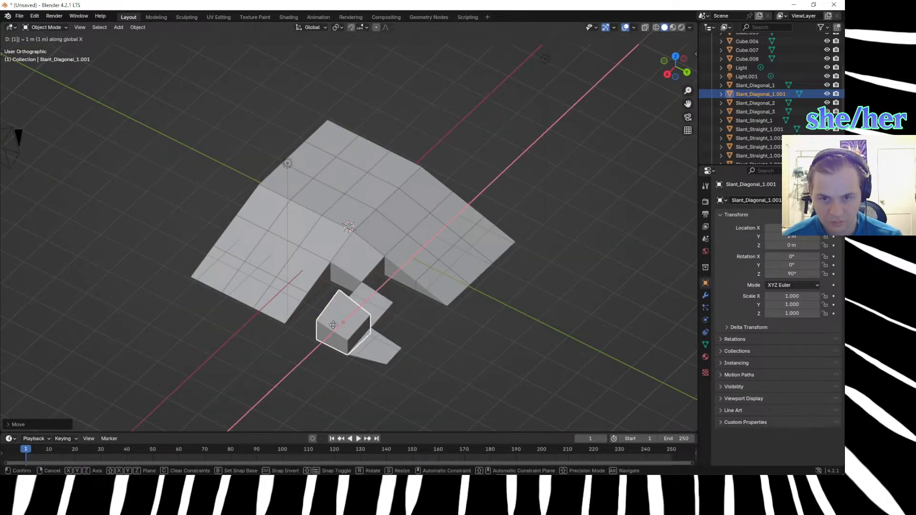
{"action": "key", "text": "minus"}
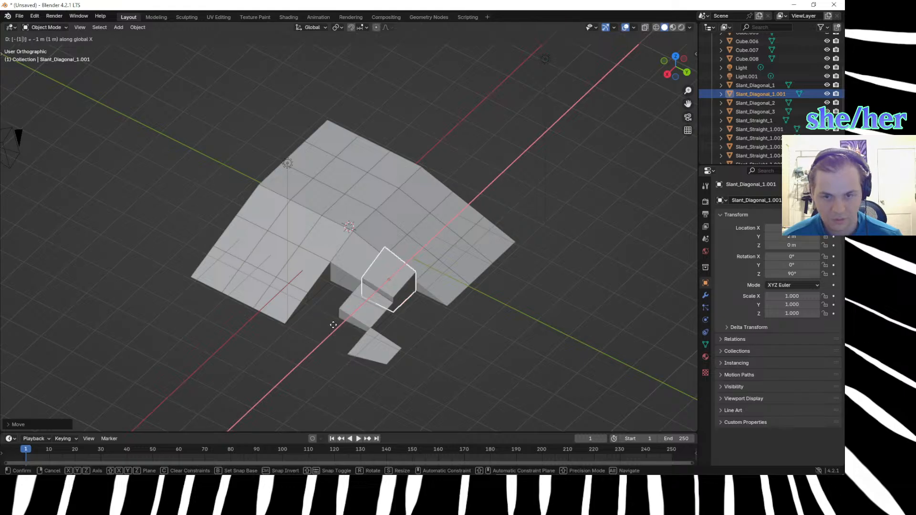
{"action": "key", "text": "Return"}
{"action": "left_click", "coordinate": [420, 334]}
Edit the diagonal copy's mesh and lower its highest top vertex by 0.33 m along Z.
{"action": "middle_click_drag", "start_coordinate": [421, 335], "coordinate": [398, 312]}
{"action": "scroll", "coordinate": [399, 313], "scroll_direction": "up", "scroll_amount": 6}
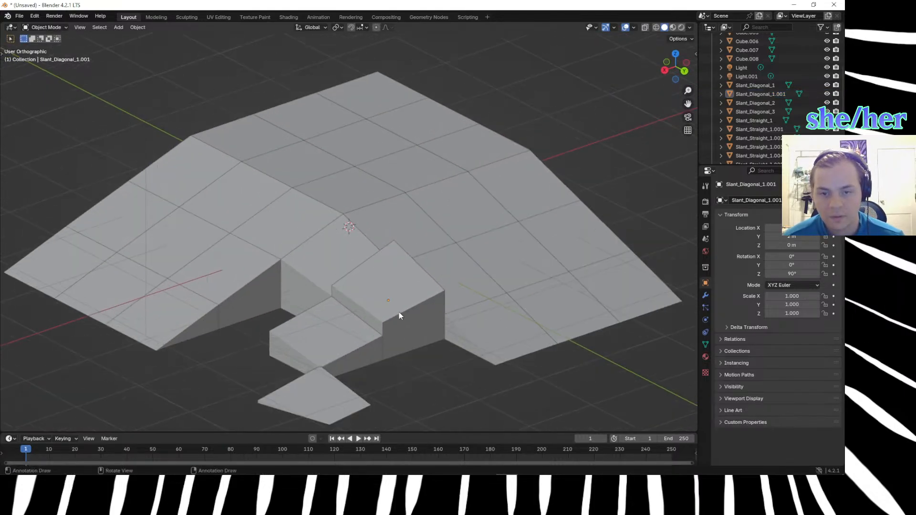
{"action": "left_click", "coordinate": [399, 310]}
{"action": "key", "text": "Tab"}
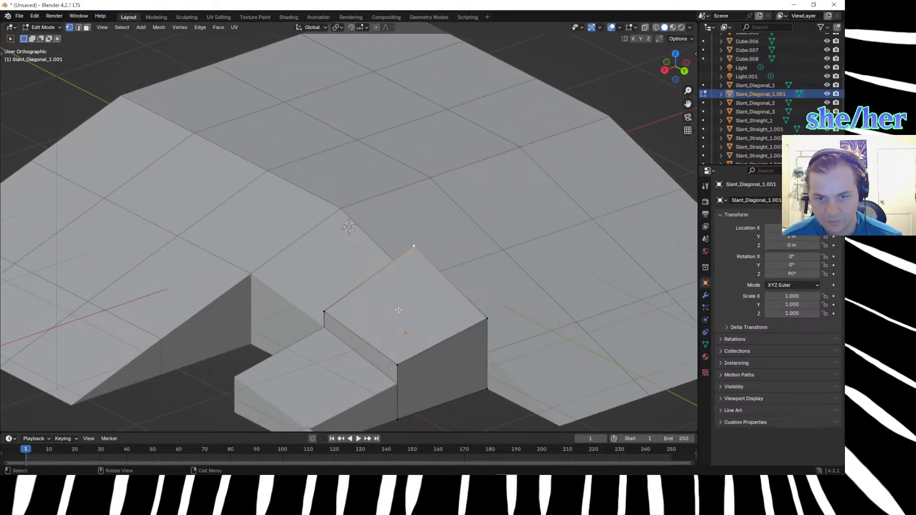
{"action": "type", "text": "gz-.33"}
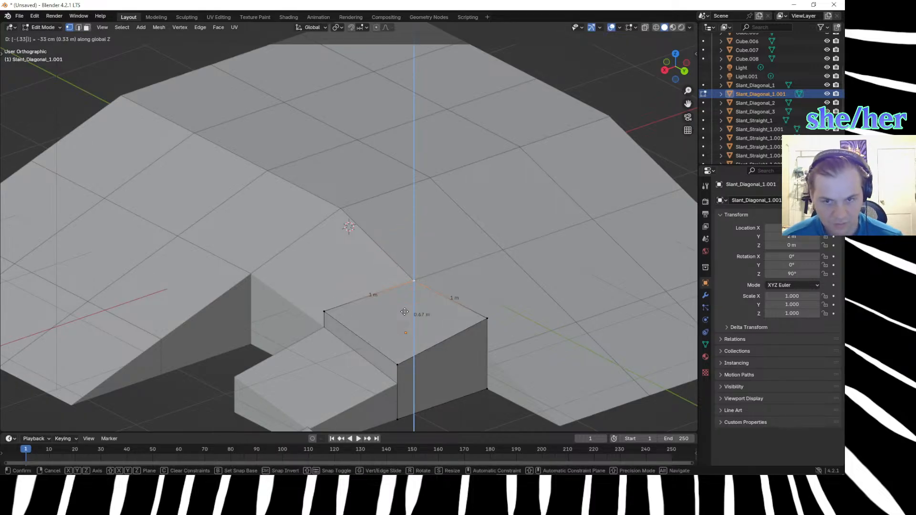
{"action": "key", "text": "Return"}
Lower the copy's top vertex shared with the original diagonal blocks by 0.15 m along Z.
{"action": "left_click", "coordinate": [325, 313]}
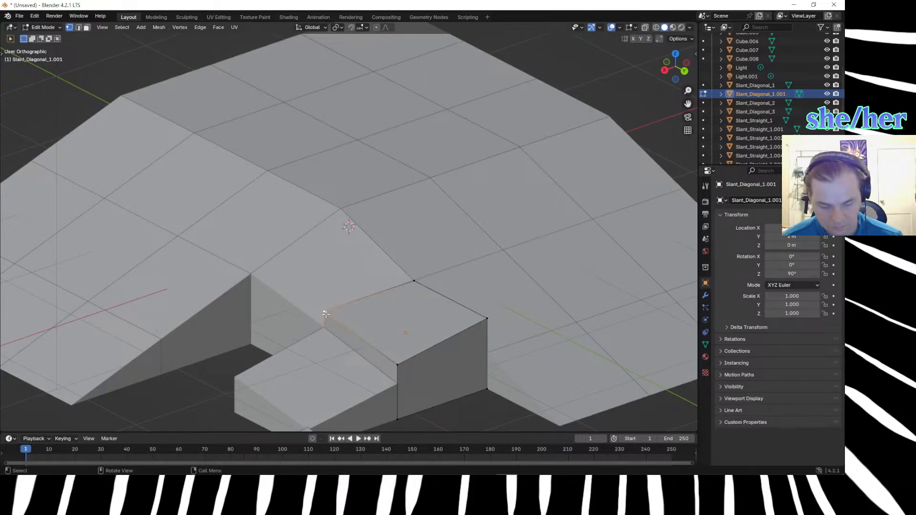
{"action": "key", "text": "g"}
{"action": "key", "text": "z"}
{"action": "key", "text": "equal"}
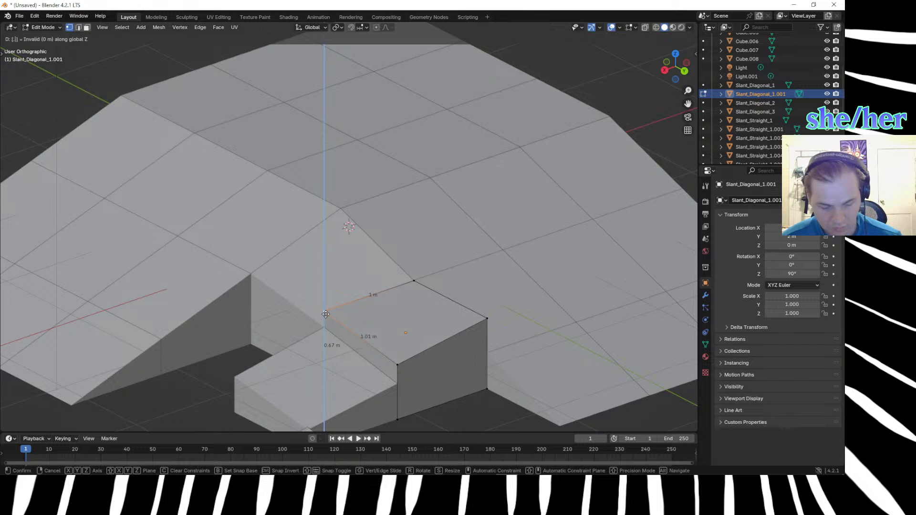
{"action": "type", "text": ".15"}
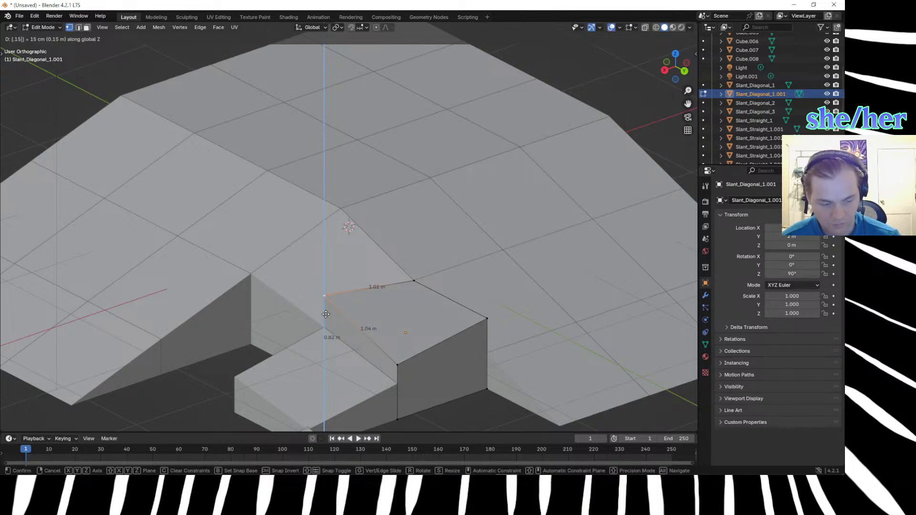
{"action": "key", "text": "minus"}
{"action": "key", "text": "Return"}
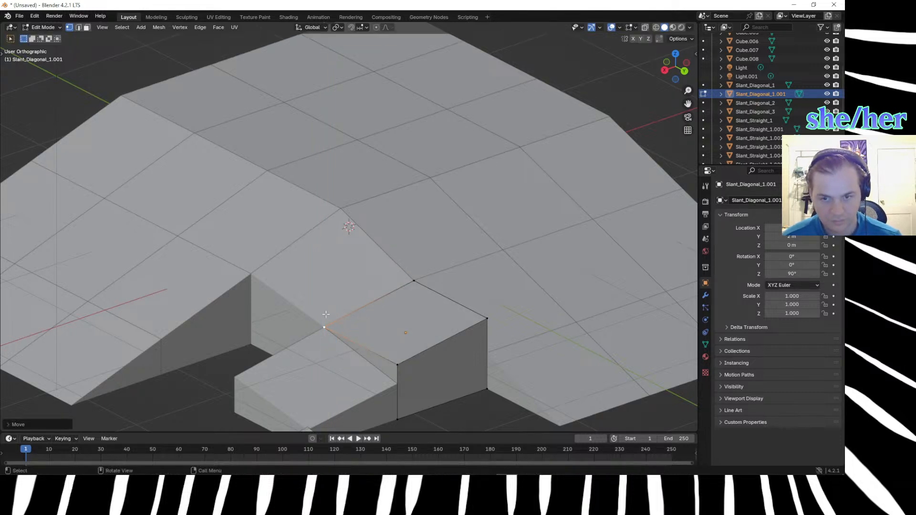
Raise the copy's front top vertex beside the second diagonal block by 0.15 m along Z.
{"action": "left_click", "coordinate": [396, 364]}
{"action": "key", "text": "g"}
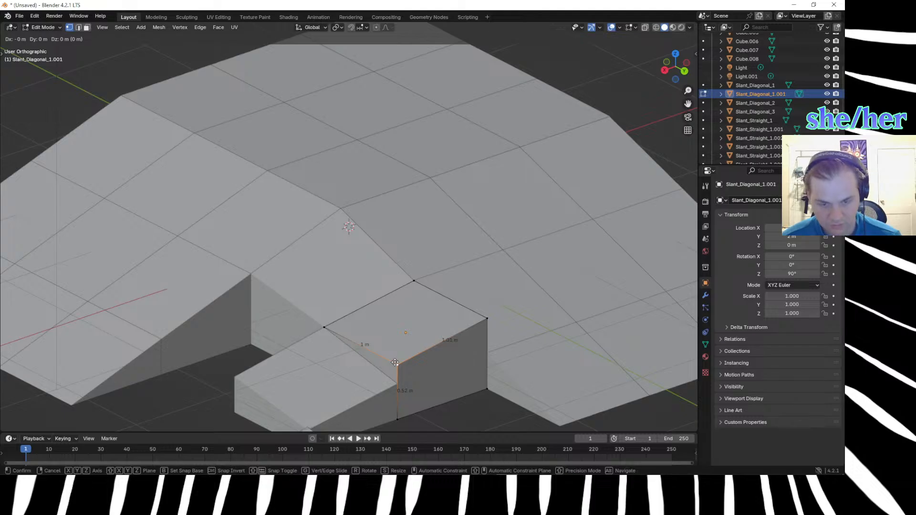
{"action": "type", "text": "z"}
{"action": "type", "text": ".15"}
{"action": "type", "text": "0"}
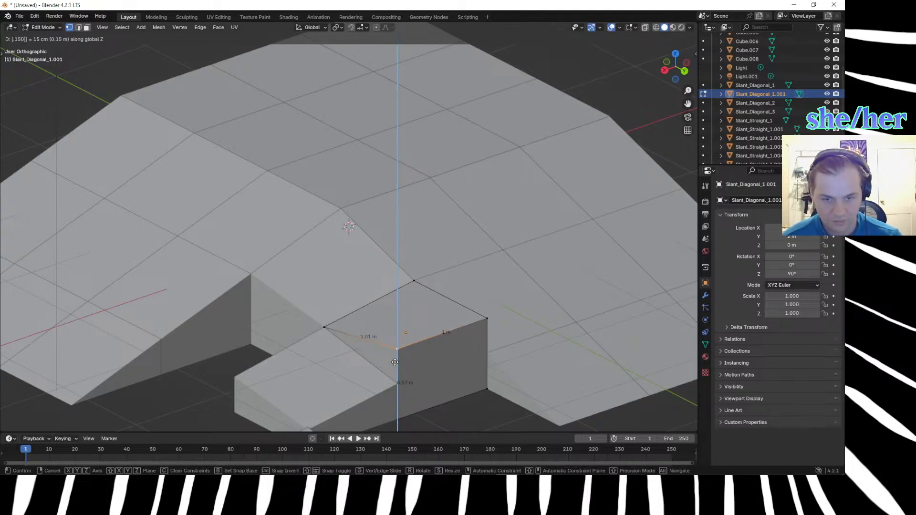
{"action": "key", "text": "Return"}
Lower the copy's front top vertex slightly along Z to meet the corner of the second diagonal block, and deselect it.
{"action": "middle_click_drag", "start_coordinate": [369, 376], "coordinate": [357, 348]}
{"action": "scroll", "coordinate": [358, 347], "scroll_direction": "up", "scroll_amount": 3}
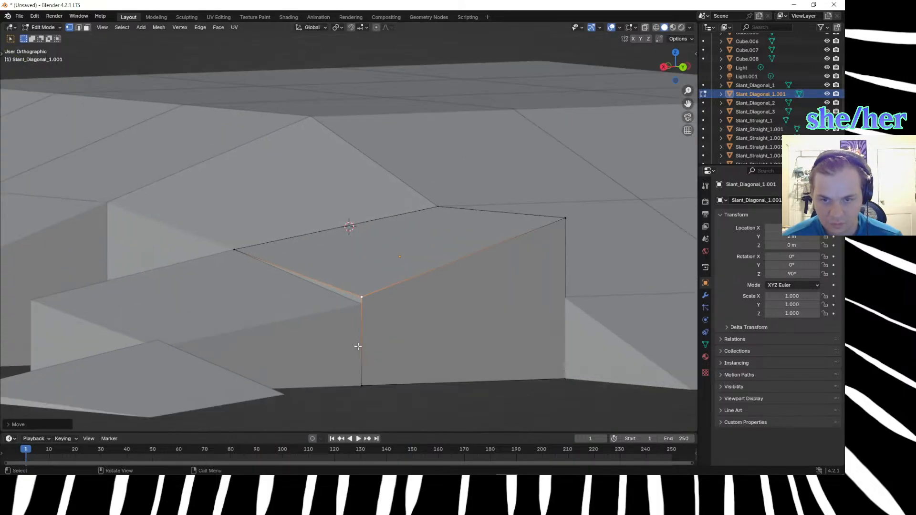
{"action": "left_click", "coordinate": [335, 319]}
{"action": "left_click", "coordinate": [336, 301]}
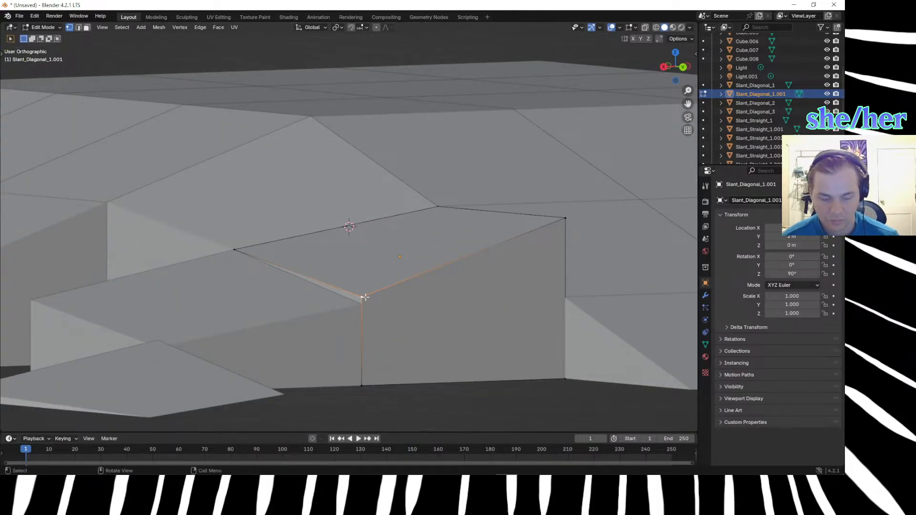
{"action": "key", "text": "g"}
{"action": "key", "text": "z"}
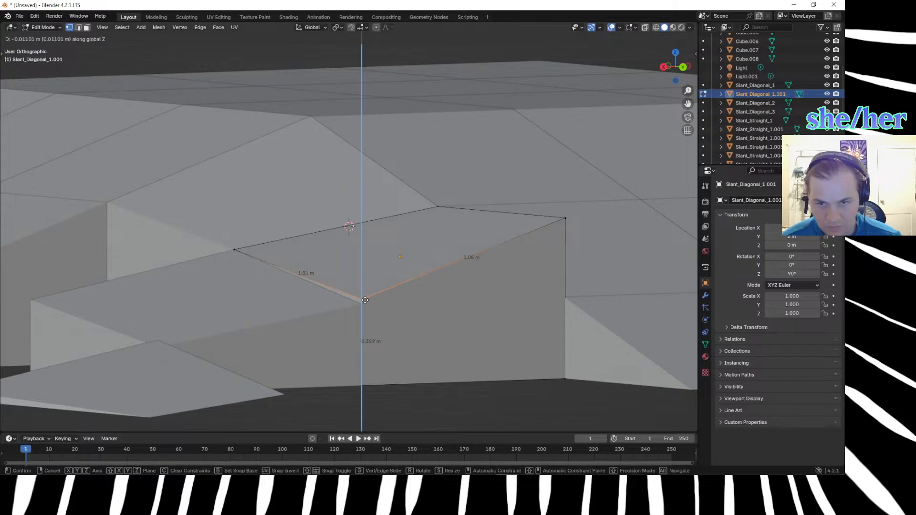
{"action": "left_click", "coordinate": [373, 357]}
{"action": "left_click", "coordinate": [373, 358]}
Lower the diagonal copy's outer top vertex beside the straight slope by 0.33 m along Z.
{"action": "scroll", "coordinate": [371, 390], "scroll_direction": "down", "scroll_amount": 4}
{"action": "mouse_move", "coordinate": [370, 390]}
{"action": "middle_mouse_down"}
{"action": "mouse_move", "coordinate": [385, 402]}
{"action": "mouse_move", "coordinate": [371, 382]}
{"action": "middle_mouse_up"}
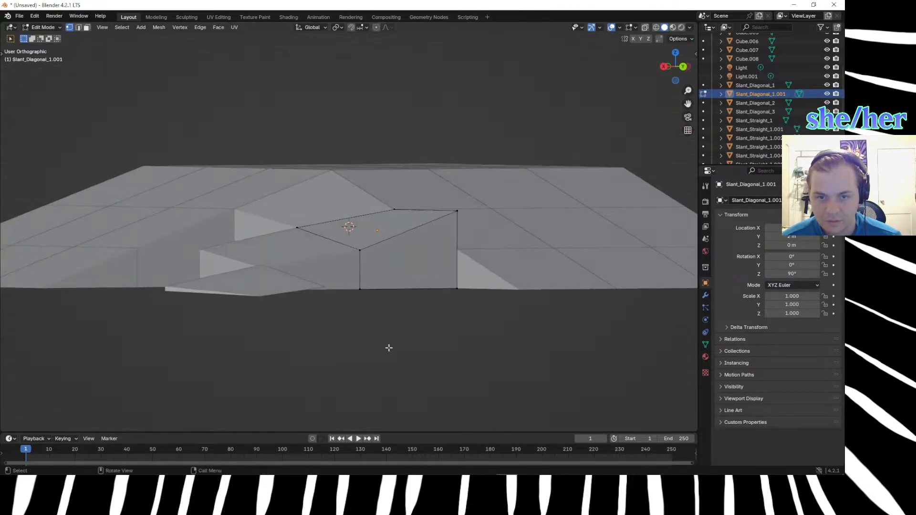
{"action": "left_click", "coordinate": [455, 215]}
{"action": "type", "text": "gz"}
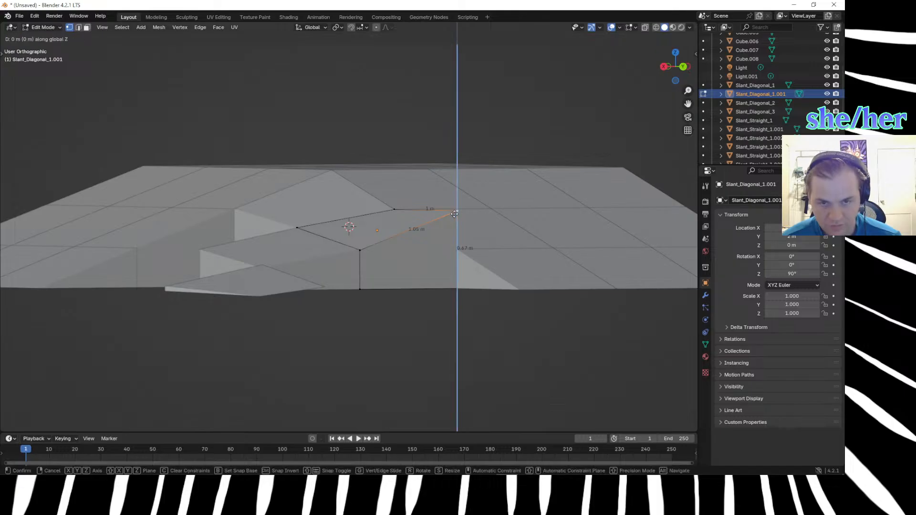
{"action": "type", "text": "-.33"}
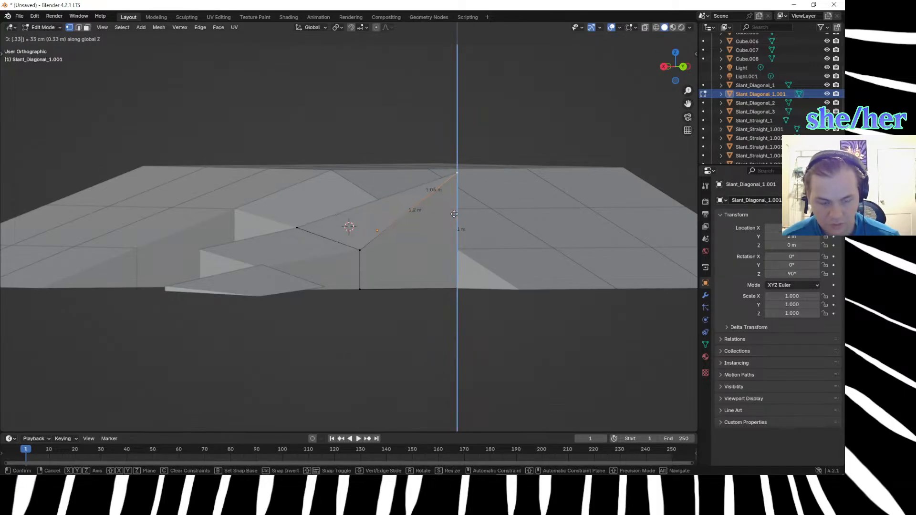
{"action": "key", "text": "Return"}
Examine the copy's top face in rendered shading, checking how it meets the neighbouring diagonal block and straight slope.
{"action": "middle_click_drag", "start_coordinate": [423, 344], "coordinate": [427, 380]}
{"action": "left_click", "coordinate": [380, 358]}
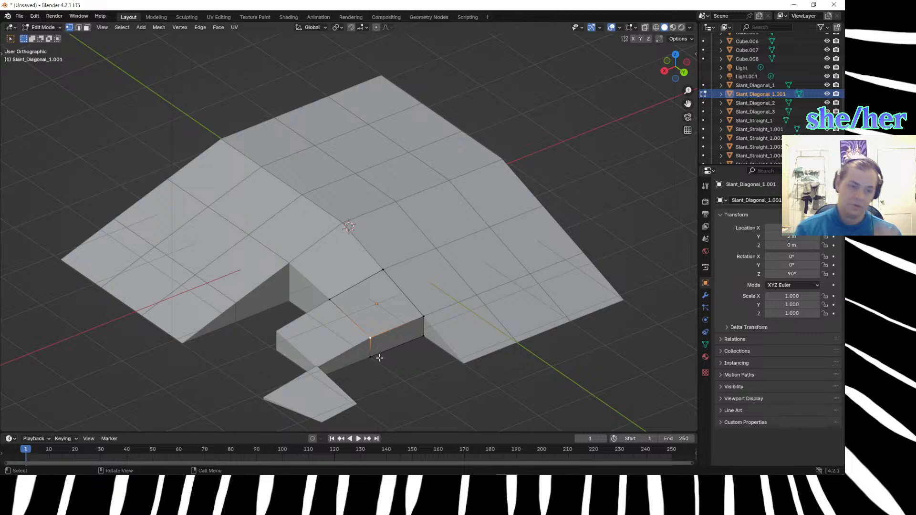
{"action": "middle_click_drag", "start_coordinate": [409, 380], "coordinate": [422, 329]}
{"action": "scroll", "coordinate": [372, 342], "scroll_direction": "up", "scroll_amount": 6}
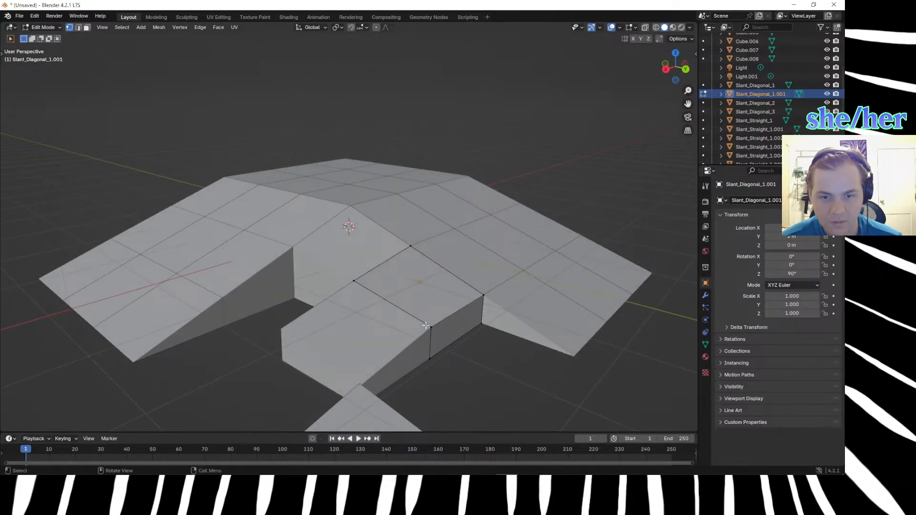
{"action": "middle_click_drag", "start_coordinate": [416, 298], "coordinate": [389, 294]}
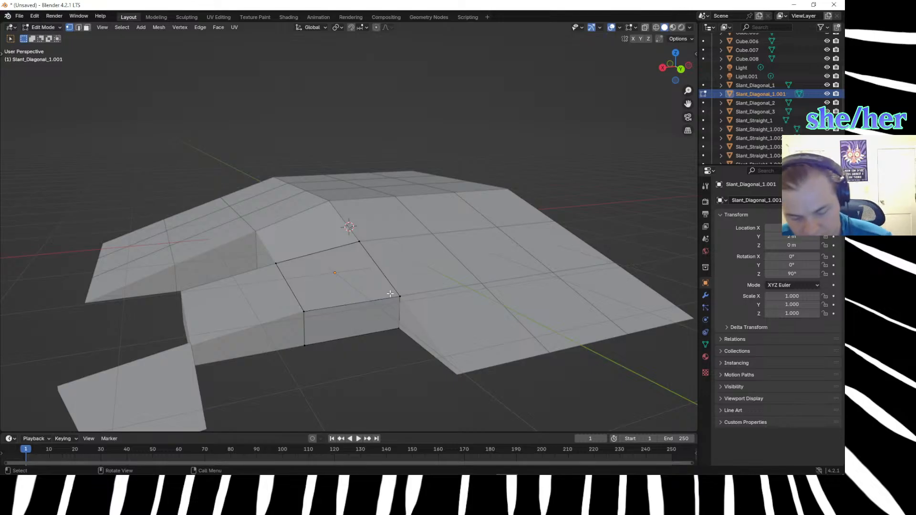
{"action": "key", "text": "z"}
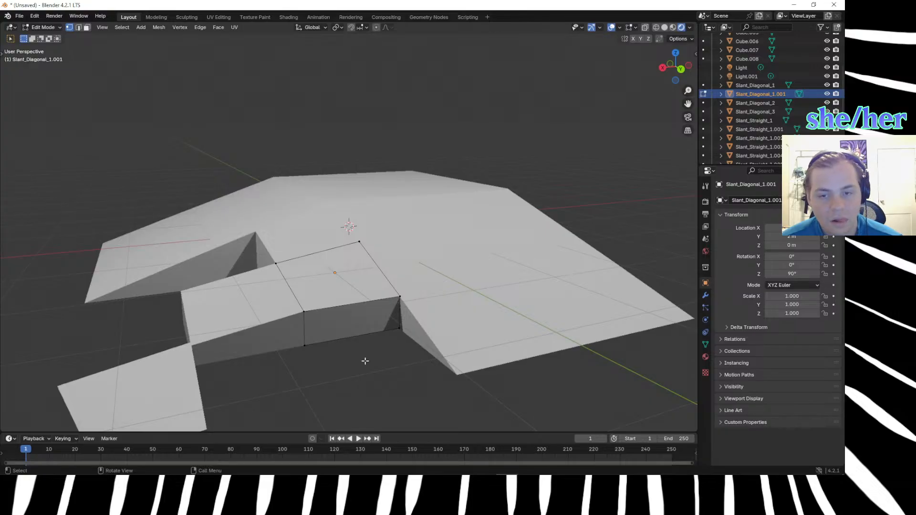
{"action": "scroll", "coordinate": [363, 360], "scroll_direction": "up", "scroll_amount": 3}
{"action": "mouse_move", "coordinate": [364, 360]}
{"action": "middle_mouse_down"}
{"action": "mouse_move", "coordinate": [365, 339]}
{"action": "mouse_move", "coordinate": [368, 356]}
{"action": "middle_mouse_up"}
{"action": "left_click", "coordinate": [287, 343]}
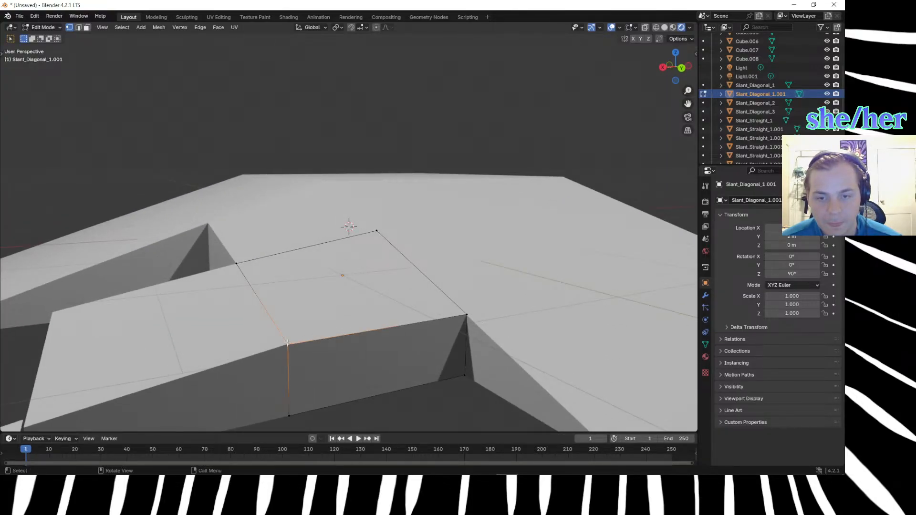
{"action": "scroll", "coordinate": [316, 305], "scroll_direction": "up", "scroll_amount": 4}
{"action": "scroll", "coordinate": [315, 305], "scroll_direction": "down", "scroll_amount": 9}
{"action": "middle_click_drag", "start_coordinate": [315, 303], "coordinate": [340, 286]}
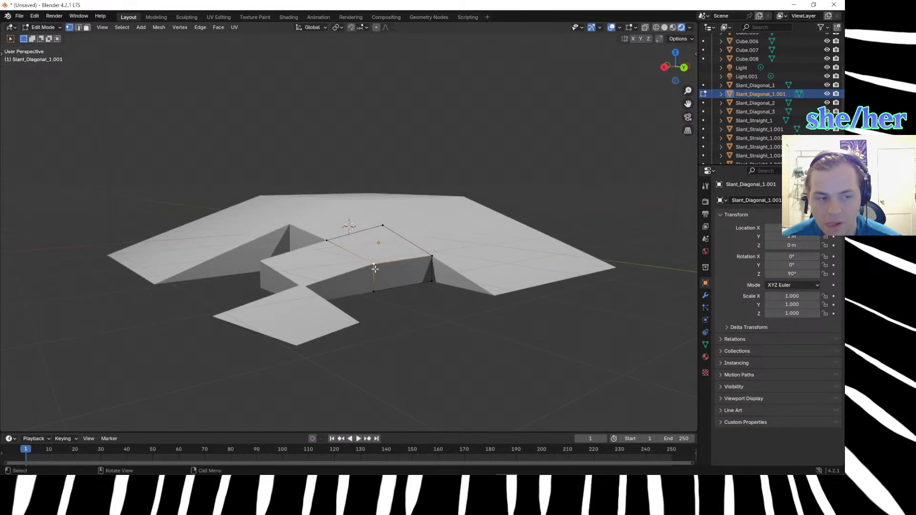
Try to connect the copy's rear top vertex to its opposite front top vertex with a diagonal edge.
{"action": "left_click", "coordinate": [384, 224]}
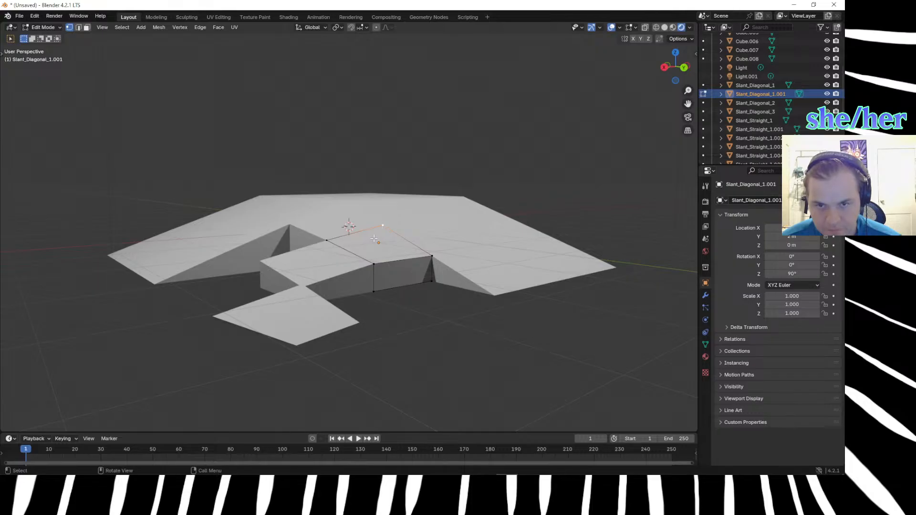
{"action": "middle_click_drag", "start_coordinate": [375, 237], "coordinate": [368, 298]}
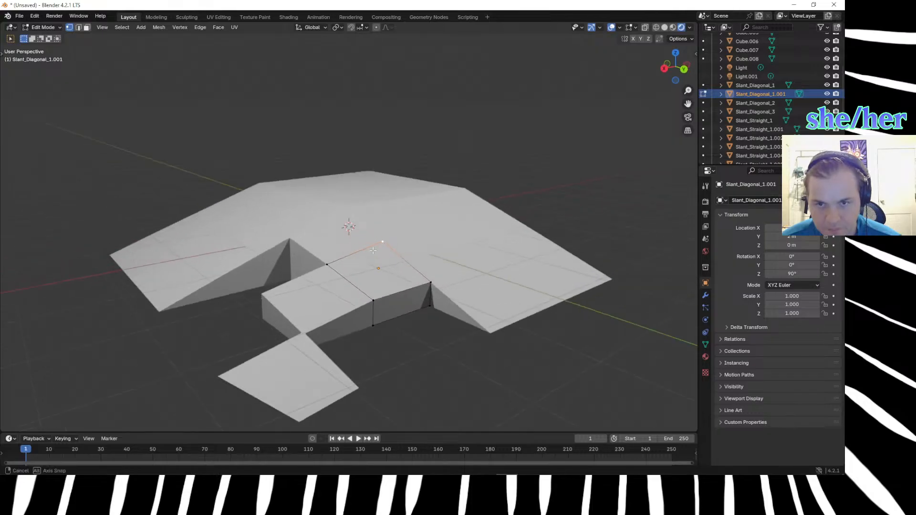
{"action": "left_click", "coordinate": [372, 298], "text": "ctrl"}
{"action": "left_click", "coordinate": [372, 298]}
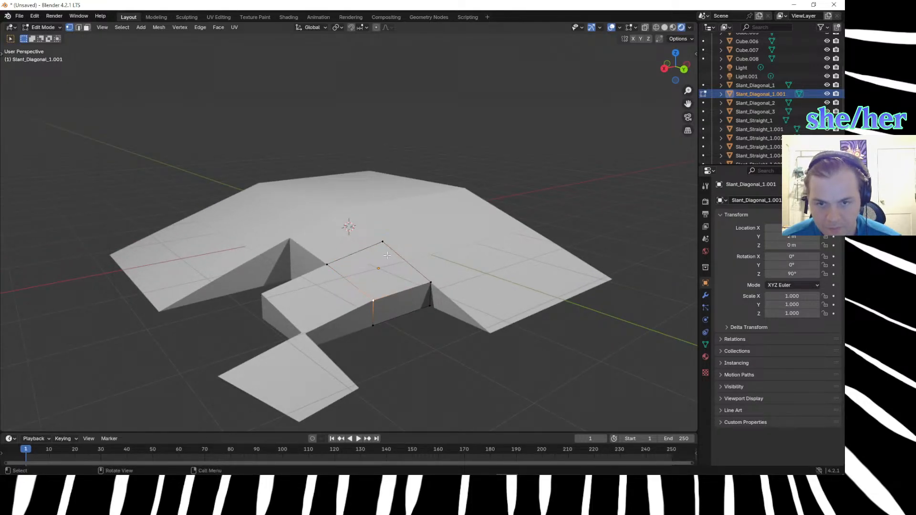
{"action": "left_click", "coordinate": [390, 242], "text": "shift"}
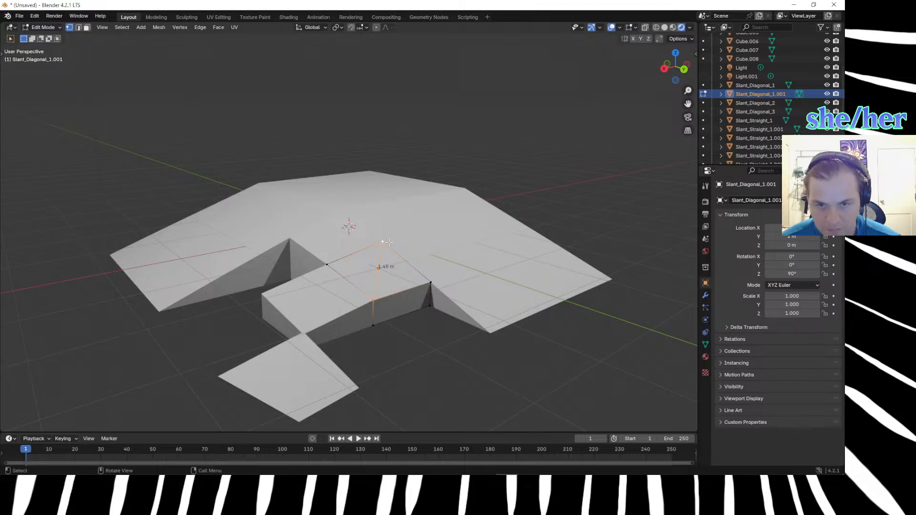
{"action": "key", "text": "j"}
{"action": "mouse_move", "coordinate": [368, 334]}
{"action": "middle_mouse_down"}
{"action": "mouse_move", "coordinate": [364, 321]}
{"action": "mouse_move", "coordinate": [366, 338]}
{"action": "mouse_move", "coordinate": [368, 328]}
{"action": "middle_mouse_up"}
{"action": "scroll", "coordinate": [374, 343], "scroll_direction": "up", "scroll_amount": 4}
{"action": "key", "text": "ctrl+z"}
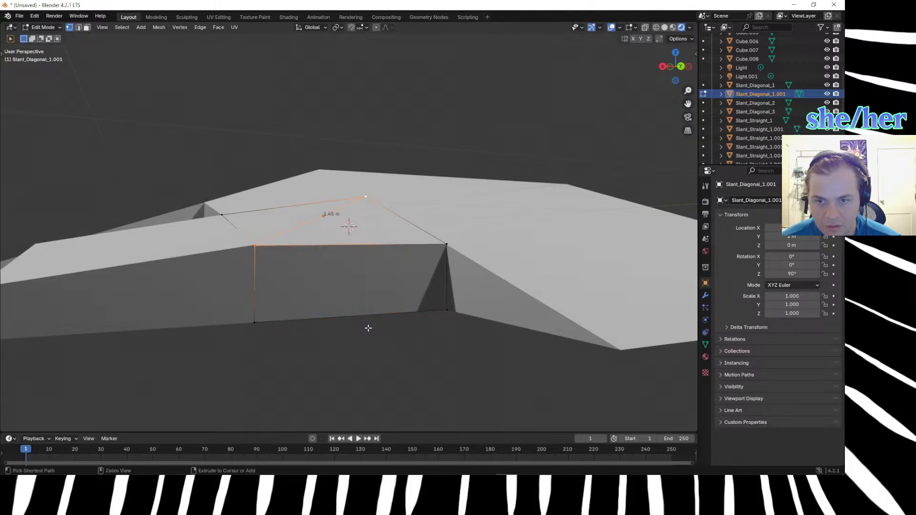
{"action": "key", "text": "ctrl+z"}
{"action": "left_click", "coordinate": [373, 360]}
Leave mesh editing on the diagonal copy and set the viewport back to solid shading.
{"action": "middle_click_drag", "start_coordinate": [368, 366], "coordinate": [368, 376]}
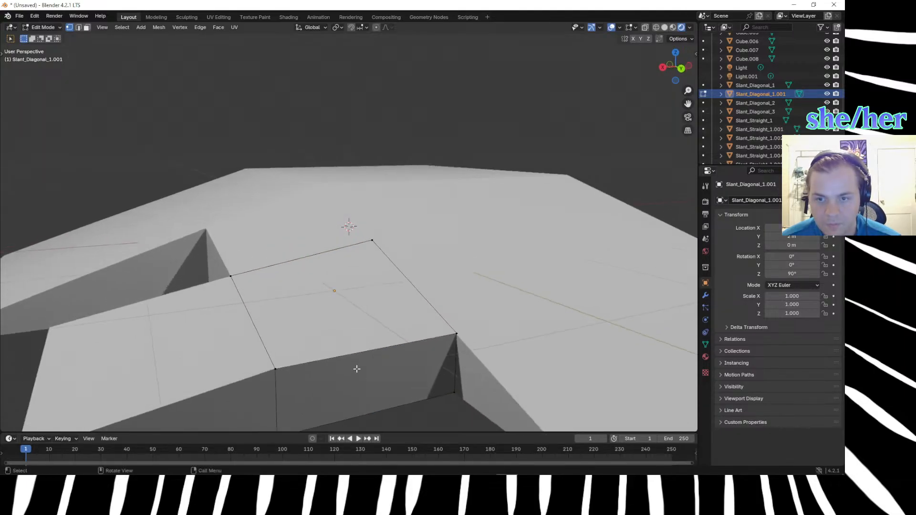
{"action": "middle_click_drag", "start_coordinate": [279, 291], "coordinate": [367, 338]}
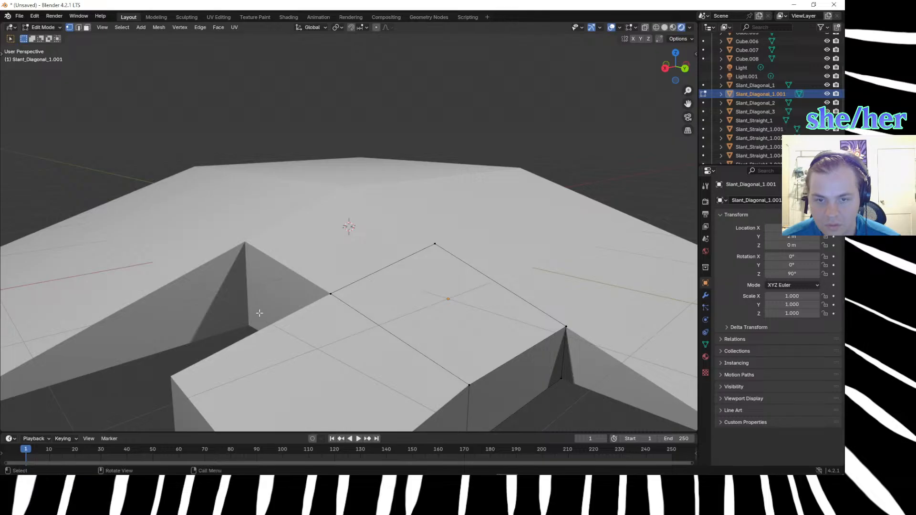
{"action": "scroll", "coordinate": [260, 312], "scroll_direction": "down", "scroll_amount": 6}
{"action": "key", "text": "Tab"}
{"action": "left_click", "coordinate": [393, 340]}
{"action": "middle_click_drag", "start_coordinate": [394, 349], "coordinate": [302, 300]}
{"action": "left_click", "coordinate": [304, 293]}
{"action": "key", "text": "z"}
{"action": "left_click", "coordinate": [317, 365]}
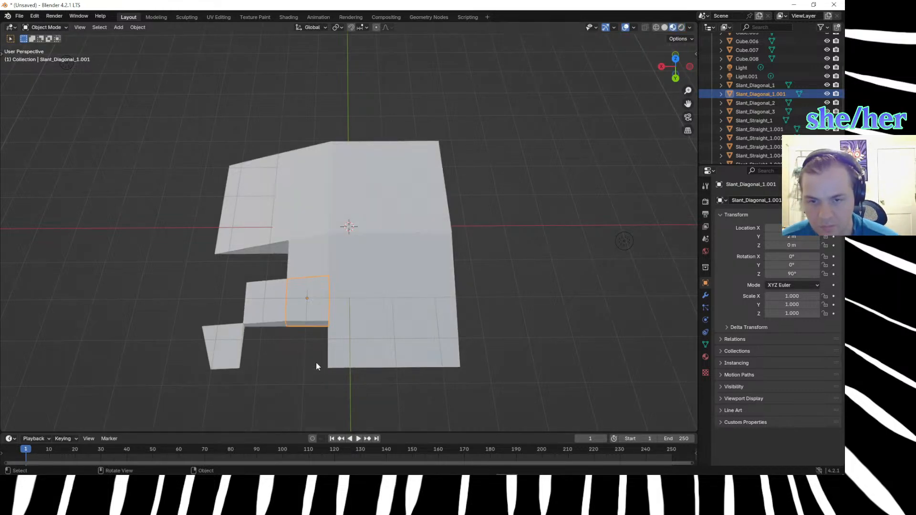
{"action": "key", "text": "z"}
{"action": "left_click", "coordinate": [367, 368]}
{"action": "left_click", "coordinate": [315, 380]}
{"action": "mouse_move", "coordinate": [315, 380]}
{"action": "middle_mouse_down"}
{"action": "mouse_move", "coordinate": [356, 337]}
{"action": "mouse_move", "coordinate": [340, 327]}
{"action": "mouse_move", "coordinate": [333, 376]}
{"action": "mouse_move", "coordinate": [350, 382]}
{"action": "mouse_move", "coordinate": [362, 364]}
{"action": "mouse_move", "coordinate": [354, 350]}
{"action": "middle_mouse_up"}
Duplicate the reshaped diagonal block 1 m along X and move the duplicate -1 m along Y.
{"action": "left_click", "coordinate": [357, 282]}
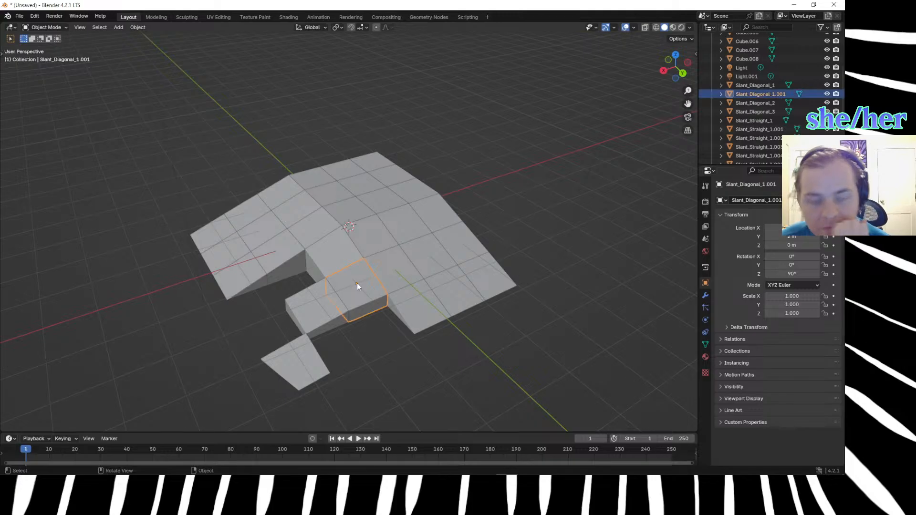
{"action": "key", "text": "shift+d"}
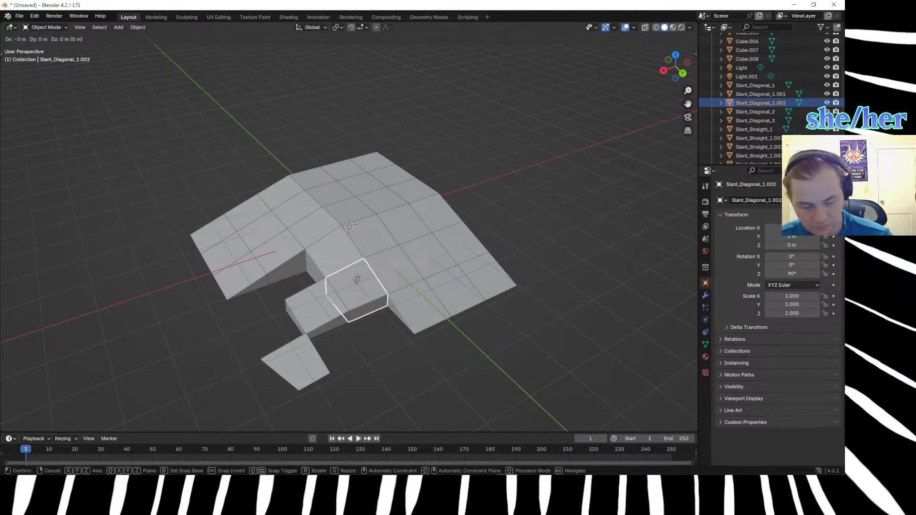
{"action": "key", "text": "x"}
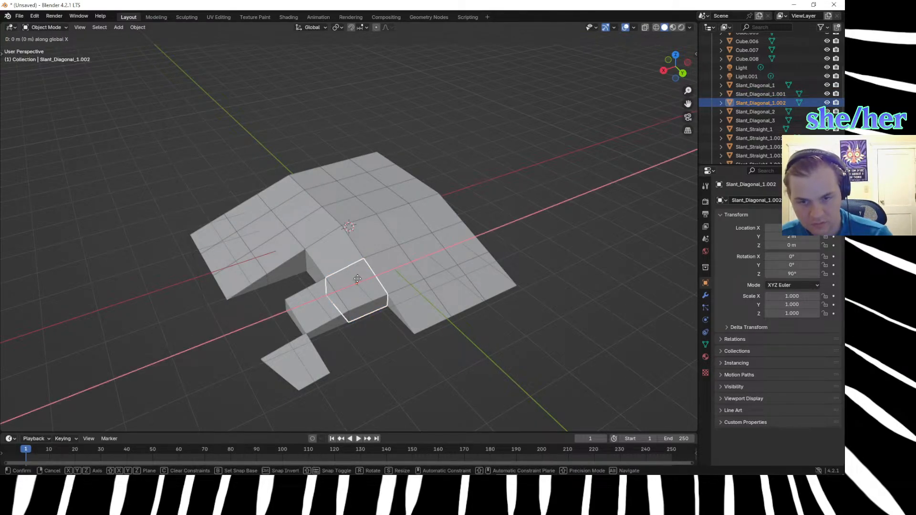
{"action": "type", "text": "1"}
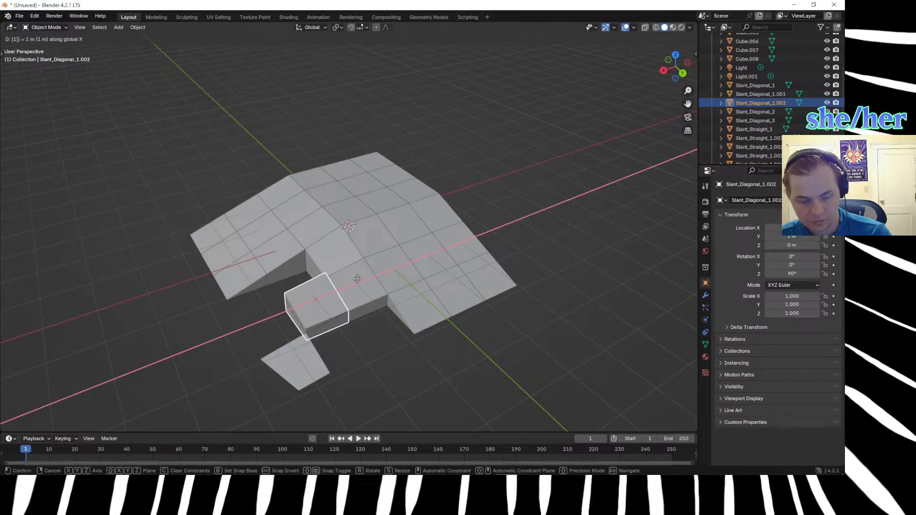
{"action": "key", "text": "Return"}
{"action": "key", "text": "shift+d"}
{"action": "type", "text": "y"}
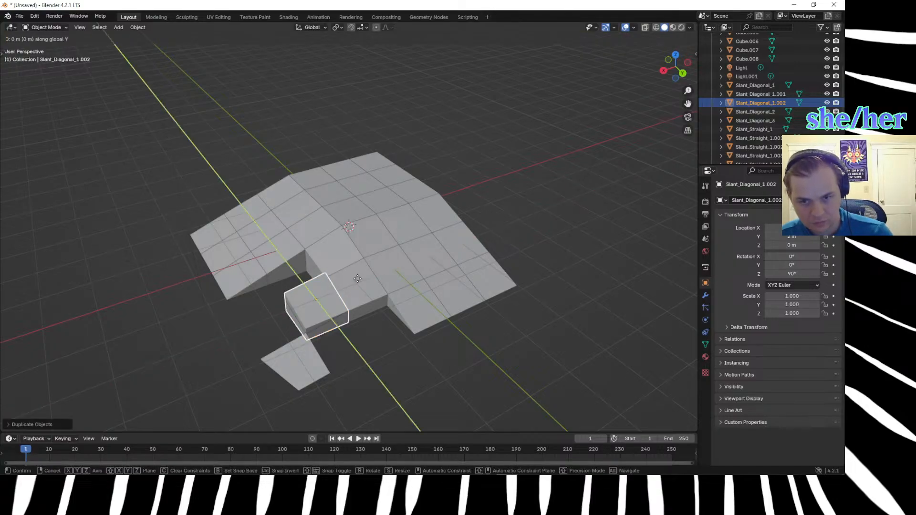
{"action": "type", "text": "-1"}
{"action": "key", "text": "Return"}
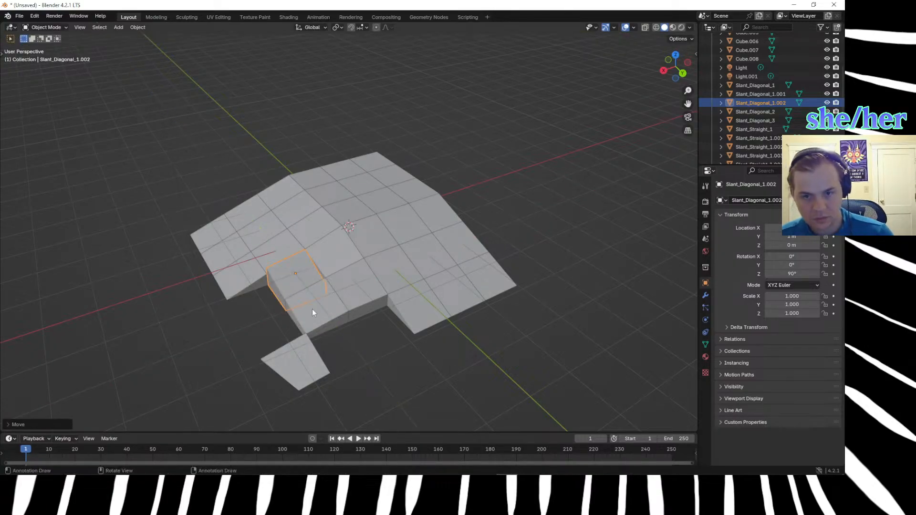
Try rotating the new duplicate by 90° and 180° about the Z axis.
{"action": "left_click", "coordinate": [212, 327]}
{"action": "scroll", "coordinate": [219, 331], "scroll_direction": "up", "scroll_amount": 3}
{"action": "scroll", "coordinate": [224, 329], "scroll_direction": "down", "scroll_amount": 2}
{"action": "middle_click_drag", "start_coordinate": [264, 315], "coordinate": [354, 292]}
{"action": "left_click", "coordinate": [354, 291]}
{"action": "key", "text": "r"}
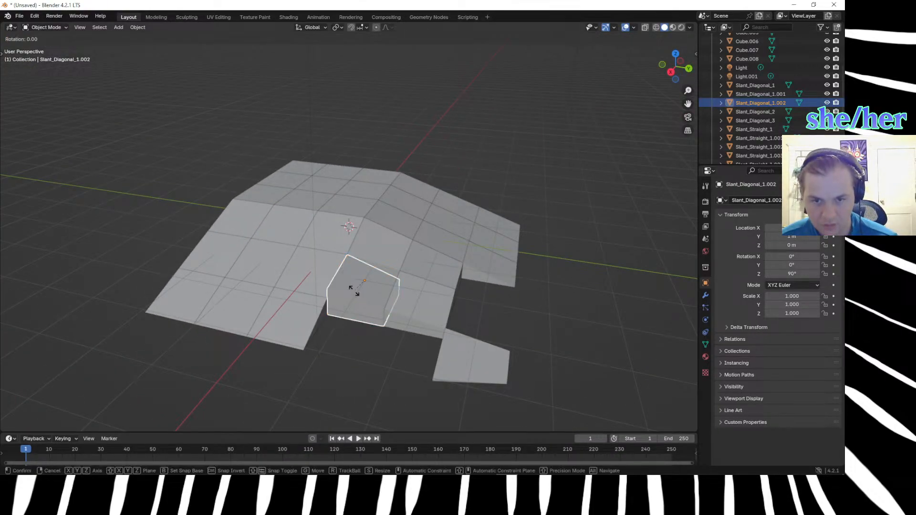
{"action": "type", "text": "z90"}
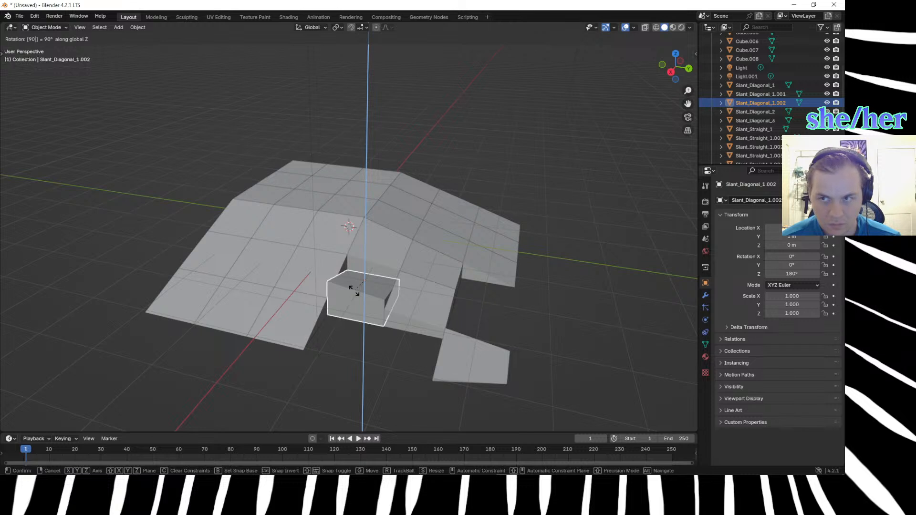
{"action": "key", "text": "BackSpace"}
{"action": "key", "text": "BackSpace"}
{"action": "type", "text": "180"}
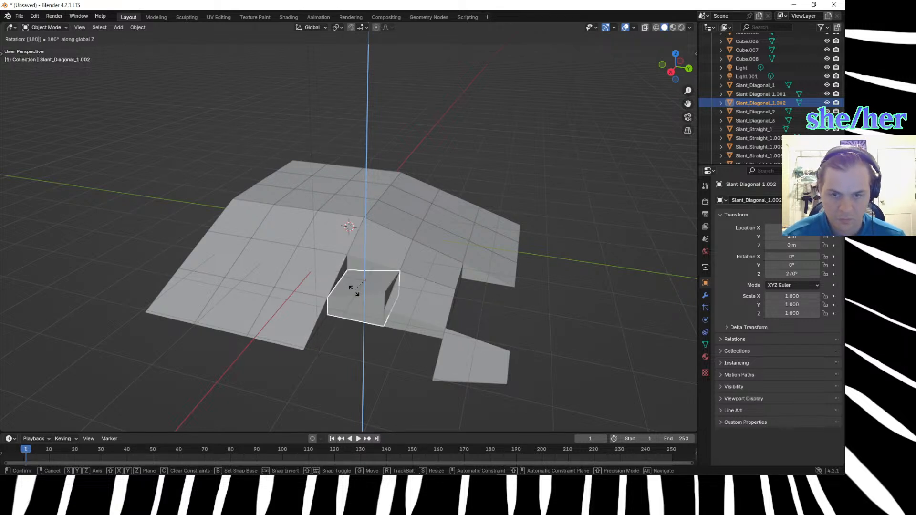
{"action": "key", "text": "BackSpace"}
{"action": "key", "text": "BackSpace"}
{"action": "key", "text": "BackSpace"}
Try rotating the duplicate by 270° and -90° about the Z axis.
{"action": "type", "text": "127"}
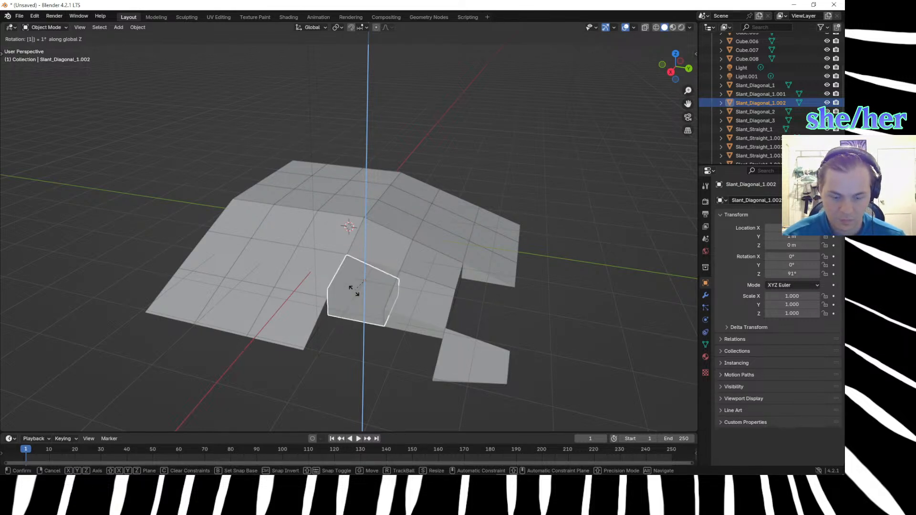
{"action": "type", "text": "0"}
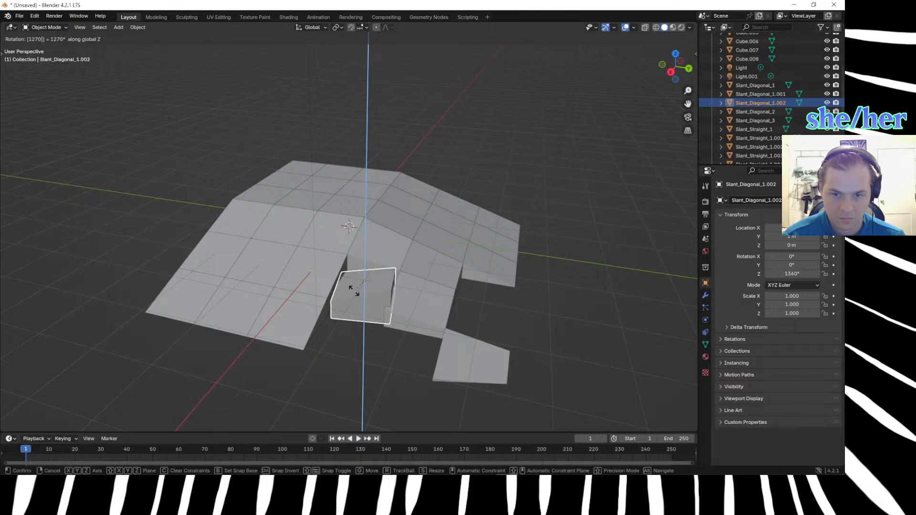
{"action": "key", "text": "BackSpace"}
{"action": "key", "text": "BackSpace"}
{"action": "key", "text": "BackSpace"}
{"action": "key", "text": "BackSpace"}
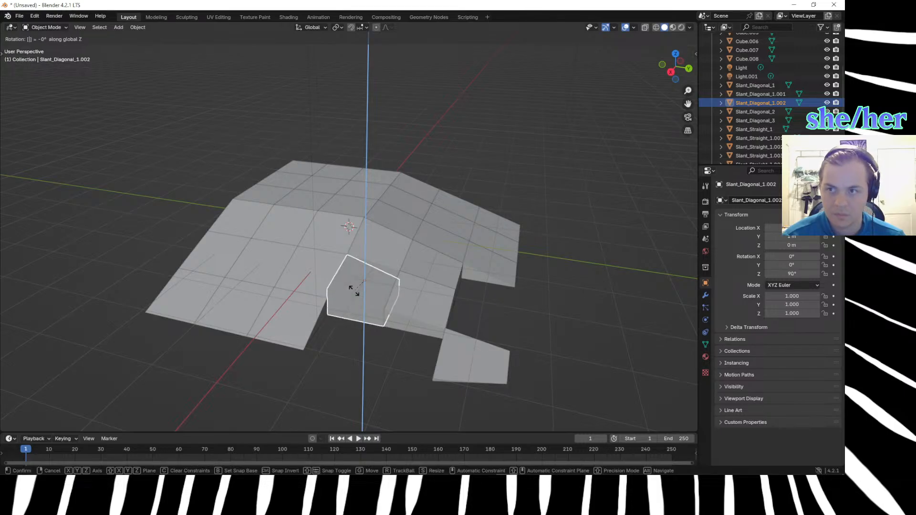
{"action": "type", "text": "270"}
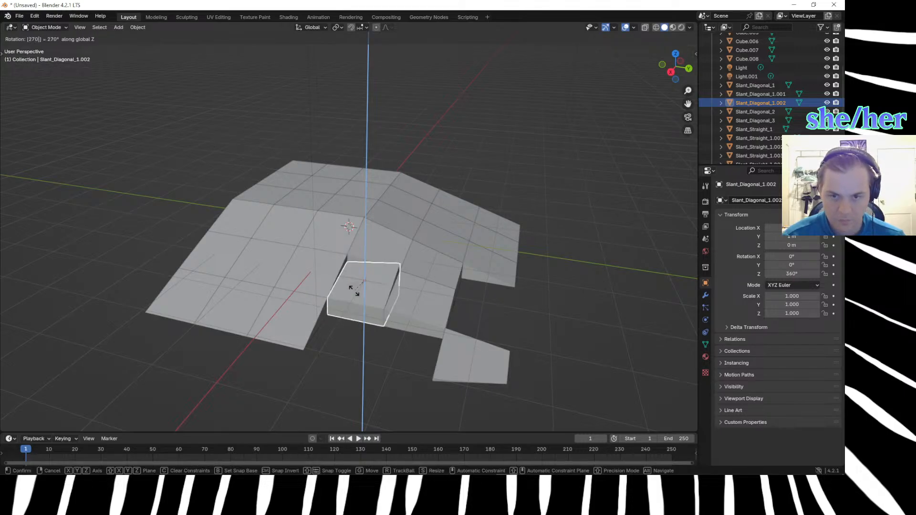
{"action": "key", "text": "BackSpace"}
{"action": "key", "text": "BackSpace"}
{"action": "key", "text": "BackSpace"}
{"action": "type", "text": "-90"}
{"action": "key", "text": "BackSpace"}
{"action": "key", "text": "BackSpace"}
{"action": "key", "text": "BackSpace"}
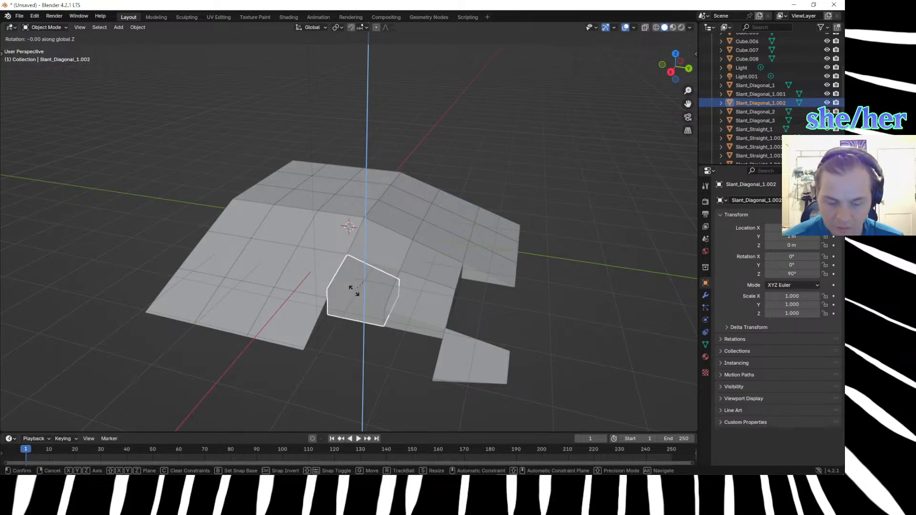
Rotate the duplicate -180° about the Z axis and inspect how it fits between the slope and the diagonal blocks.
{"action": "type", "text": "-90"}
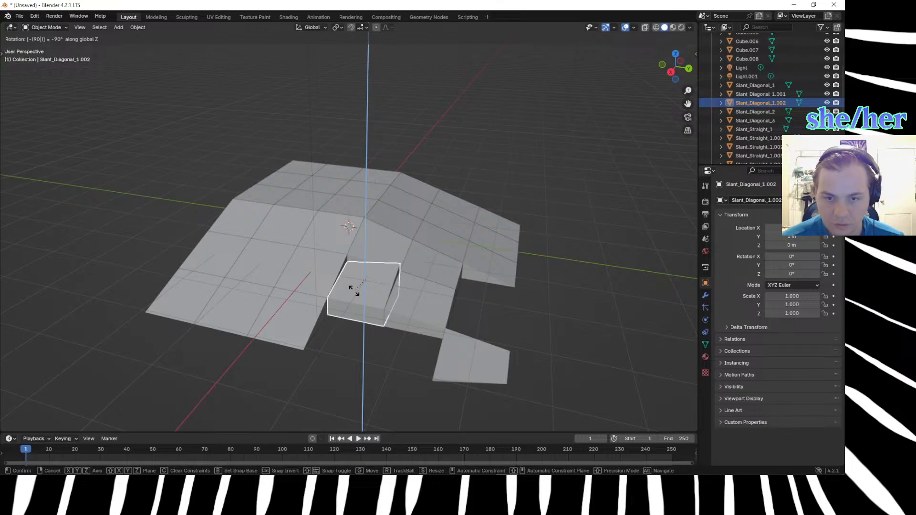
{"action": "key", "text": "BackSpace"}
{"action": "key", "text": "BackSpace"}
{"action": "type", "text": "180"}
{"action": "key", "text": "Return"}
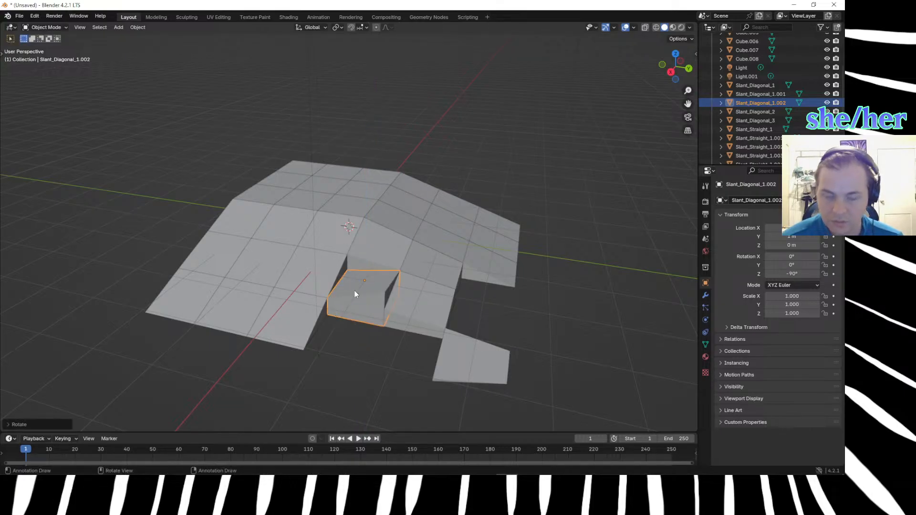
{"action": "scroll", "coordinate": [354, 290], "scroll_direction": "up", "scroll_amount": 4}
{"action": "middle_click_drag", "start_coordinate": [379, 324], "coordinate": [350, 299]}
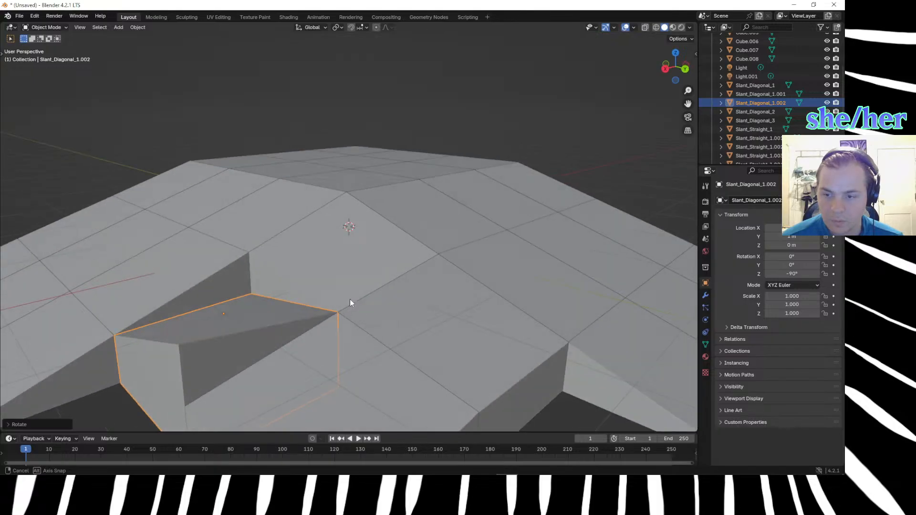
{"action": "scroll", "coordinate": [350, 299], "scroll_direction": "down", "scroll_amount": 5}
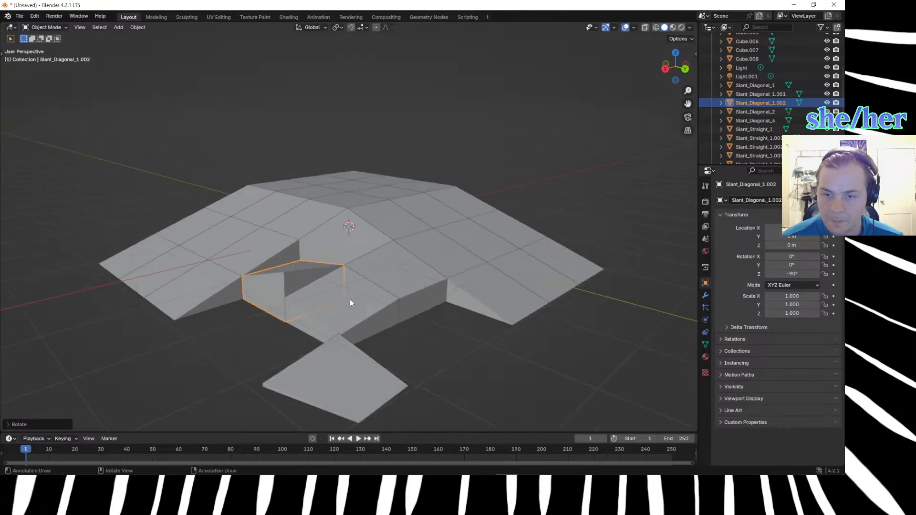
Try mirroring the new diagonal duplicate along global Z and along local Z.
{"action": "right_click", "coordinate": [310, 269]}
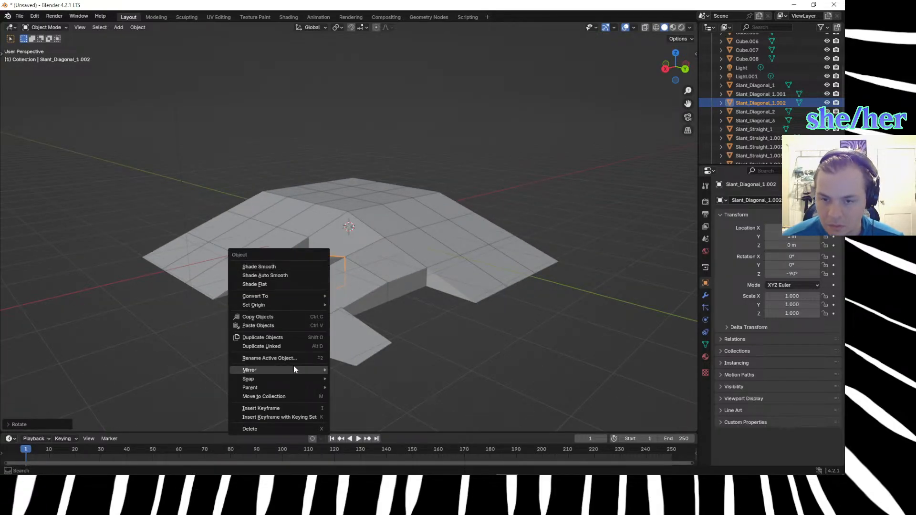
{"action": "mouse_move", "coordinate": [294, 366]}
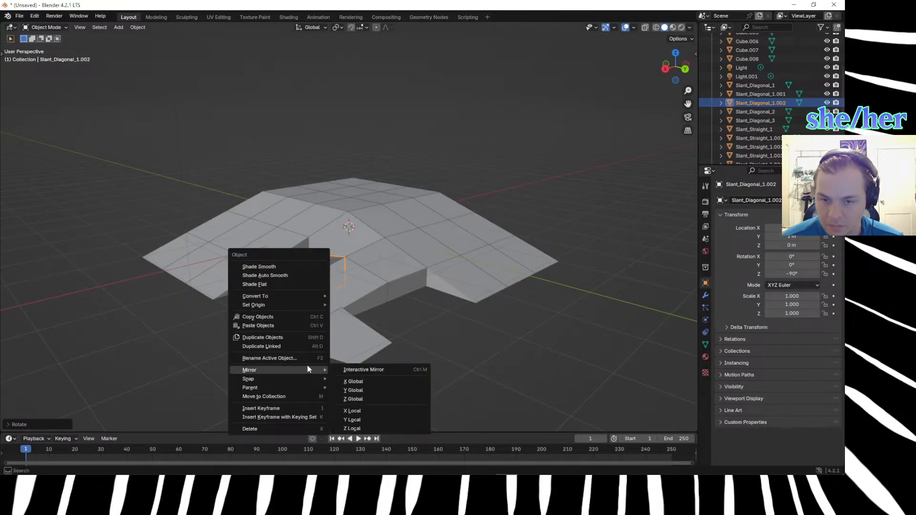
{"action": "left_click", "coordinate": [365, 398]}
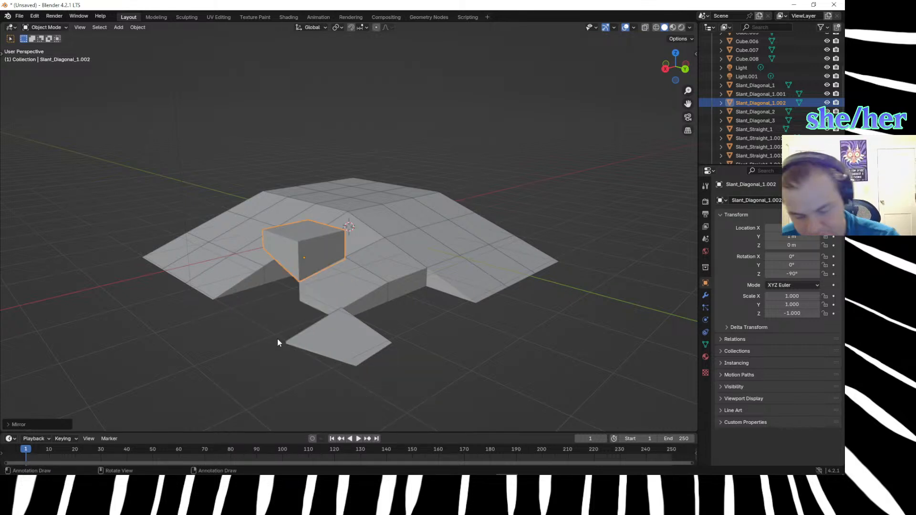
{"action": "key", "text": "ctrl+z"}
{"action": "right_click", "coordinate": [299, 265]}
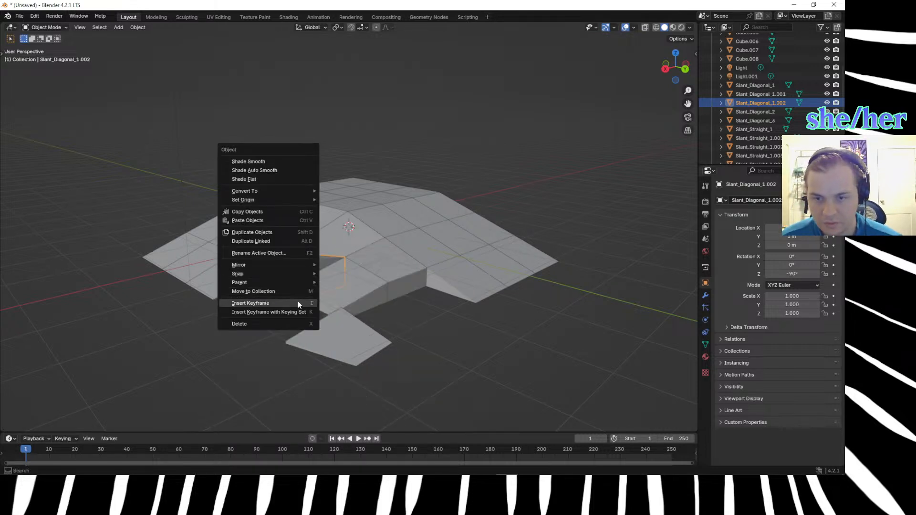
{"action": "mouse_move", "coordinate": [282, 273]}
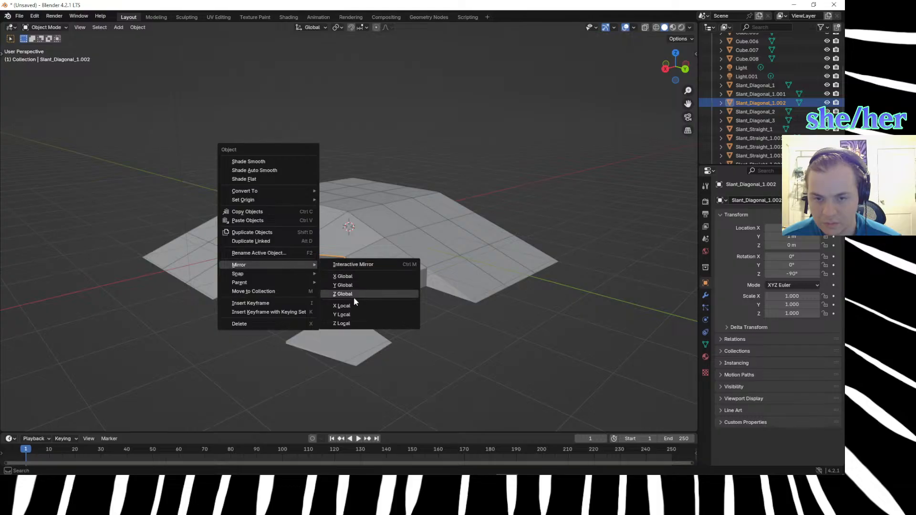
{"action": "left_click", "coordinate": [350, 323]}
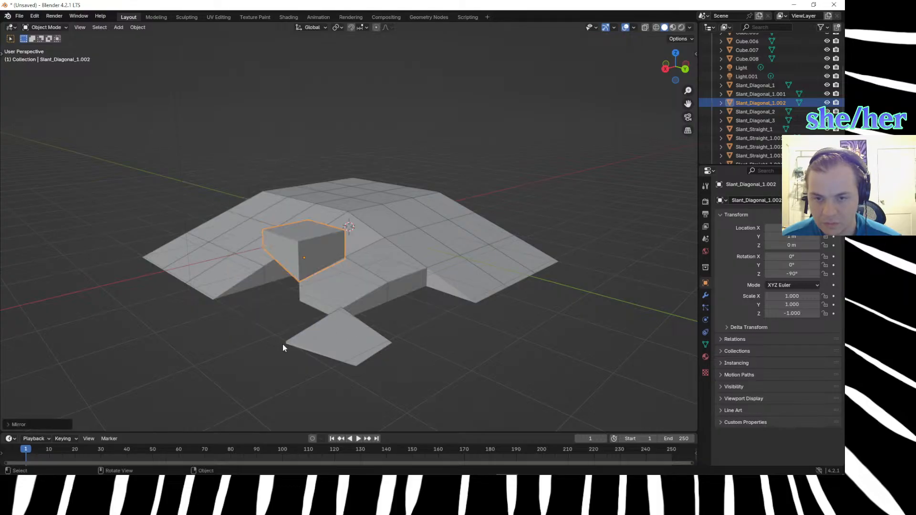
{"action": "middle_click_drag", "start_coordinate": [268, 349], "coordinate": [287, 354]}
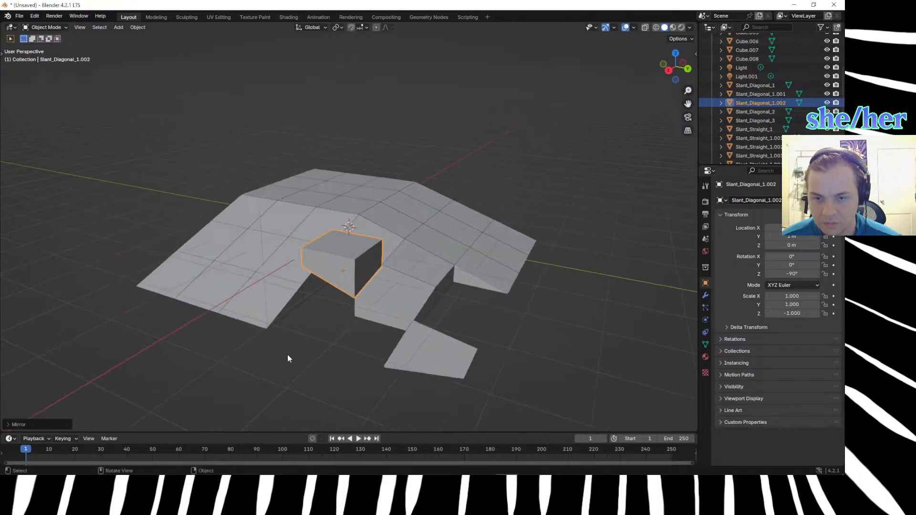
Mirror the new diagonal duplicate along the global Y axis.
{"action": "right_click", "coordinate": [338, 278]}
{"action": "mouse_move", "coordinate": [363, 281]}
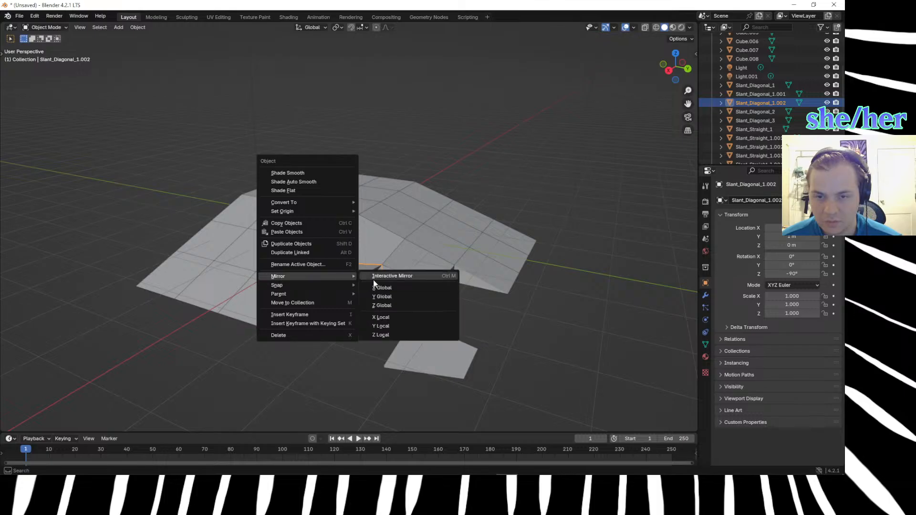
{"action": "left_click", "coordinate": [383, 297]}
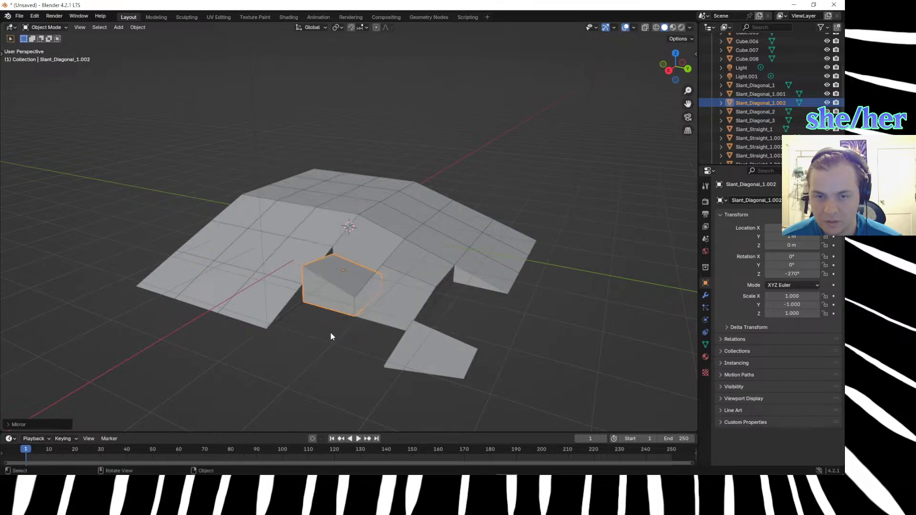
{"action": "mouse_move", "coordinate": [334, 354]}
{"action": "middle_mouse_down"}
{"action": "mouse_move", "coordinate": [385, 377]}
{"action": "mouse_move", "coordinate": [366, 379]}
{"action": "mouse_move", "coordinate": [349, 354]}
{"action": "middle_mouse_up"}
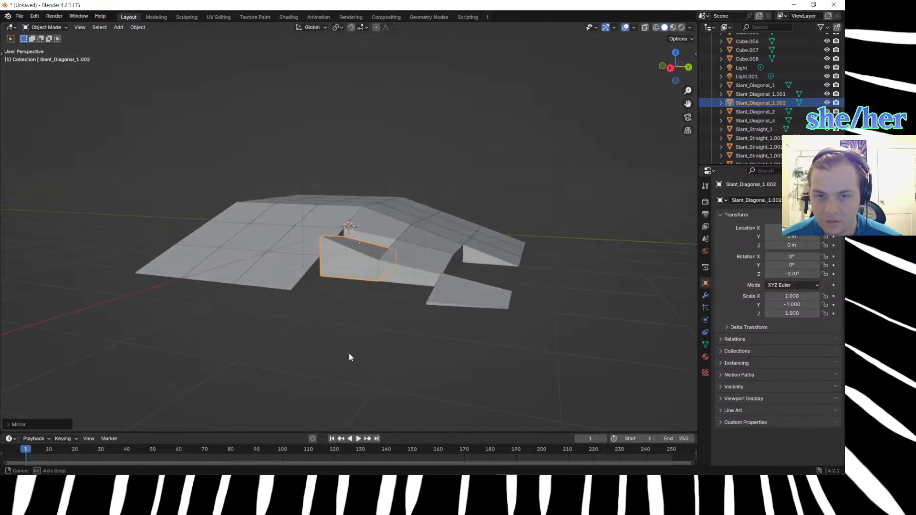
Rotate the mirrored block about the Z axis in 90° increments until its Z rotation is 0°.
{"action": "key", "text": "r"}
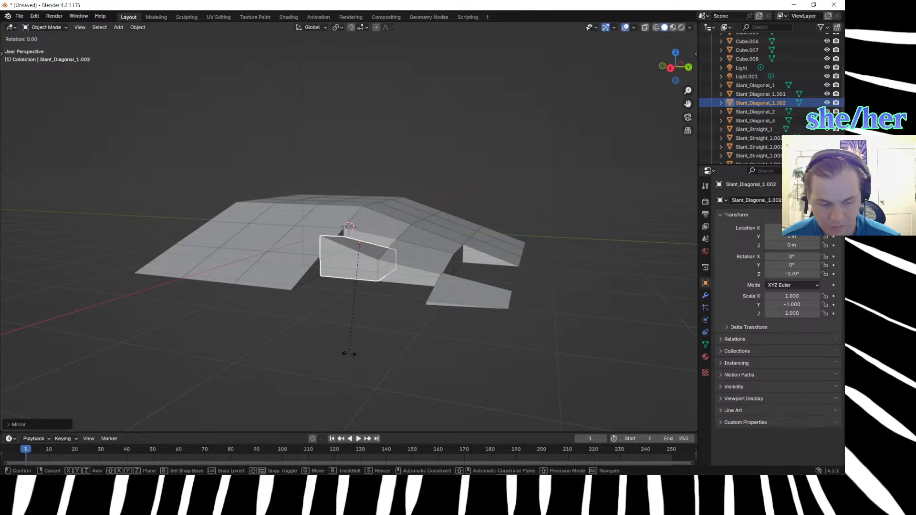
{"action": "type", "text": "z"}
{"action": "type", "text": "90"}
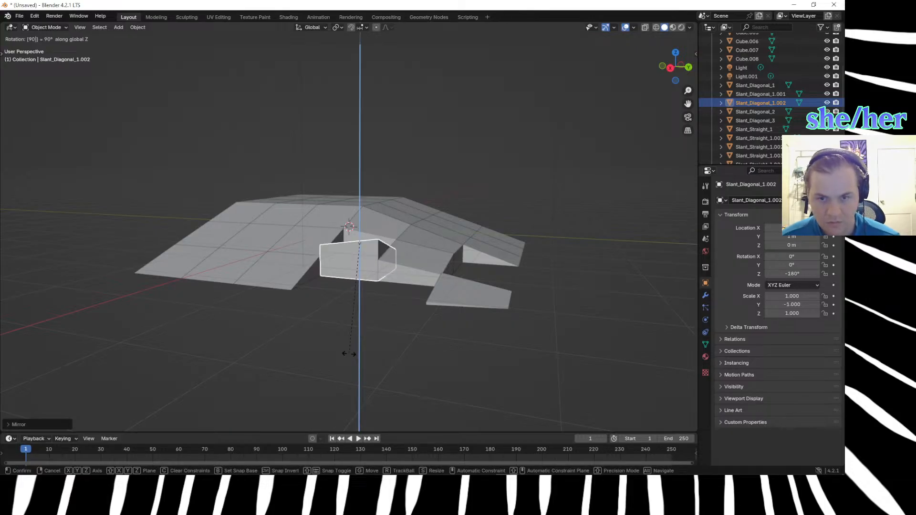
{"action": "key", "text": "Return"}
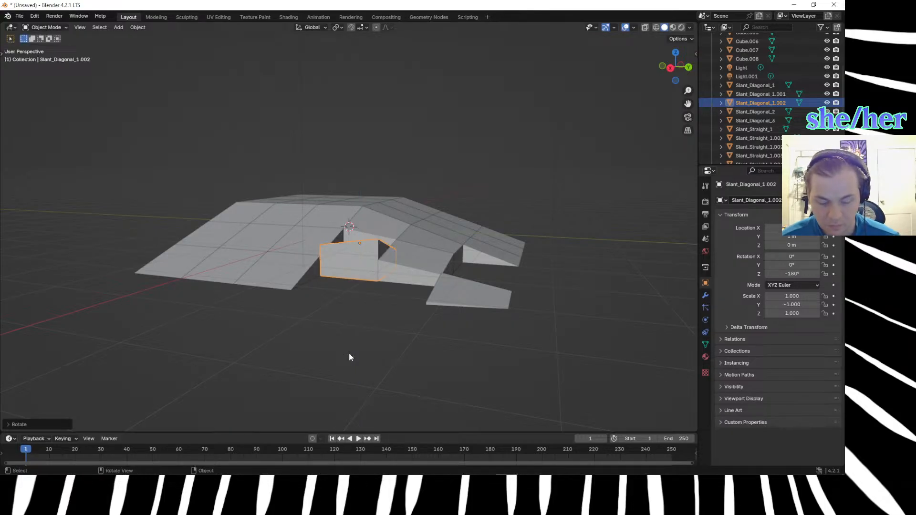
{"action": "type", "text": "rz90"}
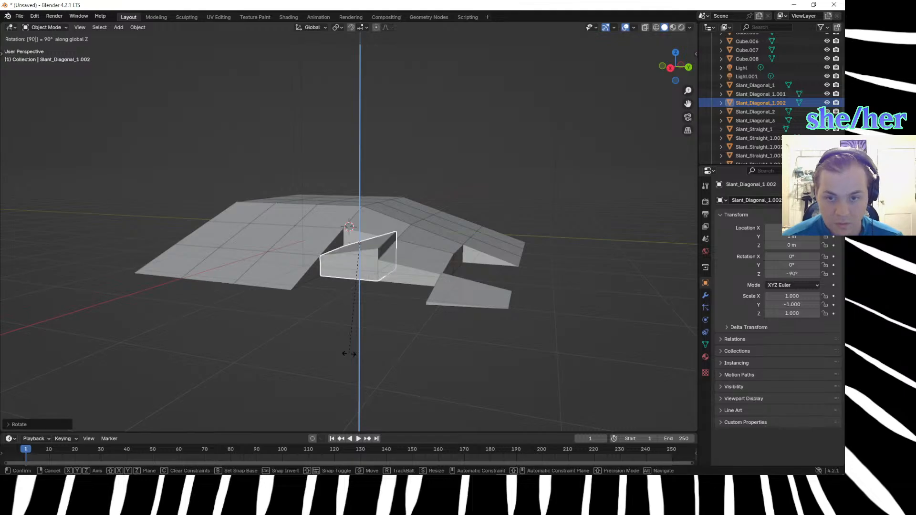
{"action": "key", "text": "Return"}
{"action": "key", "text": "s"}
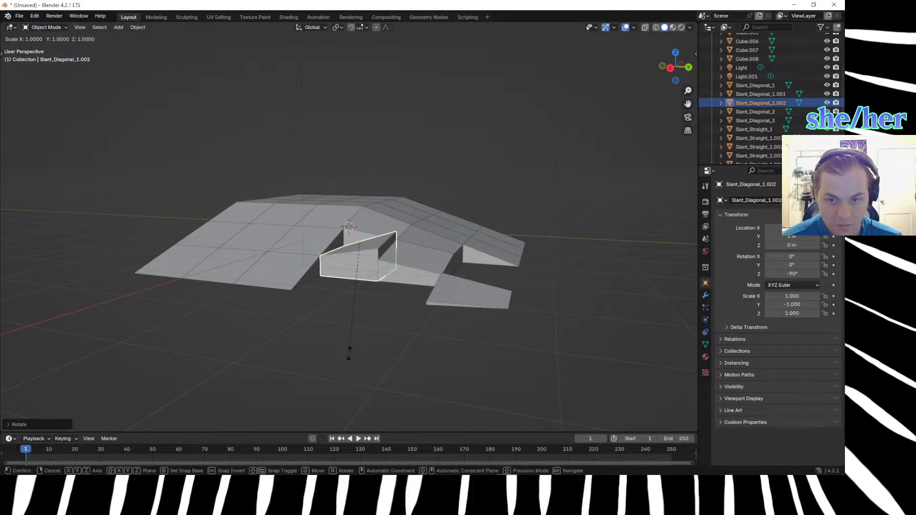
{"action": "type", "text": "rz"}
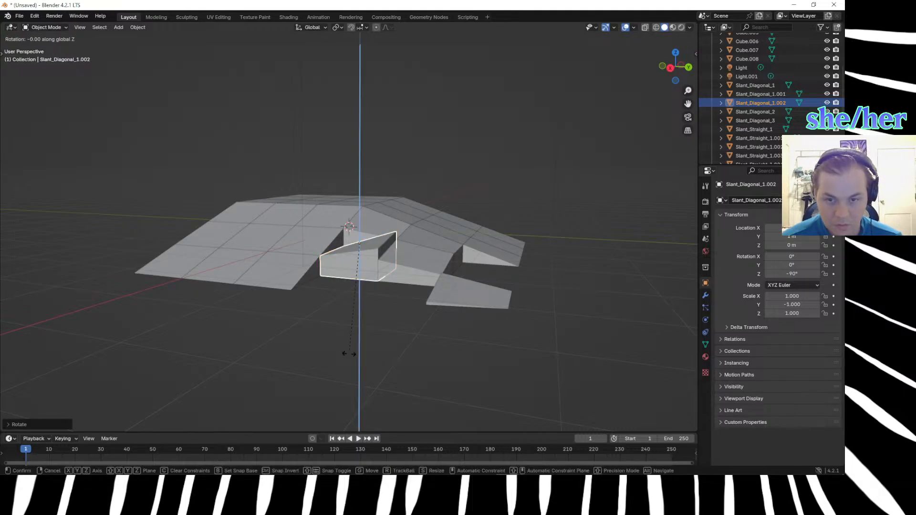
{"action": "type", "text": "-90"}
{"action": "key", "text": "Return"}
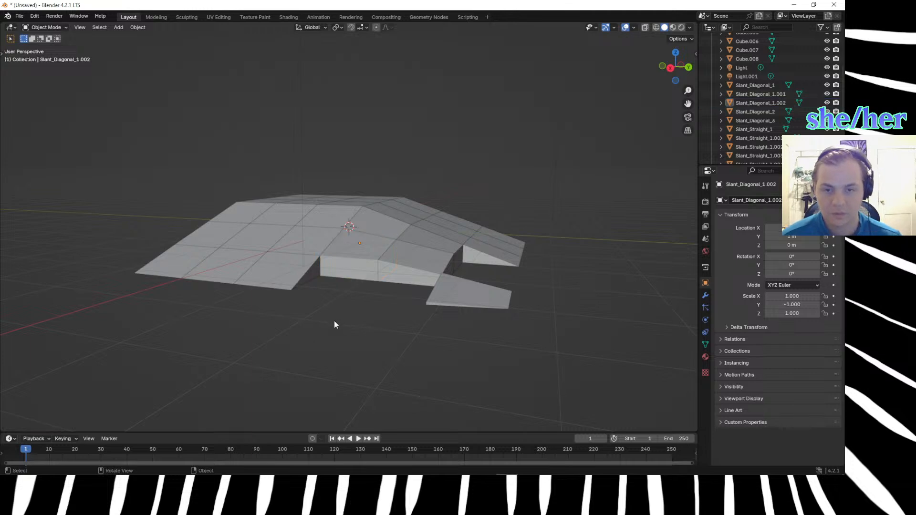
Examine how the mirrored block lines up with the slopes and neighbouring diagonal blocks, and select the outer corner block Slant_Diagonal_2.
{"action": "middle_click_drag", "start_coordinate": [334, 321], "coordinate": [329, 369]}
{"action": "left_click", "coordinate": [436, 296]}
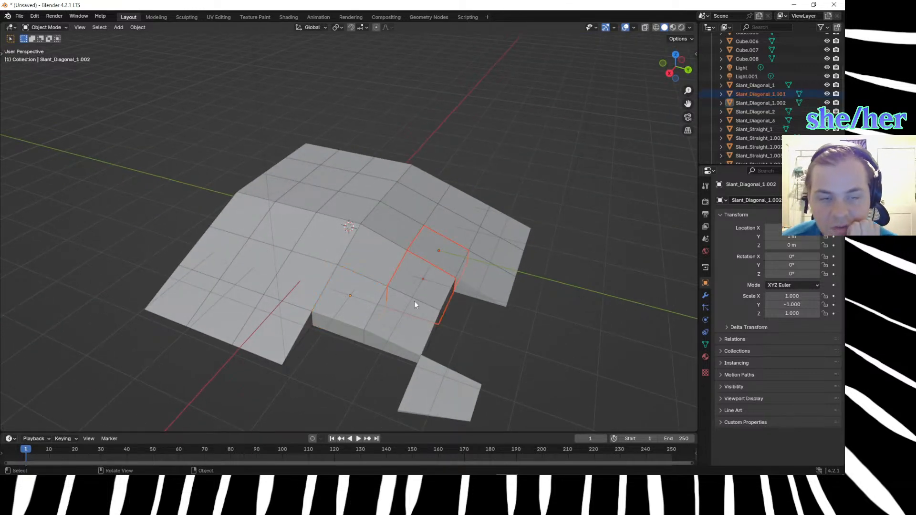
{"action": "middle_click_drag", "start_coordinate": [413, 302], "coordinate": [367, 271]}
{"action": "left_click", "coordinate": [391, 369]}
{"action": "left_click", "coordinate": [308, 276]}
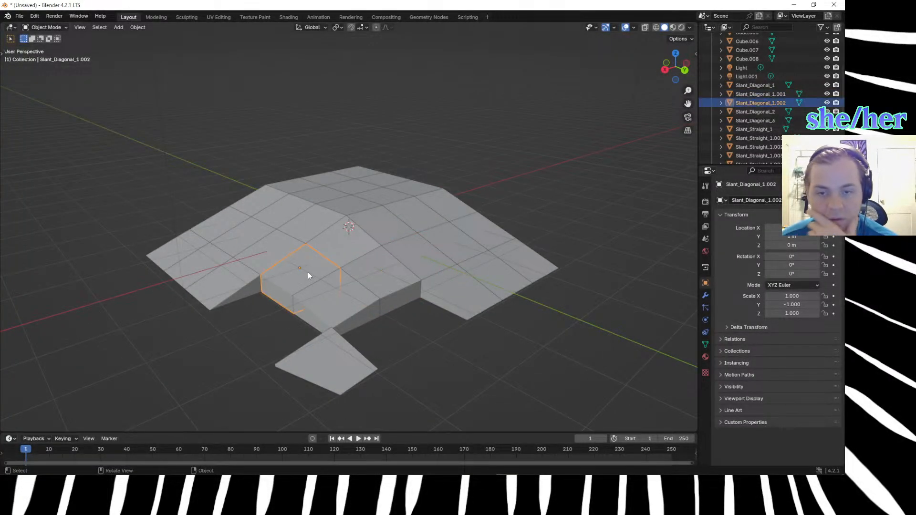
{"action": "left_click", "coordinate": [394, 279]}
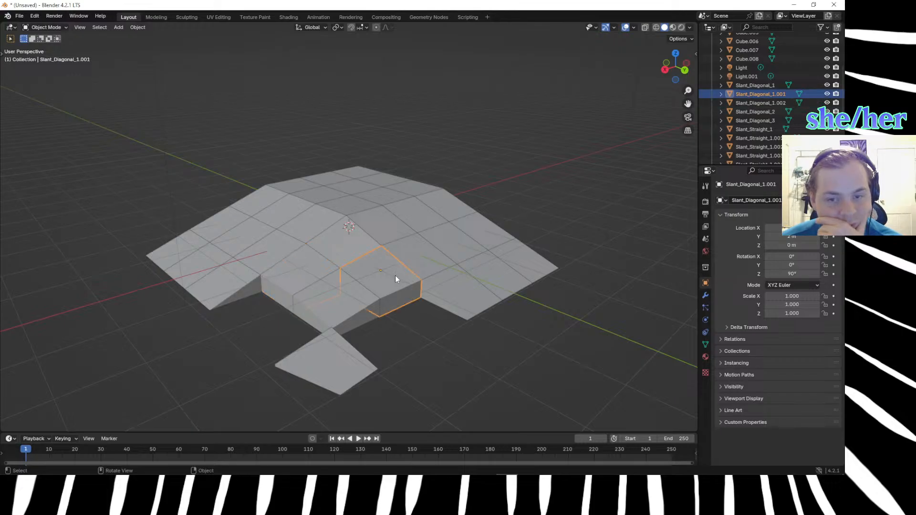
{"action": "left_click", "coordinate": [307, 273]}
{"action": "middle_click_drag", "start_coordinate": [304, 270], "coordinate": [327, 329]}
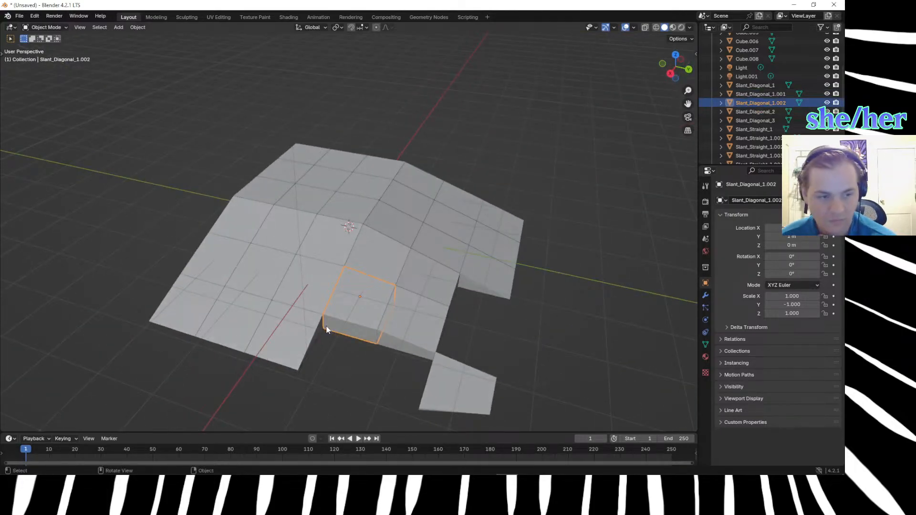
{"action": "left_click", "coordinate": [403, 335]}
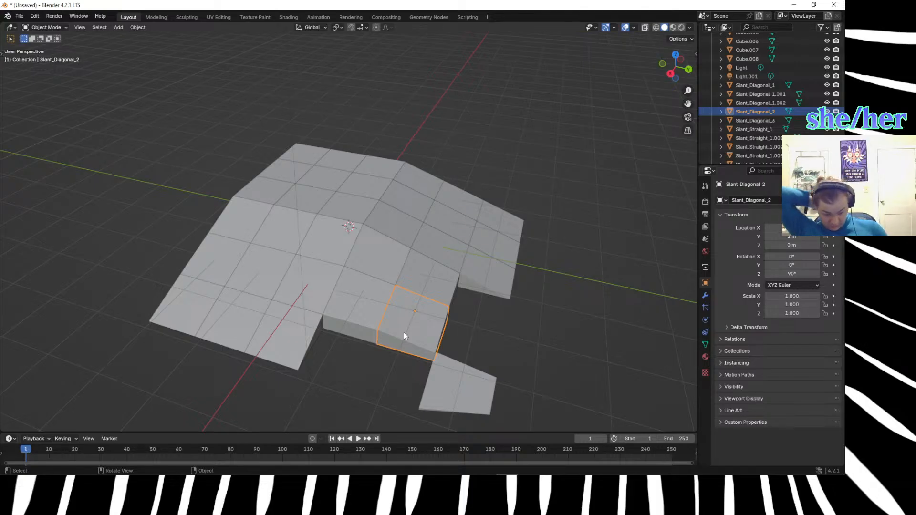
{"action": "key", "text": "shift+d"}
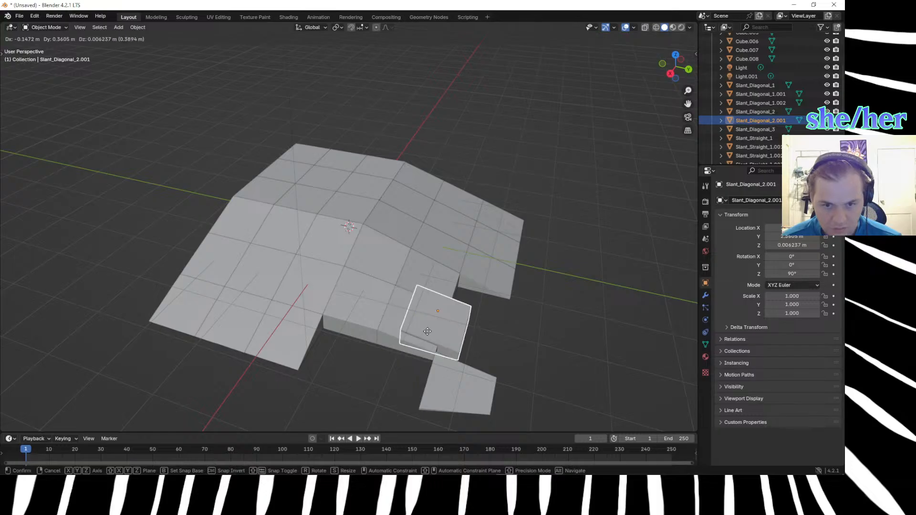
{"action": "left_click", "coordinate": [428, 332]}
{"action": "key", "text": "ctrl+z"}
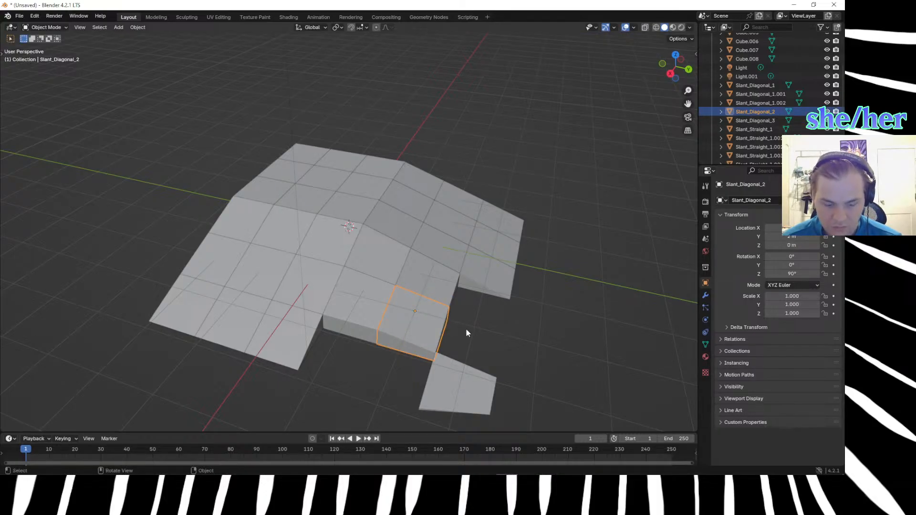
{"action": "key", "text": "shift+d"}
{"action": "left_click", "coordinate": [501, 326]}
{"action": "key", "text": "ctrl+z"}
{"action": "key", "text": "shift+d"}
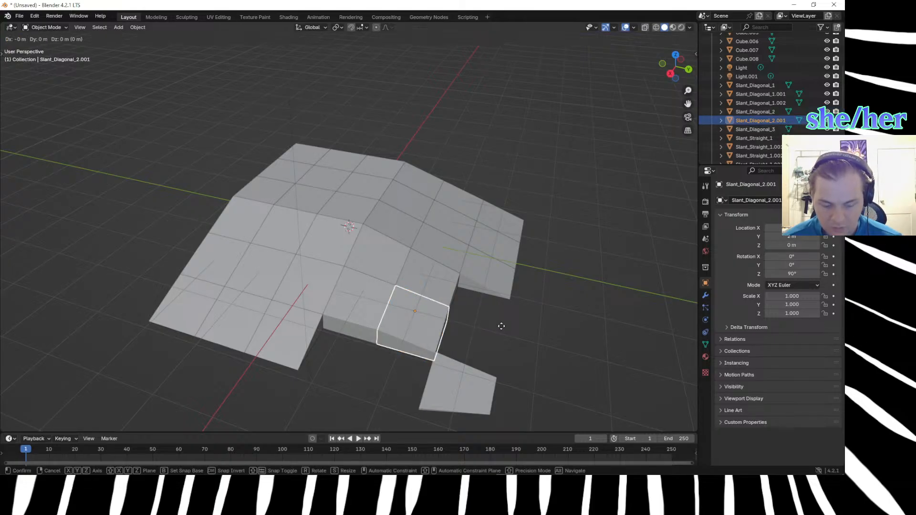
{"action": "key", "text": "x"}
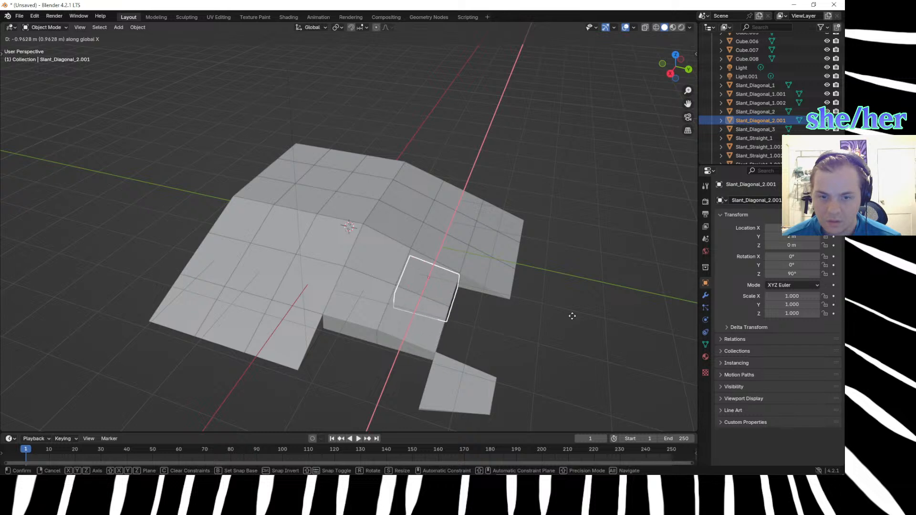
{"action": "key", "text": "z"}
{"action": "key", "text": "Escape"}
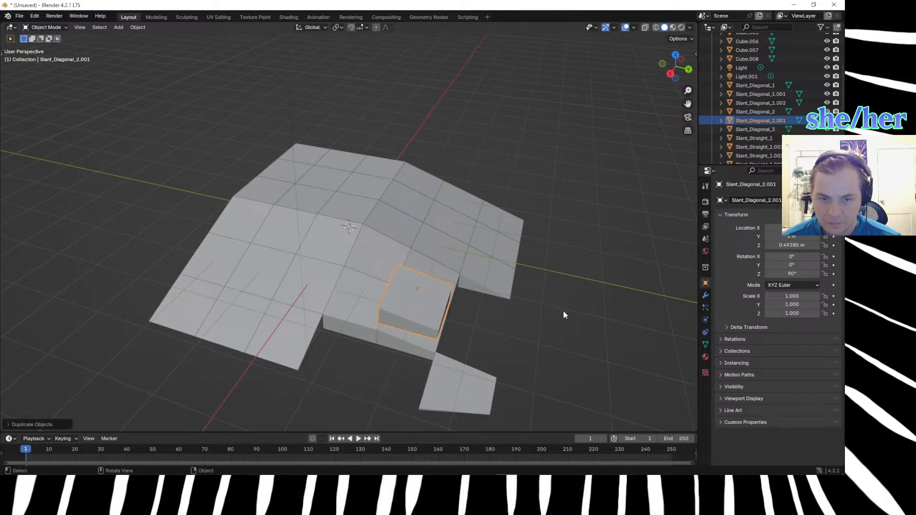
{"action": "key", "text": "ctrl+z"}
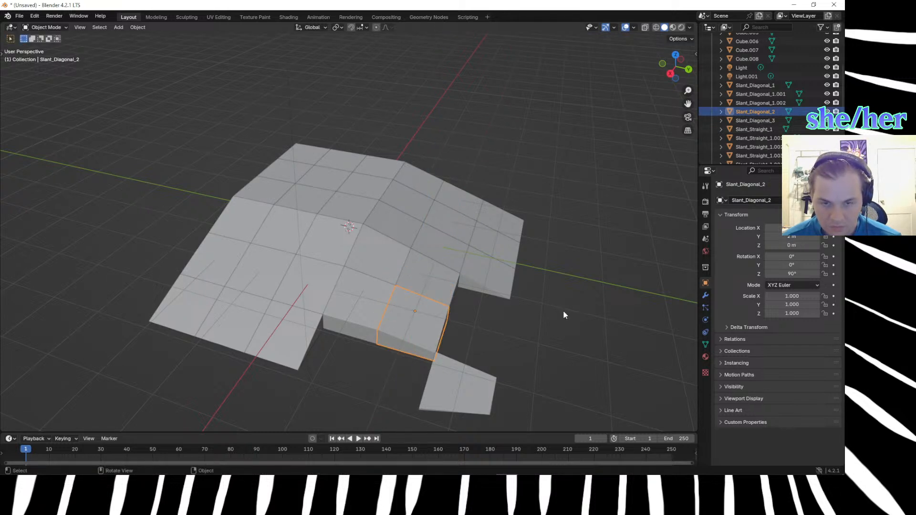
Duplicate the Slant_Diagonal_2 corner block 1 m along X and move the duplicate -1 m along Y.
{"action": "key", "text": "shift+d"}
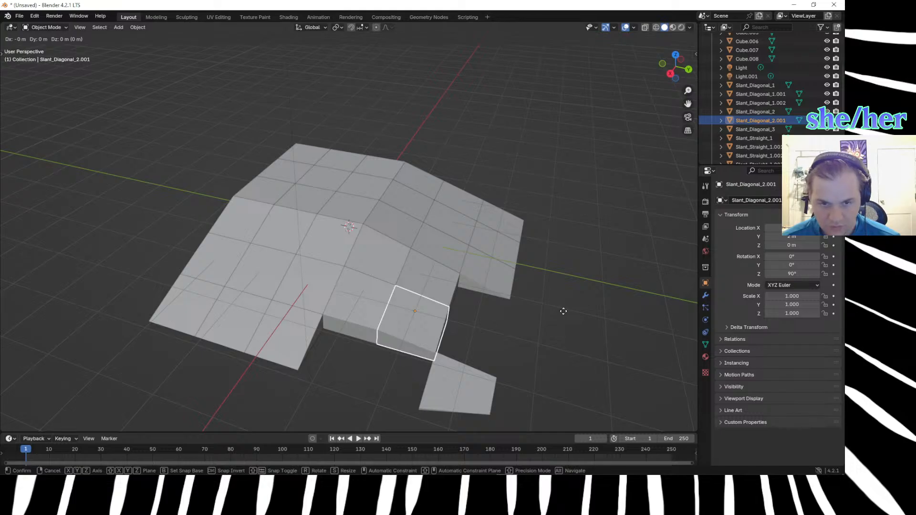
{"action": "type", "text": "x"}
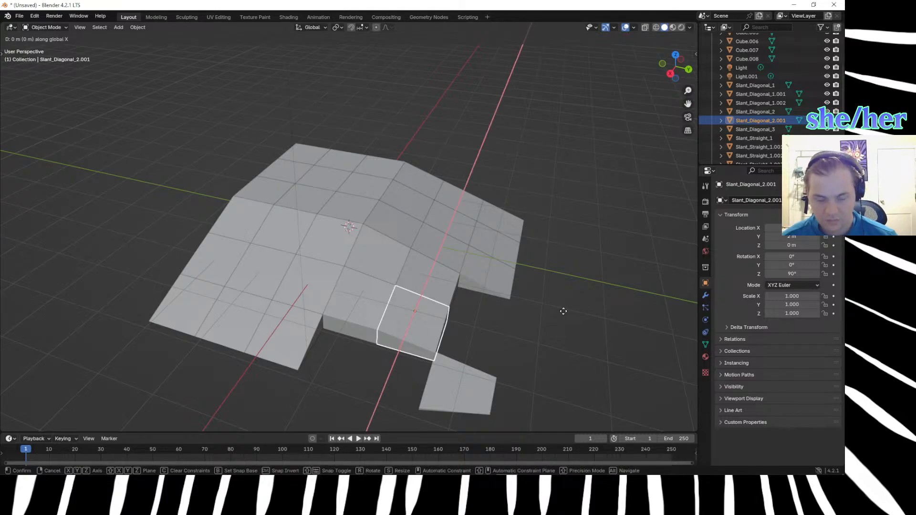
{"action": "type", "text": "1"}
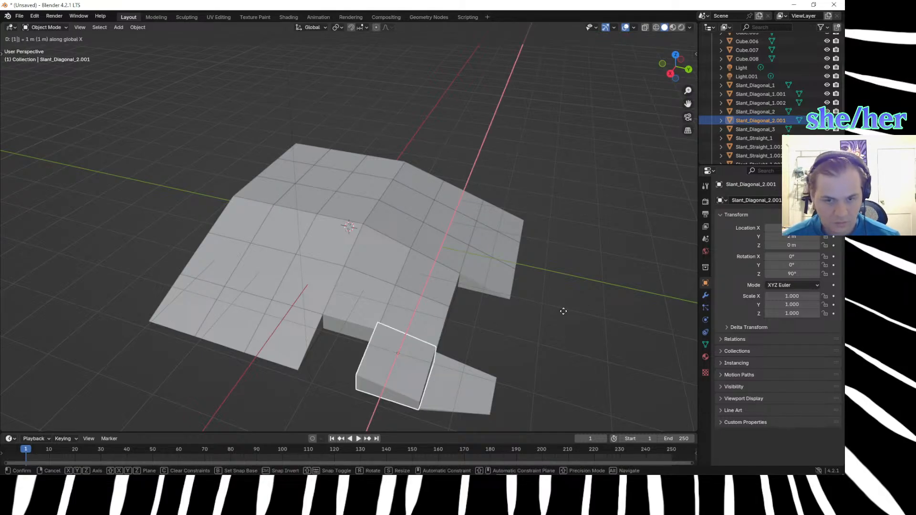
{"action": "key", "text": "Return"}
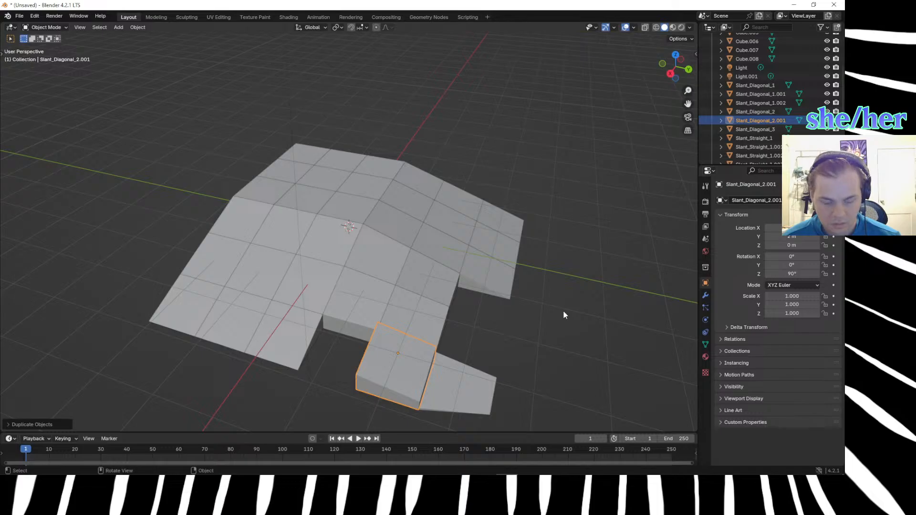
{"action": "key", "text": "g"}
{"action": "type", "text": "y"}
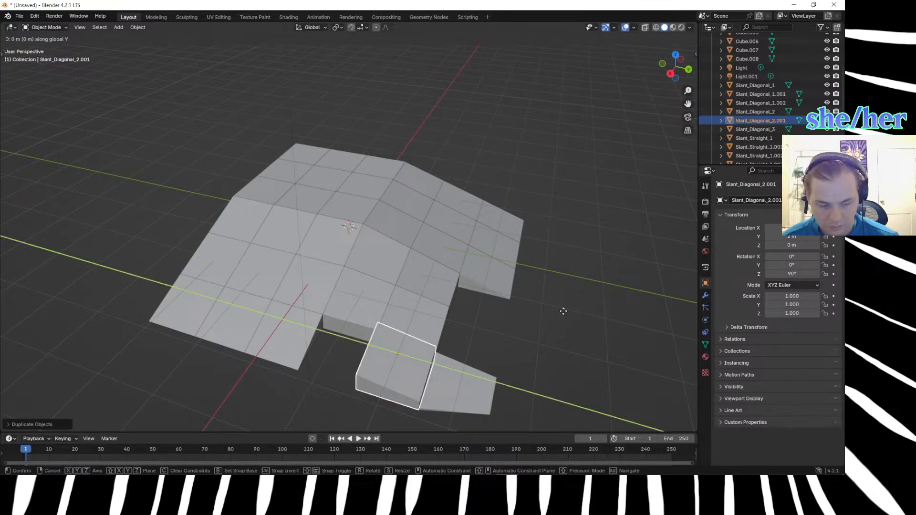
{"action": "type", "text": "-1"}
{"action": "key", "text": "Return"}
Lower the duplicated corner block's three inner top vertices, all but the outer corner, by 0.33 m along Z.
{"action": "middle_click_drag", "start_coordinate": [463, 318], "coordinate": [482, 307]}
{"action": "left_click", "coordinate": [470, 353]}
{"action": "middle_click_drag", "start_coordinate": [470, 357], "coordinate": [406, 362]}
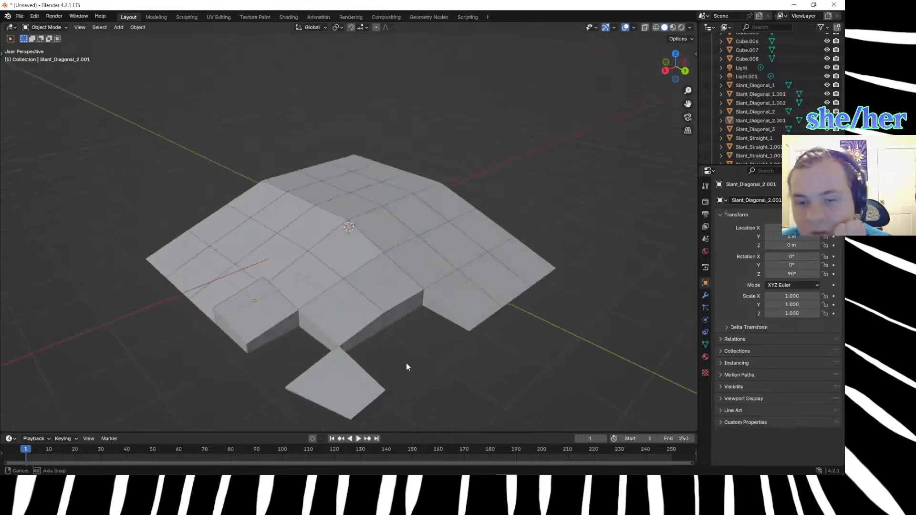
{"action": "left_click", "coordinate": [285, 313]}
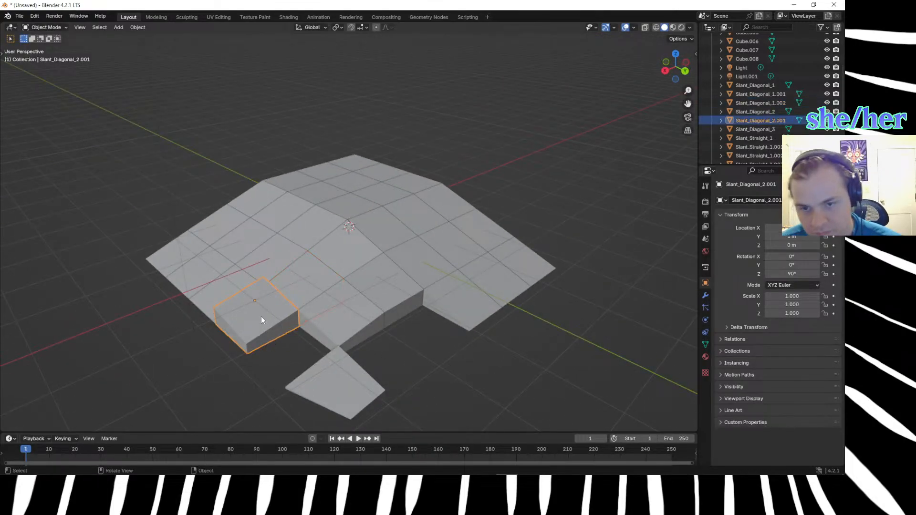
{"action": "key", "text": "Tab"}
{"action": "middle_click_drag", "start_coordinate": [229, 354], "coordinate": [333, 275]}
{"action": "left_click", "coordinate": [349, 270]}
{"action": "left_click", "coordinate": [336, 304], "text": "shift"}
{"action": "left_click", "coordinate": [410, 283], "text": "shift"}
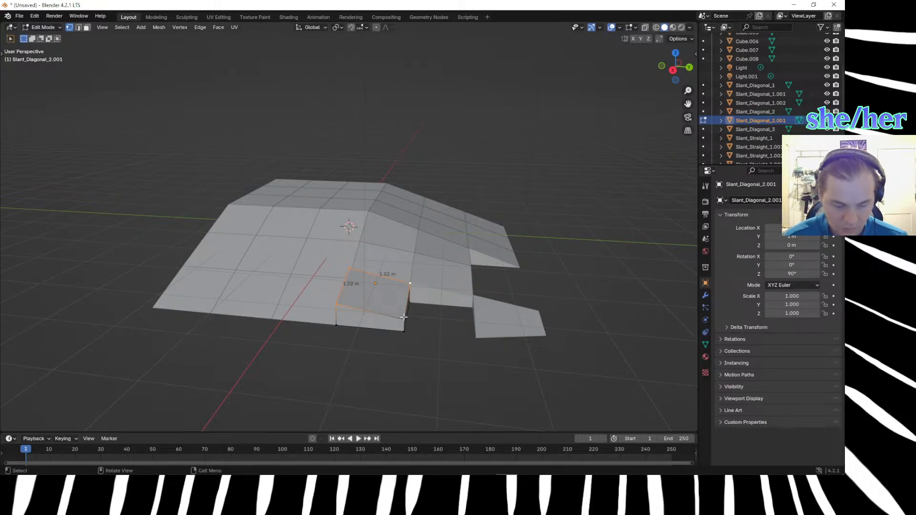
{"action": "type", "text": "gz-.33"}
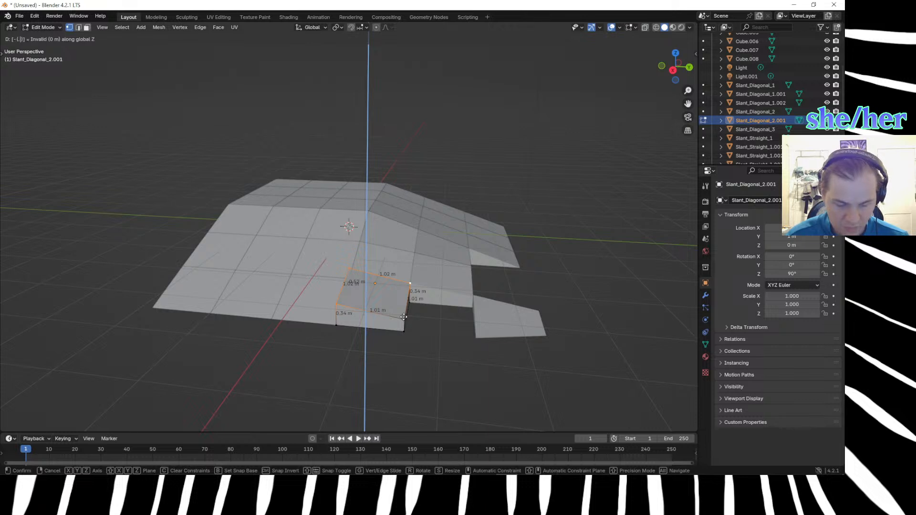
{"action": "key", "text": "Return"}
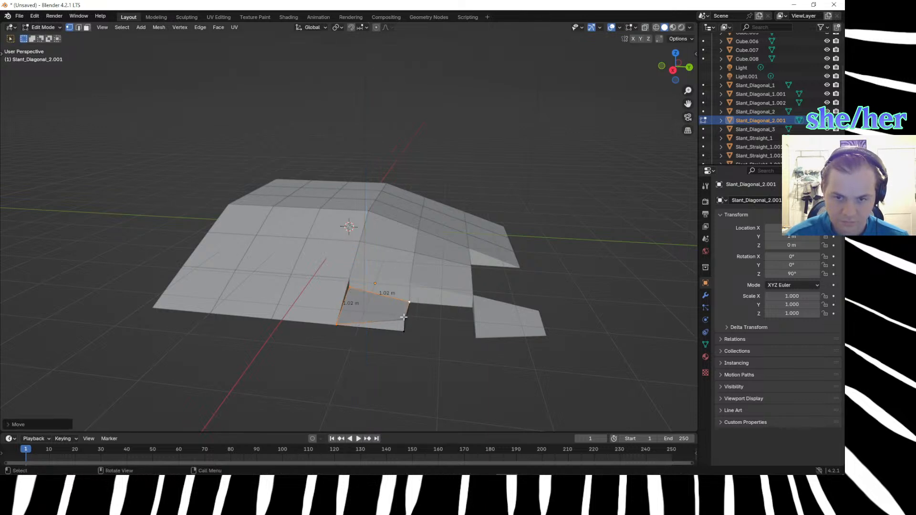
Raise the block's innermost top vertex, at the corner between the slope and the neighbouring diagonal block, by 0.15 m along Z.
{"action": "scroll", "coordinate": [314, 350], "scroll_direction": "up", "scroll_amount": 3}
{"action": "middle_click_drag", "start_coordinate": [313, 336], "coordinate": [299, 318]}
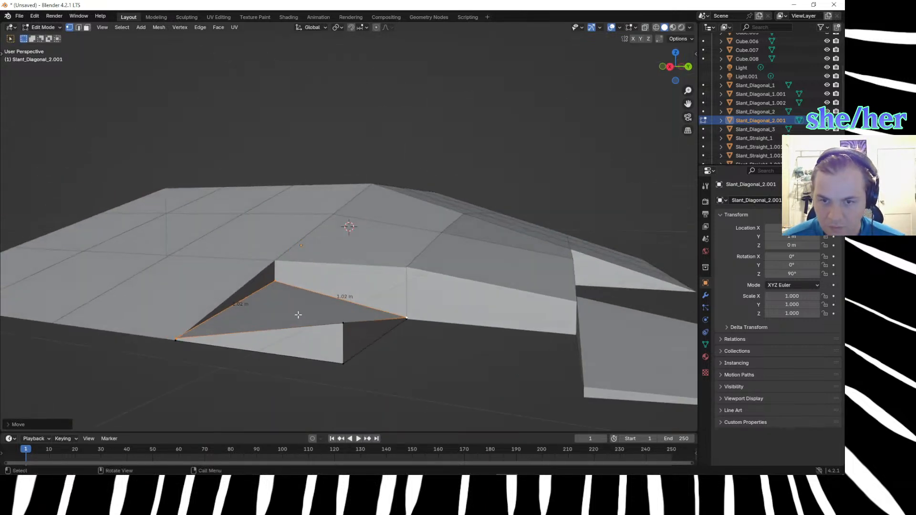
{"action": "left_click", "coordinate": [273, 282]}
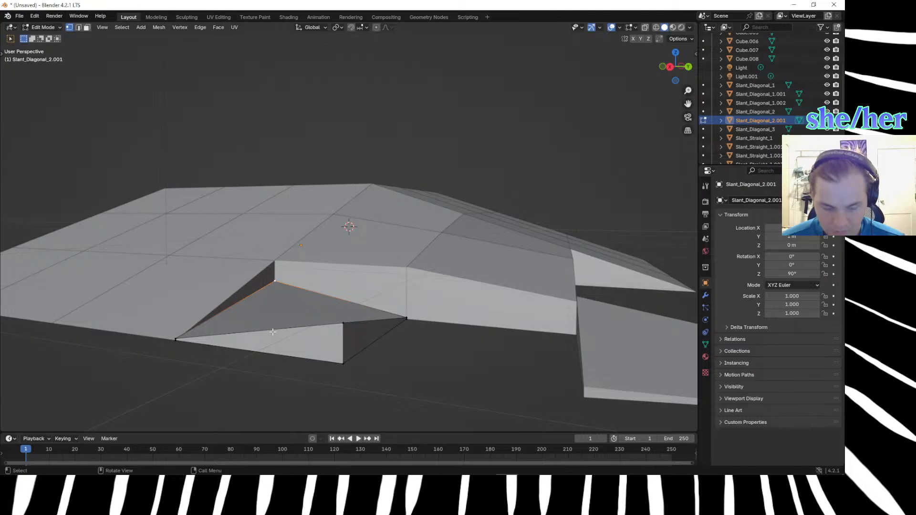
{"action": "type", "text": "gz.15"}
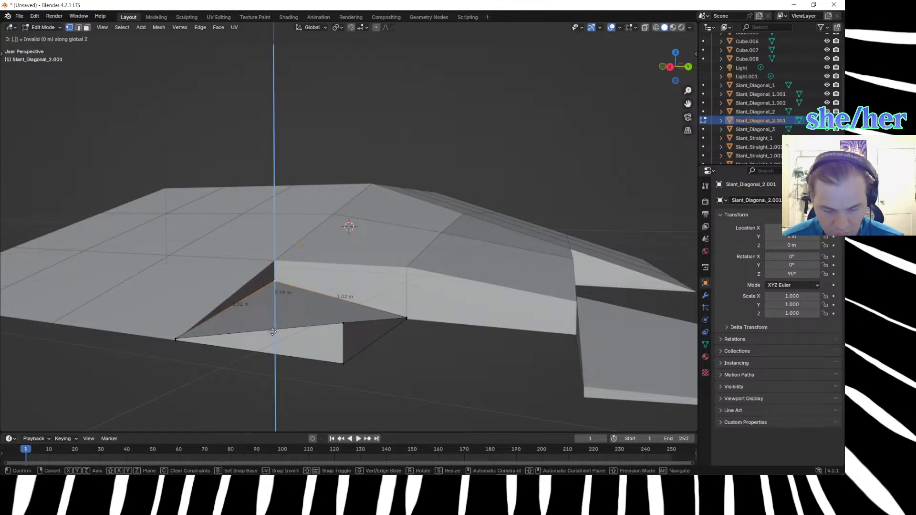
{"action": "key", "text": "Return"}
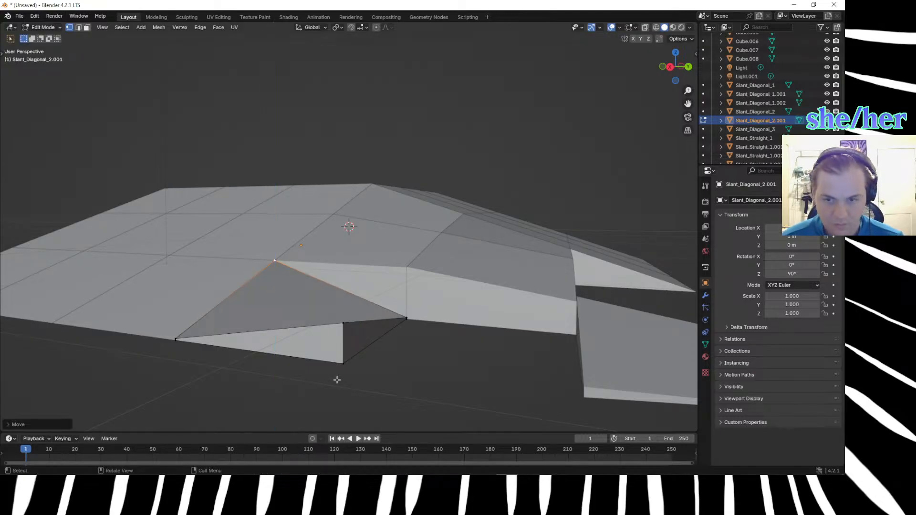
Try to pull the block's outer top vertex down to the base and merge the vertices there, then undo it.
{"action": "middle_click_drag", "start_coordinate": [336, 380], "coordinate": [348, 380]}
{"action": "left_click", "coordinate": [459, 337]}
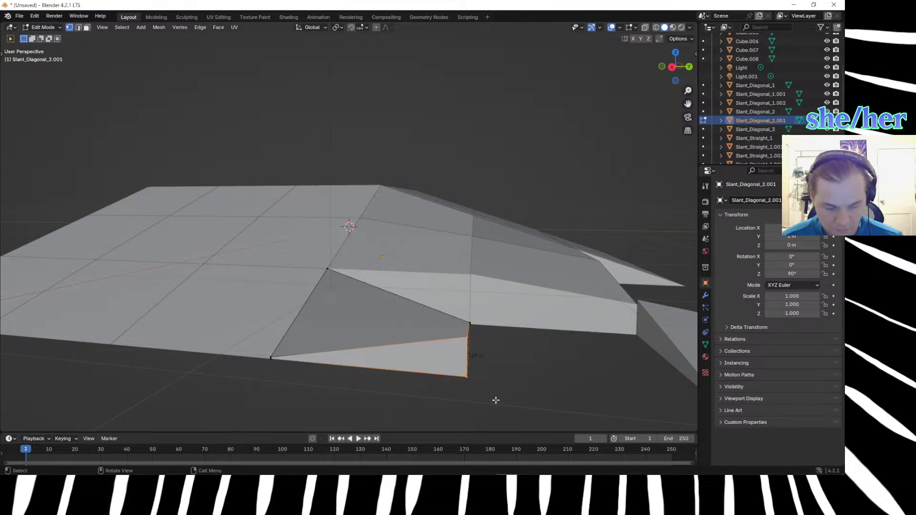
{"action": "left_click", "coordinate": [461, 345]}
{"action": "left_click", "coordinate": [467, 338]}
{"action": "key", "text": "g"}
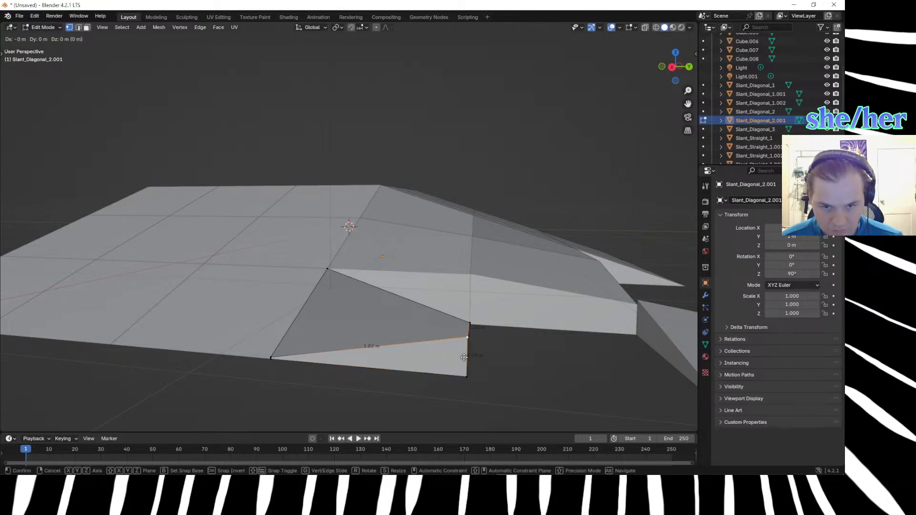
{"action": "left_click", "coordinate": [462, 396]}
{"action": "left_click_drag", "start_coordinate": [442, 359], "coordinate": [477, 396]}
{"action": "key", "text": "m"}
{"action": "left_click", "coordinate": [477, 398]}
{"action": "middle_click_drag", "start_coordinate": [471, 396], "coordinate": [428, 364]}
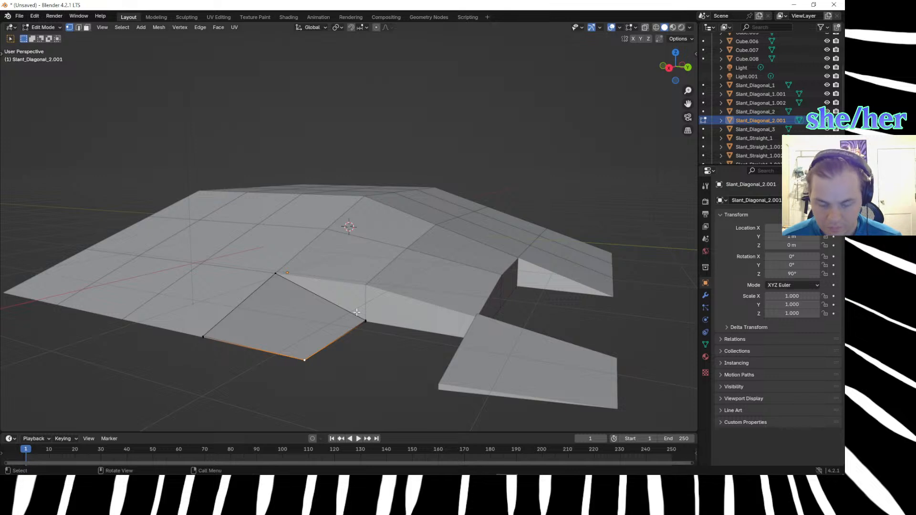
{"action": "key", "text": "ctrl+z"}
{"action": "key", "text": "ctrl+z"}
{"action": "key", "text": "ctrl+z"}
Raise the block's lowered vertex beside the diagonal block's wall along Z to the height of the outer top corner, and leave mesh editing.
{"action": "mouse_move", "coordinate": [364, 345]}
{"action": "middle_mouse_down"}
{"action": "mouse_move", "coordinate": [403, 352]}
{"action": "mouse_move", "coordinate": [361, 357]}
{"action": "mouse_move", "coordinate": [349, 348]}
{"action": "middle_mouse_up"}
{"action": "left_click", "coordinate": [342, 344], "text": "shift"}
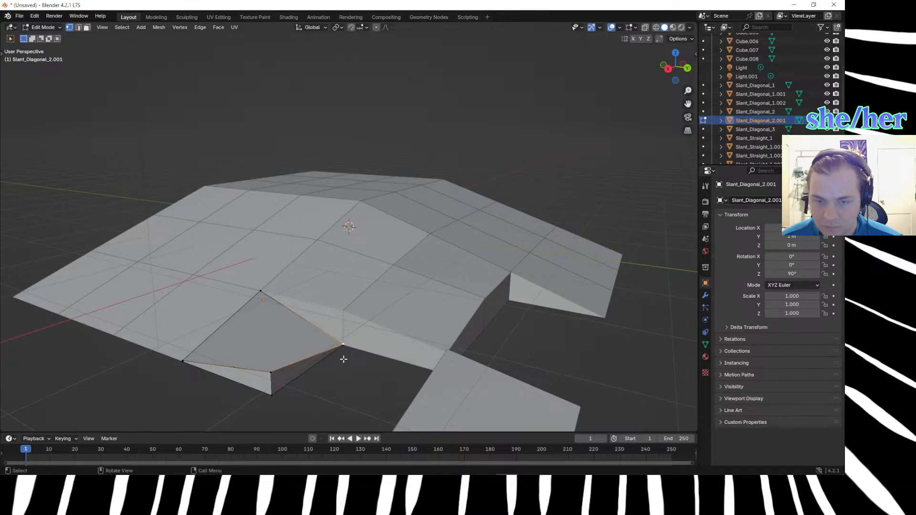
{"action": "key", "text": "g"}
{"action": "key", "text": "z"}
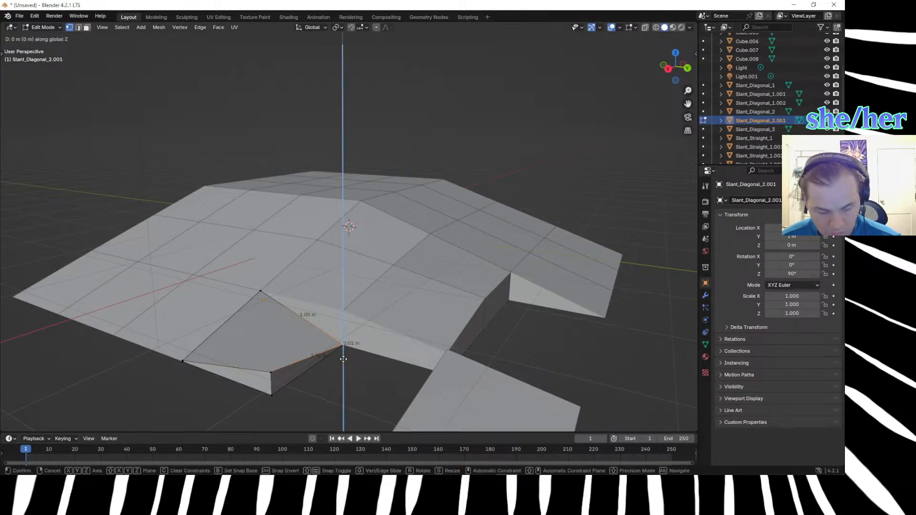
{"action": "left_click", "coordinate": [343, 359]}
{"action": "scroll", "coordinate": [333, 386], "scroll_direction": "down", "scroll_amount": 2}
{"action": "scroll", "coordinate": [333, 386], "scroll_direction": "down", "scroll_amount": 1}
{"action": "middle_click_drag", "start_coordinate": [339, 380], "coordinate": [314, 395]}
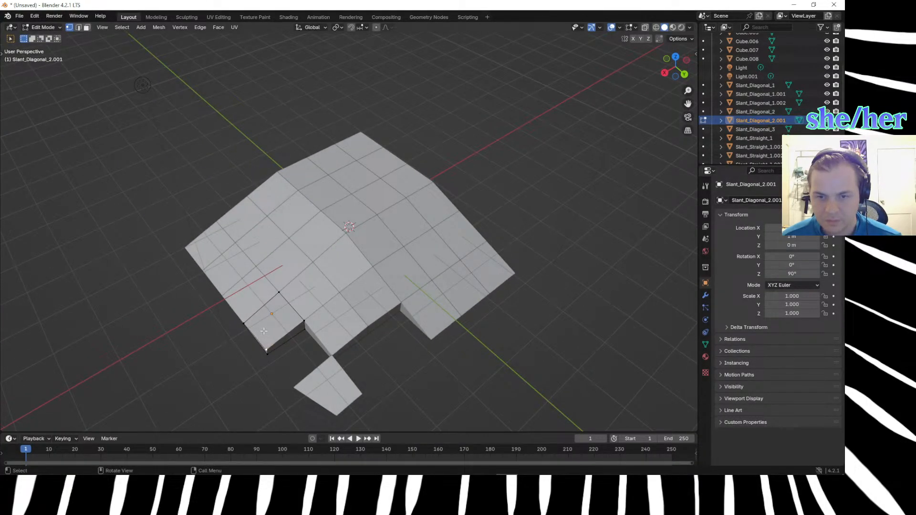
{"action": "key", "text": "Tab"}
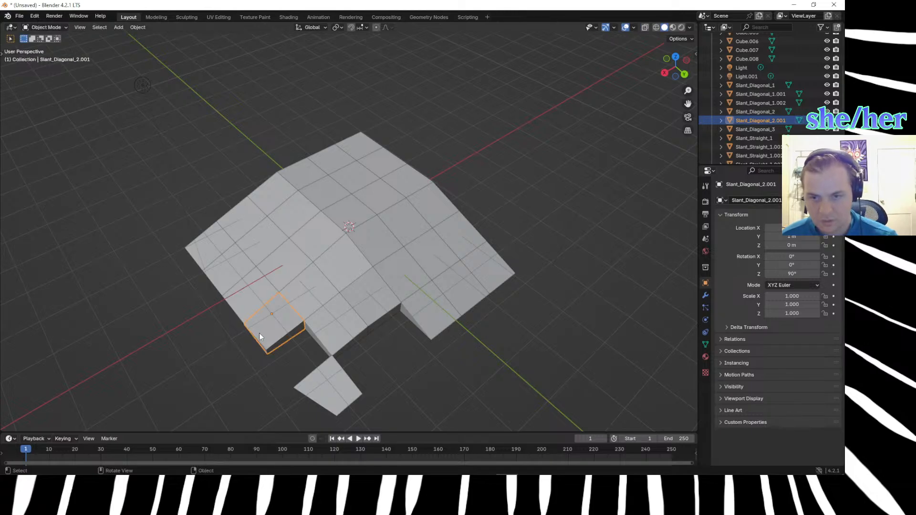
Duplicate the reshaped corner block into the gap beside the other slope, setting its Z location to 0 m and X location to 1 m.
{"action": "key", "text": "shift+d"}
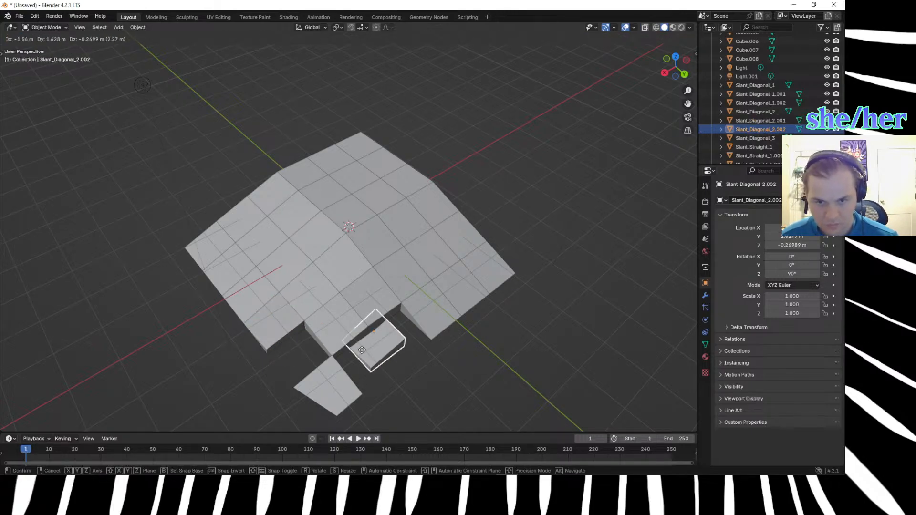
{"action": "left_click", "coordinate": [386, 347]}
{"action": "middle_click_drag", "start_coordinate": [386, 346], "coordinate": [359, 325]}
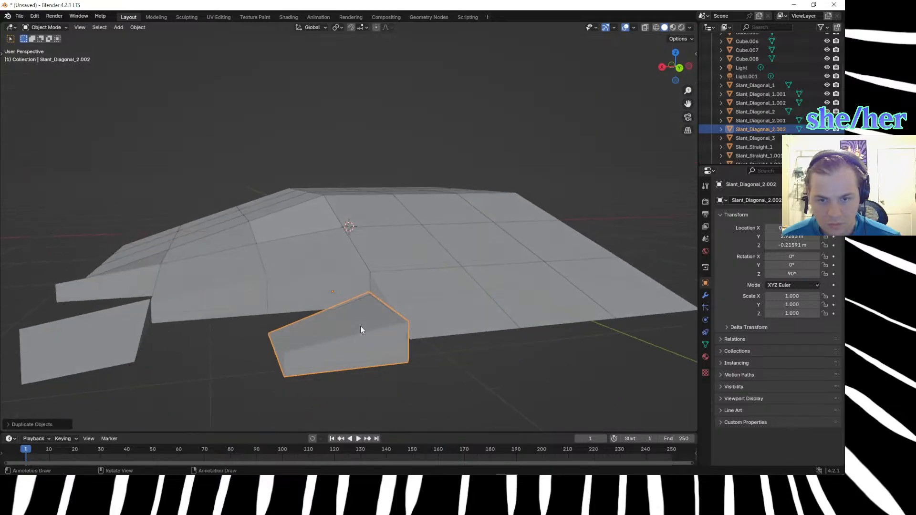
{"action": "double_click", "coordinate": [785, 245]}
{"action": "type", "text": "0"}
{"action": "key", "text": "Return"}
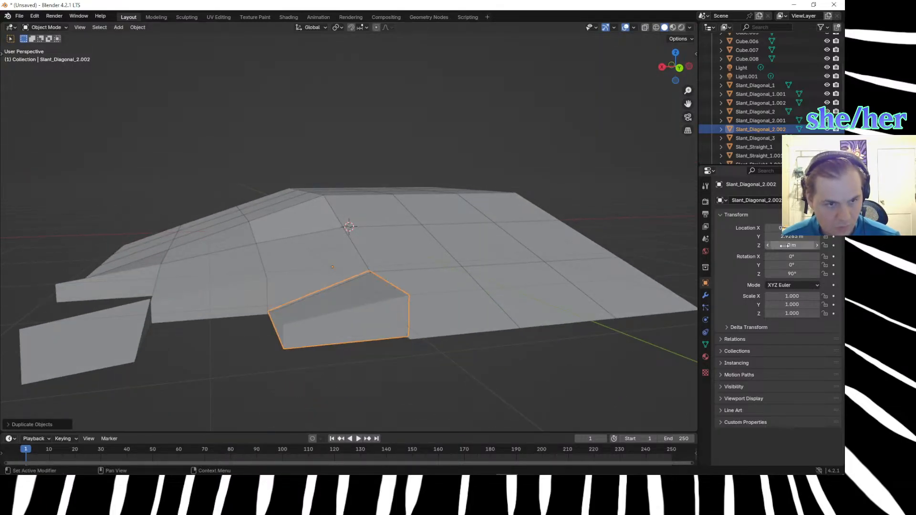
{"action": "left_click", "coordinate": [484, 365]}
{"action": "mouse_move", "coordinate": [437, 369]}
{"action": "middle_mouse_down"}
{"action": "mouse_move", "coordinate": [426, 399]}
{"action": "mouse_move", "coordinate": [431, 384]}
{"action": "middle_mouse_up"}
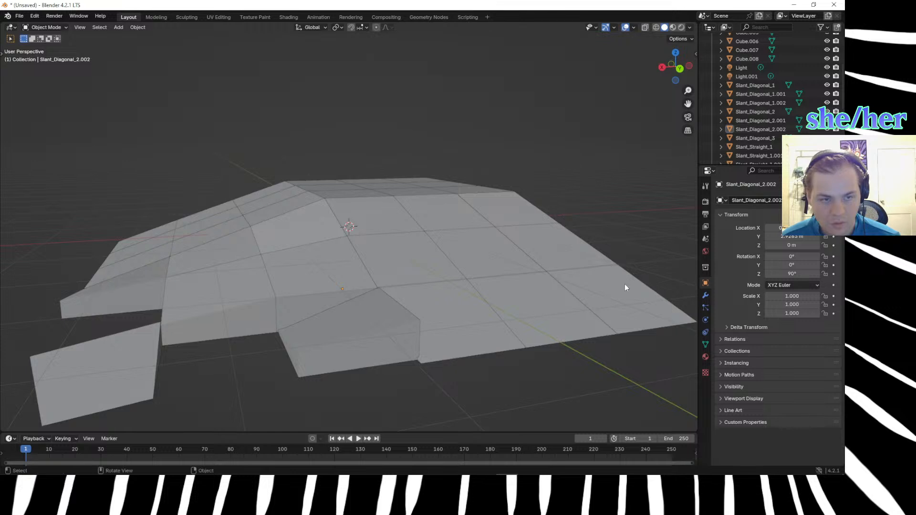
{"action": "double_click", "coordinate": [791, 228]}
{"action": "type", "text": "1"}
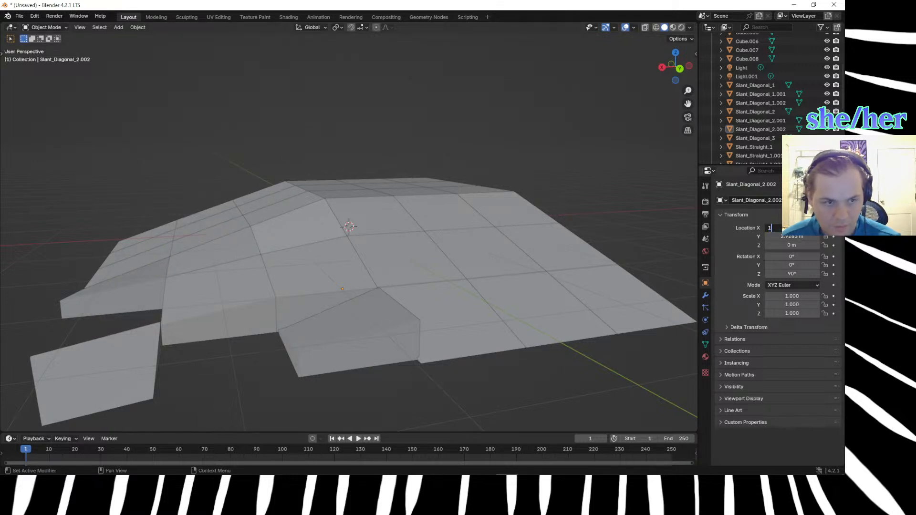
Try Y locations of 2 m and -2 m for the duplicated corner block, and undo both.
{"action": "double_click", "coordinate": [802, 237]}
{"action": "type", "text": "2"}
{"action": "key", "text": "Return"}
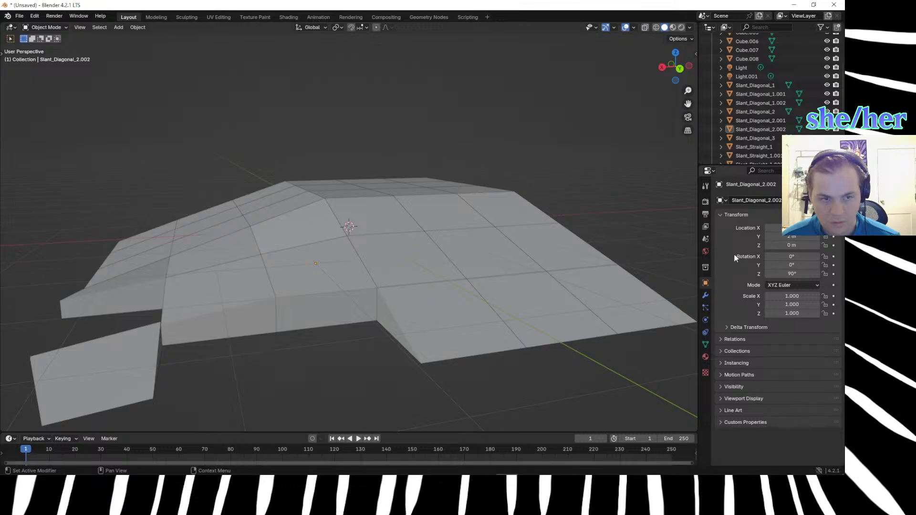
{"action": "double_click", "coordinate": [782, 237]}
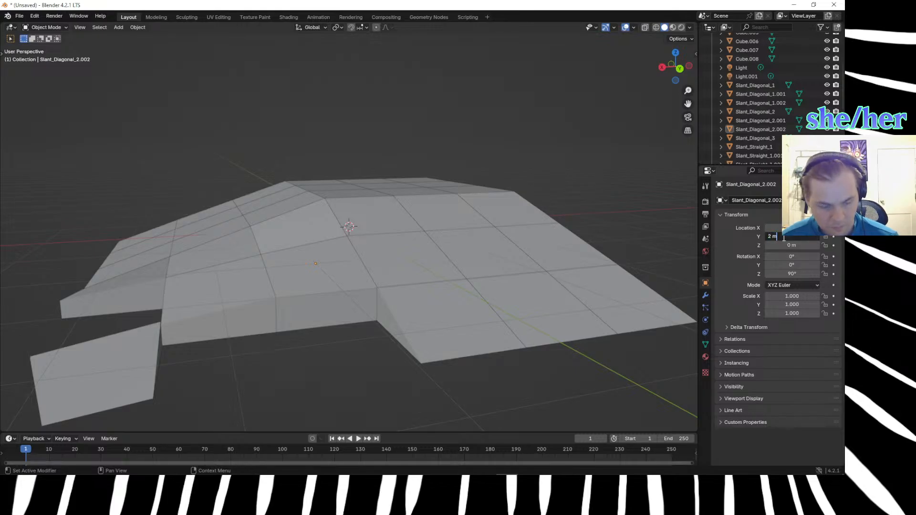
{"action": "key", "text": "Left"}
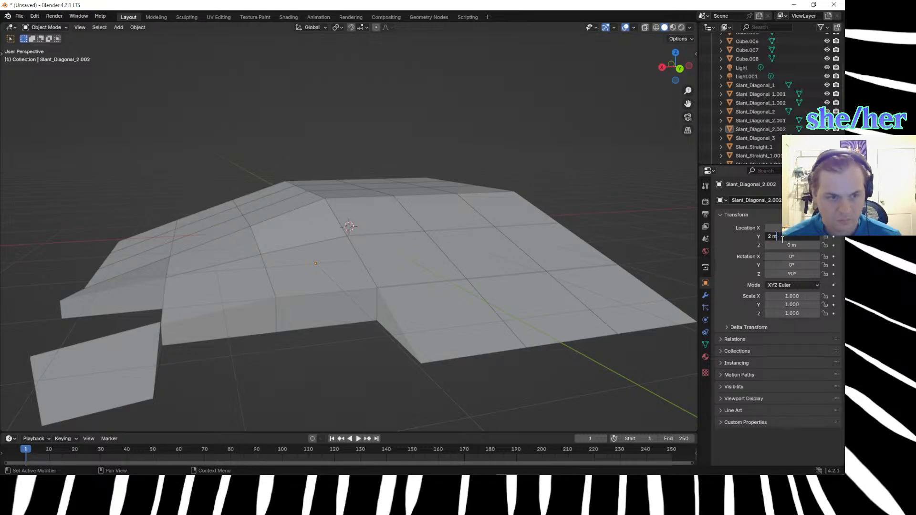
{"action": "key", "text": "Left"}
{"action": "type", "text": "-"}
{"action": "key", "text": "Return"}
{"action": "left_click", "coordinate": [386, 313]}
{"action": "scroll", "coordinate": [386, 317], "scroll_direction": "down", "scroll_amount": 7}
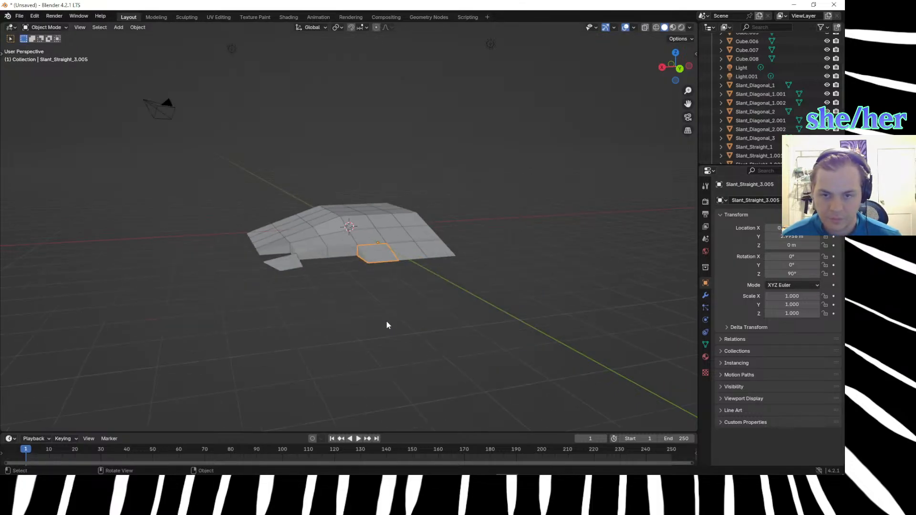
{"action": "key", "text": "ctrl+z"}
{"action": "key", "text": "ctrl+z"}
{"action": "middle_click_drag", "start_coordinate": [370, 329], "coordinate": [388, 369]}
{"action": "key", "text": "ctrl+z"}
Set the duplicated corner block's Y location to 3 m.
{"action": "scroll", "coordinate": [389, 372], "scroll_direction": "up", "scroll_amount": 2}
{"action": "left_click", "coordinate": [780, 236]}
{"action": "type", "text": "3"}
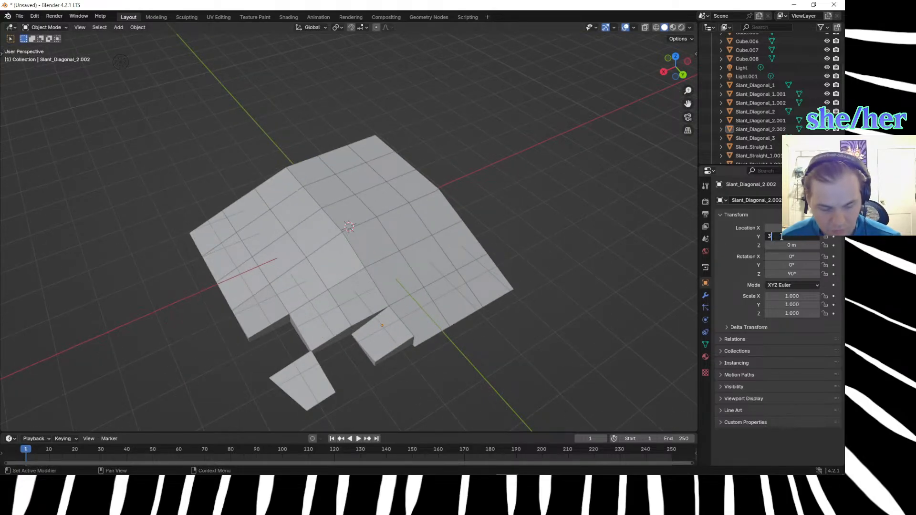
{"action": "key", "text": "Return"}
{"action": "left_click", "coordinate": [431, 331]}
Lower the duplicate's top vertex at the slope's bottom edge by 0.33 m along Z.
{"action": "middle_click_drag", "start_coordinate": [474, 381], "coordinate": [414, 308]}
{"action": "scroll", "coordinate": [471, 353], "scroll_direction": "up", "scroll_amount": 3}
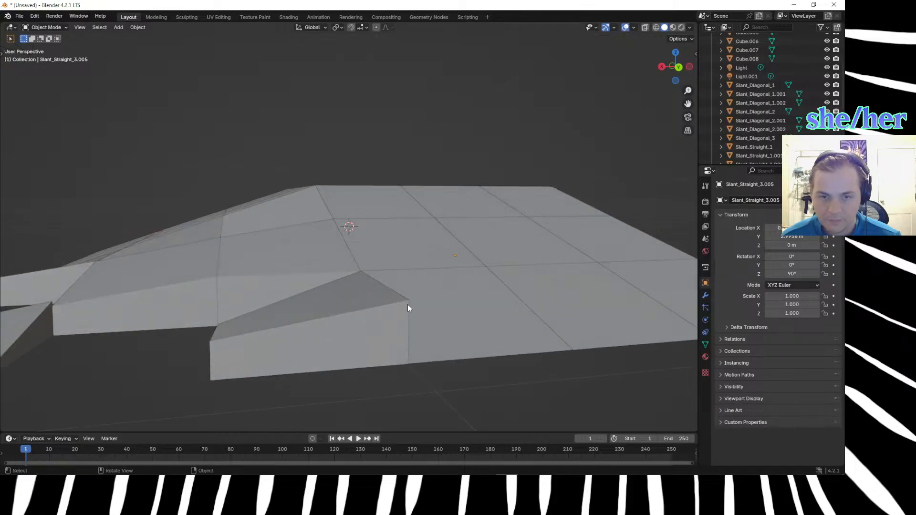
{"action": "left_click", "coordinate": [394, 298]}
{"action": "key", "text": "Tab"}
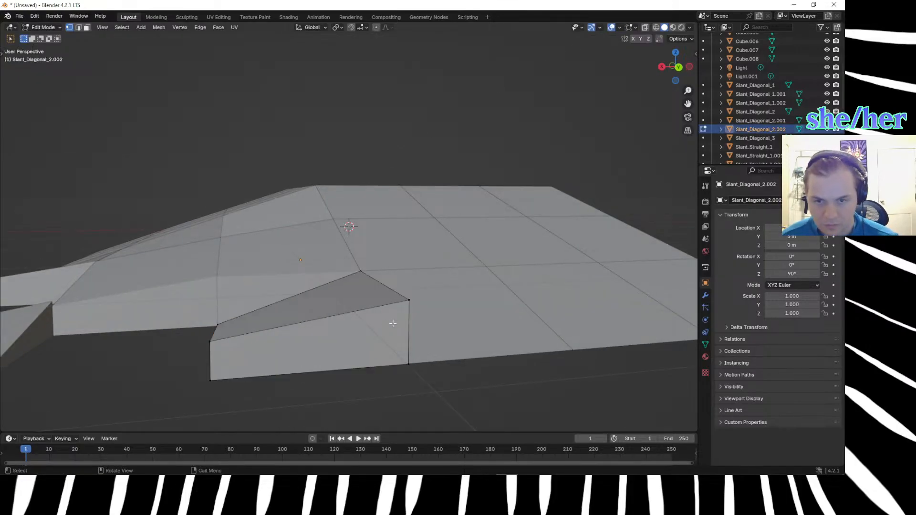
{"action": "left_click", "coordinate": [408, 301]}
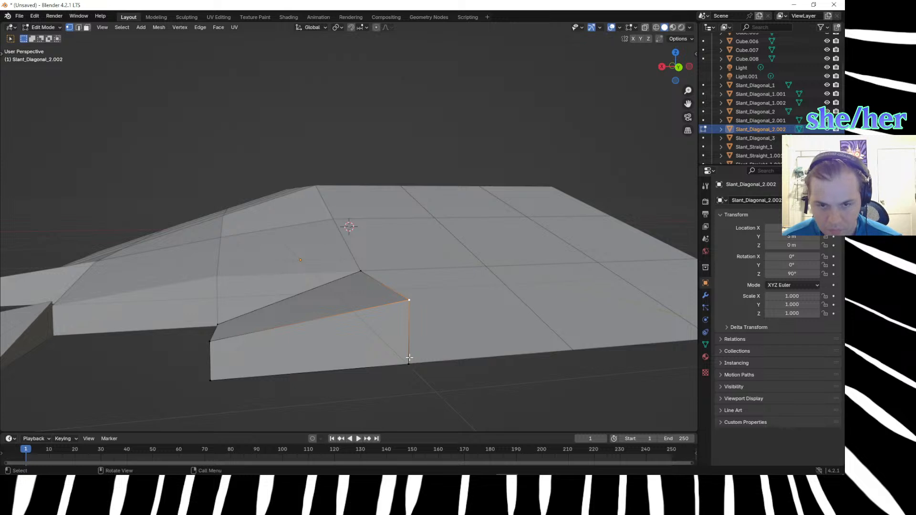
{"action": "key", "text": "g"}
{"action": "type", "text": "z"}
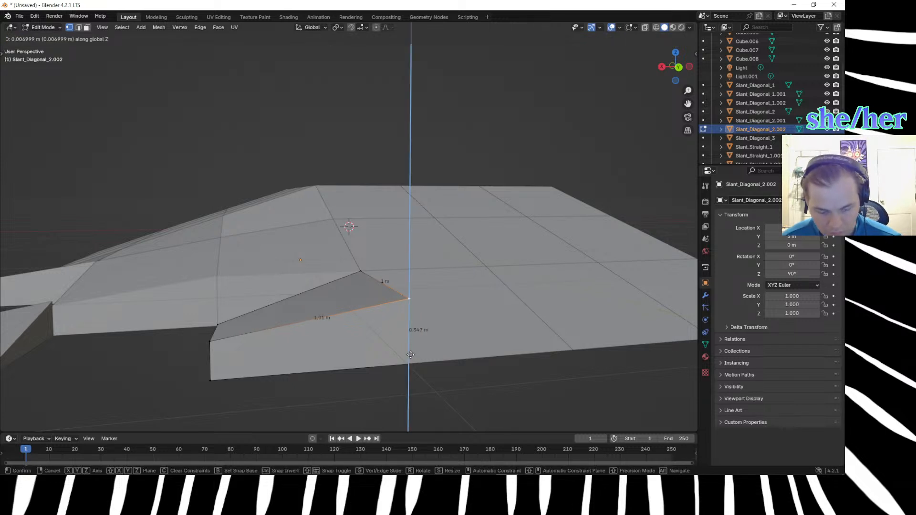
{"action": "type", "text": "-.33"}
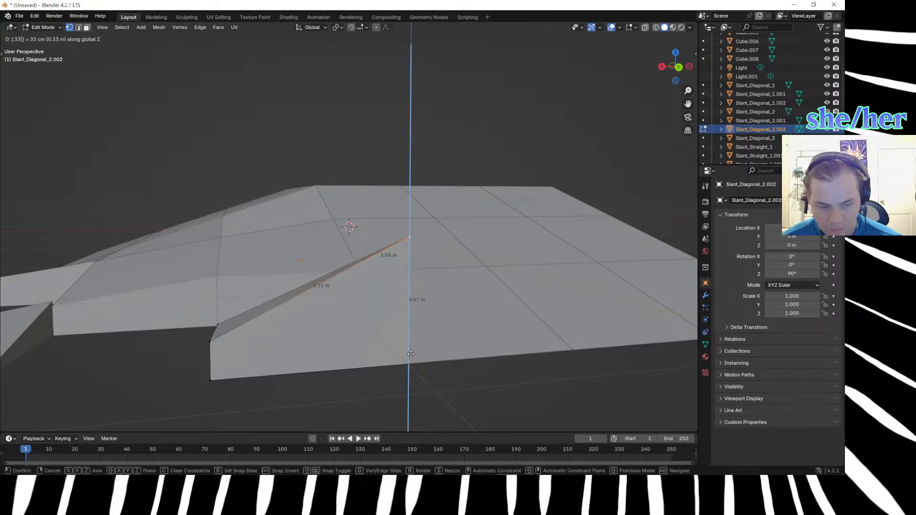
{"action": "key", "text": "Return"}
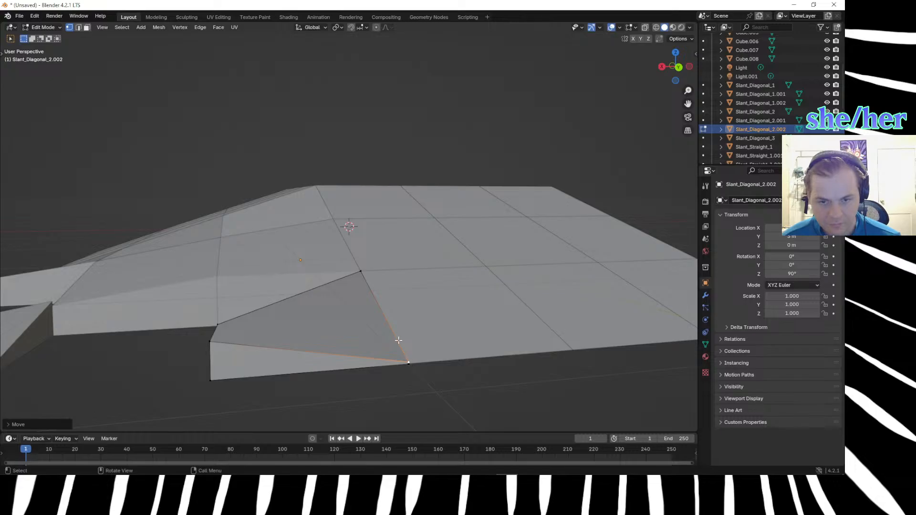
Merge the lowered vertex with the base vertex at the slope's bottom edge.
{"action": "left_click", "coordinate": [414, 382], "text": "shift"}
{"action": "key", "text": "m"}
{"action": "left_click", "coordinate": [414, 382]}
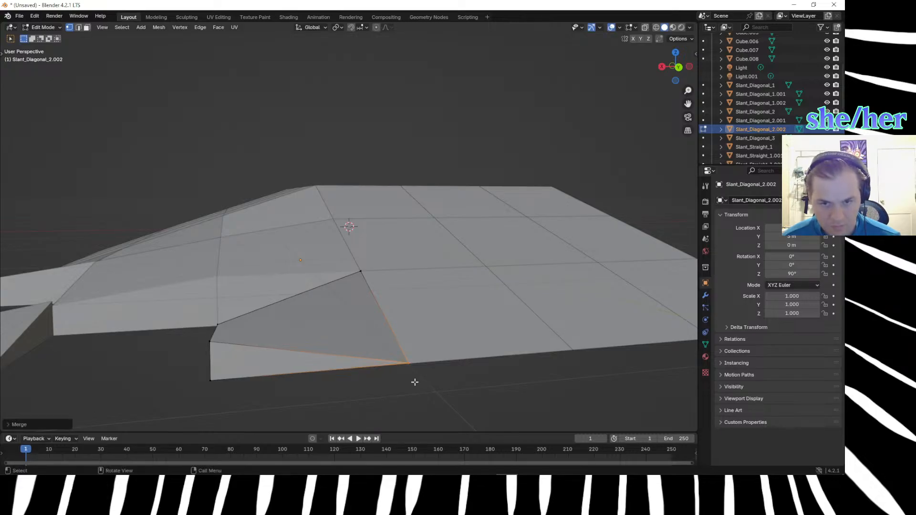
Raise the duplicate's low vertex beside the neighbouring diagonal block by 0.33 m along Z, and clear the selection.
{"action": "middle_click_drag", "start_coordinate": [413, 386], "coordinate": [441, 396]}
{"action": "left_click", "coordinate": [360, 328]}
{"action": "type", "text": "g"}
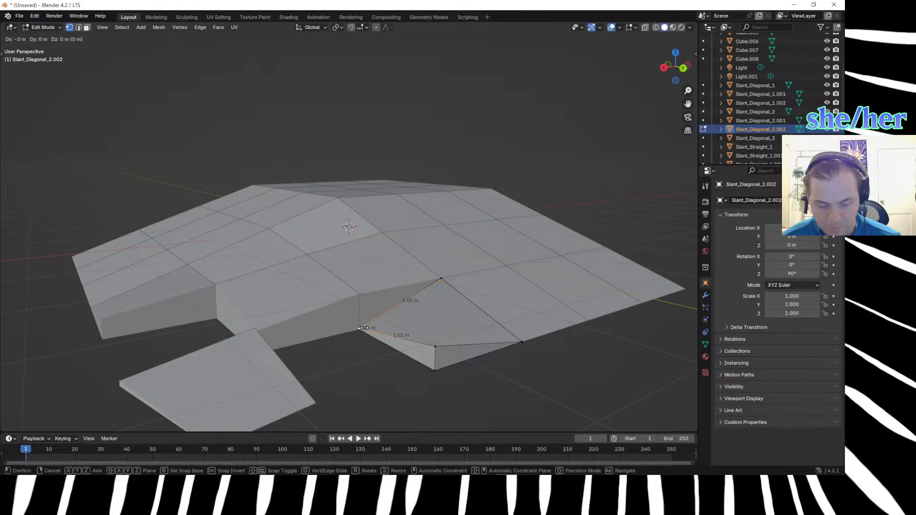
{"action": "type", "text": "z.33"}
{"action": "key", "text": "Return"}
{"action": "left_click", "coordinate": [365, 361]}
{"action": "left_click", "coordinate": [353, 373]}
{"action": "middle_click_drag", "start_coordinate": [364, 386], "coordinate": [388, 370]}
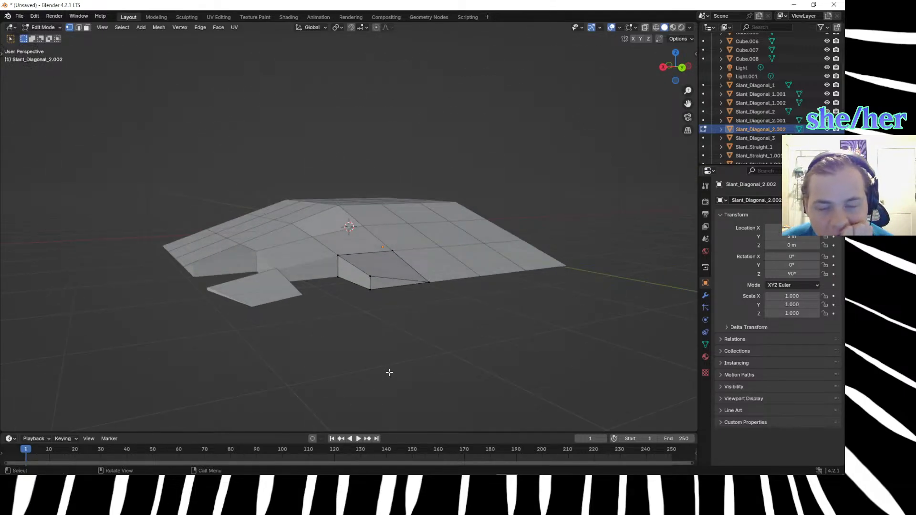
Finish editing the duplicated corner block's mesh and make the neighbouring diagonal block Slant_Diagonal_2 the active object.
{"action": "scroll", "coordinate": [329, 377], "scroll_direction": "up", "scroll_amount": 3}
{"action": "middle_click_drag", "start_coordinate": [330, 381], "coordinate": [375, 376]}
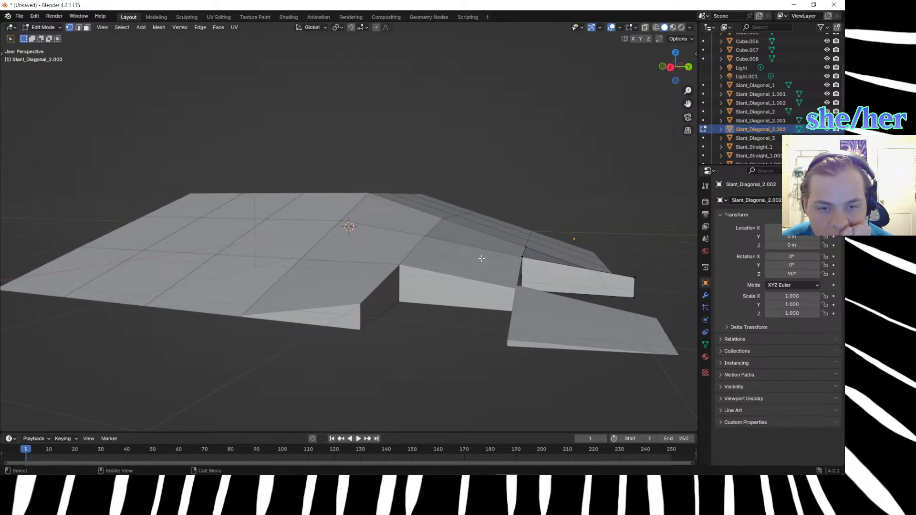
{"action": "scroll", "coordinate": [505, 322], "scroll_direction": "up", "scroll_amount": 2}
{"action": "scroll", "coordinate": [519, 317], "scroll_direction": "down", "scroll_amount": 4}
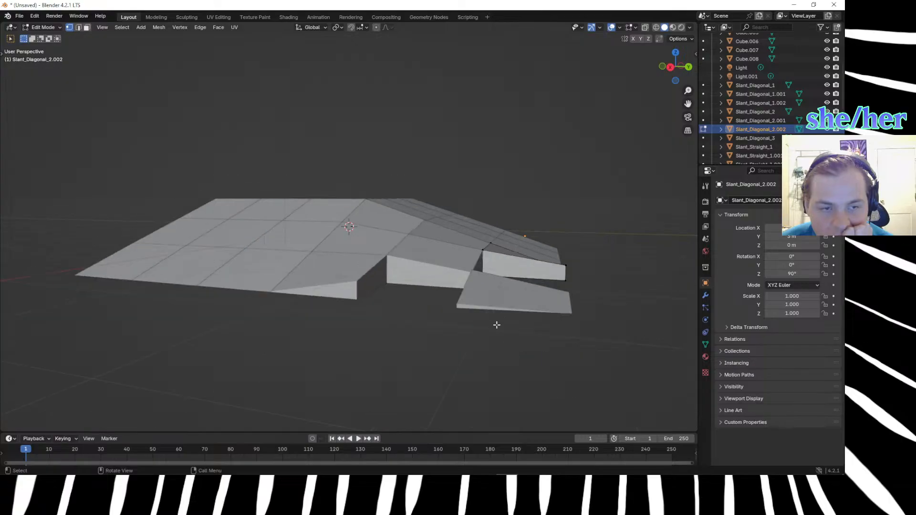
{"action": "key", "text": "Tab"}
{"action": "left_click", "coordinate": [456, 260]}
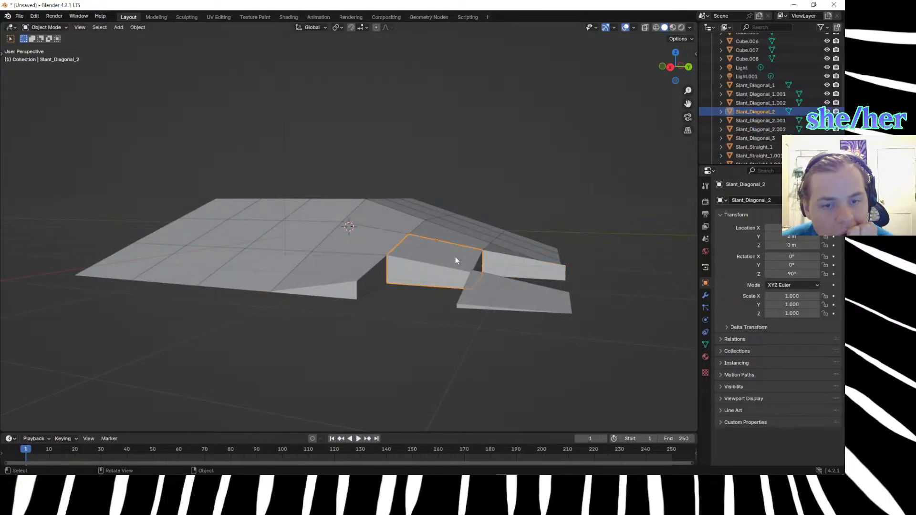
{"action": "middle_click_drag", "start_coordinate": [449, 337], "coordinate": [499, 301]}
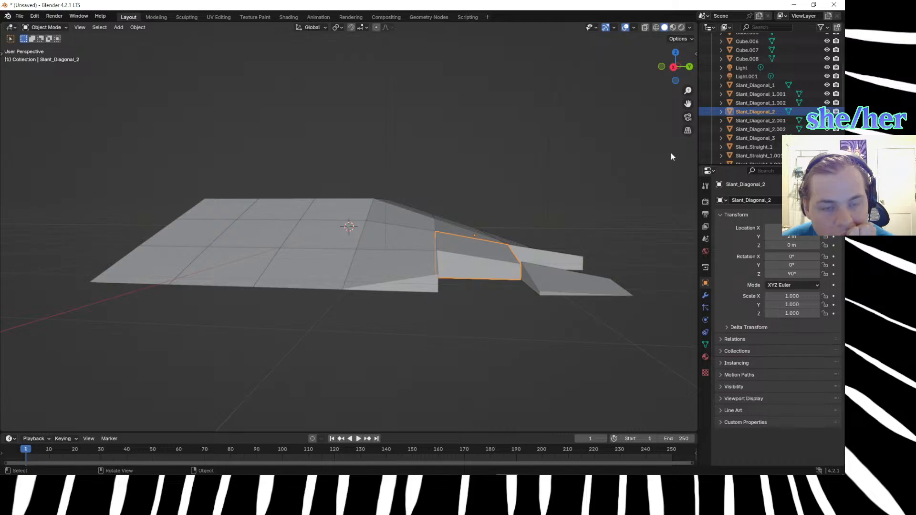
Edit the Slant_Diagonal_2 mesh in edge select mode and select the vertical edge at its low outer corner beside the detached block.
{"action": "key", "text": "Tab"}
{"action": "left_click", "coordinate": [519, 283]}
{"action": "left_click", "coordinate": [525, 271]}
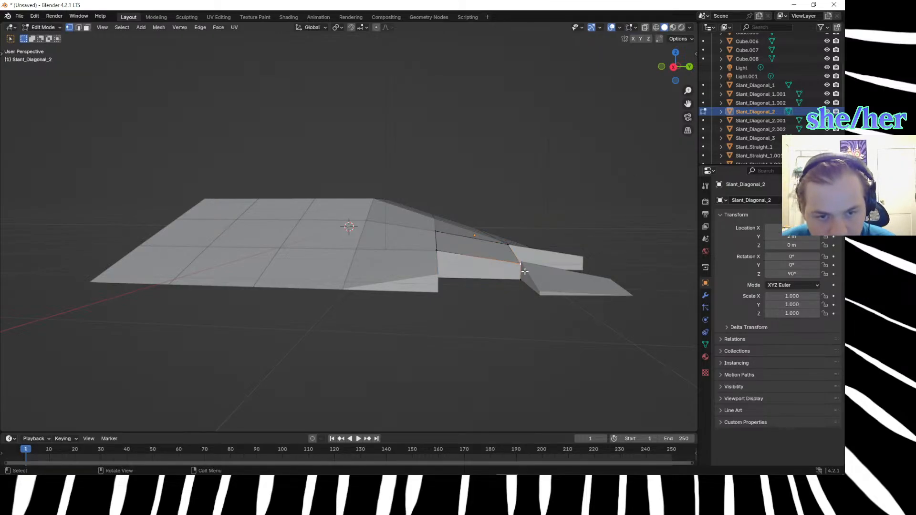
{"action": "scroll", "coordinate": [523, 273], "scroll_direction": "up", "scroll_amount": 3}
{"action": "middle_click_drag", "start_coordinate": [538, 298], "coordinate": [517, 289]}
{"action": "key", "text": "2"}
{"action": "left_click", "coordinate": [610, 281]}
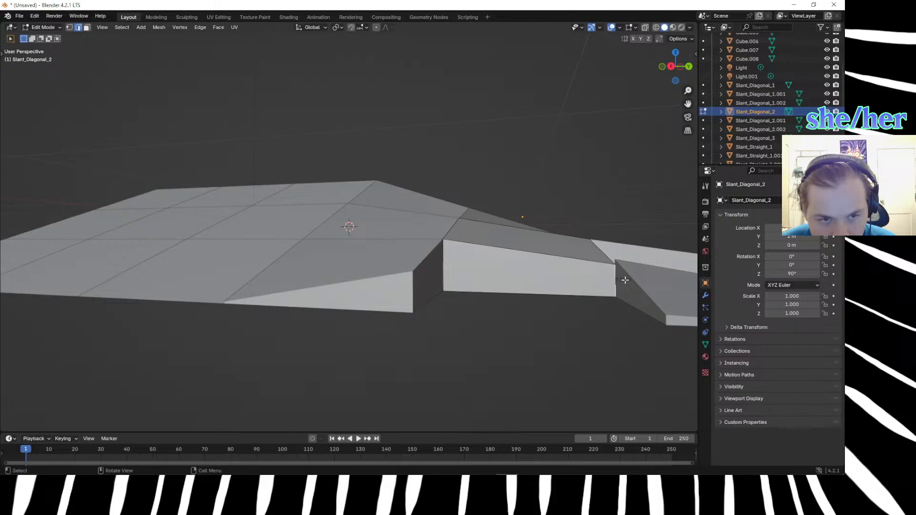
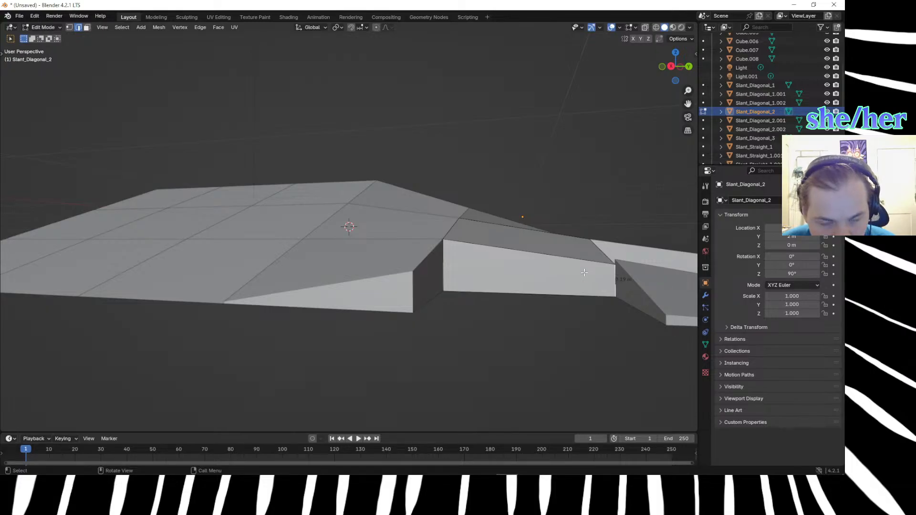
Raise the low outer corner's top vertex of Slant_Diagonal_2 about 0.02 m along Z to meet the detached block, and finish editing the mesh.
{"action": "left_click", "coordinate": [614, 264]}
{"action": "key", "text": "1"}
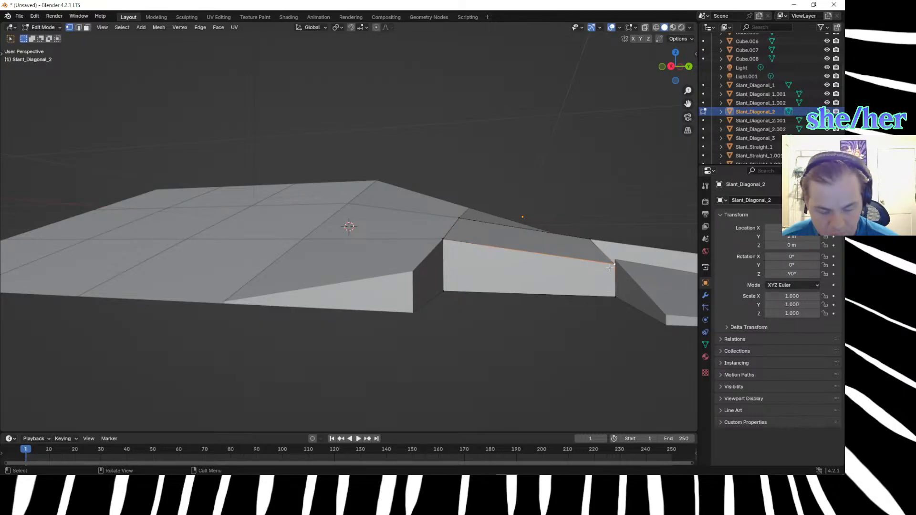
{"action": "key", "text": "g"}
{"action": "key", "text": "z"}
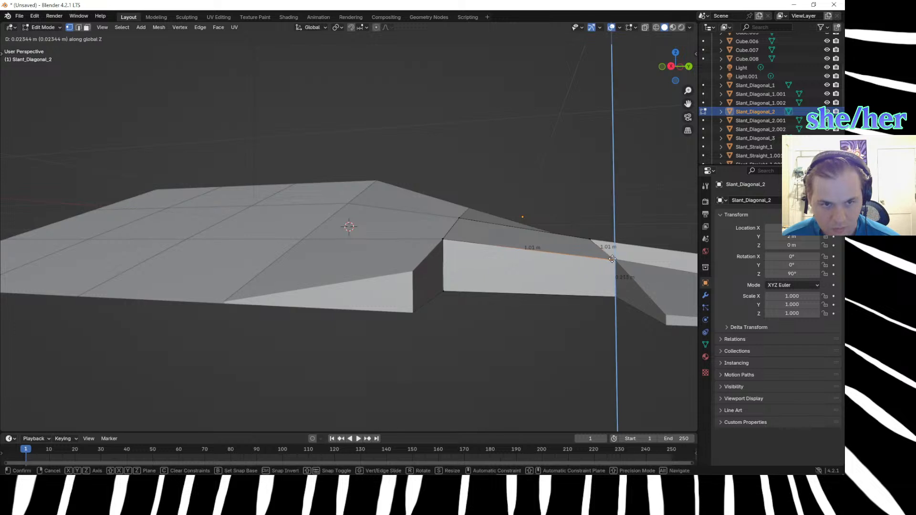
{"action": "left_click", "coordinate": [611, 257]}
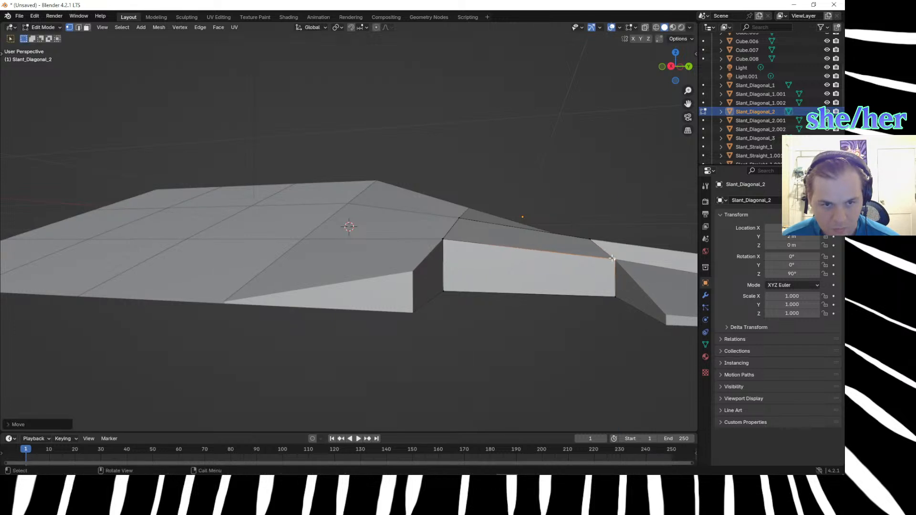
{"action": "middle_click_drag", "start_coordinate": [570, 343], "coordinate": [466, 327]}
{"action": "scroll", "coordinate": [534, 346], "scroll_direction": "down", "scroll_amount": 5}
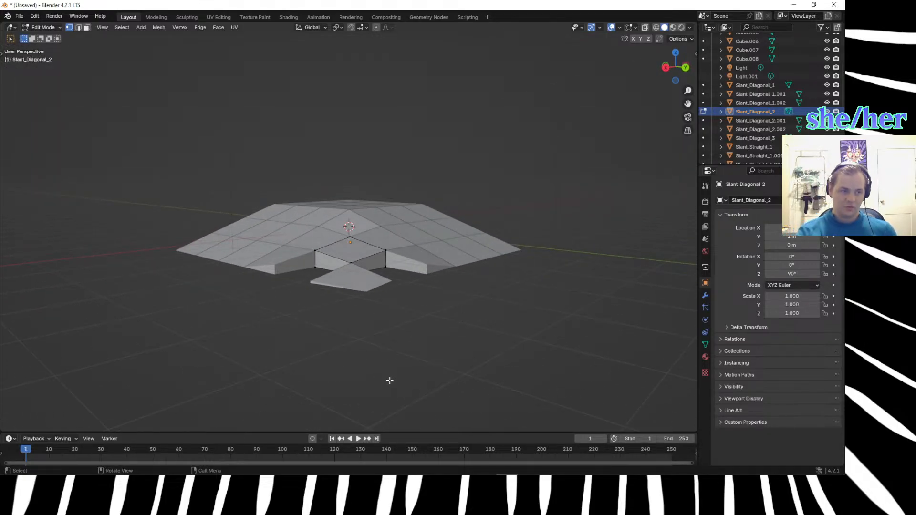
{"action": "middle_click_drag", "start_coordinate": [325, 387], "coordinate": [422, 355]}
{"action": "middle_click_drag", "start_coordinate": [360, 258], "coordinate": [297, 322]}
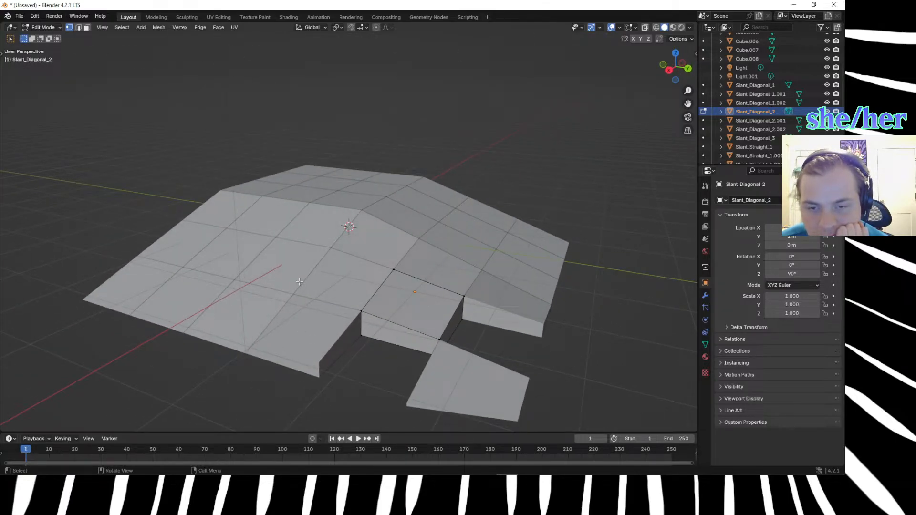
{"action": "key", "text": "Tab"}
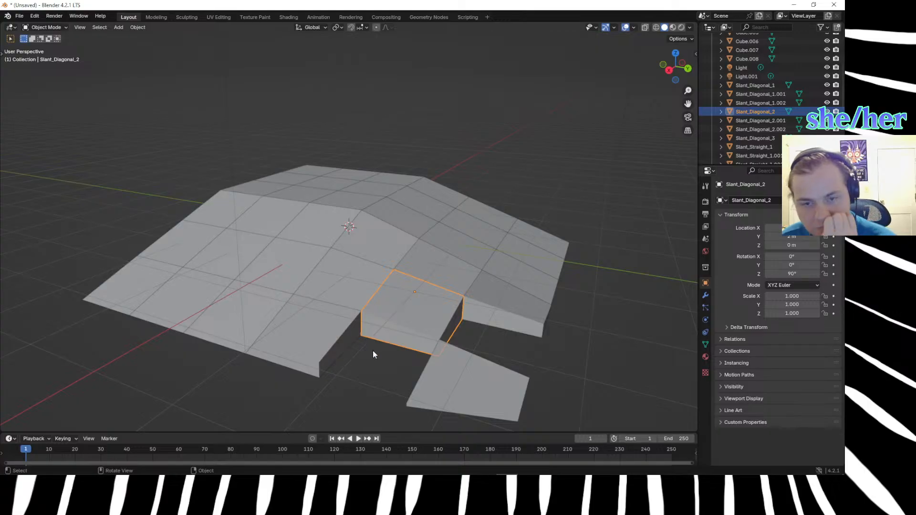
{"action": "key", "text": "shift+d"}
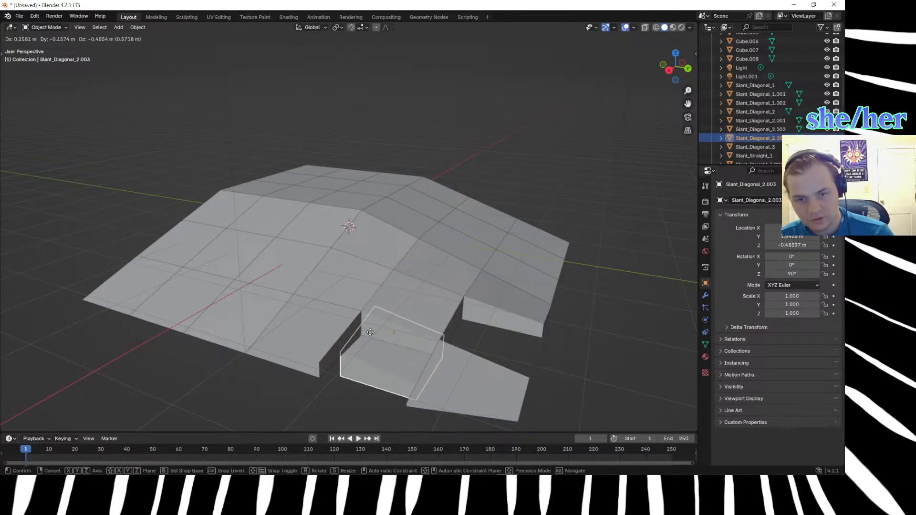
{"action": "left_click", "coordinate": [358, 342]}
{"action": "middle_click_drag", "start_coordinate": [383, 331], "coordinate": [406, 373]}
{"action": "key", "text": "ctrl+z"}
{"action": "type", "text": "g"}
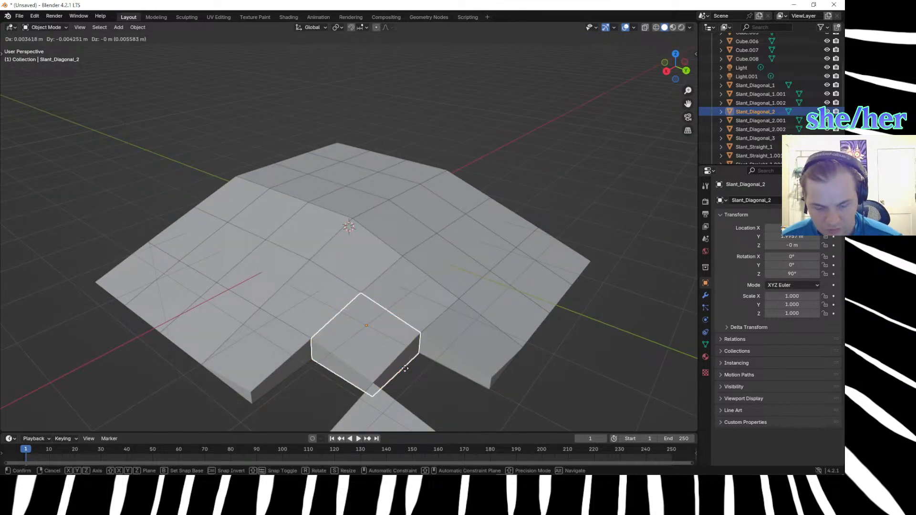
{"action": "type", "text": "x1"}
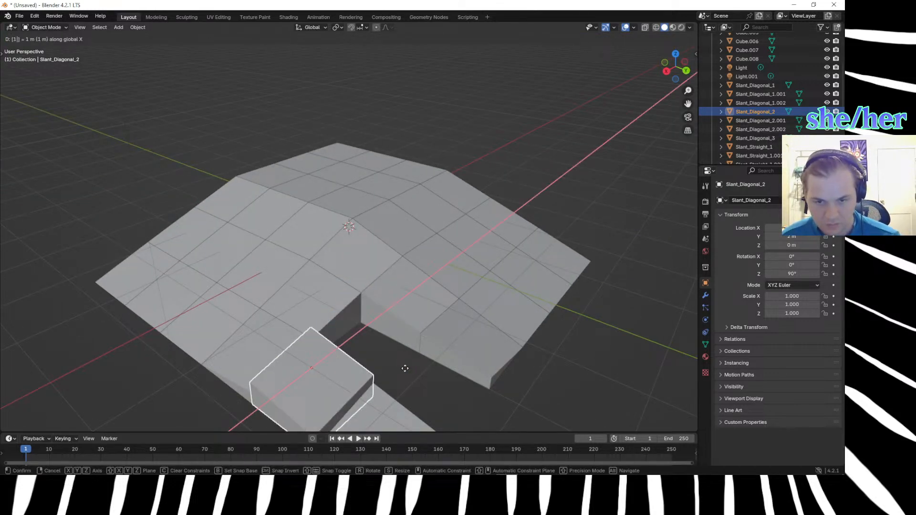
{"action": "key", "text": "Return"}
{"action": "key", "text": "ctrl+z"}
Duplicate the Slant_Diagonal_2 block and place the copy 1 m along X.
{"action": "key", "text": "shift+d"}
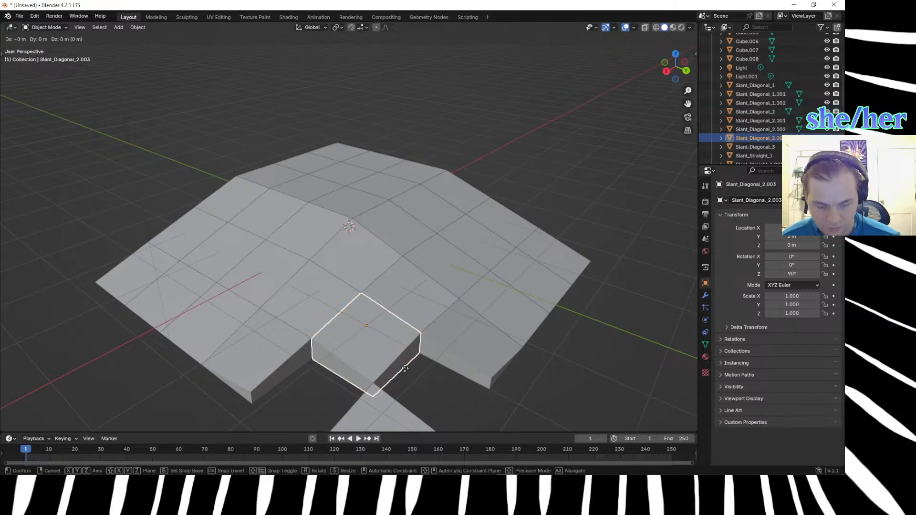
{"action": "type", "text": "zx"}
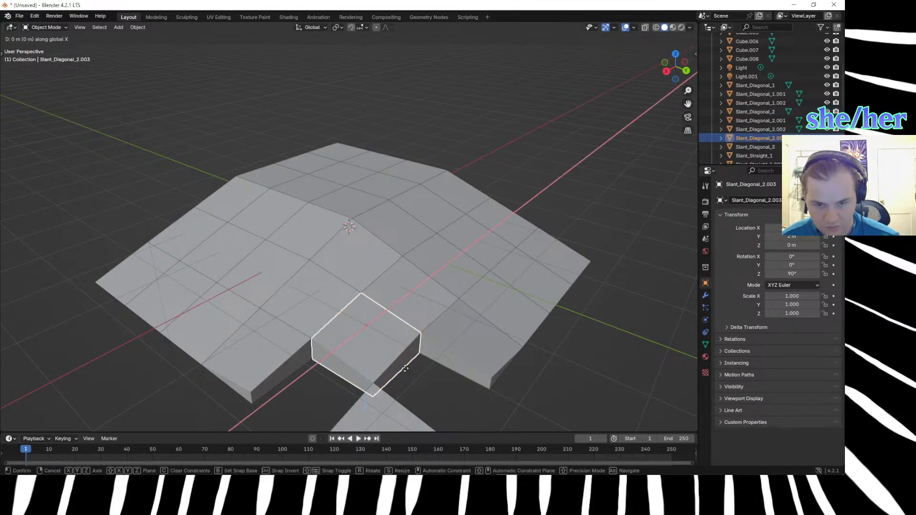
{"action": "type", "text": "1"}
{"action": "key", "text": "Return"}
Edit the duplicate's mesh and lower its top vertex at the inner corner against the slope by 0.33 m along Z.
{"action": "middle_click_drag", "start_coordinate": [399, 364], "coordinate": [411, 325]}
{"action": "left_click", "coordinate": [331, 356]}
{"action": "middle_click_drag", "start_coordinate": [331, 356], "coordinate": [342, 368]}
{"action": "key", "text": "Tab"}
{"action": "middle_click_drag", "start_coordinate": [371, 329], "coordinate": [358, 287]}
{"action": "type", "text": "gz"}
{"action": "type", "text": "-.33"}
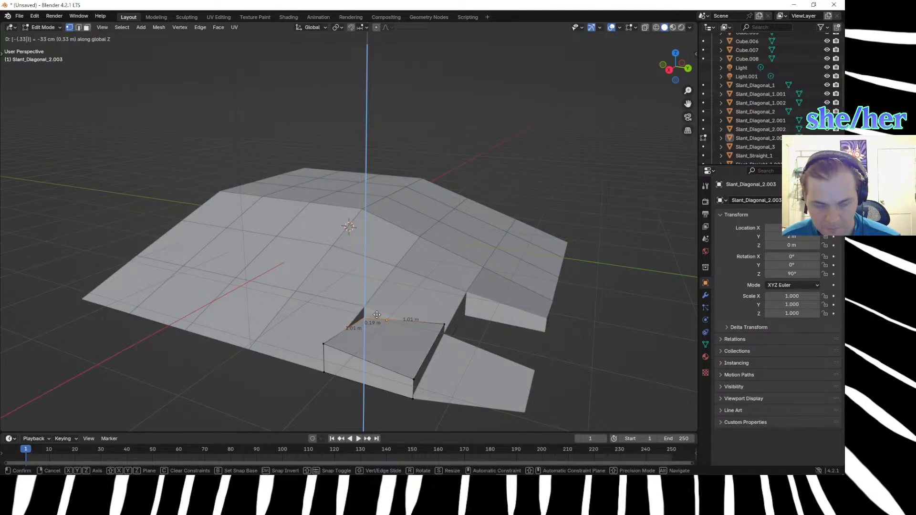
{"action": "key", "text": "Return"}
Raise the duplicate's inner top vertex by 0.15 m along Z.
{"action": "type", "text": "gz.1"}
{"action": "type", "text": "5"}
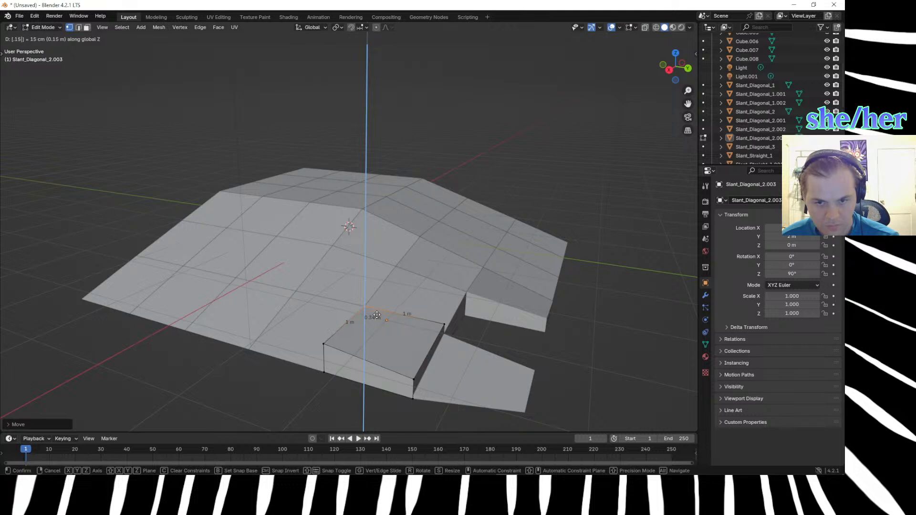
{"action": "key", "text": "Return"}
{"action": "middle_click_drag", "start_coordinate": [292, 384], "coordinate": [278, 362]}
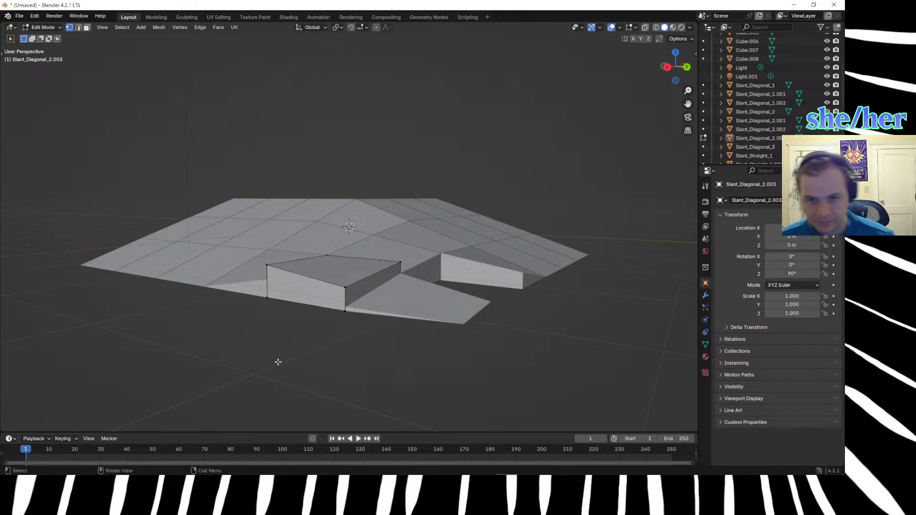
Switch to the web browser and calculate .33/2 with a search in a new tab.
{"action": "key", "text": "alt+Tab"}
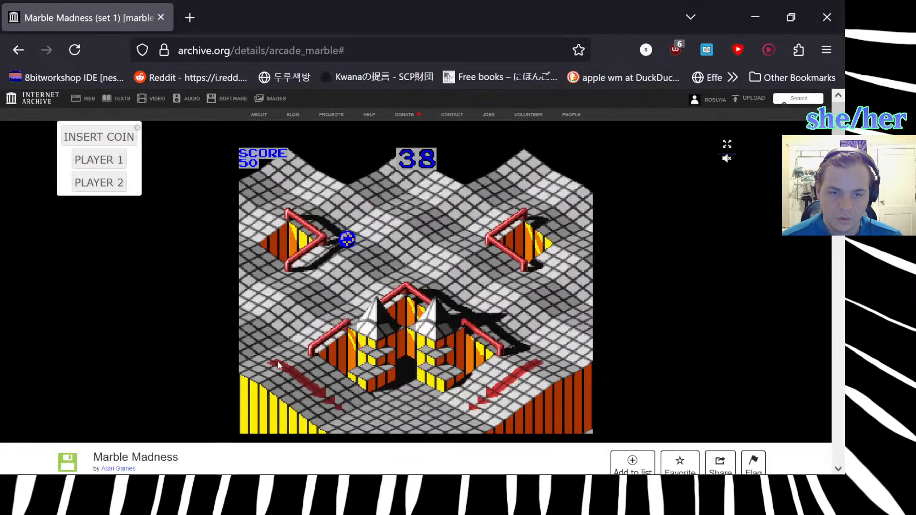
{"action": "left_click", "coordinate": [188, 10]}
{"action": "type", "text": ".33/"}
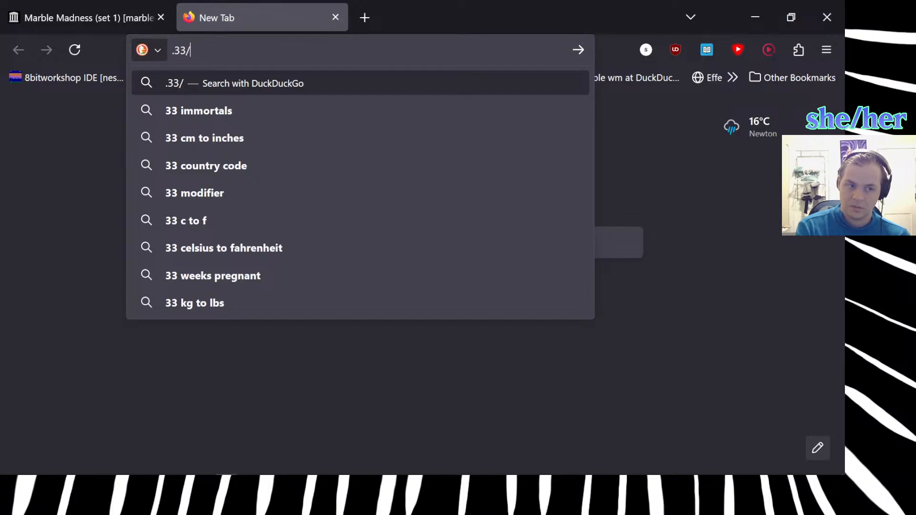
{"action": "type", "text": "2"}
{"action": "key", "text": "Return"}
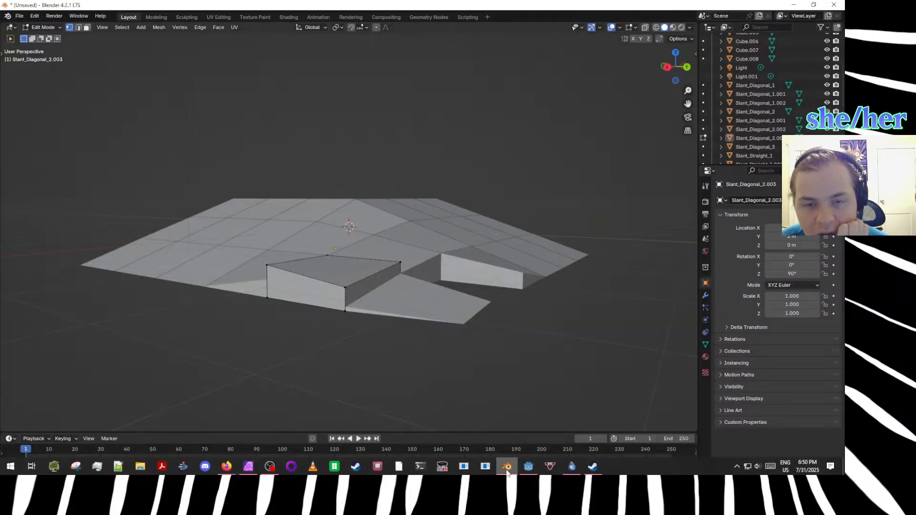
Switch back to Blender and lower the duplicate's top vertex beside the adjoining slope block by 0.15 m along Z.
{"action": "left_click", "coordinate": [507, 466]}
{"action": "scroll", "coordinate": [429, 376], "scroll_direction": "up", "scroll_amount": 5}
{"action": "middle_click_drag", "start_coordinate": [429, 375], "coordinate": [570, 283]}
{"action": "left_click_drag", "start_coordinate": [539, 220], "coordinate": [609, 280]}
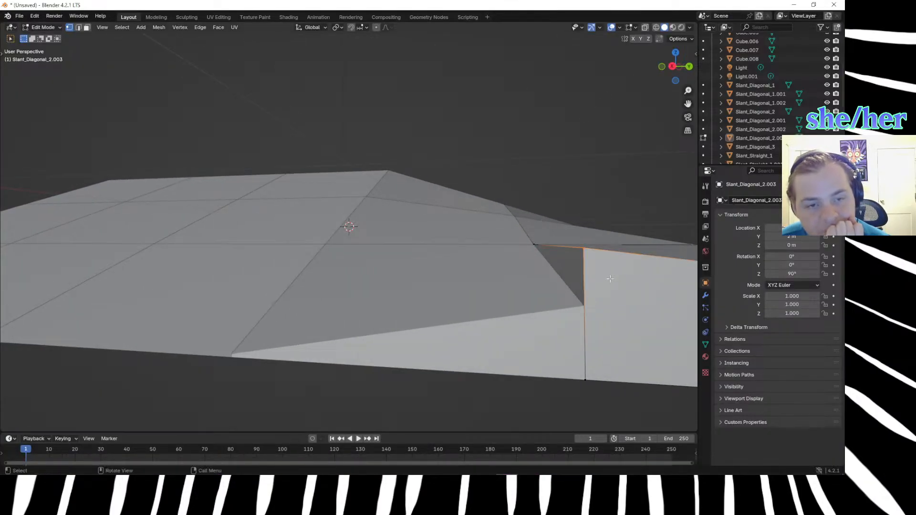
{"action": "key", "text": "g"}
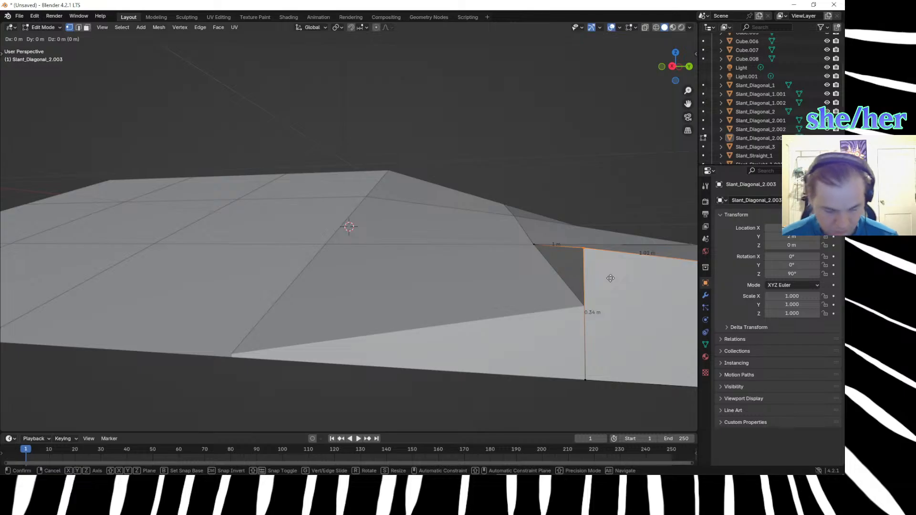
{"action": "key", "text": "z"}
{"action": "key", "text": "equal"}
{"action": "type", "text": "."}
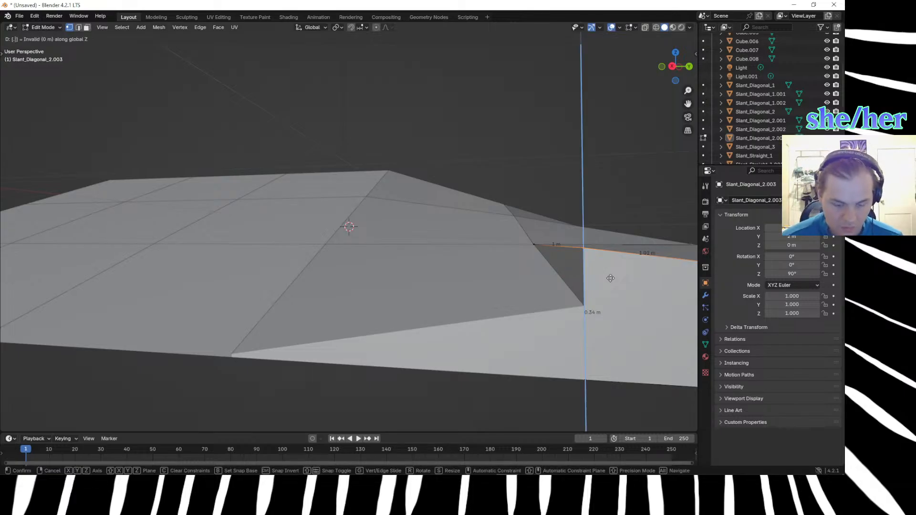
{"action": "type", "text": "15"}
{"action": "key", "text": "minus"}
{"action": "key", "text": "Return"}
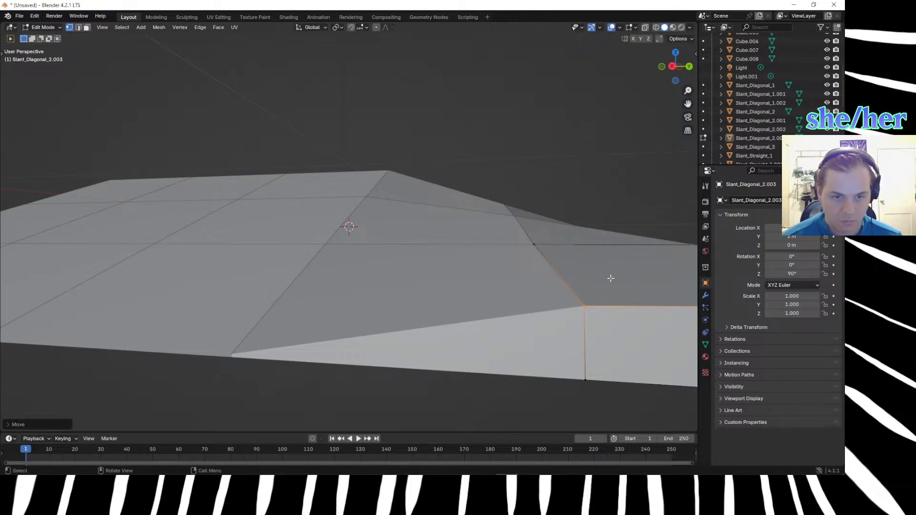
Lower the duplicate's top vertex next to the detached block along Z towards the neighbouring diagonal block's corner.
{"action": "scroll", "coordinate": [595, 277], "scroll_direction": "down", "scroll_amount": 5}
{"action": "middle_click_drag", "start_coordinate": [498, 347], "coordinate": [462, 345]}
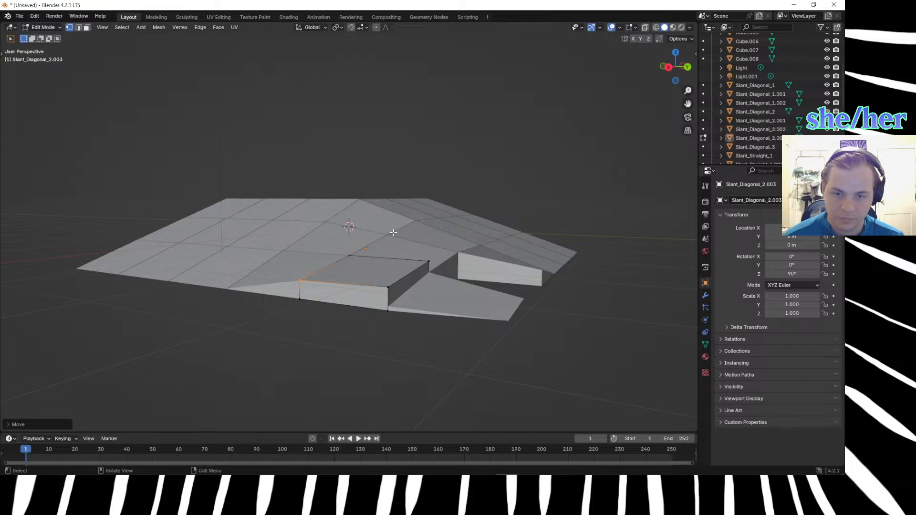
{"action": "left_click_drag", "start_coordinate": [393, 231], "coordinate": [465, 295]}
{"action": "type", "text": "gz"}
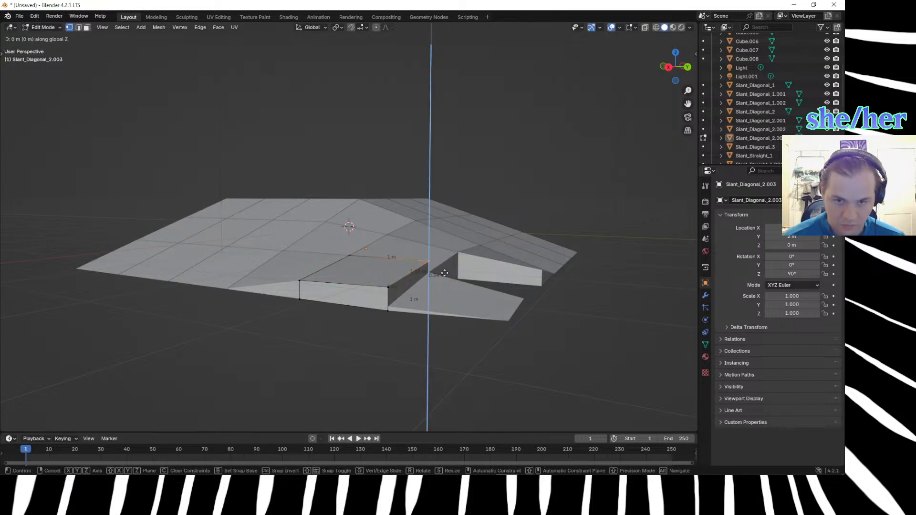
{"action": "type", "text": "."}
{"action": "type", "text": "34-"}
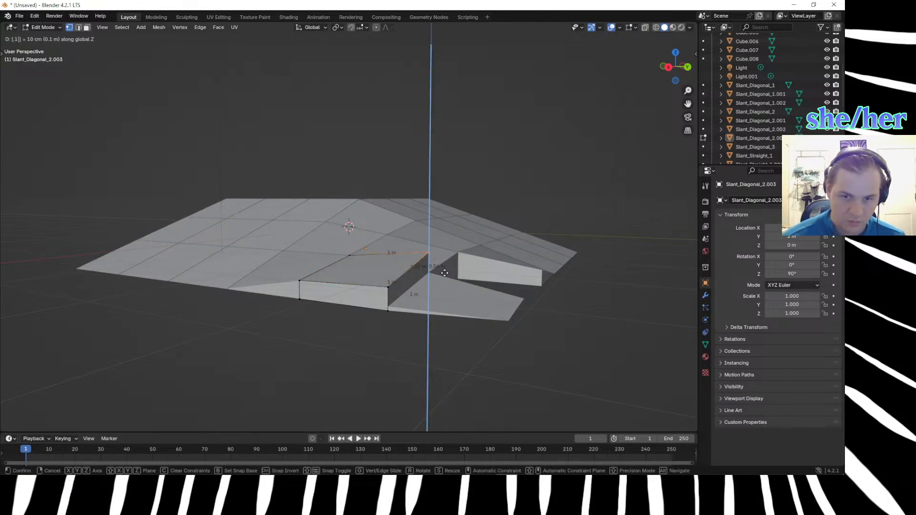
{"action": "key", "text": "Return"}
Nudge the lowered vertex up about 0.02 m to meet the neighbouring diagonal block's corner.
{"action": "scroll", "coordinate": [444, 273], "scroll_direction": "up", "scroll_amount": 3}
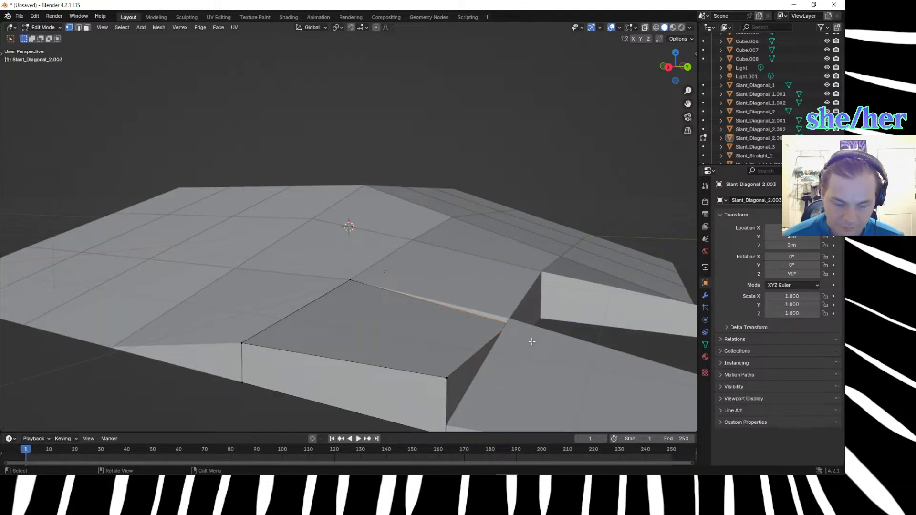
{"action": "key", "text": "g"}
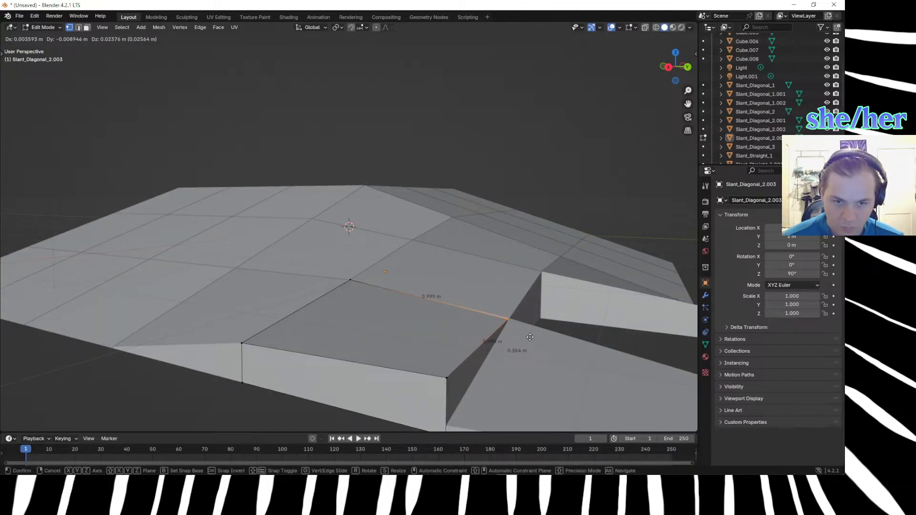
{"action": "left_click", "coordinate": [529, 337]}
Lower the duplicate's outermost top vertex by 0.33 m along Z.
{"action": "middle_click_drag", "start_coordinate": [520, 348], "coordinate": [429, 331]}
{"action": "middle_click_drag", "start_coordinate": [379, 357], "coordinate": [334, 334]}
{"action": "left_click", "coordinate": [299, 321]}
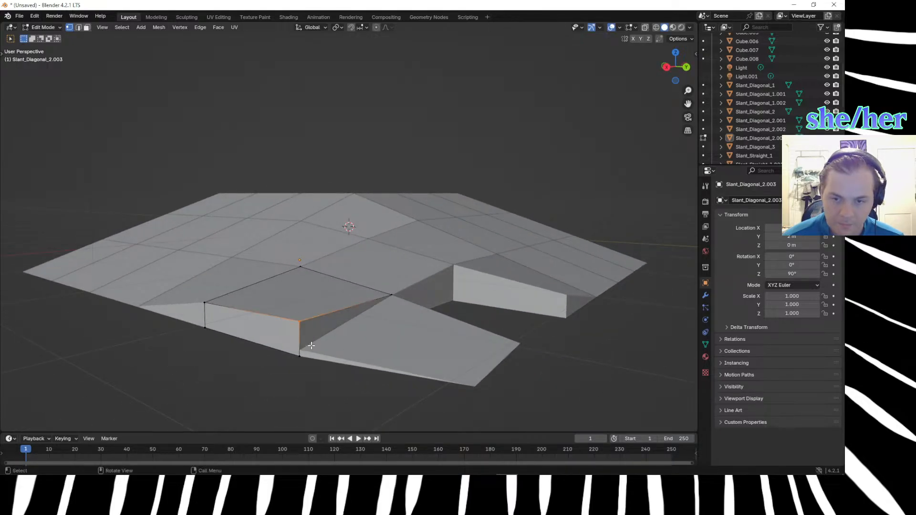
{"action": "type", "text": "gz"}
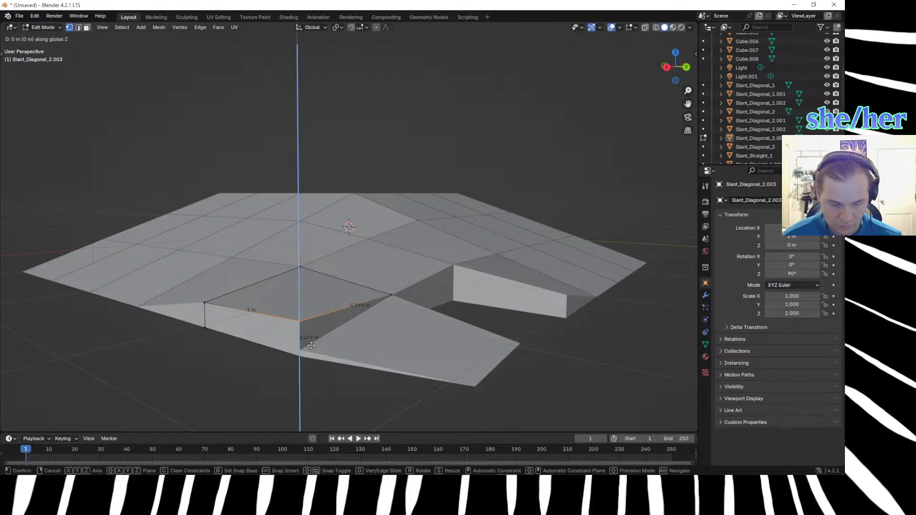
{"action": "type", "text": "-.33"}
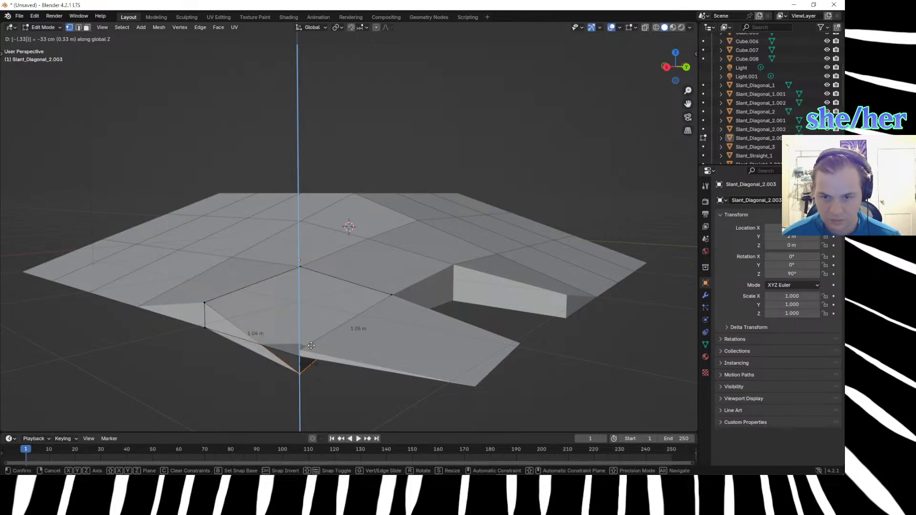
{"action": "key", "text": "Return"}
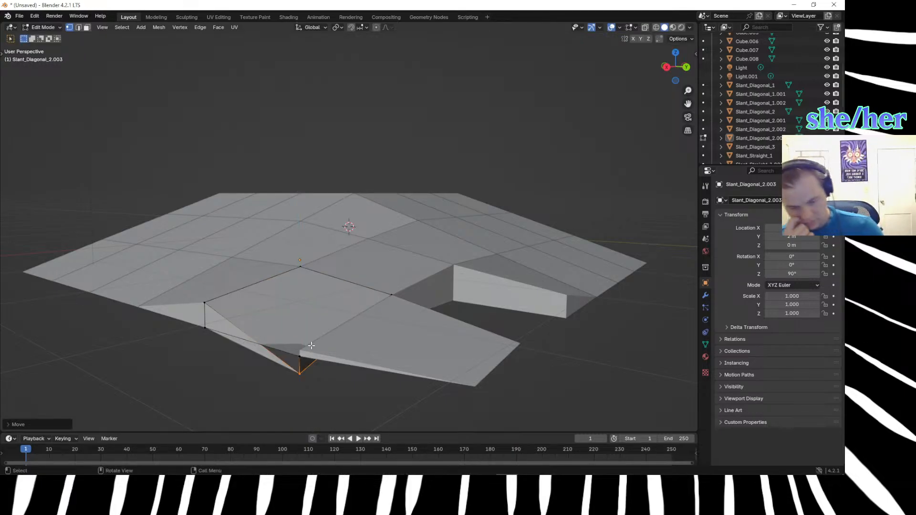
Raise the duplicate's outermost top vertex by 0.15 m along Z.
{"action": "type", "text": "g"}
{"action": "type", "text": "z."}
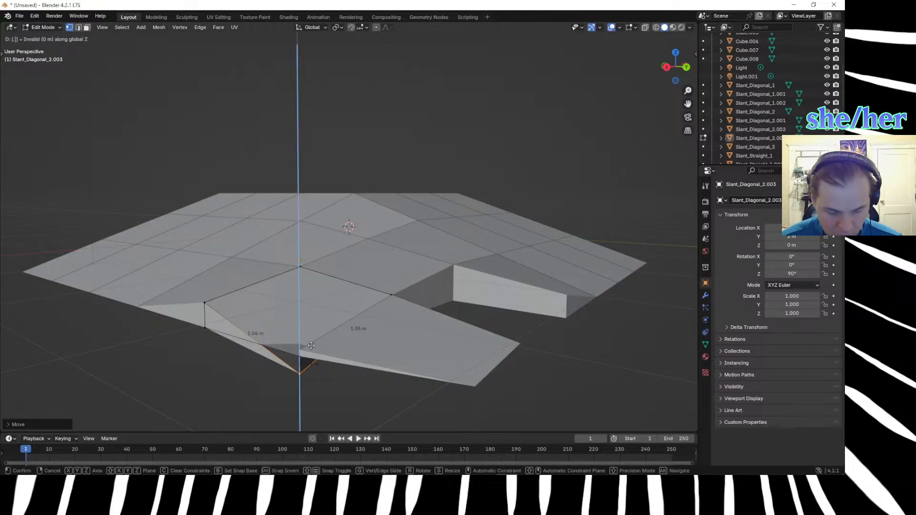
{"action": "type", "text": "15"}
{"action": "key", "text": "Return"}
Raise the duplicate block's selected bottom vertex 0.33 m along Z, and shift it back down 0.25 m.
{"action": "left_click", "coordinate": [255, 378]}
{"action": "middle_click_drag", "start_coordinate": [255, 377], "coordinate": [276, 249]}
{"action": "type", "text": "gz"}
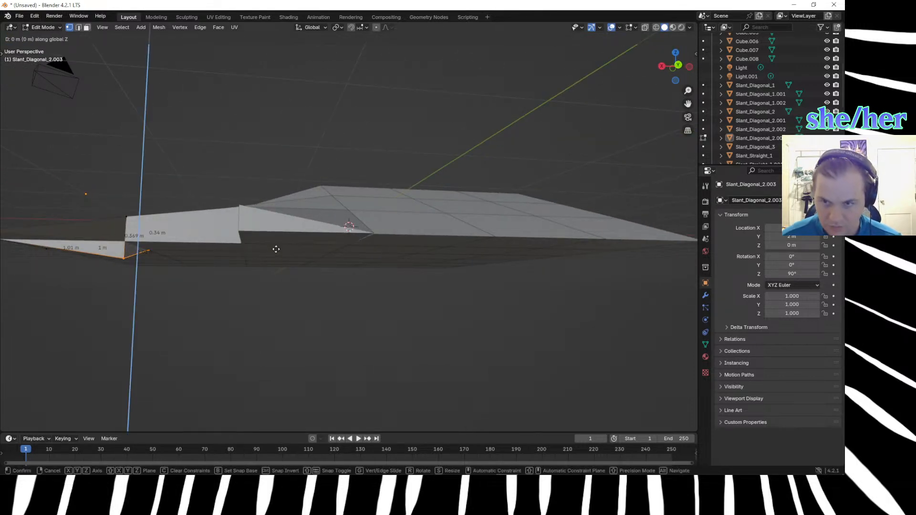
{"action": "type", "text": ".33"}
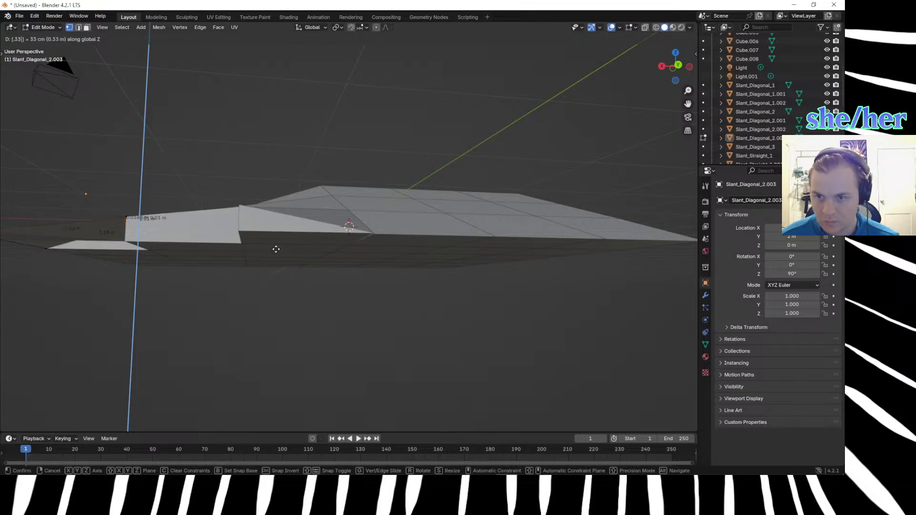
{"action": "key", "text": "Return"}
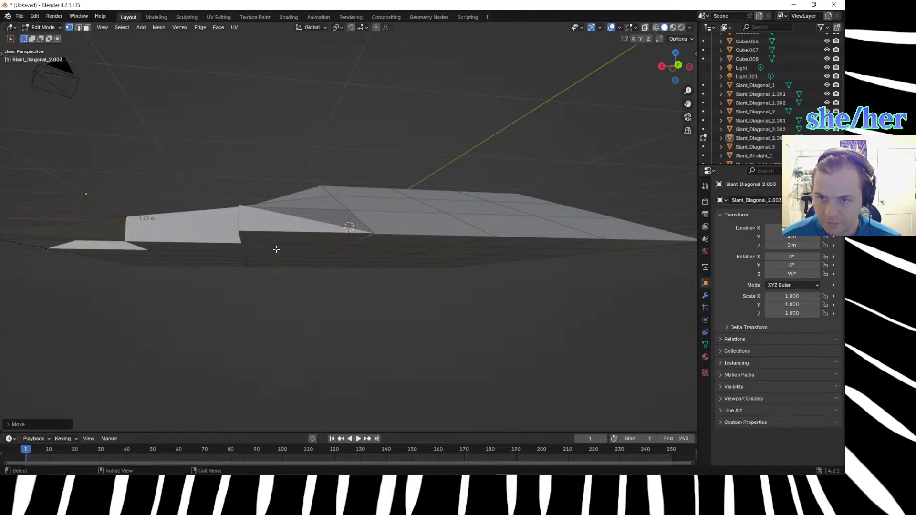
{"action": "type", "text": "gz"}
{"action": "type", "text": ".25"}
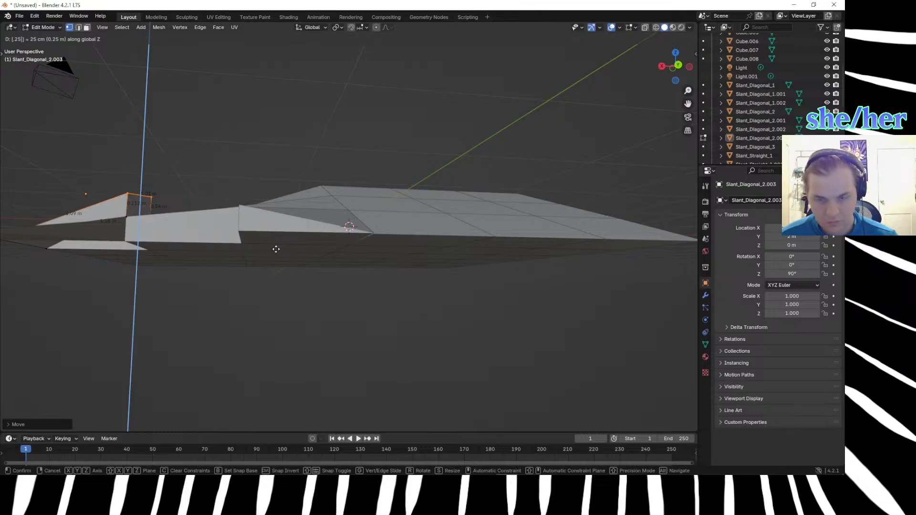
{"action": "key", "text": "Return"}
Lower the same bottom vertex freehand by about 0.08 m to meet the adjoining block's bottom corner.
{"action": "middle_click_drag", "start_coordinate": [161, 260], "coordinate": [182, 255]}
{"action": "middle_click_drag", "start_coordinate": [298, 260], "coordinate": [293, 264]}
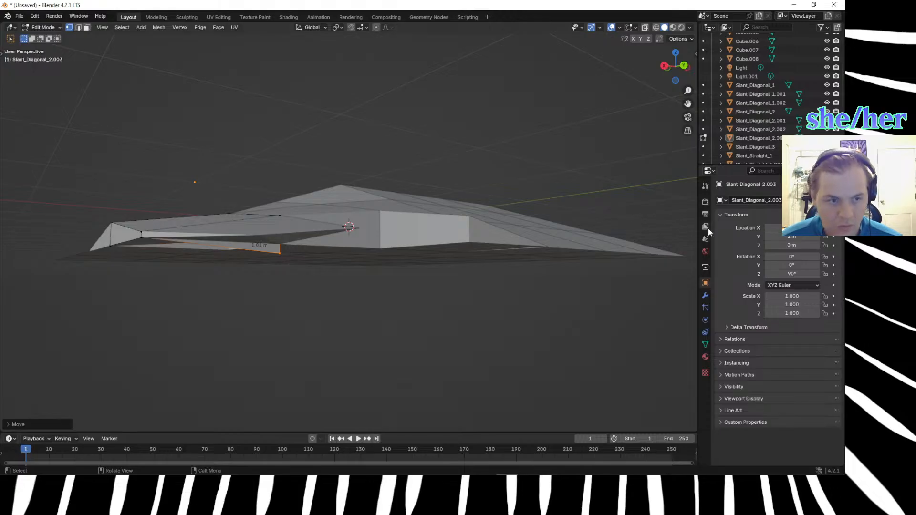
{"action": "left_click", "coordinate": [305, 267]}
{"action": "left_click_drag", "start_coordinate": [268, 250], "coordinate": [302, 258]}
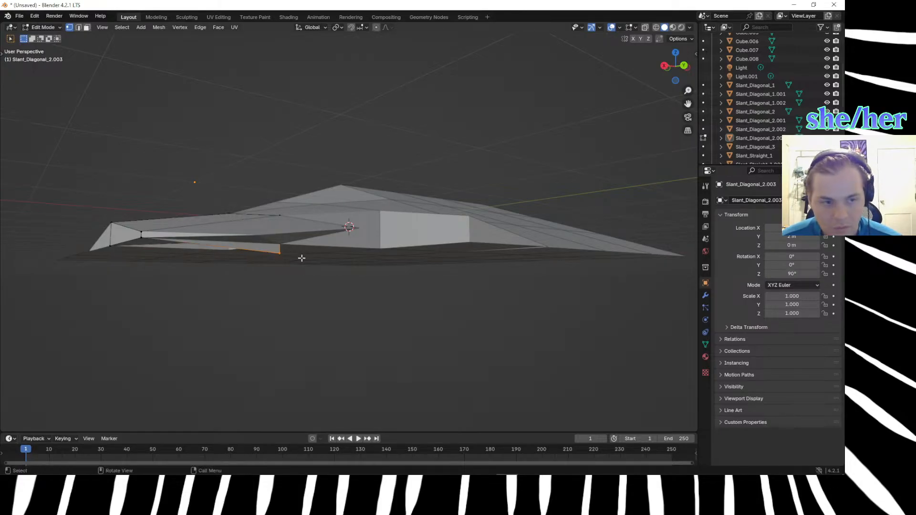
{"action": "key", "text": "g"}
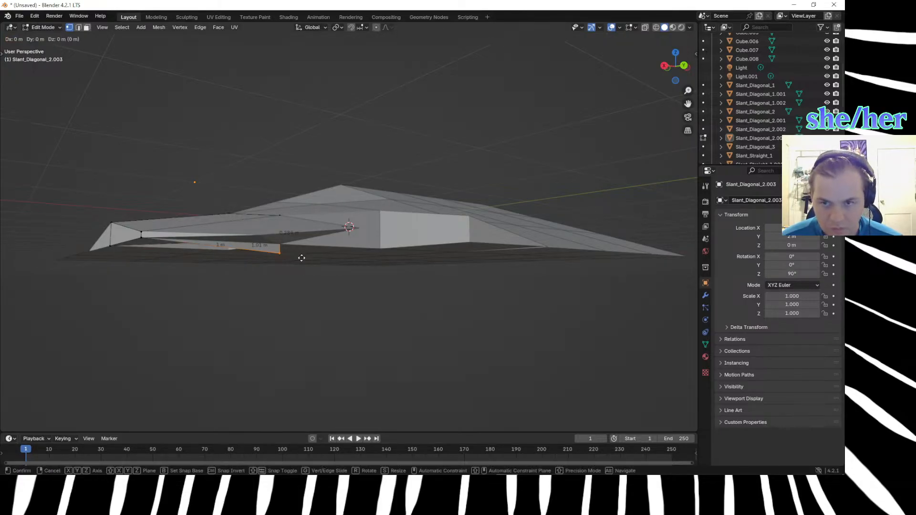
{"action": "left_click", "coordinate": [302, 249]}
{"action": "middle_click_drag", "start_coordinate": [290, 277], "coordinate": [310, 247]}
{"action": "left_click_drag", "start_coordinate": [302, 168], "coordinate": [310, 186]}
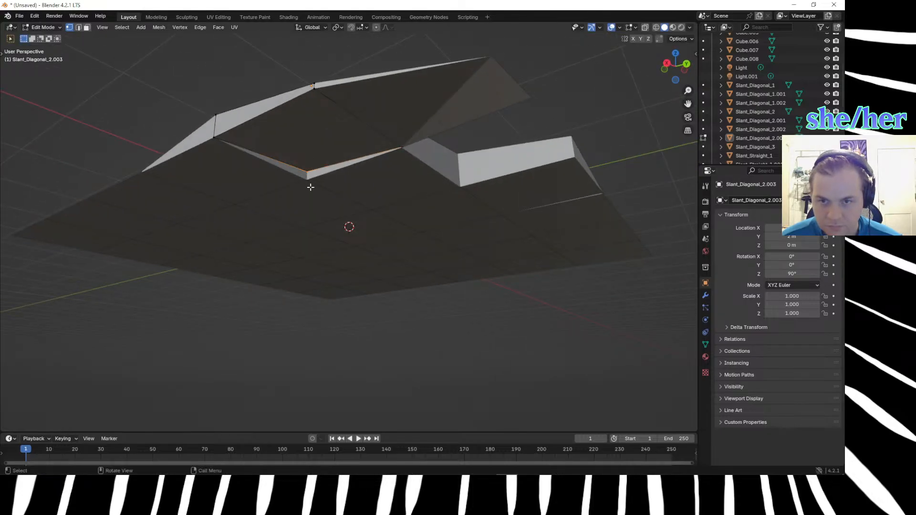
{"action": "key", "text": "g"}
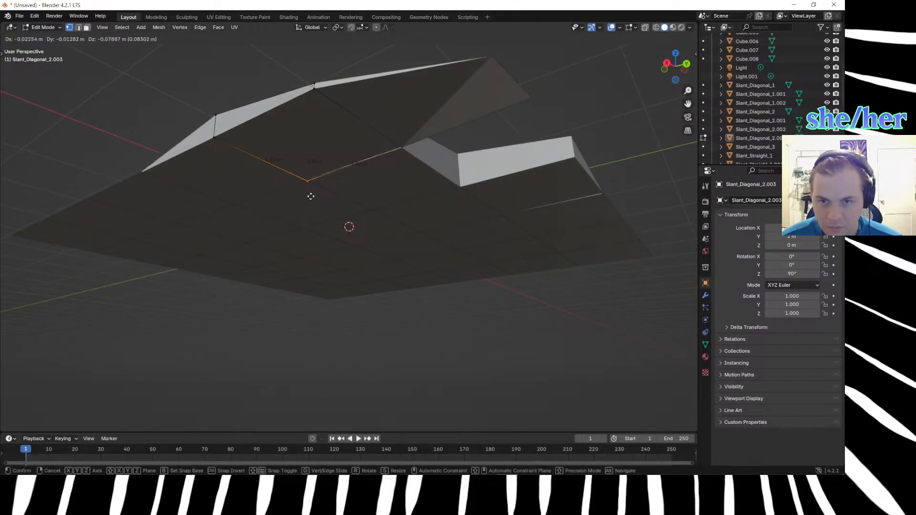
{"action": "left_click", "coordinate": [310, 195]}
{"action": "left_click", "coordinate": [361, 306]}
{"action": "middle_click_drag", "start_coordinate": [361, 305], "coordinate": [336, 326]}
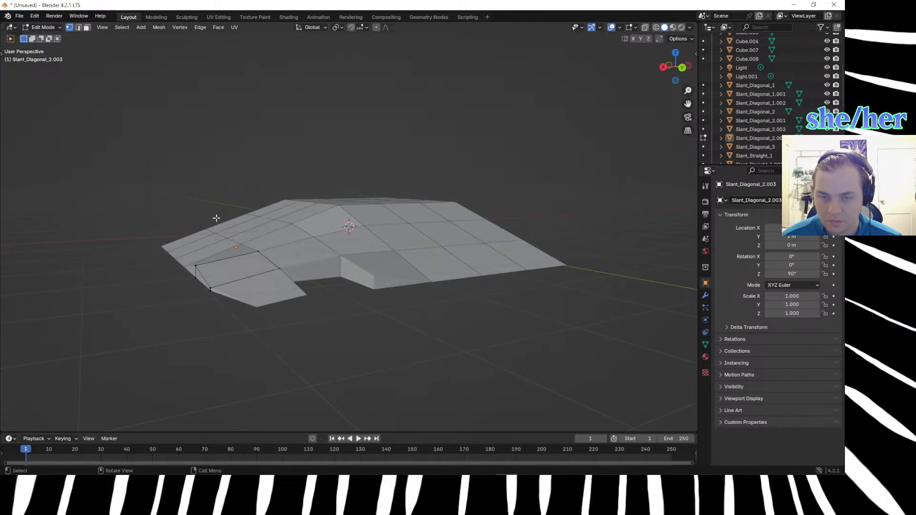
Duplicate the reshaped diagonal block in Object Mode, offset the copy -1 m along X, and move it 1 m along Y.
{"action": "key", "text": "Tab"}
{"action": "left_click", "coordinate": [235, 256]}
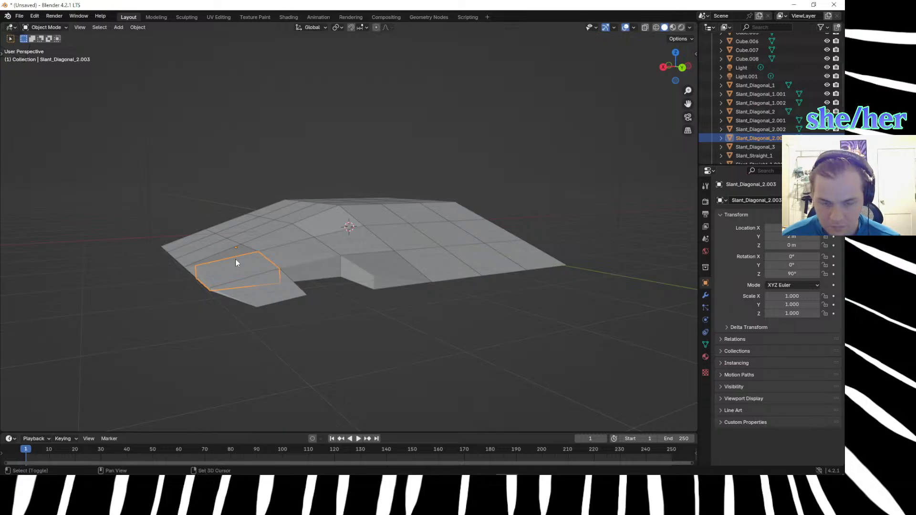
{"action": "key", "text": "shift+d"}
{"action": "type", "text": "x"}
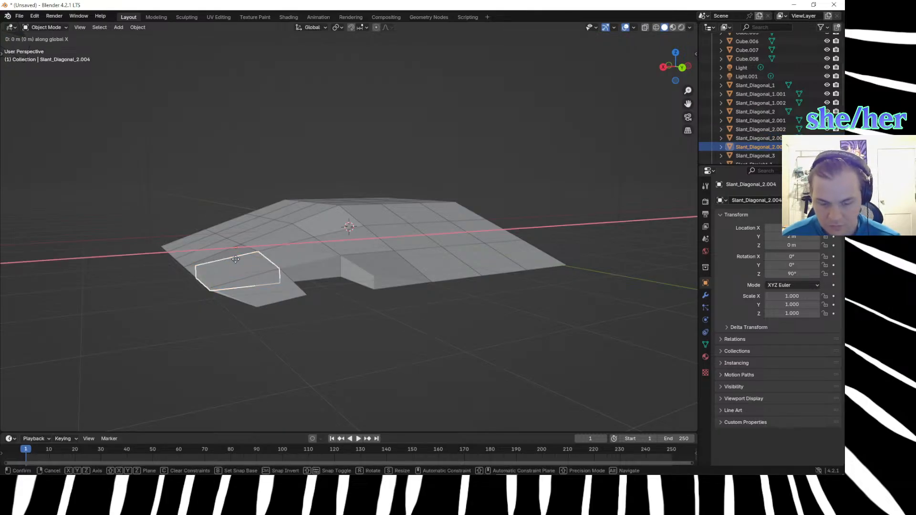
{"action": "type", "text": "1"}
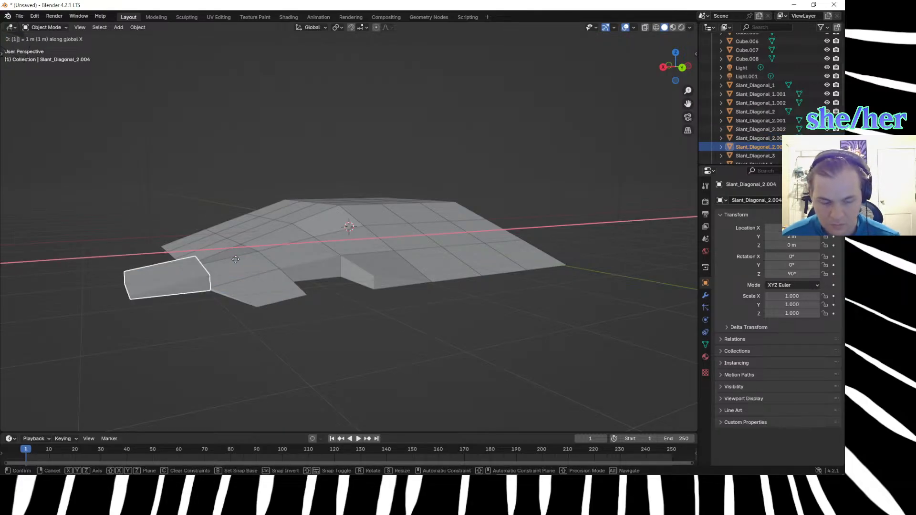
{"action": "key", "text": "minus"}
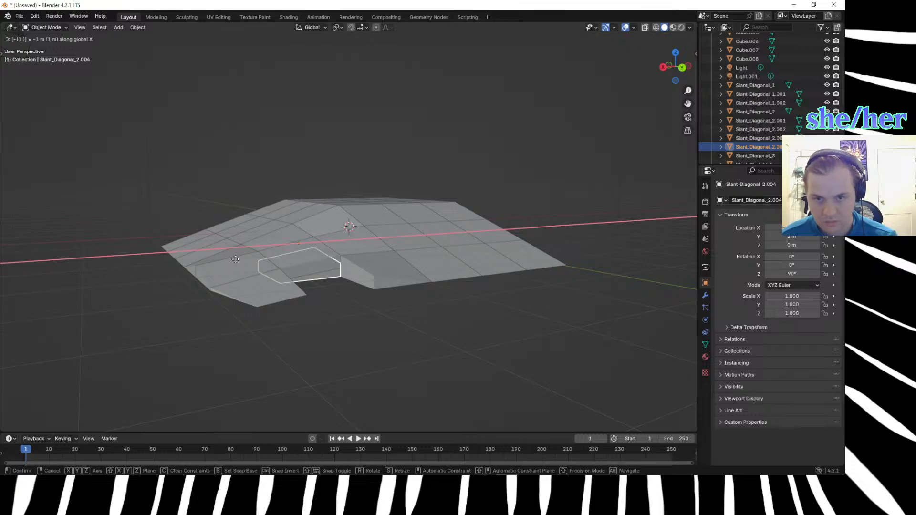
{"action": "key", "text": "Return"}
{"action": "type", "text": "gy1"}
{"action": "left_click", "coordinate": [253, 356]}
Mirror the duplicated diagonal block along the global Y axis.
{"action": "middle_click_drag", "start_coordinate": [253, 356], "coordinate": [334, 282]}
{"action": "left_click", "coordinate": [338, 277]}
{"action": "right_click", "coordinate": [338, 277]}
{"action": "mouse_move", "coordinate": [339, 277]}
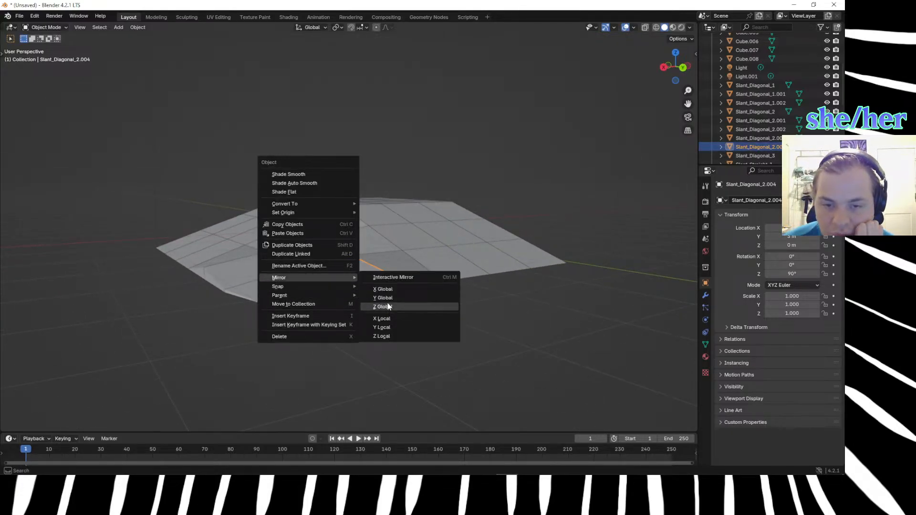
{"action": "left_click", "coordinate": [385, 299]}
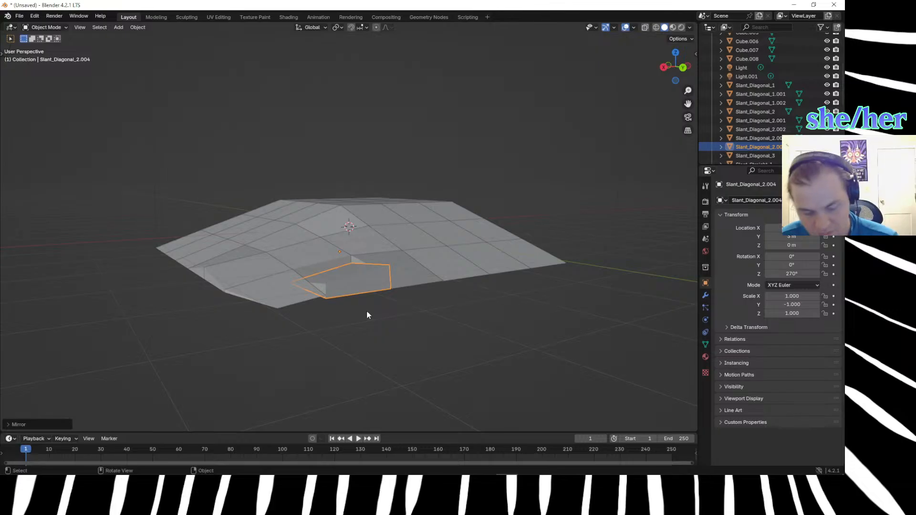
Try to rotate the mirrored block 90° without an axis constraint, and undo the rotation.
{"action": "type", "text": "r90"}
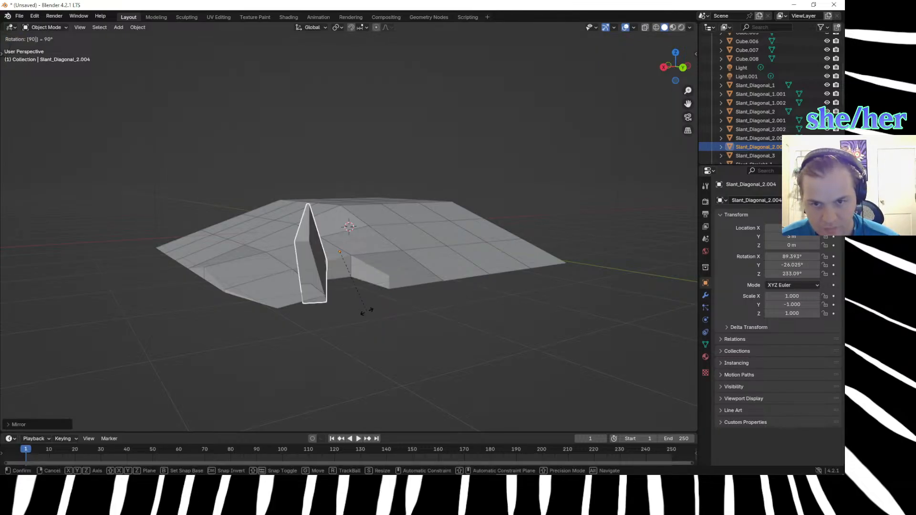
{"action": "key", "text": "Return"}
{"action": "key", "text": "ctrl+z"}
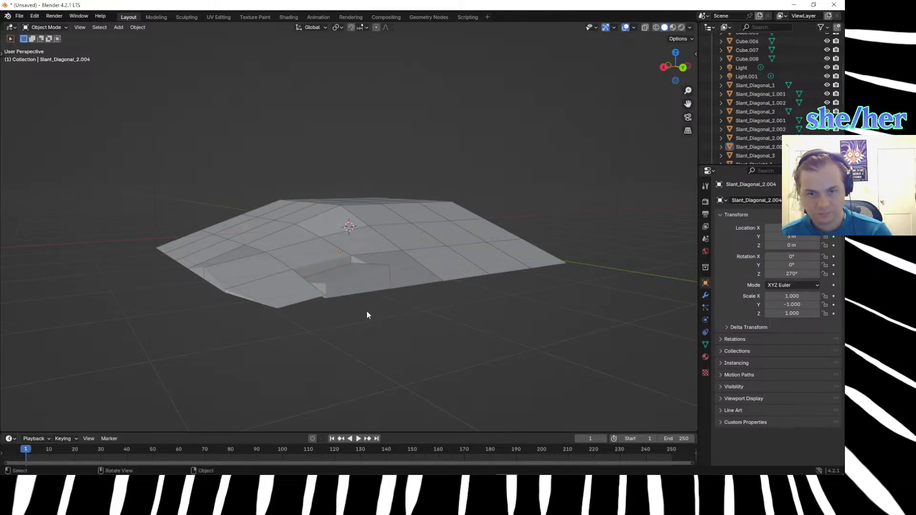
Try to rotate the mirrored diagonal block around the global Z axis.
{"action": "left_click", "coordinate": [346, 285]}
{"action": "key", "text": "r"}
{"action": "key", "text": "z"}
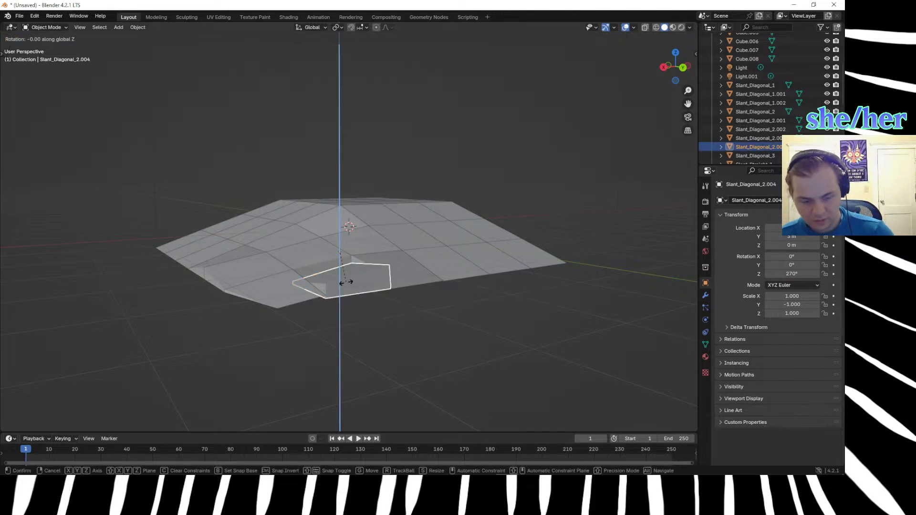
{"action": "left_click", "coordinate": [345, 282]}
{"action": "middle_click_drag", "start_coordinate": [340, 356], "coordinate": [371, 371]}
{"action": "middle_click_drag", "start_coordinate": [363, 259], "coordinate": [339, 204]}
Delete the diagonal blocks filling the corner gap, keeping only Slant_Diagonal_1 at the inner corner.
{"action": "left_click", "coordinate": [310, 222]}
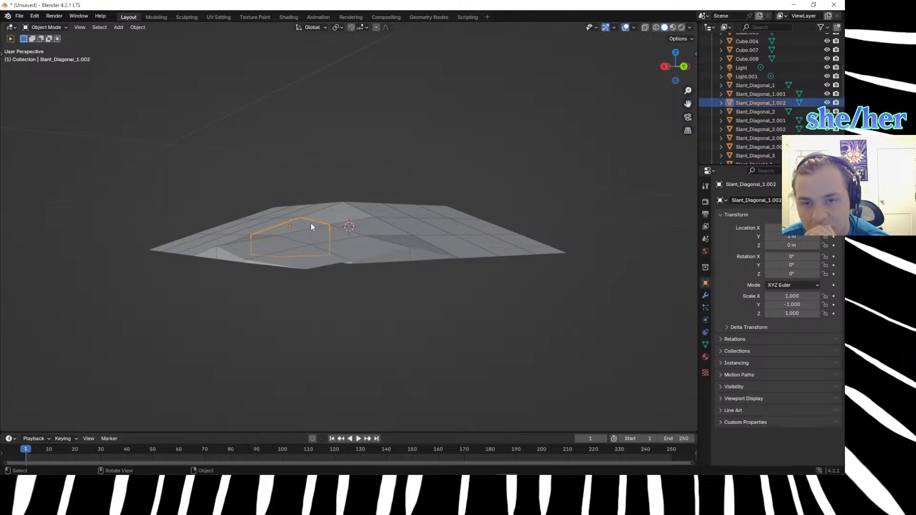
{"action": "key", "text": "Delete"}
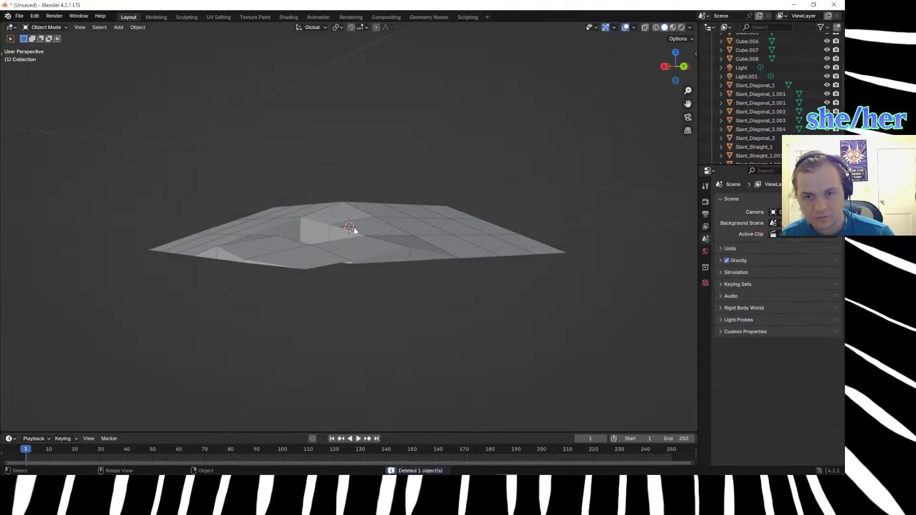
{"action": "left_click", "coordinate": [385, 247]}
{"action": "key", "text": "Delete"}
{"action": "left_click", "coordinate": [408, 244]}
{"action": "key", "text": "Delete"}
{"action": "left_click", "coordinate": [316, 266]}
{"action": "key", "text": "Delete"}
{"action": "left_click", "coordinate": [270, 256]}
{"action": "key", "text": "Delete"}
{"action": "middle_click_drag", "start_coordinate": [270, 256], "coordinate": [292, 325]}
{"action": "left_click", "coordinate": [292, 329]}
{"action": "key", "text": "Delete"}
Set the location of the straight slope block Slant_Straight_1.005, beside the remaining diagonal block, to X 0 and Y 1 m.
{"action": "left_click", "coordinate": [360, 243]}
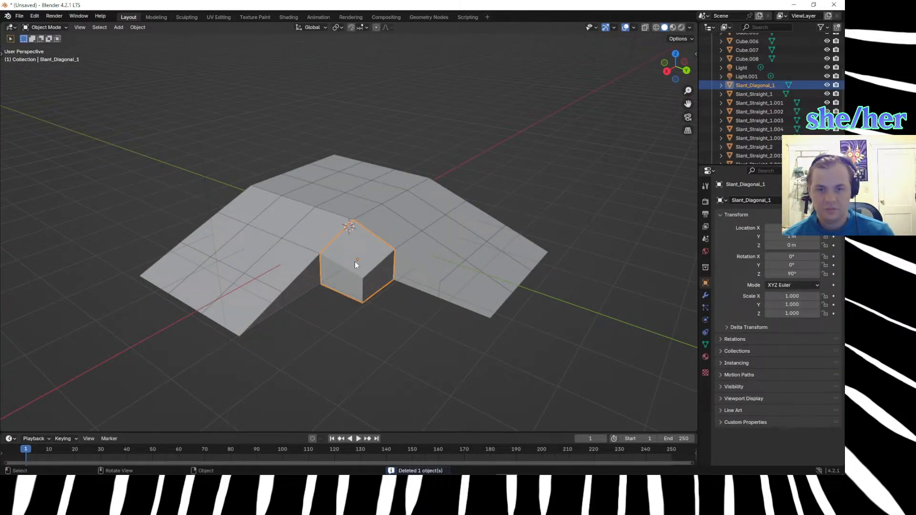
{"action": "middle_click_drag", "start_coordinate": [318, 395], "coordinate": [262, 302]}
{"action": "left_click", "coordinate": [290, 339]}
{"action": "scroll", "coordinate": [265, 304], "scroll_direction": "up", "scroll_amount": 3}
{"action": "left_click", "coordinate": [344, 211]}
{"action": "middle_click_drag", "start_coordinate": [323, 267], "coordinate": [418, 292]}
{"action": "left_click", "coordinate": [440, 294]}
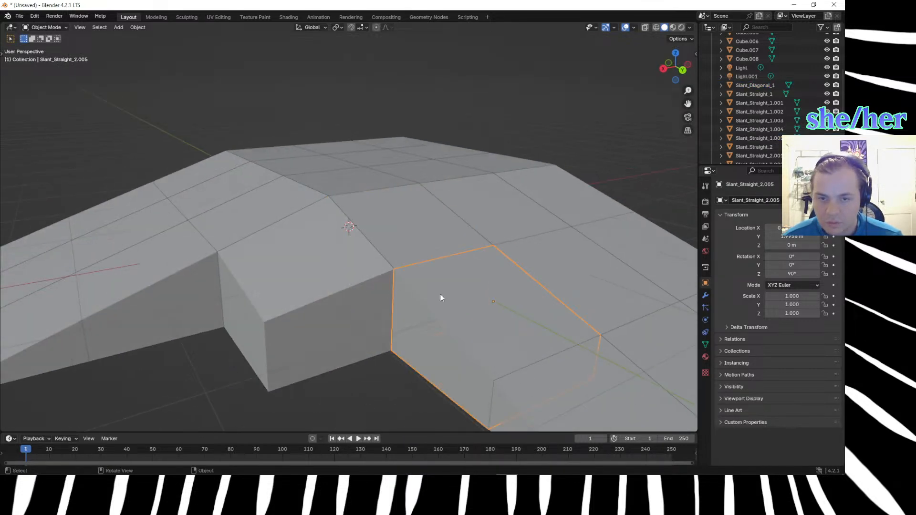
{"action": "left_click", "coordinate": [409, 245]}
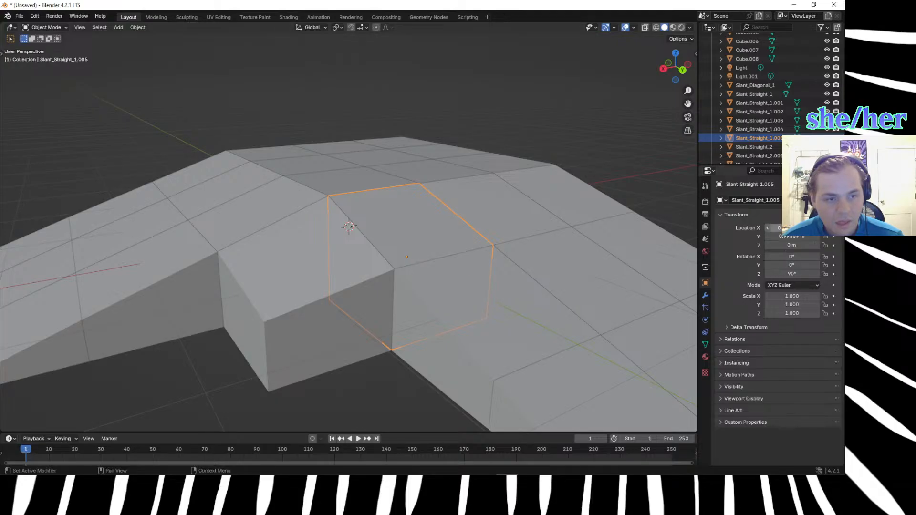
{"action": "left_click", "coordinate": [775, 227]}
{"action": "type", "text": "0"}
{"action": "key", "text": "Return"}
{"action": "left_click", "coordinate": [801, 238]}
{"action": "type", "text": "1"}
{"action": "key", "text": "Return"}
Set the Y location of Slant_Straight_2.005 to 2 m and of Slant_Straight_3.005 to 3 m.
{"action": "left_click", "coordinate": [498, 291]}
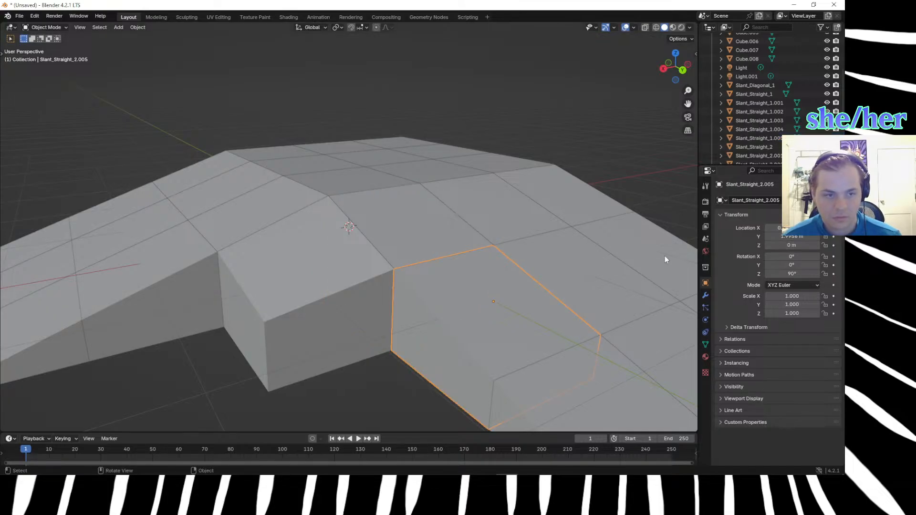
{"action": "left_click", "coordinate": [793, 236]}
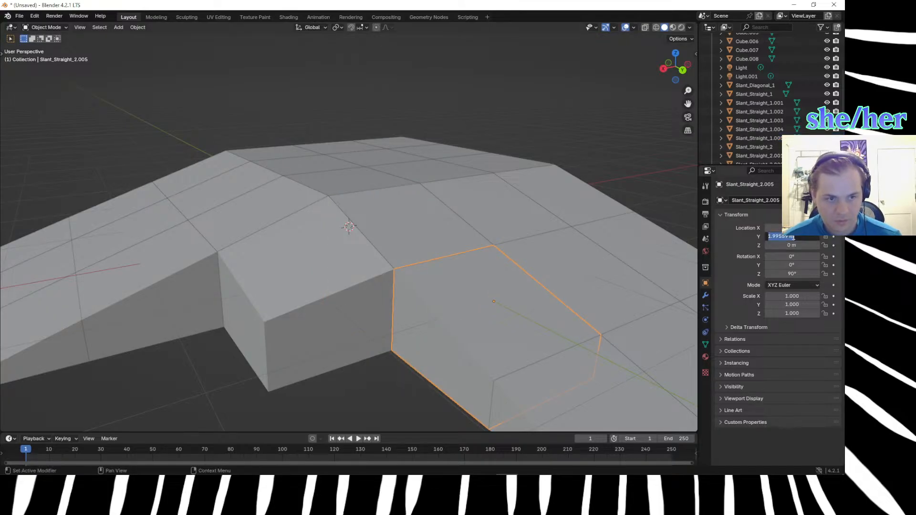
{"action": "type", "text": "2"}
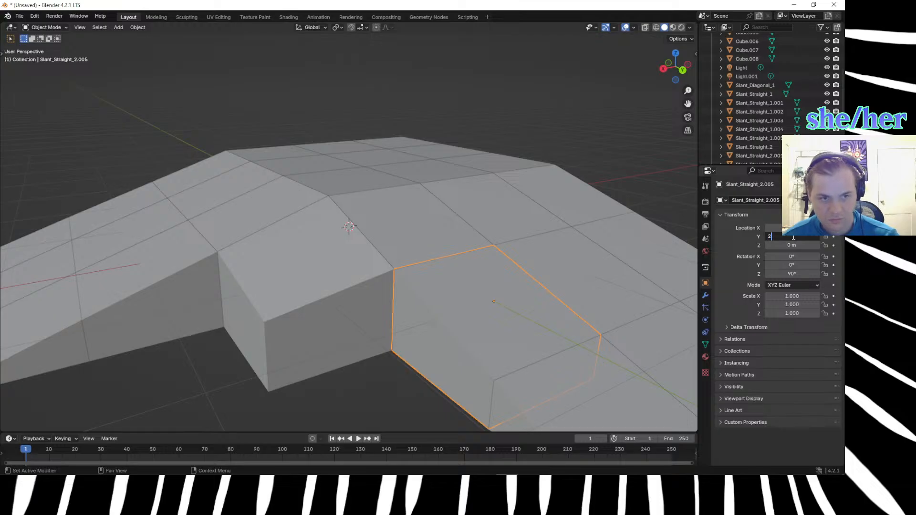
{"action": "key", "text": "Return"}
{"action": "left_click", "coordinate": [586, 354]}
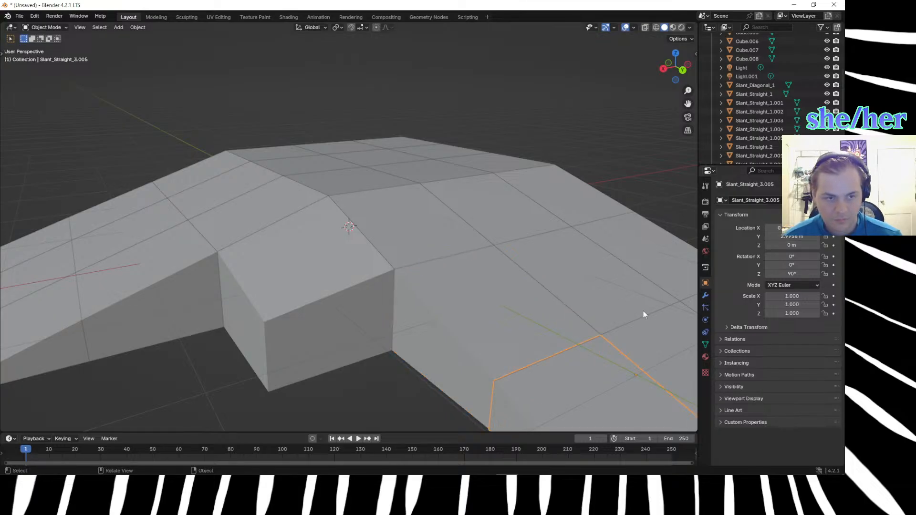
{"action": "left_click", "coordinate": [789, 228]}
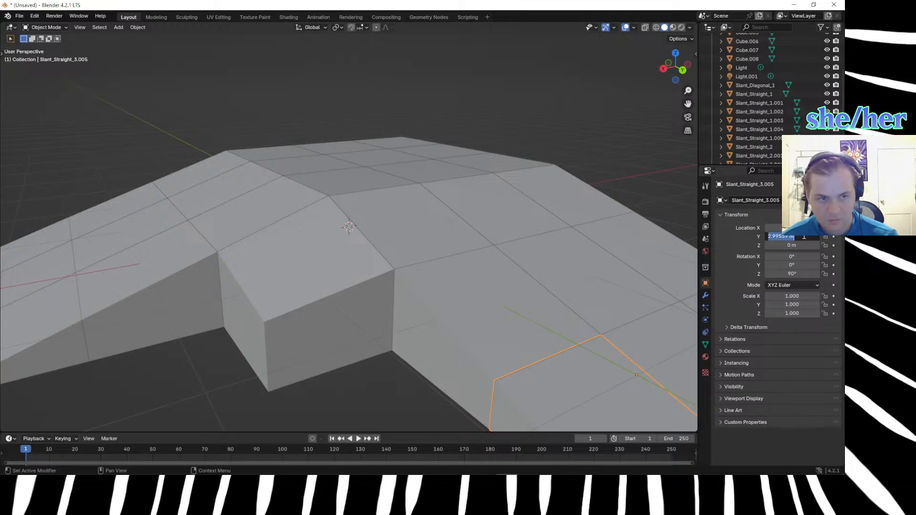
{"action": "left_click", "coordinate": [376, 294]}
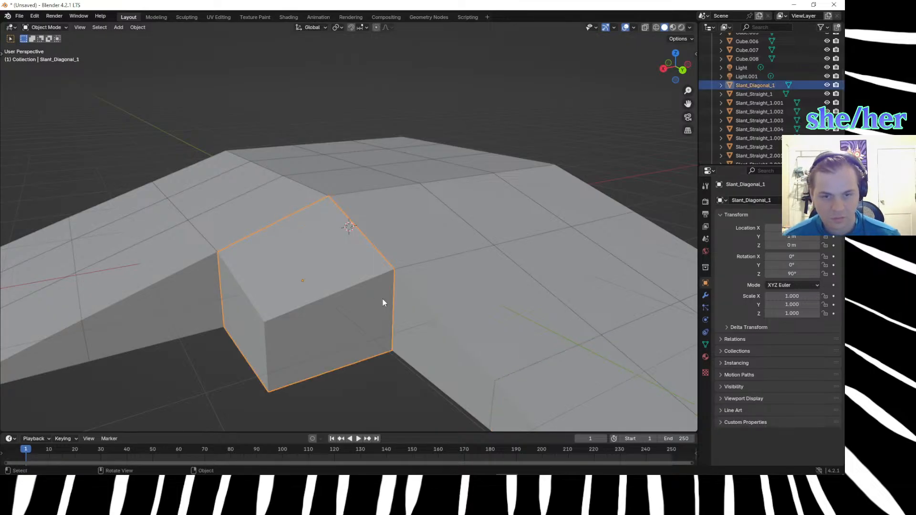
Delete the six straight slope blocks in the two outer columns, keeping the column beside the diagonal block.
{"action": "scroll", "coordinate": [388, 306], "scroll_direction": "down", "scroll_amount": 4}
{"action": "middle_click_drag", "start_coordinate": [387, 306], "coordinate": [376, 227]}
{"action": "left_click", "coordinate": [380, 224]}
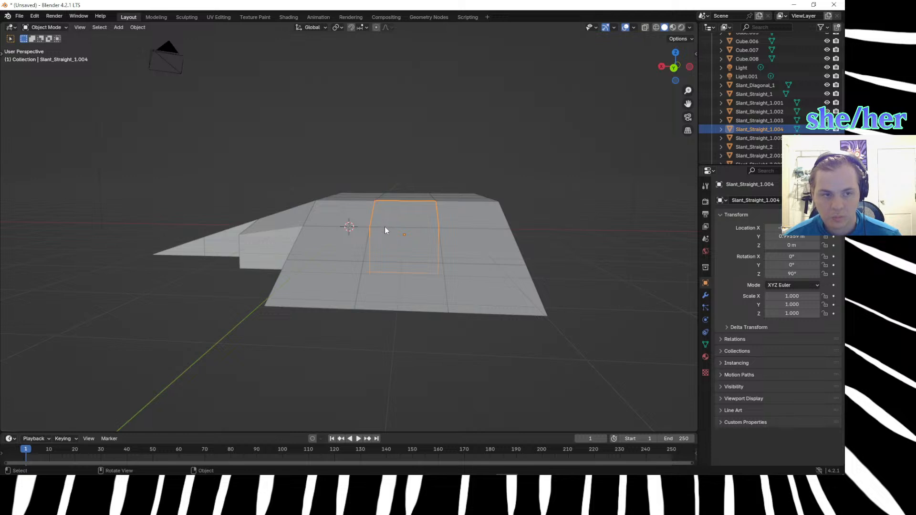
{"action": "left_click", "coordinate": [387, 242], "text": "shift"}
{"action": "left_click", "coordinate": [409, 286], "text": "shift"}
{"action": "left_click", "coordinate": [475, 287], "text": "shift"}
{"action": "left_click", "coordinate": [476, 254], "text": "shift"}
{"action": "left_click", "coordinate": [478, 219], "text": "shift"}
{"action": "key", "text": "Delete"}
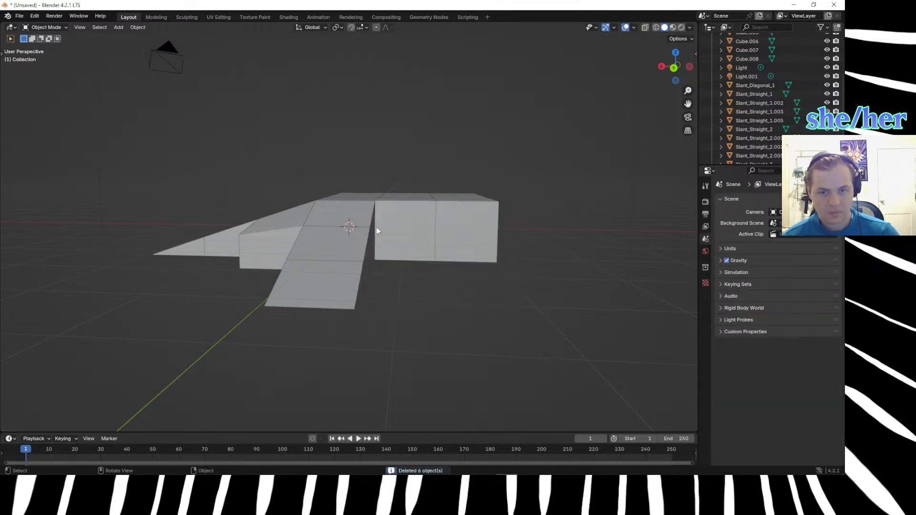
Duplicate the remaining column of three straight slope blocks and offset the copies -1 m along X.
{"action": "left_click", "coordinate": [330, 215]}
{"action": "left_click", "coordinate": [327, 258], "text": "shift"}
{"action": "left_click", "coordinate": [324, 301], "text": "shift"}
{"action": "middle_click_drag", "start_coordinate": [324, 301], "coordinate": [325, 333]}
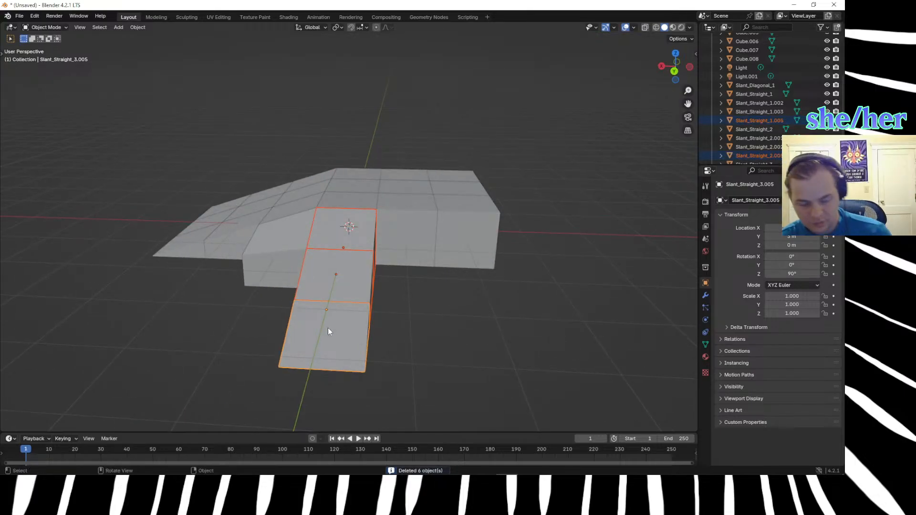
{"action": "key", "text": "shift+d"}
{"action": "key", "text": "x"}
{"action": "key", "text": "1"}
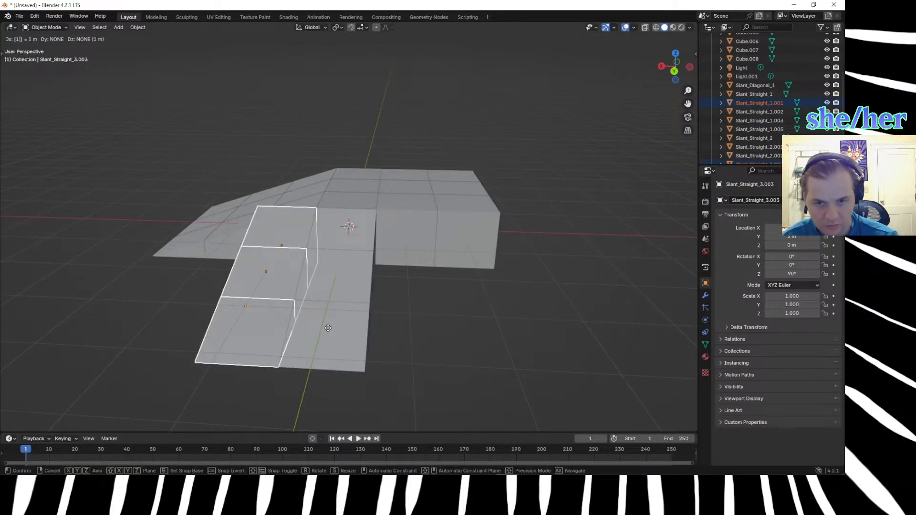
{"action": "key", "text": "minus"}
{"action": "key", "text": "Return"}
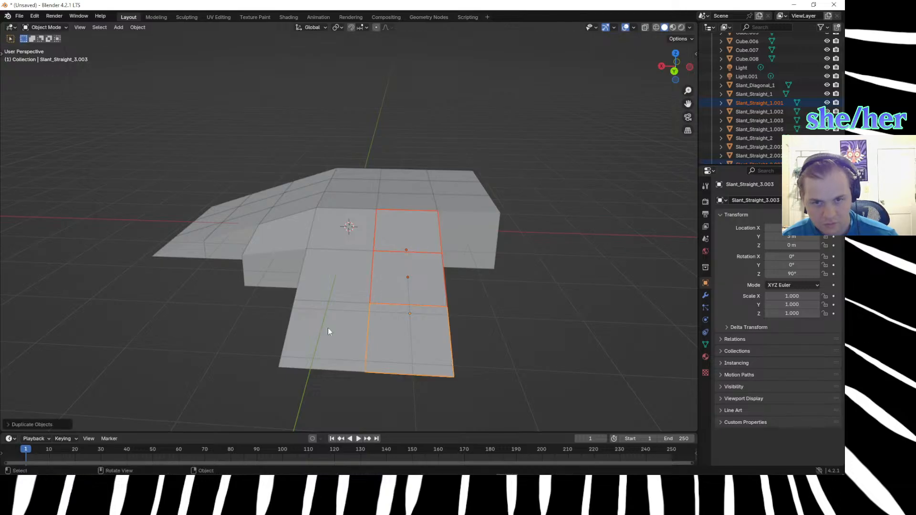
Duplicate the newly copied column of three straight slope blocks to form a third column, offset -1 m along X.
{"action": "key", "text": "shift+d"}
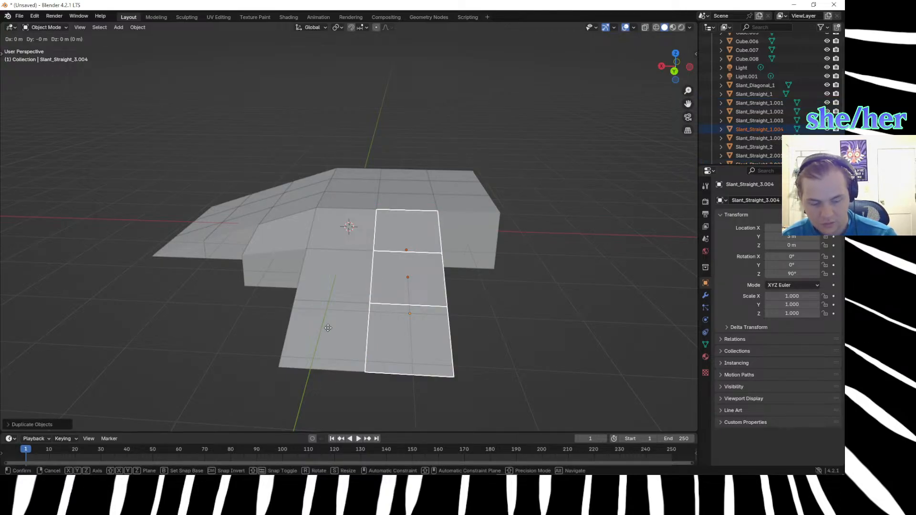
{"action": "key", "text": "x"}
{"action": "key", "text": "1"}
{"action": "key", "text": "minus"}
{"action": "key", "text": "Return"}
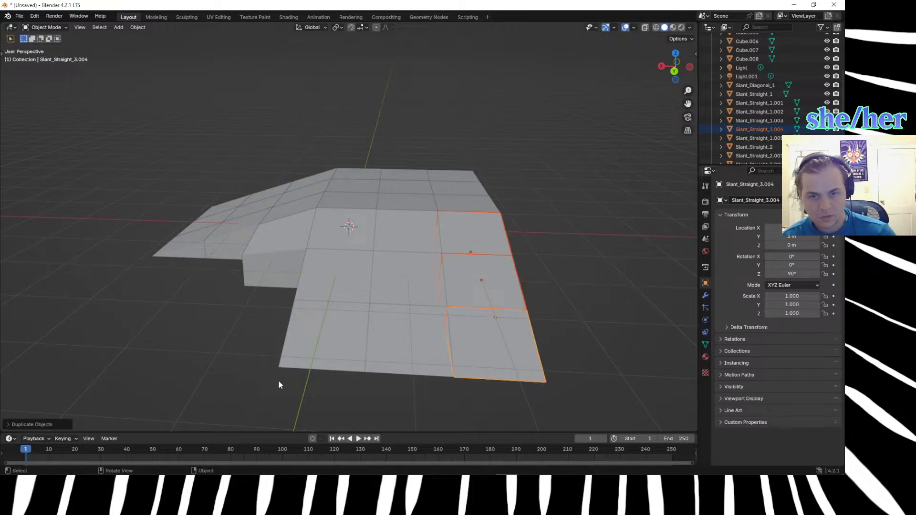
{"action": "left_click", "coordinate": [204, 389]}
{"action": "middle_click_drag", "start_coordinate": [344, 322], "coordinate": [348, 344]}
{"action": "left_click_drag", "start_coordinate": [57, 173], "coordinate": [271, 359]}
{"action": "left_click", "coordinate": [220, 355]}
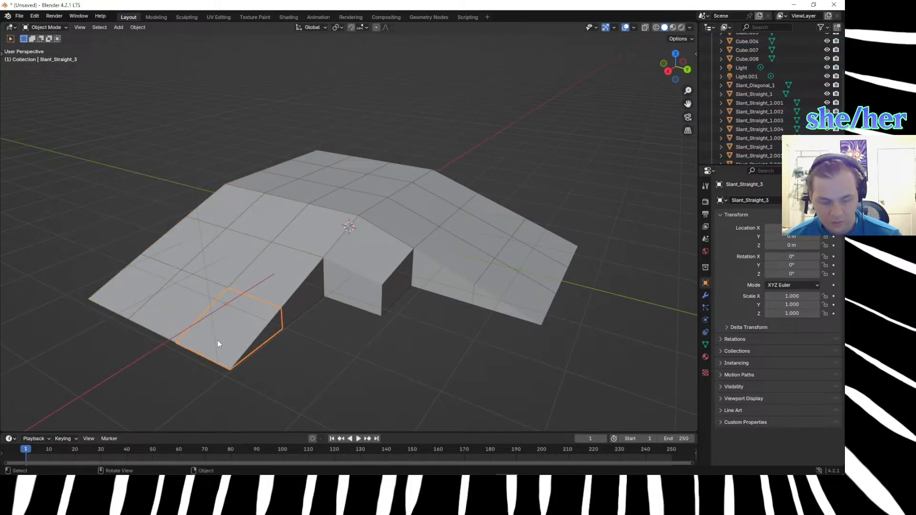
{"action": "key", "text": "Delete"}
{"action": "left_click", "coordinate": [290, 236]}
{"action": "key", "text": "Delete"}
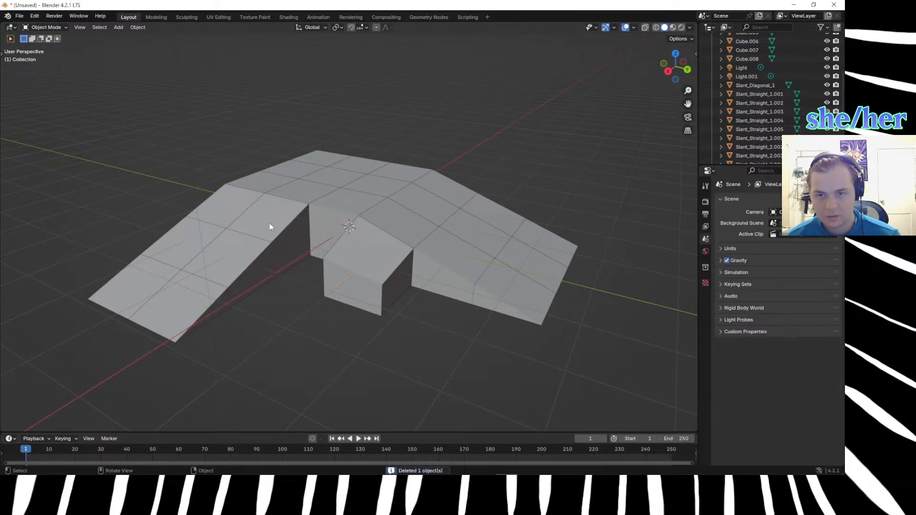
{"action": "left_click", "coordinate": [270, 227]}
{"action": "key", "text": "Delete"}
{"action": "left_click", "coordinate": [249, 265]}
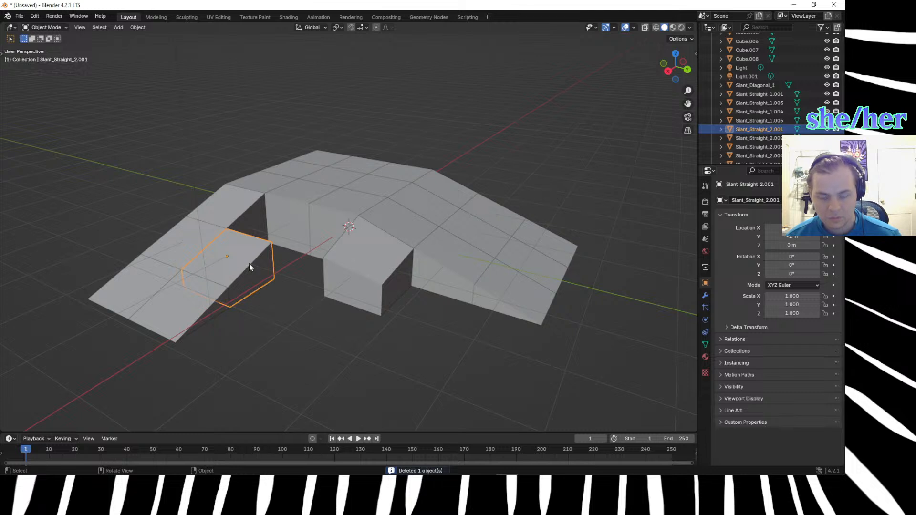
{"action": "key", "text": "ctrl+z"}
{"action": "key", "text": "ctrl+z"}
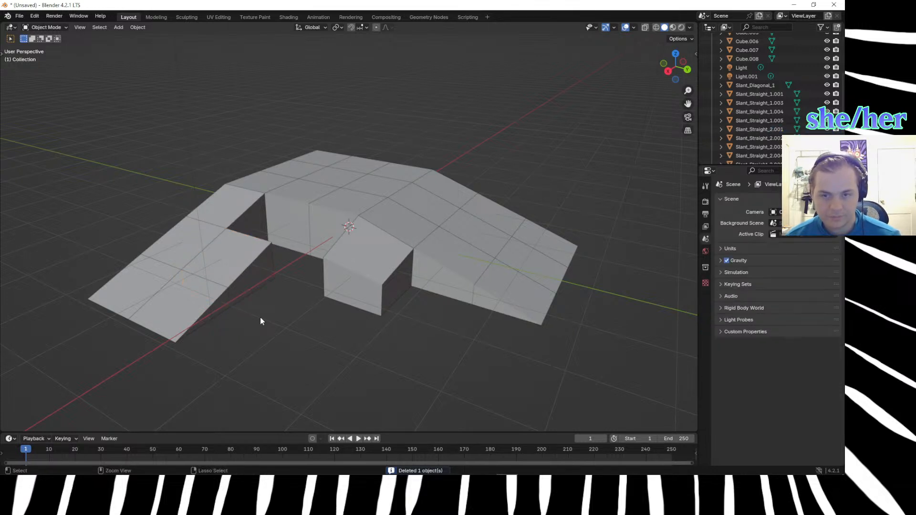
{"action": "key", "text": "ctrl+z"}
{"action": "key", "text": "ctrl+z"}
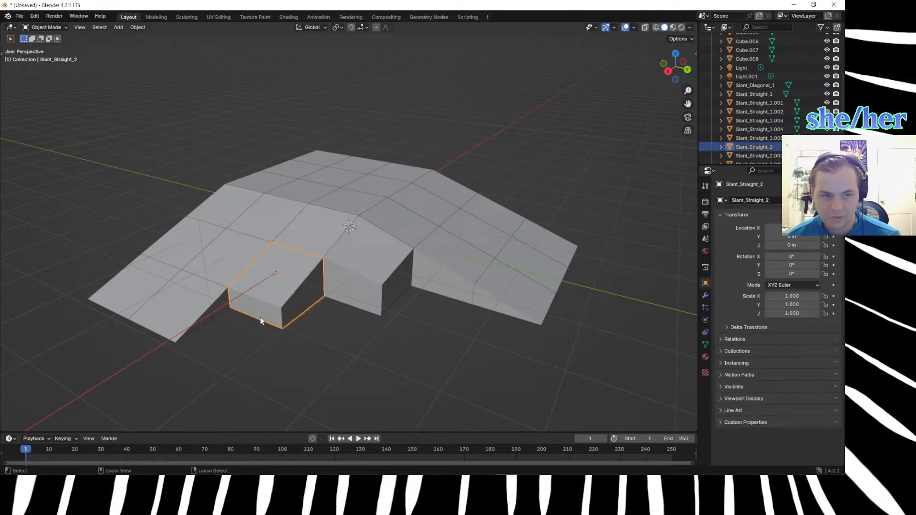
{"action": "key", "text": "ctrl+z"}
{"action": "key", "text": "ctrl+z"}
Delete the diagonal block Slant_Diagonal_1 from the corner between the two slopes.
{"action": "left_click", "coordinate": [358, 345]}
{"action": "middle_click_drag", "start_coordinate": [358, 345], "coordinate": [327, 331]}
{"action": "scroll", "coordinate": [310, 276], "scroll_direction": "up", "scroll_amount": 4}
{"action": "left_click", "coordinate": [306, 280]}
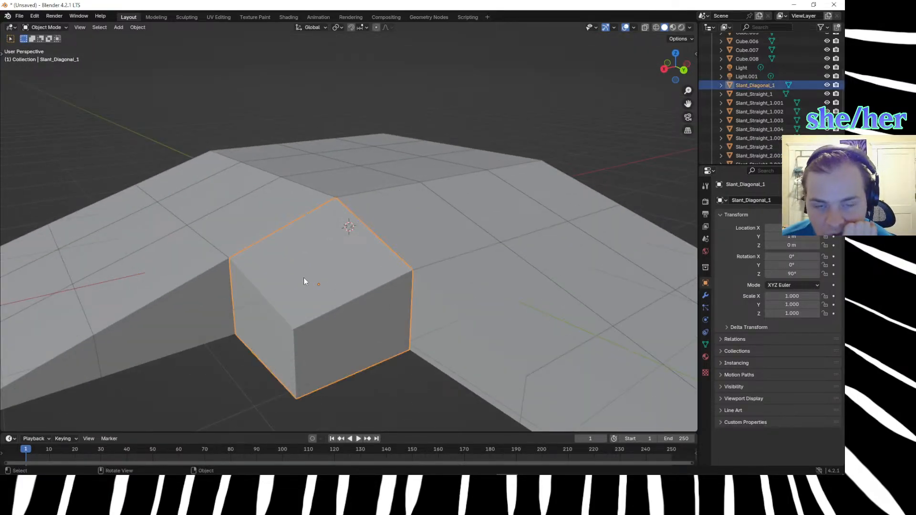
{"action": "key", "text": "Tab"}
{"action": "left_click", "coordinate": [295, 329]}
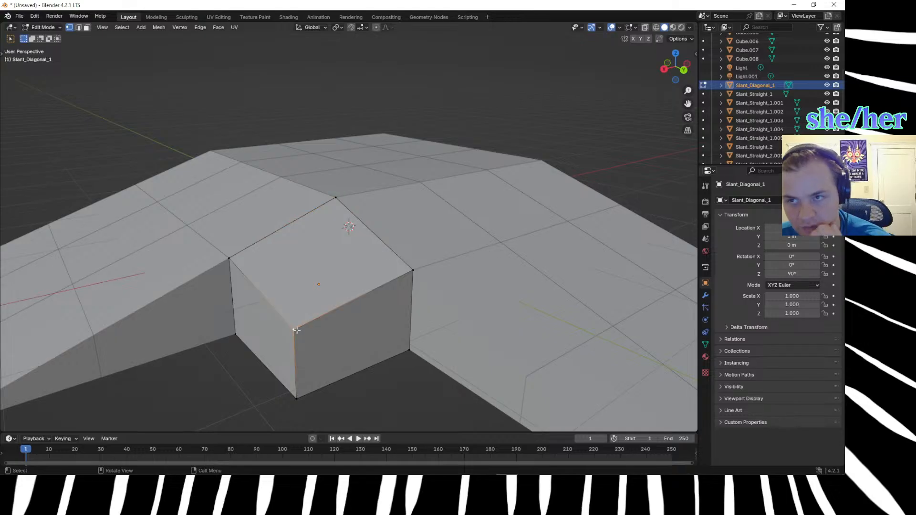
{"action": "middle_click_drag", "start_coordinate": [296, 329], "coordinate": [343, 258]}
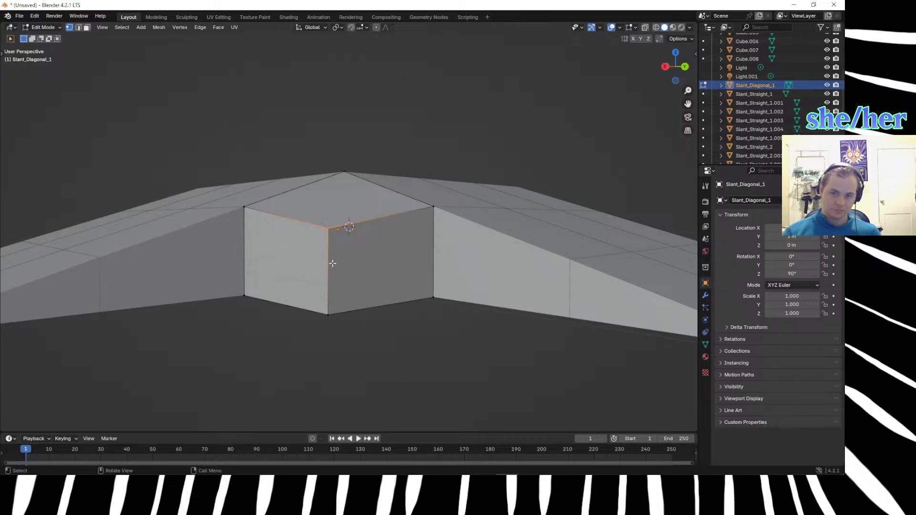
{"action": "left_click", "coordinate": [363, 238]}
{"action": "key", "text": "x"}
{"action": "key", "text": "Tab"}
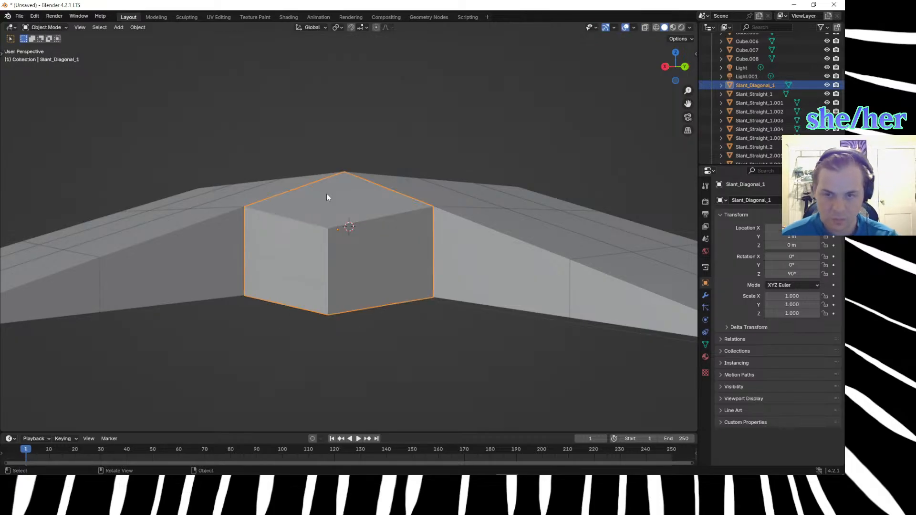
{"action": "key", "text": "Delete"}
{"action": "middle_click_drag", "start_coordinate": [338, 255], "coordinate": [339, 208]}
Duplicate the top platform's corner cube and move the copy 1 m along X and 1 m along Y into the gap between the slopes.
{"action": "left_click", "coordinate": [349, 186]}
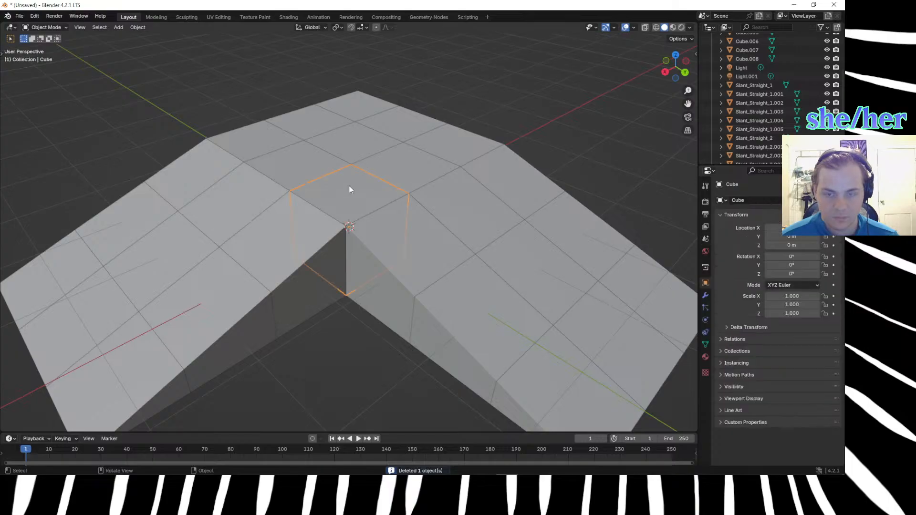
{"action": "key", "text": "shift+d"}
{"action": "type", "text": "x"}
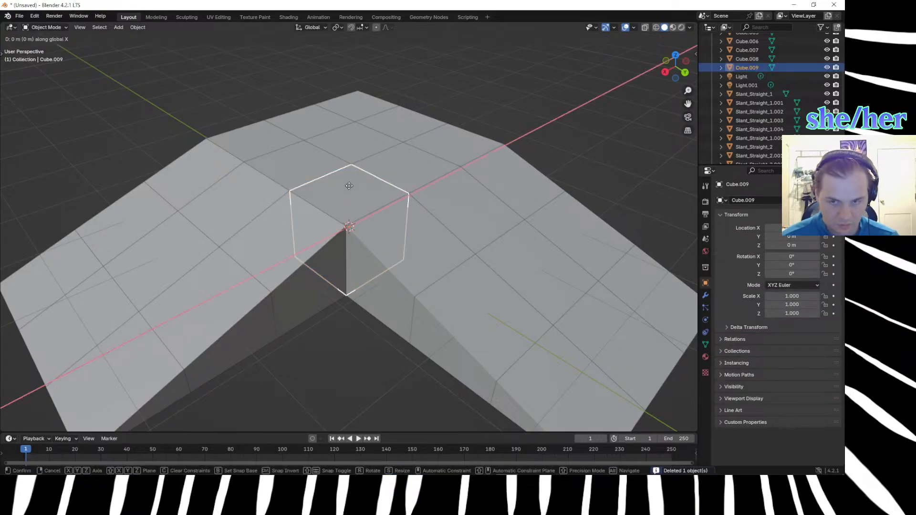
{"action": "type", "text": "2"}
{"action": "key", "text": "Return"}
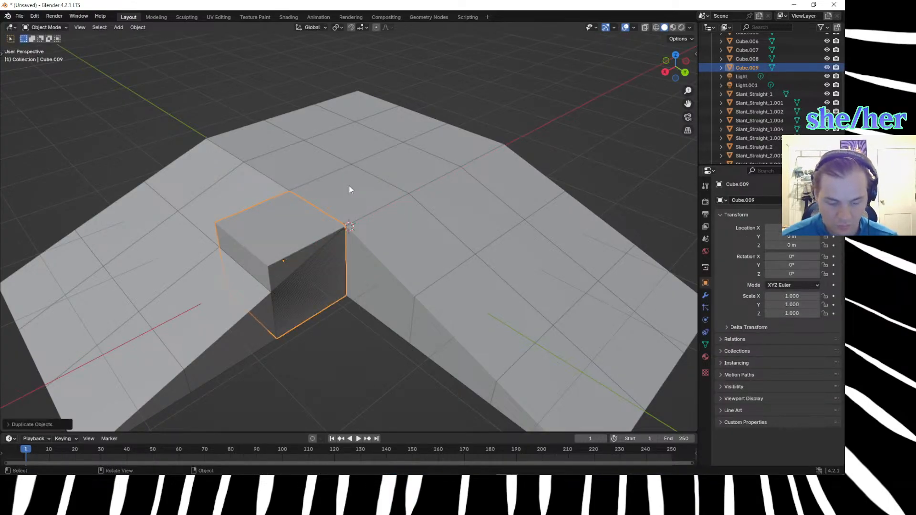
{"action": "type", "text": "g"}
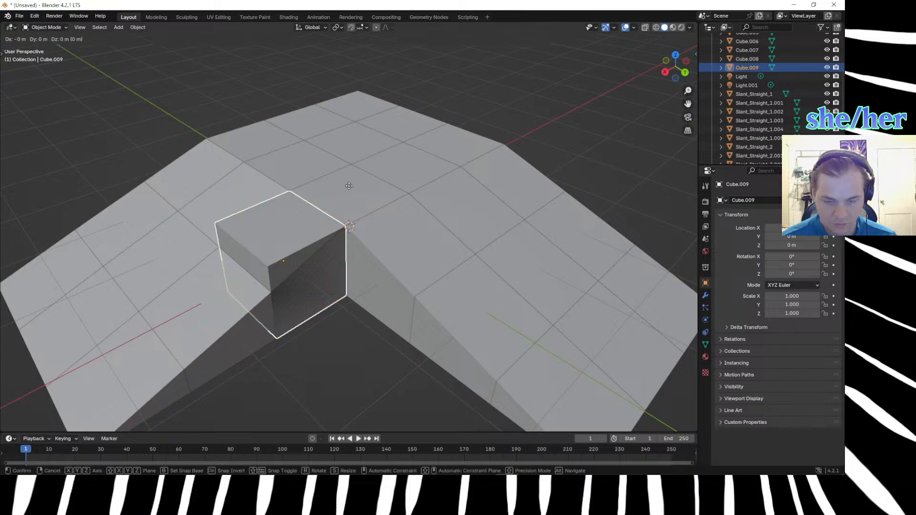
{"action": "type", "text": "y1"}
{"action": "key", "text": "Return"}
In Edit Mode, lower the new corner cube's outermost top vertex by 0.33 m along Z.
{"action": "left_click", "coordinate": [305, 264]}
{"action": "left_click", "coordinate": [345, 283]}
{"action": "middle_click_drag", "start_coordinate": [346, 283], "coordinate": [348, 268]}
{"action": "key", "text": "Tab"}
{"action": "left_click_drag", "start_coordinate": [340, 229], "coordinate": [398, 316]}
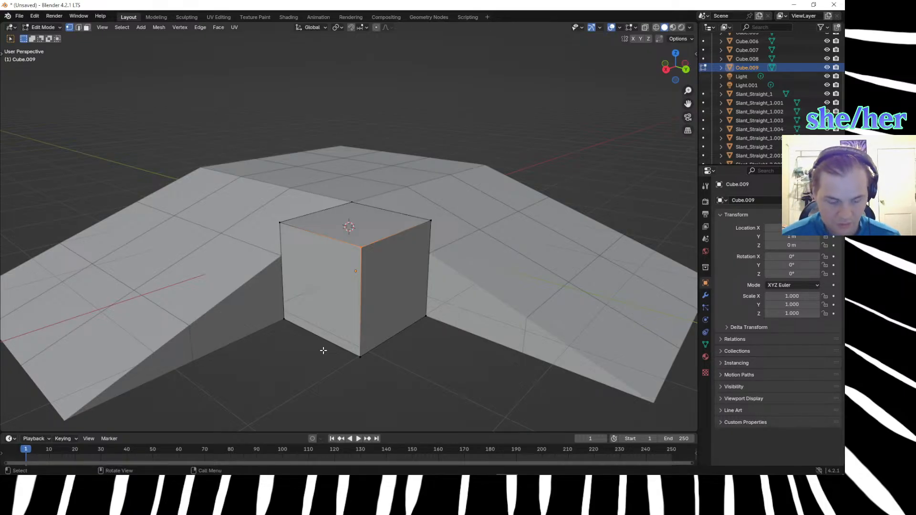
{"action": "key", "text": "g"}
{"action": "key", "text": "x"}
{"action": "type", "text": "z.333-"}
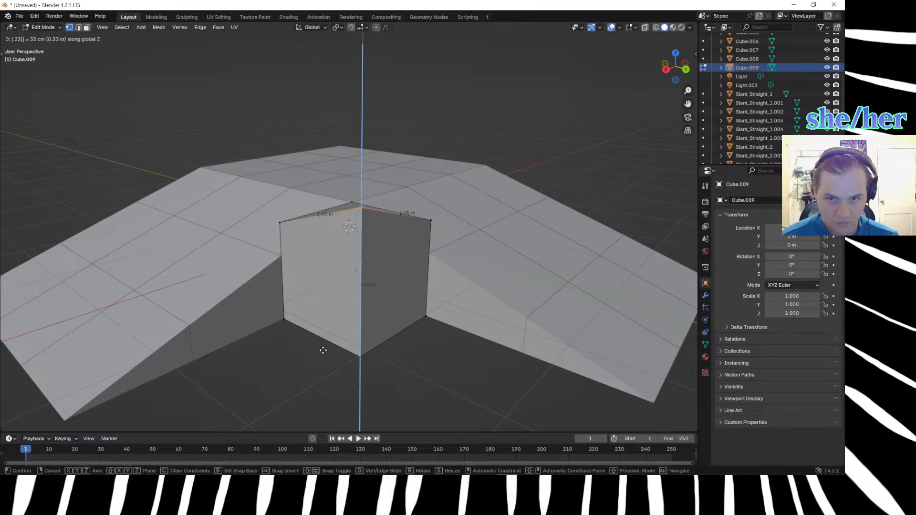
{"action": "key", "text": "Return"}
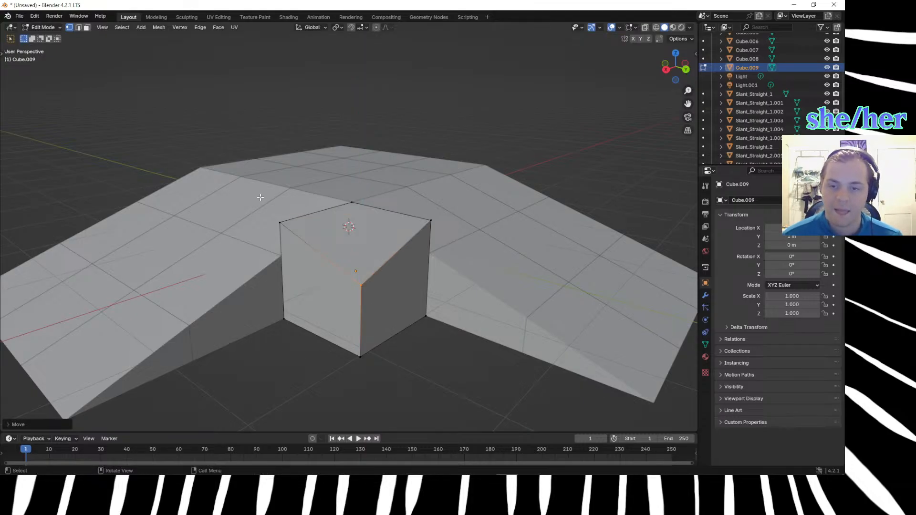
Lower the cube's top vertex beside the X-direction slope by 0.165 m along Z.
{"action": "left_click", "coordinate": [281, 224]}
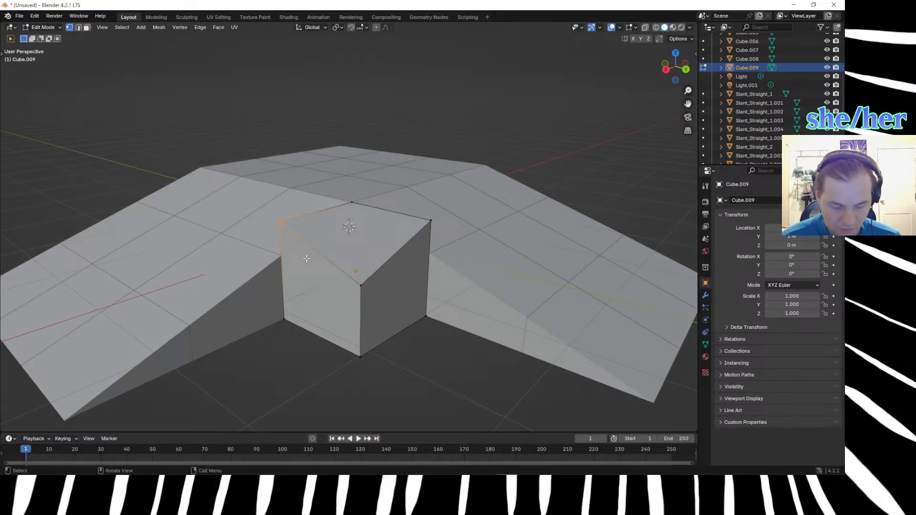
{"action": "key", "text": "g"}
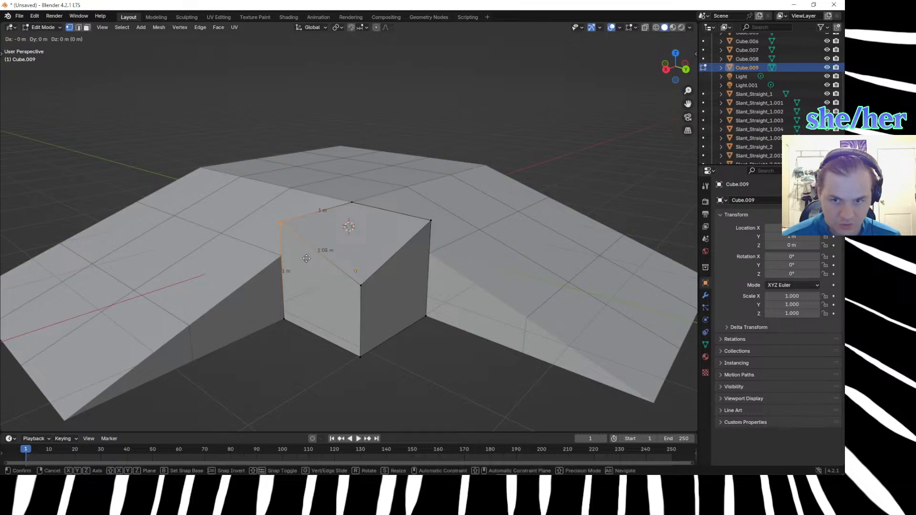
{"action": "key", "text": "z"}
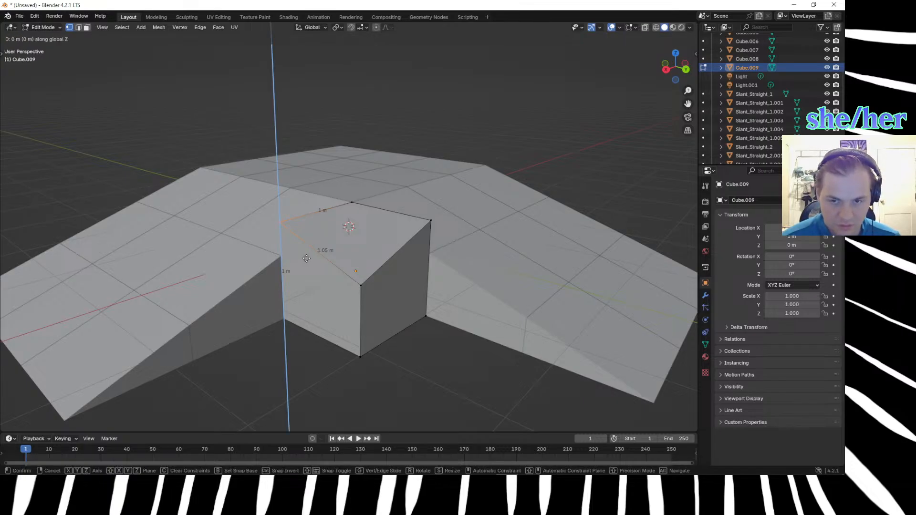
{"action": "type", "text": ".165"}
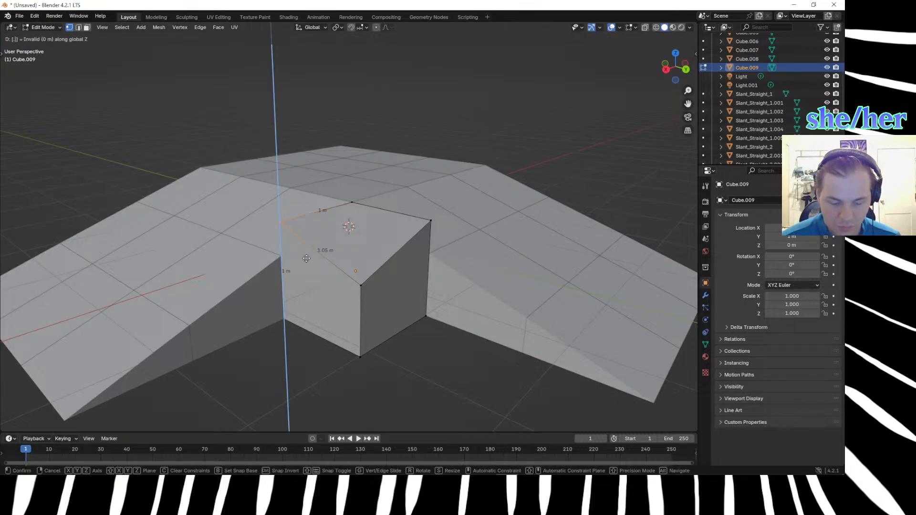
{"action": "type", "text": "-(.165"}
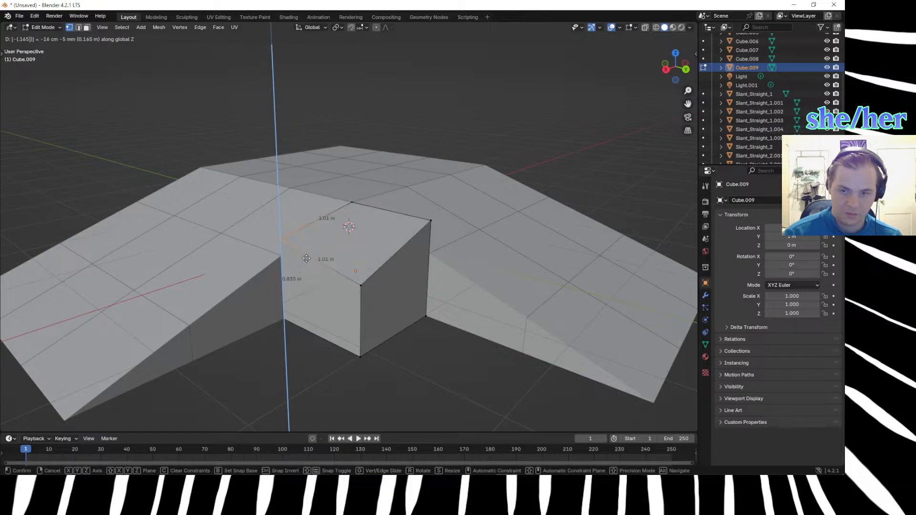
{"action": "key", "text": "Return"}
Lower the same vertex by another 0.165 m along Z to meet the X-direction slope.
{"action": "middle_click_drag", "start_coordinate": [306, 258], "coordinate": [410, 280]}
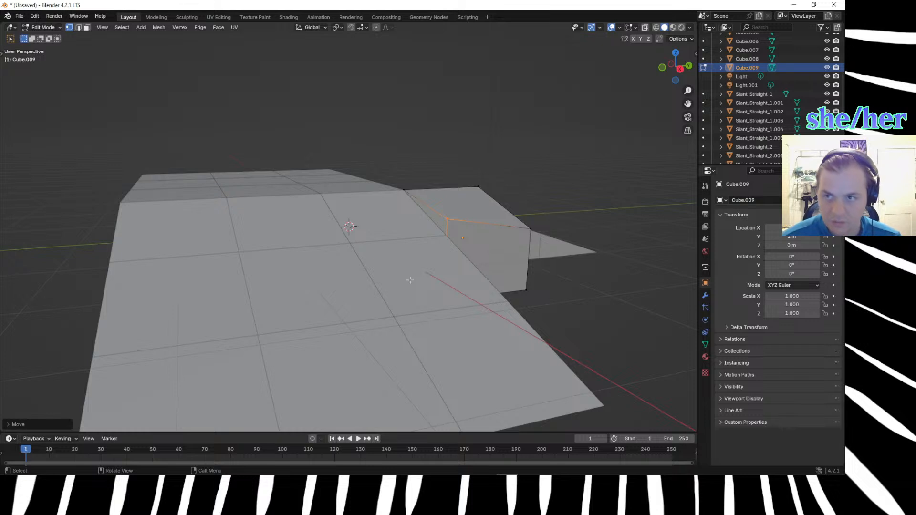
{"action": "type", "text": "gz.1"}
{"action": "type", "text": "65"}
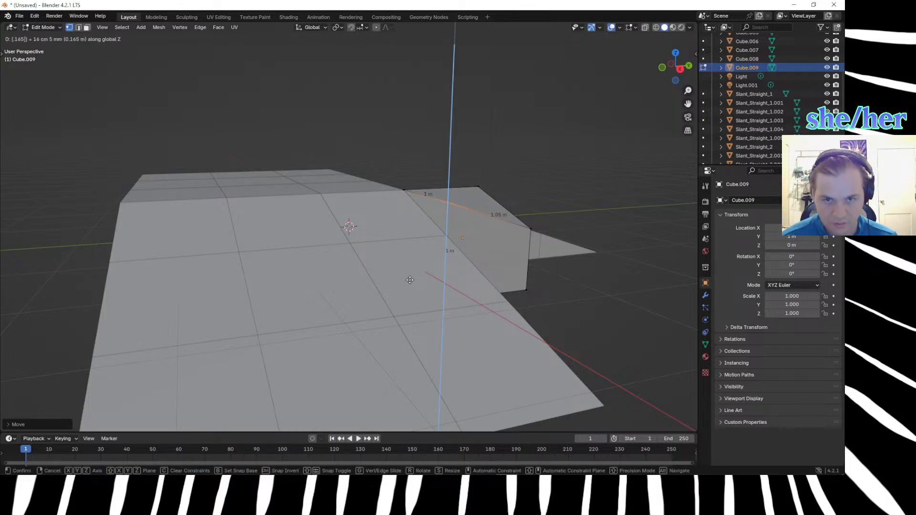
{"action": "type", "text": "00"}
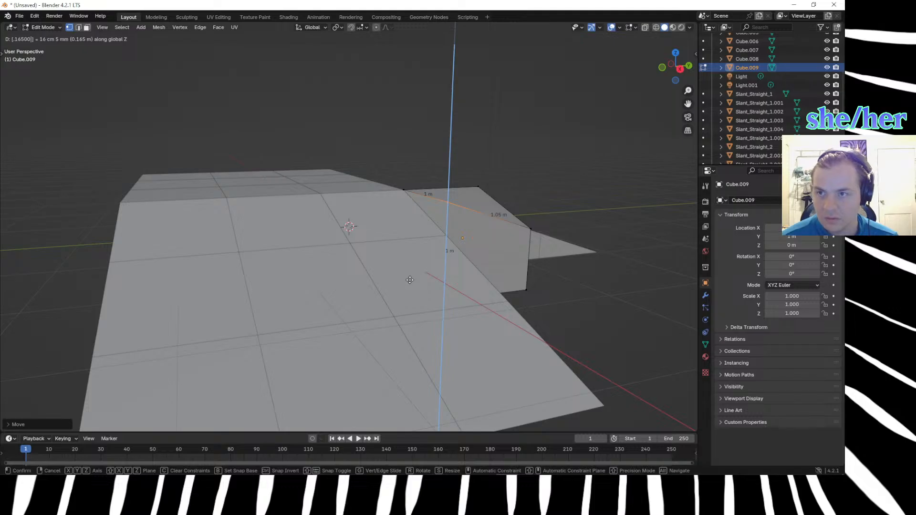
{"action": "key", "text": "BackSpace"}
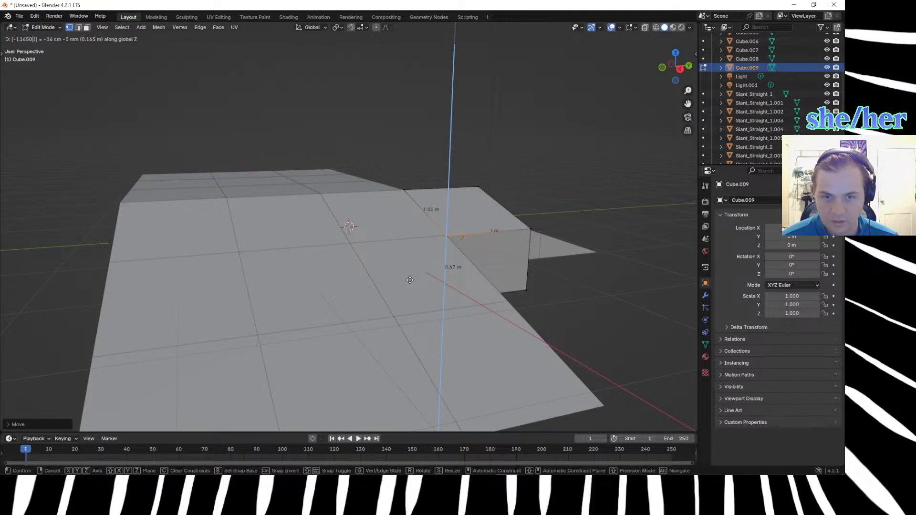
{"action": "key", "text": "Return"}
Lower the cube's top vertex beside the Y-direction slope by 0.33 m along Z.
{"action": "middle_click_drag", "start_coordinate": [555, 295], "coordinate": [403, 285]}
{"action": "type", "text": "gz-.33"}
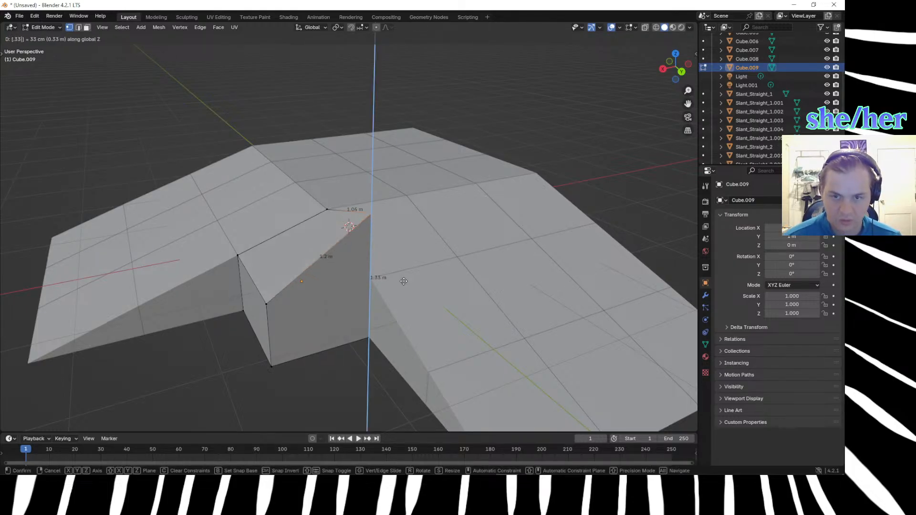
{"action": "key", "text": "Return"}
Lower the cube's outermost top vertex by a further 0.165 m along Z.
{"action": "middle_click_drag", "start_coordinate": [227, 375], "coordinate": [264, 330]}
{"action": "left_click", "coordinate": [362, 230]}
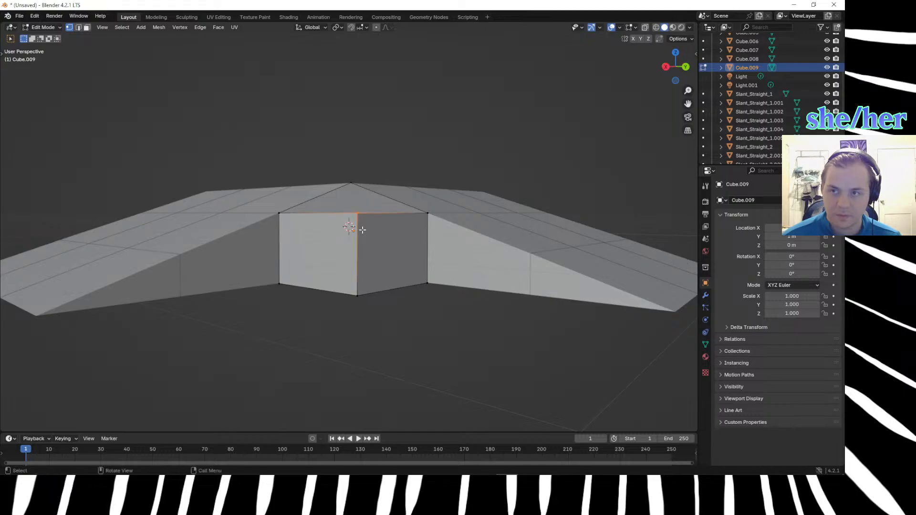
{"action": "key", "text": "g"}
{"action": "key", "text": "z"}
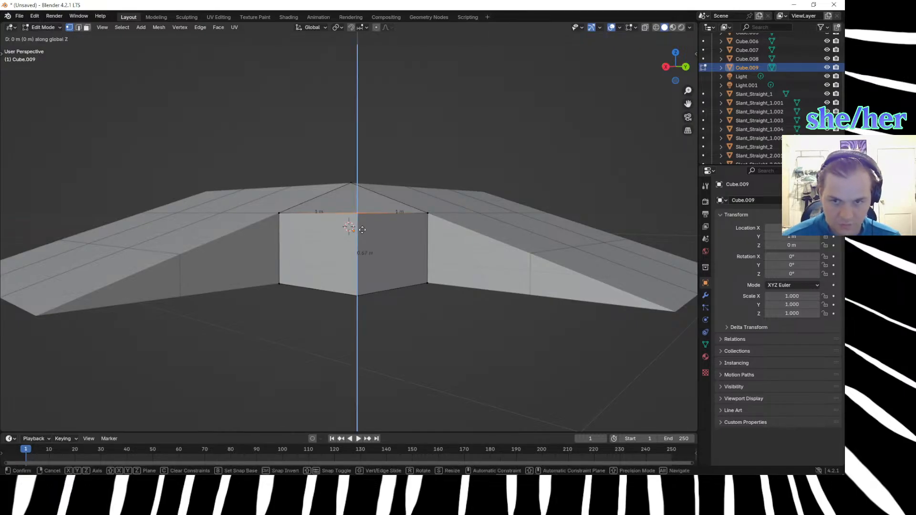
{"action": "key", "text": "equal"}
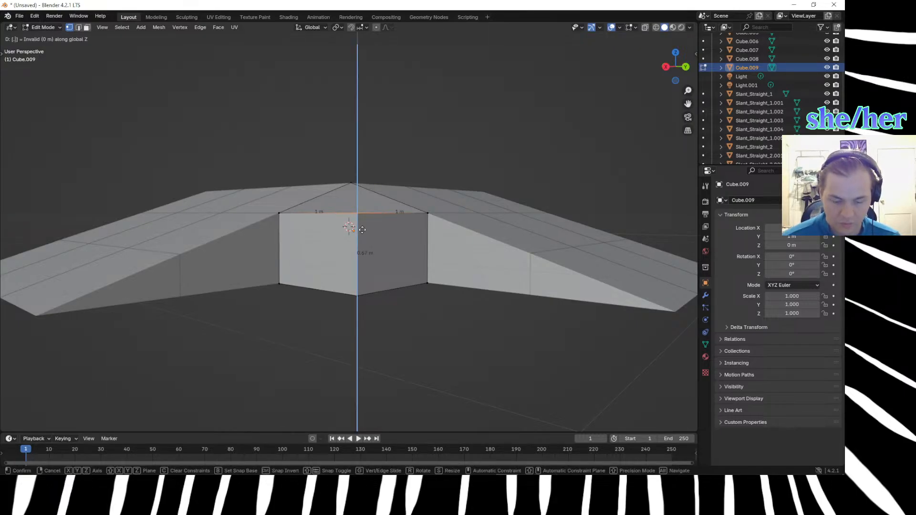
{"action": "type", "text": ".165"}
{"action": "key", "text": "Return"}
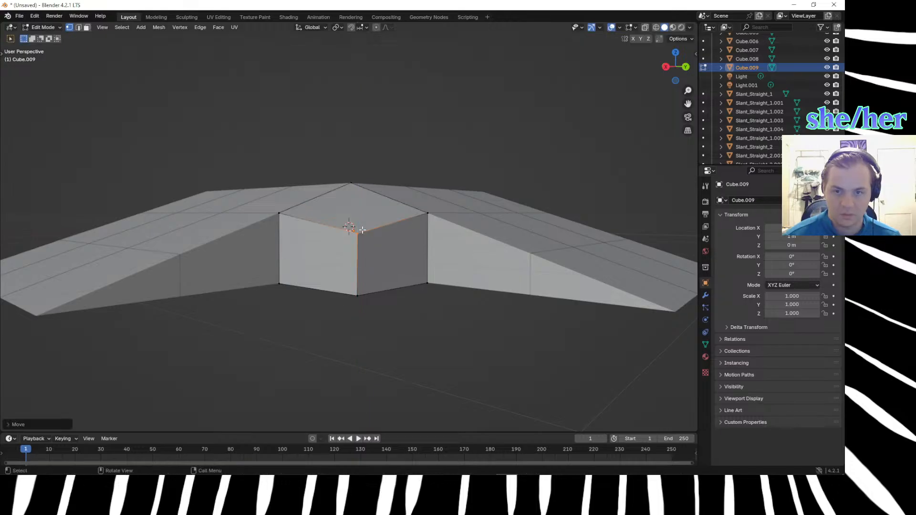
Examine from several angles how the reshaped corner cube's sloped top and edges fit against the two adjoining slopes.
{"action": "middle_click_drag", "start_coordinate": [298, 329], "coordinate": [329, 340]}
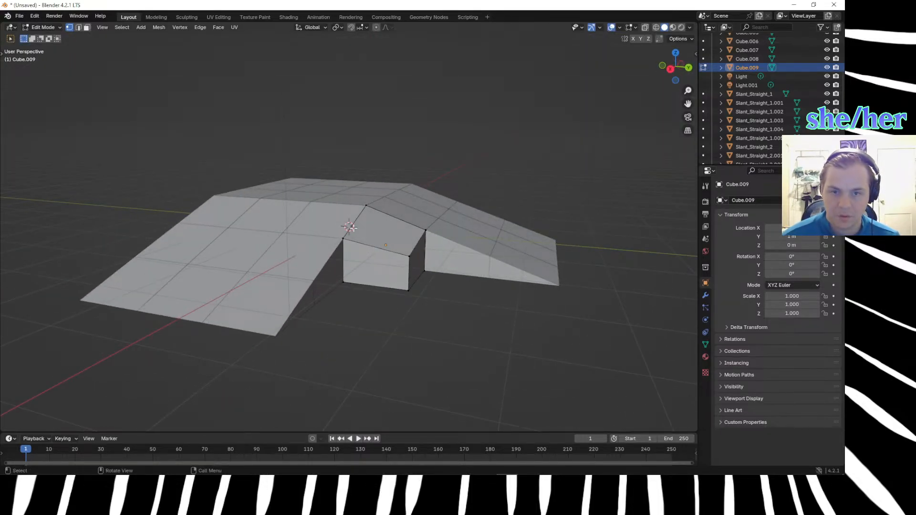
{"action": "left_click", "coordinate": [408, 257]}
{"action": "key", "text": "2"}
{"action": "middle_click_drag", "start_coordinate": [390, 330], "coordinate": [340, 346]}
{"action": "middle_click_drag", "start_coordinate": [371, 333], "coordinate": [414, 349]}
{"action": "scroll", "coordinate": [412, 346], "scroll_direction": "down", "scroll_amount": 1}
{"action": "left_click", "coordinate": [391, 238]}
{"action": "scroll", "coordinate": [401, 271], "scroll_direction": "up", "scroll_amount": 3}
{"action": "scroll", "coordinate": [407, 311], "scroll_direction": "down", "scroll_amount": 2}
{"action": "left_click", "coordinate": [440, 364]}
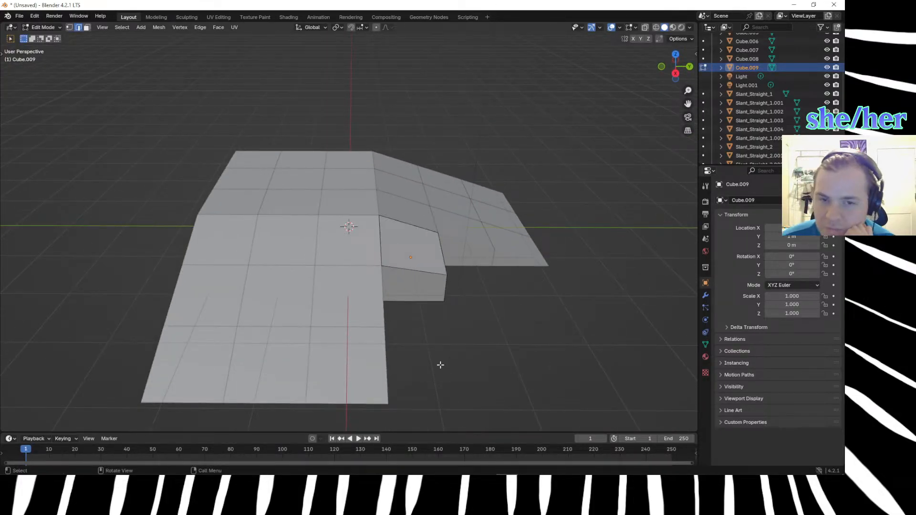
{"action": "middle_click_drag", "start_coordinate": [437, 356], "coordinate": [392, 333]}
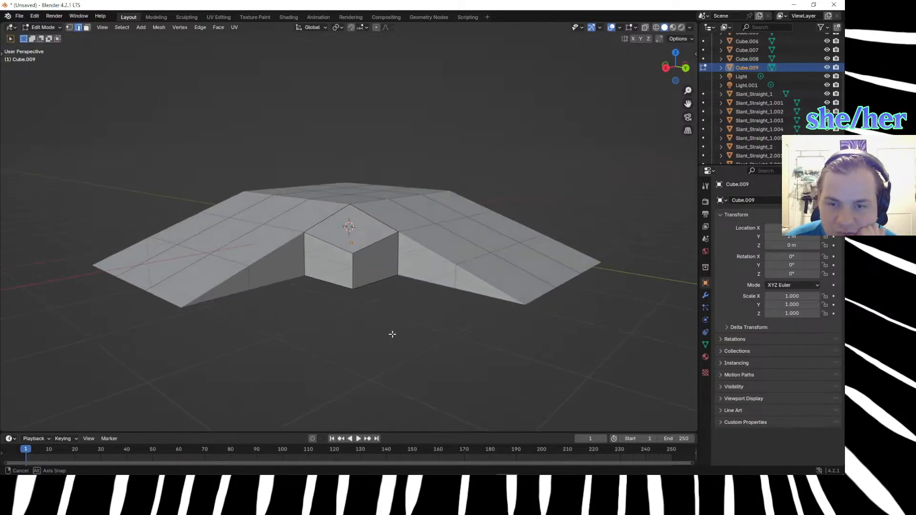
Leave mesh editing of the reshaped corner cube and select the unmodified cube at the adjoining corner of the flat top.
{"action": "left_click", "coordinate": [340, 251]}
{"action": "key", "text": "Tab"}
{"action": "left_click", "coordinate": [340, 251]}
{"action": "left_click", "coordinate": [339, 285]}
{"action": "left_click", "coordinate": [351, 197]}
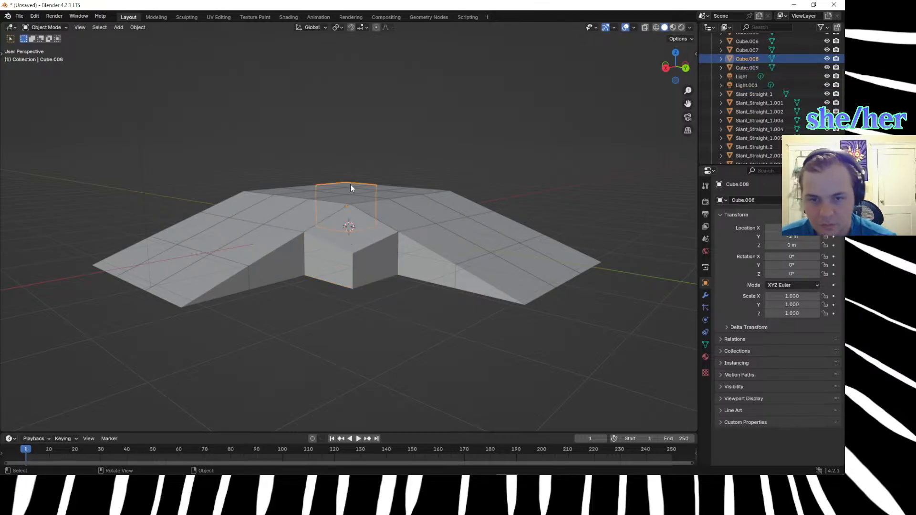
{"action": "middle_click_drag", "start_coordinate": [351, 198], "coordinate": [371, 262]}
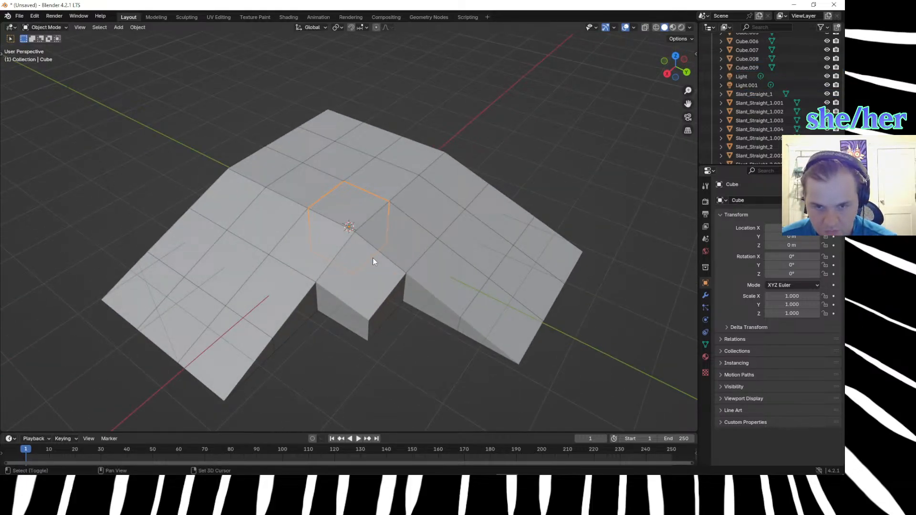
{"action": "key", "text": "shift+d"}
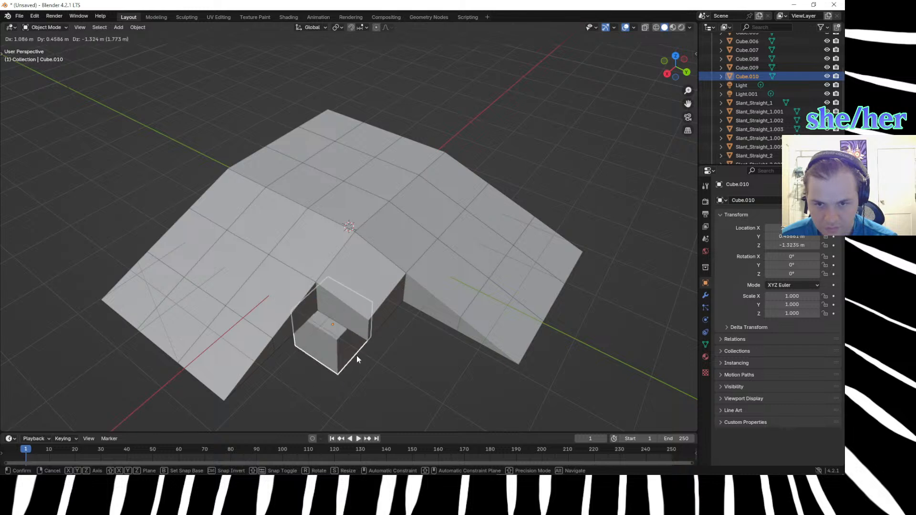
{"action": "key", "text": "Escape"}
{"action": "key", "text": "ctrl+z"}
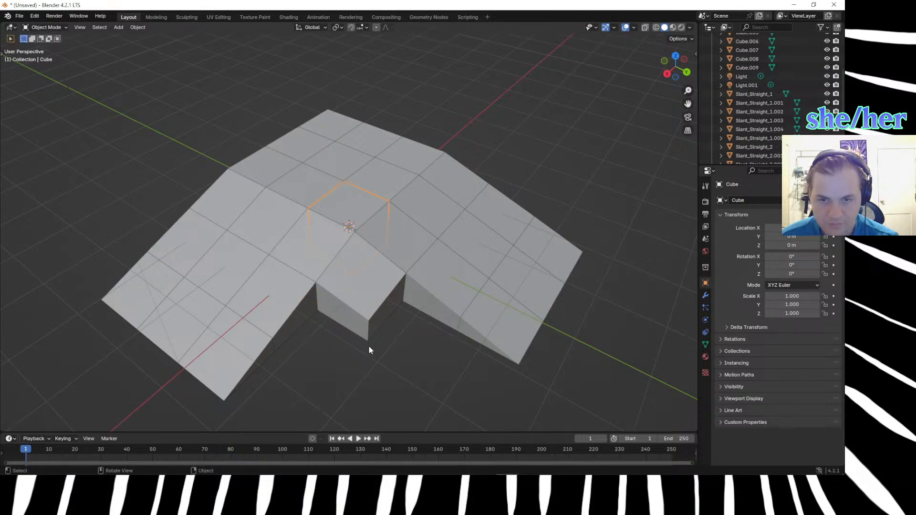
Duplicate the cube, offsetting the copy 1 m along Y and two cube lengths along X, just beyond the reshaped corner cube.
{"action": "key", "text": "shift+d"}
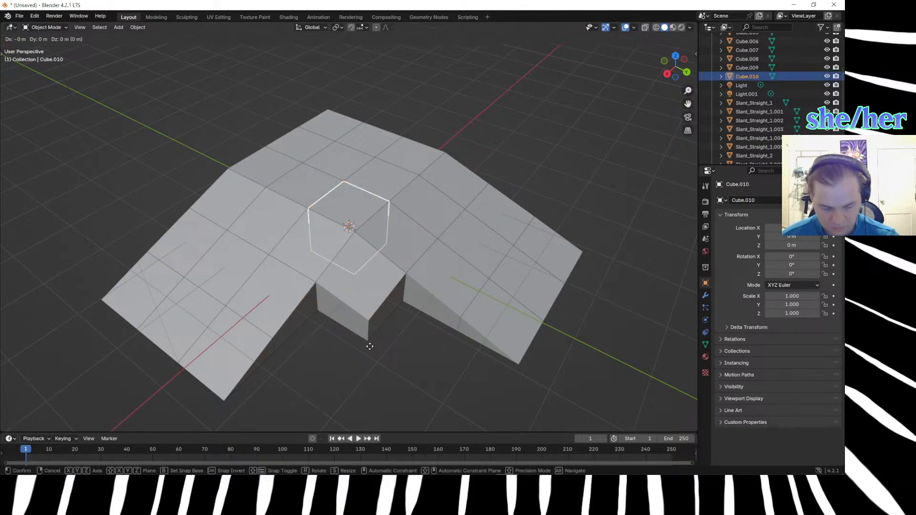
{"action": "type", "text": "y1"}
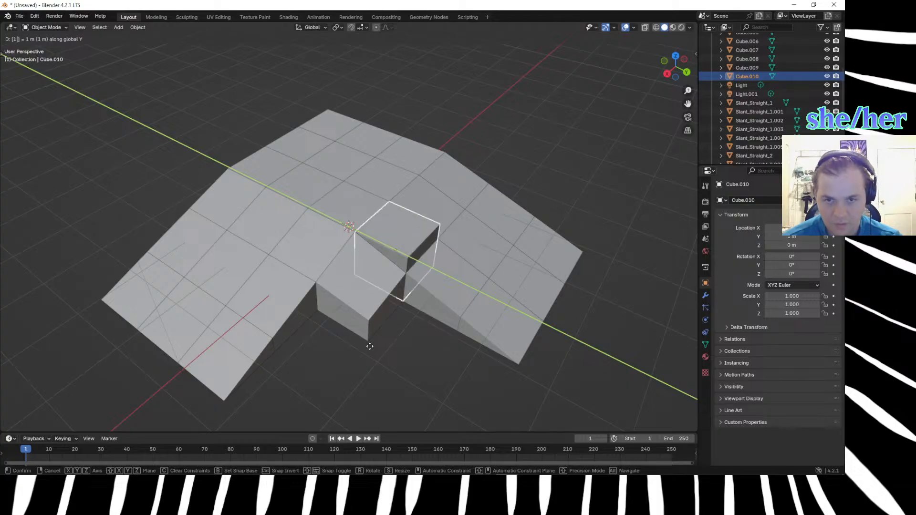
{"action": "key", "text": "Return"}
{"action": "key", "text": "x"}
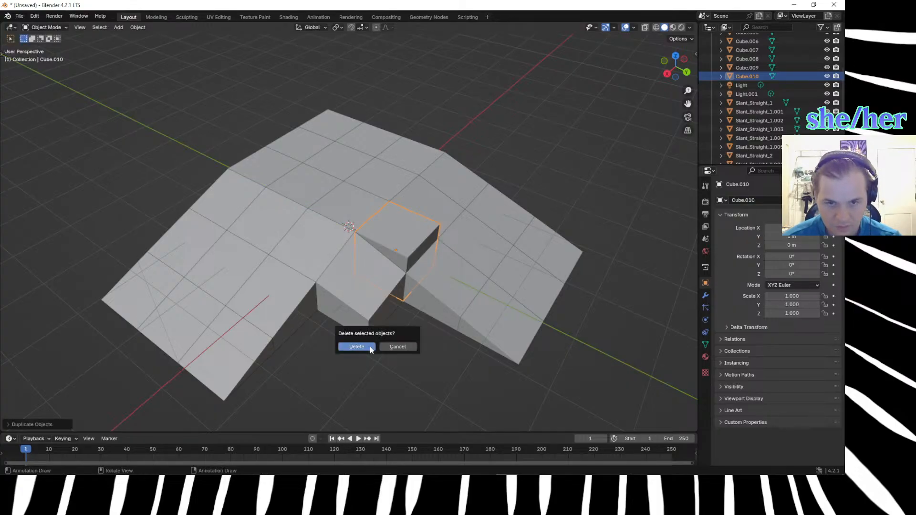
{"action": "key", "text": "Escape"}
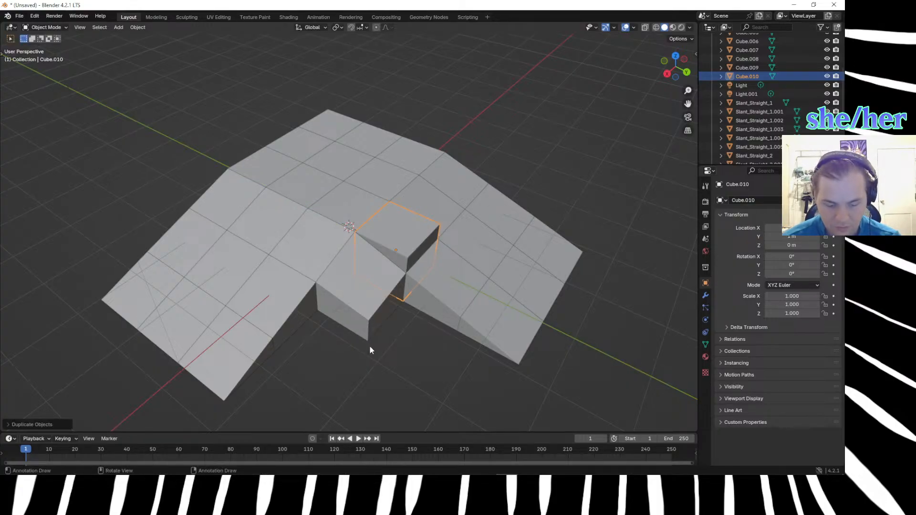
{"action": "type", "text": "gx1"}
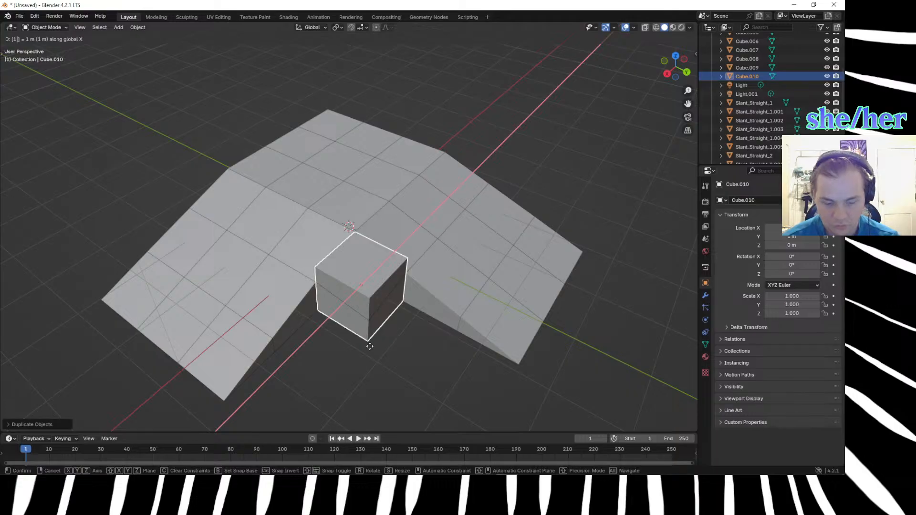
{"action": "type", "text": "-"}
{"action": "key", "text": "Return"}
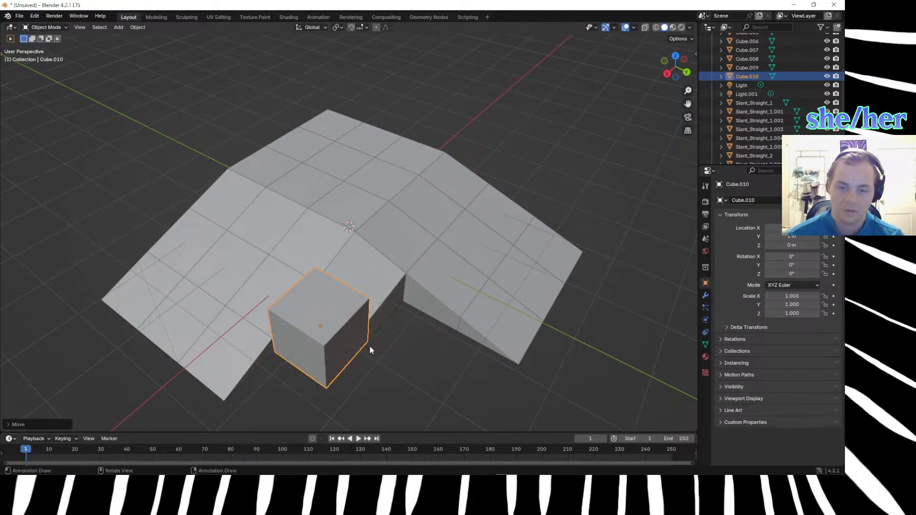
{"action": "left_click", "coordinate": [370, 347]}
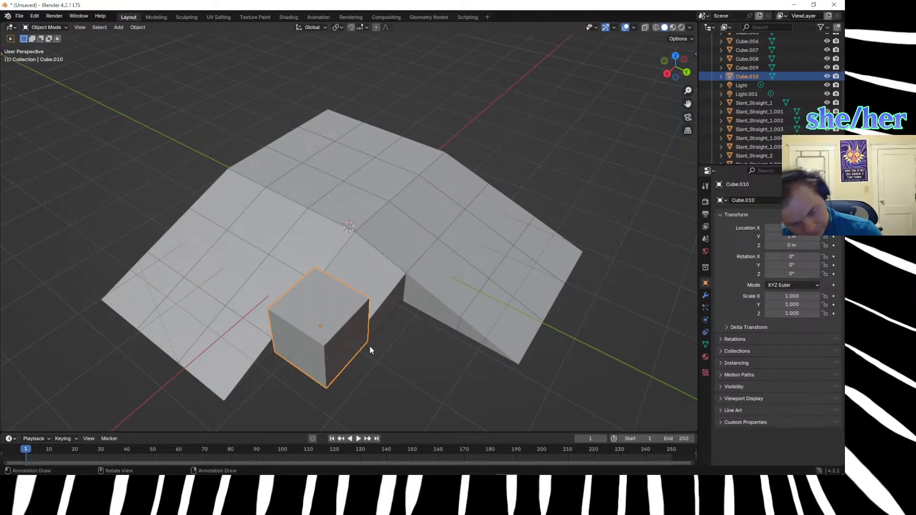
Open the duplicated cube for mesh editing with vertex selection active.
{"action": "left_click", "coordinate": [399, 367]}
{"action": "middle_click_drag", "start_coordinate": [400, 367], "coordinate": [411, 263]}
{"action": "left_click", "coordinate": [408, 265]}
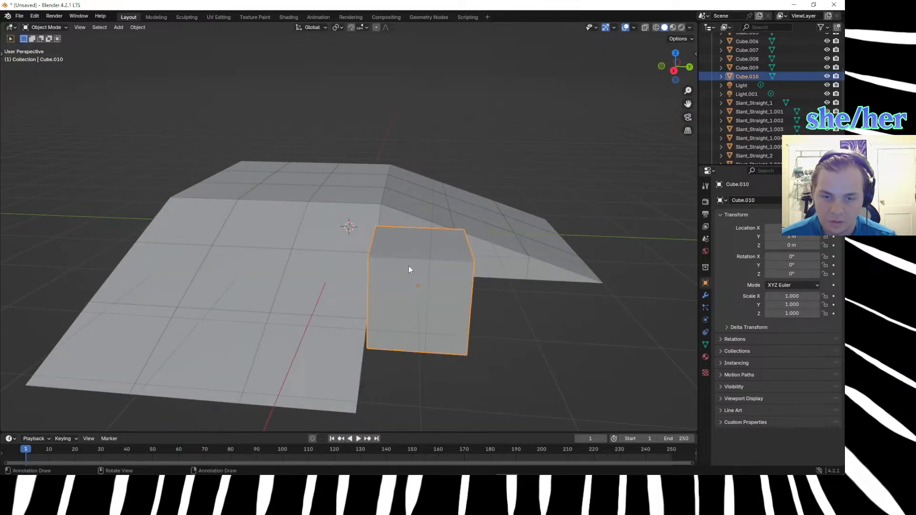
{"action": "key", "text": "Tab"}
{"action": "middle_click_drag", "start_coordinate": [421, 334], "coordinate": [445, 337]}
{"action": "left_click", "coordinate": [467, 252]}
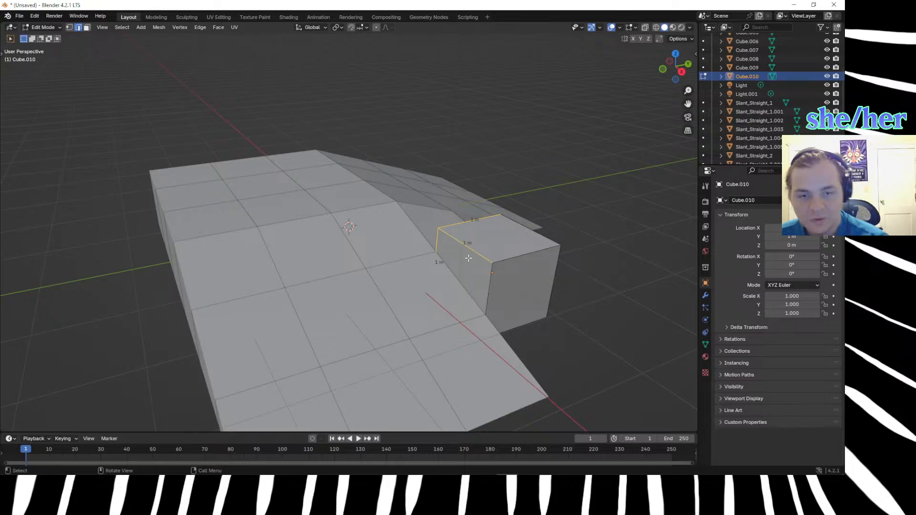
{"action": "middle_click_drag", "start_coordinate": [449, 253], "coordinate": [567, 305]}
{"action": "left_click", "coordinate": [551, 296]}
{"action": "left_click", "coordinate": [432, 229]}
{"action": "key", "text": "1"}
Lower the new cube's upper vertex beside the X-direction slope by 0.33 m along Z and select its farther top vertex along that slope.
{"action": "left_click", "coordinate": [434, 234]}
{"action": "key", "text": "g"}
{"action": "type", "text": "z"}
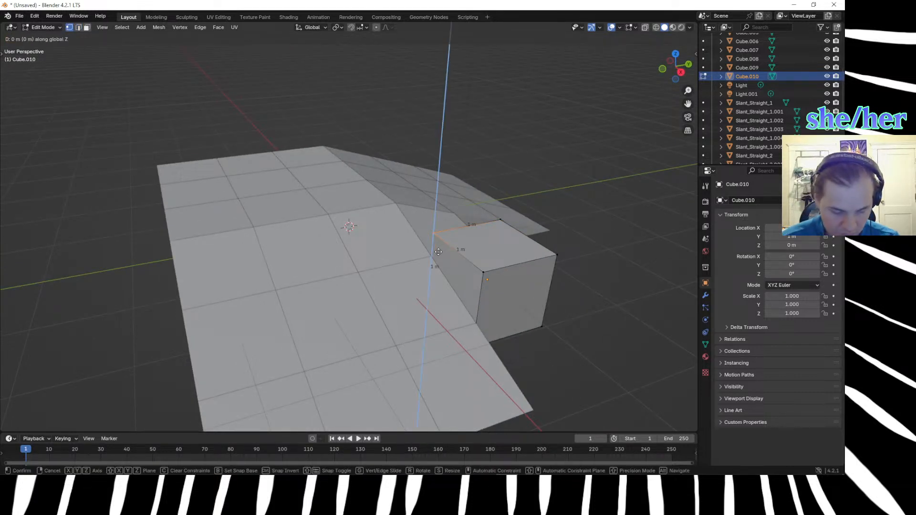
{"action": "type", "text": ".33"}
{"action": "type", "text": "-"}
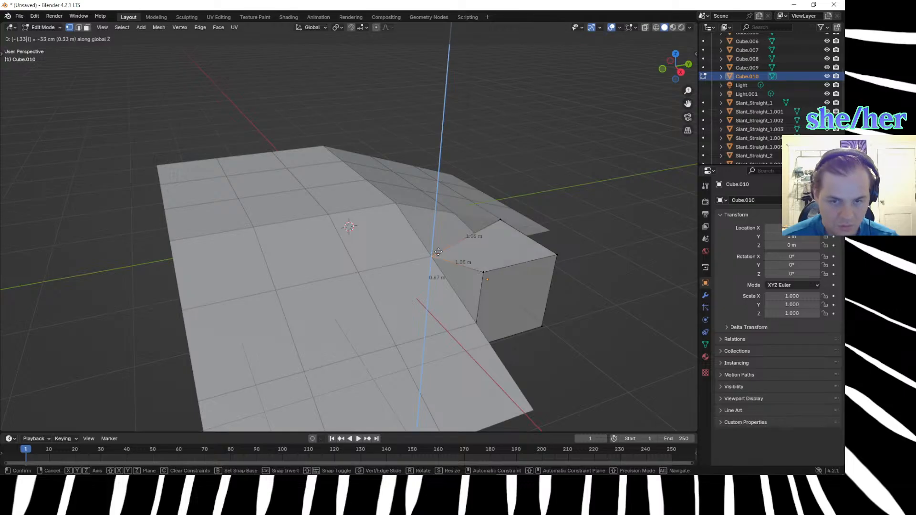
{"action": "key", "text": "Return"}
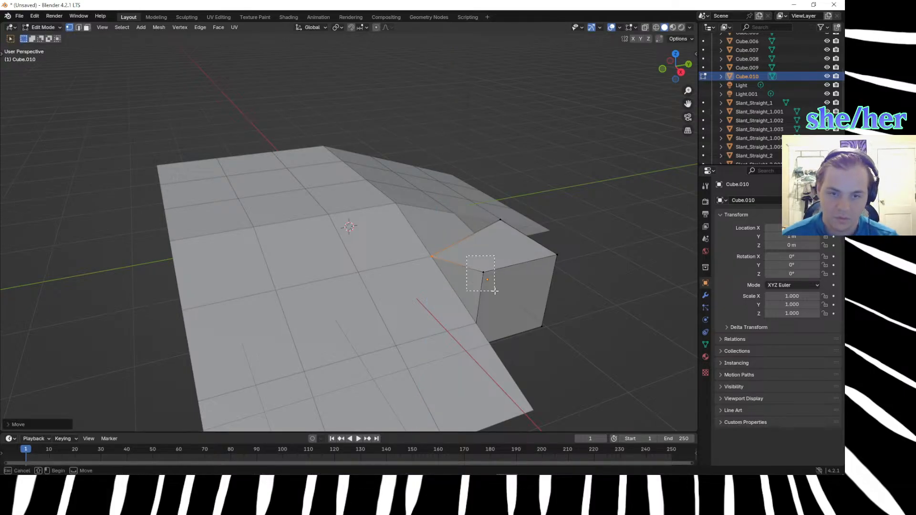
{"action": "left_click", "coordinate": [483, 272]}
{"action": "type", "text": "gz."}
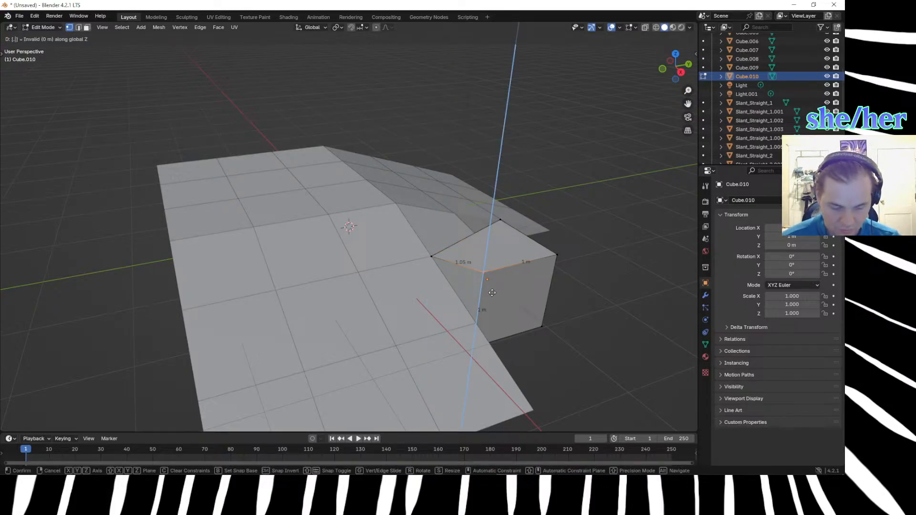
{"action": "type", "text": "66"}
{"action": "key", "text": "Return"}
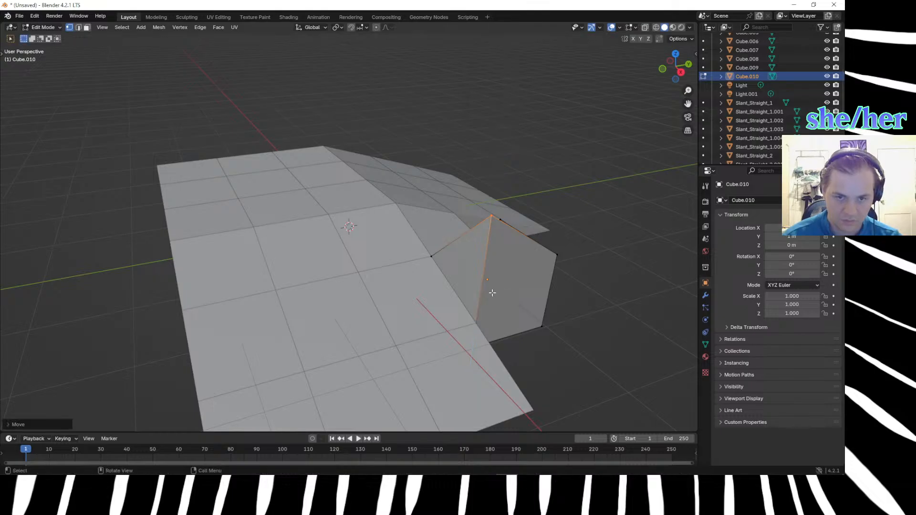
{"action": "type", "text": "g"}
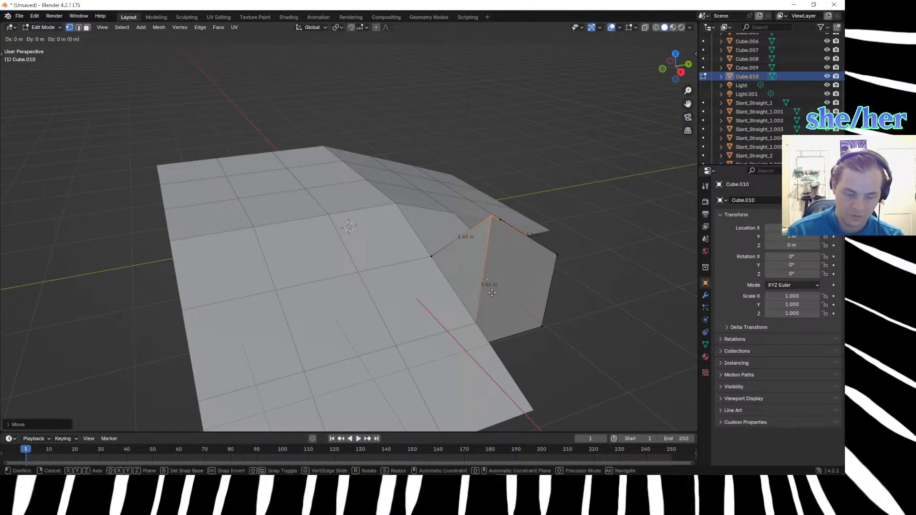
{"action": "type", "text": "z.66"}
{"action": "key", "text": "minus"}
{"action": "key", "text": "Return"}
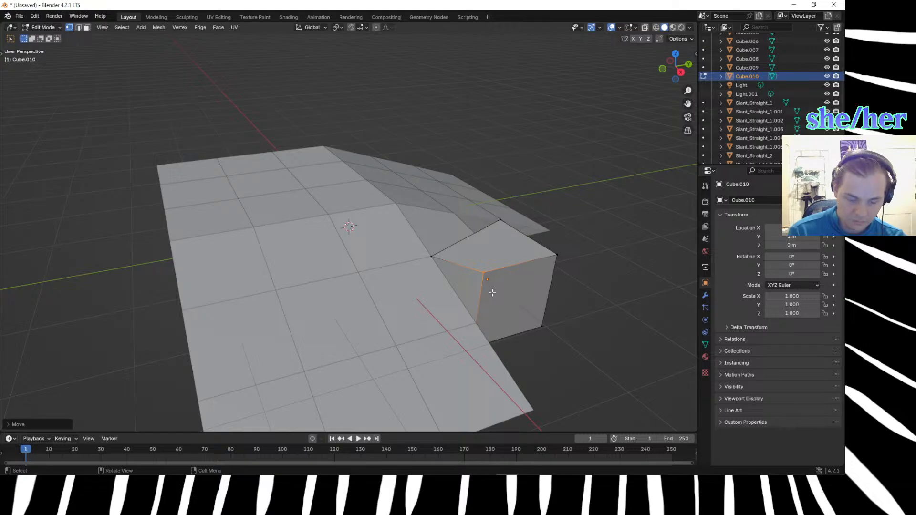
{"action": "key", "text": "g"}
{"action": "type", "text": "z.66"}
{"action": "key", "text": "Return"}
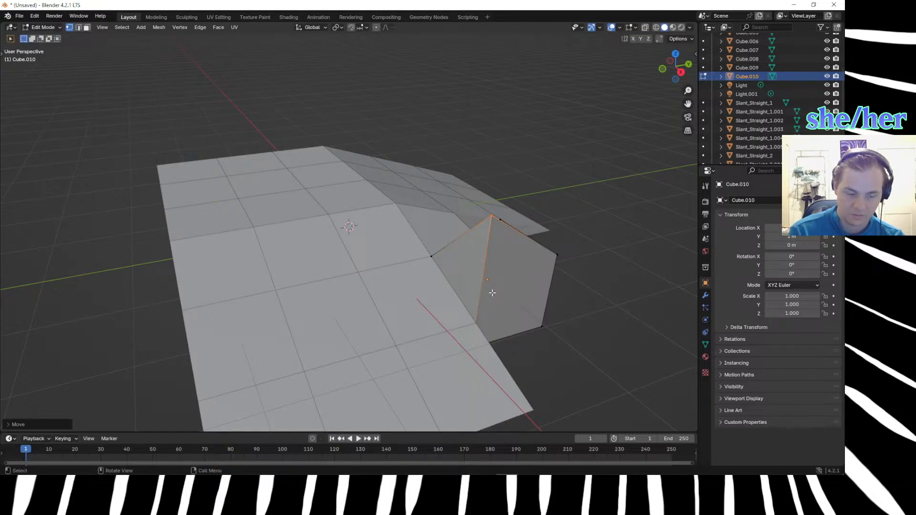
{"action": "key", "text": "ctrl+z"}
Lower the selected top vertex by 0.66 m along Z to meet the X-direction slope.
{"action": "type", "text": "gz.66"}
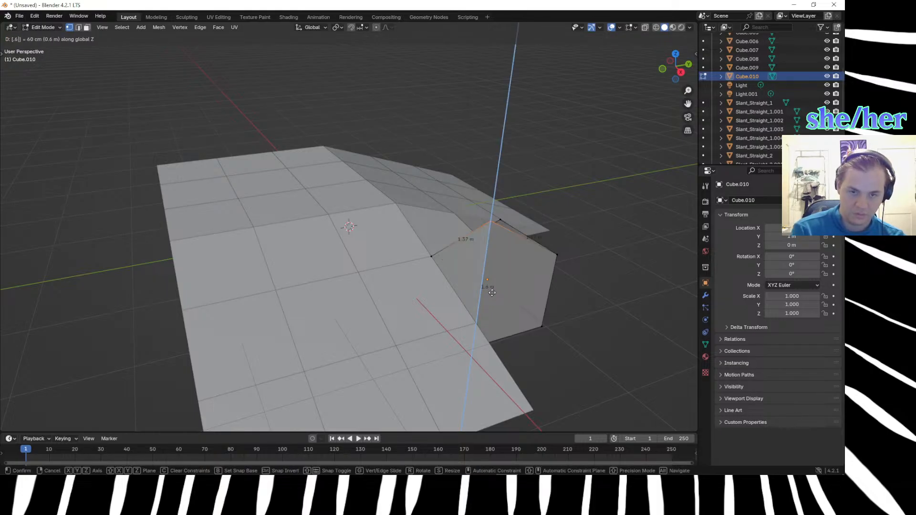
{"action": "key", "text": "Escape"}
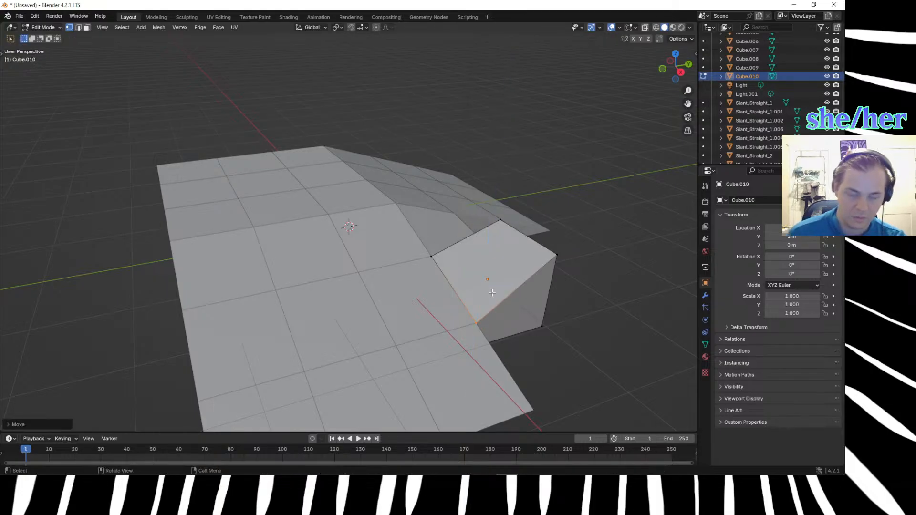
Lower the new cube's top vertex at the outer corner of the reshaped corner cube by 0.5 m along Z.
{"action": "middle_click_drag", "start_coordinate": [596, 323], "coordinate": [525, 296]}
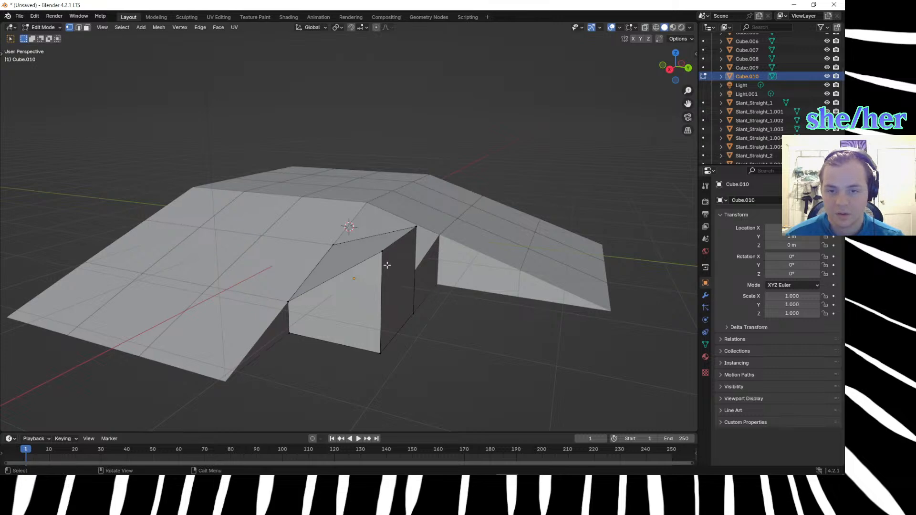
{"action": "middle_click_drag", "start_coordinate": [401, 302], "coordinate": [397, 308]}
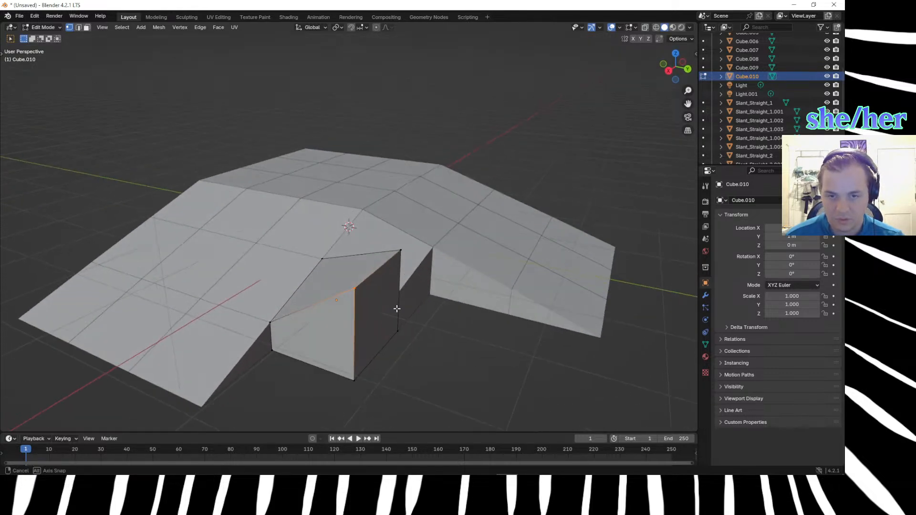
{"action": "middle_click_drag", "start_coordinate": [440, 358], "coordinate": [325, 263]}
{"action": "left_click_drag", "start_coordinate": [301, 257], "coordinate": [358, 342]}
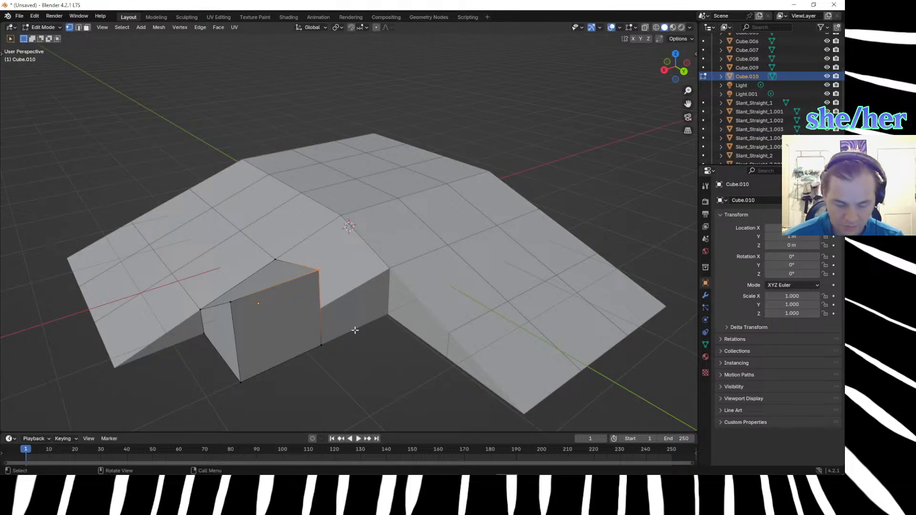
{"action": "key", "text": "g"}
{"action": "key", "text": "z"}
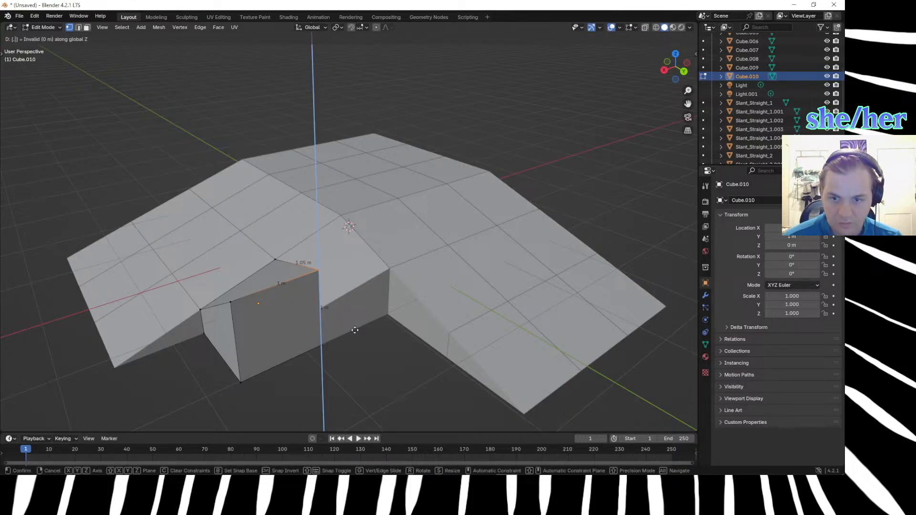
{"action": "type", "text": ".5"}
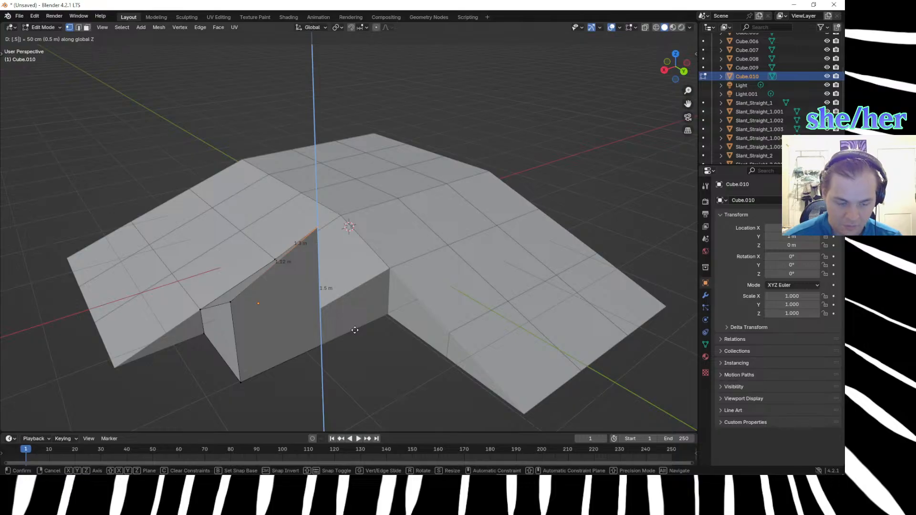
{"action": "type", "text": "-"}
{"action": "key", "text": "Return"}
Examine up close and from several angles how the new cube's top edges meet the reshaped corner cube and the slope.
{"action": "left_click", "coordinate": [352, 331]}
{"action": "middle_click_drag", "start_coordinate": [352, 331], "coordinate": [341, 322]}
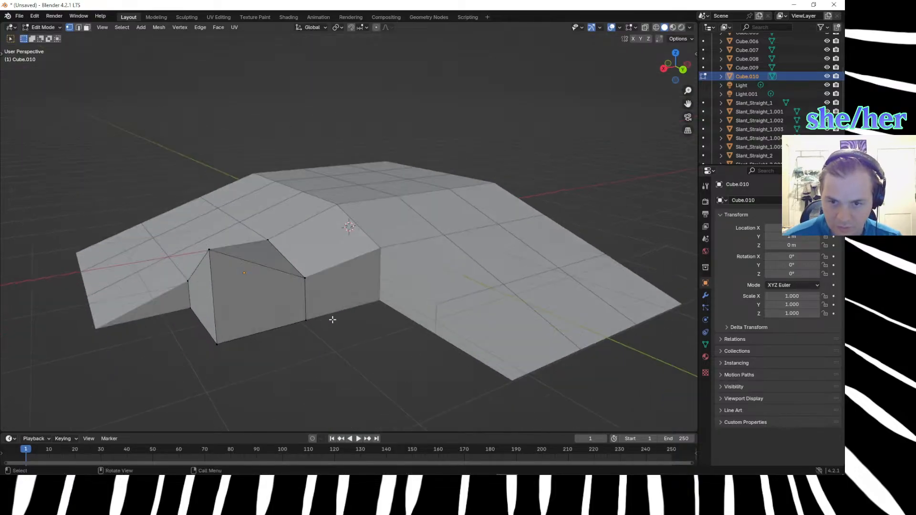
{"action": "scroll", "coordinate": [341, 322], "scroll_direction": "up", "scroll_amount": 3}
{"action": "middle_click_drag", "start_coordinate": [296, 258], "coordinate": [375, 280]}
{"action": "scroll", "coordinate": [283, 240], "scroll_direction": "down", "scroll_amount": 3}
{"action": "middle_click_drag", "start_coordinate": [389, 350], "coordinate": [356, 362]}
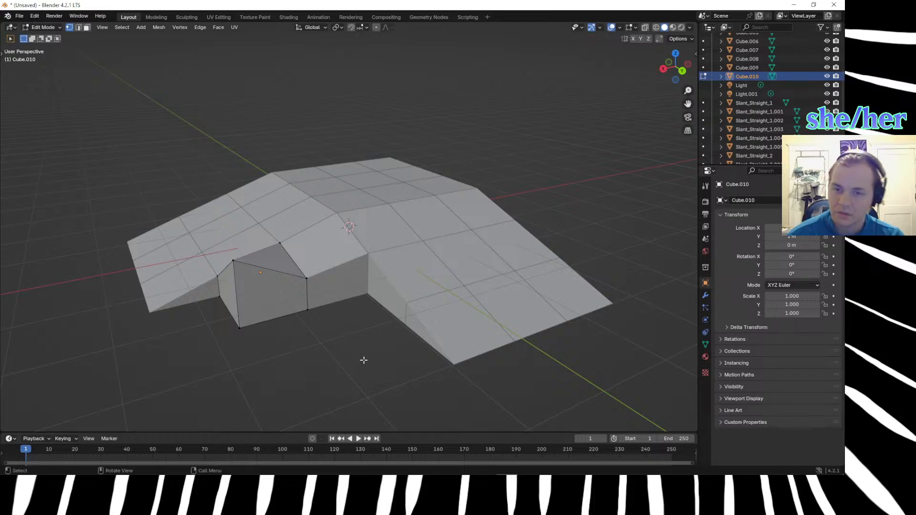
{"action": "left_click", "coordinate": [311, 261], "text": "shift"}
{"action": "left_click", "coordinate": [349, 210]}
Lower the new cube's outermost top vertex by 0.5 m along Z.
{"action": "left_click_drag", "start_coordinate": [224, 248], "coordinate": [249, 280]}
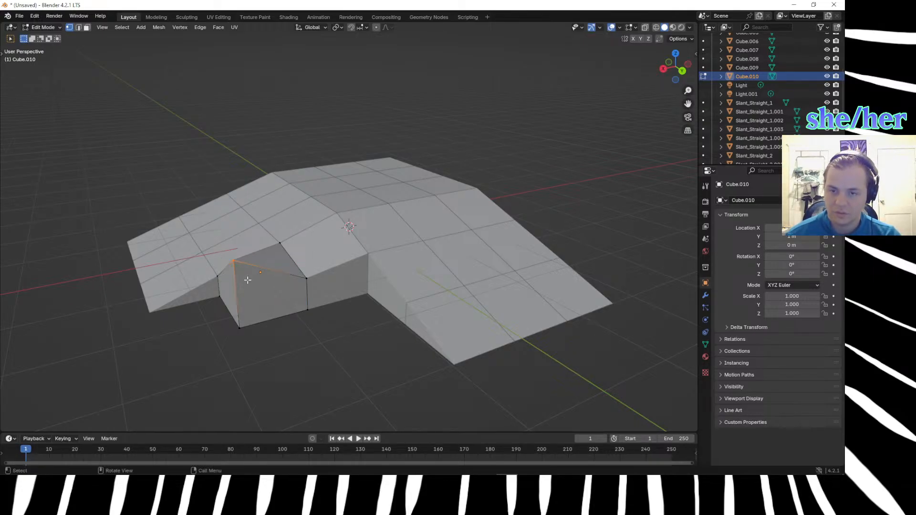
{"action": "type", "text": "gz.5"}
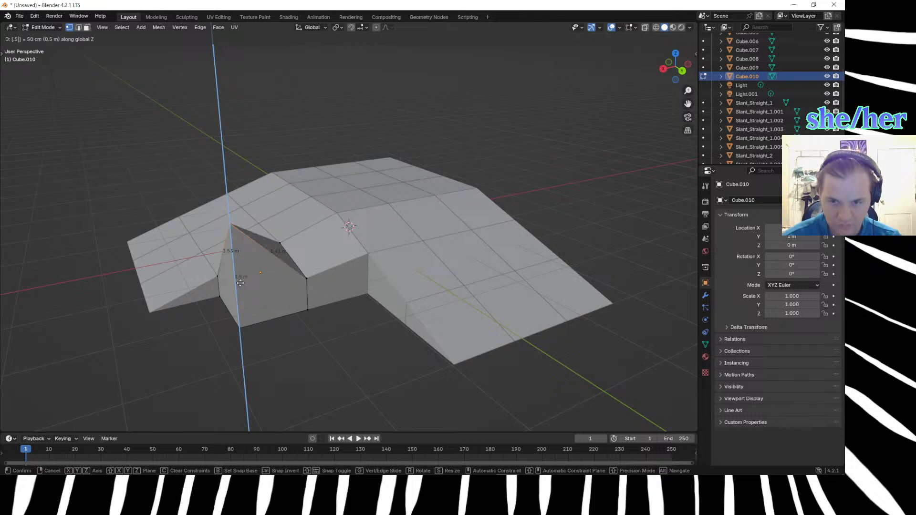
{"action": "type", "text": "-"}
{"action": "key", "text": "Return"}
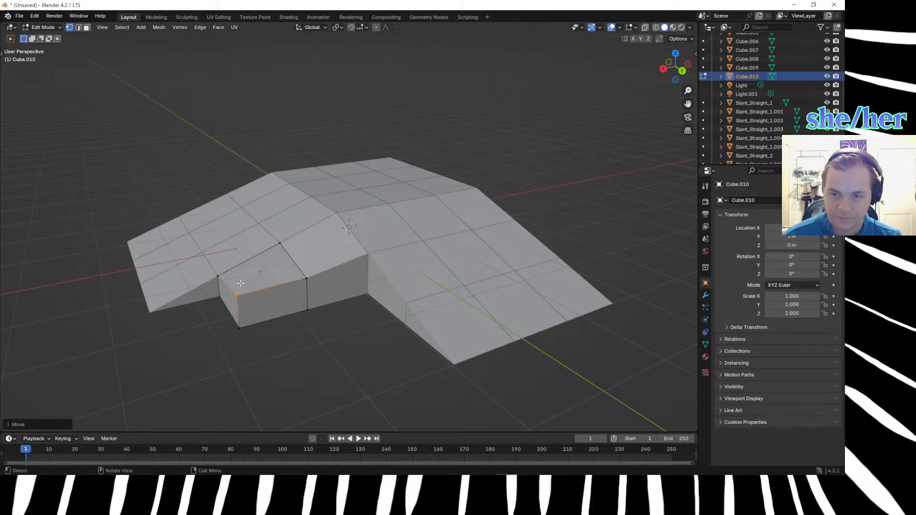
{"action": "middle_click_drag", "start_coordinate": [368, 319], "coordinate": [415, 301]}
{"action": "type", "text": "gz.166"}
{"action": "key", "text": "Return"}
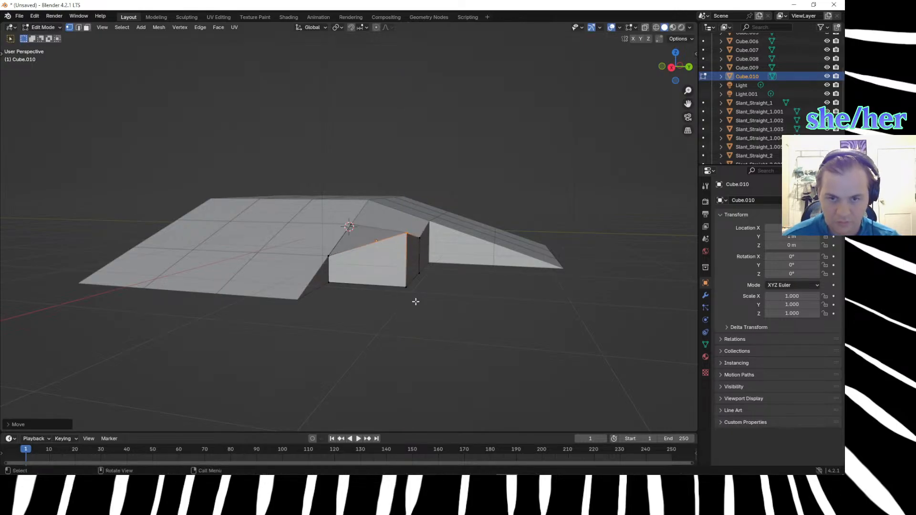
{"action": "key", "text": "ctrl+z"}
Lower the new cube's outermost top vertex by 0.165 m along Z.
{"action": "key", "text": "g"}
{"action": "type", "text": "z"}
{"action": "type", "text": "-"}
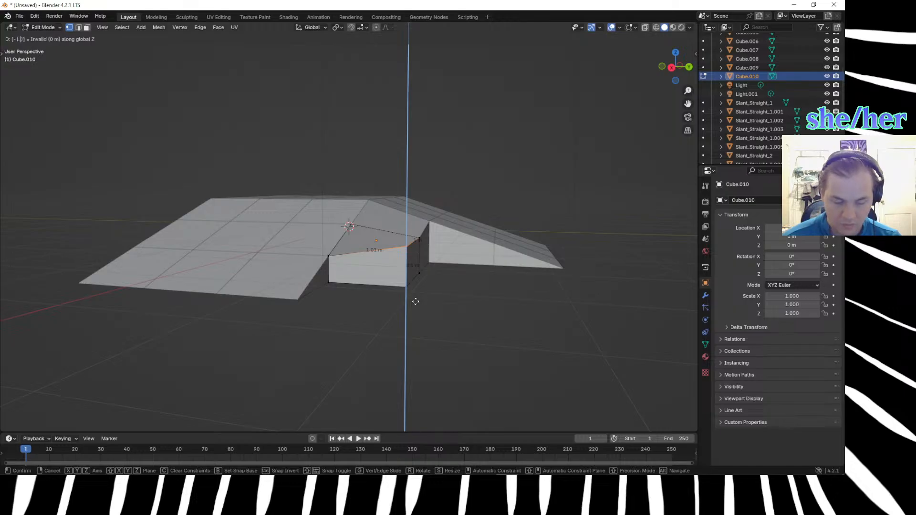
{"action": "type", "text": ".166"}
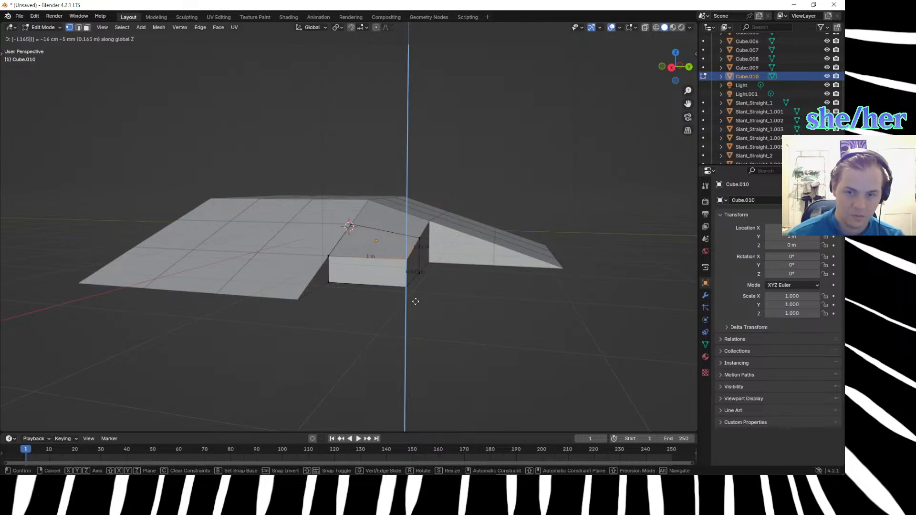
{"action": "key", "text": "Return"}
Lower the same outermost top vertex by a further 0.16 m along Z and leave Edit Mode.
{"action": "middle_click_drag", "start_coordinate": [414, 302], "coordinate": [374, 308]}
{"action": "left_click", "coordinate": [338, 275]}
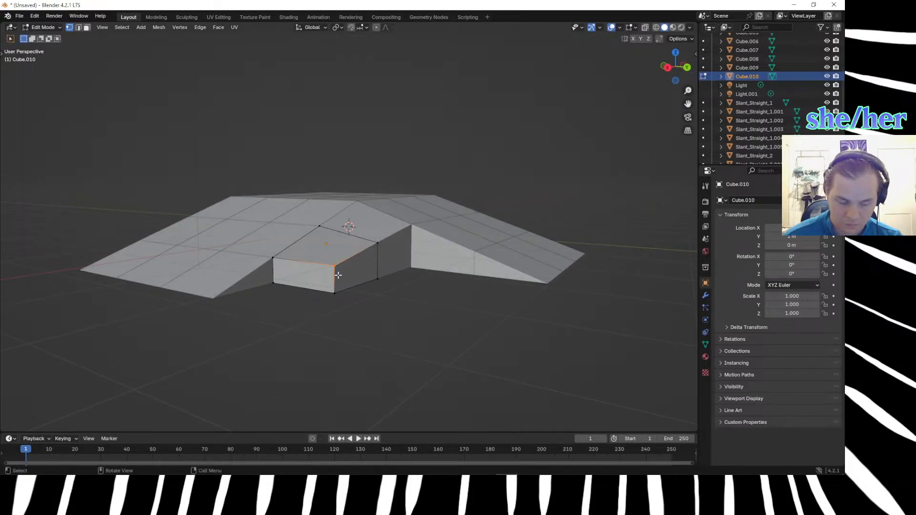
{"action": "type", "text": "gz.16"}
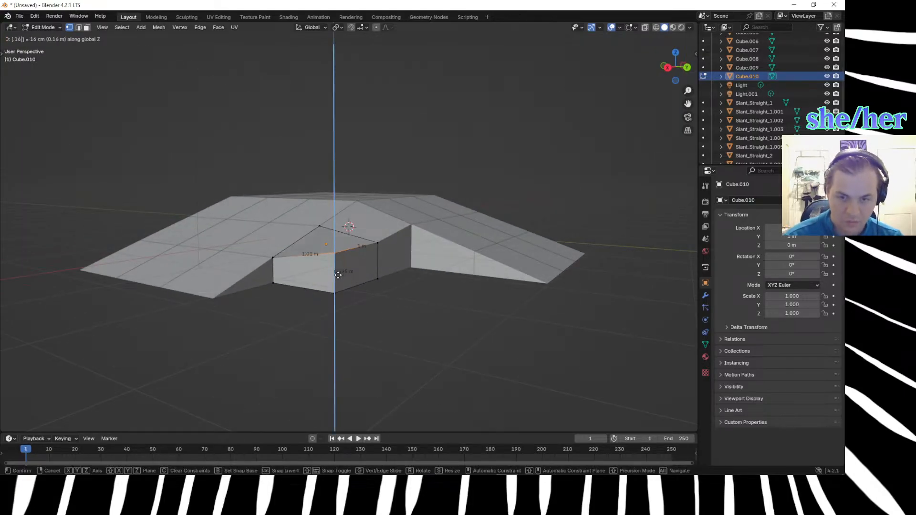
{"action": "type", "text": "-"}
{"action": "key", "text": "Return"}
{"action": "middle_click_drag", "start_coordinate": [425, 305], "coordinate": [422, 343]}
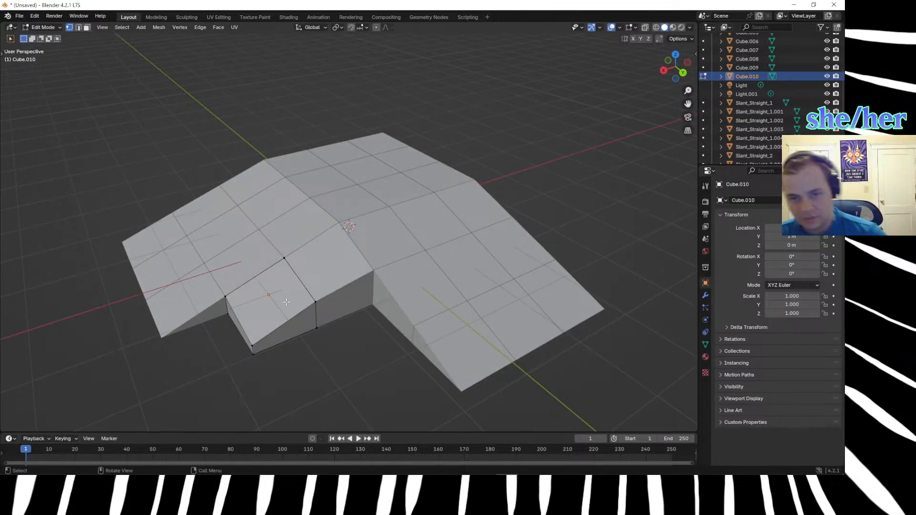
{"action": "key", "text": "Tab"}
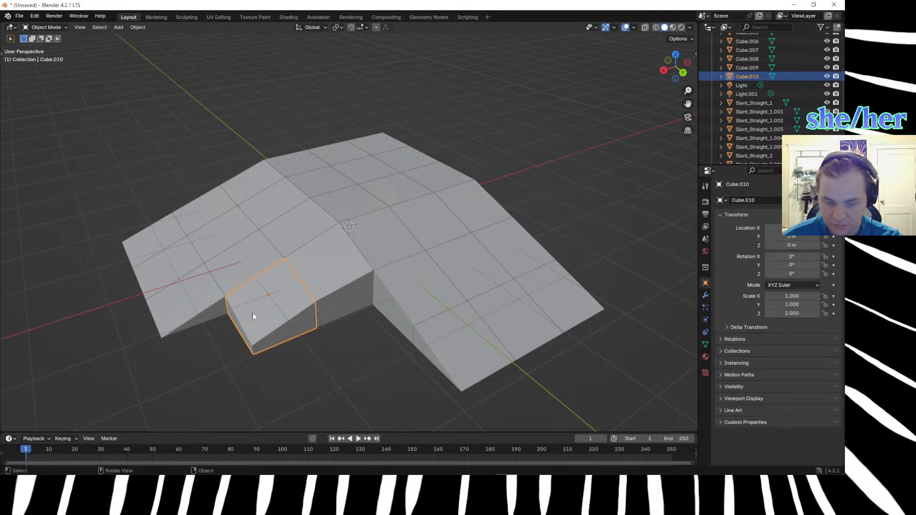
{"action": "key", "text": "shift+d"}
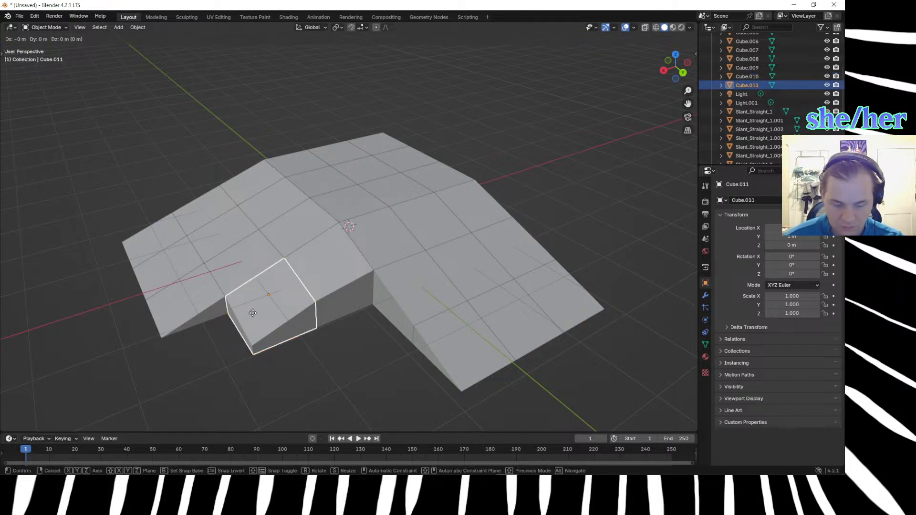
{"action": "type", "text": "x: [1"}
{"action": "key", "text": "Return"}
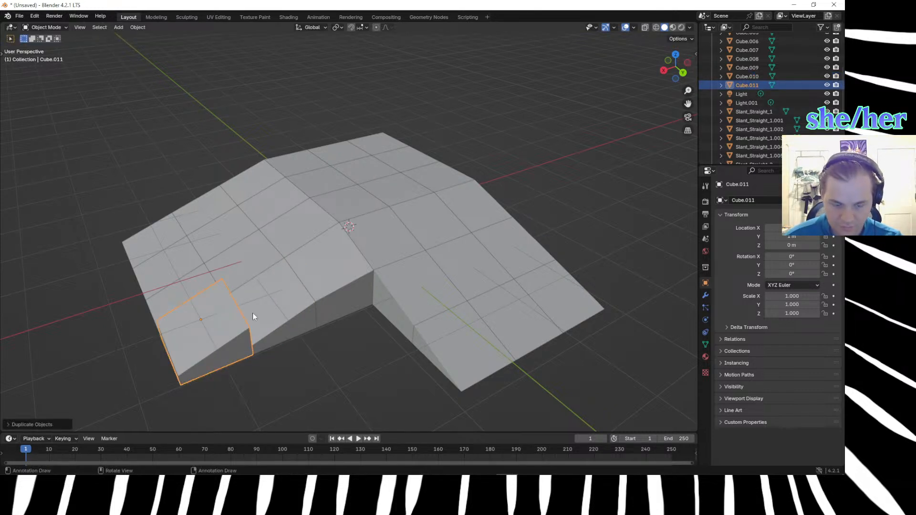
{"action": "key", "text": "ctrl+z"}
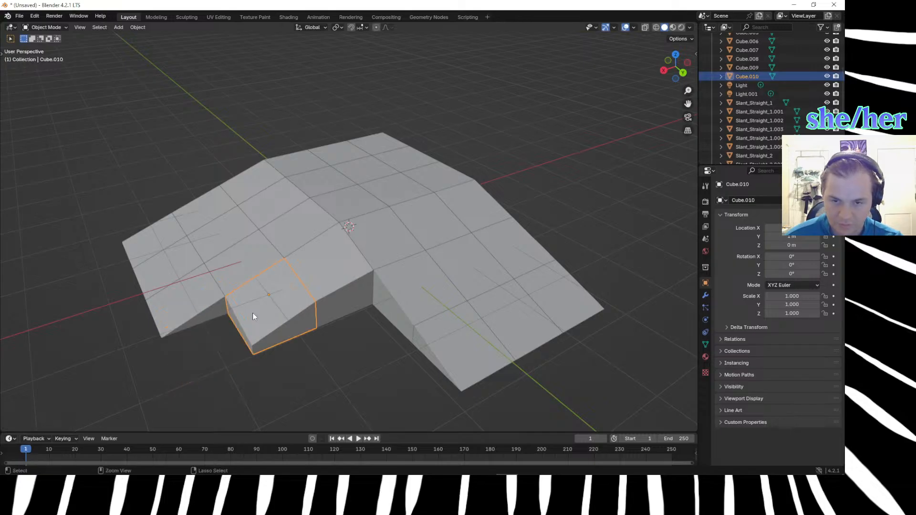
{"action": "type", "text": "g"}
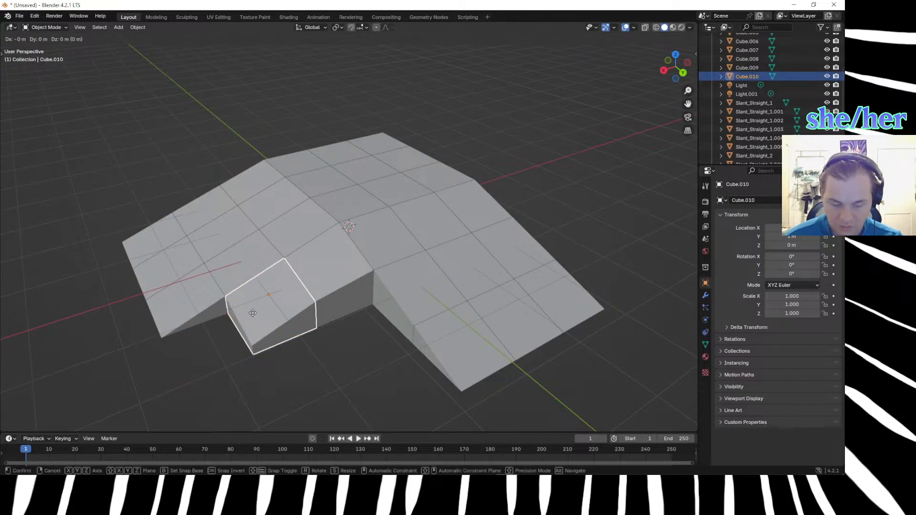
{"action": "type", "text": "x1"}
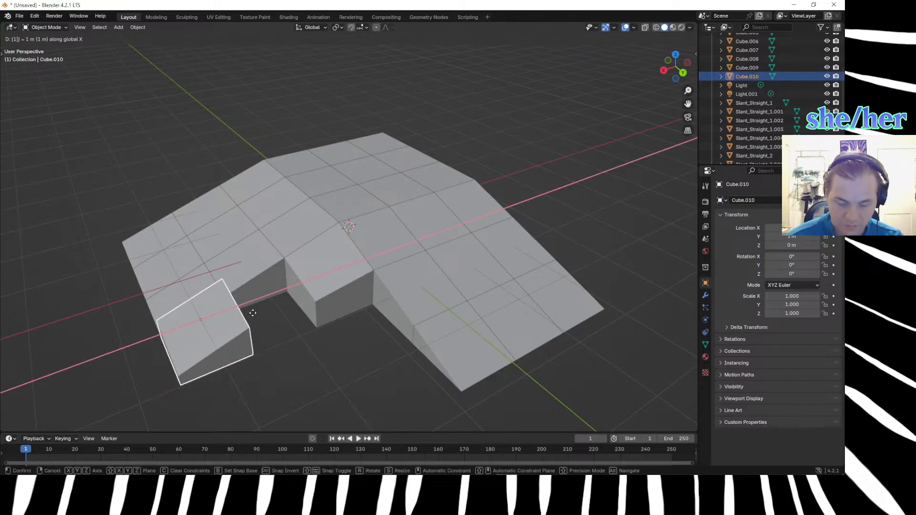
{"action": "key", "text": "BackSpace"}
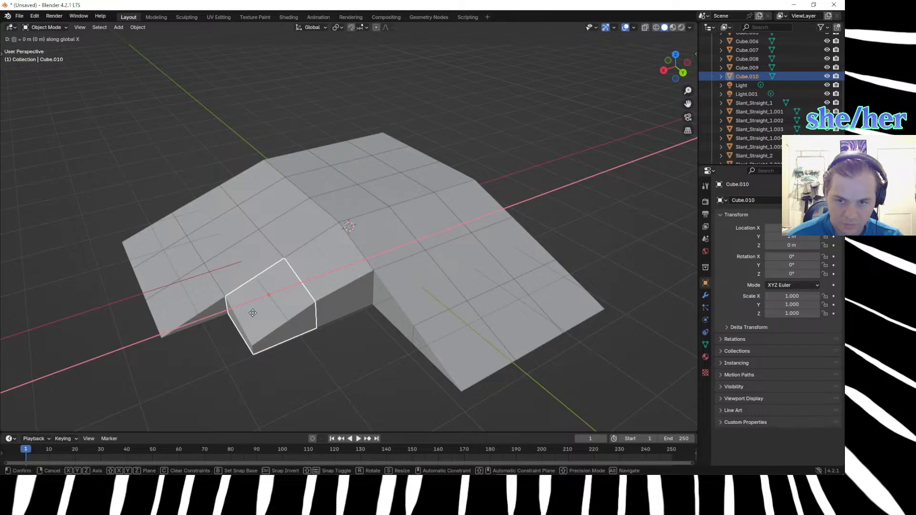
{"action": "left_click", "coordinate": [253, 313]}
Duplicate the sloped cube and offset the copy 1 m along Y and -1 m along X, into the gap beside the Y-direction slope.
{"action": "key", "text": "shift+d"}
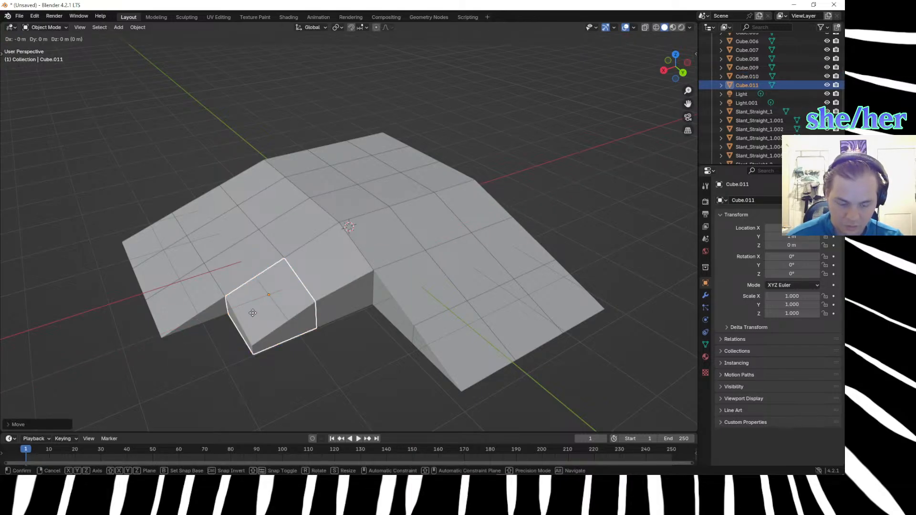
{"action": "type", "text": "y"}
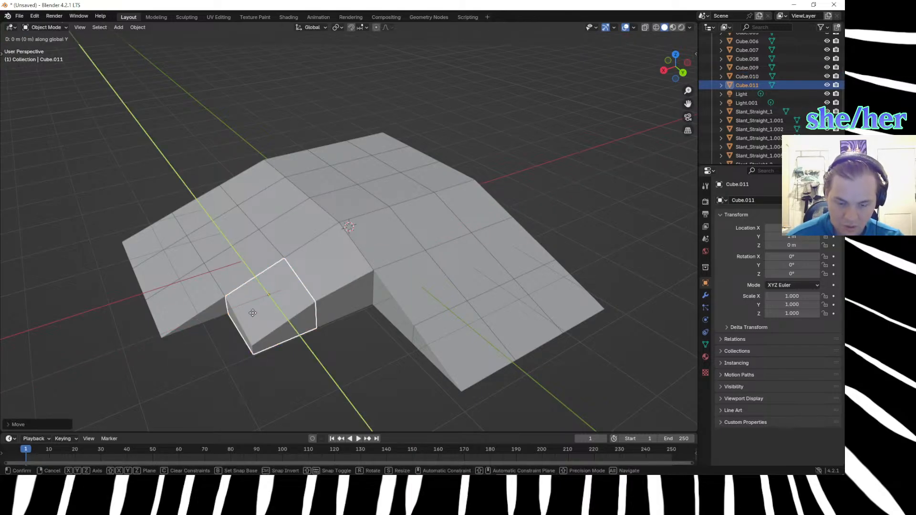
{"action": "type", "text": "1"}
{"action": "key", "text": "Return"}
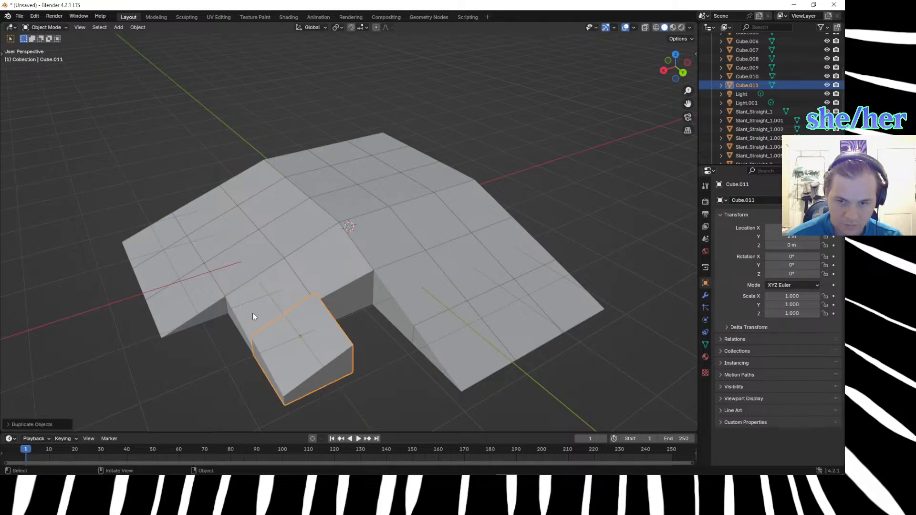
{"action": "key", "text": "shift+d"}
{"action": "type", "text": "x"}
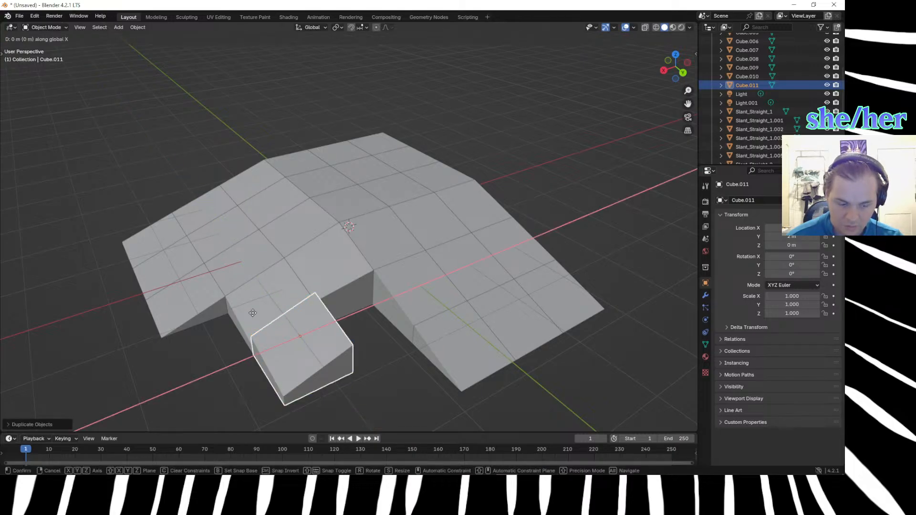
{"action": "type", "text": "-1"}
{"action": "key", "text": "Return"}
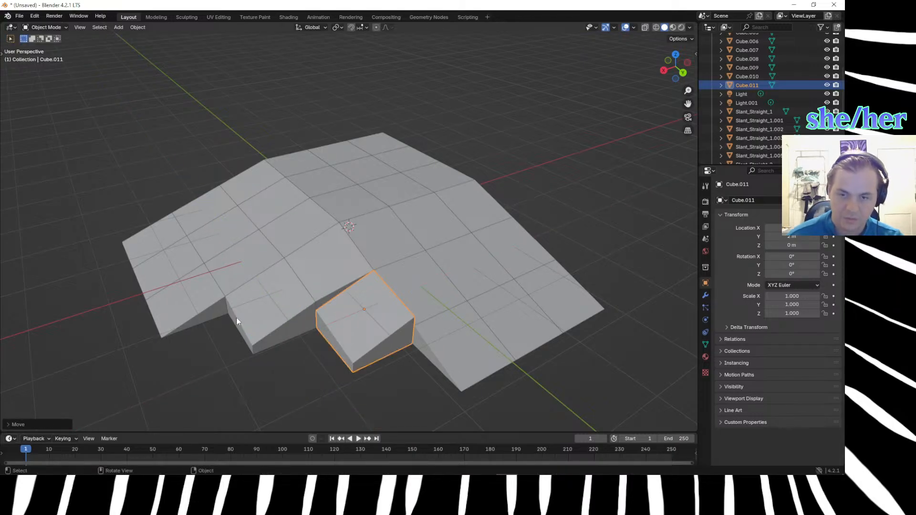
Mirror the copied cube along the Y axis.
{"action": "left_click", "coordinate": [328, 405]}
{"action": "middle_click_drag", "start_coordinate": [328, 404], "coordinate": [294, 365]}
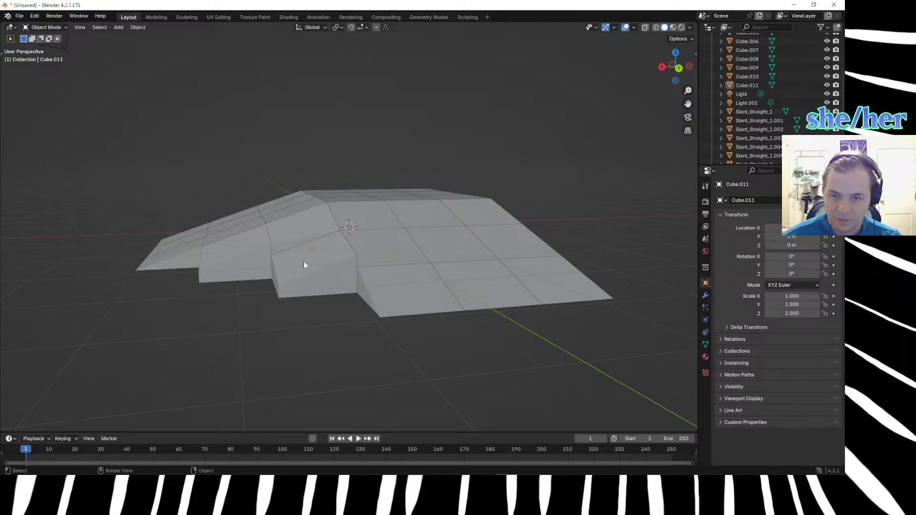
{"action": "middle_click_drag", "start_coordinate": [309, 260], "coordinate": [285, 288]}
{"action": "left_click", "coordinate": [285, 271]}
{"action": "right_click", "coordinate": [285, 270]}
{"action": "mouse_move", "coordinate": [284, 267]}
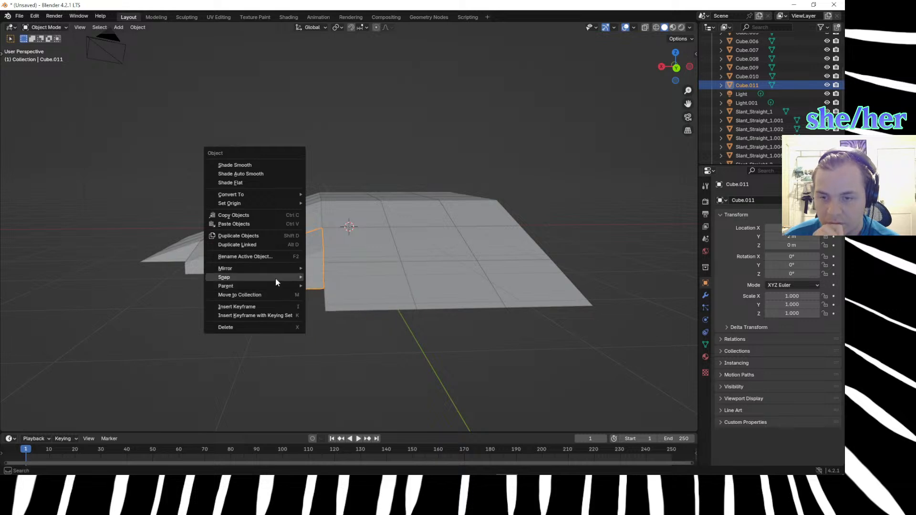
{"action": "left_click", "coordinate": [339, 292]}
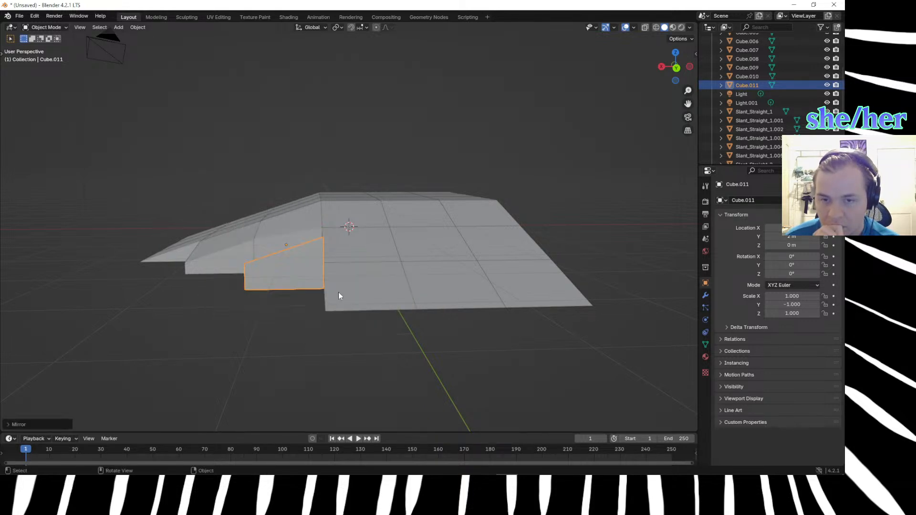
{"action": "middle_click_drag", "start_coordinate": [286, 308], "coordinate": [429, 258]}
{"action": "left_click", "coordinate": [423, 252]}
{"action": "type", "text": "r"}
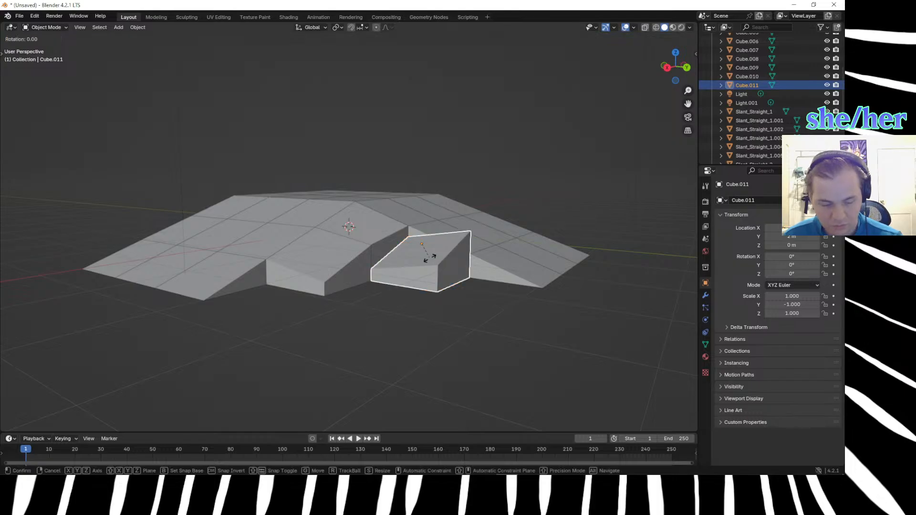
{"action": "type", "text": "90"}
{"action": "key", "text": "Return"}
{"action": "key", "text": "ctrl+z"}
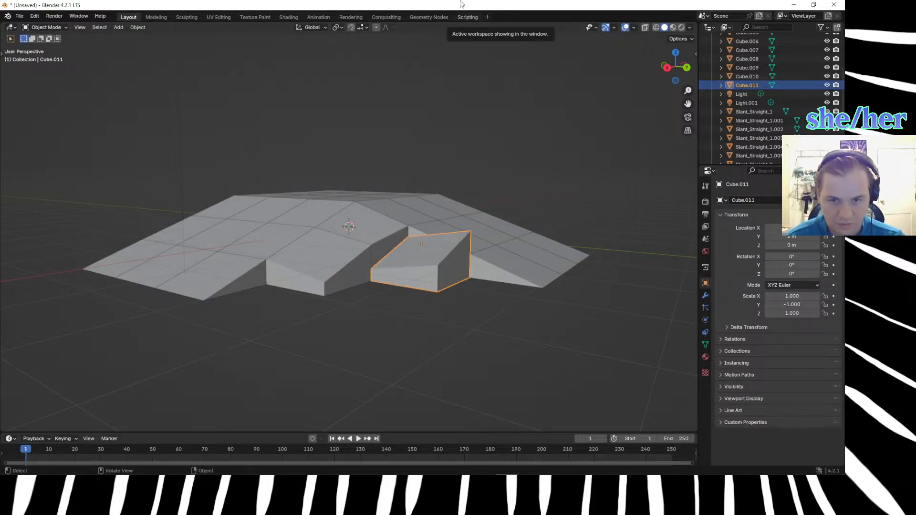
Rotate the mirrored cube 90° about the Z axis so its top lines up with the Y-direction slope.
{"action": "left_click", "coordinate": [405, 306]}
{"action": "left_click", "coordinate": [417, 273]}
{"action": "key", "text": "r"}
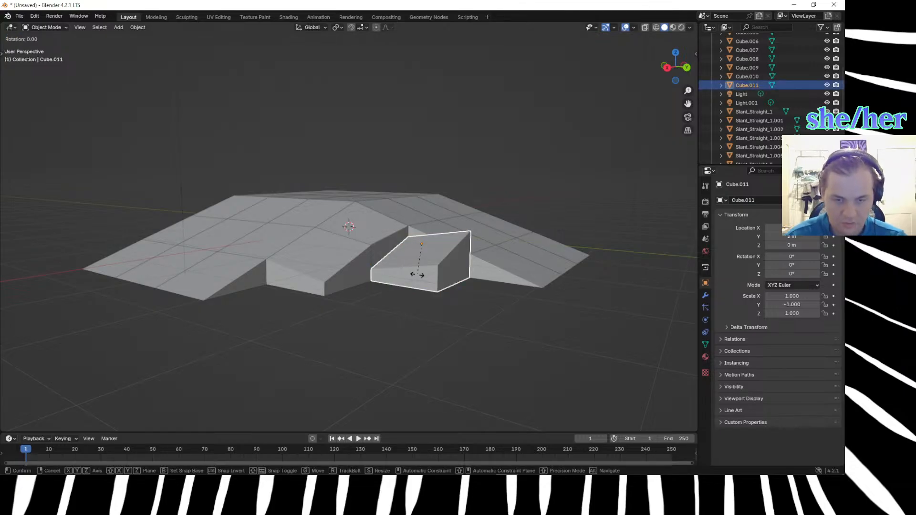
{"action": "type", "text": "z90"}
{"action": "key", "text": "Return"}
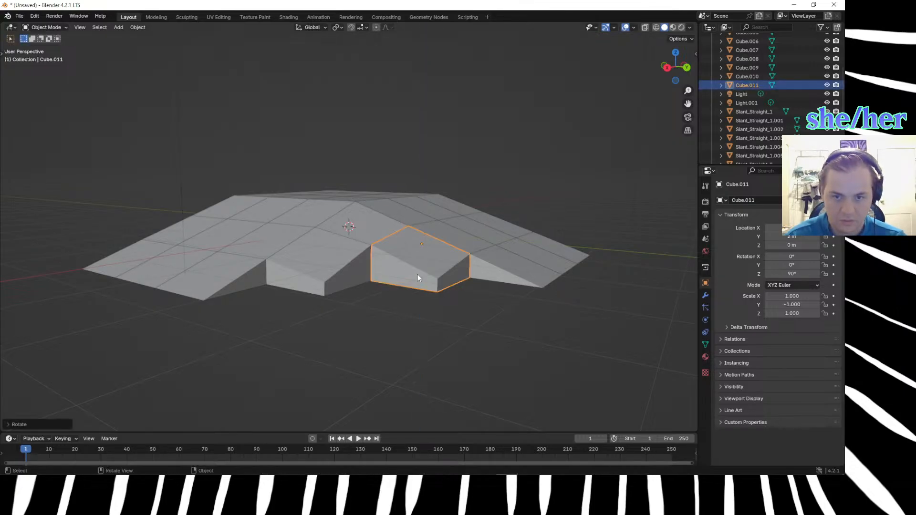
Examine the extended corner from several angles, compare it with the wavy grid in Affinity Photo's Marble Madness maps image, and return to Blender.
{"action": "left_click", "coordinate": [387, 313]}
{"action": "middle_click_drag", "start_coordinate": [388, 313], "coordinate": [365, 308]}
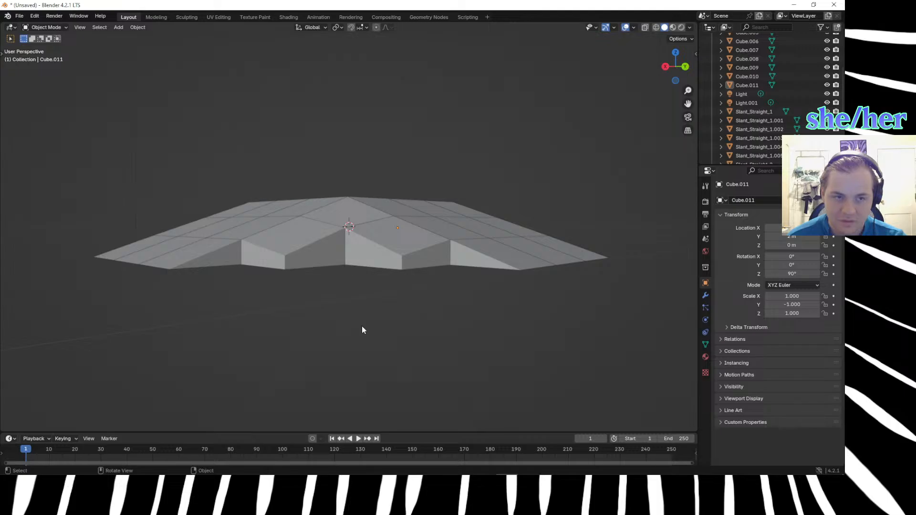
{"action": "middle_click_drag", "start_coordinate": [361, 326], "coordinate": [308, 316]}
{"action": "scroll", "coordinate": [315, 364], "scroll_direction": "down", "scroll_amount": 4}
{"action": "scroll", "coordinate": [314, 361], "scroll_direction": "up", "scroll_amount": 2}
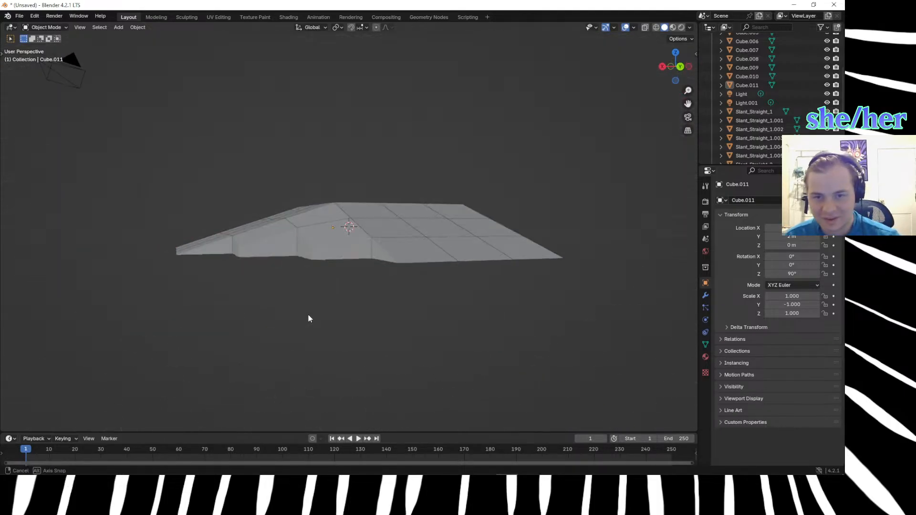
{"action": "mouse_move", "coordinate": [309, 479]}
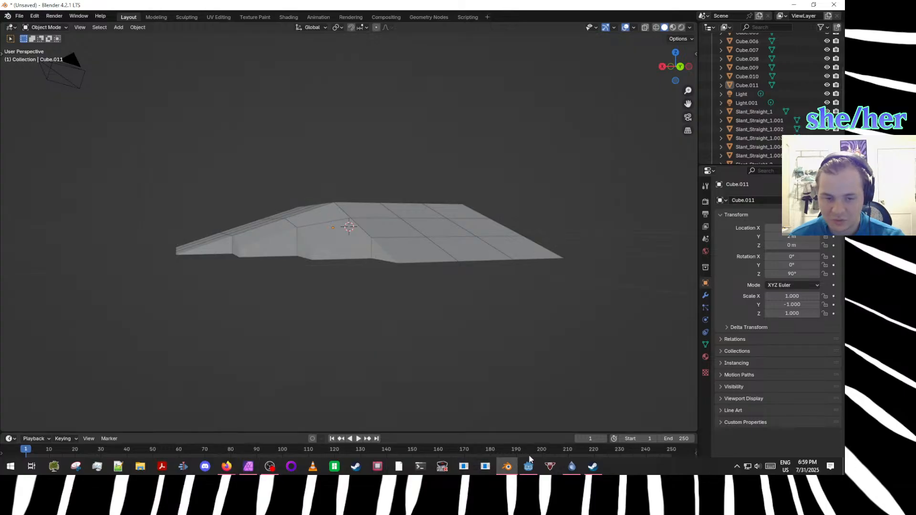
{"action": "left_click", "coordinate": [249, 472]}
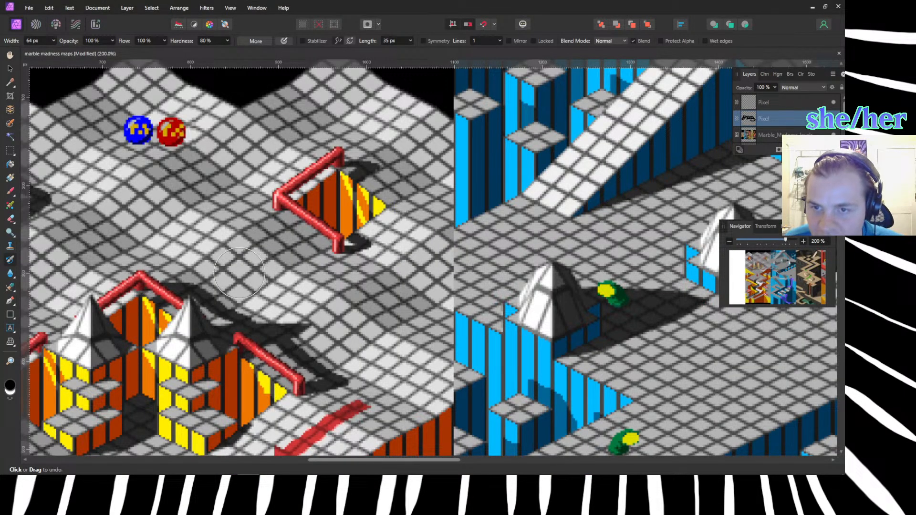
{"action": "scroll", "coordinate": [196, 234], "scroll_direction": "down", "scroll_amount": 1}
{"action": "scroll", "coordinate": [197, 234], "scroll_direction": "up", "scroll_amount": 1}
{"action": "middle_click_drag", "start_coordinate": [196, 234], "coordinate": [409, 311]}
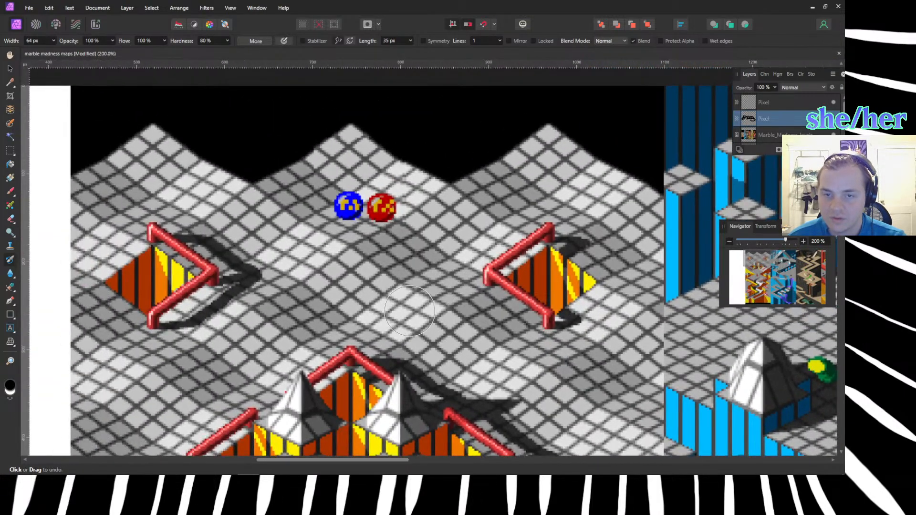
{"action": "left_click", "coordinate": [812, 7]}
Duplicate the rotated cube 1 m along Y, against the lowest row of the Y-direction slope.
{"action": "middle_click_drag", "start_coordinate": [546, 177], "coordinate": [485, 259]}
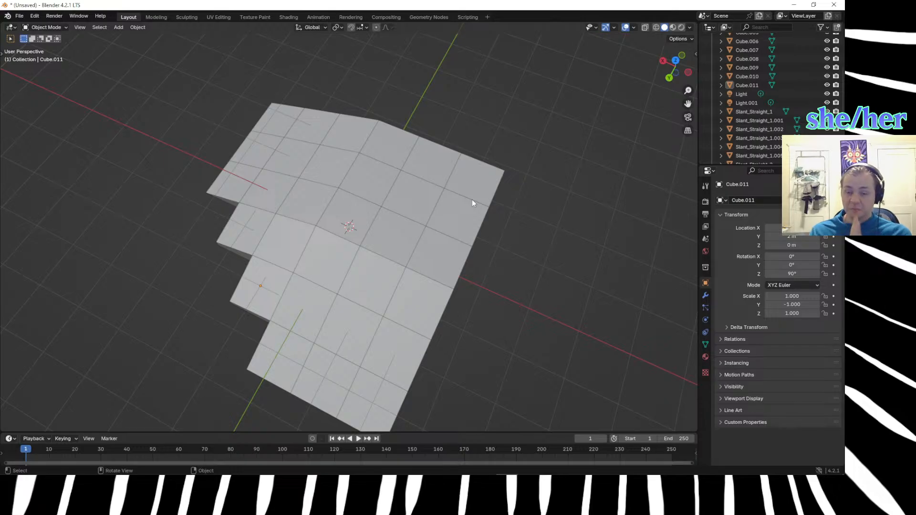
{"action": "middle_click_drag", "start_coordinate": [267, 419], "coordinate": [368, 324]}
{"action": "left_click", "coordinate": [333, 288]}
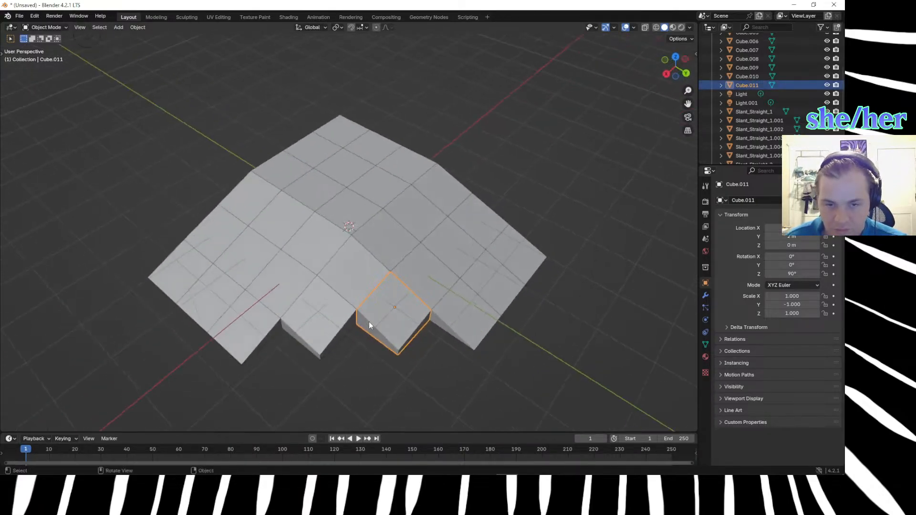
{"action": "key", "text": "shift+d"}
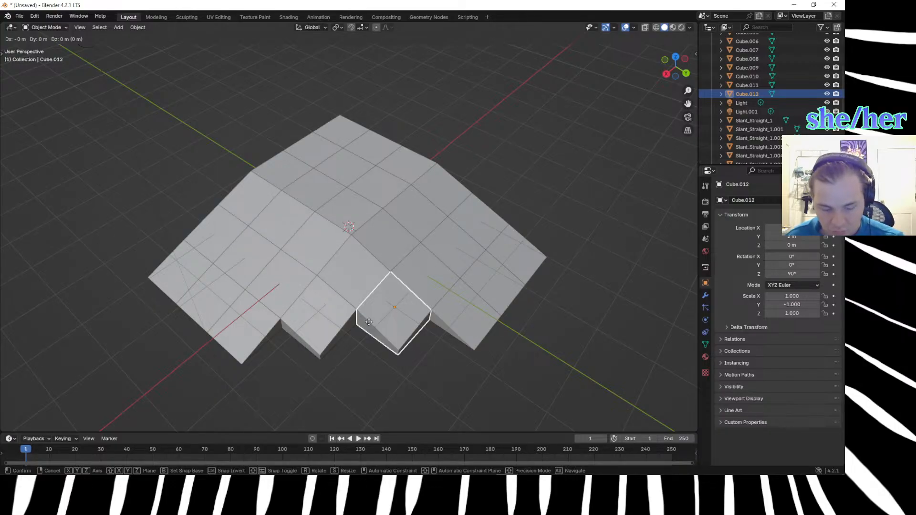
{"action": "left_click", "coordinate": [500, 326]}
{"action": "middle_click_drag", "start_coordinate": [501, 322], "coordinate": [442, 288]}
{"action": "left_click", "coordinate": [382, 369]}
{"action": "middle_click_drag", "start_coordinate": [383, 369], "coordinate": [298, 353]}
View the copied cube at the slope's lower end in Wireframe shading, then in Material Preview shading.
{"action": "left_click", "coordinate": [239, 265]}
{"action": "left_click", "coordinate": [127, 327]}
{"action": "left_click", "coordinate": [192, 295]}
{"action": "key", "text": "z"}
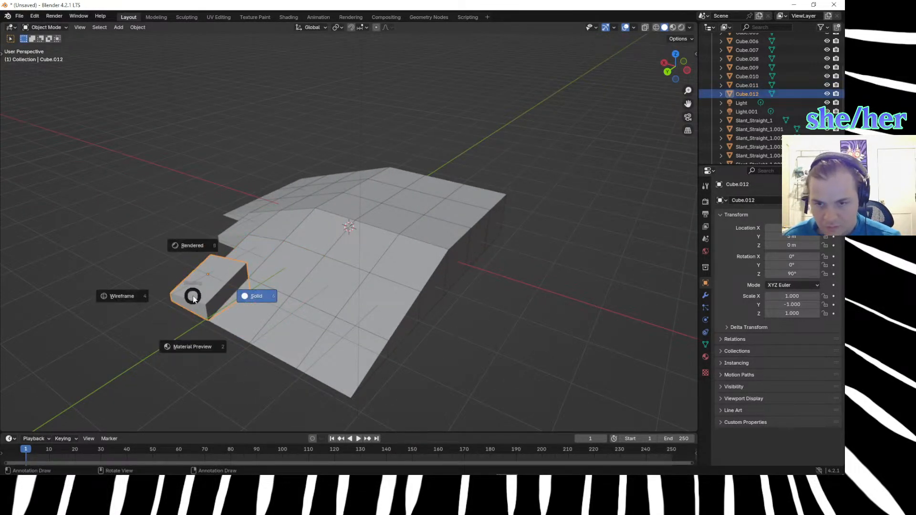
{"action": "left_click", "coordinate": [117, 295]}
{"action": "key", "text": "z"}
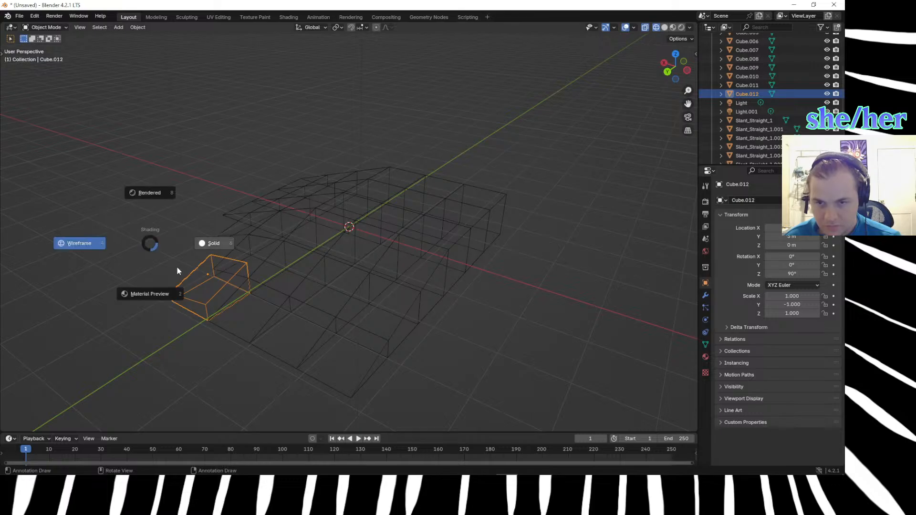
{"action": "left_click", "coordinate": [165, 296]}
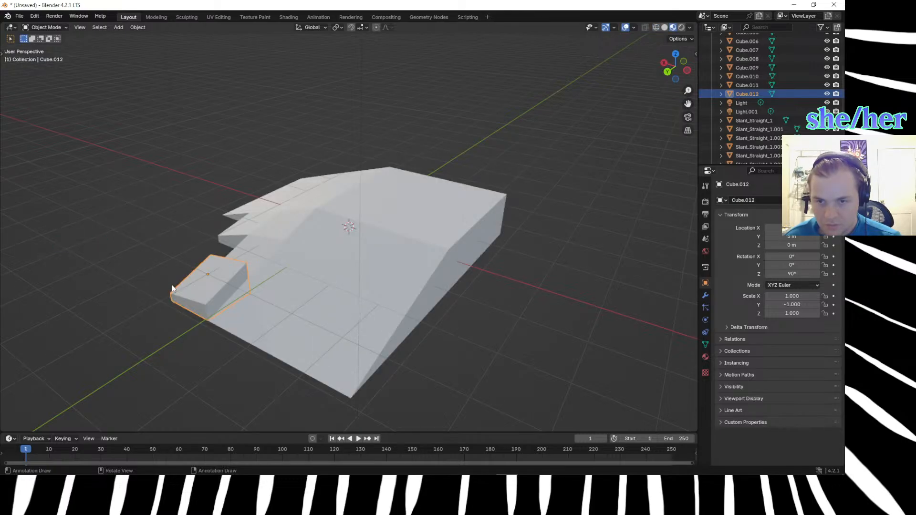
In Edit Mode on the cube at the slope's lower end, lower its inner top corner beside the slope 0.33 m along Z.
{"action": "middle_click_drag", "start_coordinate": [153, 254], "coordinate": [196, 246]}
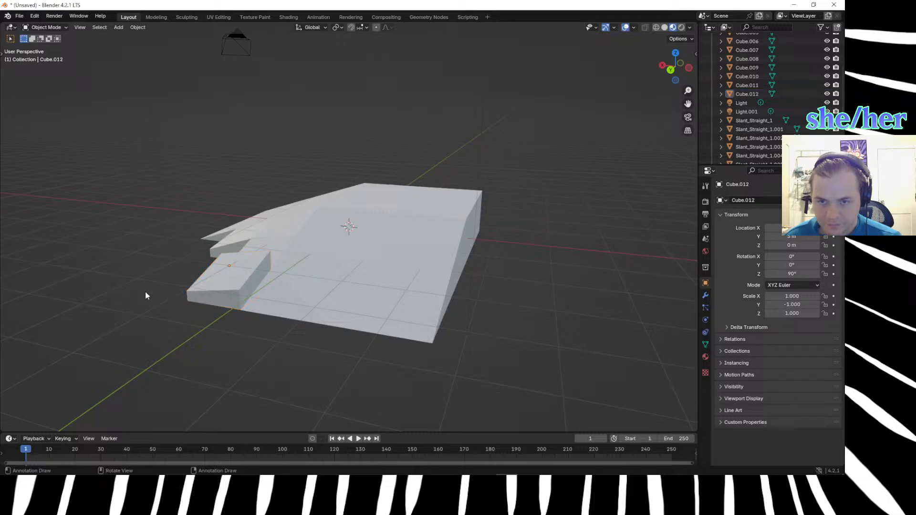
{"action": "scroll", "coordinate": [110, 283], "scroll_direction": "up", "scroll_amount": 4}
{"action": "scroll", "coordinate": [134, 298], "scroll_direction": "down", "scroll_amount": 5}
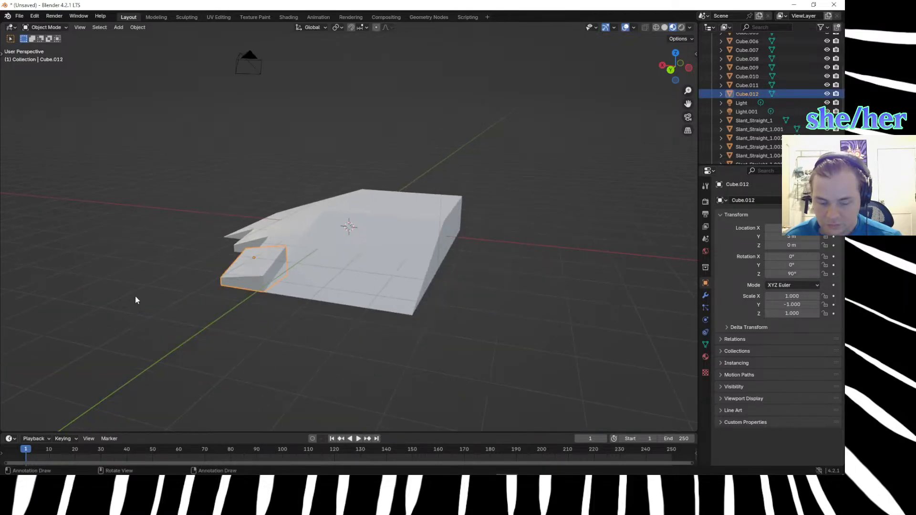
{"action": "key", "text": "Tab"}
{"action": "middle_click_drag", "start_coordinate": [135, 292], "coordinate": [205, 280]}
{"action": "key", "text": "b"}
{"action": "left_click_drag", "start_coordinate": [268, 264], "coordinate": [288, 285]}
{"action": "type", "text": "gz"}
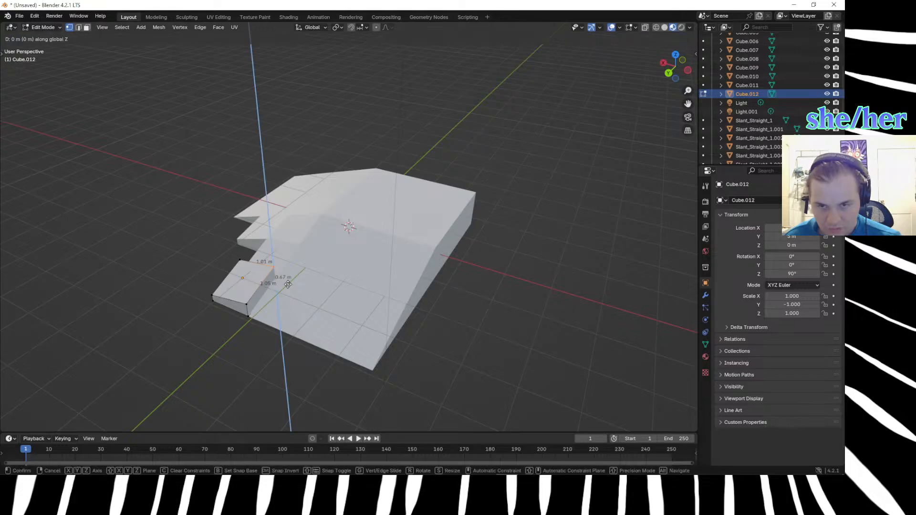
{"action": "type", "text": "-.33"}
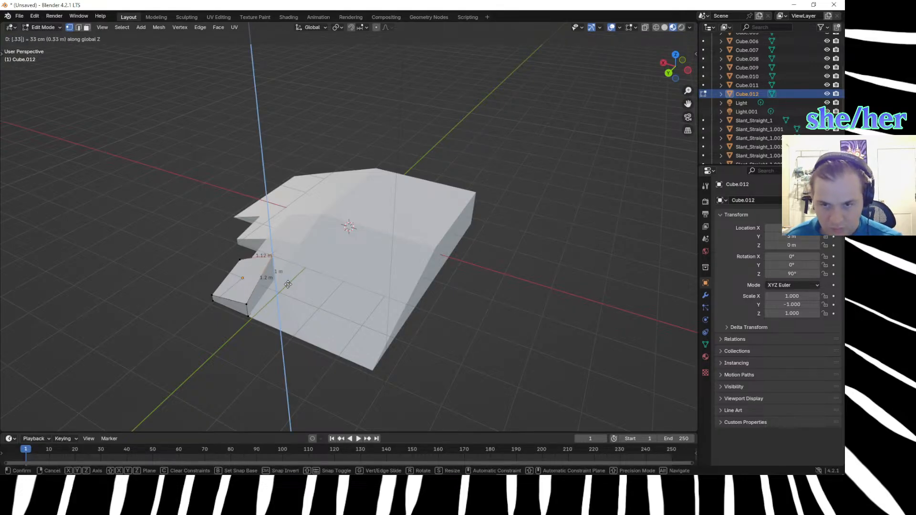
{"action": "key", "text": "Return"}
Lower the cube's other inner top corner, away from the straight slope, 0.33 m along Z.
{"action": "middle_click_drag", "start_coordinate": [159, 370], "coordinate": [301, 365]}
{"action": "left_click", "coordinate": [244, 366]}
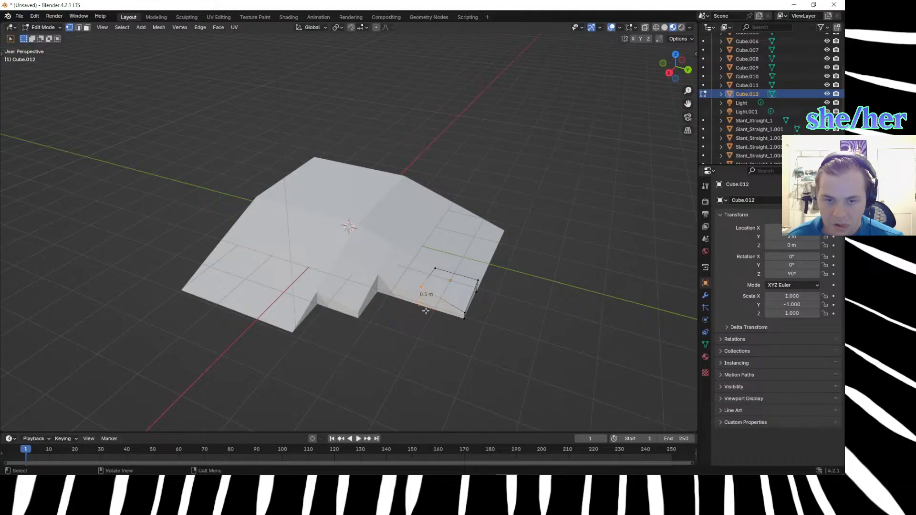
{"action": "middle_click_drag", "start_coordinate": [408, 333], "coordinate": [431, 303]}
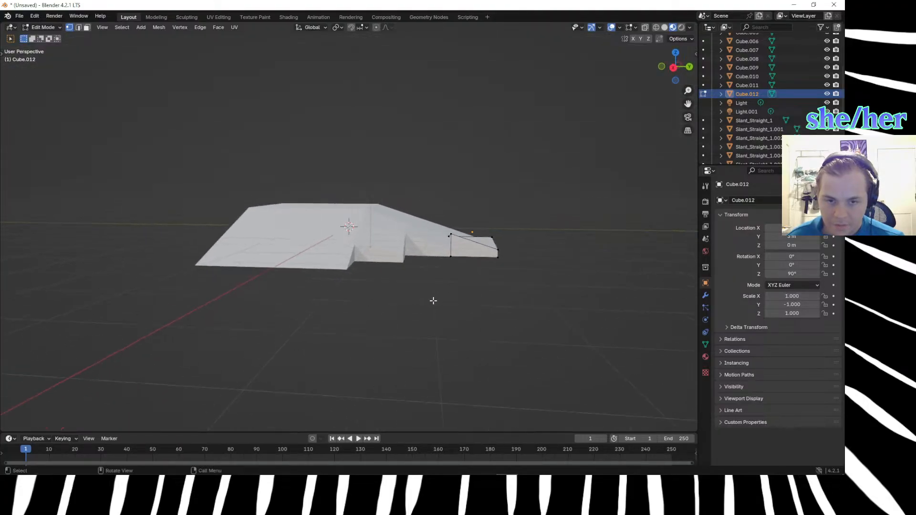
{"action": "scroll", "coordinate": [439, 300], "scroll_direction": "up", "scroll_amount": 4}
{"action": "left_click", "coordinate": [611, 244]}
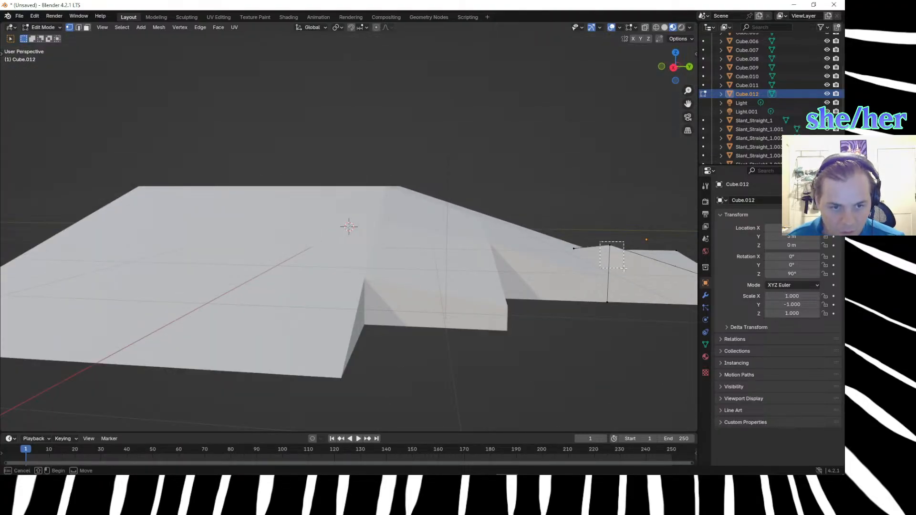
{"action": "type", "text": "gz"}
{"action": "type", "text": ".33"}
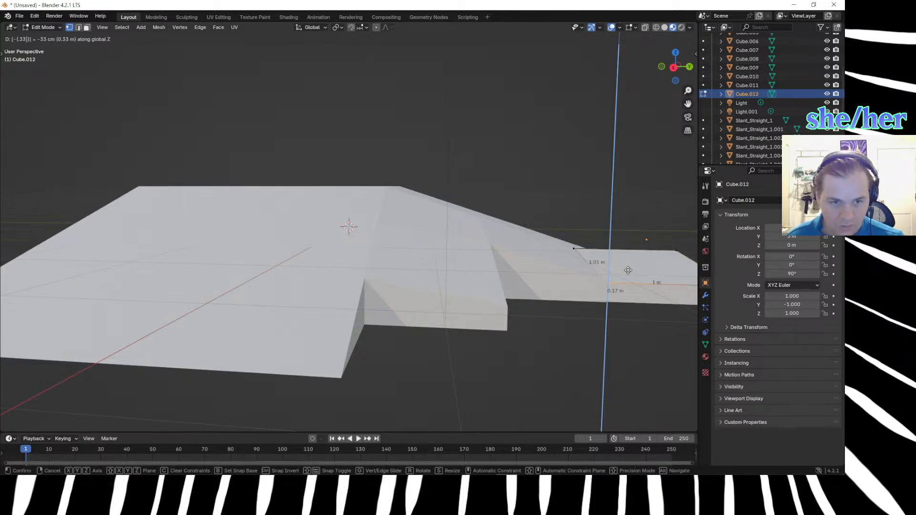
{"action": "key", "text": "Return"}
Lower the cube's outer top corner beside the straight slope 0.34 m along Z, down to the ground.
{"action": "middle_click_drag", "start_coordinate": [587, 354], "coordinate": [524, 355]}
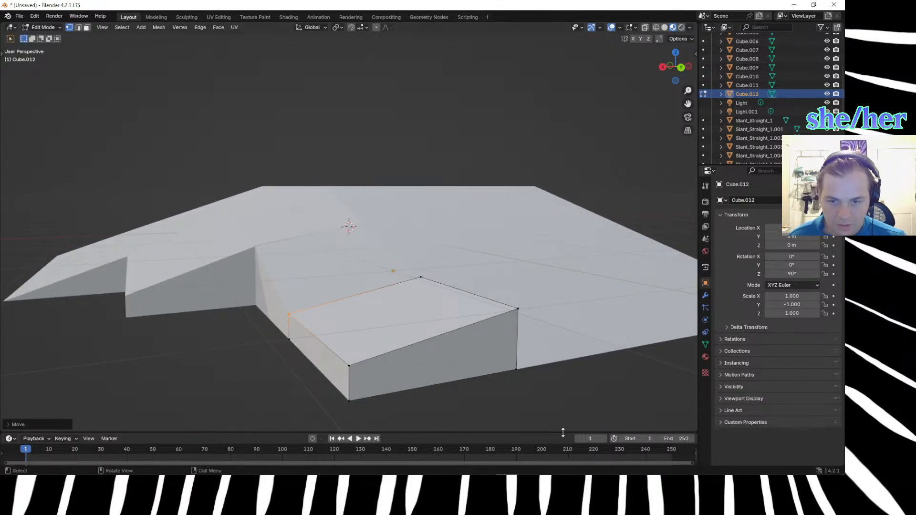
{"action": "scroll", "coordinate": [553, 418], "scroll_direction": "down", "scroll_amount": 5}
{"action": "scroll", "coordinate": [458, 372], "scroll_direction": "down", "scroll_amount": 1}
{"action": "scroll", "coordinate": [430, 362], "scroll_direction": "up", "scroll_amount": 3}
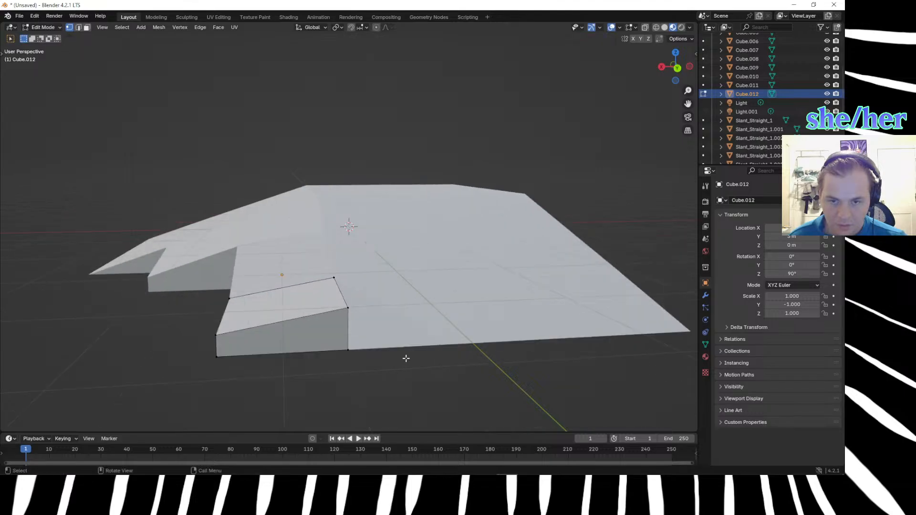
{"action": "left_click", "coordinate": [342, 302]}
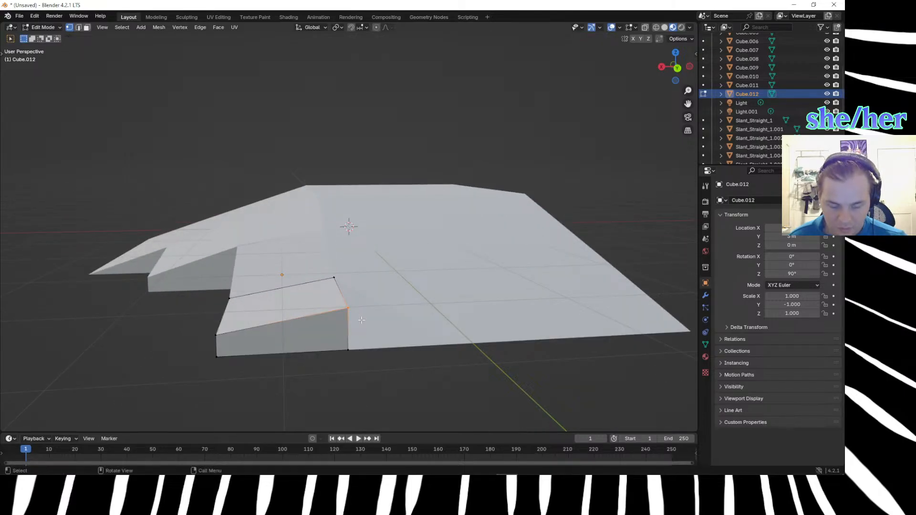
{"action": "key", "text": "g"}
{"action": "key", "text": "z"}
{"action": "key", "text": "equal"}
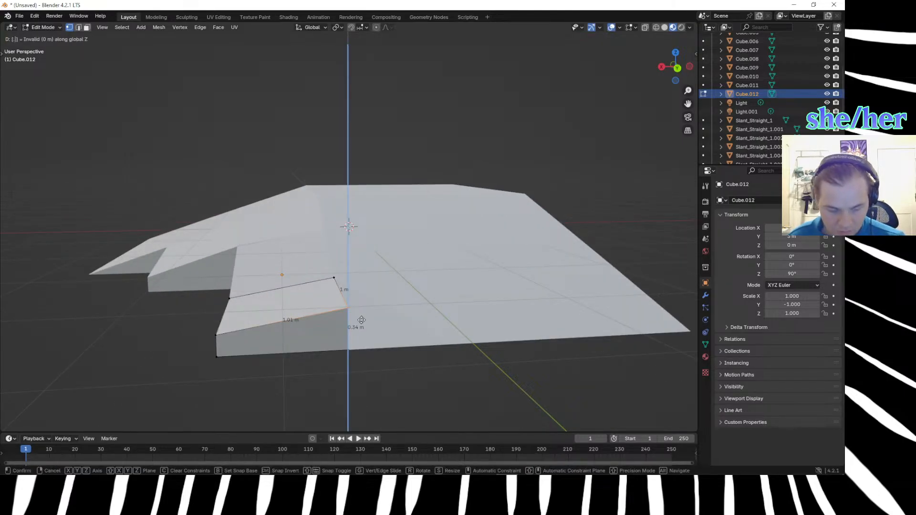
{"action": "type", "text": ".34"}
{"action": "key", "text": "Escape"}
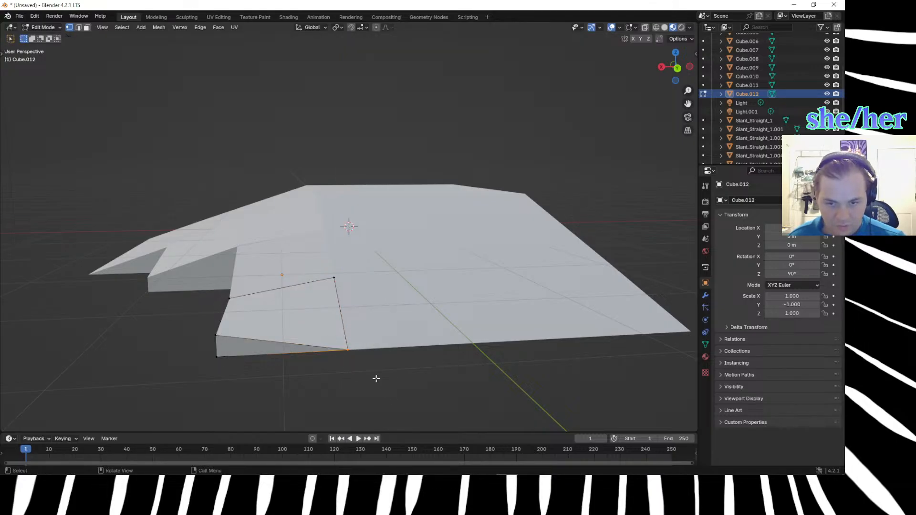
{"action": "key", "text": "m"}
{"action": "left_click", "coordinate": [376, 379]}
{"action": "left_click", "coordinate": [273, 382]}
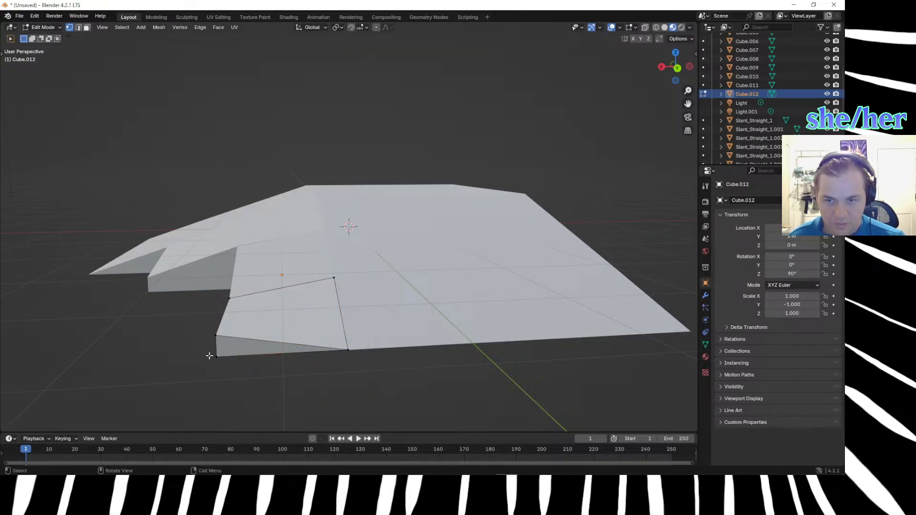
Select the cube's remaining raised outer top corner vertex, opposite the straight slope.
{"action": "middle_click_drag", "start_coordinate": [199, 355], "coordinate": [245, 353]}
{"action": "left_click", "coordinate": [447, 300]}
{"action": "left_click", "coordinate": [442, 328], "text": "shift"}
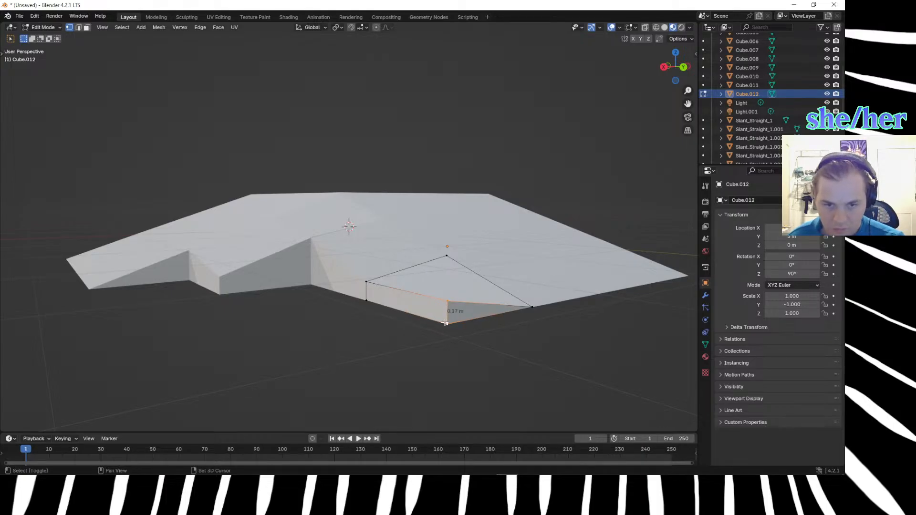
{"action": "left_click", "coordinate": [408, 335]}
{"action": "left_click", "coordinate": [455, 311]}
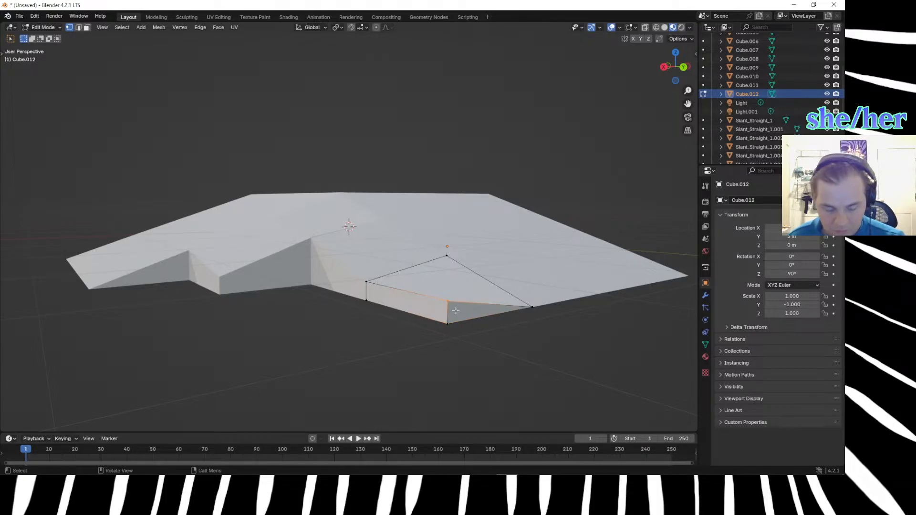
{"action": "key", "text": "g"}
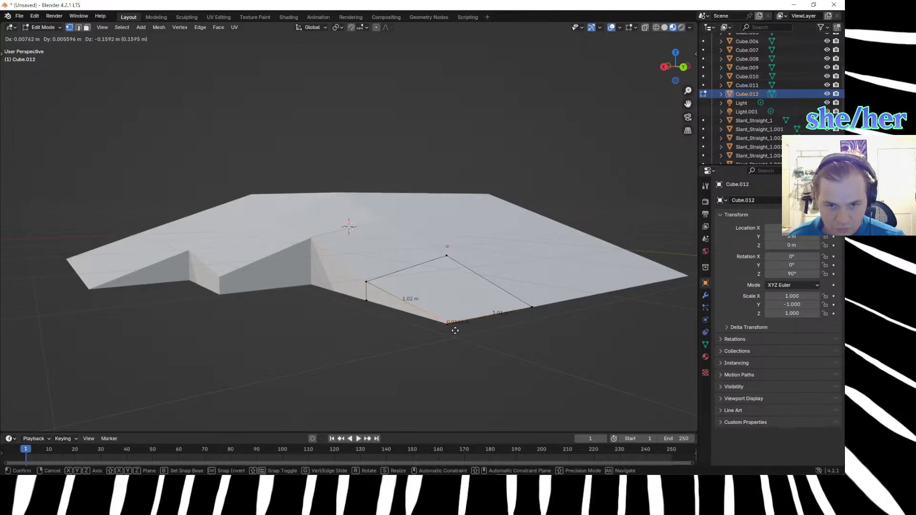
{"action": "left_click", "coordinate": [455, 331]}
{"action": "key", "text": "ctrl+z"}
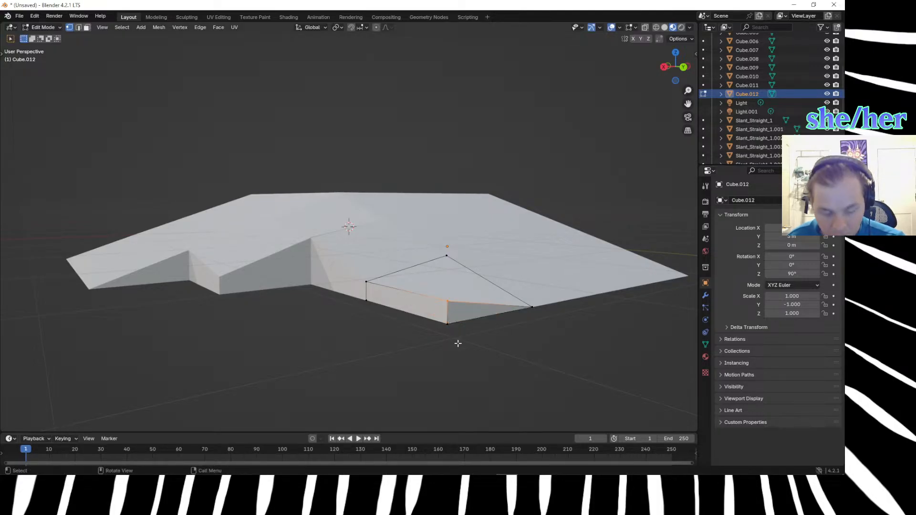
Lower the selected outer top corner 0.17 m along Z to the ground and return to Object Mode.
{"action": "type", "text": "gz.2"}
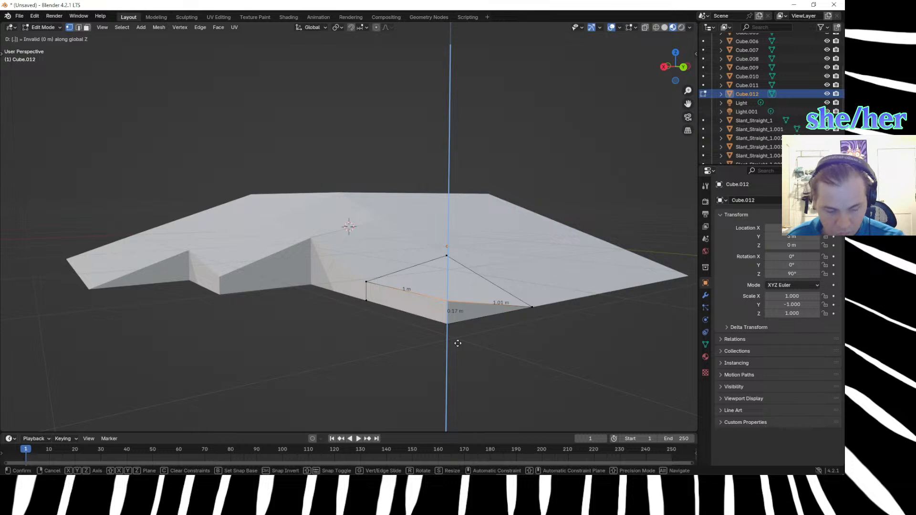
{"action": "key", "text": "BackSpace"}
{"action": "type", "text": "1"}
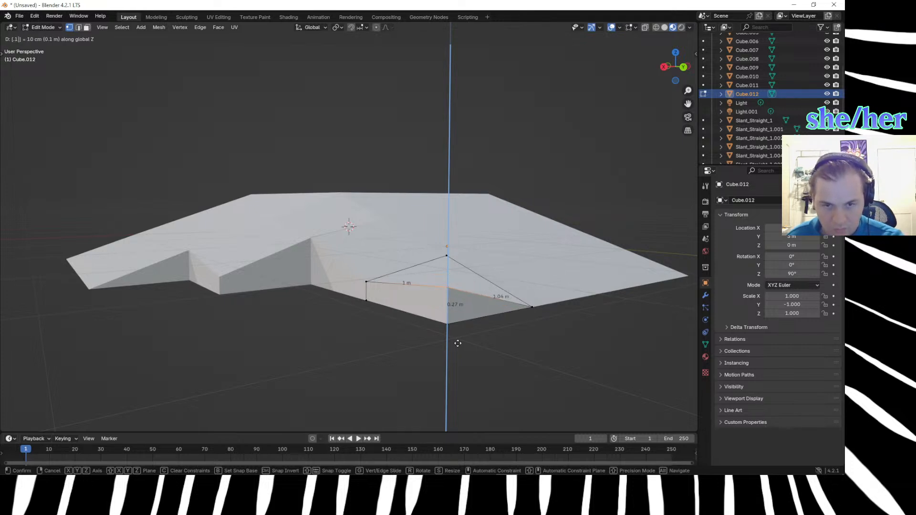
{"action": "type", "text": "7"}
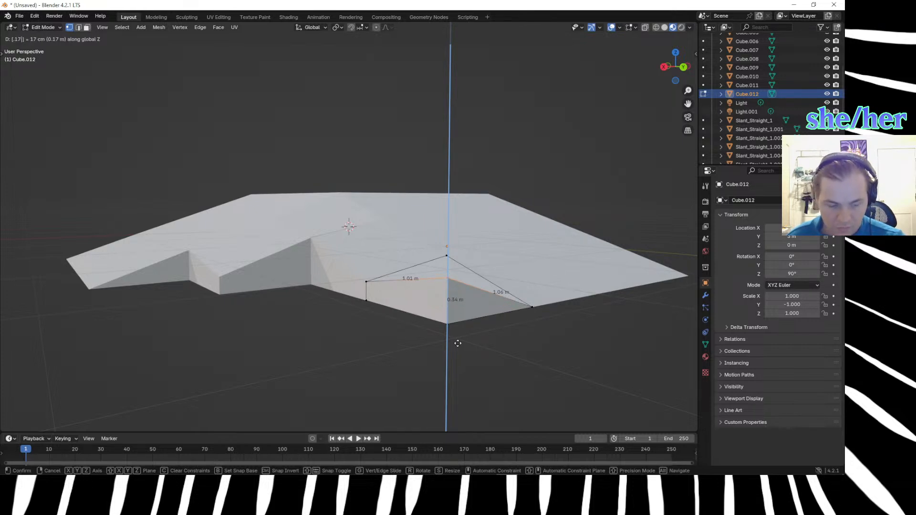
{"action": "key", "text": "Return"}
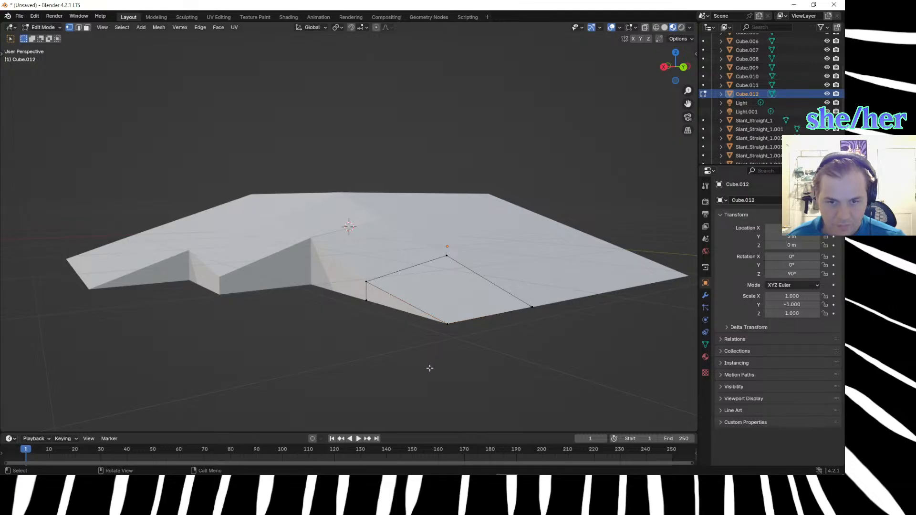
{"action": "middle_click_drag", "start_coordinate": [427, 334], "coordinate": [455, 324]}
{"action": "scroll", "coordinate": [478, 357], "scroll_direction": "down", "scroll_amount": 2}
{"action": "middle_click_drag", "start_coordinate": [474, 356], "coordinate": [387, 382]}
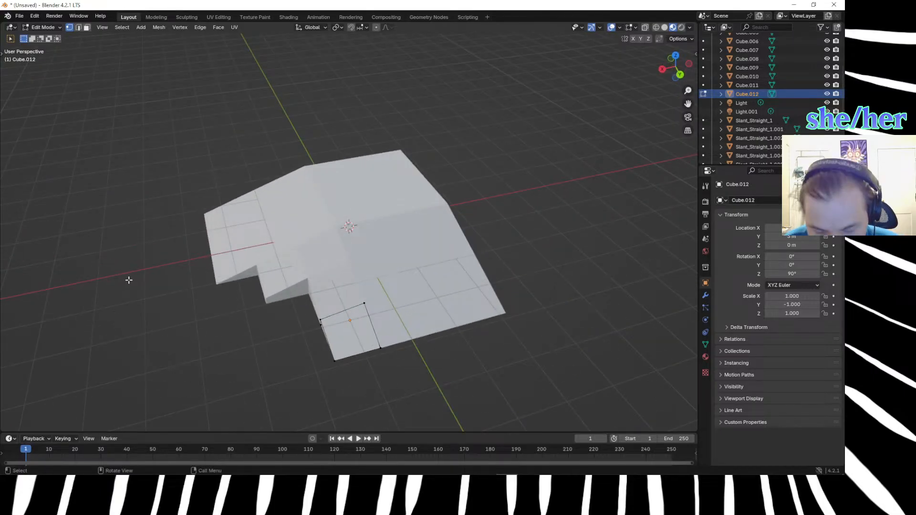
{"action": "key", "text": "Tab"}
Examine how the reshaped cube meets the neighbouring corner cubes and the straight slope from several angles.
{"action": "middle_click_drag", "start_coordinate": [173, 310], "coordinate": [221, 299]}
{"action": "left_click", "coordinate": [339, 281]}
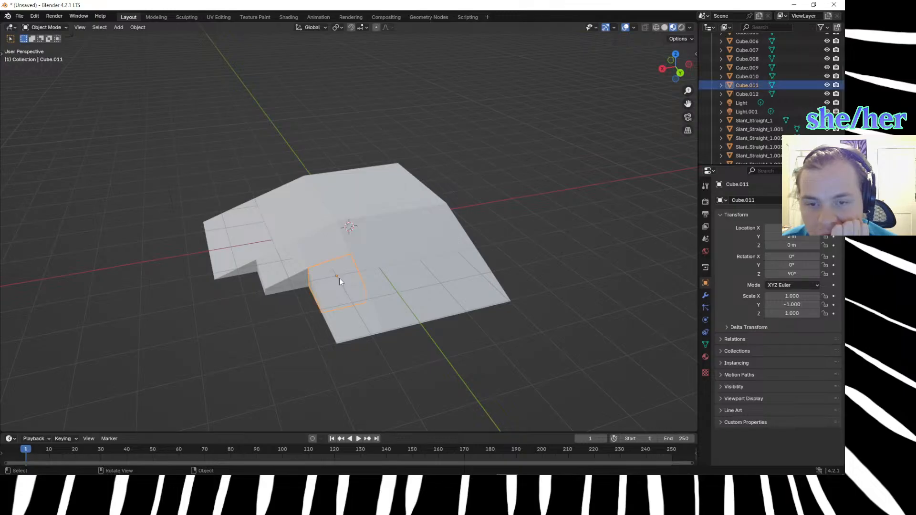
{"action": "left_click", "coordinate": [349, 320]}
{"action": "middle_click_drag", "start_coordinate": [350, 320], "coordinate": [388, 323]}
{"action": "scroll", "coordinate": [357, 284], "scroll_direction": "up", "scroll_amount": 5}
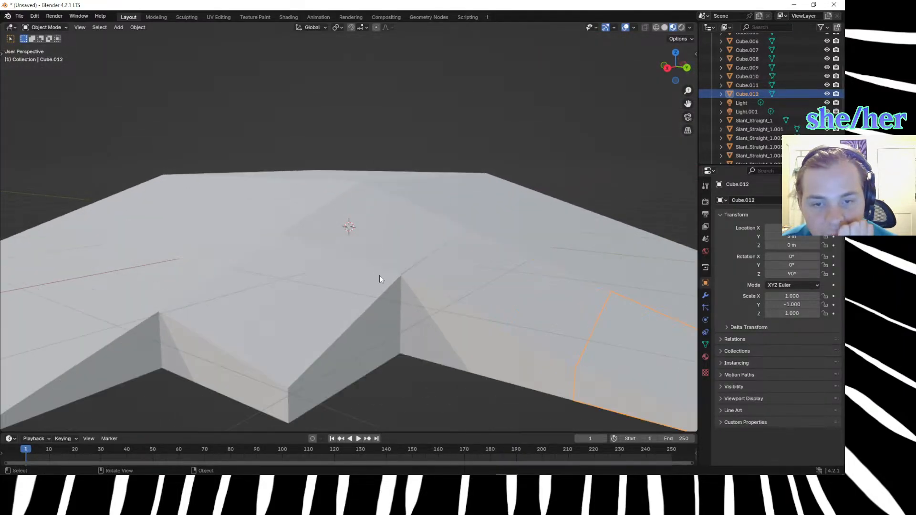
{"action": "left_click", "coordinate": [379, 279]}
{"action": "left_click", "coordinate": [408, 400]}
{"action": "scroll", "coordinate": [408, 397], "scroll_direction": "down", "scroll_amount": 5}
{"action": "middle_click_drag", "start_coordinate": [401, 376], "coordinate": [429, 365]}
{"action": "left_click", "coordinate": [446, 356]}
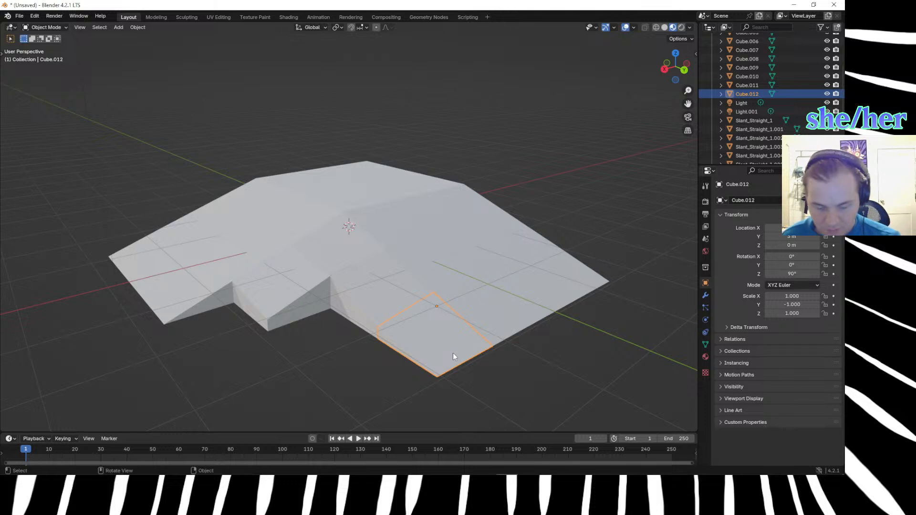
Switch the viewport to Solid shading and inspect the edges between the slope and corner blocks.
{"action": "key", "text": "z"}
{"action": "left_click", "coordinate": [507, 359]}
{"action": "left_click", "coordinate": [488, 370]}
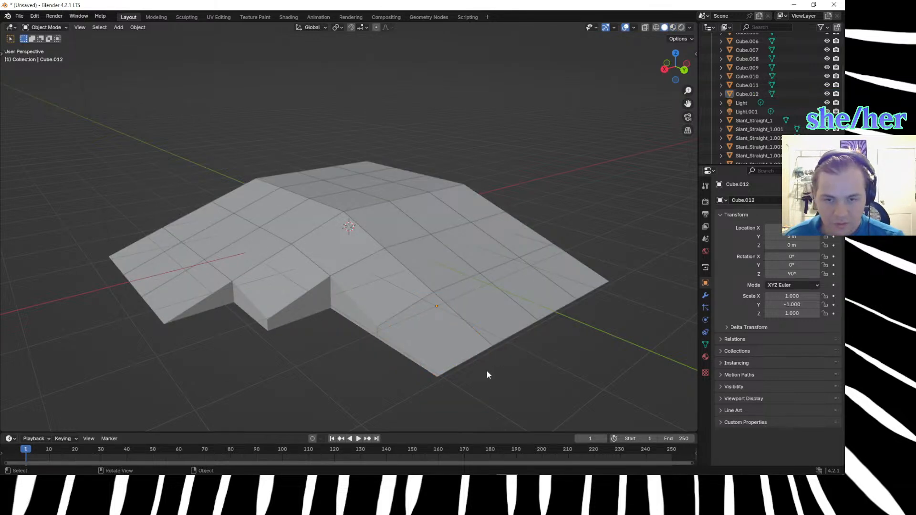
{"action": "left_click", "coordinate": [407, 352]}
{"action": "left_click", "coordinate": [342, 372]}
{"action": "mouse_move", "coordinate": [341, 373]}
{"action": "middle_mouse_down"}
{"action": "mouse_move", "coordinate": [317, 376]}
{"action": "mouse_move", "coordinate": [339, 361]}
{"action": "mouse_move", "coordinate": [350, 376]}
{"action": "middle_mouse_up"}
Duplicate the reshaped cube at the slope's lower end and offset the copy 1 m along X.
{"action": "left_click", "coordinate": [442, 321]}
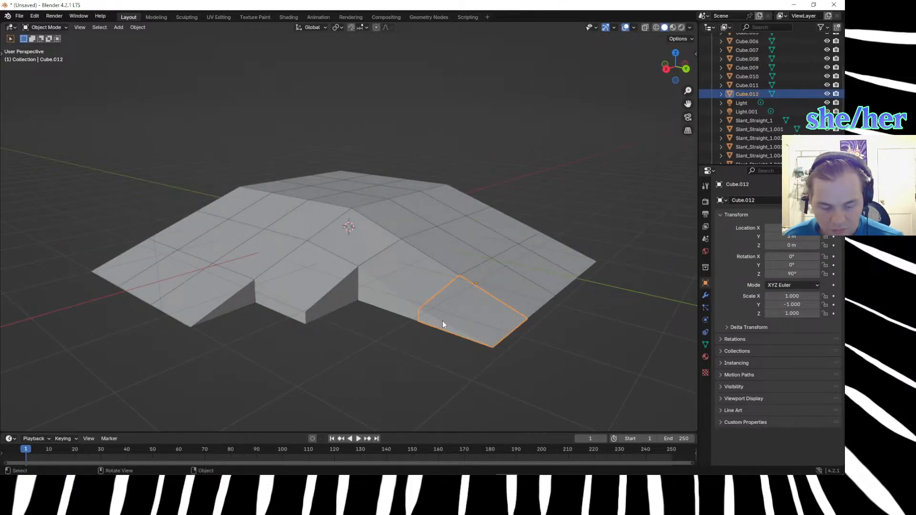
{"action": "key", "text": "shift+d"}
{"action": "type", "text": "x1"}
{"action": "key", "text": "Return"}
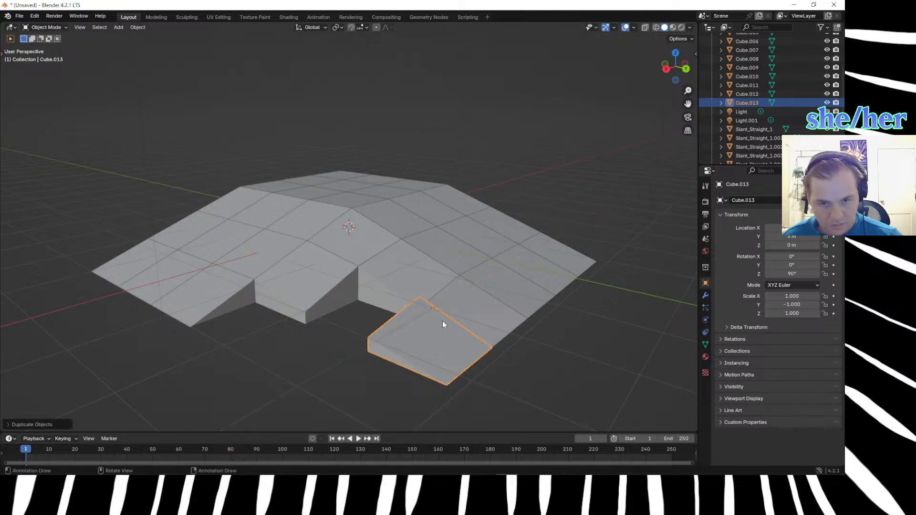
Move the duplicated cube -1 m along Y, beside the next row up the slope.
{"action": "key", "text": "g"}
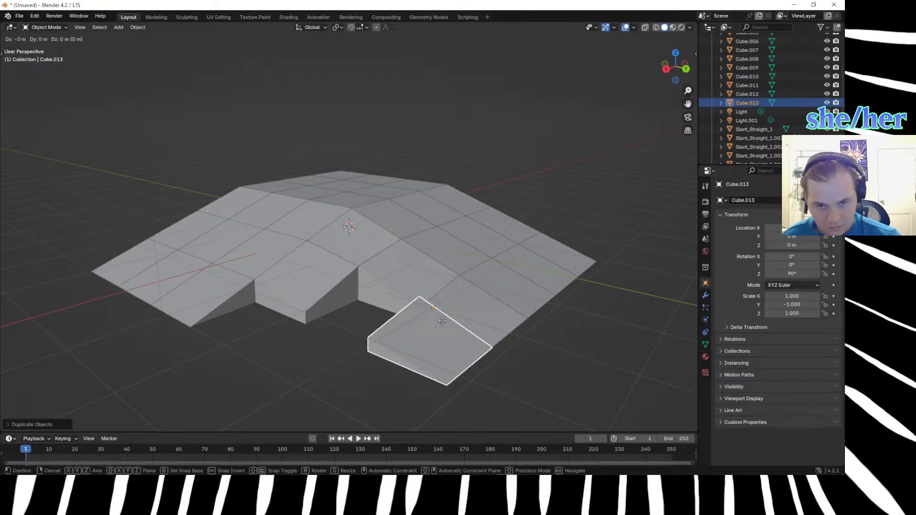
{"action": "type", "text": "y"}
{"action": "type", "text": "1"}
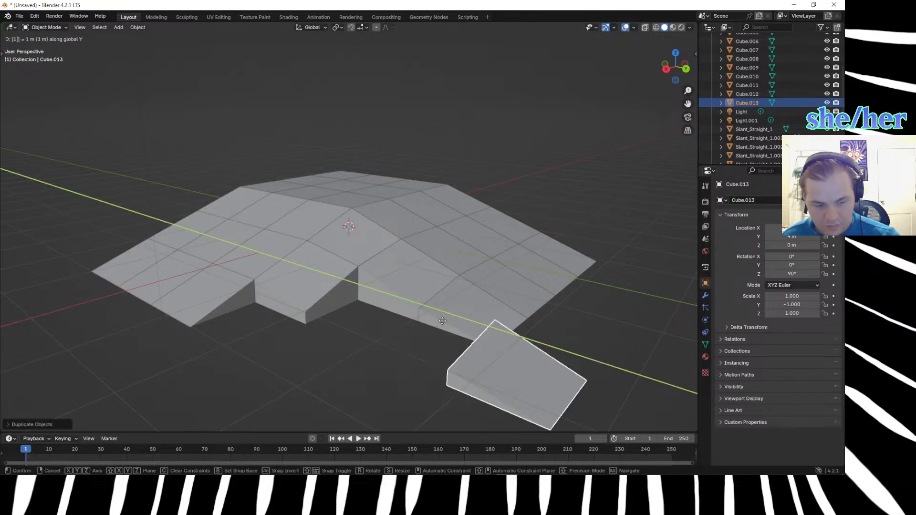
{"action": "key", "text": "minus"}
{"action": "key", "text": "Return"}
{"action": "middle_click_drag", "start_coordinate": [413, 330], "coordinate": [466, 408]}
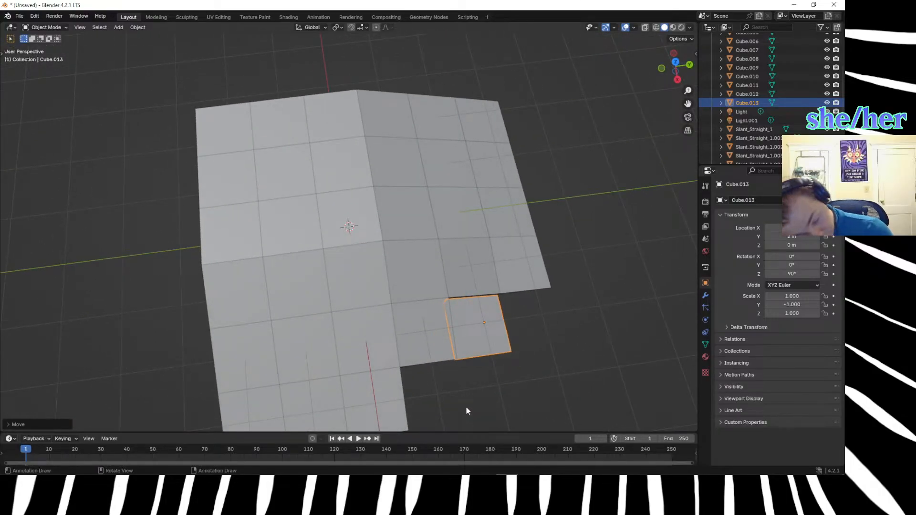
Move the duplicated slope cube 1 m along Y.
{"action": "key", "text": "g"}
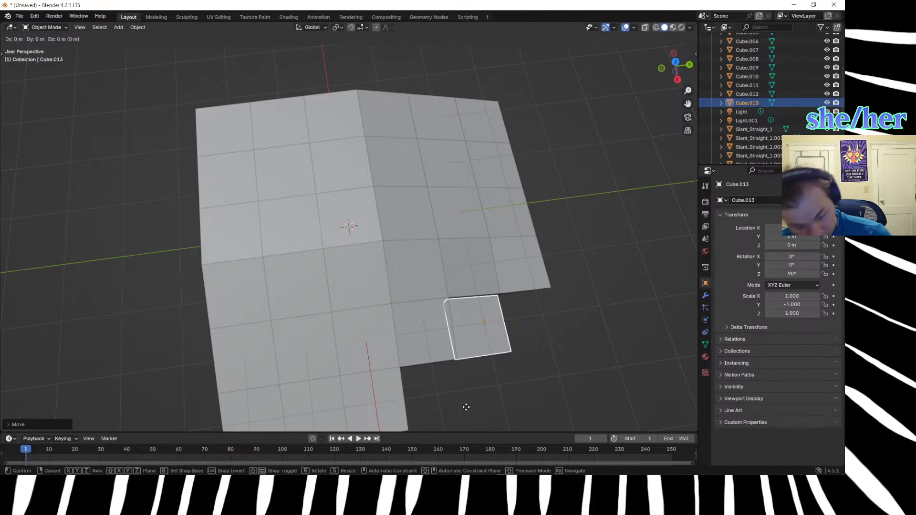
{"action": "key", "text": "y"}
{"action": "key", "text": "1"}
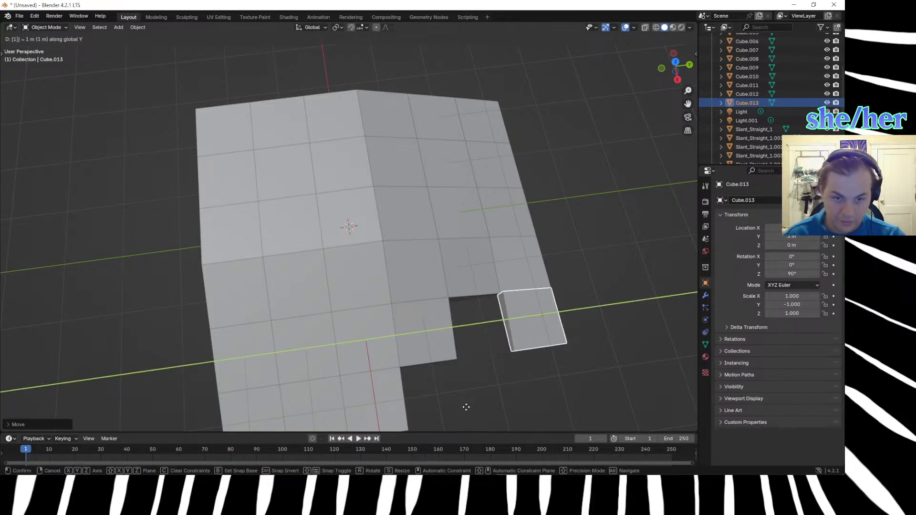
{"action": "key", "text": "Return"}
Try moving the duplicated slope cube 2 m along X, check its placement, and undo that move.
{"action": "key", "text": "g"}
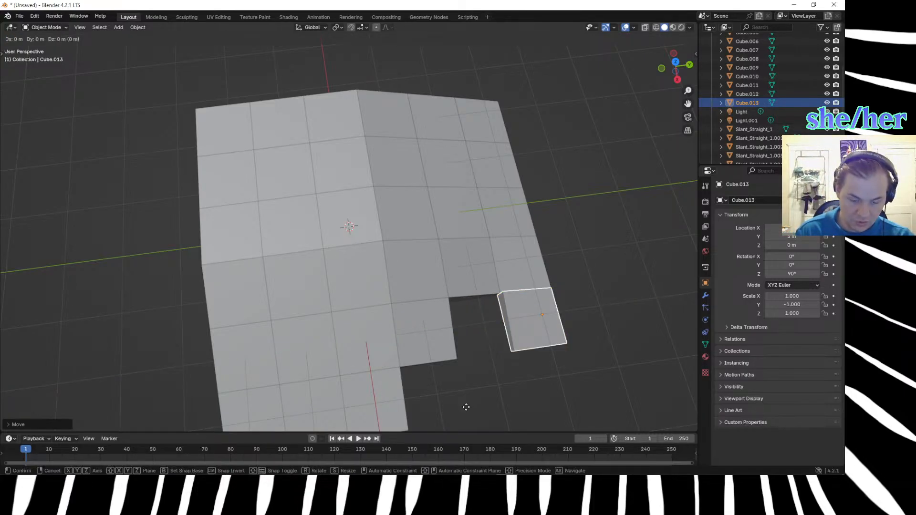
{"action": "key", "text": "x"}
{"action": "key", "text": "minus"}
{"action": "key", "text": "1"}
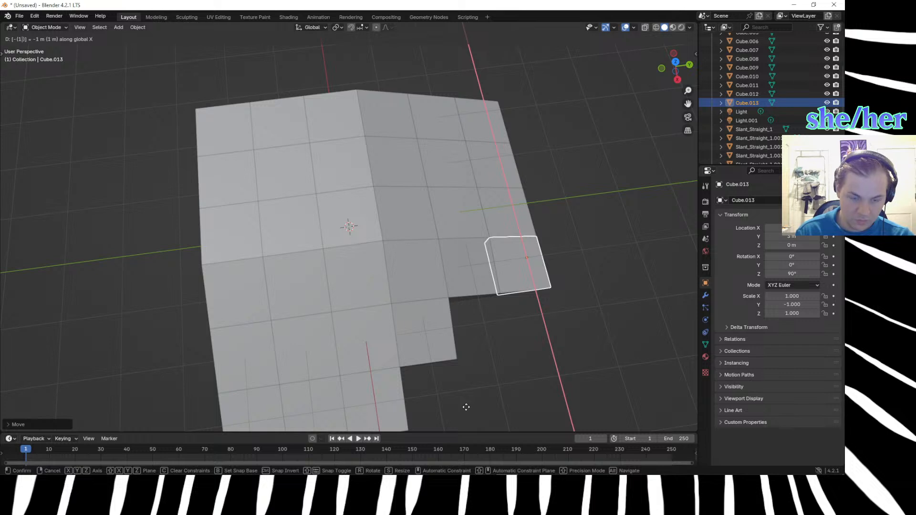
{"action": "key", "text": "BackSpace"}
{"action": "key", "text": "2"}
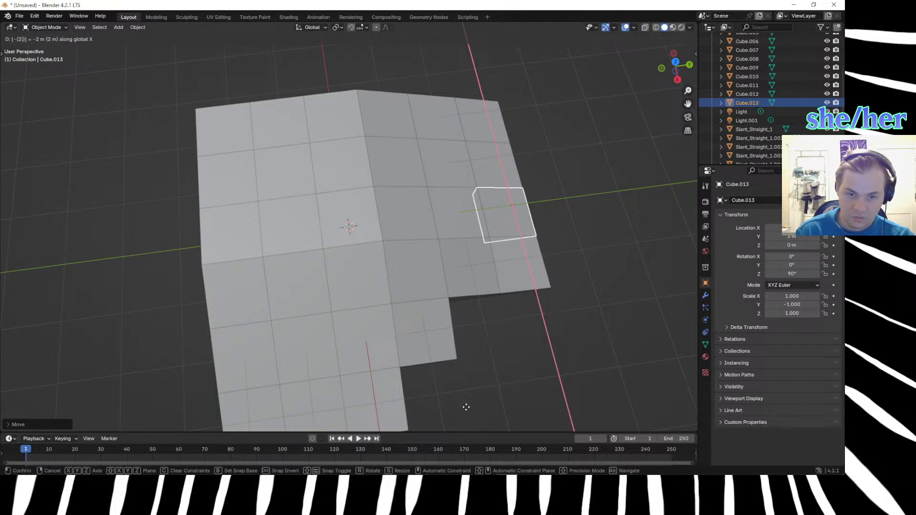
{"action": "key", "text": "BackSpace"}
{"action": "key", "text": "BackSpace"}
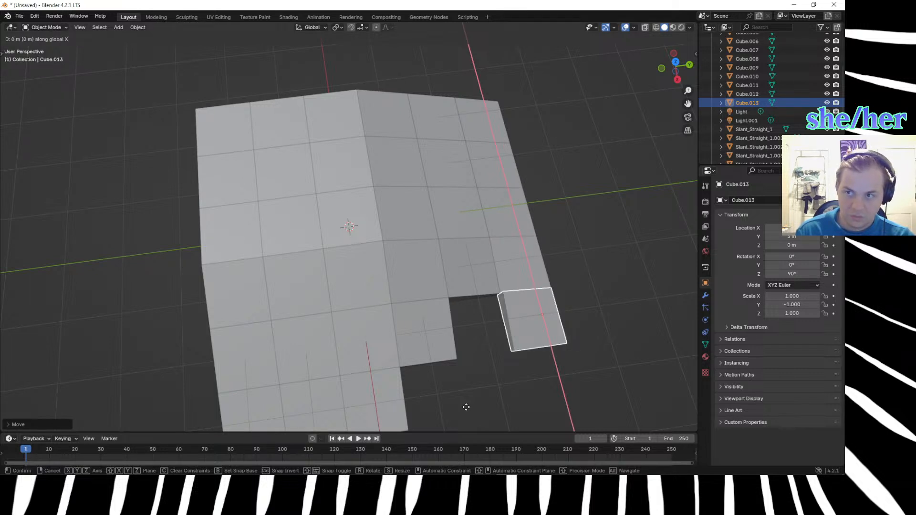
{"action": "key", "text": "2"}
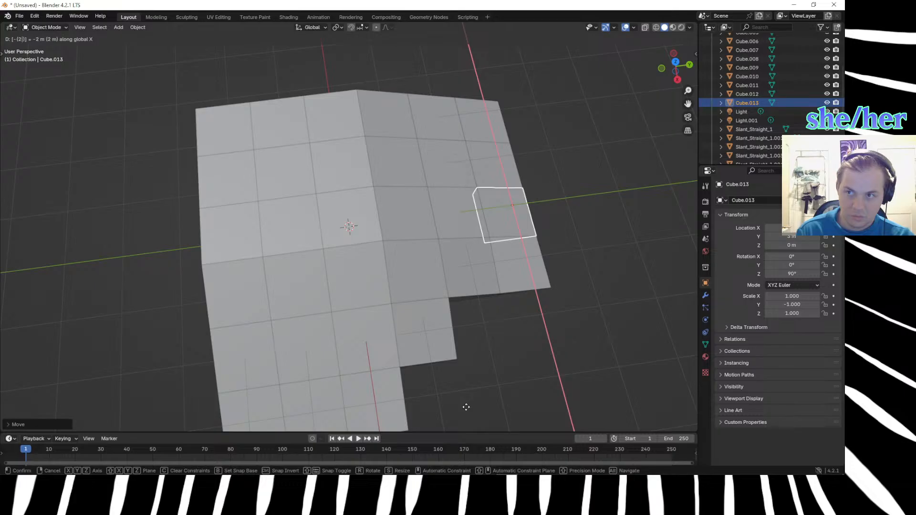
{"action": "key", "text": "minus"}
{"action": "key", "text": "Return"}
{"action": "scroll", "coordinate": [359, 392], "scroll_direction": "down", "scroll_amount": 6}
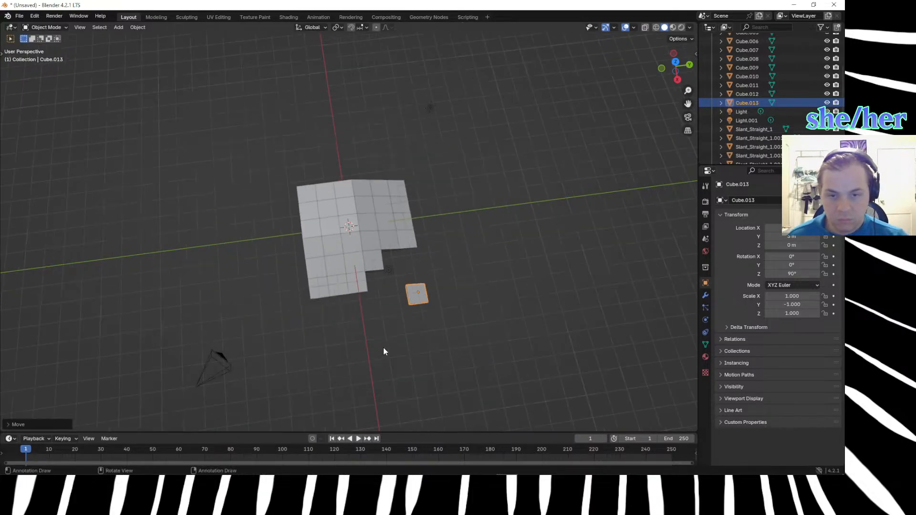
{"action": "middle_click_drag", "start_coordinate": [347, 329], "coordinate": [278, 311]}
{"action": "scroll", "coordinate": [278, 310], "scroll_direction": "up", "scroll_amount": 3}
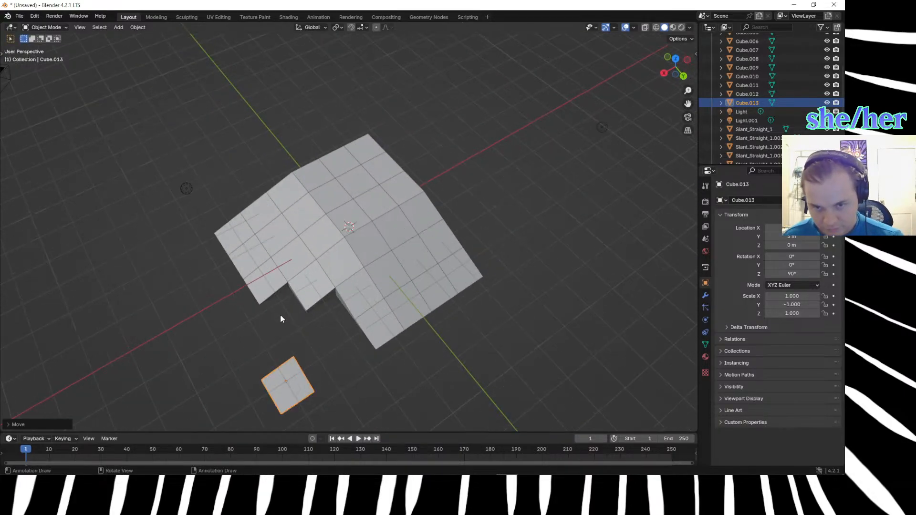
{"action": "key", "text": "ctrl+z"}
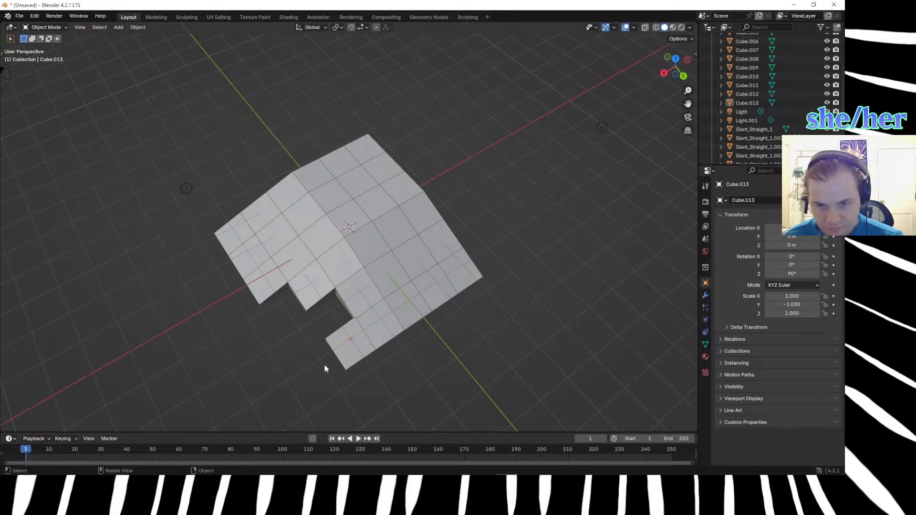
Duplicate the slope cube at the lower end of the row and offset the copy -1 m along Y.
{"action": "left_click", "coordinate": [353, 351]}
{"action": "key", "text": "shift+d"}
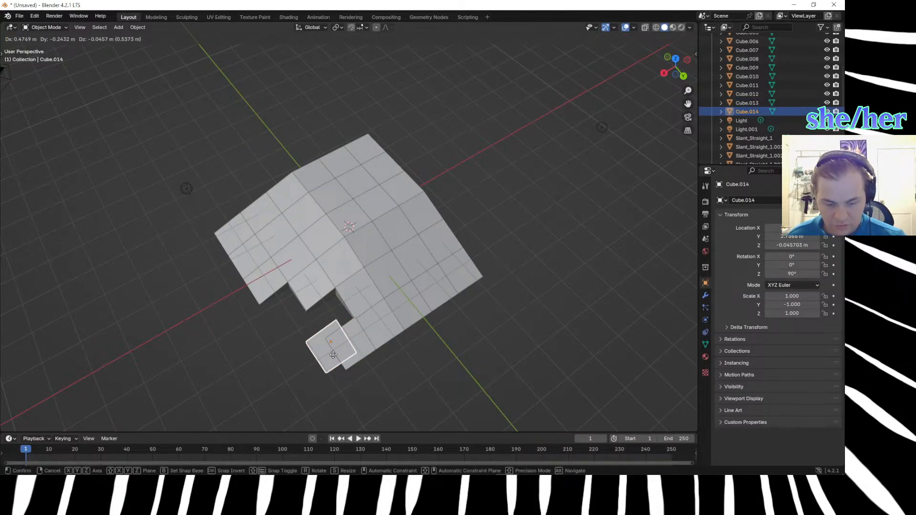
{"action": "key", "text": "y"}
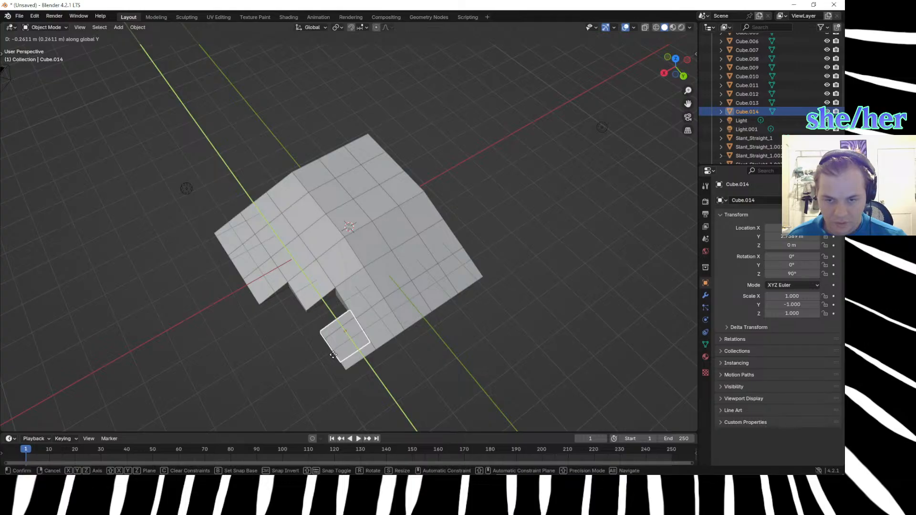
{"action": "type", "text": "1"}
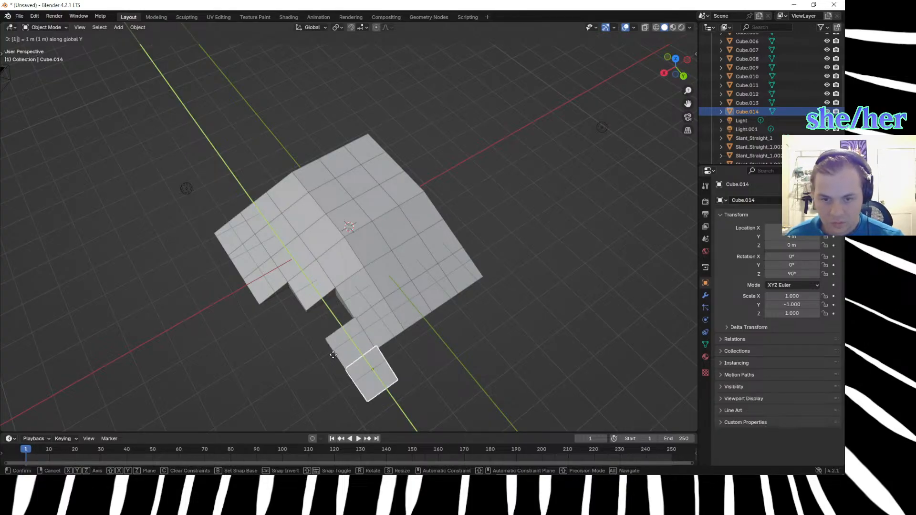
{"action": "key", "text": "minus"}
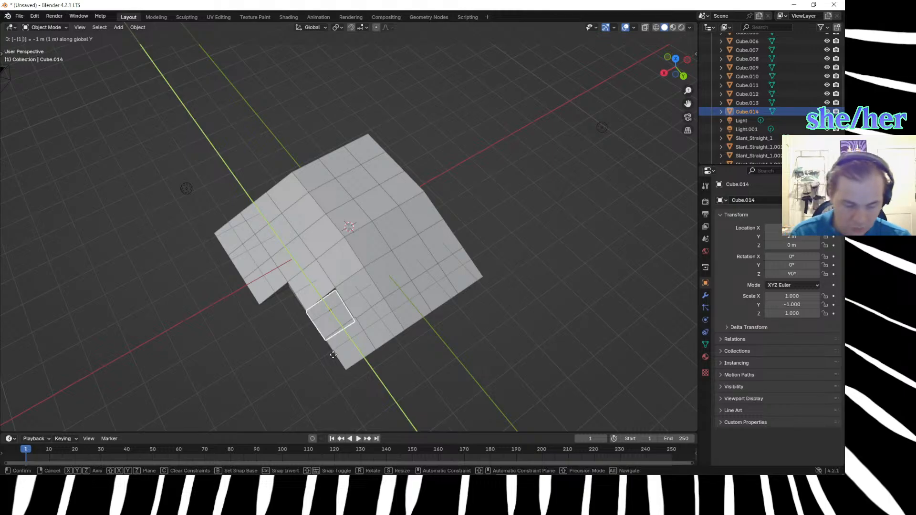
{"action": "key", "text": "Return"}
Move the new slope cube copy 1 m along X, away from the gap in the corner.
{"action": "key", "text": "shift+d"}
{"action": "type", "text": "x"}
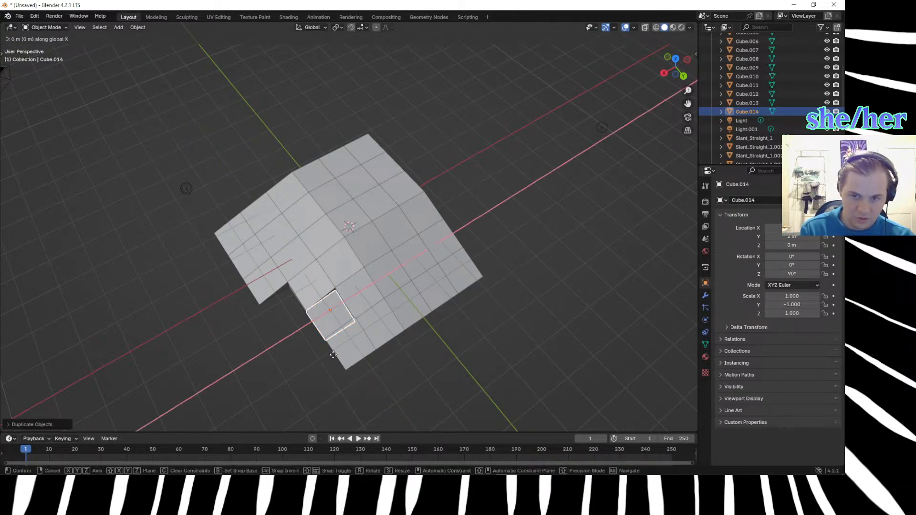
{"action": "type", "text": "2"}
{"action": "key", "text": "BackSpace"}
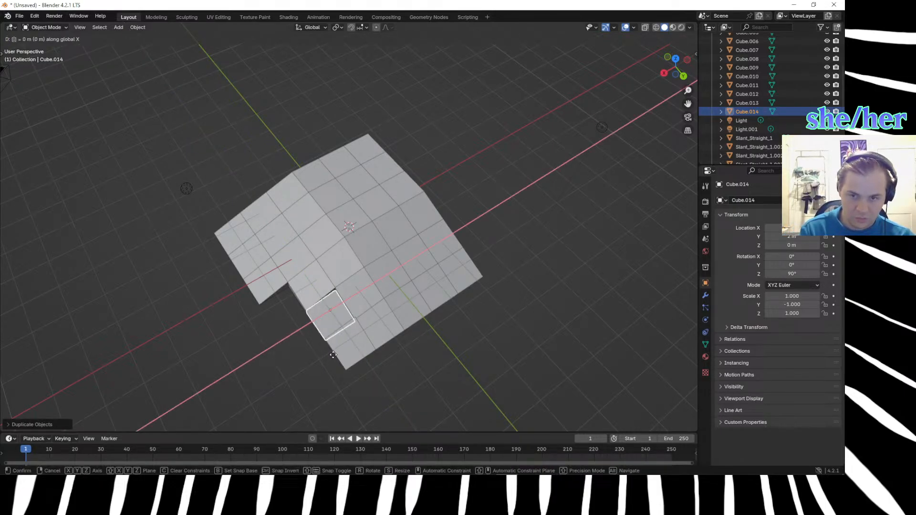
{"action": "type", "text": "1"}
{"action": "key", "text": "Return"}
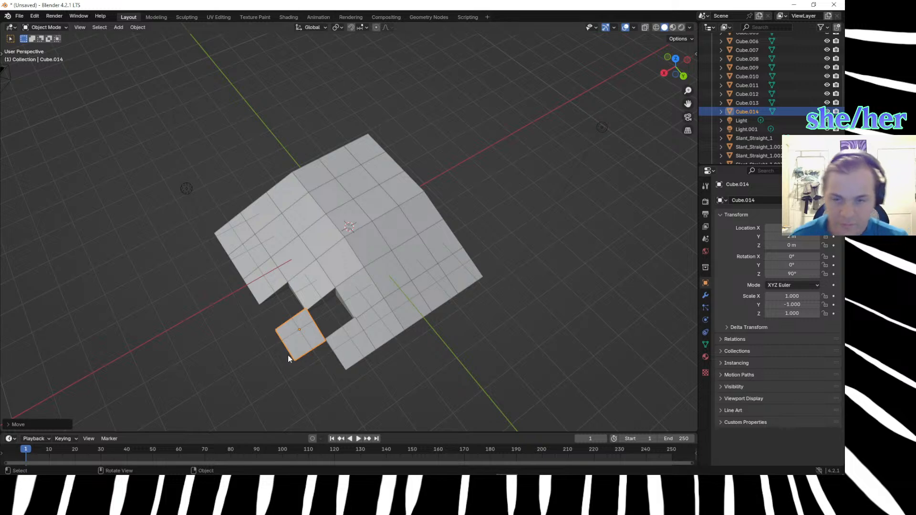
Delete the two duplicated slope cubes at the open outer side of the corner.
{"action": "left_click", "coordinate": [214, 342]}
{"action": "middle_click_drag", "start_coordinate": [218, 365], "coordinate": [293, 276]}
{"action": "scroll", "coordinate": [231, 302], "scroll_direction": "up", "scroll_amount": 5}
{"action": "scroll", "coordinate": [236, 305], "scroll_direction": "down", "scroll_amount": 3}
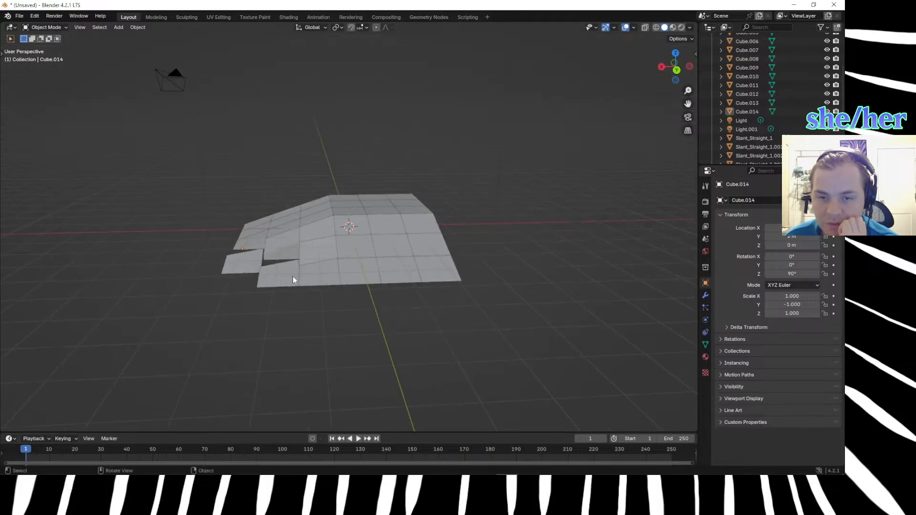
{"action": "left_click", "coordinate": [293, 276]}
{"action": "scroll", "coordinate": [223, 287], "scroll_direction": "up", "scroll_amount": 4}
{"action": "middle_click_drag", "start_coordinate": [227, 293], "coordinate": [249, 301]}
{"action": "key", "text": "Delete"}
{"action": "left_click", "coordinate": [163, 353]}
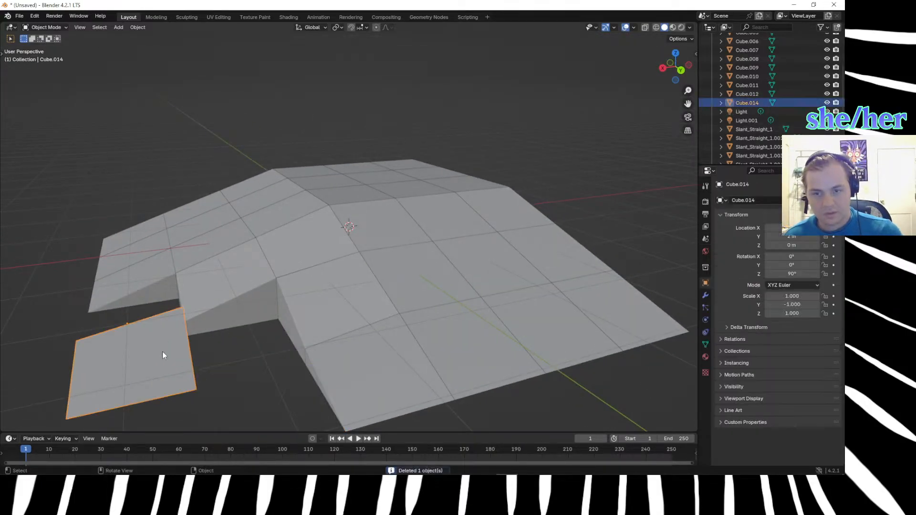
{"action": "key", "text": "Delete"}
Duplicate the full-height cube at the top of the corner and offset the copy 2 m along X and 2 m along Y.
{"action": "middle_click_drag", "start_coordinate": [233, 355], "coordinate": [278, 360]}
{"action": "left_click", "coordinate": [348, 198]}
{"action": "key", "text": "shift+d"}
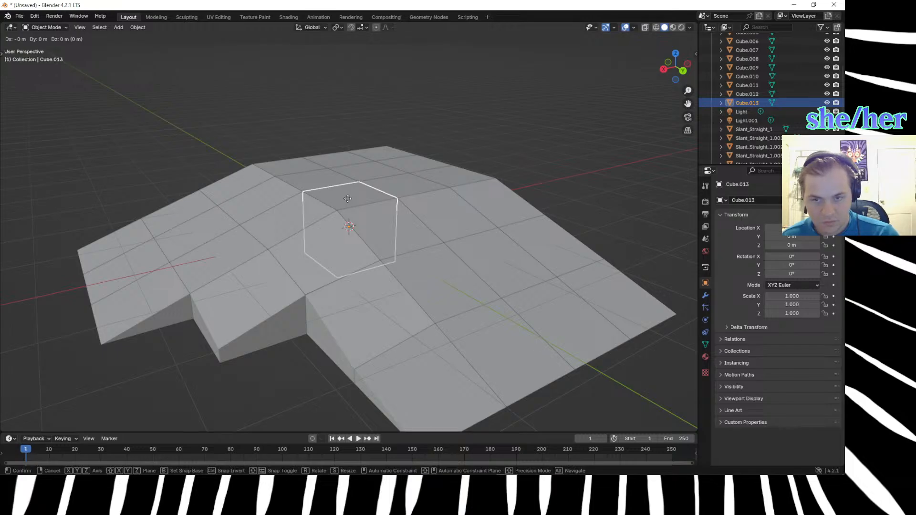
{"action": "type", "text": "x"}
{"action": "type", "text": "2"}
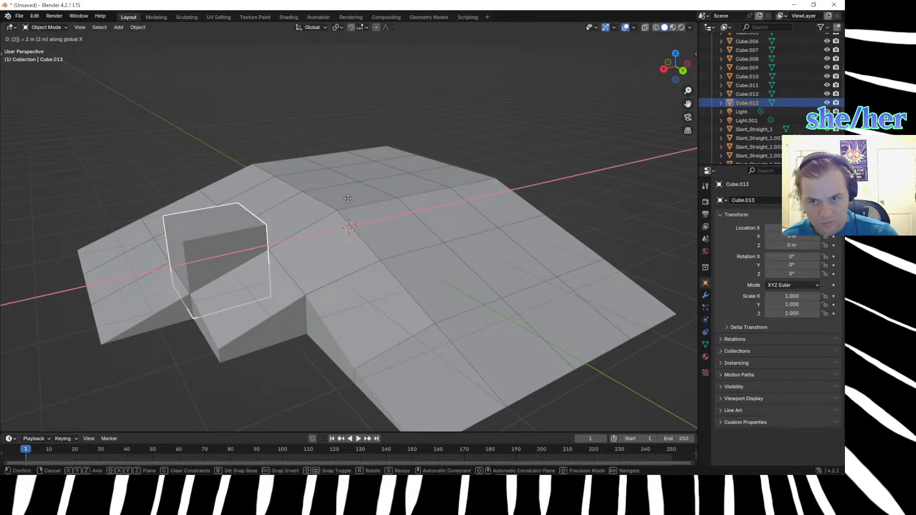
{"action": "key", "text": "Return"}
{"action": "type", "text": "gy"}
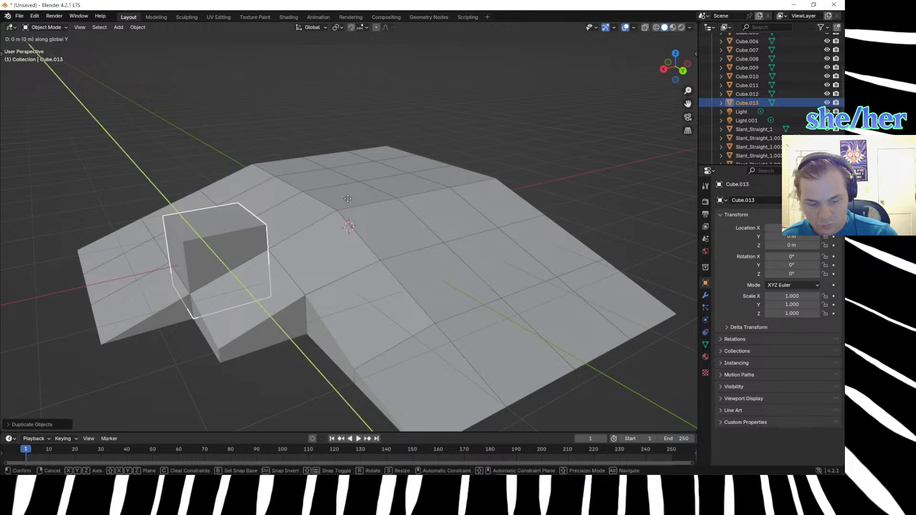
{"action": "type", "text": "2"}
{"action": "key", "text": "Return"}
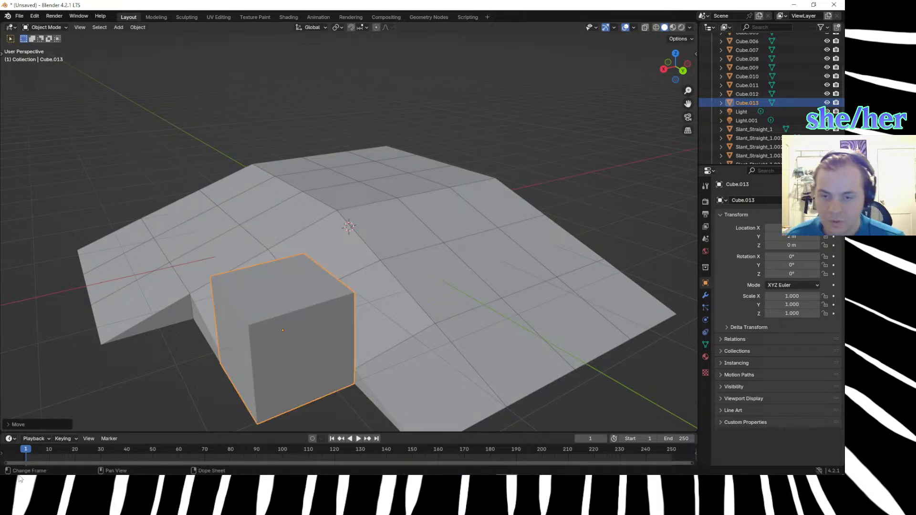
In Edit Mode, lower the new cube's inner top vertex nearest the corner blocks by 0.5 m along Z.
{"action": "left_click", "coordinate": [130, 382]}
{"action": "mouse_move", "coordinate": [130, 382]}
{"action": "middle_mouse_down"}
{"action": "mouse_move", "coordinate": [150, 370]}
{"action": "mouse_move", "coordinate": [119, 345]}
{"action": "mouse_move", "coordinate": [149, 384]}
{"action": "mouse_move", "coordinate": [143, 380]}
{"action": "middle_mouse_up"}
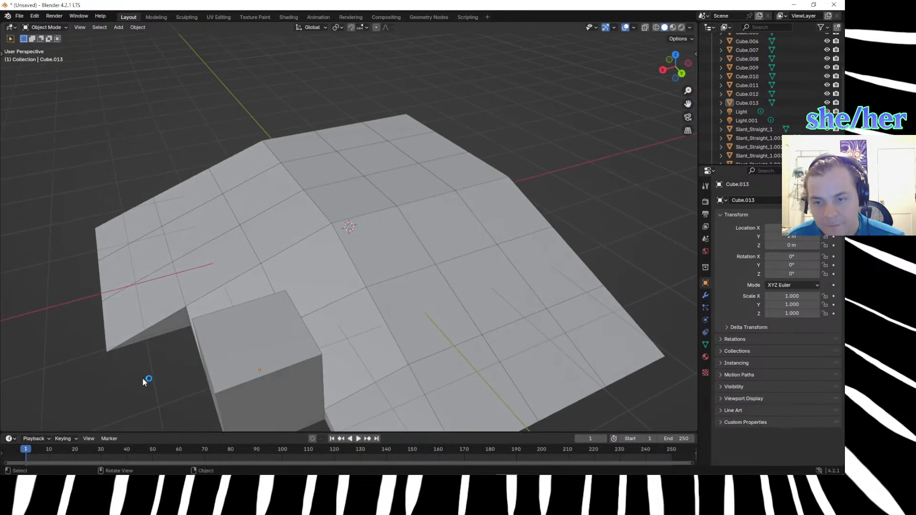
{"action": "left_click", "coordinate": [214, 345]}
{"action": "key", "text": "Tab"}
{"action": "middle_click_drag", "start_coordinate": [214, 344], "coordinate": [204, 246]}
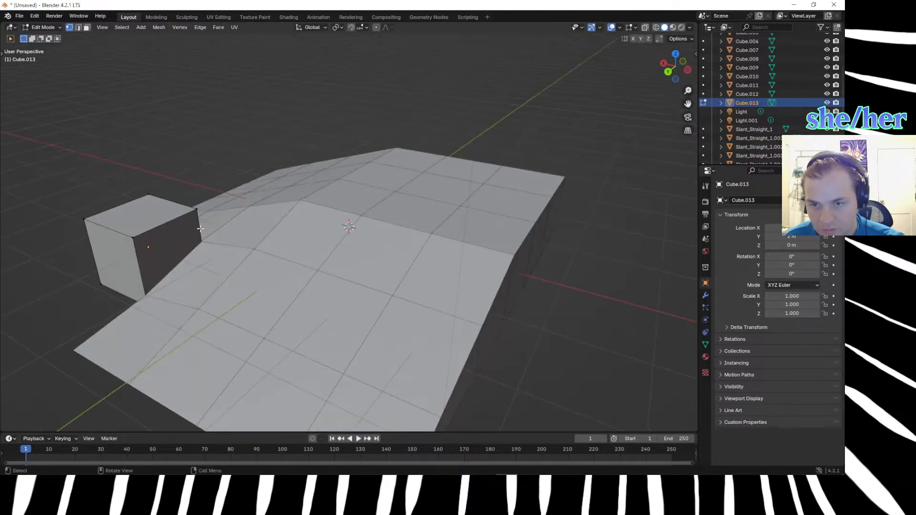
{"action": "left_click", "coordinate": [196, 210]}
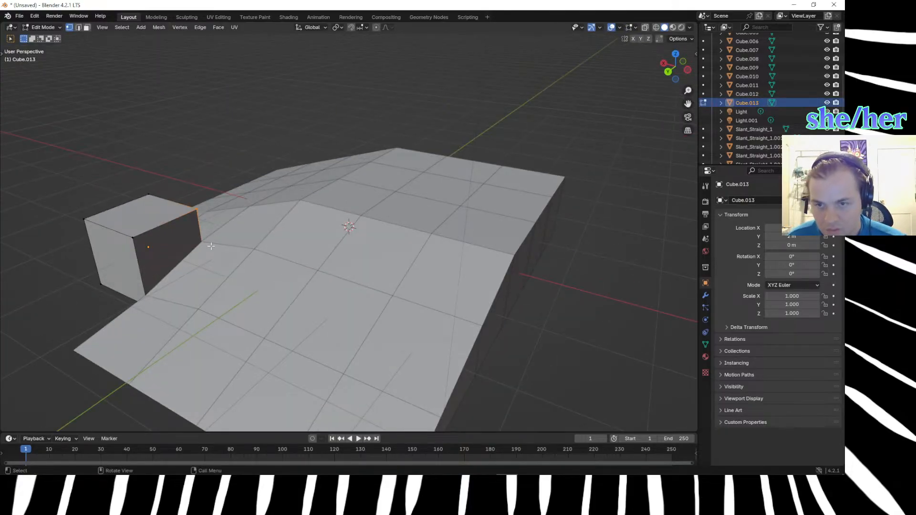
{"action": "key", "text": "g"}
{"action": "type", "text": "z"}
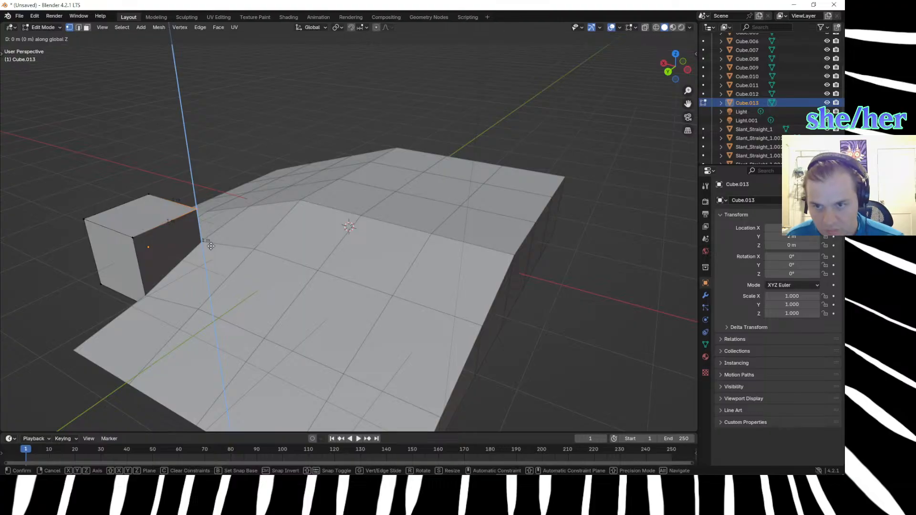
{"action": "type", "text": ".5"}
{"action": "key", "text": "Return"}
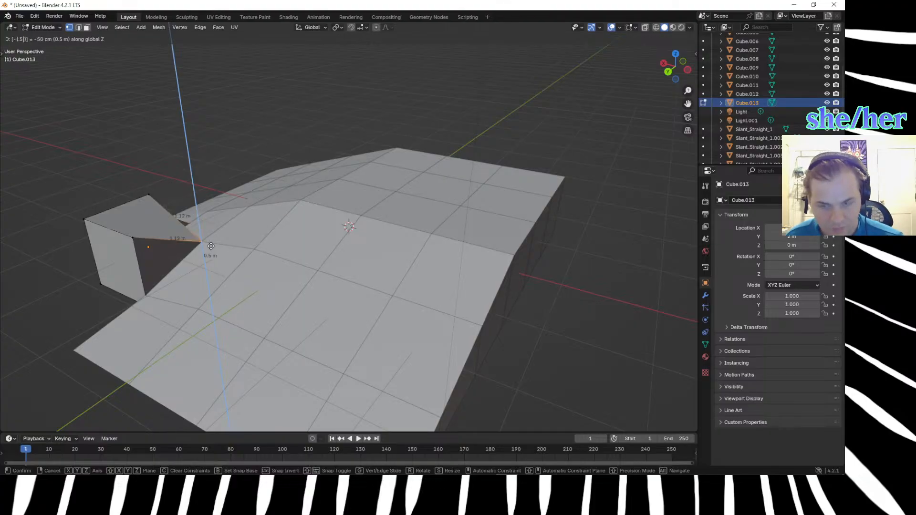
Lower the new cube's top vertex on the +X side, beside the neighbouring block, by 0.66 m and a further 0.165 m along Z.
{"action": "middle_click_drag", "start_coordinate": [30, 297], "coordinate": [158, 305]}
{"action": "left_click_drag", "start_coordinate": [296, 264], "coordinate": [325, 323]}
{"action": "key", "text": "g"}
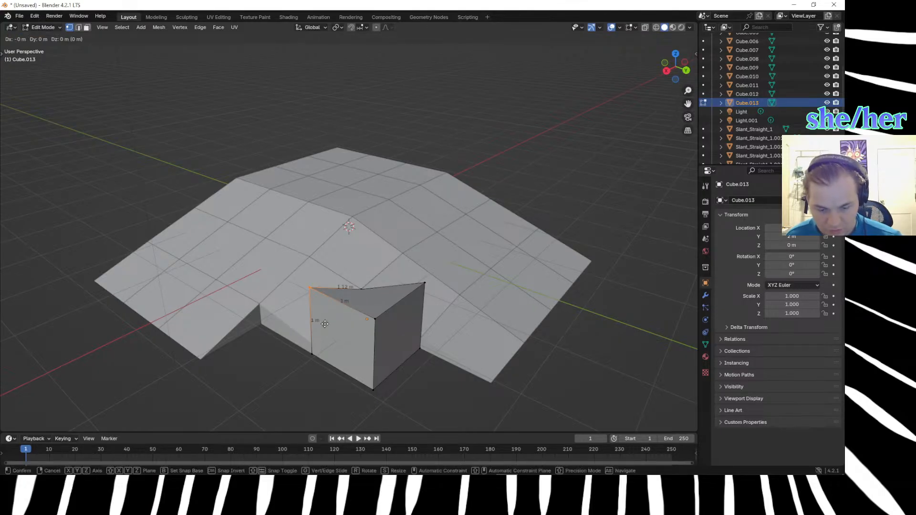
{"action": "type", "text": "z.66"}
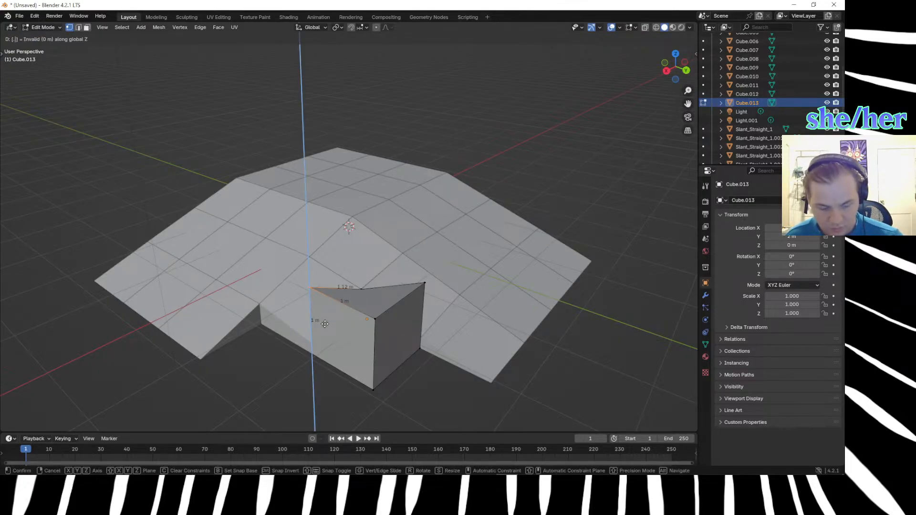
{"action": "key", "text": "minus"}
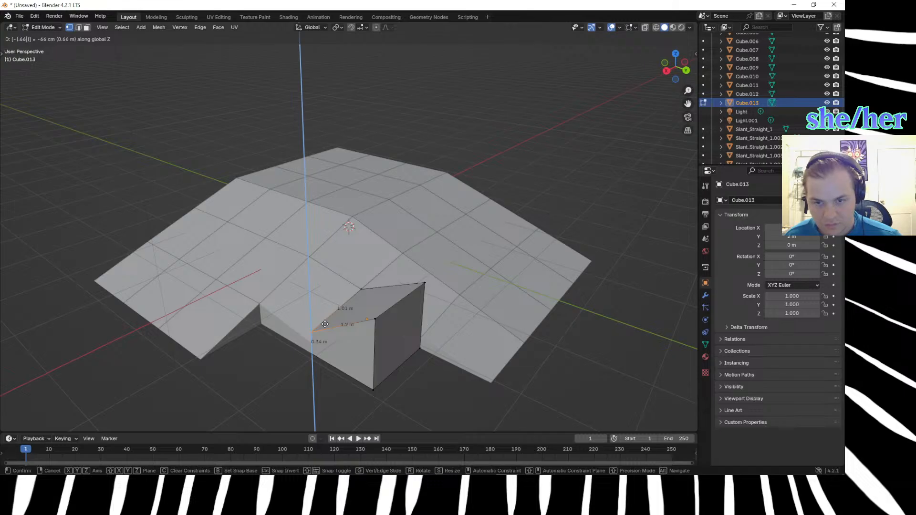
{"action": "key", "text": "Return"}
{"action": "type", "text": "gz.165"}
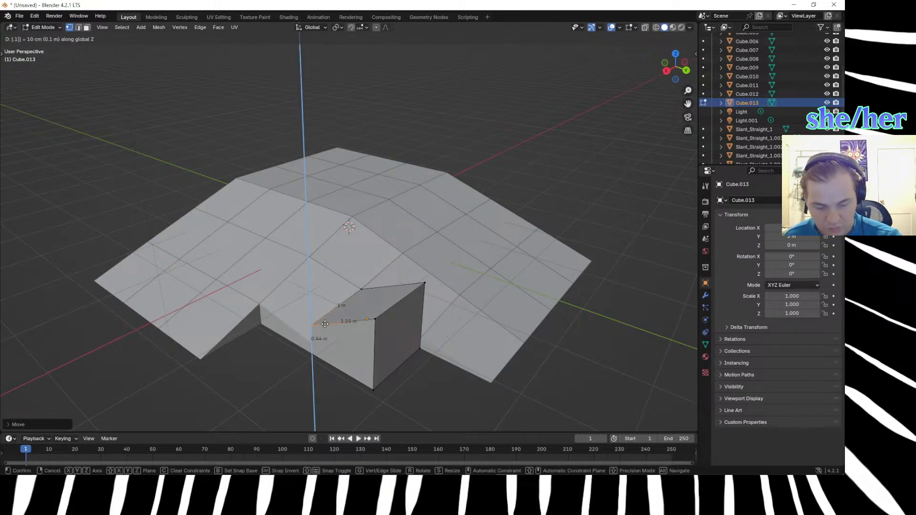
{"action": "key", "text": "minus"}
{"action": "key", "text": "Return"}
Lower the new cube's outermost top vertex by 0.66 m along Z.
{"action": "middle_click_drag", "start_coordinate": [325, 324], "coordinate": [374, 221]}
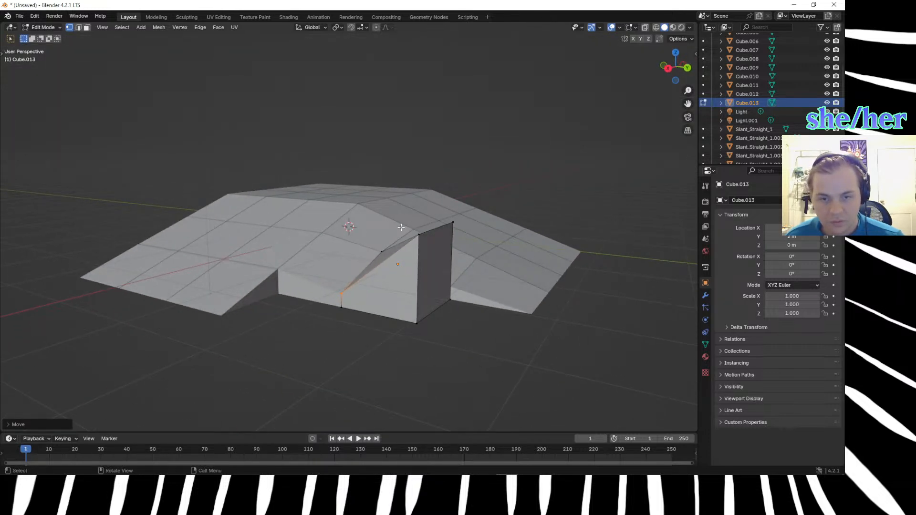
{"action": "left_click", "coordinate": [424, 246], "text": "shift"}
{"action": "key", "text": "g"}
{"action": "key", "text": "z"}
{"action": "key", "text": "equal"}
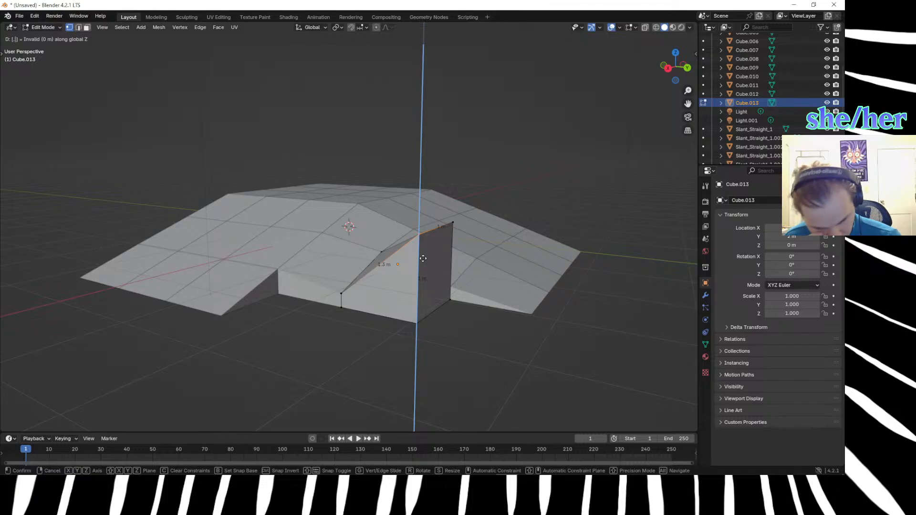
{"action": "type", "text": ".66"}
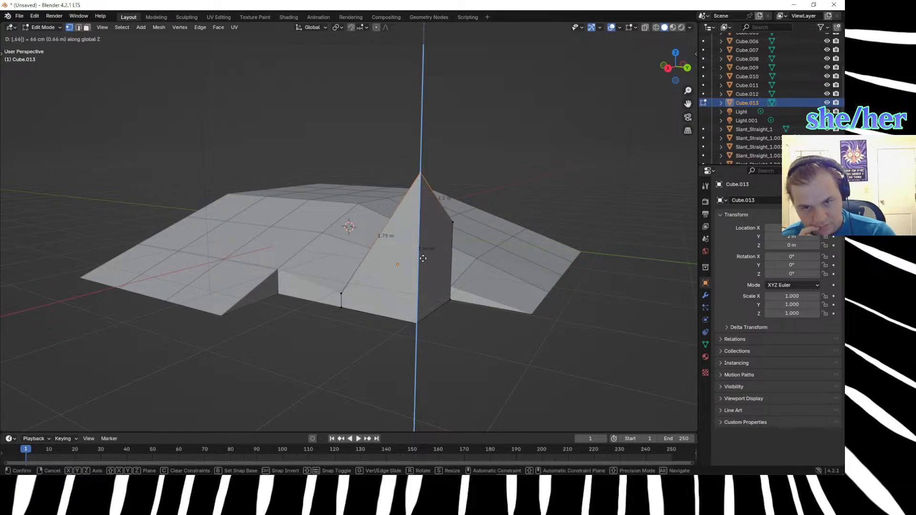
{"action": "type", "text": "-"}
{"action": "key", "text": "Return"}
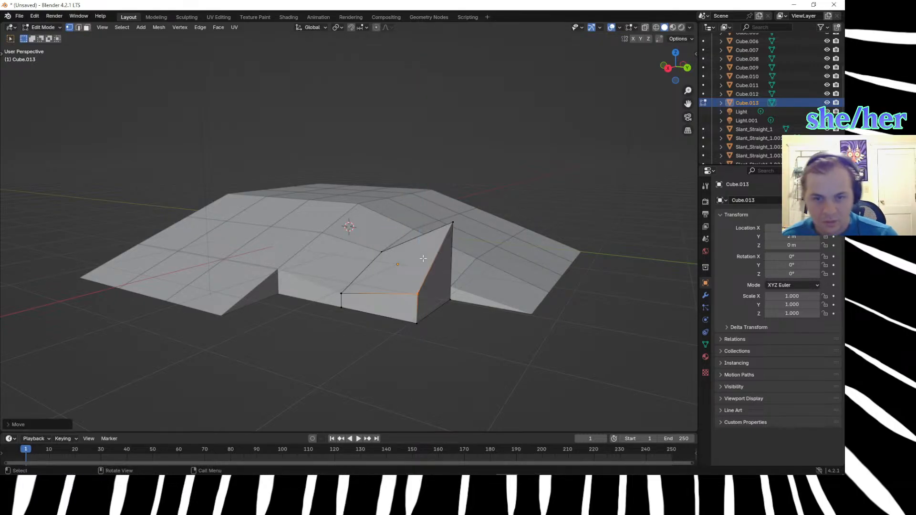
Try to lower the outermost top vertex by a further 0.651 m along Z, and undo that move.
{"action": "key", "text": "g"}
{"action": "key", "text": "z"}
{"action": "key", "text": "equal"}
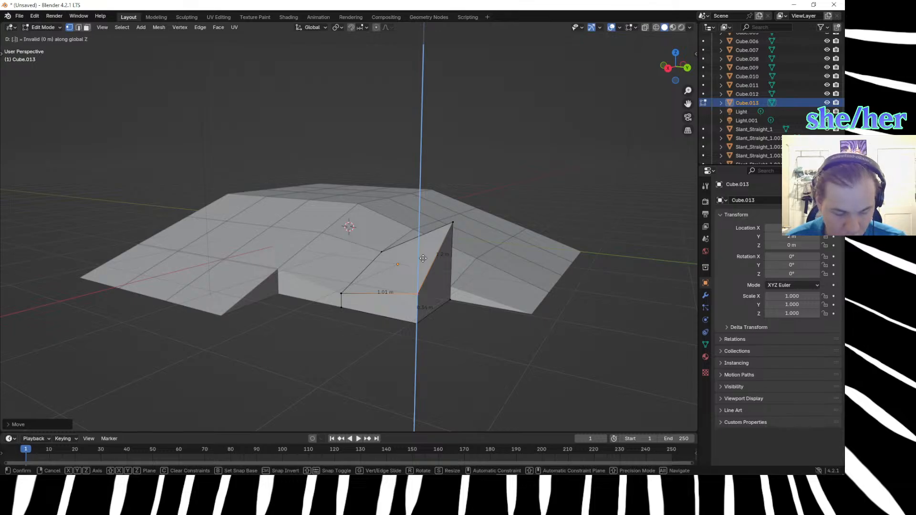
{"action": "type", "text": ".651|] = -"}
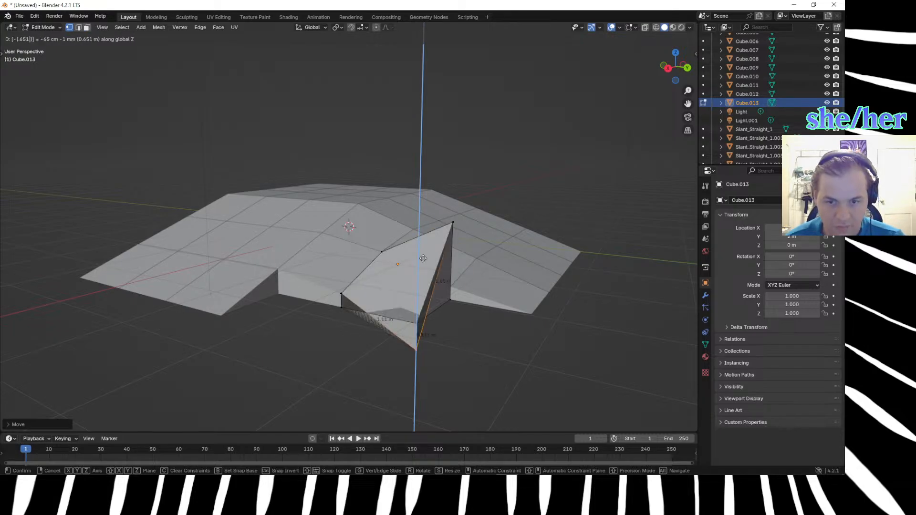
{"action": "key", "text": "Escape"}
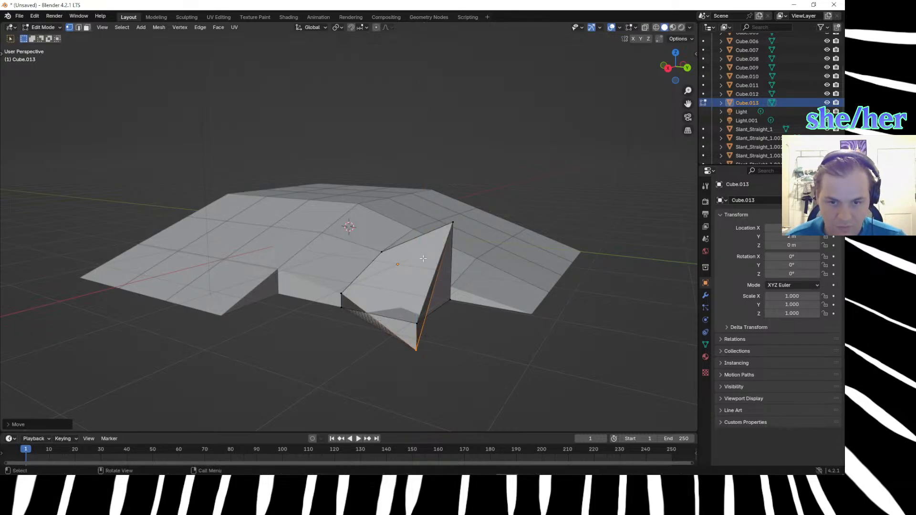
{"action": "key", "text": "ctrl+z"}
Lower the cube's top vertex on the +Y side, beside the neighbouring block, by 0.66 m and a further 0.165 m along Z.
{"action": "middle_click_drag", "start_coordinate": [466, 370], "coordinate": [418, 373]}
{"action": "left_click", "coordinate": [312, 249]}
{"action": "type", "text": "gz.66-"}
{"action": "key", "text": "Return"}
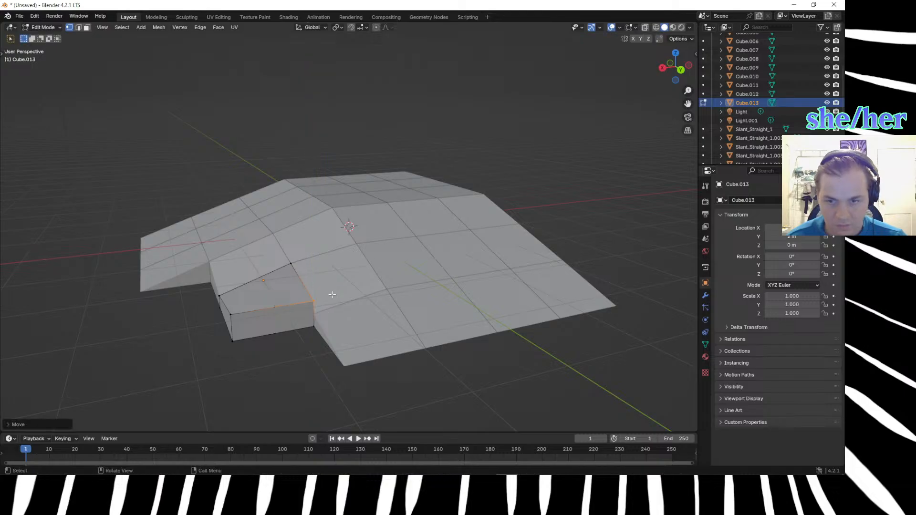
{"action": "type", "text": "gz."}
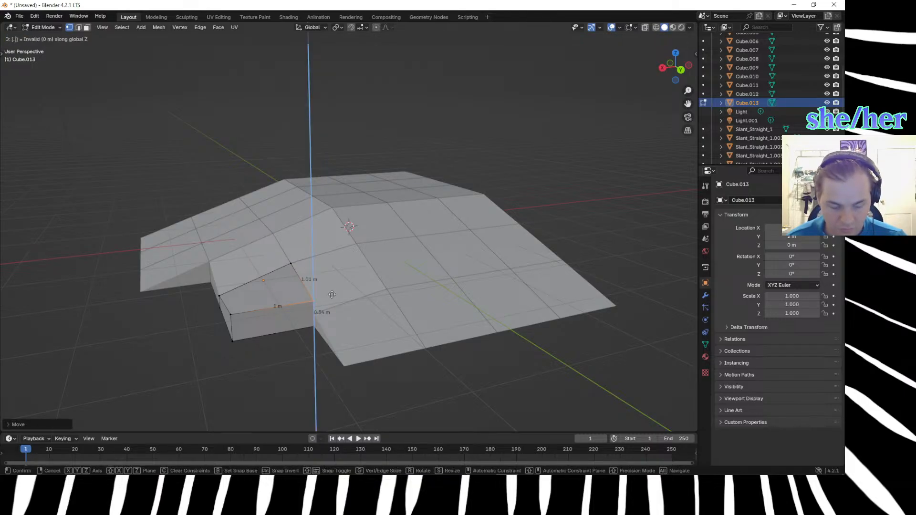
{"action": "type", "text": "16"}
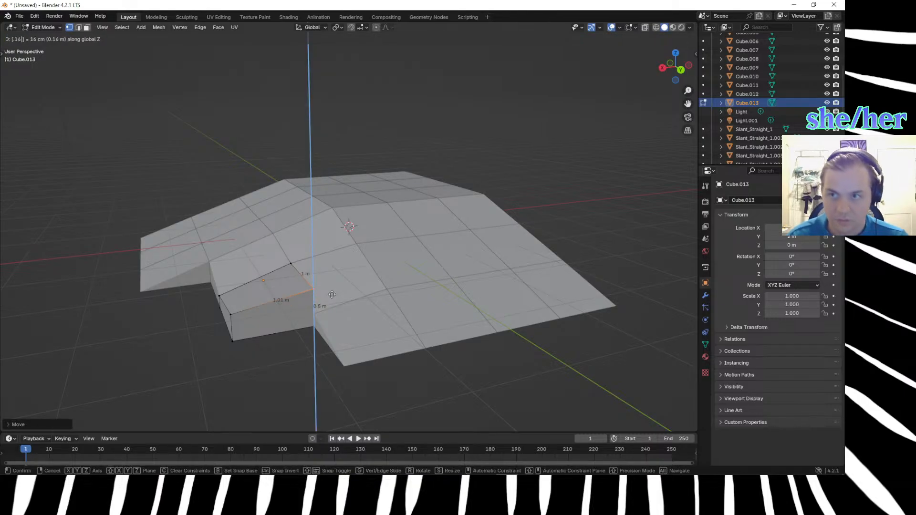
{"action": "type", "text": "5"}
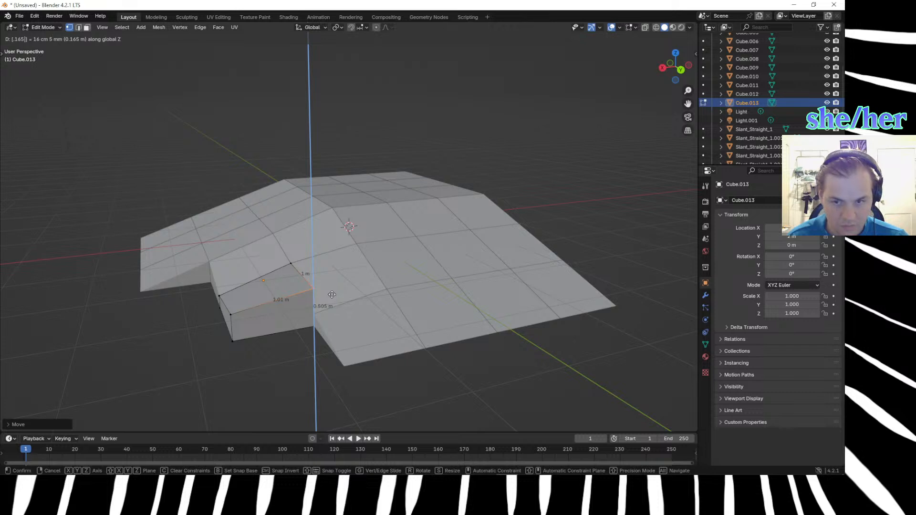
{"action": "key", "text": "Return"}
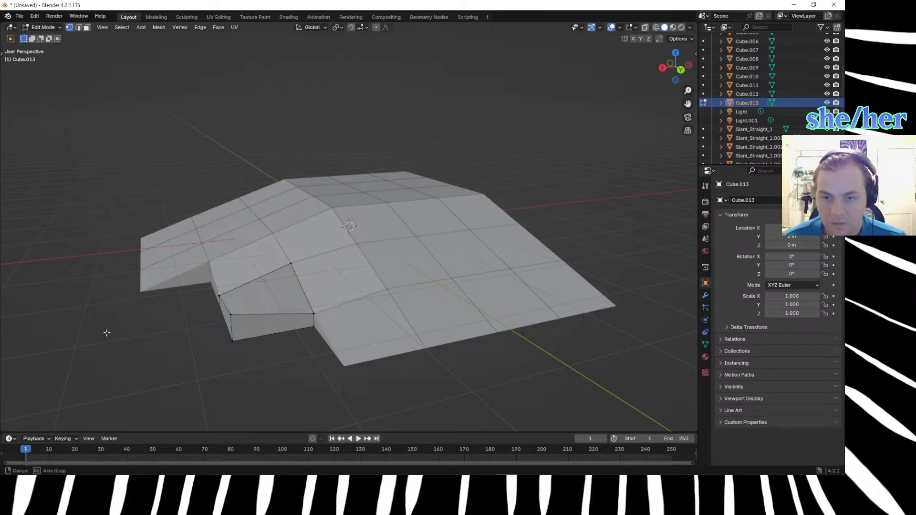
Check the length of the cube's outermost vertical edge and lower its top vertex by a further 0.165 m along Z.
{"action": "middle_click_drag", "start_coordinate": [107, 333], "coordinate": [147, 322]}
{"action": "left_click", "coordinate": [432, 284]}
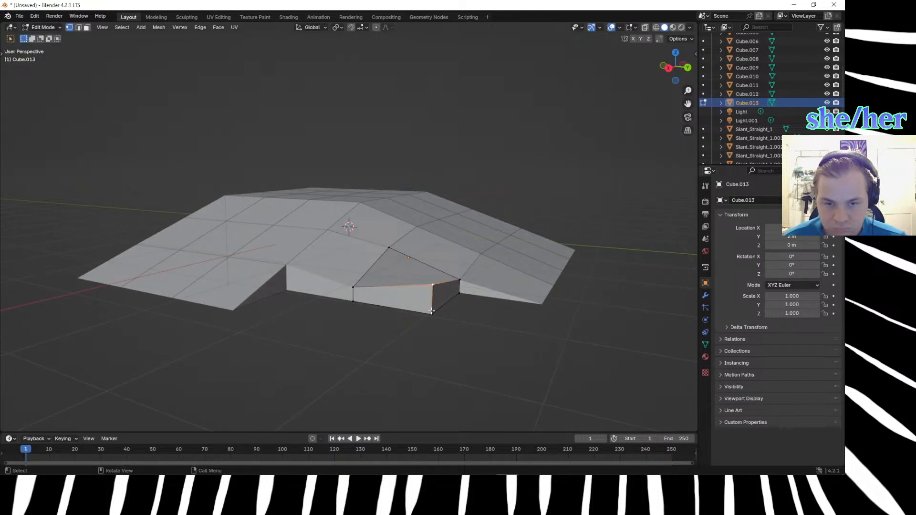
{"action": "left_click", "coordinate": [431, 311], "text": "shift"}
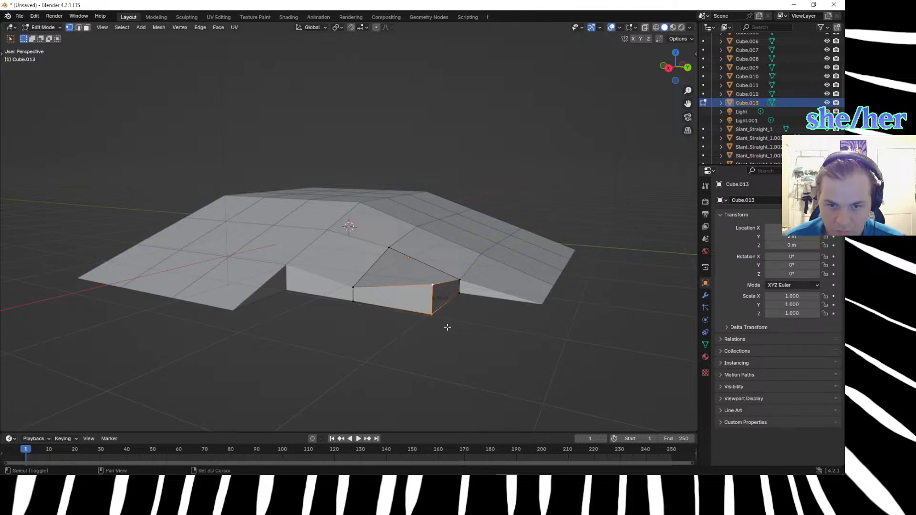
{"action": "middle_click_drag", "start_coordinate": [432, 332], "coordinate": [419, 333]}
{"action": "left_click", "coordinate": [361, 331]}
{"action": "left_click_drag", "start_coordinate": [380, 267], "coordinate": [402, 292]}
{"action": "type", "text": "g"}
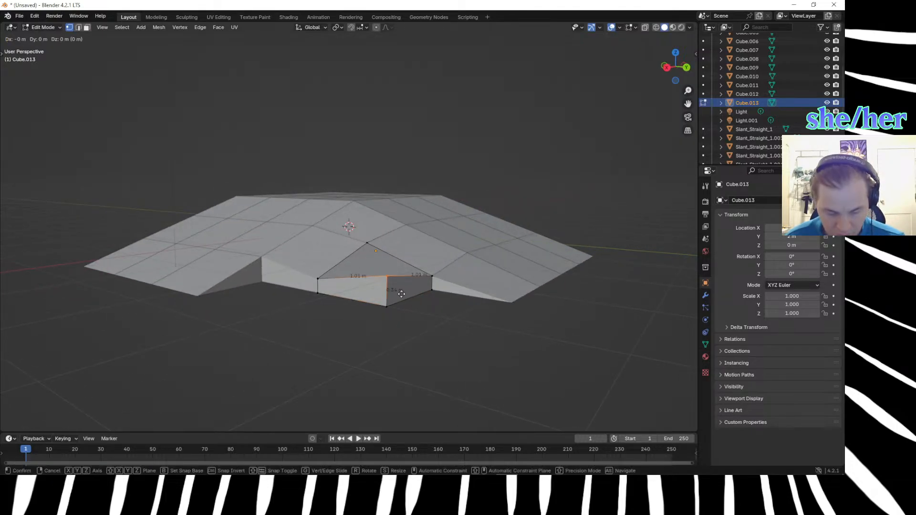
{"action": "type", "text": "."}
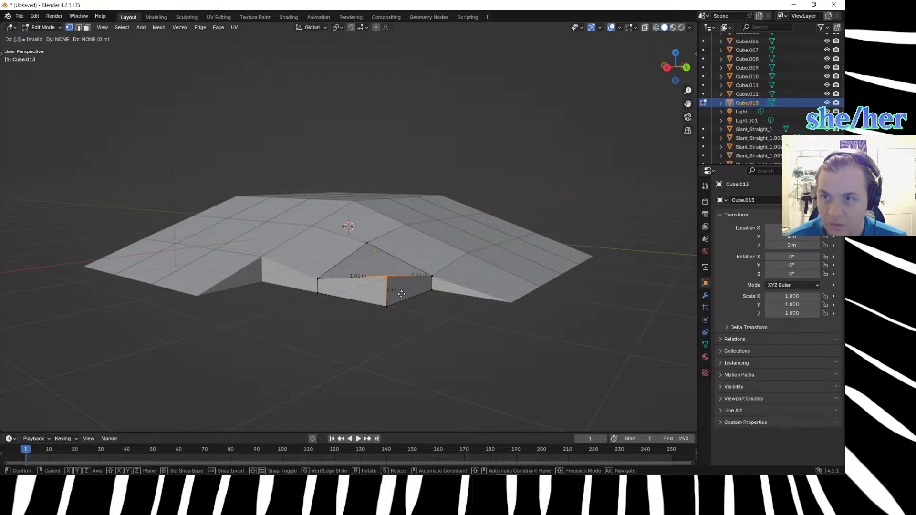
{"action": "key", "text": "BackSpace"}
{"action": "type", "text": "z"}
{"action": "type", "text": "."}
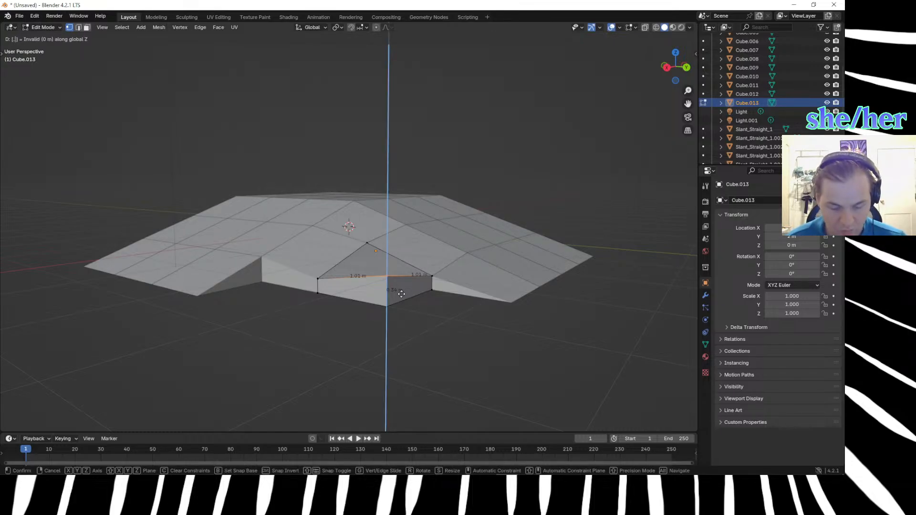
{"action": "type", "text": "165"}
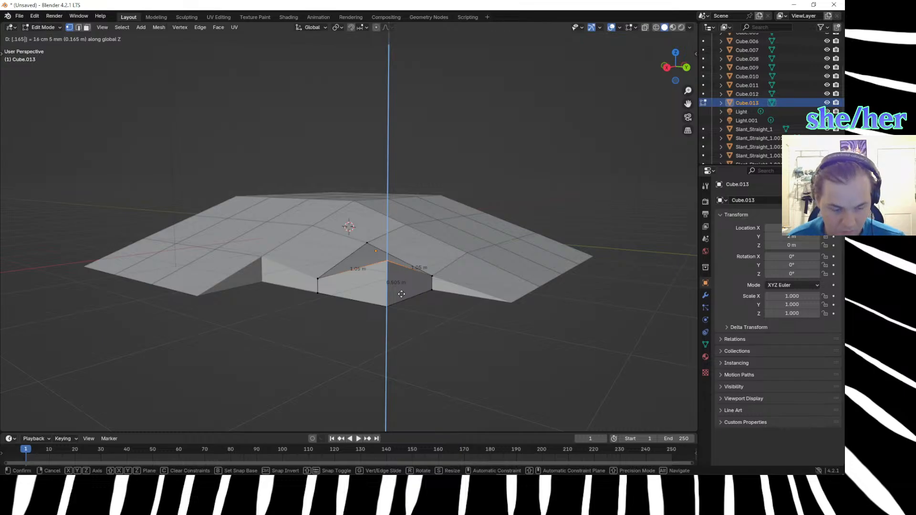
{"action": "key", "text": "Return"}
Measure the cube's outermost vertical edge by selecting its top and bottom vertices together.
{"action": "middle_click_drag", "start_coordinate": [401, 294], "coordinate": [292, 364]}
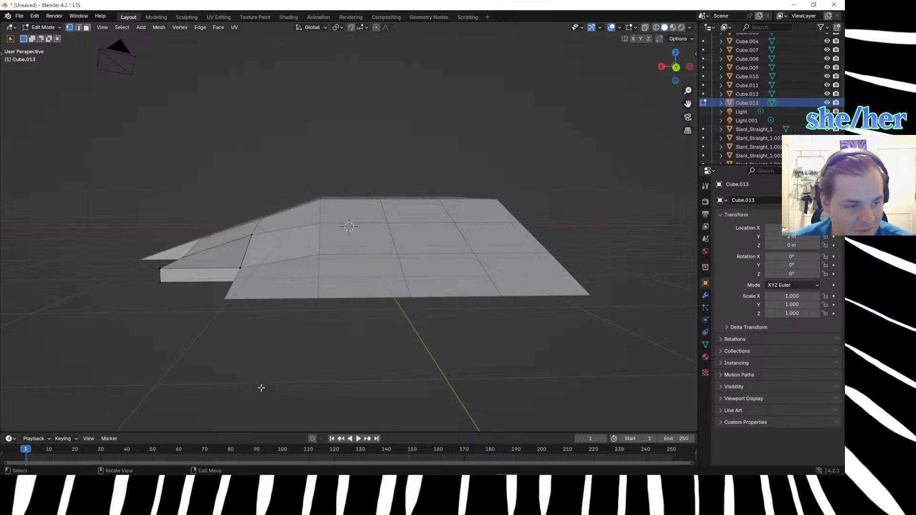
{"action": "mouse_move", "coordinate": [268, 389]}
{"action": "middle_mouse_down"}
{"action": "mouse_move", "coordinate": [327, 384]}
{"action": "mouse_move", "coordinate": [317, 382]}
{"action": "mouse_move", "coordinate": [321, 394]}
{"action": "mouse_move", "coordinate": [307, 380]}
{"action": "mouse_move", "coordinate": [364, 387]}
{"action": "mouse_move", "coordinate": [337, 385]}
{"action": "mouse_move", "coordinate": [376, 352]}
{"action": "middle_mouse_up"}
{"action": "left_click", "coordinate": [510, 301]}
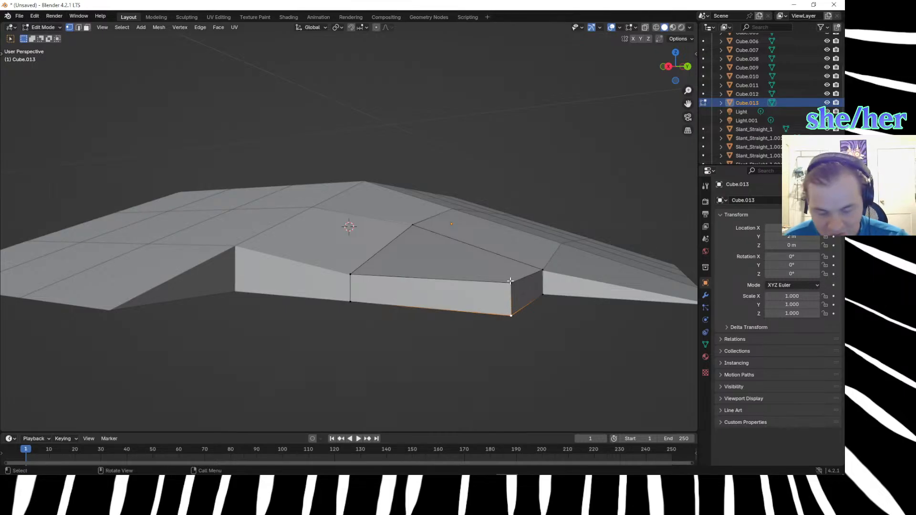
{"action": "left_click", "coordinate": [510, 281], "text": "shift"}
{"action": "left_click", "coordinate": [492, 352]}
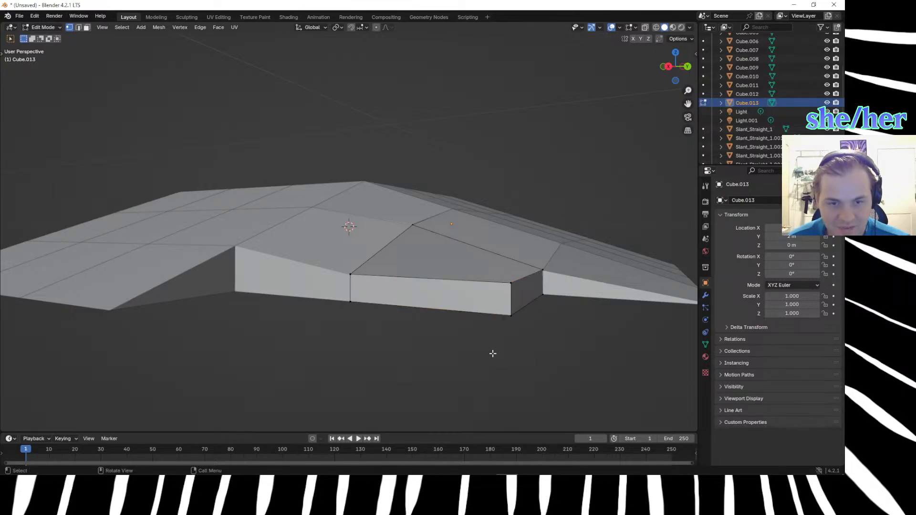
{"action": "left_click_drag", "start_coordinate": [505, 270], "coordinate": [522, 333]}
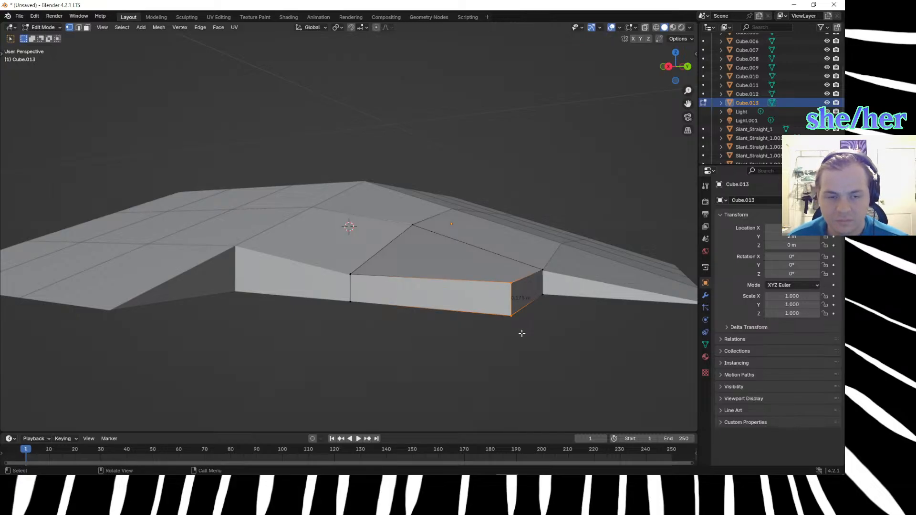
{"action": "left_click", "coordinate": [505, 268]}
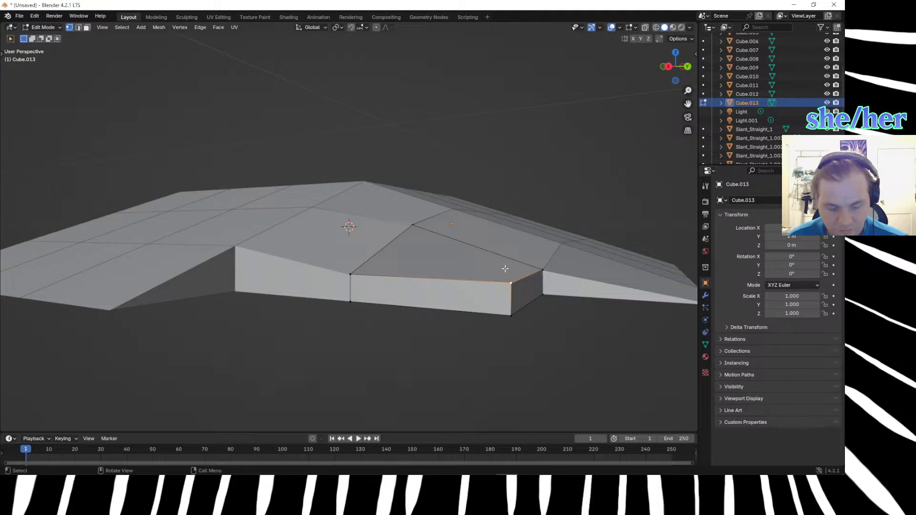
{"action": "type", "text": "gz."}
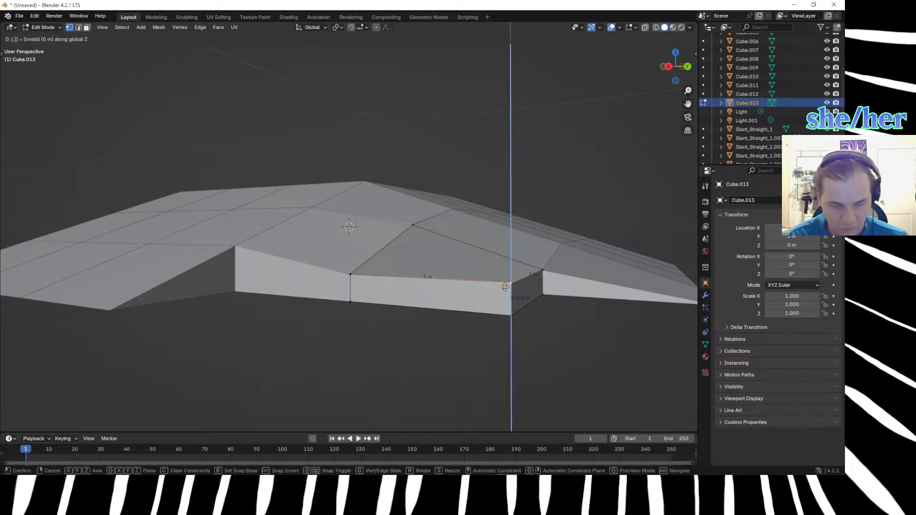
{"action": "type", "text": "1"}
{"action": "type", "text": "75/2"}
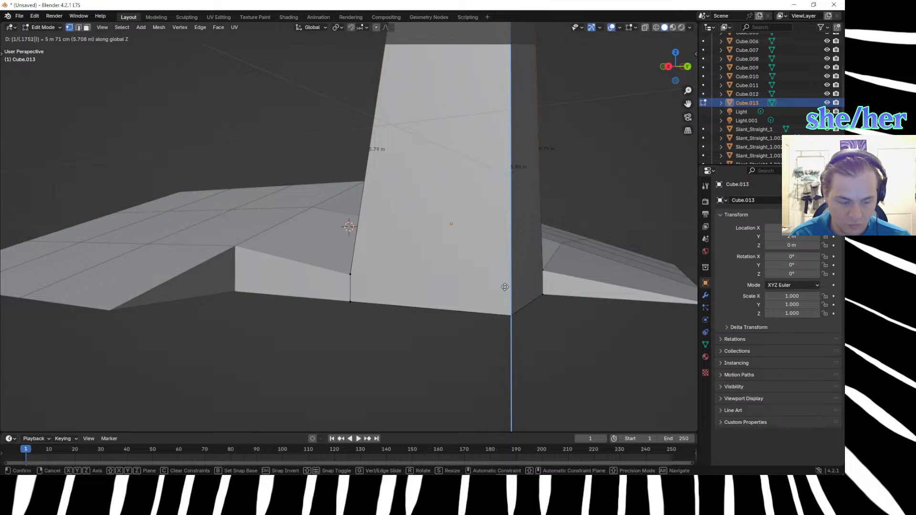
{"action": "key", "text": "Left"}
{"action": "key", "text": "Left"}
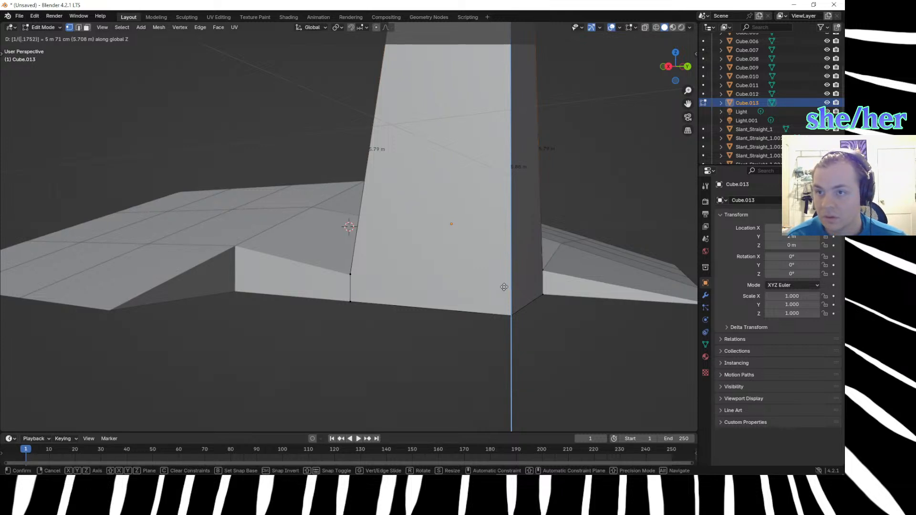
{"action": "key", "text": "Right"}
{"action": "key", "text": "Right"}
{"action": "key", "text": "Right"}
{"action": "key", "text": "BackSpace"}
{"action": "key", "text": "BackSpace"}
{"action": "key", "text": "BackSpace"}
{"action": "key", "text": "BackSpace"}
{"action": "key", "text": "BackSpace"}
{"action": "key", "text": "BackSpace"}
{"action": "key", "text": "BackSpace"}
{"action": "key", "text": "BackSpace"}
{"action": "key", "text": "BackSpace"}
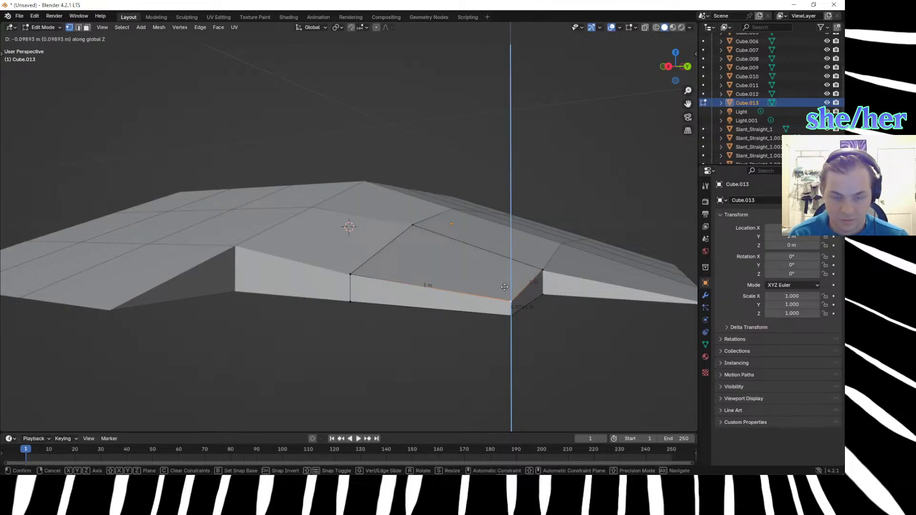
{"action": "type", "text": ".175/"}
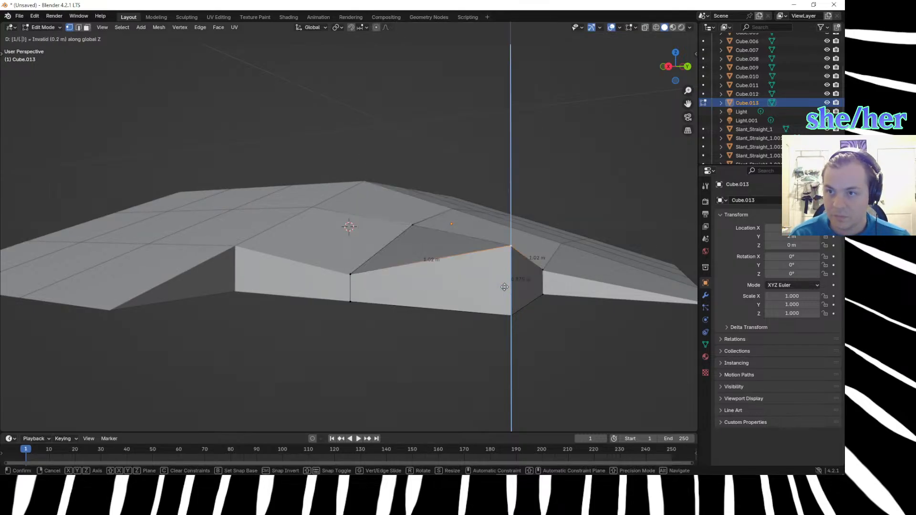
{"action": "key", "text": "BackSpace"}
{"action": "key", "text": "BackSpace"}
{"action": "key", "text": "BackSpace"}
{"action": "key", "text": "BackSpace"}
{"action": "key", "text": "BackSpace"}
{"action": "key", "text": "BackSpace"}
{"action": "type", "text": "1/(.157"}
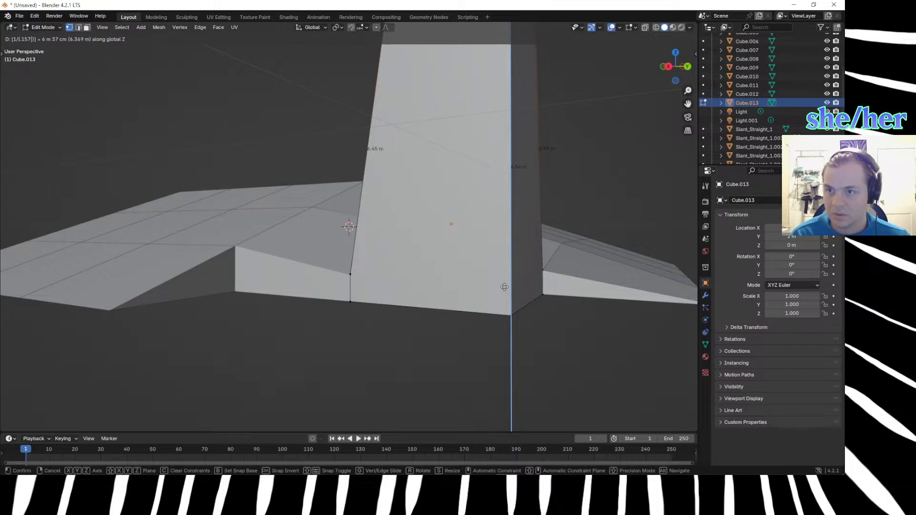
{"action": "type", "text": "/2"}
{"action": "key", "text": "BackSpace"}
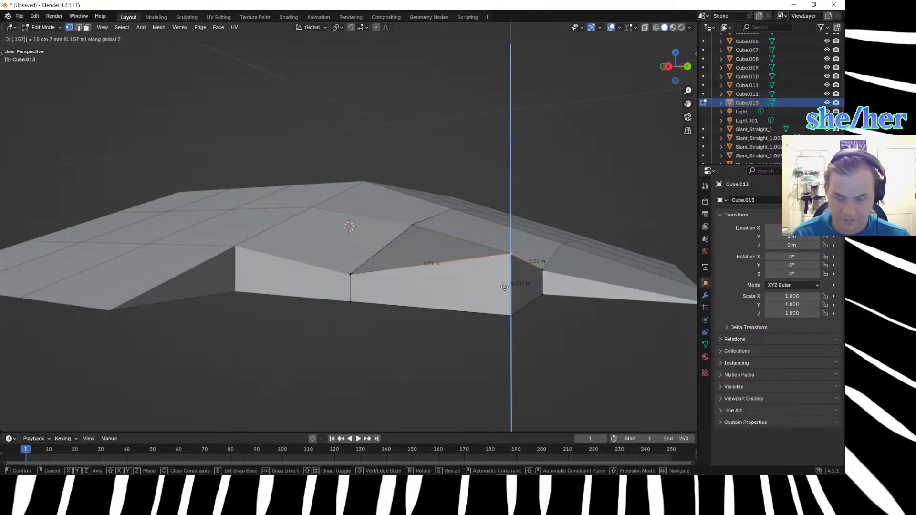
{"action": "key", "text": "slash"}
{"action": "key", "text": "BackSpace"}
{"action": "key", "text": "BackSpace"}
{"action": "key", "text": "BackSpace"}
{"action": "key", "text": "BackSpace"}
{"action": "key", "text": "BackSpace"}
{"action": "key", "text": "BackSpace"}
{"action": "key", "text": "BackSpace"}
{"action": "key", "text": "BackSpace"}
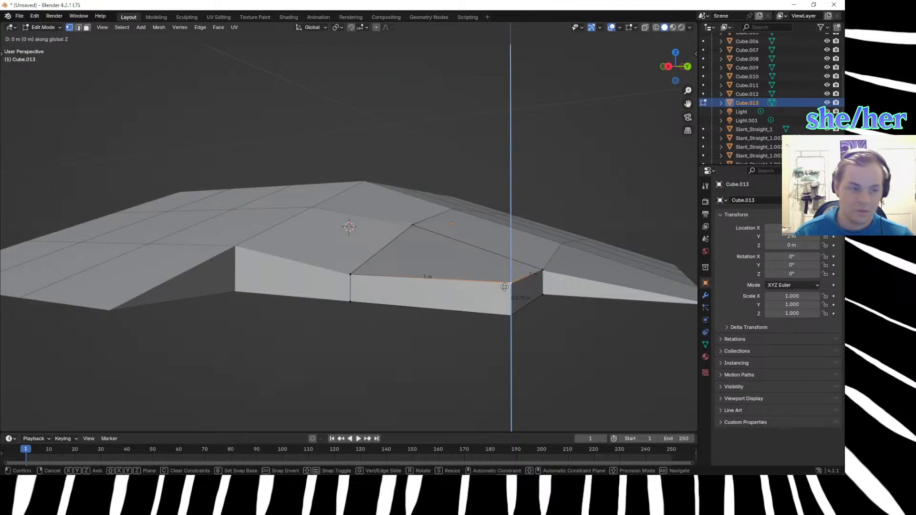
{"action": "left_click", "coordinate": [504, 287]}
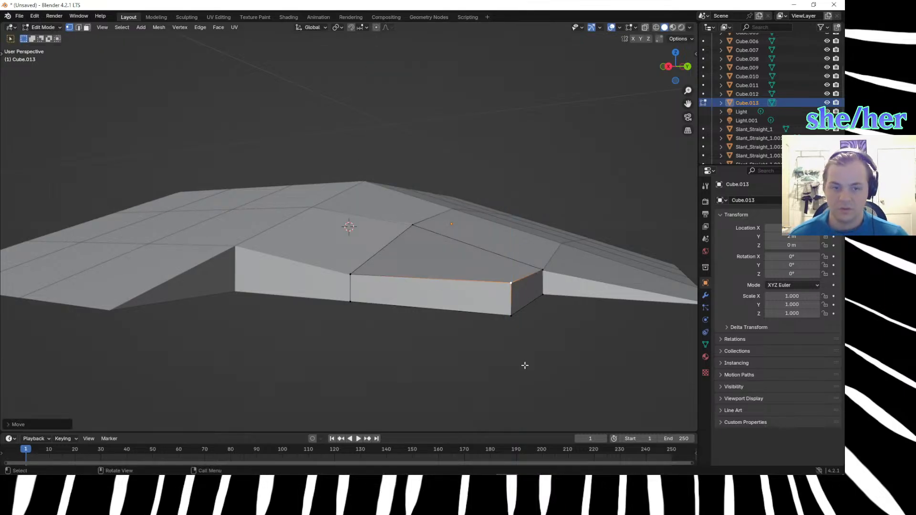
Switch to the DuckDuckGo calculator in Firefox and calculate .175 divided by 2.
{"action": "mouse_move", "coordinate": [399, 472]}
{"action": "mouse_move", "coordinate": [226, 467]}
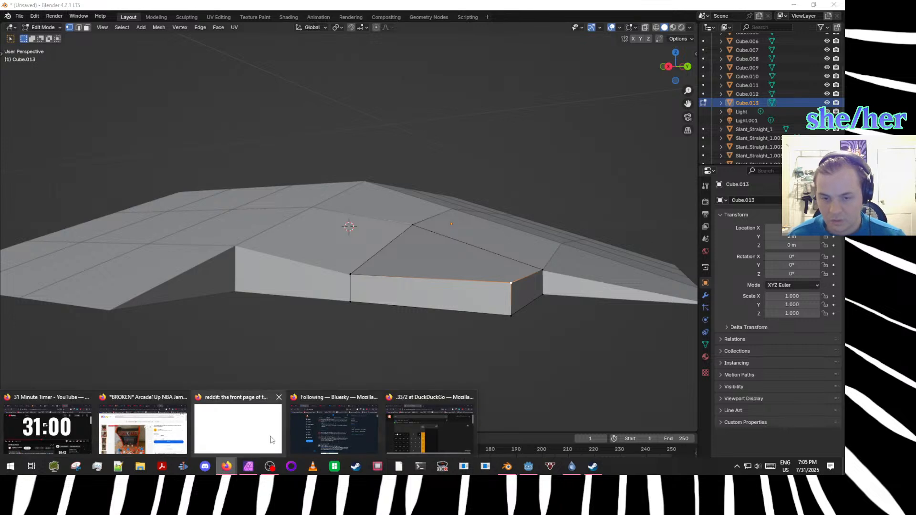
{"action": "left_click", "coordinate": [442, 420]}
{"action": "left_click", "coordinate": [250, 297]}
{"action": "left_click", "coordinate": [318, 438]}
{"action": "left_click", "coordinate": [250, 405]}
{"action": "left_click", "coordinate": [250, 327]}
{"action": "left_click", "coordinate": [286, 366]}
{"action": "left_click", "coordinate": [287, 405]}
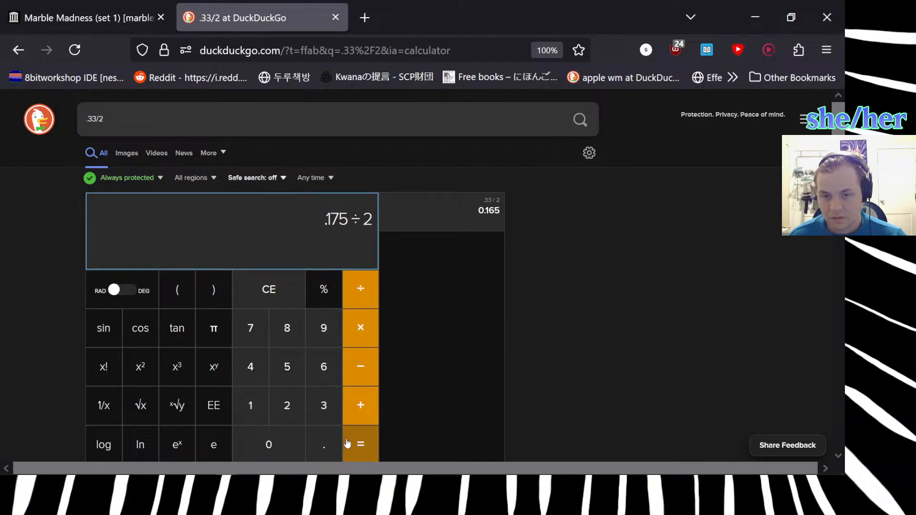
{"action": "left_click", "coordinate": [360, 443]}
{"action": "mouse_move", "coordinate": [515, 477]}
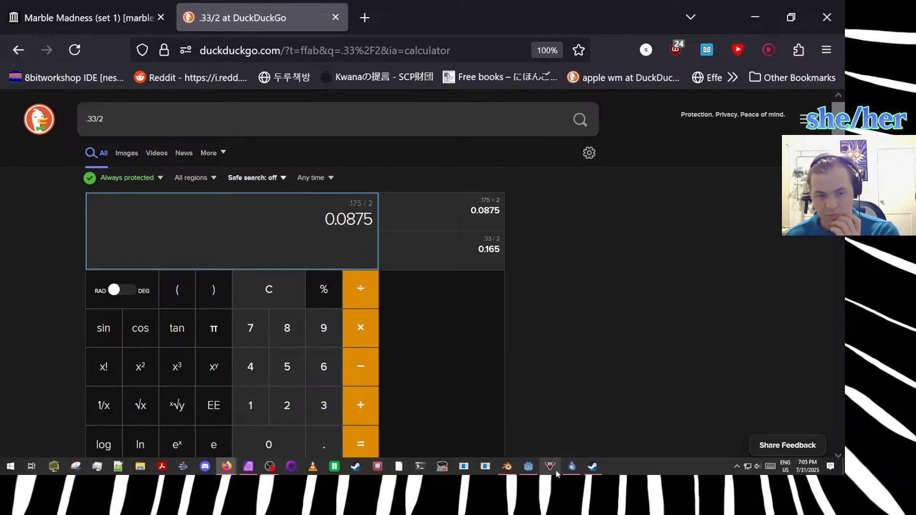
Switch to Blender and lower the cube's outermost top vertex by a further 0.0875 m along Z.
{"action": "left_click", "coordinate": [506, 466]}
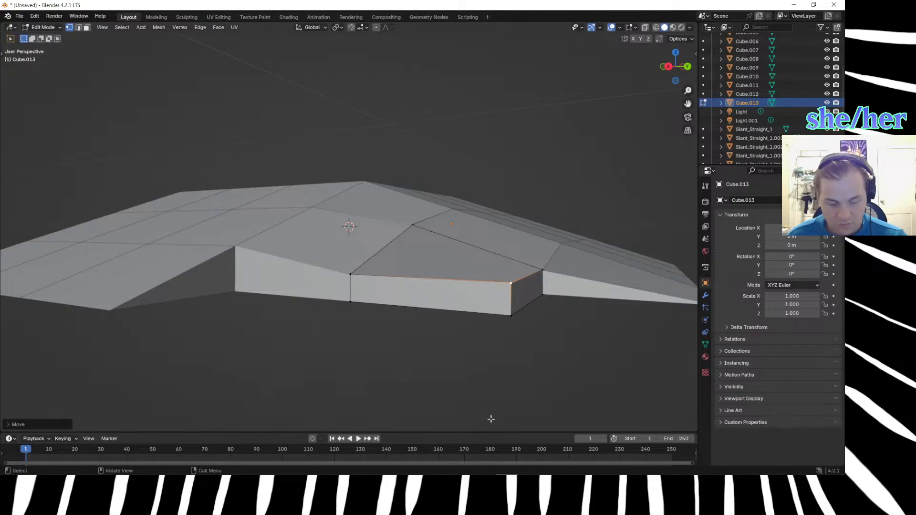
{"action": "key", "text": "g"}
{"action": "key", "text": "z"}
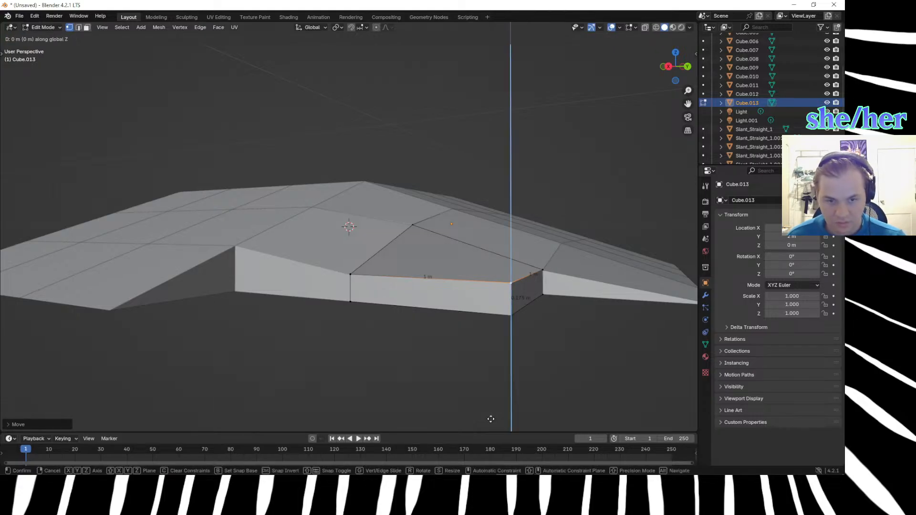
{"action": "key", "text": "0"}
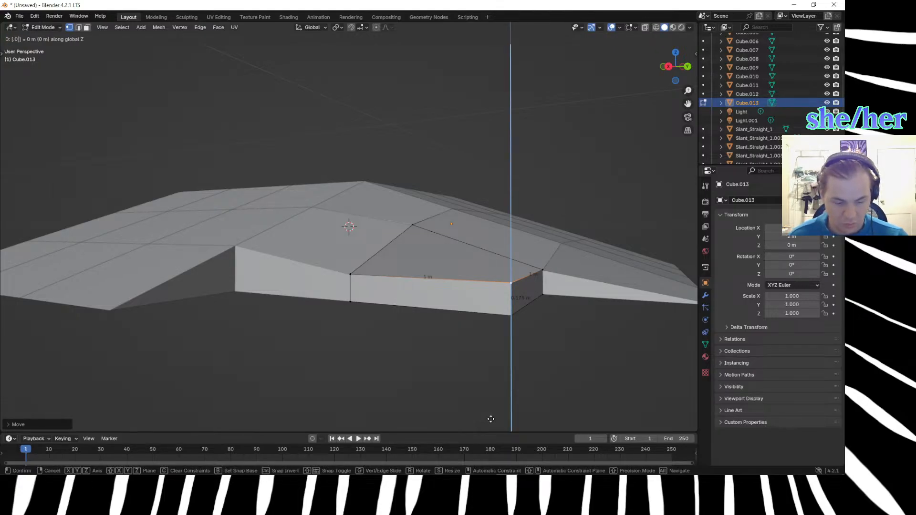
{"action": "type", "text": ".0875"}
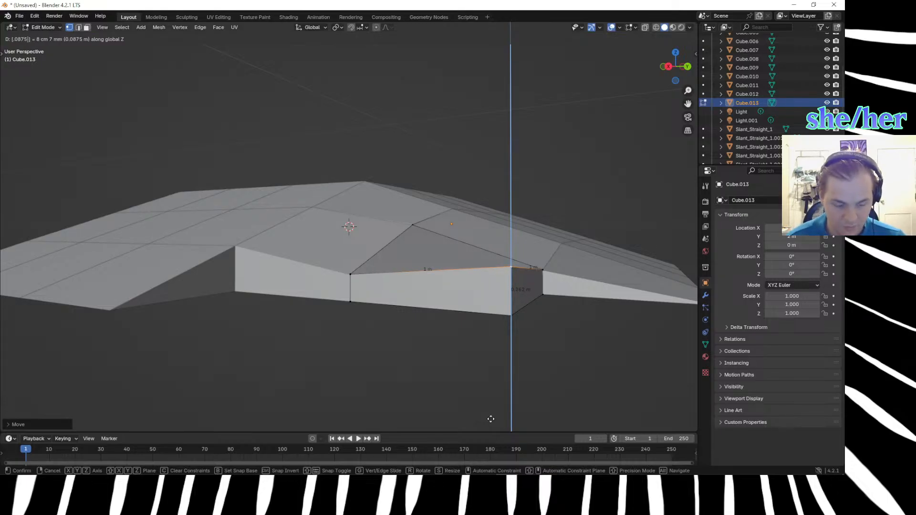
{"action": "key", "text": "minus"}
{"action": "key", "text": "Return"}
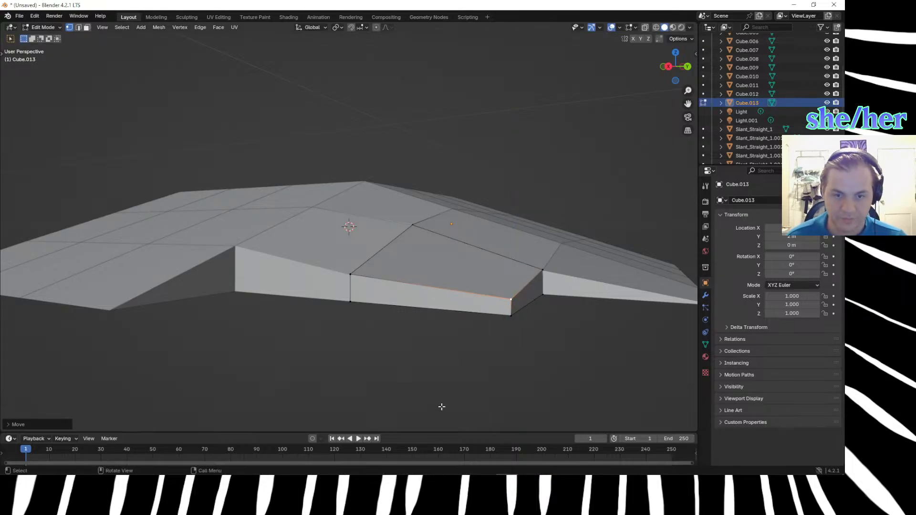
{"action": "left_click", "coordinate": [421, 373]}
{"action": "scroll", "coordinate": [419, 372], "scroll_direction": "down", "scroll_amount": 4}
{"action": "middle_click_drag", "start_coordinate": [419, 372], "coordinate": [425, 395]}
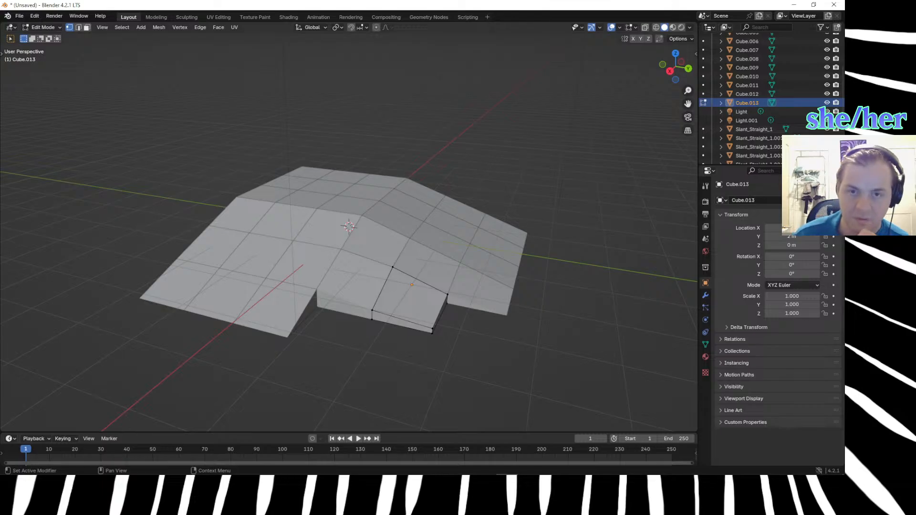
Switch to Firefox, search DuckDuckGo for expecephyc in a new tab, and return to Blender.
{"action": "key", "text": "alt+Tab"}
{"action": "key", "text": "ctrl+t"}
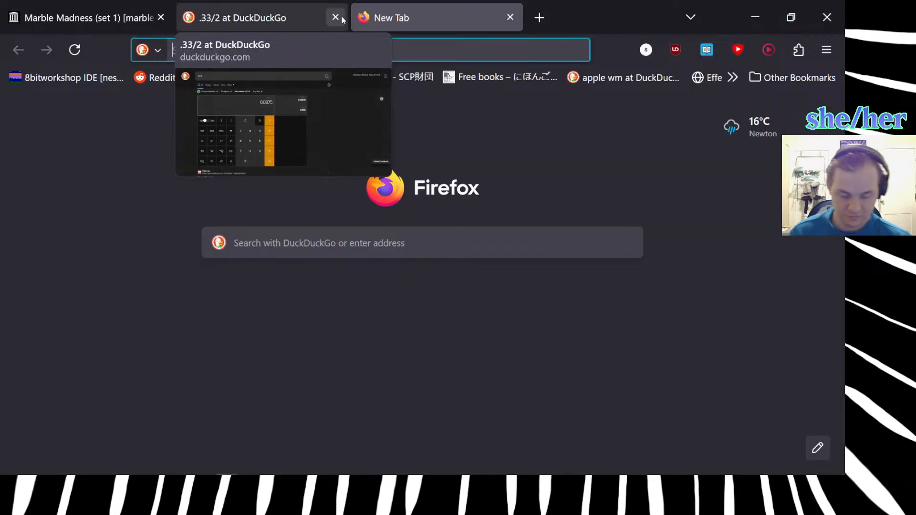
{"action": "type", "text": "expecephyc"}
{"action": "key", "text": "Return"}
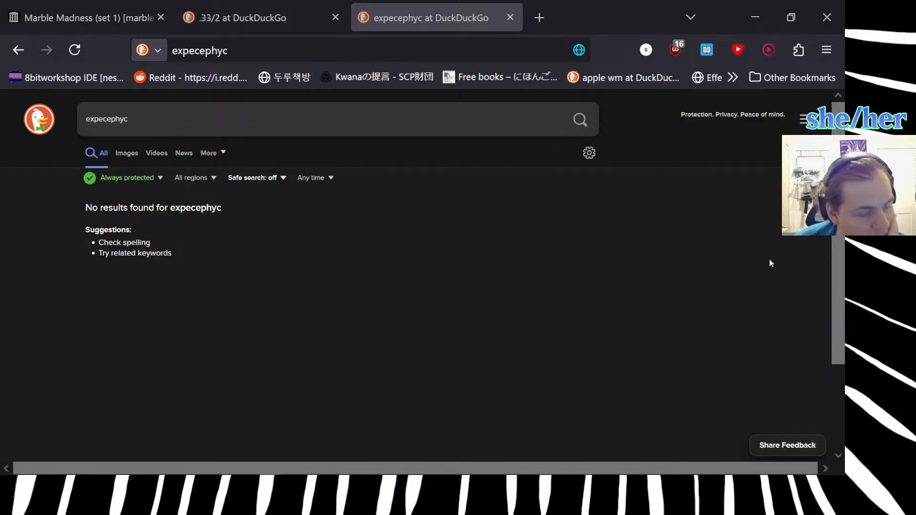
{"action": "left_click", "coordinate": [755, 18]}
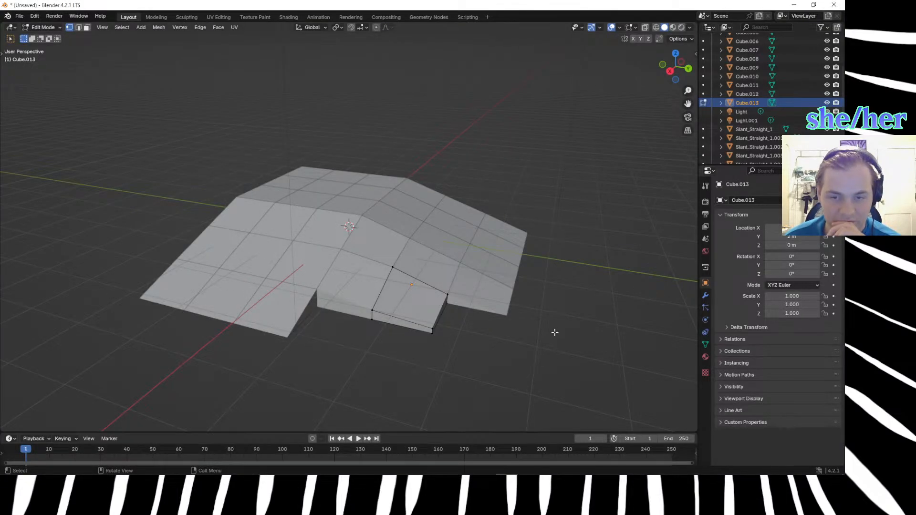
{"action": "scroll", "coordinate": [553, 336], "scroll_direction": "down", "scroll_amount": 3}
{"action": "middle_click_drag", "start_coordinate": [468, 351], "coordinate": [437, 341]}
Switch to Firefox, load YouTube in place of the expecephyc search, and detach that tab into its own window.
{"action": "mouse_move", "coordinate": [269, 472]}
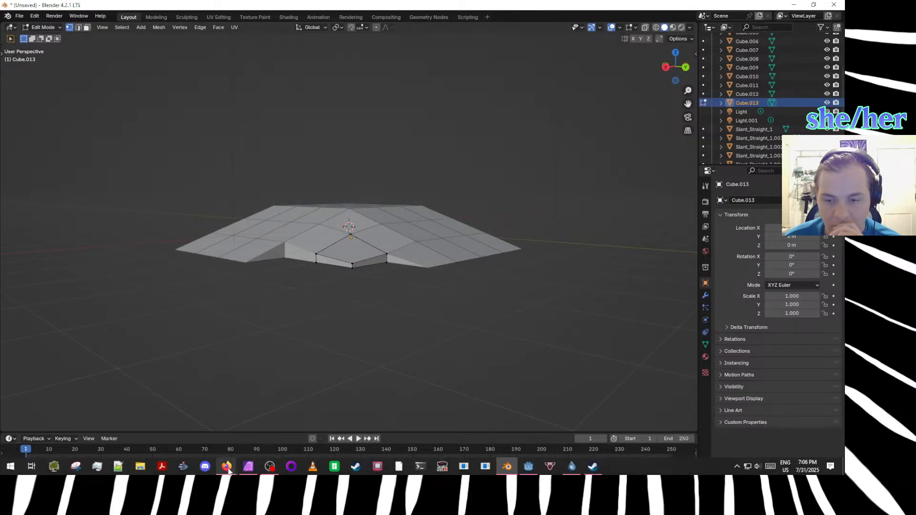
{"action": "mouse_move", "coordinate": [226, 468]}
{"action": "left_click", "coordinate": [432, 441]}
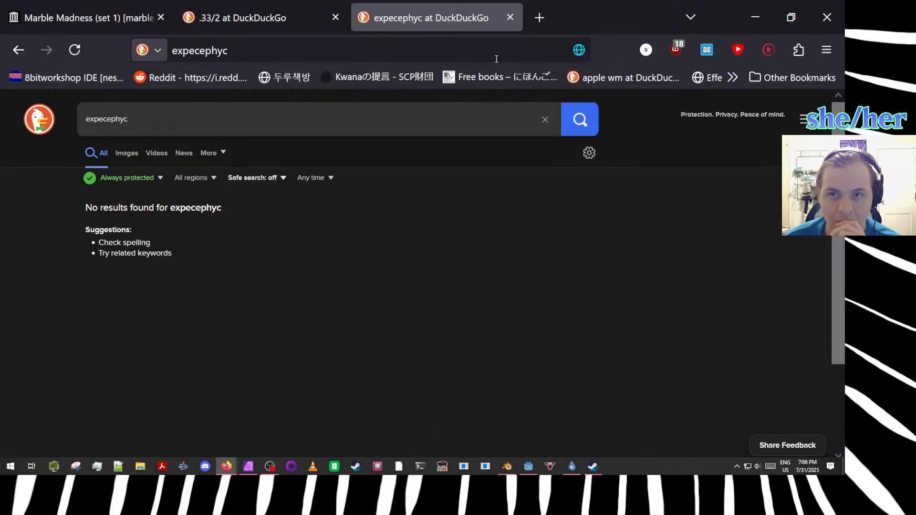
{"action": "left_click", "coordinate": [446, 45]}
{"action": "type", "text": "o"}
{"action": "key", "text": "BackSpace"}
{"action": "key", "text": "BackSpace"}
{"action": "type", "text": "o"}
{"action": "key", "text": "BackSpace"}
{"action": "key", "text": "BackSpace"}
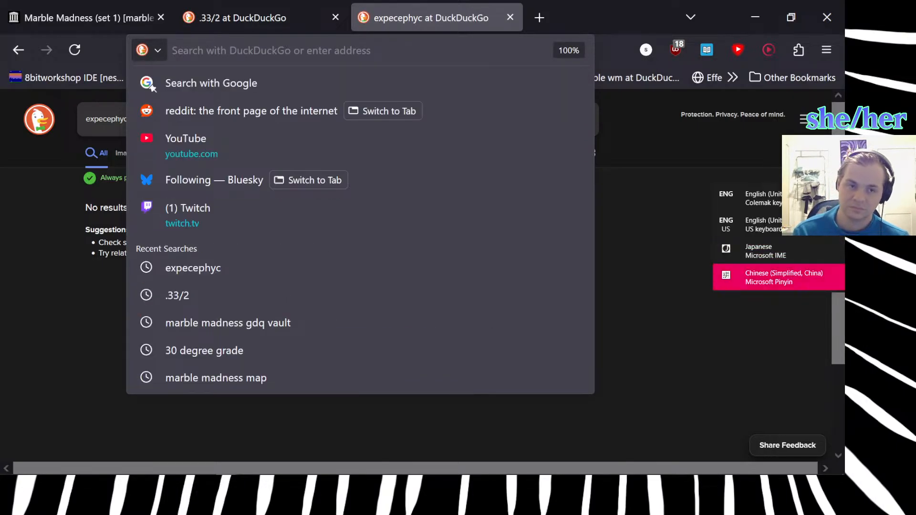
{"action": "type", "text": "youtube.com"}
{"action": "key", "text": "Return"}
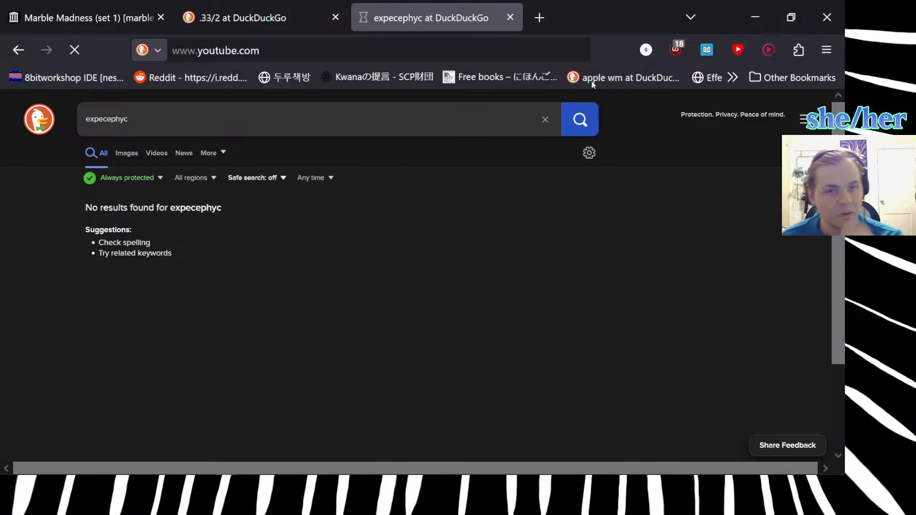
{"action": "left_click_drag", "start_coordinate": [450, 19], "coordinate": [843, 243]}
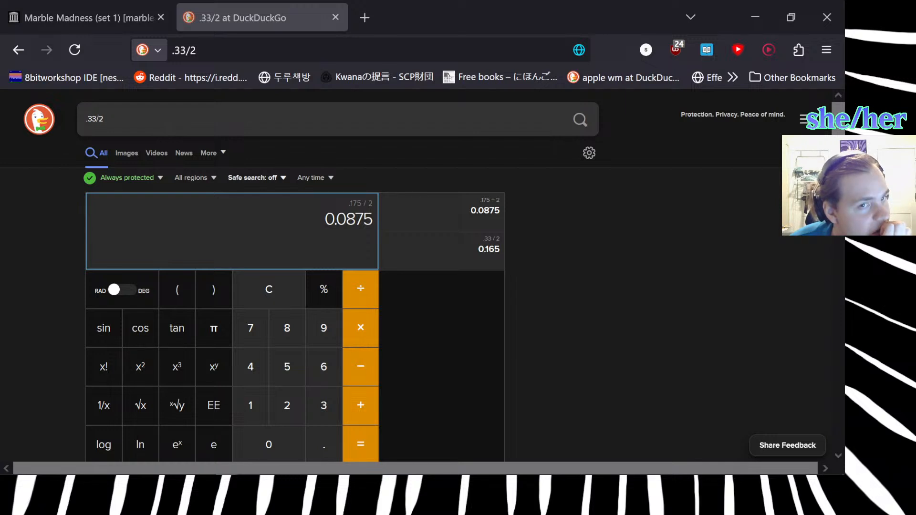
Minimize the Firefox calculator window and switch back to the block model in Blender.
{"action": "left_click", "coordinate": [753, 13]}
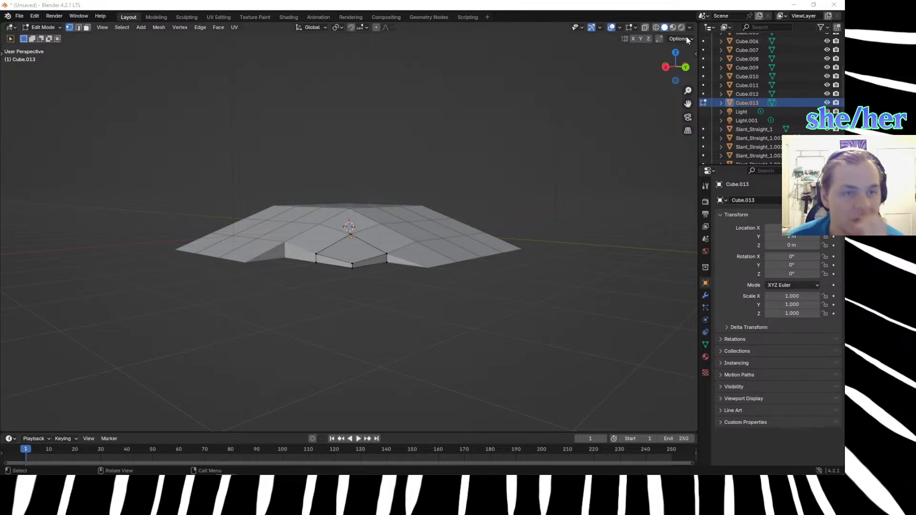
{"action": "left_click", "coordinate": [793, 5]}
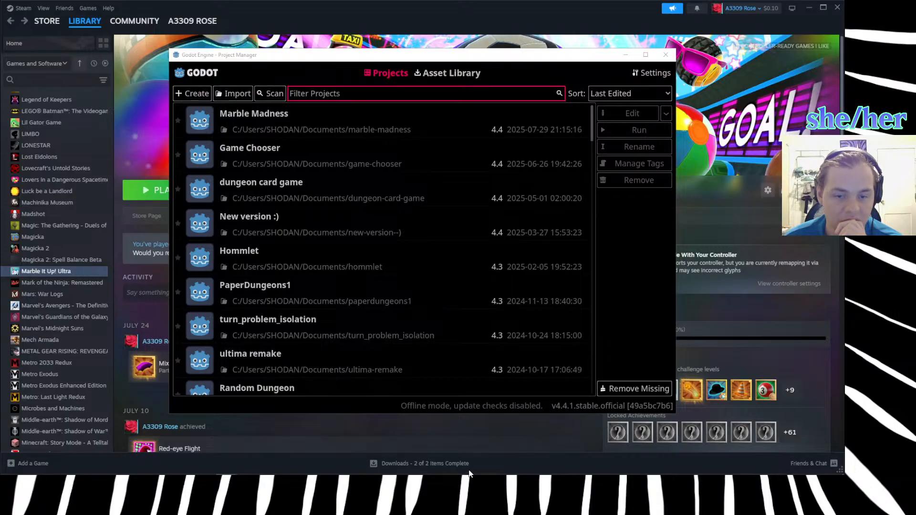
{"action": "mouse_move", "coordinate": [507, 473]}
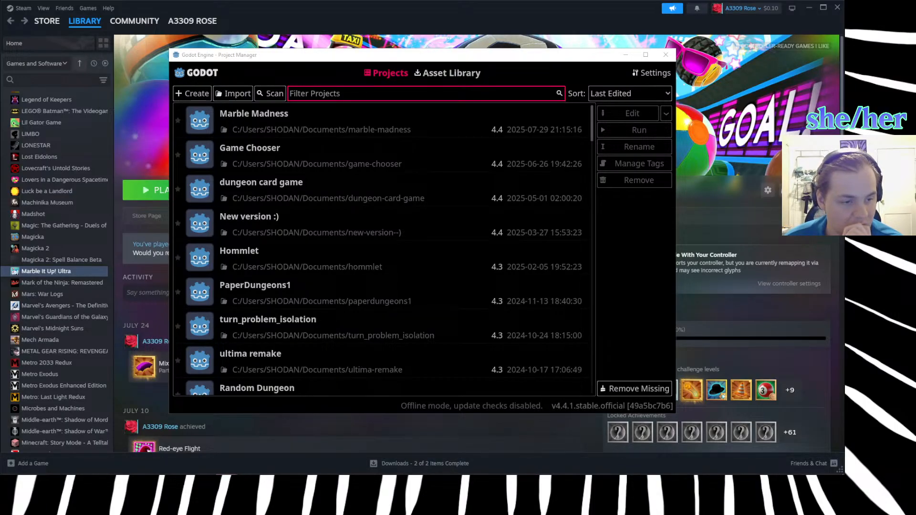
{"action": "mouse_move", "coordinate": [664, 473]}
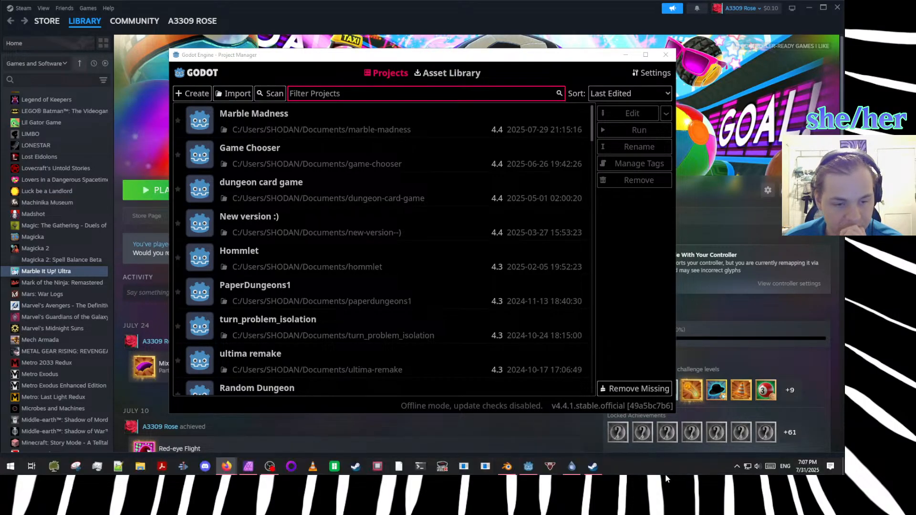
{"action": "left_click", "coordinate": [507, 469]}
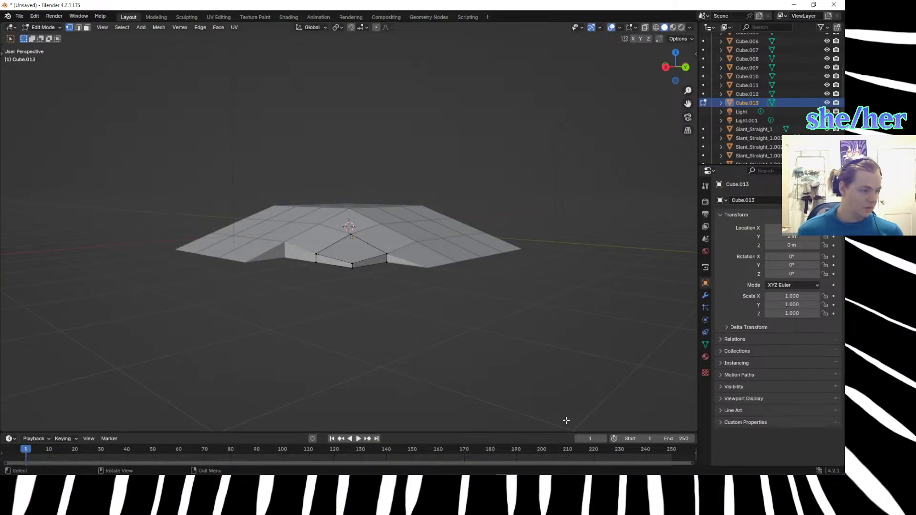
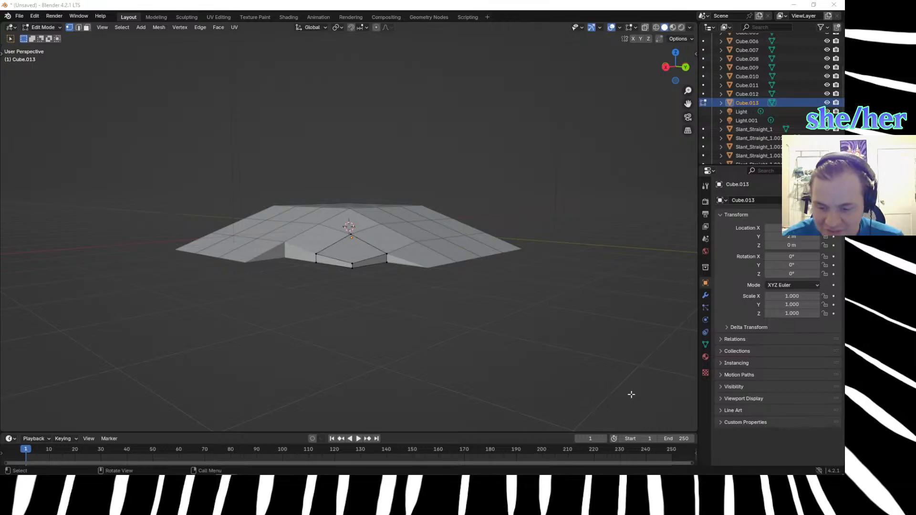
Leave Edit Mode on the corner block and examine the gap in the sloped tiles from several angles.
{"action": "scroll", "coordinate": [444, 338], "scroll_direction": "up", "scroll_amount": 3}
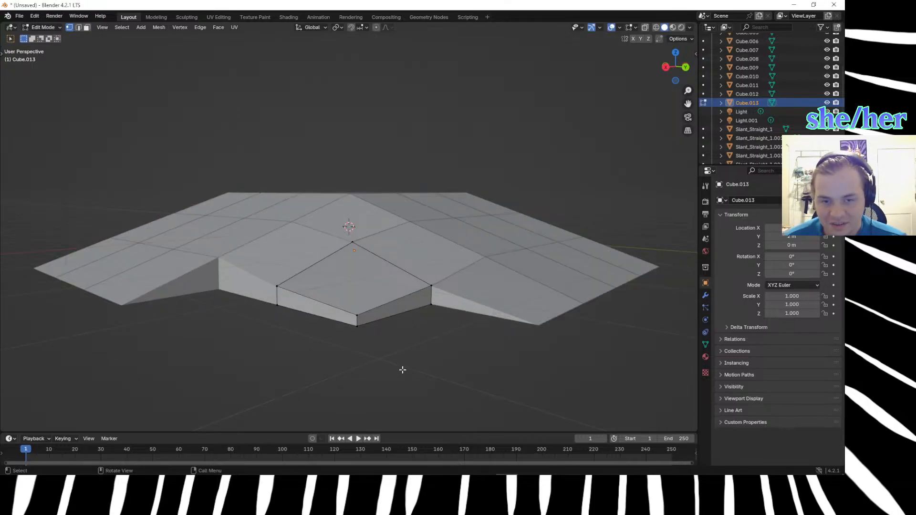
{"action": "left_click_drag", "start_coordinate": [258, 279], "coordinate": [377, 341]}
{"action": "left_click", "coordinate": [329, 377]}
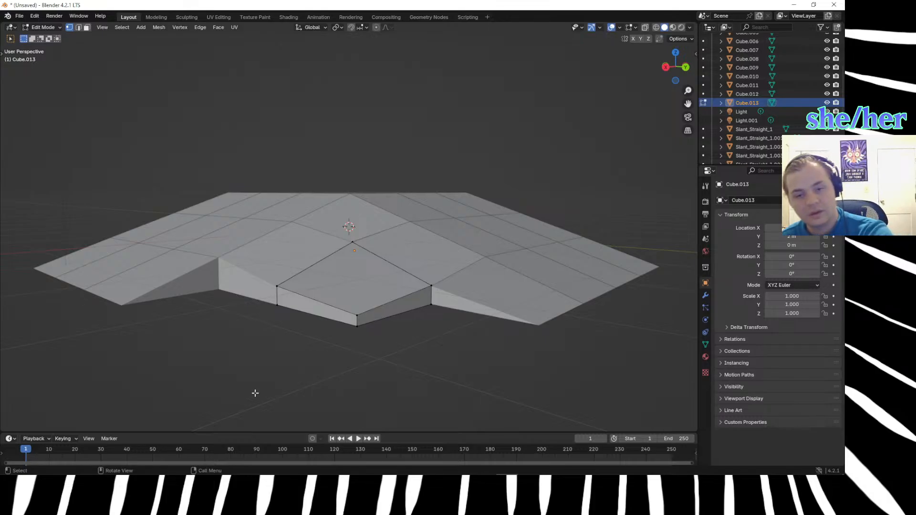
{"action": "middle_click_drag", "start_coordinate": [245, 379], "coordinate": [396, 340]}
{"action": "key", "text": "Tab"}
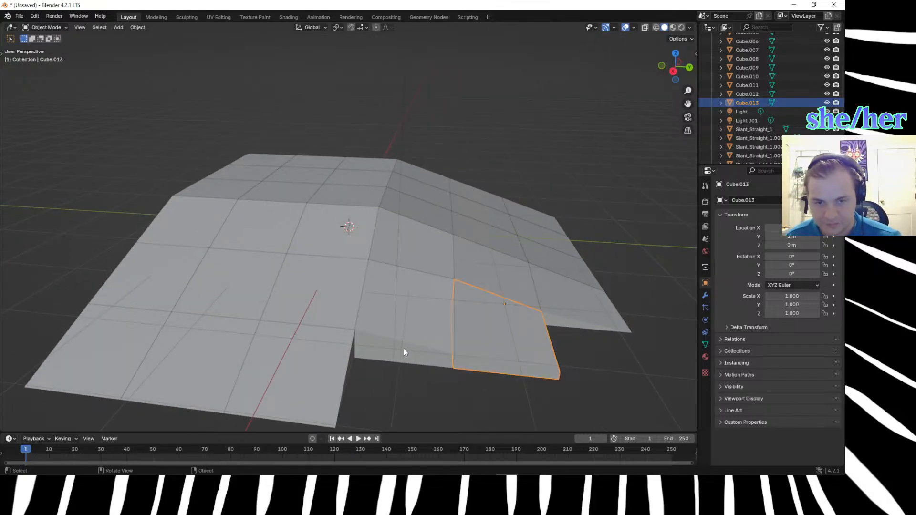
{"action": "left_click", "coordinate": [405, 350]}
{"action": "scroll", "coordinate": [410, 382], "scroll_direction": "down", "scroll_amount": 3}
{"action": "left_click", "coordinate": [397, 371]}
{"action": "middle_click_drag", "start_coordinate": [396, 372], "coordinate": [298, 246]}
{"action": "left_click", "coordinate": [298, 264]}
{"action": "left_click", "coordinate": [299, 264]}
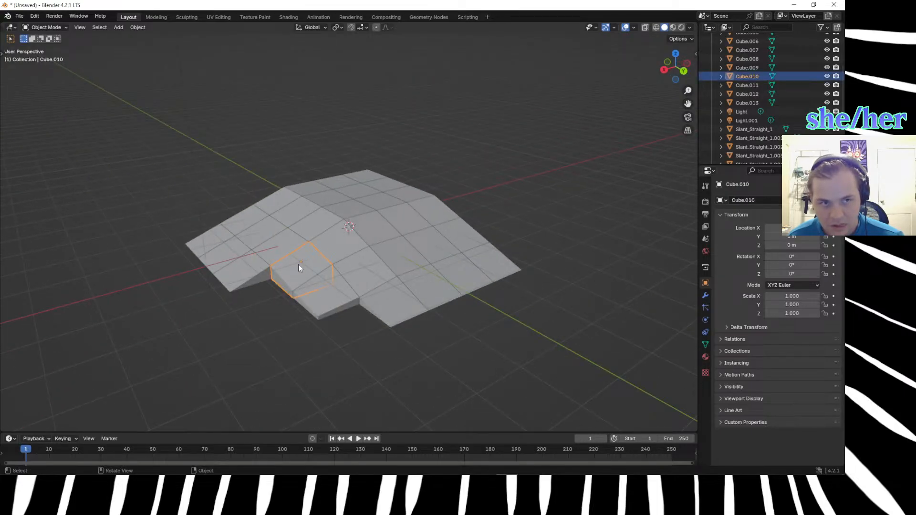
Snap the 3D cursor to the cube at the upper corner of the slope.
{"action": "left_click", "coordinate": [356, 210]}
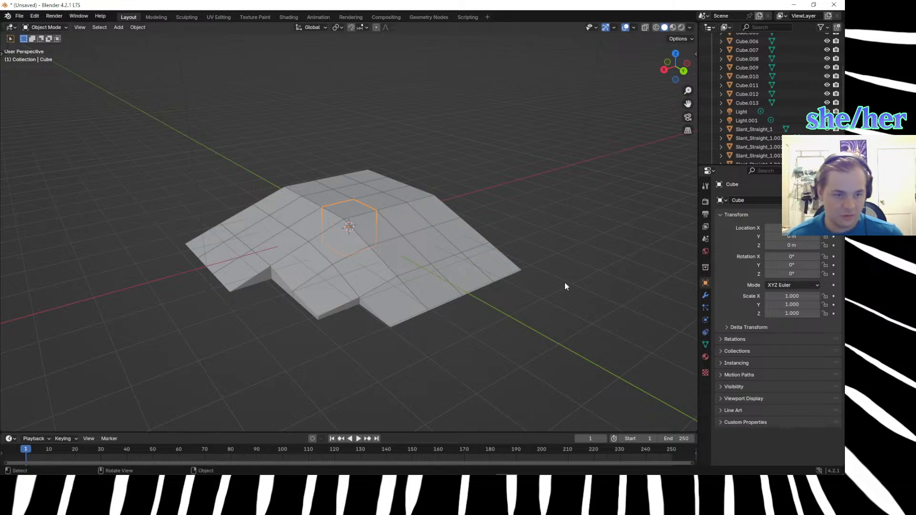
{"action": "key", "text": "shift+s"}
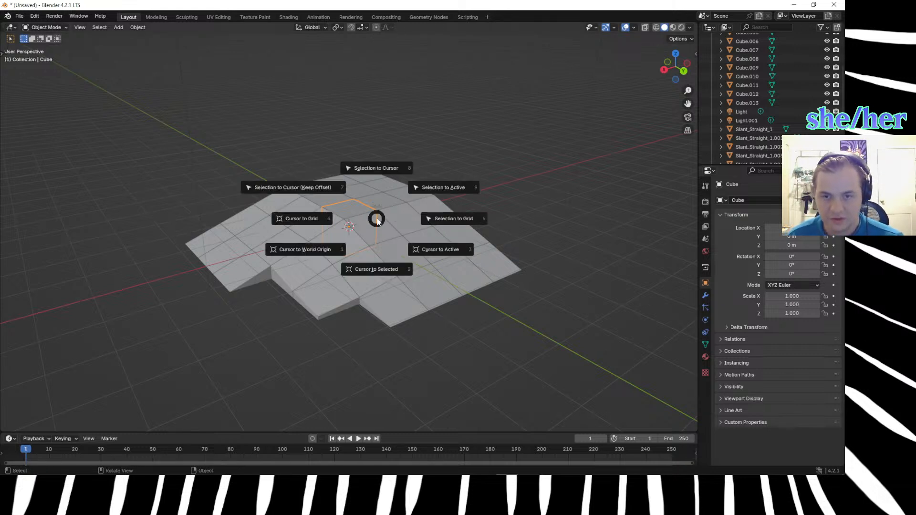
{"action": "left_click", "coordinate": [366, 317]}
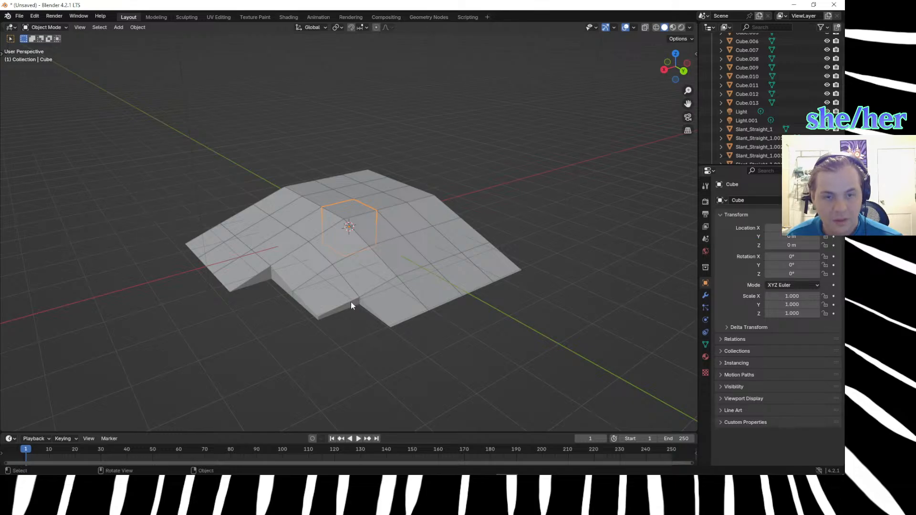
Duplicate the selected cube and offset the copy 3 m along X and 1 m along Y.
{"action": "key", "text": "shift+d"}
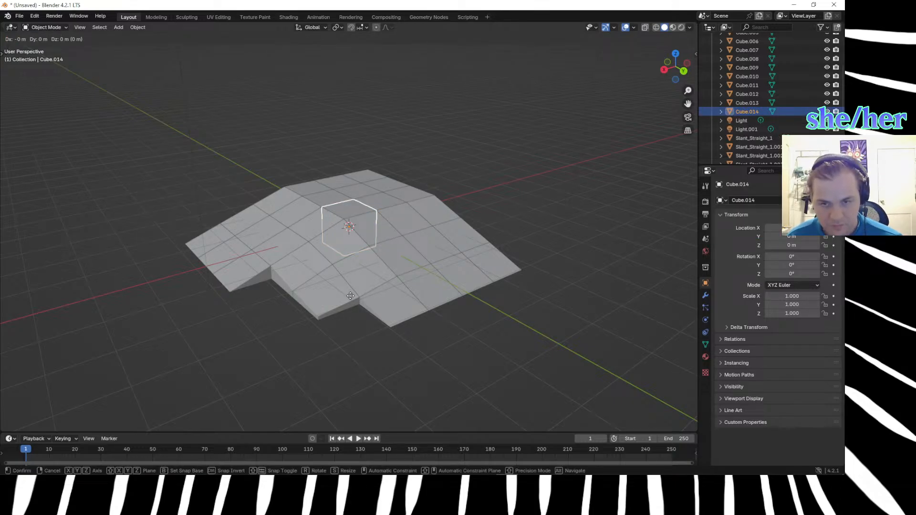
{"action": "type", "text": "x"}
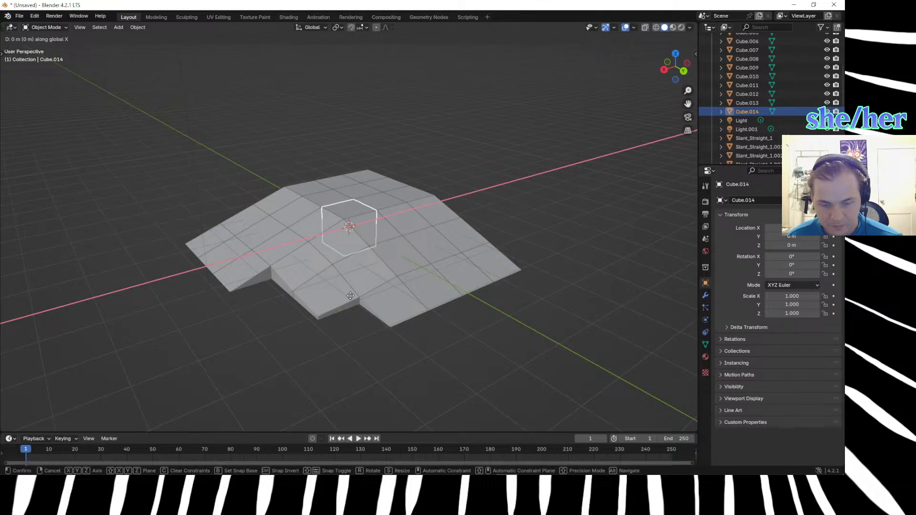
{"action": "type", "text": "3"}
{"action": "key", "text": "Return"}
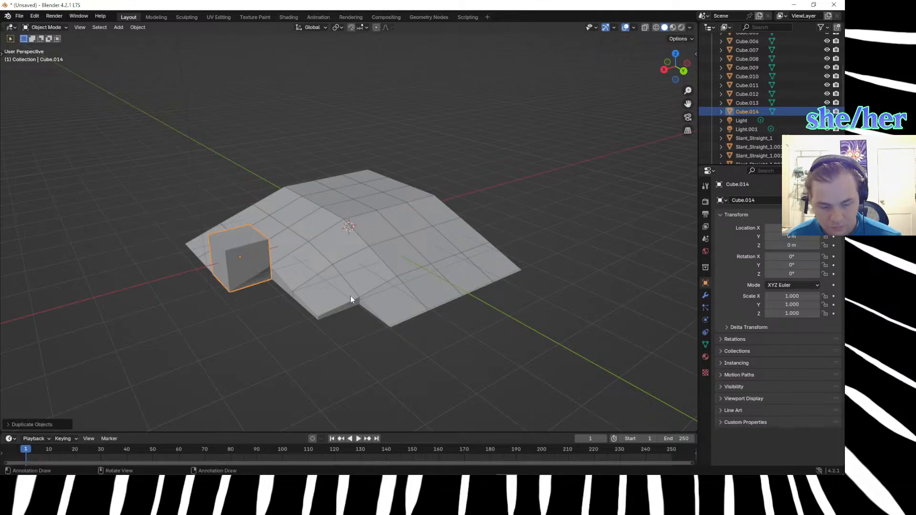
{"action": "key", "text": "shift+d"}
{"action": "type", "text": "y1"}
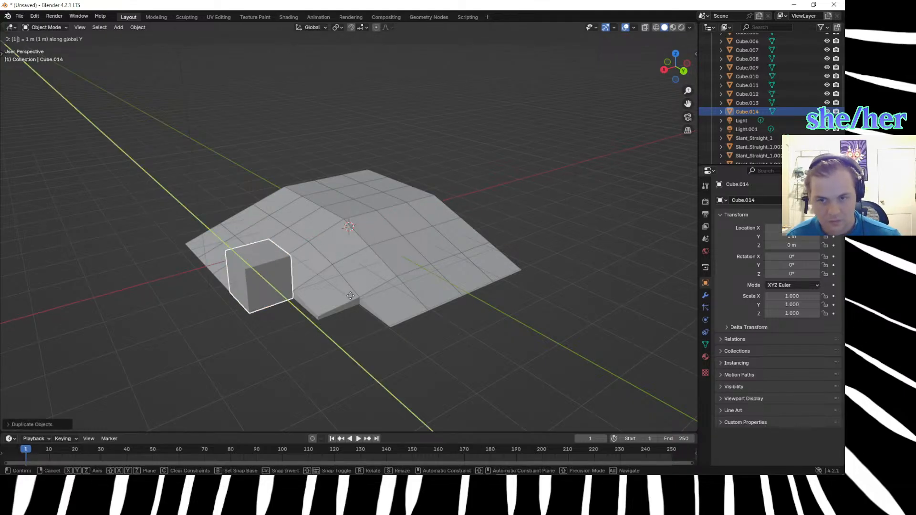
{"action": "key", "text": "Return"}
In Edit Mode, lower the new cube's inner top vertex, nearest the slope's corner, by 0.66 m along Z.
{"action": "left_click", "coordinate": [248, 353]}
{"action": "middle_click_drag", "start_coordinate": [248, 353], "coordinate": [360, 296]}
{"action": "scroll", "coordinate": [368, 333], "scroll_direction": "up", "scroll_amount": 3}
{"action": "left_click_drag", "start_coordinate": [458, 254], "coordinate": [464, 285]}
{"action": "key", "text": "Tab"}
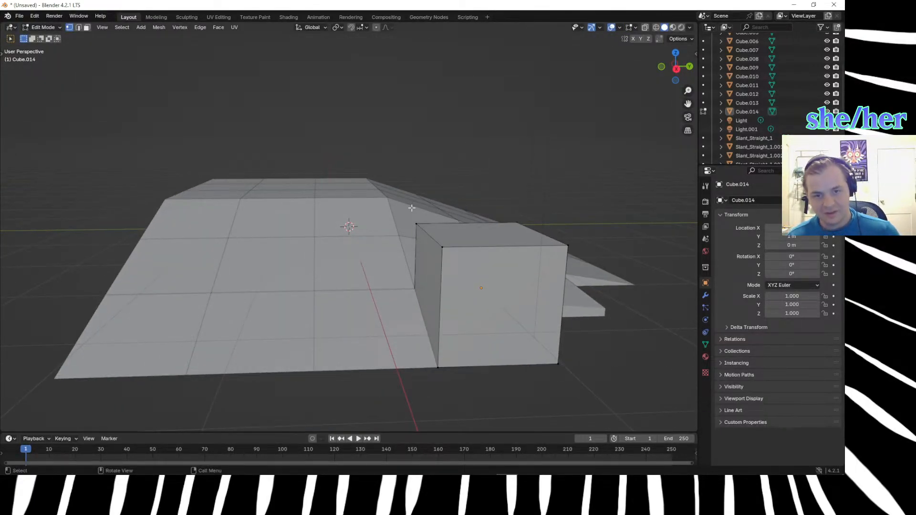
{"action": "left_click_drag", "start_coordinate": [379, 212], "coordinate": [429, 268]}
{"action": "middle_click_drag", "start_coordinate": [429, 268], "coordinate": [431, 291]}
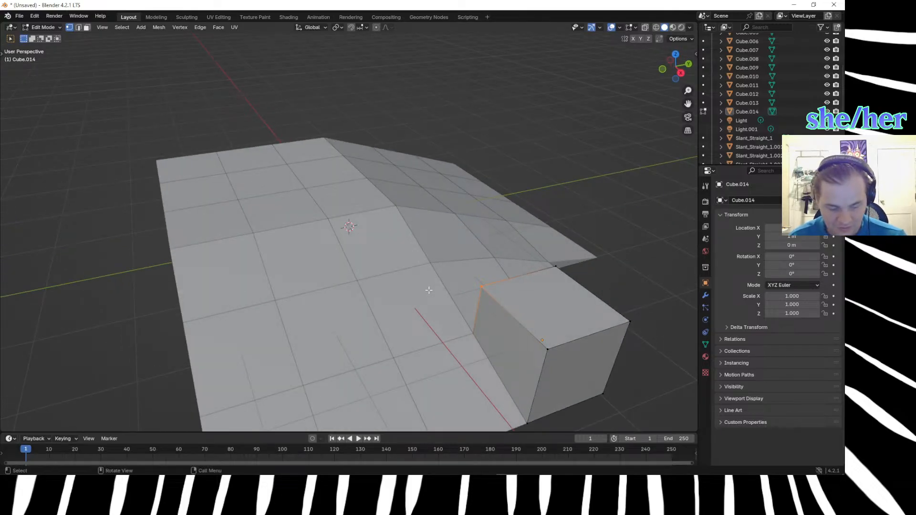
{"action": "type", "text": "gz"}
{"action": "type", "text": ".66"}
{"action": "key", "text": "Return"}
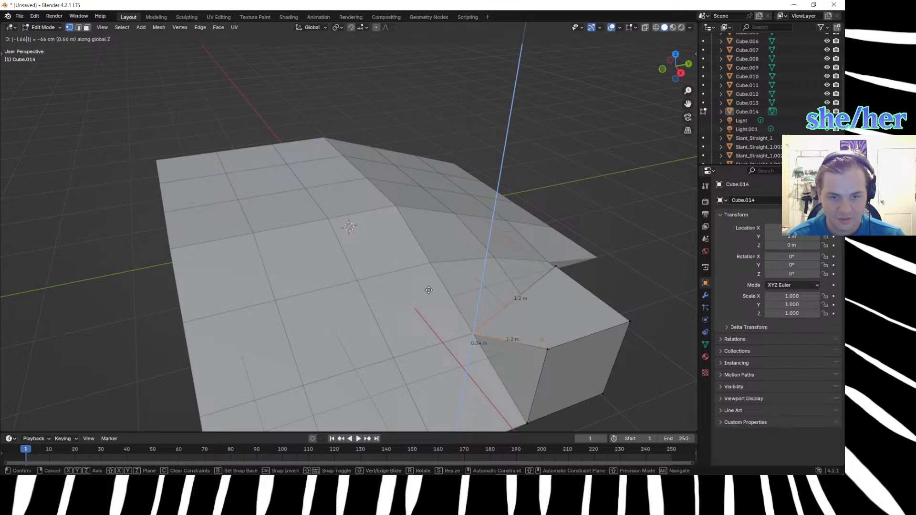
Select the new cube's outer top vertex beside the straight slope's lower edge.
{"action": "scroll", "coordinate": [532, 371], "scroll_direction": "down", "scroll_amount": 4}
{"action": "left_click", "coordinate": [533, 371]}
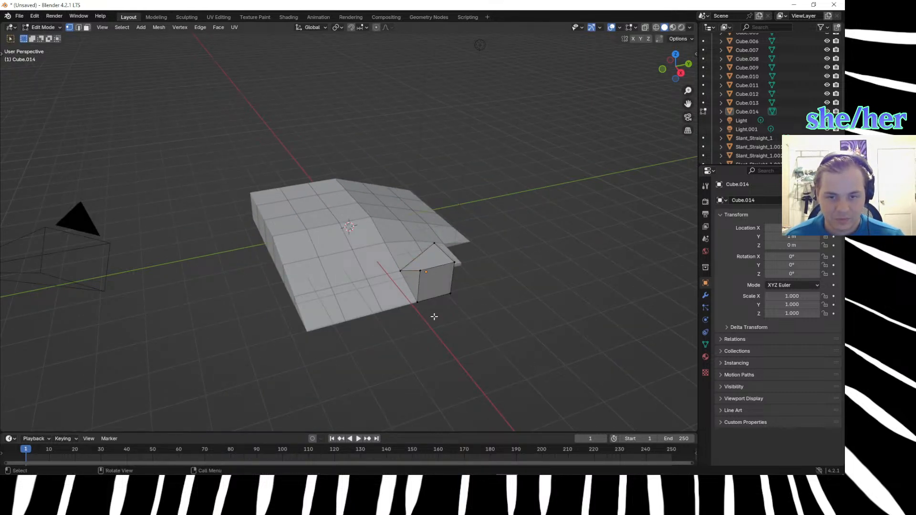
{"action": "scroll", "coordinate": [420, 312], "scroll_direction": "up", "scroll_amount": 3}
{"action": "left_click", "coordinate": [491, 313]}
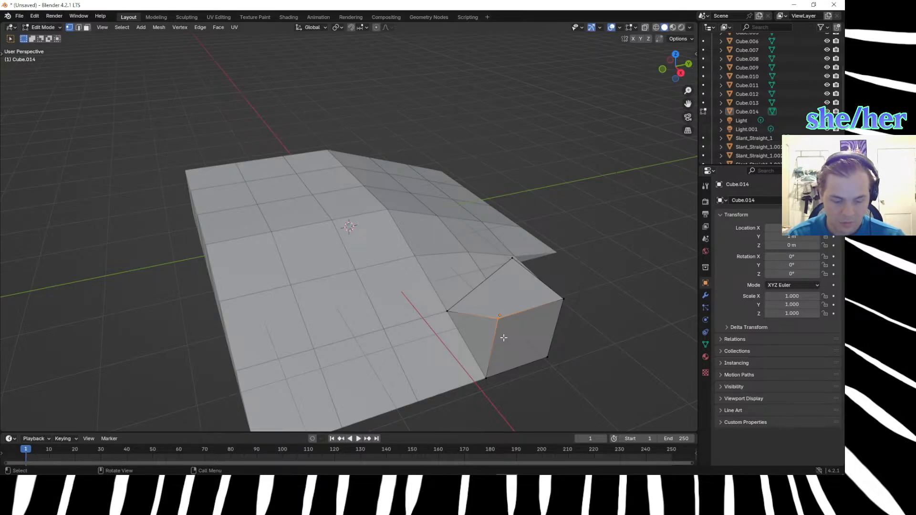
{"action": "type", "text": "g"}
{"action": "type", "text": "-1"}
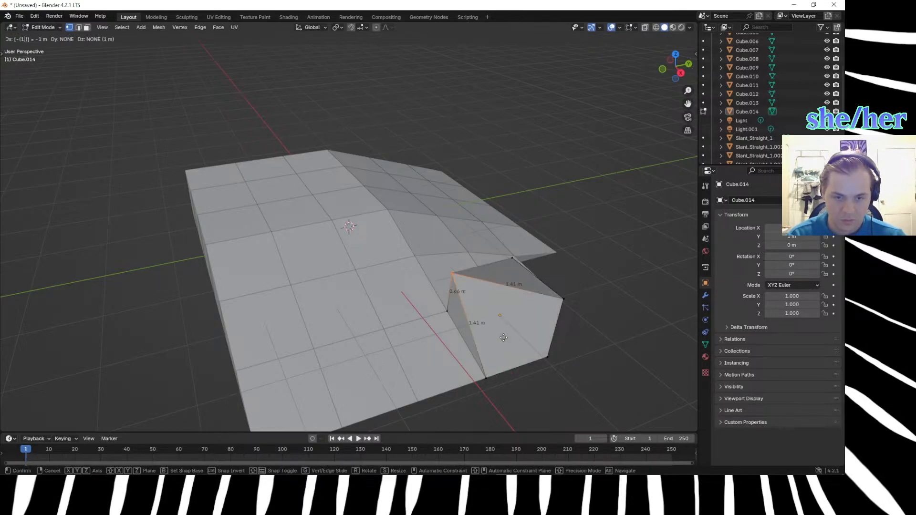
{"action": "key", "text": "Escape"}
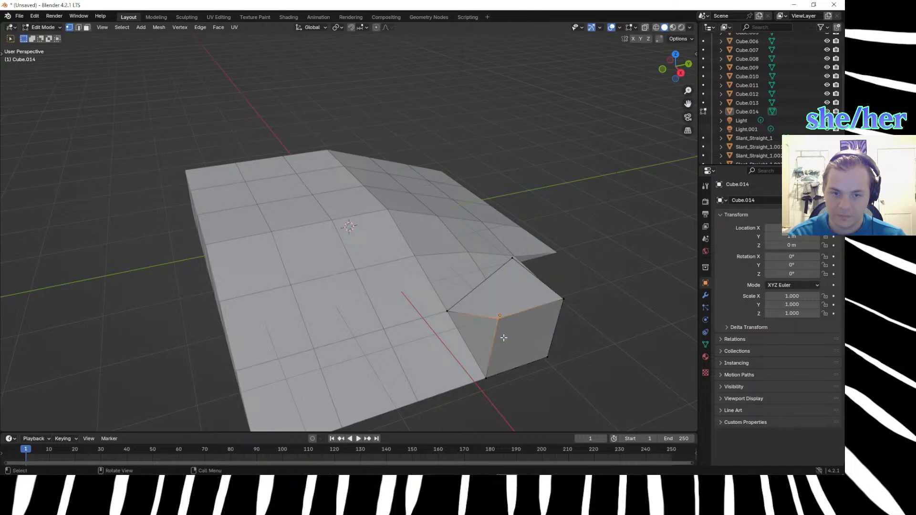
Lower the selected vertex 1 m along Z onto the bottom corner directly beneath it.
{"action": "key", "text": "g"}
{"action": "key", "text": "z"}
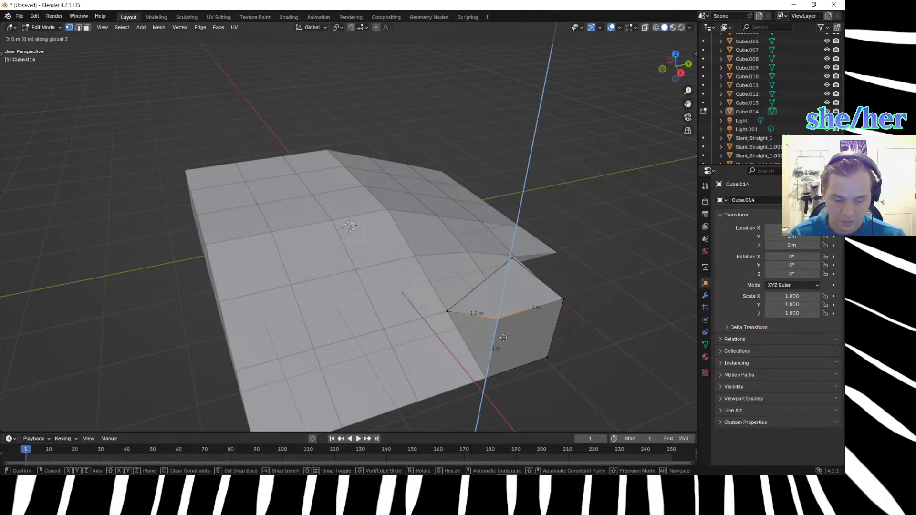
{"action": "left_click", "coordinate": [503, 338]}
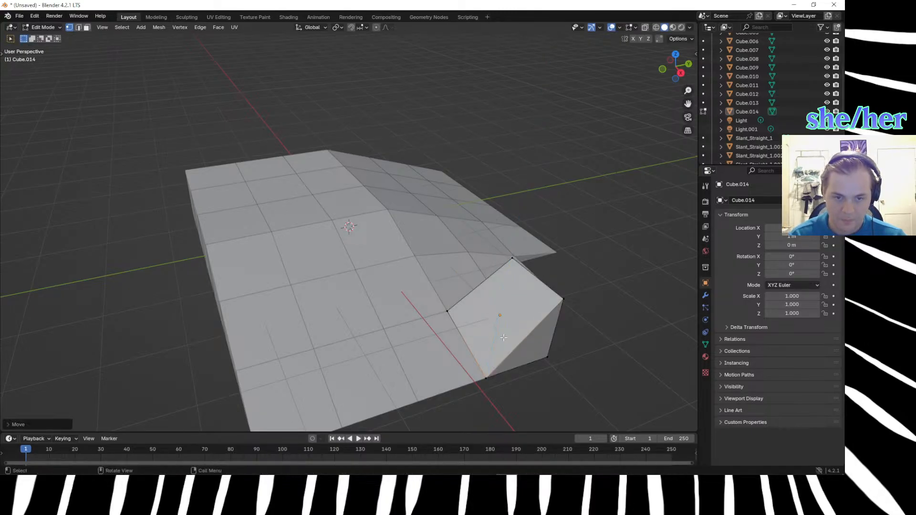
Measure the short vertical edge of the neighbouring tile, Cube.010, where it meets the new cube.
{"action": "middle_click_drag", "start_coordinate": [601, 372], "coordinate": [582, 349]}
{"action": "left_click_drag", "start_coordinate": [452, 251], "coordinate": [482, 271]}
{"action": "middle_click_drag", "start_coordinate": [466, 415], "coordinate": [434, 421]}
{"action": "left_click", "coordinate": [434, 421]}
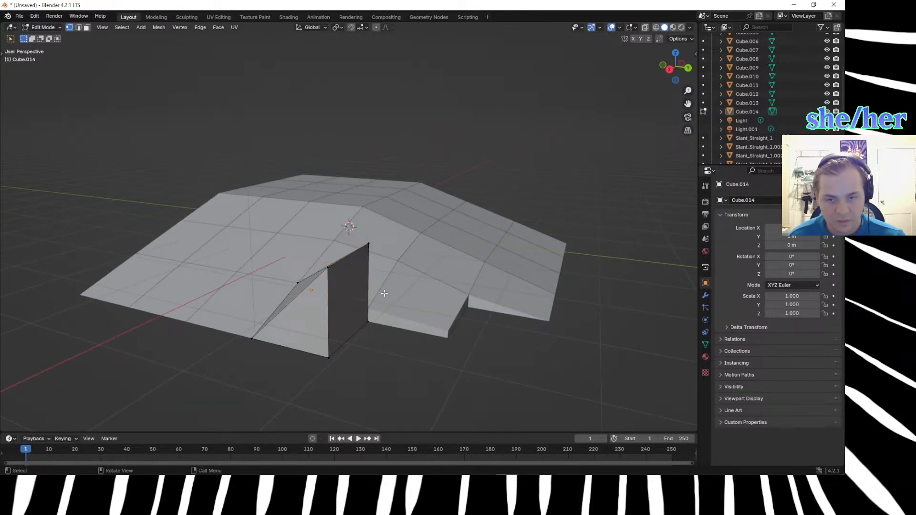
{"action": "key", "text": "Tab"}
{"action": "left_click", "coordinate": [375, 272]}
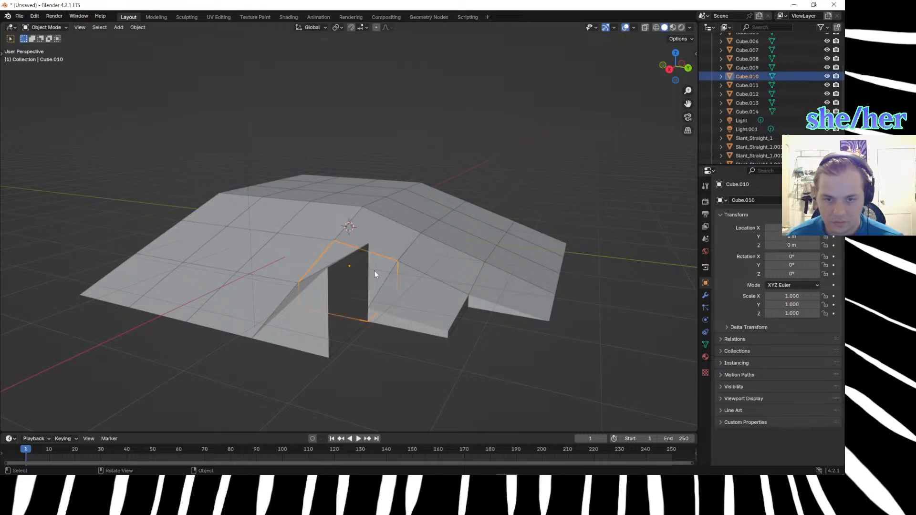
{"action": "key", "text": "Tab"}
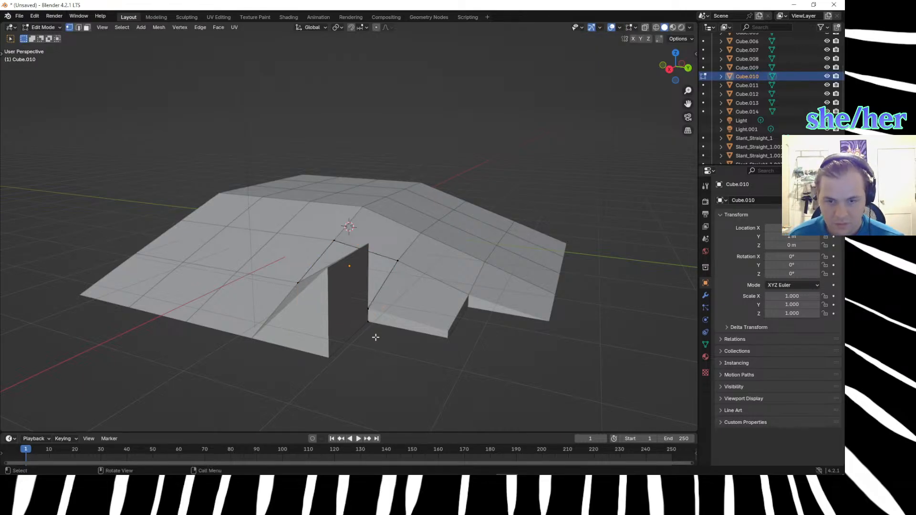
{"action": "left_click_drag", "start_coordinate": [365, 300], "coordinate": [380, 330]}
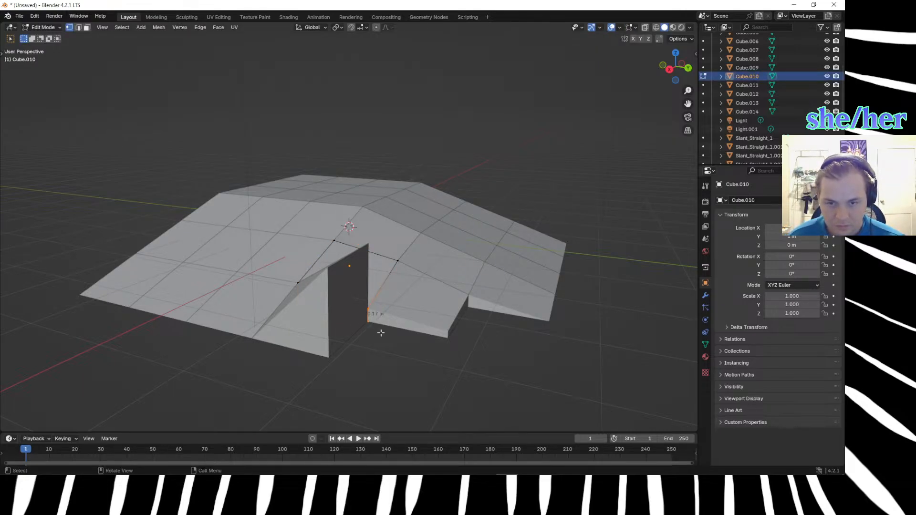
{"action": "key", "text": "Tab"}
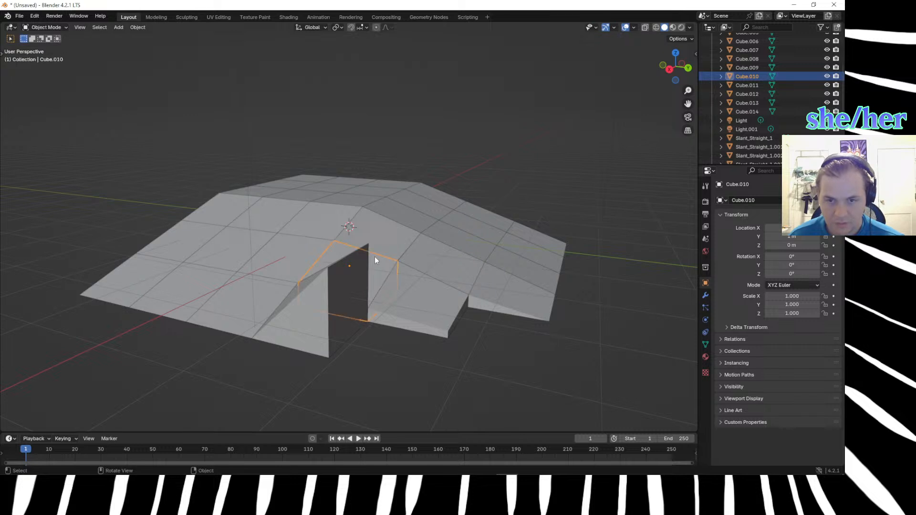
Edit the new cube and lower its top vertex beside the neighbouring corner tile by 0.83 m along Z.
{"action": "left_click", "coordinate": [356, 302]}
{"action": "key", "text": "Tab"}
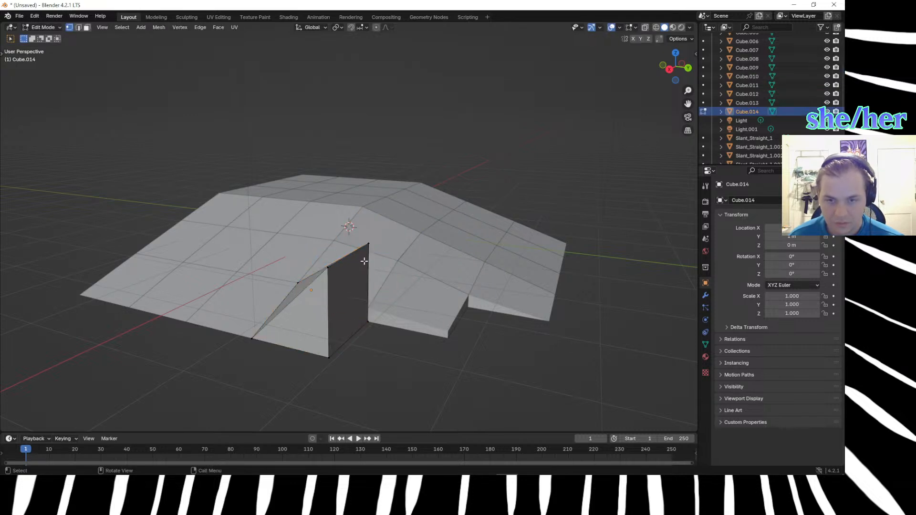
{"action": "left_click", "coordinate": [366, 242]}
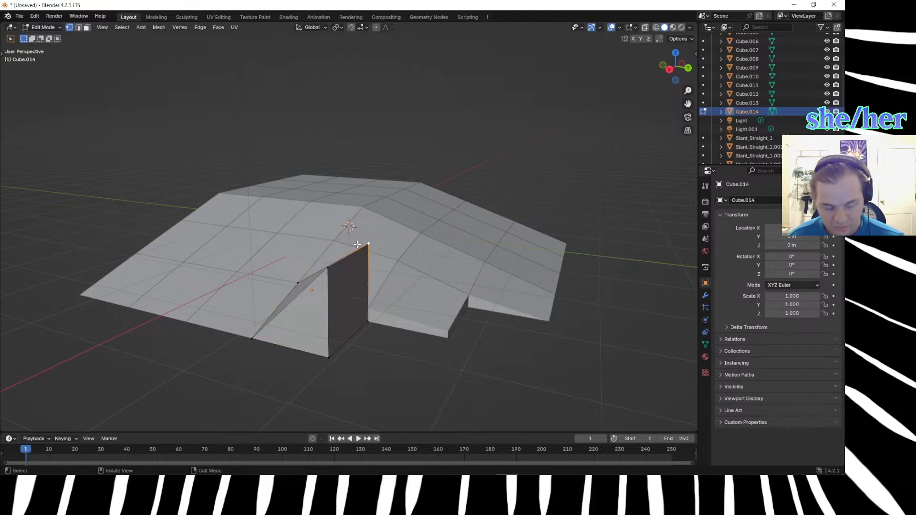
{"action": "type", "text": "gz"}
{"action": "type", "text": "."}
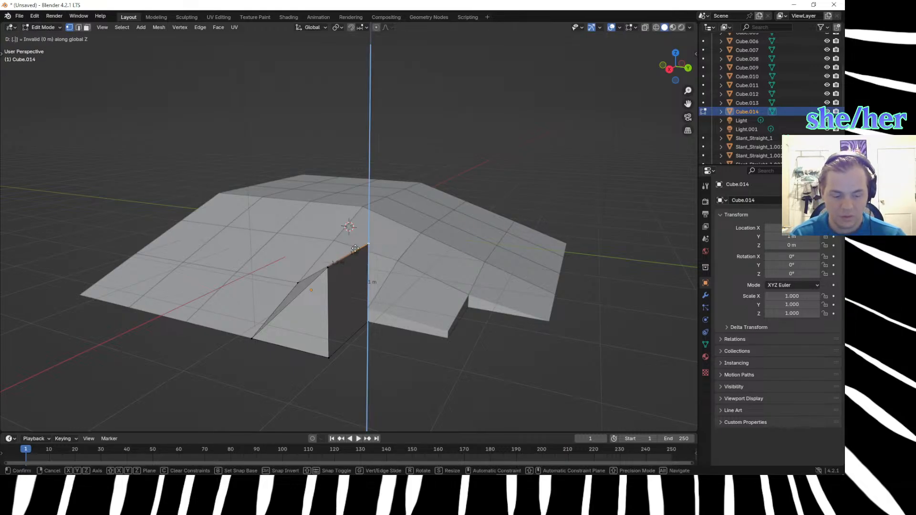
{"action": "type", "text": "83"}
{"action": "type", "text": "-"}
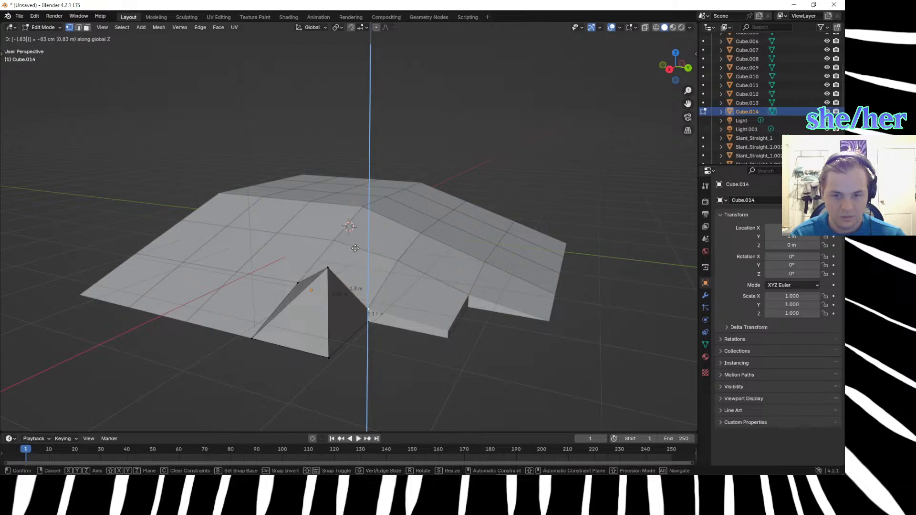
{"action": "key", "text": "Return"}
Lower the new cube's last raised vertex, at its outermost corner, by 0.85 m along Z and inspect the resulting surface.
{"action": "left_click", "coordinate": [325, 394]}
{"action": "middle_click_drag", "start_coordinate": [355, 417], "coordinate": [498, 74]}
{"action": "middle_click_drag", "start_coordinate": [497, 128], "coordinate": [441, 159]}
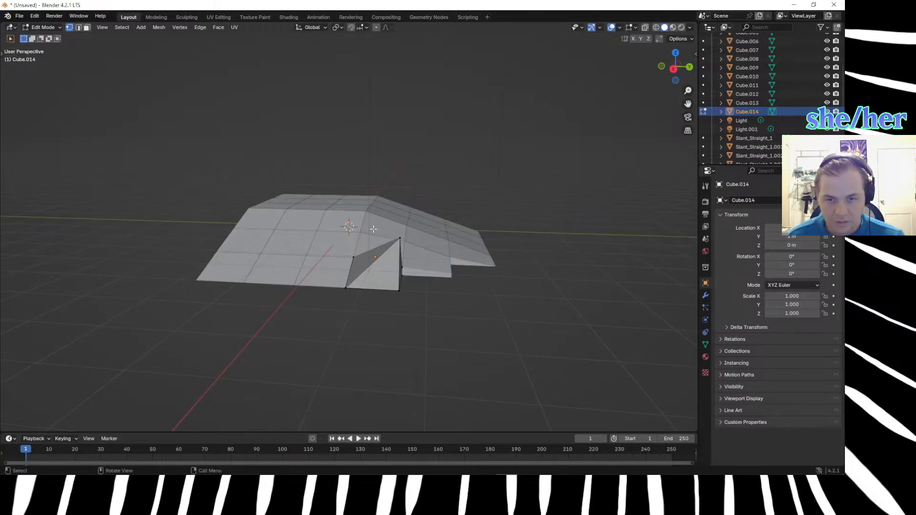
{"action": "left_click", "coordinate": [406, 246]}
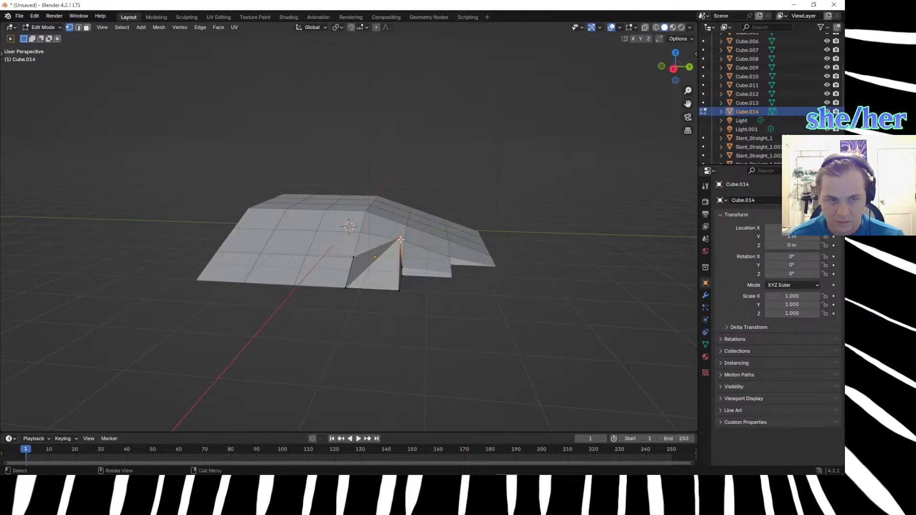
{"action": "key", "text": "g"}
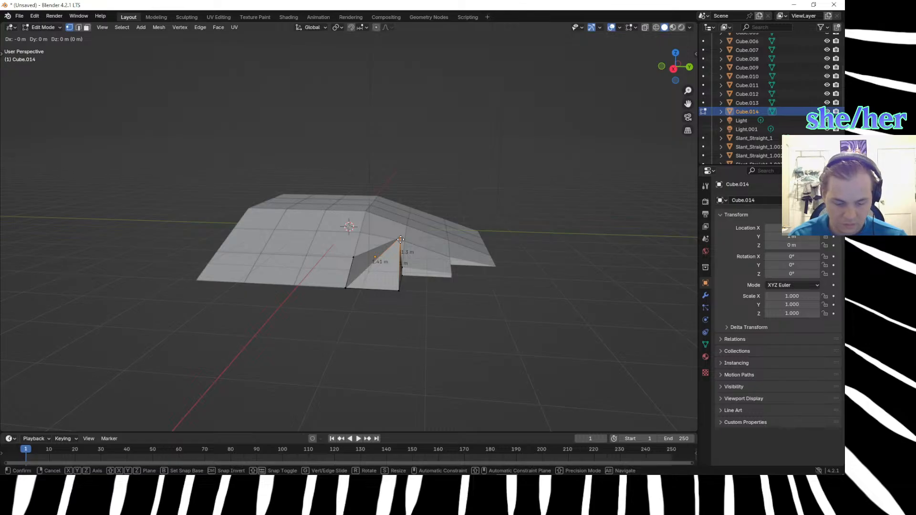
{"action": "key", "text": "z"}
{"action": "key", "text": "equal"}
{"action": "type", "text": ".85"}
{"action": "key", "text": "minus"}
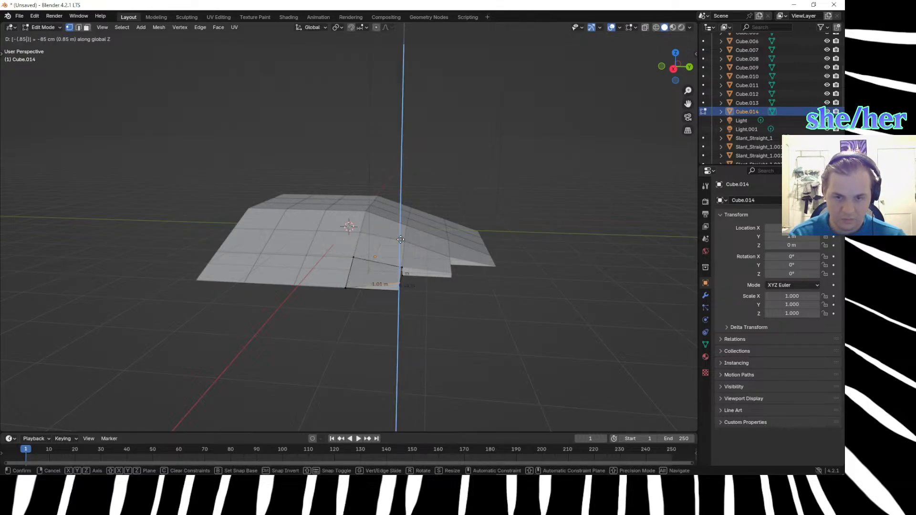
{"action": "key", "text": "Return"}
{"action": "scroll", "coordinate": [386, 265], "scroll_direction": "up", "scroll_amount": 2}
{"action": "middle_click_drag", "start_coordinate": [387, 265], "coordinate": [333, 315]}
Switch to the Marble Madness map in Affinity Photo and compare its slope grid with the corner tile in Blender.
{"action": "key", "text": "alt+Tab"}
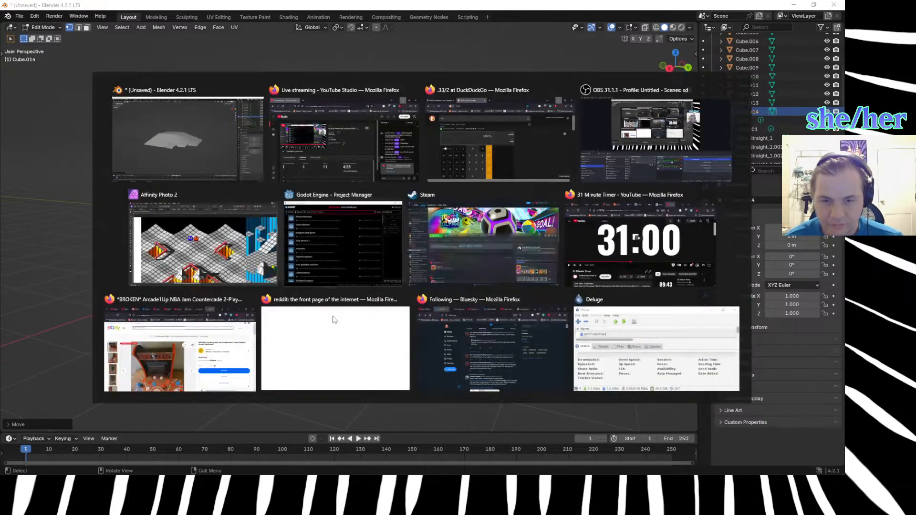
{"action": "key", "text": "alt+Tab"}
{"action": "key", "text": "alt+Tab"}
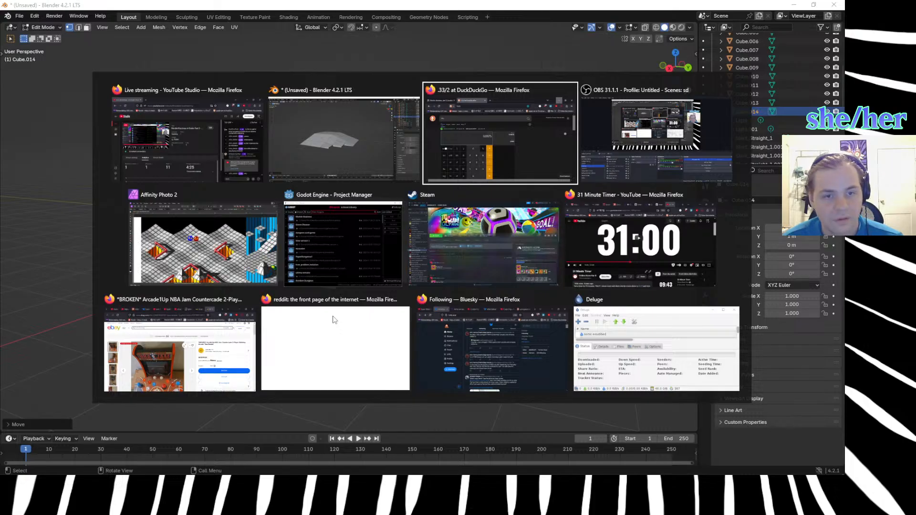
{"action": "key", "text": "alt+Tab"}
{"action": "key", "text": "alt+Tab"}
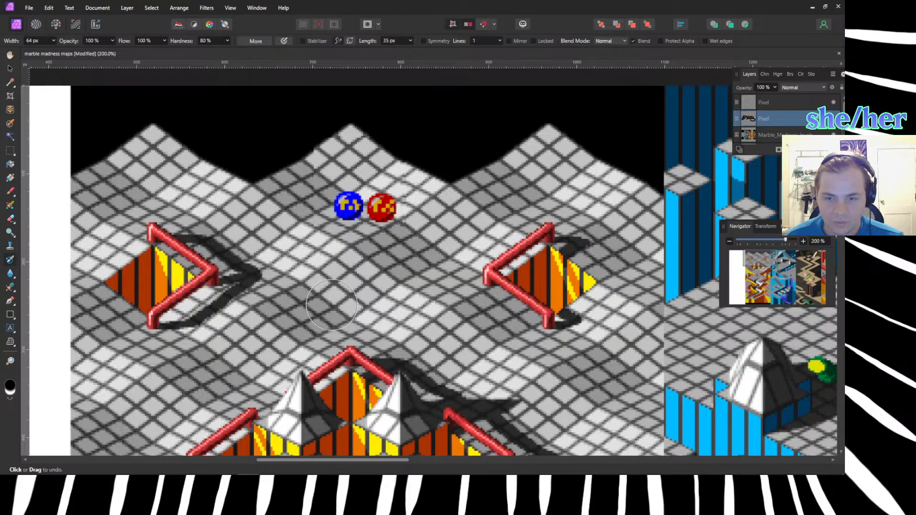
{"action": "key", "text": "alt+Tab"}
{"action": "key", "text": "alt+Tab"}
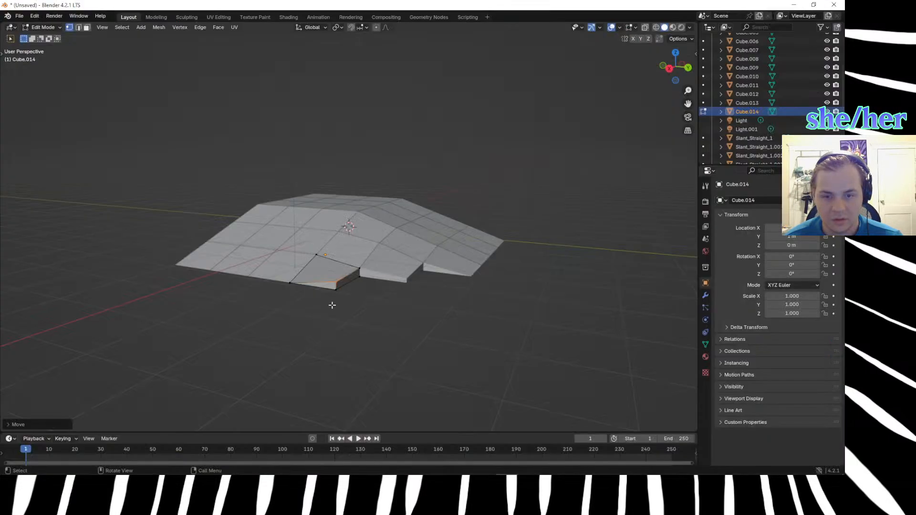
{"action": "key", "text": "alt+Tab"}
{"action": "key", "text": "alt+Tab"}
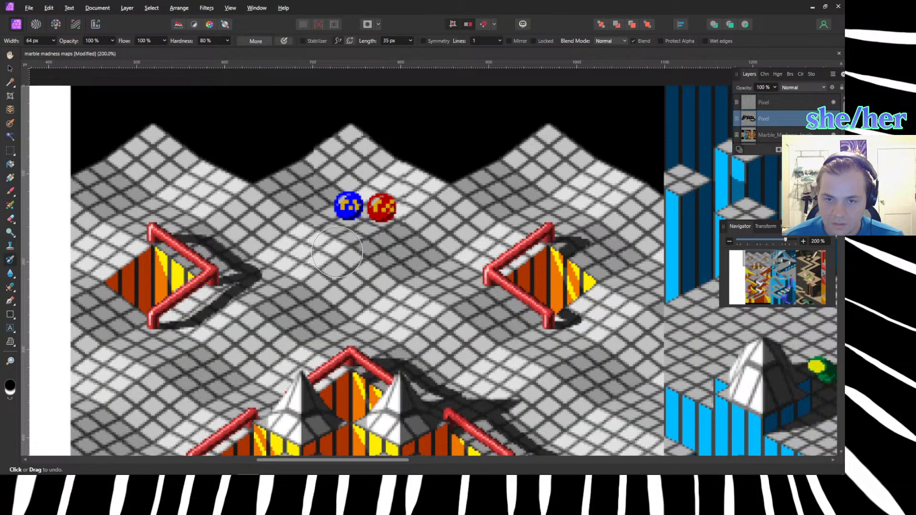
Choose the Paint Brush Tool for marking the map image and reduce its brush width to 11 px.
{"action": "left_click", "coordinate": [353, 248]}
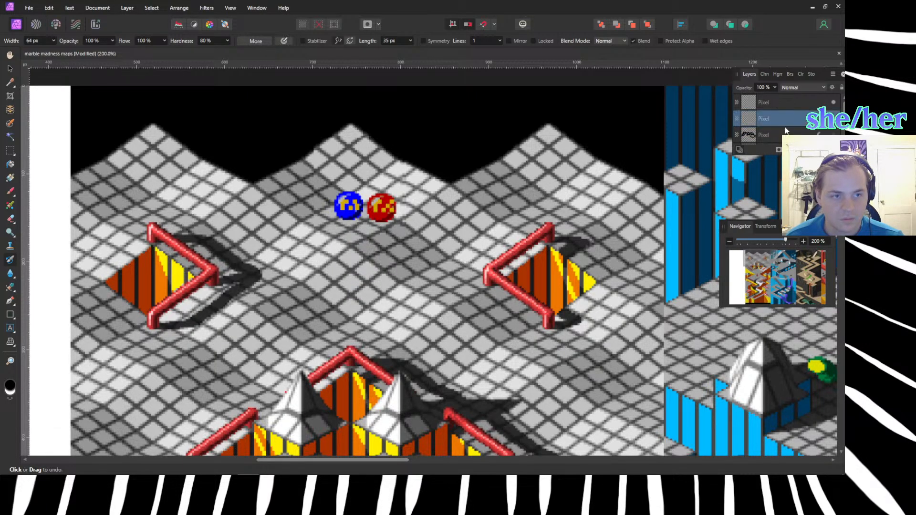
{"action": "left_click", "coordinate": [355, 293]}
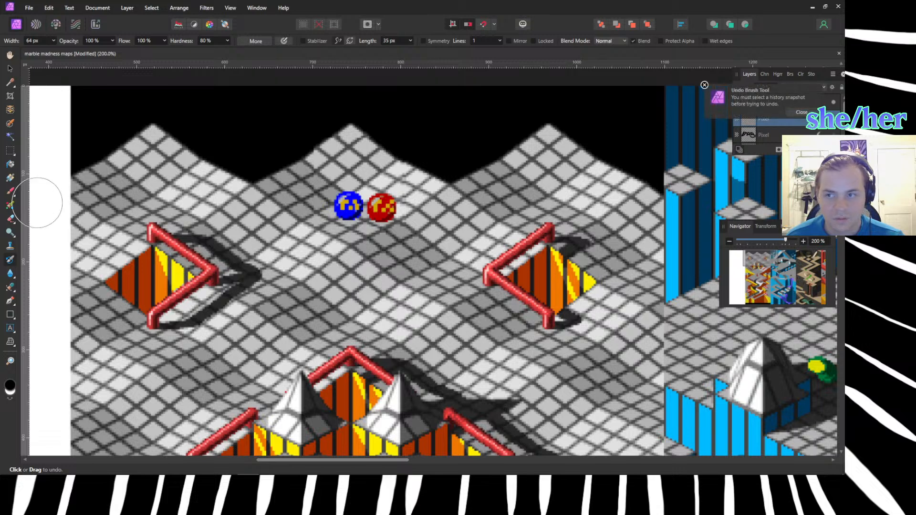
{"action": "left_click", "coordinate": [13, 194]}
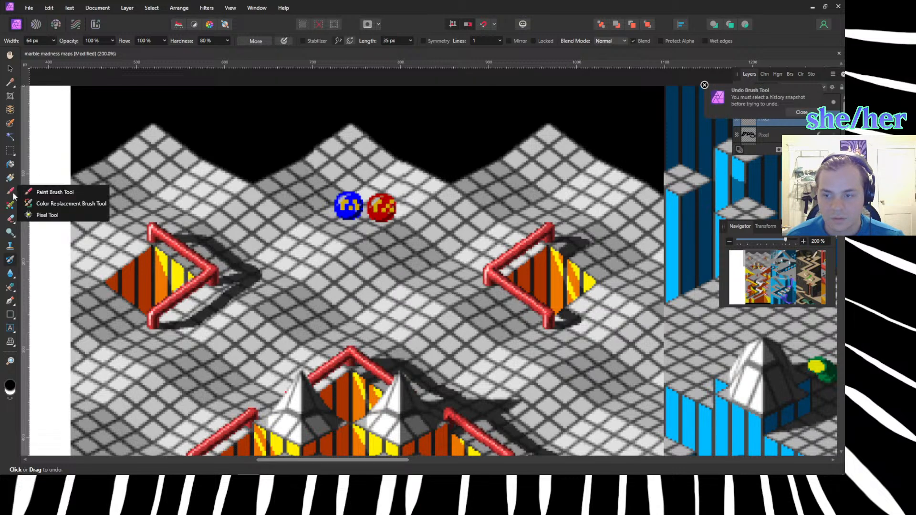
{"action": "left_click", "coordinate": [48, 192]}
{"action": "key", "text": "bracketleft"}
{"action": "key", "text": "bracketleft"}
{"action": "key", "text": "bracketleft"}
{"action": "key", "text": "bracketleft"}
{"action": "key", "text": "bracketleft"}
{"action": "key", "text": "bracketleft"}
{"action": "key", "text": "bracketleft"}
{"action": "key", "text": "bracketleft"}
{"action": "key", "text": "bracketleft"}
{"action": "key", "text": "bracketleft"}
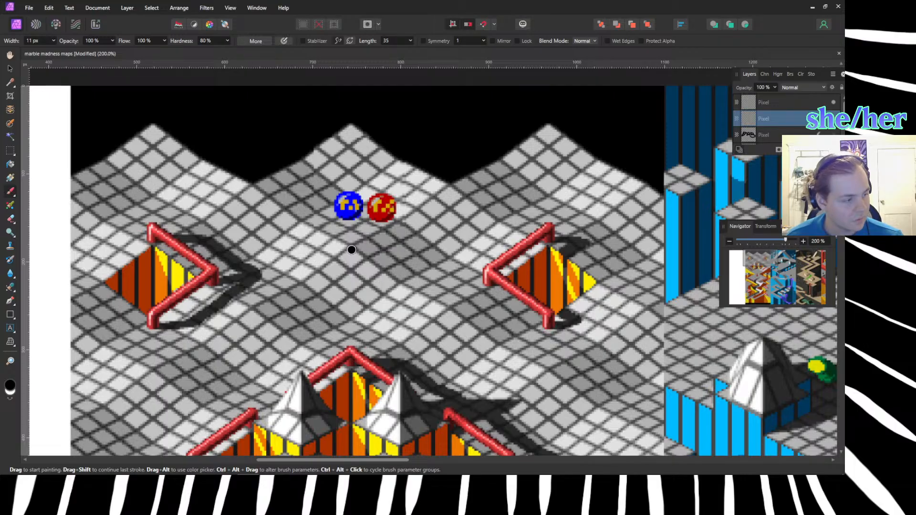
Mark the four corners of one grid tile below the two marbles with black brush dots.
{"action": "left_click", "coordinate": [351, 256]}
{"action": "left_click", "coordinate": [337, 267]}
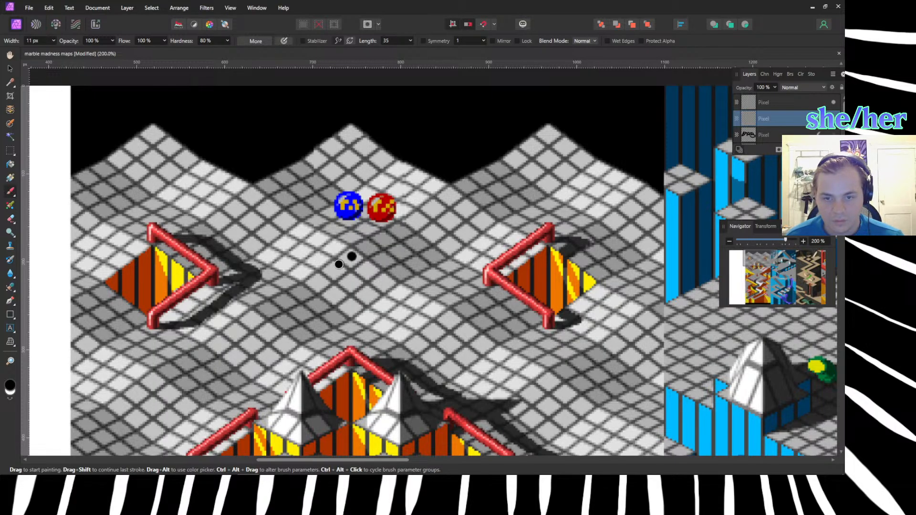
{"action": "left_click", "coordinate": [364, 270]}
{"action": "left_click", "coordinate": [348, 279]}
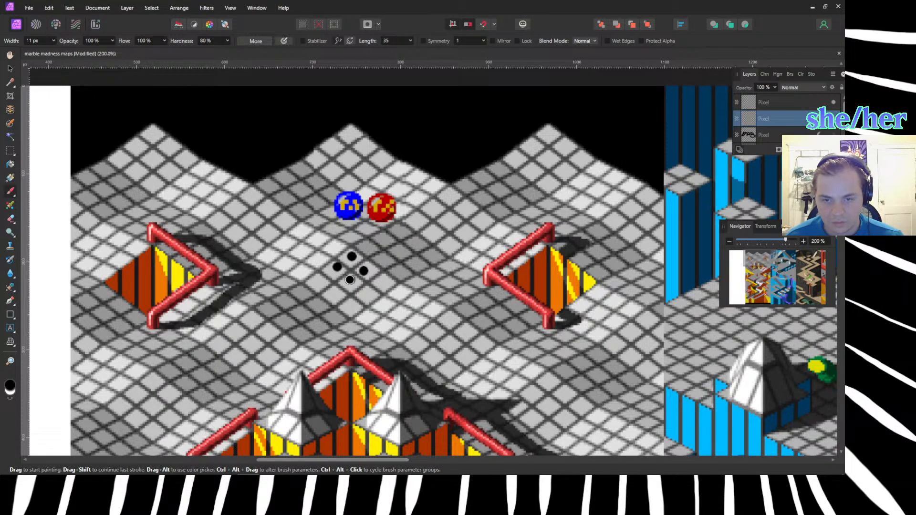
Compare the marked tile with Cube.014 in Blender and keep one extra dot at the next grid corner down the slope.
{"action": "key", "text": "alt+Tab"}
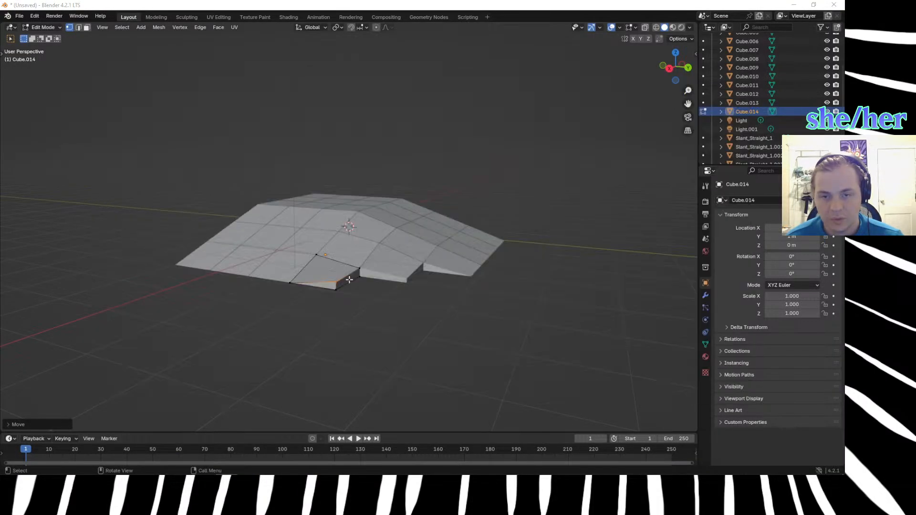
{"action": "key", "text": "alt+Tab"}
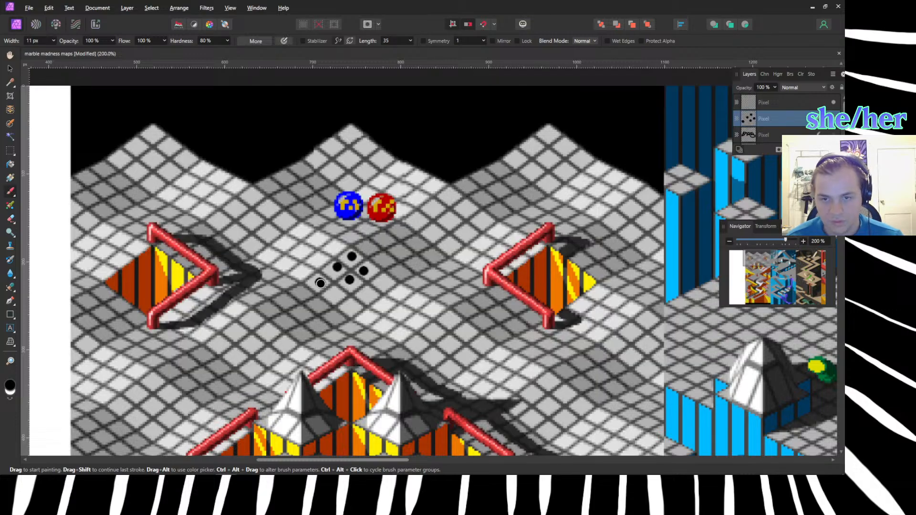
{"action": "key", "text": "alt+Tab"}
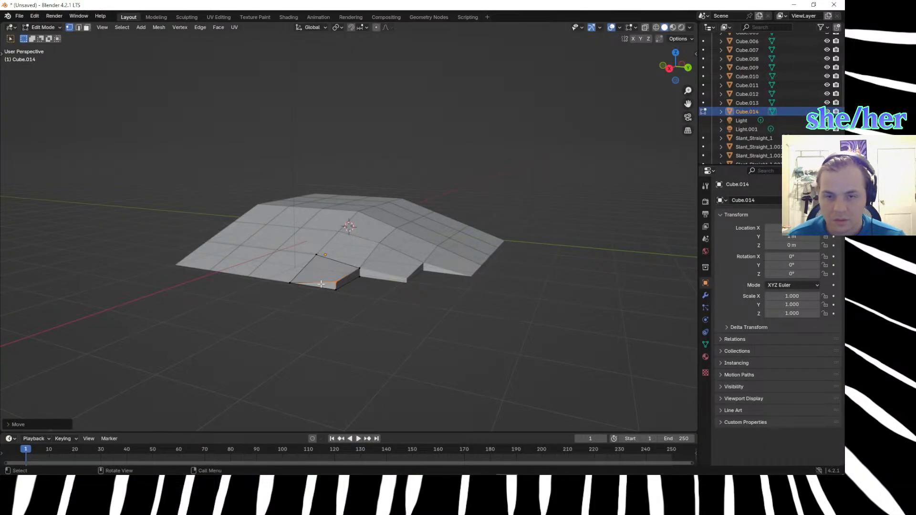
{"action": "middle_click_drag", "start_coordinate": [331, 351], "coordinate": [360, 342]}
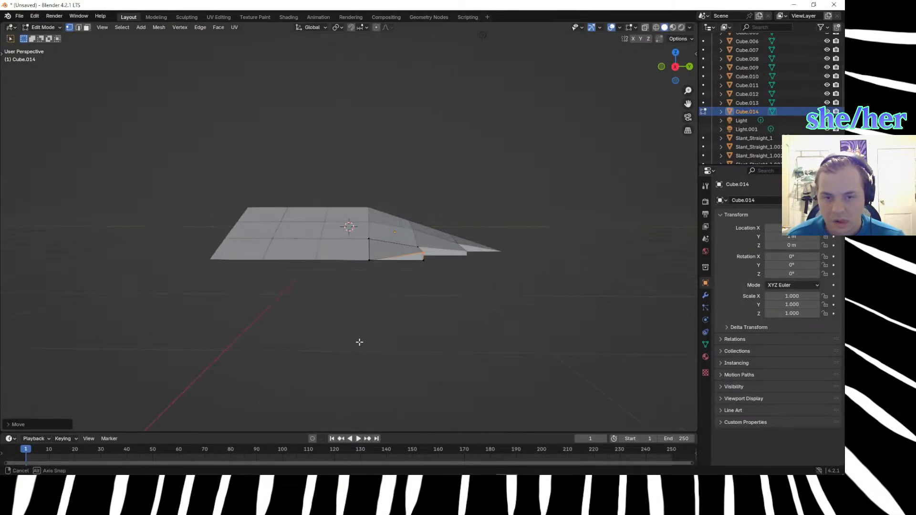
{"action": "key", "text": "alt+Tab"}
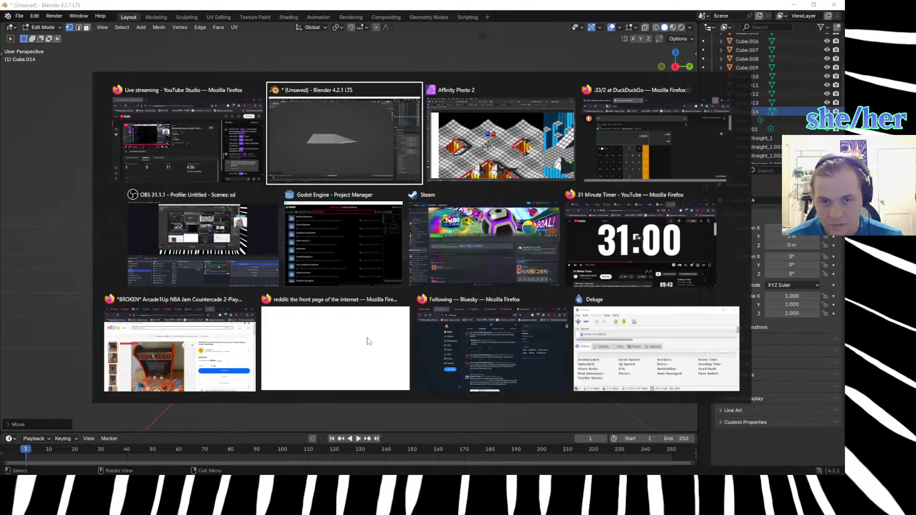
{"action": "key", "text": "alt+Tab"}
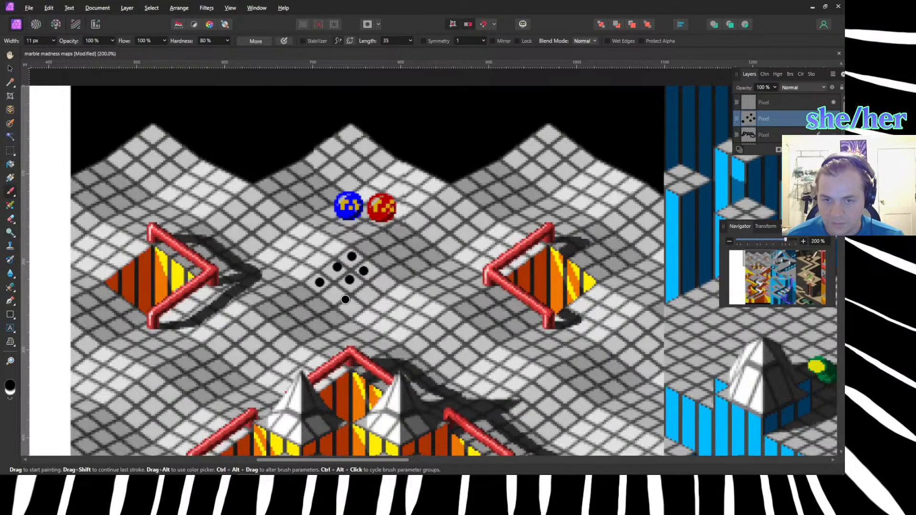
{"action": "key", "text": "ctrl+z"}
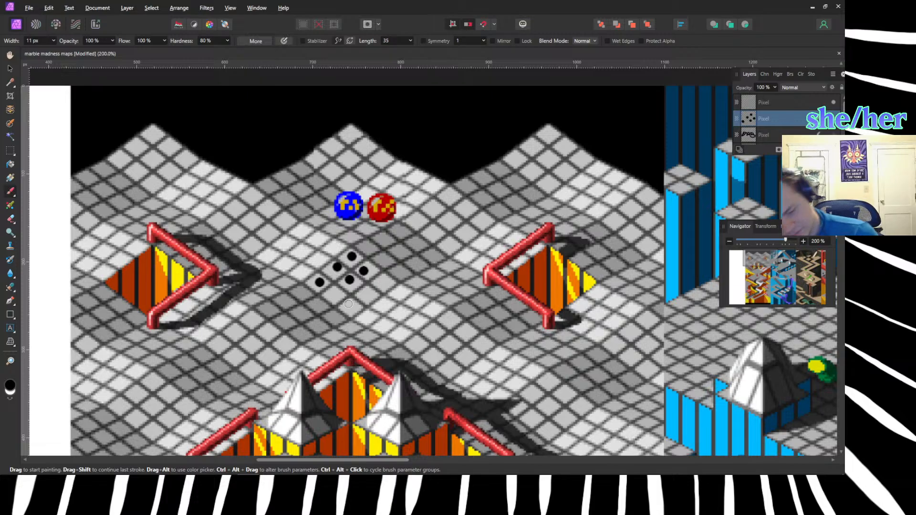
Compare the outer corner of Cube.014 in Blender with the dotted grid corners in the Affinity Photo reference.
{"action": "key", "text": "alt+Tab"}
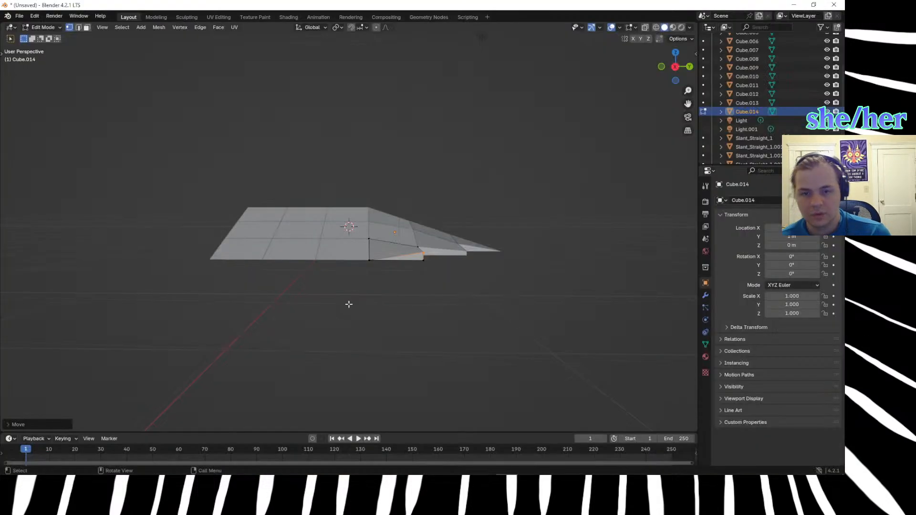
{"action": "middle_click_drag", "start_coordinate": [356, 299], "coordinate": [313, 315]}
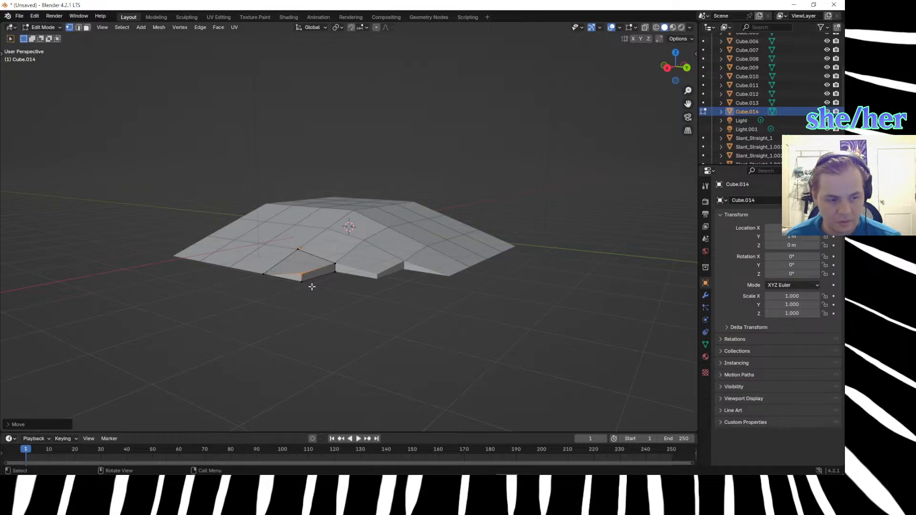
{"action": "key", "text": "alt+Tab"}
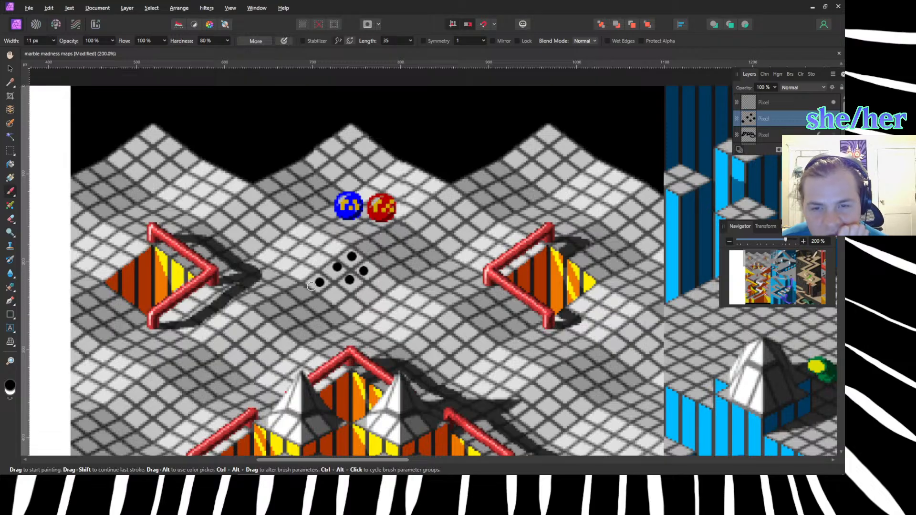
{"action": "key", "text": "alt+Tab"}
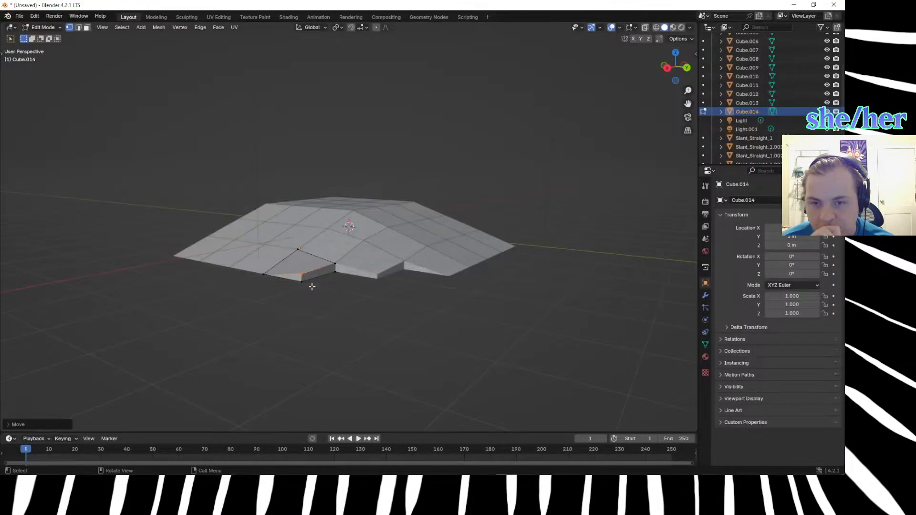
Try lowering Cube.014's outermost top vertex by 0.15 m along Z and inspect the slope from the side.
{"action": "scroll", "coordinate": [291, 341], "scroll_direction": "up", "scroll_amount": 3}
{"action": "left_click_drag", "start_coordinate": [222, 288], "coordinate": [250, 409]}
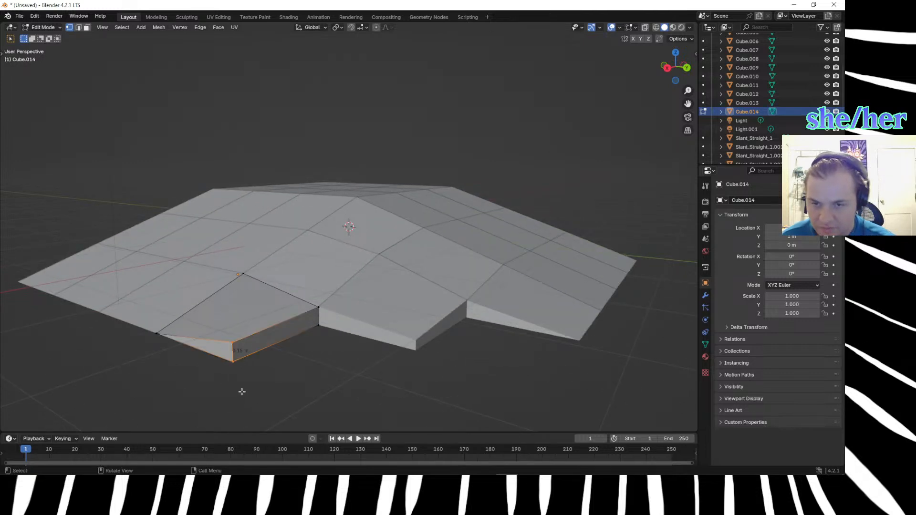
{"action": "left_click", "coordinate": [243, 344]}
{"action": "type", "text": "g"}
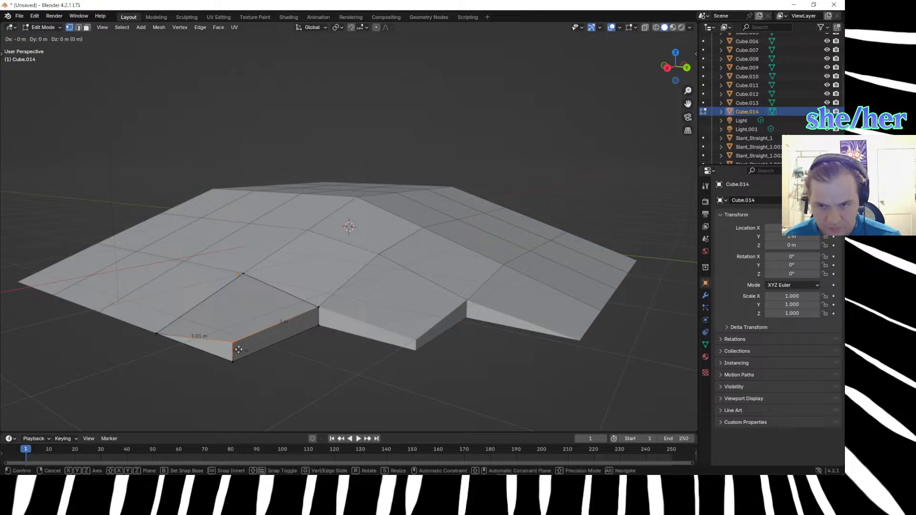
{"action": "type", "text": "z.15-"}
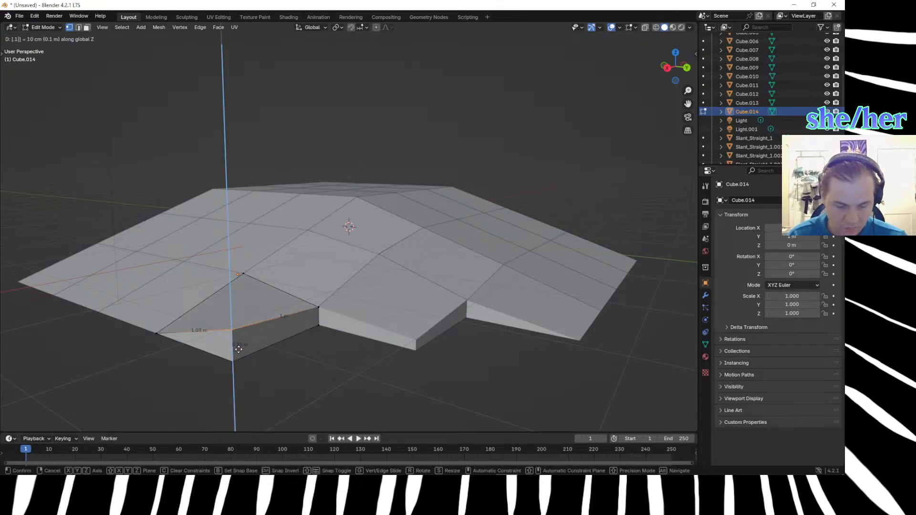
{"action": "key", "text": "Return"}
{"action": "middle_click_drag", "start_coordinate": [238, 353], "coordinate": [253, 370]}
{"action": "middle_click_drag", "start_coordinate": [525, 230], "coordinate": [496, 265]}
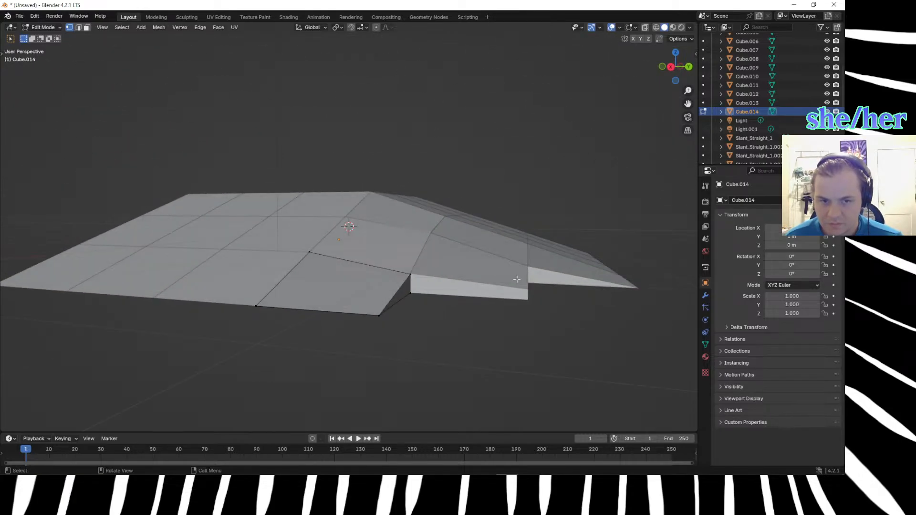
Examine the lower outer corner of neighbouring Cube.013 in Edit Mode, then reopen Cube.014 for editing.
{"action": "key", "text": "Tab"}
{"action": "left_click", "coordinate": [513, 288]}
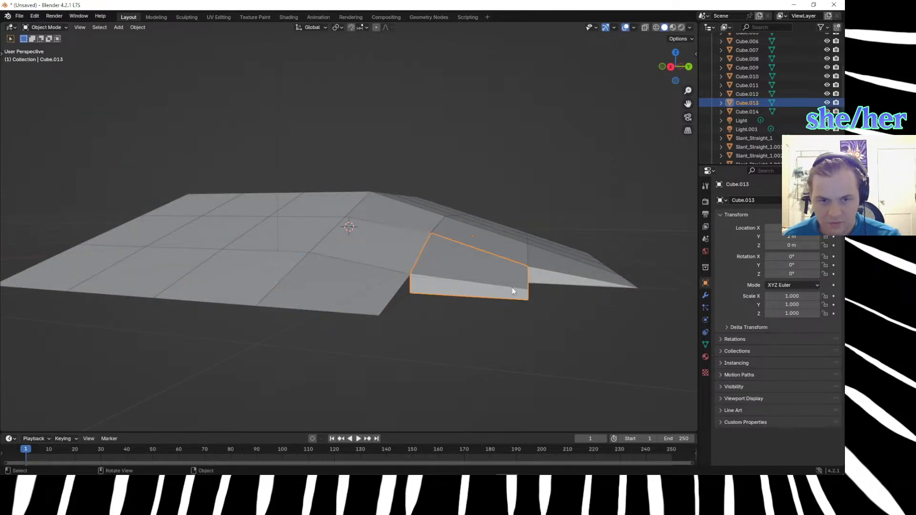
{"action": "key", "text": "Tab"}
{"action": "left_click", "coordinate": [529, 306]}
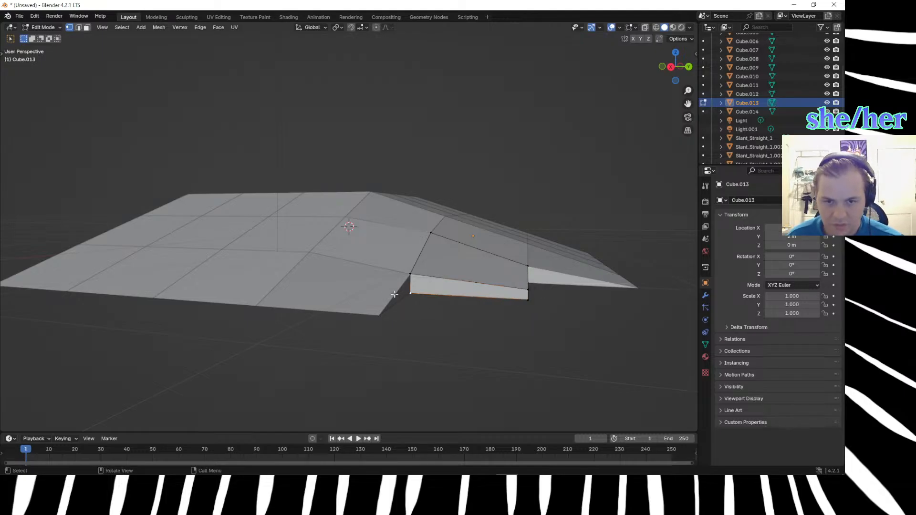
{"action": "key", "text": "Tab"}
{"action": "left_click", "coordinate": [360, 287]}
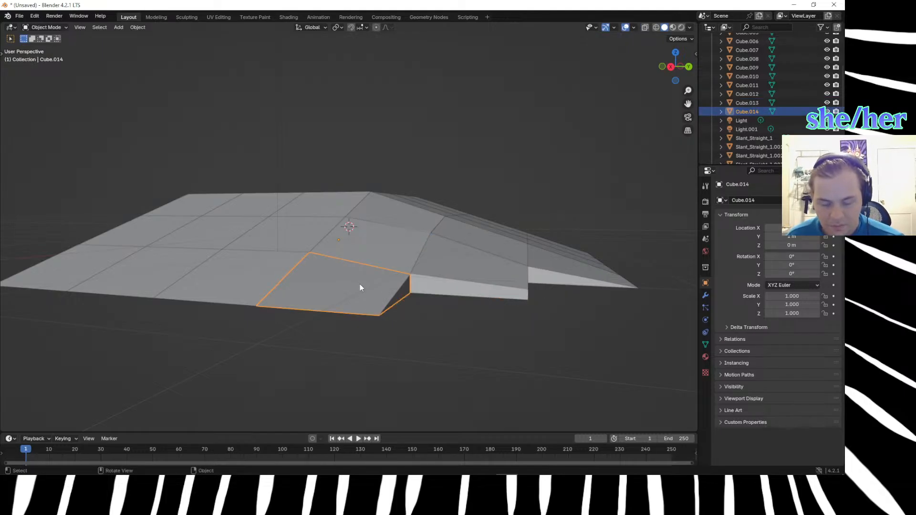
{"action": "key", "text": "Tab"}
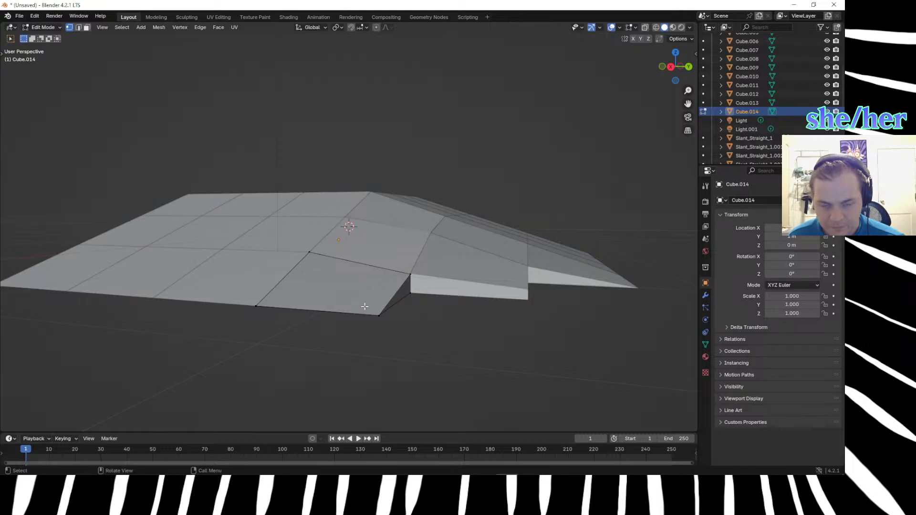
Return to editing Cube.014 and undo the last lowering of its outermost top vertex.
{"action": "scroll", "coordinate": [364, 305], "scroll_direction": "up", "scroll_amount": 2}
{"action": "key", "text": "Tab"}
{"action": "left_click", "coordinate": [364, 299]}
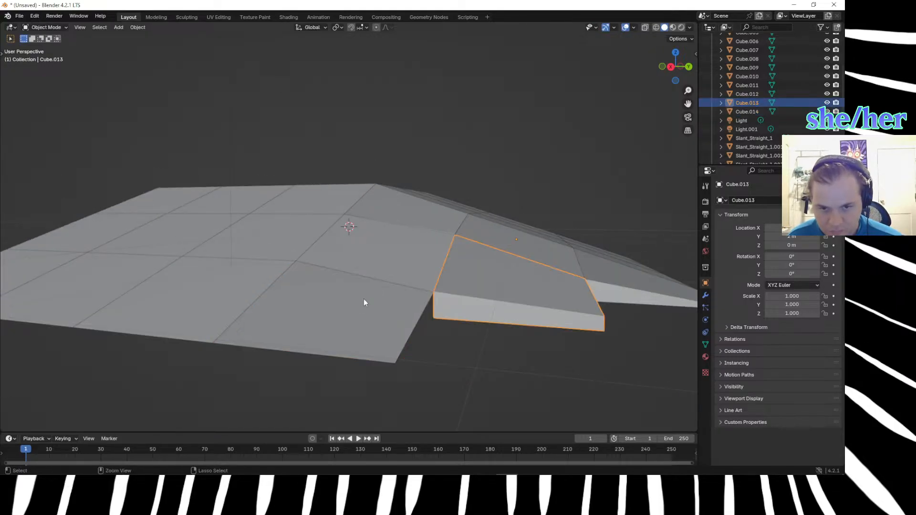
{"action": "key", "text": "Tab"}
{"action": "key", "text": "Tab"}
{"action": "left_click", "coordinate": [363, 298]}
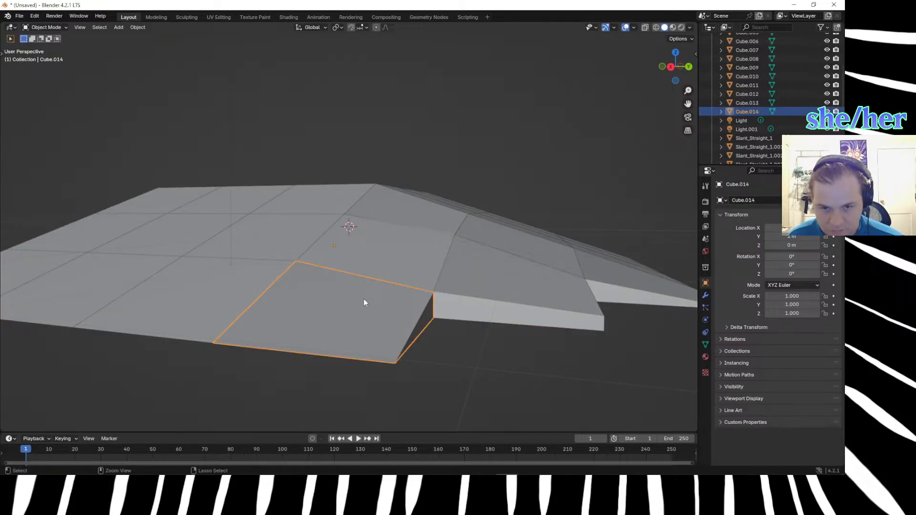
{"action": "key", "text": "Tab"}
{"action": "key", "text": "ctrl+z"}
{"action": "key", "text": "ctrl+z"}
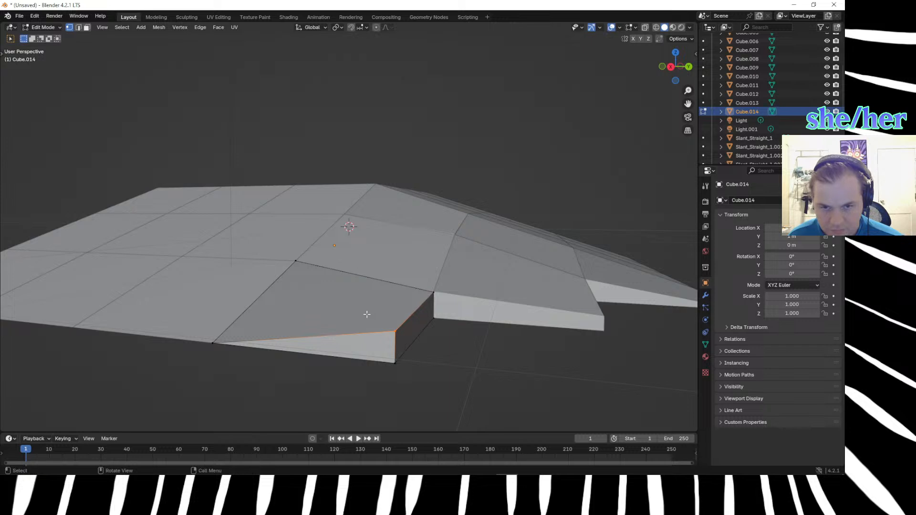
Lower Cube.014's outermost top vertex by 0.0875 m along Z.
{"action": "type", "text": "g"}
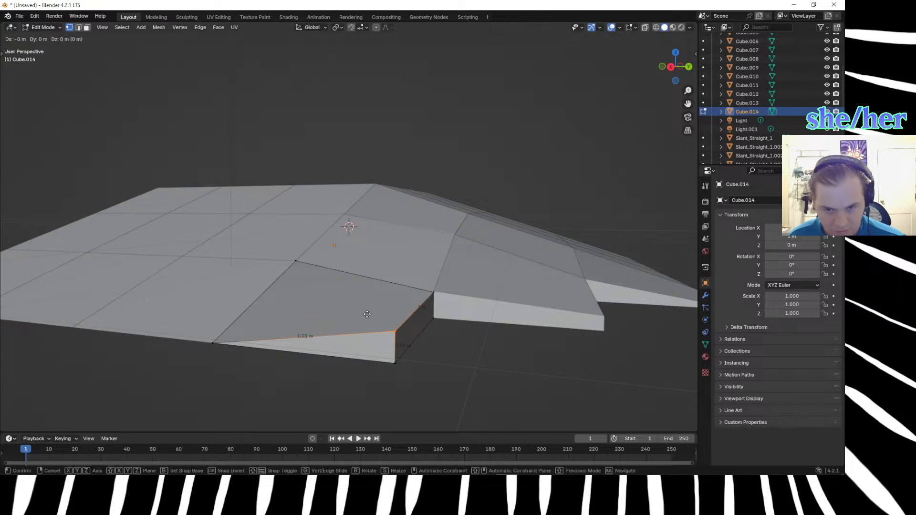
{"action": "type", "text": "z.08"}
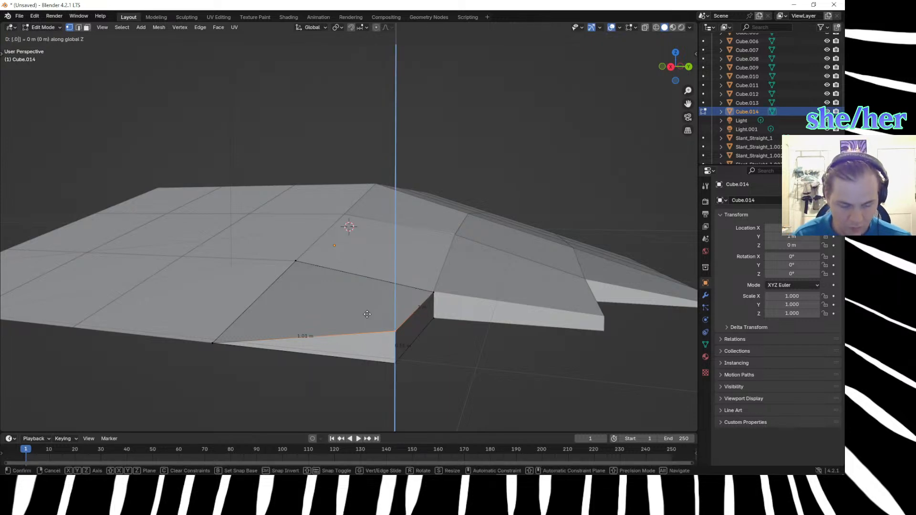
{"action": "type", "text": "75"}
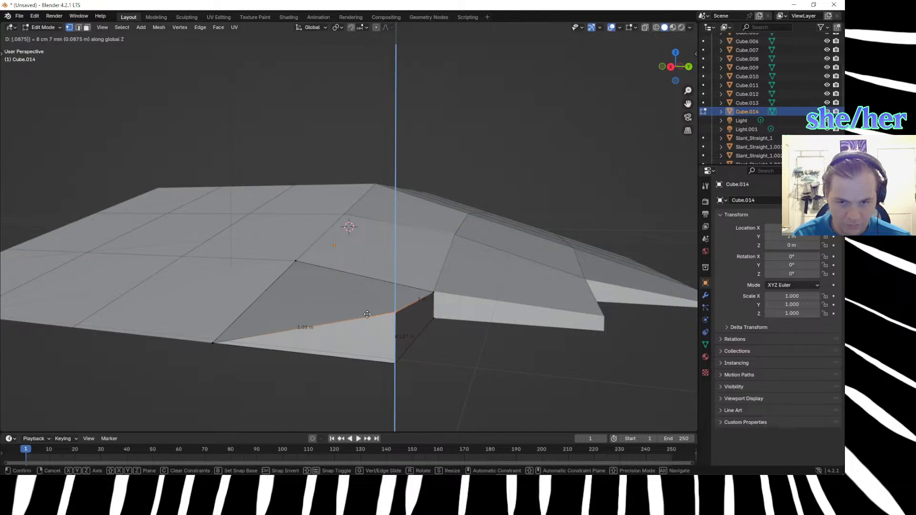
{"action": "key", "text": "minus"}
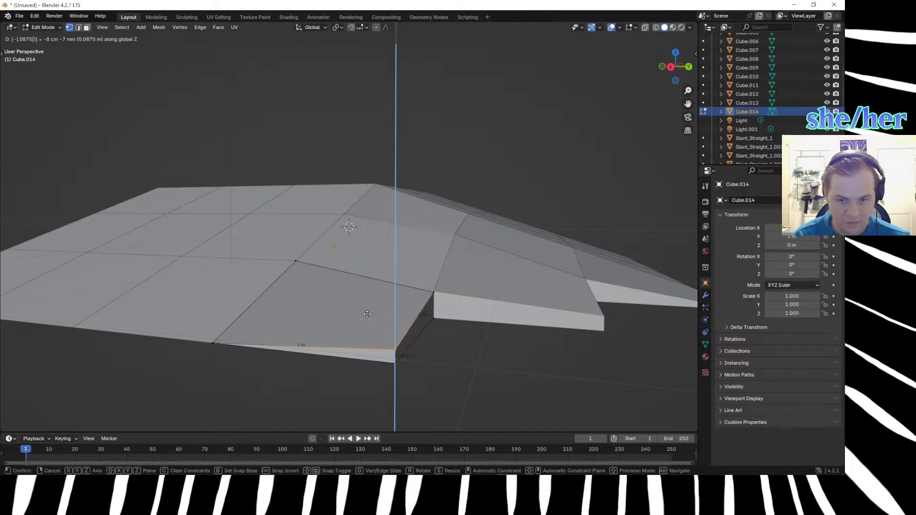
{"action": "key", "text": "Return"}
Lower Cube.014's outermost top vertex by a further 0.04 m along Z.
{"action": "middle_click_drag", "start_coordinate": [367, 314], "coordinate": [396, 375]}
{"action": "middle_click_drag", "start_coordinate": [388, 369], "coordinate": [395, 368]}
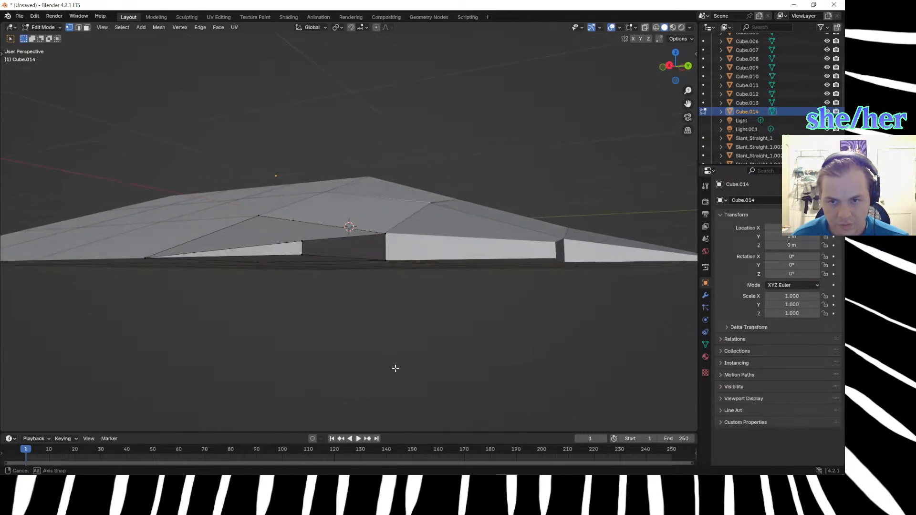
{"action": "left_click", "coordinate": [313, 246]}
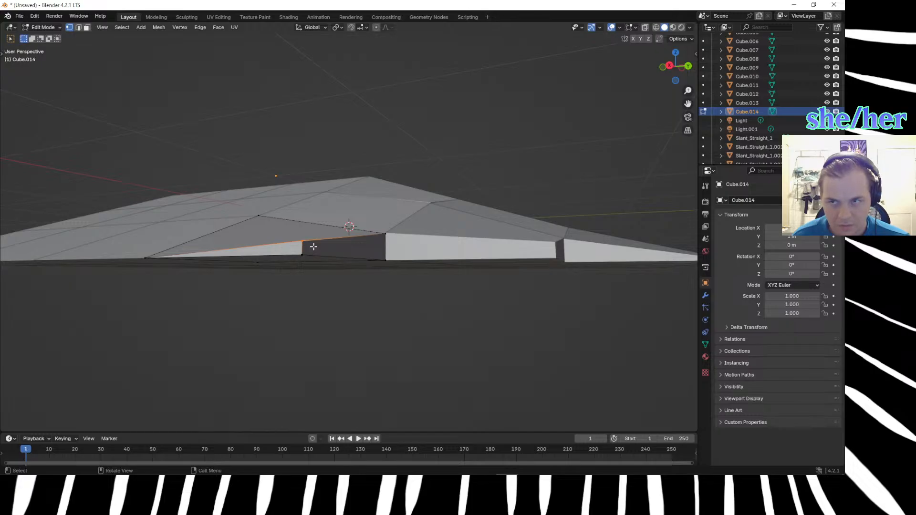
{"action": "type", "text": "gz.04"}
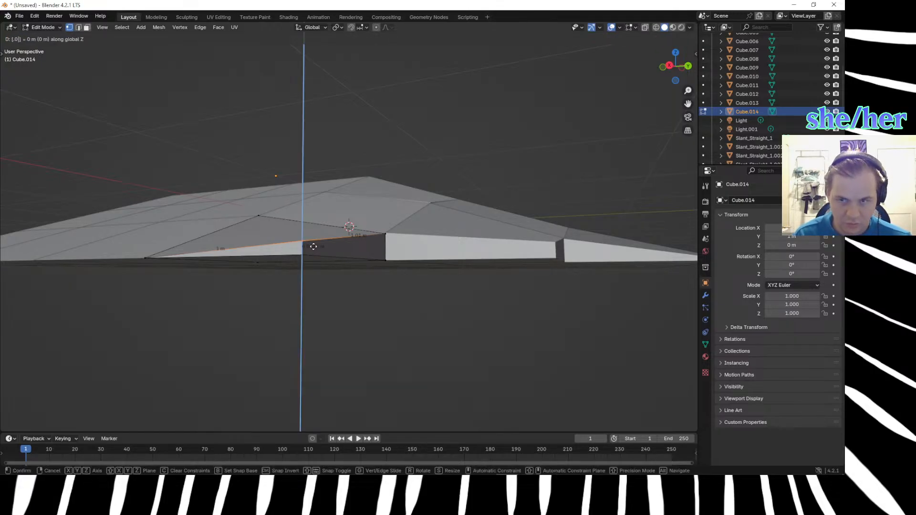
{"action": "type", "text": "-"}
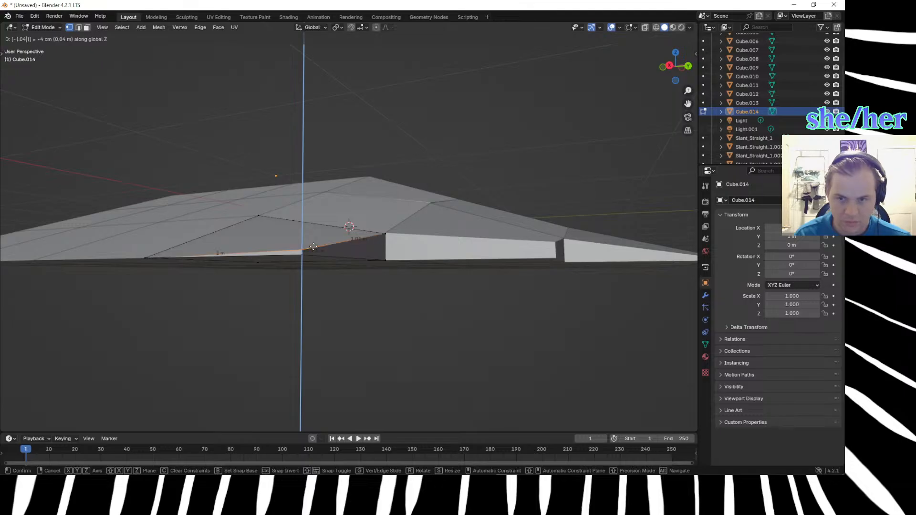
{"action": "key", "text": "Return"}
{"action": "left_click", "coordinate": [362, 329]}
Try collapsing the top and bottom vertices of Cube.014's outer corner into one, then undo the merge.
{"action": "middle_click_drag", "start_coordinate": [362, 329], "coordinate": [392, 311]}
{"action": "scroll", "coordinate": [423, 319], "scroll_direction": "down", "scroll_amount": 1}
{"action": "scroll", "coordinate": [386, 319], "scroll_direction": "up", "scroll_amount": 2}
{"action": "left_click_drag", "start_coordinate": [314, 268], "coordinate": [337, 286]}
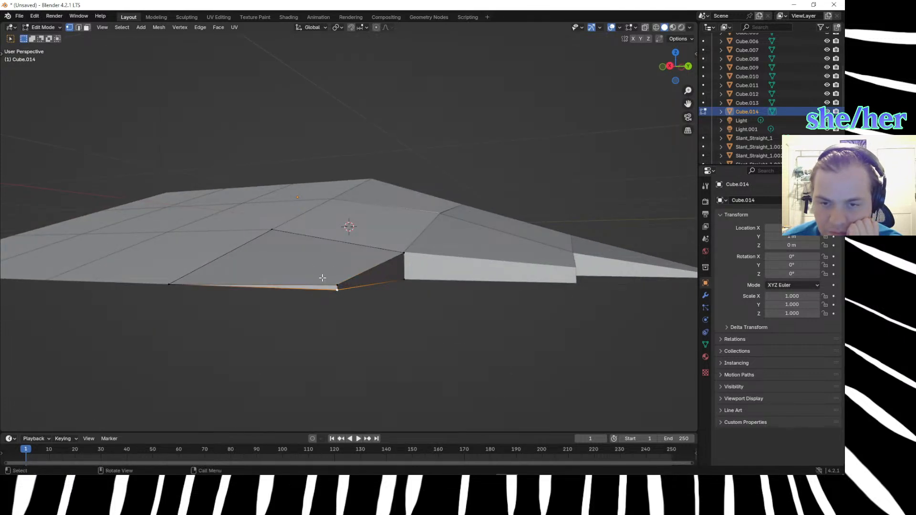
{"action": "left_click_drag", "start_coordinate": [312, 267], "coordinate": [341, 294]}
{"action": "key", "text": "m"}
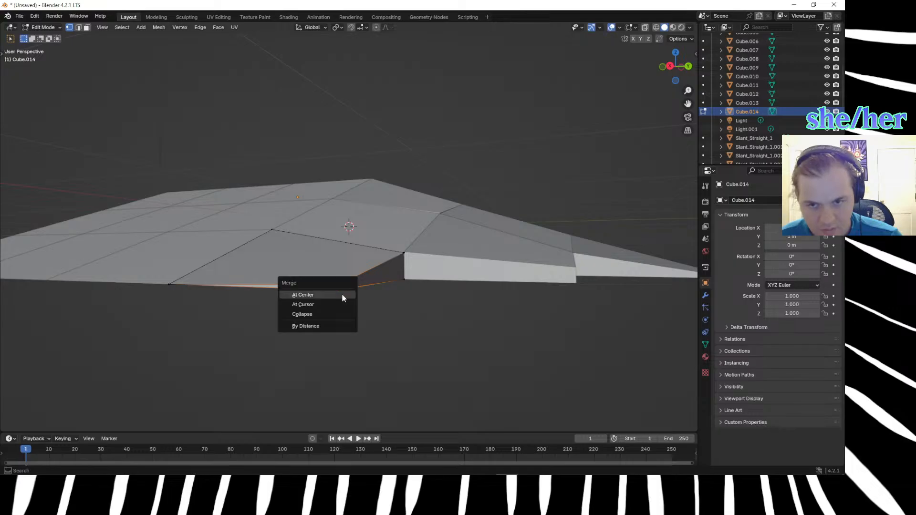
{"action": "left_click", "coordinate": [333, 313]}
{"action": "middle_click_drag", "start_coordinate": [332, 315], "coordinate": [357, 307]}
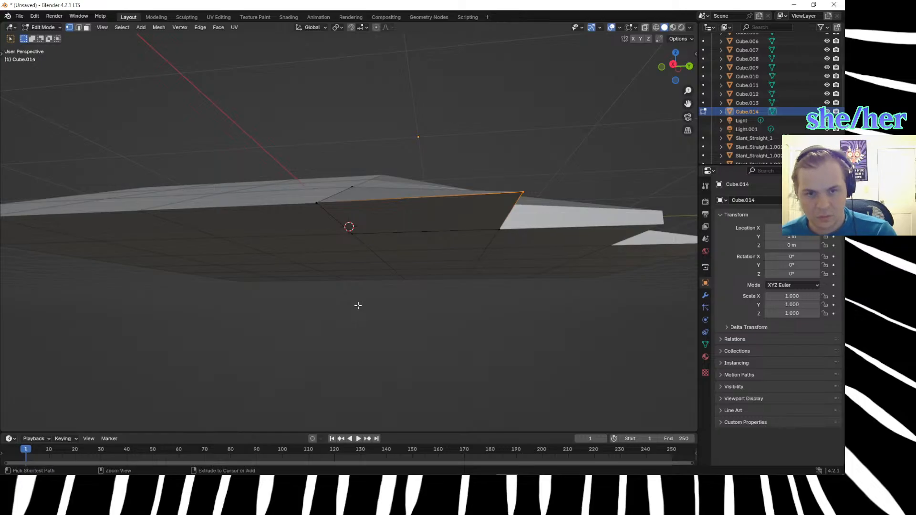
{"action": "key", "text": "ctrl+z"}
{"action": "middle_click_drag", "start_coordinate": [373, 317], "coordinate": [364, 335]}
{"action": "left_click", "coordinate": [511, 279]}
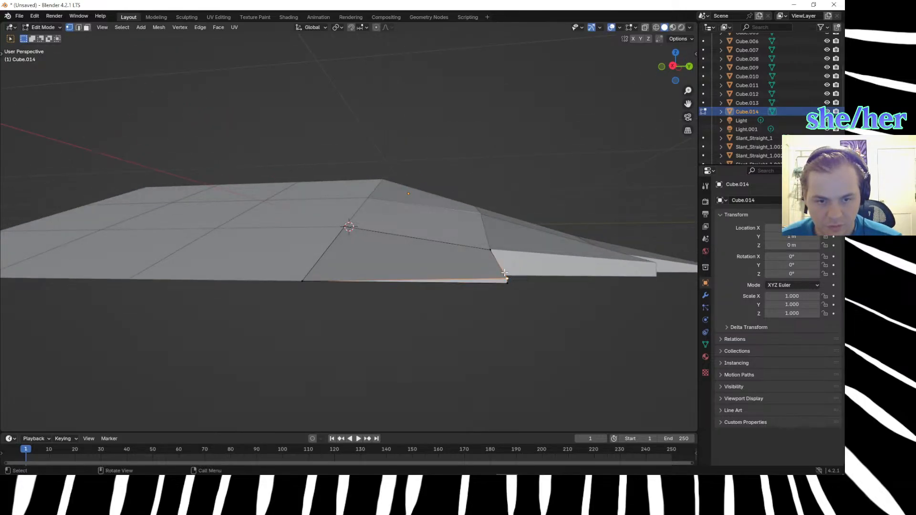
{"action": "key", "text": "x"}
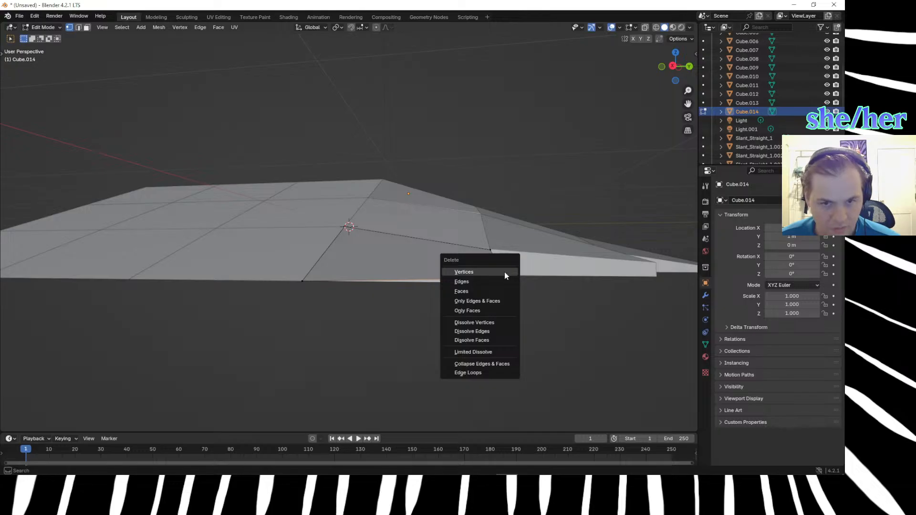
{"action": "left_click", "coordinate": [505, 272]}
{"action": "key", "text": "f"}
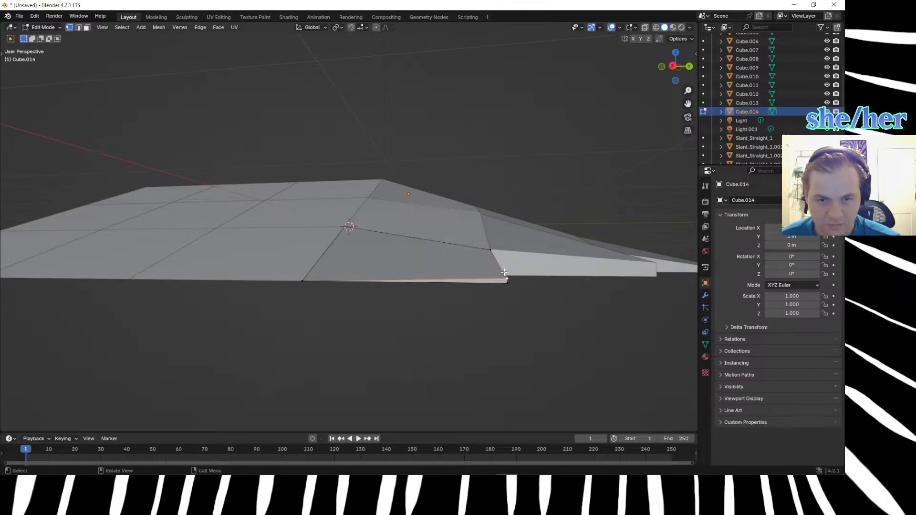
Merge the top and bottom vertices at Cube.014's outermost corner into a single vertex.
{"action": "key", "text": "alt+a"}
{"action": "left_click_drag", "start_coordinate": [491, 270], "coordinate": [521, 291]}
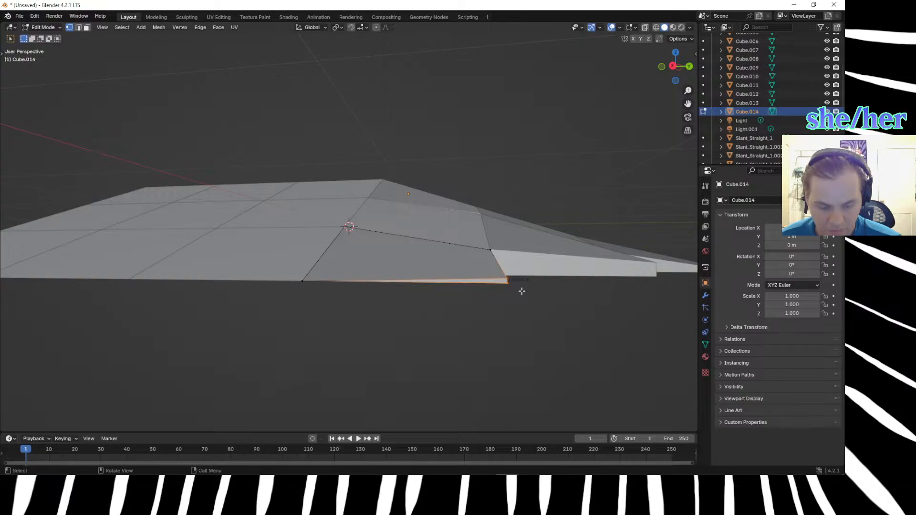
{"action": "key", "text": "m"}
{"action": "left_click", "coordinate": [482, 292]}
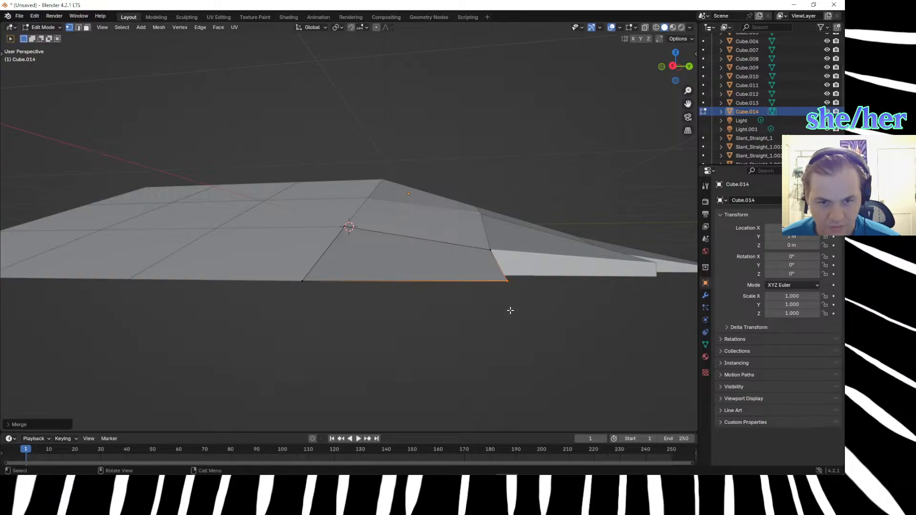
{"action": "middle_click_drag", "start_coordinate": [474, 352], "coordinate": [389, 352]}
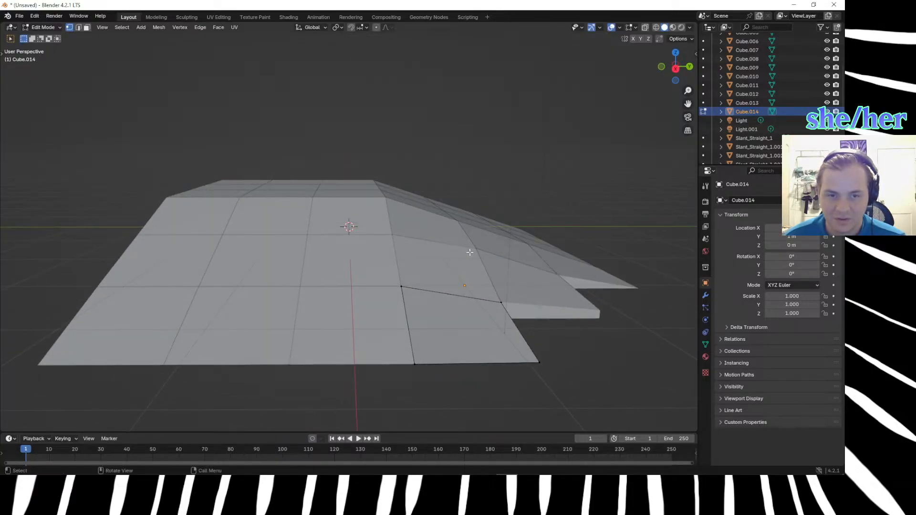
Open Cube.009 on the corner slope in Edit Mode and try moving its two lower top vertices.
{"action": "scroll", "coordinate": [481, 266], "scroll_direction": "up", "scroll_amount": 3}
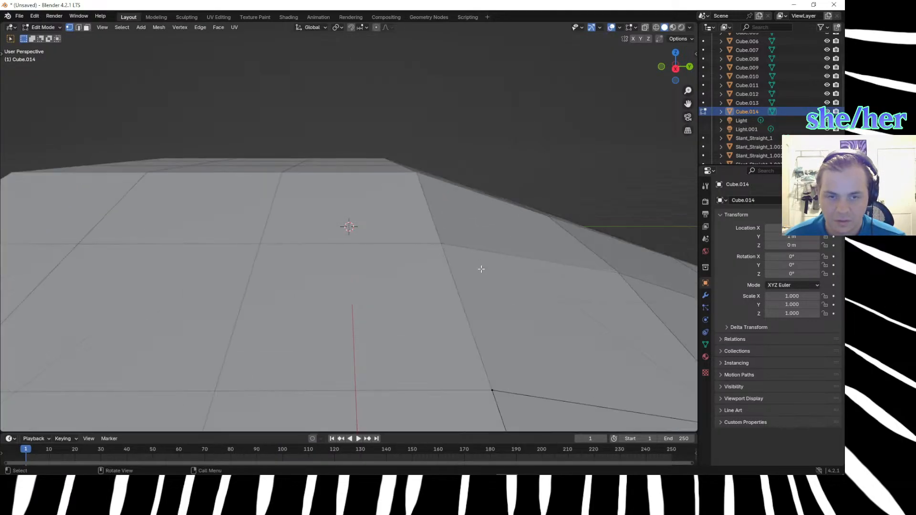
{"action": "key", "text": "Tab"}
{"action": "left_click", "coordinate": [513, 231]}
{"action": "middle_click_drag", "start_coordinate": [562, 257], "coordinate": [528, 282]}
{"action": "key", "text": "Tab"}
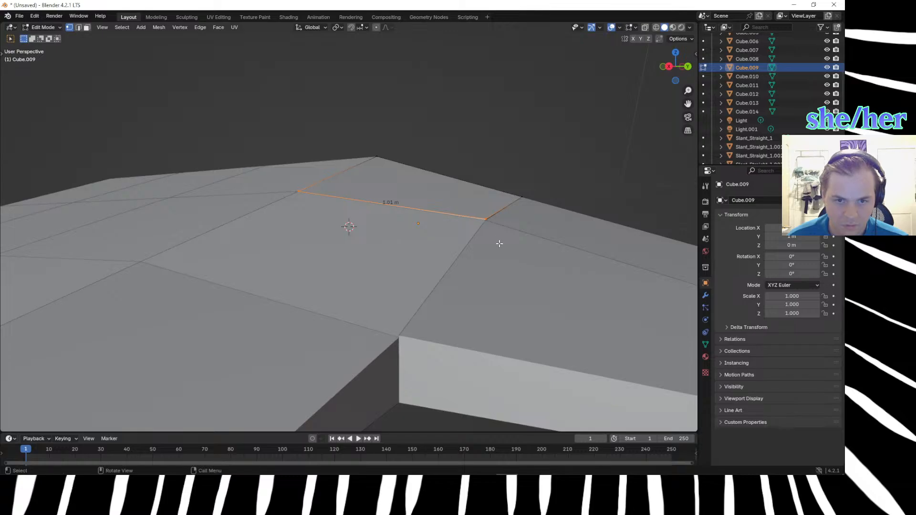
{"action": "key", "text": "g"}
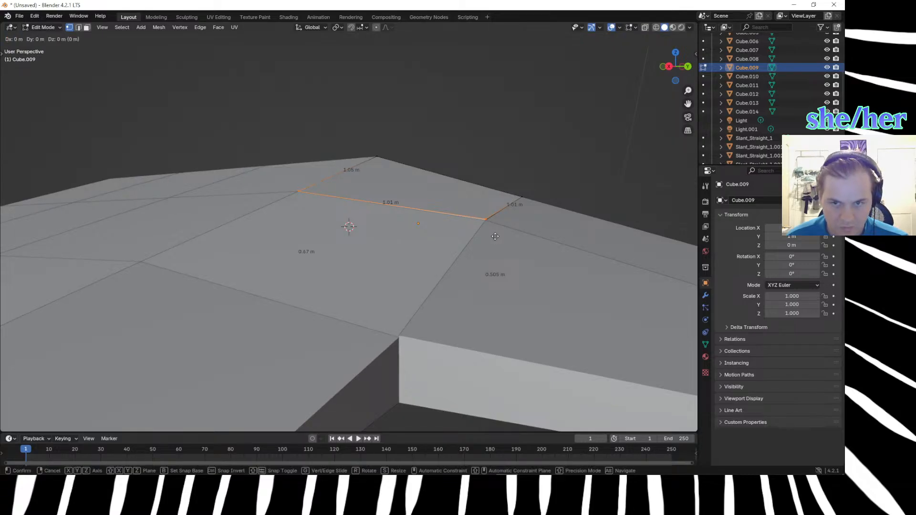
{"action": "left_click", "coordinate": [495, 237]}
{"action": "left_click", "coordinate": [454, 268]}
Try moving Cube.009's lower outer top vertex along Z and inspect the surrounding slope.
{"action": "left_click", "coordinate": [478, 205]}
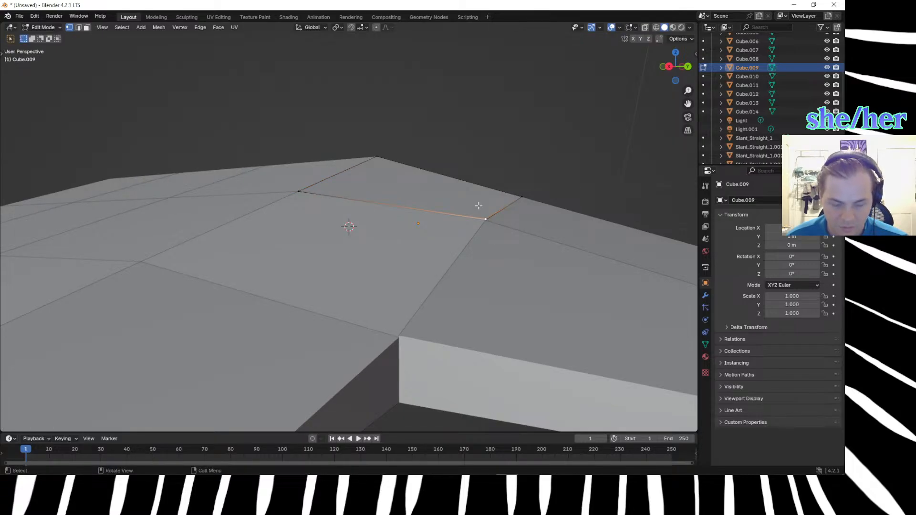
{"action": "key", "text": "g"}
{"action": "key", "text": "z"}
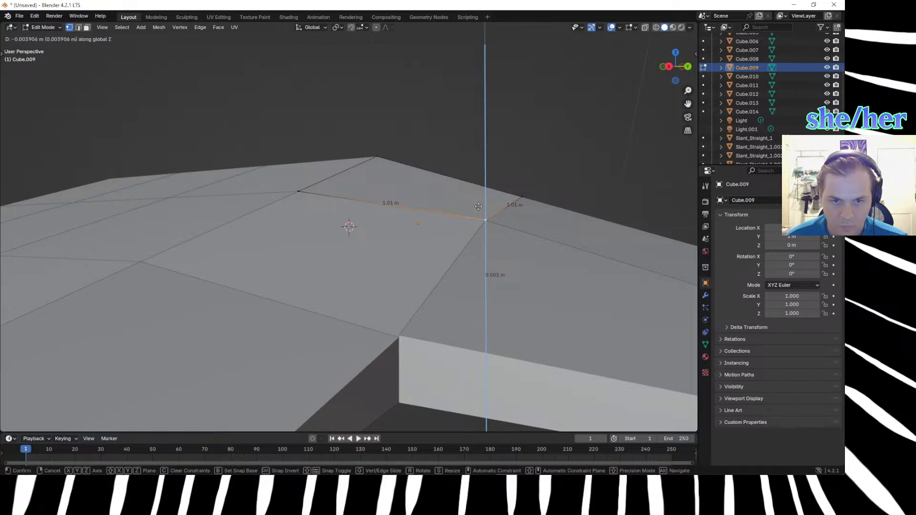
{"action": "left_click", "coordinate": [478, 207]}
{"action": "left_click", "coordinate": [452, 264]}
{"action": "middle_click_drag", "start_coordinate": [452, 265], "coordinate": [473, 236]}
{"action": "scroll", "coordinate": [509, 299], "scroll_direction": "down", "scroll_amount": 5}
{"action": "scroll", "coordinate": [480, 311], "scroll_direction": "up", "scroll_amount": 4}
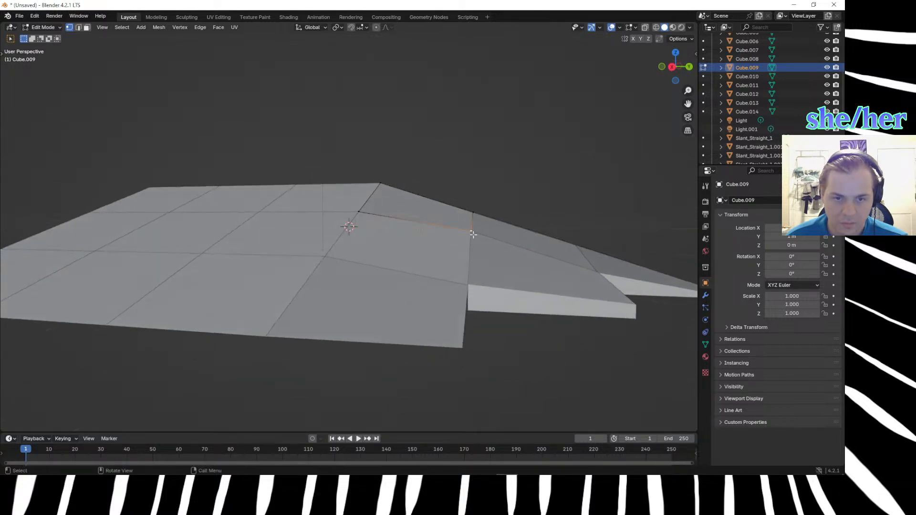
Return to Object Mode and examine the whole corner hill, including the exposed sides along its stepped outer edge.
{"action": "key", "text": "Tab"}
{"action": "left_click", "coordinate": [477, 302]}
{"action": "left_click", "coordinate": [463, 371]}
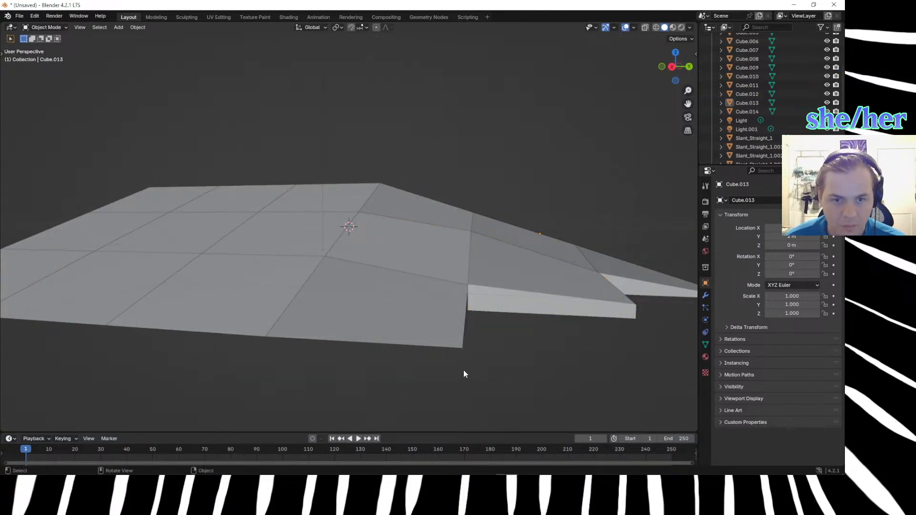
{"action": "middle_click_drag", "start_coordinate": [509, 369], "coordinate": [509, 407]}
{"action": "scroll", "coordinate": [490, 374], "scroll_direction": "down", "scroll_amount": 3}
{"action": "scroll", "coordinate": [508, 407], "scroll_direction": "down", "scroll_amount": 4}
{"action": "scroll", "coordinate": [506, 402], "scroll_direction": "up", "scroll_amount": 4}
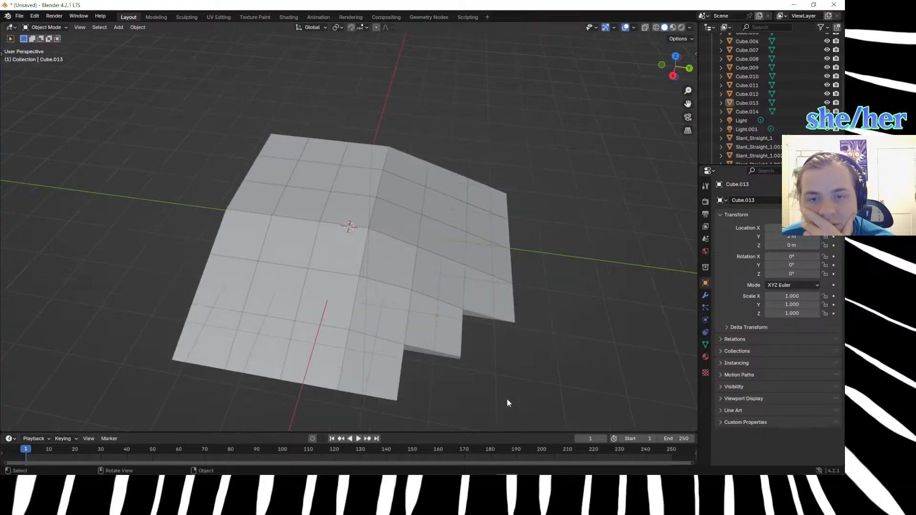
{"action": "scroll", "coordinate": [491, 387], "scroll_direction": "up", "scroll_amount": 2}
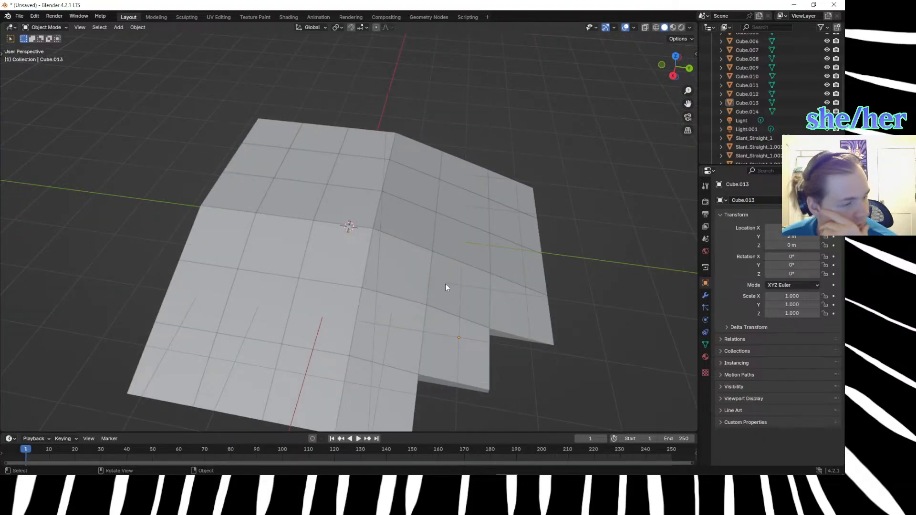
{"action": "scroll", "coordinate": [439, 279], "scroll_direction": "down", "scroll_amount": 3}
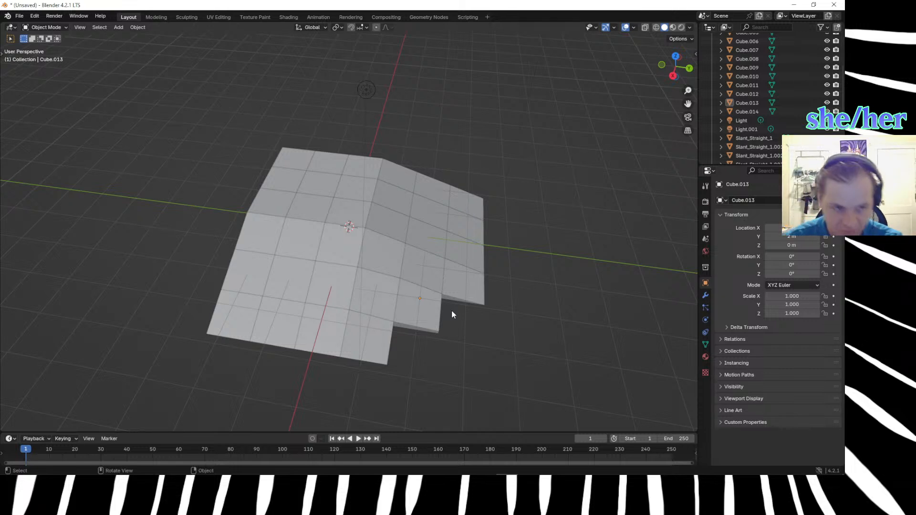
Try moving the original Cube at the hill's peak 3 m along X, then undo the move.
{"action": "left_click", "coordinate": [344, 210]}
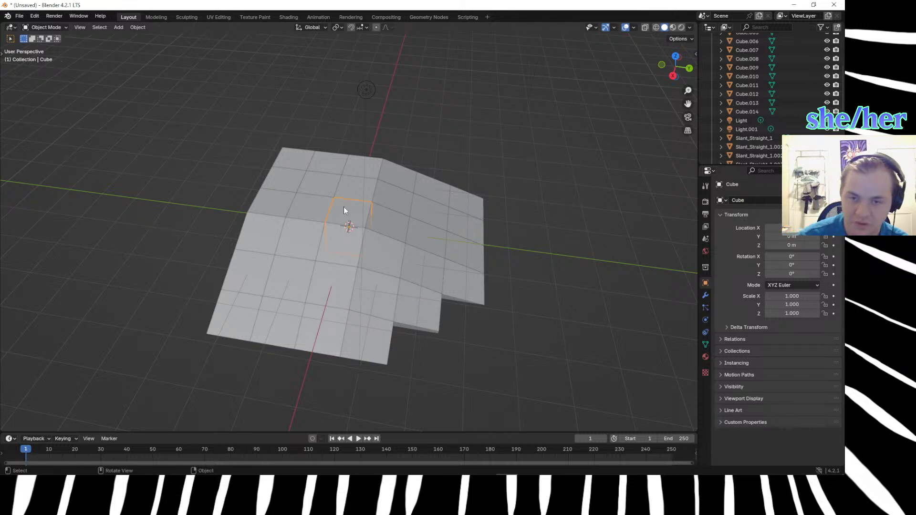
{"action": "key", "text": "g"}
{"action": "key", "text": "z"}
{"action": "key", "text": "x"}
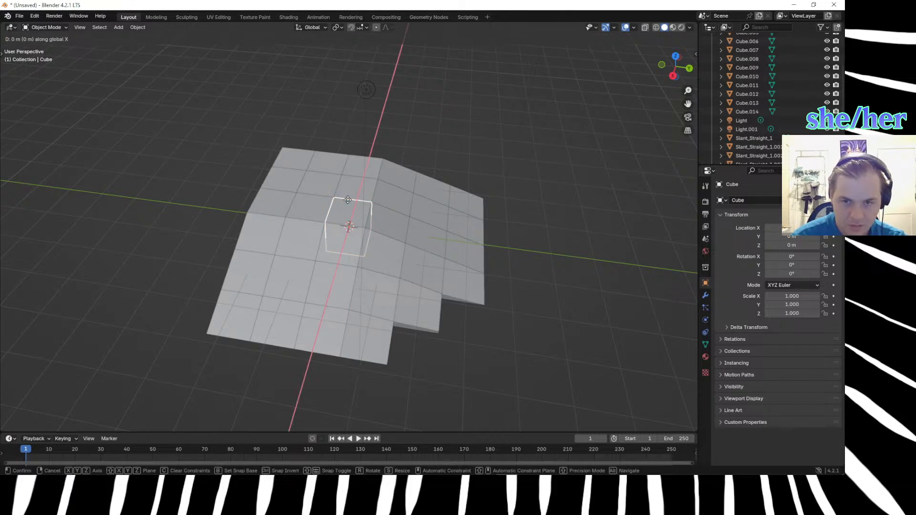
{"action": "type", "text": "3"}
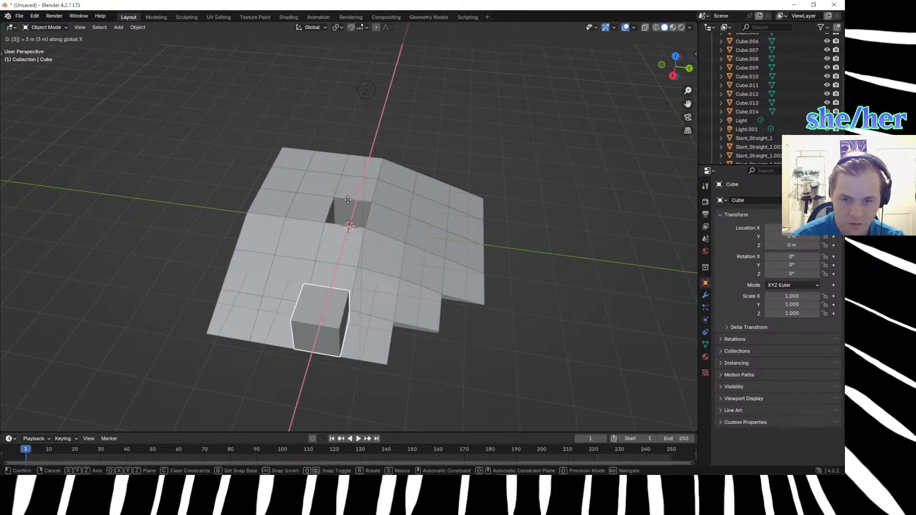
{"action": "key", "text": "Return"}
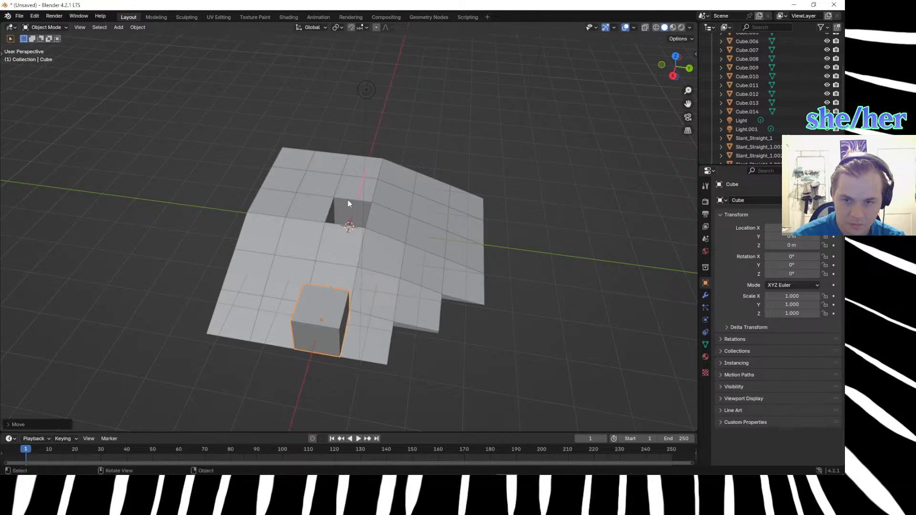
{"action": "key", "text": "ctrl+z"}
Duplicate the original Cube at the hill's peak and offset the copy 3 m along X.
{"action": "key", "text": "shift+d"}
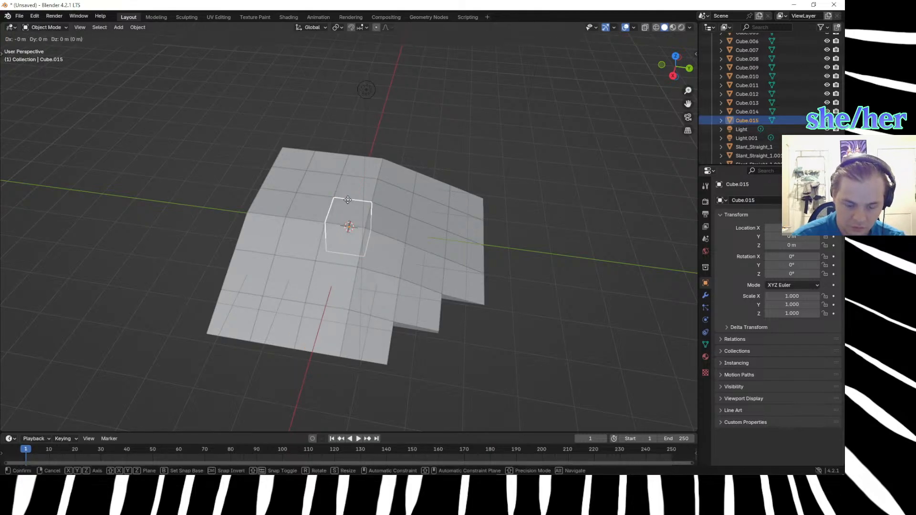
{"action": "key", "text": "z"}
{"action": "type", "text": "x"}
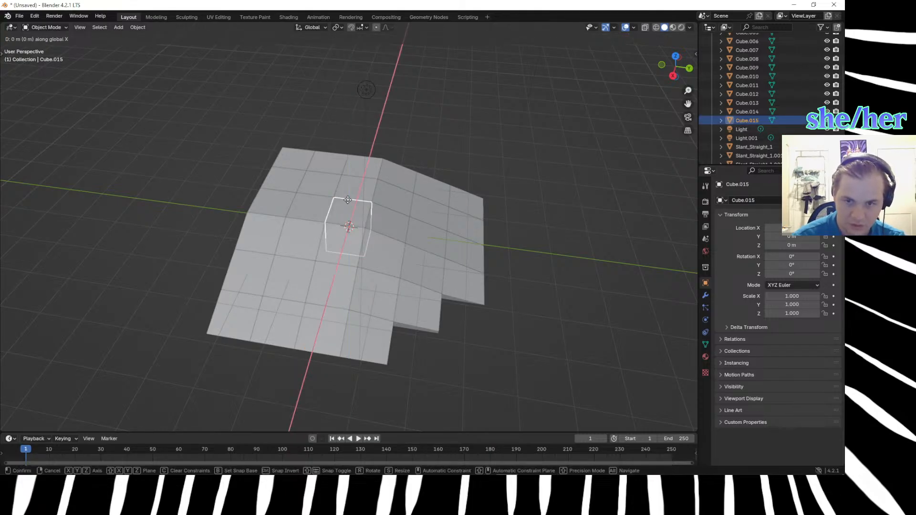
{"action": "type", "text": "3"}
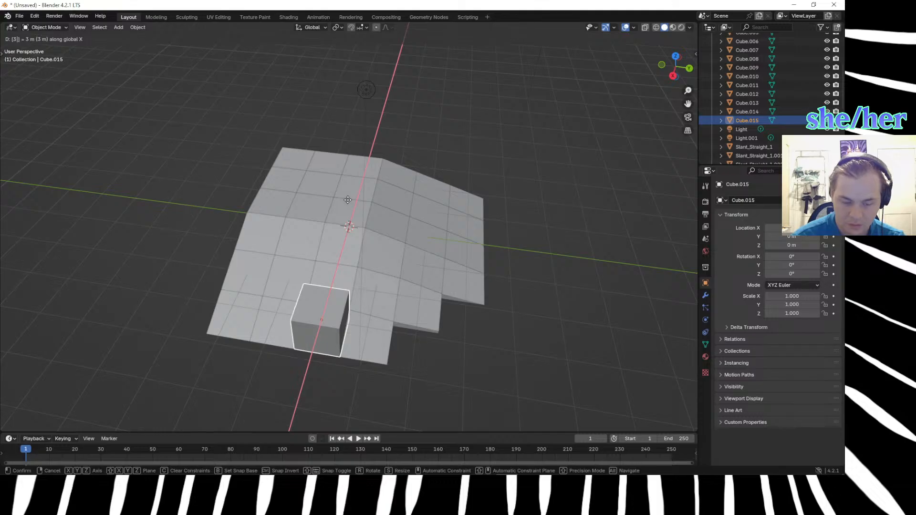
{"action": "key", "text": "Return"}
Move the new cube Cube.015 by 2 m along Y to fill the next position on the hill's stepped outer edge.
{"action": "key", "text": "shift+d"}
{"action": "key", "text": "y"}
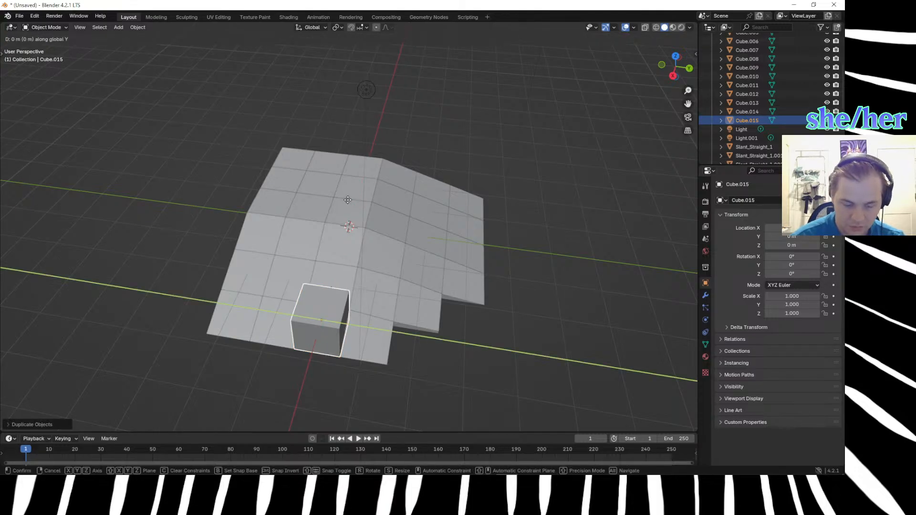
{"action": "type", "text": "2"}
{"action": "key", "text": "Return"}
{"action": "middle_click_drag", "start_coordinate": [630, 427], "coordinate": [445, 400]}
{"action": "left_click", "coordinate": [446, 400]}
{"action": "scroll", "coordinate": [228, 388], "scroll_direction": "up", "scroll_amount": 5}
{"action": "middle_click_drag", "start_coordinate": [228, 387], "coordinate": [496, 313]}
{"action": "left_click", "coordinate": [568, 289]}
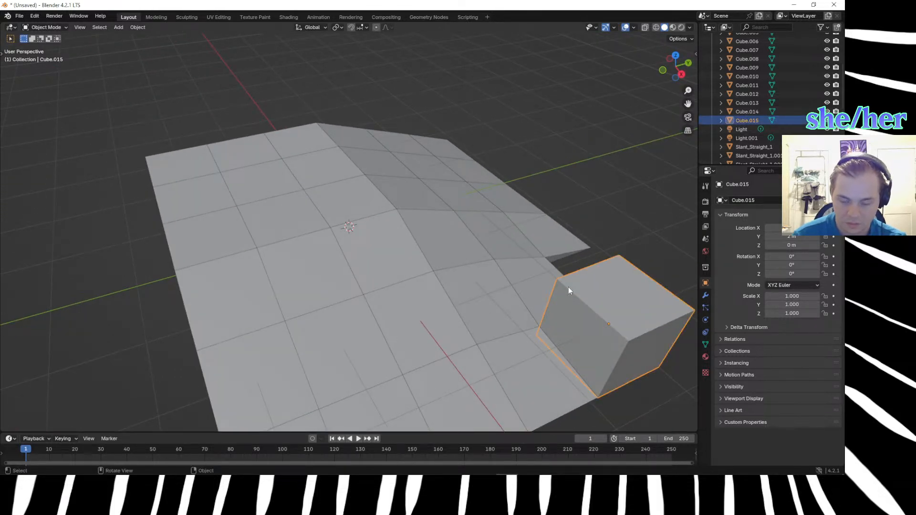
In Edit Mode, lower Cube.015's top vertex nearest the finished slope by 0.66 m and then another 0.165 m along Z.
{"action": "key", "text": "Tab"}
{"action": "left_click", "coordinate": [555, 278]}
{"action": "type", "text": "gz-.66"}
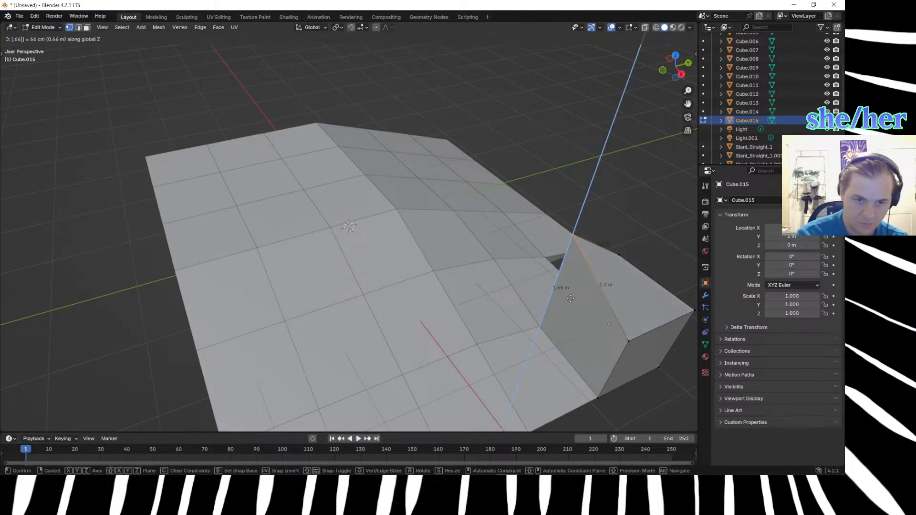
{"action": "key", "text": "Return"}
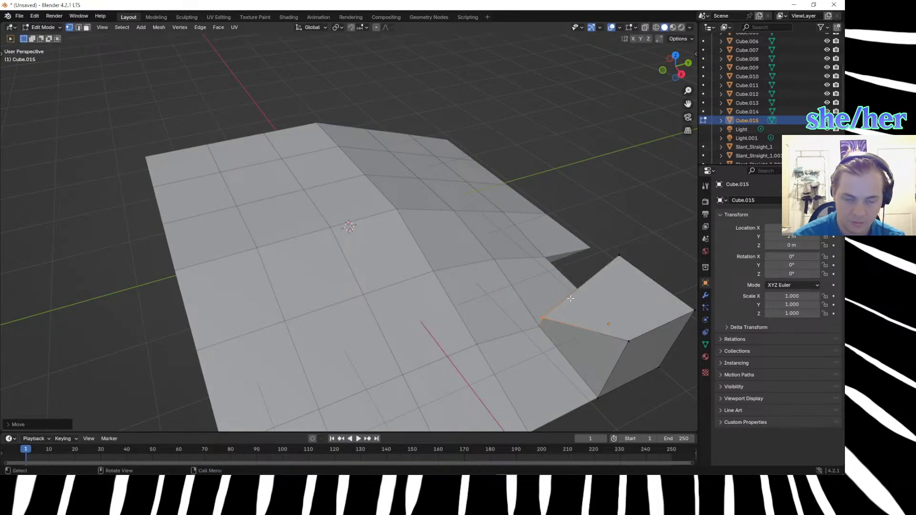
{"action": "type", "text": "gz.6"}
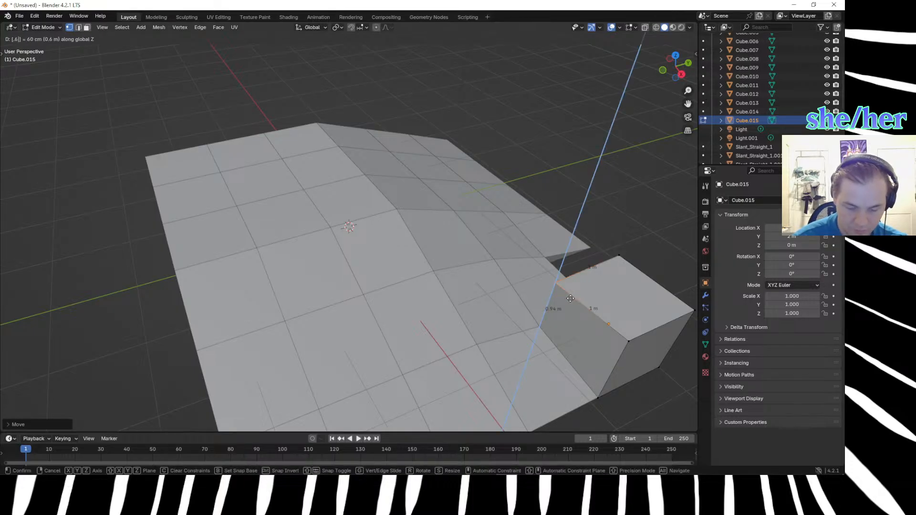
{"action": "key", "text": "BackSpace"}
{"action": "type", "text": "165"}
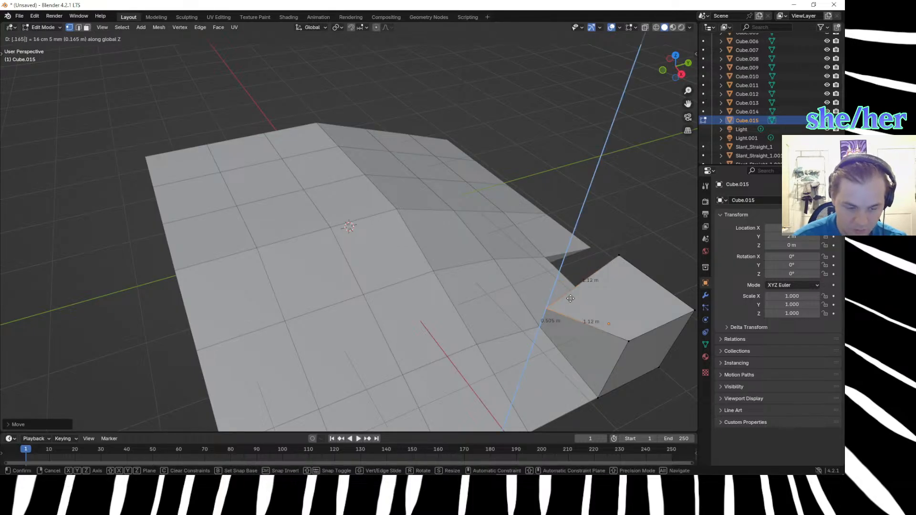
{"action": "key", "text": "Return"}
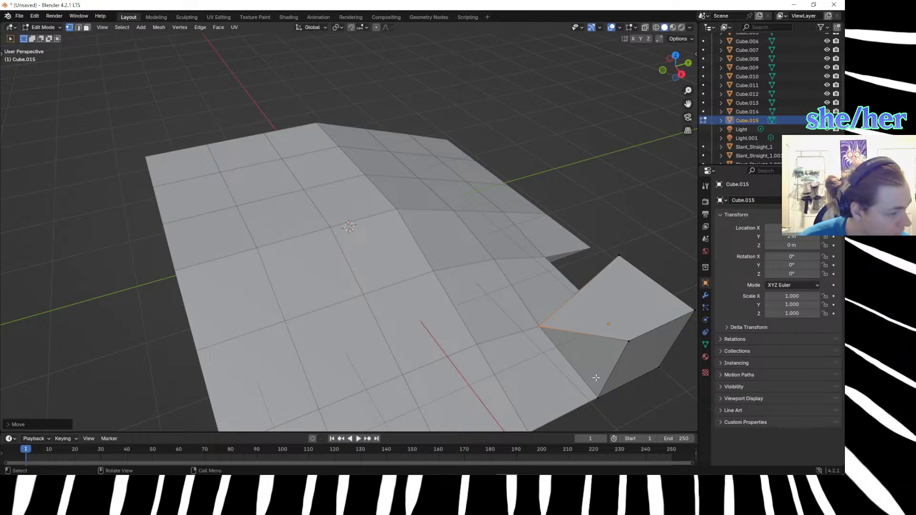
Lower Cube.015's two top vertices on its low outer edge along Z by about 1 m each, down to the base.
{"action": "scroll", "coordinate": [596, 375], "scroll_direction": "down", "scroll_amount": 3}
{"action": "middle_click_drag", "start_coordinate": [628, 394], "coordinate": [602, 354]}
{"action": "left_click", "coordinate": [519, 259]}
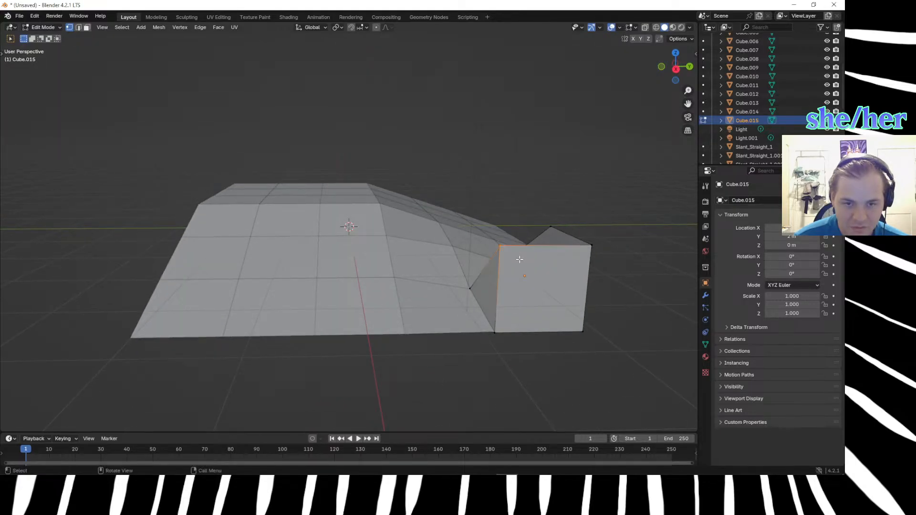
{"action": "key", "text": "g"}
{"action": "key", "text": "z"}
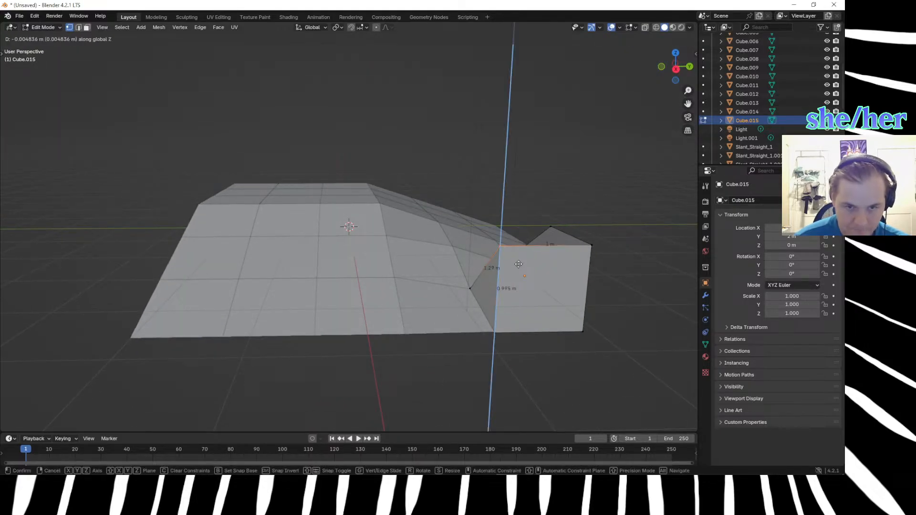
{"action": "left_click", "coordinate": [512, 345]}
{"action": "middle_click_drag", "start_coordinate": [534, 366], "coordinate": [527, 256]}
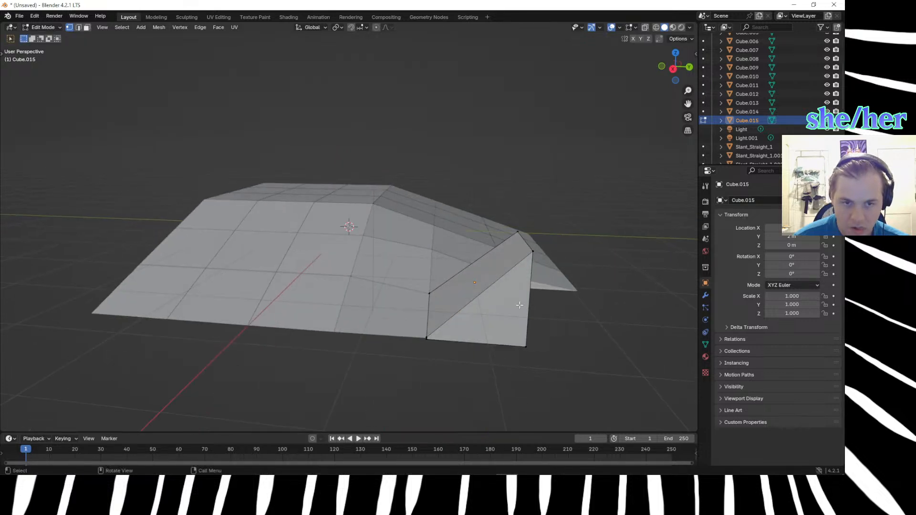
{"action": "key", "text": "g"}
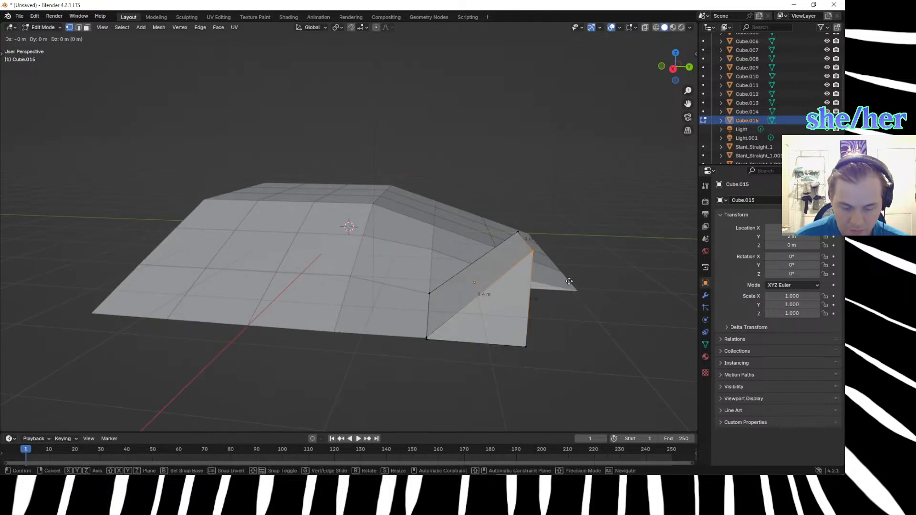
{"action": "key", "text": "z"}
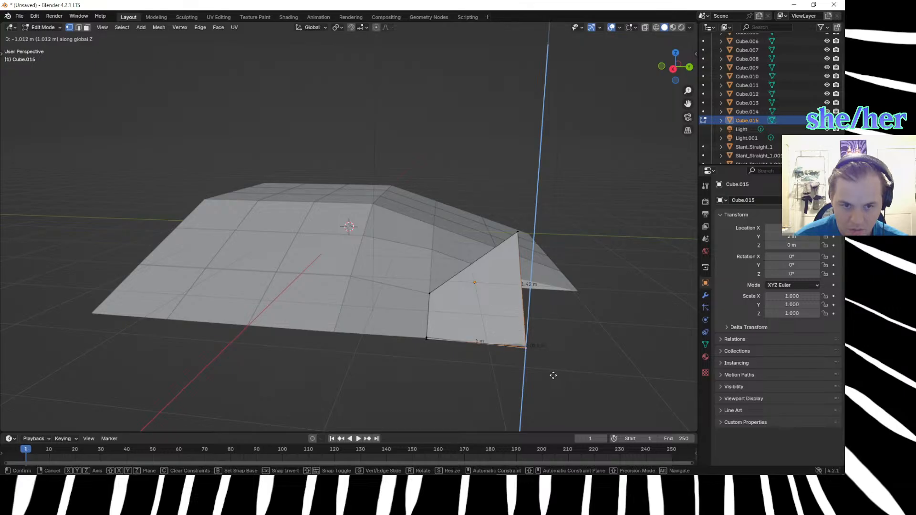
{"action": "left_click", "coordinate": [553, 374]}
Select Cube.015's last raised top vertex and try lowering it 0.76 m along Z.
{"action": "middle_click_drag", "start_coordinate": [579, 353], "coordinate": [540, 355]}
{"action": "left_click", "coordinate": [332, 269]}
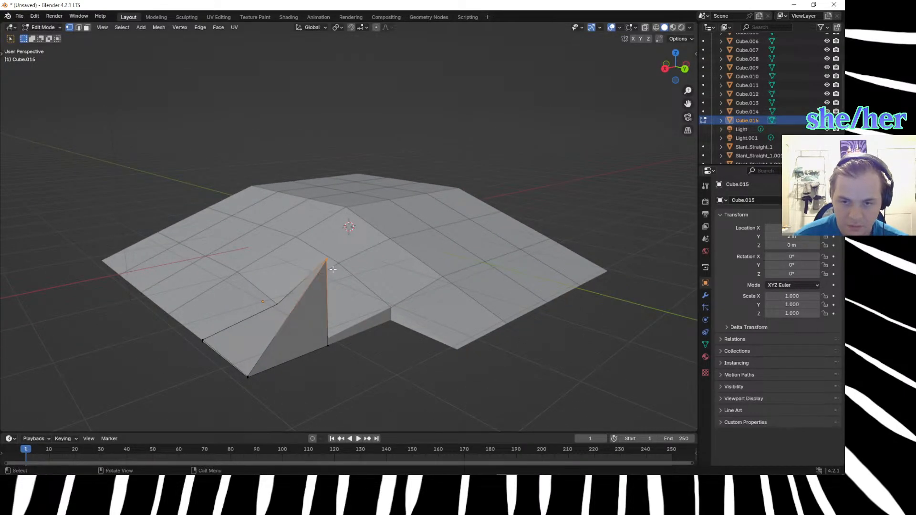
{"action": "key", "text": "g"}
{"action": "key", "text": "z"}
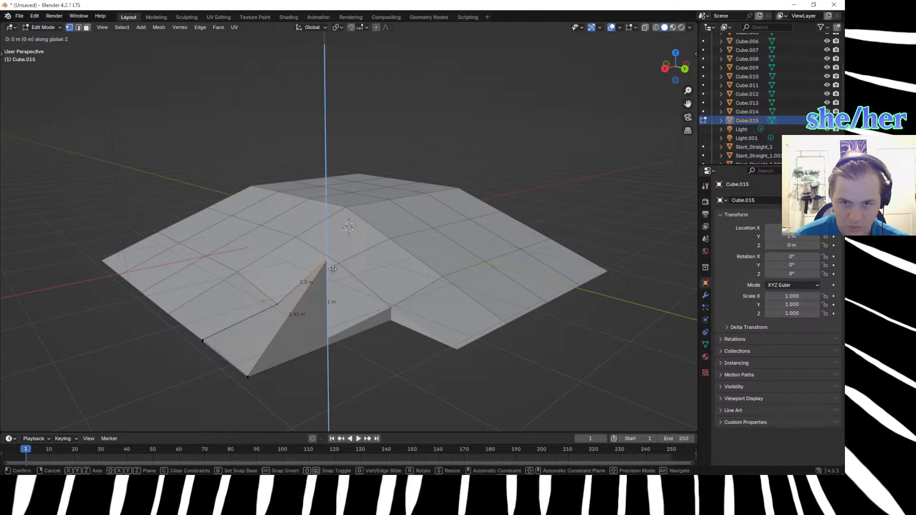
{"action": "key", "text": "equal"}
{"action": "type", "text": ".76"}
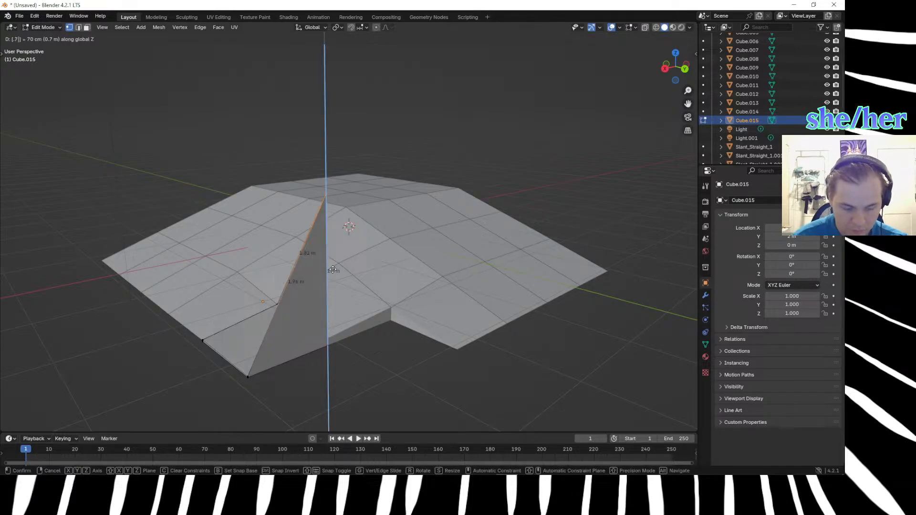
{"action": "key", "text": "minus"}
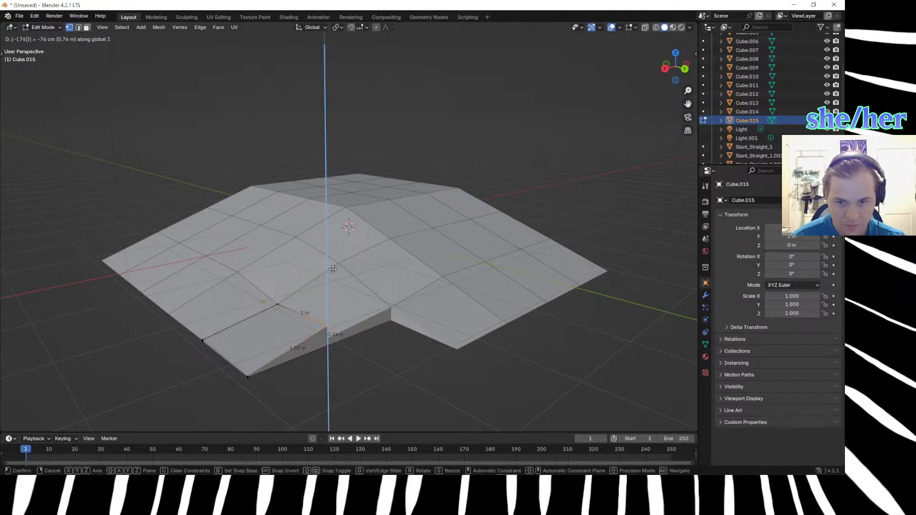
{"action": "key", "text": "BackSpace"}
{"action": "key", "text": "BackSpace"}
{"action": "key", "text": "BackSpace"}
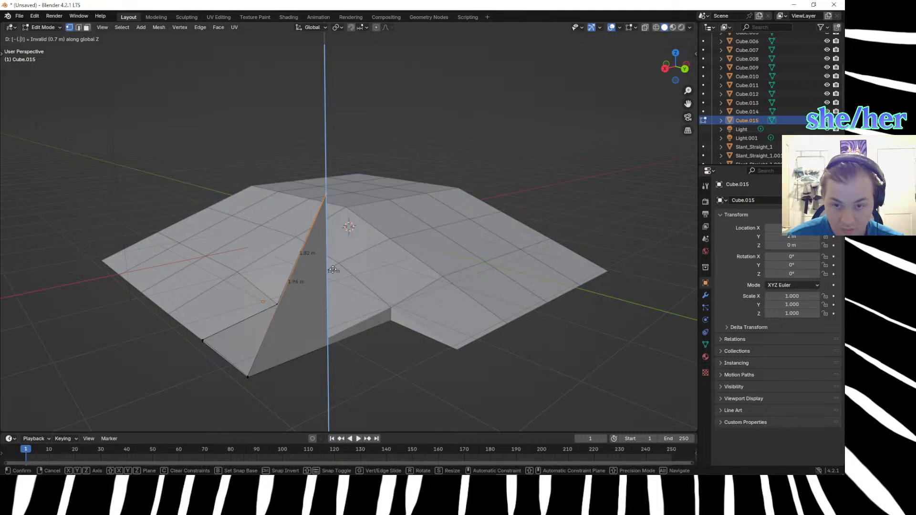
Slide Cube.015's last raised top vertex down its vertical edge and lower it along Z towards the neighbouring tile's edge.
{"action": "key", "text": "g"}
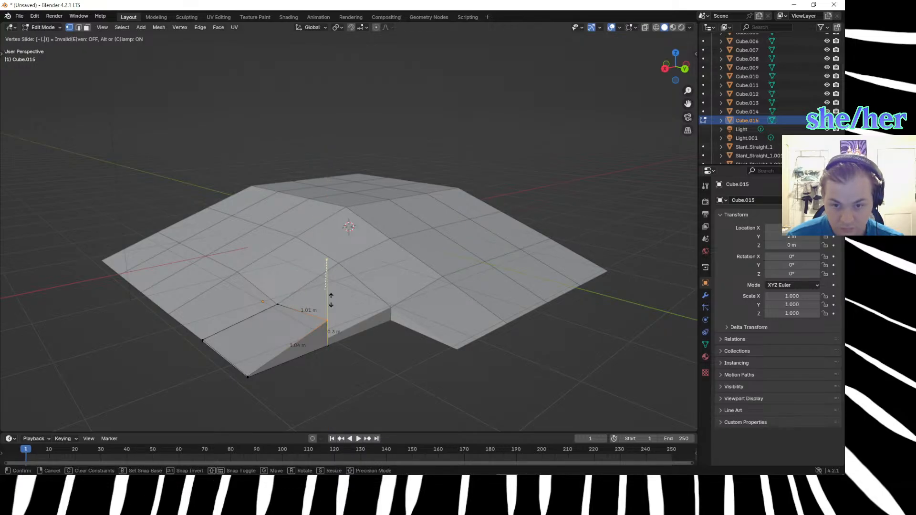
{"action": "left_click", "coordinate": [330, 300]}
{"action": "key", "text": "g"}
{"action": "key", "text": "z"}
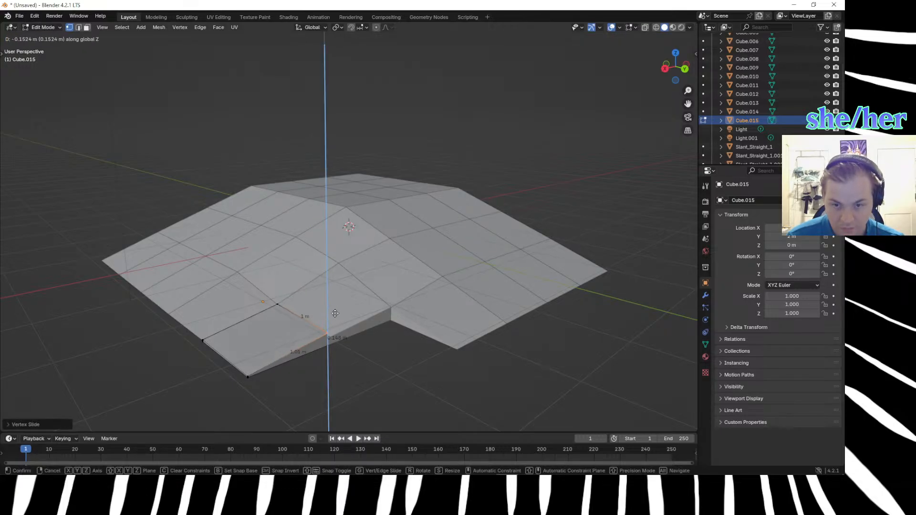
{"action": "left_click", "coordinate": [337, 341]}
Fine-tune the lowered vertex's height along Z by about 0.002 m so it meets the neighbouring tile's corner.
{"action": "scroll", "coordinate": [338, 348], "scroll_direction": "up", "scroll_amount": 5}
{"action": "middle_click_drag", "start_coordinate": [339, 348], "coordinate": [344, 327]}
{"action": "key", "text": "g"}
{"action": "key", "text": "z"}
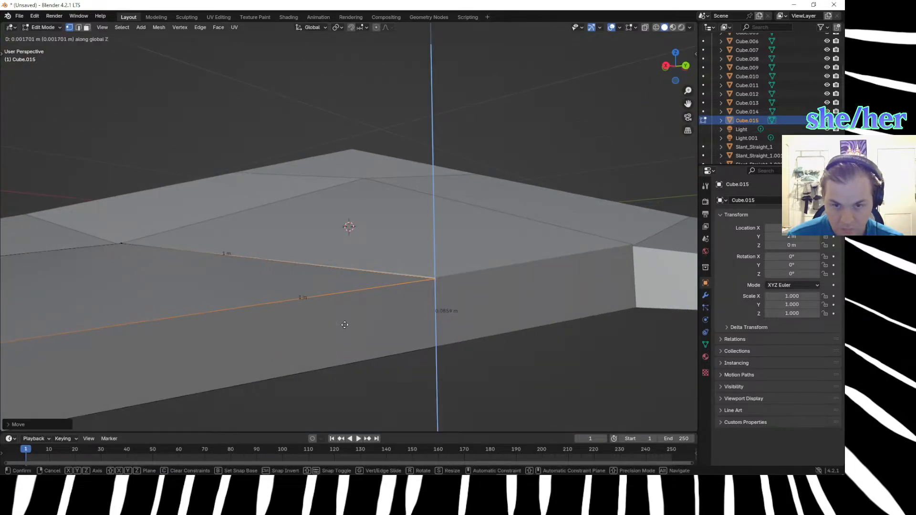
{"action": "left_click", "coordinate": [346, 327]}
Merge the overlapping top and base vertices at each of Cube.015's two lowered outer corners.
{"action": "left_click", "coordinate": [467, 388]}
{"action": "scroll", "coordinate": [468, 387], "scroll_direction": "down", "scroll_amount": 6}
{"action": "middle_click_drag", "start_coordinate": [469, 387], "coordinate": [475, 390]}
{"action": "left_click_drag", "start_coordinate": [213, 272], "coordinate": [253, 305]}
{"action": "key", "text": "m"}
{"action": "left_click", "coordinate": [254, 304]}
{"action": "left_click", "coordinate": [260, 314]}
{"action": "left_click_drag", "start_coordinate": [326, 286], "coordinate": [350, 307]}
{"action": "key", "text": "m"}
{"action": "left_click", "coordinate": [353, 308]}
{"action": "middle_click_drag", "start_coordinate": [359, 334], "coordinate": [346, 394]}
{"action": "scroll", "coordinate": [347, 394], "scroll_direction": "down", "scroll_amount": 3}
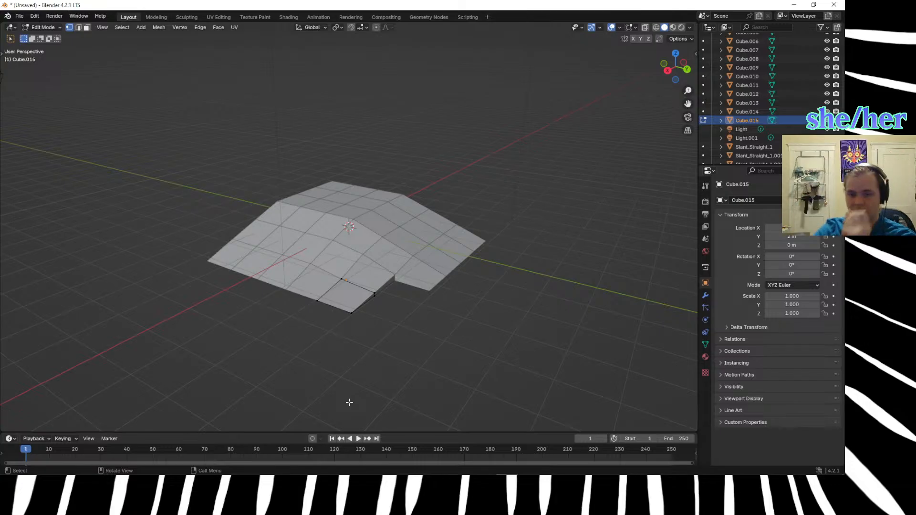
Measure from the hill's upper ridge corner towards the missing outer corner in perspective, then delete the ruler.
{"action": "left_click_drag", "start_coordinate": [352, 219], "coordinate": [396, 324]}
{"action": "left_click", "coordinate": [314, 358]}
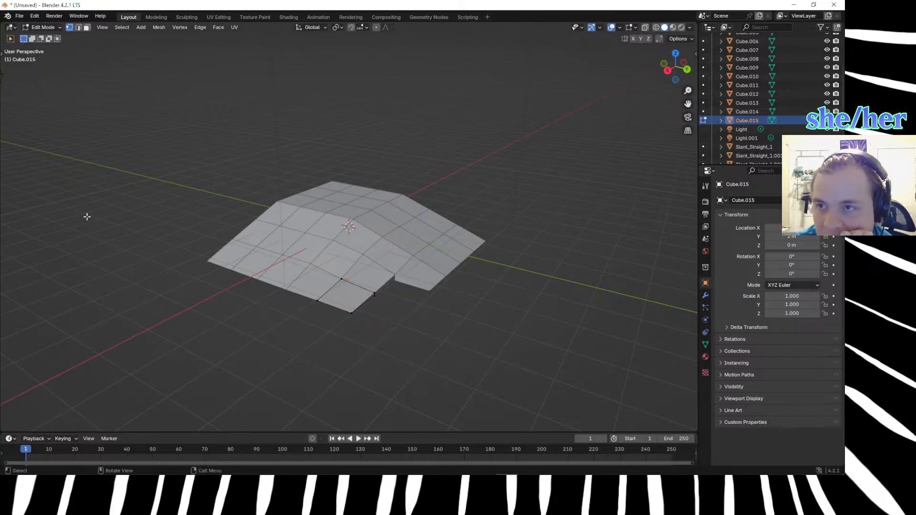
{"action": "left_click", "coordinate": [2, 52]}
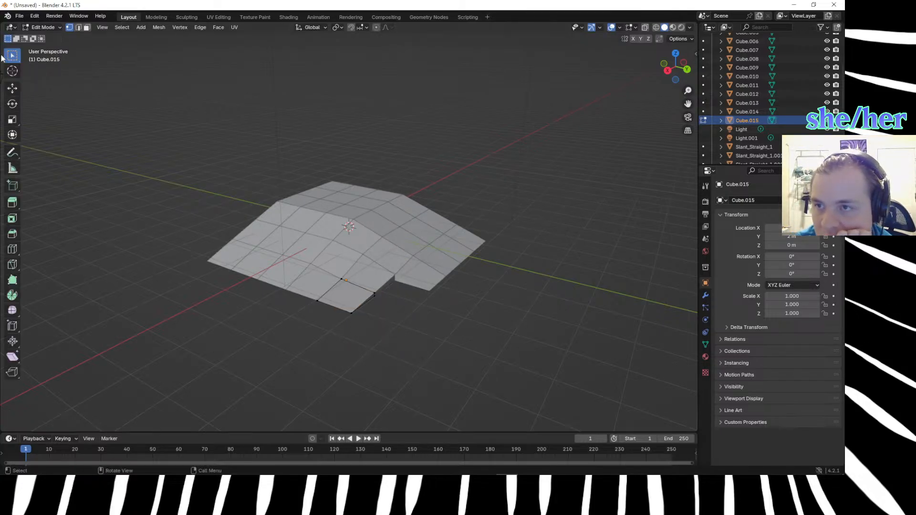
{"action": "left_click", "coordinate": [12, 167]}
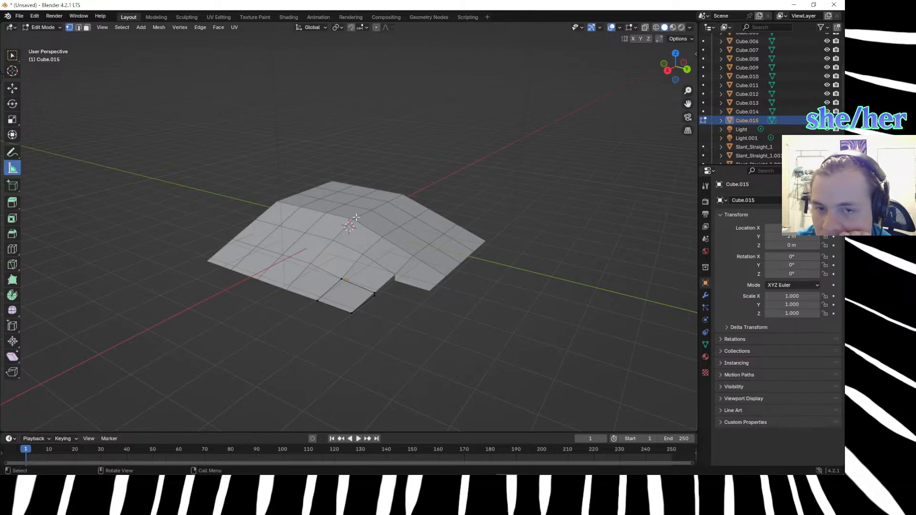
{"action": "left_click_drag", "start_coordinate": [352, 217], "coordinate": [395, 319]}
{"action": "middle_click_drag", "start_coordinate": [394, 319], "coordinate": [471, 393]}
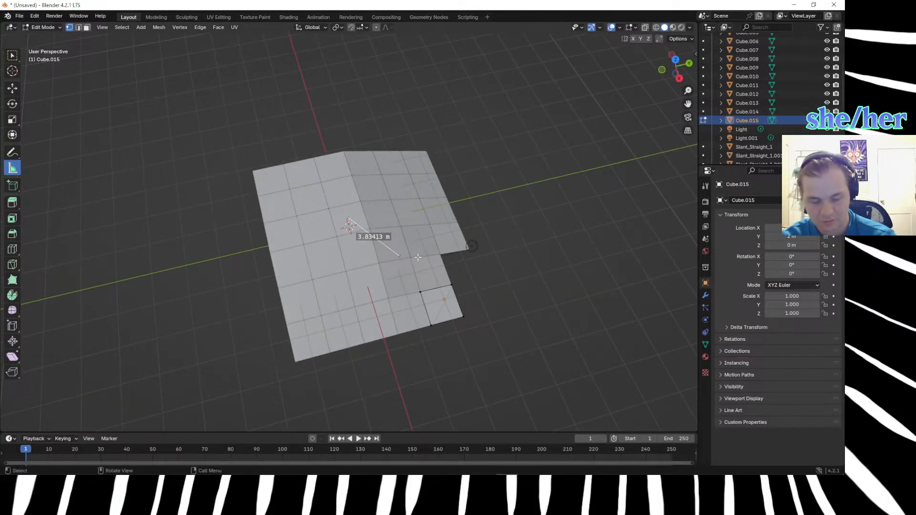
{"action": "key", "text": "x"}
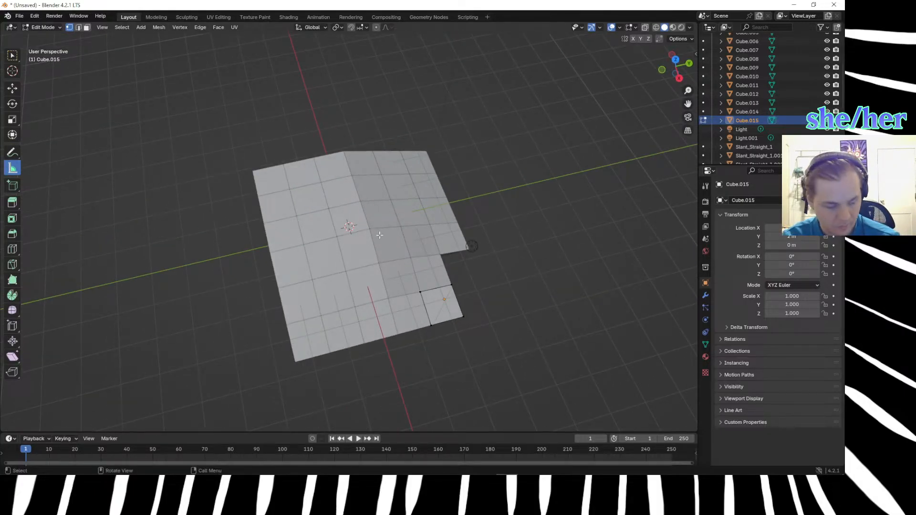
In top orthographic view, measure the diagonal from the hill's upper ridge corner to near the missing outer corner.
{"action": "key", "text": "KP_1"}
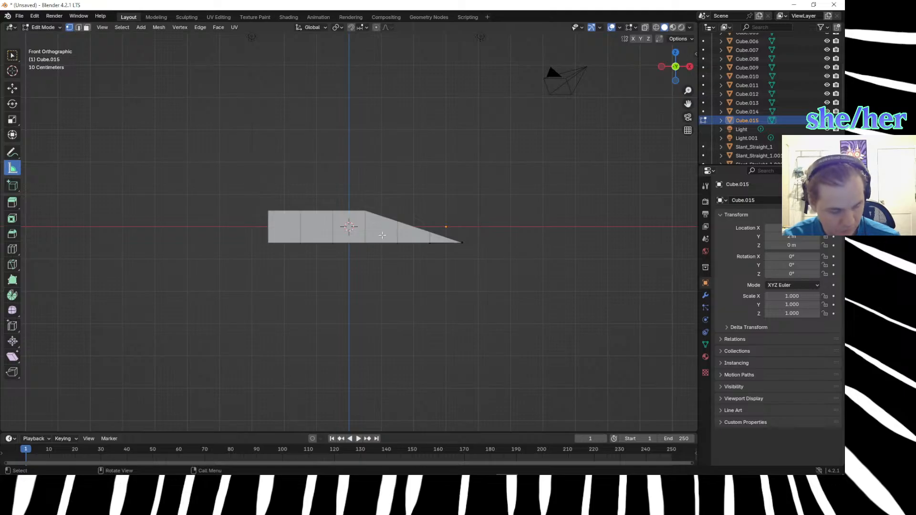
{"action": "key", "text": "KP_7"}
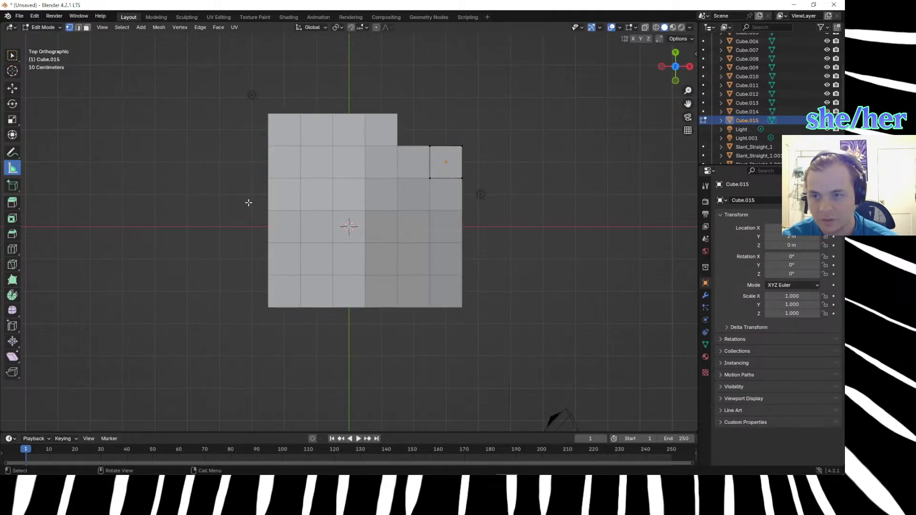
{"action": "left_click_drag", "start_coordinate": [364, 211], "coordinate": [458, 119]}
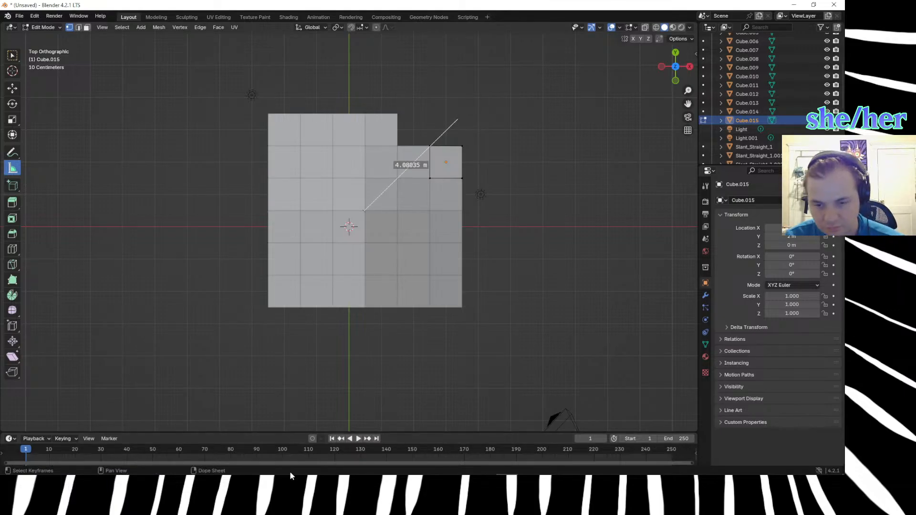
Switch to the web browser and calculate 3*sqrt(2) with a DuckDuckGo search.
{"action": "mouse_move", "coordinate": [290, 471]}
{"action": "mouse_move", "coordinate": [231, 470]}
{"action": "left_click", "coordinate": [244, 430]}
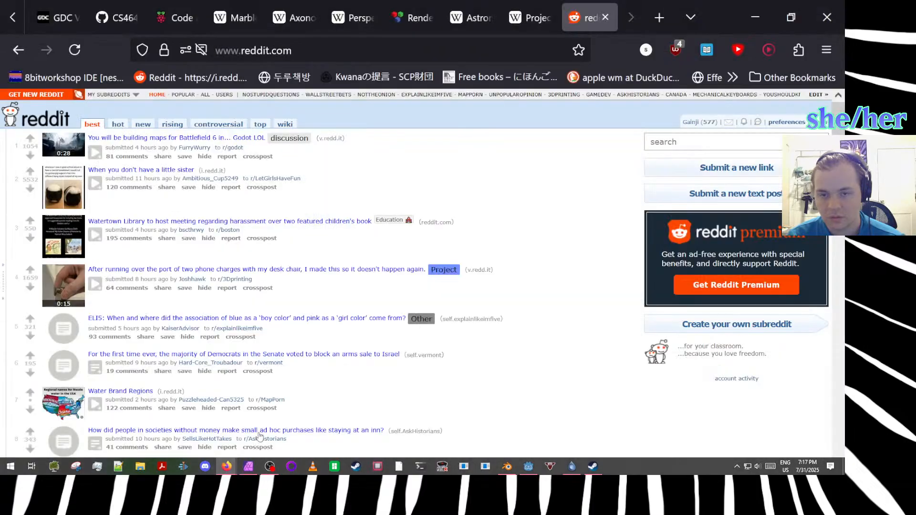
{"action": "left_click", "coordinate": [508, 41]}
{"action": "type", "text": "3d"}
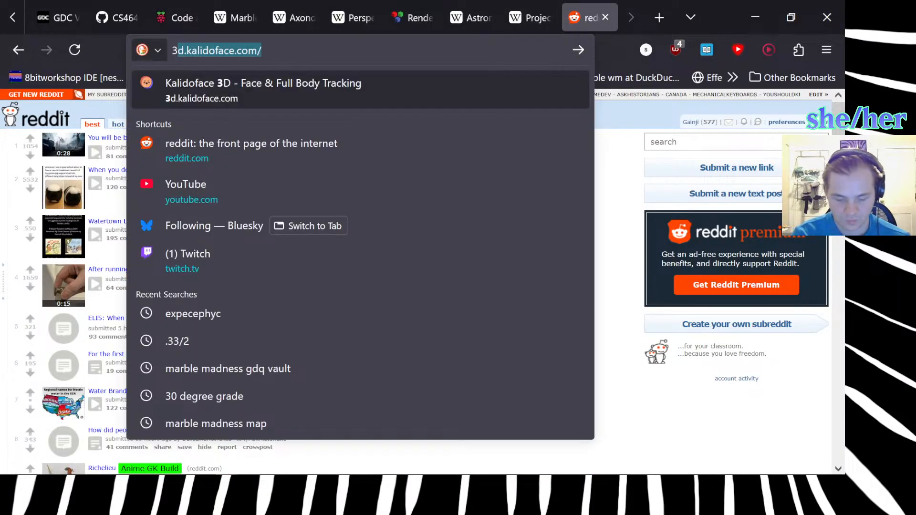
{"action": "key", "text": "BackSpace"}
{"action": "key", "text": "BackSpace"}
{"action": "type", "text": "*d"}
{"action": "key", "text": "BackSpace"}
{"action": "type", "text": "sqs"}
{"action": "key", "text": "BackSpace"}
{"action": "type", "text": "p"}
{"action": "key", "text": "BackSpace"}
{"action": "type", "text": "rt(2)"}
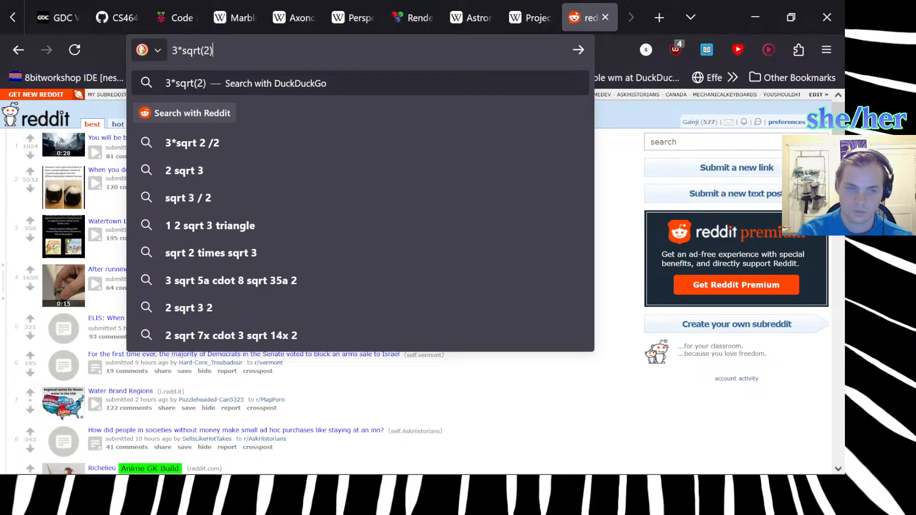
{"action": "key", "text": "Return"}
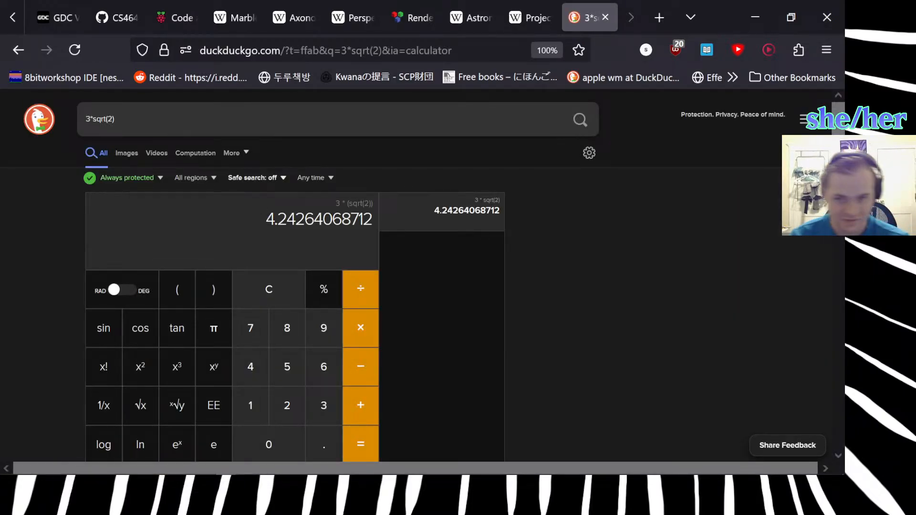
Return to Blender and examine the corner hill and its diagonal measurement from an oblique angle.
{"action": "mouse_move", "coordinate": [266, 473]}
{"action": "left_click", "coordinate": [507, 466]}
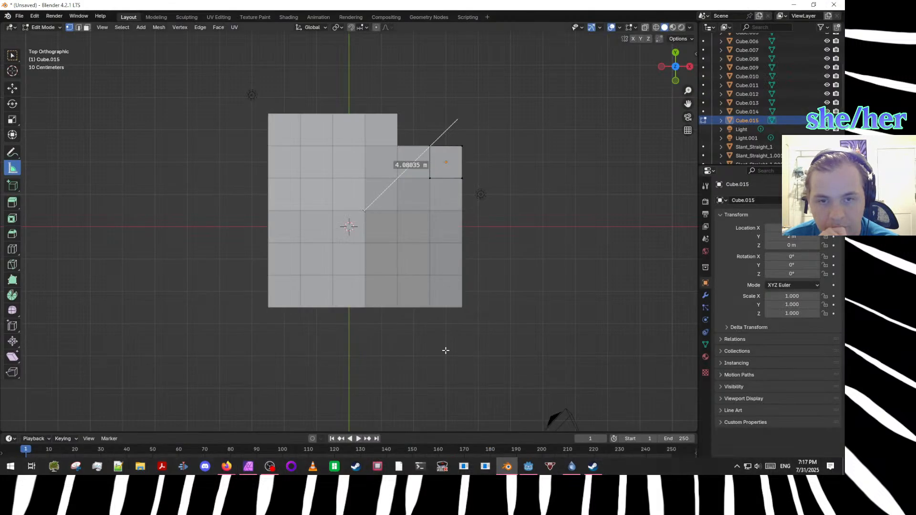
{"action": "middle_click_drag", "start_coordinate": [447, 299], "coordinate": [420, 322]}
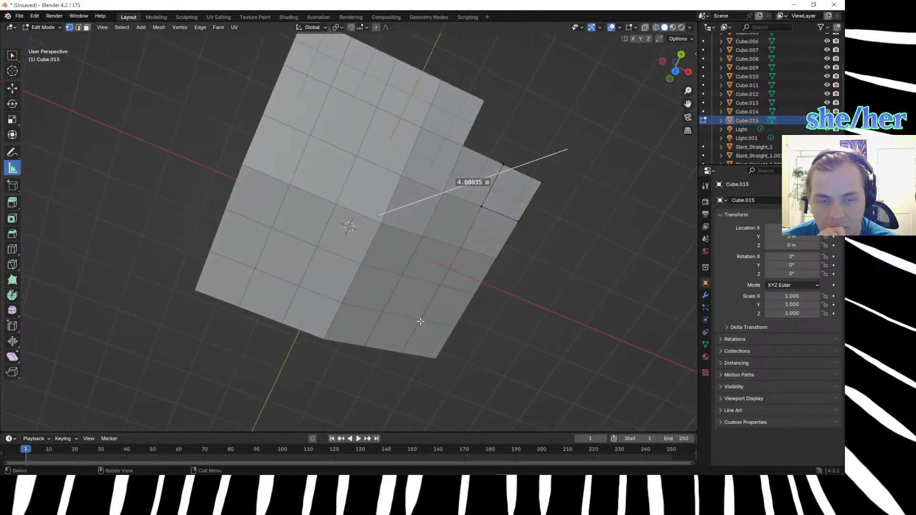
In top orthographic view, measure a short line across the outer end of the diagonal measurement near the missing corner.
{"action": "key", "text": "KP_7"}
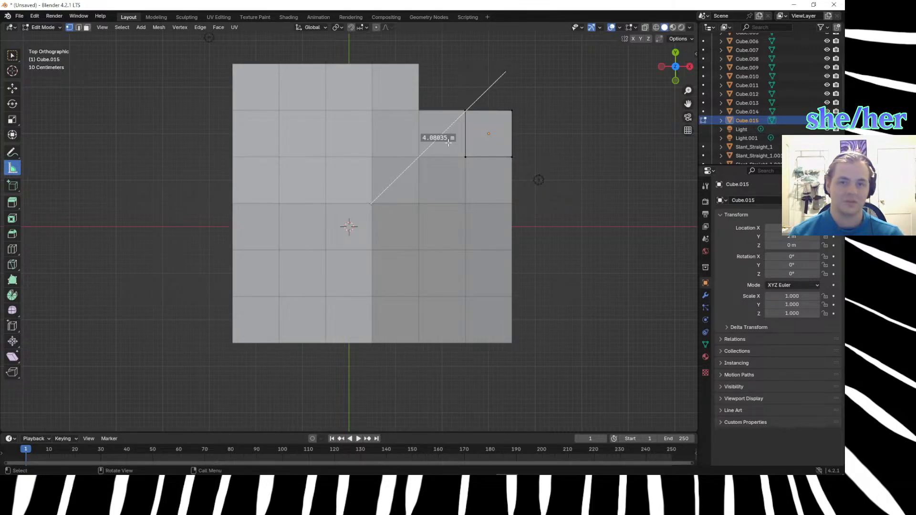
{"action": "scroll", "coordinate": [448, 143], "scroll_direction": "down", "scroll_amount": 2}
{"action": "left_click_drag", "start_coordinate": [452, 108], "coordinate": [465, 132]}
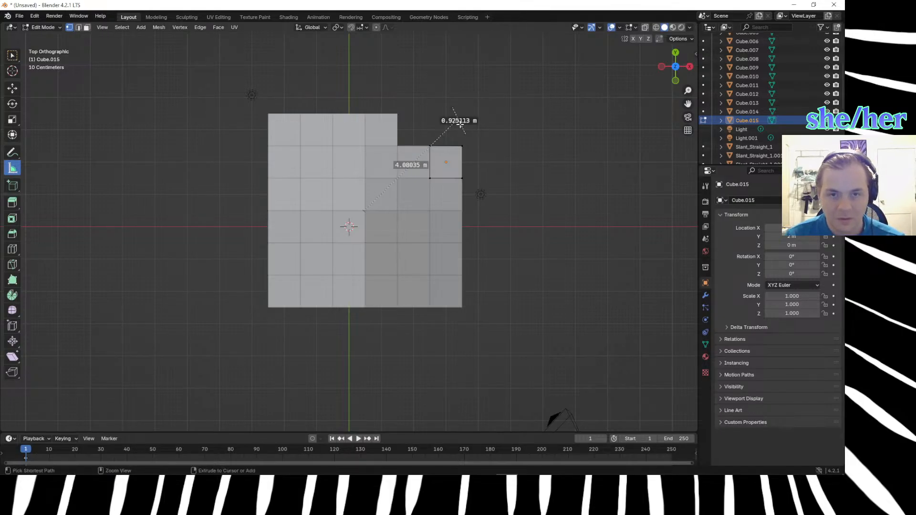
{"action": "key", "text": "x"}
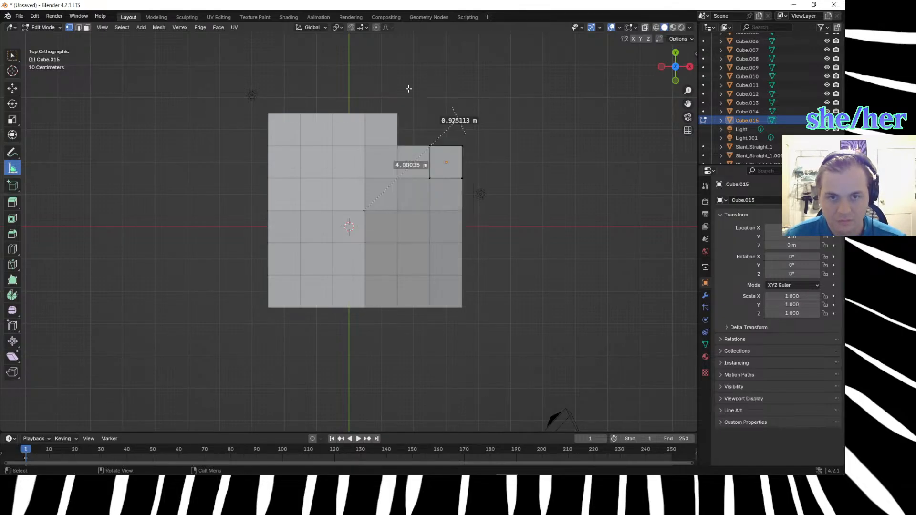
{"action": "key", "text": "Tab"}
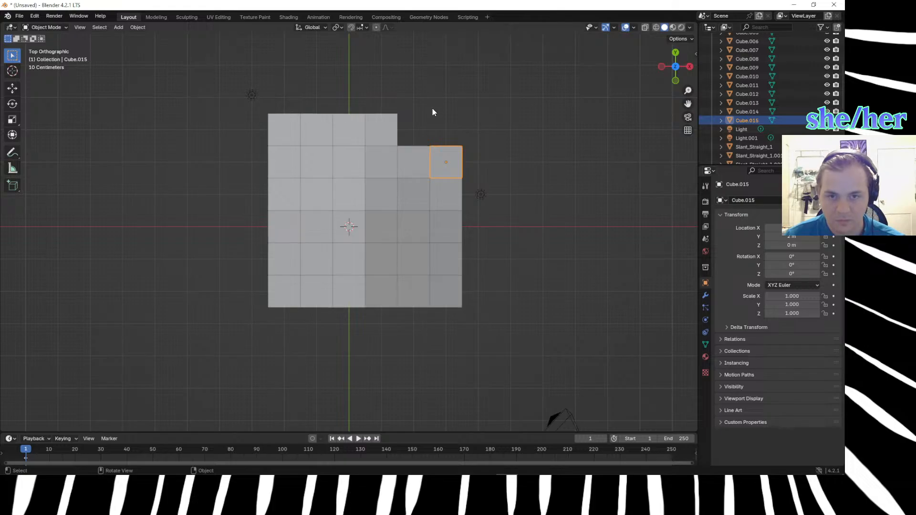
{"action": "key", "text": "Tab"}
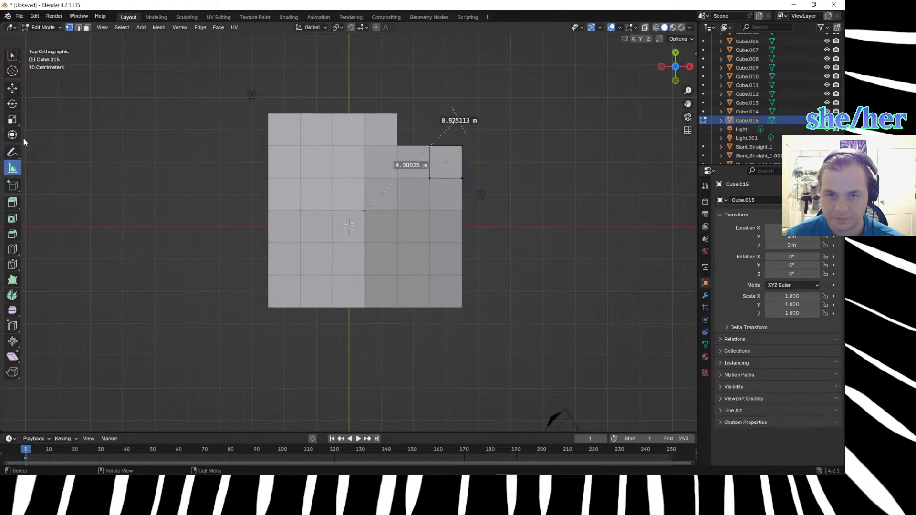
Try further short rulers across the diagonal's outer end and delete the crossing measurements.
{"action": "left_click_drag", "start_coordinate": [444, 96], "coordinate": [477, 132]}
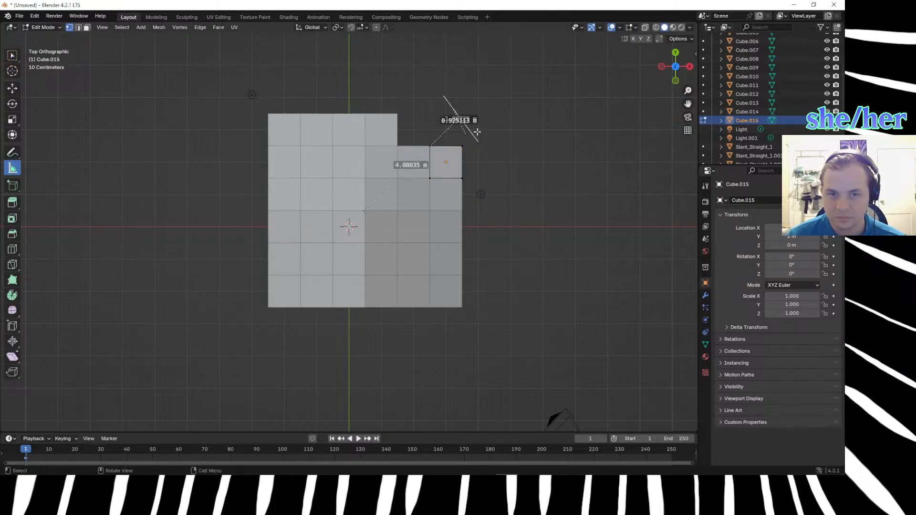
{"action": "key", "text": "Delete"}
{"action": "left_click", "coordinate": [462, 128]}
{"action": "key", "text": "Delete"}
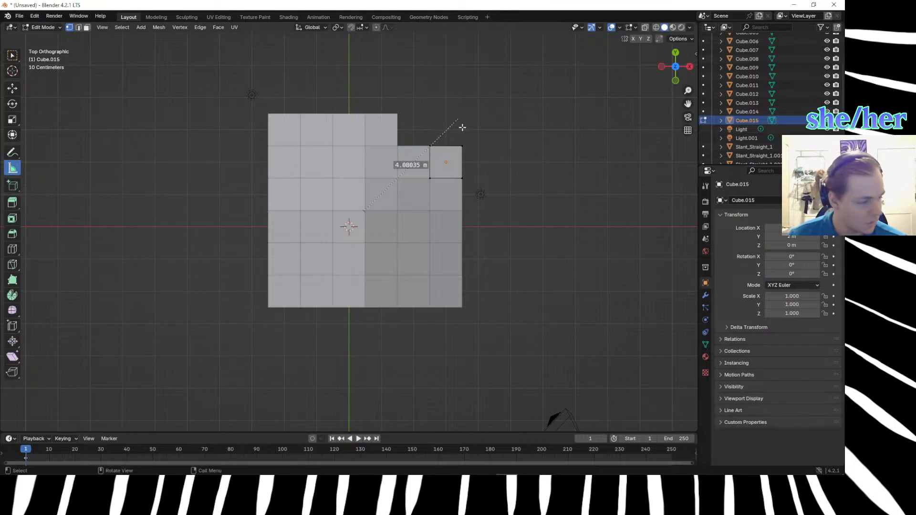
{"action": "left_click_drag", "start_coordinate": [440, 101], "coordinate": [474, 127]}
{"action": "key", "text": "Delete"}
Switch to the web browser, search DuckDuckGo for "trial chambers minecraft" in a new tab and open the Minecraft Wiki's Trial Chambers article.
{"action": "key", "text": "alt+Tab"}
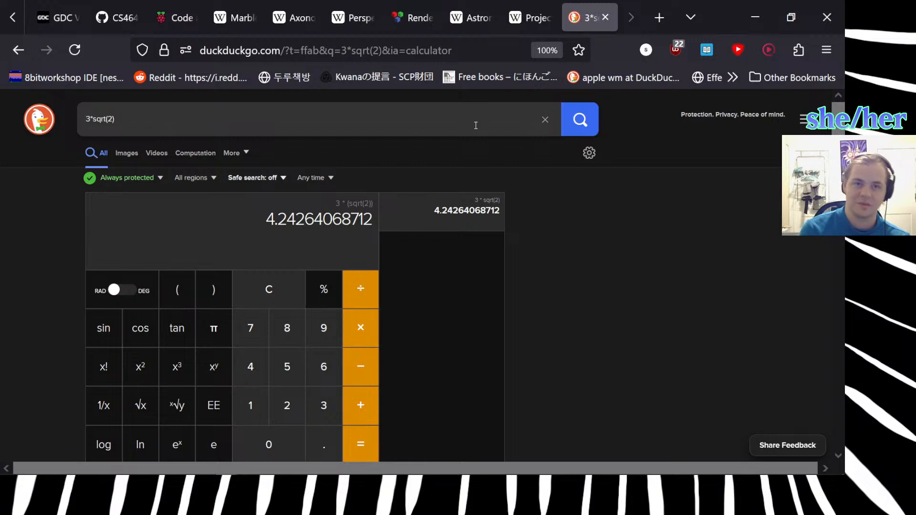
{"action": "left_click", "coordinate": [659, 18]}
{"action": "type", "text": "tria"}
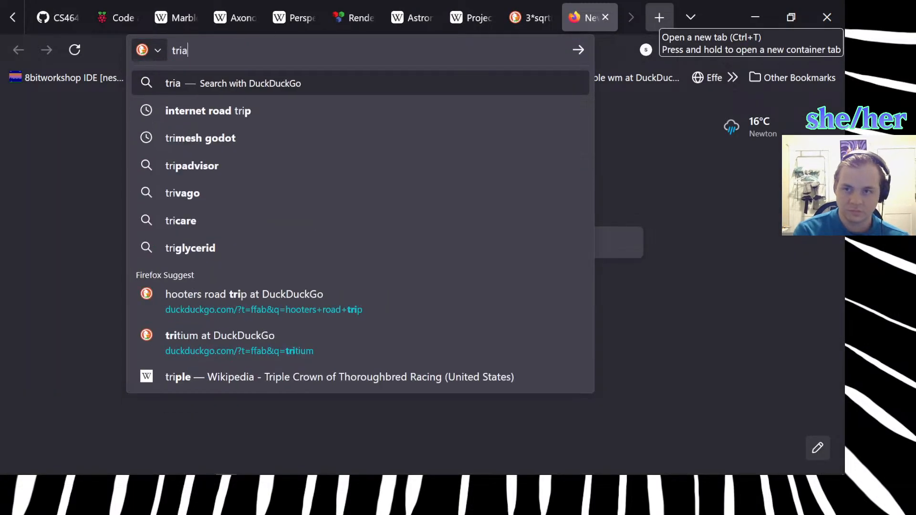
{"action": "type", "text": "l chambers"}
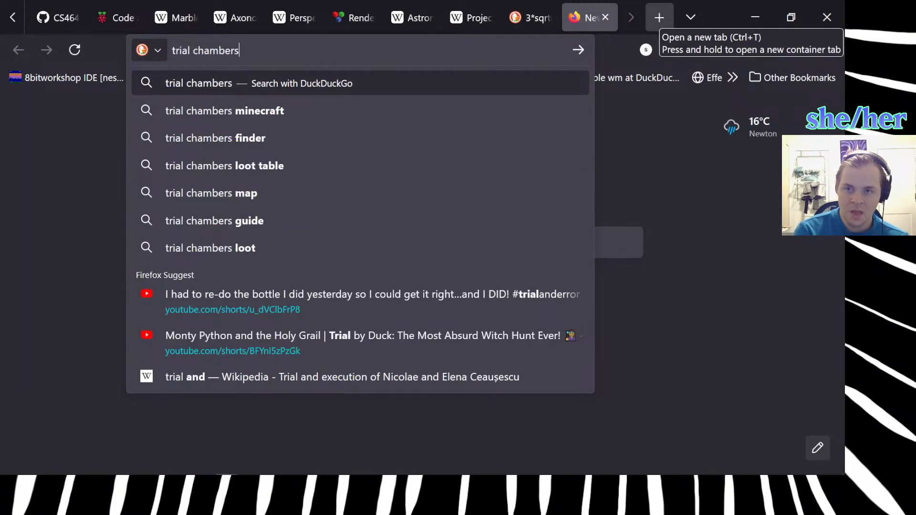
{"action": "key", "text": "Down"}
{"action": "key", "text": "Return"}
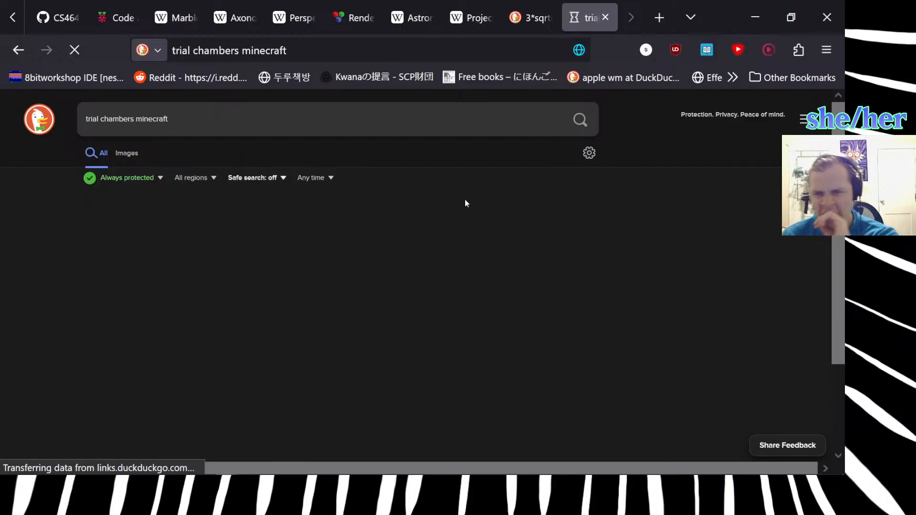
{"action": "left_click", "coordinate": [185, 224]}
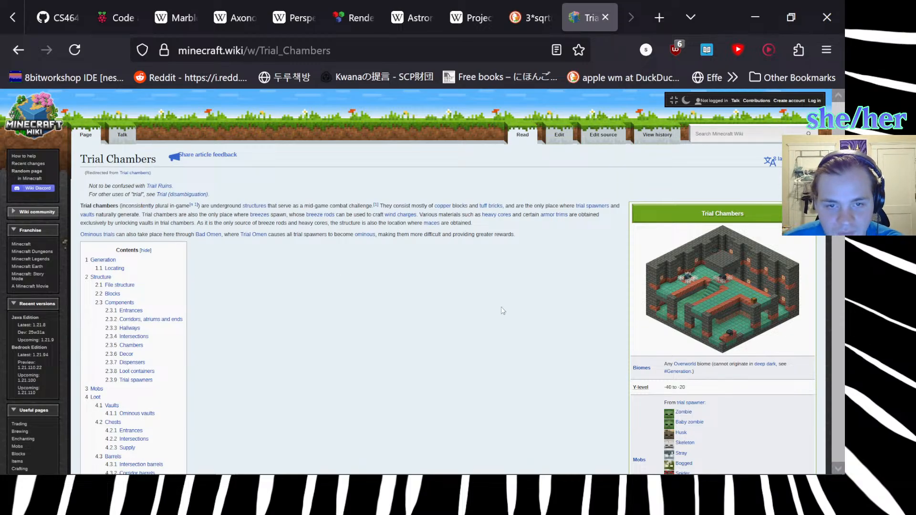
Examine the Trial Chambers article from its introduction to the world generation preview, including a wide view of the map.
{"action": "mouse_move", "coordinate": [493, 210]}
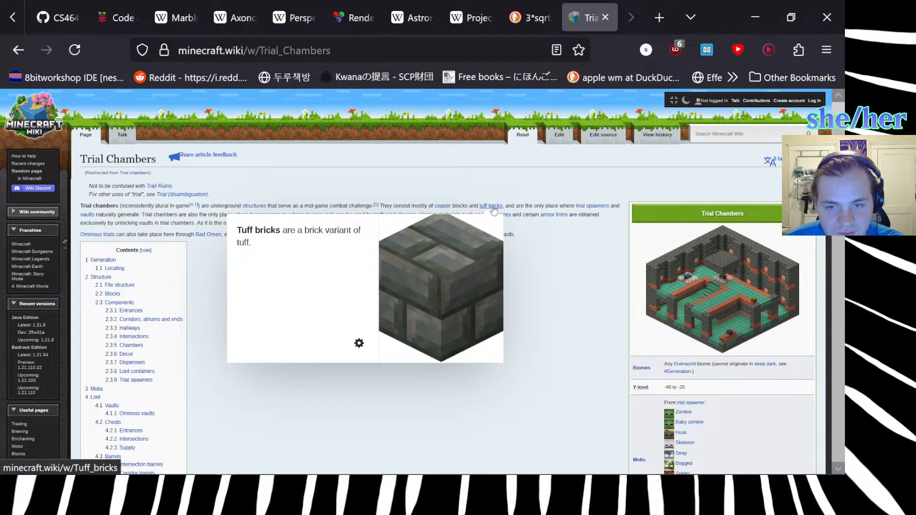
{"action": "scroll", "coordinate": [565, 347], "scroll_direction": "down", "scroll_amount": 3}
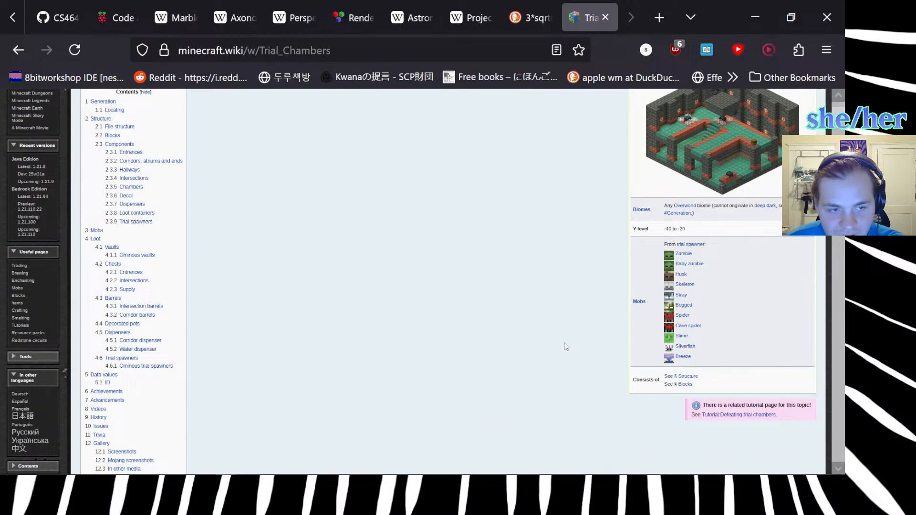
{"action": "scroll", "coordinate": [565, 347], "scroll_direction": "up", "scroll_amount": 2}
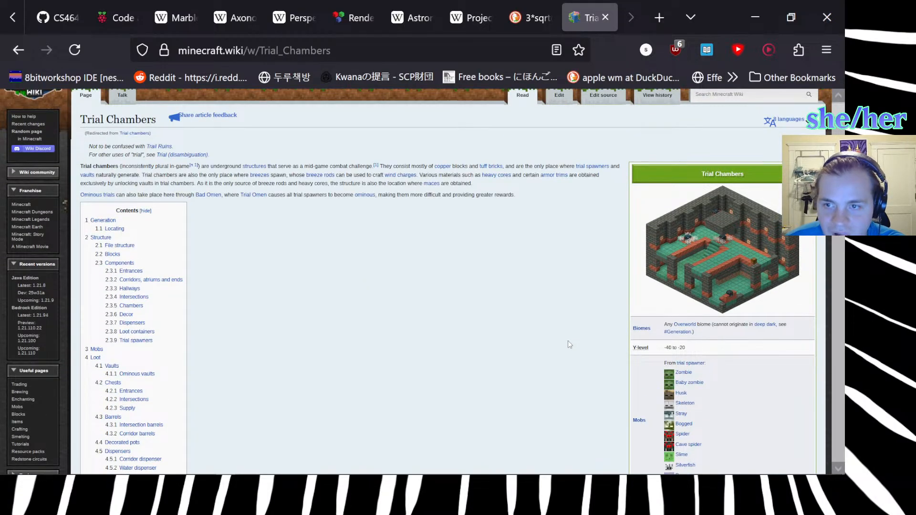
{"action": "scroll", "coordinate": [569, 339], "scroll_direction": "down", "scroll_amount": 4}
{"action": "scroll", "coordinate": [582, 315], "scroll_direction": "up", "scroll_amount": 5}
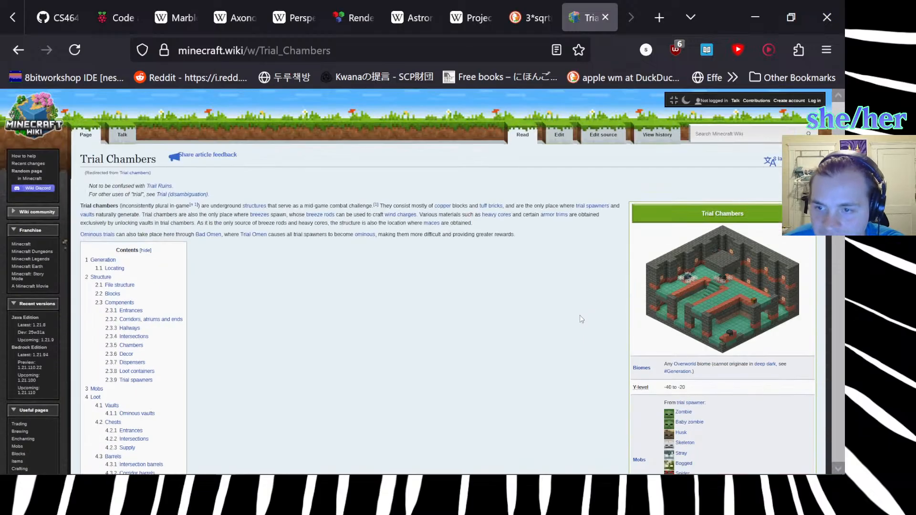
{"action": "scroll", "coordinate": [585, 307], "scroll_direction": "down", "scroll_amount": 10}
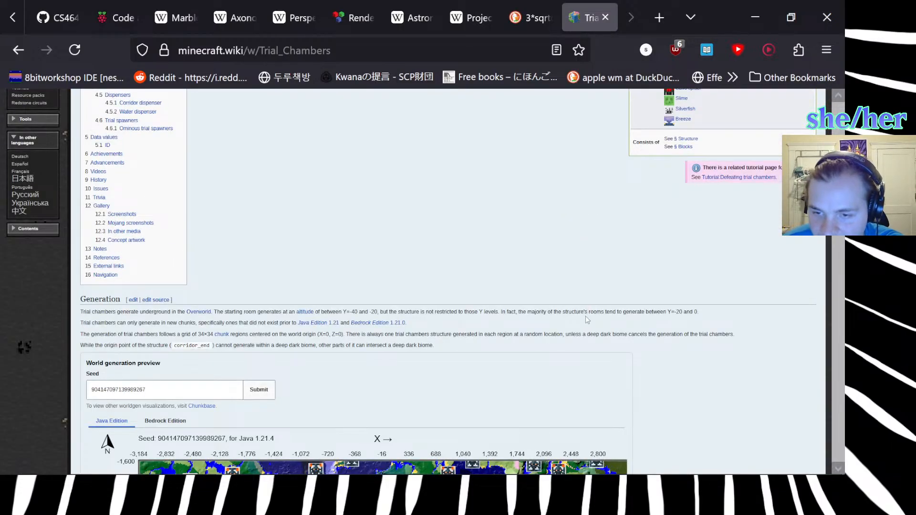
{"action": "scroll", "coordinate": [587, 310], "scroll_direction": "down", "scroll_amount": 5}
{"action": "scroll", "coordinate": [588, 317], "scroll_direction": "down", "scroll_amount": 3}
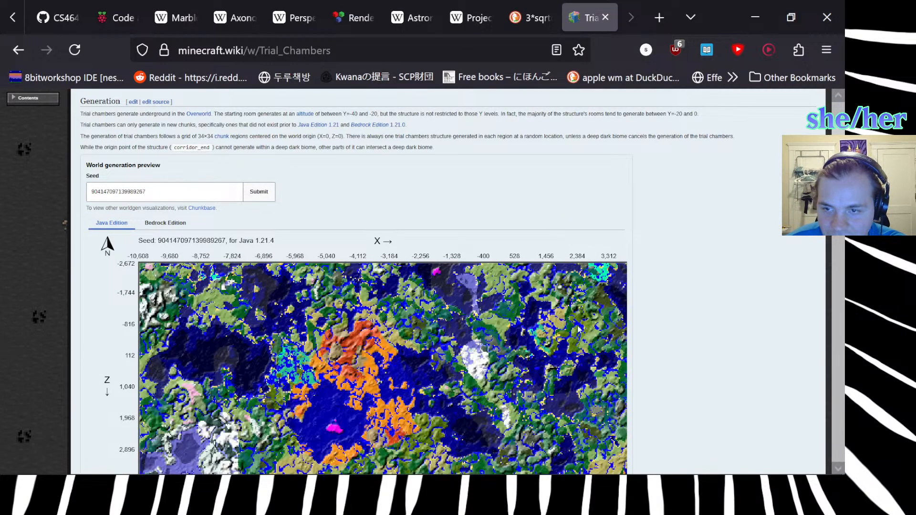
{"action": "scroll", "coordinate": [267, 306], "scroll_direction": "down", "scroll_amount": 3}
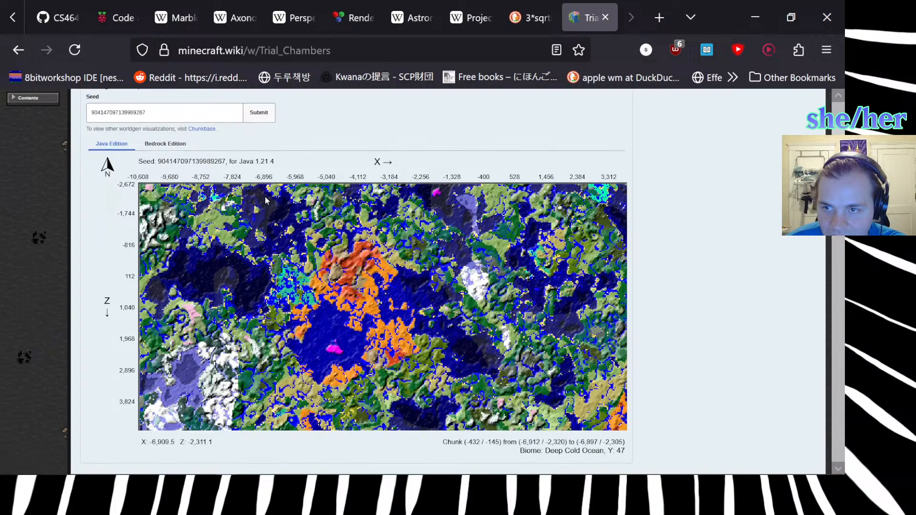
{"action": "scroll", "coordinate": [301, 270], "scroll_direction": "down", "scroll_amount": 4}
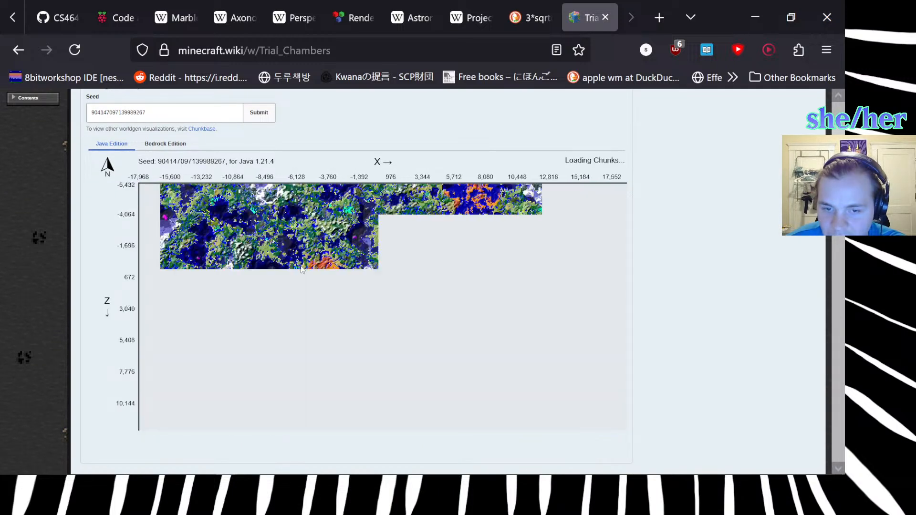
{"action": "scroll", "coordinate": [298, 267], "scroll_direction": "down", "scroll_amount": 2}
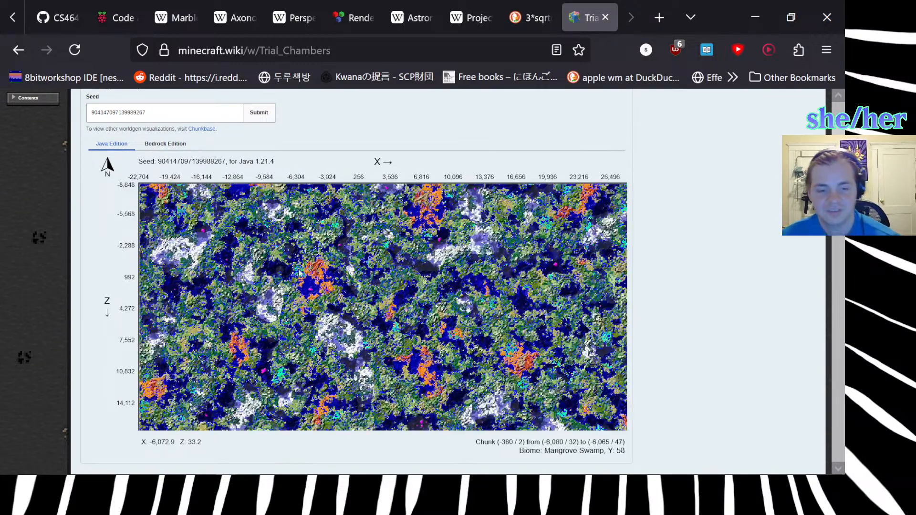
Submit GAMER as the seed for the world generation preview.
{"action": "left_click_drag", "start_coordinate": [156, 111], "coordinate": [57, 106]}
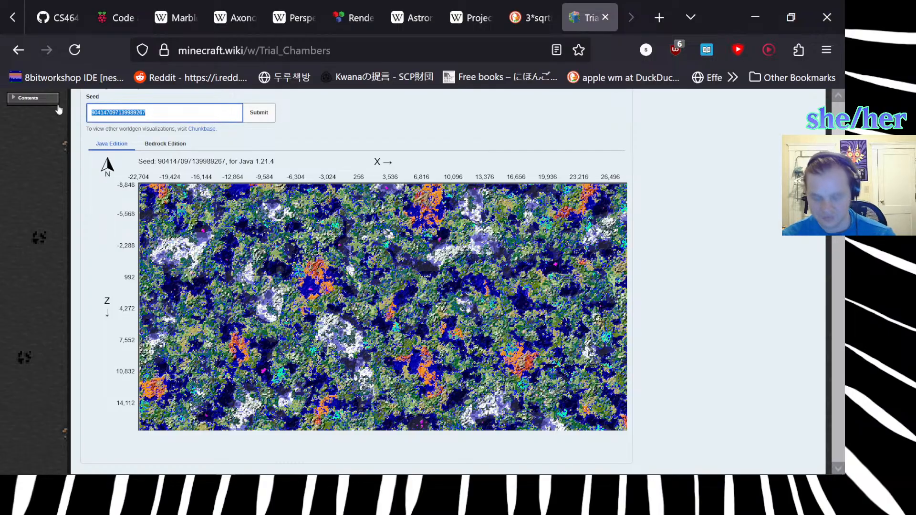
{"action": "type", "text": "GAMER"}
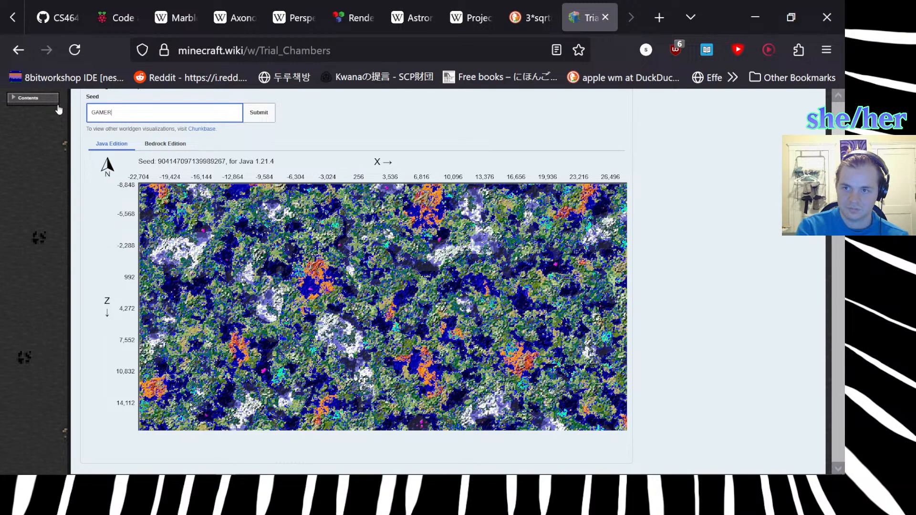
{"action": "left_click", "coordinate": [259, 112]}
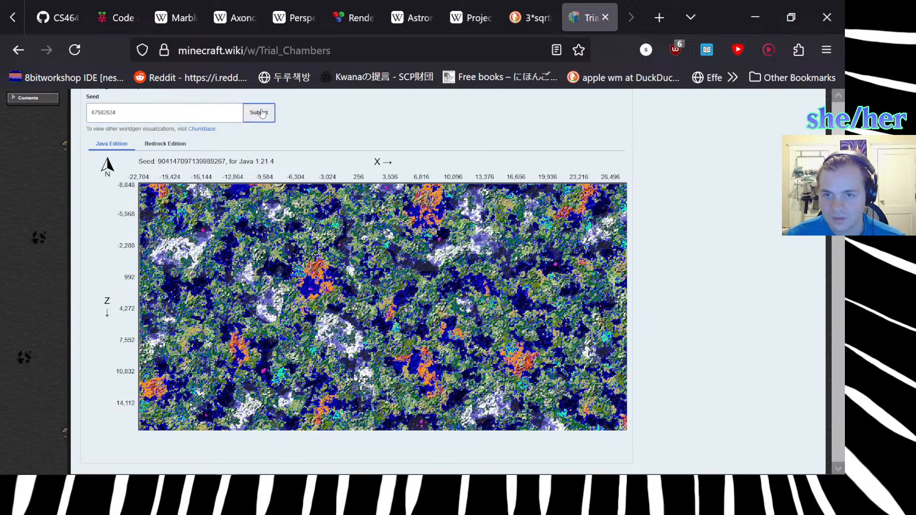
Examine the world generation map at close scale around the snowy plains strip and its trial chamber markers.
{"action": "scroll", "coordinate": [358, 286], "scroll_direction": "up", "scroll_amount": 2}
{"action": "scroll", "coordinate": [358, 288], "scroll_direction": "up", "scroll_amount": 2}
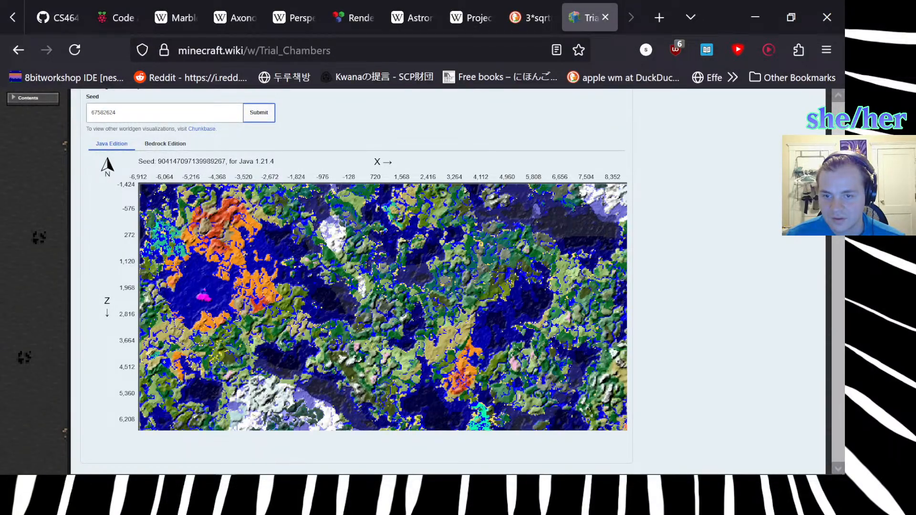
{"action": "scroll", "coordinate": [359, 289], "scroll_direction": "up", "scroll_amount": 2}
{"action": "scroll", "coordinate": [359, 289], "scroll_direction": "up", "scroll_amount": 2}
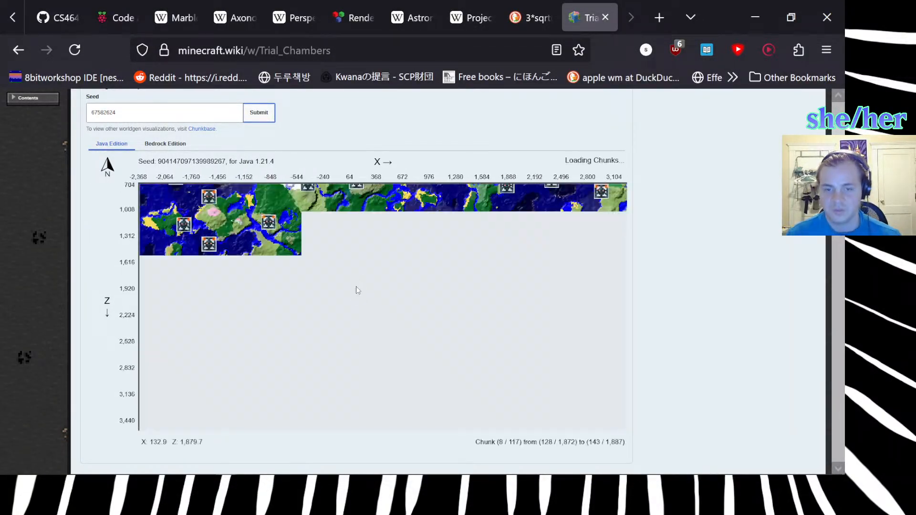
{"action": "scroll", "coordinate": [367, 281], "scroll_direction": "up", "scroll_amount": 3}
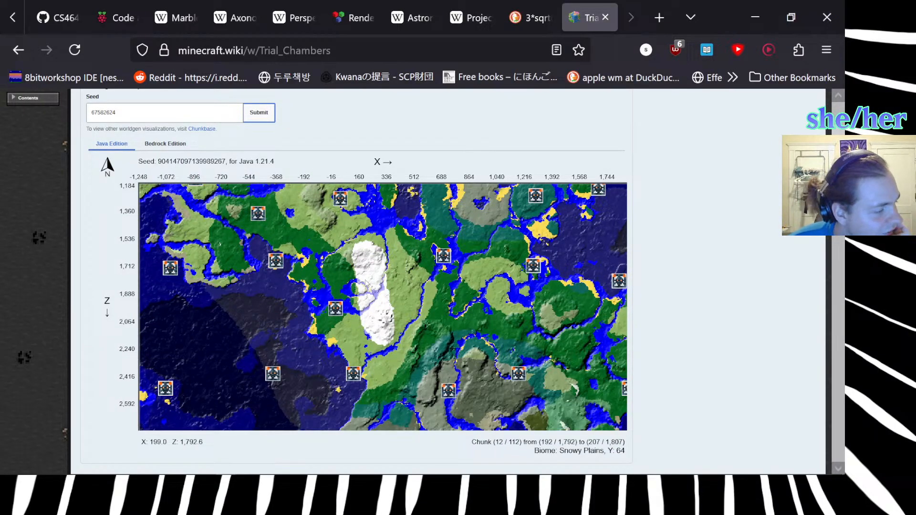
Explore the map northwards to the magenta island in the dark ocean and examine it at close range.
{"action": "left_click_drag", "start_coordinate": [267, 196], "coordinate": [395, 373]}
{"action": "left_click_drag", "start_coordinate": [212, 189], "coordinate": [392, 411]}
{"action": "left_click_drag", "start_coordinate": [371, 360], "coordinate": [383, 400]}
{"action": "left_click_drag", "start_coordinate": [395, 426], "coordinate": [382, 442]}
{"action": "left_click_drag", "start_coordinate": [356, 305], "coordinate": [365, 412]}
{"action": "left_click_drag", "start_coordinate": [311, 302], "coordinate": [320, 328]}
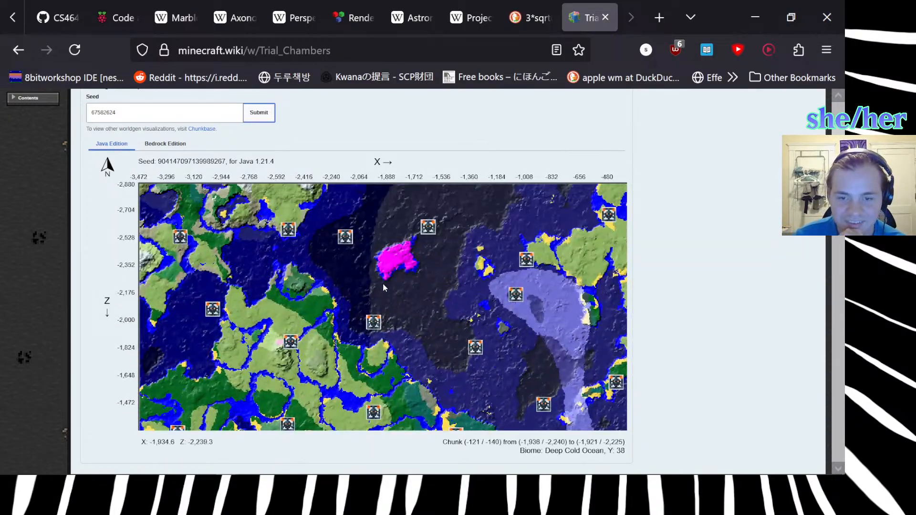
{"action": "scroll", "coordinate": [387, 280], "scroll_direction": "up", "scroll_amount": 4}
{"action": "left_click_drag", "start_coordinate": [400, 234], "coordinate": [341, 333]}
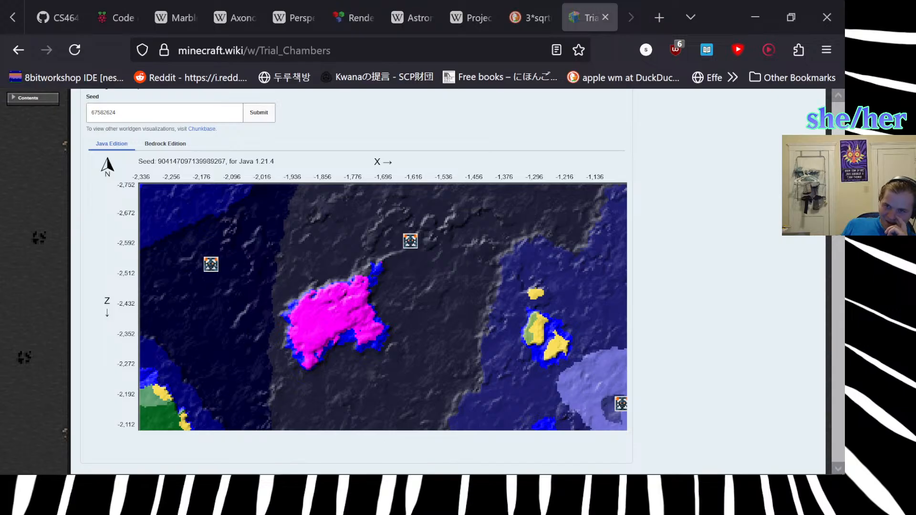
Check the Bedrock Edition preview and return to the Java Edition map.
{"action": "left_click", "coordinate": [165, 144]}
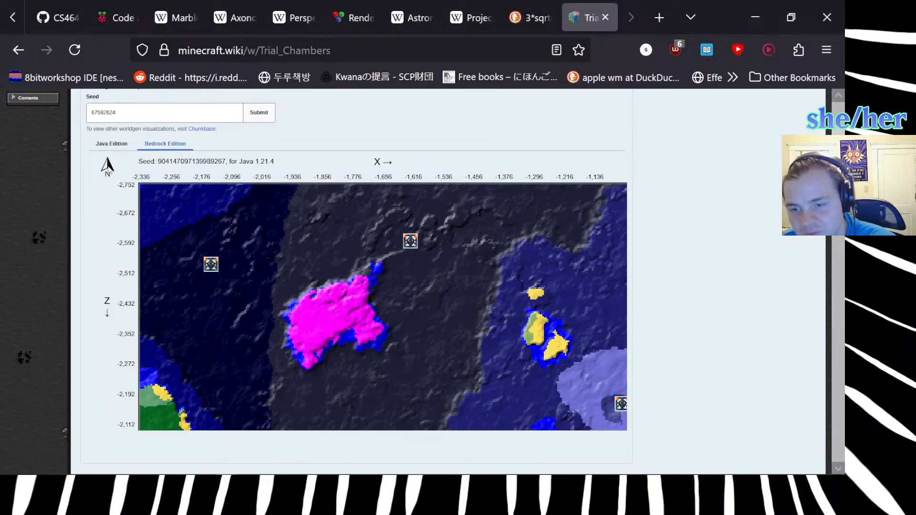
{"action": "left_click", "coordinate": [166, 144]}
{"action": "left_click", "coordinate": [110, 152]}
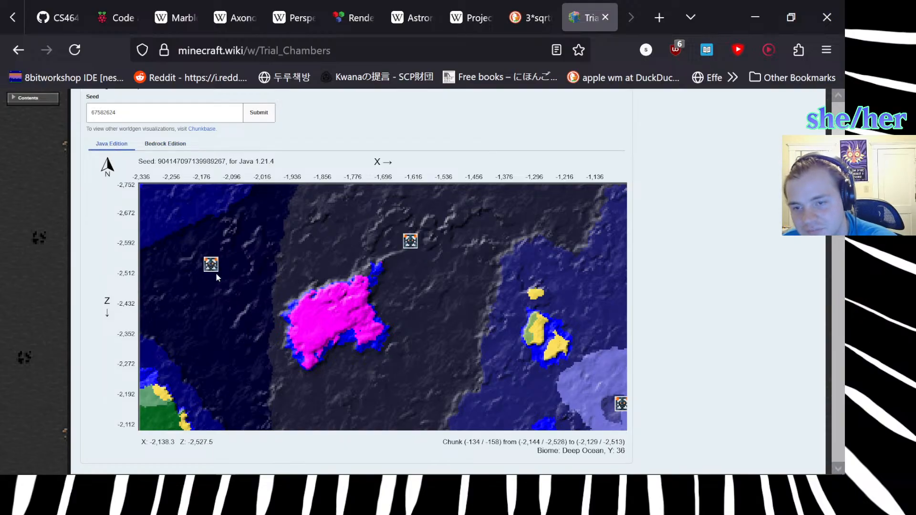
Read the coordinates of the trial chamber northwest of the magenta island, and view the wider surrounding map.
{"action": "scroll", "coordinate": [216, 273], "scroll_direction": "up", "scroll_amount": 5}
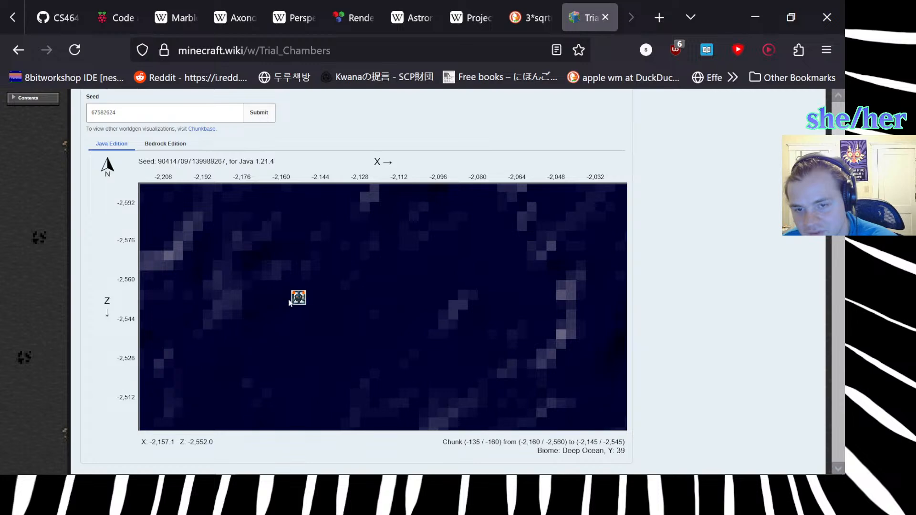
{"action": "mouse_move", "coordinate": [296, 300]}
{"action": "scroll", "coordinate": [295, 367], "scroll_direction": "down", "scroll_amount": 7}
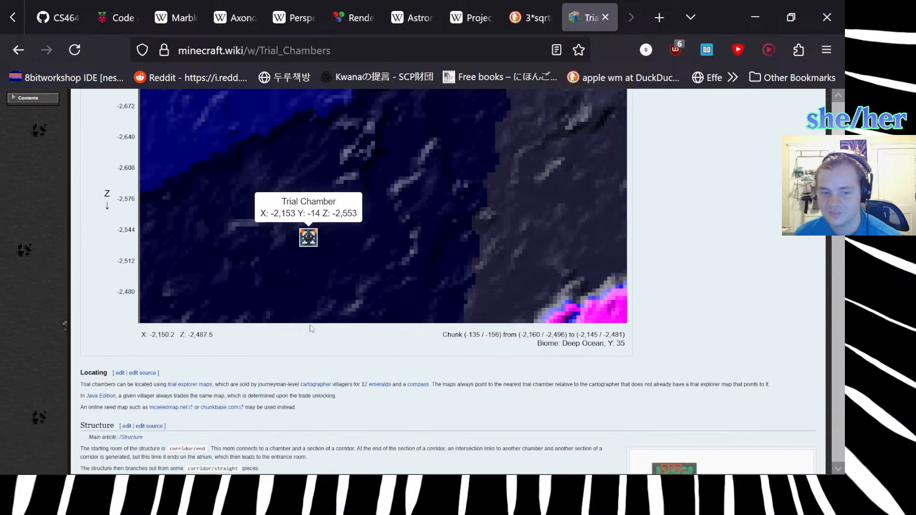
{"action": "scroll", "coordinate": [334, 362], "scroll_direction": "up", "scroll_amount": 7}
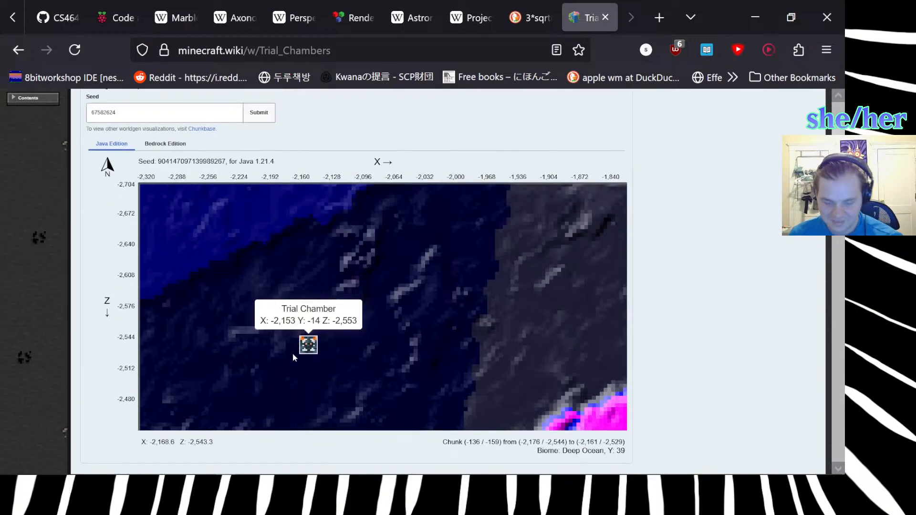
{"action": "scroll", "coordinate": [282, 350], "scroll_direction": "down", "scroll_amount": 6}
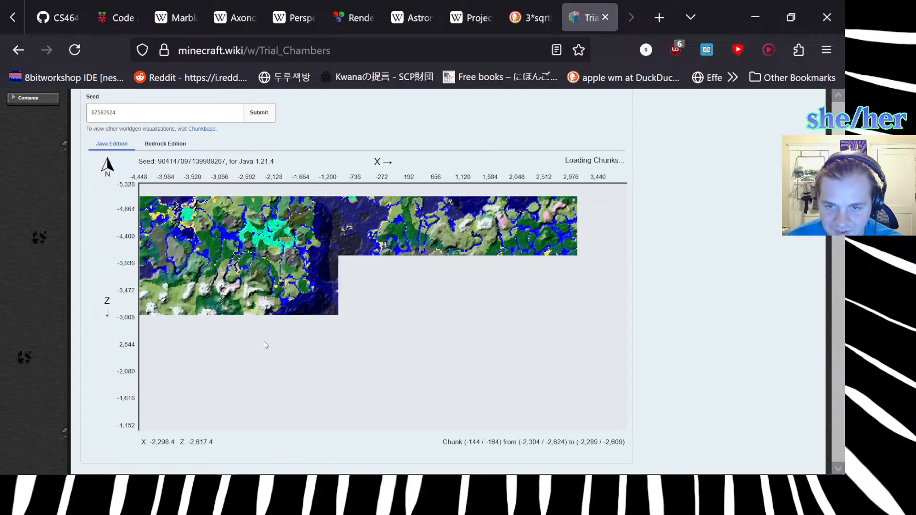
Explore the Java Edition world generation map far to the southeast, to around X 250,000 and Z 118,000.
{"action": "left_click_drag", "start_coordinate": [265, 344], "coordinate": [316, 415]}
{"action": "left_click_drag", "start_coordinate": [317, 313], "coordinate": [326, 208]}
{"action": "left_click_drag", "start_coordinate": [392, 272], "coordinate": [140, 258]}
{"action": "left_click_drag", "start_coordinate": [546, 365], "coordinate": [245, 192]}
{"action": "left_click_drag", "start_coordinate": [539, 350], "coordinate": [200, 208]}
{"action": "left_click_drag", "start_coordinate": [409, 344], "coordinate": [259, 235]}
{"action": "left_click_drag", "start_coordinate": [497, 368], "coordinate": [366, 284]}
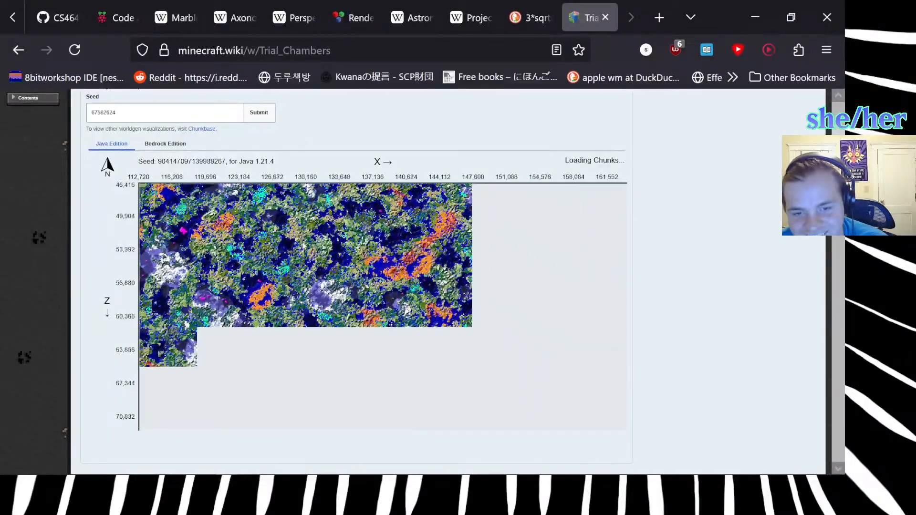
{"action": "left_click_drag", "start_coordinate": [566, 401], "coordinate": [298, 248]}
{"action": "left_click_drag", "start_coordinate": [512, 383], "coordinate": [179, 230]}
{"action": "left_click_drag", "start_coordinate": [529, 370], "coordinate": [188, 239]}
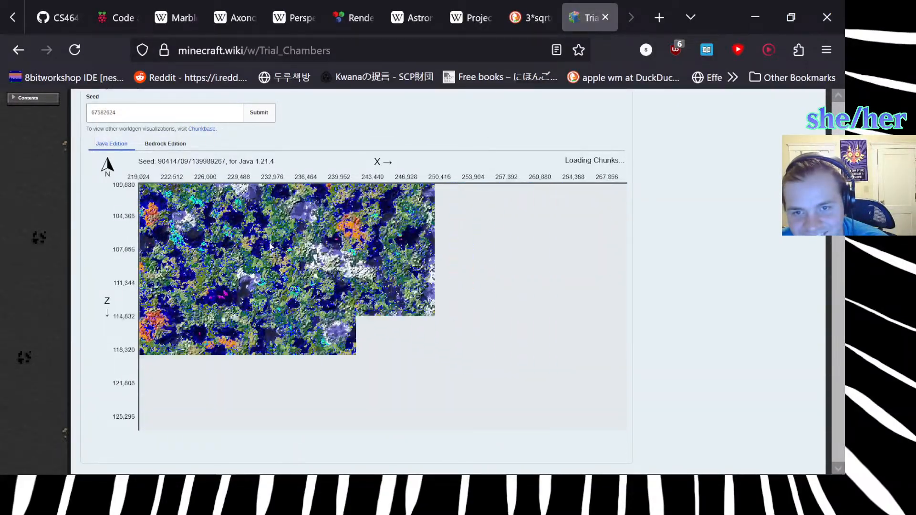
{"action": "left_click_drag", "start_coordinate": [581, 408], "coordinate": [554, 369]}
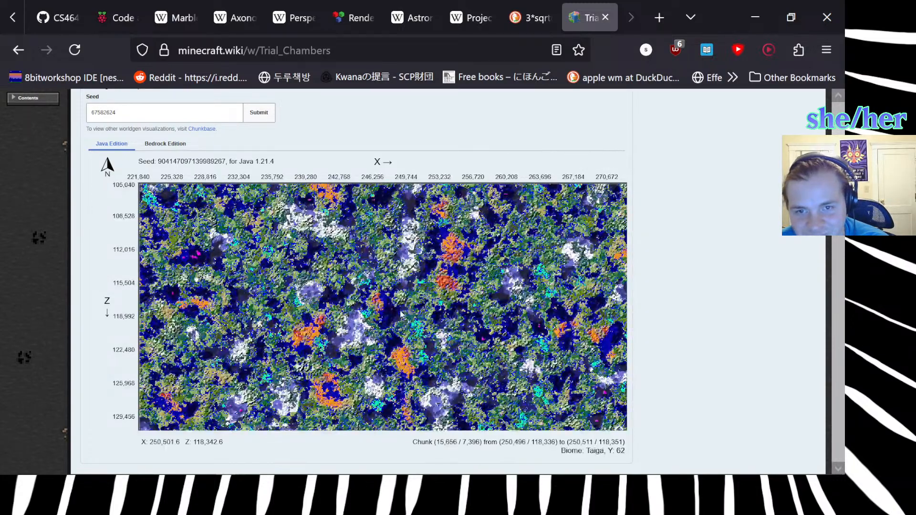
Examine the forest terrain around X 246,100, Z 118,500 at close range, and view its wider surroundings with the trial chamber markers.
{"action": "scroll", "coordinate": [372, 312], "scroll_direction": "up", "scroll_amount": 5}
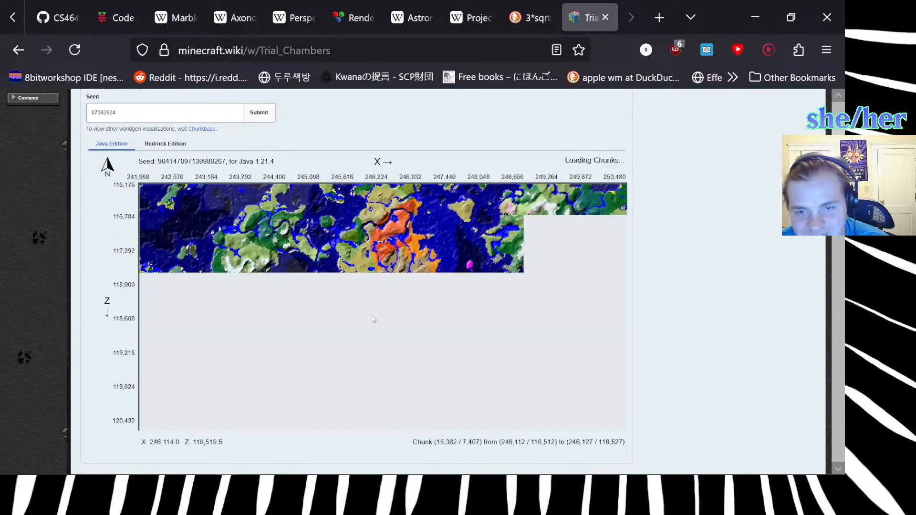
{"action": "scroll", "coordinate": [373, 319], "scroll_direction": "up", "scroll_amount": 7}
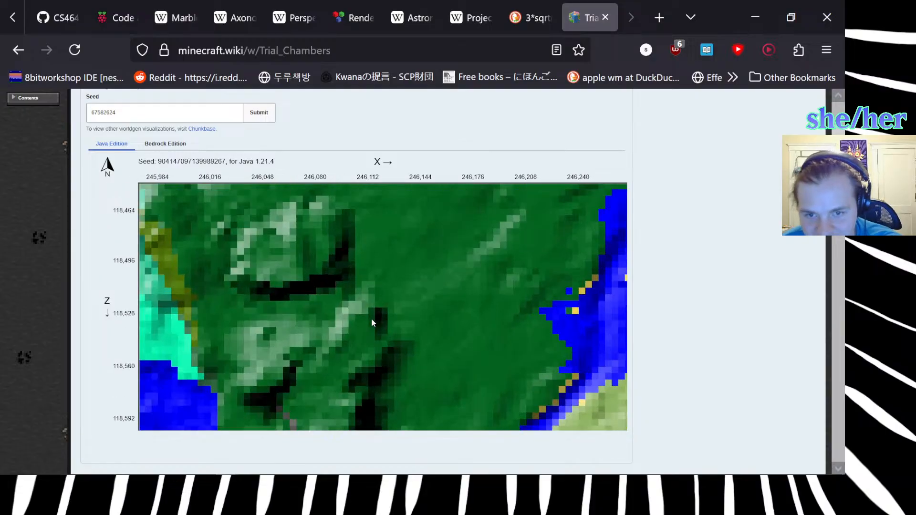
{"action": "left_click_drag", "start_coordinate": [369, 296], "coordinate": [392, 310]}
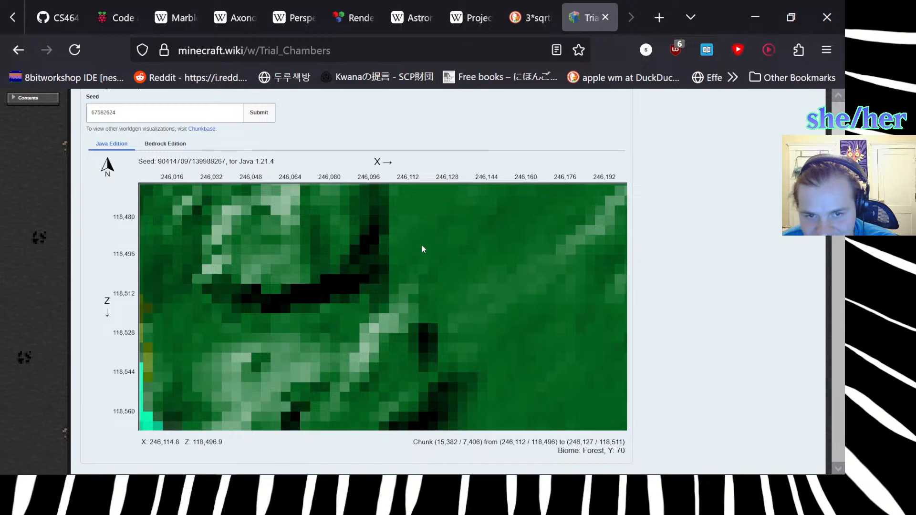
{"action": "scroll", "coordinate": [330, 342], "scroll_direction": "down", "scroll_amount": 4}
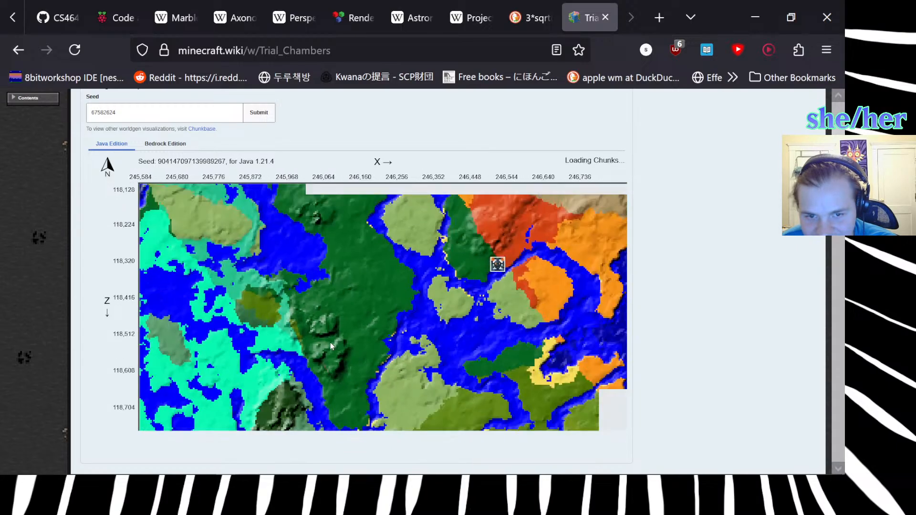
{"action": "scroll", "coordinate": [329, 345], "scroll_direction": "up", "scroll_amount": 4}
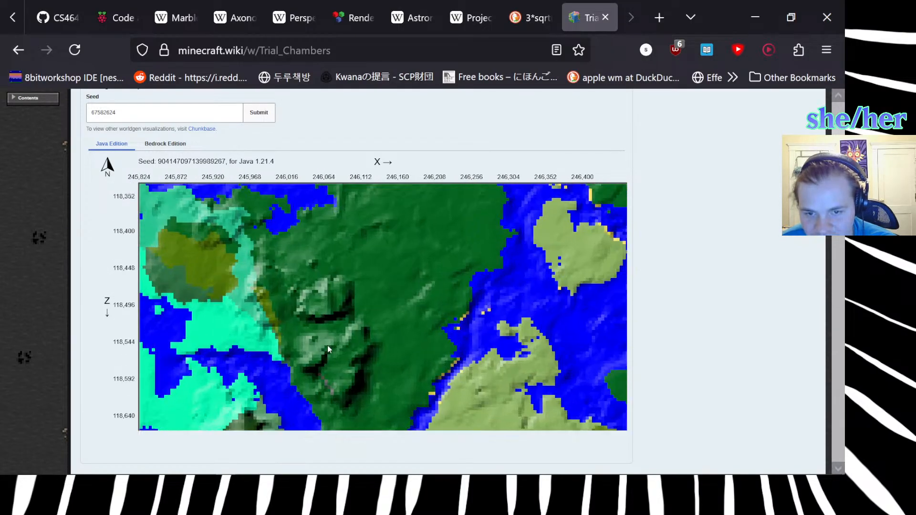
{"action": "scroll", "coordinate": [328, 349], "scroll_direction": "down", "scroll_amount": 4}
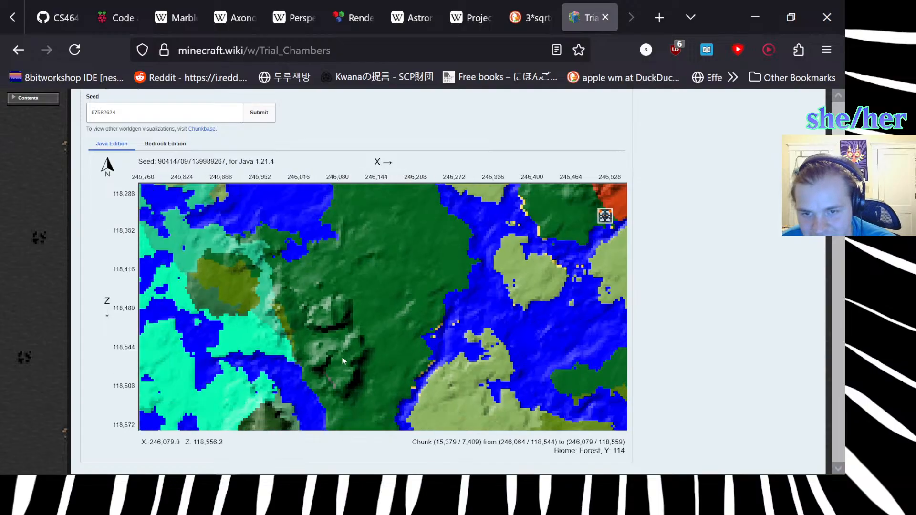
{"action": "scroll", "coordinate": [373, 347], "scroll_direction": "down", "scroll_amount": 3}
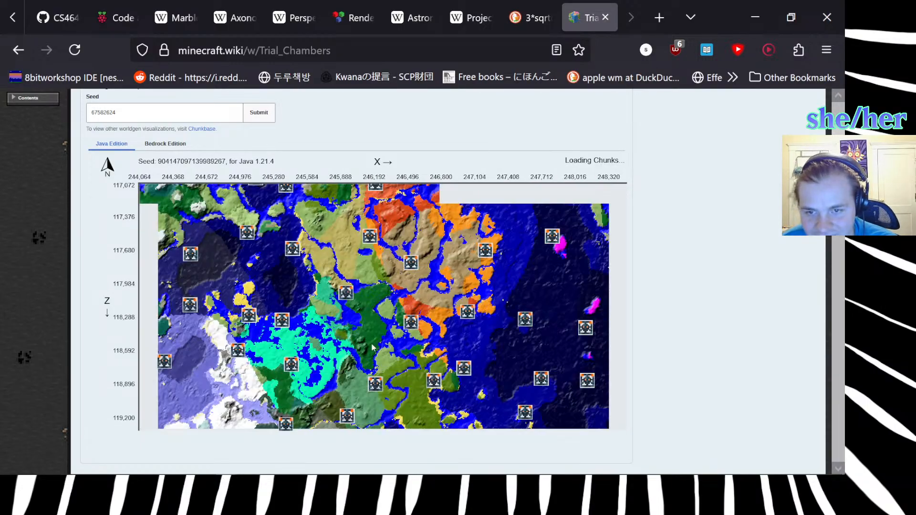
{"action": "scroll", "coordinate": [370, 349], "scroll_direction": "down", "scroll_amount": 3}
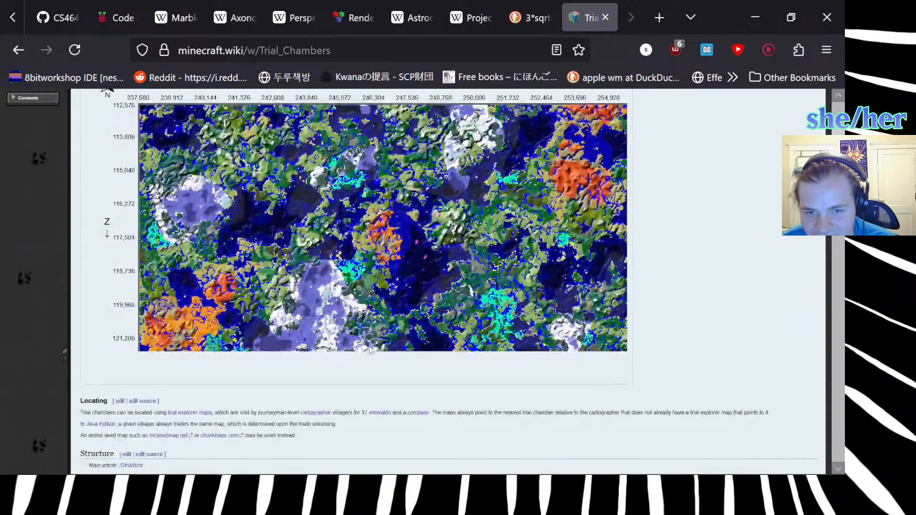
Move the generation map back northwest to around X 35,000, Z 1,400 and view the wider area.
{"action": "scroll", "coordinate": [361, 366], "scroll_direction": "up", "scroll_amount": 1}
{"action": "scroll", "coordinate": [360, 364], "scroll_direction": "up", "scroll_amount": 1}
{"action": "left_click_drag", "start_coordinate": [368, 386], "coordinate": [578, 425]}
{"action": "left_click_drag", "start_coordinate": [367, 330], "coordinate": [555, 421]}
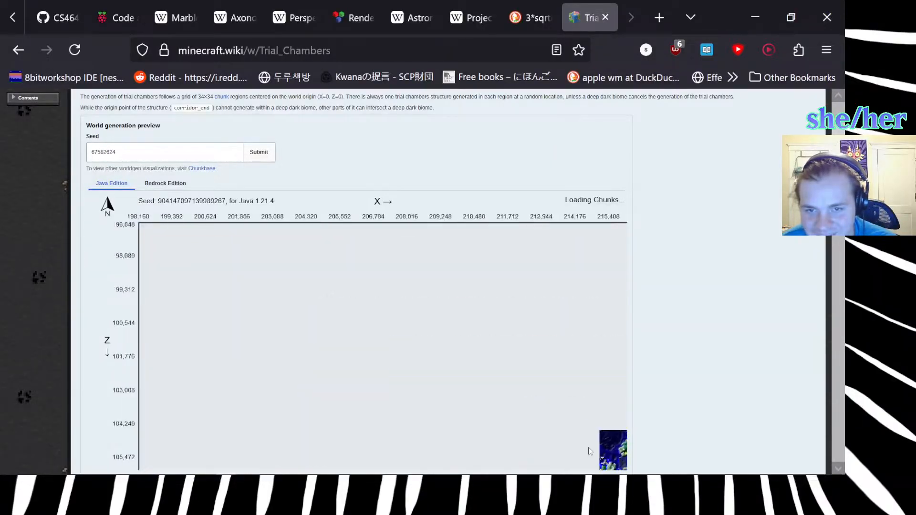
{"action": "left_click_drag", "start_coordinate": [327, 323], "coordinate": [543, 396]}
{"action": "left_click_drag", "start_coordinate": [338, 308], "coordinate": [507, 392]}
{"action": "left_click_drag", "start_coordinate": [316, 333], "coordinate": [519, 372]}
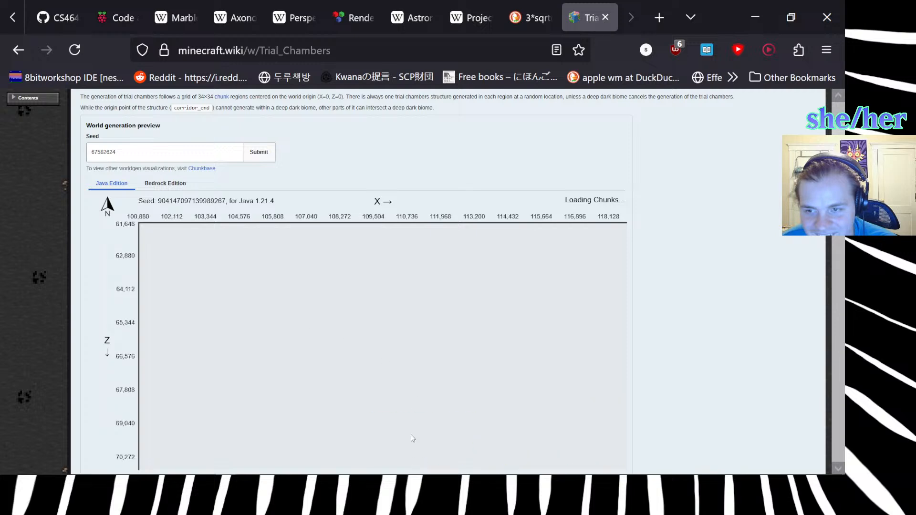
{"action": "left_click_drag", "start_coordinate": [263, 335], "coordinate": [385, 453]}
{"action": "left_click_drag", "start_coordinate": [270, 342], "coordinate": [374, 390]}
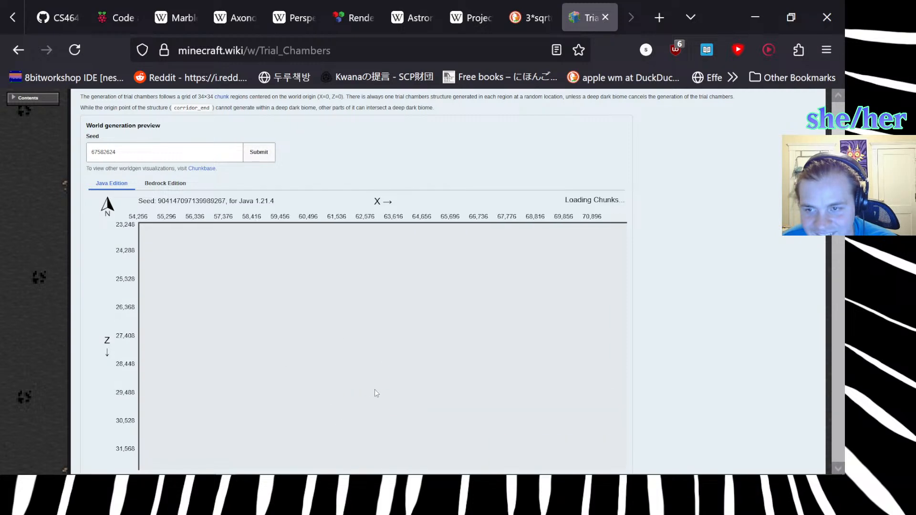
{"action": "left_click_drag", "start_coordinate": [295, 346], "coordinate": [420, 425]}
{"action": "left_click_drag", "start_coordinate": [321, 291], "coordinate": [333, 424]}
{"action": "left_click_drag", "start_coordinate": [319, 346], "coordinate": [385, 375]}
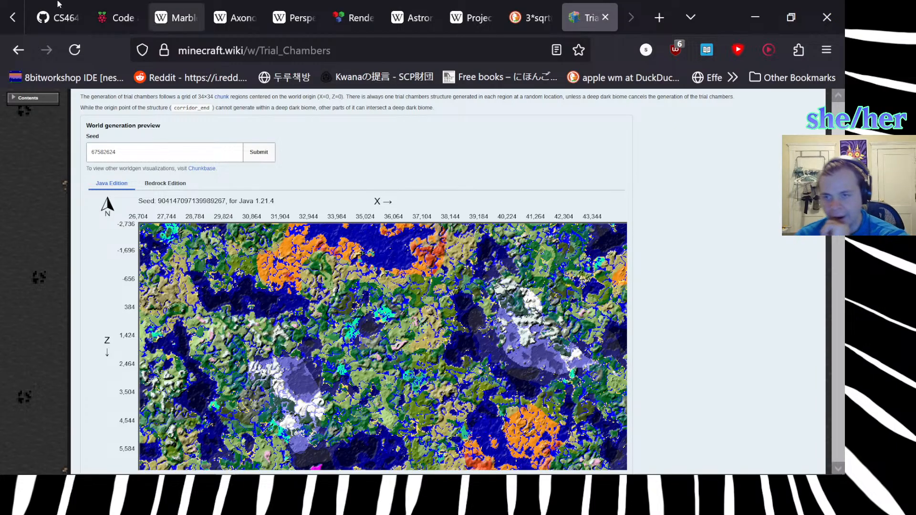
{"action": "scroll", "coordinate": [228, 245], "scroll_direction": "down", "scroll_amount": 2}
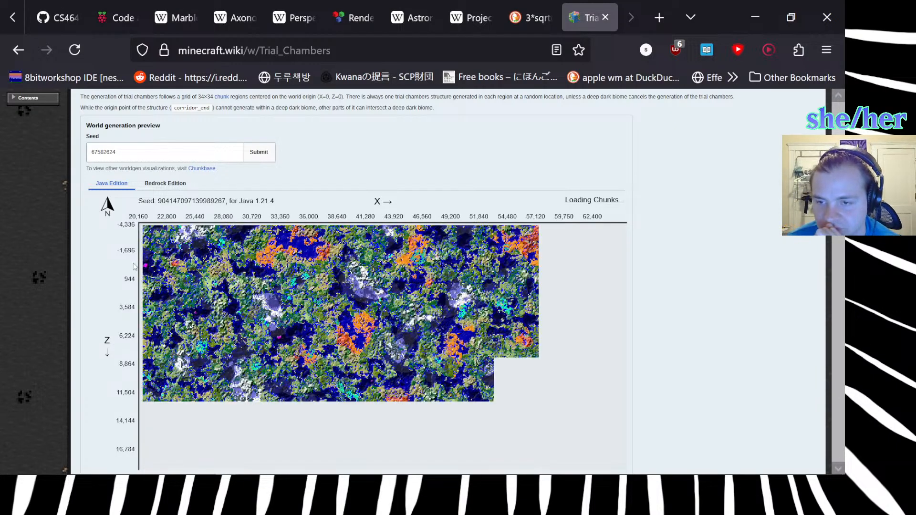
Read through the rest of the Trial Chambers article, covering structure, blocks, mobs, vault and barrel loot, spawner drops, achievements and advancements.
{"action": "scroll", "coordinate": [120, 265], "scroll_direction": "down", "scroll_amount": 5}
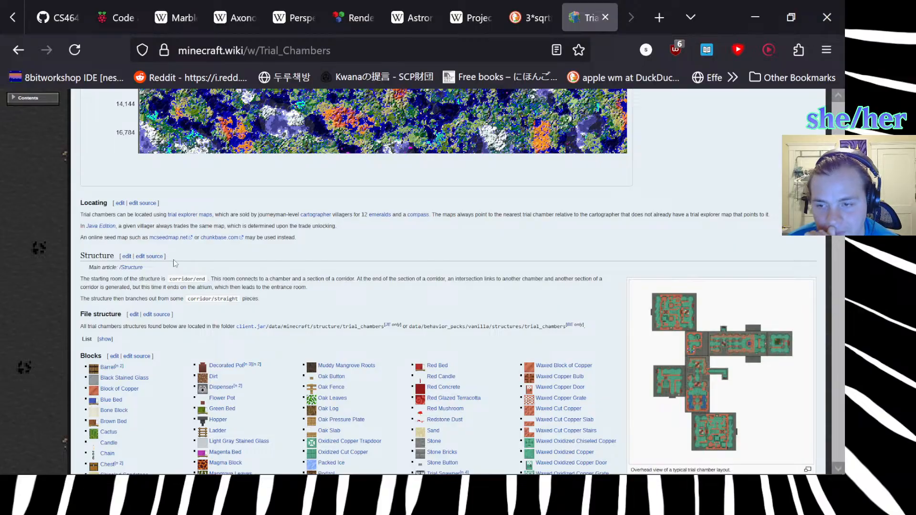
{"action": "scroll", "coordinate": [175, 262], "scroll_direction": "down", "scroll_amount": 3}
{"action": "scroll", "coordinate": [177, 264], "scroll_direction": "down", "scroll_amount": 15}
{"action": "scroll", "coordinate": [181, 264], "scroll_direction": "down", "scroll_amount": 7}
{"action": "scroll", "coordinate": [372, 309], "scroll_direction": "down", "scroll_amount": 15}
{"action": "scroll", "coordinate": [417, 319], "scroll_direction": "down", "scroll_amount": 9}
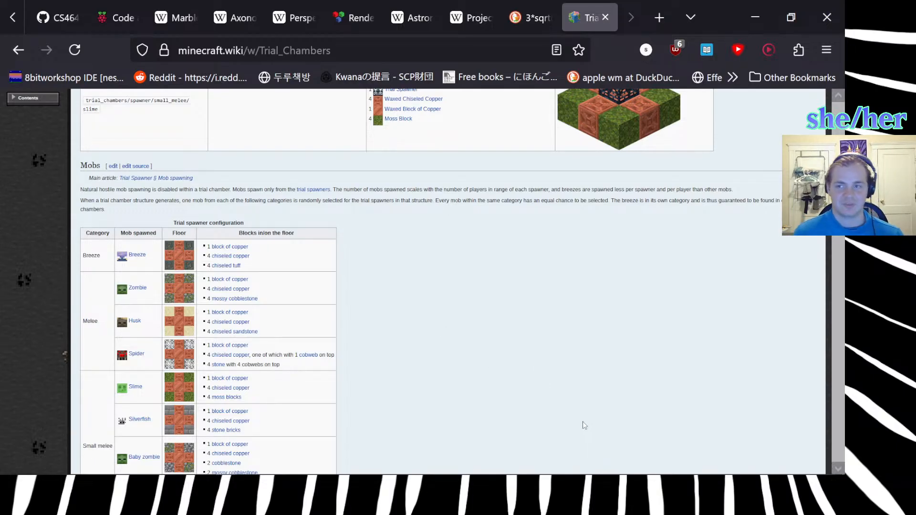
{"action": "scroll", "coordinate": [529, 382], "scroll_direction": "down", "scroll_amount": 10}
{"action": "scroll", "coordinate": [533, 387], "scroll_direction": "down", "scroll_amount": 4}
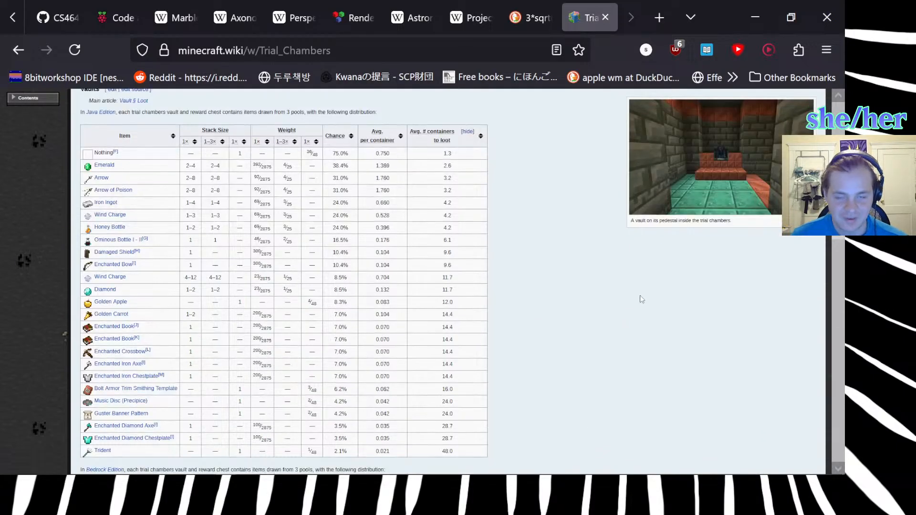
{"action": "scroll", "coordinate": [611, 284], "scroll_direction": "down", "scroll_amount": 20}
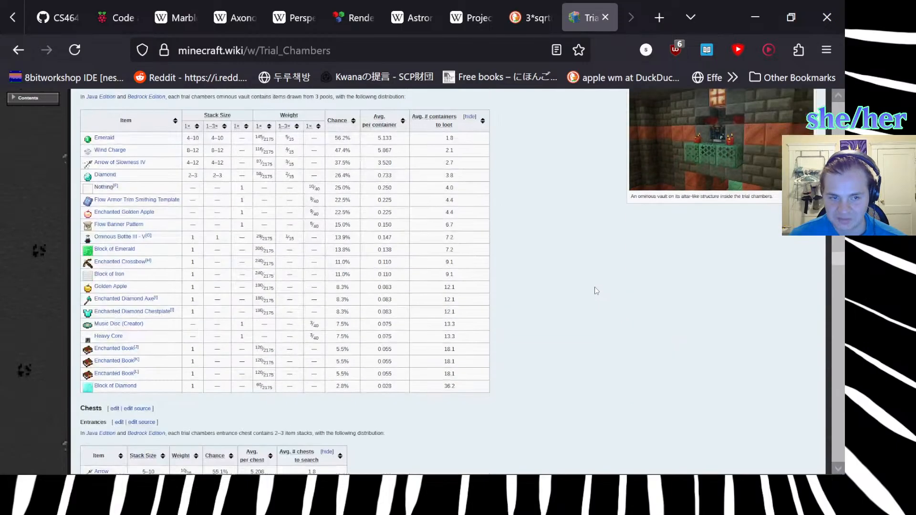
{"action": "scroll", "coordinate": [596, 290], "scroll_direction": "down", "scroll_amount": 15}
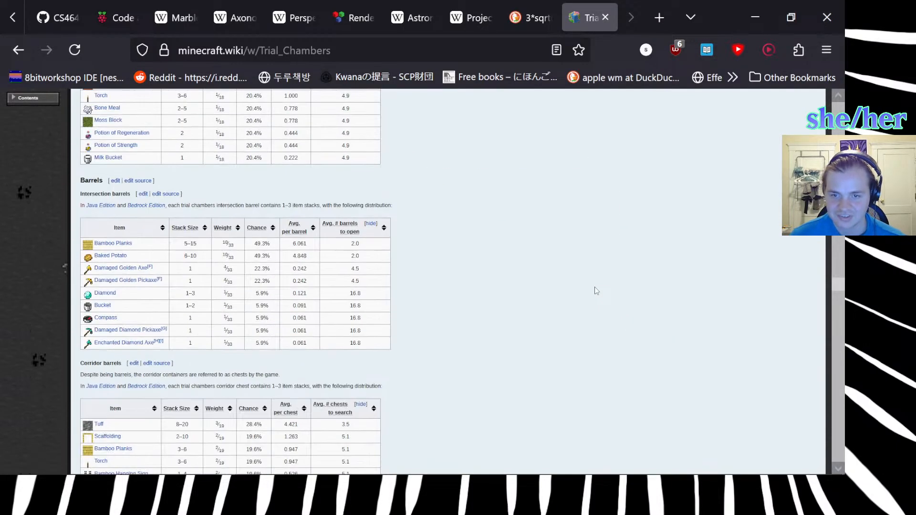
{"action": "scroll", "coordinate": [595, 290], "scroll_direction": "down", "scroll_amount": 20}
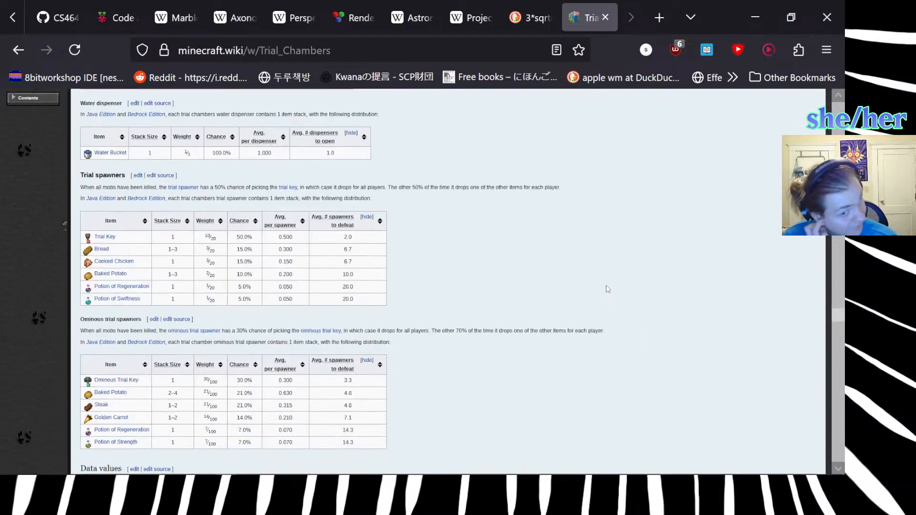
{"action": "scroll", "coordinate": [608, 288], "scroll_direction": "down", "scroll_amount": 7}
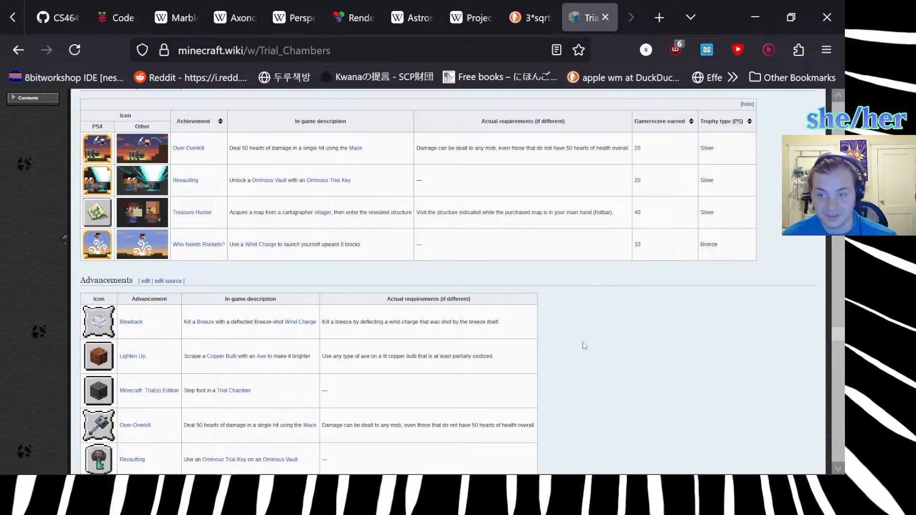
Switch to Blender, look over the corner hill, and delete the diagonal ruler in the top view.
{"action": "left_click", "coordinate": [507, 467]}
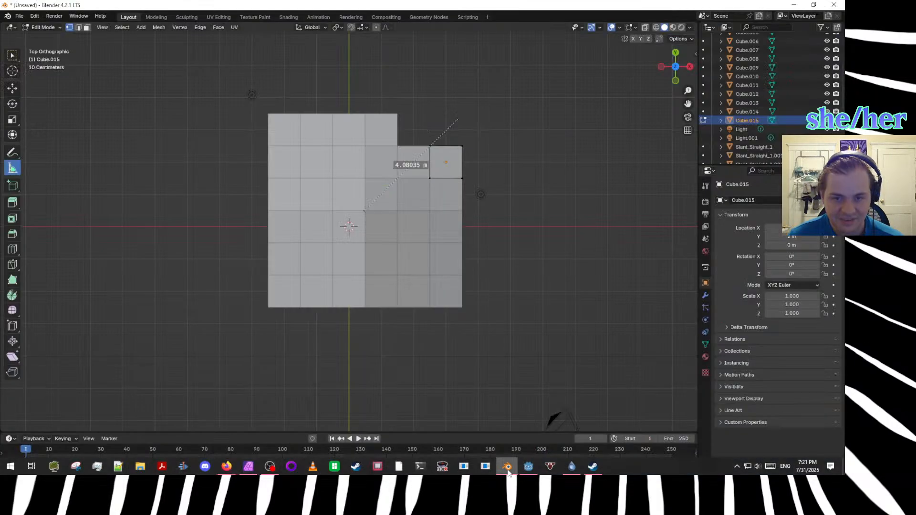
{"action": "scroll", "coordinate": [466, 379], "scroll_direction": "up", "scroll_amount": 2}
{"action": "scroll", "coordinate": [470, 377], "scroll_direction": "down", "scroll_amount": 3}
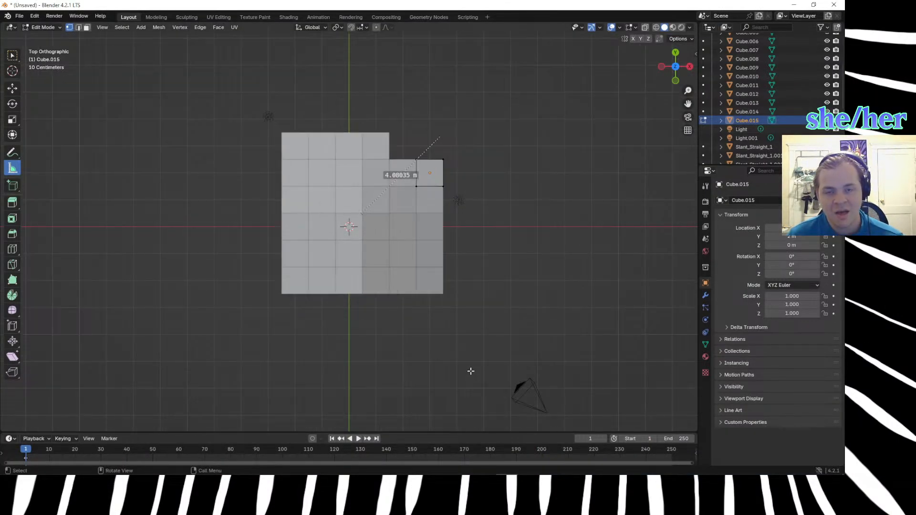
{"action": "middle_click_drag", "start_coordinate": [515, 372], "coordinate": [69, 201]}
{"action": "left_click_drag", "start_coordinate": [427, 301], "coordinate": [425, 303]}
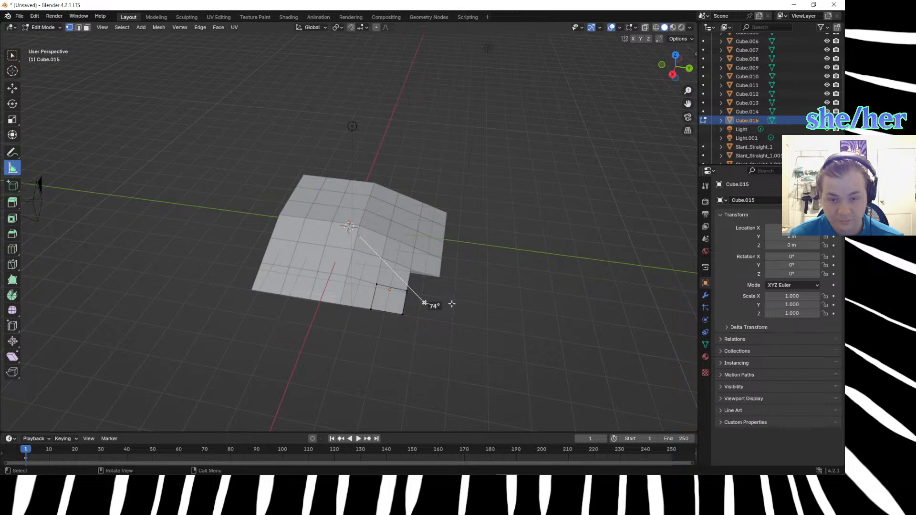
{"action": "middle_click_drag", "start_coordinate": [447, 304], "coordinate": [416, 280]}
{"action": "key", "text": "KP_7"}
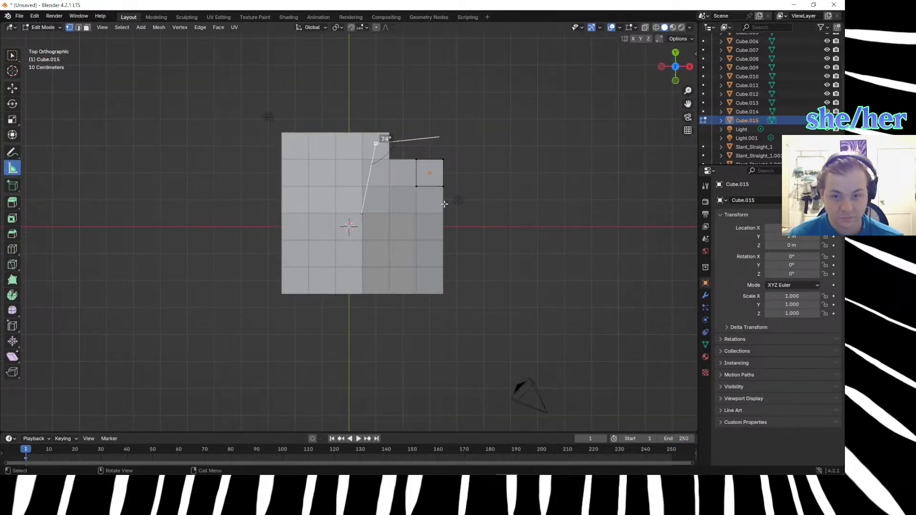
{"action": "key", "text": "Delete"}
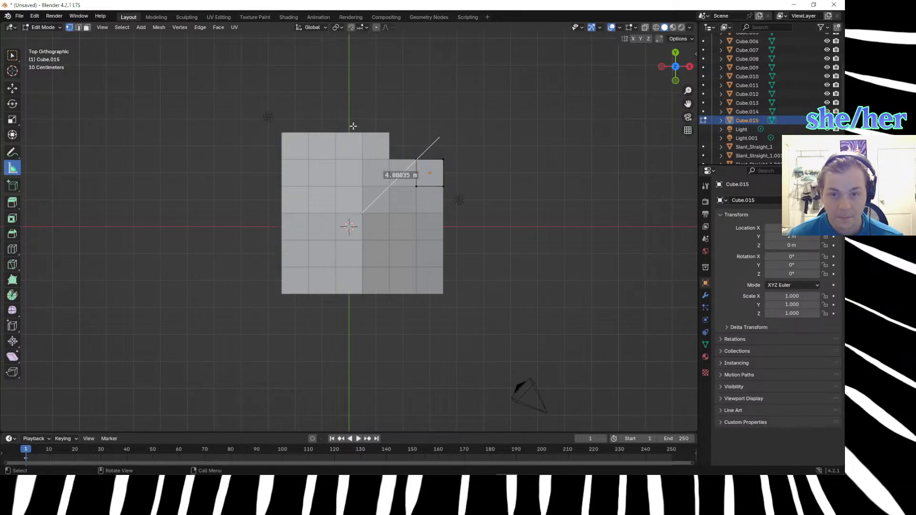
{"action": "key", "text": "Delete"}
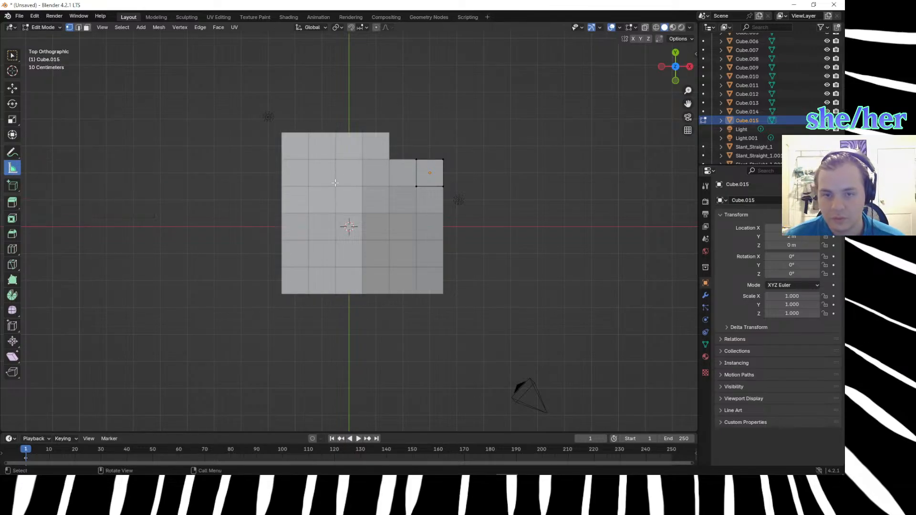
Measure the two outer sides of the hill's unfinished corner in top view, from the slope boundaries to the missing outer corner.
{"action": "left_click_drag", "start_coordinate": [363, 132], "coordinate": [448, 132]}
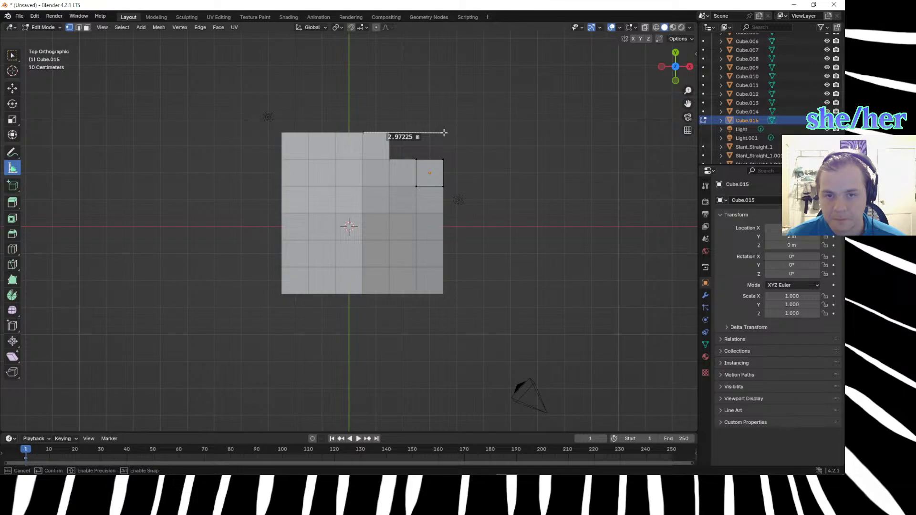
{"action": "left_click_drag", "start_coordinate": [444, 132], "coordinate": [443, 132]}
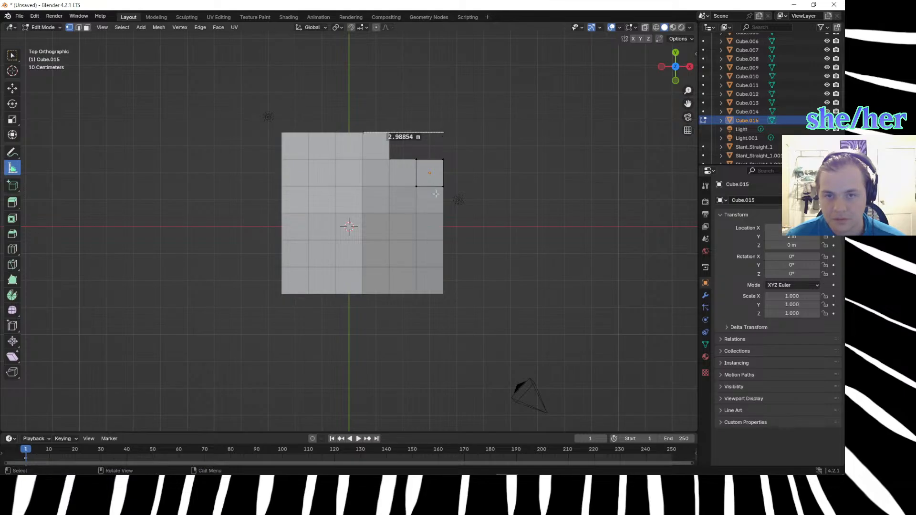
{"action": "left_click_drag", "start_coordinate": [443, 207], "coordinate": [442, 134]}
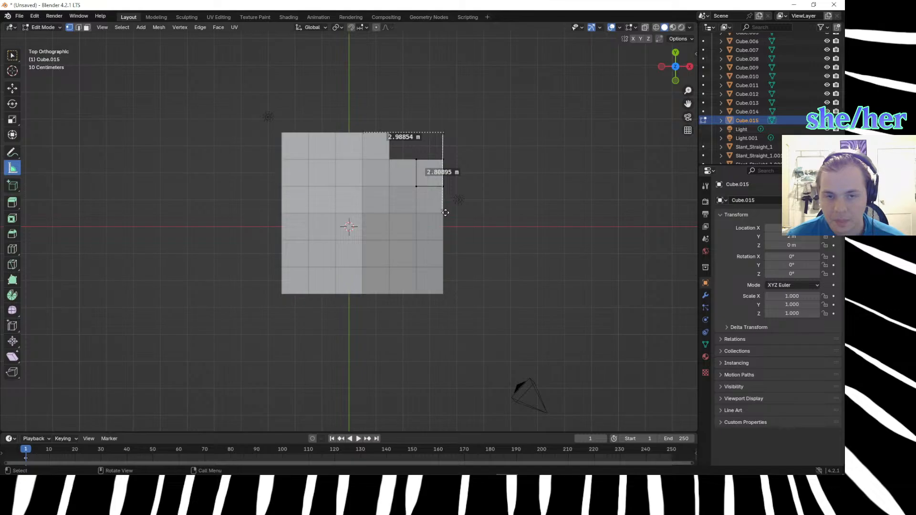
{"action": "left_click_drag", "start_coordinate": [442, 208], "coordinate": [443, 214]}
{"action": "left_click_drag", "start_coordinate": [442, 138], "coordinate": [442, 134]}
{"action": "middle_click_drag", "start_coordinate": [493, 193], "coordinate": [446, 136]}
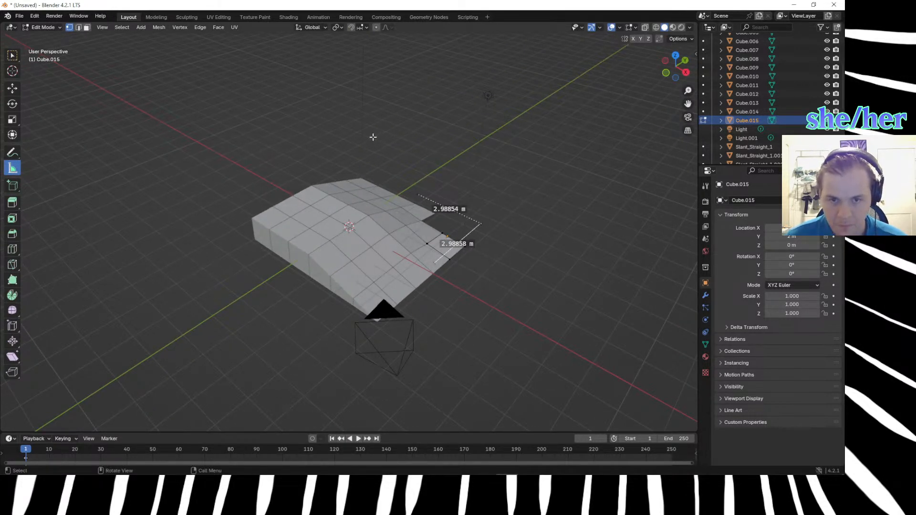
{"action": "key", "text": "z"}
{"action": "left_click", "coordinate": [533, 174]}
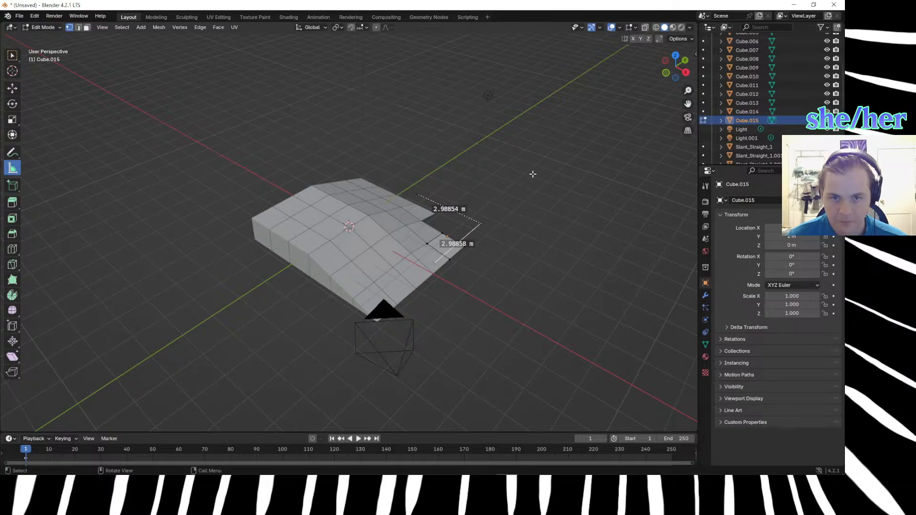
{"action": "key", "text": "KP_7"}
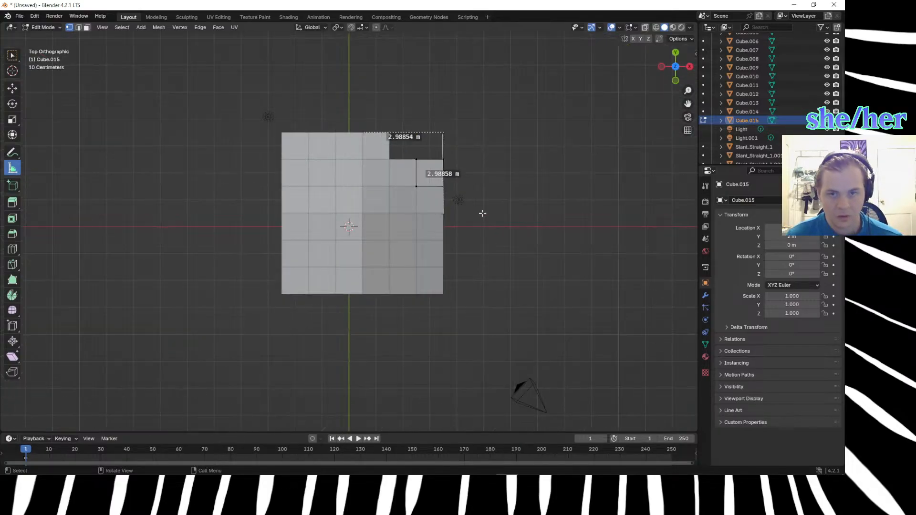
Measure the diagonal of the unfinished corner from the inner slope corner to the missing outer corner, fine-tuning both ruler ends.
{"action": "left_click_drag", "start_coordinate": [364, 212], "coordinate": [442, 134]}
{"action": "scroll", "coordinate": [442, 170], "scroll_direction": "up", "scroll_amount": 3}
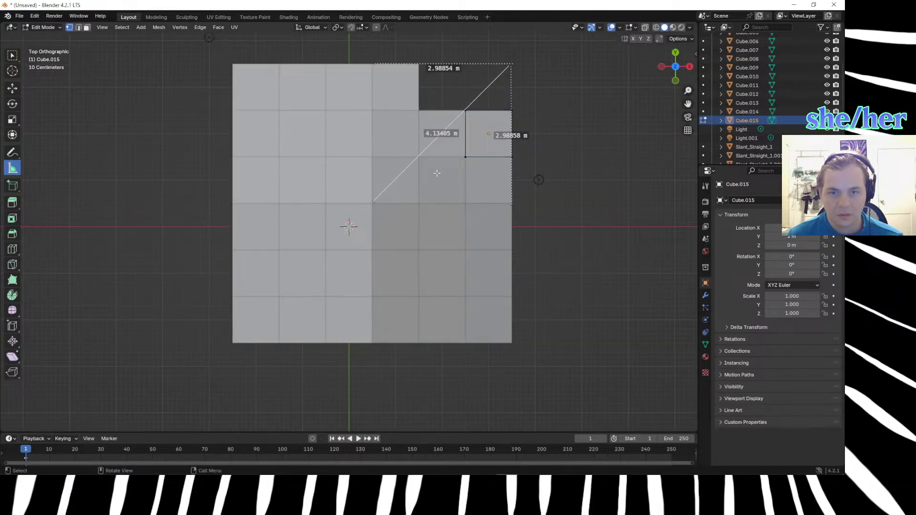
{"action": "left_click_drag", "start_coordinate": [372, 201], "coordinate": [372, 206]}
{"action": "left_click_drag", "start_coordinate": [372, 204], "coordinate": [372, 202]}
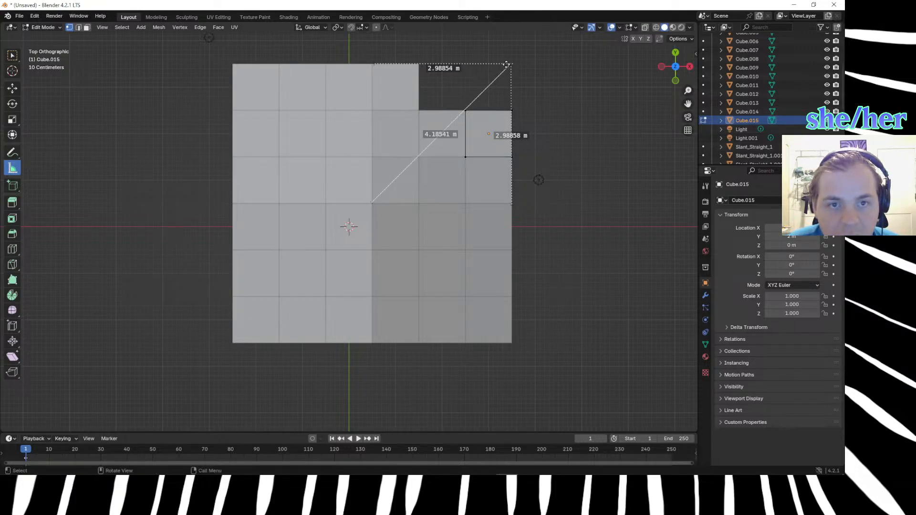
{"action": "left_click_drag", "start_coordinate": [511, 67], "coordinate": [512, 67]}
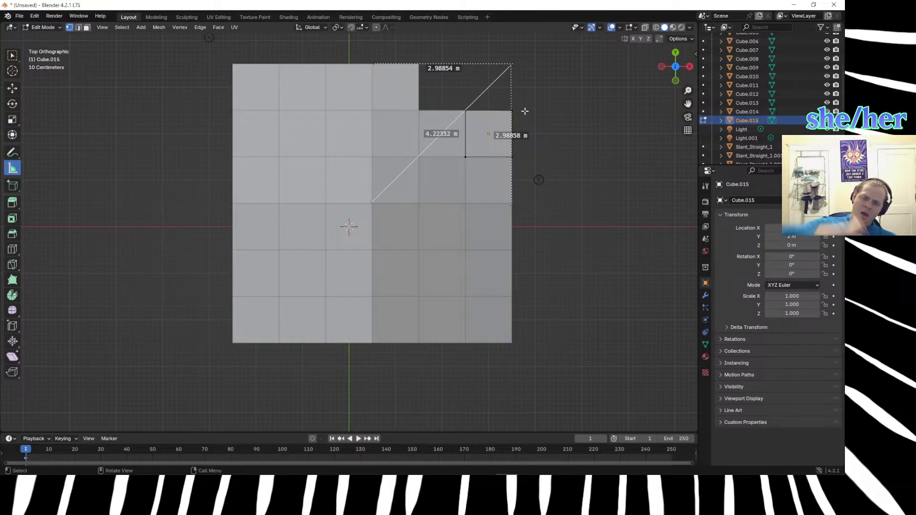
Delete the diagonal ruler and the two side rulers at the hill's unfinished corner.
{"action": "middle_click_drag", "start_coordinate": [558, 255], "coordinate": [427, 189]}
{"action": "left_click_drag", "start_coordinate": [366, 230], "coordinate": [364, 206]}
{"action": "middle_click_drag", "start_coordinate": [387, 263], "coordinate": [468, 354]}
{"action": "left_click_drag", "start_coordinate": [589, 288], "coordinate": [586, 321]}
{"action": "mouse_move", "coordinate": [580, 339]}
{"action": "middle_mouse_down"}
{"action": "mouse_move", "coordinate": [542, 321]}
{"action": "mouse_move", "coordinate": [610, 356]}
{"action": "mouse_move", "coordinate": [590, 327]}
{"action": "middle_mouse_up"}
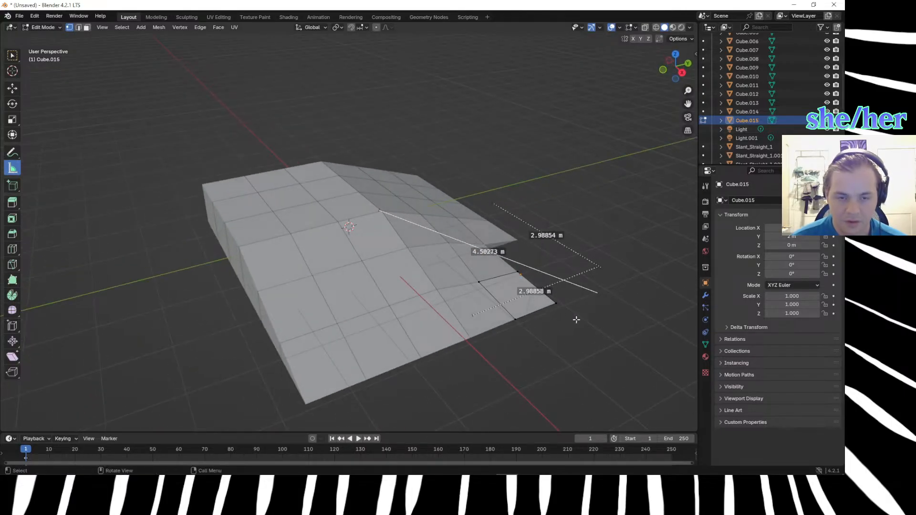
{"action": "key", "text": "Delete"}
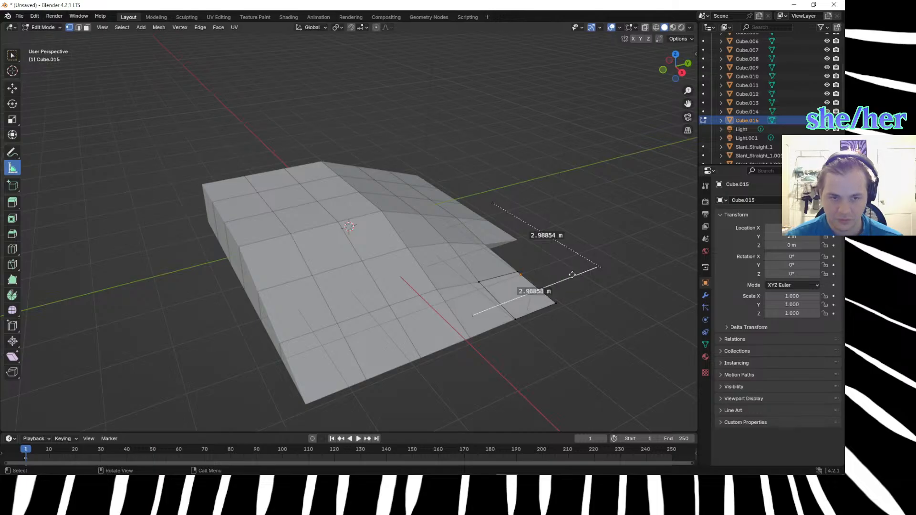
{"action": "key", "text": "Delete"}
{"action": "left_click", "coordinate": [568, 249]}
{"action": "key", "text": "Delete"}
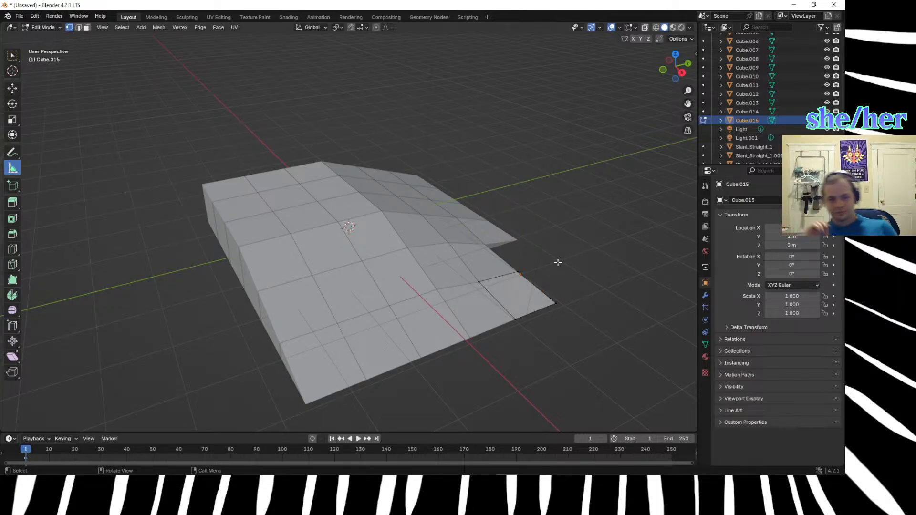
{"action": "scroll", "coordinate": [455, 288], "scroll_direction": "up", "scroll_amount": 2}
{"action": "middle_click_drag", "start_coordinate": [454, 290], "coordinate": [403, 264]}
{"action": "scroll", "coordinate": [403, 264], "scroll_direction": "up", "scroll_amount": 3}
{"action": "scroll", "coordinate": [403, 265], "scroll_direction": "up", "scroll_amount": 1}
{"action": "left_click_drag", "start_coordinate": [472, 258], "coordinate": [577, 376]}
{"action": "key", "text": "Delete"}
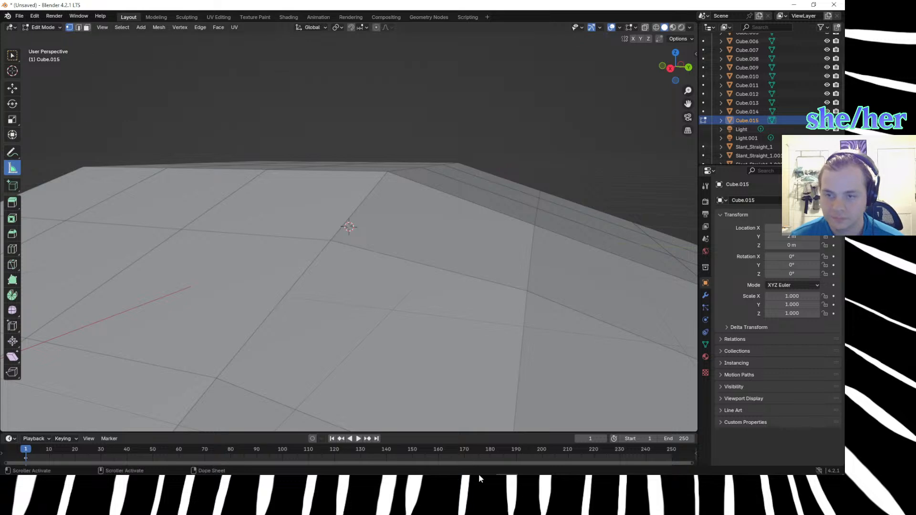
Switch to the browser, search the web for "diagonal ramp math" and look through the results.
{"action": "mouse_move", "coordinate": [228, 465]}
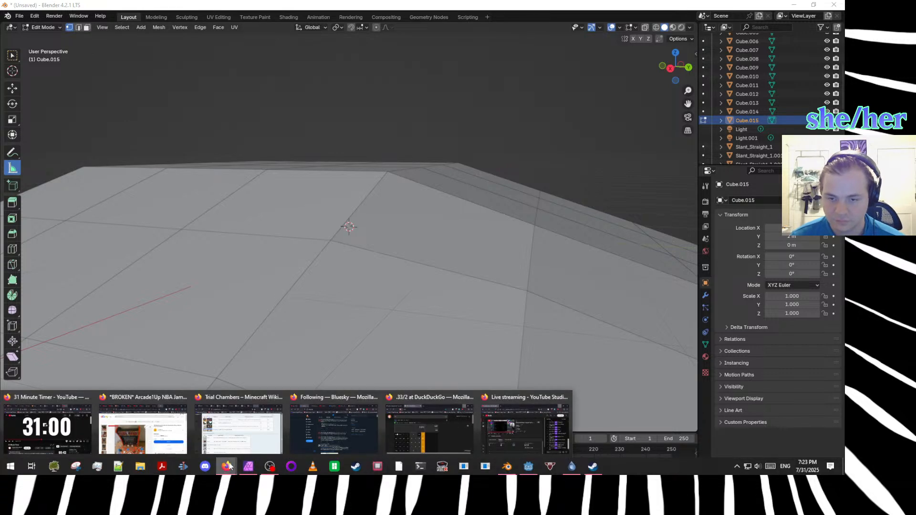
{"action": "left_click", "coordinate": [336, 428]}
{"action": "left_click", "coordinate": [302, 54]}
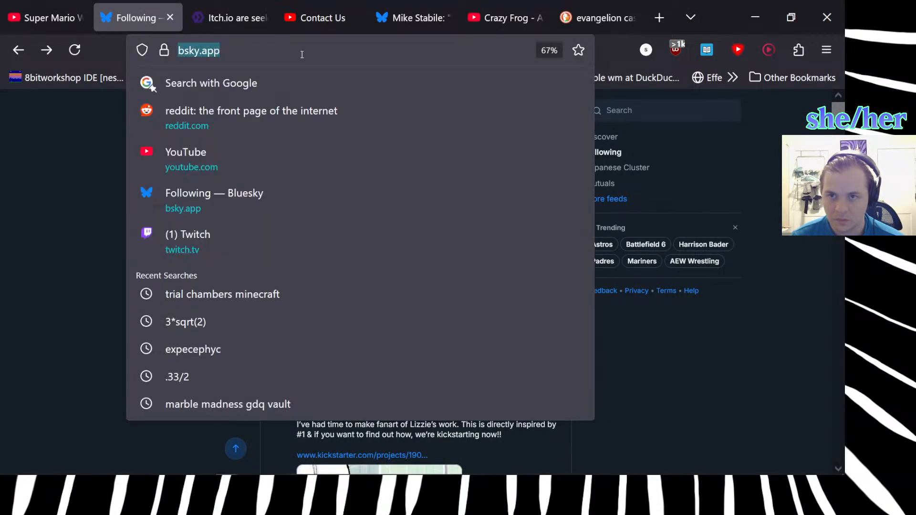
{"action": "type", "text": "diag"}
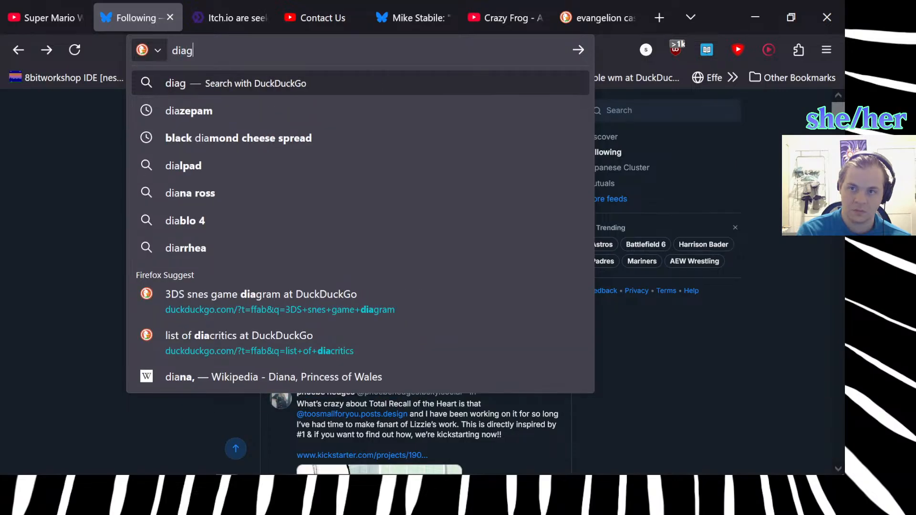
{"action": "type", "text": "onal ramp math"}
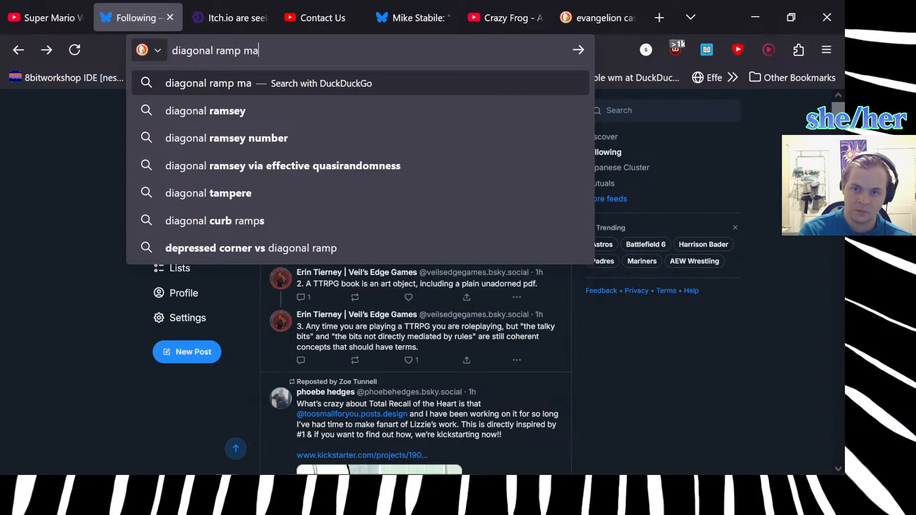
{"action": "key", "text": "Return"}
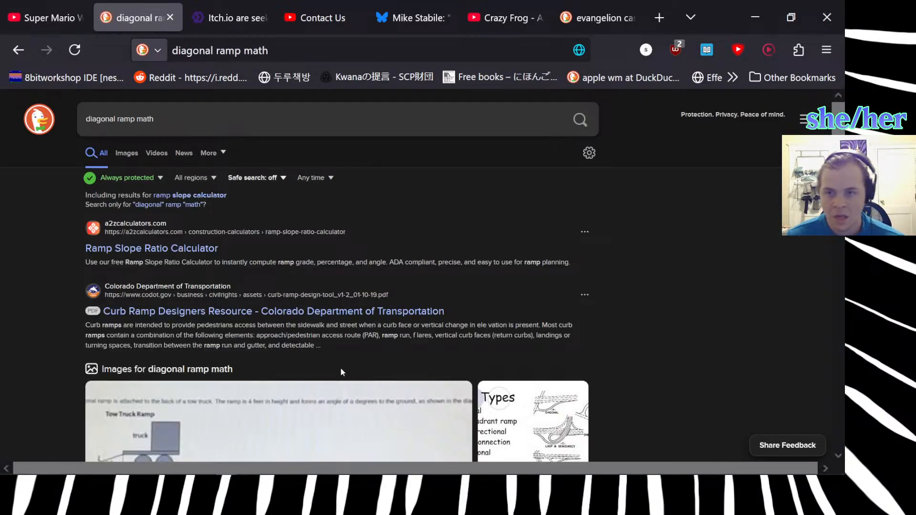
{"action": "scroll", "coordinate": [179, 290], "scroll_direction": "down", "scroll_amount": 4}
{"action": "scroll", "coordinate": [178, 295], "scroll_direction": "up", "scroll_amount": 4}
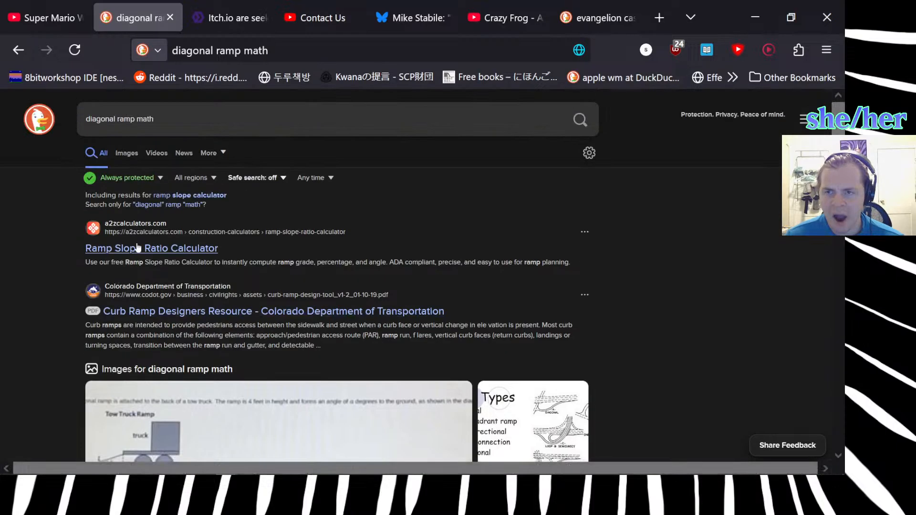
{"action": "scroll", "coordinate": [77, 316], "scroll_direction": "down", "scroll_amount": 10}
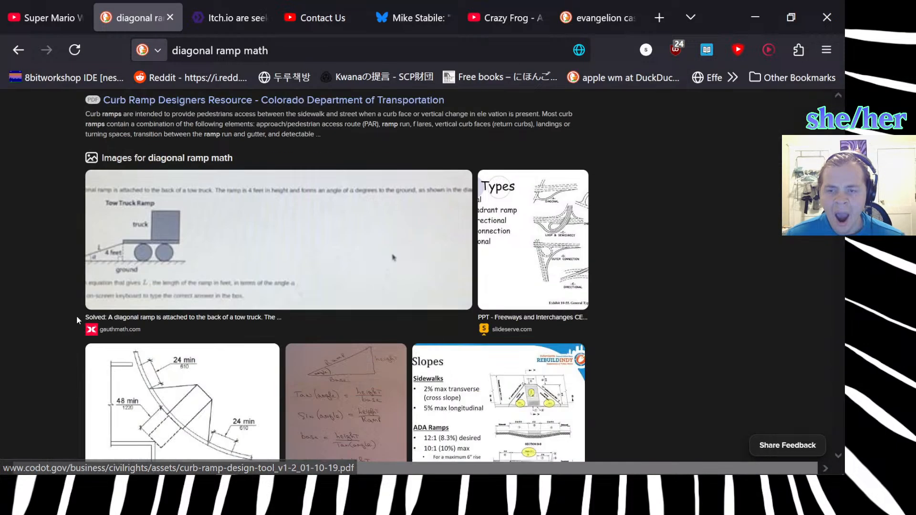
{"action": "scroll", "coordinate": [40, 323], "scroll_direction": "down", "scroll_amount": 2}
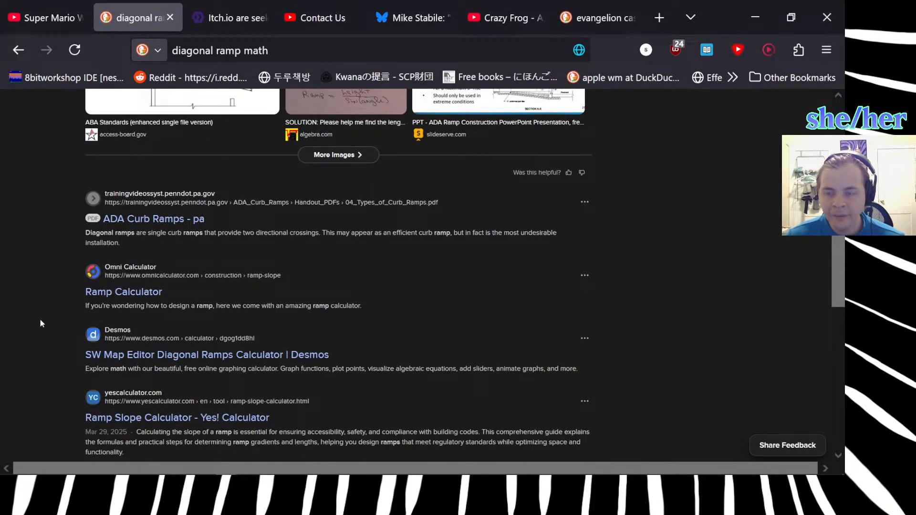
{"action": "scroll", "coordinate": [40, 323], "scroll_direction": "down", "scroll_amount": 8}
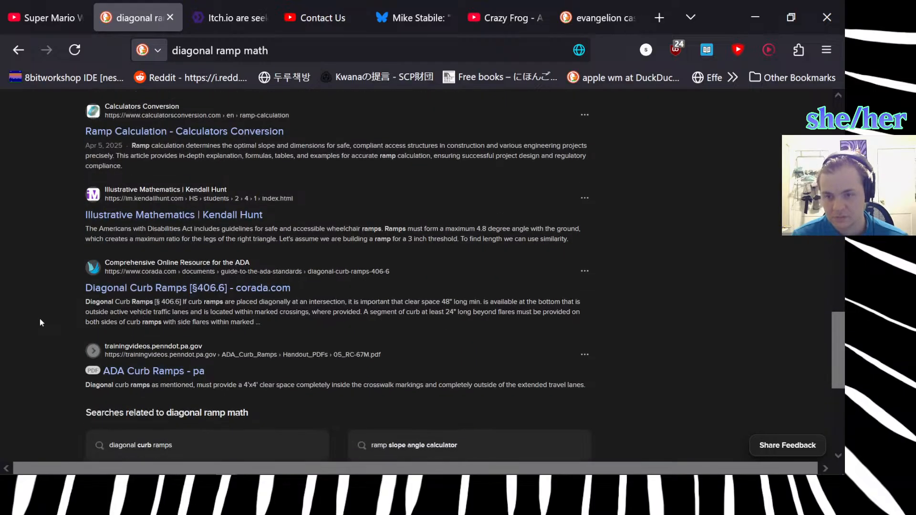
Open the corada.com page on Diagonal Curb Ramps, read through it, and return to the search results.
{"action": "left_click", "coordinate": [151, 293]}
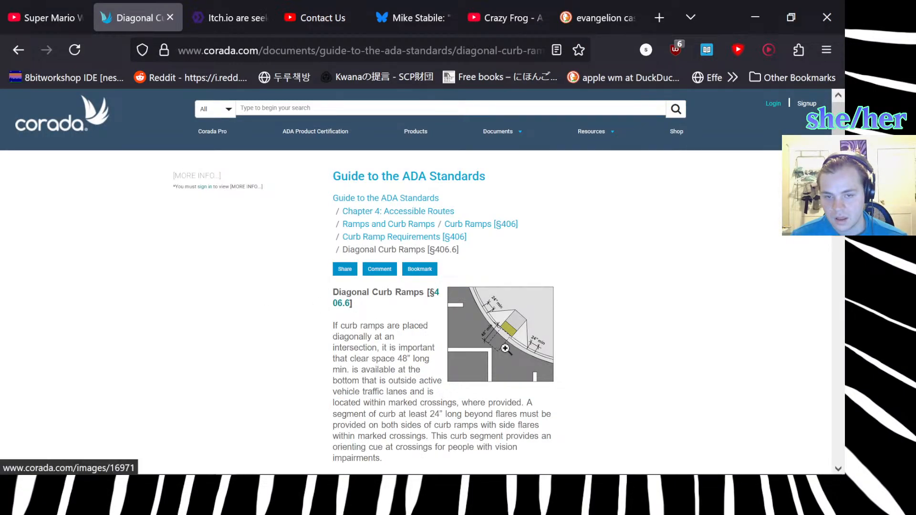
{"action": "scroll", "coordinate": [504, 348], "scroll_direction": "down", "scroll_amount": 6}
{"action": "scroll", "coordinate": [492, 334], "scroll_direction": "up", "scroll_amount": 2}
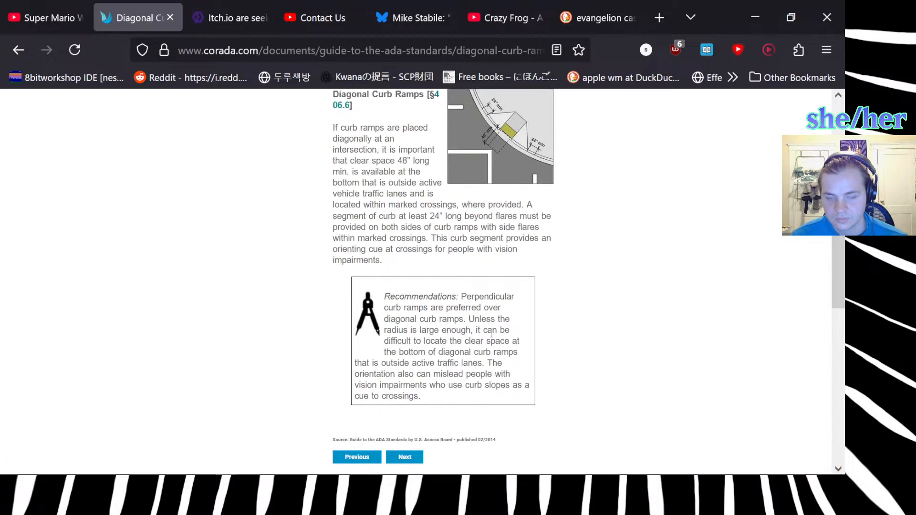
{"action": "scroll", "coordinate": [492, 333], "scroll_direction": "up", "scroll_amount": 3}
{"action": "scroll", "coordinate": [491, 334], "scroll_direction": "up", "scroll_amount": 2}
{"action": "left_click", "coordinate": [17, 49]}
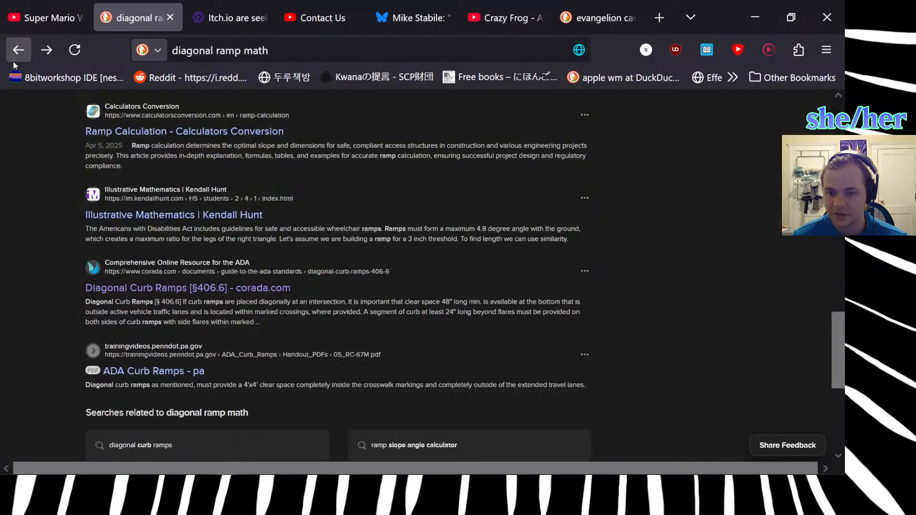
View the ADA ramp slopes slide in the image results and look over the other diagonal ramp pictures.
{"action": "scroll", "coordinate": [76, 281], "scroll_direction": "down", "scroll_amount": 3}
{"action": "scroll", "coordinate": [85, 273], "scroll_direction": "up", "scroll_amount": 13}
{"action": "scroll", "coordinate": [86, 270], "scroll_direction": "up", "scroll_amount": 4}
{"action": "scroll", "coordinate": [87, 270], "scroll_direction": "down", "scroll_amount": 4}
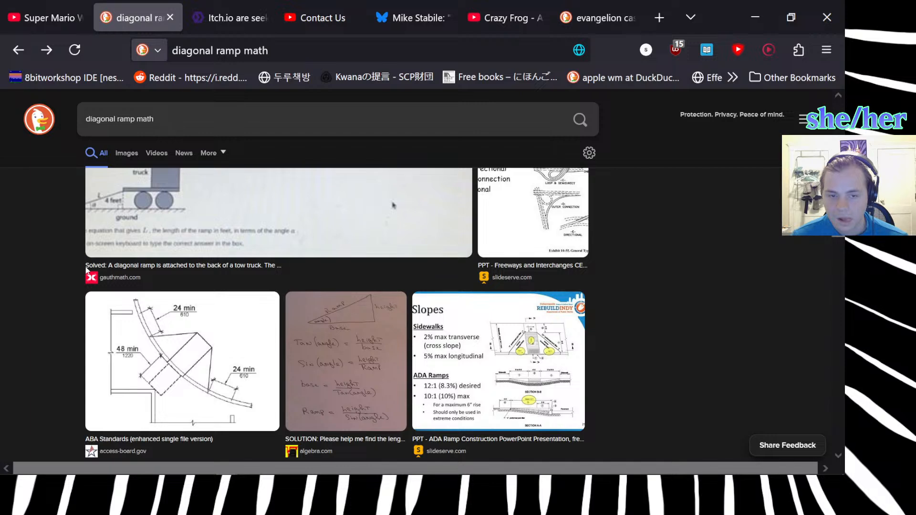
{"action": "left_click", "coordinate": [485, 342]}
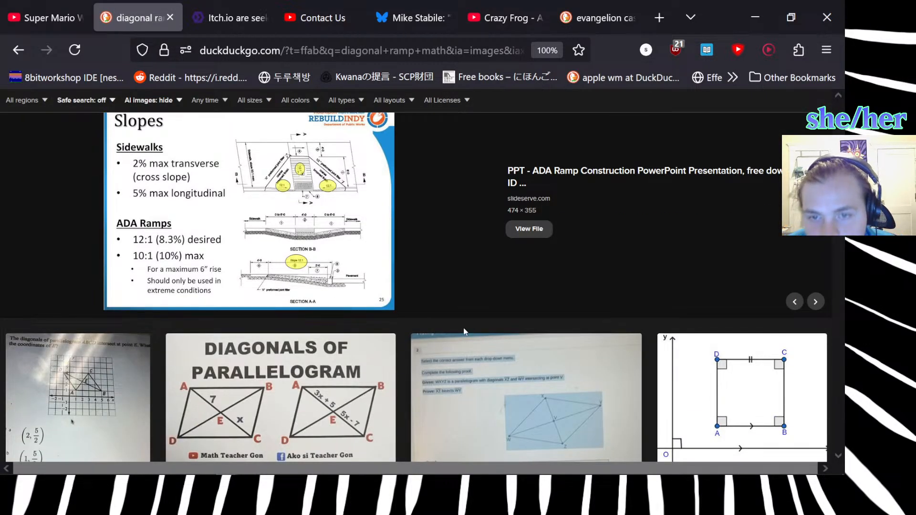
{"action": "scroll", "coordinate": [465, 329], "scroll_direction": "up", "scroll_amount": 10}
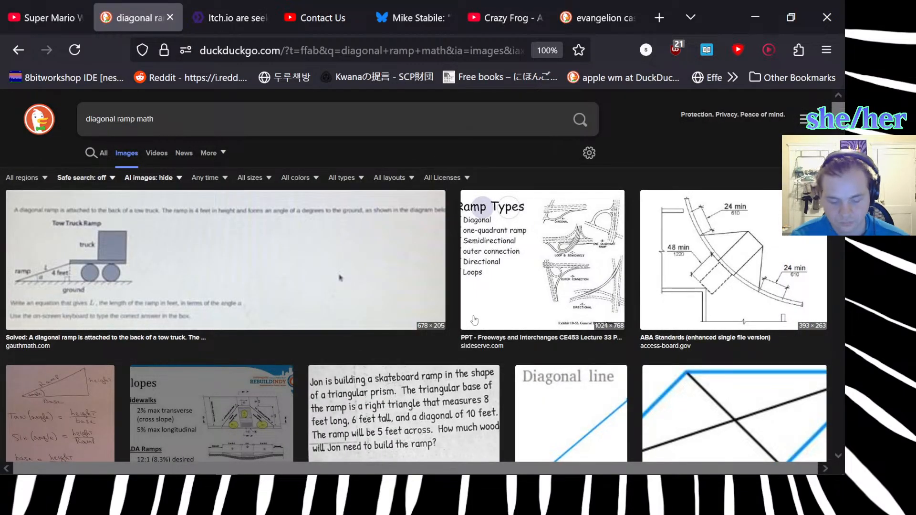
Switch back to Blender, view the corner hill from above, and leave Edit Mode.
{"action": "key", "text": "alt+Tab"}
{"action": "scroll", "coordinate": [473, 315], "scroll_direction": "down", "scroll_amount": 6}
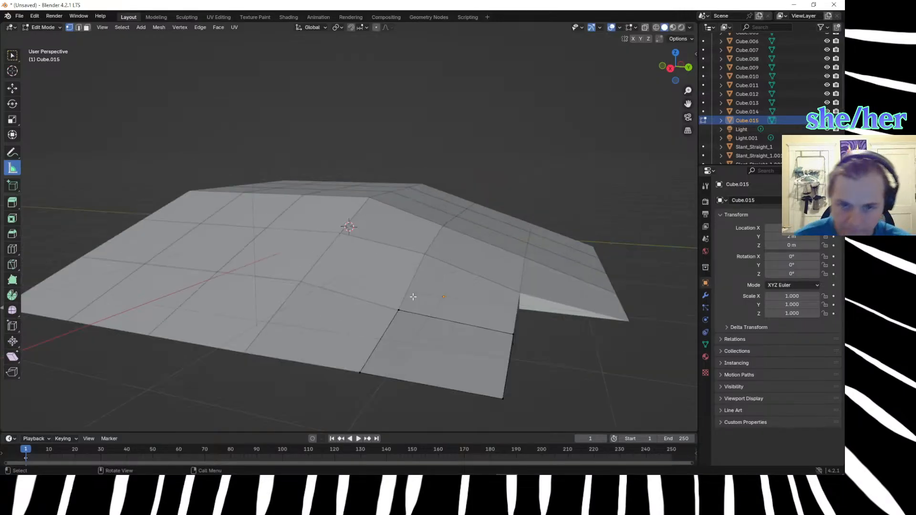
{"action": "middle_click_drag", "start_coordinate": [411, 304], "coordinate": [400, 358]}
{"action": "scroll", "coordinate": [366, 266], "scroll_direction": "up", "scroll_amount": 1}
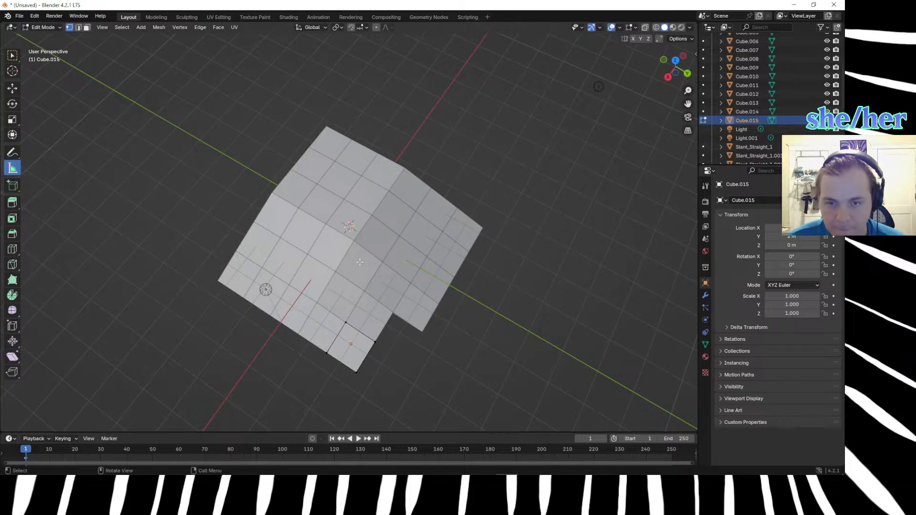
{"action": "left_click", "coordinate": [358, 309]}
{"action": "left_click", "coordinate": [358, 265]}
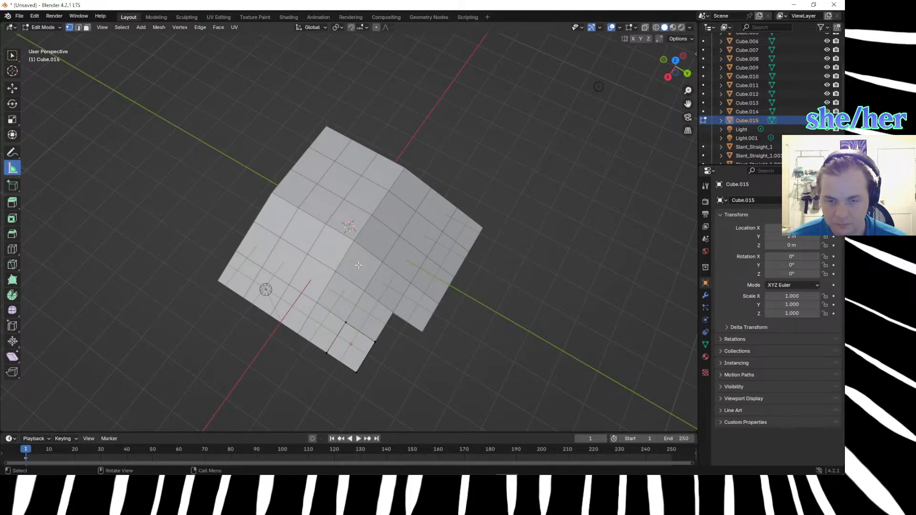
{"action": "key", "text": "Tab"}
Select the seven tiles filling the hill's unfinished corner and hide them, Cube.009 through Cube.015.
{"action": "left_click", "coordinate": [359, 264]}
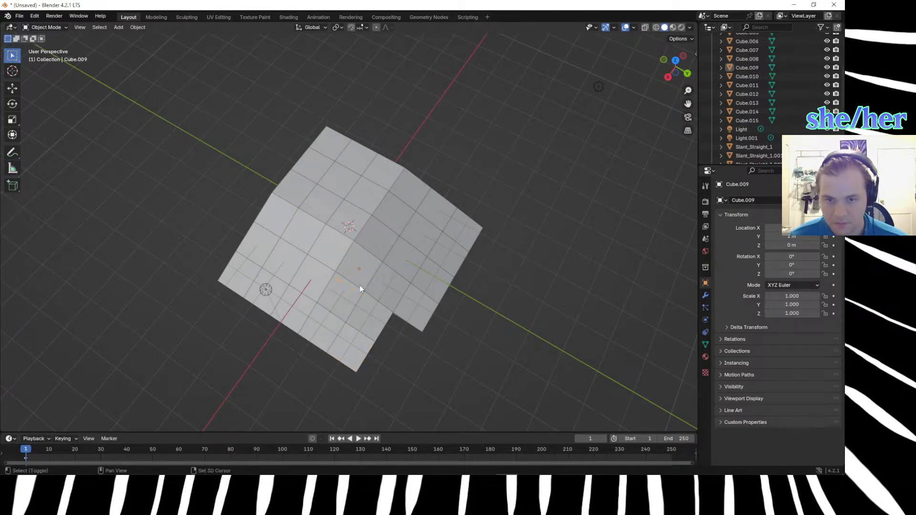
{"action": "left_click", "coordinate": [343, 302], "text": "shift"}
{"action": "left_click", "coordinate": [327, 328], "text": "shift"}
{"action": "left_click", "coordinate": [353, 337], "text": "shift"}
{"action": "left_click", "coordinate": [372, 312], "text": "shift"}
{"action": "left_click", "coordinate": [387, 291], "text": "shift"}
{"action": "left_click", "coordinate": [404, 308], "text": "shift"}
{"action": "middle_click_drag", "start_coordinate": [404, 308], "coordinate": [361, 250]}
{"action": "left_click", "coordinate": [348, 255], "text": "shift"}
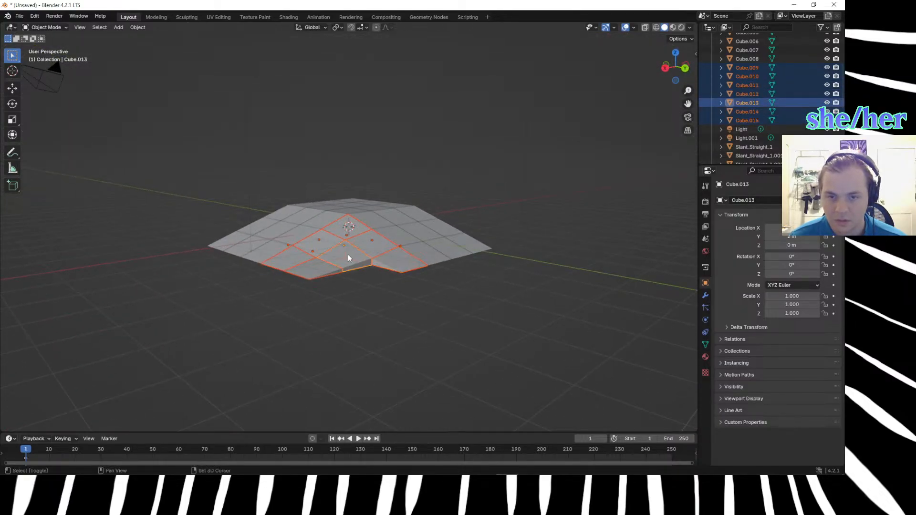
{"action": "left_click", "coordinate": [827, 68]}
{"action": "left_click", "coordinate": [827, 76]}
{"action": "left_click", "coordinate": [827, 85]}
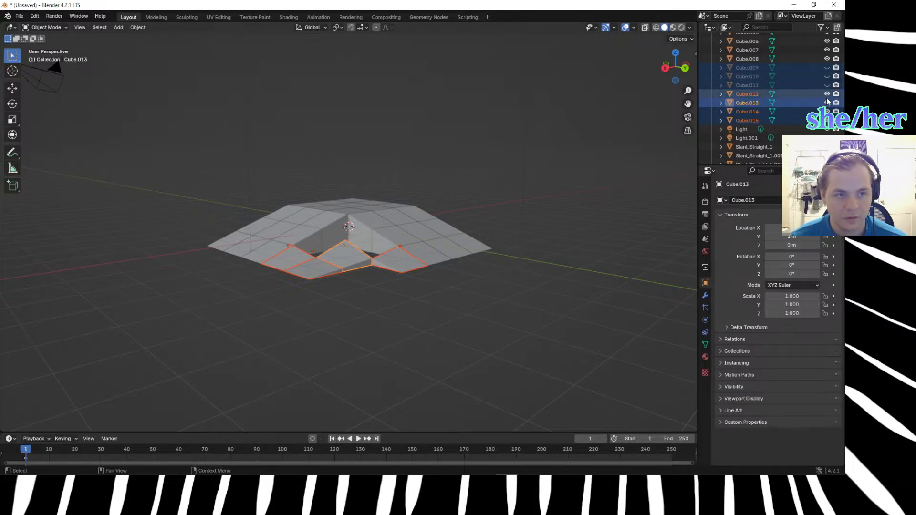
{"action": "left_click", "coordinate": [827, 103]}
{"action": "left_click", "coordinate": [827, 111]}
{"action": "left_click", "coordinate": [827, 120]}
{"action": "left_click", "coordinate": [827, 94]}
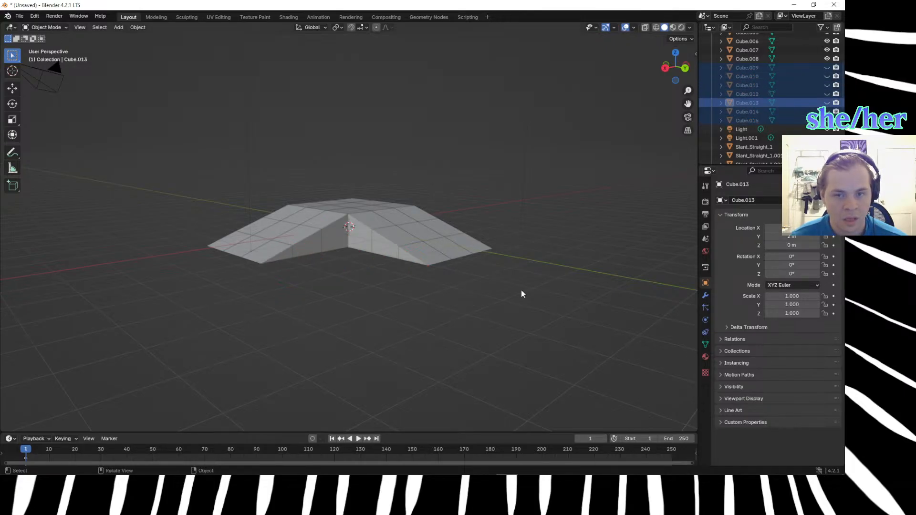
Select the nine tiles of the straight slope descending along the X axis, excluding the hill's flat top.
{"action": "middle_click_drag", "start_coordinate": [514, 341], "coordinate": [318, 308]}
{"action": "left_click", "coordinate": [314, 273]}
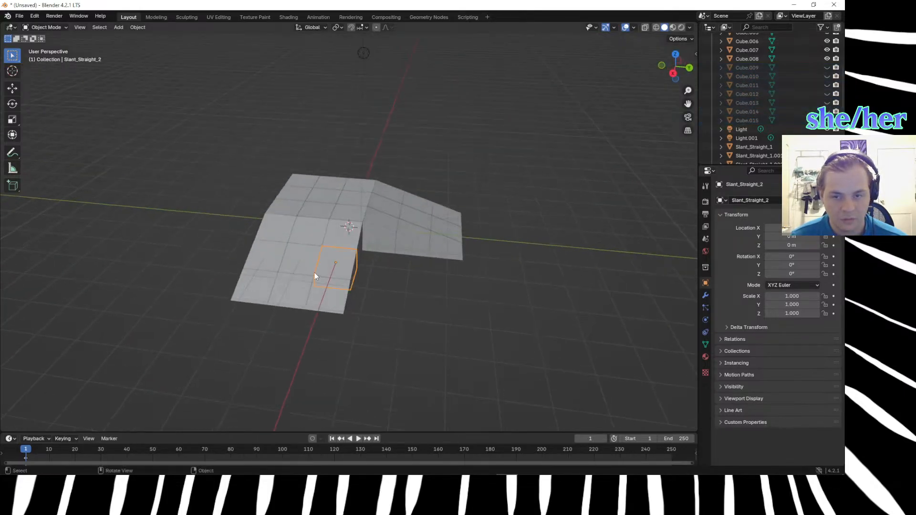
{"action": "left_click", "coordinate": [276, 222], "text": "shift"}
{"action": "left_click", "coordinate": [271, 257], "text": "shift"}
{"action": "left_click", "coordinate": [286, 294], "text": "shift"}
{"action": "left_click", "coordinate": [334, 294], "text": "shift"}
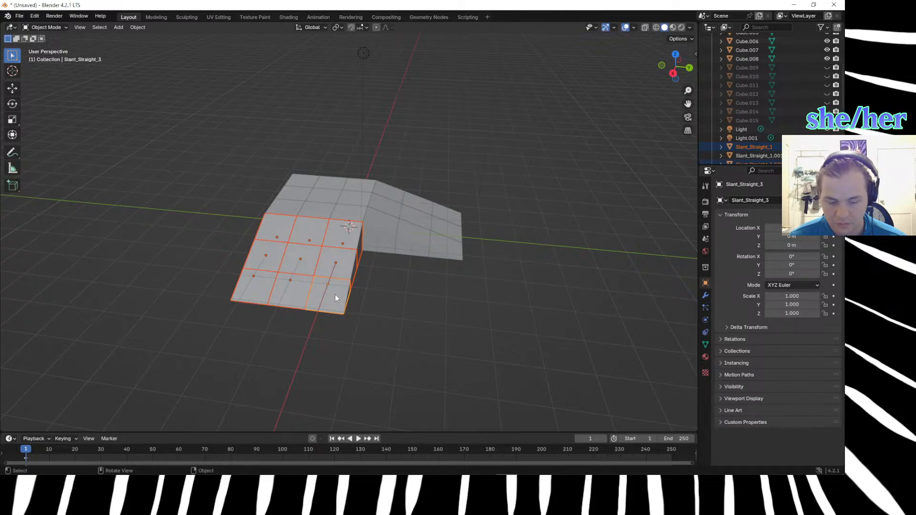
Try rotating the nine original slope tiles 45° about the global Z axis, and undo the rotation.
{"action": "type", "text": "r"}
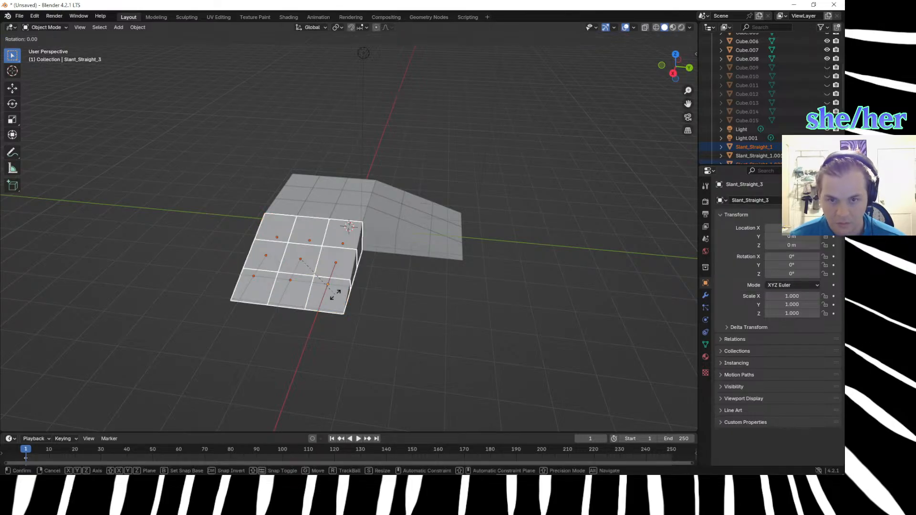
{"action": "type", "text": "4"}
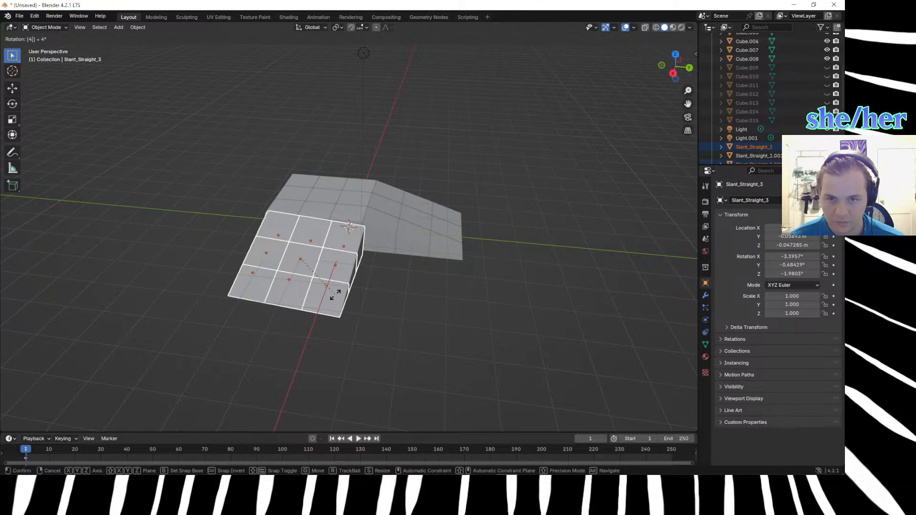
{"action": "key", "text": "Escape"}
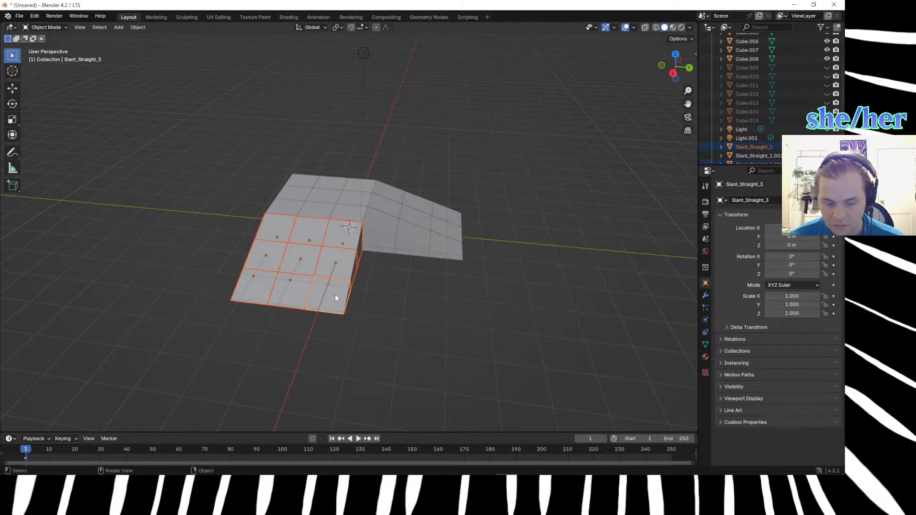
{"action": "key", "text": "r"}
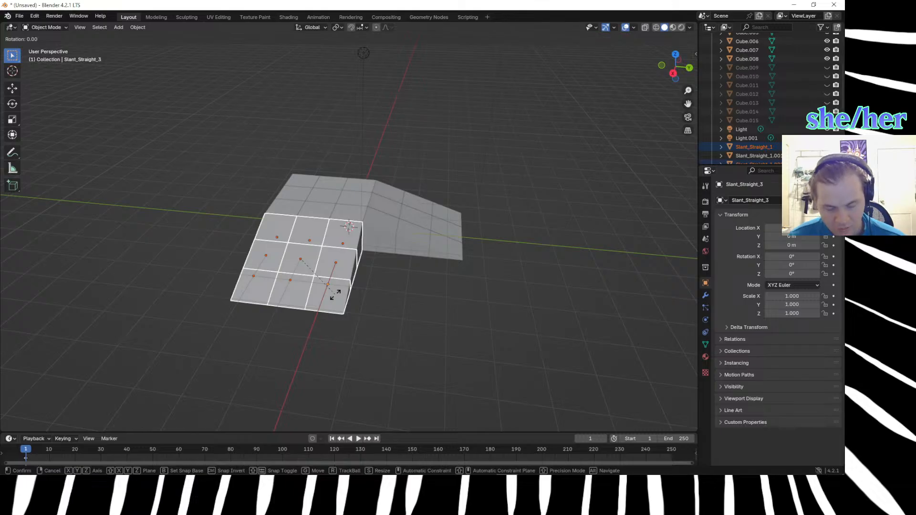
{"action": "type", "text": "z"}
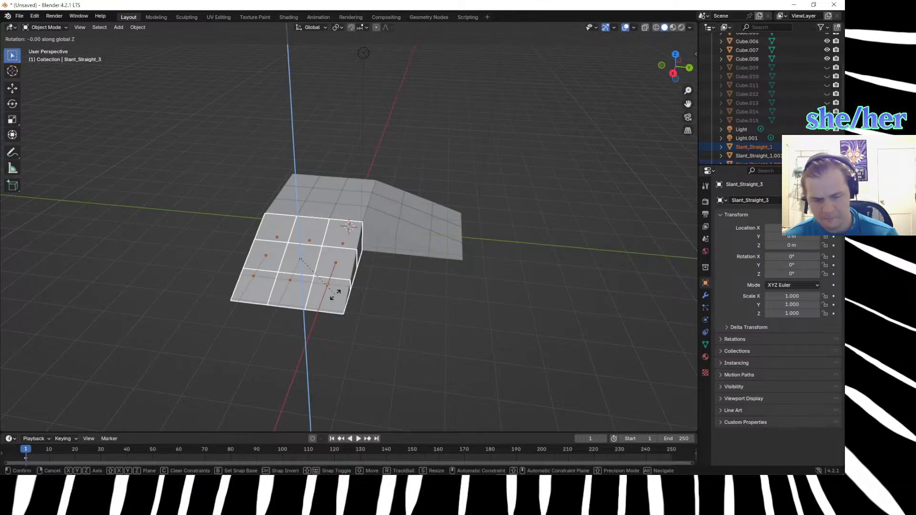
{"action": "type", "text": "45"}
{"action": "key", "text": "Return"}
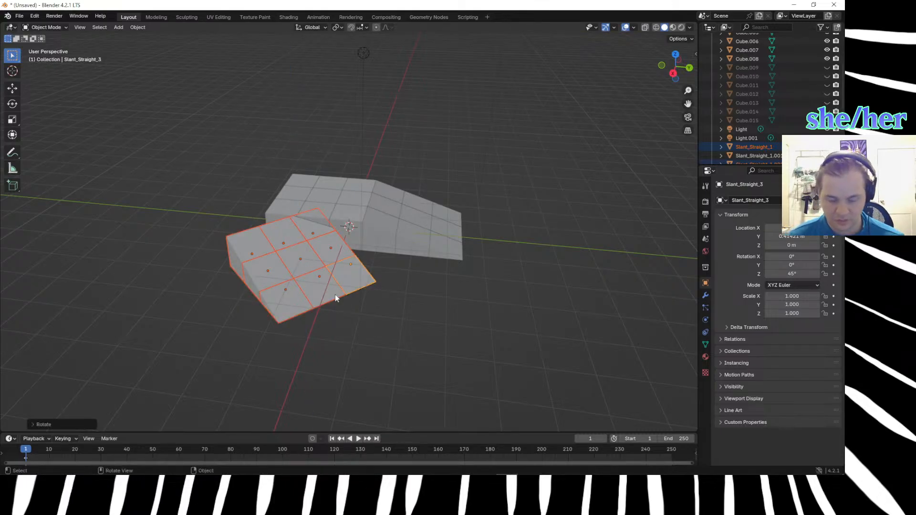
{"action": "key", "text": "ctrl+z"}
Duplicate the nine slope tiles in place and rotate the copy 45° about the global Z axis.
{"action": "key", "text": "shift+d"}
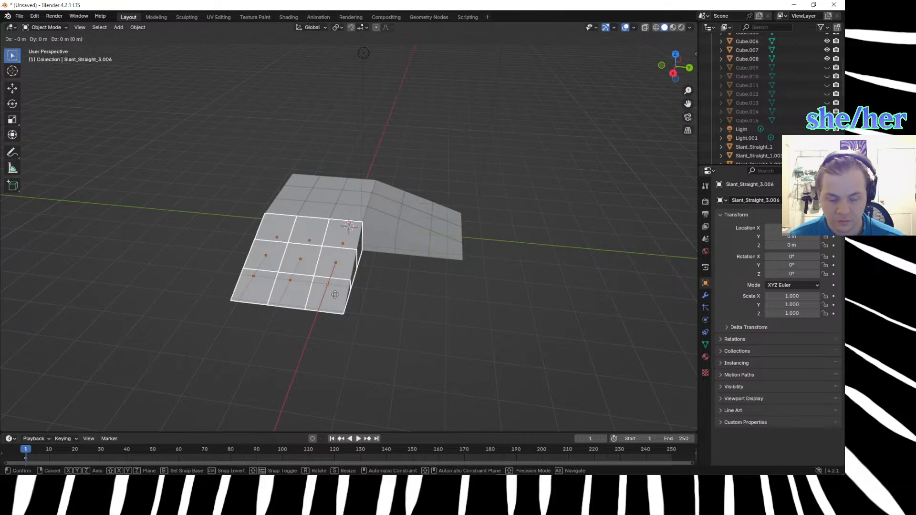
{"action": "key", "text": "r"}
{"action": "type", "text": "z"}
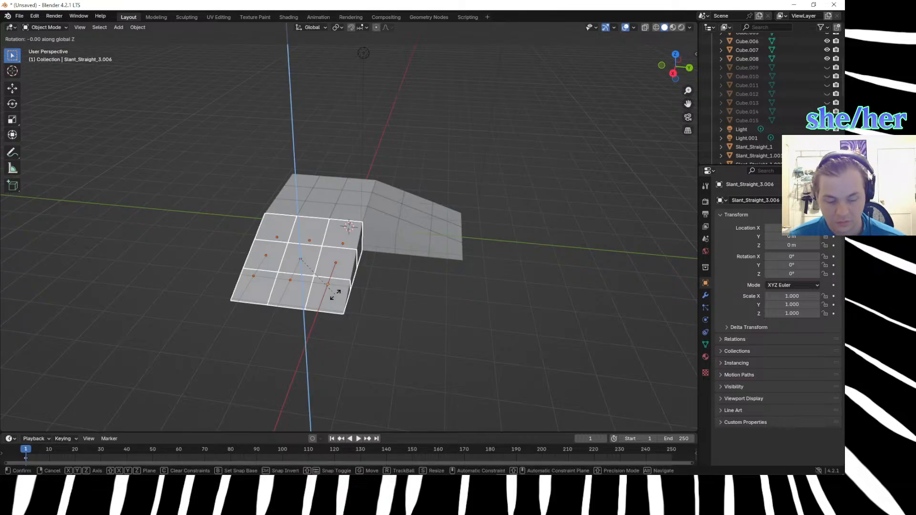
{"action": "type", "text": "45"}
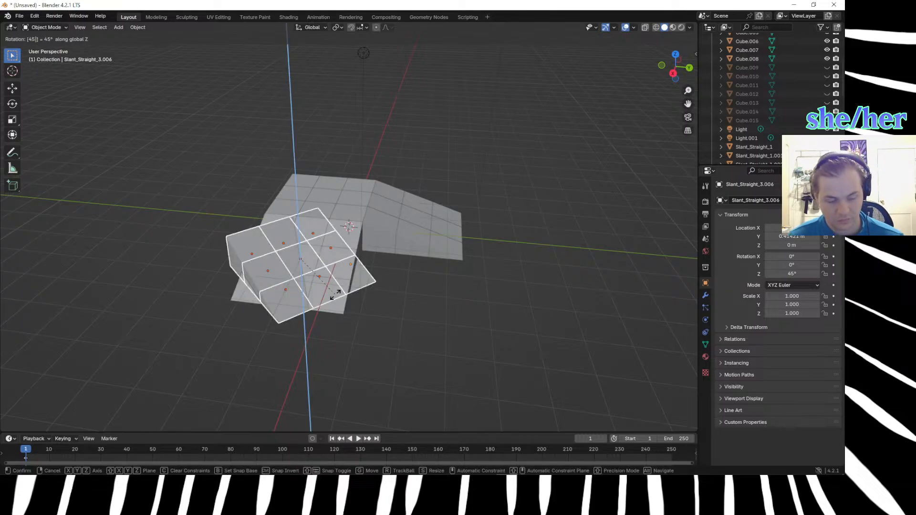
{"action": "key", "text": "Return"}
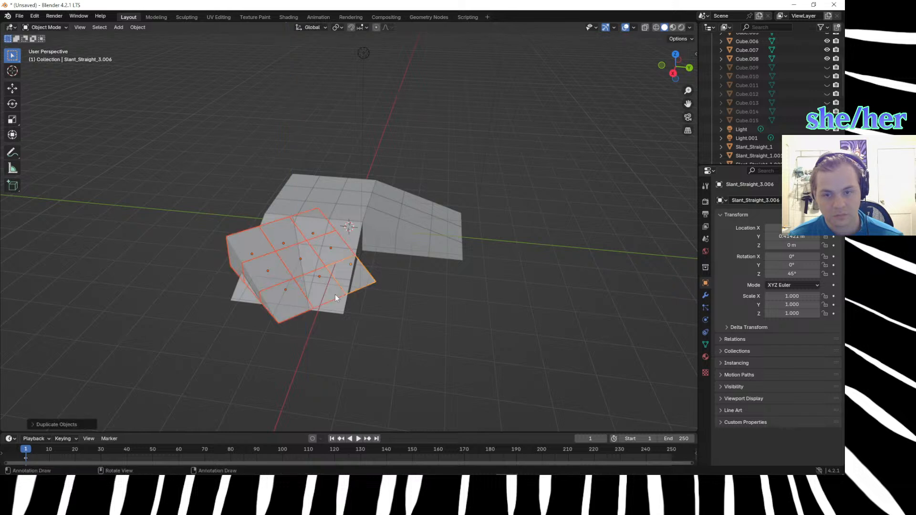
Try moving the rotated slope copy 2 m and 3 m along the X axis, and clear the offset.
{"action": "key", "text": "shift+d"}
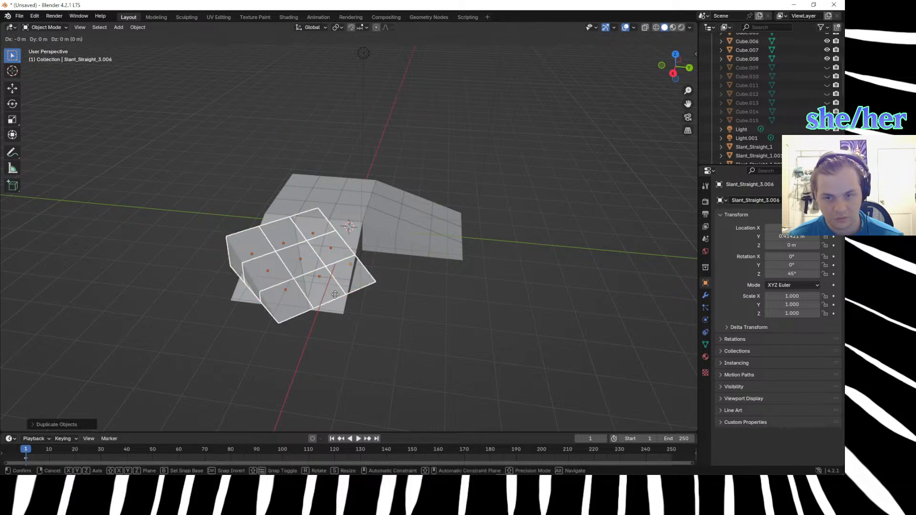
{"action": "type", "text": "x2"}
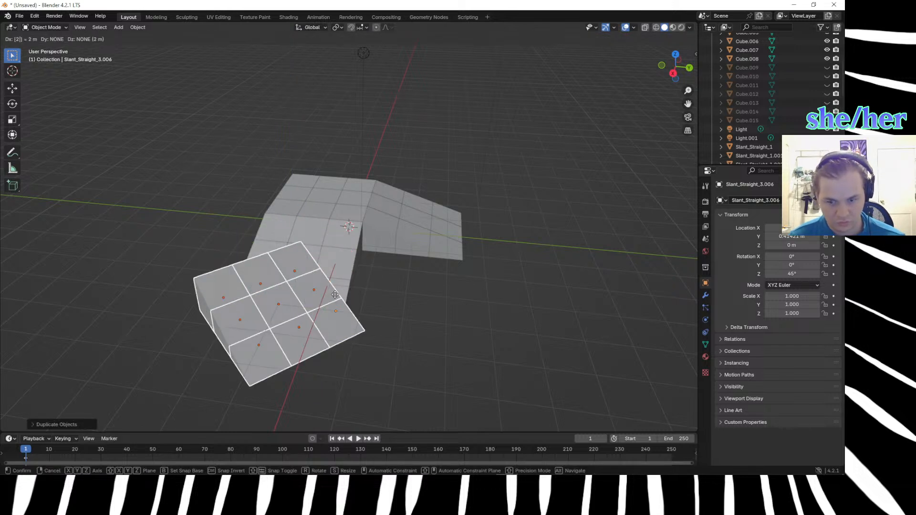
{"action": "type", "text": "x"}
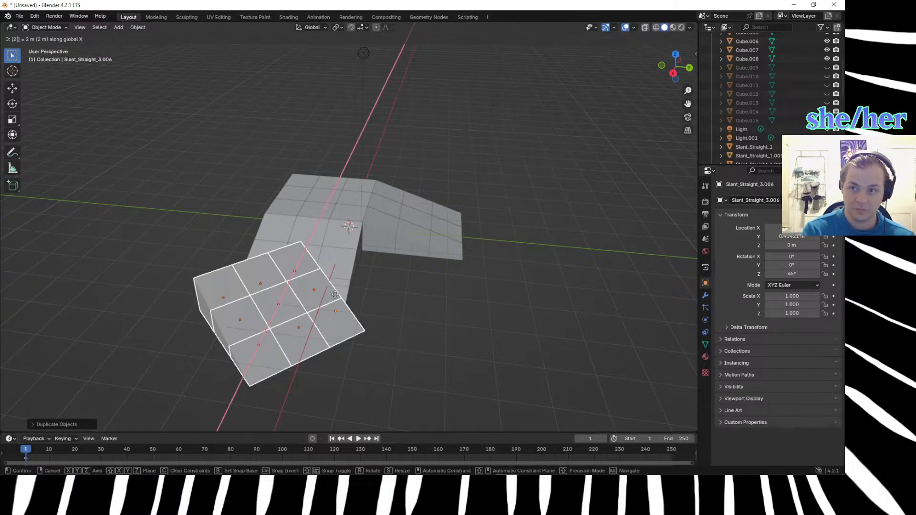
{"action": "key", "text": "BackSpace"}
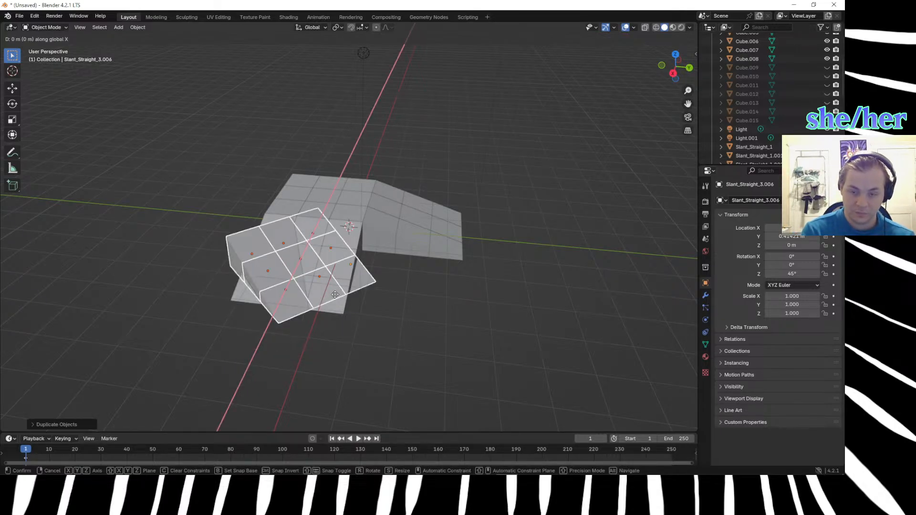
{"action": "type", "text": "3"}
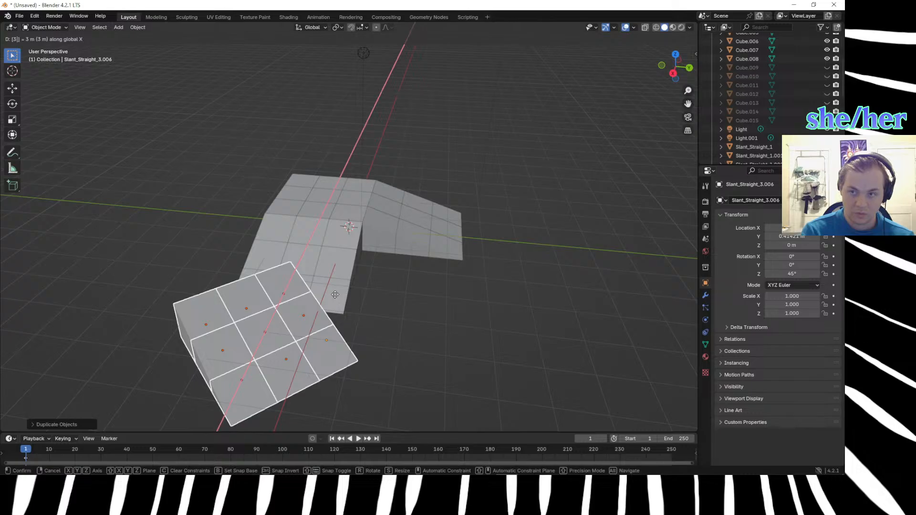
{"action": "key", "text": "BackSpace"}
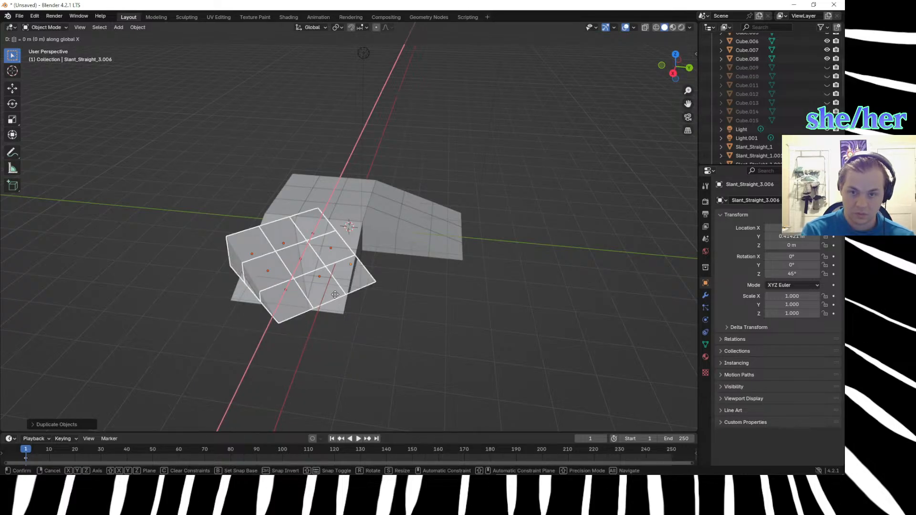
{"action": "left_click", "coordinate": [335, 295]}
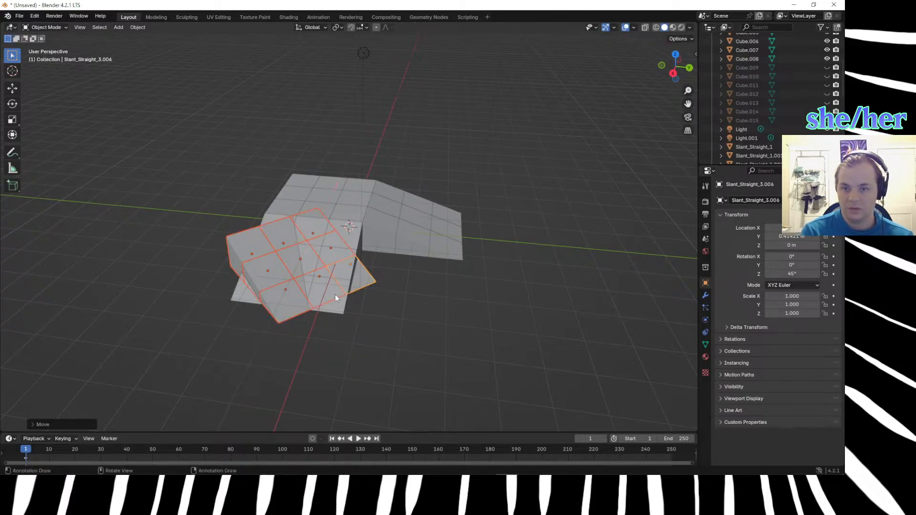
Move the rotated slope copy 3 m along the Y axis toward the hill's open corner, after trying shorter distances.
{"action": "key", "text": "g"}
{"action": "type", "text": "y"}
{"action": "type", "text": "2"}
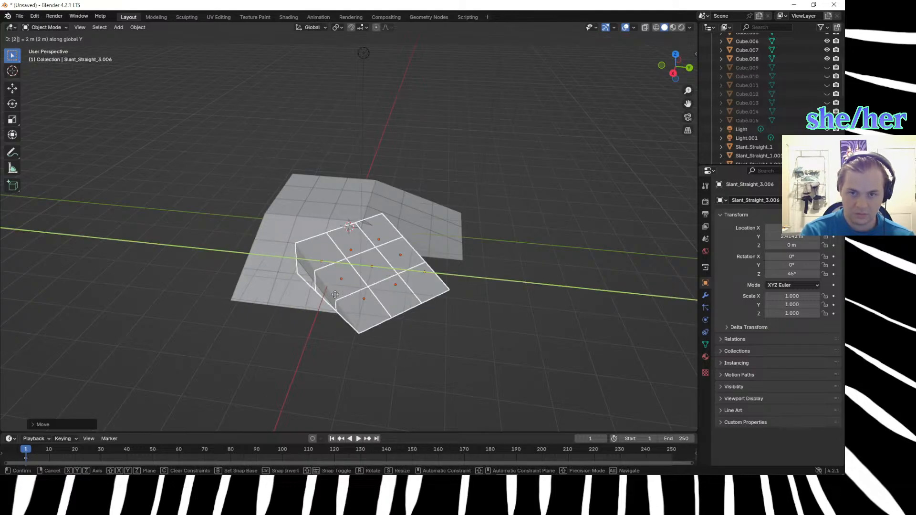
{"action": "key", "text": "BackSpace"}
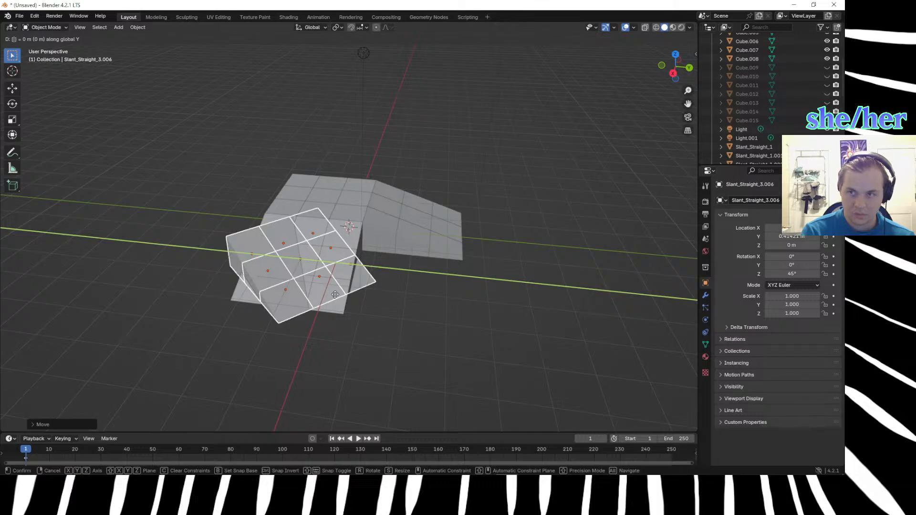
{"action": "type", "text": "1.5"}
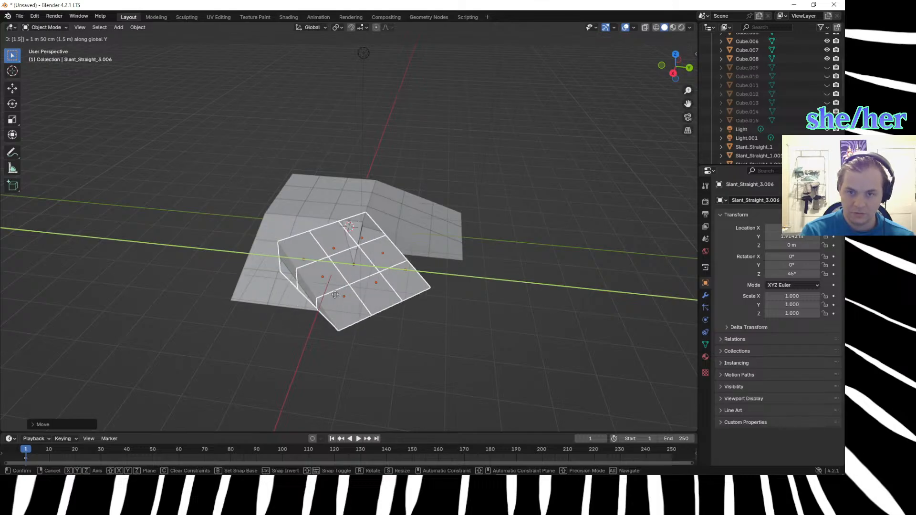
{"action": "key", "text": "BackSpace"}
{"action": "key", "text": "BackSpace"}
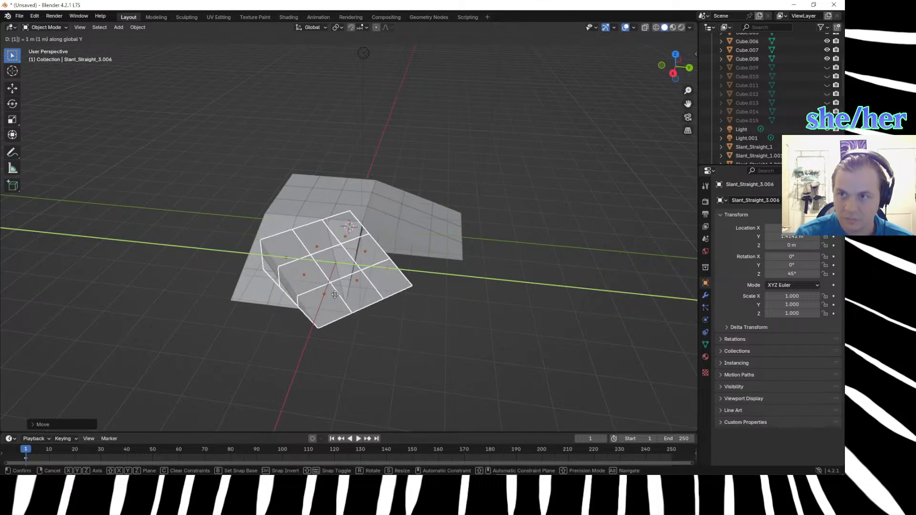
{"action": "type", "text": "3"}
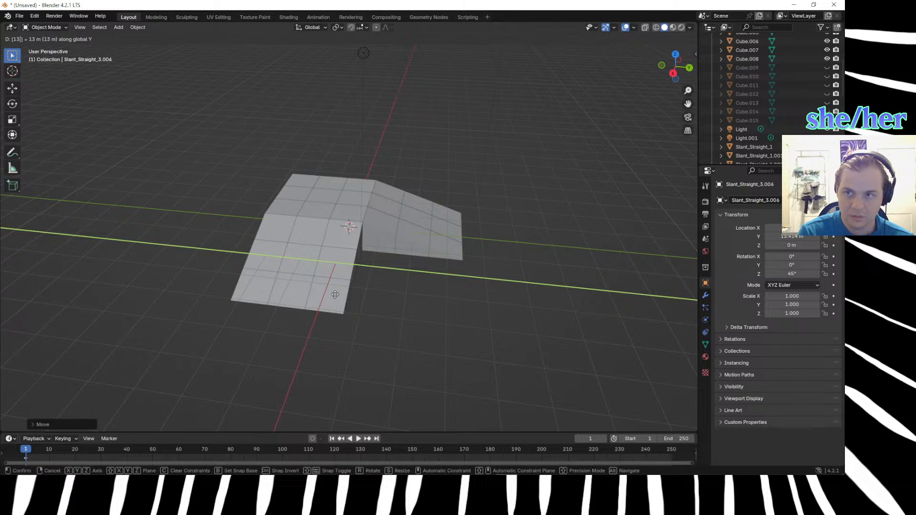
{"action": "key", "text": "BackSpace"}
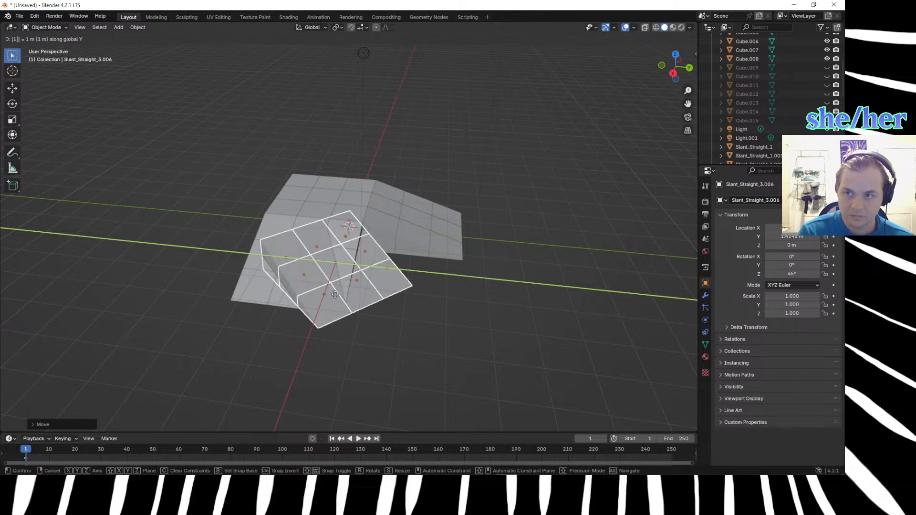
{"action": "key", "text": "BackSpace"}
{"action": "type", "text": "3"}
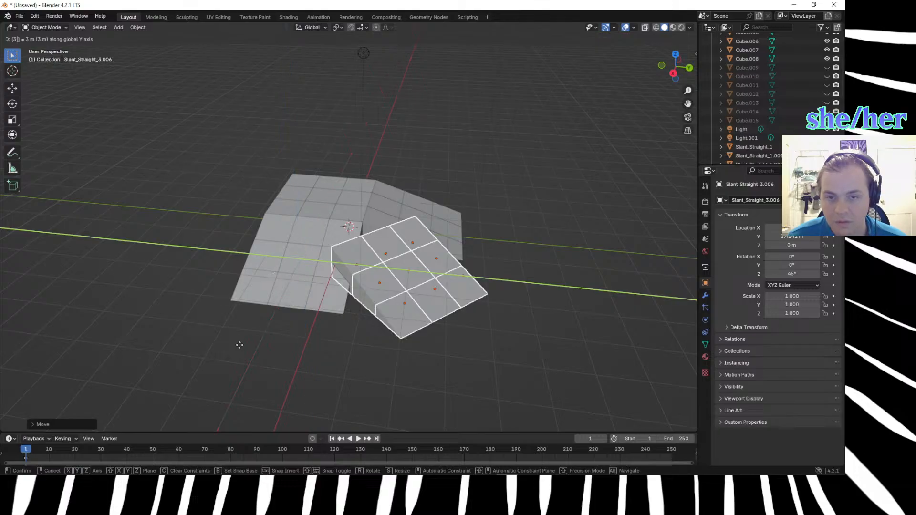
{"action": "key", "text": "Return"}
Try moving the rotated slope copy -0.5 m along the X axis, and undo the move.
{"action": "middle_click_drag", "start_coordinate": [251, 354], "coordinate": [214, 373]}
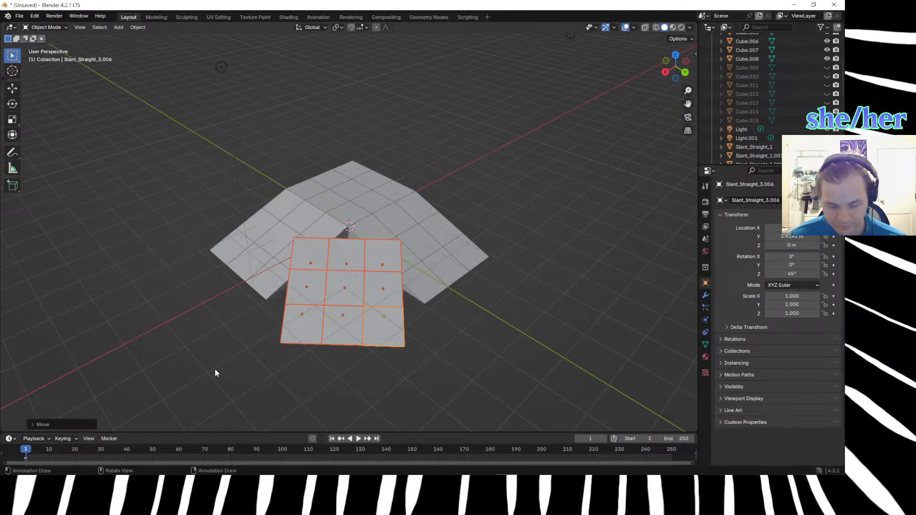
{"action": "key", "text": "g"}
{"action": "key", "text": "x"}
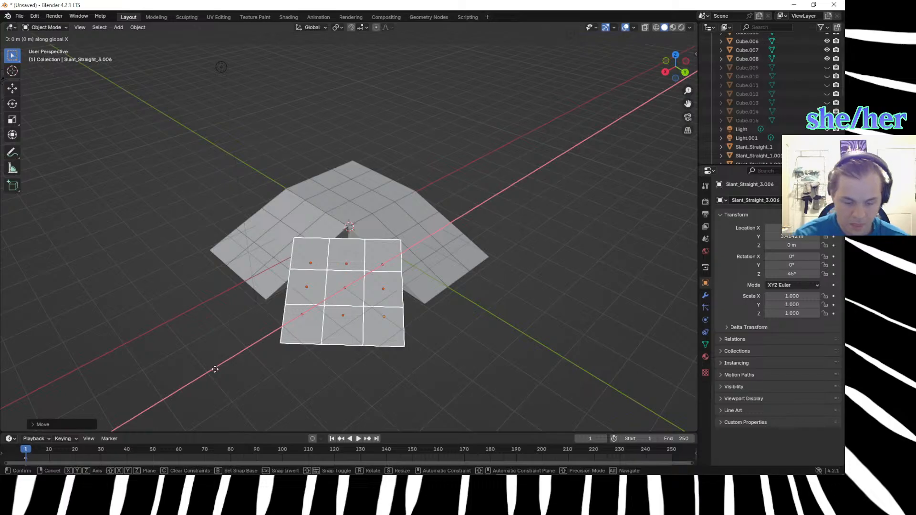
{"action": "type", "text": "-5"}
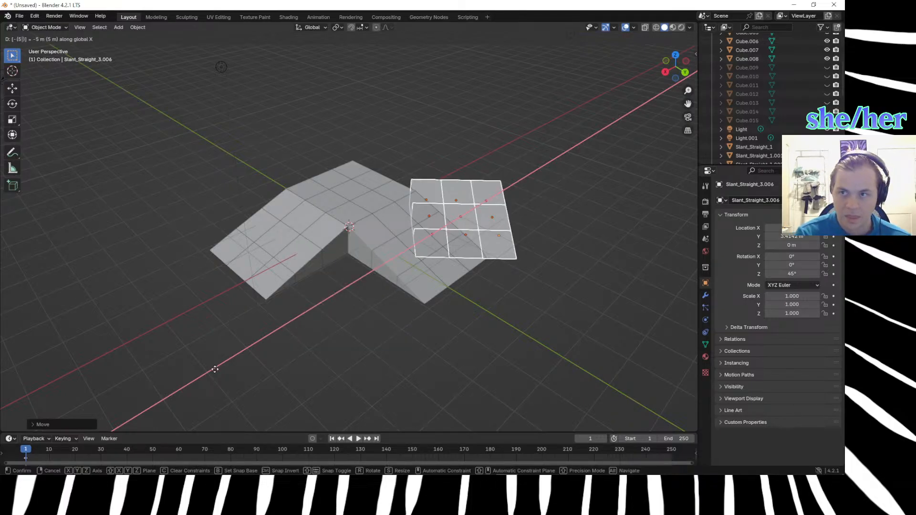
{"action": "key", "text": "BackSpace"}
{"action": "type", "text": ".5"}
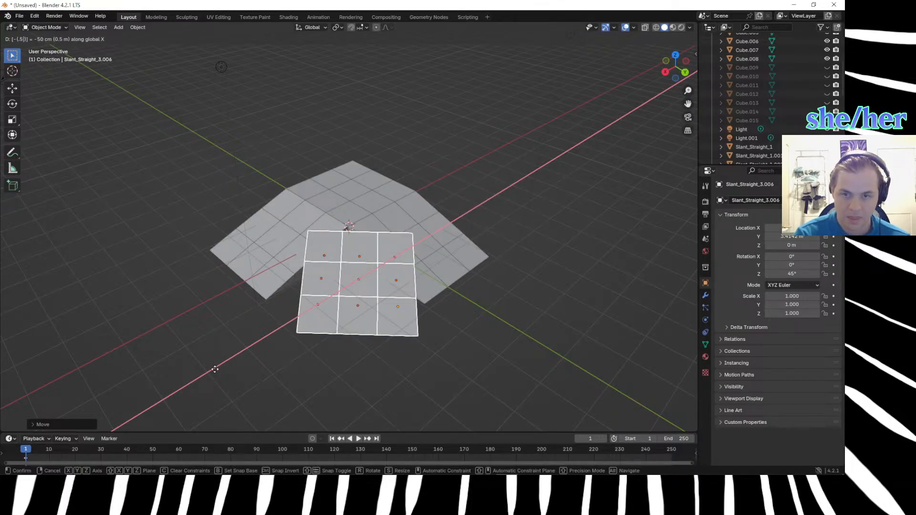
{"action": "left_click", "coordinate": [181, 386]}
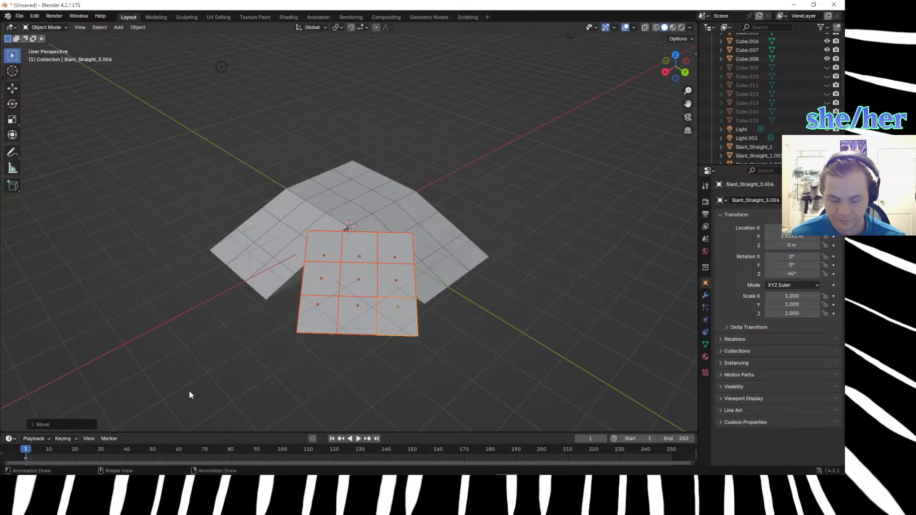
{"action": "key", "text": "ctrl+z"}
Deselect everything, inspect the corner gap from above, and reselect all nine tiles of the rotated slope.
{"action": "left_click", "coordinate": [194, 392]}
{"action": "middle_click_drag", "start_coordinate": [194, 394], "coordinate": [196, 29]}
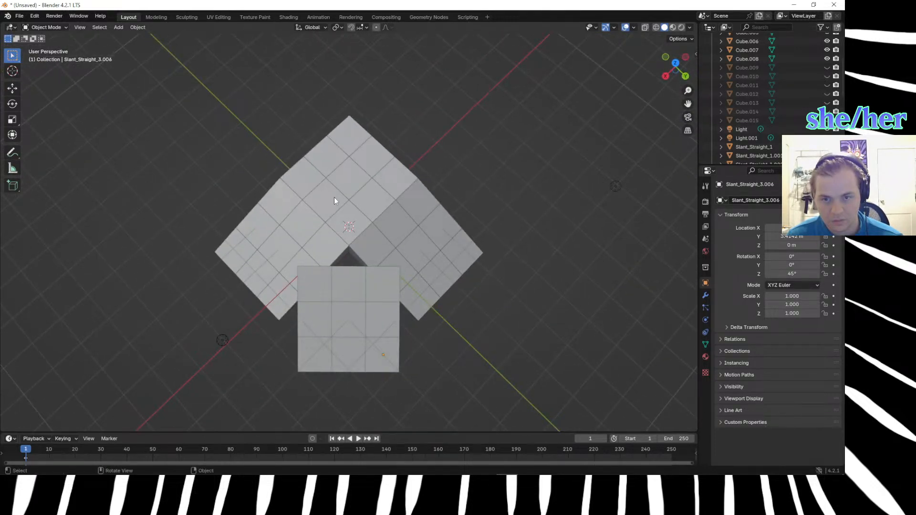
{"action": "scroll", "coordinate": [334, 194], "scroll_direction": "down", "scroll_amount": 3}
{"action": "scroll", "coordinate": [334, 193], "scroll_direction": "up", "scroll_amount": 3}
{"action": "middle_click_drag", "start_coordinate": [334, 193], "coordinate": [330, 182]}
{"action": "left_click", "coordinate": [311, 279]}
{"action": "left_click", "coordinate": [351, 287], "text": "shift"}
{"action": "left_click", "coordinate": [383, 290], "text": "shift"}
{"action": "left_click", "coordinate": [377, 315], "text": "shift"}
{"action": "left_click", "coordinate": [339, 315], "text": "shift"}
{"action": "left_click", "coordinate": [307, 326], "text": "shift"}
{"action": "left_click", "coordinate": [304, 350], "text": "shift"}
{"action": "left_click", "coordinate": [339, 353], "text": "shift"}
{"action": "left_click", "coordinate": [377, 357], "text": "shift"}
Move the rotated slope freely toward the hill's inner corner, about -0.33 m in X, -0.38 m in Y and 0.23 m in Z.
{"action": "key", "text": "g"}
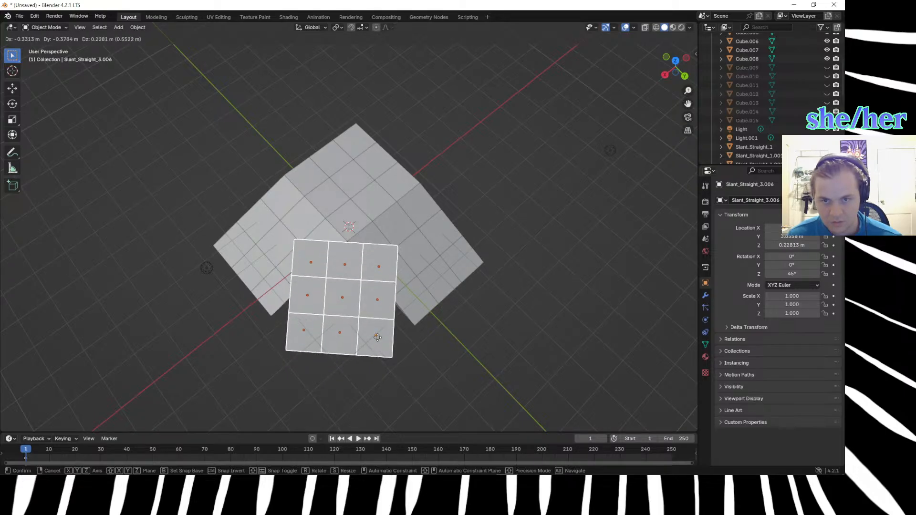
{"action": "left_click", "coordinate": [376, 337]}
{"action": "left_click", "coordinate": [431, 379]}
Nudge the rotated slope in top view about -0.1 m in X and -0.05 m in Y toward the hill's inner corner.
{"action": "mouse_move", "coordinate": [431, 379]}
{"action": "middle_mouse_down"}
{"action": "mouse_move", "coordinate": [448, 366]}
{"action": "mouse_move", "coordinate": [407, 318]}
{"action": "mouse_move", "coordinate": [370, 313]}
{"action": "mouse_move", "coordinate": [353, 327]}
{"action": "mouse_move", "coordinate": [285, 334]}
{"action": "mouse_move", "coordinate": [374, 334]}
{"action": "mouse_move", "coordinate": [471, 370]}
{"action": "mouse_move", "coordinate": [389, 343]}
{"action": "mouse_move", "coordinate": [405, 384]}
{"action": "mouse_move", "coordinate": [368, 395]}
{"action": "mouse_move", "coordinate": [439, 376]}
{"action": "middle_mouse_up"}
{"action": "key", "text": "KP_7"}
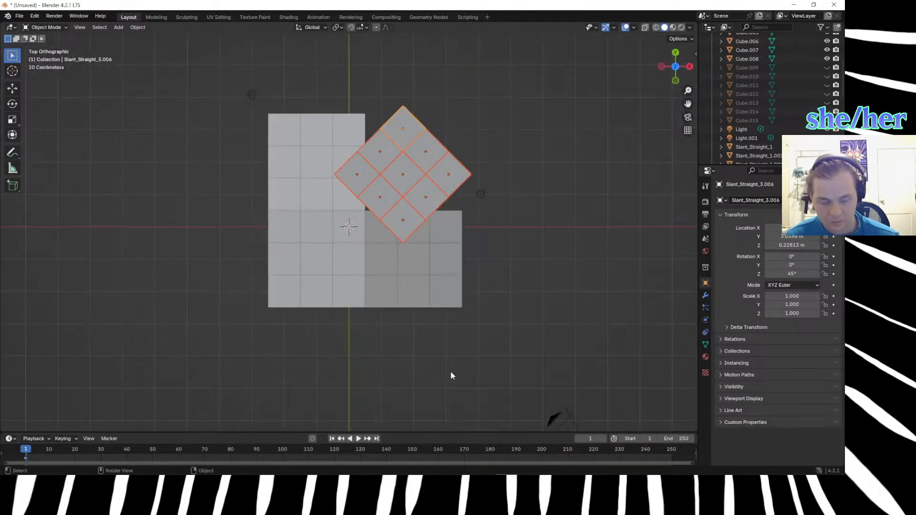
{"action": "key", "text": "g"}
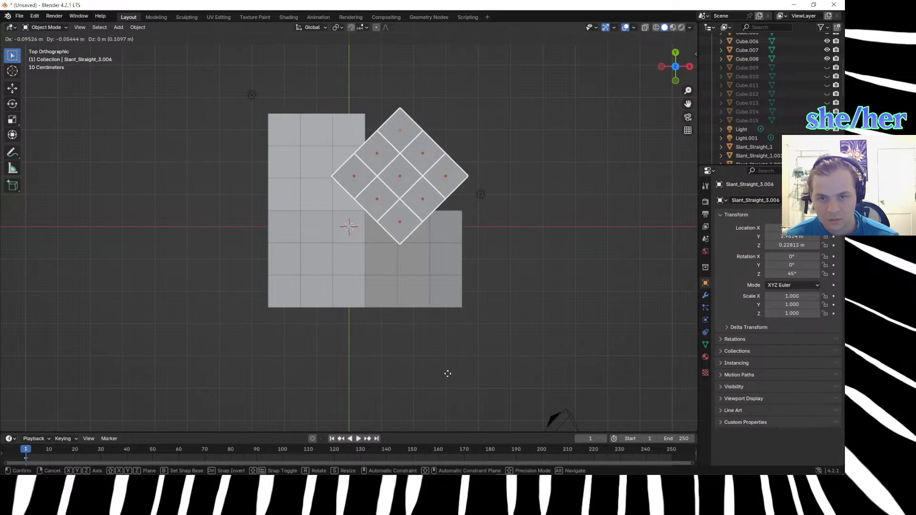
{"action": "left_click", "coordinate": [447, 374]}
Switch to wireframe shading, clear the selection, and examine how the rotated slope's edges overlap the hill's tiles.
{"action": "key", "text": "z"}
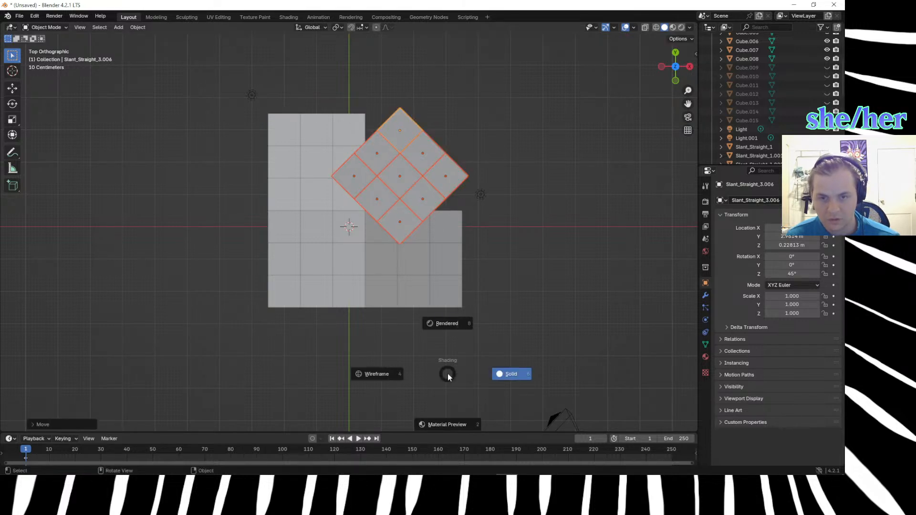
{"action": "left_click", "coordinate": [393, 372]}
{"action": "left_click", "coordinate": [361, 370]}
{"action": "scroll", "coordinate": [370, 373], "scroll_direction": "up", "scroll_amount": 5}
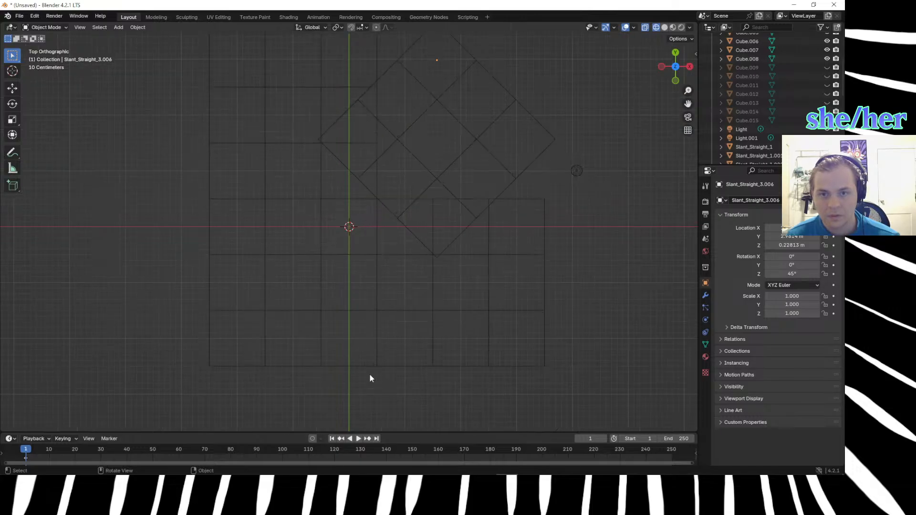
{"action": "scroll", "coordinate": [370, 374], "scroll_direction": "up", "scroll_amount": 3}
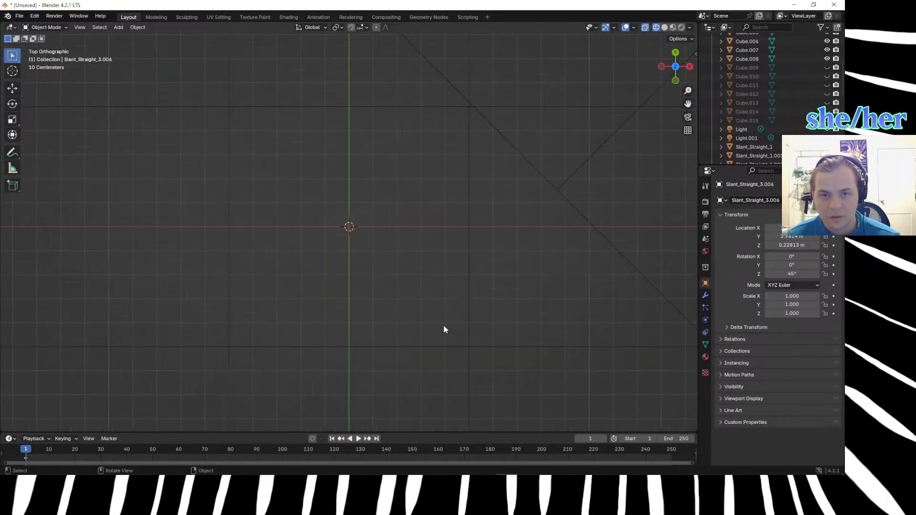
{"action": "scroll", "coordinate": [448, 307], "scroll_direction": "down", "scroll_amount": 8}
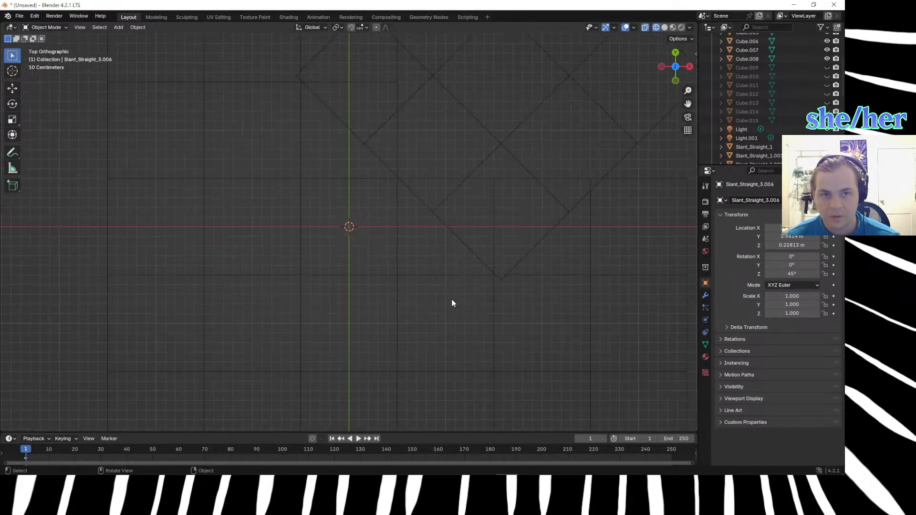
{"action": "scroll", "coordinate": [452, 302], "scroll_direction": "up", "scroll_amount": 4}
{"action": "scroll", "coordinate": [452, 302], "scroll_direction": "down", "scroll_amount": 4}
{"action": "middle_click_drag", "start_coordinate": [554, 347], "coordinate": [503, 400]}
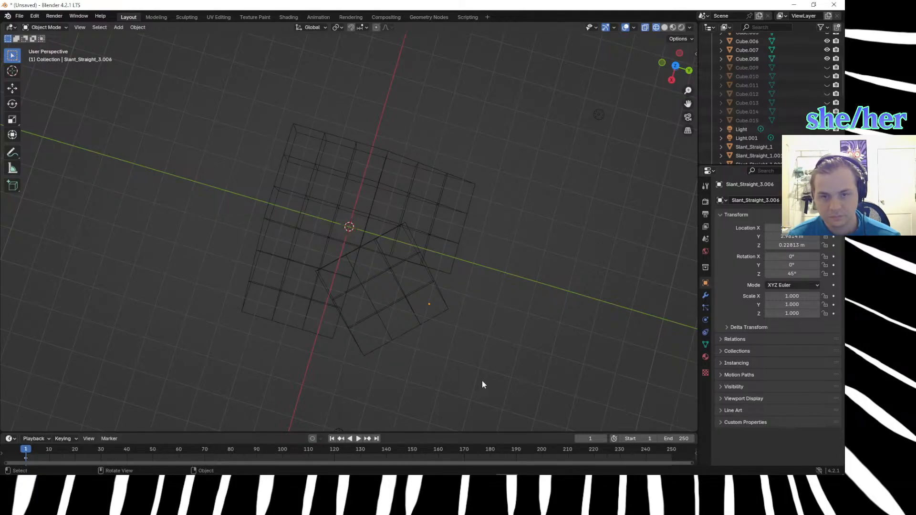
Select all objects, move them 0.5 m along Y and 0.5 m along X, and check the grid alignment from above.
{"action": "key", "text": "a"}
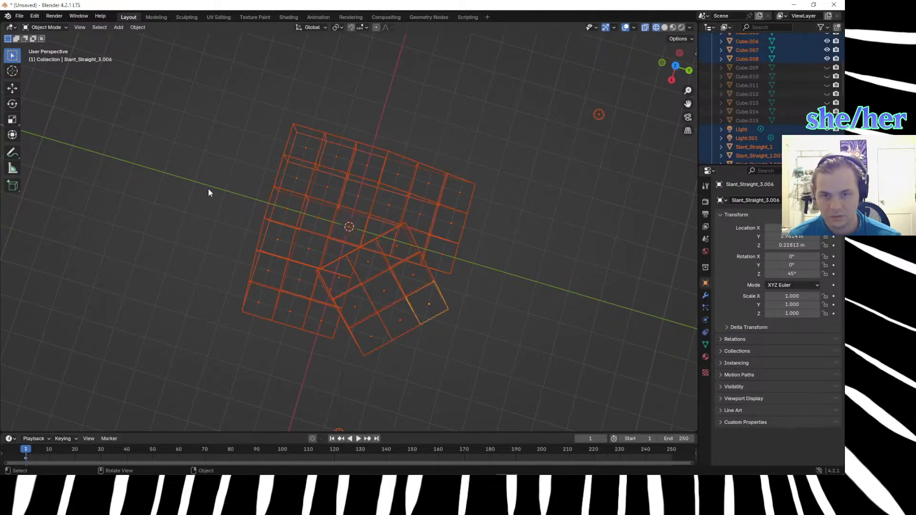
{"action": "key", "text": "g"}
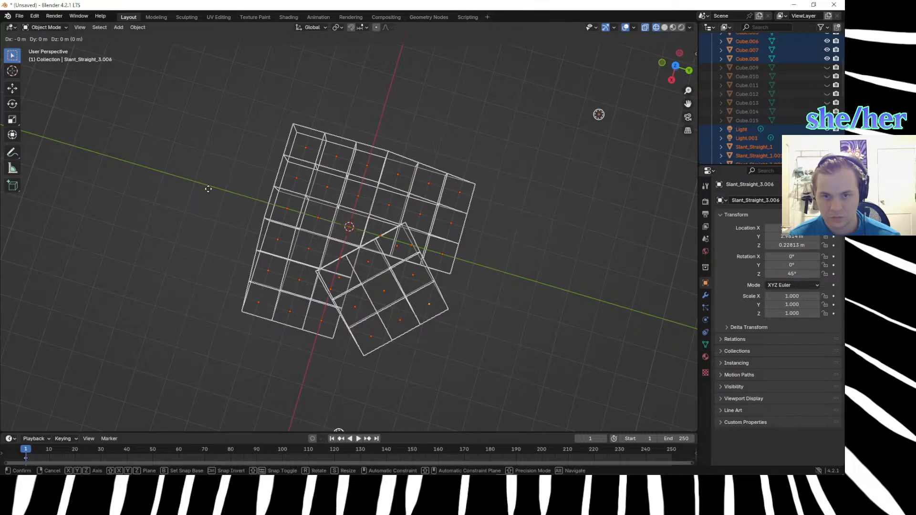
{"action": "type", "text": "y.5"}
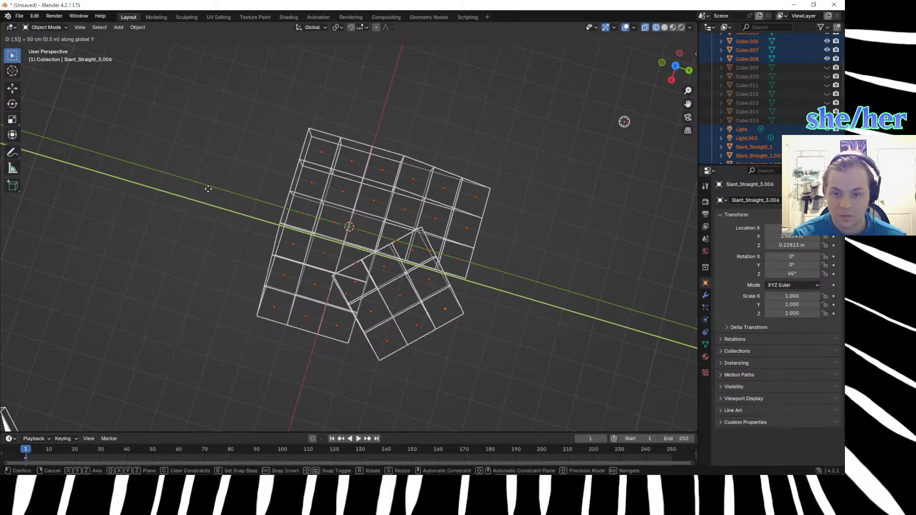
{"action": "key", "text": "Return"}
{"action": "key", "text": "g"}
{"action": "key", "text": "x"}
{"action": "key", "text": "Escape"}
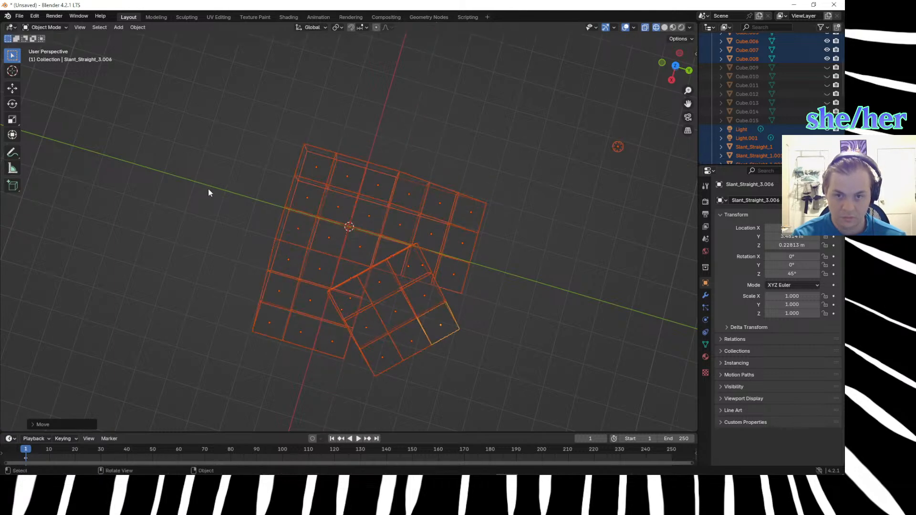
{"action": "key", "text": "KP_7"}
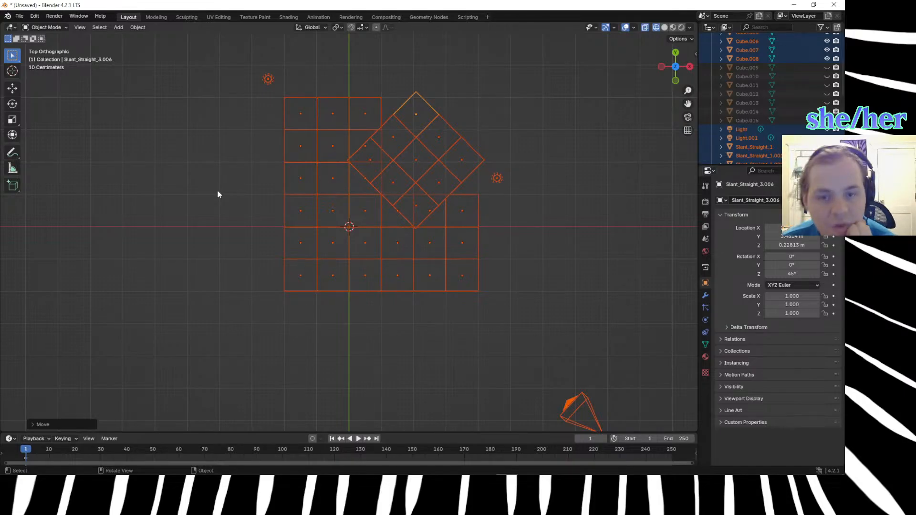
{"action": "scroll", "coordinate": [217, 194], "scroll_direction": "up", "scroll_amount": 3}
{"action": "scroll", "coordinate": [218, 195], "scroll_direction": "down", "scroll_amount": 2}
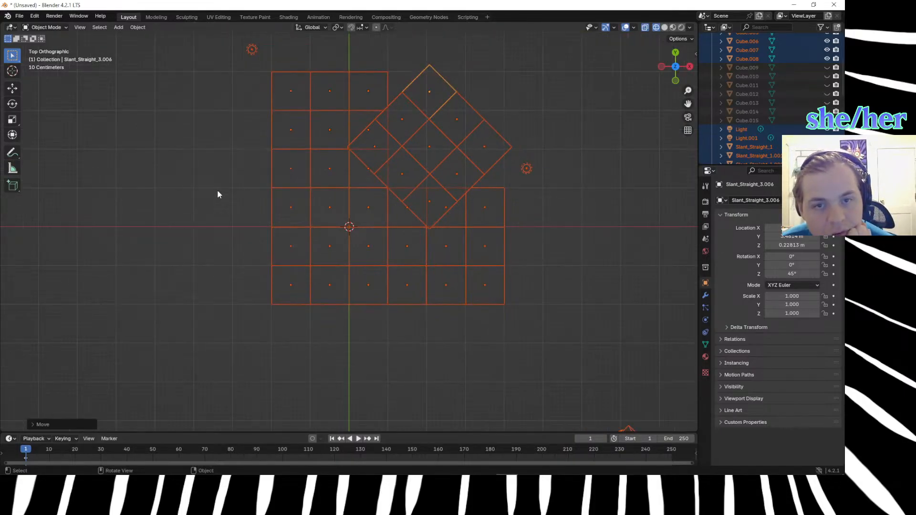
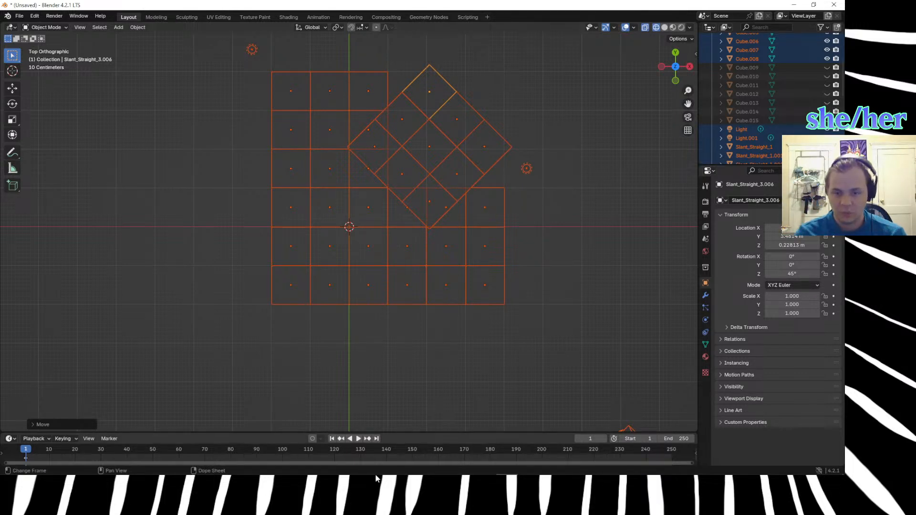
Switch to the marble madness maps document in Affinity Photo and step back through the recent edits until a blank white canvas shows.
{"action": "mouse_move", "coordinate": [226, 466]}
{"action": "left_click", "coordinate": [247, 444]}
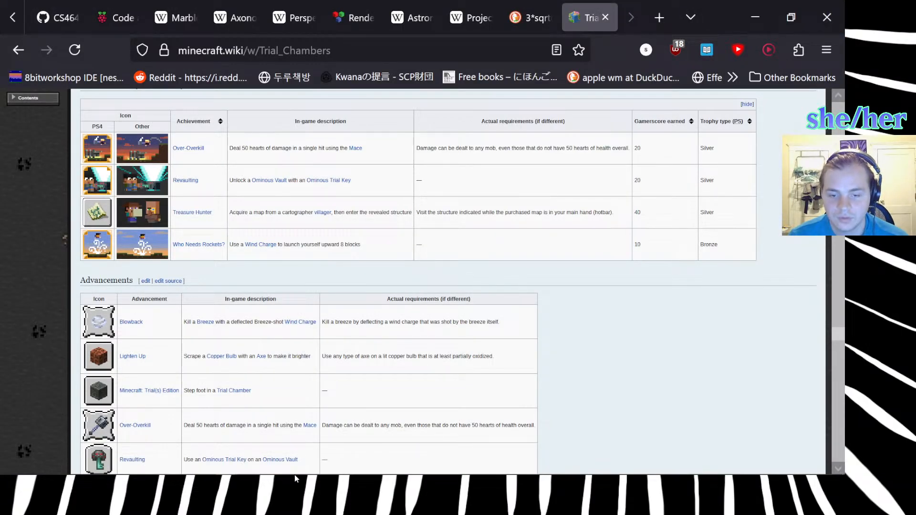
{"action": "mouse_move", "coordinate": [294, 474]}
{"action": "left_click", "coordinate": [252, 465]}
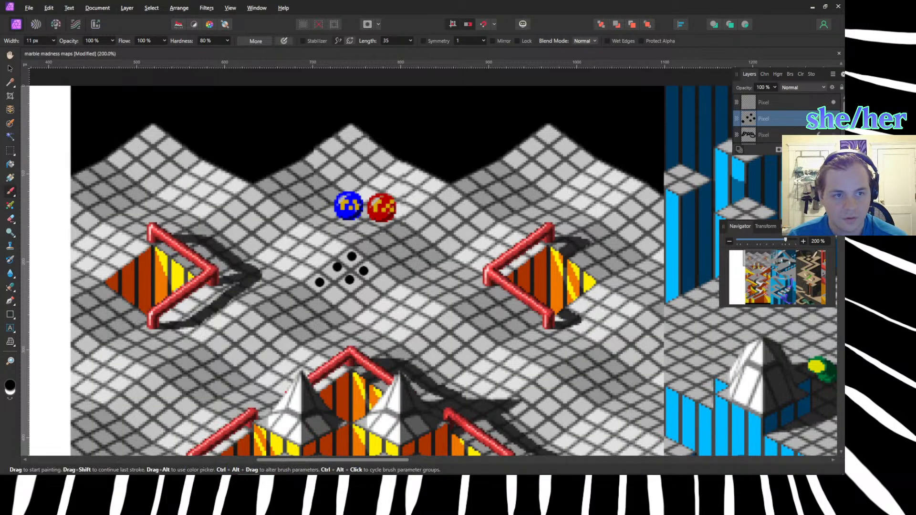
{"action": "key", "text": "ctrl+z"}
{"action": "key", "text": "ctrl+z"}
{"action": "key", "text": "ctrl+z"}
{"action": "key", "text": "ctrl+z"}
{"action": "key", "text": "ctrl+z"}
{"action": "key", "text": "ctrl+z"}
{"action": "key", "text": "ctrl+z"}
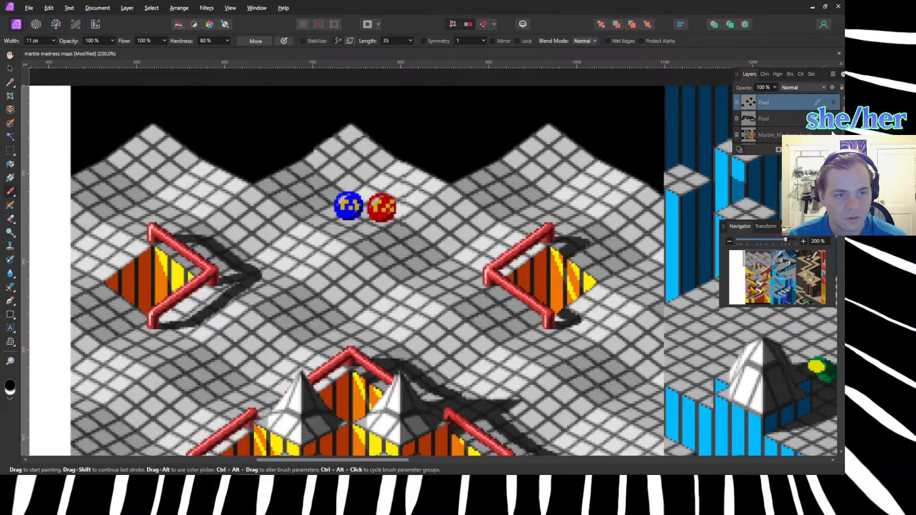
{"action": "key", "text": "ctrl+z"}
{"action": "key", "text": "ctrl+z"}
{"action": "key", "text": "ctrl+z"}
{"action": "key", "text": "ctrl+z"}
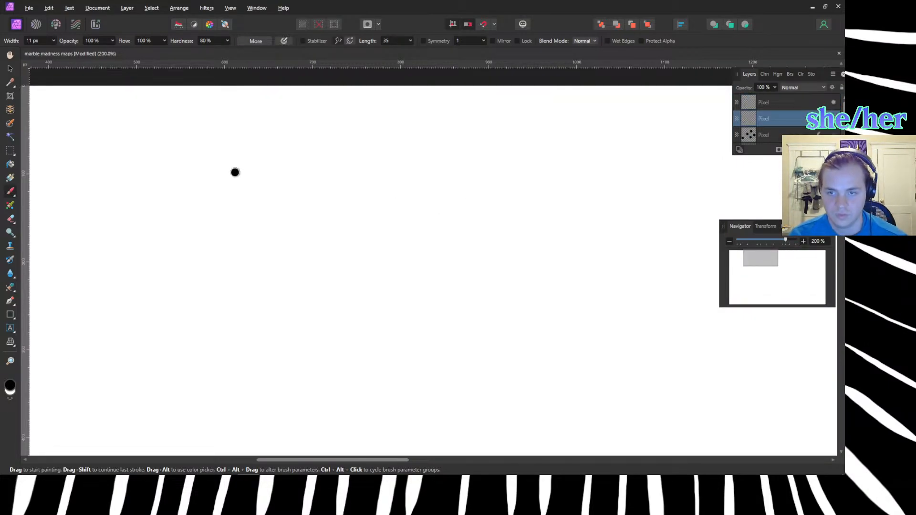
Sketch a long slope side view with a vertical start edge, two long descending lines and two inner dividers.
{"action": "left_click_drag", "start_coordinate": [235, 168], "coordinate": [231, 266]}
{"action": "left_click_drag", "start_coordinate": [233, 170], "coordinate": [756, 270]}
{"action": "left_click", "coordinate": [422, 220]}
{"action": "left_click_drag", "start_coordinate": [340, 199], "coordinate": [355, 267]}
{"action": "left_click_drag", "start_coordinate": [475, 226], "coordinate": [485, 287]}
{"action": "left_click_drag", "start_coordinate": [232, 268], "coordinate": [736, 313]}
{"action": "scroll", "coordinate": [676, 295], "scroll_direction": "down", "scroll_amount": 2}
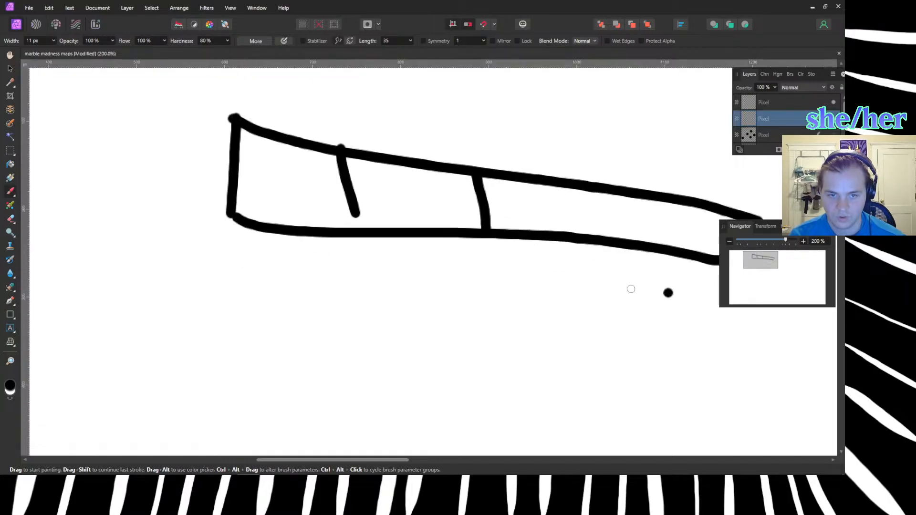
{"action": "scroll", "coordinate": [582, 291], "scroll_direction": "down", "scroll_amount": 3, "text": "ctrl"}
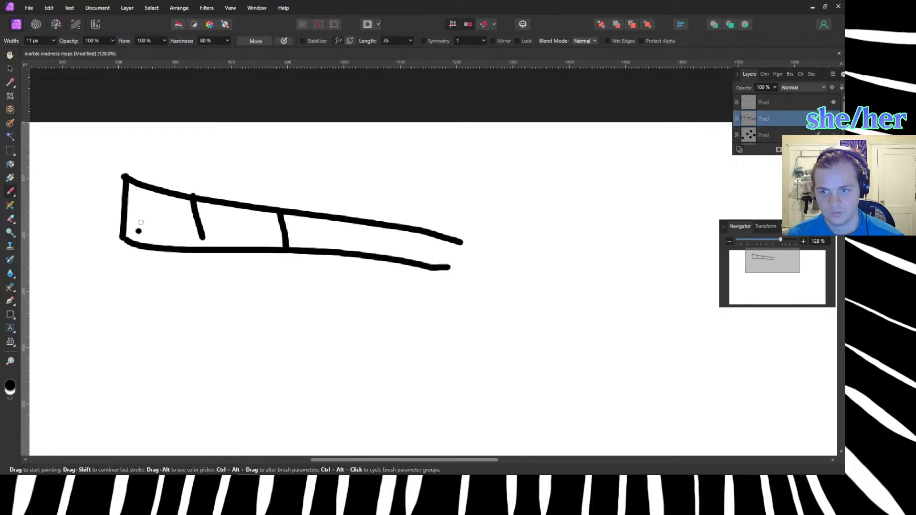
Draw a vertical double arrow labelled 1 beside the slope sketch and a horizontal double arrow labelled 3 above it.
{"action": "left_click_drag", "start_coordinate": [106, 154], "coordinate": [98, 262]}
{"action": "left_click_drag", "start_coordinate": [81, 231], "coordinate": [101, 258]}
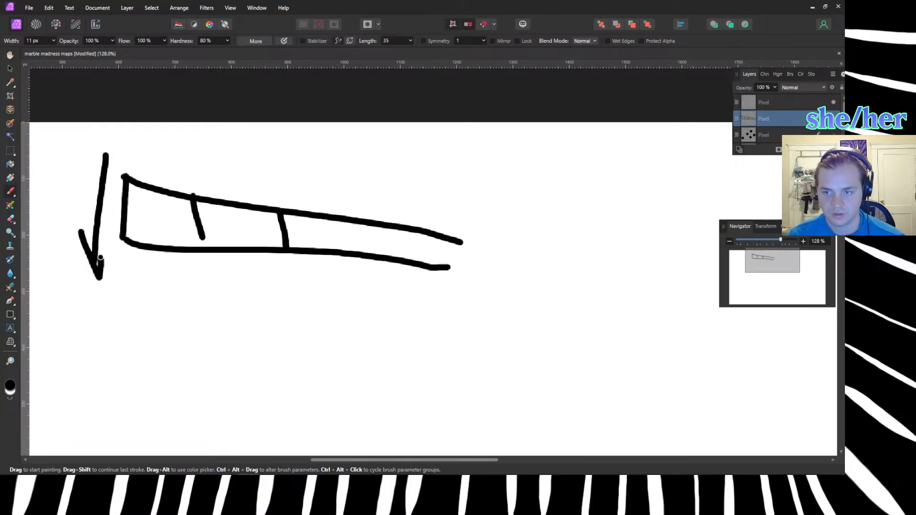
{"action": "mouse_move", "coordinate": [90, 170]}
{"action": "left_mouse_down"}
{"action": "mouse_move", "coordinate": [117, 149]}
{"action": "mouse_move", "coordinate": [123, 161]}
{"action": "left_mouse_up"}
{"action": "left_click_drag", "start_coordinate": [64, 181], "coordinate": [57, 206]}
{"action": "left_click_drag", "start_coordinate": [125, 173], "coordinate": [484, 183]}
{"action": "left_click_drag", "start_coordinate": [471, 167], "coordinate": [487, 186]}
{"action": "mouse_move", "coordinate": [146, 156]}
{"action": "left_mouse_down"}
{"action": "mouse_move", "coordinate": [123, 170]}
{"action": "mouse_move", "coordinate": [156, 178]}
{"action": "left_mouse_up"}
{"action": "mouse_move", "coordinate": [258, 140]}
{"action": "left_mouse_down"}
{"action": "mouse_move", "coordinate": [305, 142]}
{"action": "mouse_move", "coordinate": [296, 171]}
{"action": "left_mouse_up"}
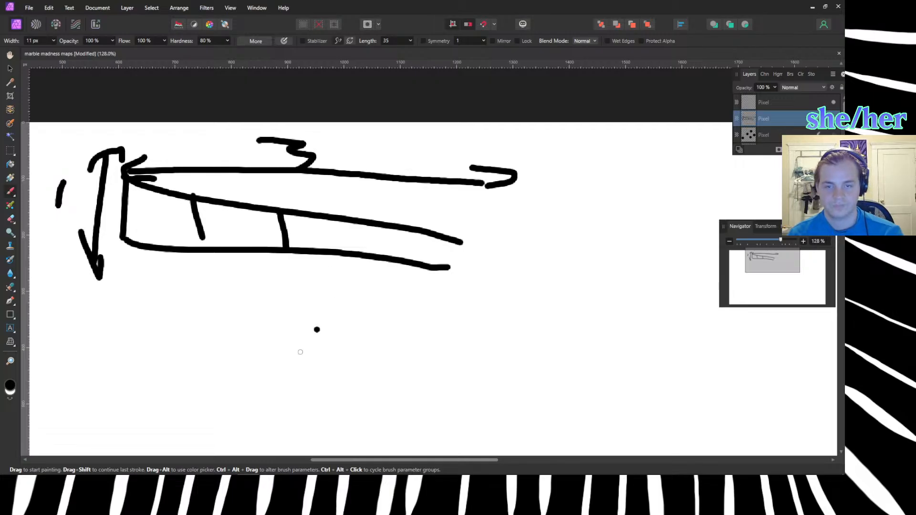
Write the ratio 1:3 below the far end of the slope sketch.
{"action": "left_click_drag", "start_coordinate": [477, 299], "coordinate": [477, 336]}
{"action": "left_click", "coordinate": [495, 306]}
{"action": "left_click", "coordinate": [495, 326]}
{"action": "mouse_move", "coordinate": [510, 299]}
{"action": "left_mouse_down"}
{"action": "mouse_move", "coordinate": [524, 297]}
{"action": "mouse_move", "coordinate": [512, 340]}
{"action": "left_mouse_up"}
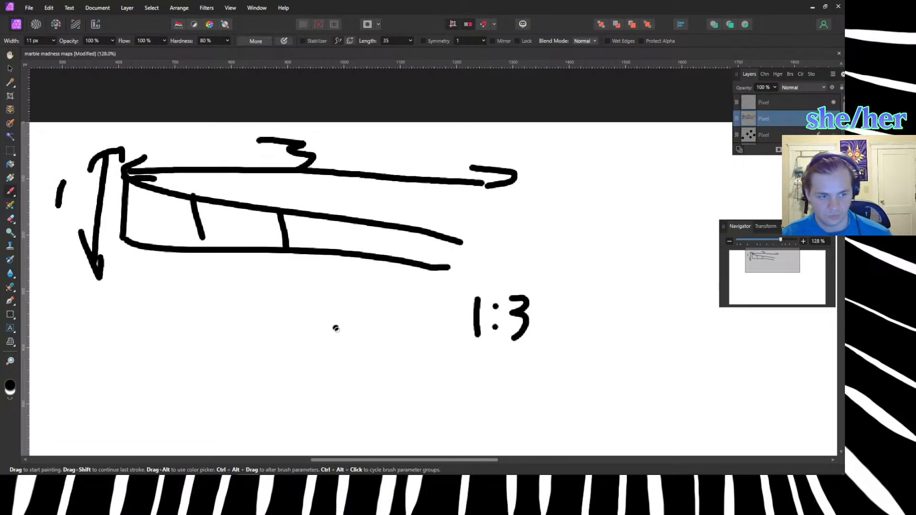
Sketch a square with one corner-to-corner diagonal below the slope drawing.
{"action": "scroll", "coordinate": [339, 344], "scroll_direction": "down", "scroll_amount": 1}
{"action": "scroll", "coordinate": [339, 344], "scroll_direction": "down", "scroll_amount": 3}
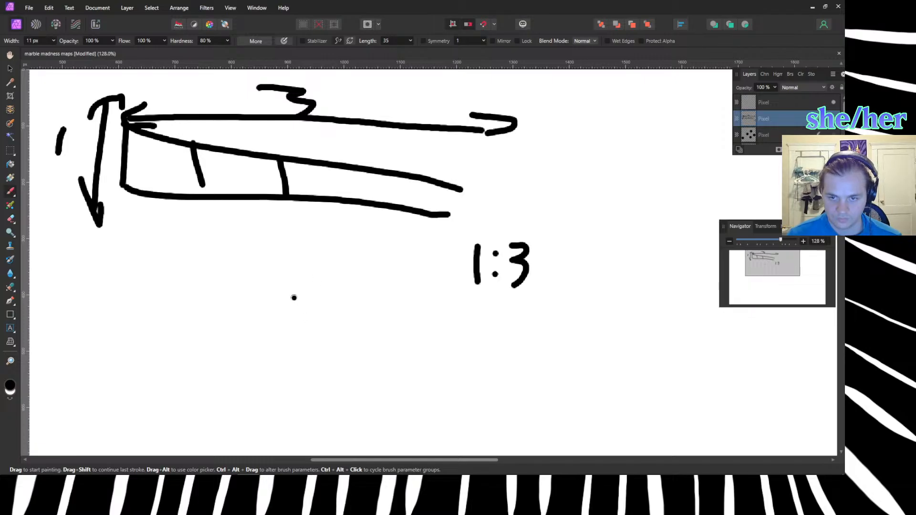
{"action": "left_click_drag", "start_coordinate": [293, 297], "coordinate": [290, 396]}
{"action": "mouse_move", "coordinate": [293, 297]}
{"action": "left_mouse_down"}
{"action": "mouse_move", "coordinate": [379, 300]}
{"action": "mouse_move", "coordinate": [412, 334]}
{"action": "mouse_move", "coordinate": [411, 415]}
{"action": "left_mouse_up"}
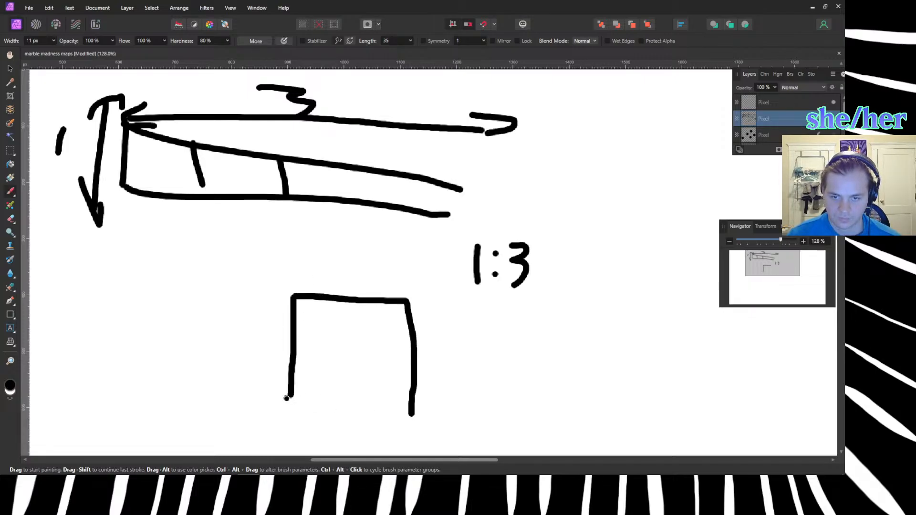
{"action": "left_click_drag", "start_coordinate": [286, 398], "coordinate": [418, 407]}
{"action": "left_click_drag", "start_coordinate": [296, 300], "coordinate": [414, 409]}
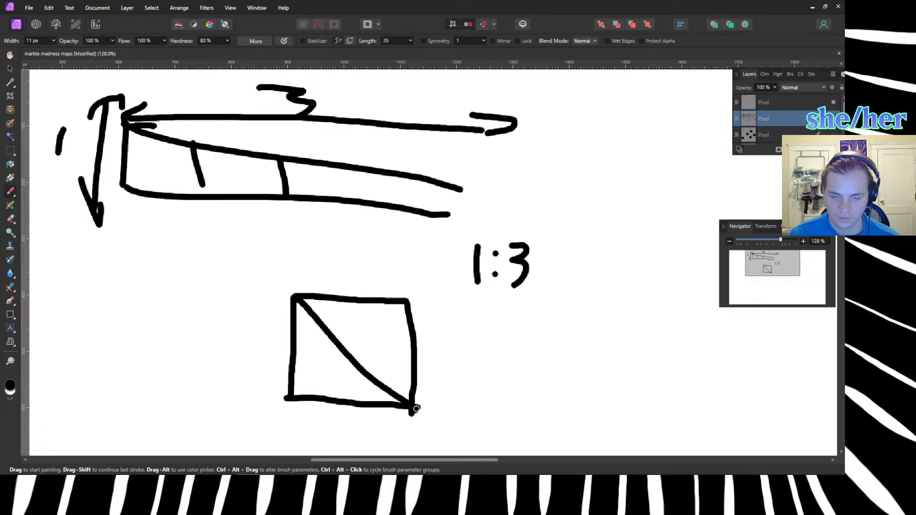
Draw an arrow pointing at the square's diagonal, label it 1√2, and mark the square's upper side.
{"action": "left_click", "coordinate": [445, 321]}
{"action": "mouse_move", "coordinate": [495, 332]}
{"action": "left_mouse_down"}
{"action": "mouse_move", "coordinate": [356, 346]}
{"action": "mouse_move", "coordinate": [390, 362]}
{"action": "left_mouse_up"}
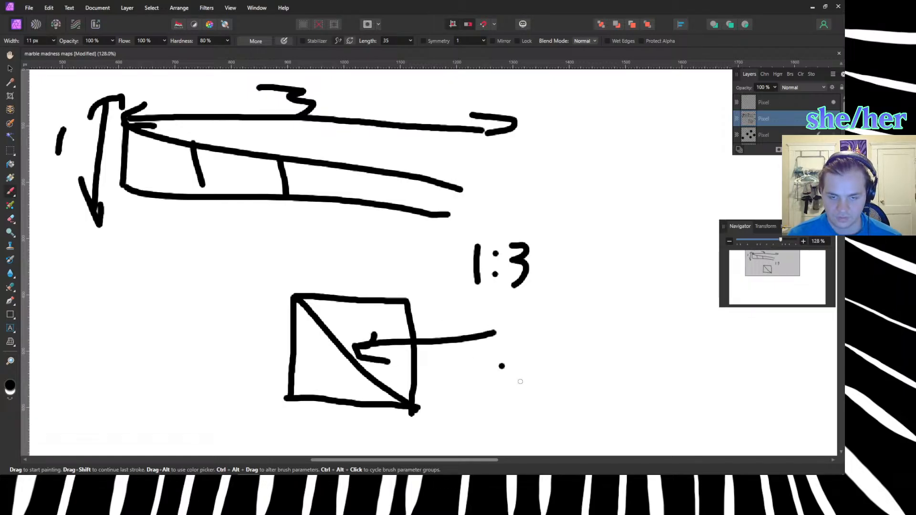
{"action": "left_click_drag", "start_coordinate": [515, 313], "coordinate": [517, 364]}
{"action": "mouse_move", "coordinate": [351, 267]}
{"action": "left_mouse_down"}
{"action": "mouse_move", "coordinate": [344, 293]}
{"action": "mouse_move", "coordinate": [352, 292]}
{"action": "left_mouse_up"}
{"action": "mouse_move", "coordinate": [534, 354]}
{"action": "left_mouse_down"}
{"action": "mouse_move", "coordinate": [531, 314]}
{"action": "mouse_move", "coordinate": [581, 311]}
{"action": "left_mouse_up"}
{"action": "mouse_move", "coordinate": [544, 327]}
{"action": "left_mouse_down"}
{"action": "mouse_move", "coordinate": [565, 330]}
{"action": "mouse_move", "coordinate": [551, 346]}
{"action": "mouse_move", "coordinate": [575, 349]}
{"action": "left_mouse_up"}
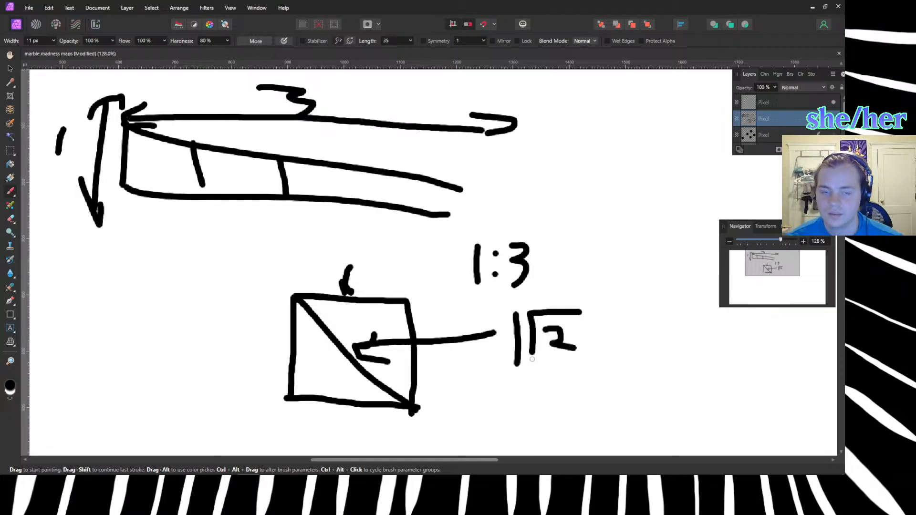
Switch to the browser's 3*sqrt(2) calculator page and divide the result by 3 twice.
{"action": "key", "text": "alt+Tab"}
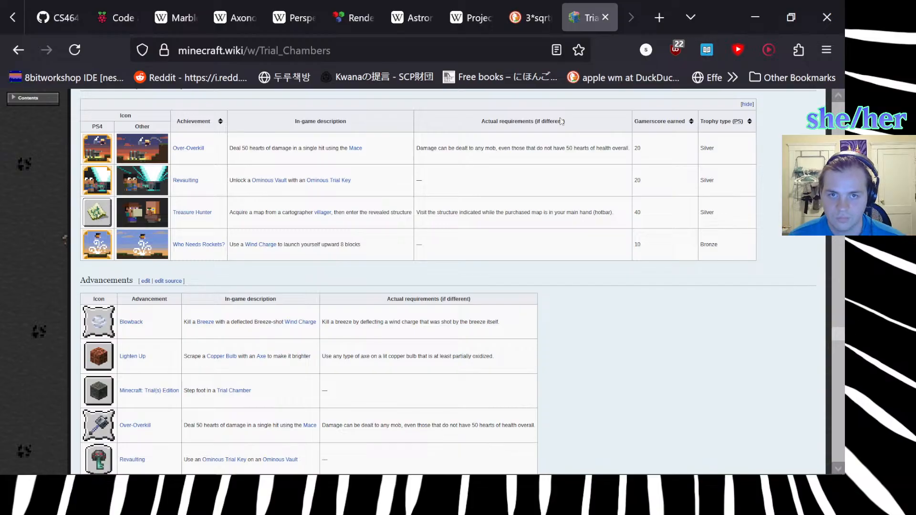
{"action": "left_click", "coordinate": [527, 18]}
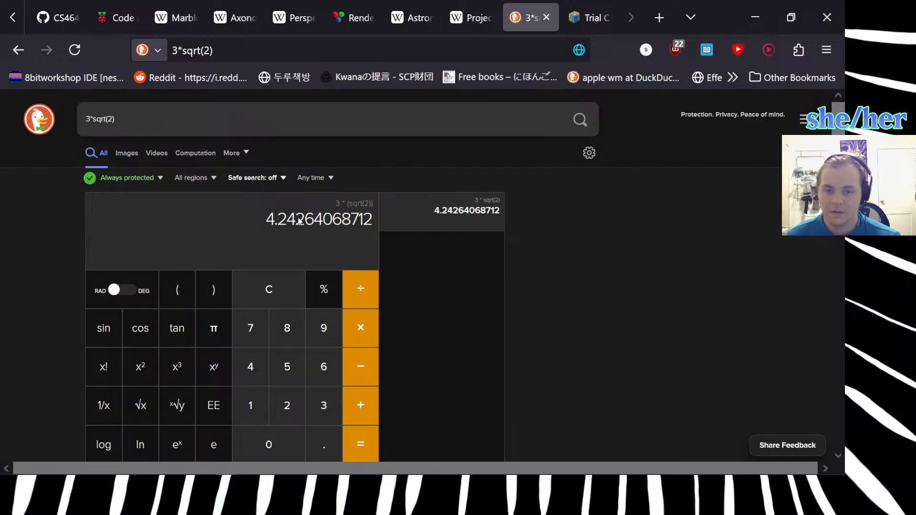
{"action": "left_click", "coordinate": [371, 303]}
{"action": "left_click", "coordinate": [323, 405]}
{"action": "left_click", "coordinate": [360, 444]}
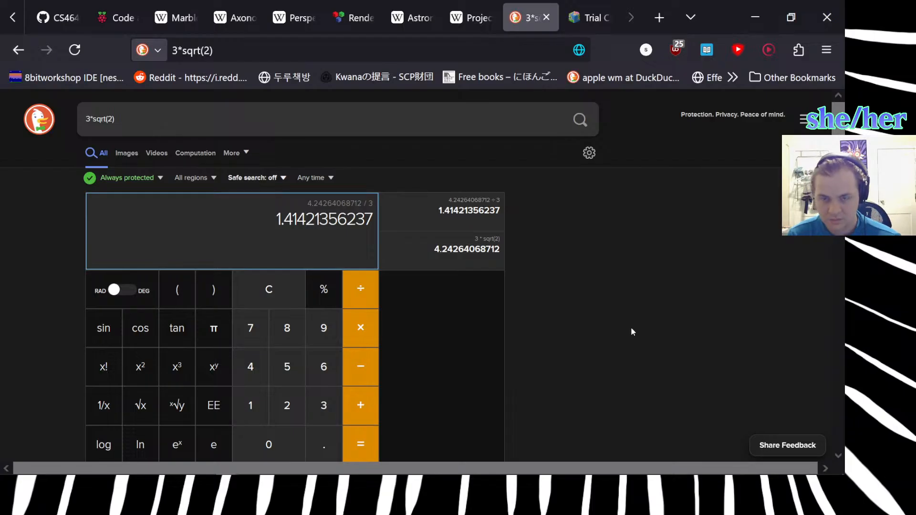
{"action": "left_click", "coordinate": [362, 290]}
{"action": "left_click", "coordinate": [325, 405]}
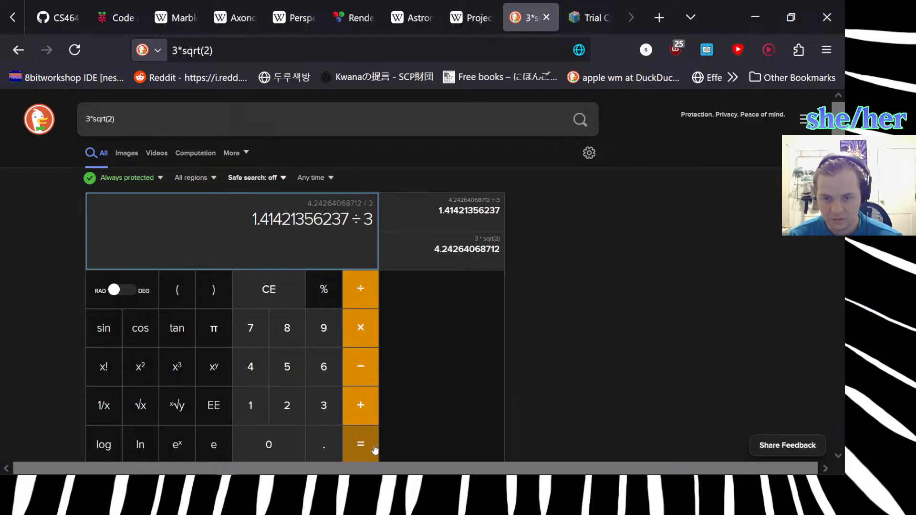
{"action": "left_click", "coordinate": [361, 441]}
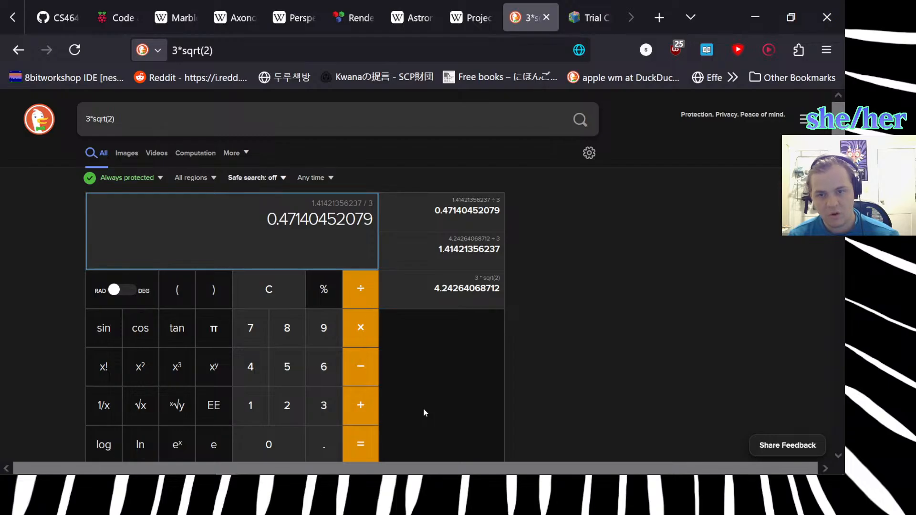
Switch back to Blender, clear the selection, and delete the 45° rotated slope's tiles from the hill's open corner.
{"action": "mouse_move", "coordinate": [444, 473]}
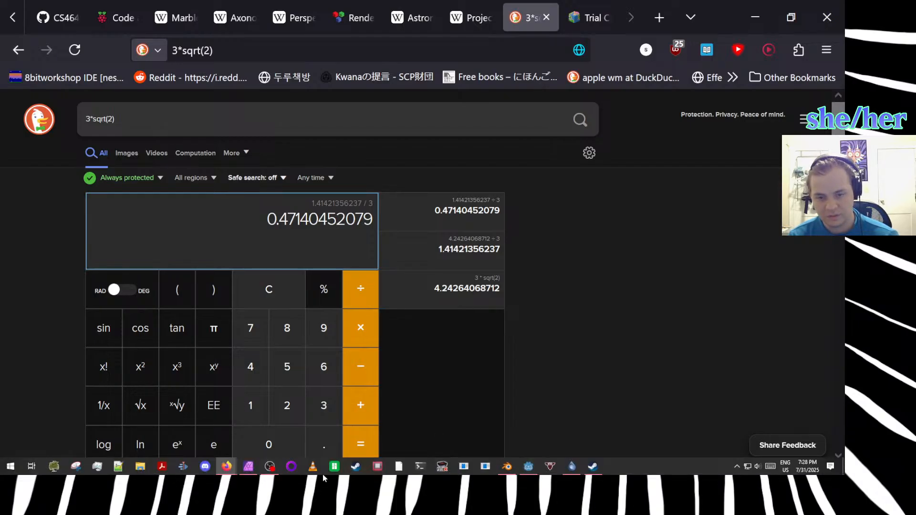
{"action": "mouse_move", "coordinate": [269, 471]}
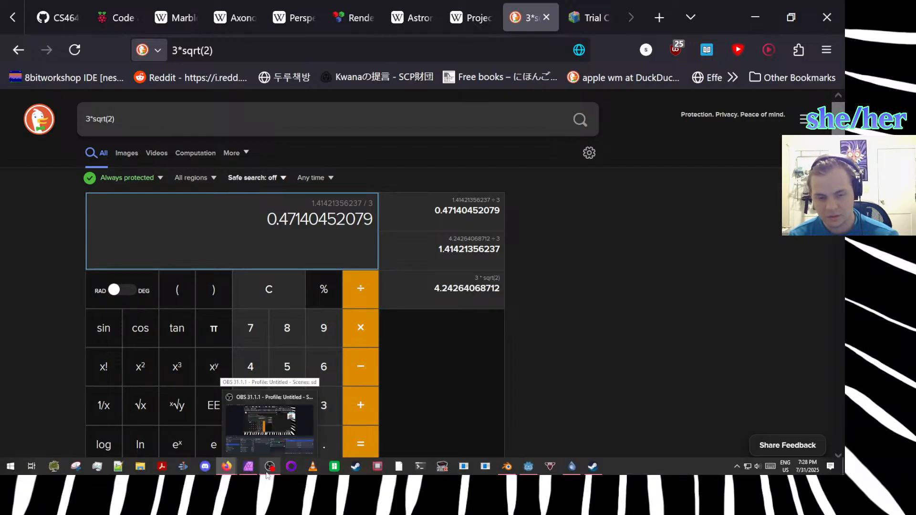
{"action": "left_click", "coordinate": [507, 465]}
{"action": "middle_click_drag", "start_coordinate": [510, 367], "coordinate": [385, 319]}
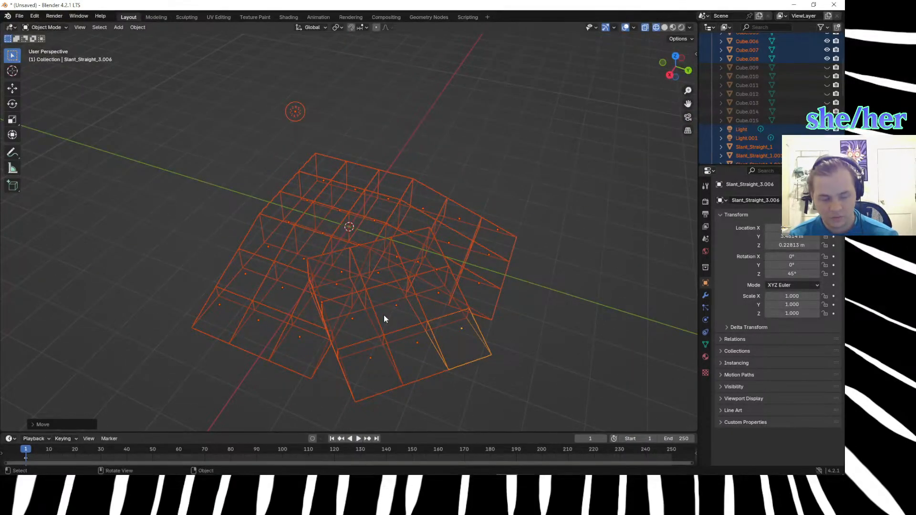
{"action": "left_click", "coordinate": [572, 349]}
{"action": "middle_click_drag", "start_coordinate": [471, 326], "coordinate": [506, 381]}
{"action": "left_click", "coordinate": [444, 276]}
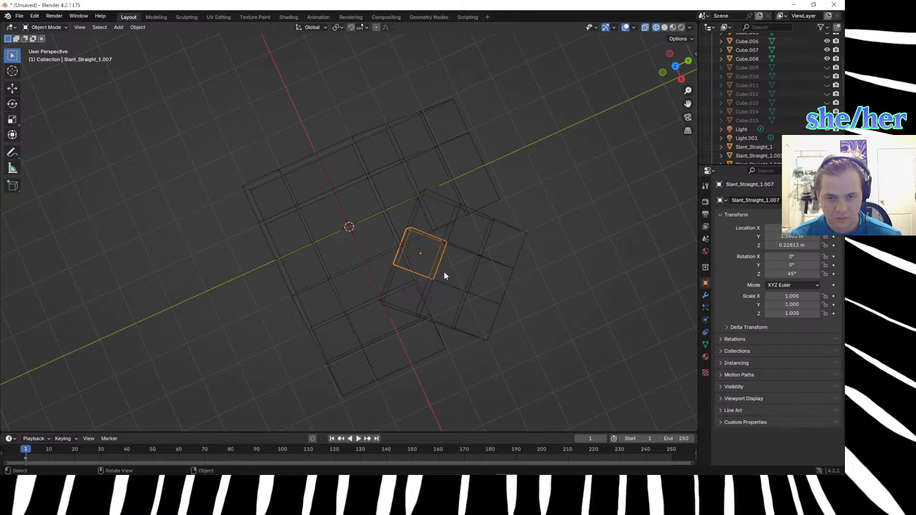
{"action": "key", "text": "Delete"}
{"action": "left_click", "coordinate": [401, 289]}
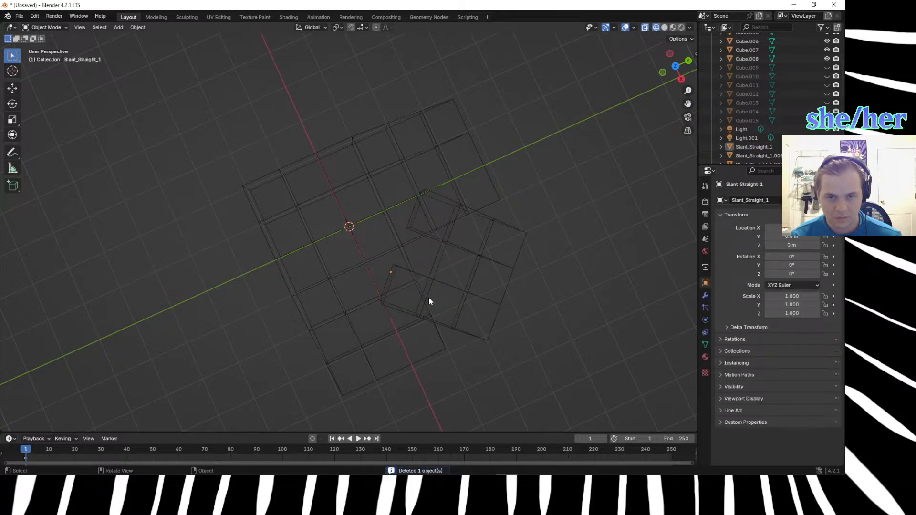
{"action": "left_click_drag", "start_coordinate": [555, 347], "coordinate": [442, 236]}
{"action": "key", "text": "Delete"}
{"action": "key", "text": "Delete"}
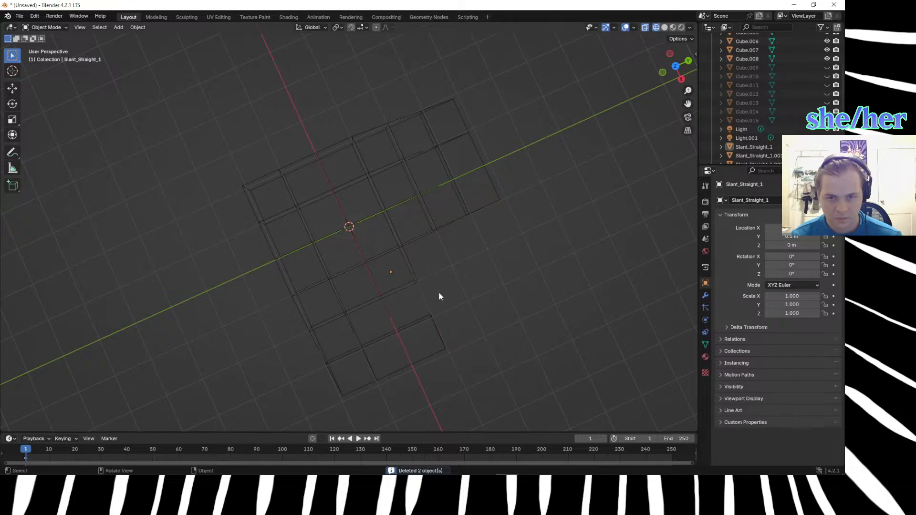
Delete the leftover piece beside the hill's open corner.
{"action": "left_click", "coordinate": [447, 301]}
{"action": "left_click", "coordinate": [447, 279]}
{"action": "left_click_drag", "start_coordinate": [425, 265], "coordinate": [439, 286]}
{"action": "key", "text": "Delete"}
{"action": "middle_click_drag", "start_coordinate": [449, 296], "coordinate": [436, 284]}
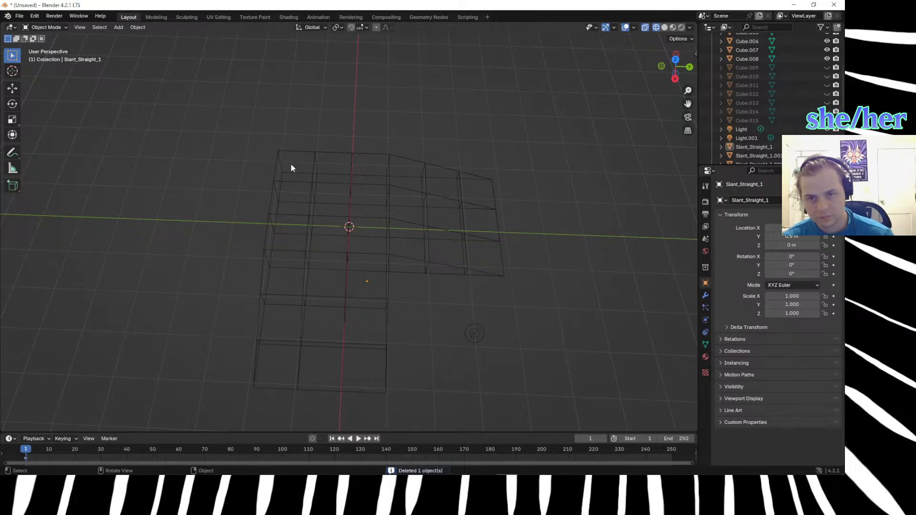
Duplicate the hill's 3×3 top block of cubes 3 m along Y and shift the copy 3 m along X into the open corner.
{"action": "left_click_drag", "start_coordinate": [245, 188], "coordinate": [370, 227]}
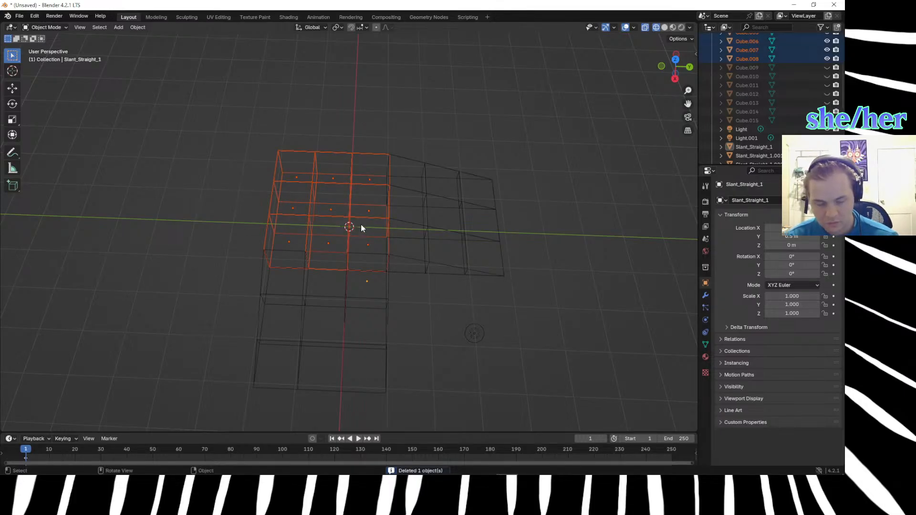
{"action": "key", "text": "shift+d"}
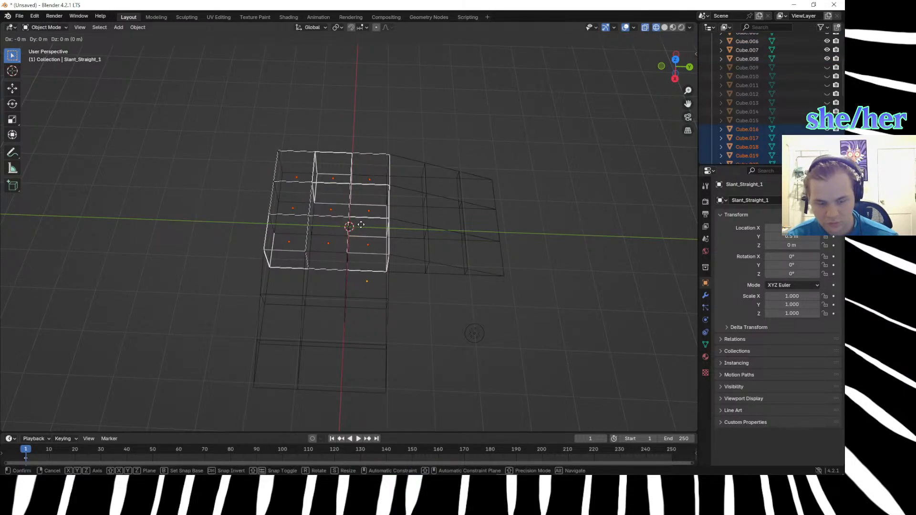
{"action": "type", "text": "y"}
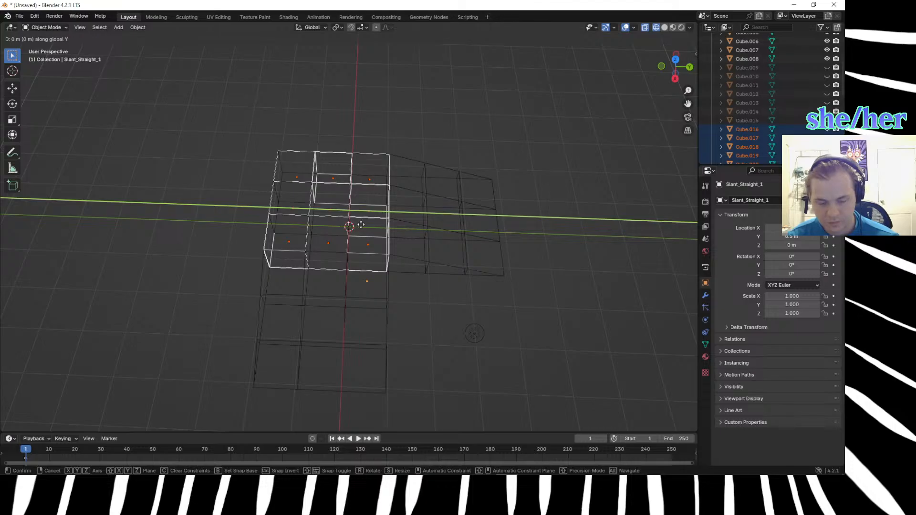
{"action": "type", "text": "3"}
{"action": "key", "text": "Return"}
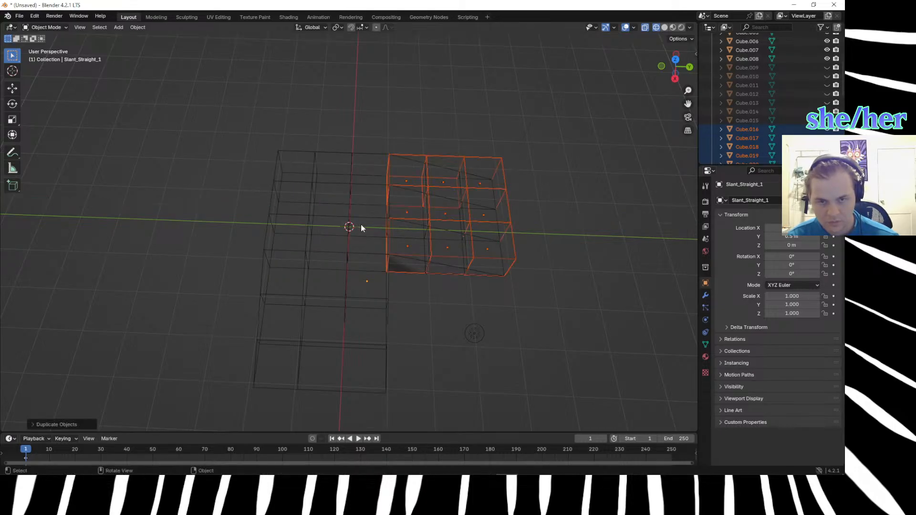
{"action": "key", "text": "shift+d"}
{"action": "type", "text": "x3"}
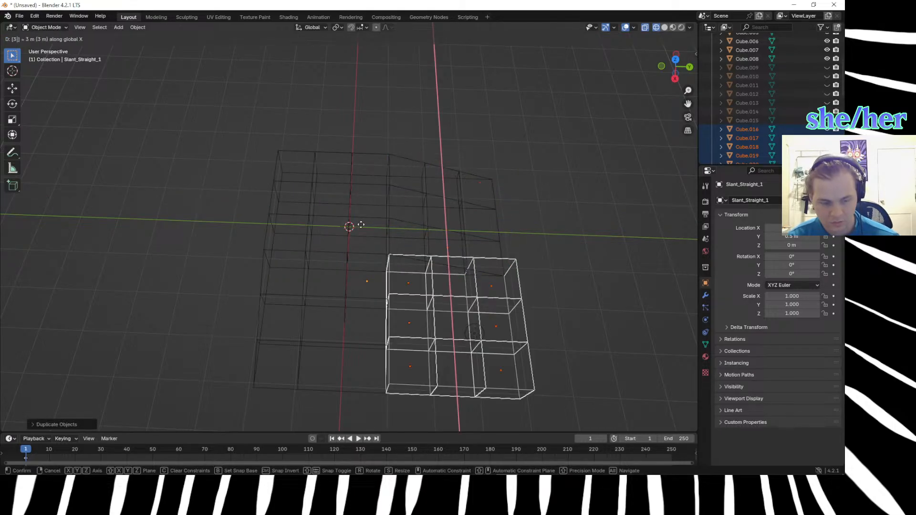
{"action": "key", "text": "Return"}
Clear the selection and switch the viewport to solid shading to show the filled corner.
{"action": "middle_click_drag", "start_coordinate": [604, 263], "coordinate": [591, 204]}
{"action": "left_click", "coordinate": [590, 223]}
{"action": "key", "text": "z"}
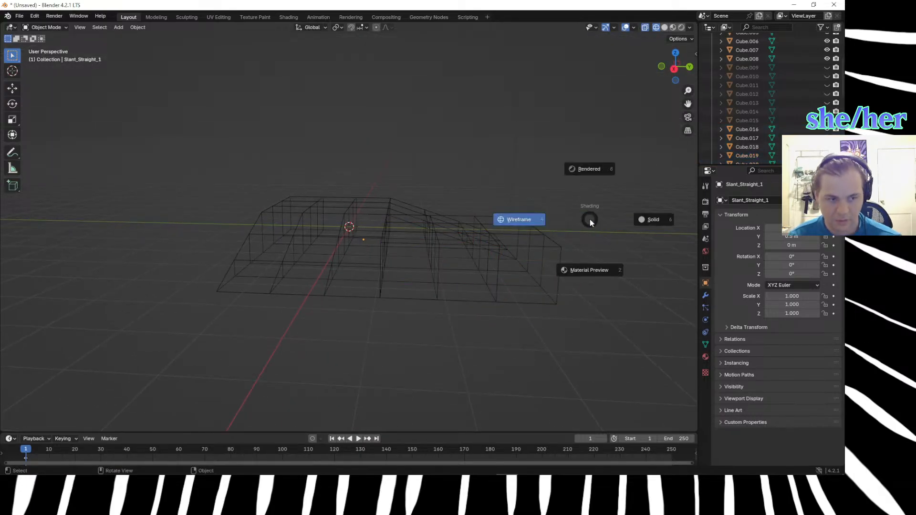
{"action": "left_click", "coordinate": [640, 227]}
{"action": "middle_click_drag", "start_coordinate": [620, 330], "coordinate": [593, 389]}
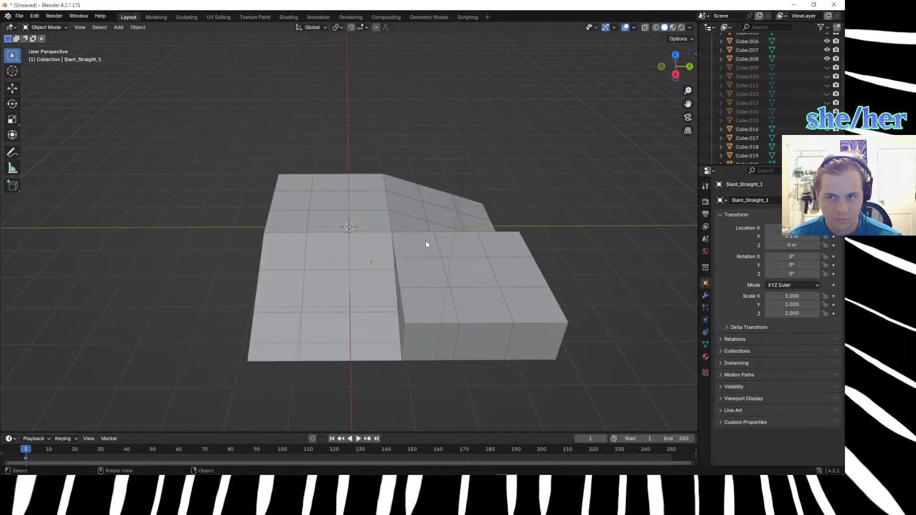
Vertex-slide the outer top corner of the block's innermost cube, beside the hilltop, down its vertical edge with a factor of -0.47.
{"action": "left_click", "coordinate": [438, 255]}
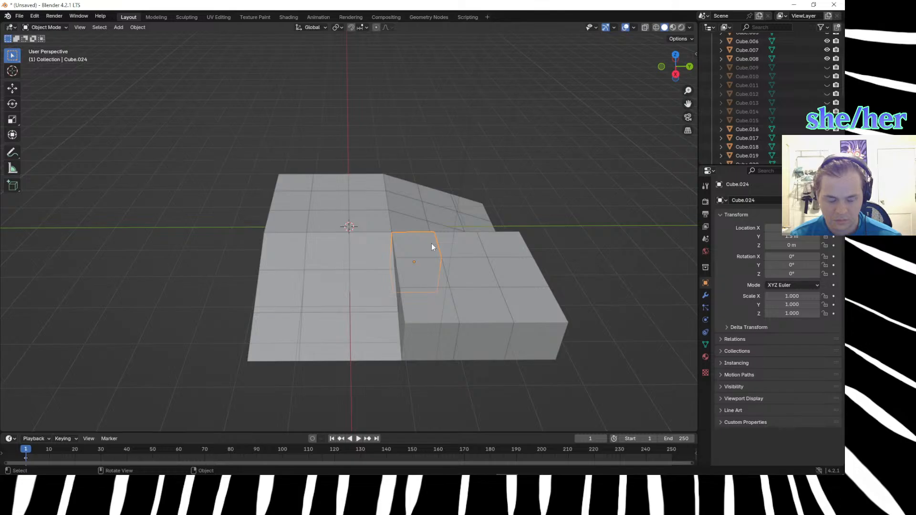
{"action": "left_click", "coordinate": [546, 316]}
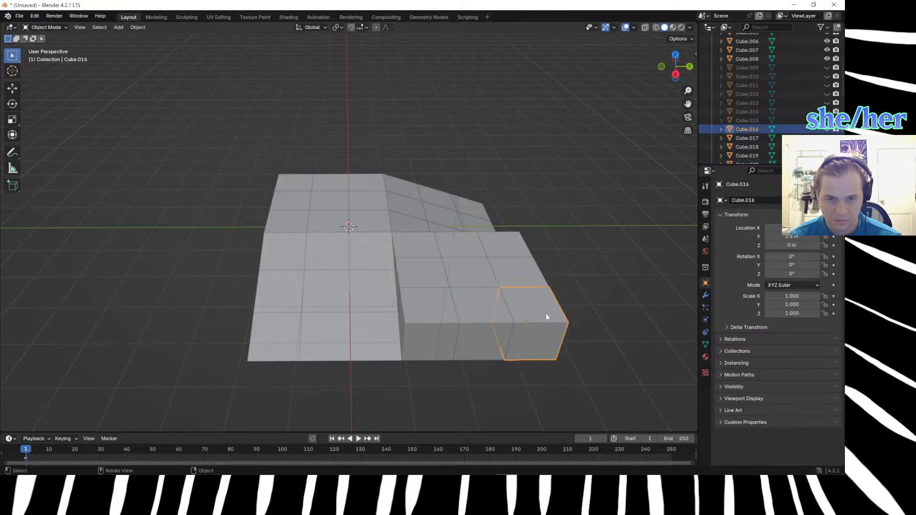
{"action": "left_click", "coordinate": [433, 245]}
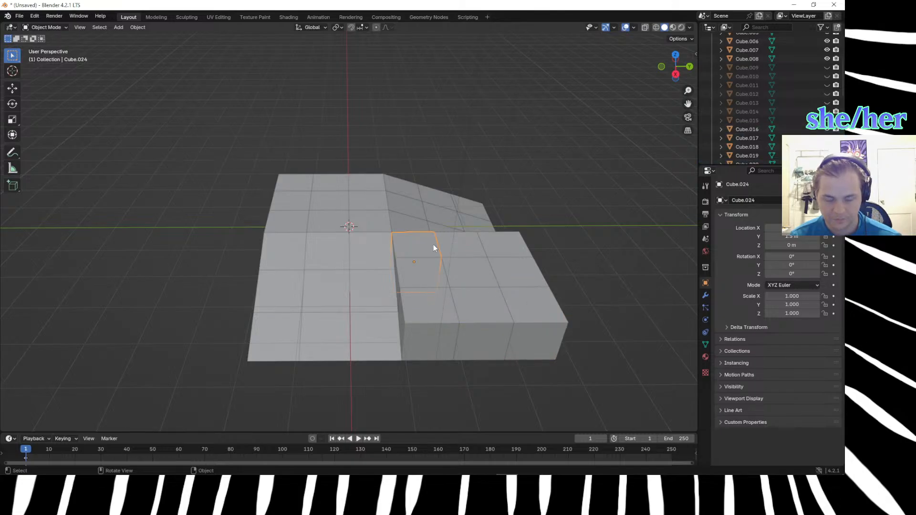
{"action": "key", "text": "Tab"}
{"action": "left_click", "coordinate": [437, 256]}
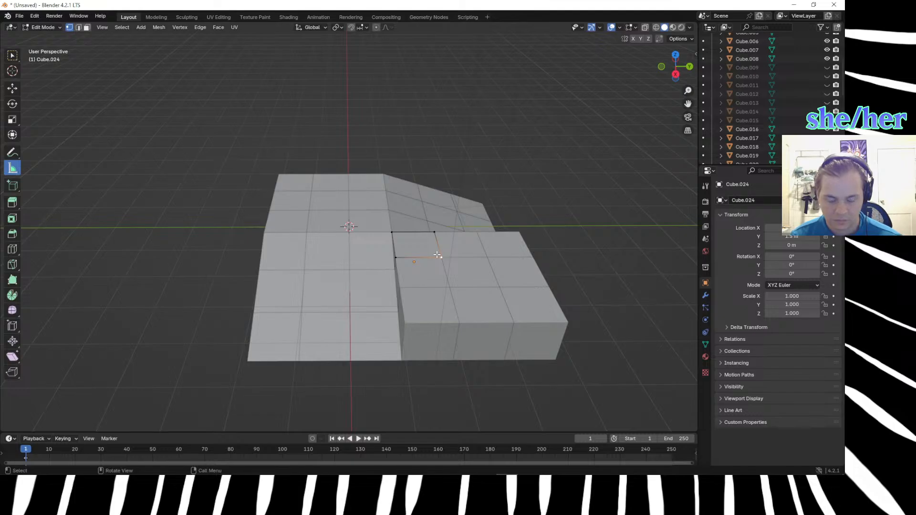
{"action": "key", "text": "g"}
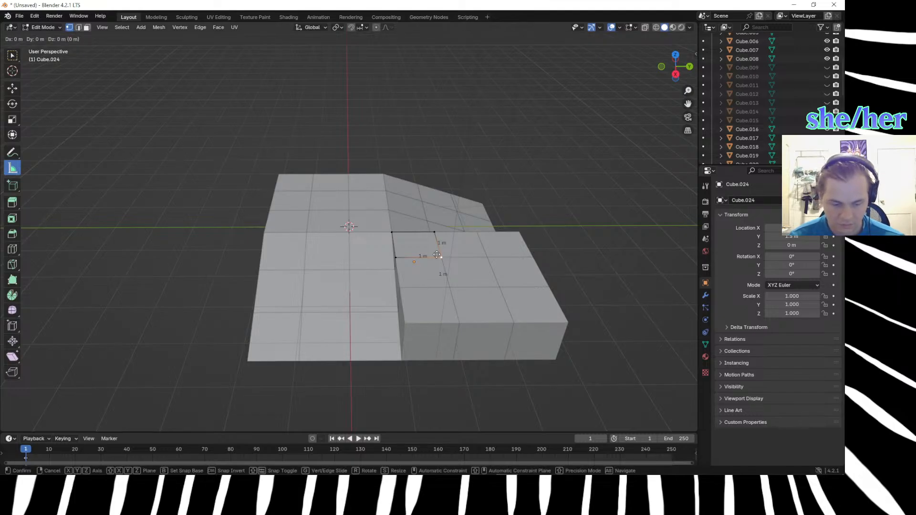
{"action": "key", "text": "g"}
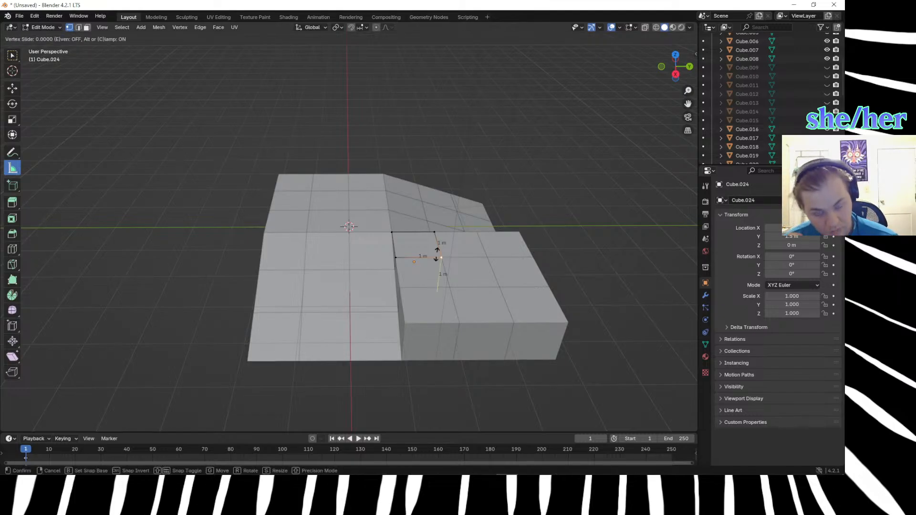
{"action": "type", "text": "-.47"}
{"action": "key", "text": "Return"}
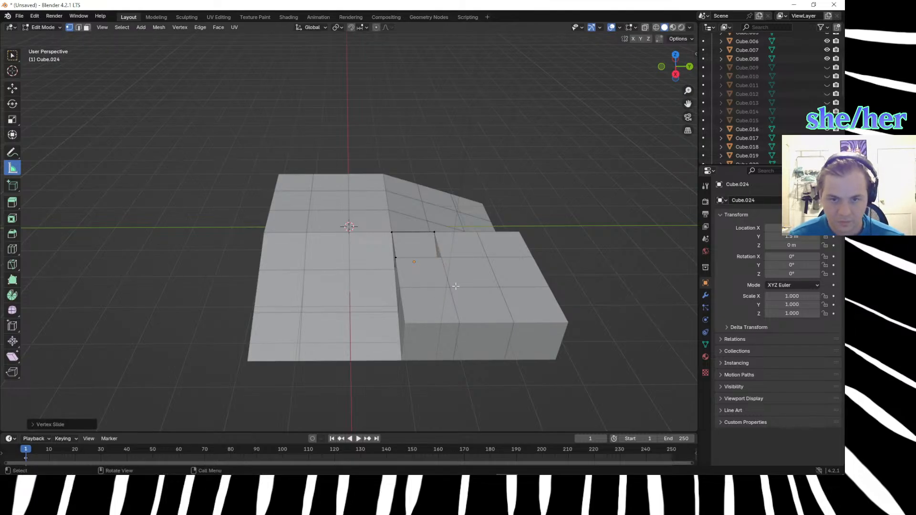
Lower the centre cube's inner top corner vertex, the one nearest the hilltop, by 0.47 m along Z.
{"action": "key", "text": "Tab"}
{"action": "left_click", "coordinate": [447, 262]}
{"action": "key", "text": "Tab"}
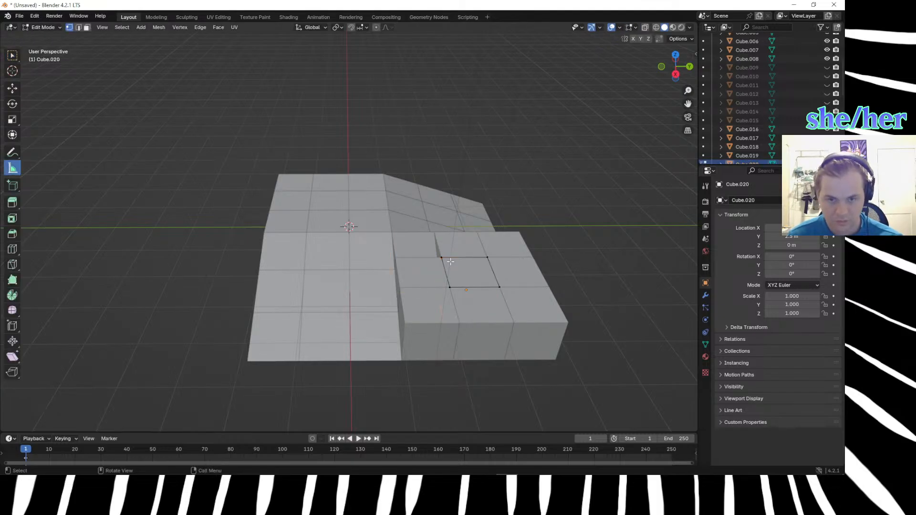
{"action": "left_click_drag", "start_coordinate": [432, 252], "coordinate": [455, 259]}
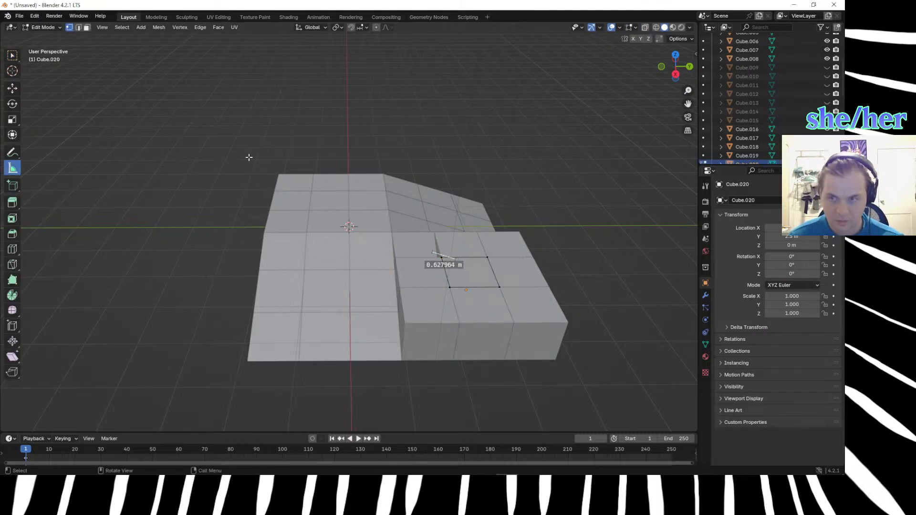
{"action": "left_click", "coordinate": [12, 88]}
{"action": "left_click", "coordinate": [441, 258]}
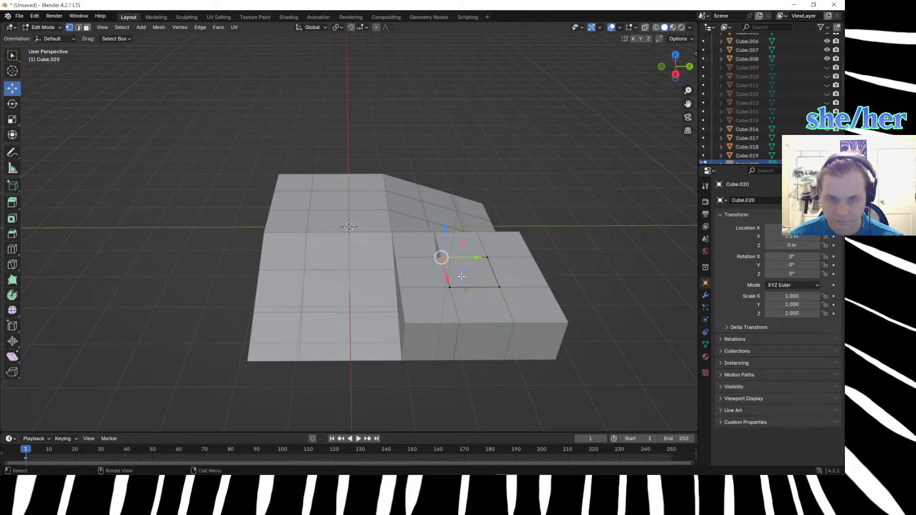
{"action": "type", "text": "gz"}
{"action": "type", "text": ".47"}
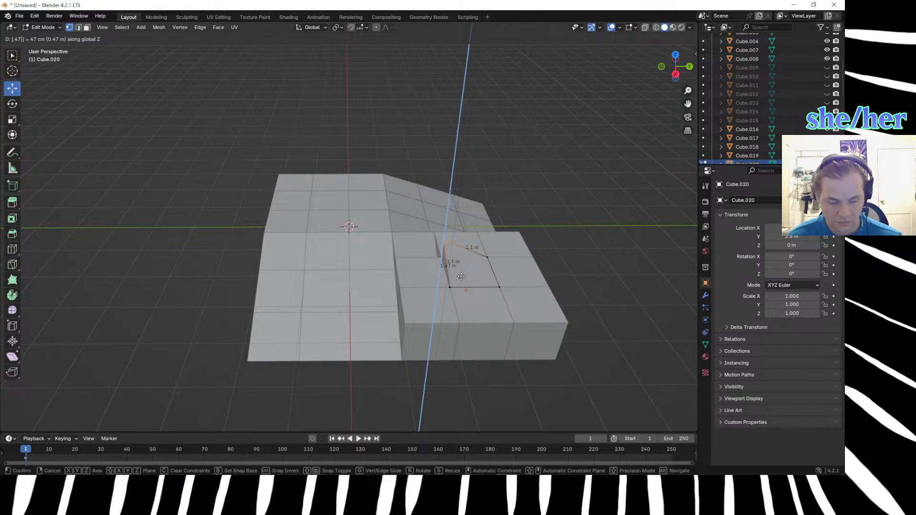
{"action": "key", "text": "Return"}
Select the centre cube's outer top corner vertex, and multiply 0.47140452079 by 2 in the browser calculator.
{"action": "left_click", "coordinate": [535, 355]}
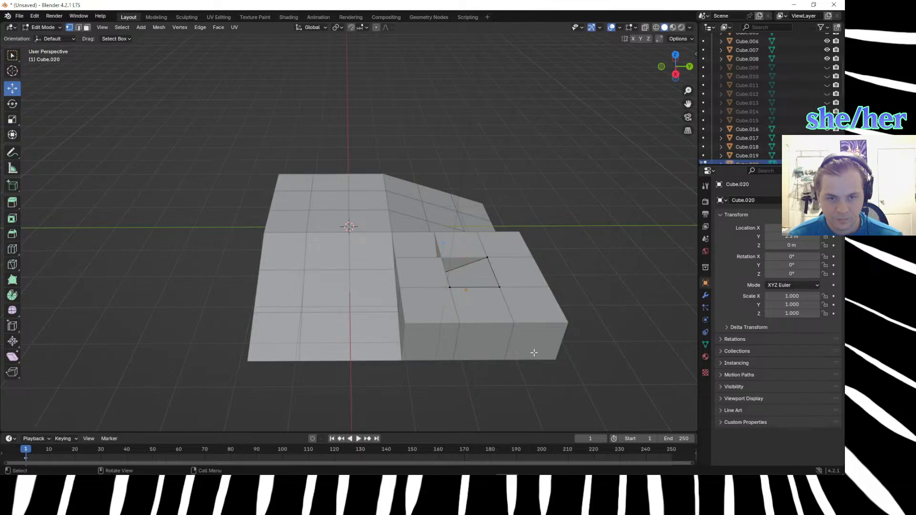
{"action": "left_click", "coordinate": [498, 288]}
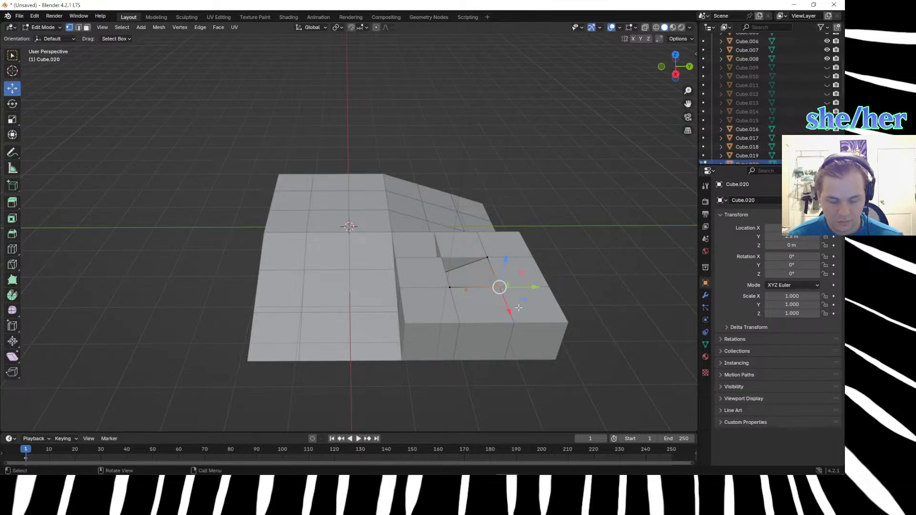
{"action": "key", "text": "alt+Tab"}
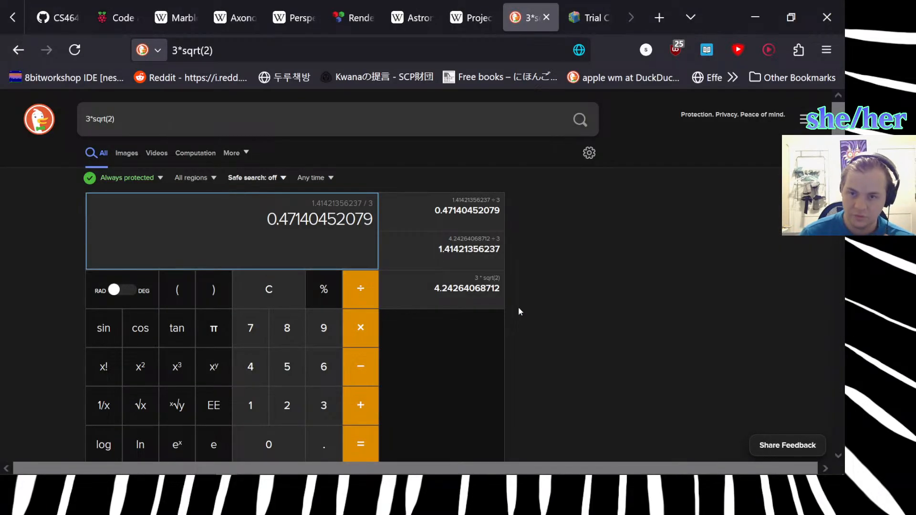
{"action": "left_click", "coordinate": [361, 330]}
{"action": "left_click", "coordinate": [286, 405]}
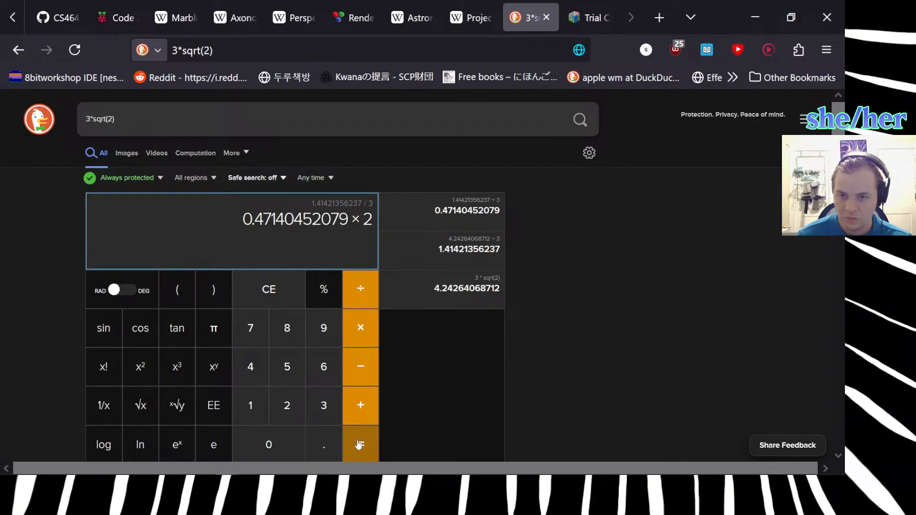
{"action": "left_click", "coordinate": [359, 443]}
Switch back to Blender, lower the centre cube's outer top corner vertex 0.94 m along Z, and leave mesh editing.
{"action": "key", "text": "alt+Tab"}
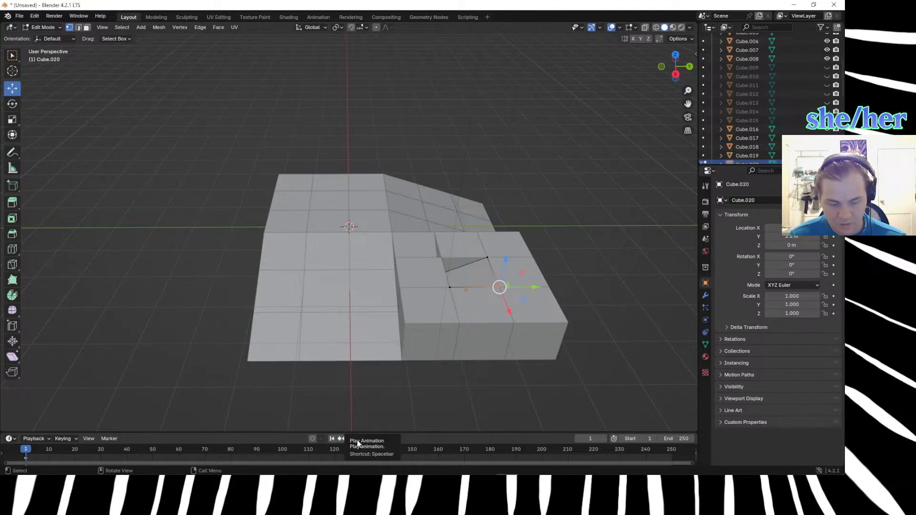
{"action": "left_click", "coordinate": [356, 440]}
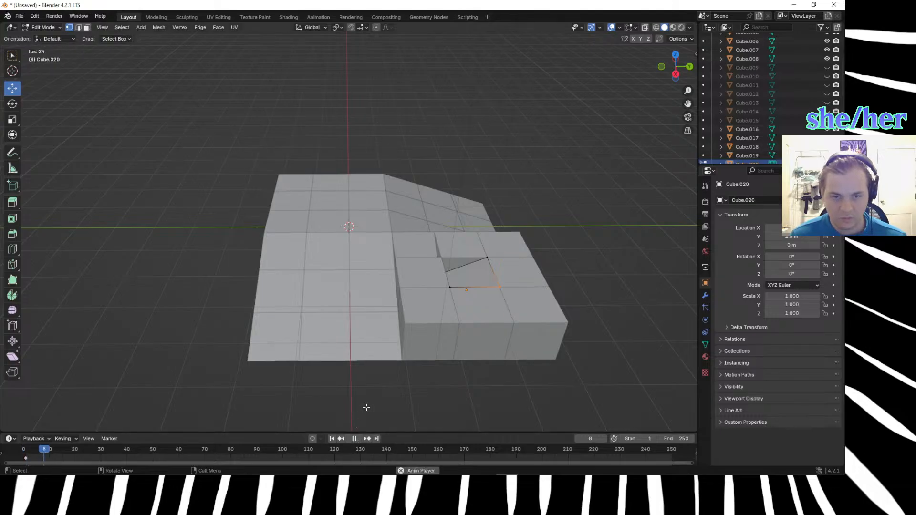
{"action": "key", "text": "space"}
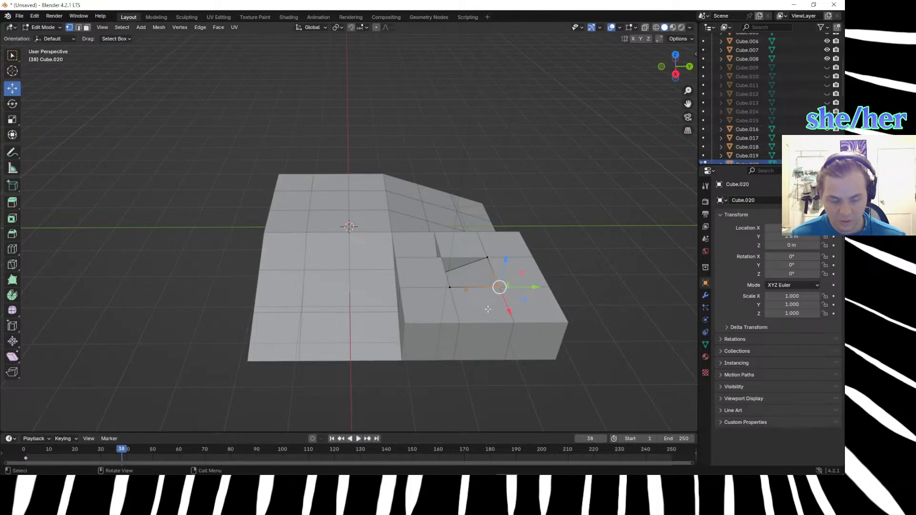
{"action": "key", "text": "g"}
{"action": "type", "text": "z"}
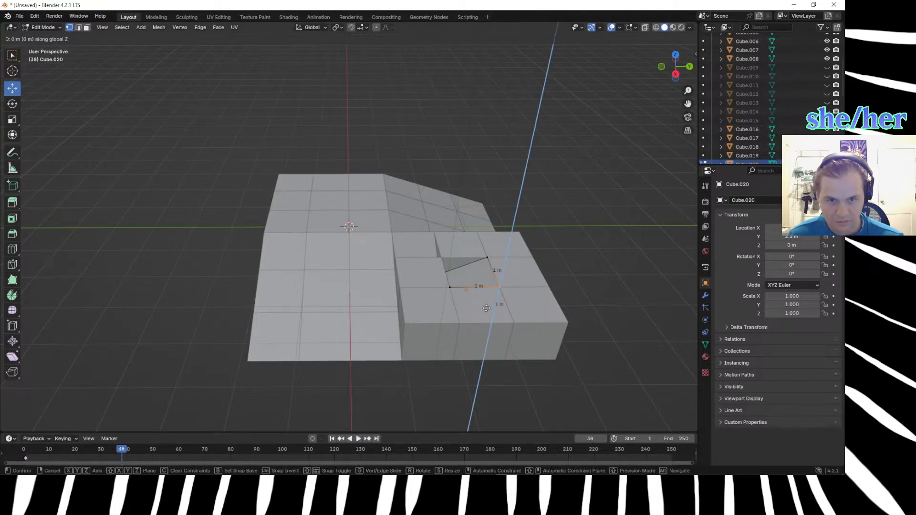
{"action": "type", "text": "-.94"}
{"action": "key", "text": "Return"}
{"action": "middle_click_drag", "start_coordinate": [491, 321], "coordinate": [520, 348]}
{"action": "key", "text": "Tab"}
Hide the block's six cubes that are off the corner's diagonal, keeping the inner, centre and outermost cubes visible.
{"action": "left_click", "coordinate": [533, 335]}
{"action": "left_click", "coordinate": [436, 280]}
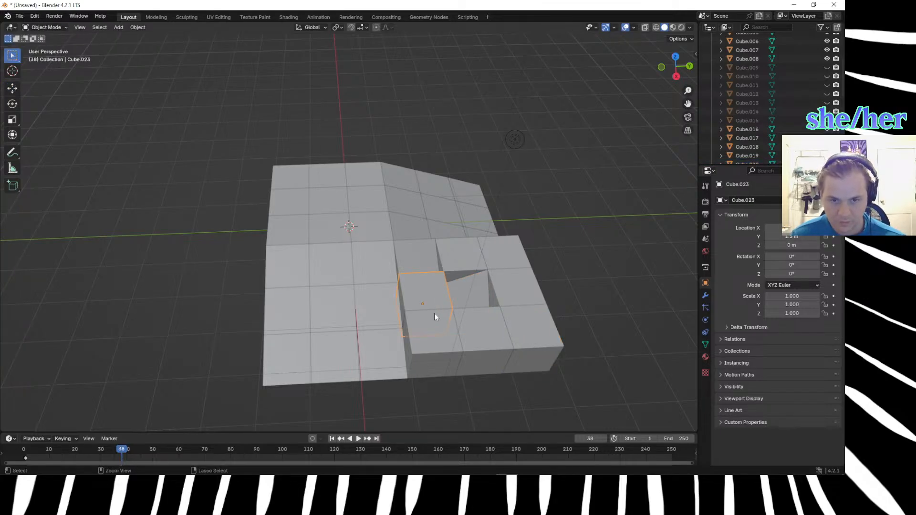
{"action": "left_click", "coordinate": [440, 337], "text": "shift"}
{"action": "left_click", "coordinate": [479, 336], "text": "shift"}
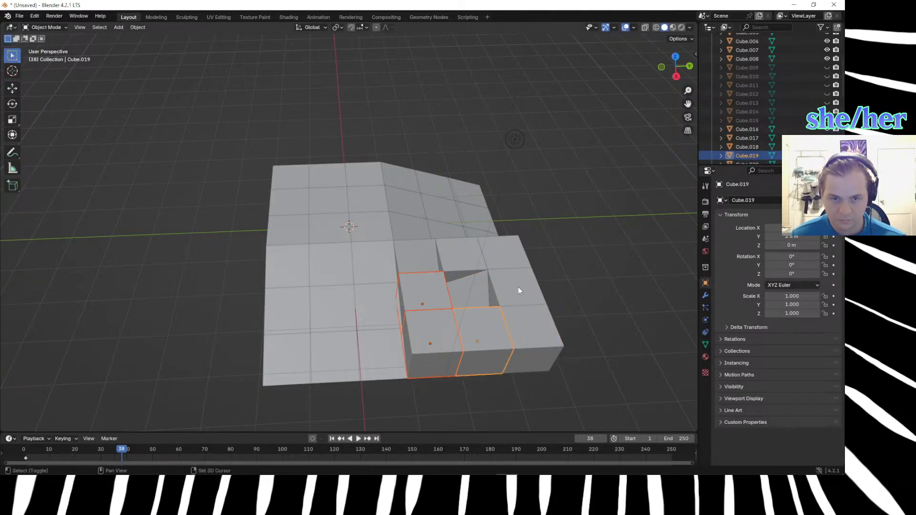
{"action": "left_click", "coordinate": [519, 288], "text": "shift"}
{"action": "left_click", "coordinate": [503, 255], "text": "shift"}
{"action": "left_click", "coordinate": [458, 250], "text": "shift"}
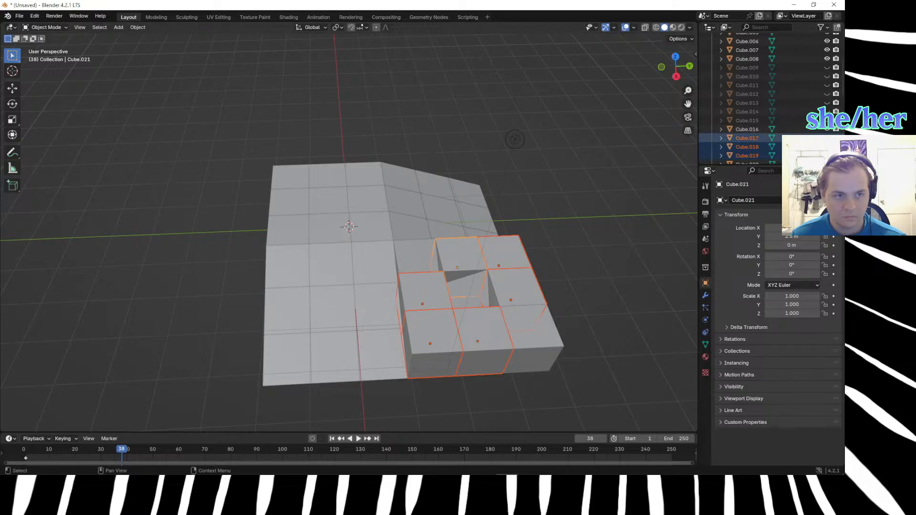
{"action": "scroll", "coordinate": [827, 138], "scroll_direction": "down", "scroll_amount": 3}
{"action": "left_click", "coordinate": [827, 138]}
{"action": "left_click", "coordinate": [827, 129]}
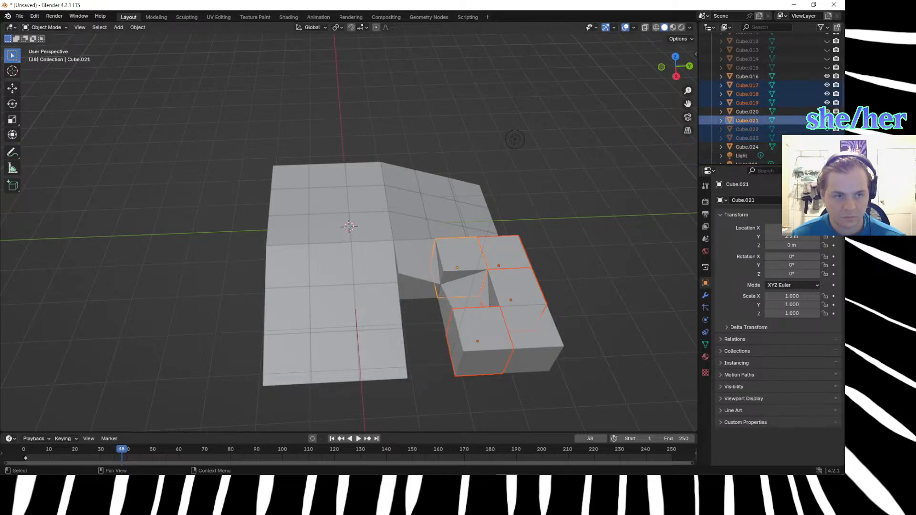
{"action": "left_click", "coordinate": [826, 120]}
{"action": "left_click", "coordinate": [826, 102]}
{"action": "left_click", "coordinate": [826, 93]}
{"action": "left_click", "coordinate": [826, 85]}
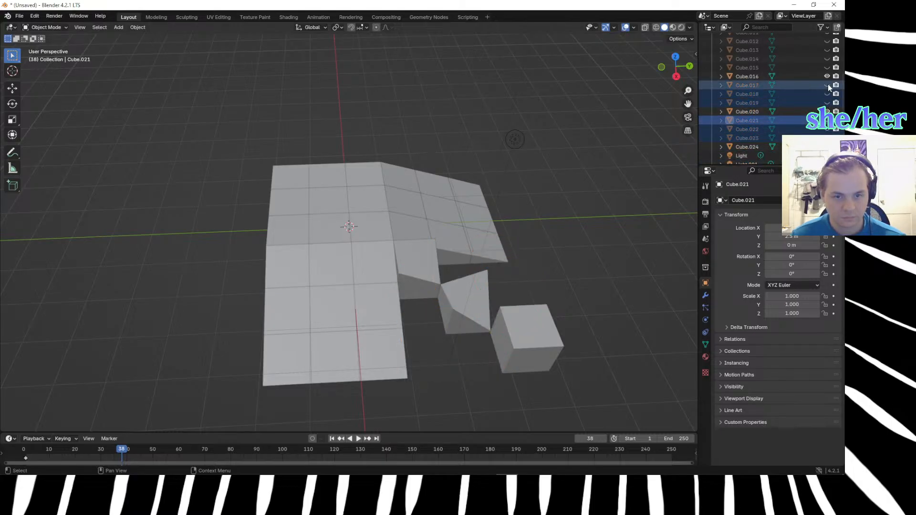
Lower the outermost diagonal cube's inner top corner vertex, the one facing the centre cube, by 0.94 m along Z.
{"action": "middle_click_drag", "start_coordinate": [562, 262], "coordinate": [531, 231]}
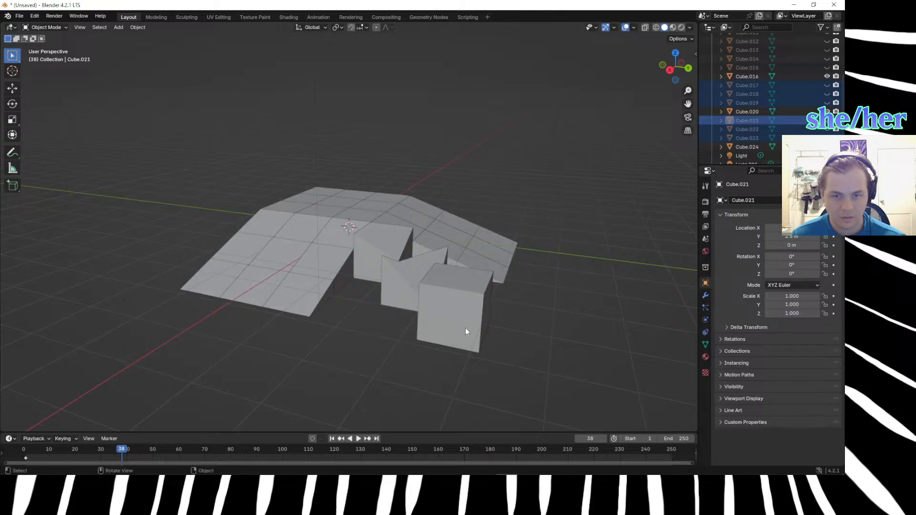
{"action": "middle_click_drag", "start_coordinate": [469, 319], "coordinate": [491, 331]}
{"action": "left_click", "coordinate": [562, 262]}
{"action": "key", "text": "Tab"}
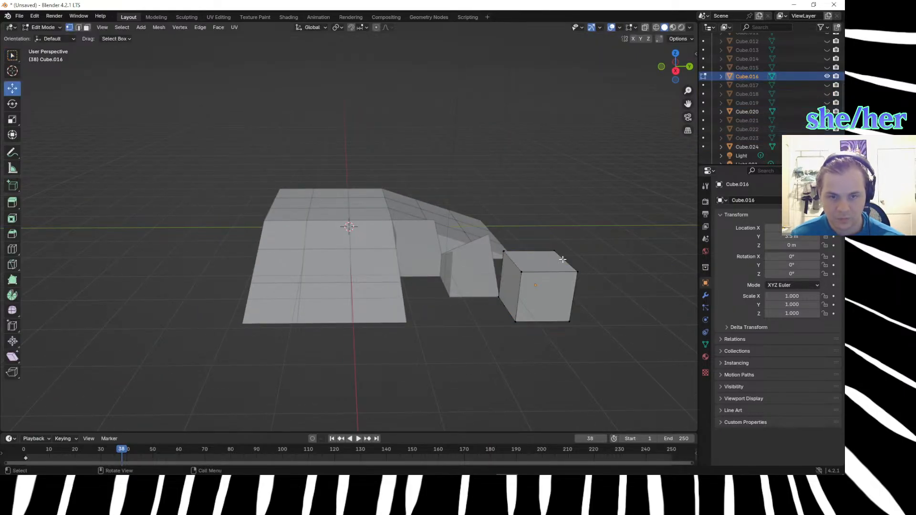
{"action": "middle_click_drag", "start_coordinate": [520, 368], "coordinate": [499, 374]}
{"action": "left_click", "coordinate": [462, 276]}
{"action": "left_click_drag", "start_coordinate": [469, 281], "coordinate": [469, 282]}
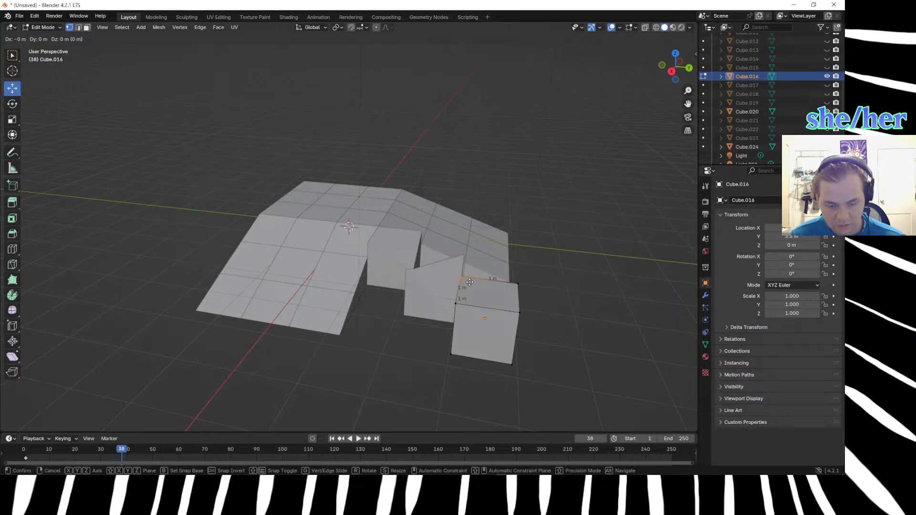
{"action": "type", "text": "z"}
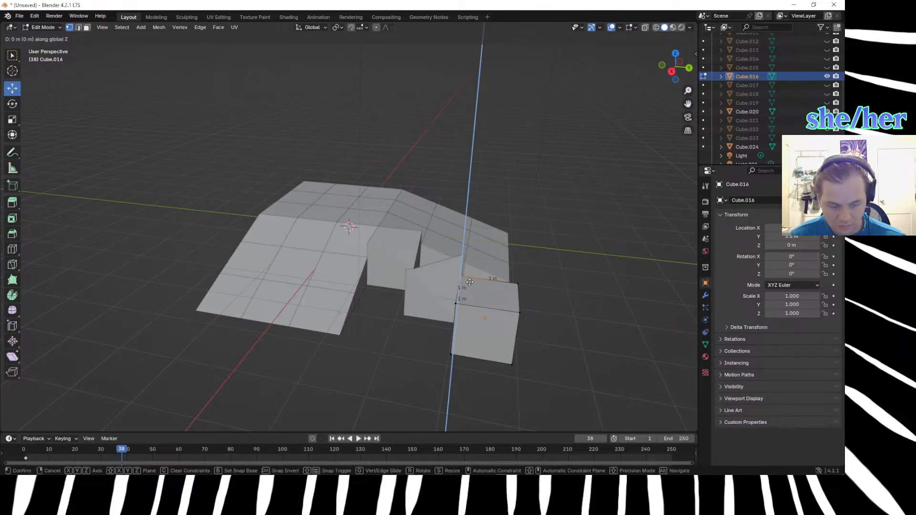
{"action": "type", "text": "-.94"}
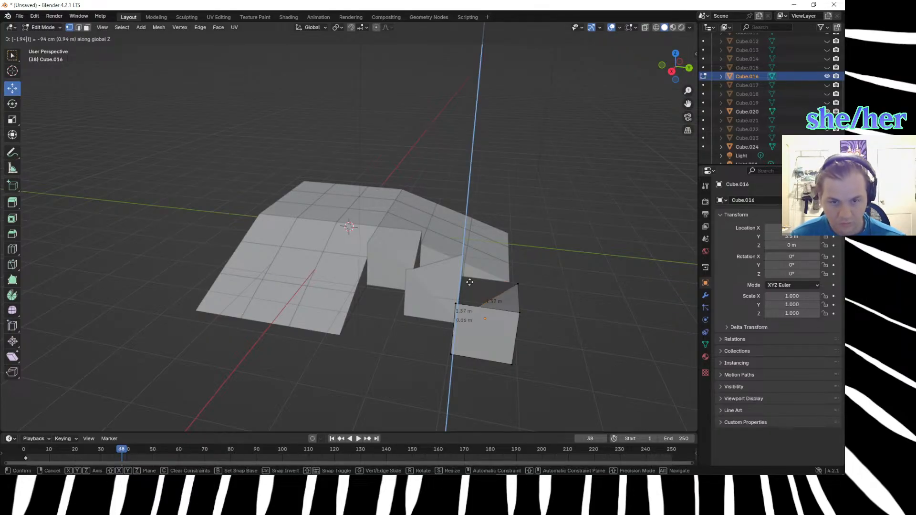
{"action": "key", "text": "Return"}
Lower the outermost diagonal cube's outer top corner vertex by 1 m along Z to ground level.
{"action": "middle_click_drag", "start_coordinate": [469, 281], "coordinate": [501, 294]}
{"action": "left_click", "coordinate": [528, 321]}
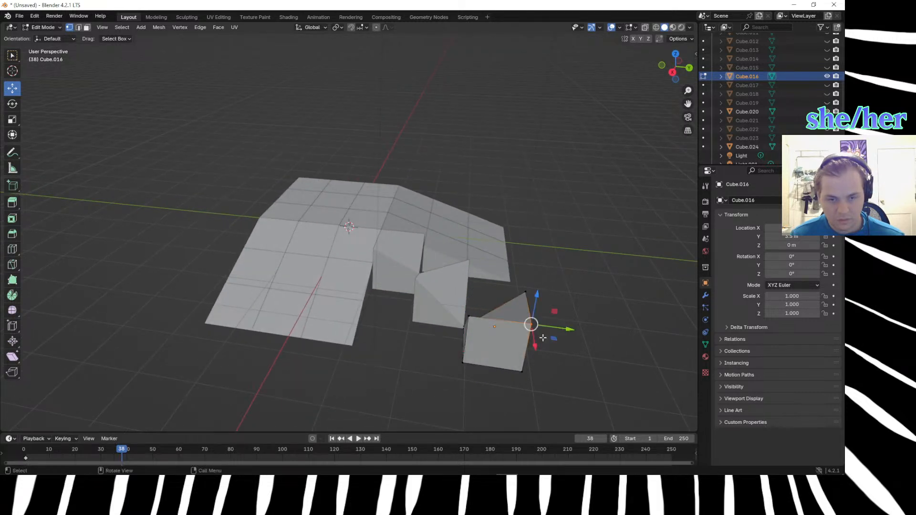
{"action": "key", "text": "g"}
{"action": "key", "text": "z"}
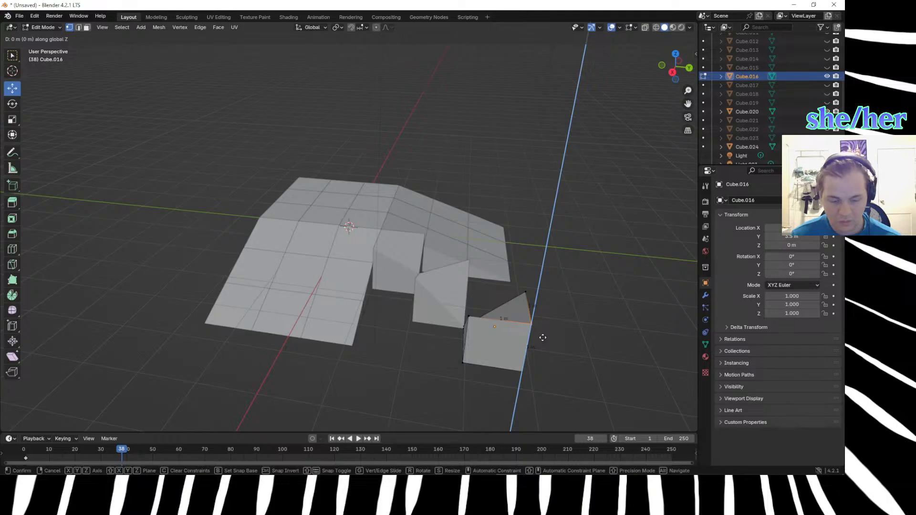
{"action": "type", "text": "-1"}
{"action": "key", "text": "Return"}
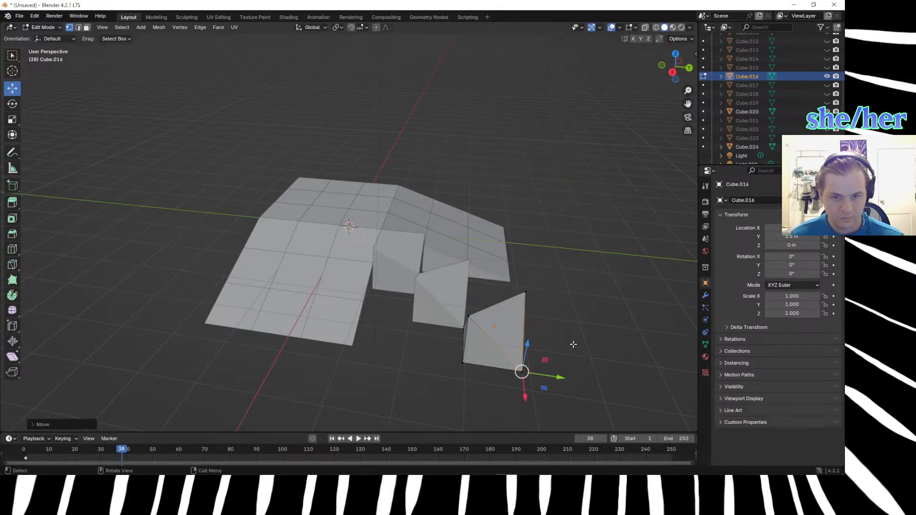
Switch mesh editing to the inner diagonal cube and lower its first side top corner vertex about 0.3 m along Z to meet the adjoining slope.
{"action": "middle_click_drag", "start_coordinate": [551, 353], "coordinate": [580, 364]}
{"action": "scroll", "coordinate": [423, 300], "scroll_direction": "up", "scroll_amount": 3}
{"action": "scroll", "coordinate": [424, 300], "scroll_direction": "up", "scroll_amount": 2}
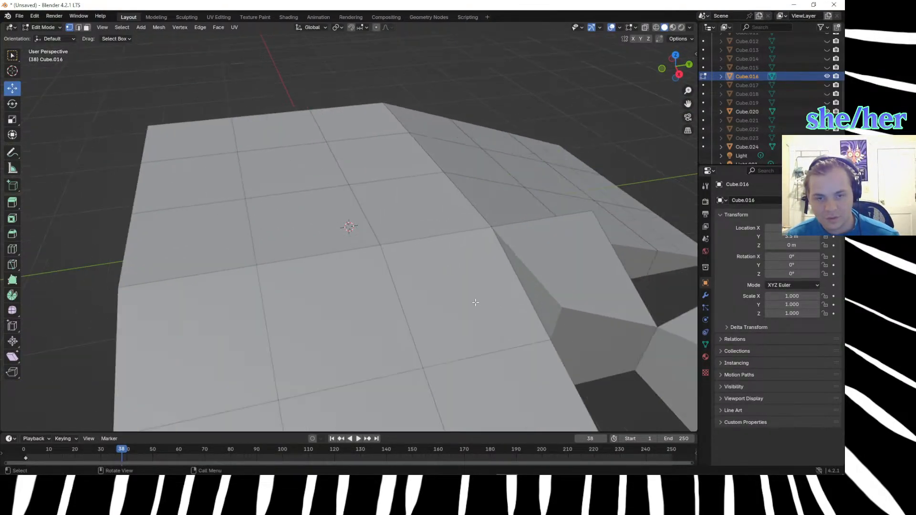
{"action": "key", "text": "Tab"}
{"action": "left_click", "coordinate": [558, 274]}
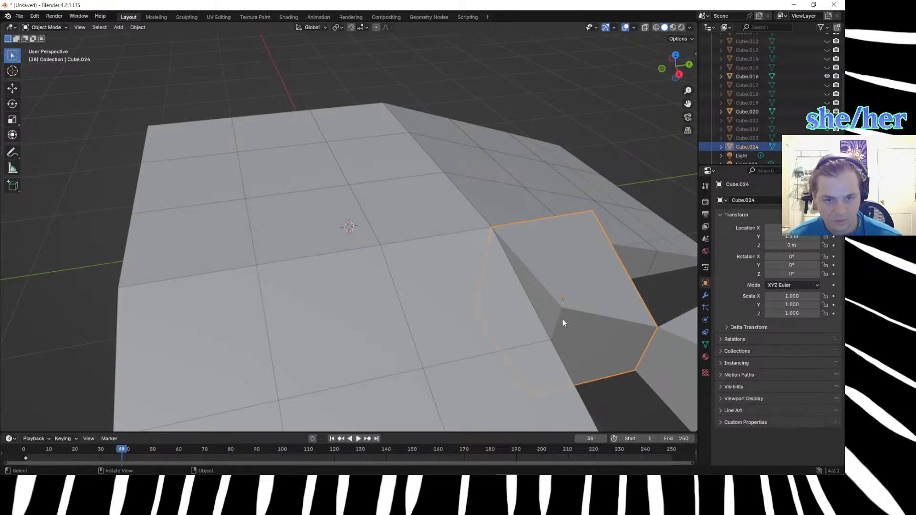
{"action": "key", "text": "Tab"}
{"action": "left_click_drag", "start_coordinate": [540, 285], "coordinate": [572, 328]}
{"action": "key", "text": "g"}
{"action": "key", "text": "z"}
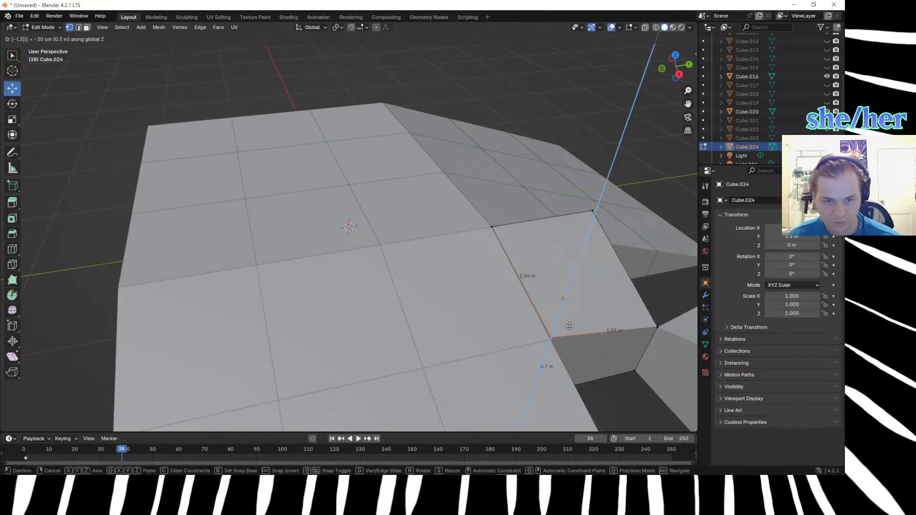
{"action": "left_click", "coordinate": [570, 325]}
Lower the inner diagonal cube's opposite side top corner vertex by 0.333 m along Z, and clear the selection.
{"action": "left_click", "coordinate": [620, 253]}
{"action": "middle_click_drag", "start_coordinate": [629, 266], "coordinate": [560, 266]}
{"action": "scroll", "coordinate": [561, 266], "scroll_direction": "down", "scroll_amount": 4}
{"action": "left_click_drag", "start_coordinate": [361, 254], "coordinate": [407, 284]}
{"action": "type", "text": "gz"}
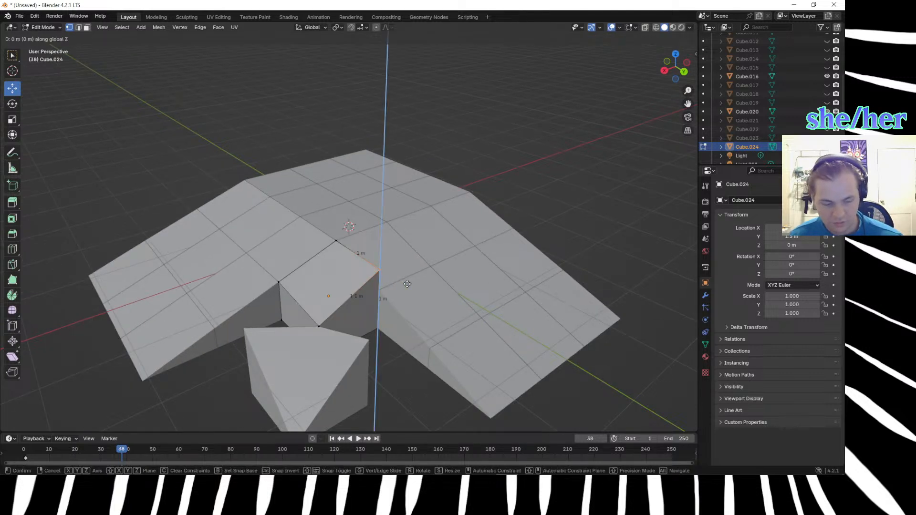
{"action": "type", "text": "-.333"}
{"action": "key", "text": "Return"}
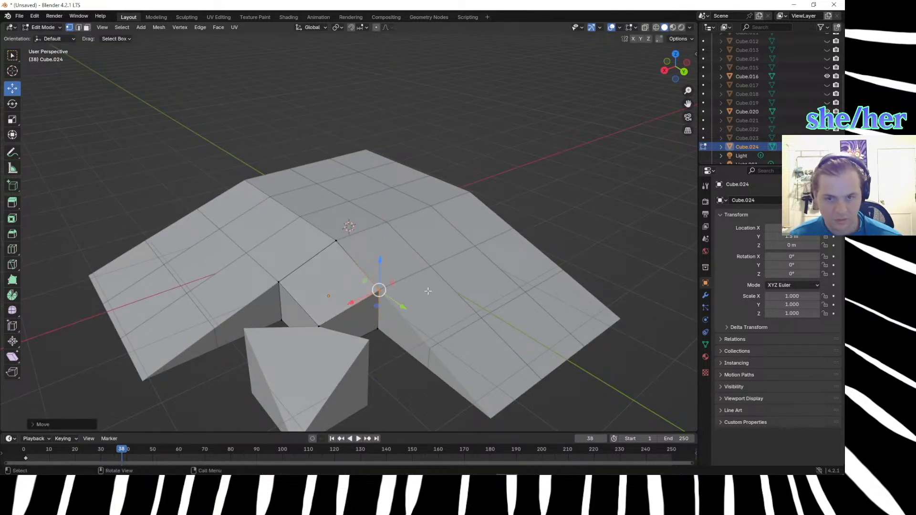
{"action": "left_click", "coordinate": [383, 372]}
Switch mesh editing to the centre cube and lower one of its side top corner vertices by 0.667 m along Z.
{"action": "mouse_move", "coordinate": [412, 409]}
{"action": "middle_mouse_down"}
{"action": "mouse_move", "coordinate": [371, 388]}
{"action": "mouse_move", "coordinate": [422, 398]}
{"action": "middle_mouse_up"}
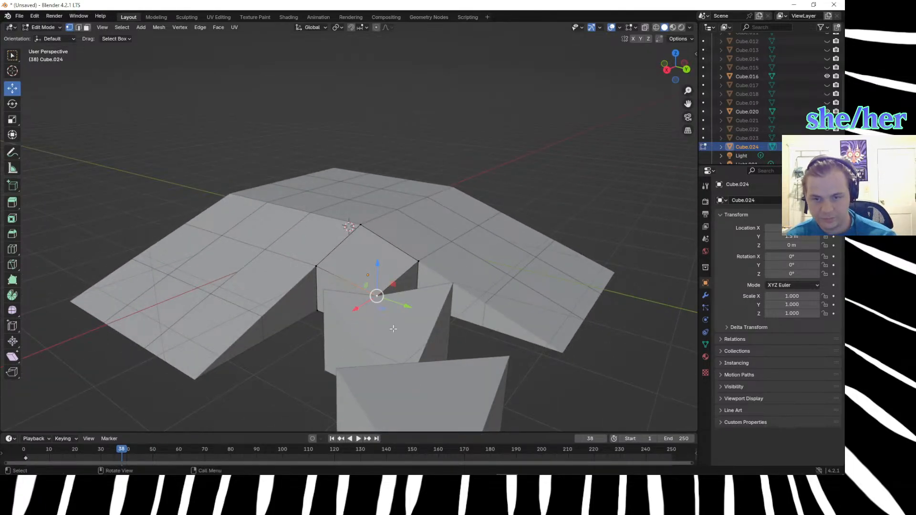
{"action": "key", "text": "Tab"}
{"action": "left_click", "coordinate": [375, 329]}
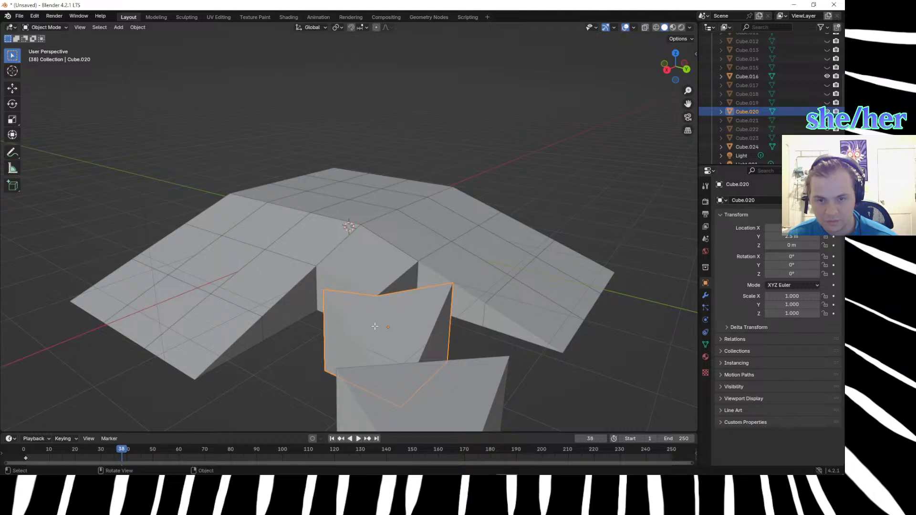
{"action": "key", "text": "Tab"}
{"action": "left_click", "coordinate": [338, 299]}
{"action": "type", "text": "gz-.7"}
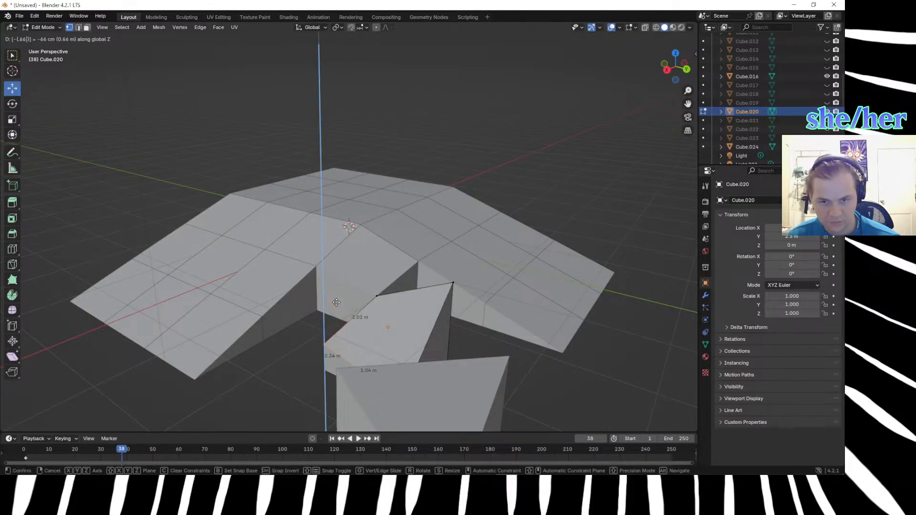
{"action": "key", "text": "Return"}
Lower the centre cube's other side top corner vertex by 0.667 m along Z.
{"action": "left_click", "coordinate": [451, 282]}
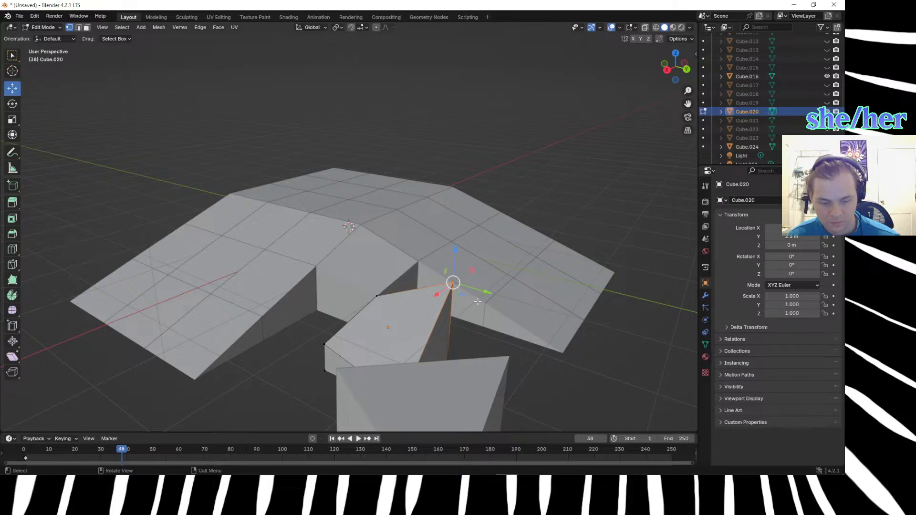
{"action": "type", "text": "gz-.667"}
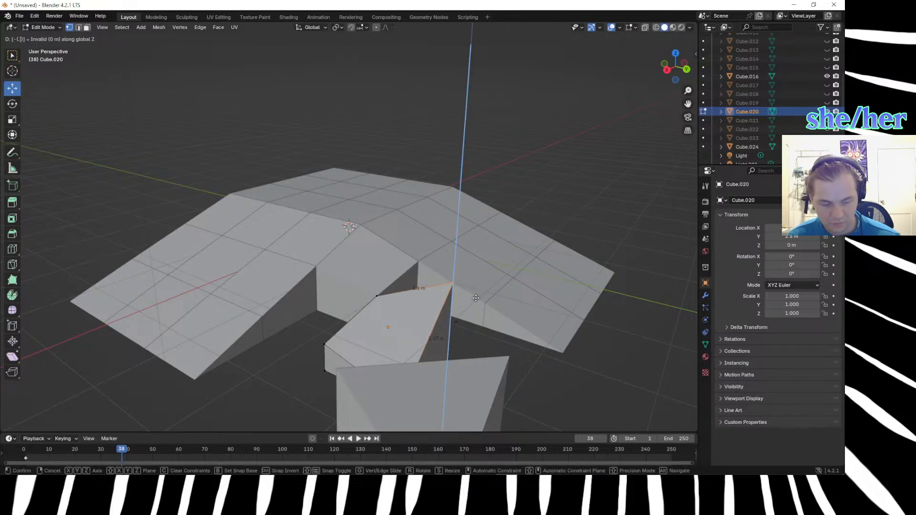
{"action": "key", "text": "Return"}
Switch mesh editing to the outermost diagonal cube and select one of its raised side top corner vertices.
{"action": "scroll", "coordinate": [396, 326], "scroll_direction": "down", "scroll_amount": 3}
{"action": "middle_click_drag", "start_coordinate": [414, 324], "coordinate": [428, 308]}
{"action": "key", "text": "Tab"}
{"action": "left_click", "coordinate": [430, 278]}
{"action": "key", "text": "Tab"}
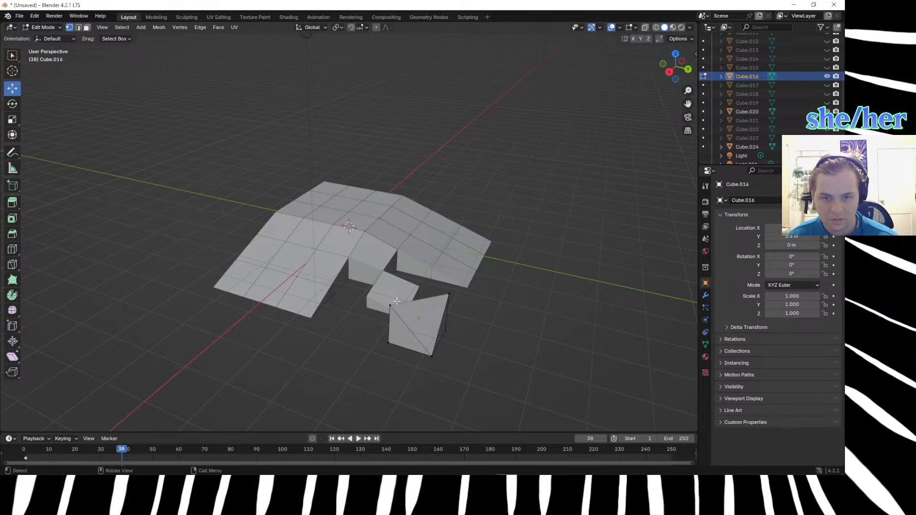
{"action": "left_click_drag", "start_coordinate": [382, 297], "coordinate": [399, 322]}
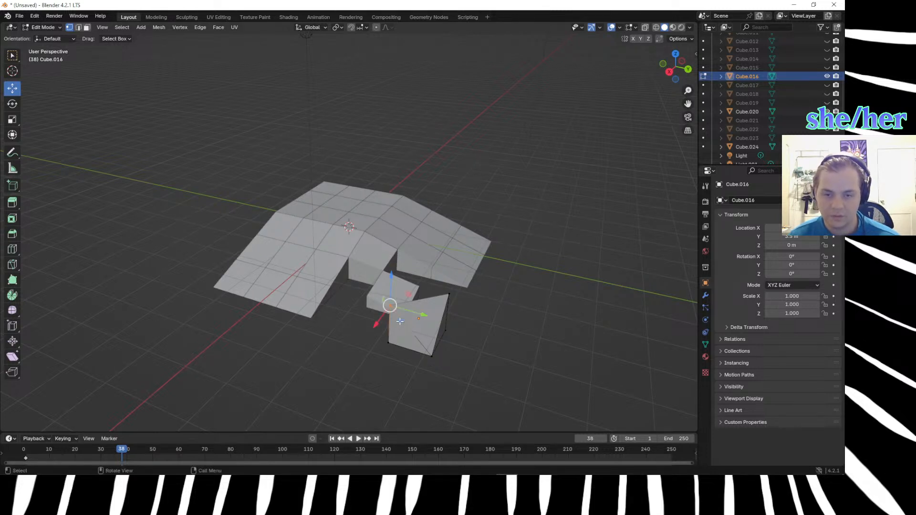
Try to lower the outermost cube's selected side corner vertex by 0.66 m along Z, and undo the move.
{"action": "key", "text": "g"}
{"action": "key", "text": "z"}
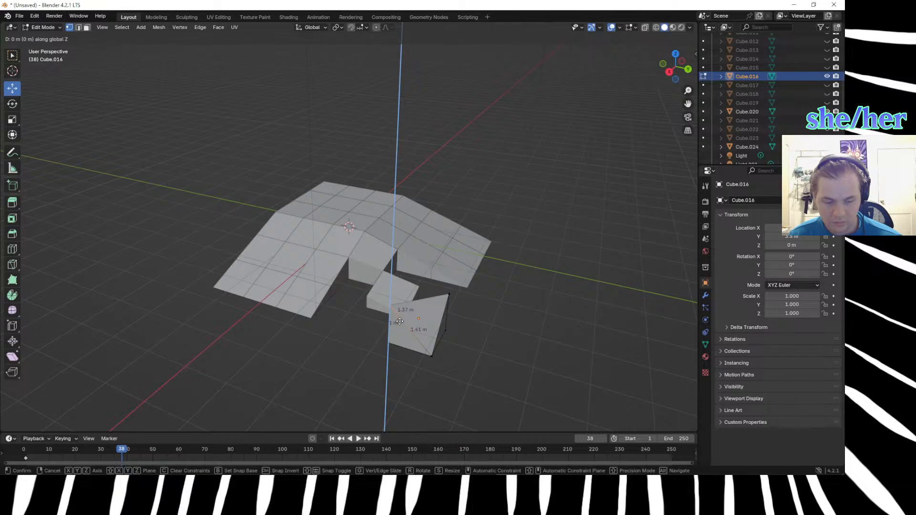
{"action": "type", "text": "-."}
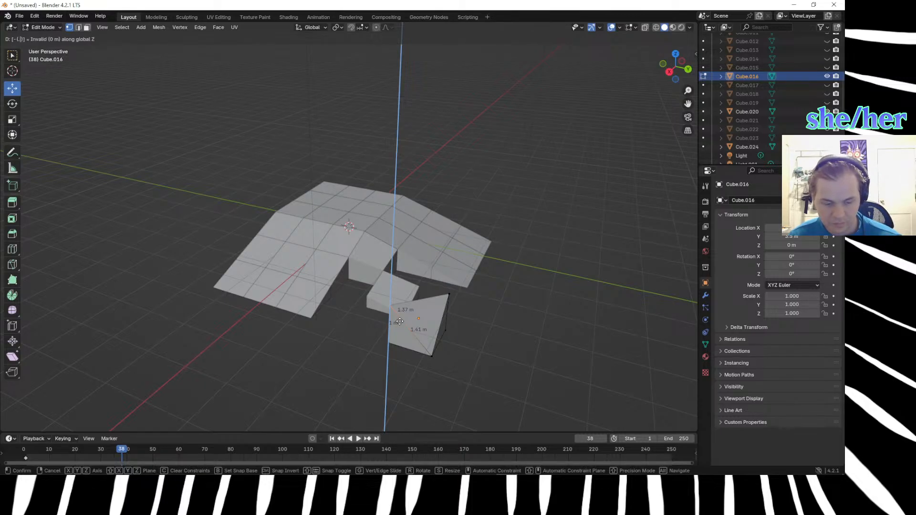
{"action": "type", "text": "66"}
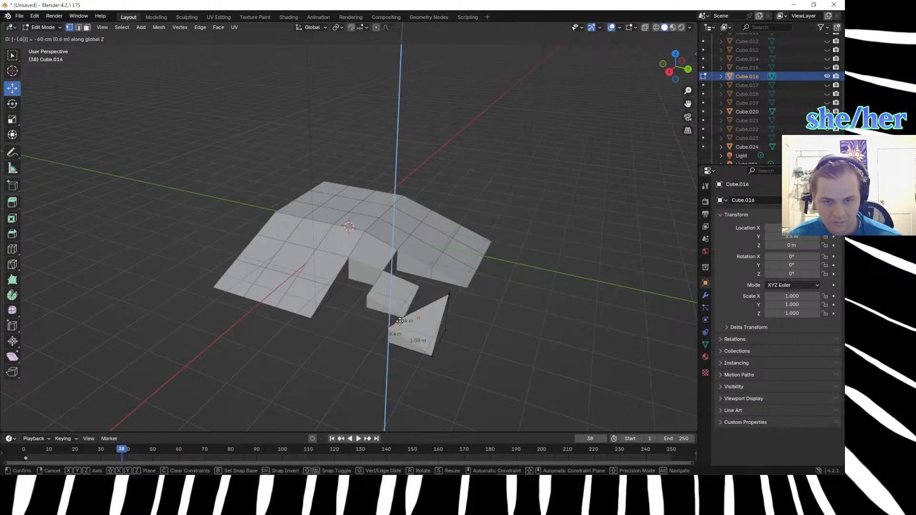
{"action": "key", "text": "Return"}
{"action": "scroll", "coordinate": [419, 370], "scroll_direction": "down", "scroll_amount": 1}
{"action": "middle_click_drag", "start_coordinate": [419, 370], "coordinate": [388, 361]}
{"action": "key", "text": "ctrl+z"}
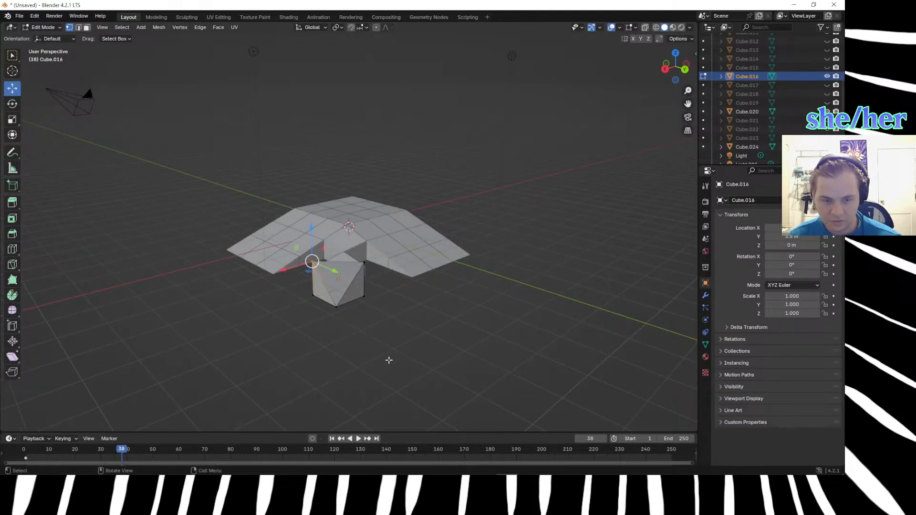
Lower both side top corner vertices of the outermost diagonal cube by 1 m each along Z to ground level.
{"action": "type", "text": "g"}
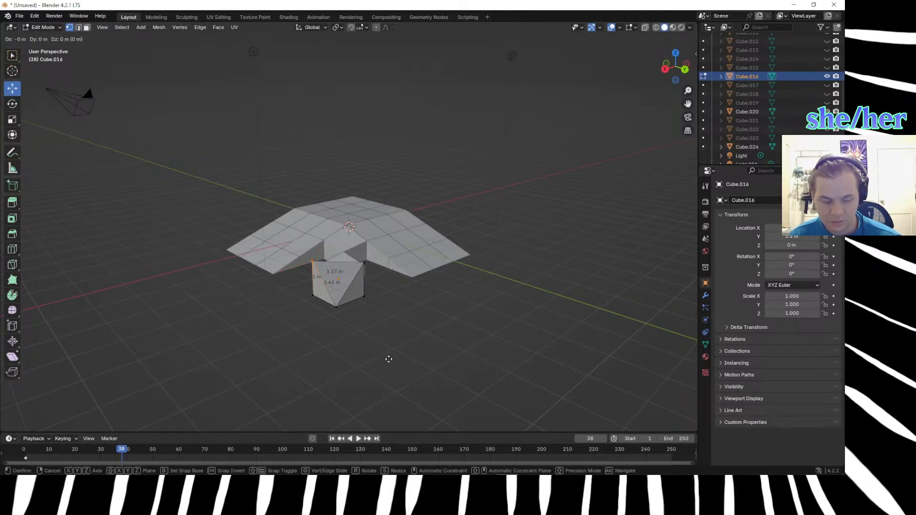
{"action": "type", "text": "z-1"}
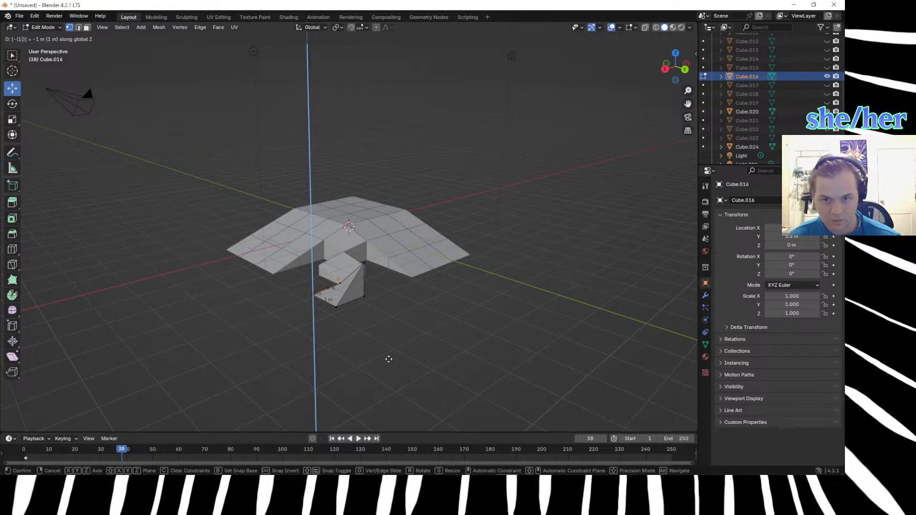
{"action": "key", "text": "Return"}
{"action": "middle_click_drag", "start_coordinate": [388, 359], "coordinate": [375, 312]}
{"action": "left_click", "coordinate": [362, 286]}
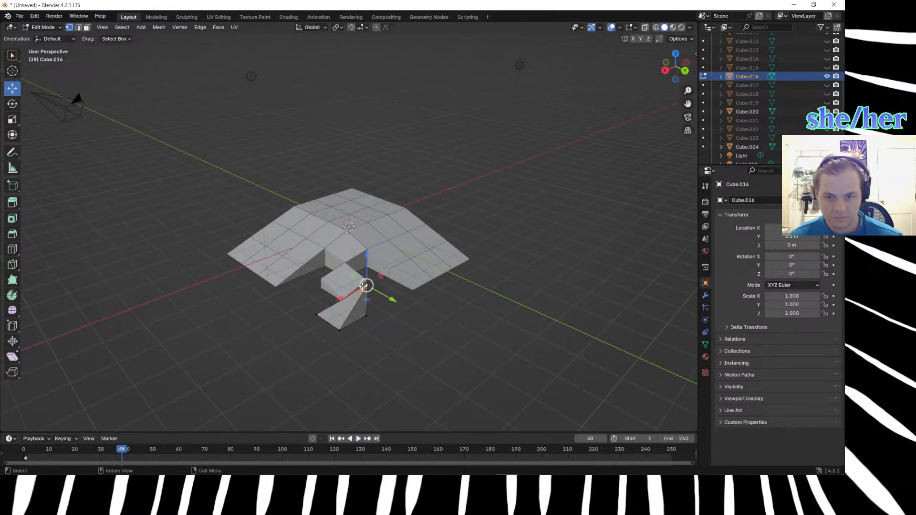
{"action": "key", "text": "g"}
{"action": "type", "text": "z"}
{"action": "type", "text": "-1"}
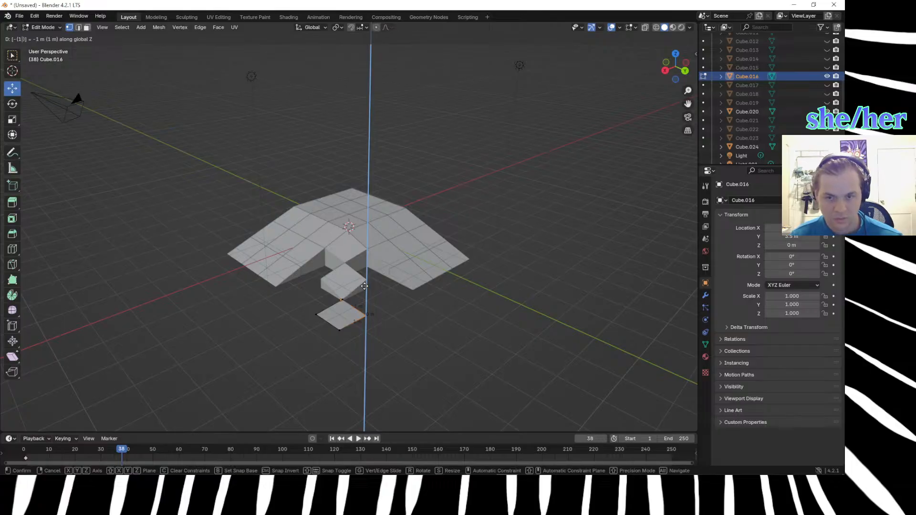
{"action": "key", "text": "Return"}
Examine from the side how the outermost diagonal cube's flattened top meets the centre cube at their shared corner.
{"action": "middle_click_drag", "start_coordinate": [364, 286], "coordinate": [494, 305]}
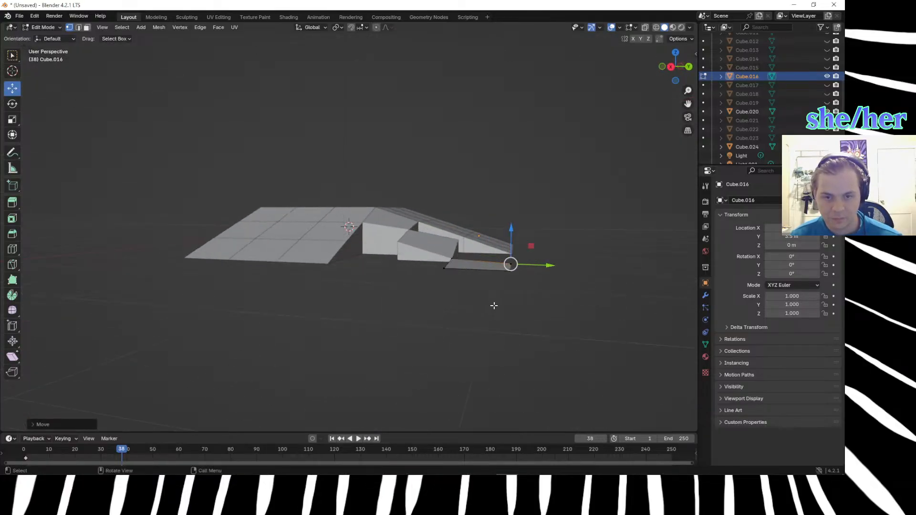
{"action": "scroll", "coordinate": [556, 313], "scroll_direction": "up", "scroll_amount": 3}
{"action": "middle_click_drag", "start_coordinate": [557, 313], "coordinate": [560, 314]}
{"action": "scroll", "coordinate": [561, 315], "scroll_direction": "down", "scroll_amount": 2}
{"action": "left_click", "coordinate": [518, 349]}
{"action": "middle_click_drag", "start_coordinate": [517, 349], "coordinate": [537, 352]}
{"action": "scroll", "coordinate": [596, 308], "scroll_direction": "up", "scroll_amount": 2}
{"action": "scroll", "coordinate": [597, 305], "scroll_direction": "down", "scroll_amount": 1}
{"action": "left_click", "coordinate": [615, 274]}
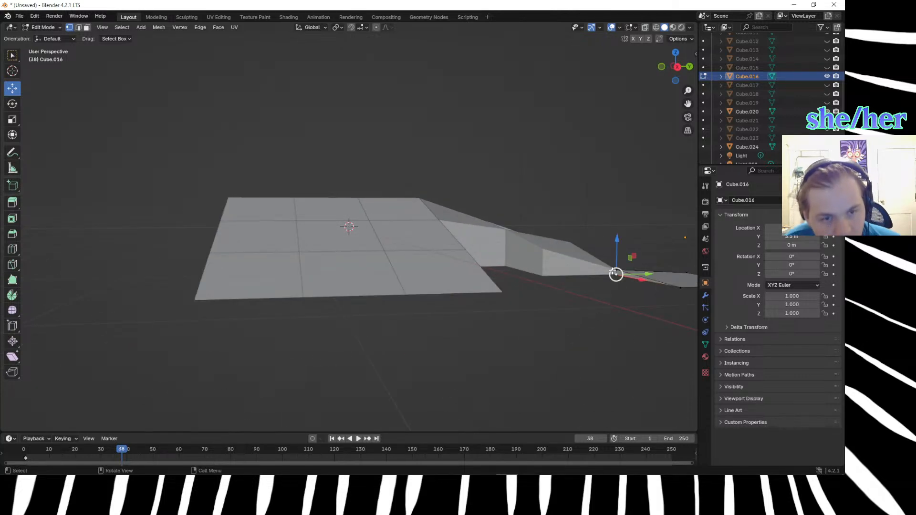
{"action": "middle_click_drag", "start_coordinate": [621, 284], "coordinate": [394, 245], "text": "shift"}
{"action": "scroll", "coordinate": [496, 275], "scroll_direction": "up", "scroll_amount": 3}
{"action": "middle_click_drag", "start_coordinate": [394, 245], "coordinate": [380, 257]}
{"action": "left_click", "coordinate": [322, 315]}
{"action": "middle_click_drag", "start_coordinate": [321, 315], "coordinate": [351, 315]}
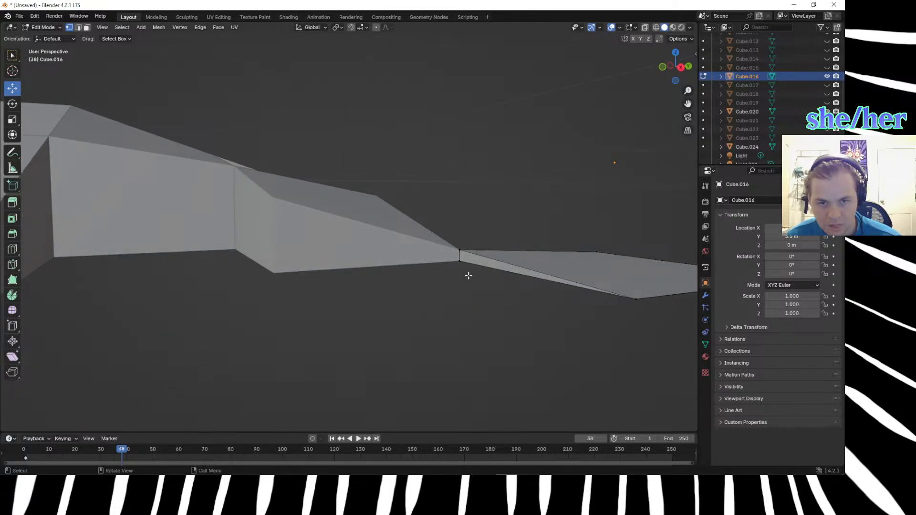
Inspect the outermost cube's top edge running down from its inner corner, and the vertices at that corner.
{"action": "scroll", "coordinate": [469, 276], "scroll_direction": "down", "scroll_amount": 2}
{"action": "middle_click_drag", "start_coordinate": [470, 275], "coordinate": [410, 269], "text": "shift"}
{"action": "left_click", "coordinate": [392, 257]}
{"action": "left_click", "coordinate": [366, 270]}
{"action": "scroll", "coordinate": [392, 274], "scroll_direction": "up", "scroll_amount": 4}
{"action": "left_click", "coordinate": [496, 329]}
{"action": "left_click", "coordinate": [464, 309]}
{"action": "key", "text": "2"}
{"action": "left_click", "coordinate": [466, 312]}
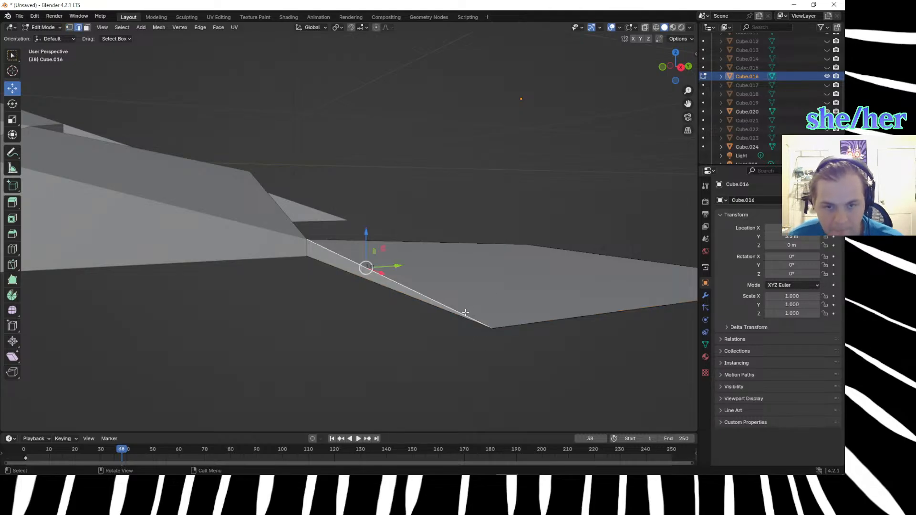
{"action": "key", "text": "1"}
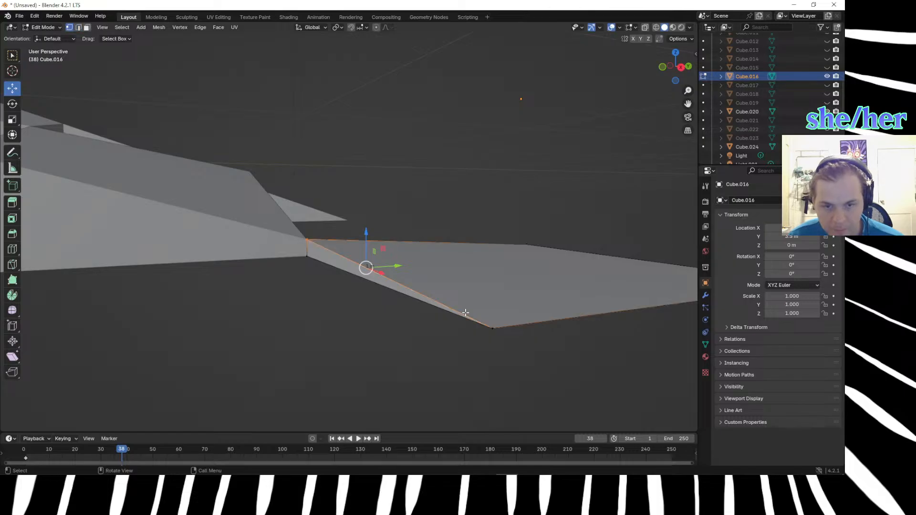
{"action": "scroll", "coordinate": [415, 343], "scroll_direction": "down", "scroll_amount": 7}
{"action": "left_click", "coordinate": [418, 346]}
{"action": "middle_click_drag", "start_coordinate": [418, 345], "coordinate": [389, 352]}
{"action": "middle_click_drag", "start_coordinate": [193, 271], "coordinate": [226, 270]}
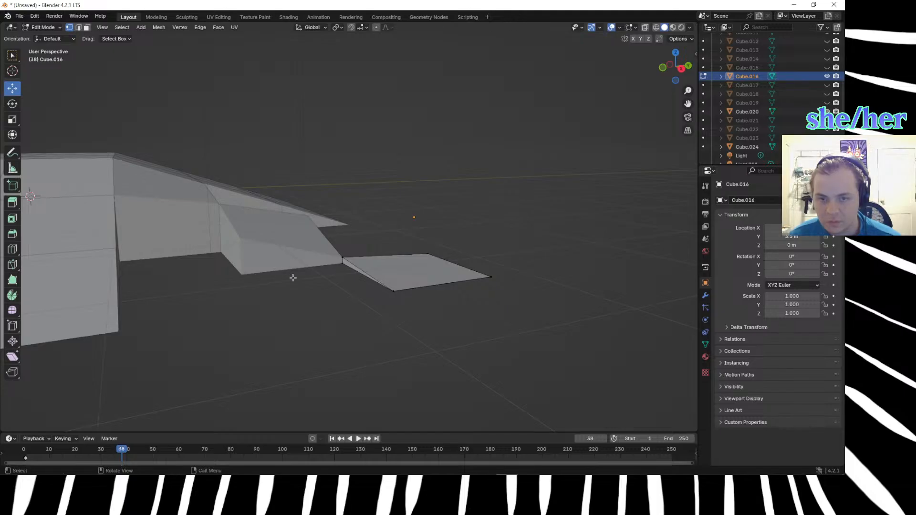
{"action": "scroll", "coordinate": [286, 272], "scroll_direction": "up", "scroll_amount": 4}
{"action": "left_click", "coordinate": [337, 288]}
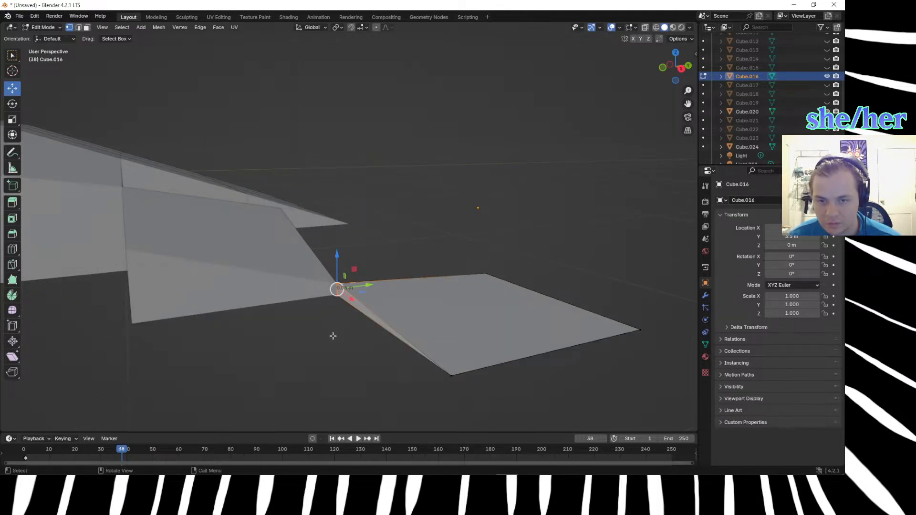
{"action": "left_click", "coordinate": [352, 343]}
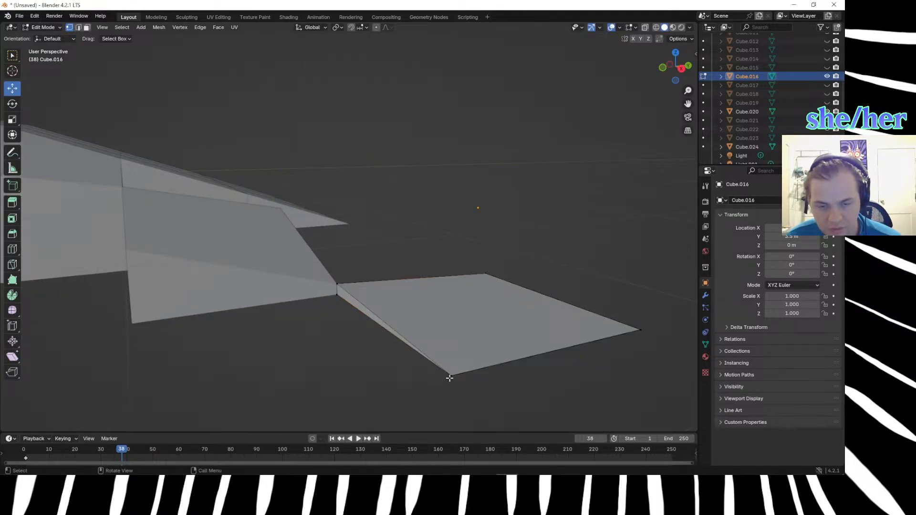
Unhide the six off-diagonal cubes of the corner block, Cube.017 to Cube.019 and Cube.021 to Cube.023.
{"action": "scroll", "coordinate": [443, 377], "scroll_direction": "down", "scroll_amount": 4}
{"action": "middle_click_drag", "start_coordinate": [300, 331], "coordinate": [366, 350]}
{"action": "scroll", "coordinate": [397, 344], "scroll_direction": "down", "scroll_amount": 1}
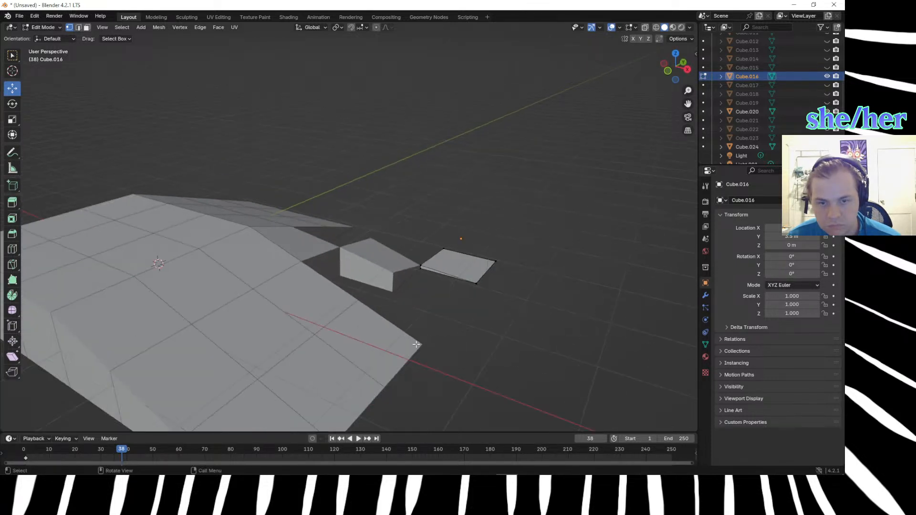
{"action": "middle_click_drag", "start_coordinate": [442, 344], "coordinate": [388, 344]}
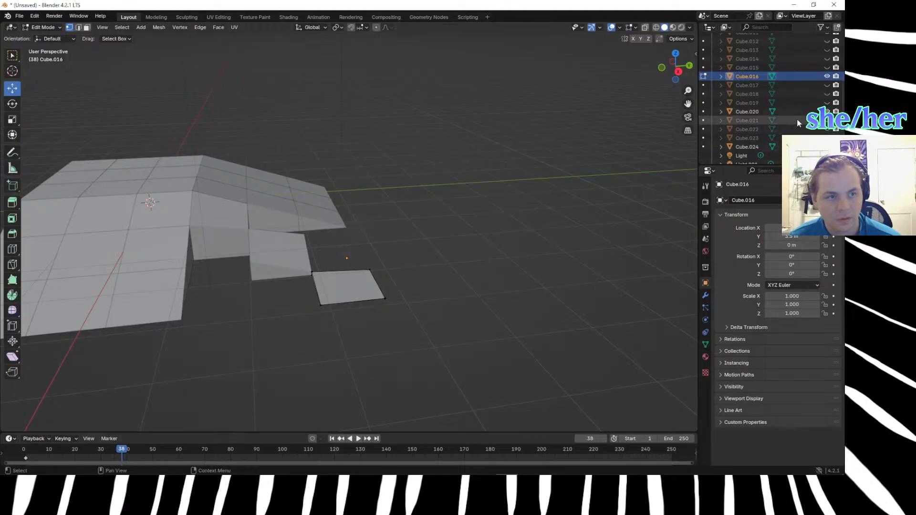
{"action": "left_click", "coordinate": [827, 120]}
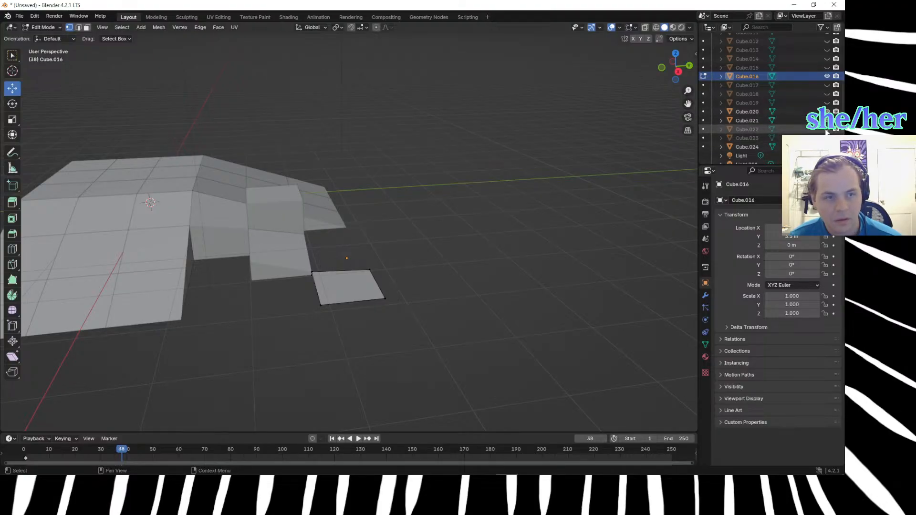
{"action": "left_click", "coordinate": [826, 129]}
{"action": "left_click", "coordinate": [826, 138]}
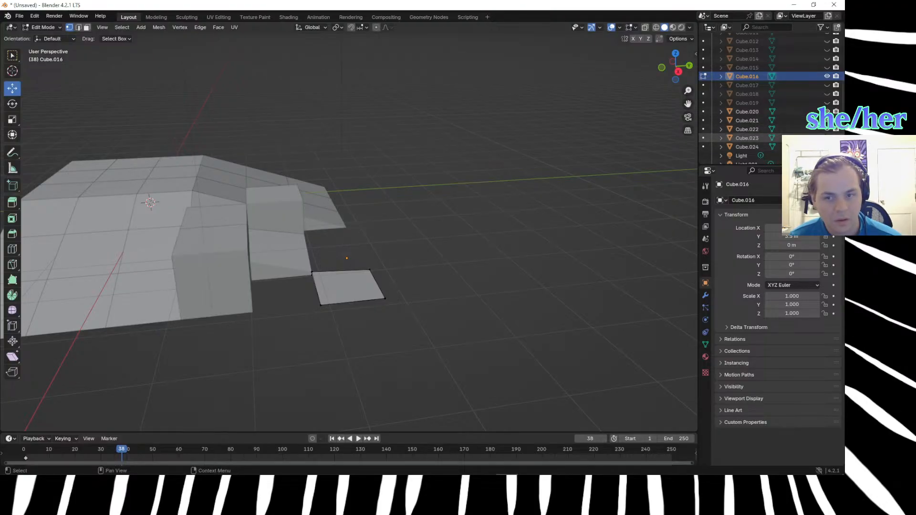
{"action": "left_click", "coordinate": [827, 103]}
{"action": "left_click", "coordinate": [826, 94]}
{"action": "left_click", "coordinate": [827, 85]}
Lower the upslope top corner vertex of Cube.023 on the side adjoining the straight slope by 0.33 m along Z.
{"action": "middle_click_drag", "start_coordinate": [623, 199], "coordinate": [352, 272]}
{"action": "key", "text": "Tab"}
{"action": "left_click", "coordinate": [385, 265]}
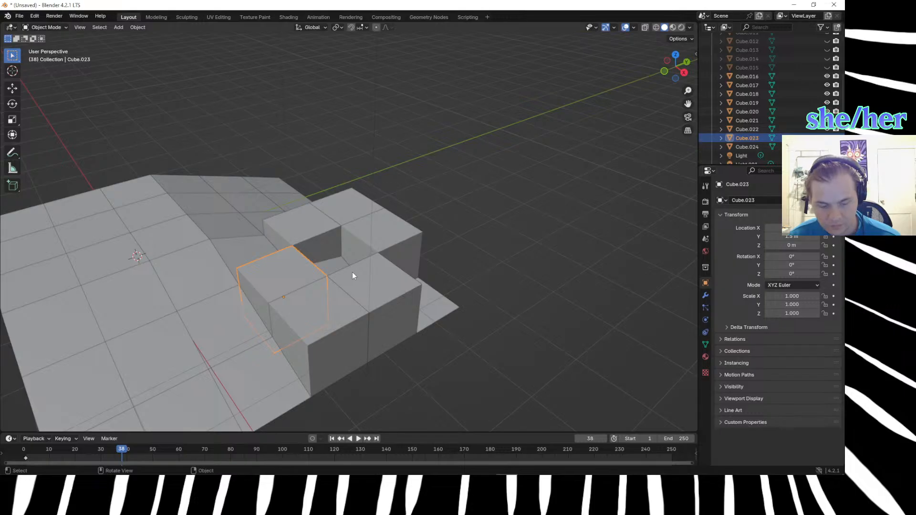
{"action": "key", "text": "Tab"}
{"action": "left_click", "coordinate": [237, 269]}
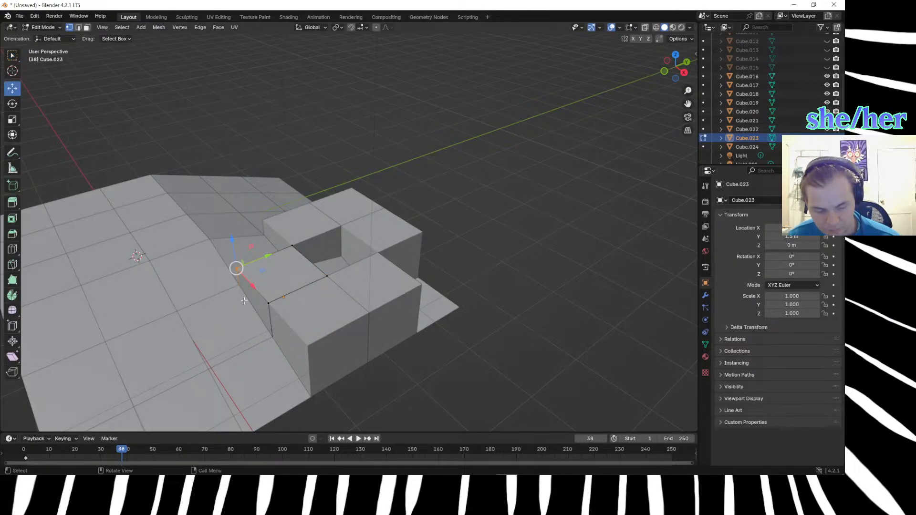
{"action": "key", "text": "period"}
{"action": "left_click", "coordinate": [261, 280]}
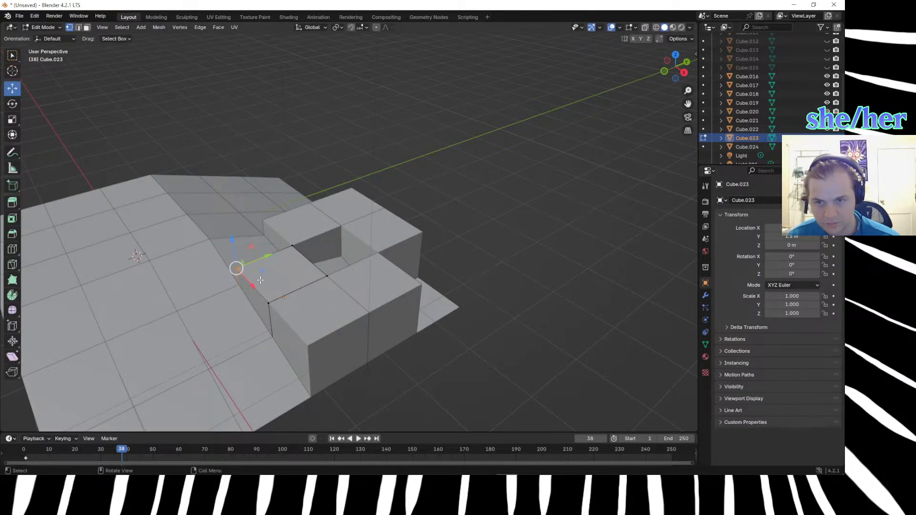
{"action": "type", "text": "gz.33"}
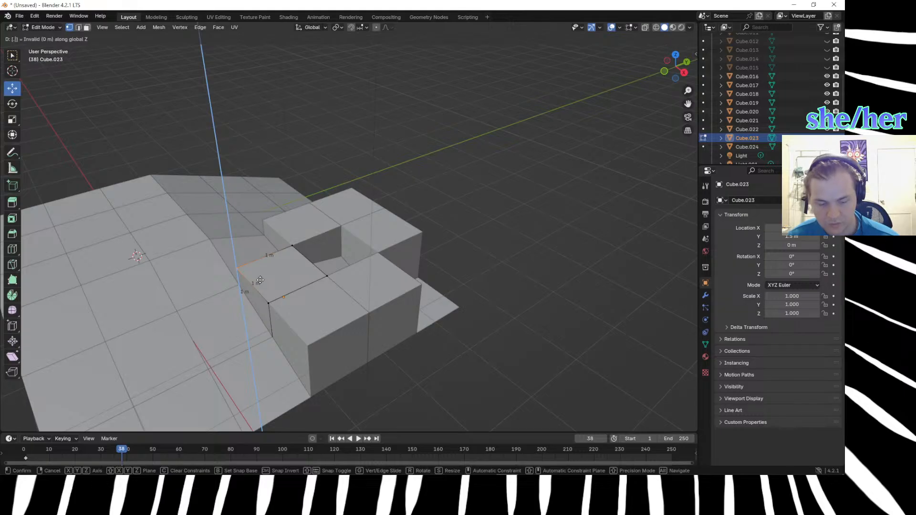
{"action": "type", "text": "-(.33"}
{"action": "key", "text": "Return"}
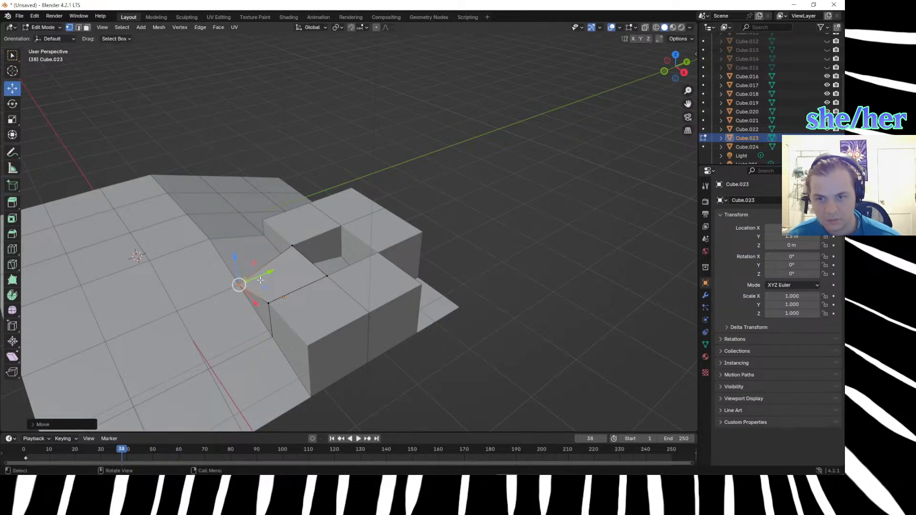
Lower the downslope top corner vertex of Cube.023 beside the straight slope by 0.66 m along Z.
{"action": "middle_click_drag", "start_coordinate": [311, 272], "coordinate": [375, 277]}
{"action": "left_click", "coordinate": [375, 277]}
{"action": "left_click", "coordinate": [416, 285]}
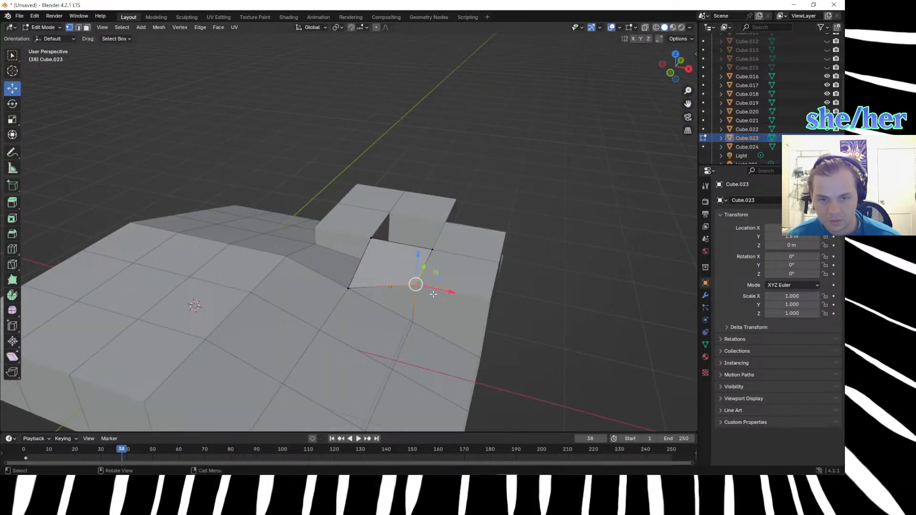
{"action": "type", "text": "gz"}
{"action": "type", "text": ".66"}
{"action": "type", "text": "-"}
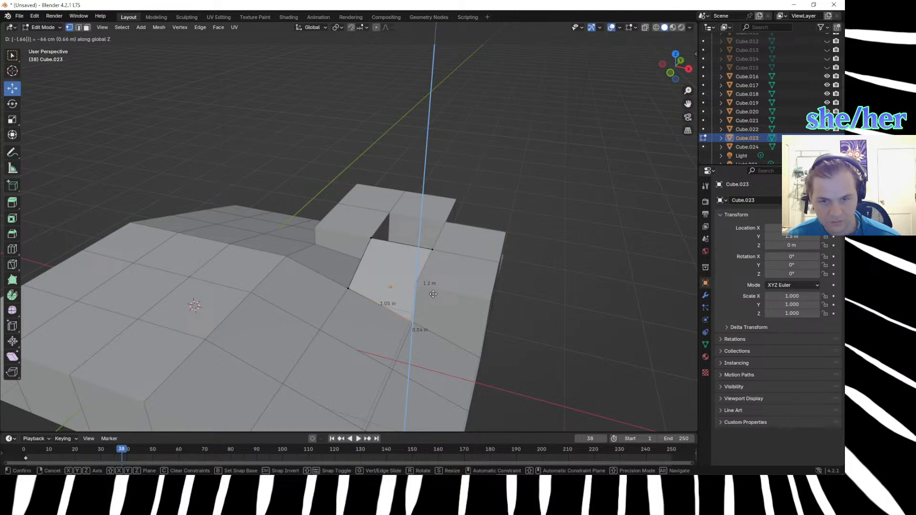
{"action": "key", "text": "Return"}
{"action": "left_click", "coordinate": [409, 274]}
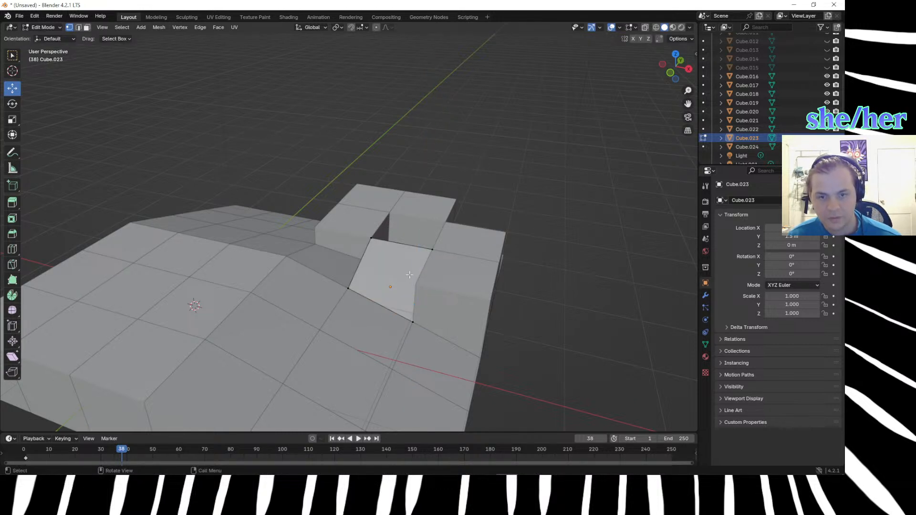
Switch vertex editing to Cube.022 and select its upslope top corner vertex beside the straight slope, next to Cube.023.
{"action": "key", "text": "Tab"}
{"action": "left_click", "coordinate": [454, 284]}
{"action": "key", "text": "g"}
{"action": "key", "text": "z"}
{"action": "left_click", "coordinate": [455, 288]}
{"action": "key", "text": "Tab"}
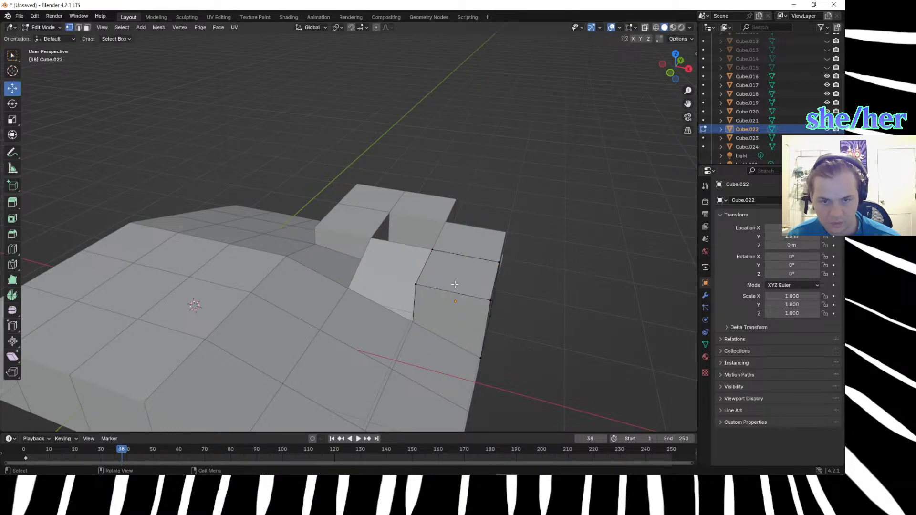
{"action": "left_click", "coordinate": [417, 286]}
Try to move the selected vertex of Cube.022 by 0.666 m along Z and undo the move.
{"action": "type", "text": "gz."}
{"action": "type", "text": "66"}
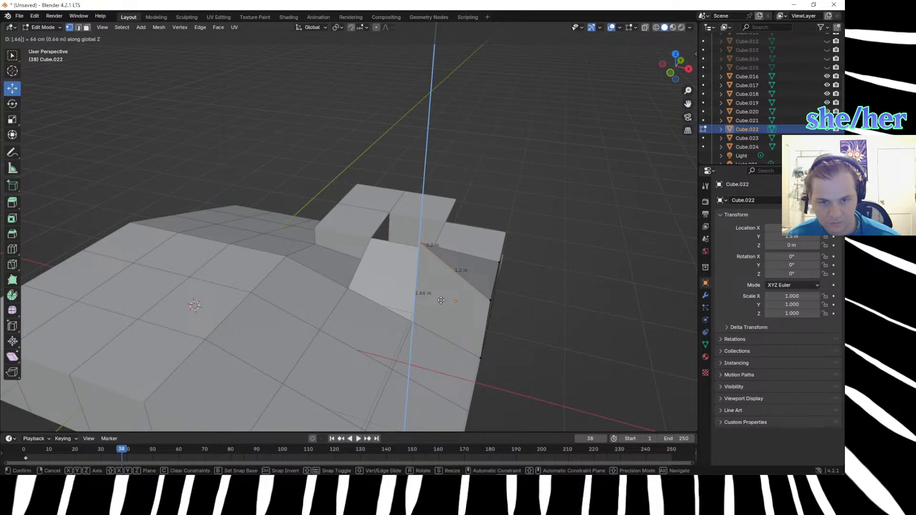
{"action": "type", "text": "-"}
{"action": "key", "text": "BackSpace"}
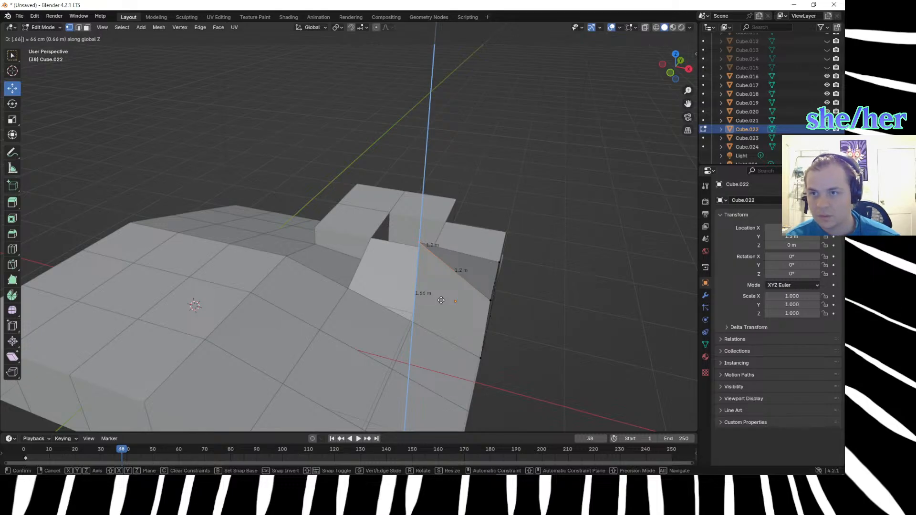
{"action": "key", "text": "BackSpace"}
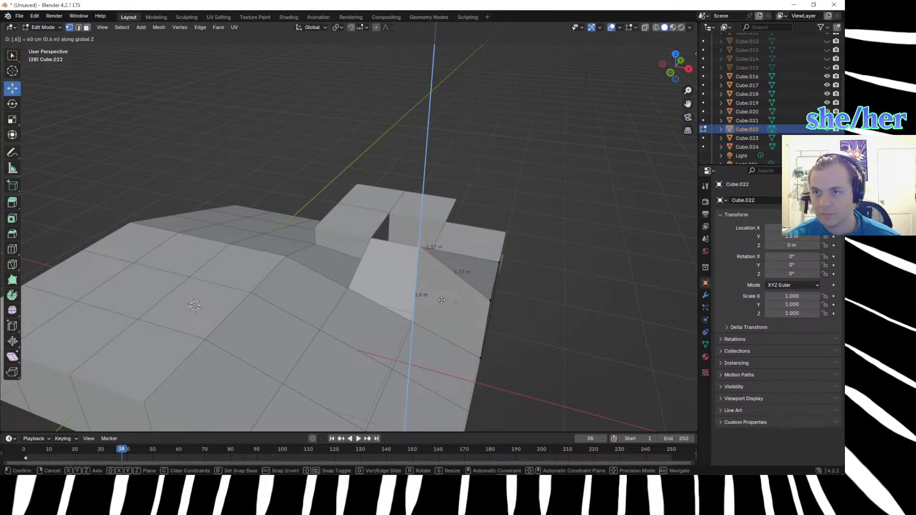
{"action": "type", "text": "66-"}
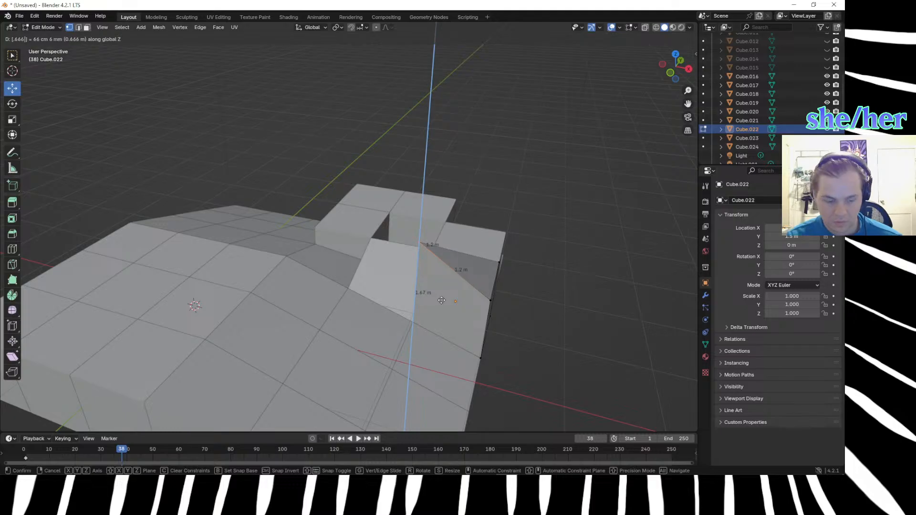
{"action": "key", "text": "Return"}
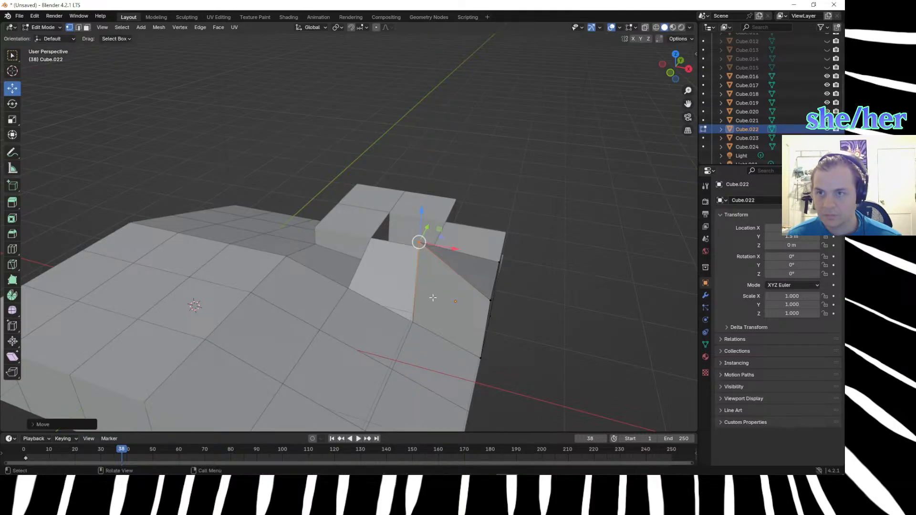
{"action": "key", "text": "ctrl+z"}
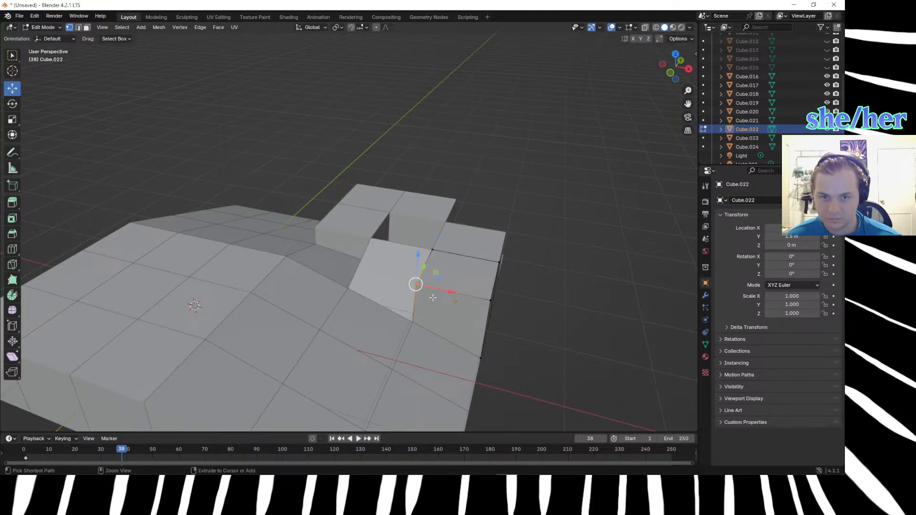
{"action": "key", "text": "g"}
{"action": "key", "text": "z"}
{"action": "key", "text": "equal"}
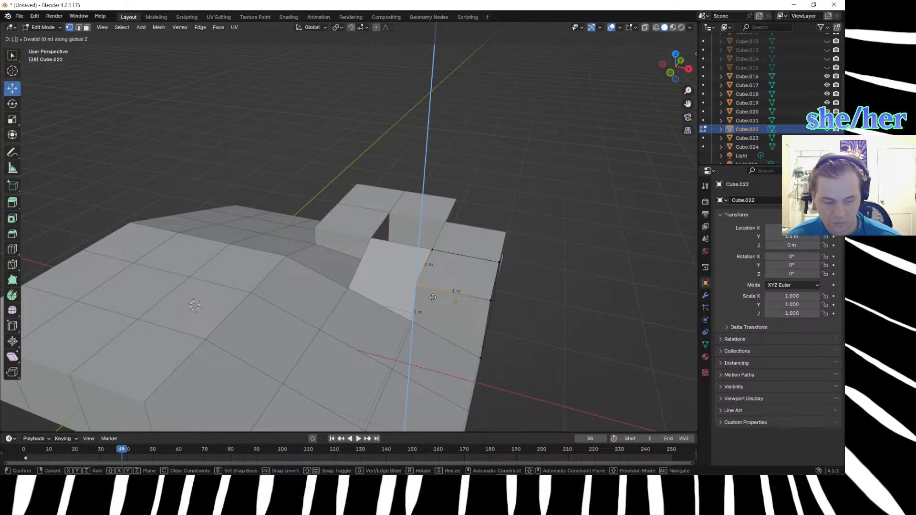
{"action": "type", "text": ".660"}
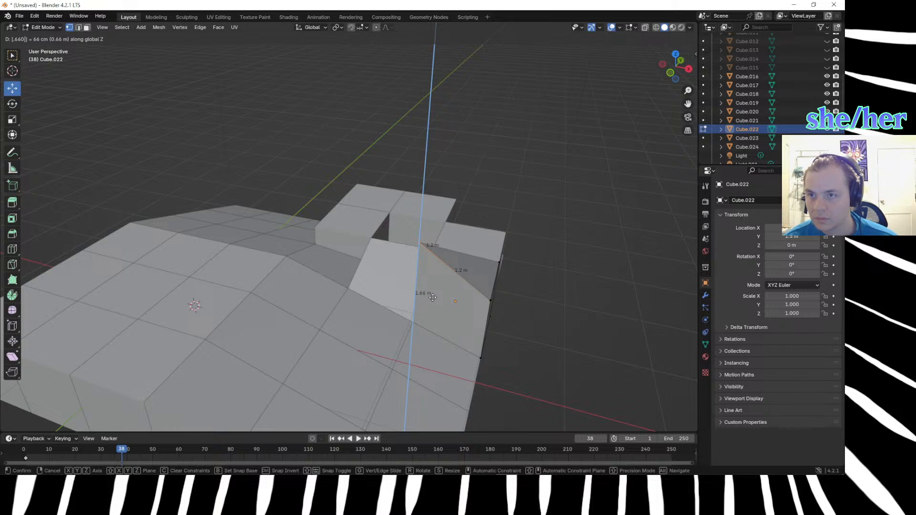
{"action": "key", "text": "BackSpace"}
{"action": "key", "text": "BackSpace"}
{"action": "key", "text": "BackSpace"}
{"action": "key", "text": "BackSpace"}
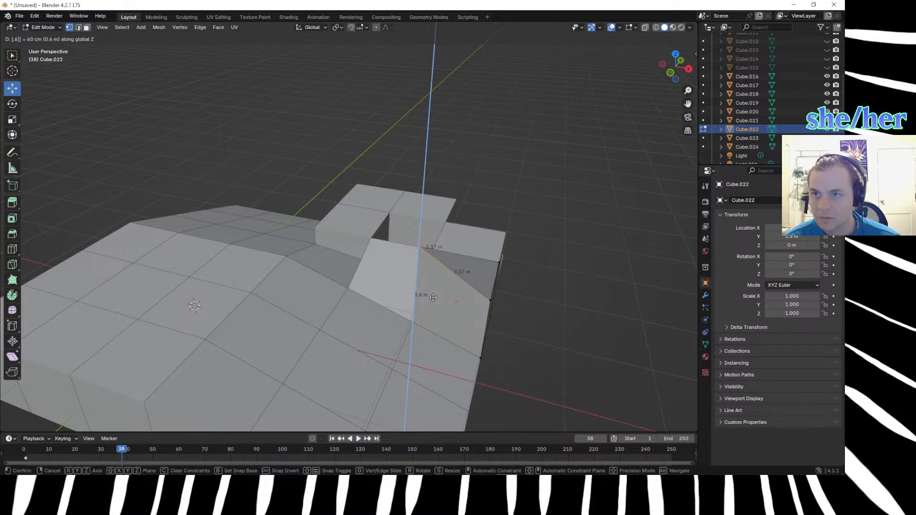
{"action": "key", "text": "BackSpace"}
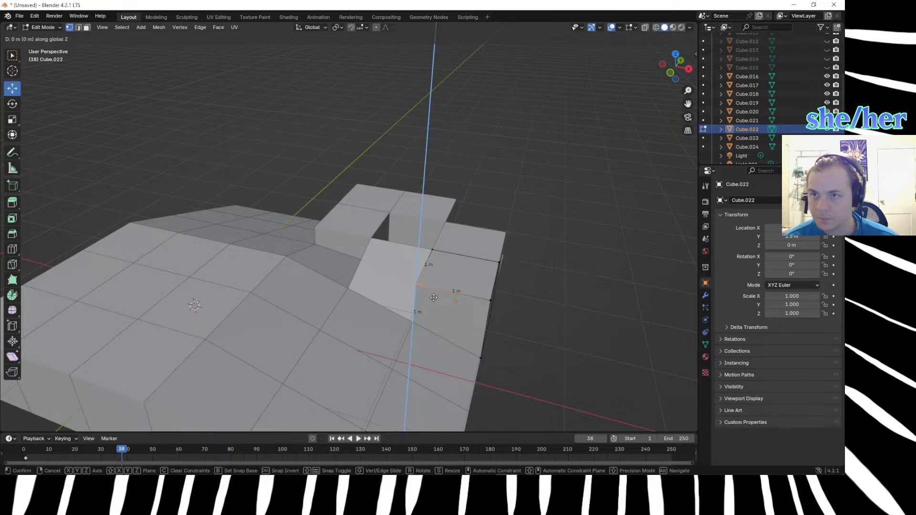
{"action": "type", "text": "g"}
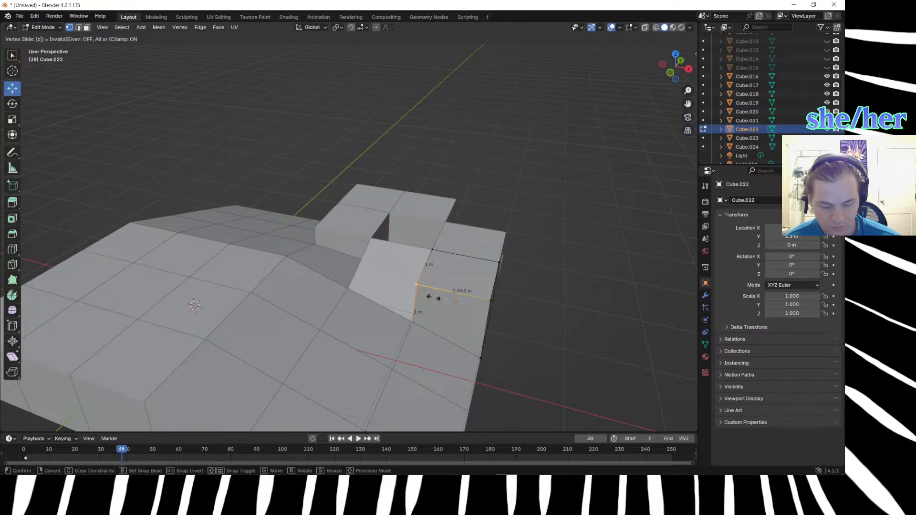
{"action": "type", "text": "66-"}
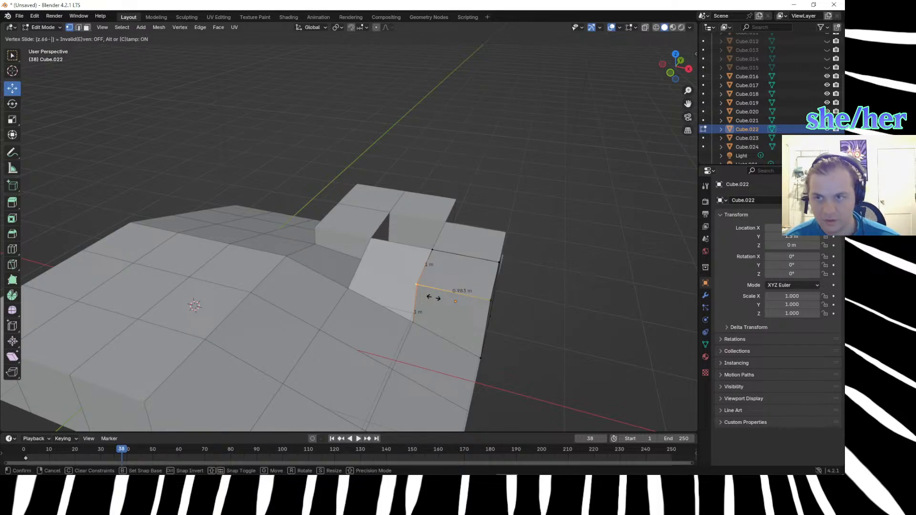
{"action": "key", "text": "BackSpace"}
{"action": "key", "text": "BackSpace"}
{"action": "key", "text": "BackSpace"}
{"action": "key", "text": "BackSpace"}
{"action": "key", "text": "BackSpace"}
{"action": "key", "text": "BackSpace"}
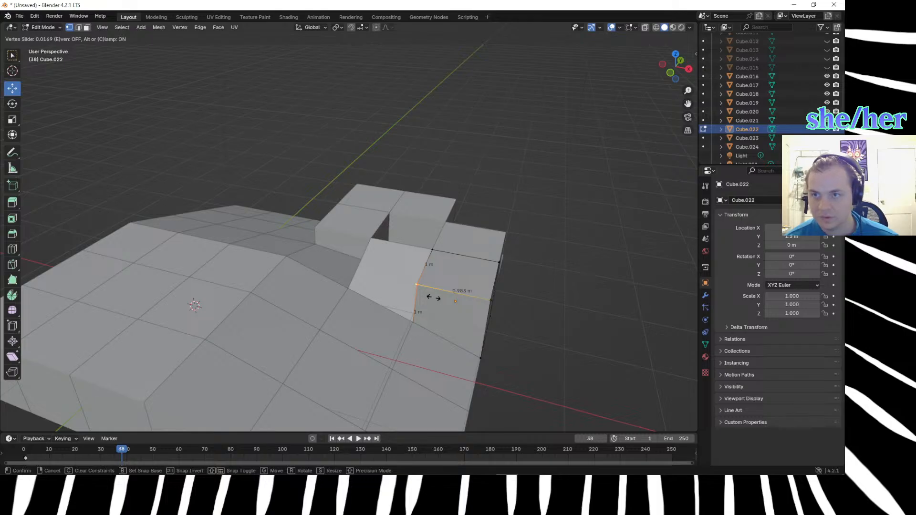
Lower the selected upslope corner vertex of Cube.022 by 0.66 m along its local Z to meet the straight slope.
{"action": "key", "text": "g"}
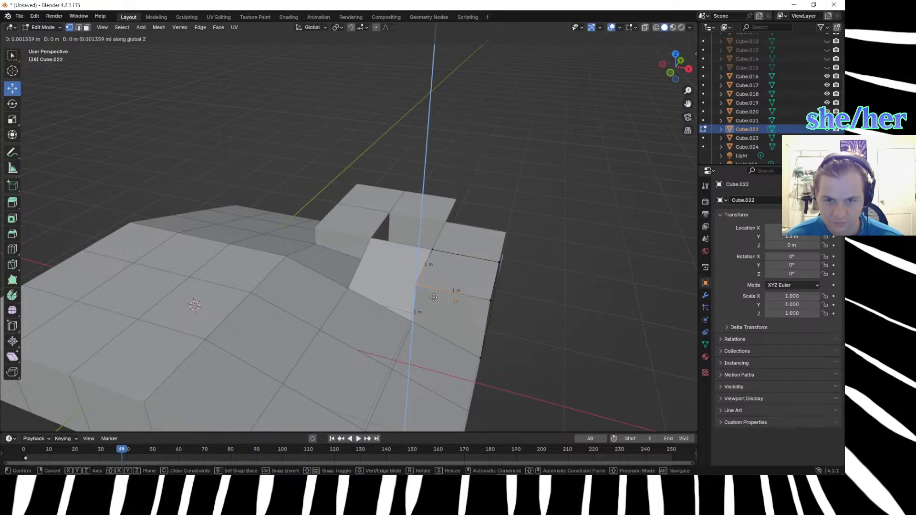
{"action": "key", "text": "z"}
{"action": "key", "text": "equal"}
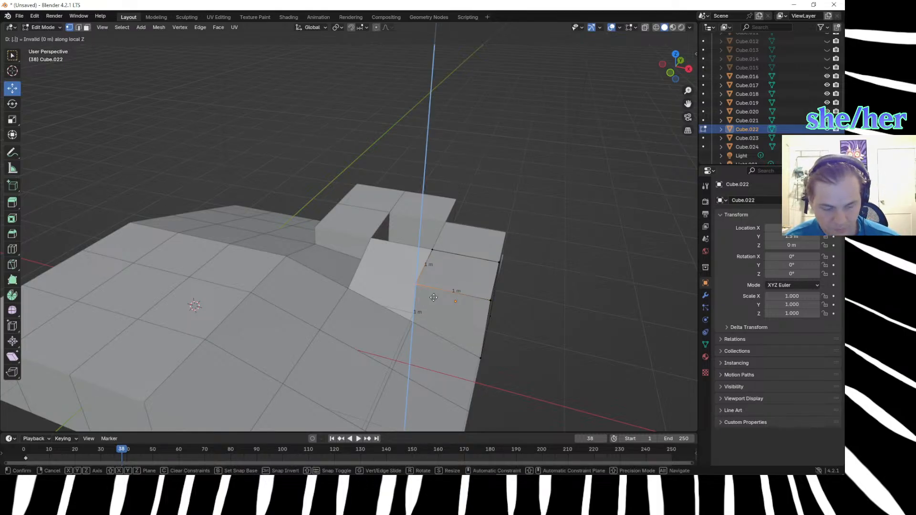
{"action": "type", "text": ".66"}
{"action": "key", "text": "minus"}
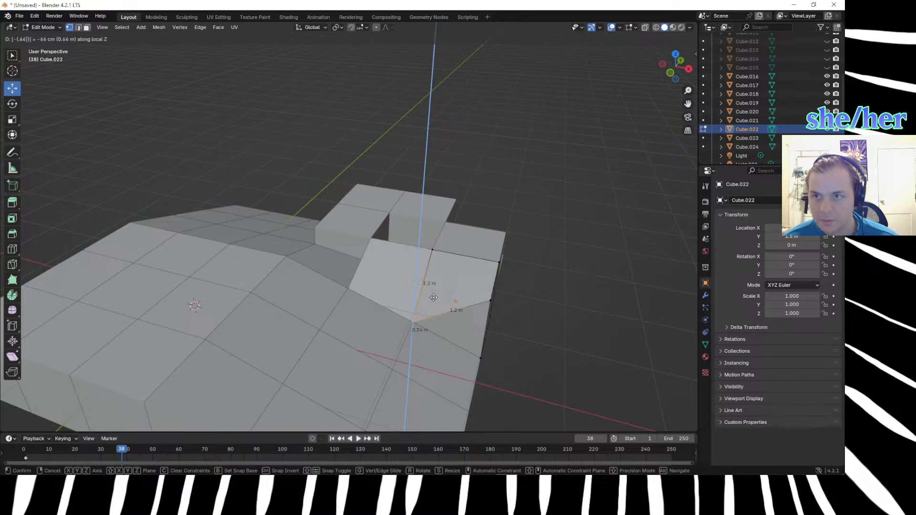
{"action": "key", "text": "Return"}
Lower the downslope top corner vertex of Cube.022 beside the straight slope by 1 m along Z to ground level.
{"action": "middle_click_drag", "start_coordinate": [517, 350], "coordinate": [363, 274]}
{"action": "left_click", "coordinate": [362, 247]}
{"action": "type", "text": "gz"}
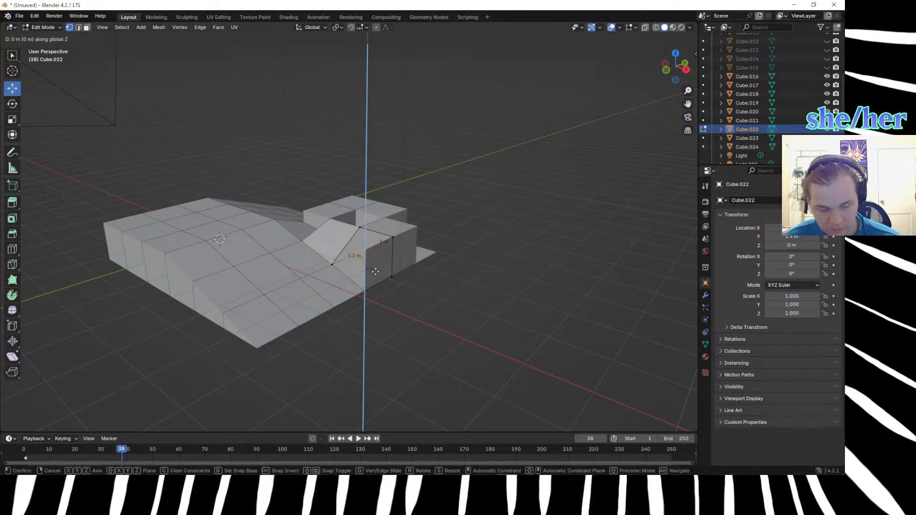
{"action": "type", "text": "1"}
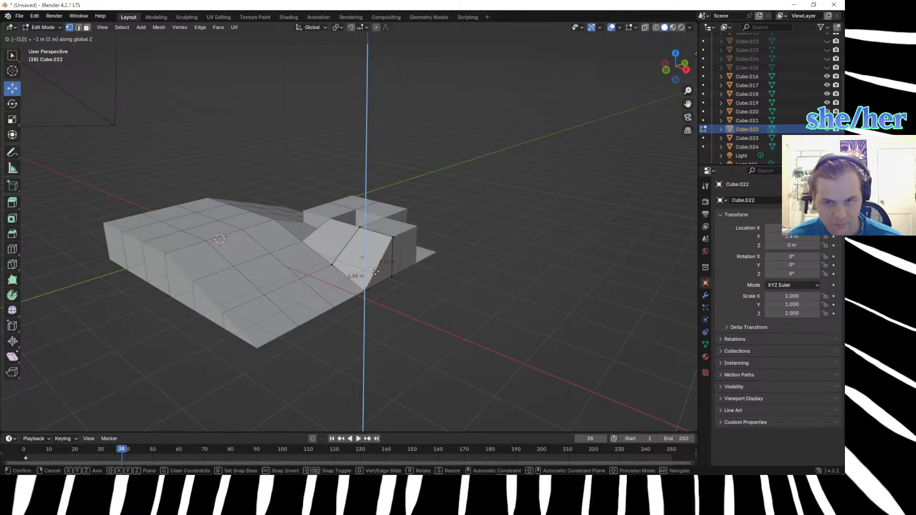
{"action": "key", "text": "Return"}
Return to editing Cube.023 and lower its upslope top corner vertex beside the centre cube by 0.47 m along Z.
{"action": "middle_click_drag", "start_coordinate": [426, 322], "coordinate": [352, 387]}
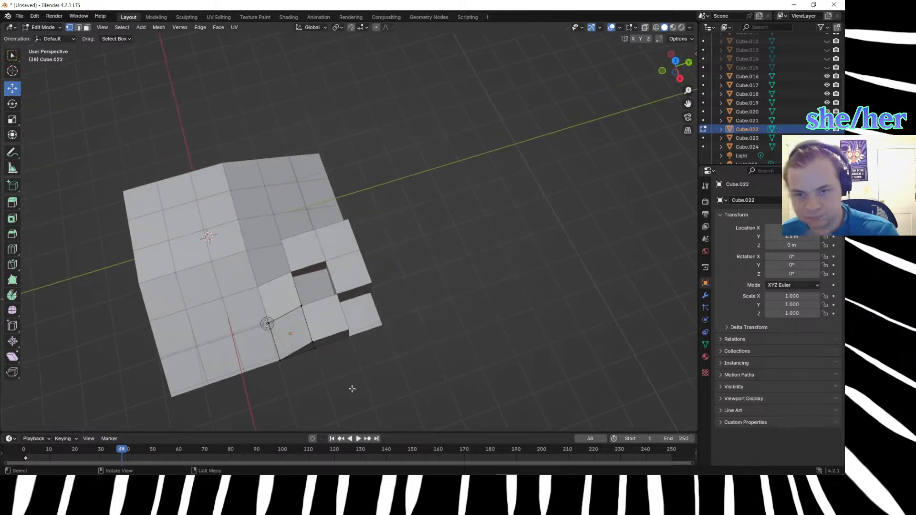
{"action": "scroll", "coordinate": [352, 387], "scroll_direction": "up", "scroll_amount": 3}
{"action": "scroll", "coordinate": [352, 387], "scroll_direction": "up", "scroll_amount": 2}
{"action": "middle_click_drag", "start_coordinate": [255, 338], "coordinate": [207, 300]}
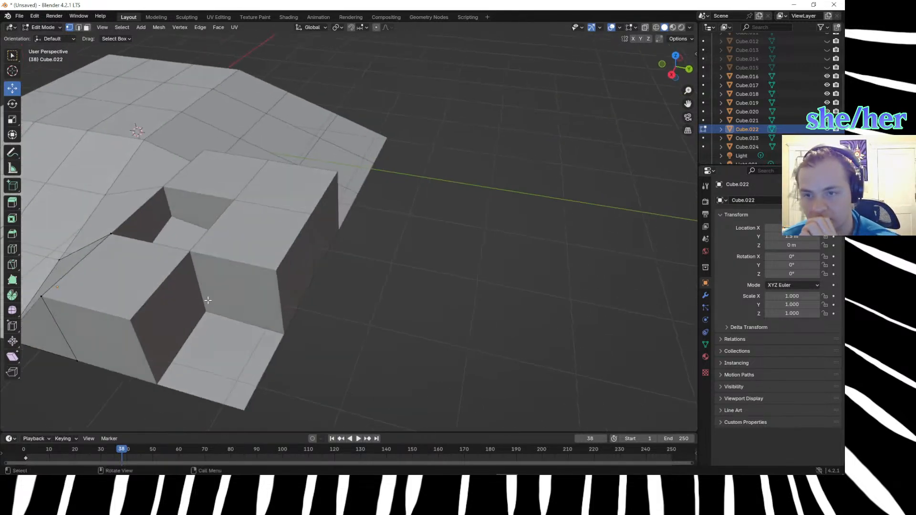
{"action": "key", "text": "Tab"}
{"action": "left_click", "coordinate": [127, 205]}
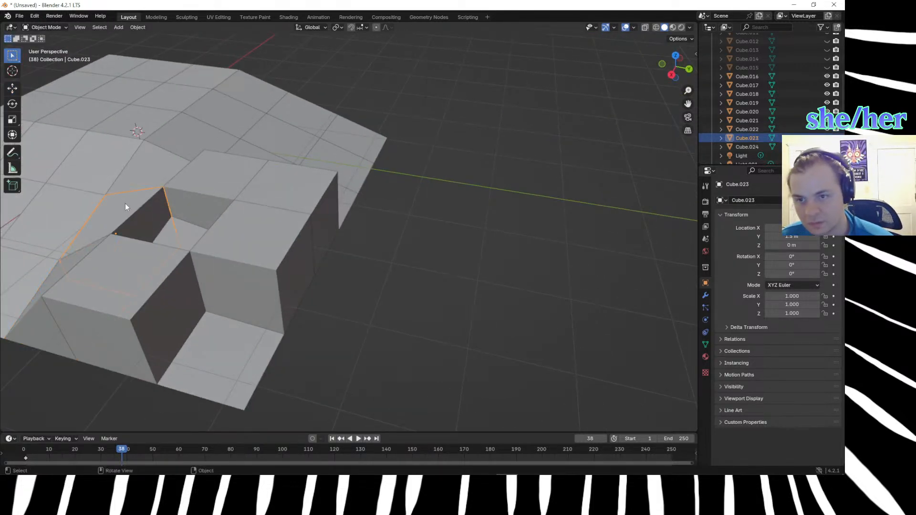
{"action": "key", "text": "Tab"}
{"action": "left_click", "coordinate": [163, 188]}
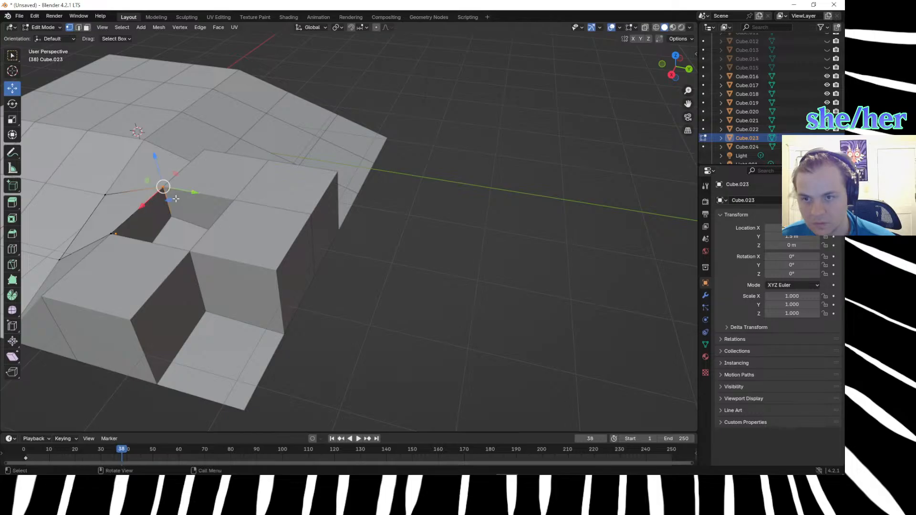
{"action": "type", "text": "gz.4"}
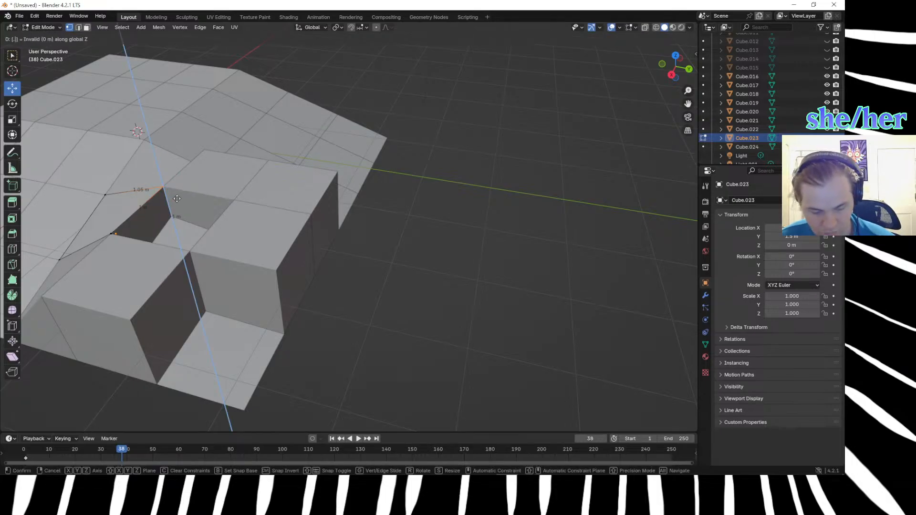
{"action": "type", "text": "7"}
{"action": "type", "text": "-"}
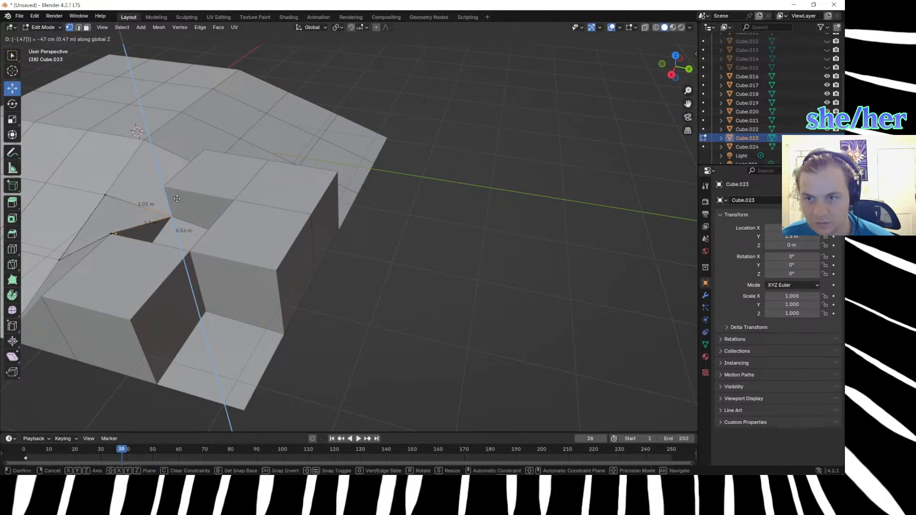
{"action": "key", "text": "Return"}
Lower the remaining top corner vertex of Cube.023, between the centre cube and Cube.022, by 0.66 m along Z.
{"action": "middle_click_drag", "start_coordinate": [255, 210], "coordinate": [222, 251]}
{"action": "left_click", "coordinate": [353, 212]}
{"action": "left_click", "coordinate": [194, 247]}
{"action": "type", "text": "gz.66"}
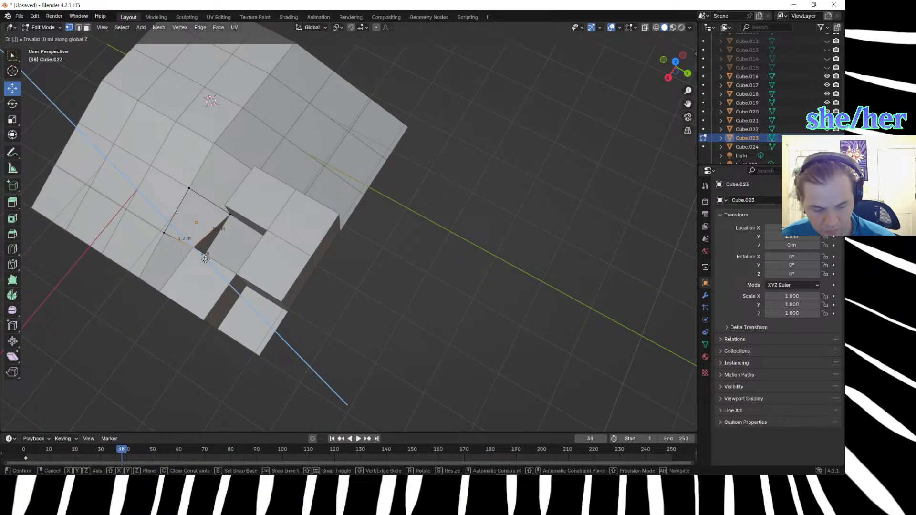
{"action": "key", "text": "Return"}
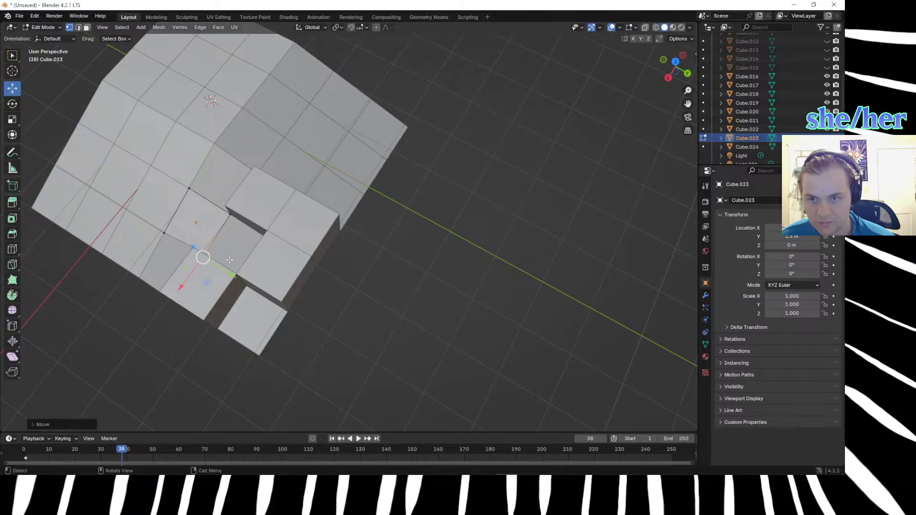
Switch from editing Cube.023 to Cube.021 and lower its upslope top corner vertex beside the straight slope along Z.
{"action": "middle_click_drag", "start_coordinate": [203, 256], "coordinate": [317, 370]}
{"action": "scroll", "coordinate": [339, 255], "scroll_direction": "up", "scroll_amount": 3}
{"action": "middle_click_drag", "start_coordinate": [338, 254], "coordinate": [254, 215]}
{"action": "scroll", "coordinate": [269, 210], "scroll_direction": "down", "scroll_amount": 3}
{"action": "left_click", "coordinate": [253, 215]}
{"action": "key", "text": "Tab"}
{"action": "left_click", "coordinate": [253, 216]}
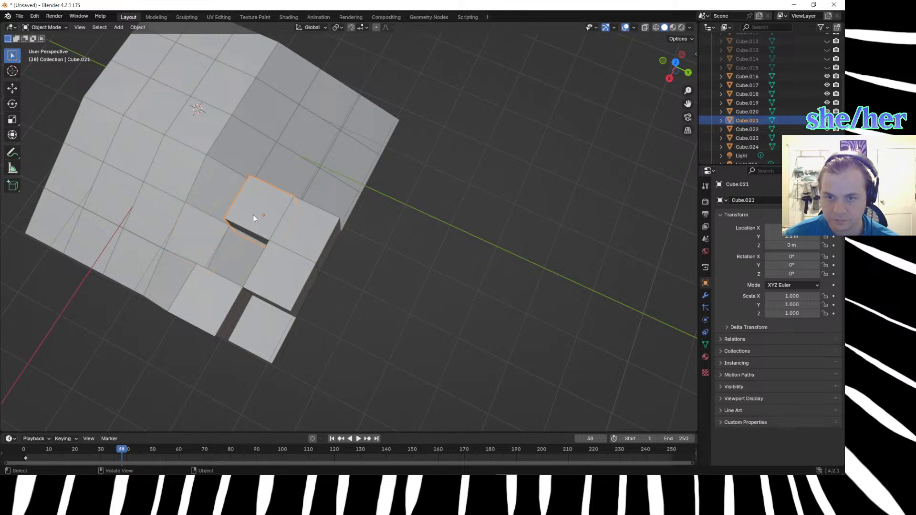
{"action": "key", "text": "Tab"}
{"action": "left_click", "coordinate": [249, 175]}
{"action": "key", "text": "g"}
{"action": "key", "text": "z"}
{"action": "key", "text": "Return"}
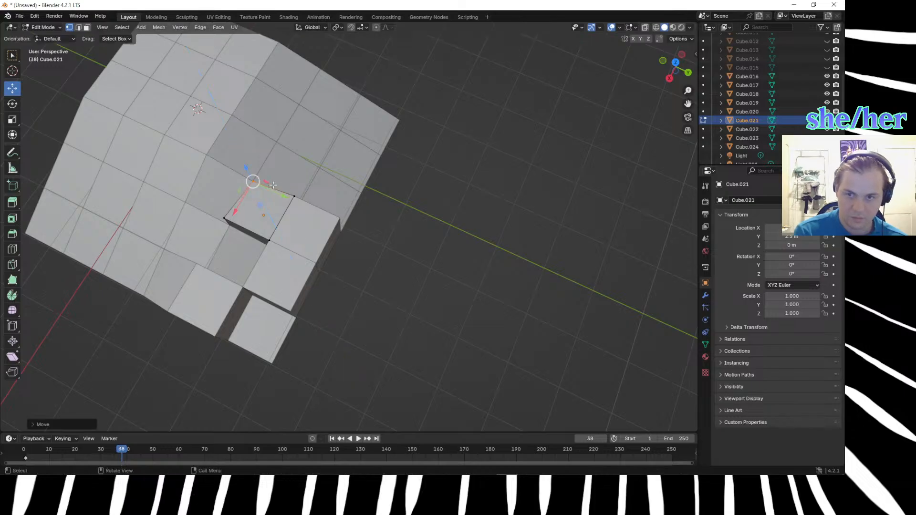
Lower the upslope top corner vertex of Cube.021 beside the centre cube by 0.47 m along Z.
{"action": "left_click", "coordinate": [224, 219]}
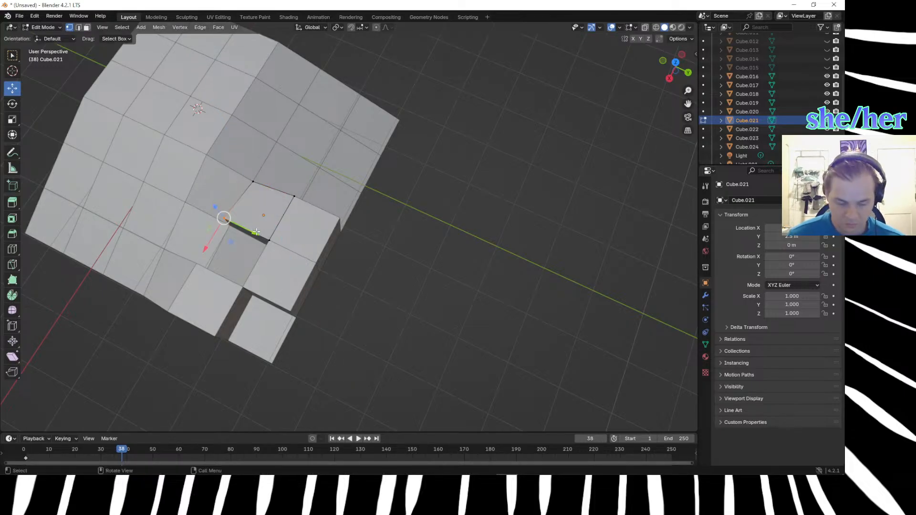
{"action": "type", "text": "gz."}
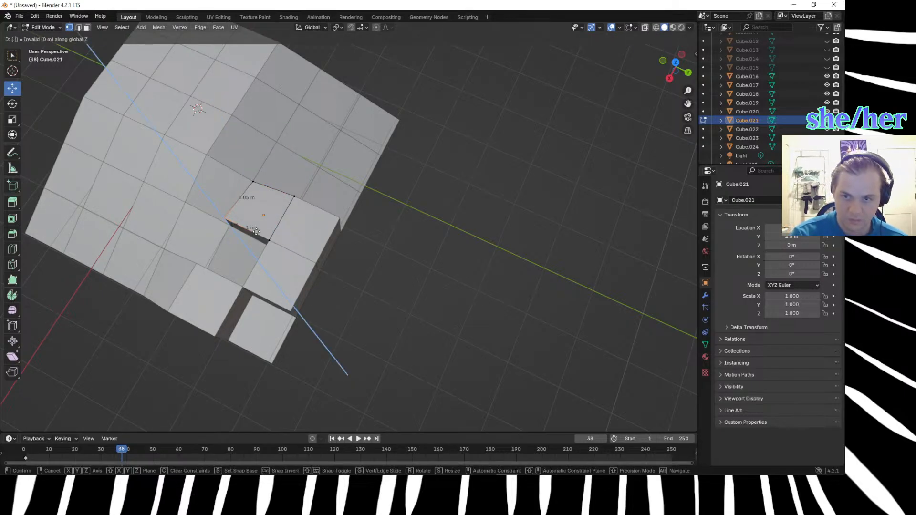
{"action": "type", "text": "33-"}
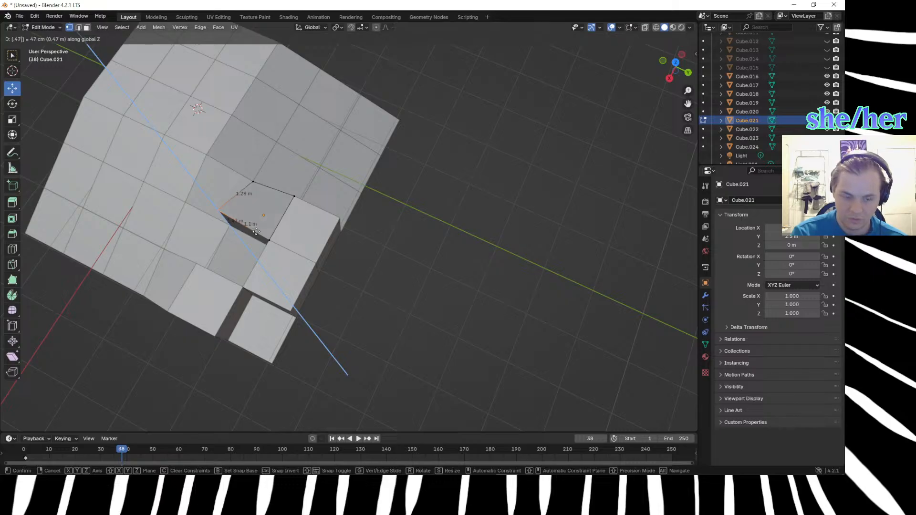
{"action": "key", "text": "Return"}
Lower the downslope top corner vertex of Cube.021 beside the straight slope by 0.66 m along Z.
{"action": "left_click", "coordinate": [369, 164]}
{"action": "left_click_drag", "start_coordinate": [282, 182], "coordinate": [315, 228]}
{"action": "type", "text": "gz"}
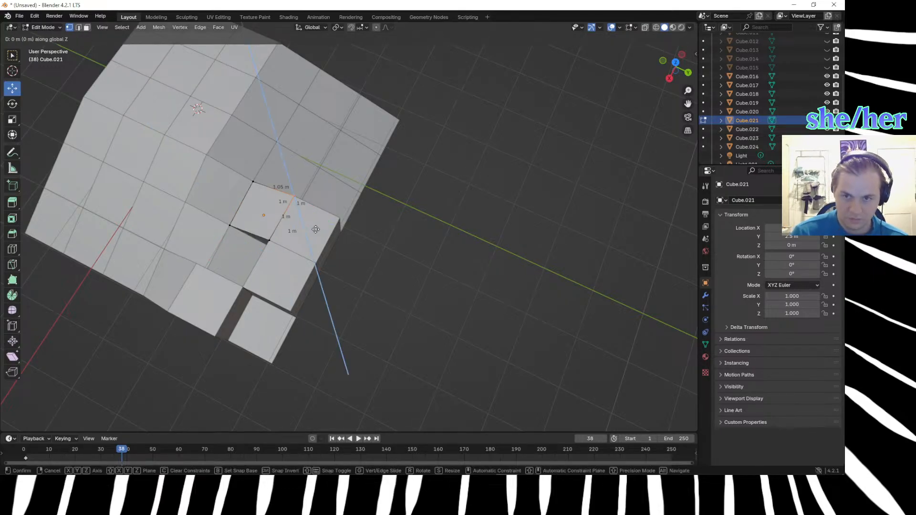
{"action": "type", "text": ".66"}
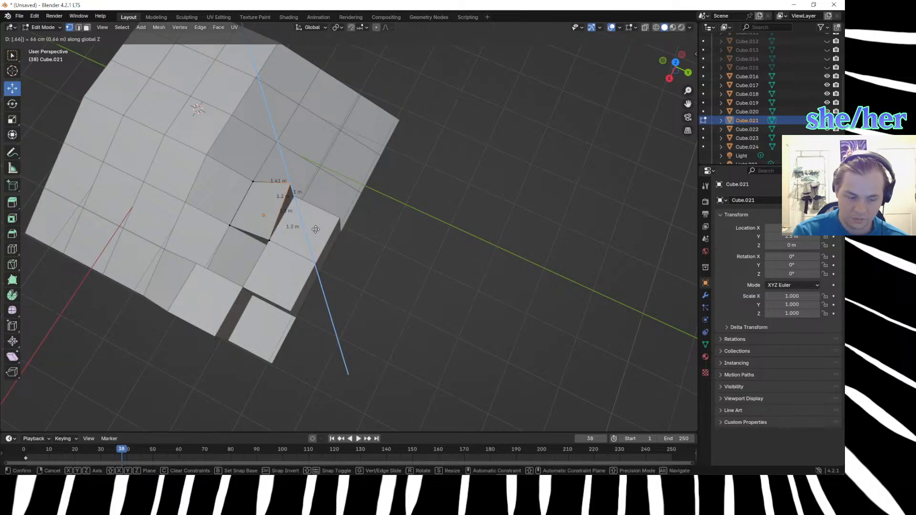
{"action": "key", "text": "Return"}
Try to lower the remaining downslope top corner vertex of Cube.021, beside the centre cube, by 0.66 m along Z.
{"action": "scroll", "coordinate": [315, 231], "scroll_direction": "up", "scroll_amount": 5}
{"action": "middle_click_drag", "start_coordinate": [318, 232], "coordinate": [427, 223]}
{"action": "left_click", "coordinate": [465, 294]}
{"action": "middle_click_drag", "start_coordinate": [467, 307], "coordinate": [320, 285]}
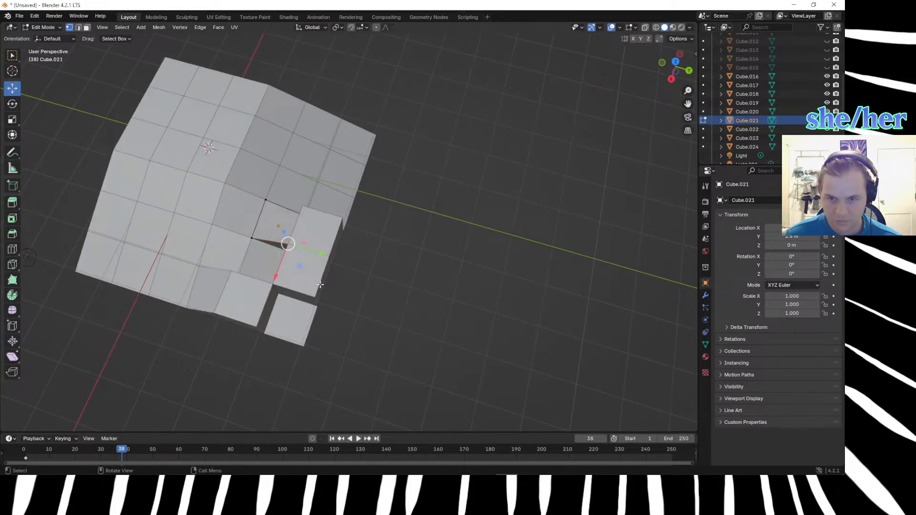
{"action": "key", "text": "g"}
{"action": "type", "text": "z"}
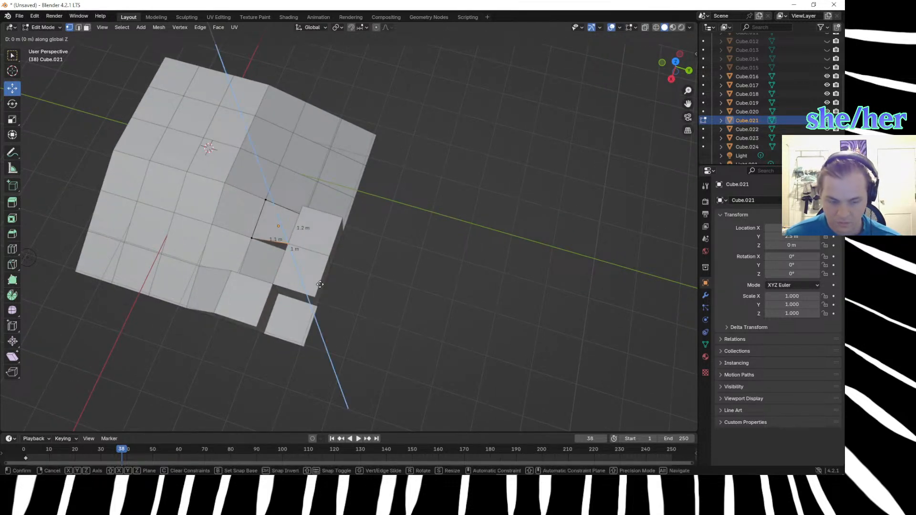
{"action": "type", "text": "."}
{"action": "type", "text": "66"}
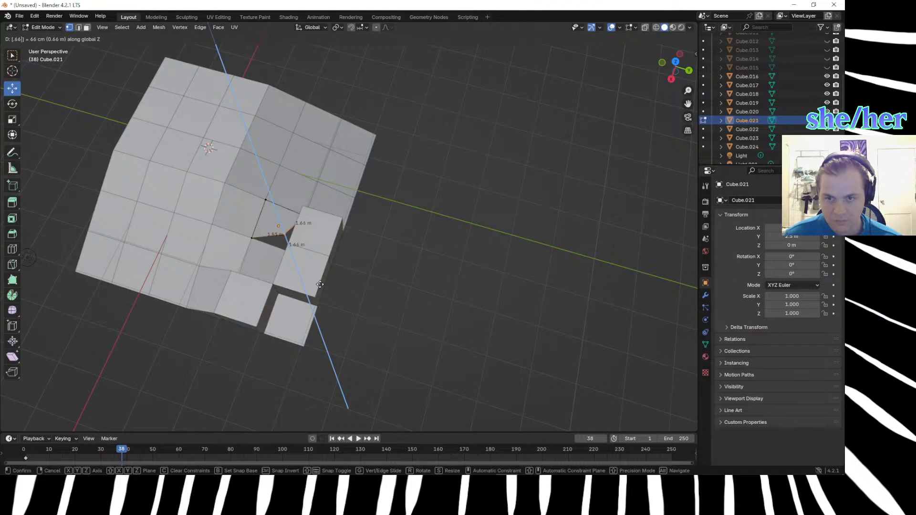
{"action": "key", "text": "Return"}
{"action": "middle_click_drag", "start_coordinate": [356, 265], "coordinate": [504, 190]}
{"action": "scroll", "coordinate": [428, 246], "scroll_direction": "up", "scroll_amount": 6}
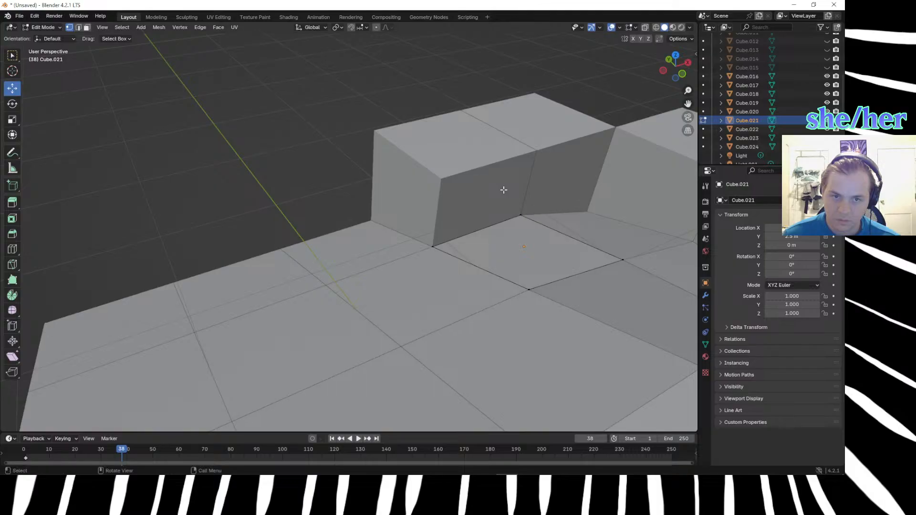
Try to move the downslope top corner vertex of Cube.021 beside the centre cube by 1 m along Z.
{"action": "left_click", "coordinate": [504, 190]}
{"action": "key", "text": "g"}
{"action": "key", "text": "z"}
{"action": "key", "text": "1"}
{"action": "key", "text": "Return"}
Examine the seams around Cube.021 and Cube.023, inspecting Cube.023's vertices in wireframe shading and returning to solid shading in Object Mode.
{"action": "left_click", "coordinate": [317, 164]}
{"action": "middle_click_drag", "start_coordinate": [316, 163], "coordinate": [260, 176]}
{"action": "scroll", "coordinate": [261, 175], "scroll_direction": "down", "scroll_amount": 3}
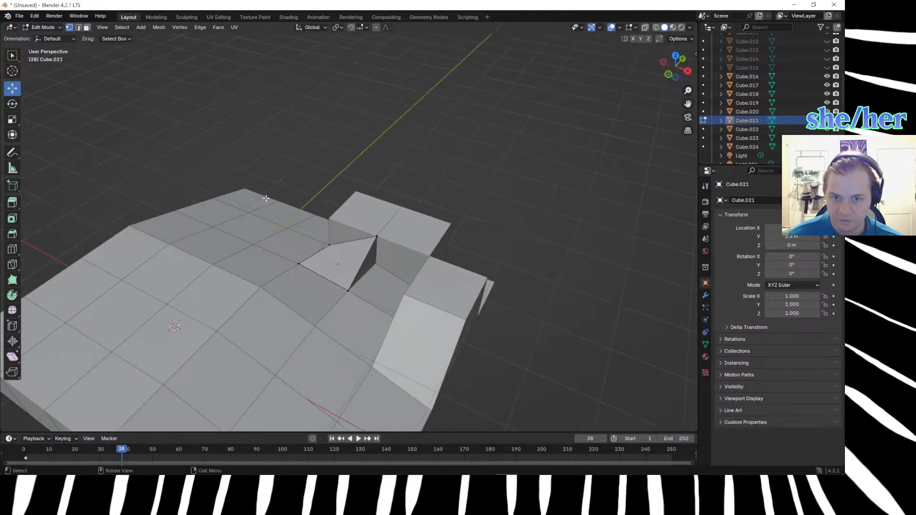
{"action": "middle_click_drag", "start_coordinate": [297, 255], "coordinate": [208, 277]}
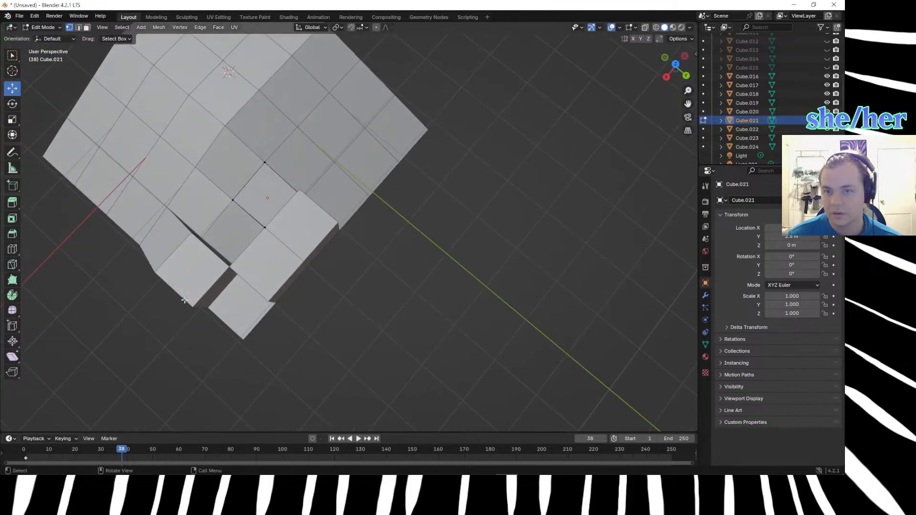
{"action": "scroll", "coordinate": [208, 275], "scroll_direction": "down", "scroll_amount": 2}
{"action": "scroll", "coordinate": [208, 274], "scroll_direction": "up", "scroll_amount": 5}
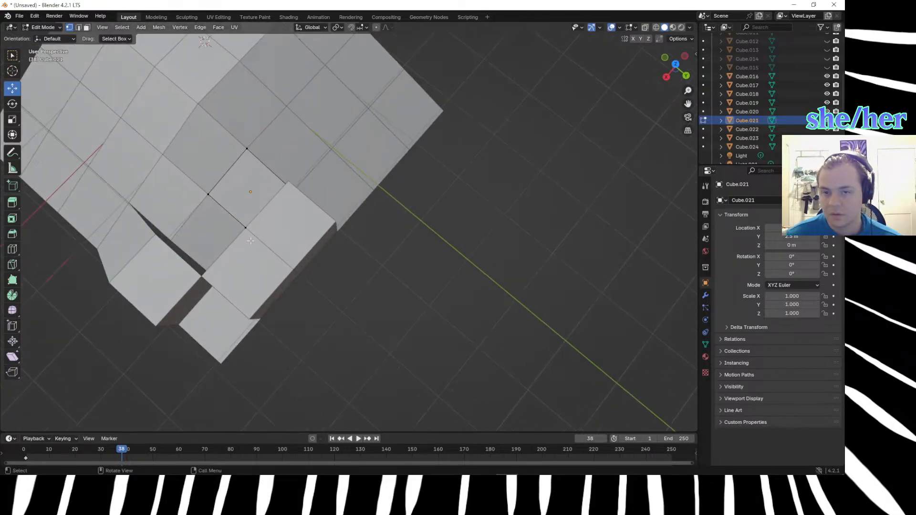
{"action": "key", "text": "Tab"}
{"action": "left_click", "coordinate": [167, 205]}
{"action": "middle_click_drag", "start_coordinate": [167, 215], "coordinate": [214, 178]}
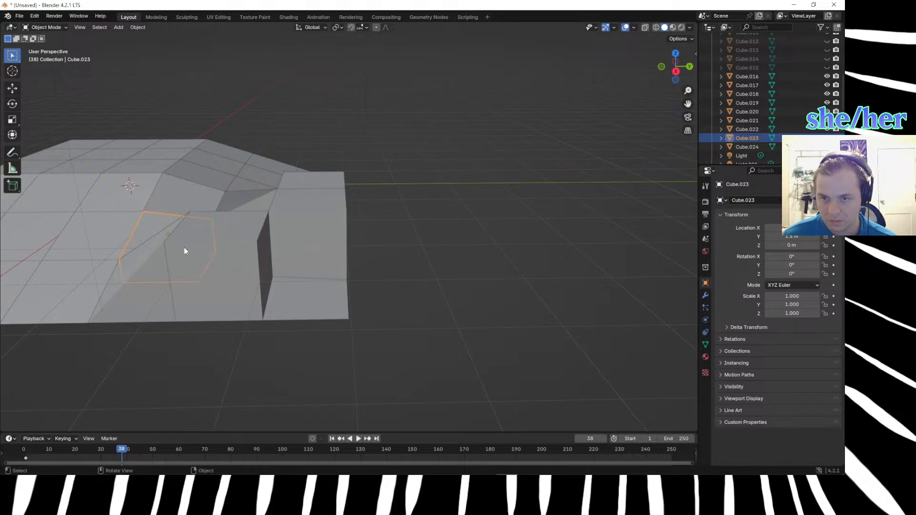
{"action": "middle_click_drag", "start_coordinate": [201, 246], "coordinate": [291, 260]}
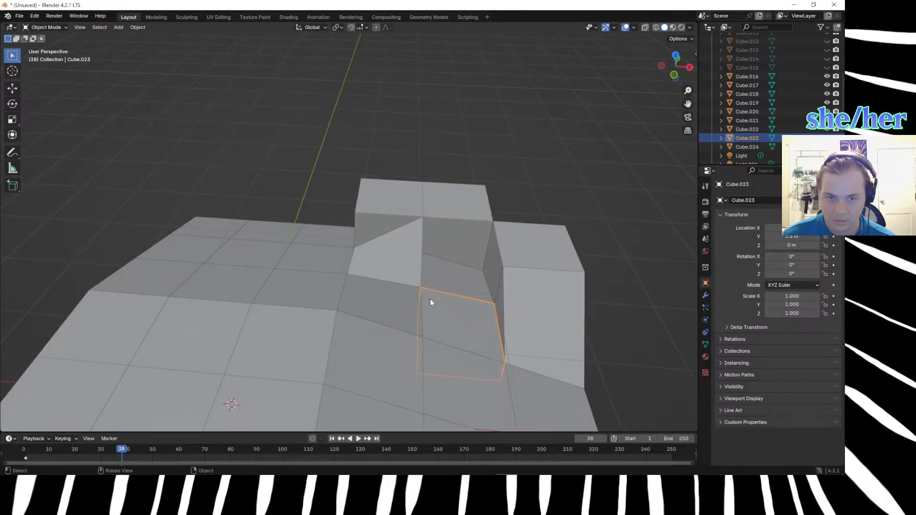
{"action": "key", "text": "Tab"}
{"action": "middle_click_drag", "start_coordinate": [477, 311], "coordinate": [433, 274]}
{"action": "key", "text": "z"}
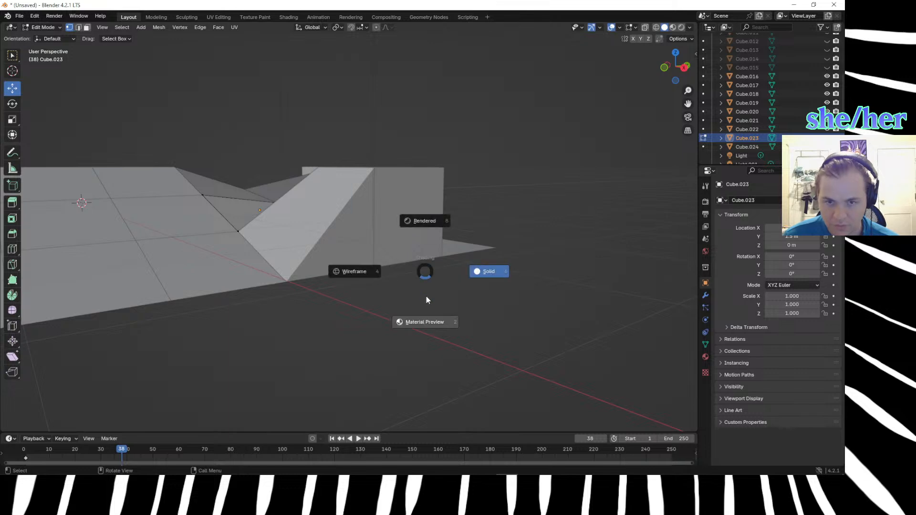
{"action": "left_click", "coordinate": [367, 276]}
{"action": "middle_click_drag", "start_coordinate": [363, 344], "coordinate": [362, 367]}
{"action": "left_click", "coordinate": [322, 334]}
{"action": "scroll", "coordinate": [335, 367], "scroll_direction": "up", "scroll_amount": 3}
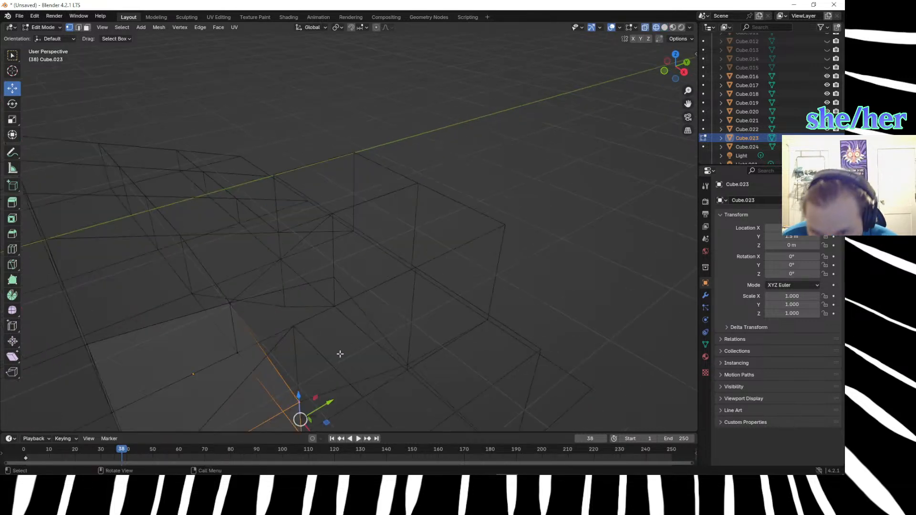
{"action": "scroll", "coordinate": [340, 353], "scroll_direction": "down", "scroll_amount": 3}
{"action": "key", "text": "Tab"}
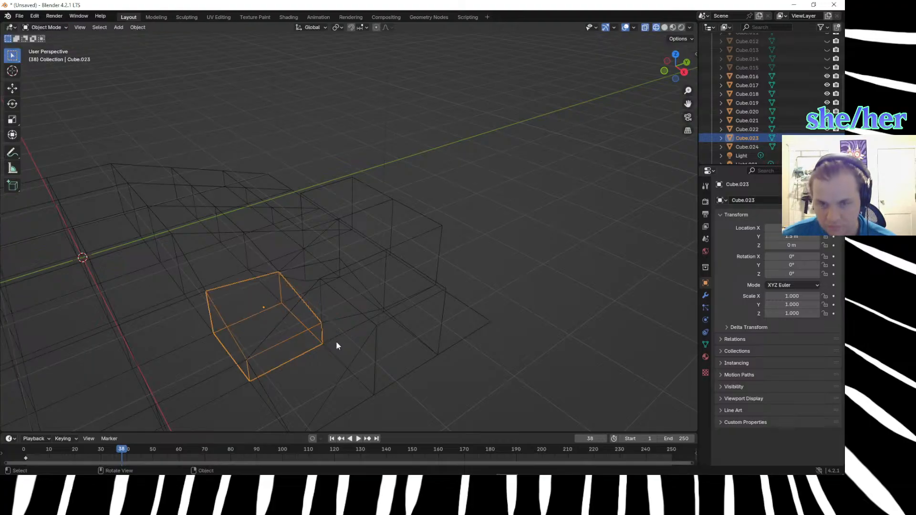
{"action": "key", "text": "z"}
{"action": "left_click", "coordinate": [371, 337]}
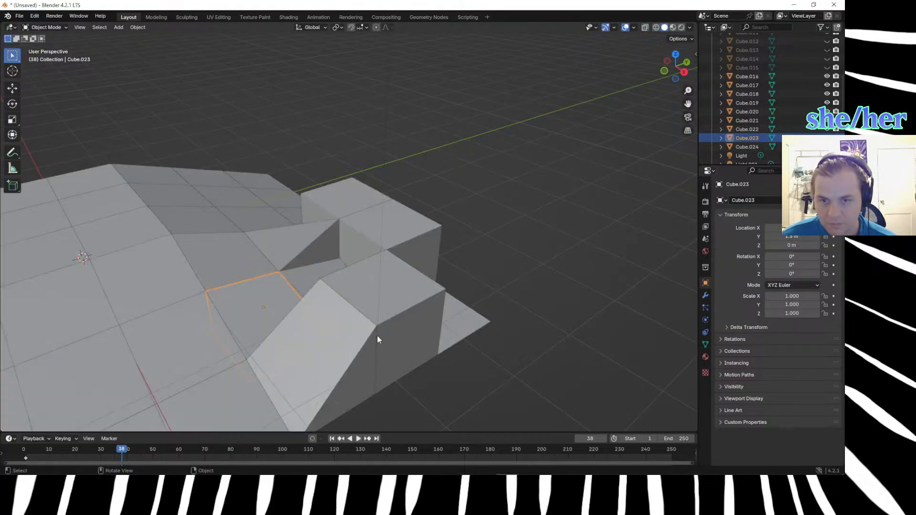
Return to editing Cube.021 and lower its downslope top corner vertex beside the centre cube by 0.66 m along Z.
{"action": "middle_click_drag", "start_coordinate": [473, 351], "coordinate": [405, 335]}
{"action": "left_click", "coordinate": [265, 233]}
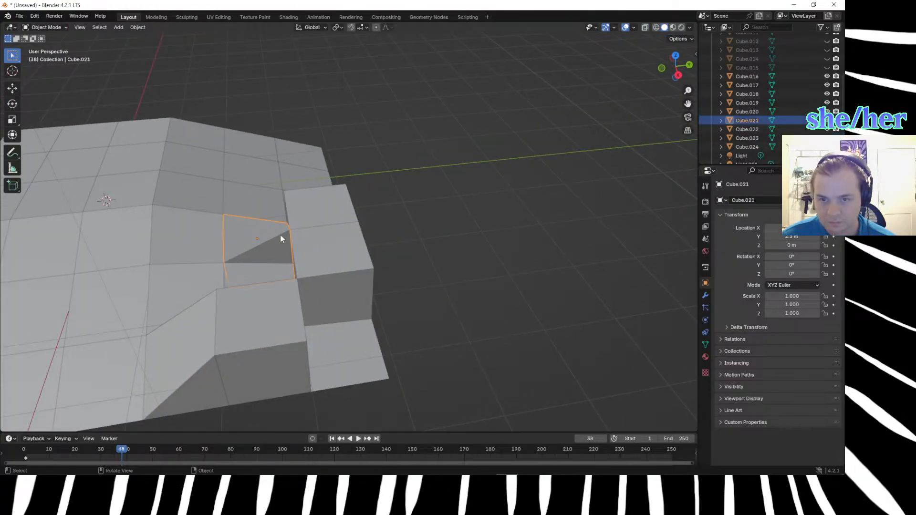
{"action": "key", "text": "Tab"}
{"action": "left_click", "coordinate": [287, 231]}
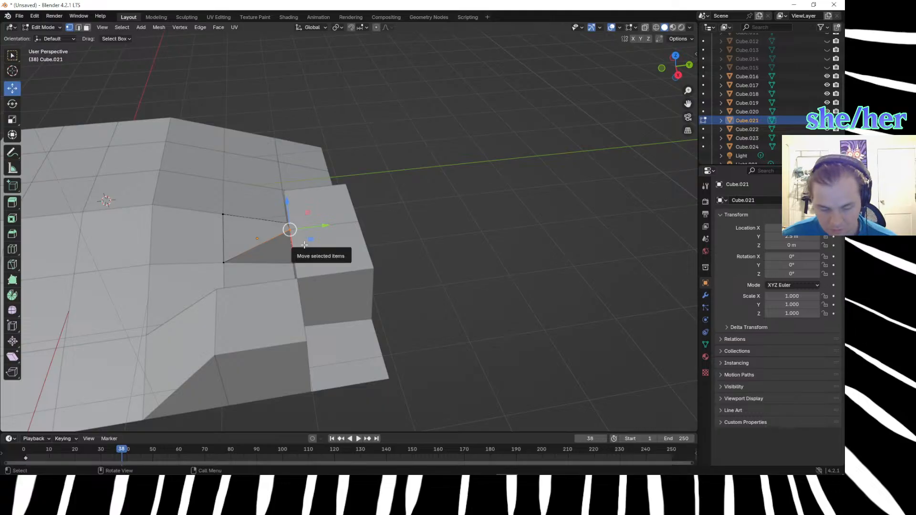
{"action": "type", "text": "gz.66"}
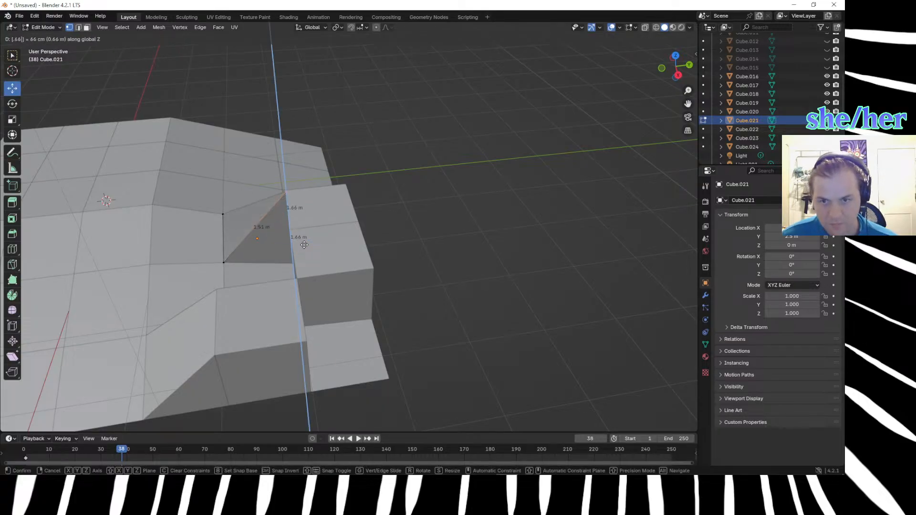
{"action": "key", "text": "Return"}
{"action": "middle_click_drag", "start_coordinate": [393, 271], "coordinate": [633, 237]}
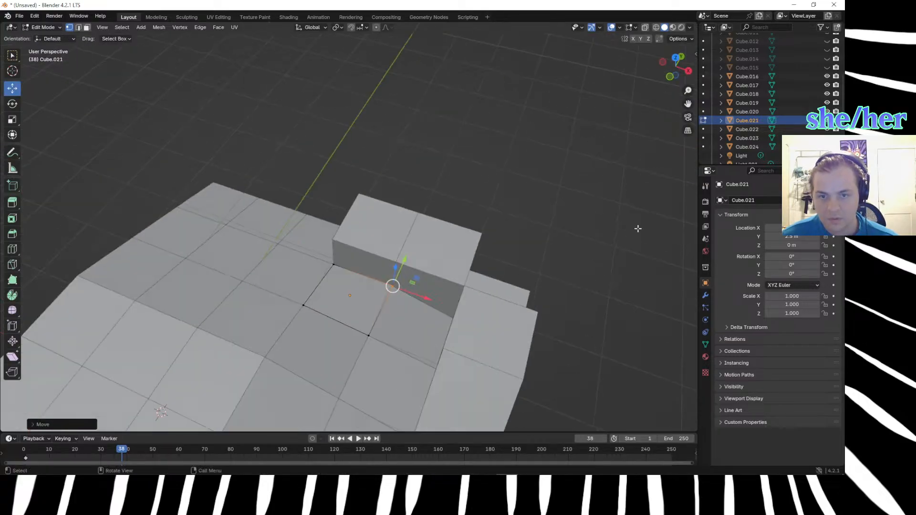
{"action": "middle_click_drag", "start_coordinate": [551, 224], "coordinate": [603, 180]}
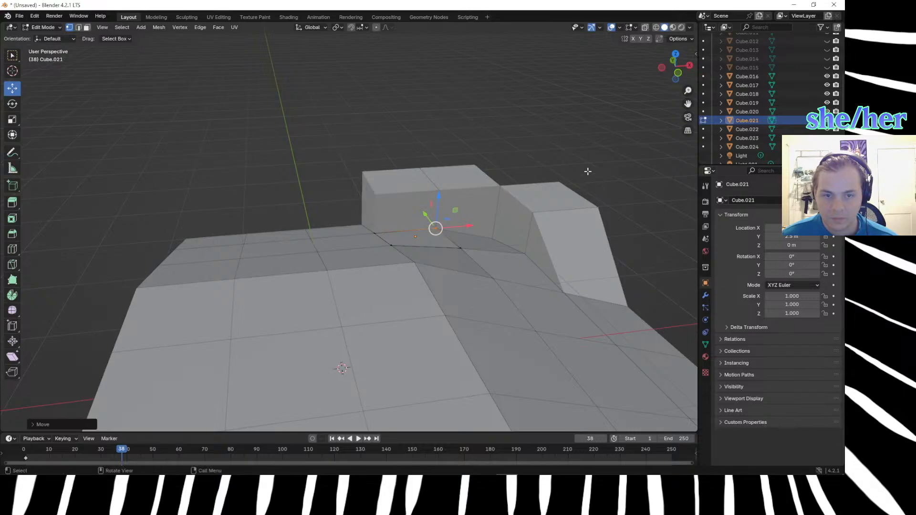
{"action": "left_click", "coordinate": [524, 144]}
{"action": "mouse_move", "coordinate": [524, 164]}
{"action": "middle_mouse_down"}
{"action": "mouse_move", "coordinate": [574, 176]}
{"action": "mouse_move", "coordinate": [567, 197]}
{"action": "mouse_move", "coordinate": [540, 157]}
{"action": "middle_mouse_up"}
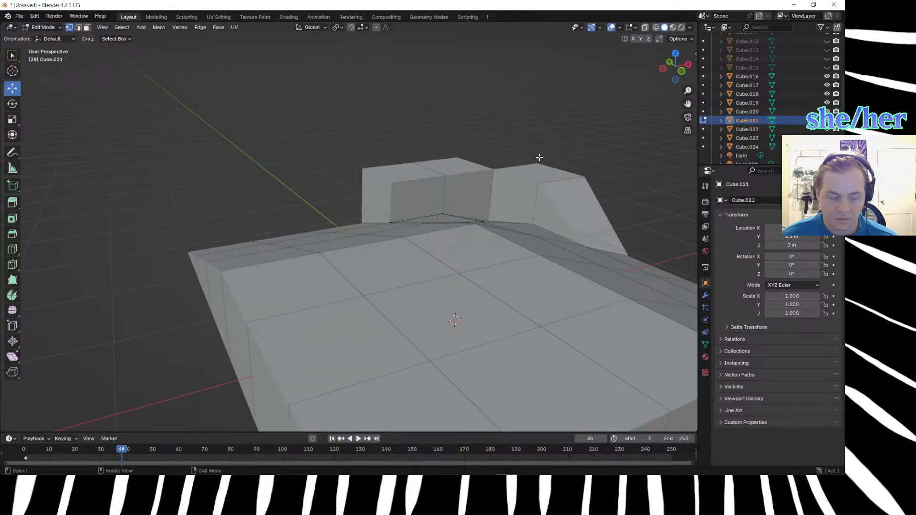
{"action": "scroll", "coordinate": [493, 196], "scroll_direction": "up", "scroll_amount": 3}
Finish editing Cube.021 and select Cube.019 at the outer edge of the corner.
{"action": "middle_click_drag", "start_coordinate": [500, 204], "coordinate": [237, 298]}
{"action": "key", "text": "Tab"}
{"action": "left_click", "coordinate": [256, 293]}
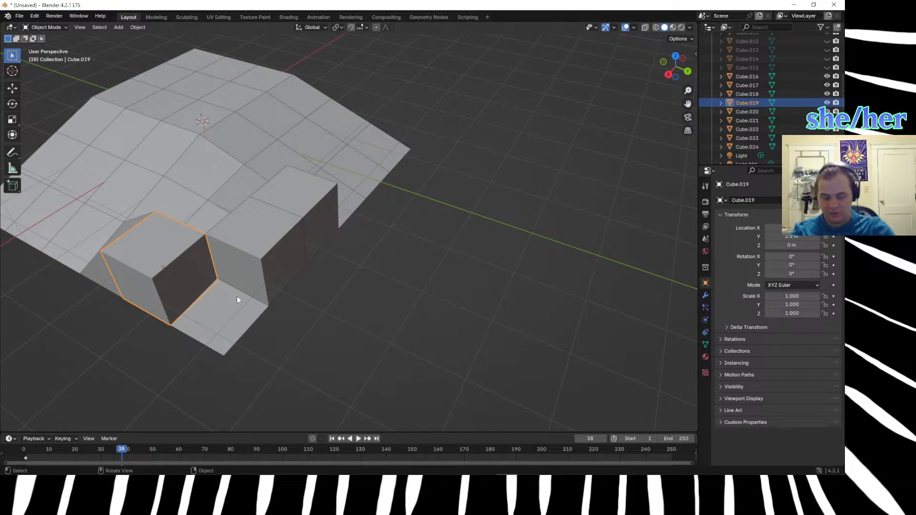
Switch to the Firefox window with the .33/2 calculator page and review the earlier calculations.
{"action": "mouse_move", "coordinate": [226, 466]}
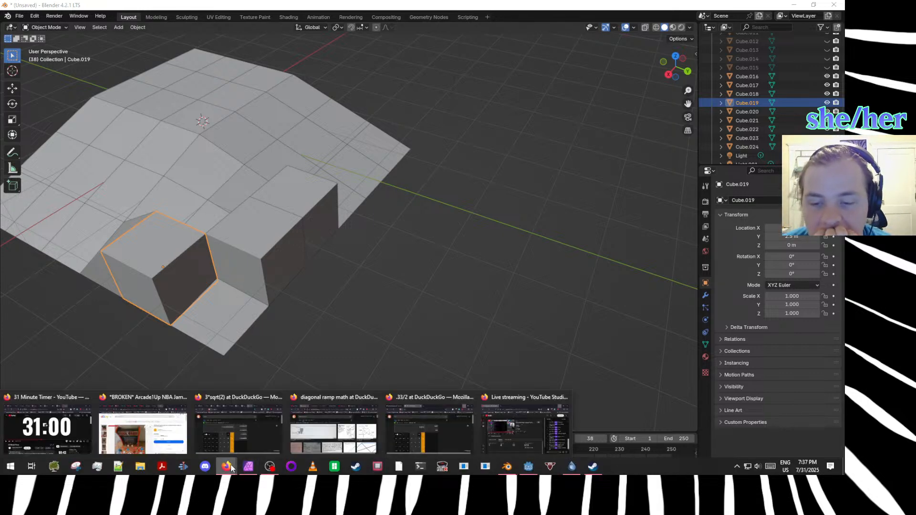
{"action": "left_click", "coordinate": [432, 437]}
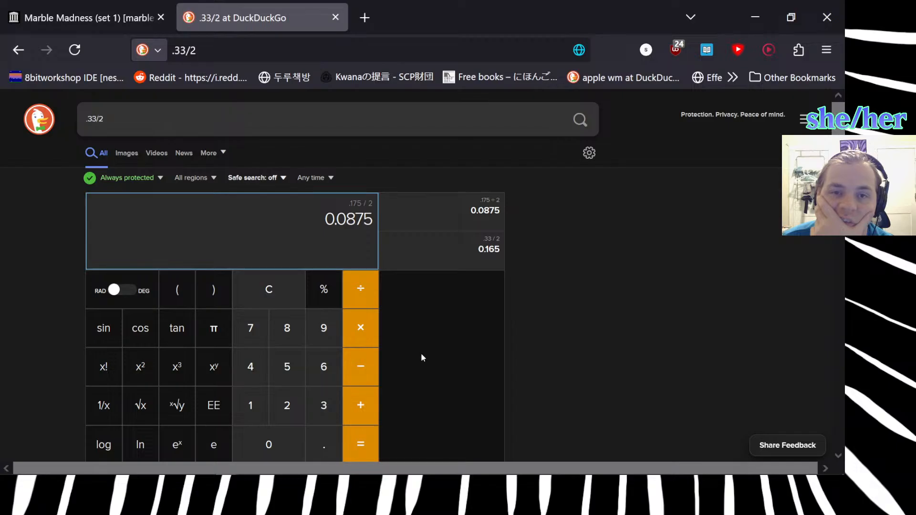
{"action": "mouse_move", "coordinate": [401, 476]}
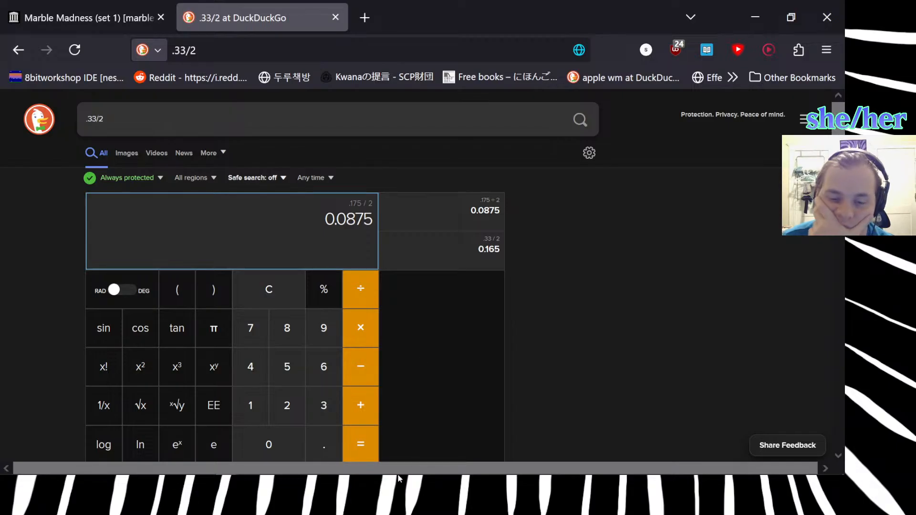
Switch to the marble madness maps sketch in Affinity Photo and draw a circle with a radius line in the blank area below the existing sketches.
{"action": "left_click", "coordinate": [248, 469]}
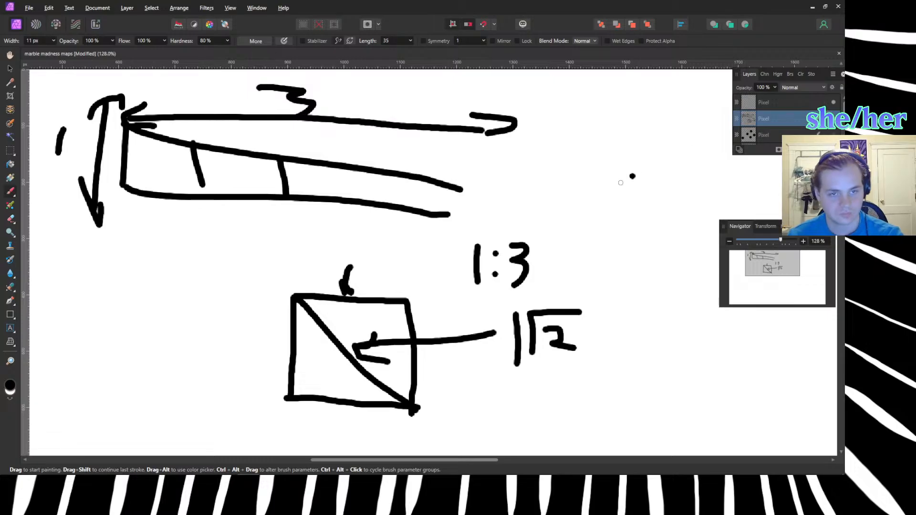
{"action": "scroll", "coordinate": [615, 202], "scroll_direction": "down", "scroll_amount": 10}
{"action": "scroll", "coordinate": [616, 237], "scroll_direction": "down", "scroll_amount": 2}
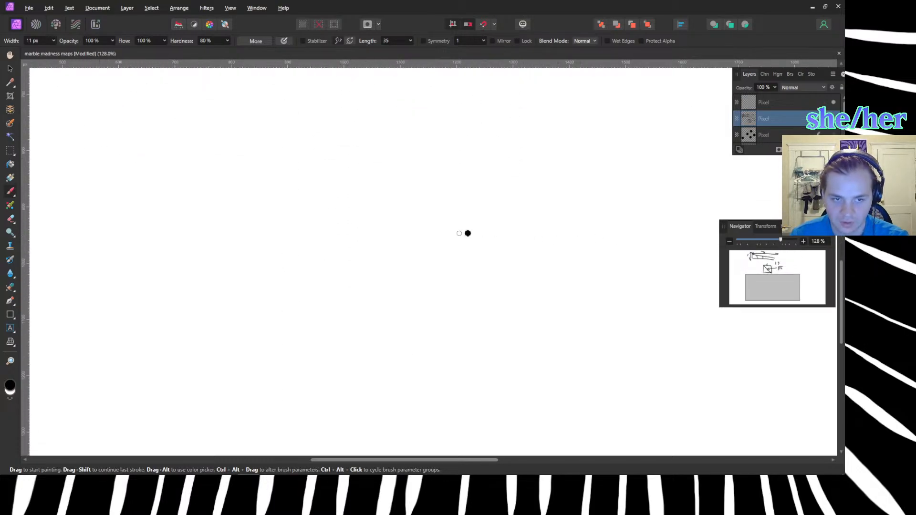
{"action": "mouse_move", "coordinate": [468, 227]}
{"action": "left_mouse_down"}
{"action": "mouse_move", "coordinate": [357, 287]}
{"action": "mouse_move", "coordinate": [451, 235]}
{"action": "mouse_move", "coordinate": [527, 382]}
{"action": "mouse_move", "coordinate": [370, 266]}
{"action": "mouse_move", "coordinate": [457, 220]}
{"action": "left_mouse_up"}
{"action": "key", "text": "ctrl+z"}
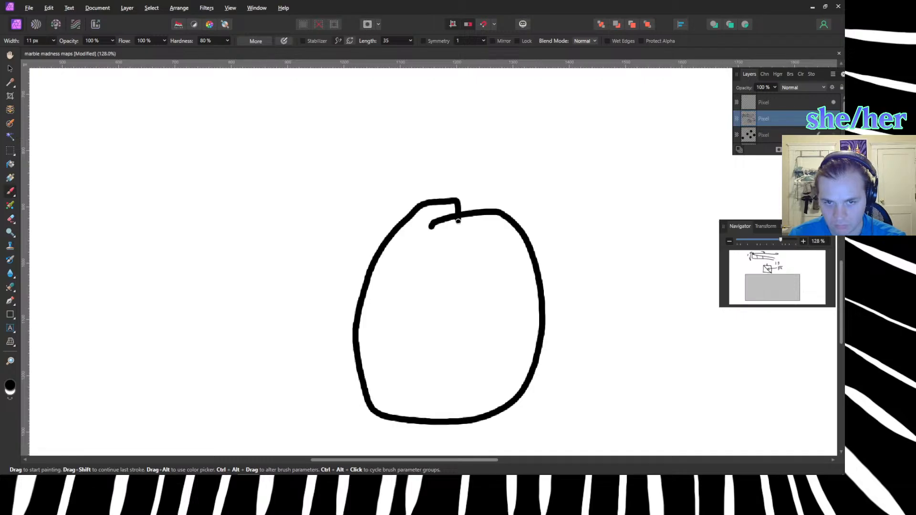
{"action": "left_click_drag", "start_coordinate": [435, 320], "coordinate": [504, 221]}
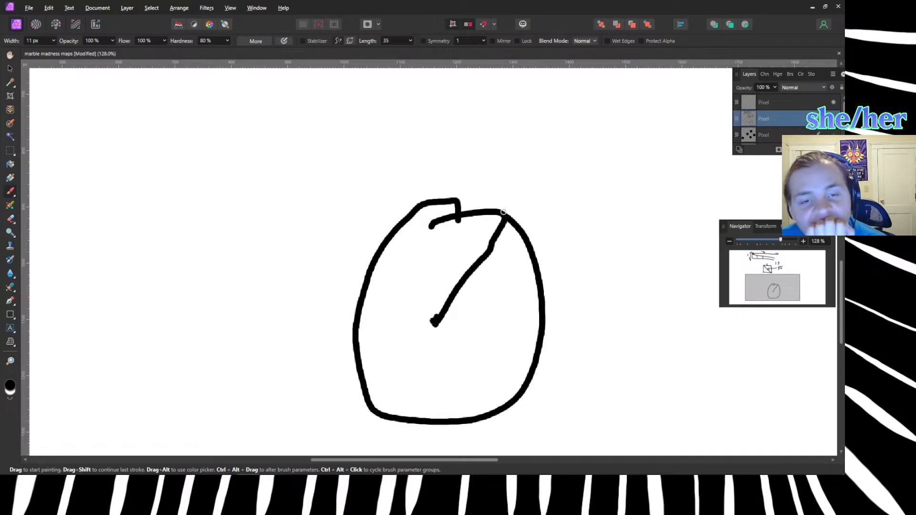
Undo the stray brush mark and draw a freehand square beside the circle, about the same height.
{"action": "left_click", "coordinate": [183, 195]}
{"action": "key", "text": "ctrl+z"}
{"action": "mouse_move", "coordinate": [137, 207]}
{"action": "left_mouse_down"}
{"action": "mouse_move", "coordinate": [288, 207]}
{"action": "mouse_move", "coordinate": [293, 417]}
{"action": "mouse_move", "coordinate": [95, 432]}
{"action": "mouse_move", "coordinate": [102, 286]}
{"action": "mouse_move", "coordinate": [128, 206]}
{"action": "left_mouse_up"}
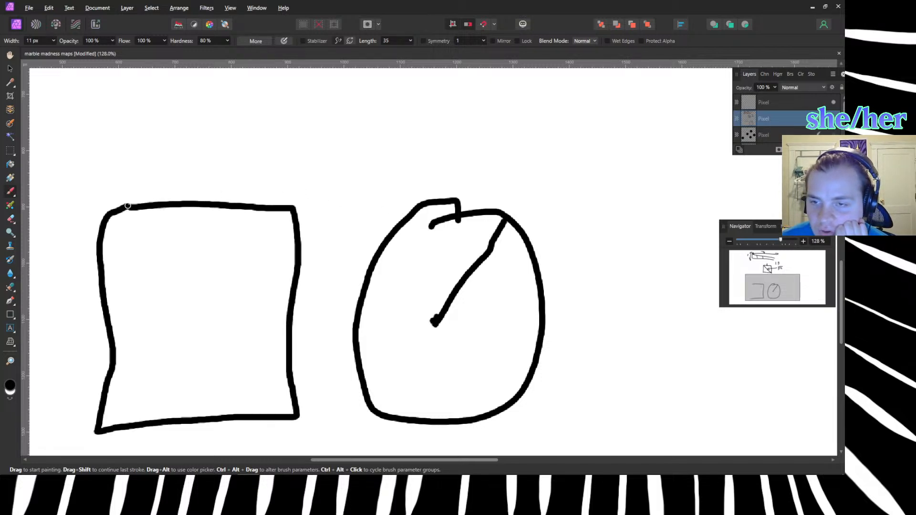
Draw three lines from the square's centre to its upper-right corner, the middle of its right edge and its lower-right corner.
{"action": "mouse_move", "coordinate": [182, 309]}
{"action": "left_mouse_down"}
{"action": "mouse_move", "coordinate": [215, 271]}
{"action": "mouse_move", "coordinate": [296, 210]}
{"action": "left_mouse_up"}
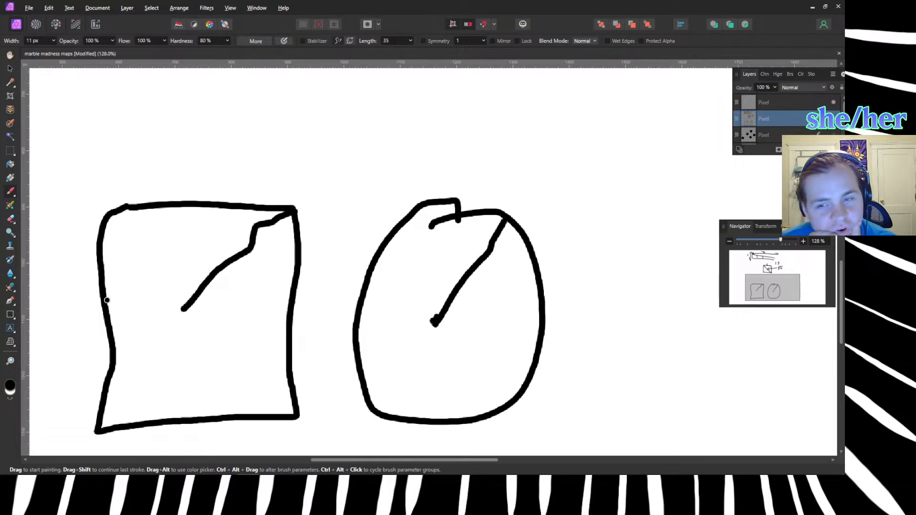
{"action": "left_click_drag", "start_coordinate": [184, 309], "coordinate": [289, 313]}
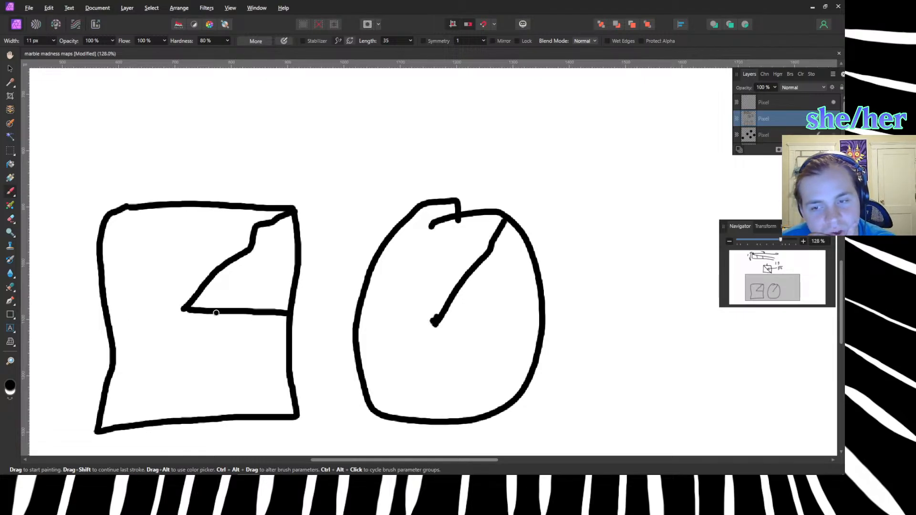
{"action": "left_click_drag", "start_coordinate": [183, 310], "coordinate": [296, 419]}
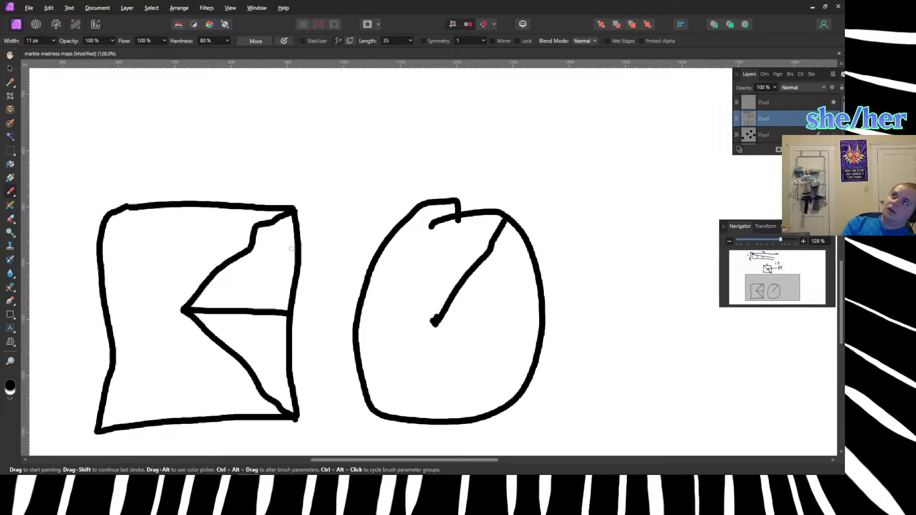
Switch to Blender and delete the corner cubes Cube.016 through Cube.024 from between the two slopes.
{"action": "key", "text": "alt+Tab"}
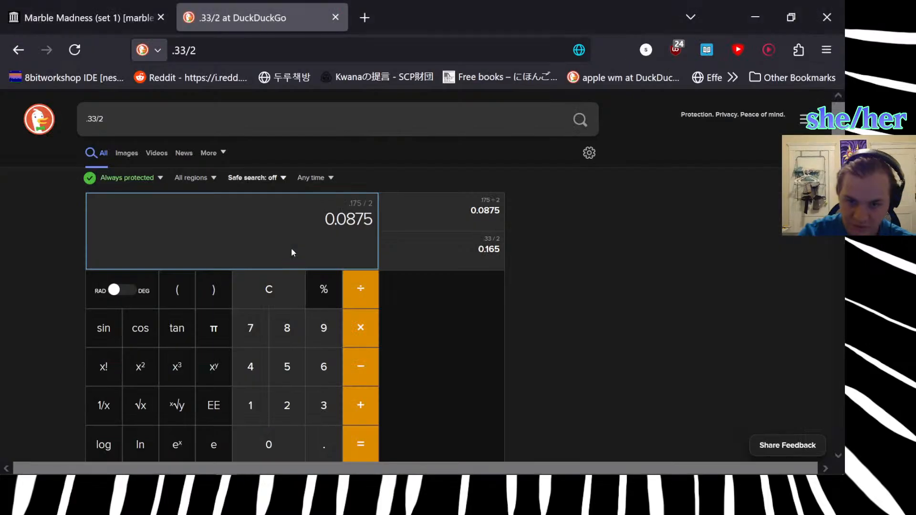
{"action": "key", "text": "alt+Tab"}
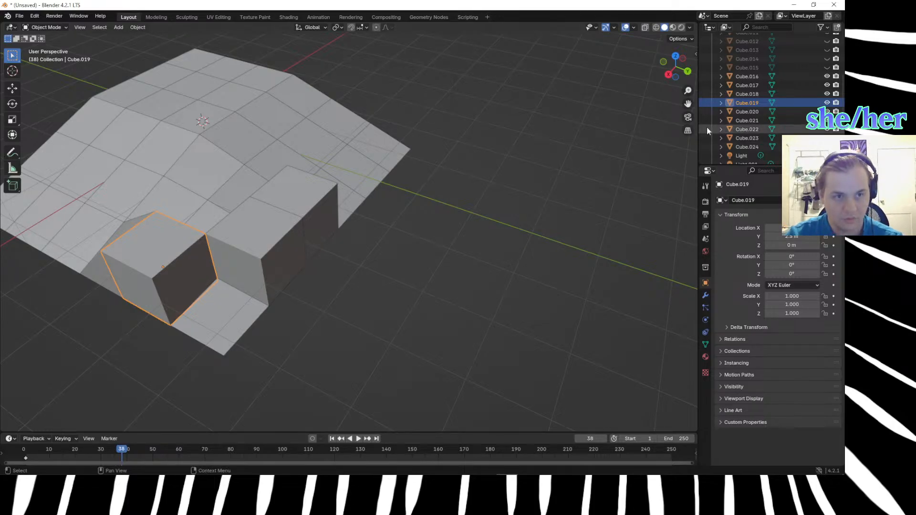
{"action": "left_click", "coordinate": [206, 153]}
{"action": "key", "text": "Delete"}
{"action": "left_click", "coordinate": [284, 203]}
{"action": "key", "text": "Delete"}
{"action": "left_click", "coordinate": [240, 319]}
{"action": "key", "text": "Delete"}
{"action": "left_click", "coordinate": [165, 279]}
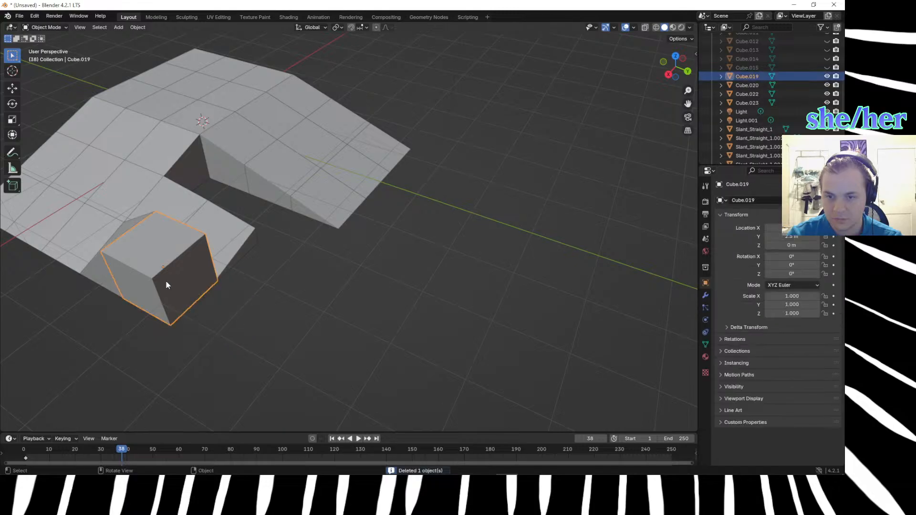
{"action": "key", "text": "Delete"}
{"action": "left_click", "coordinate": [133, 276]}
{"action": "key", "text": "Delete"}
{"action": "left_click", "coordinate": [210, 239]}
{"action": "key", "text": "Delete"}
{"action": "left_click", "coordinate": [167, 221]}
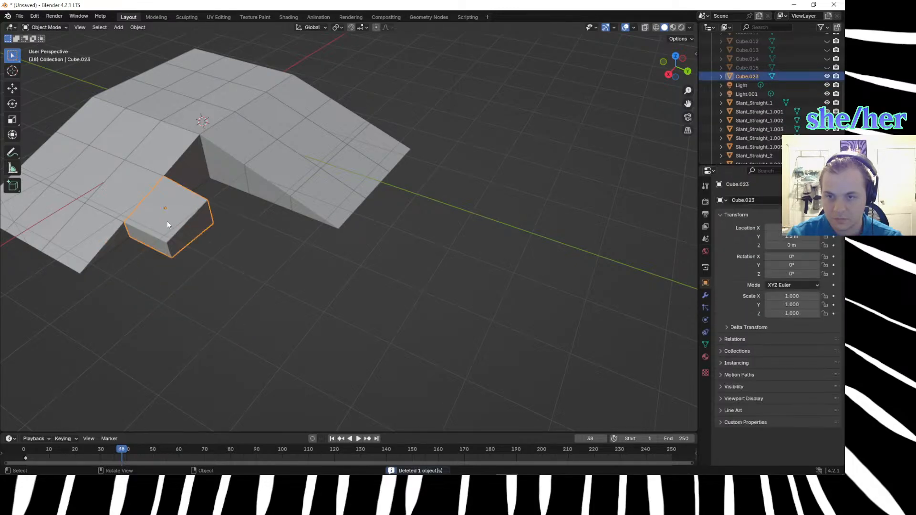
{"action": "key", "text": "Delete"}
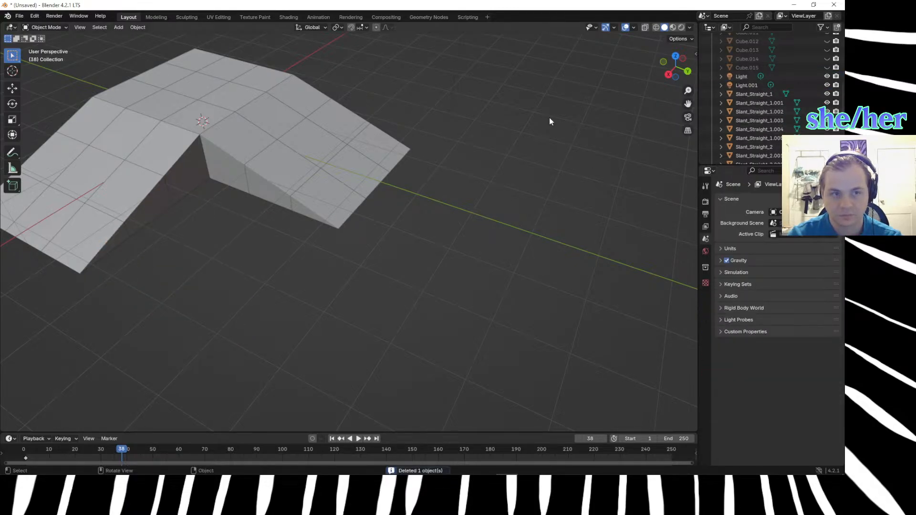
Unhide the earlier corner cubes Cube.009 through Cube.015.
{"action": "left_click", "coordinate": [827, 67]}
{"action": "left_click", "coordinate": [826, 58]}
{"action": "scroll", "coordinate": [826, 62], "scroll_direction": "up", "scroll_amount": 2}
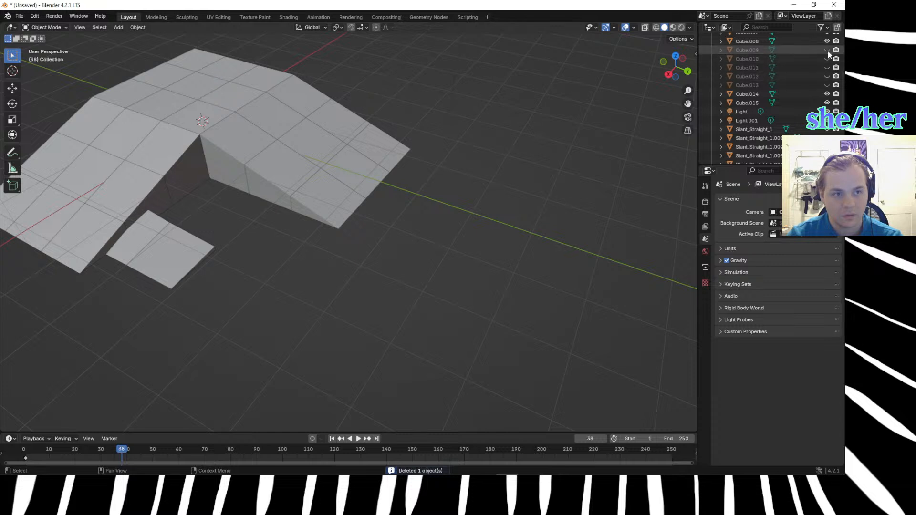
{"action": "left_click", "coordinate": [827, 50]}
{"action": "left_click", "coordinate": [826, 67]}
{"action": "left_click", "coordinate": [826, 85]}
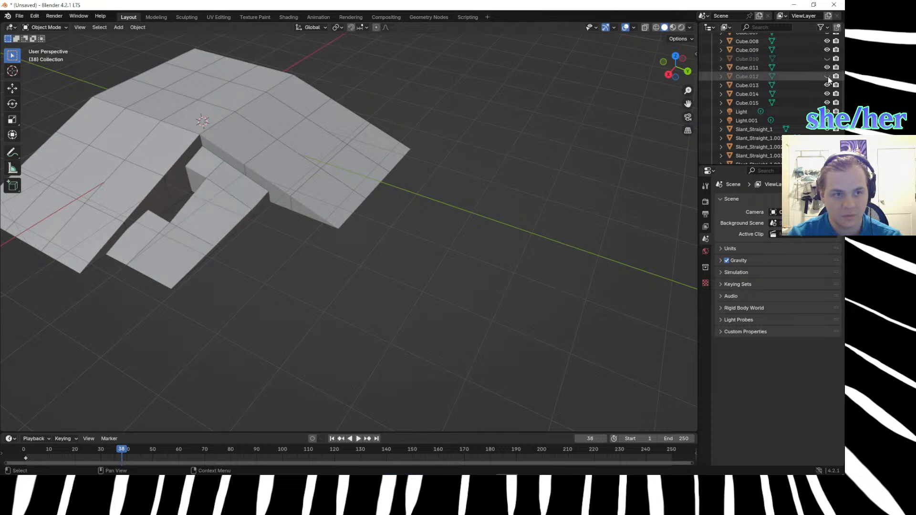
{"action": "left_click", "coordinate": [826, 77]}
{"action": "left_click", "coordinate": [826, 58]}
Delete the restored corner cubes Cube.009 through Cube.015, emptying the gap between the two slopes.
{"action": "left_click", "coordinate": [797, 49]}
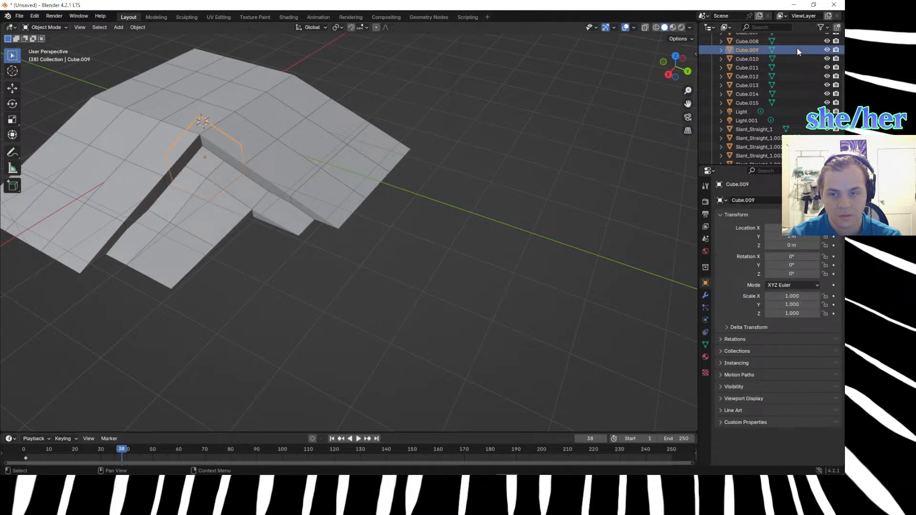
{"action": "middle_click_drag", "start_coordinate": [196, 166], "coordinate": [316, 220]}
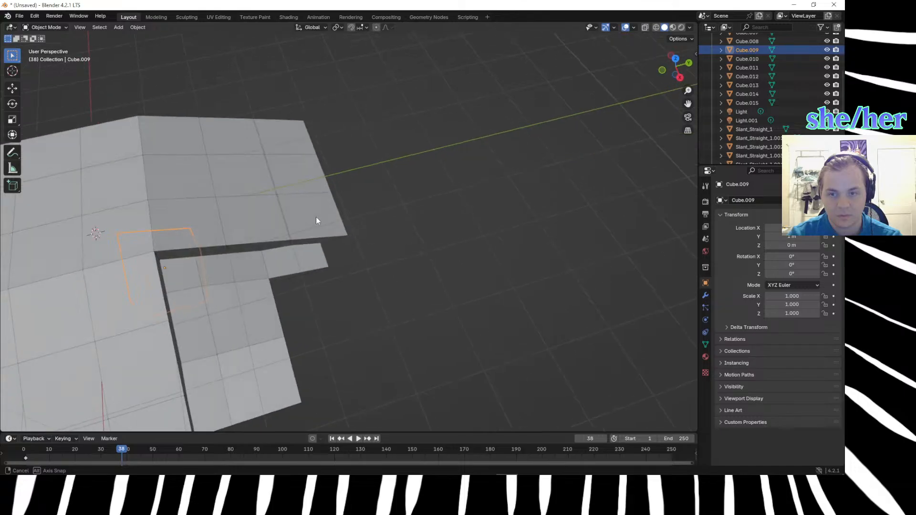
{"action": "key", "text": "Delete"}
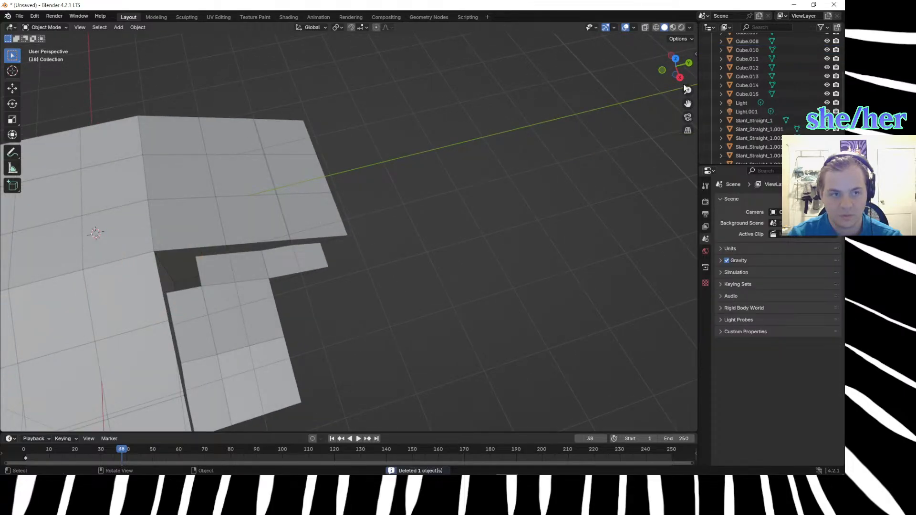
{"action": "left_click", "coordinate": [219, 269]}
{"action": "key", "text": "Delete"}
{"action": "left_click", "coordinate": [224, 293]}
{"action": "key", "text": "Delete"}
{"action": "left_click", "coordinate": [296, 267]}
{"action": "key", "text": "Delete"}
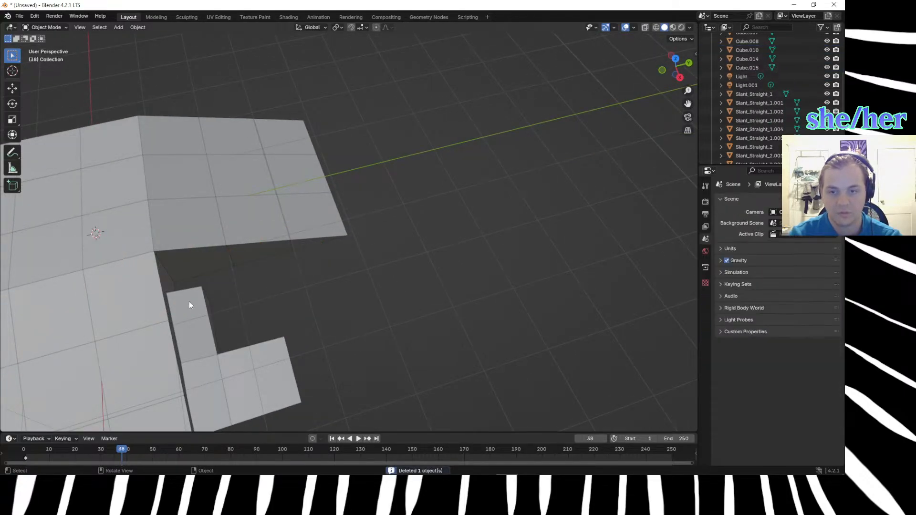
{"action": "left_click", "coordinate": [172, 316]}
{"action": "key", "text": "Delete"}
{"action": "left_click", "coordinate": [204, 378]}
{"action": "key", "text": "Delete"}
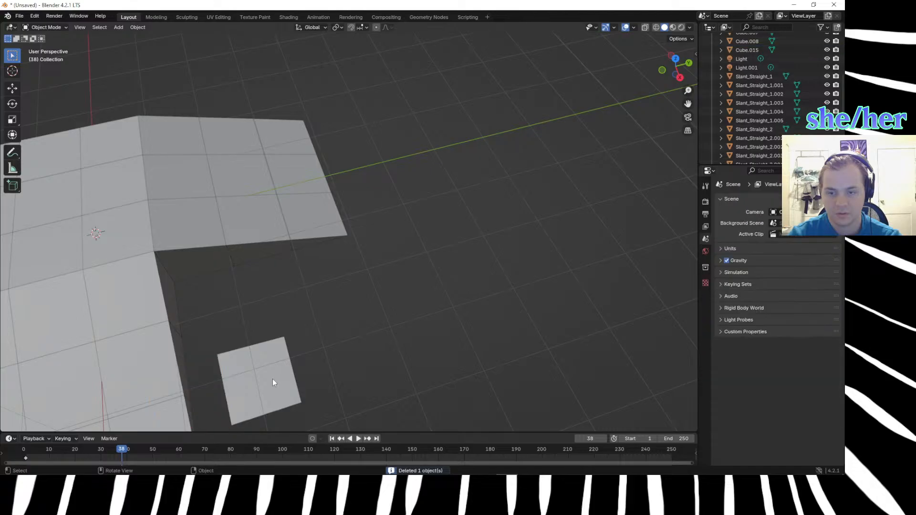
{"action": "left_click", "coordinate": [272, 378]}
{"action": "key", "text": "Delete"}
Add a plane mesh and merge all its vertices into a single vertex in Edit Mode.
{"action": "middle_click_drag", "start_coordinate": [389, 337], "coordinate": [360, 298]}
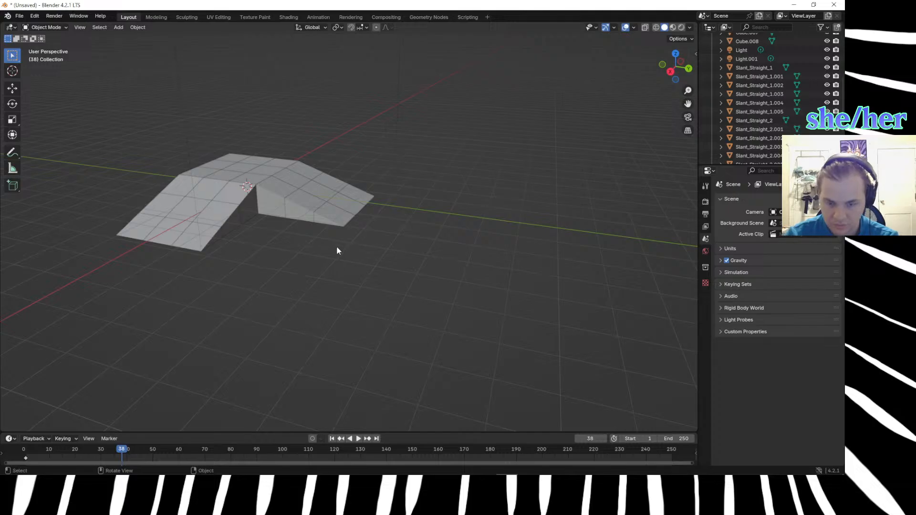
{"action": "key", "text": "shift+a"}
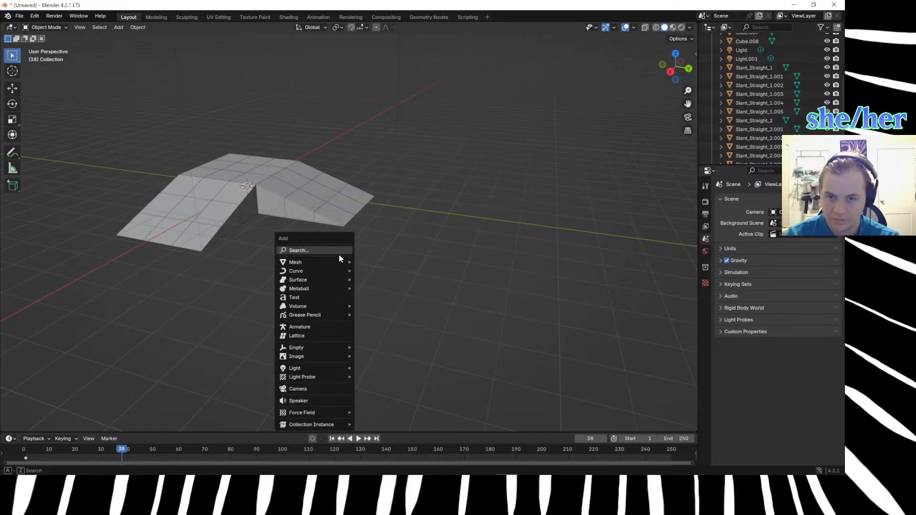
{"action": "mouse_move", "coordinate": [333, 272]}
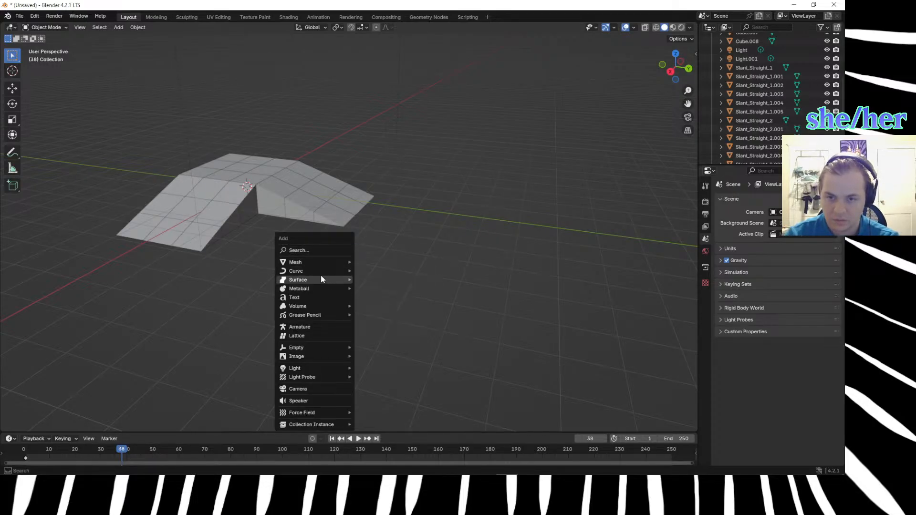
{"action": "mouse_move", "coordinate": [311, 262]}
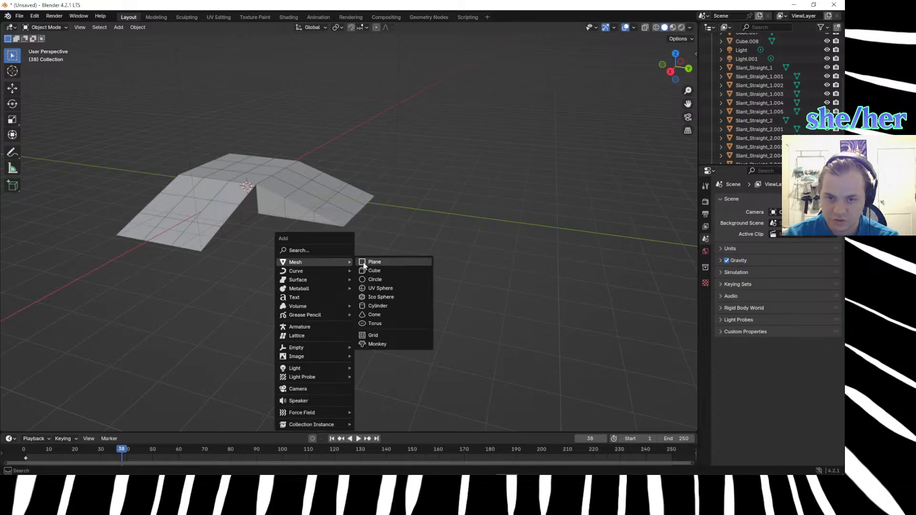
{"action": "left_click", "coordinate": [370, 261]}
{"action": "middle_click_drag", "start_coordinate": [350, 261], "coordinate": [327, 276]}
{"action": "key", "text": "m"}
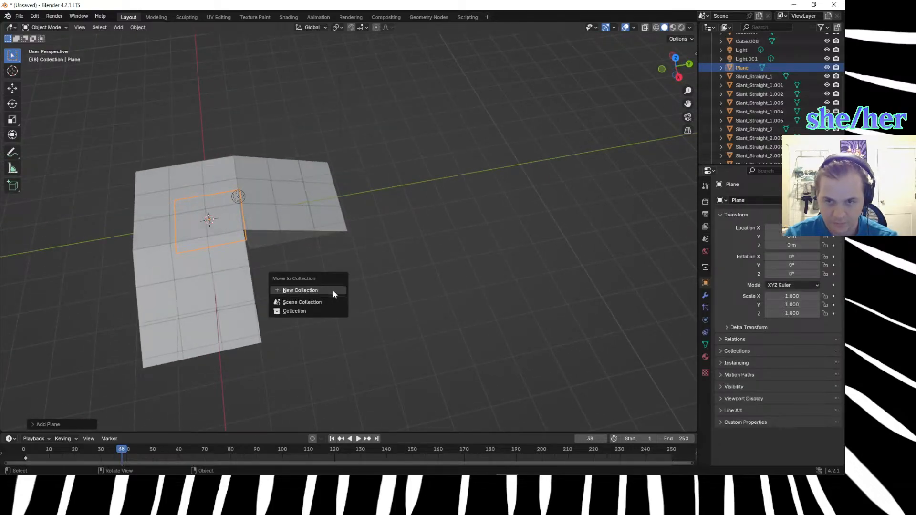
{"action": "key", "text": "Escape"}
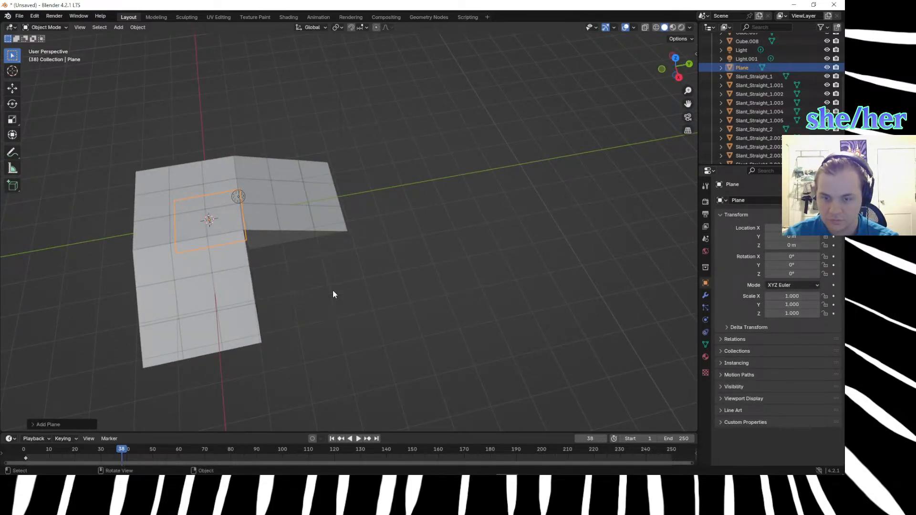
{"action": "key", "text": "Tab"}
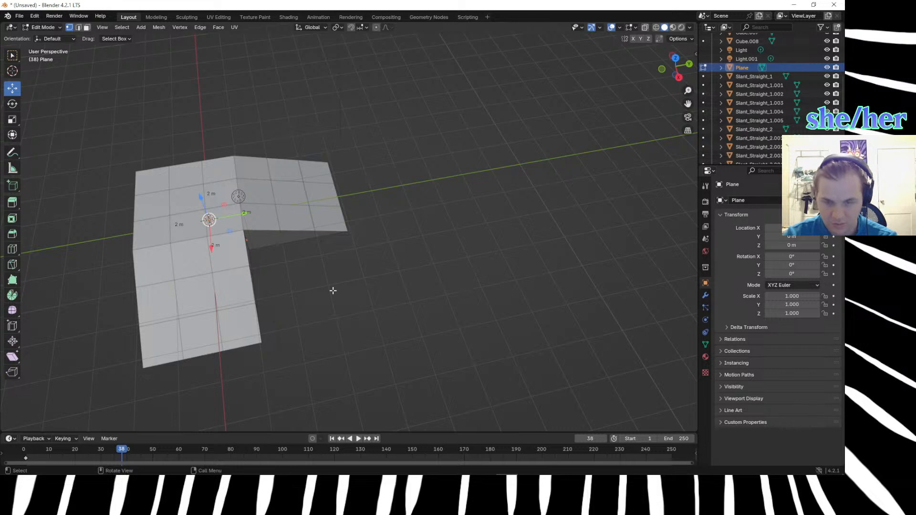
{"action": "key", "text": "m"}
{"action": "left_click", "coordinate": [311, 272]}
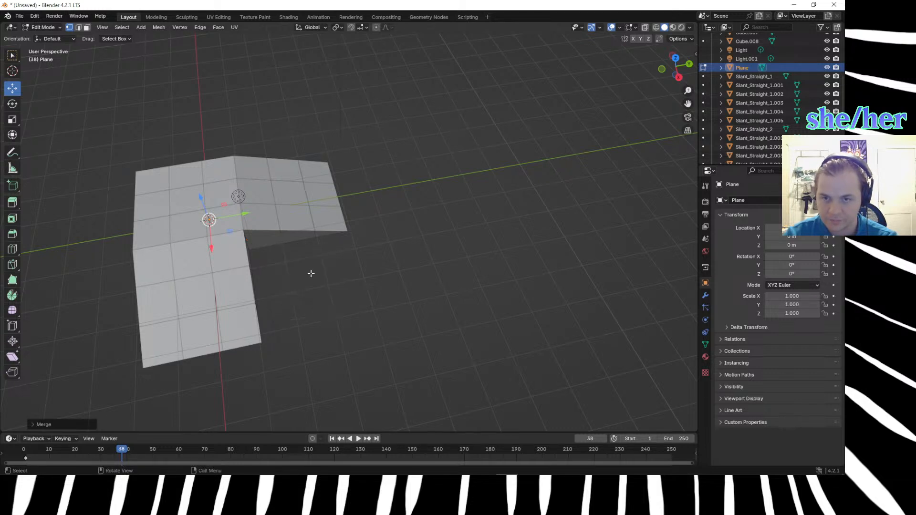
Move the single vertex to the base of the inner corner between the two slopes and return to Object Mode.
{"action": "key", "text": "g"}
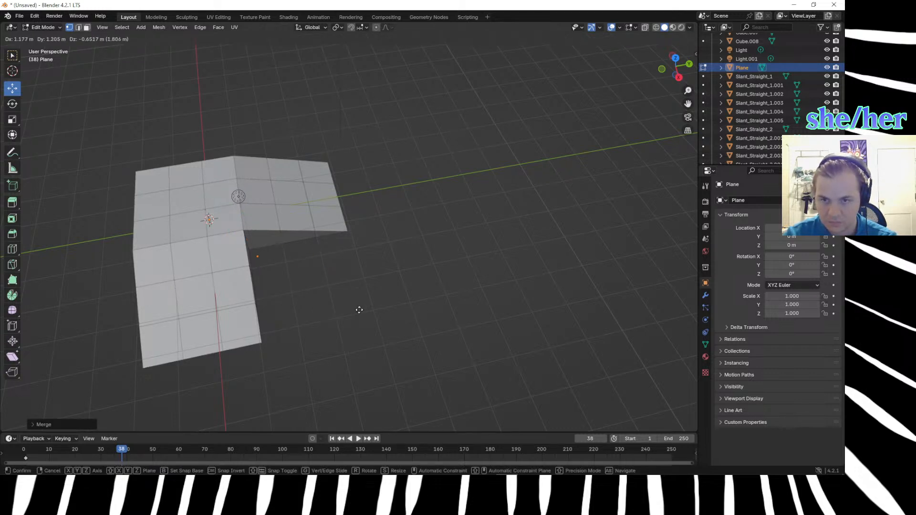
{"action": "left_click", "coordinate": [358, 307]}
{"action": "middle_click_drag", "start_coordinate": [355, 304], "coordinate": [325, 254]}
{"action": "scroll", "coordinate": [270, 250], "scroll_direction": "up", "scroll_amount": 6}
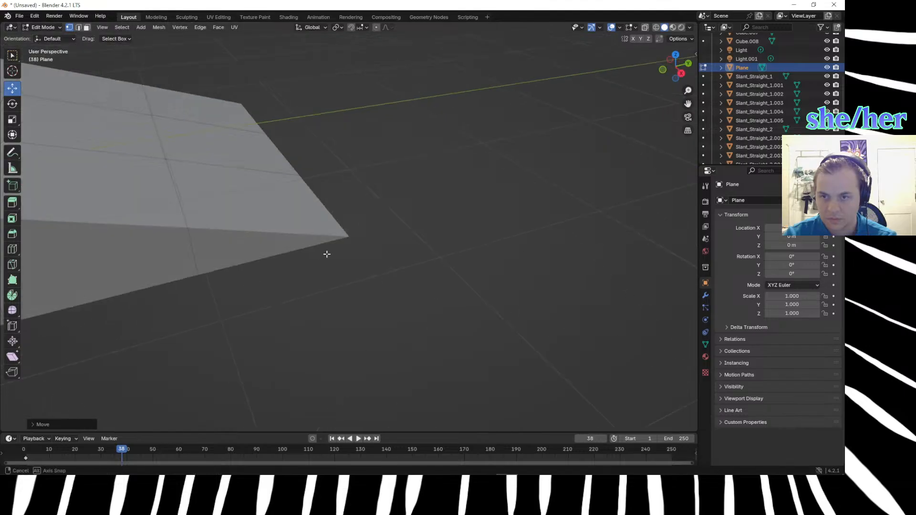
{"action": "scroll", "coordinate": [323, 254], "scroll_direction": "down", "scroll_amount": 3}
{"action": "key", "text": "g"}
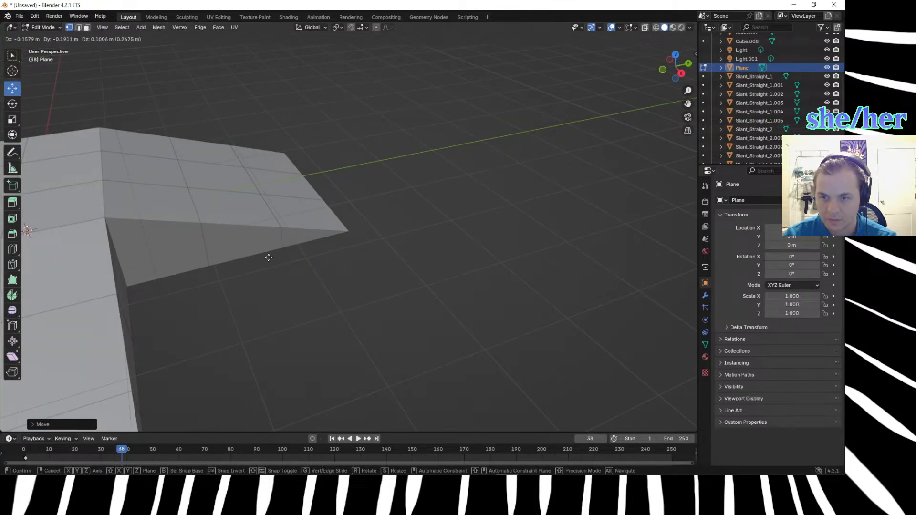
{"action": "left_click", "coordinate": [274, 259]}
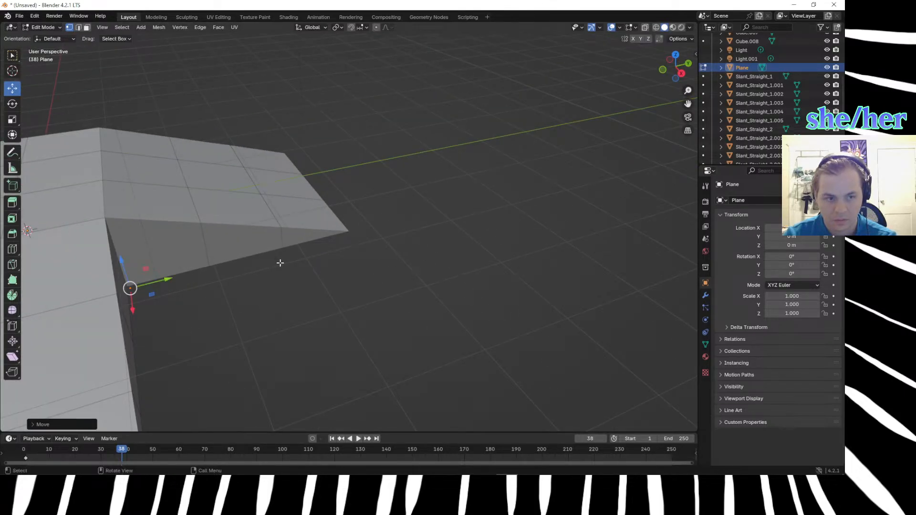
{"action": "key", "text": "Tab"}
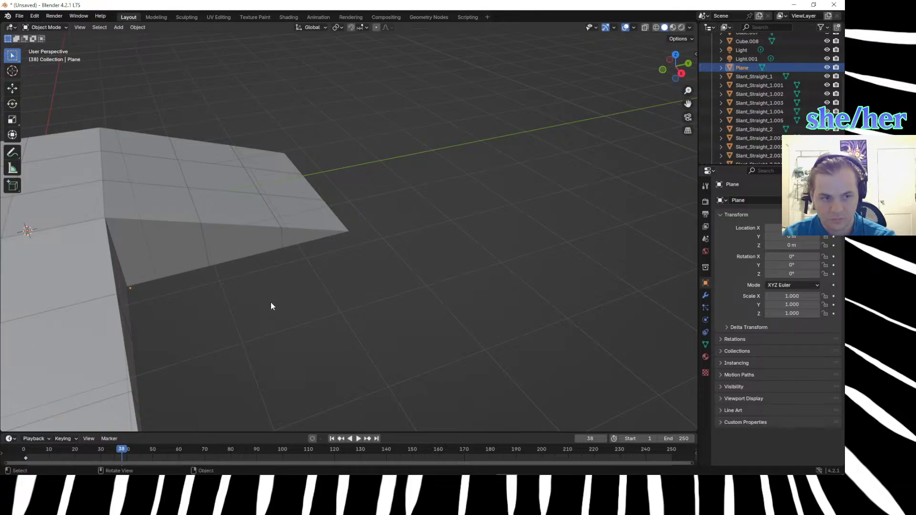
Select the single-vertex Plane together with the blocks around the inner corner, including Slant_Straight_1, Slant_Straight_1.005 and Cube.008.
{"action": "middle_click_drag", "start_coordinate": [190, 285], "coordinate": [152, 256]}
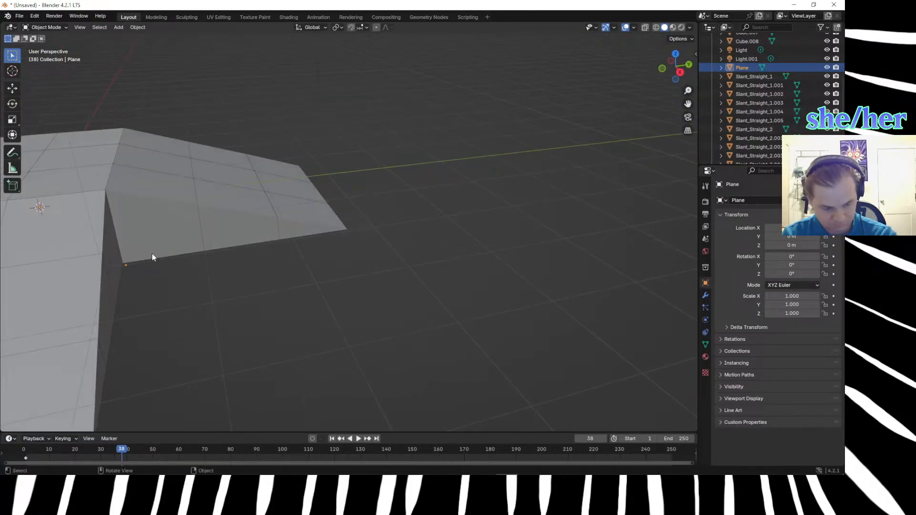
{"action": "key", "text": "KP_7"}
{"action": "mouse_move", "coordinate": [375, 337]}
{"action": "middle_mouse_down"}
{"action": "mouse_move", "coordinate": [433, 331]}
{"action": "mouse_move", "coordinate": [390, 229]}
{"action": "mouse_move", "coordinate": [396, 260]}
{"action": "mouse_move", "coordinate": [378, 143]}
{"action": "middle_mouse_up"}
{"action": "middle_click_drag", "start_coordinate": [397, 252], "coordinate": [373, 142], "text": "shift"}
{"action": "scroll", "coordinate": [341, 199], "scroll_direction": "up", "scroll_amount": 9}
{"action": "middle_click_drag", "start_coordinate": [308, 198], "coordinate": [343, 228]}
{"action": "left_click_drag", "start_coordinate": [278, 178], "coordinate": [291, 202]}
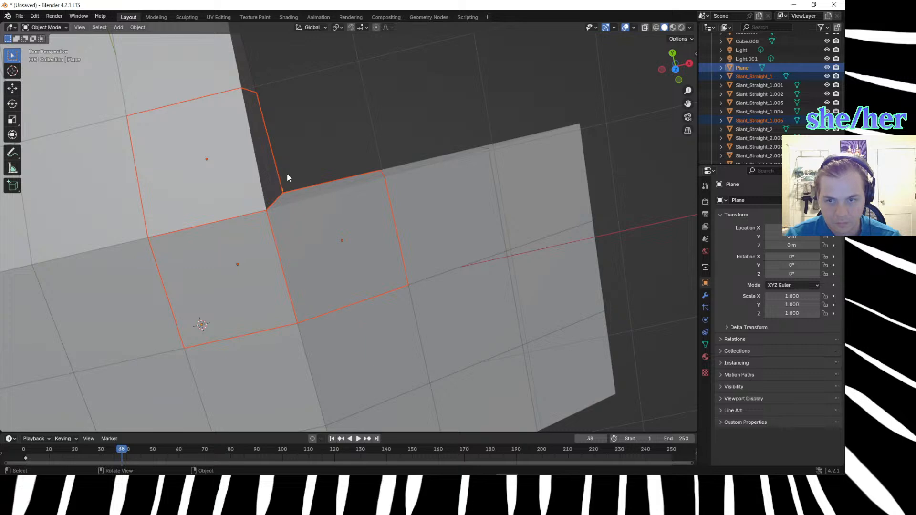
{"action": "left_click", "coordinate": [287, 179]}
{"action": "mouse_move", "coordinate": [343, 194]}
{"action": "middle_mouse_down"}
{"action": "mouse_move", "coordinate": [347, 230]}
{"action": "mouse_move", "coordinate": [210, 198]}
{"action": "mouse_move", "coordinate": [264, 233]}
{"action": "mouse_move", "coordinate": [351, 206]}
{"action": "middle_mouse_up"}
{"action": "key", "text": "b"}
{"action": "left_click_drag", "start_coordinate": [375, 116], "coordinate": [447, 264]}
{"action": "scroll", "coordinate": [447, 264], "scroll_direction": "up", "scroll_amount": 3}
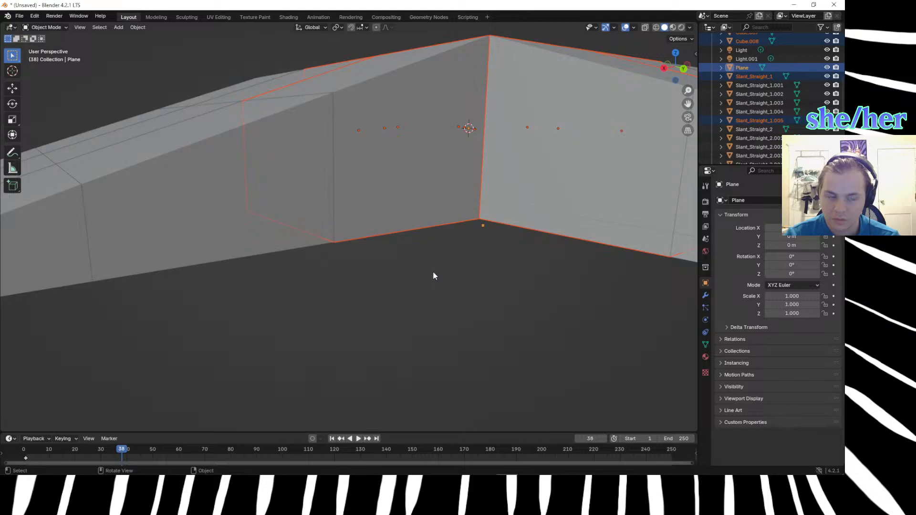
Enter Edit Mode on the selected objects and select the vertical inner corner edge in edge selection mode.
{"action": "key", "text": "Tab"}
{"action": "left_click", "coordinate": [449, 277]}
{"action": "key", "text": "2"}
{"action": "left_click", "coordinate": [486, 77]}
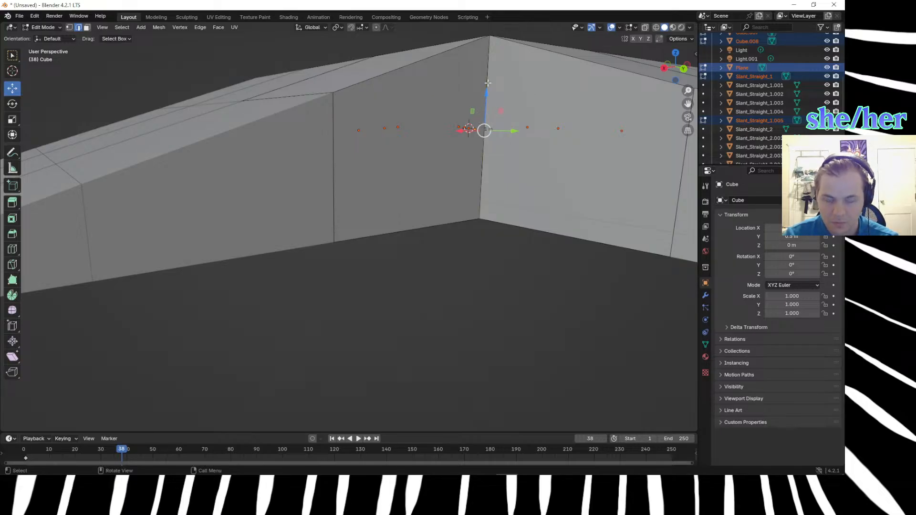
Try to duplicate the vertical inner corner edge.
{"action": "key", "text": "shift+d"}
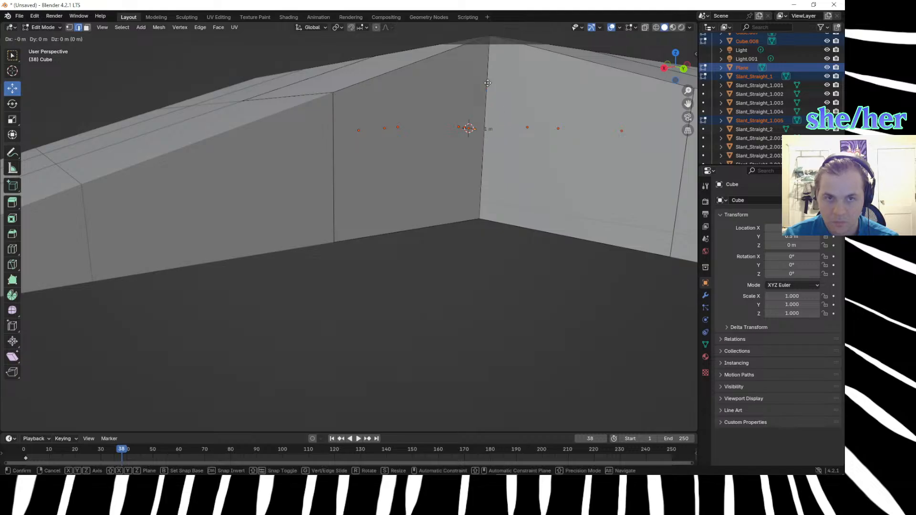
{"action": "left_click", "coordinate": [523, 131]}
{"action": "key", "text": "ctrl+z"}
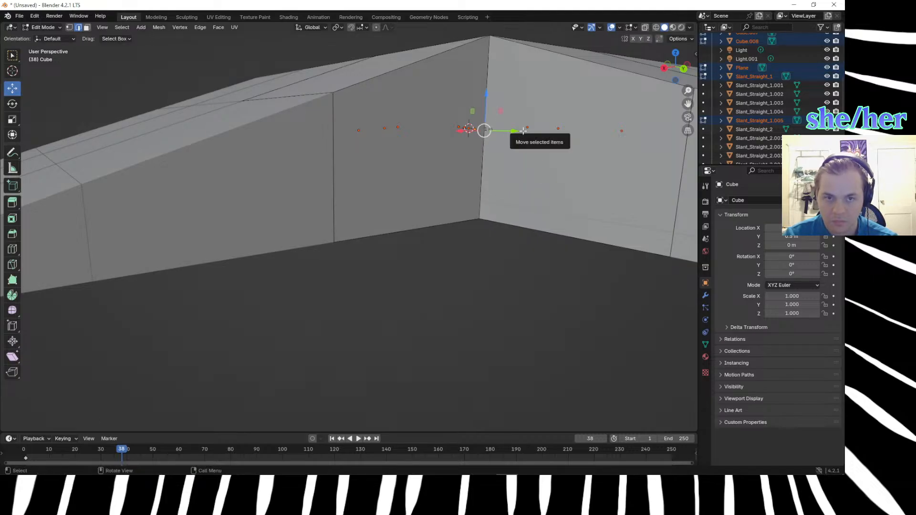
{"action": "key", "text": "shift+d"}
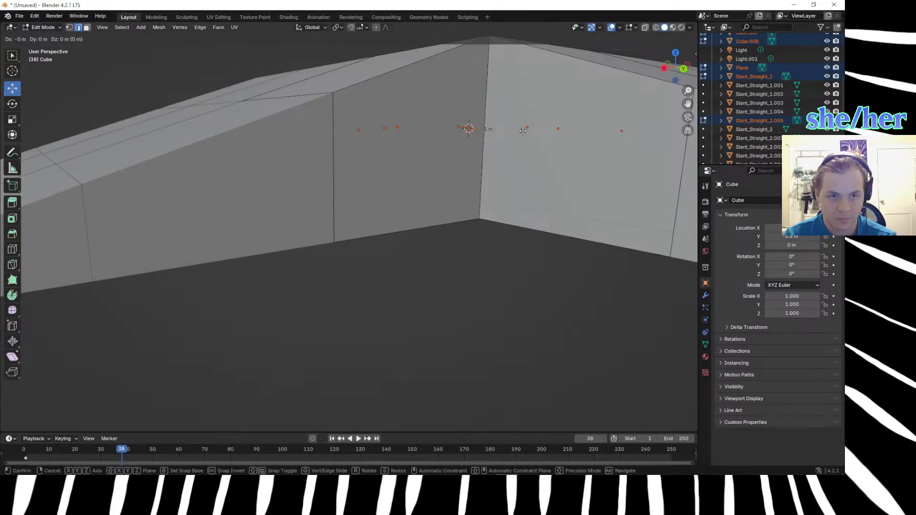
{"action": "right_click", "coordinate": [523, 130]}
Select the vertical inner corner edge belonging to Slant_Straight_1.005.
{"action": "left_click", "coordinate": [499, 251]}
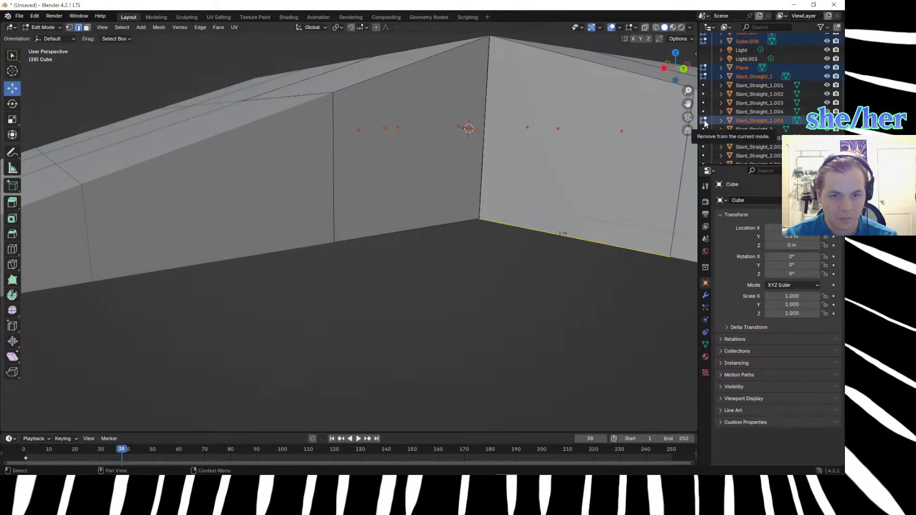
{"action": "middle_click_drag", "start_coordinate": [568, 242], "coordinate": [582, 233]}
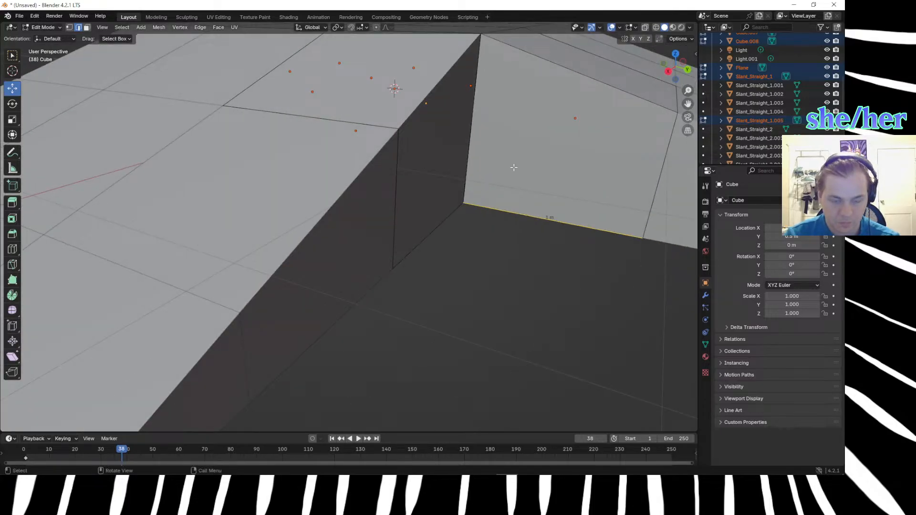
{"action": "left_click", "coordinate": [578, 232]}
{"action": "scroll", "coordinate": [578, 232], "scroll_direction": "down", "scroll_amount": 3}
{"action": "middle_click_drag", "start_coordinate": [577, 231], "coordinate": [513, 193]}
{"action": "left_click", "coordinate": [428, 149]}
{"action": "key", "text": "g"}
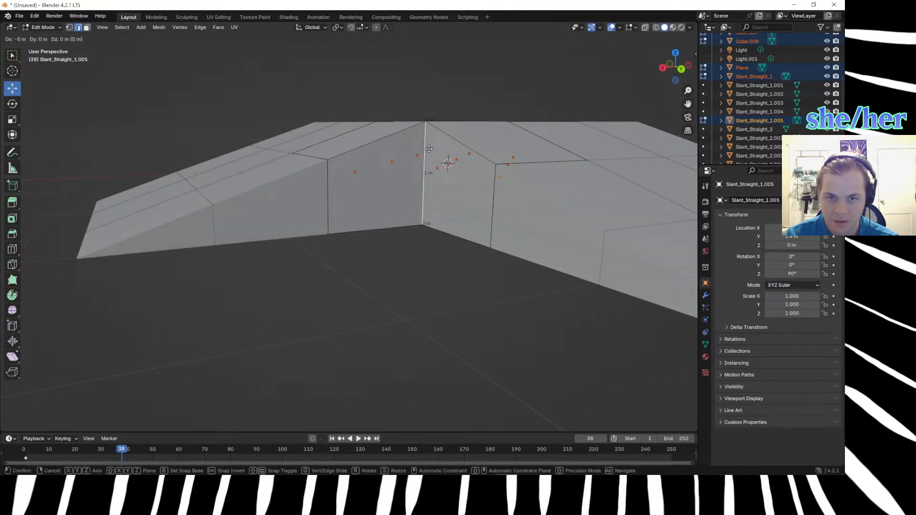
{"action": "left_click", "coordinate": [401, 253]}
From the top view, extrude the inner corner edge diagonally outward by about 2.97 m in X and 2.98 m in Y.
{"action": "scroll", "coordinate": [401, 253], "scroll_direction": "down", "scroll_amount": 3}
{"action": "middle_click_drag", "start_coordinate": [407, 262], "coordinate": [468, 312]}
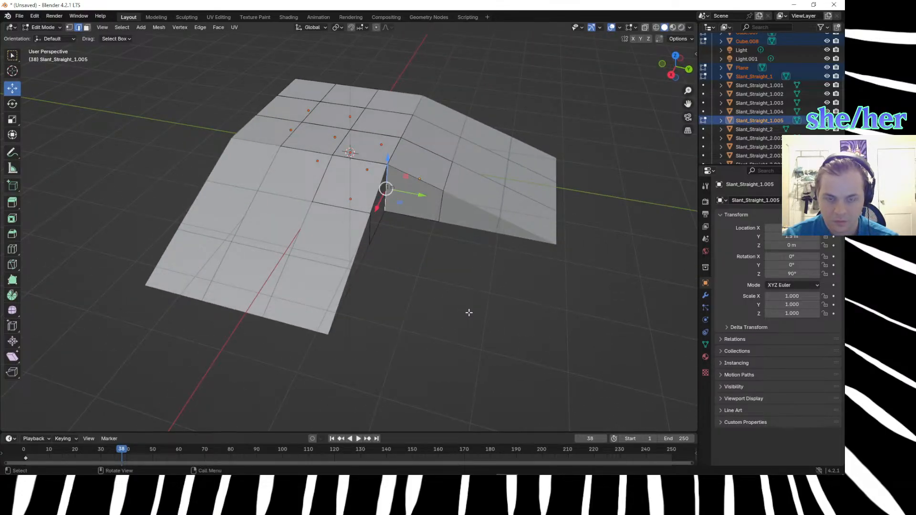
{"action": "key", "text": "KP_7"}
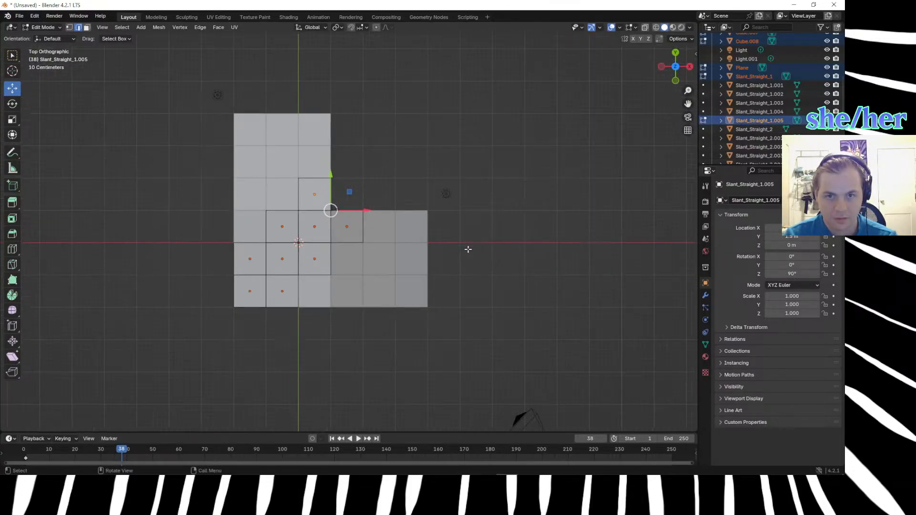
{"action": "key", "text": "g"}
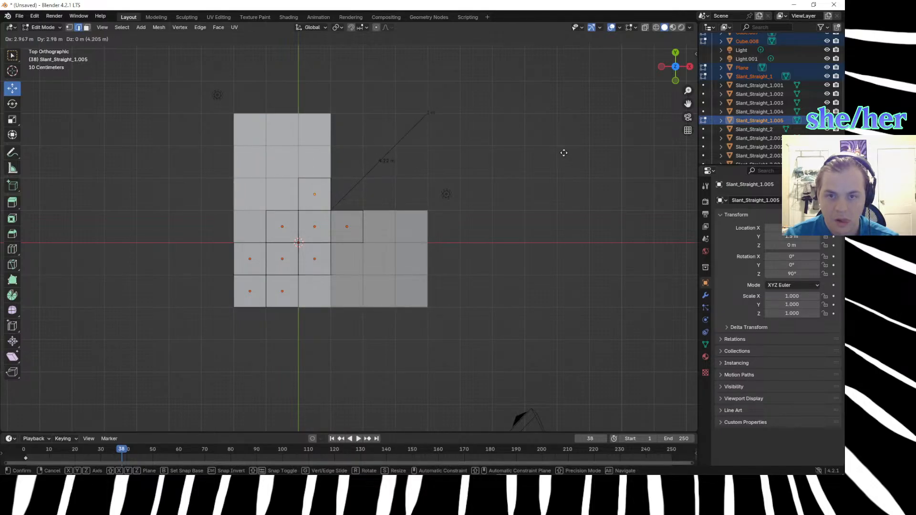
{"action": "left_click", "coordinate": [563, 153]}
Nudge the extruded edge by about 0.033 m in X and 0.019 m in Y onto the outer grid intersection.
{"action": "scroll", "coordinate": [534, 180], "scroll_direction": "up", "scroll_amount": 4}
{"action": "middle_click_drag", "start_coordinate": [530, 178], "coordinate": [438, 360], "text": "shift"}
{"action": "scroll", "coordinate": [450, 296], "scroll_direction": "up", "scroll_amount": 3}
{"action": "middle_click_drag", "start_coordinate": [462, 261], "coordinate": [290, 200], "text": "shift"}
{"action": "scroll", "coordinate": [411, 258], "scroll_direction": "up", "scroll_amount": 6}
{"action": "key", "text": "g"}
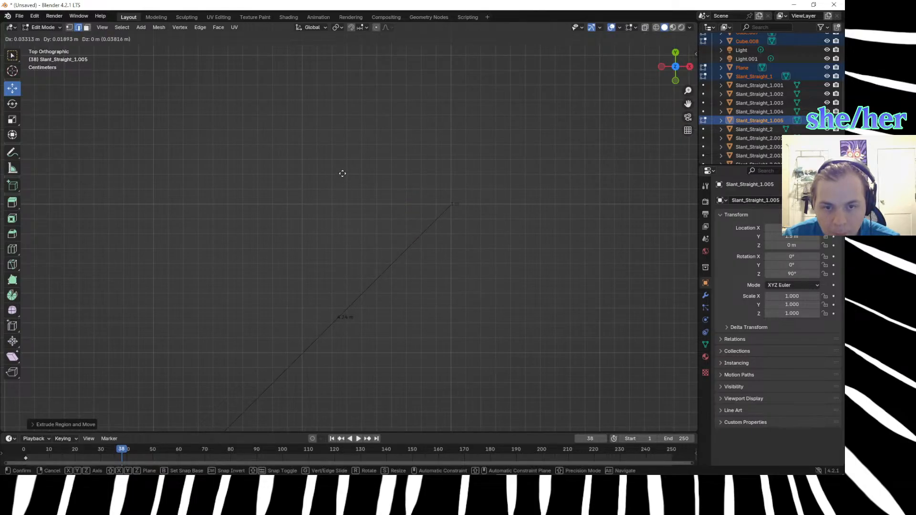
{"action": "left_click", "coordinate": [342, 173]}
{"action": "left_click", "coordinate": [322, 202]}
{"action": "scroll", "coordinate": [329, 198], "scroll_direction": "down", "scroll_amount": 4}
{"action": "scroll", "coordinate": [330, 206], "scroll_direction": "down", "scroll_amount": 3}
Check the extruded wall's outer vertical edge in perspective and switch to vertex selection mode.
{"action": "middle_click_drag", "start_coordinate": [421, 319], "coordinate": [334, 242]}
{"action": "left_click", "coordinate": [348, 206]}
{"action": "scroll", "coordinate": [400, 246], "scroll_direction": "up", "scroll_amount": 3}
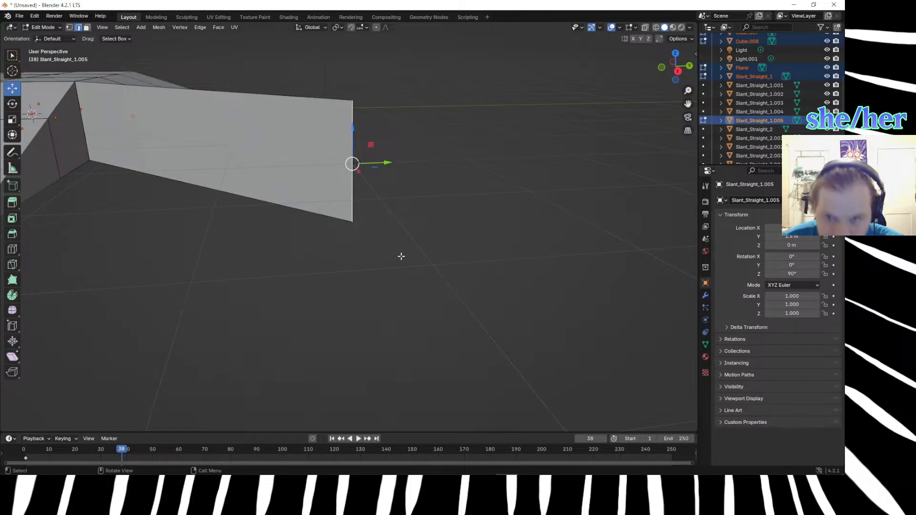
{"action": "scroll", "coordinate": [401, 257], "scroll_direction": "down", "scroll_amount": 2}
{"action": "middle_click_drag", "start_coordinate": [396, 272], "coordinate": [351, 257]}
{"action": "key", "text": "1"}
{"action": "left_click", "coordinate": [345, 155]}
{"action": "key", "text": "g"}
{"action": "key", "text": "z"}
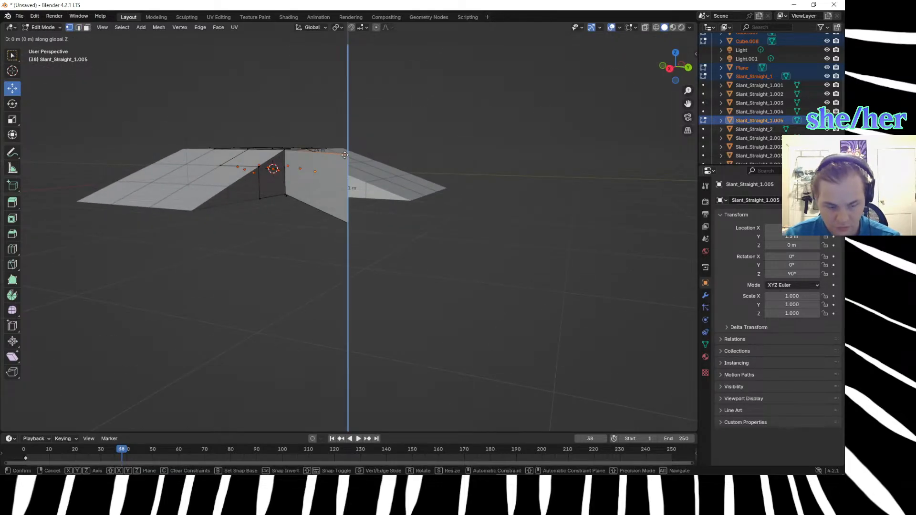
{"action": "left_click", "coordinate": [344, 155]}
{"action": "left_click", "coordinate": [328, 249]}
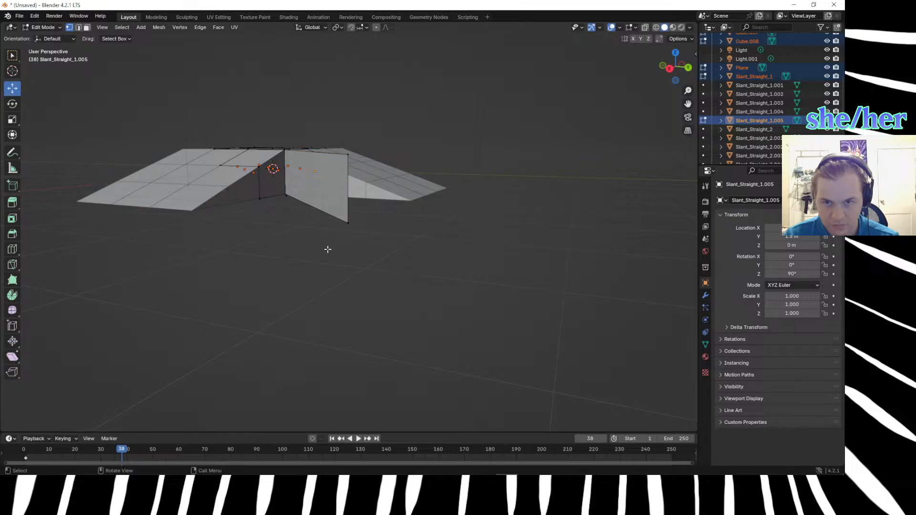
Select the extruded wall's upper outer vertex and move it -1 m along Z to the ground.
{"action": "left_click", "coordinate": [346, 154]}
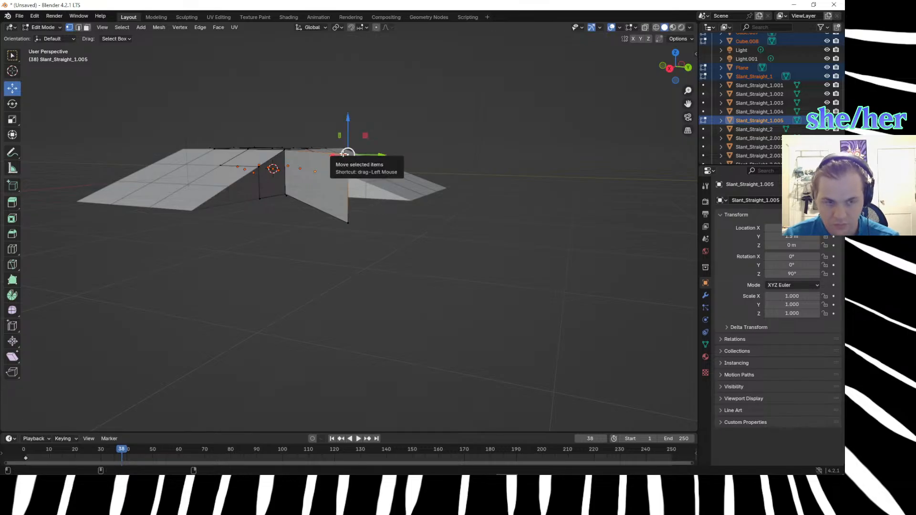
{"action": "key", "text": "space"}
{"action": "key", "text": "super+space"}
{"action": "key", "text": "super+space"}
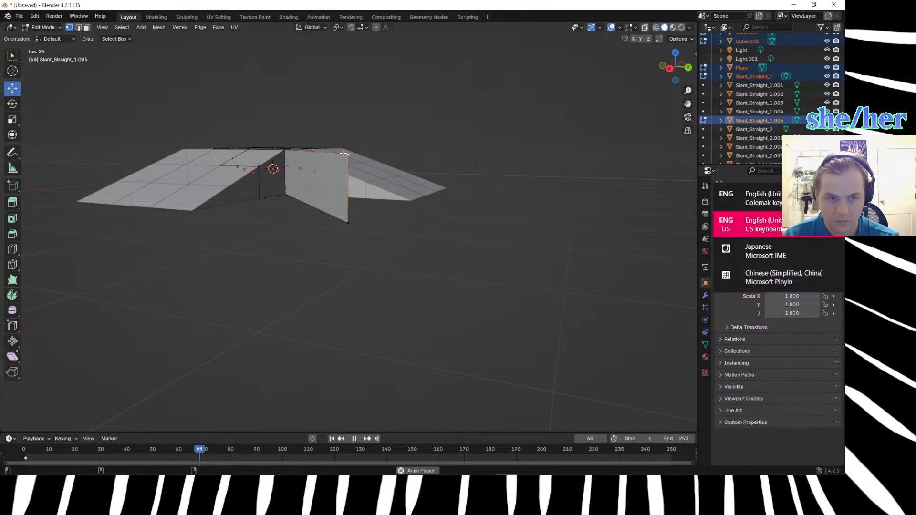
{"action": "left_click", "coordinate": [354, 438]}
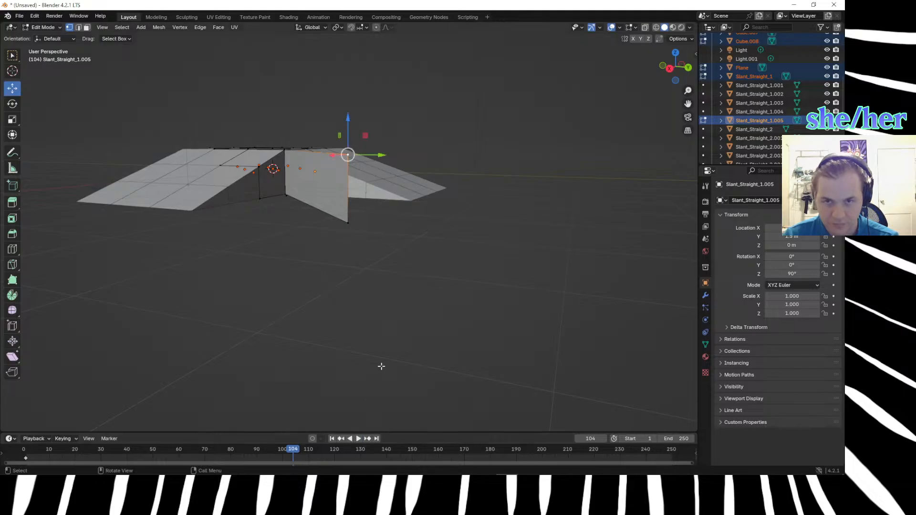
{"action": "key", "text": "g"}
{"action": "key", "text": "z"}
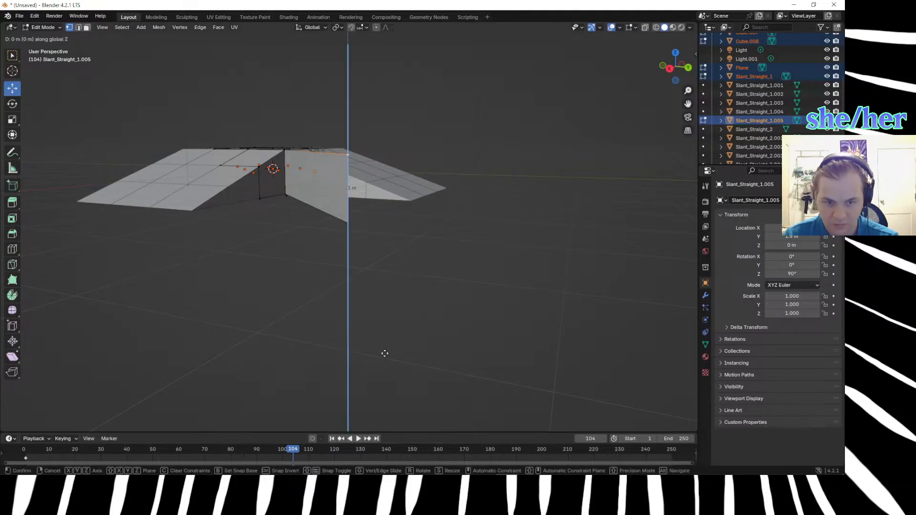
{"action": "type", "text": "-1"}
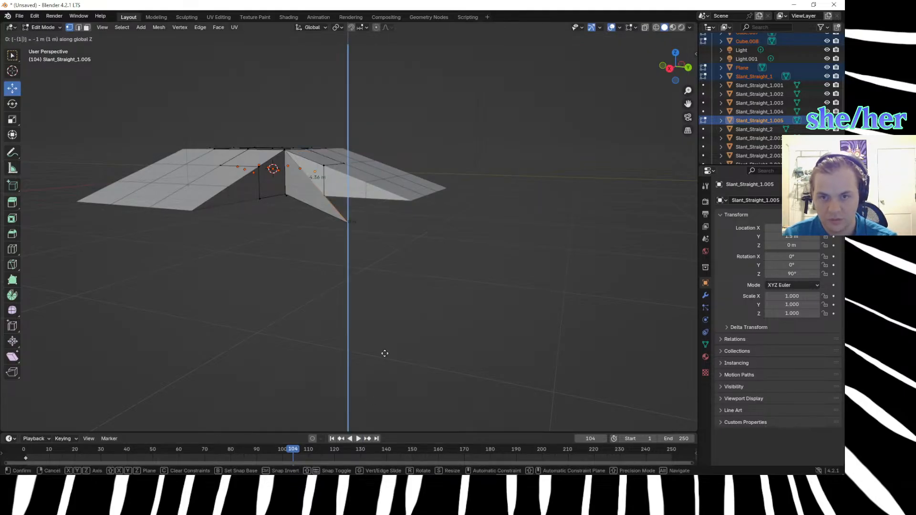
{"action": "key", "text": "Return"}
Examine the lowered outer vertex and the inner corner vertex from above and at an angle.
{"action": "key", "text": "KP_Decimal"}
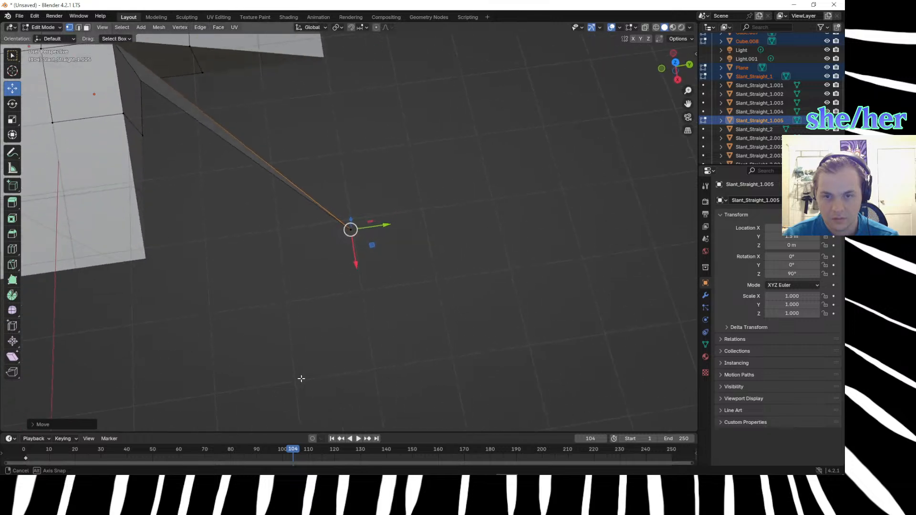
{"action": "key", "text": "KP_7"}
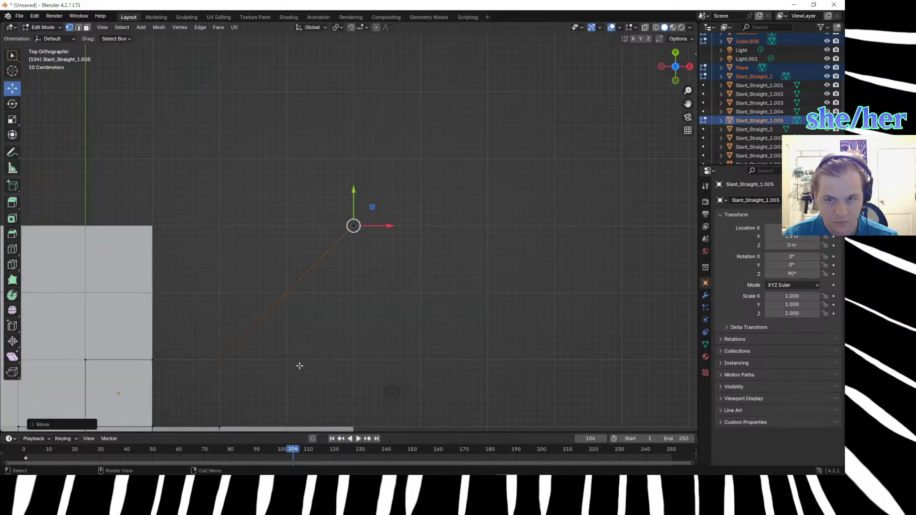
{"action": "left_click", "coordinate": [302, 345]}
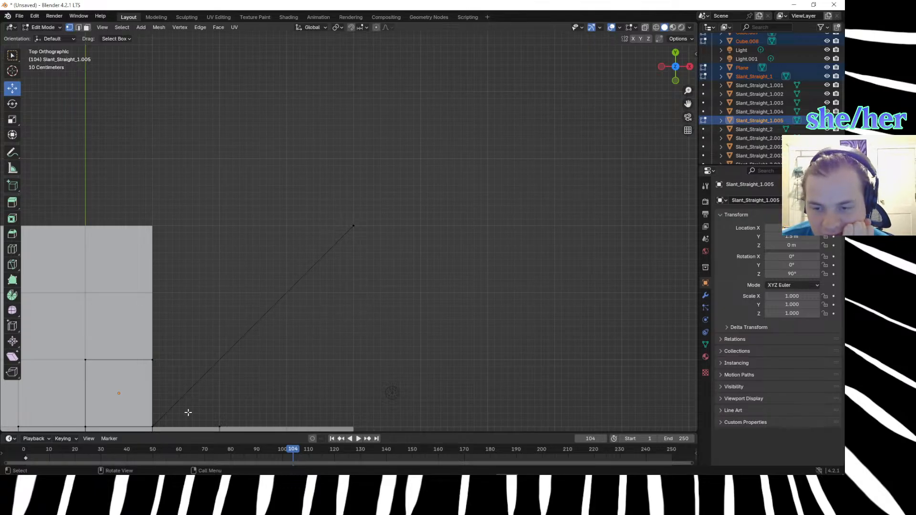
{"action": "left_click", "coordinate": [157, 424]}
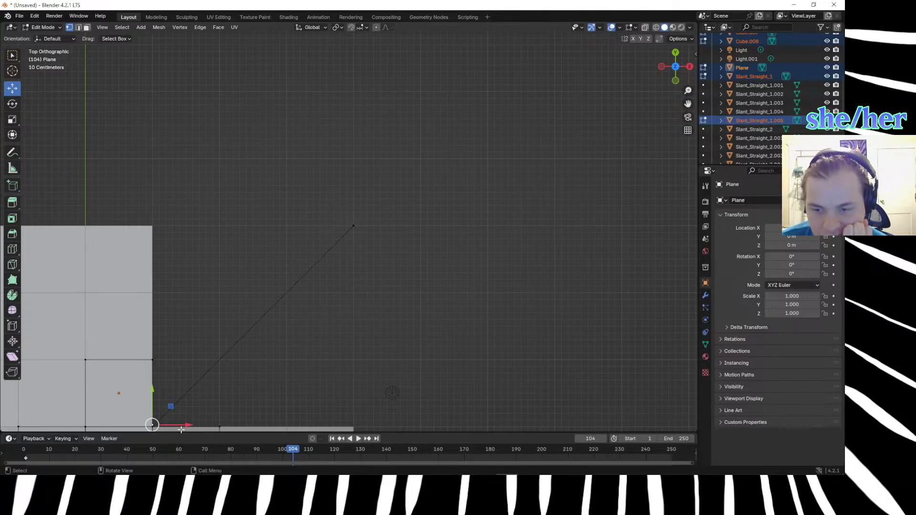
{"action": "left_click", "coordinate": [353, 226]}
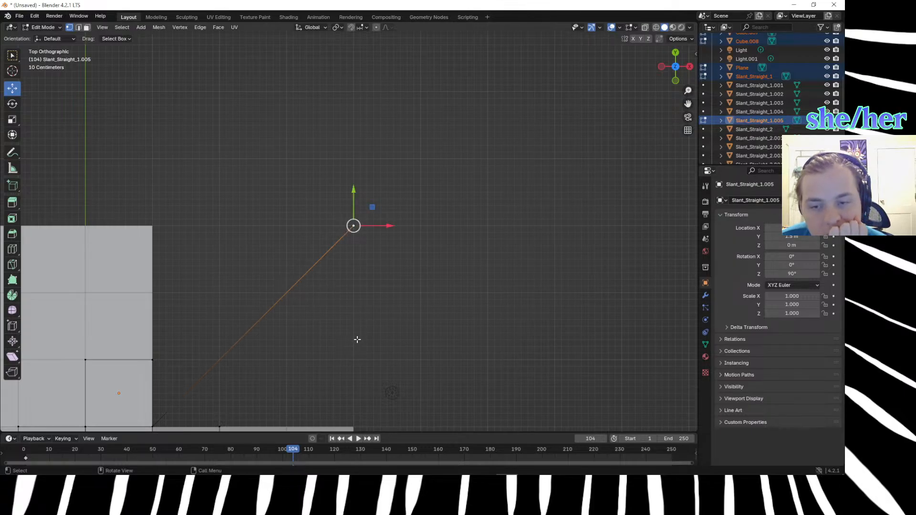
{"action": "left_click", "coordinate": [152, 424]}
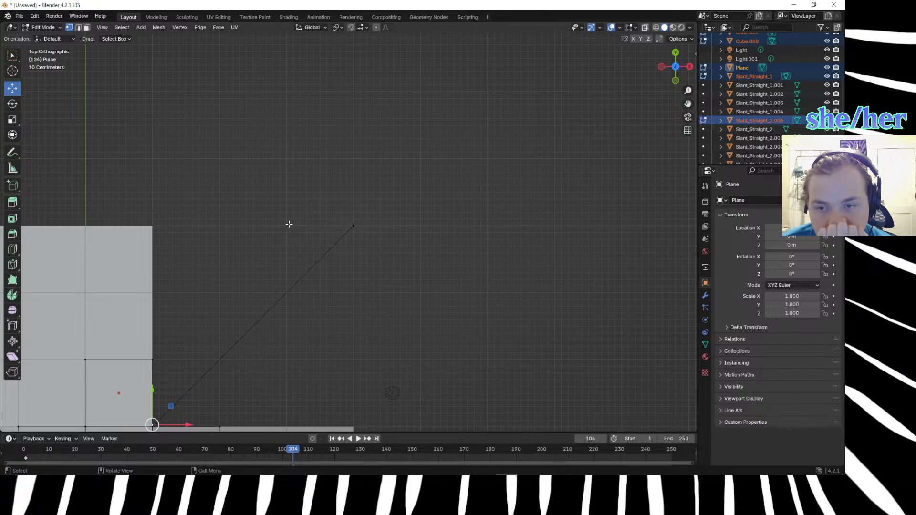
{"action": "middle_click_drag", "start_coordinate": [334, 306], "coordinate": [301, 251]}
{"action": "left_click", "coordinate": [350, 222]}
{"action": "left_click_drag", "start_coordinate": [142, 214], "coordinate": [162, 234]}
{"action": "middle_click_drag", "start_coordinate": [198, 249], "coordinate": [347, 246]}
Extrude the outer ground vertex along negative Y to the ramp's foot corner and select the new vertex there.
{"action": "left_click", "coordinate": [353, 226]}
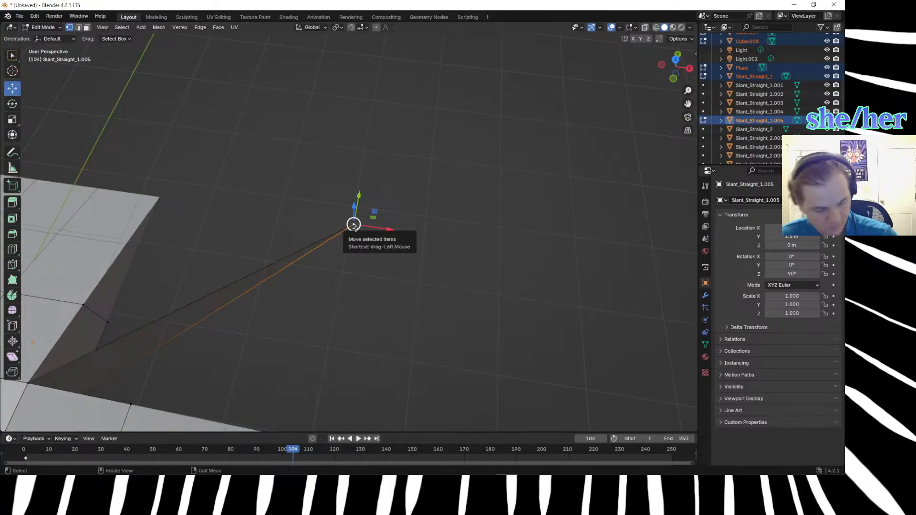
{"action": "key", "text": "KP_7"}
{"action": "left_click_drag", "start_coordinate": [354, 226], "coordinate": [354, 426]}
{"action": "middle_click_drag", "start_coordinate": [354, 426], "coordinate": [247, 330]}
{"action": "middle_click_drag", "start_coordinate": [179, 242], "coordinate": [185, 272]}
{"action": "left_click", "coordinate": [179, 277]}
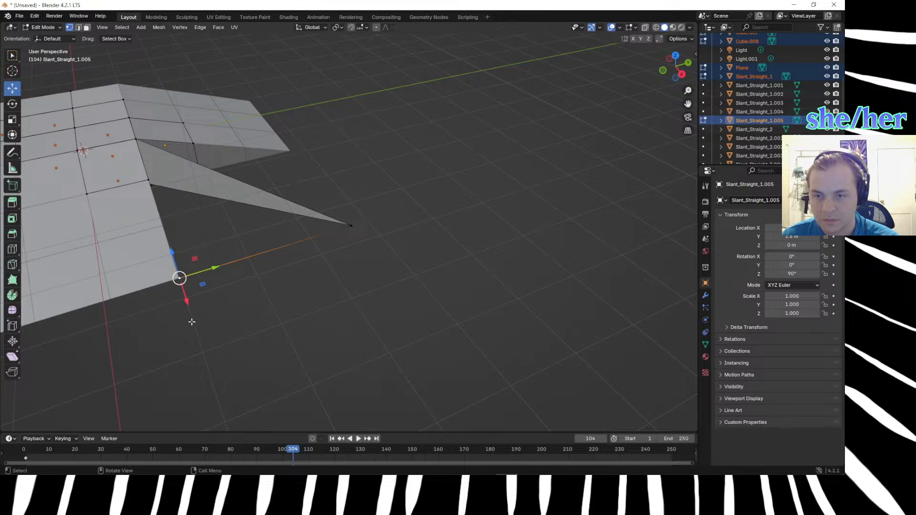
Try to extrude the foot-corner vertex up along the ramp's side toward the inner corner.
{"action": "key", "text": "g"}
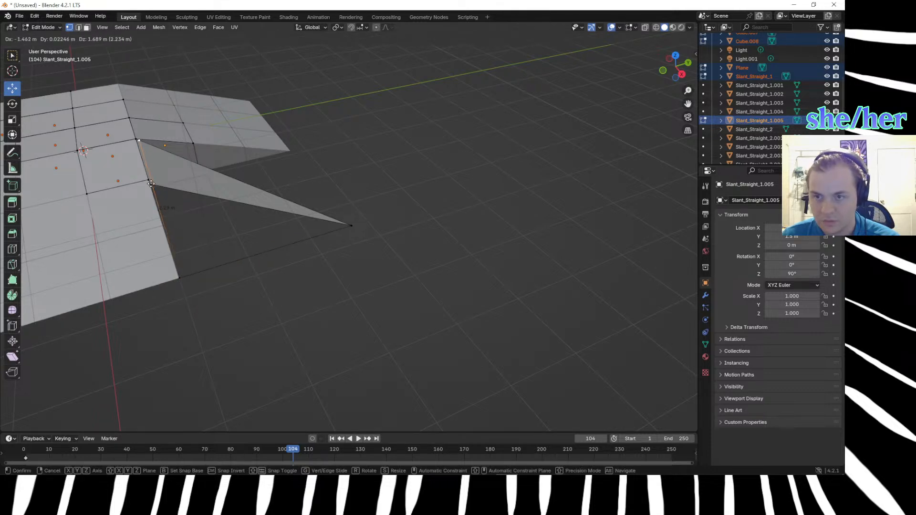
{"action": "left_click", "coordinate": [148, 183]}
{"action": "middle_click_drag", "start_coordinate": [148, 182], "coordinate": [78, 235]}
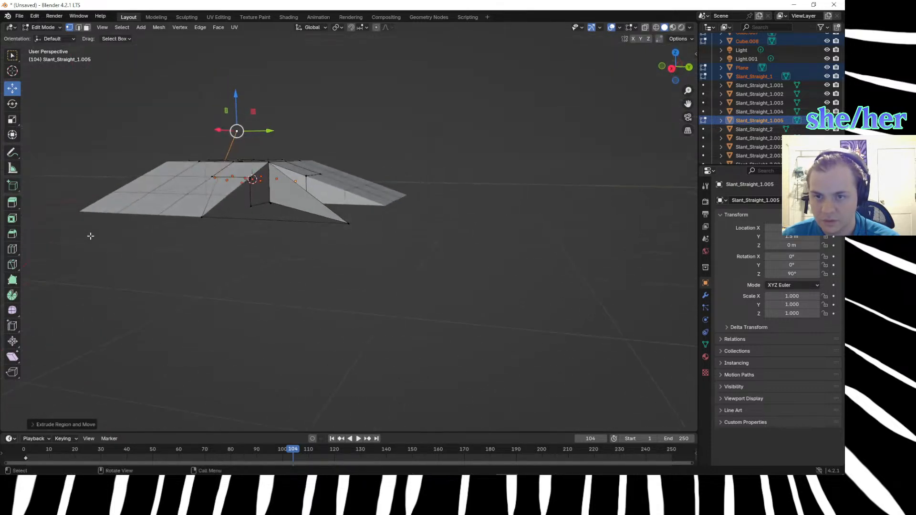
{"action": "middle_click_drag", "start_coordinate": [263, 285], "coordinate": [259, 325]}
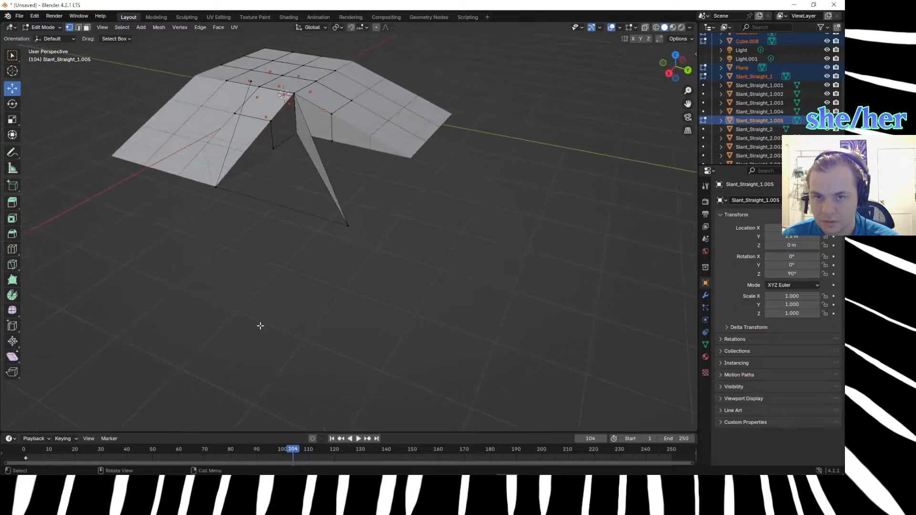
{"action": "key", "text": "ctrl+z"}
{"action": "key", "text": "ctrl+z"}
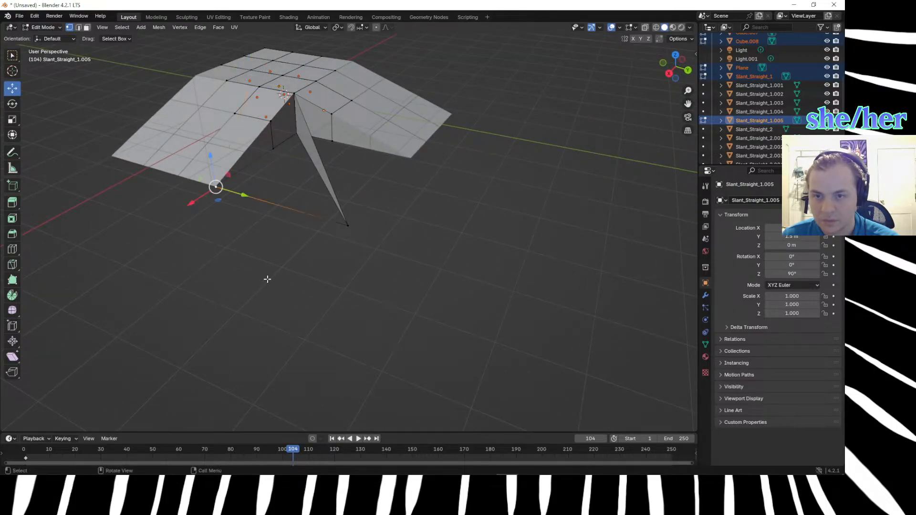
Extrude the foot-corner vertex upward and align it over the inner corner in top view, moving it about -1.3 m X and -0.9 m Y.
{"action": "key", "text": "e"}
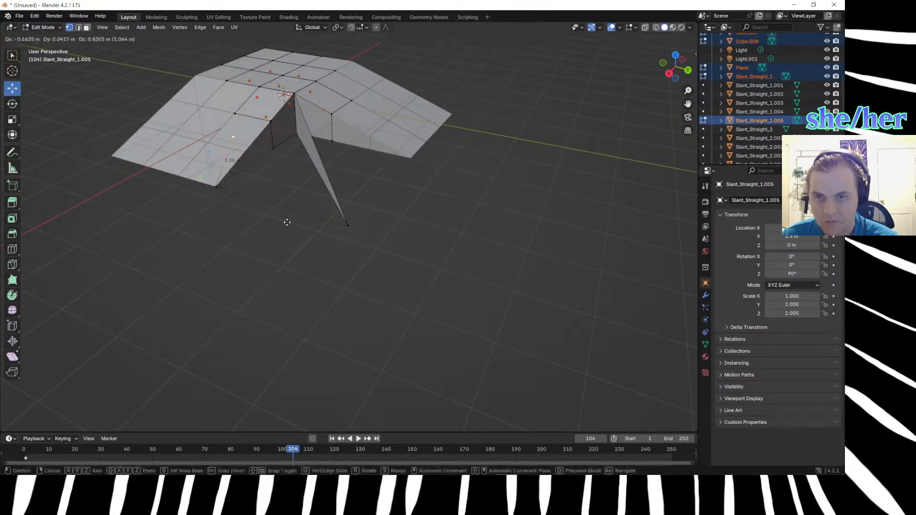
{"action": "left_click", "coordinate": [344, 185]}
{"action": "middle_click_drag", "start_coordinate": [331, 257], "coordinate": [487, 245]}
{"action": "key", "text": "KP_7"}
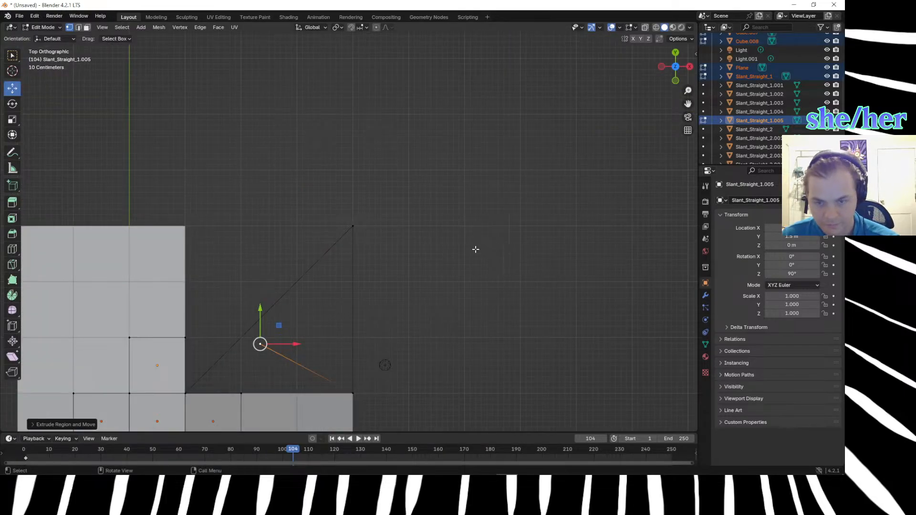
{"action": "key", "text": "g"}
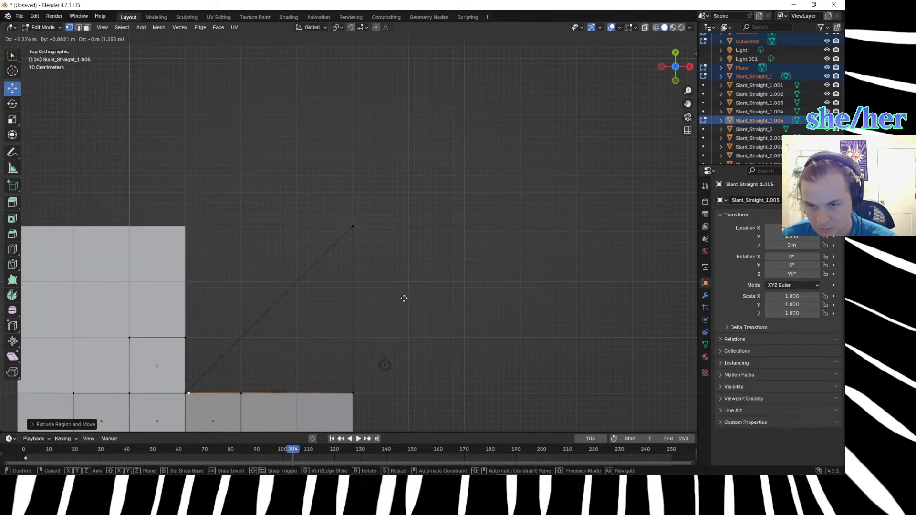
{"action": "left_click", "coordinate": [400, 300]}
{"action": "middle_click_drag", "start_coordinate": [448, 317], "coordinate": [475, 239]}
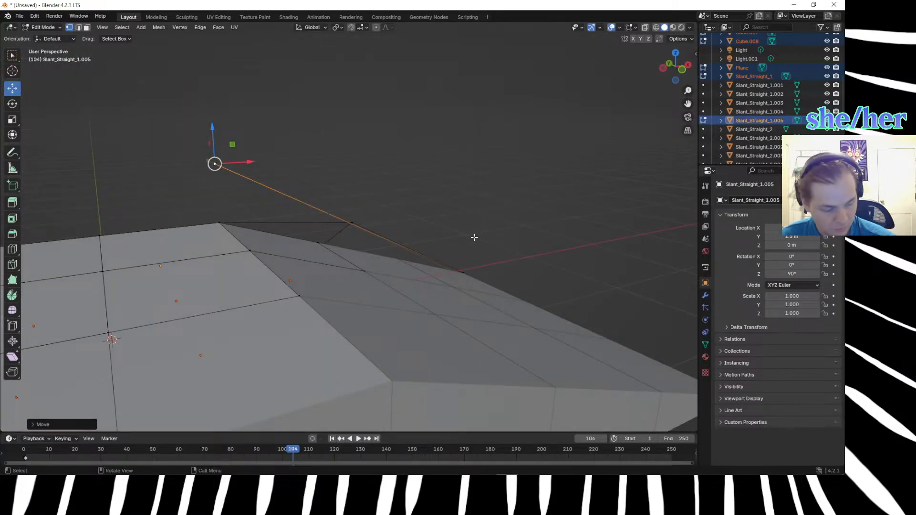
Lower the extruded vertex in front view onto the top of the inner corner.
{"action": "key", "text": "KP_1"}
{"action": "key", "text": "g"}
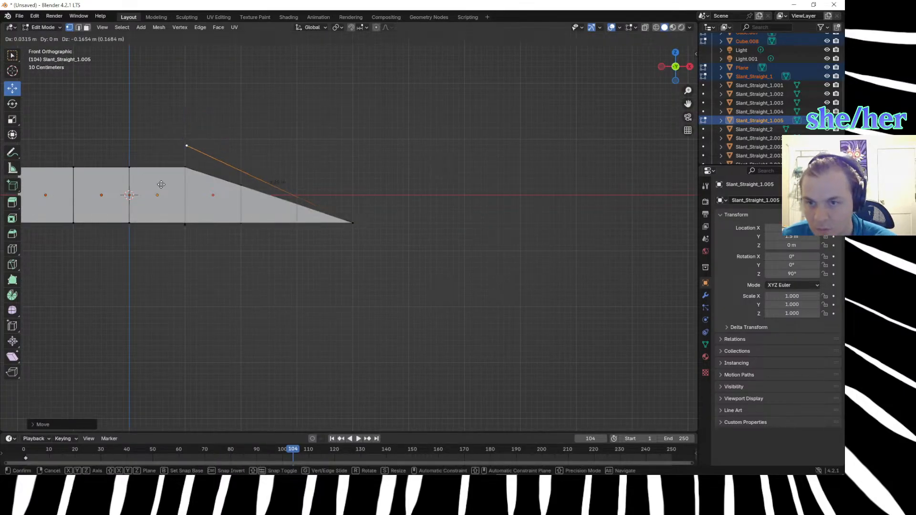
{"action": "left_click", "coordinate": [160, 206]}
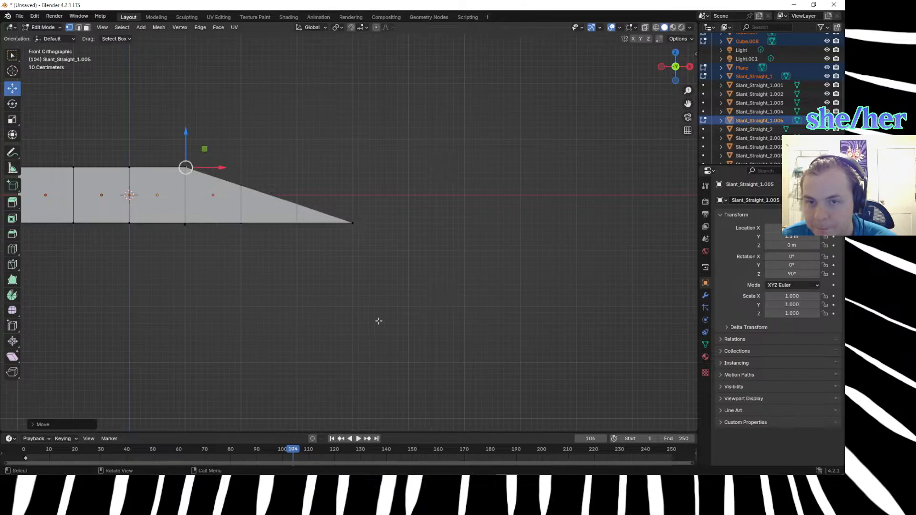
{"action": "left_click", "coordinate": [381, 323]}
{"action": "middle_click_drag", "start_coordinate": [402, 345], "coordinate": [267, 360]}
{"action": "left_click", "coordinate": [275, 97]}
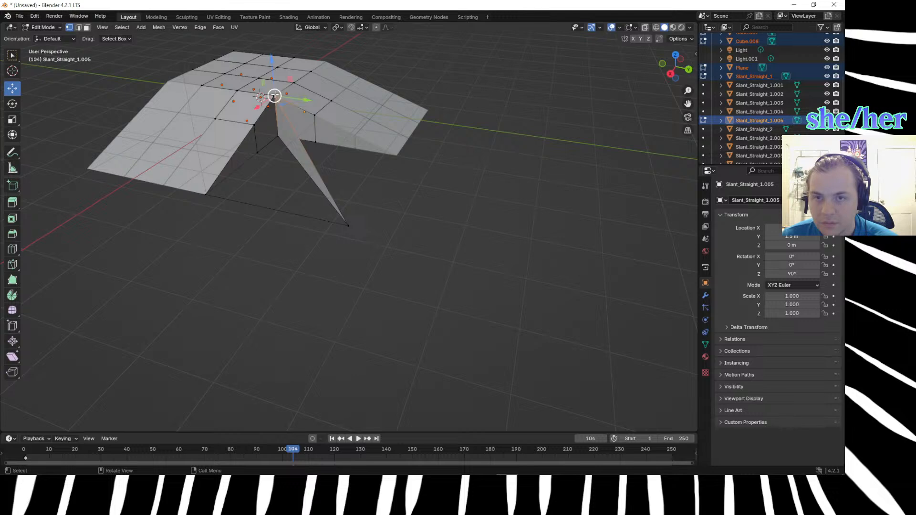
{"action": "left_click", "coordinate": [281, 218]}
{"action": "middle_click_drag", "start_coordinate": [280, 261], "coordinate": [299, 267]}
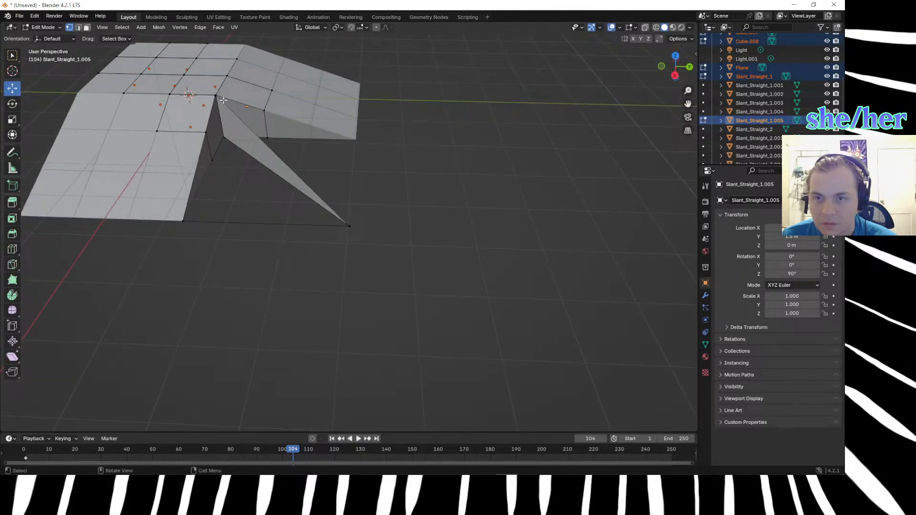
Merge the overlapping vertices at the top of the inner corner.
{"action": "left_click", "coordinate": [215, 95]}
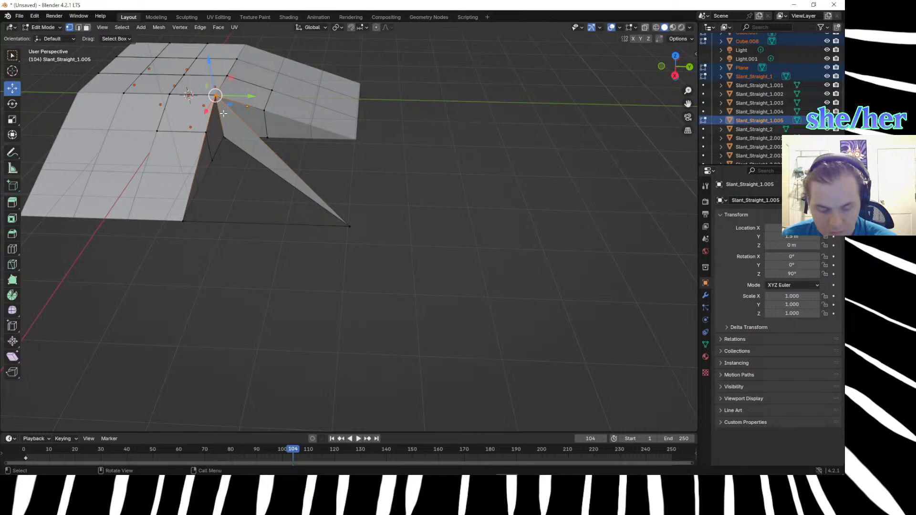
{"action": "key", "text": "m"}
{"action": "left_click", "coordinate": [223, 113]}
{"action": "left_click", "coordinate": [249, 251]}
Fill a triangular face between the ramp's foot corner, the outer ground vertex and the top of the inner corner.
{"action": "left_click", "coordinate": [183, 220]}
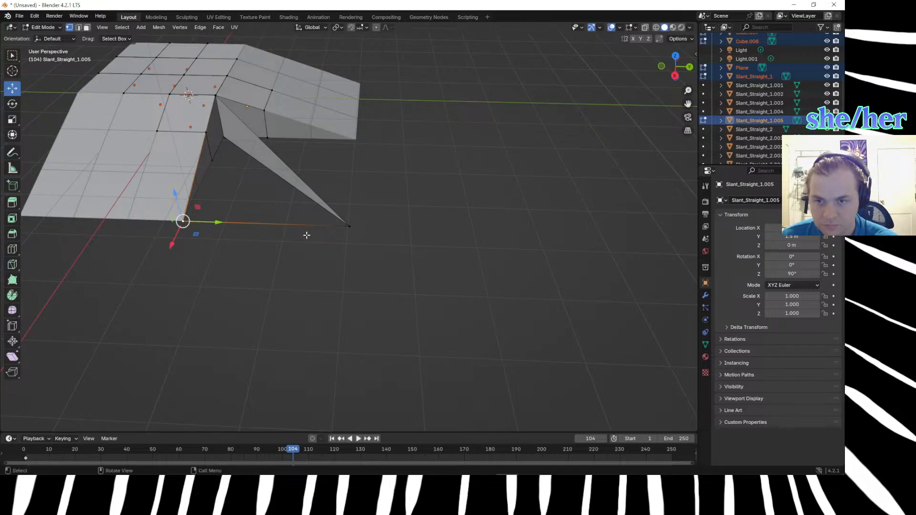
{"action": "left_click", "coordinate": [350, 226], "text": "shift"}
{"action": "left_click", "coordinate": [214, 95], "text": "shift"}
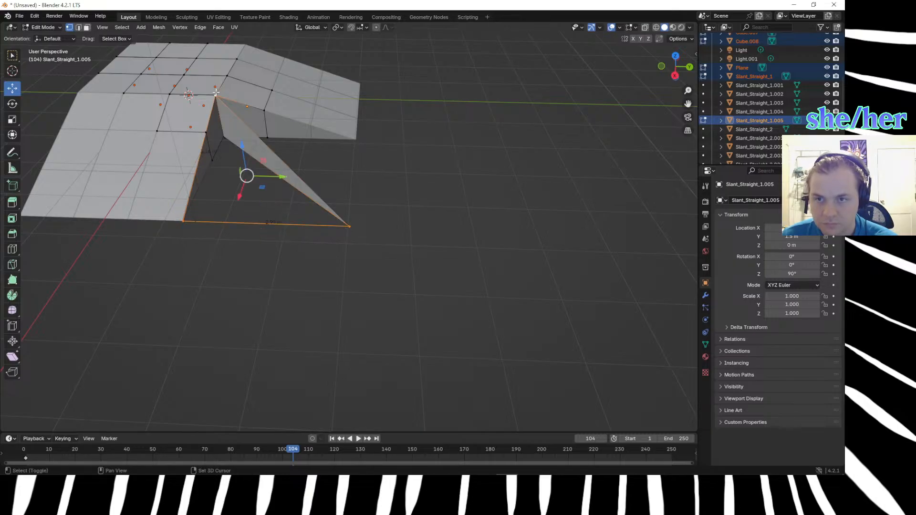
{"action": "key", "text": "f"}
{"action": "left_click", "coordinate": [385, 224]}
{"action": "middle_click_drag", "start_coordinate": [385, 224], "coordinate": [328, 165]}
{"action": "scroll", "coordinate": [328, 166], "scroll_direction": "down", "scroll_amount": 2}
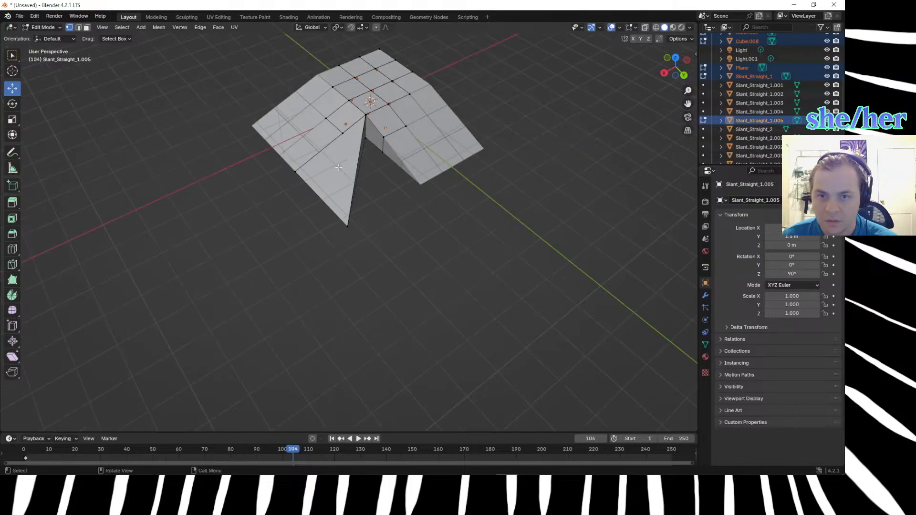
Leave mesh editing and duplicate only the corner piece Slant_Straight_1.005 in place.
{"action": "key", "text": "Tab"}
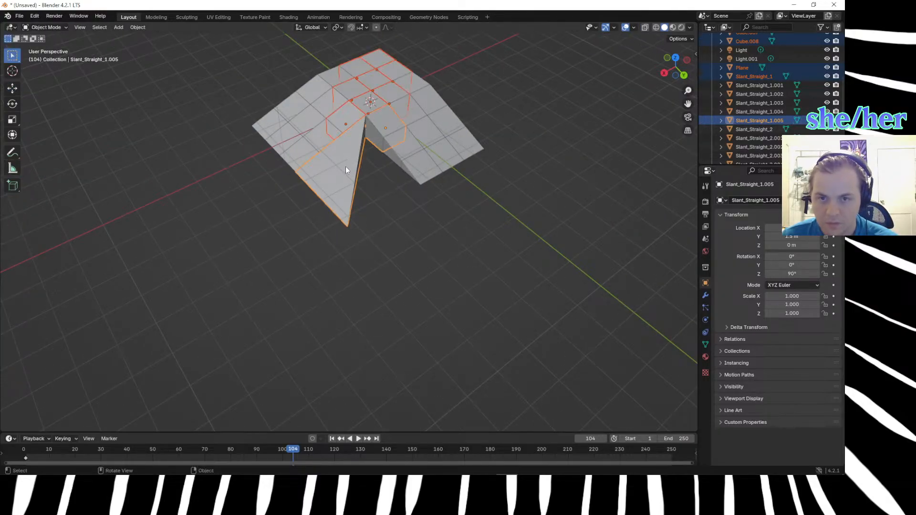
{"action": "left_click", "coordinate": [381, 217]}
{"action": "left_click", "coordinate": [343, 186]}
{"action": "middle_click_drag", "start_coordinate": [367, 199], "coordinate": [398, 200]}
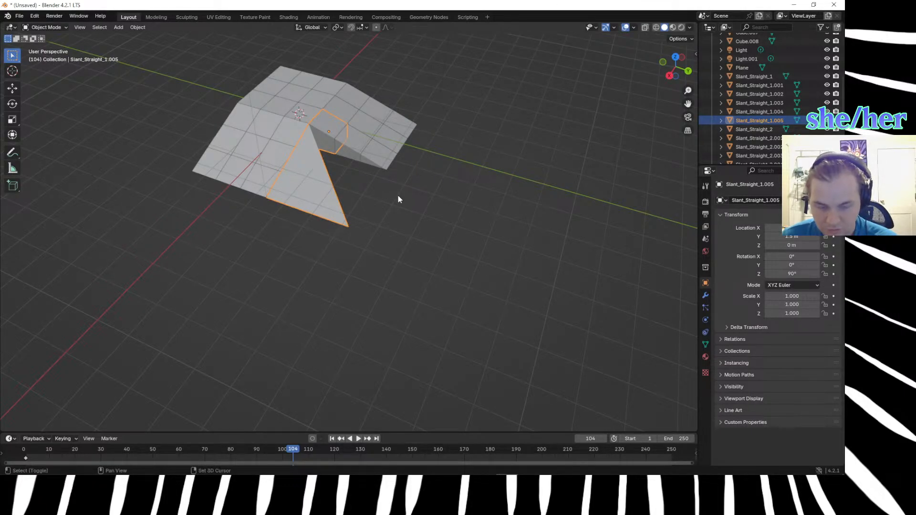
{"action": "key", "text": "shift+d"}
{"action": "right_click", "coordinate": [398, 195]}
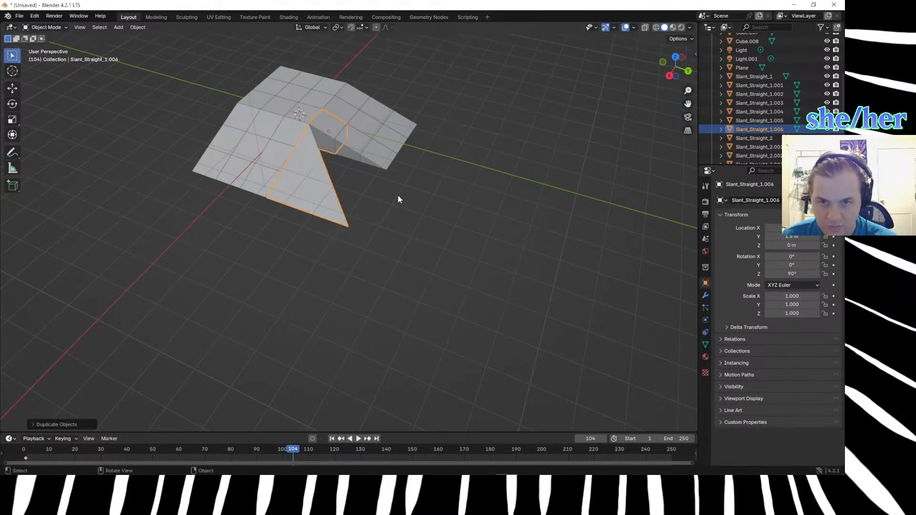
Try mirroring the duplicated corner piece along global Y and undo it.
{"action": "right_click", "coordinate": [316, 182]}
{"action": "mouse_move", "coordinate": [316, 182]}
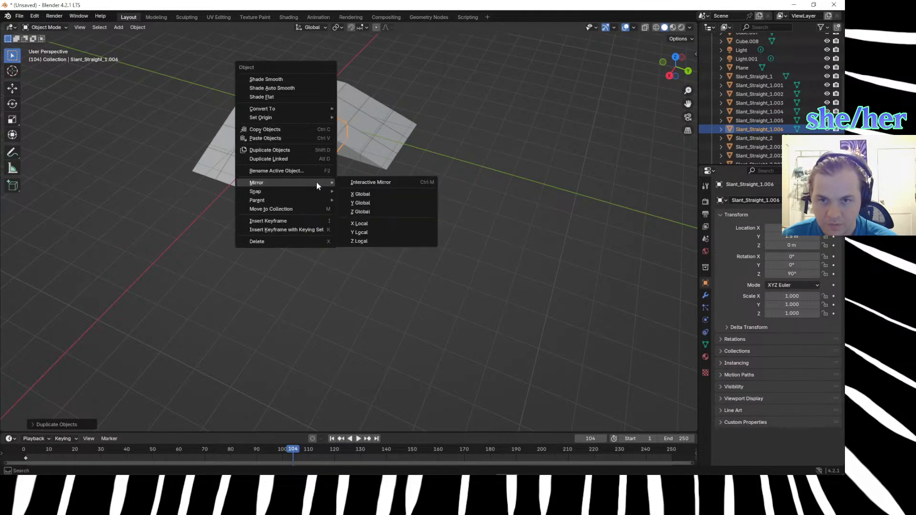
{"action": "left_click", "coordinate": [373, 202]}
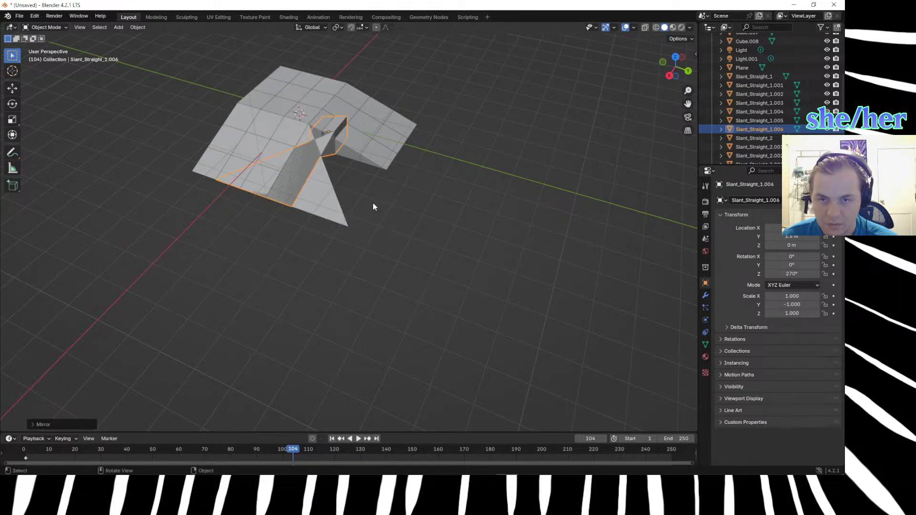
{"action": "key", "text": "ctrl+z"}
Try mirroring the duplicate along both global Y and global X, and undo both mirrors.
{"action": "right_click", "coordinate": [318, 180]}
{"action": "mouse_move", "coordinate": [319, 190]}
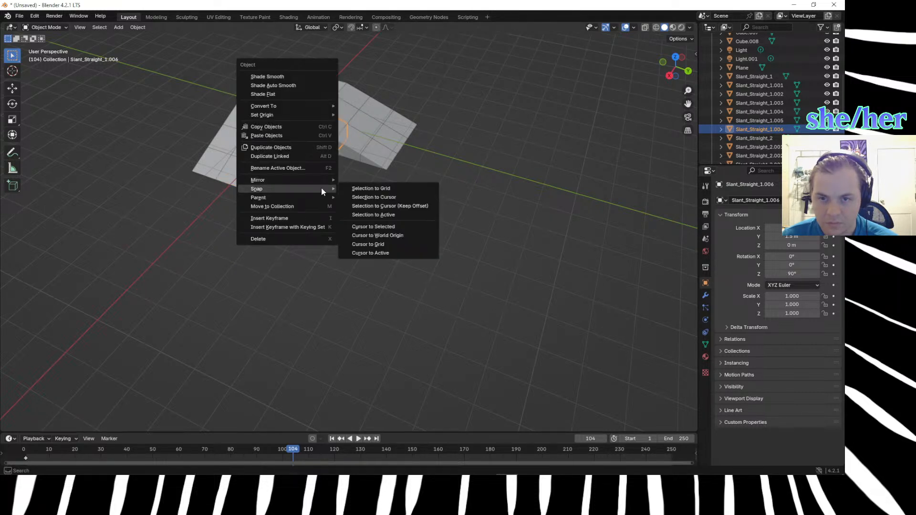
{"action": "left_click", "coordinate": [371, 200]}
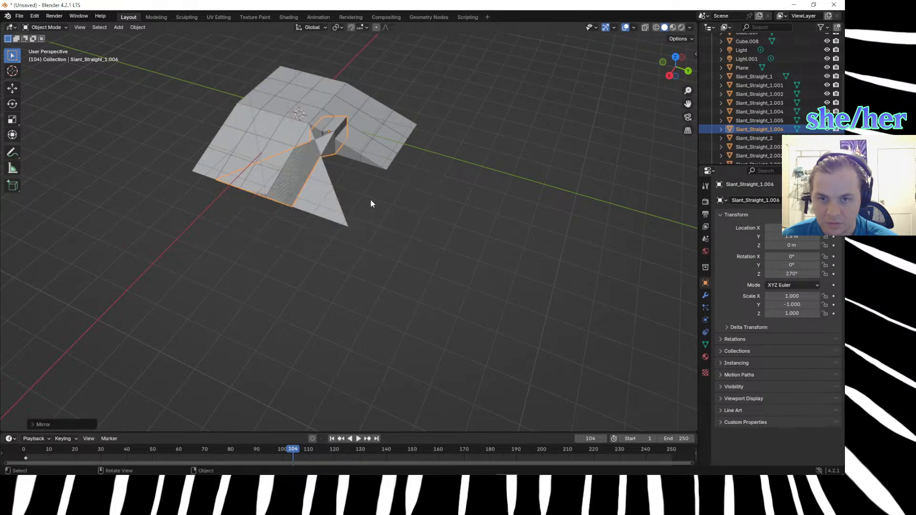
{"action": "right_click", "coordinate": [298, 179]}
{"action": "left_click", "coordinate": [344, 187]}
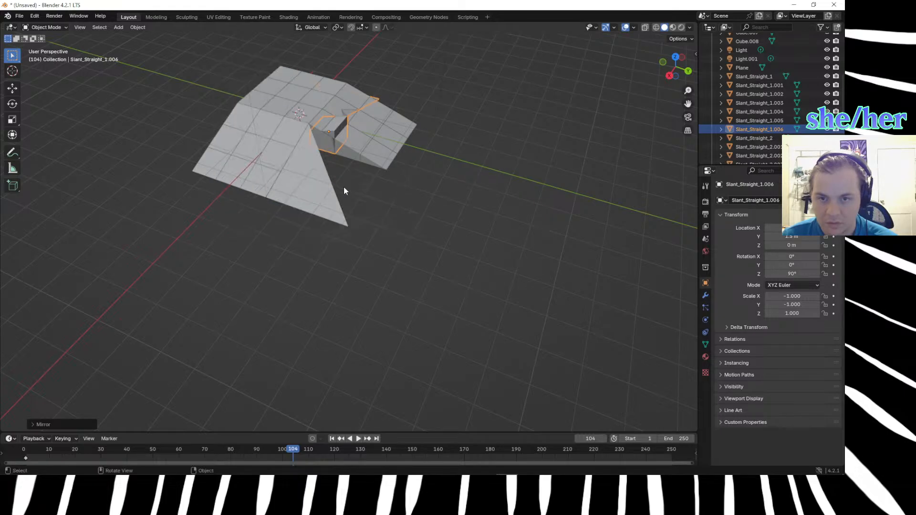
{"action": "scroll", "coordinate": [348, 198], "scroll_direction": "down", "scroll_amount": 3}
{"action": "key", "text": "ctrl+z"}
{"action": "key", "text": "ctrl+z"}
Move the duplicated corner piece away from the hill and delete it.
{"action": "middle_click_drag", "start_coordinate": [350, 199], "coordinate": [385, 221]}
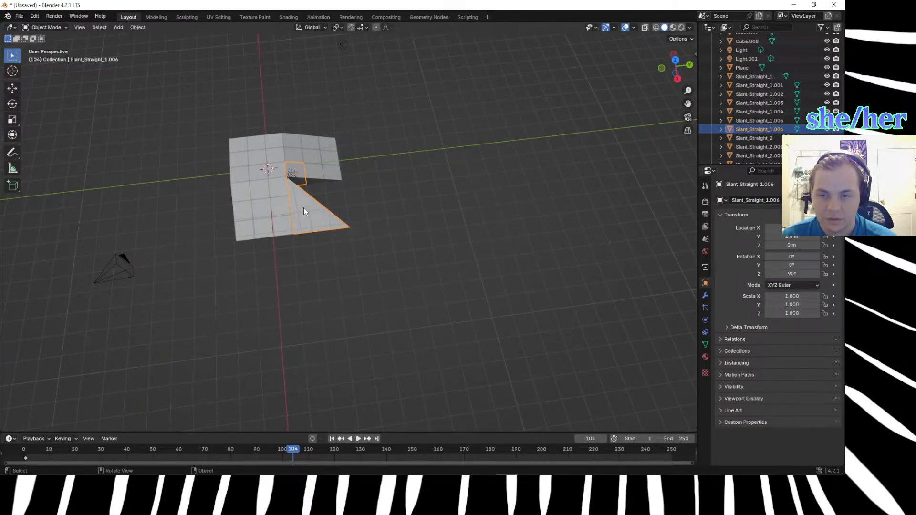
{"action": "middle_click_drag", "start_coordinate": [303, 208], "coordinate": [336, 227]}
{"action": "left_click", "coordinate": [325, 213]}
{"action": "key", "text": "g"}
{"action": "left_click", "coordinate": [408, 226]}
{"action": "middle_click_drag", "start_coordinate": [409, 226], "coordinate": [342, 197]}
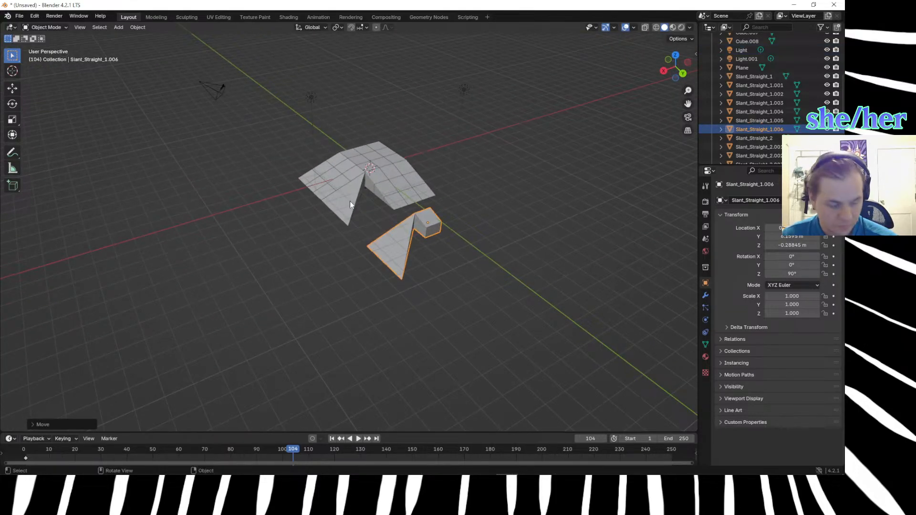
{"action": "key", "text": "Delete"}
In top view, extrude the outer ground vertex of Slant_Straight_1.005 about 3 m along negative X to the other ramp's foot corner.
{"action": "scroll", "coordinate": [350, 201], "scroll_direction": "up", "scroll_amount": 3}
{"action": "left_click", "coordinate": [344, 179]}
{"action": "scroll", "coordinate": [354, 183], "scroll_direction": "up", "scroll_amount": 1}
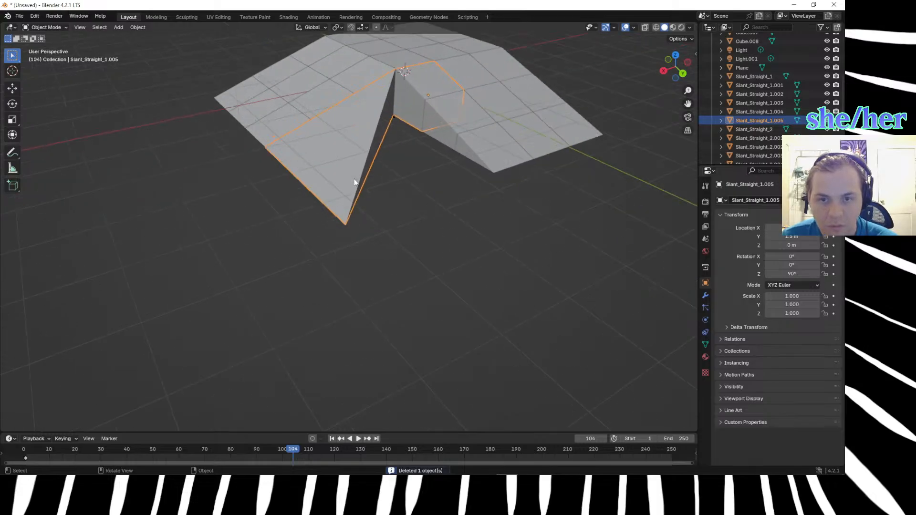
{"action": "middle_click_drag", "start_coordinate": [391, 141], "coordinate": [390, 152]}
{"action": "left_click", "coordinate": [389, 190]}
{"action": "key", "text": "KP_7"}
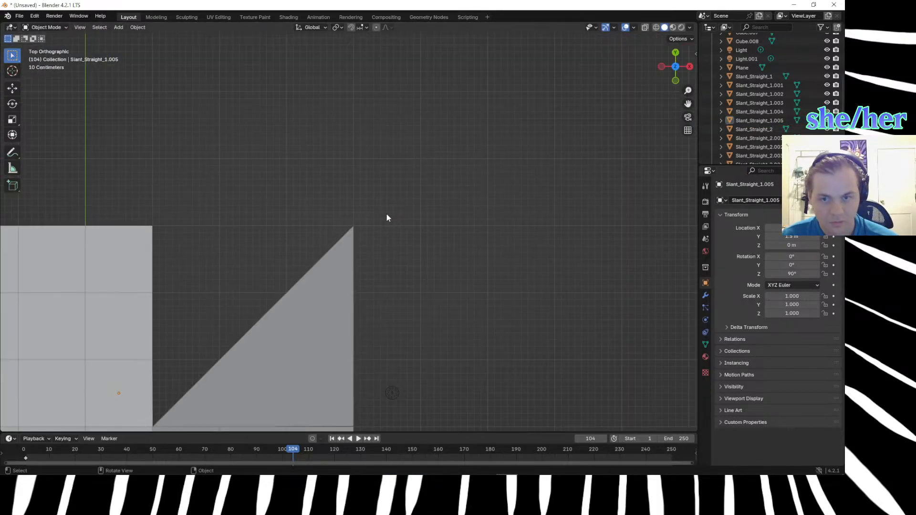
{"action": "scroll", "coordinate": [391, 216], "scroll_direction": "down", "scroll_amount": 4}
{"action": "left_click_drag", "start_coordinate": [330, 214], "coordinate": [368, 255]}
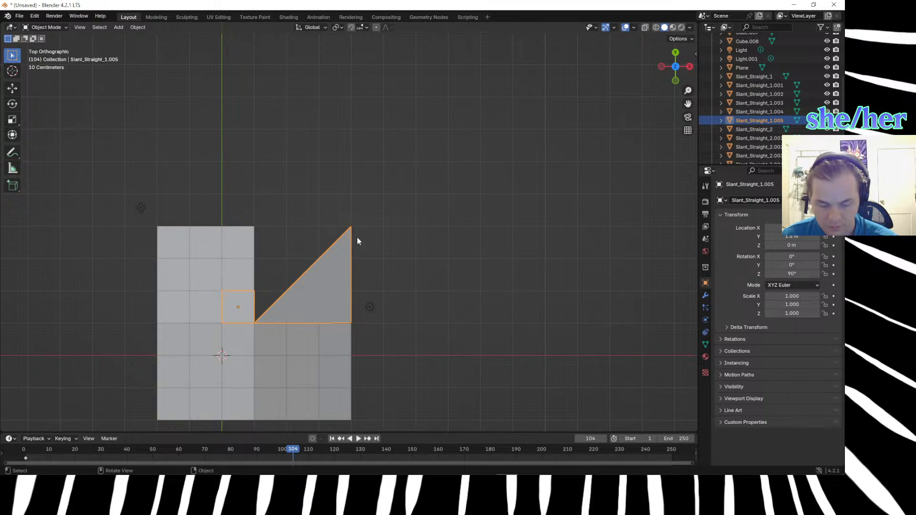
{"action": "key", "text": "Tab"}
{"action": "left_click", "coordinate": [342, 218]}
{"action": "key", "text": "g"}
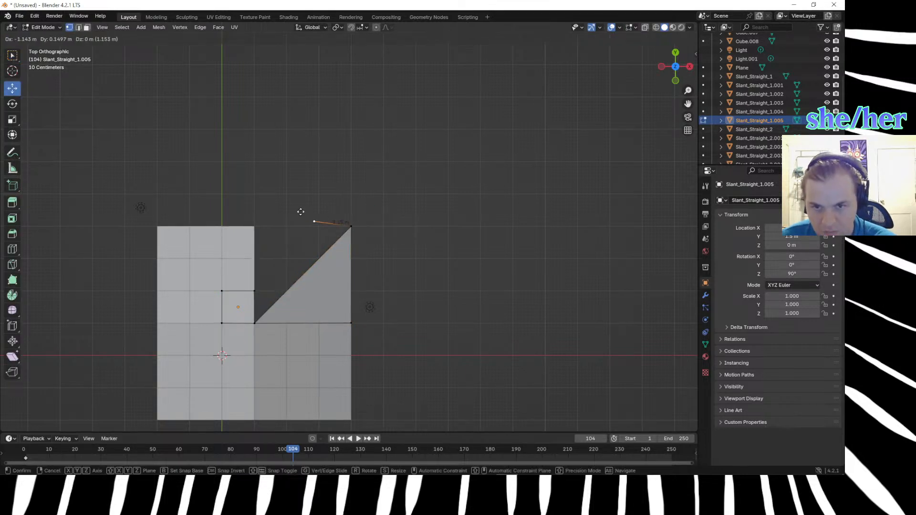
{"action": "left_click", "coordinate": [244, 217]}
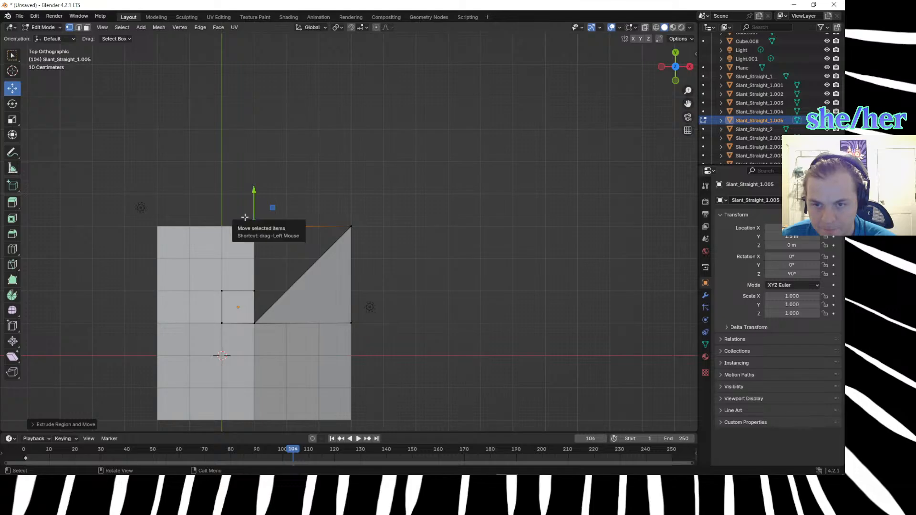
Extrude the new foot-corner vertex about 3 m along negative Y to the inner corner.
{"action": "key", "text": "e"}
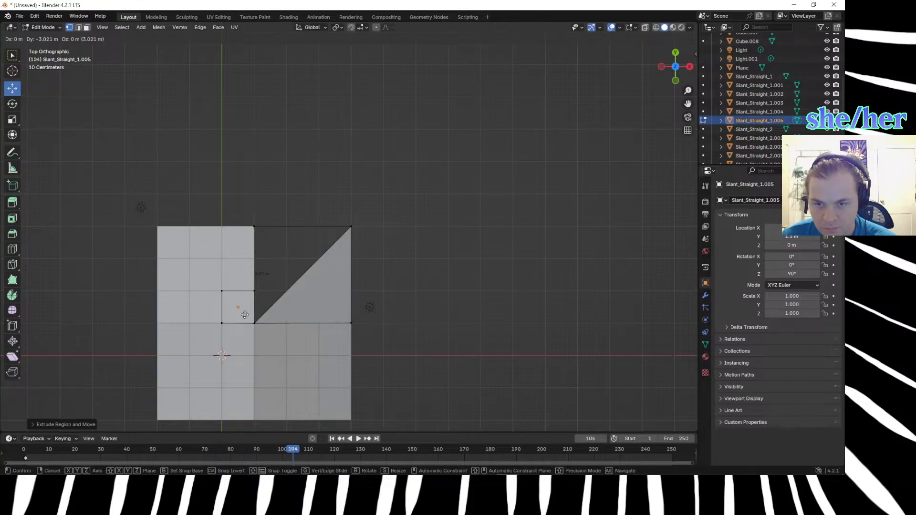
{"action": "left_click", "coordinate": [246, 315]}
{"action": "middle_click_drag", "start_coordinate": [438, 308], "coordinate": [351, 231]}
Raise the newly extruded vertex toward the top of the inner corner, moving it 1 m along Z.
{"action": "key", "text": "g"}
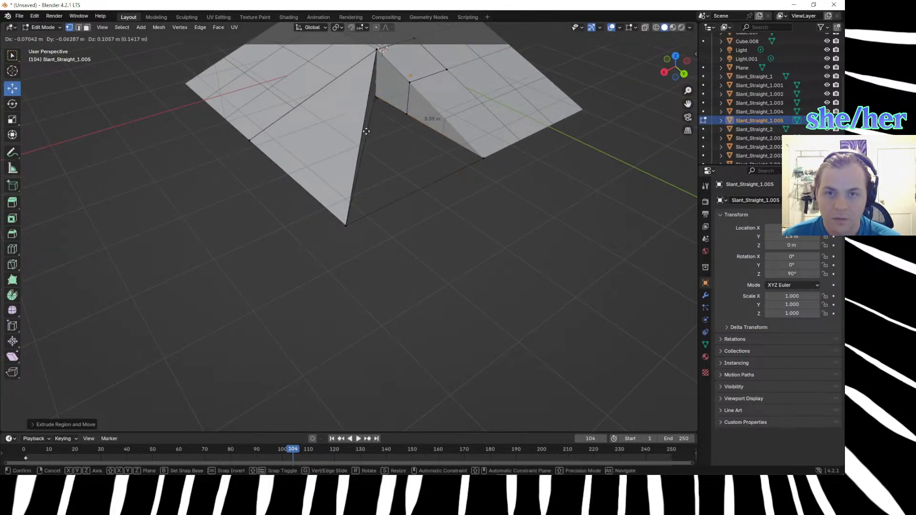
{"action": "left_click", "coordinate": [398, 110]}
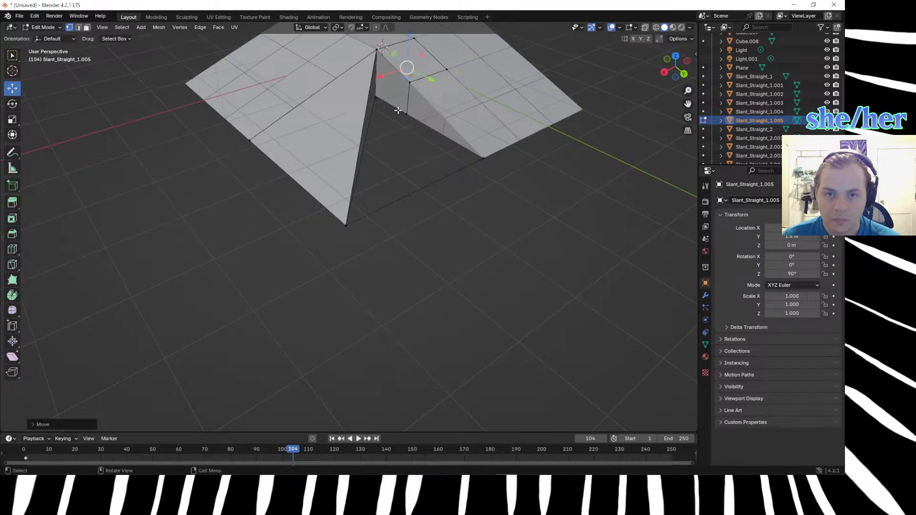
{"action": "key", "text": "g"}
{"action": "key", "text": "z"}
{"action": "key", "text": "1"}
{"action": "key", "text": "Return"}
Select the raised vertex together with the inner corner's top vertex and merge them.
{"action": "middle_click_drag", "start_coordinate": [396, 112], "coordinate": [410, 259]}
{"action": "left_click", "coordinate": [410, 259]}
{"action": "left_click_drag", "start_coordinate": [426, 120], "coordinate": [449, 144]}
{"action": "key", "text": "m"}
{"action": "left_click", "coordinate": [402, 162]}
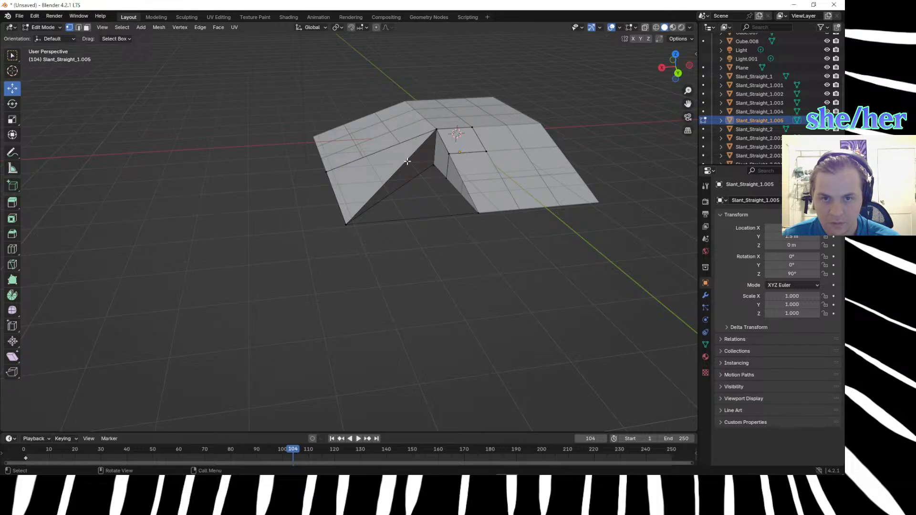
Fill the second triangular face between the diagonal edge, the ground edge and the ramp's side edge.
{"action": "middle_click_drag", "start_coordinate": [421, 224], "coordinate": [482, 261]}
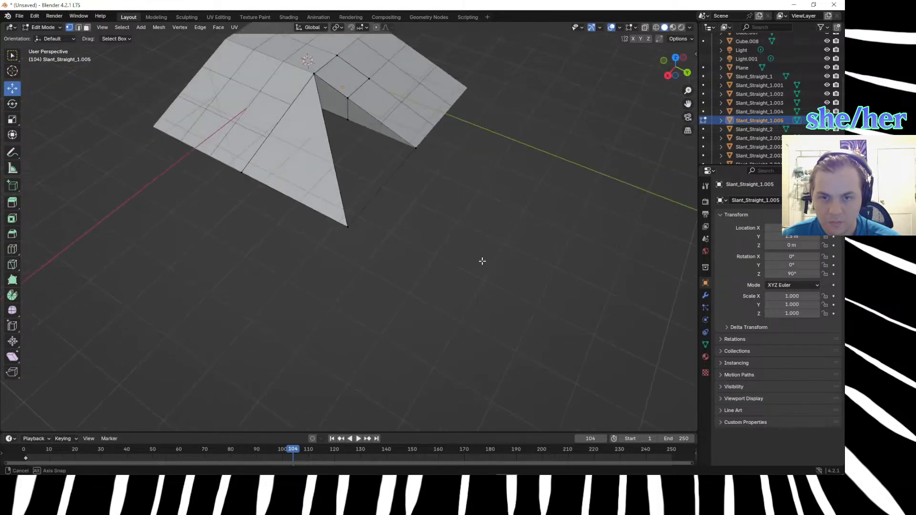
{"action": "scroll", "coordinate": [357, 191], "scroll_direction": "up", "scroll_amount": 3}
{"action": "left_click_drag", "start_coordinate": [309, 197], "coordinate": [380, 269]}
{"action": "scroll", "coordinate": [386, 244], "scroll_direction": "up", "scroll_amount": 3}
{"action": "scroll", "coordinate": [400, 231], "scroll_direction": "down", "scroll_amount": 4}
{"action": "scroll", "coordinate": [416, 218], "scroll_direction": "down", "scroll_amount": 2}
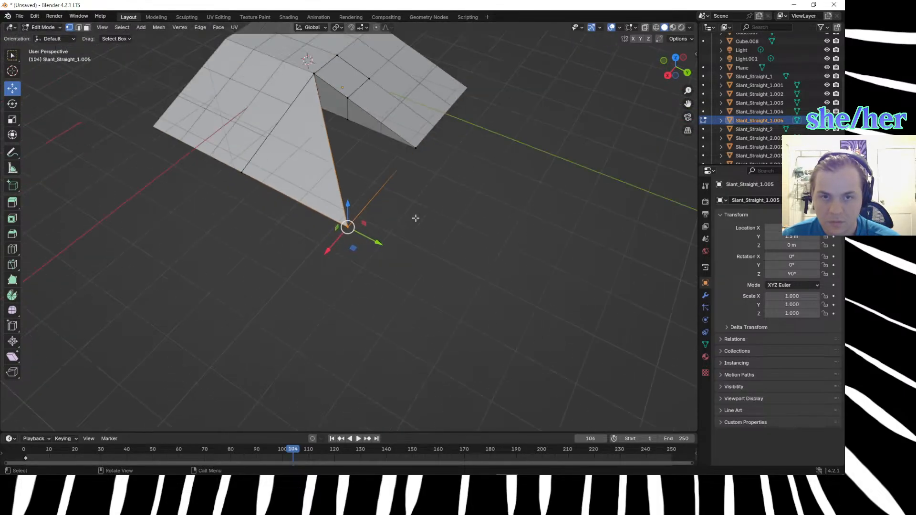
{"action": "left_click", "coordinate": [415, 147]}
{"action": "left_click", "coordinate": [320, 94]}
{"action": "left_click", "coordinate": [328, 136]}
{"action": "key", "text": "2"}
{"action": "left_click", "coordinate": [328, 143]}
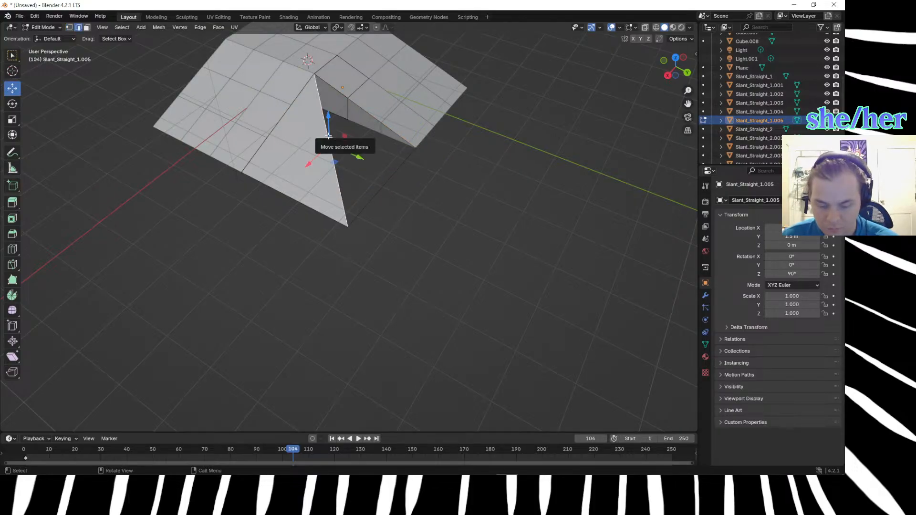
{"action": "left_click", "coordinate": [401, 178], "text": "shift"}
{"action": "left_click", "coordinate": [385, 126], "text": "shift"}
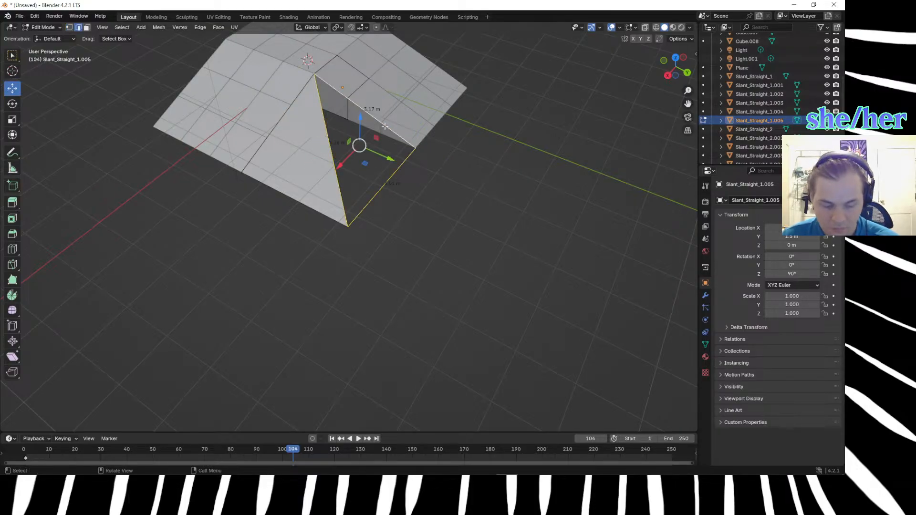
{"action": "key", "text": "f"}
Delete the diagonal ridge edge together with the triangular faces adjoining it on the corner hill.
{"action": "middle_click_drag", "start_coordinate": [469, 255], "coordinate": [333, 134]}
{"action": "key", "text": "KP_7"}
{"action": "scroll", "coordinate": [301, 140], "scroll_direction": "up", "scroll_amount": 4}
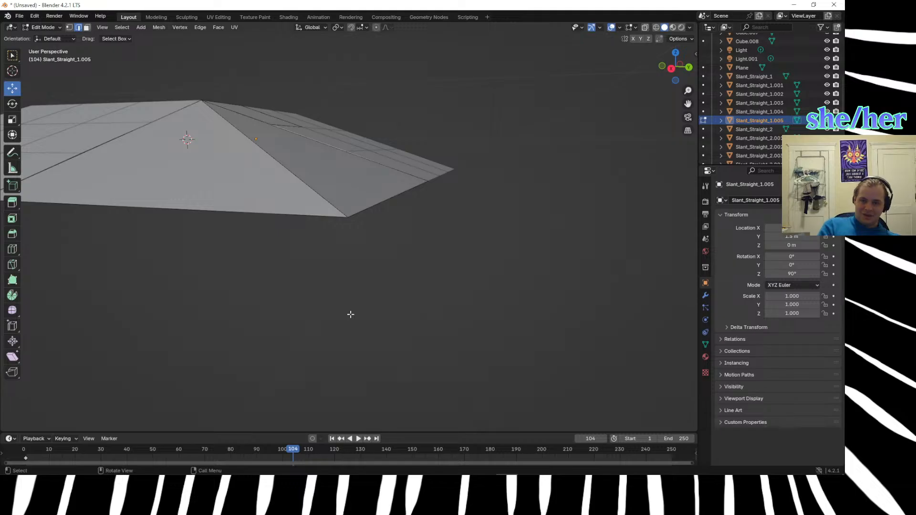
{"action": "middle_click_drag", "start_coordinate": [205, 226], "coordinate": [303, 190]}
{"action": "scroll", "coordinate": [327, 246], "scroll_direction": "down", "scroll_amount": 2}
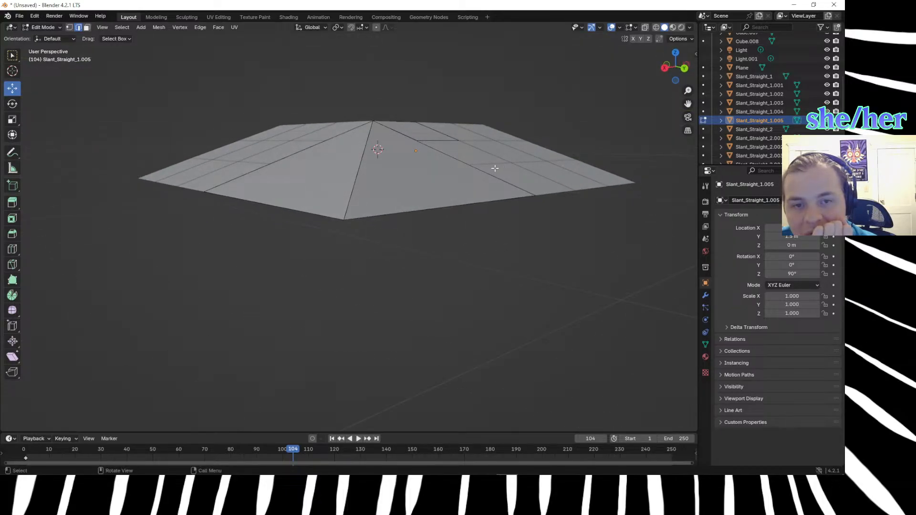
{"action": "left_click", "coordinate": [356, 166]}
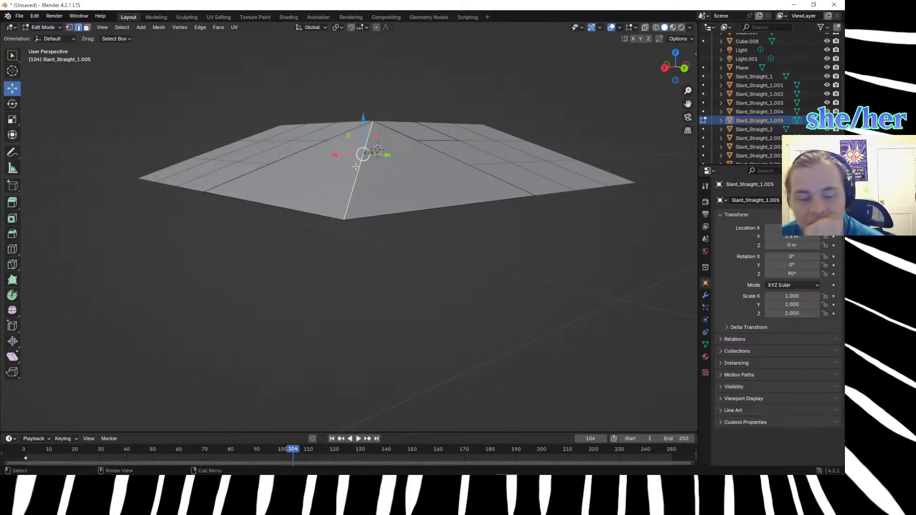
{"action": "key", "text": "x"}
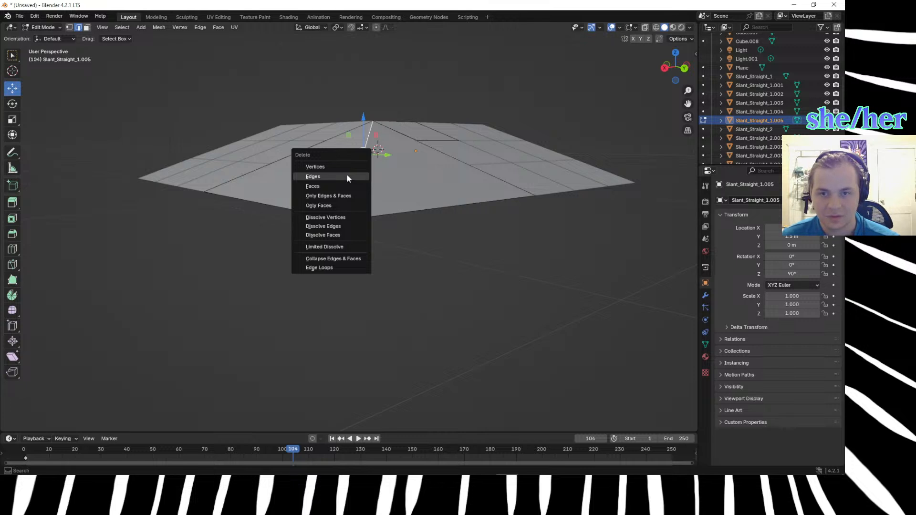
{"action": "left_click", "coordinate": [345, 186]}
{"action": "key", "text": "x"}
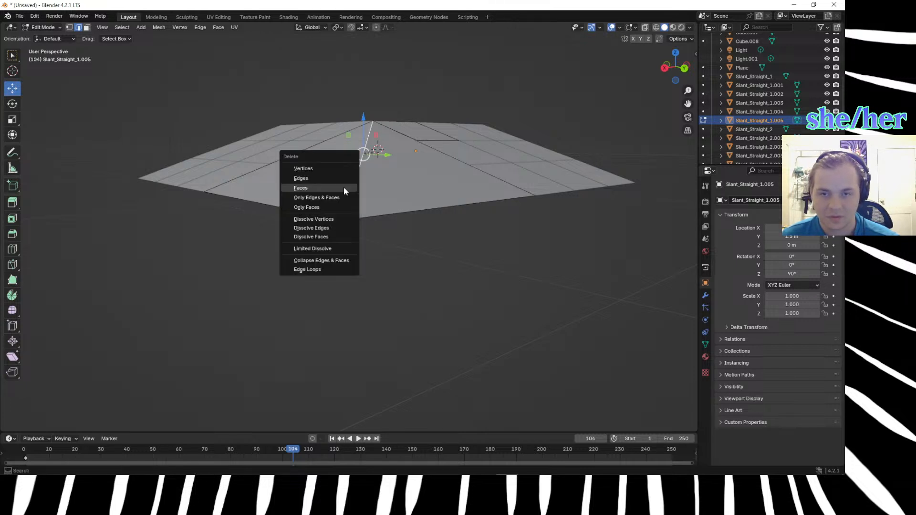
{"action": "left_click", "coordinate": [339, 176]}
Try to subdivide the sloped edge where the corner meets the first ramp's side.
{"action": "left_click", "coordinate": [304, 245]}
{"action": "mouse_move", "coordinate": [304, 245]}
{"action": "middle_mouse_down"}
{"action": "mouse_move", "coordinate": [319, 259]}
{"action": "mouse_move", "coordinate": [306, 253]}
{"action": "middle_mouse_up"}
{"action": "left_click", "coordinate": [213, 87]}
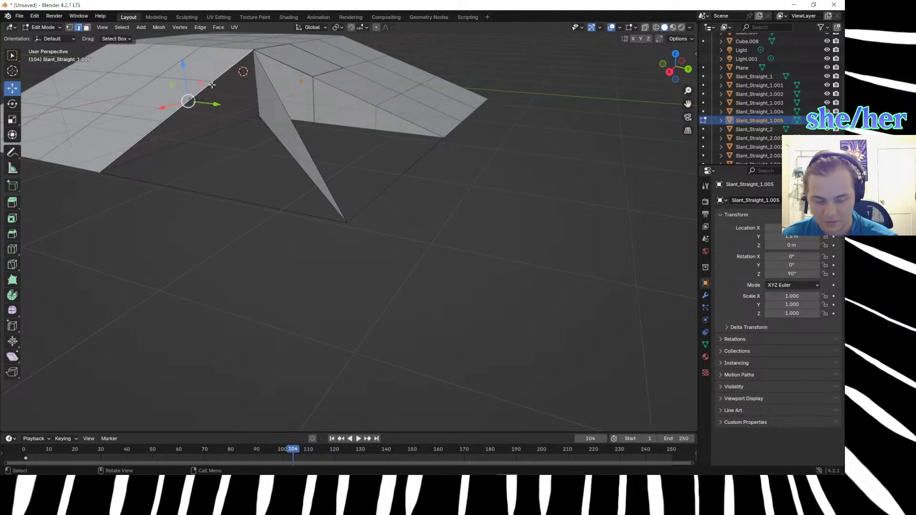
{"action": "right_click", "coordinate": [211, 84]}
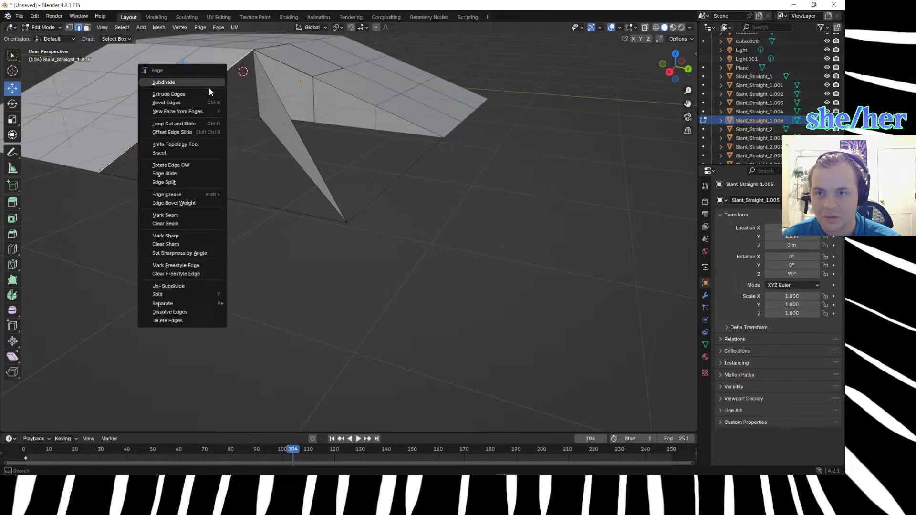
{"action": "left_click", "coordinate": [209, 87]}
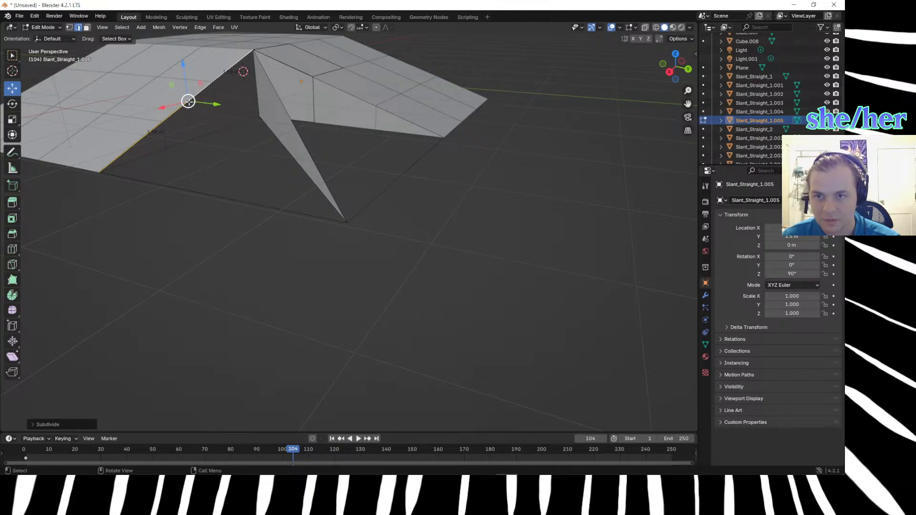
{"action": "key", "text": "ctrl+z"}
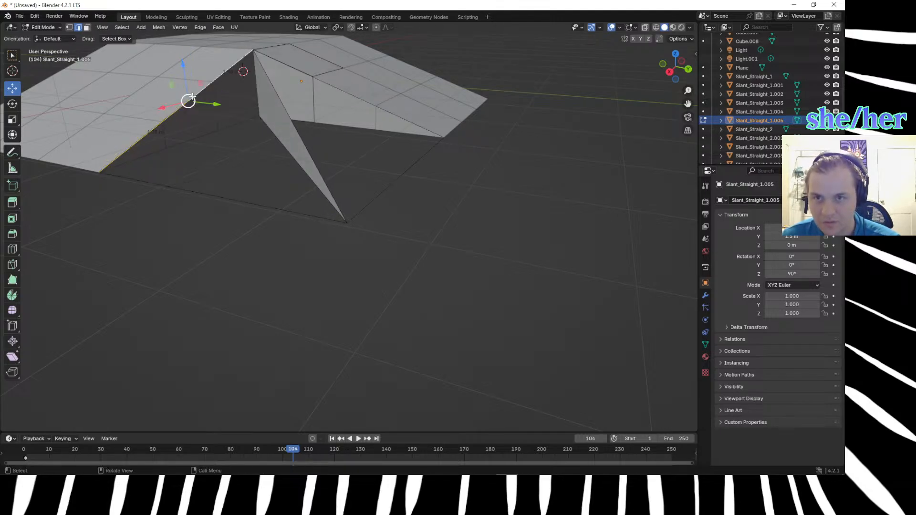
Set the viewport shading to Material Preview and delete the whole hand-built corner object.
{"action": "left_click", "coordinate": [212, 195]}
{"action": "key", "text": "z"}
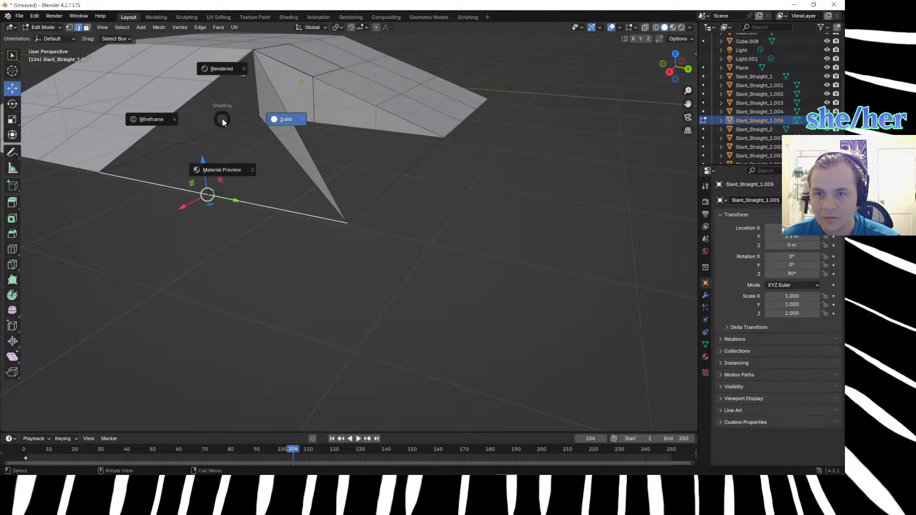
{"action": "left_click", "coordinate": [264, 205]}
{"action": "left_click", "coordinate": [306, 146]}
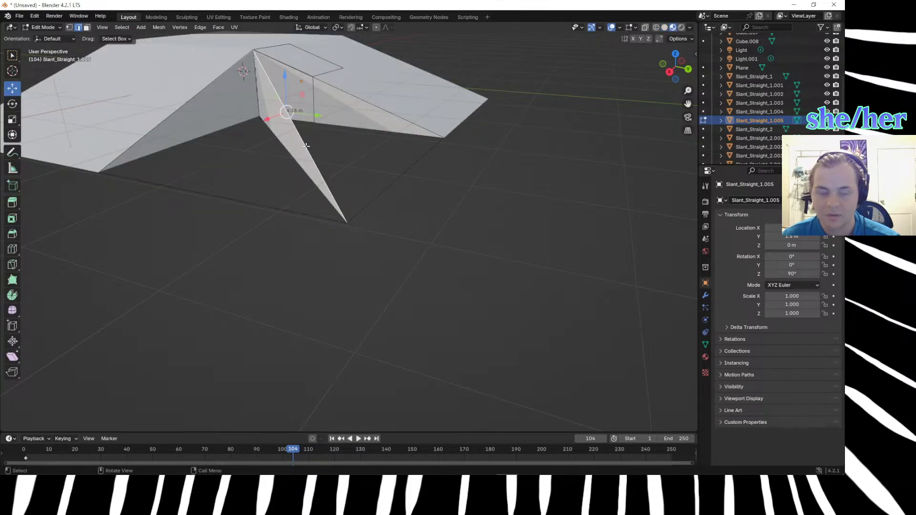
{"action": "key", "text": "Delete"}
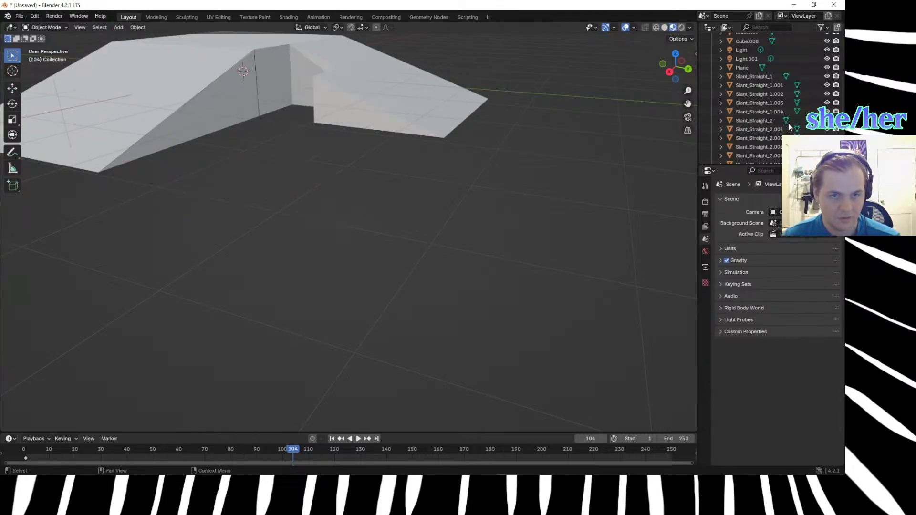
Duplicate the ramp tile next to the gap at the inner corner and move the copy 1 m along X.
{"action": "scroll", "coordinate": [403, 189], "scroll_direction": "down", "scroll_amount": 3}
{"action": "middle_click_drag", "start_coordinate": [413, 210], "coordinate": [432, 229]}
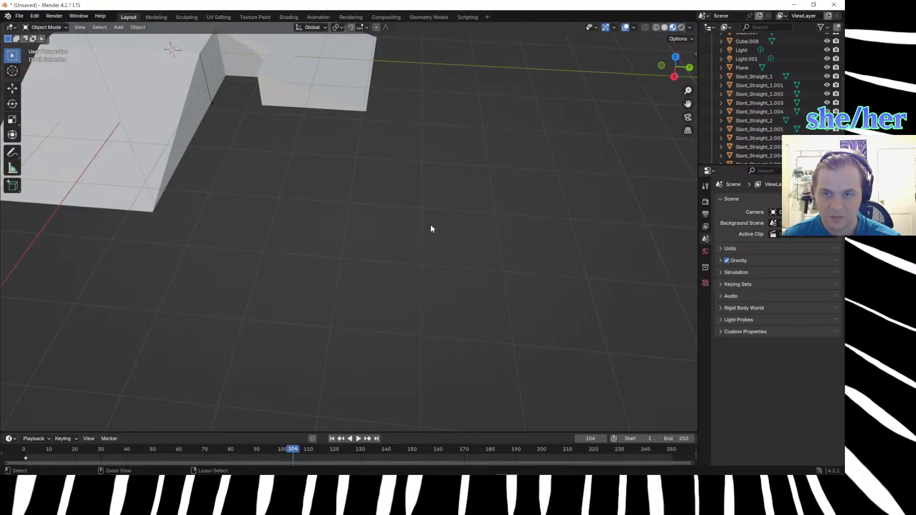
{"action": "scroll", "coordinate": [301, 185], "scroll_direction": "down", "scroll_amount": 2}
{"action": "scroll", "coordinate": [300, 190], "scroll_direction": "down", "scroll_amount": 2}
{"action": "middle_click_drag", "start_coordinate": [308, 183], "coordinate": [440, 186]}
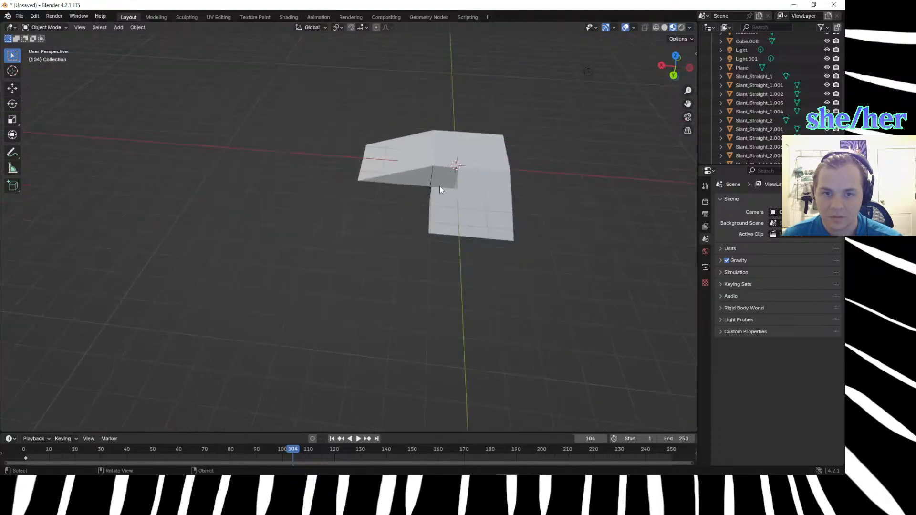
{"action": "left_click", "coordinate": [473, 186]}
{"action": "key", "text": "shift+d"}
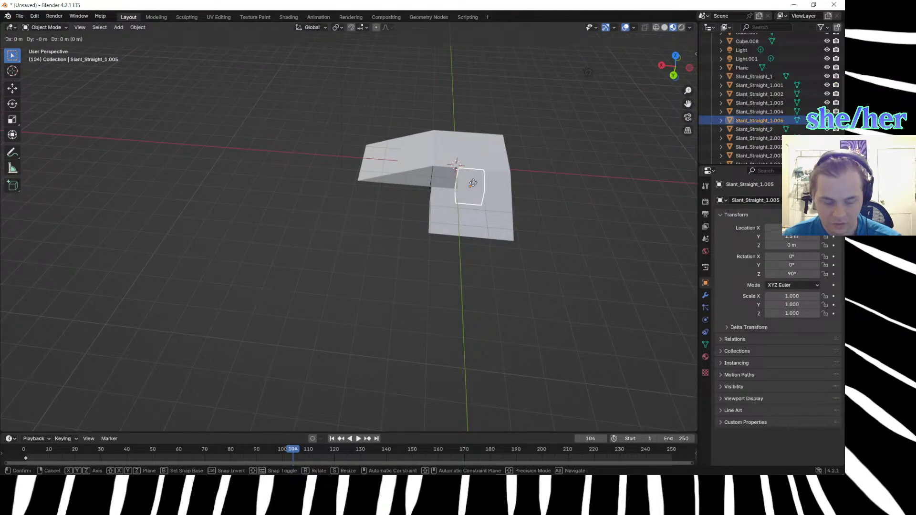
{"action": "type", "text": "x"}
{"action": "type", "text": "1"}
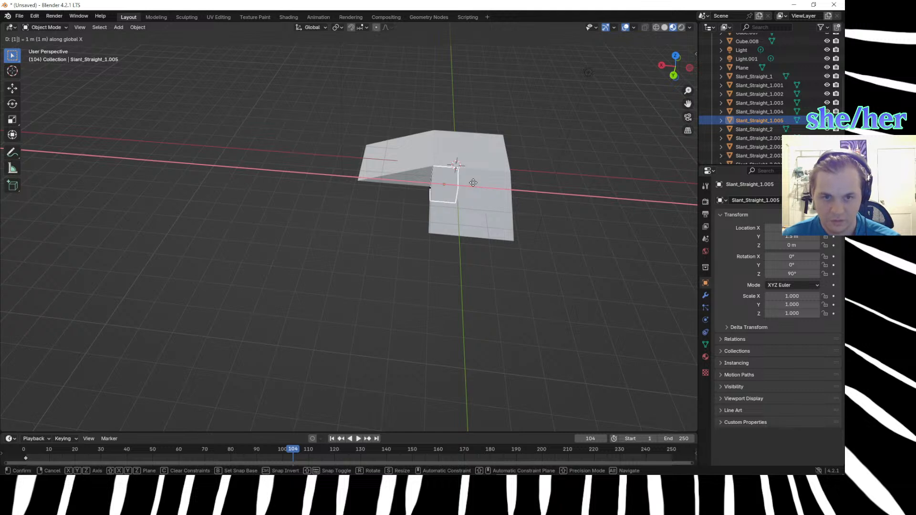
{"action": "left_click", "coordinate": [473, 183]}
{"action": "left_click", "coordinate": [348, 266]}
Examine the two ramps and the refilled inner corner from several angles.
{"action": "scroll", "coordinate": [352, 266], "scroll_direction": "down", "scroll_amount": 2}
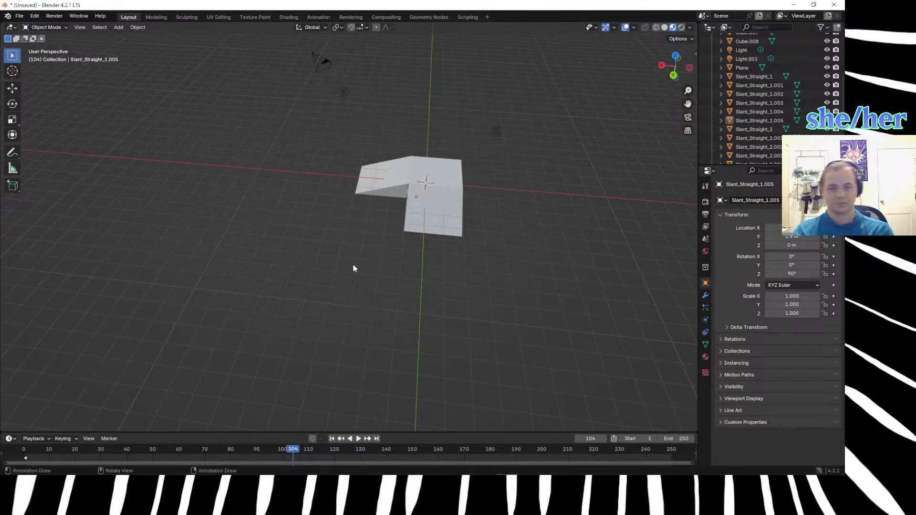
{"action": "scroll", "coordinate": [360, 259], "scroll_direction": "up", "scroll_amount": 5}
{"action": "middle_click_drag", "start_coordinate": [372, 250], "coordinate": [431, 216]}
{"action": "mouse_move", "coordinate": [431, 213]}
{"action": "middle_mouse_down"}
{"action": "mouse_move", "coordinate": [419, 239]}
{"action": "mouse_move", "coordinate": [425, 218]}
{"action": "middle_mouse_up"}
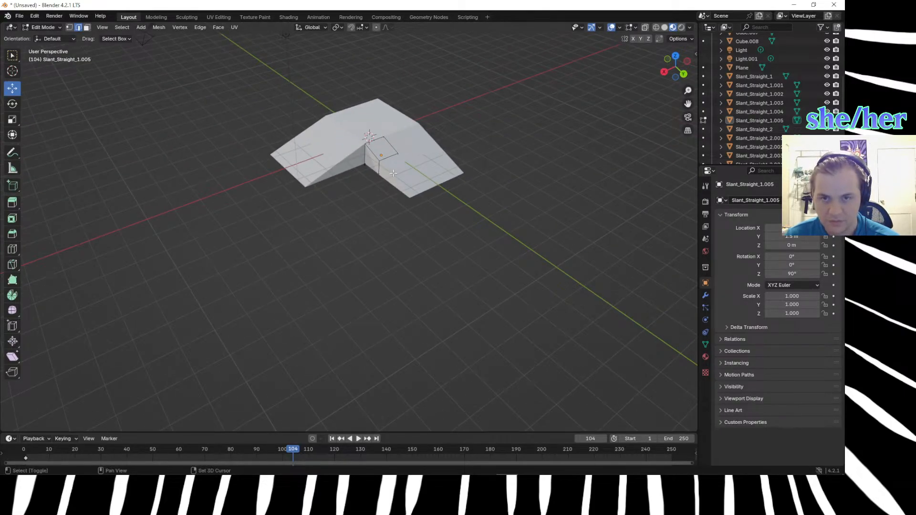
{"action": "middle_click_drag", "start_coordinate": [371, 124], "coordinate": [379, 246], "text": "shift"}
{"action": "scroll", "coordinate": [379, 246], "scroll_direction": "up", "scroll_amount": 5}
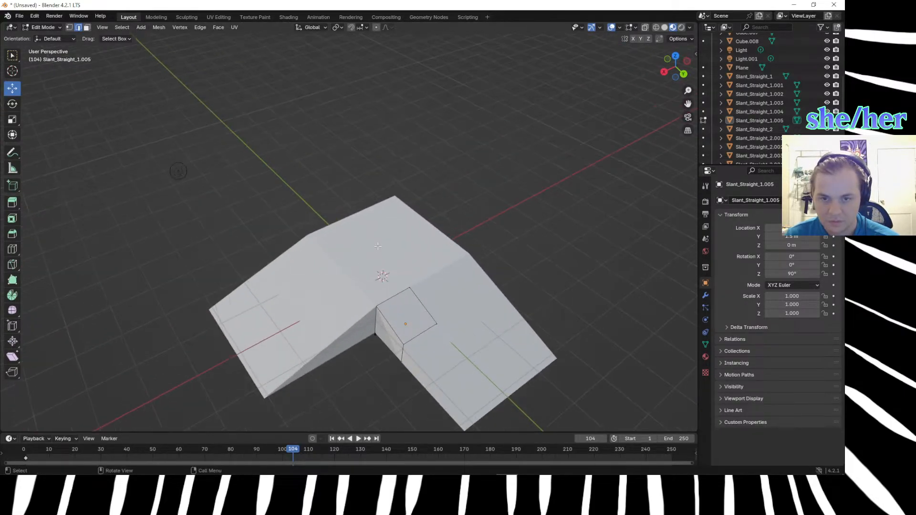
{"action": "scroll", "coordinate": [378, 246], "scroll_direction": "down", "scroll_amount": 3}
{"action": "middle_click_drag", "start_coordinate": [387, 357], "coordinate": [384, 323]}
{"action": "key", "text": "Tab"}
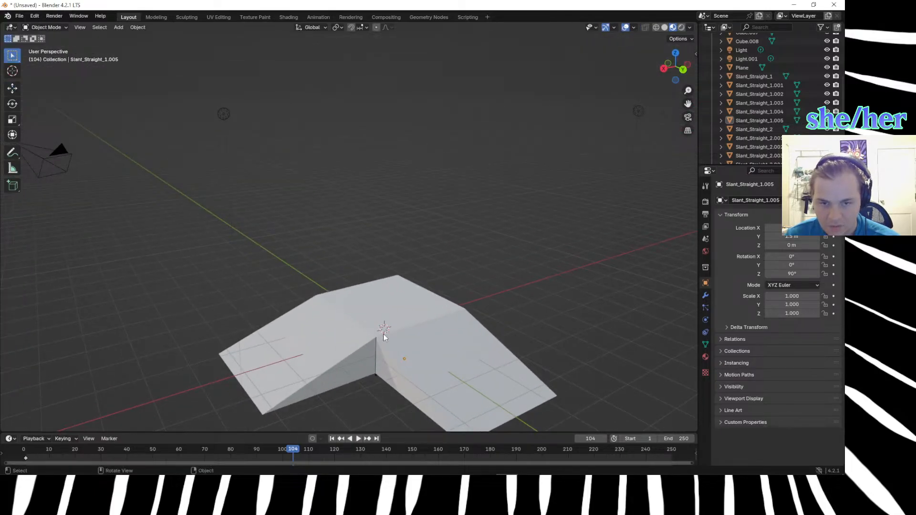
Set the viewport shading back to Solid.
{"action": "key", "text": "z"}
{"action": "left_click", "coordinate": [446, 354]}
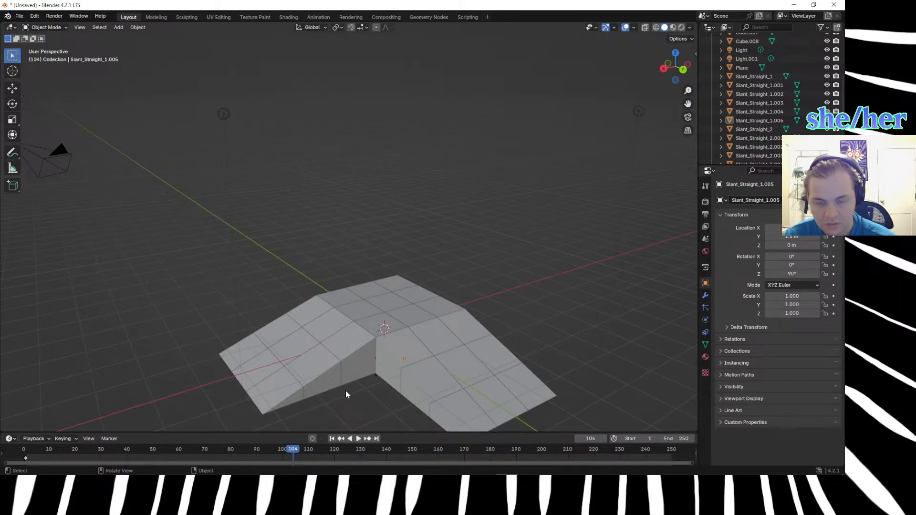
{"action": "scroll", "coordinate": [347, 394], "scroll_direction": "down", "scroll_amount": 4}
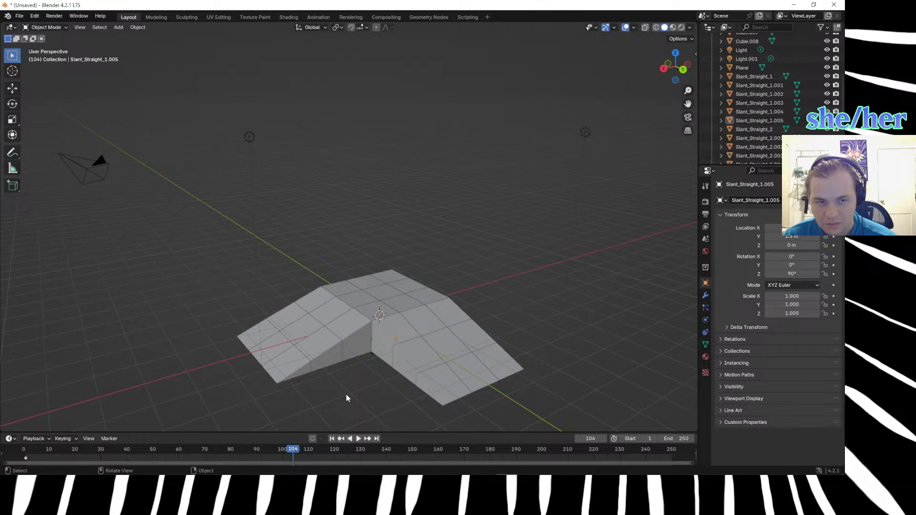
{"action": "scroll", "coordinate": [347, 398], "scroll_direction": "up", "scroll_amount": 3}
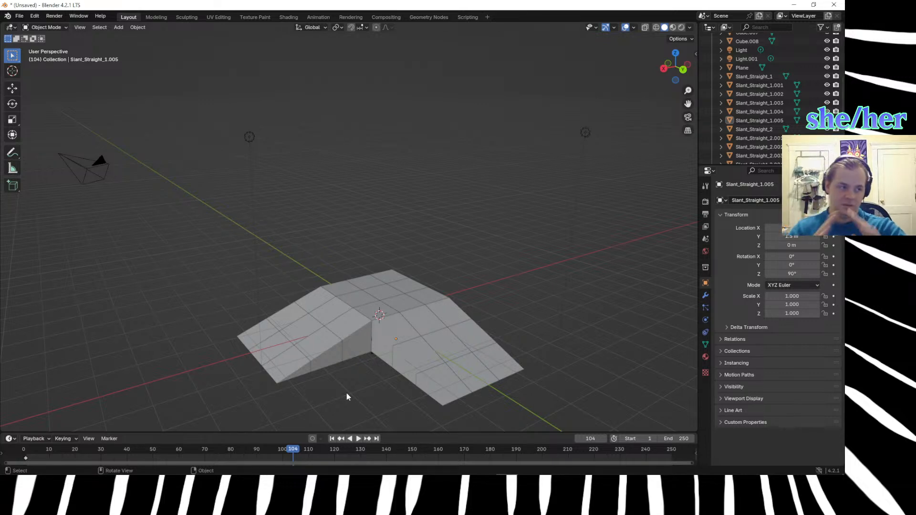
View the ramps from directly above, box-select the tiles at the inner corner and clear the selection.
{"action": "key", "text": "KP_7"}
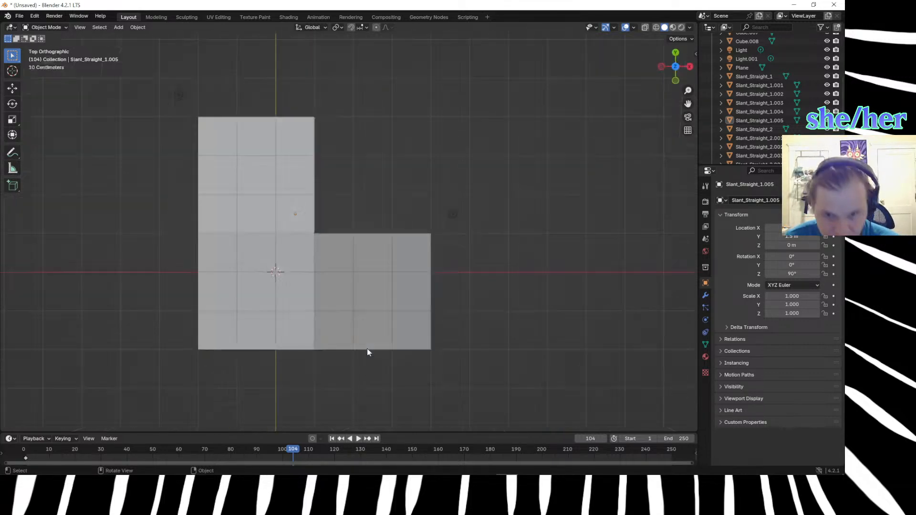
{"action": "left_click_drag", "start_coordinate": [310, 225], "coordinate": [322, 235]}
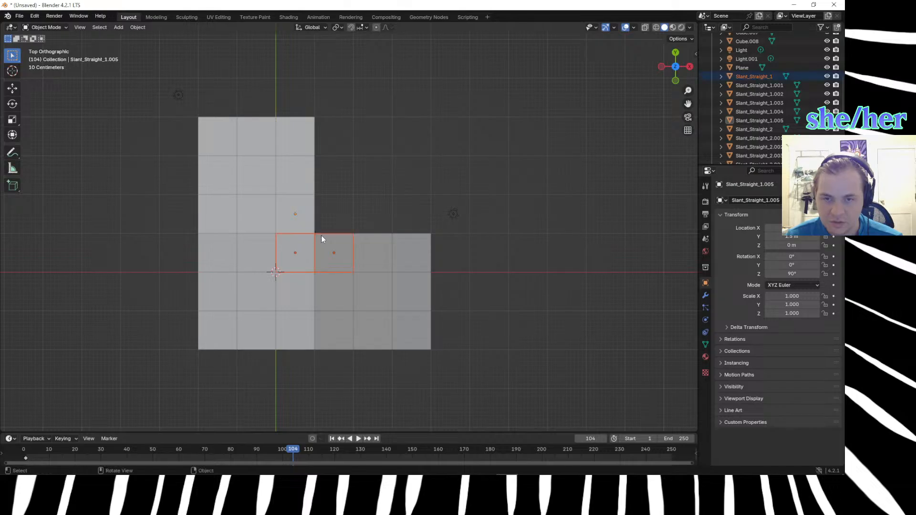
{"action": "left_click", "coordinate": [430, 116]}
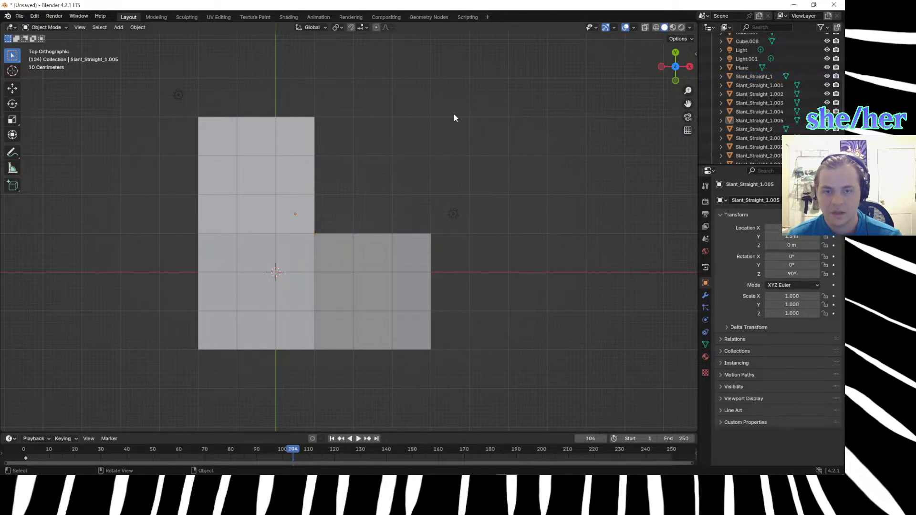
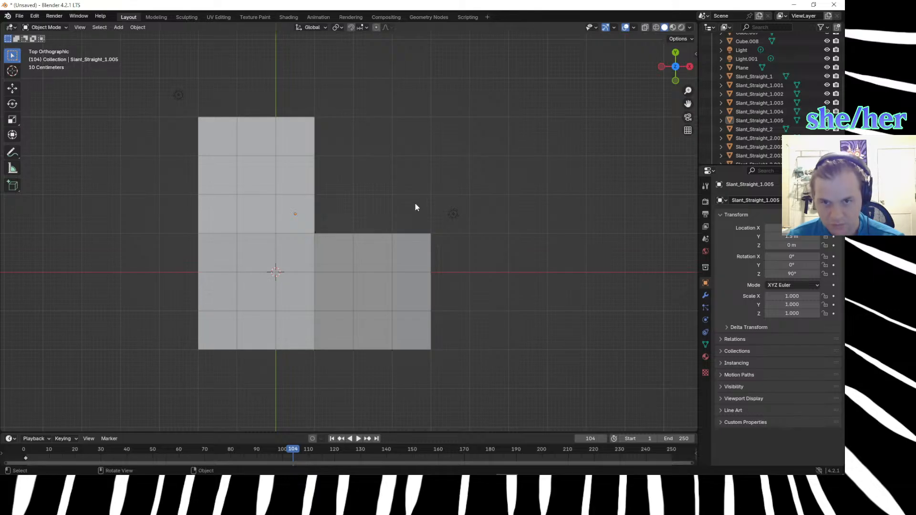
Add a cube and place it in the open space between the two ramps.
{"action": "key", "text": "shift+a"}
{"action": "mouse_move", "coordinate": [415, 203]}
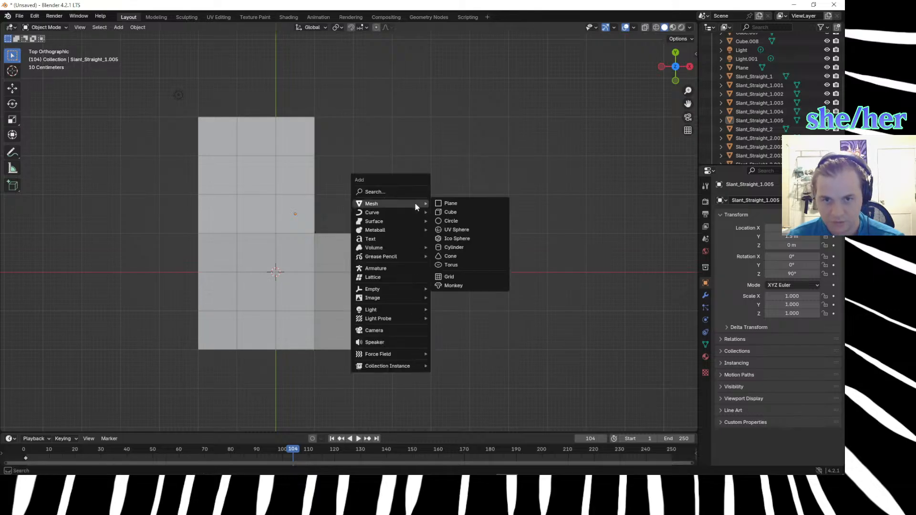
{"action": "left_click", "coordinate": [445, 212]}
{"action": "key", "text": "g"}
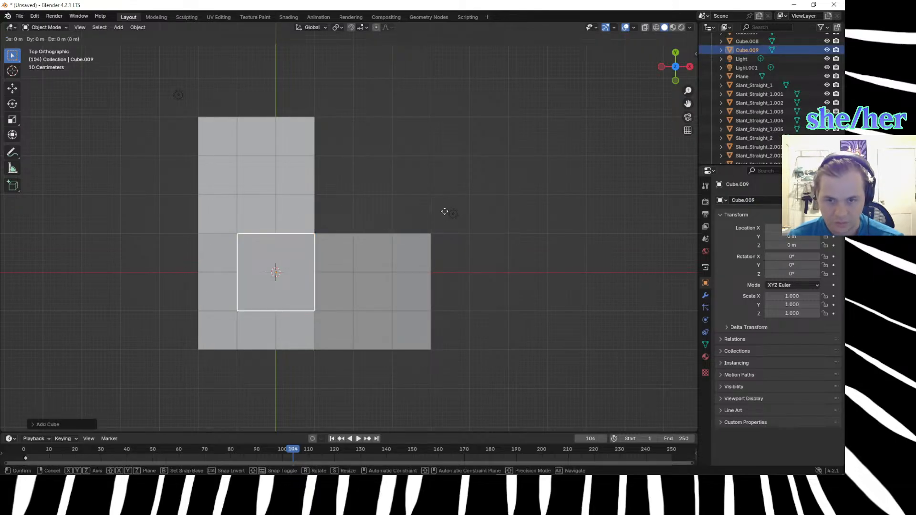
{"action": "left_click", "coordinate": [536, 118]}
Merge all vertices of the new cube at their center.
{"action": "key", "text": "m"}
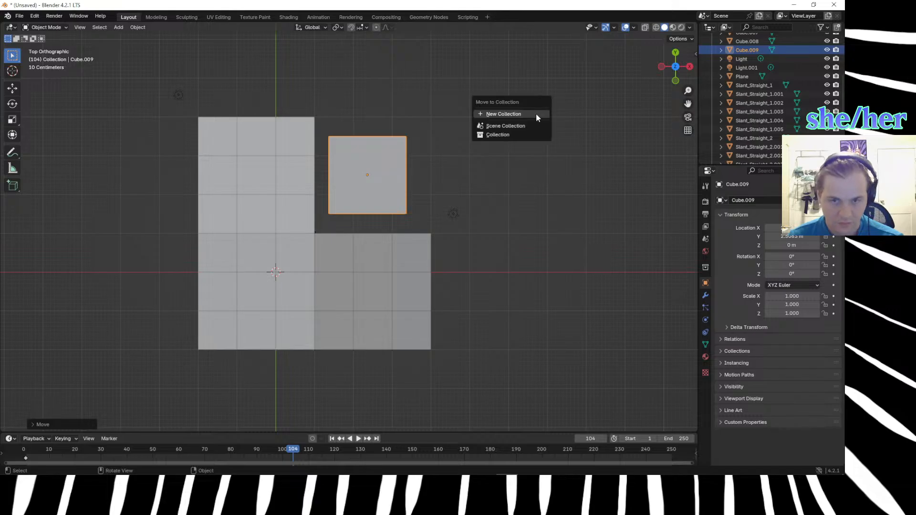
{"action": "left_click", "coordinate": [536, 114]}
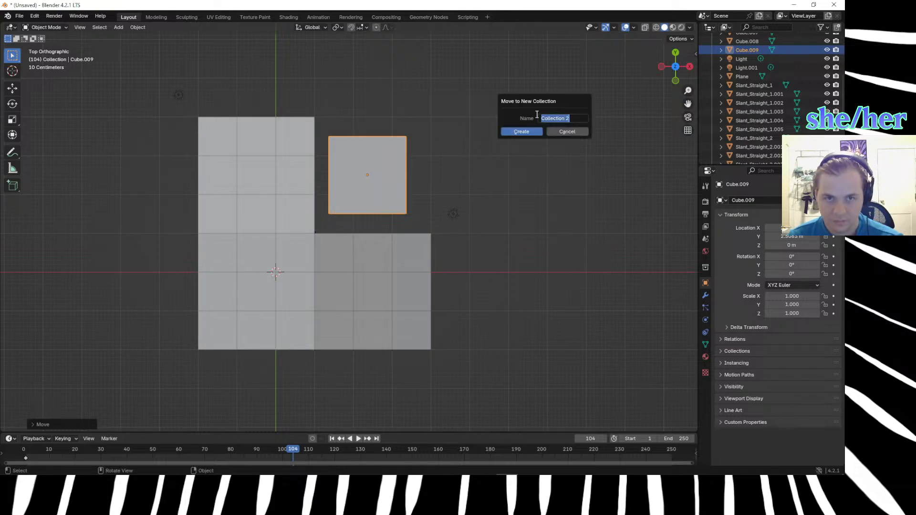
{"action": "left_click", "coordinate": [556, 133]}
{"action": "key", "text": "Tab"}
{"action": "key", "text": "m"}
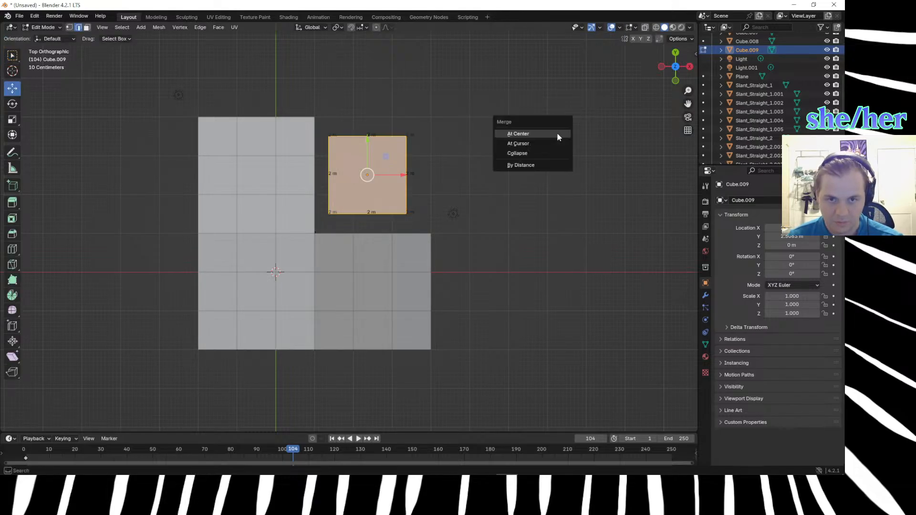
{"action": "left_click", "coordinate": [557, 133]}
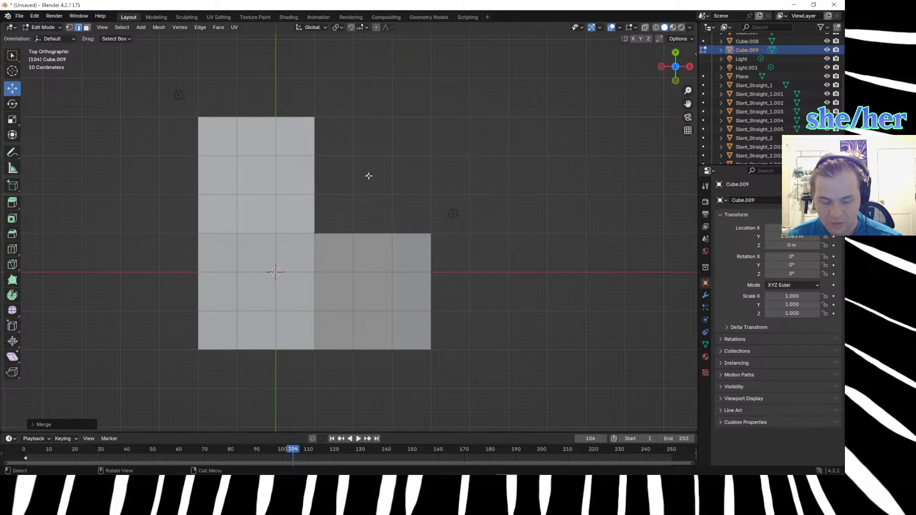
Try to select the single merged vertex of Cube.009 from above and at an angle.
{"action": "left_click", "coordinate": [345, 137]}
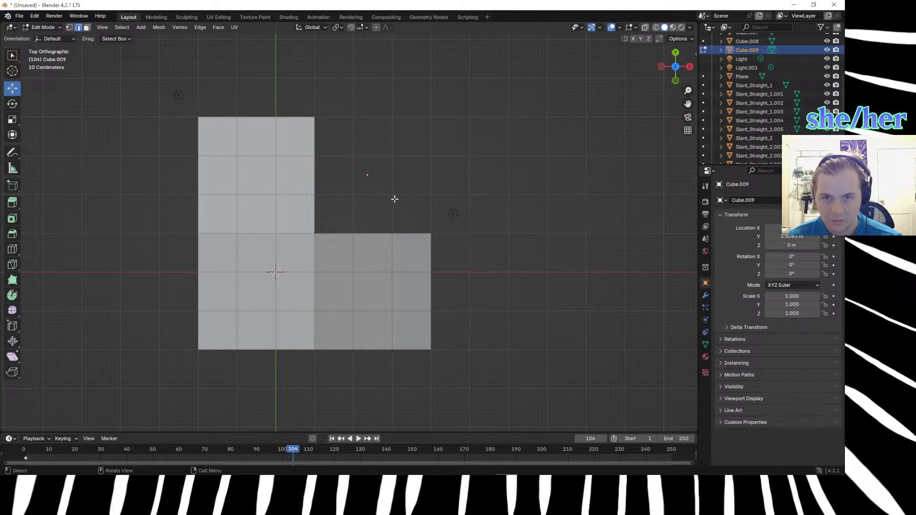
{"action": "key", "text": "super+space"}
{"action": "key", "text": "super+space"}
{"action": "key", "text": "super+space"}
{"action": "key", "text": "super+space"}
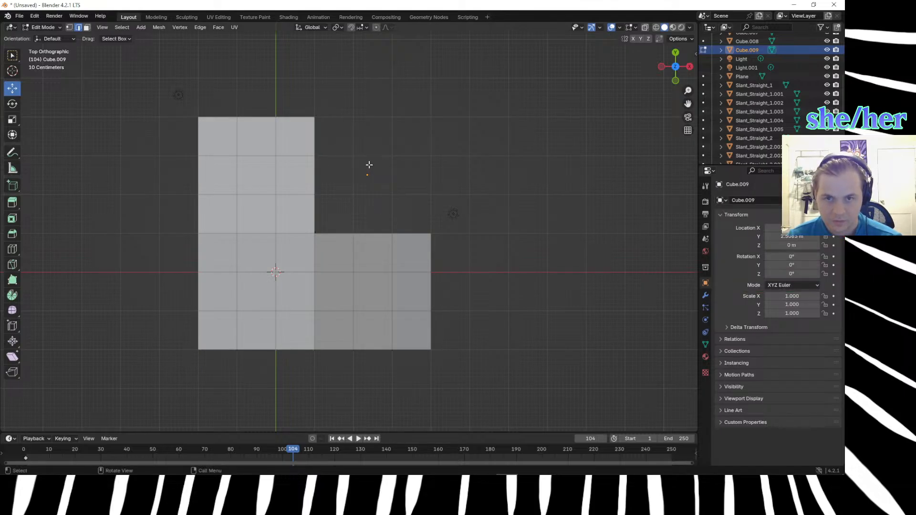
{"action": "scroll", "coordinate": [369, 162], "scroll_direction": "up", "scroll_amount": 4}
{"action": "middle_click_drag", "start_coordinate": [401, 164], "coordinate": [367, 123]}
{"action": "left_click_drag", "start_coordinate": [378, 260], "coordinate": [422, 325]}
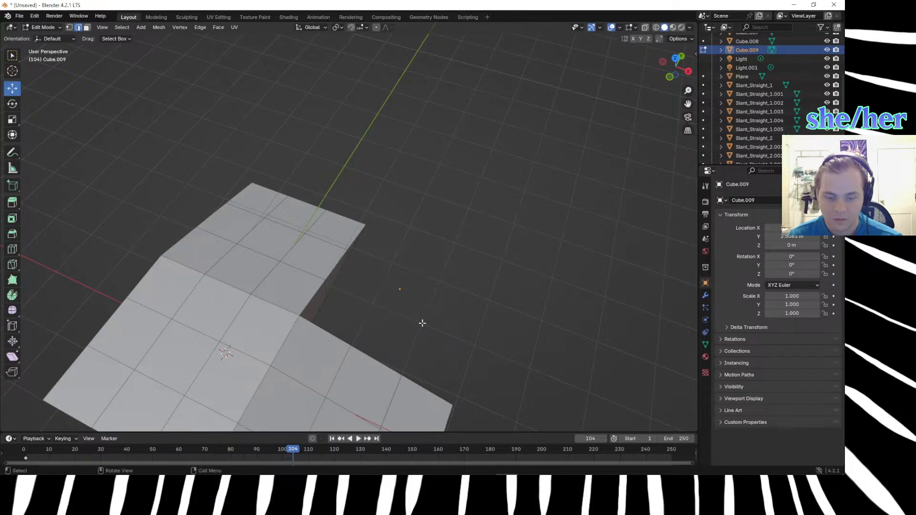
{"action": "left_click_drag", "start_coordinate": [403, 288], "coordinate": [433, 329]}
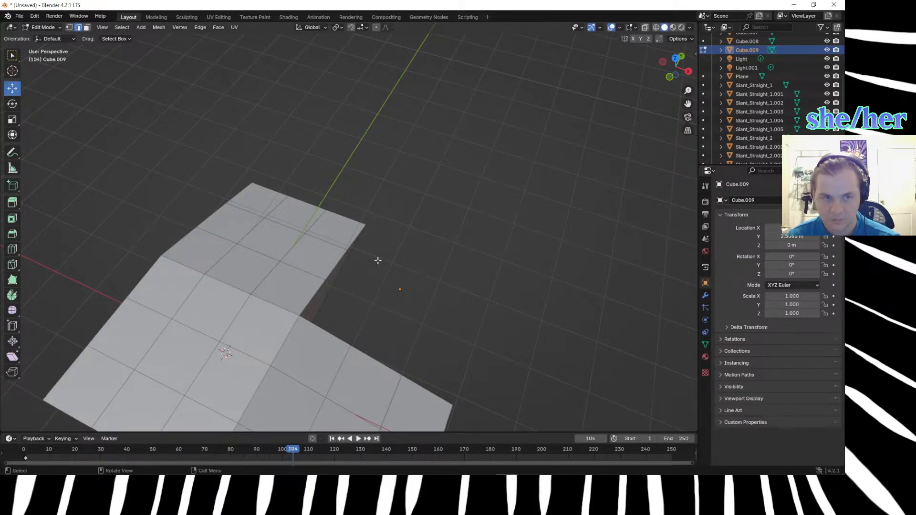
Try again to select the merged vertex of Cube.009, toggle the object's visibility and return to Object Mode.
{"action": "left_click", "coordinate": [704, 50]}
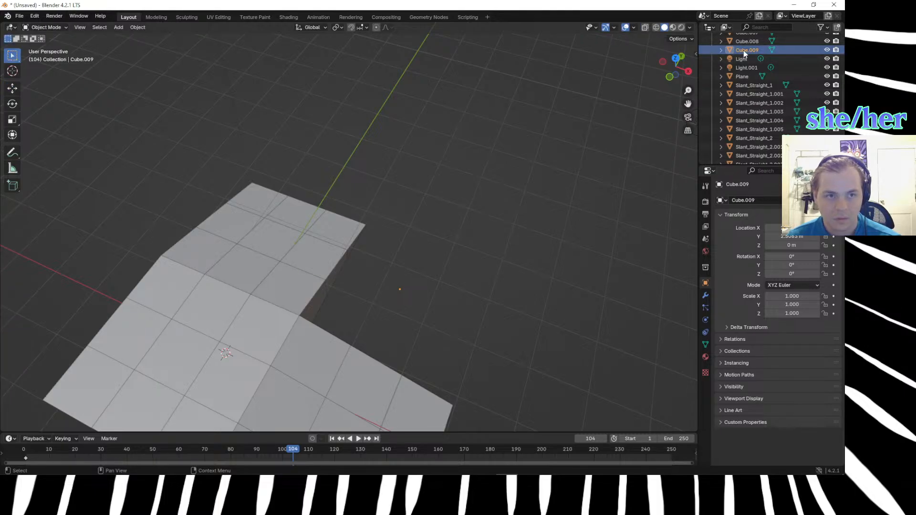
{"action": "scroll", "coordinate": [742, 50], "scroll_direction": "up", "scroll_amount": 2}
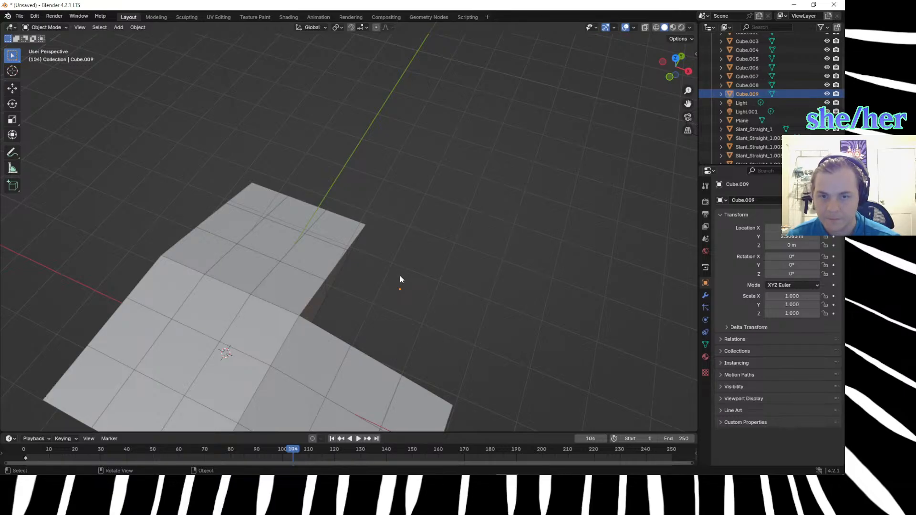
{"action": "key", "text": "Tab"}
{"action": "left_click_drag", "start_coordinate": [390, 262], "coordinate": [457, 341]}
{"action": "right_click", "coordinate": [457, 341]}
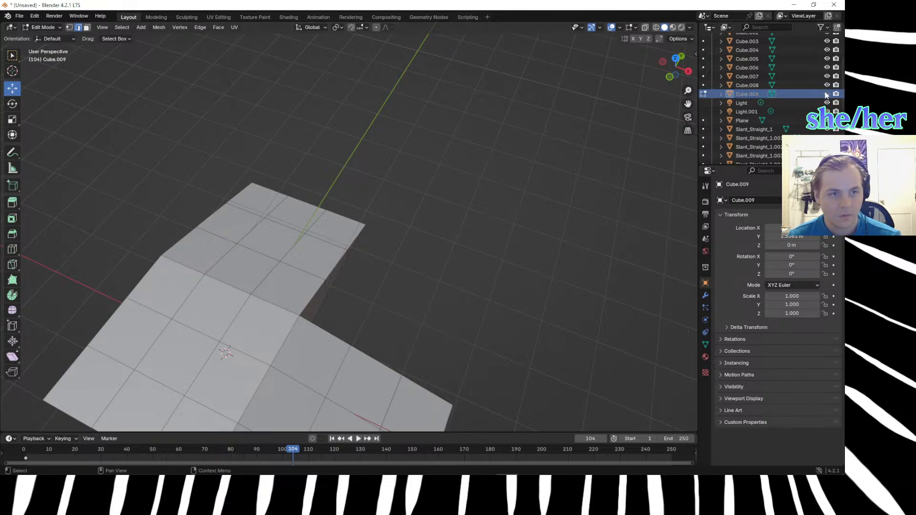
{"action": "middle_click_drag", "start_coordinate": [614, 279], "coordinate": [527, 250]}
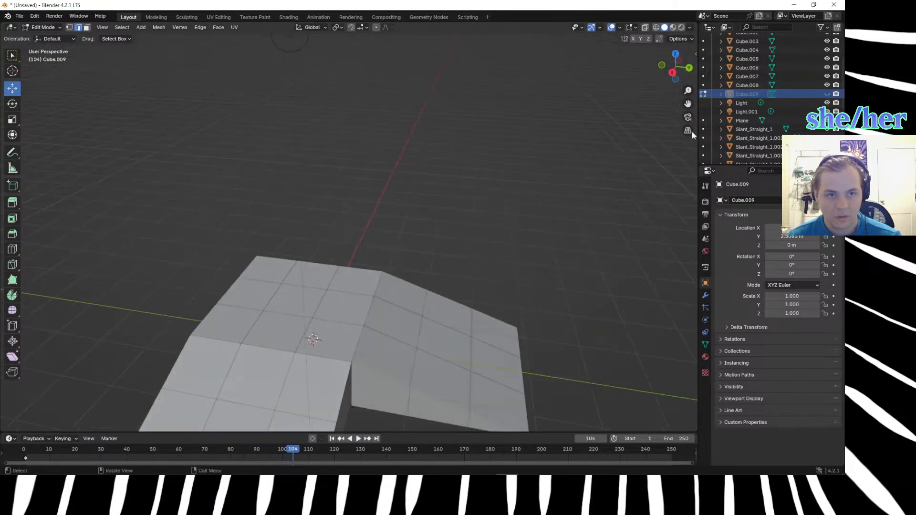
{"action": "left_click", "coordinate": [703, 96]}
{"action": "scroll", "coordinate": [535, 319], "scroll_direction": "down", "scroll_amount": 4}
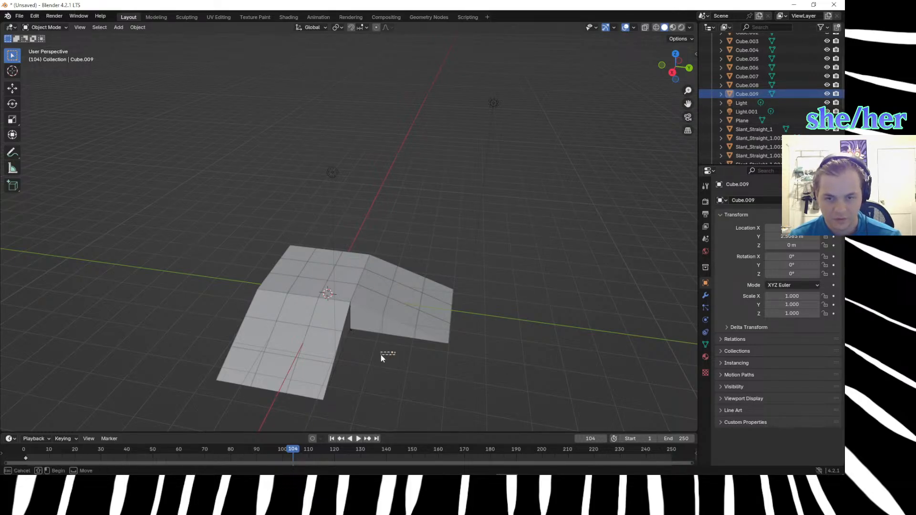
Make another attempt at selecting the collapsed cube's vertex in Edit Mode and delete Cube.009.
{"action": "key", "text": "Tab"}
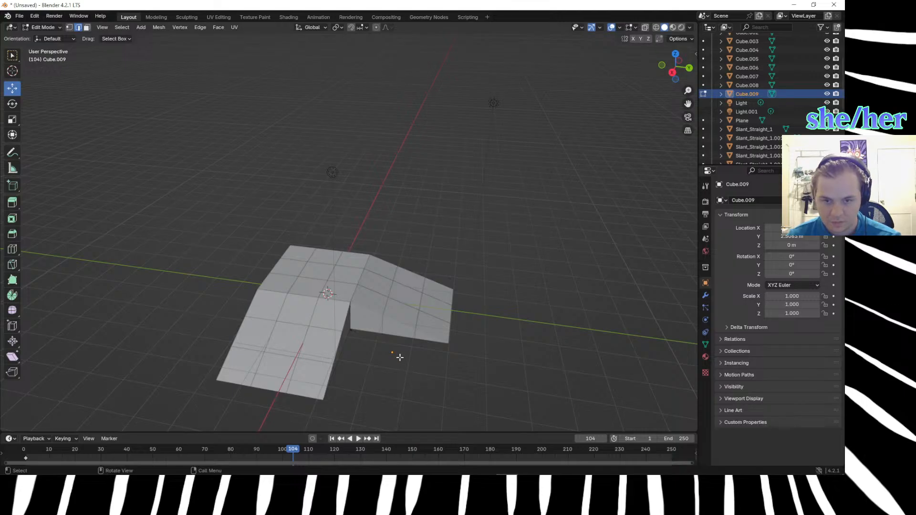
{"action": "scroll", "coordinate": [379, 334], "scroll_direction": "up", "scroll_amount": 1}
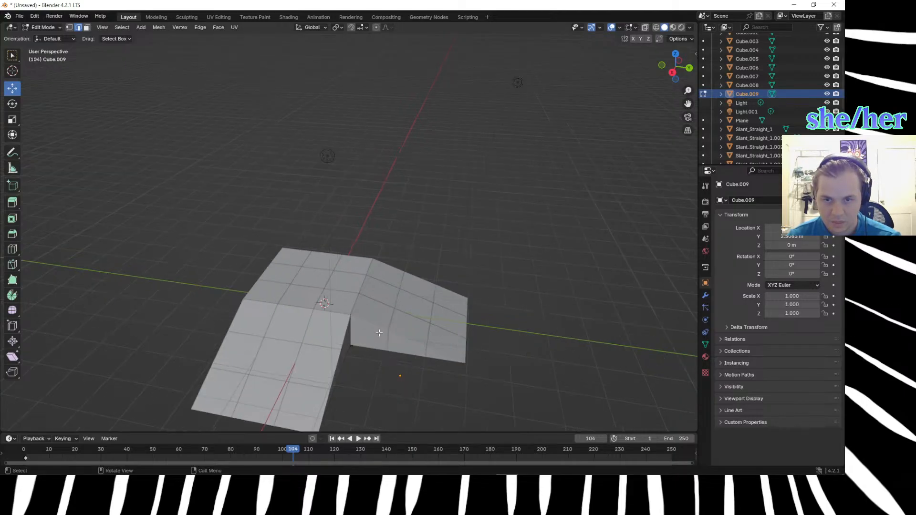
{"action": "right_click", "coordinate": [394, 361]}
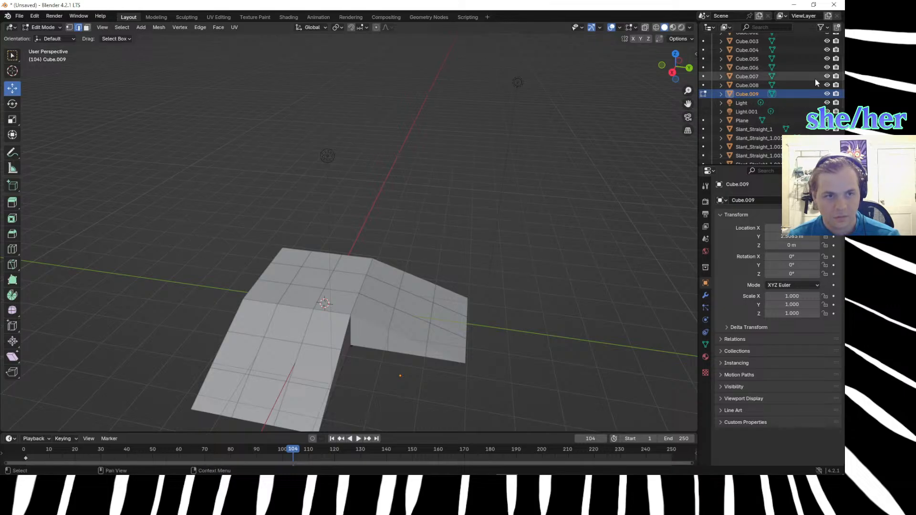
{"action": "left_click", "coordinate": [791, 94]}
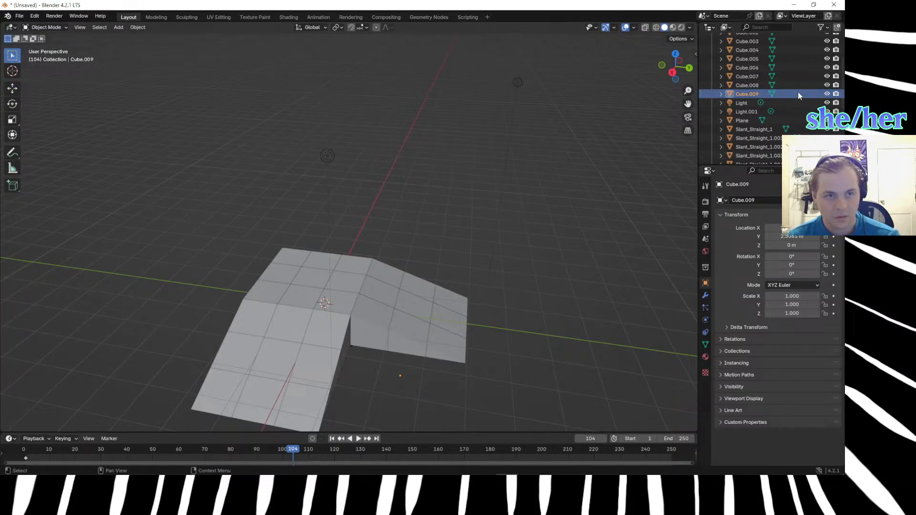
{"action": "key", "text": "Delete"}
{"action": "scroll", "coordinate": [471, 349], "scroll_direction": "down", "scroll_amount": 3}
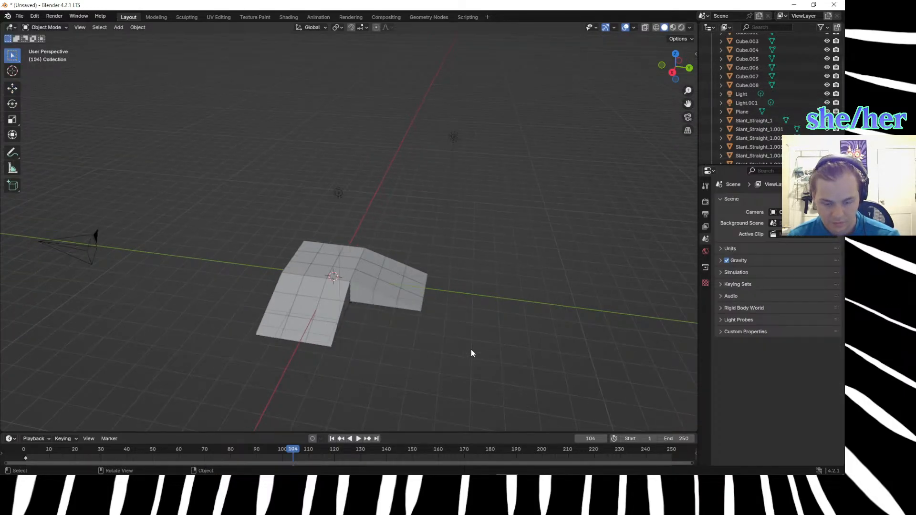
Add a plane and move it to the empty area in front of the ramps' inner corner.
{"action": "key", "text": "shift+a"}
{"action": "mouse_move", "coordinate": [456, 302]}
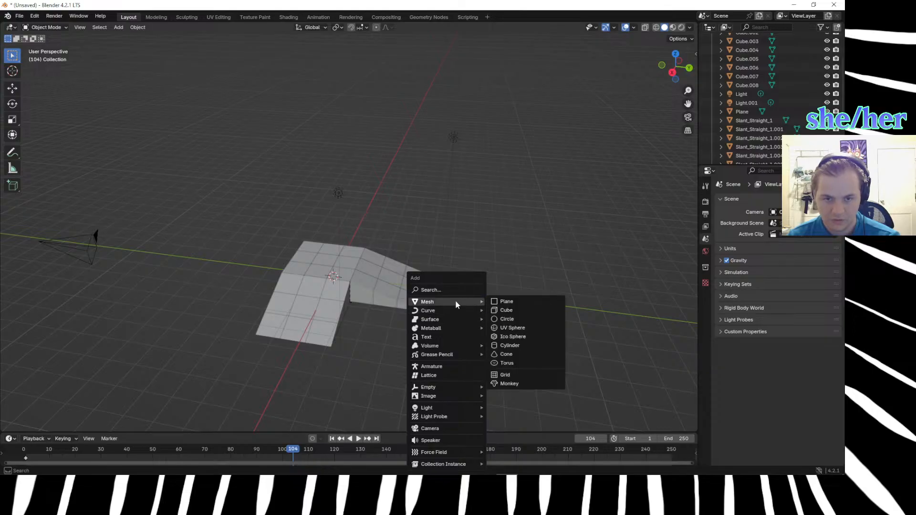
{"action": "left_click", "coordinate": [506, 302]}
{"action": "key", "text": "g"}
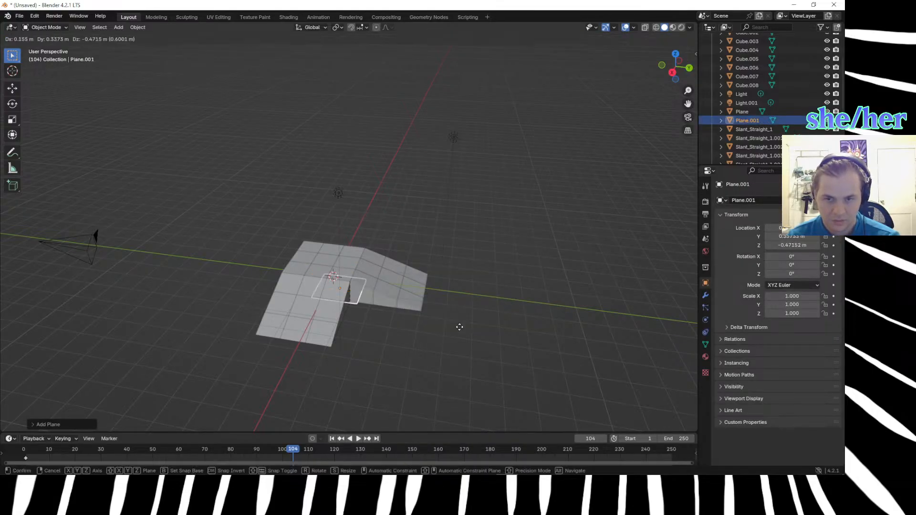
{"action": "left_click", "coordinate": [537, 374]}
Merge all vertices of the new plane at their center.
{"action": "key", "text": "m"}
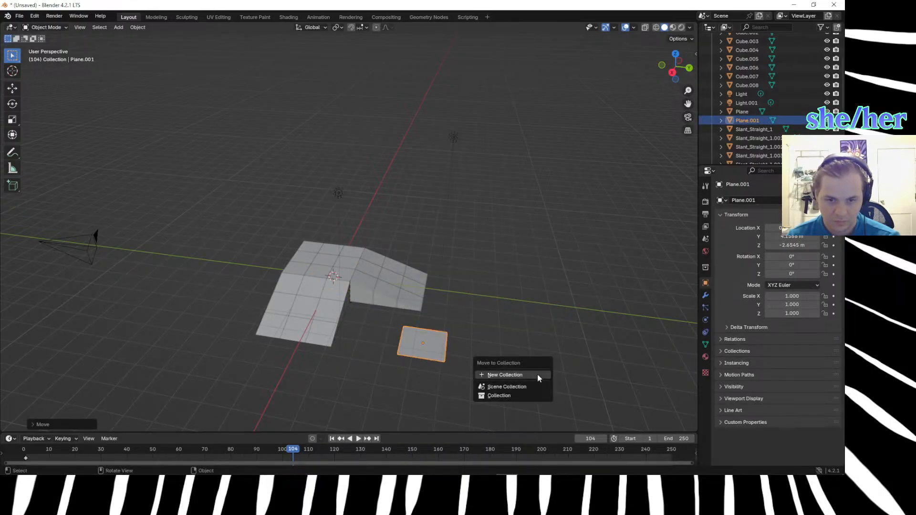
{"action": "key", "text": "Escape"}
{"action": "key", "text": "Tab"}
{"action": "key", "text": "m"}
{"action": "left_click", "coordinate": [537, 374]}
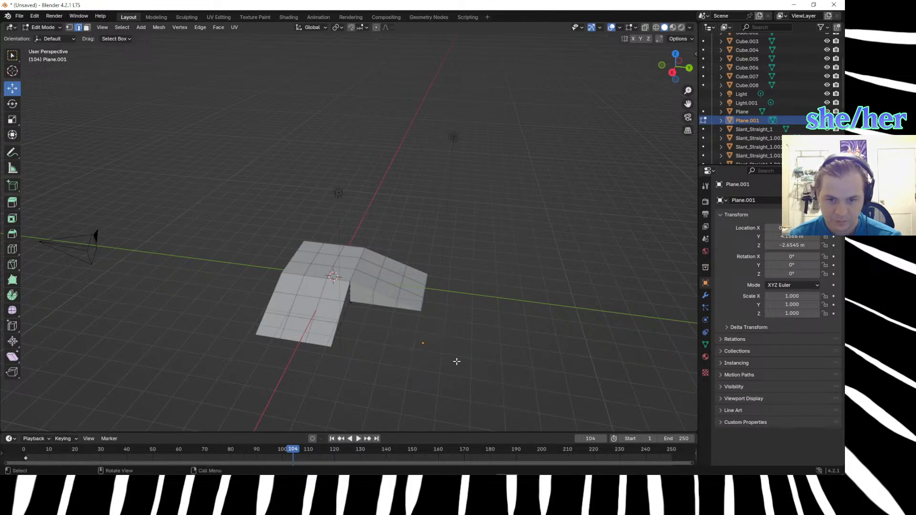
Try to select the plane's merged vertex and delete the Plane.001 object.
{"action": "key", "text": "super+space"}
{"action": "key", "text": "super+space"}
{"action": "key", "text": "super+space"}
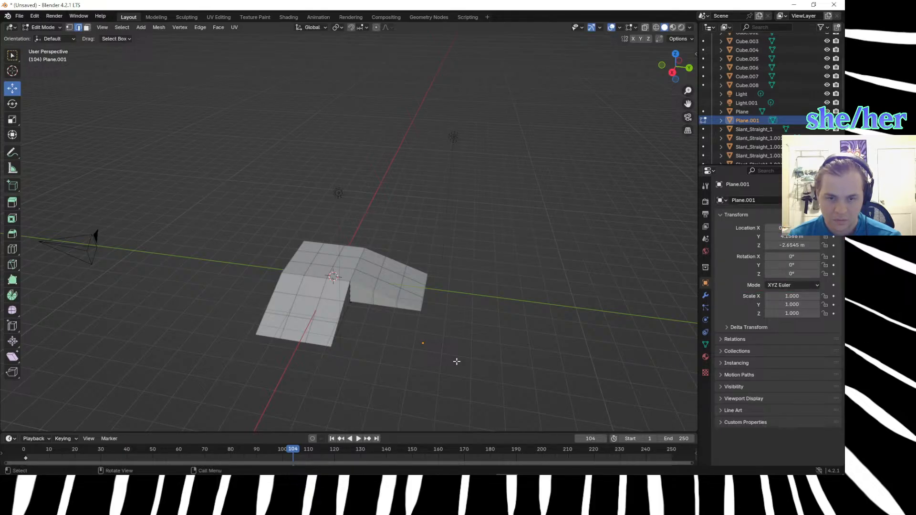
{"action": "middle_click_drag", "start_coordinate": [419, 333], "coordinate": [412, 286]}
{"action": "right_click", "coordinate": [412, 286]}
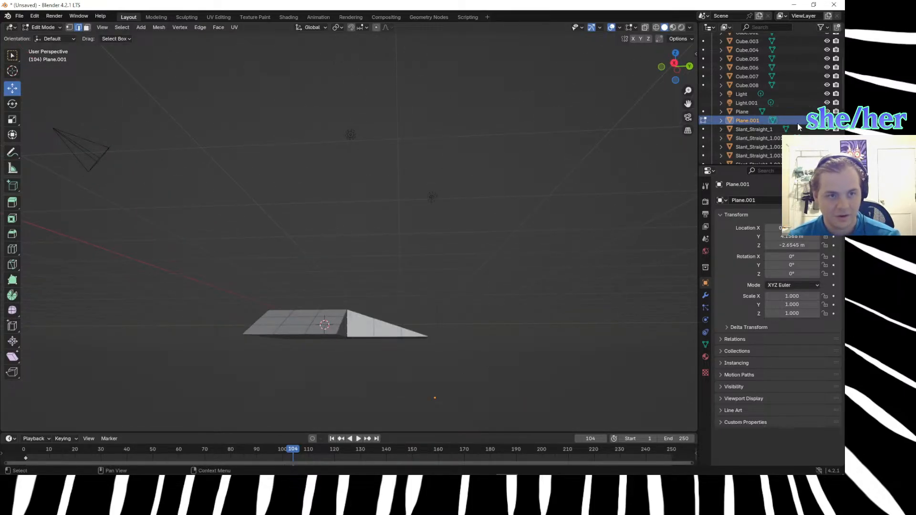
{"action": "key", "text": "Delete"}
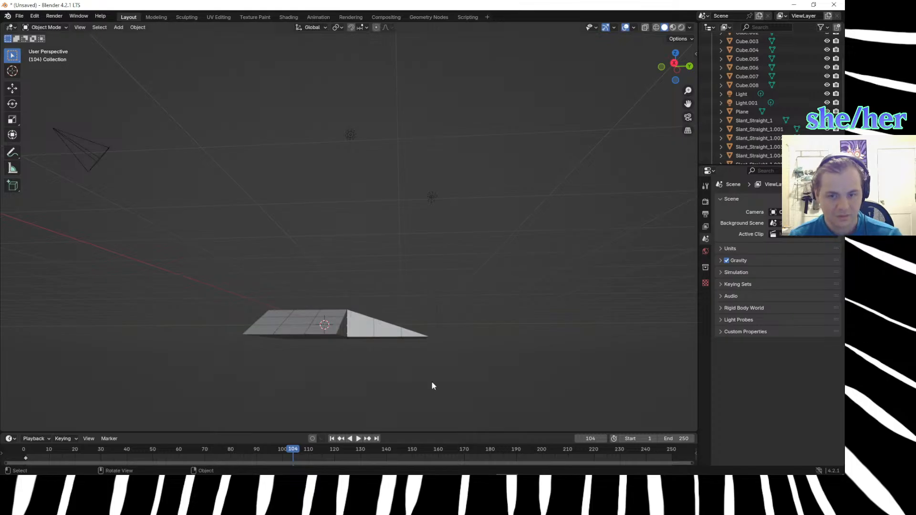
Duplicate the ramp tile Slant_Straight_1 at the inner corner in place and select the edges meeting at the copy's upper corner.
{"action": "middle_click_drag", "start_coordinate": [437, 376], "coordinate": [401, 403]}
{"action": "scroll", "coordinate": [402, 406], "scroll_direction": "up", "scroll_amount": 3}
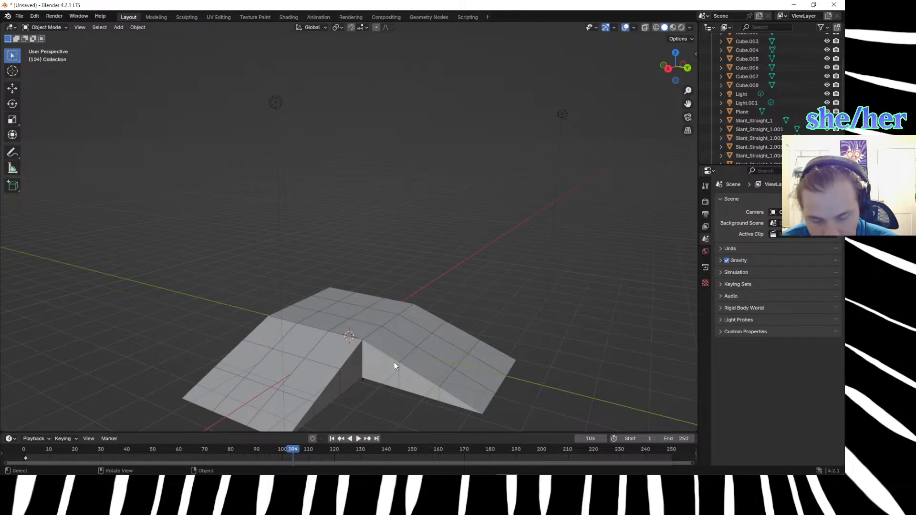
{"action": "scroll", "coordinate": [394, 362], "scroll_direction": "up", "scroll_amount": 3}
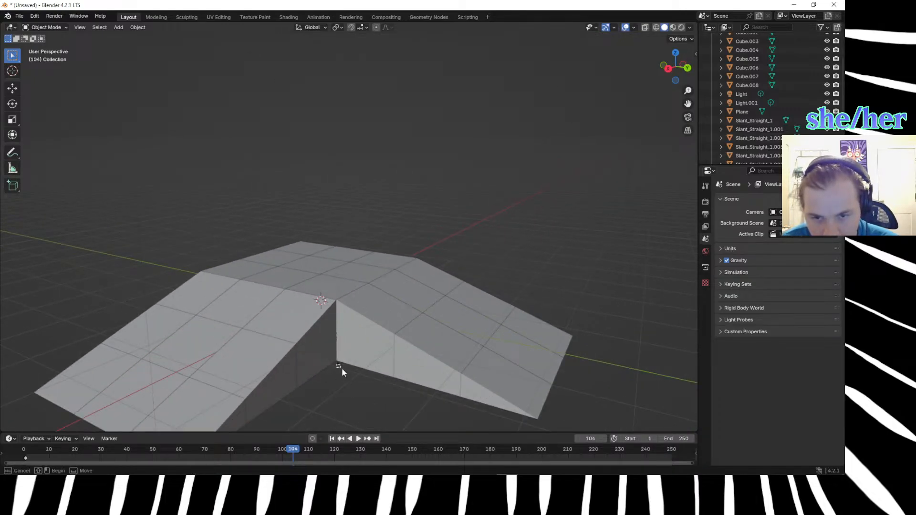
{"action": "left_click", "coordinate": [337, 302]}
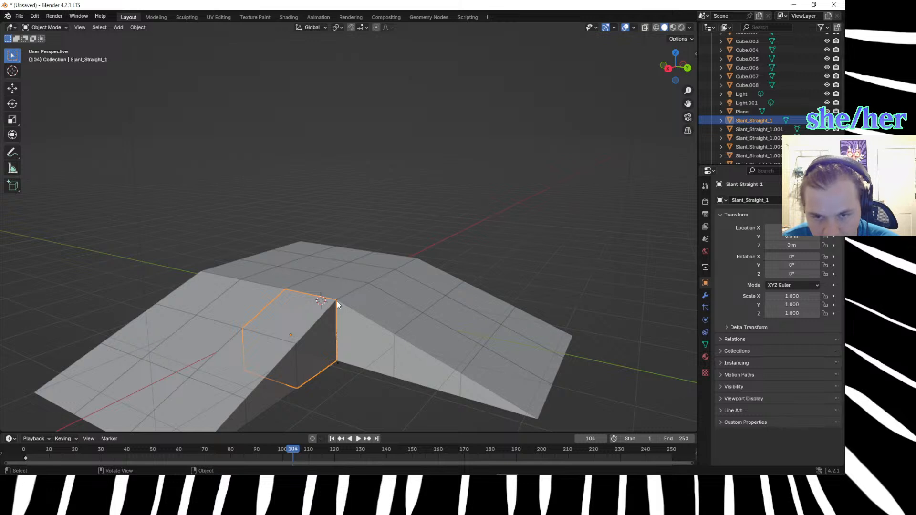
{"action": "key", "text": "shift+d"}
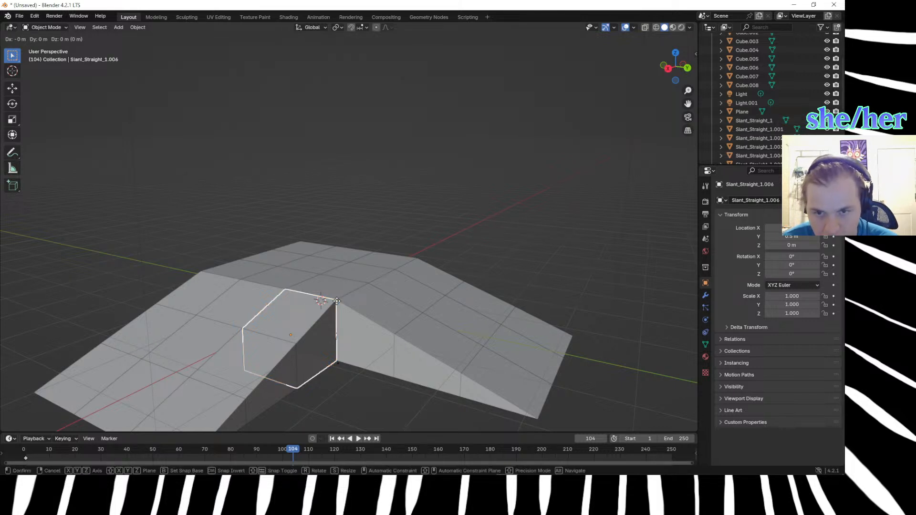
{"action": "left_click", "coordinate": [336, 301]}
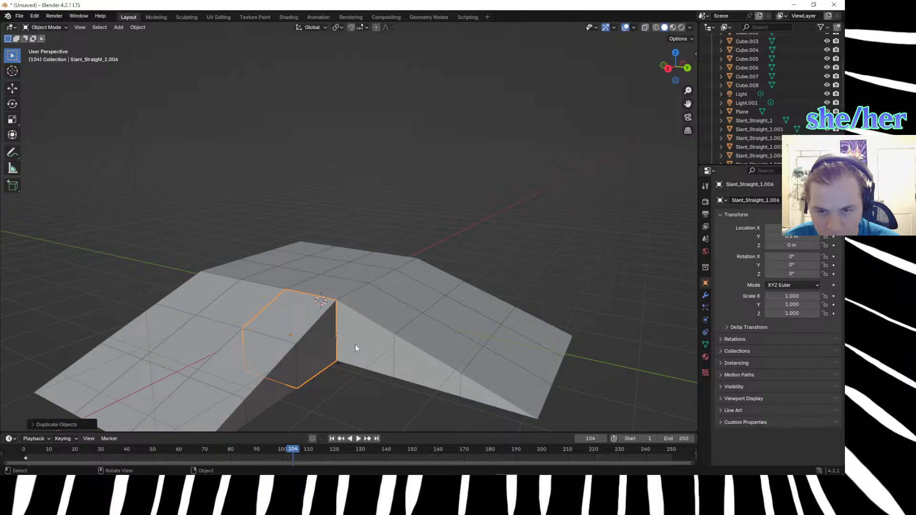
{"action": "key", "text": "Tab"}
{"action": "left_click_drag", "start_coordinate": [329, 286], "coordinate": [344, 311]}
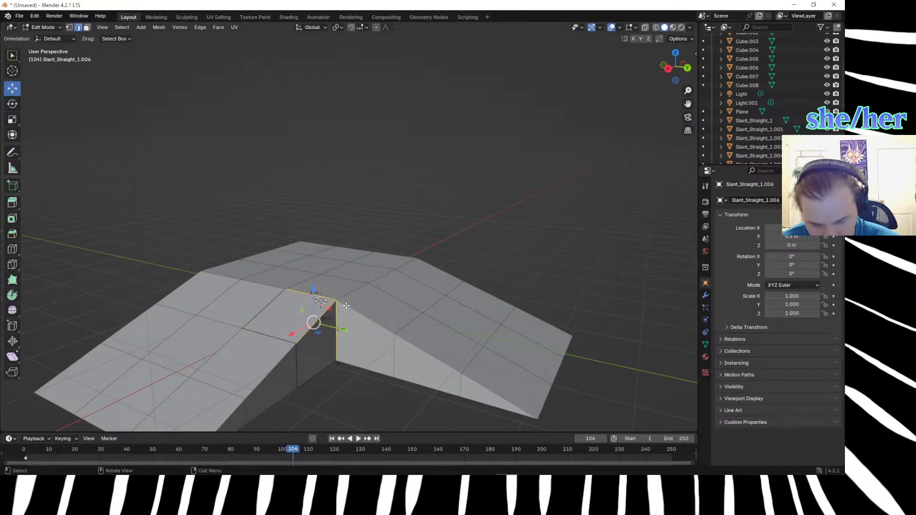
Try extruding the selected corner edges outward into the gap and undo the extrusion.
{"action": "key", "text": "e"}
{"action": "left_click", "coordinate": [375, 349]}
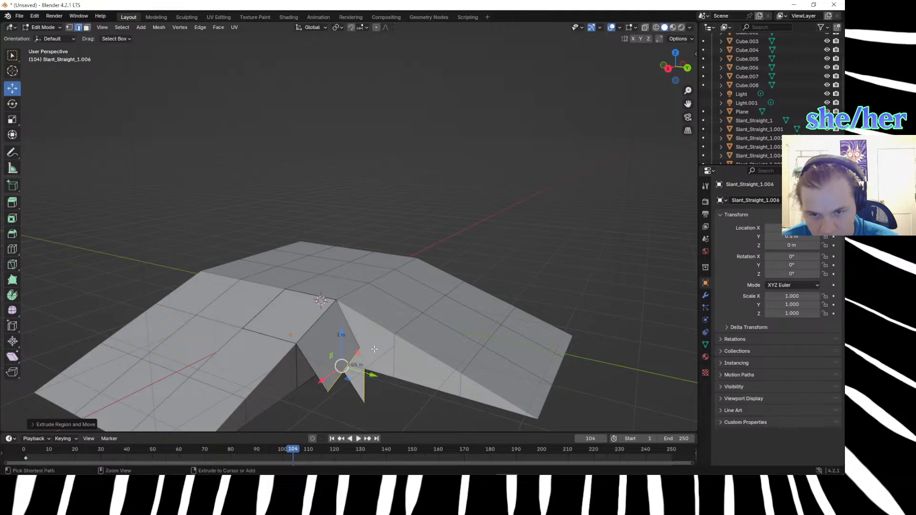
{"action": "key", "text": "ctrl+z"}
Switch to vertex selection and try extruding the selected corner vertices outward into the gap.
{"action": "key", "text": "1"}
{"action": "key", "text": "e"}
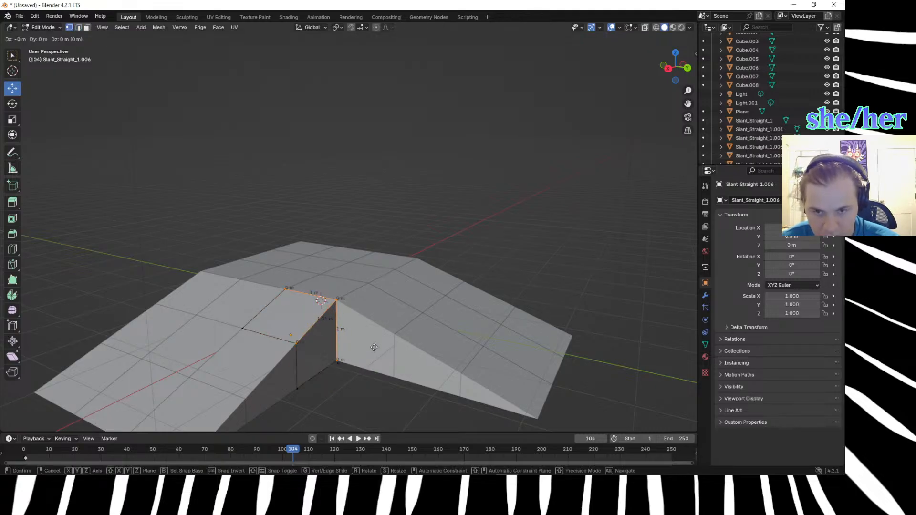
{"action": "left_click", "coordinate": [413, 419]}
{"action": "scroll", "coordinate": [411, 399], "scroll_direction": "down", "scroll_amount": 2}
{"action": "left_click", "coordinate": [403, 391]}
{"action": "key", "text": "ctrl+z"}
{"action": "key", "text": "ctrl+z"}
Extrude the tile copy's bottom inner-corner vertex diagonally across the gap, about 3 m along X and 3 m along Y.
{"action": "middle_click_drag", "start_coordinate": [384, 375], "coordinate": [348, 376]}
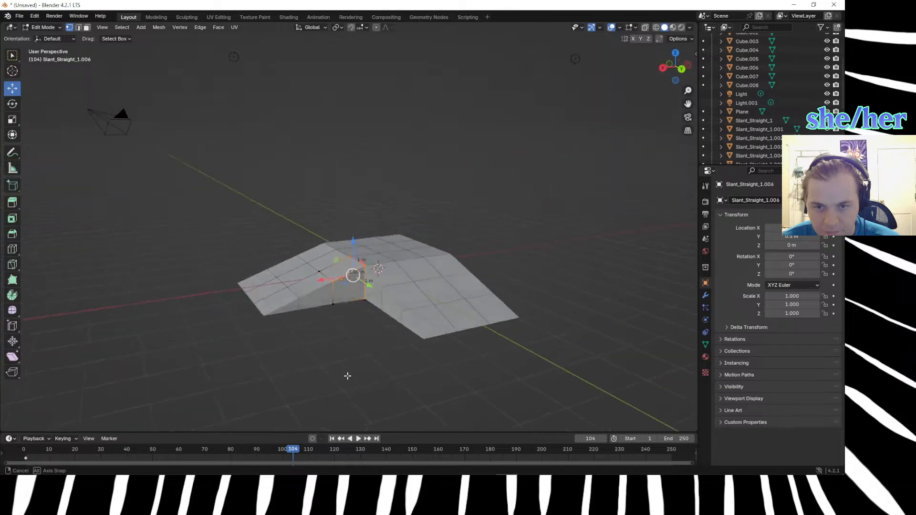
{"action": "scroll", "coordinate": [348, 373], "scroll_direction": "up", "scroll_amount": 2}
{"action": "left_click", "coordinate": [348, 369]}
{"action": "left_click", "coordinate": [372, 327]}
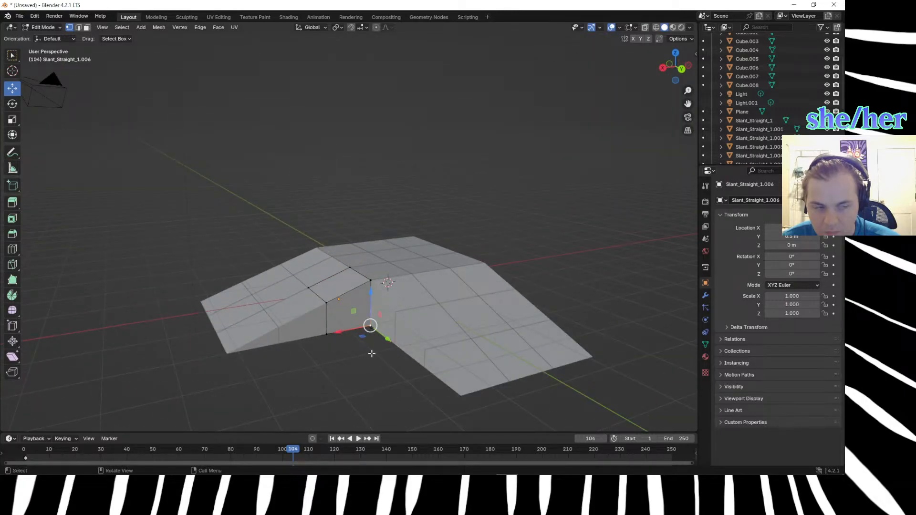
{"action": "middle_click_drag", "start_coordinate": [397, 380], "coordinate": [494, 415]}
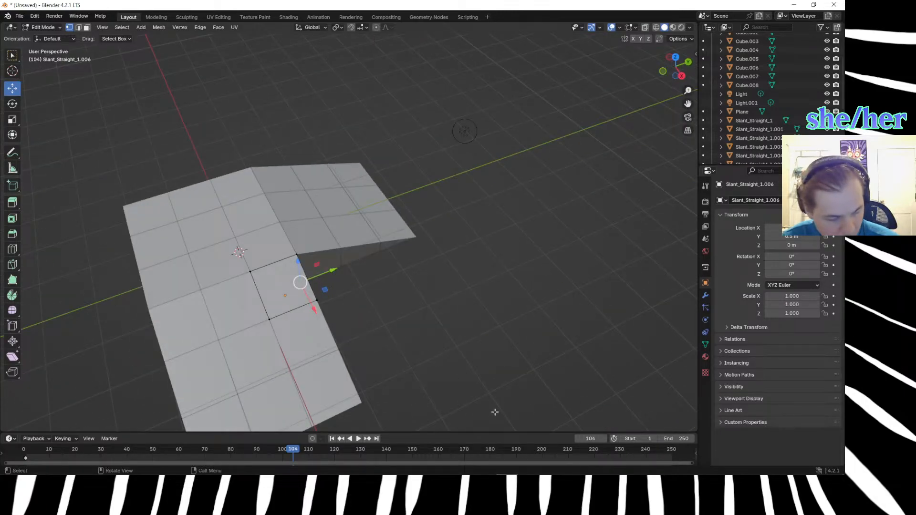
{"action": "key", "text": "KP_7"}
{"action": "key", "text": "g"}
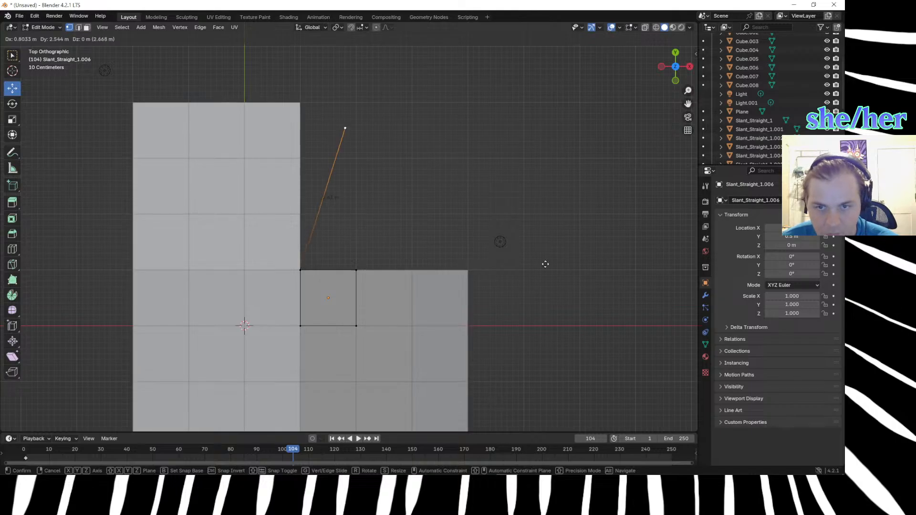
{"action": "left_click", "coordinate": [663, 240]}
Extrude the upper inner-corner vertex to the far end of the diagonal edge and merge the two end vertices.
{"action": "middle_click_drag", "start_coordinate": [630, 341], "coordinate": [515, 229]}
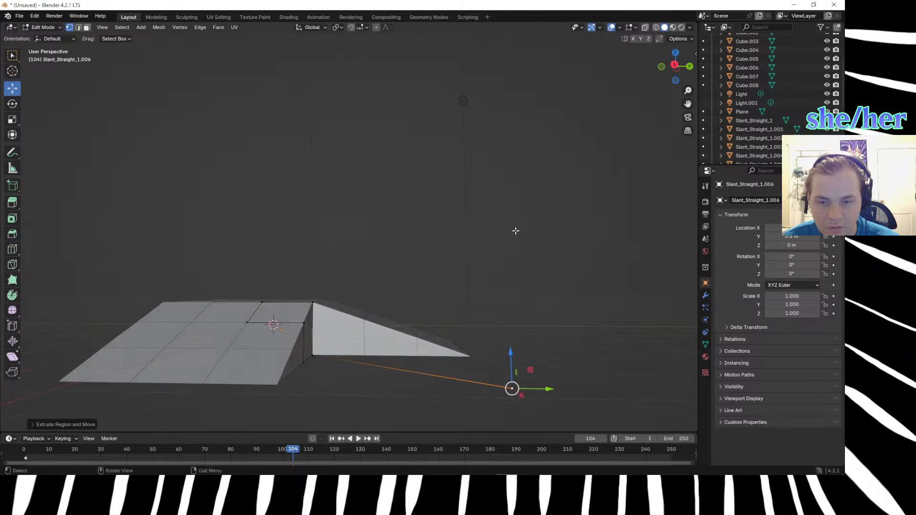
{"action": "left_click", "coordinate": [313, 302]}
{"action": "left_click_drag", "start_coordinate": [312, 302], "coordinate": [510, 389]}
{"action": "left_click", "coordinate": [483, 361]}
{"action": "left_click_drag", "start_coordinate": [487, 346], "coordinate": [525, 390]}
{"action": "key", "text": "m"}
{"action": "left_click", "coordinate": [509, 387]}
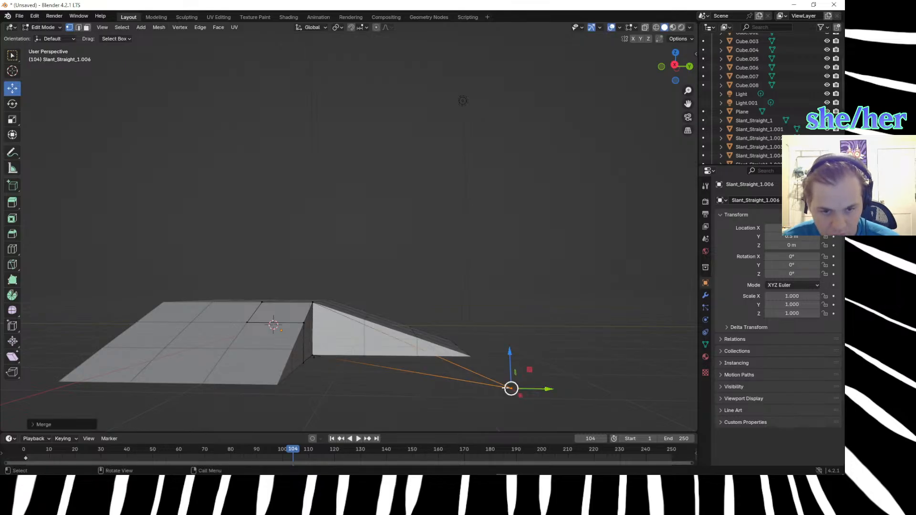
Move the merged vertex in top view to the gap's outer corner, in line with the ends of both ramps.
{"action": "key", "text": "KP_7"}
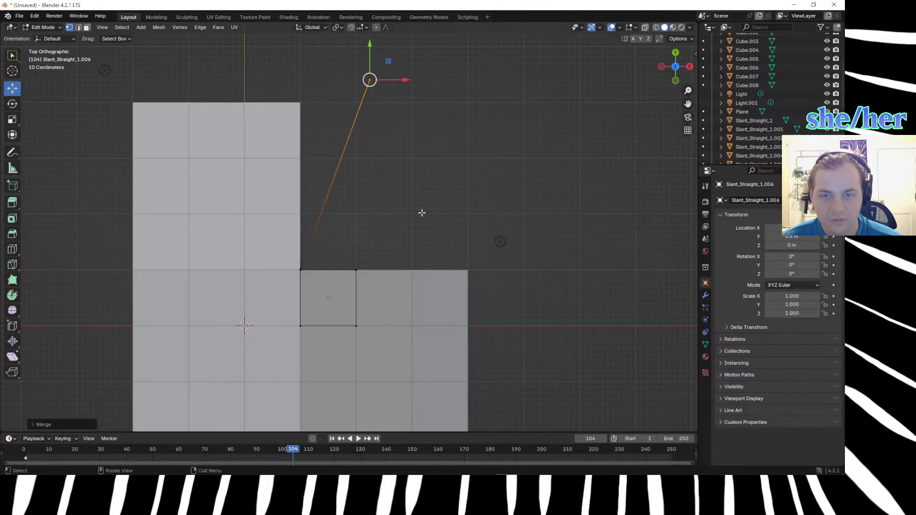
{"action": "key", "text": "g"}
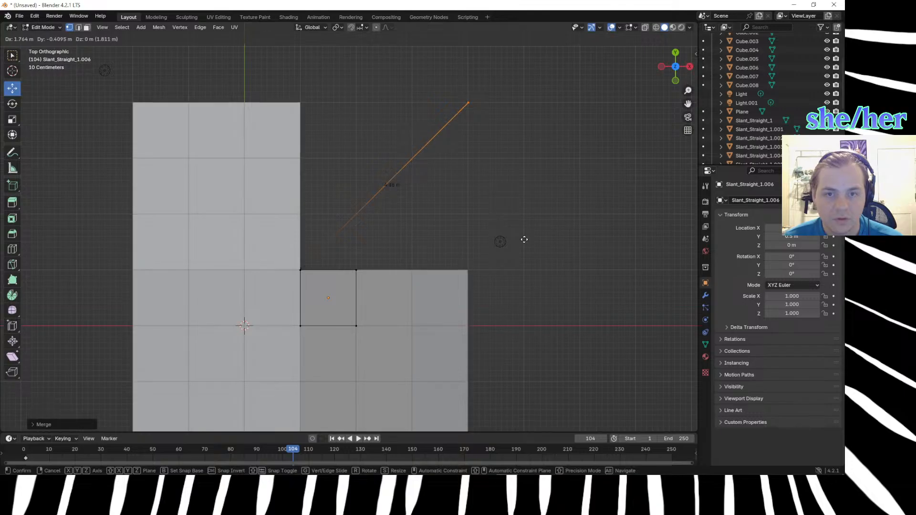
{"action": "left_click", "coordinate": [524, 239]}
{"action": "scroll", "coordinate": [443, 239], "scroll_direction": "up", "scroll_amount": 4}
{"action": "scroll", "coordinate": [448, 229], "scroll_direction": "down", "scroll_amount": 3}
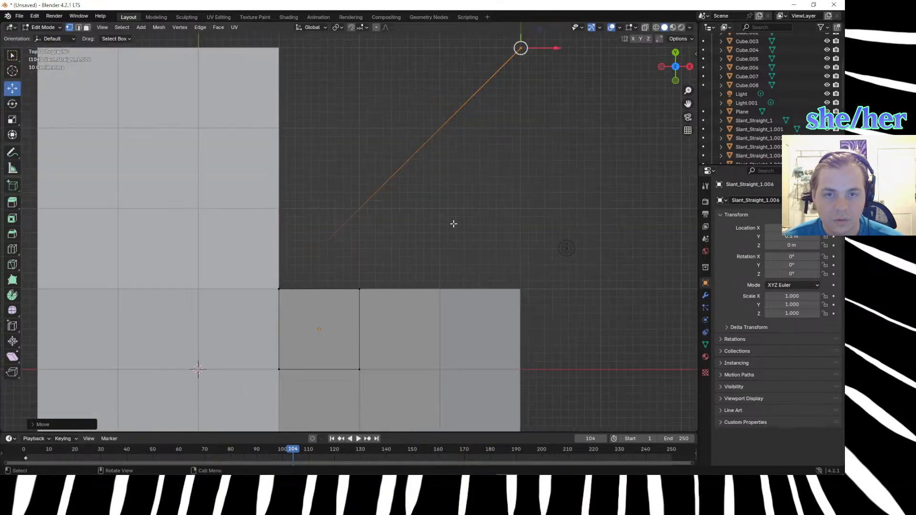
{"action": "left_click", "coordinate": [453, 223]}
Extrude the tile's neighbouring outer vertex across the inner corner, lower it, and align it with the opposite ramp's side edge.
{"action": "middle_click_drag", "start_coordinate": [476, 261], "coordinate": [329, 281]}
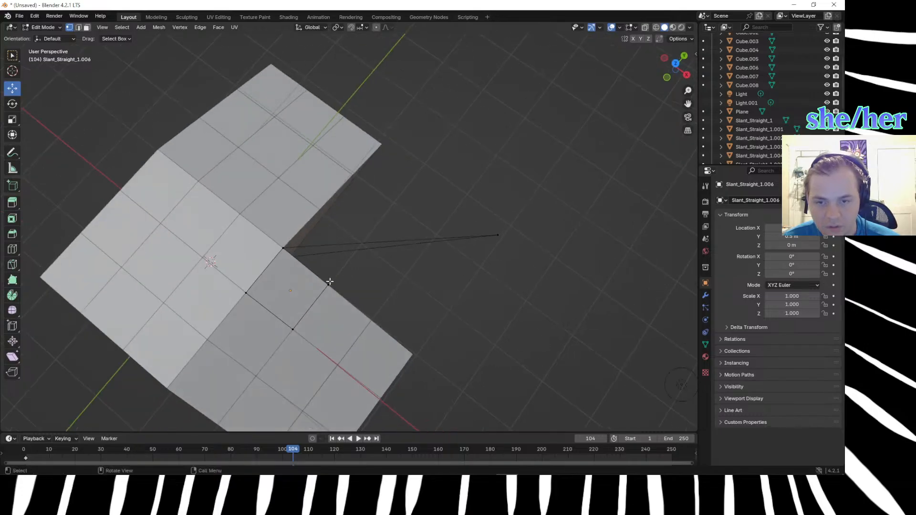
{"action": "left_click", "coordinate": [328, 285]}
{"action": "left_click_drag", "start_coordinate": [328, 285], "coordinate": [319, 219]}
{"action": "middle_click_drag", "start_coordinate": [320, 219], "coordinate": [285, 235]}
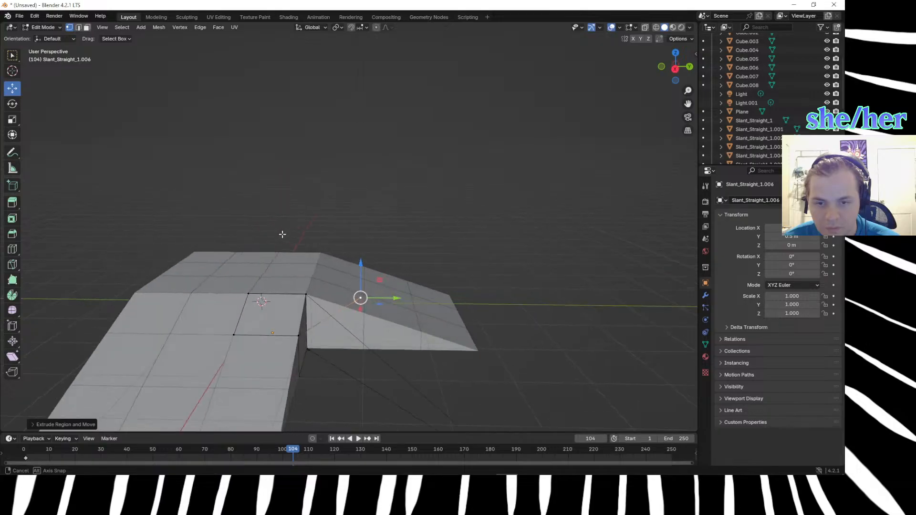
{"action": "key", "text": "g"}
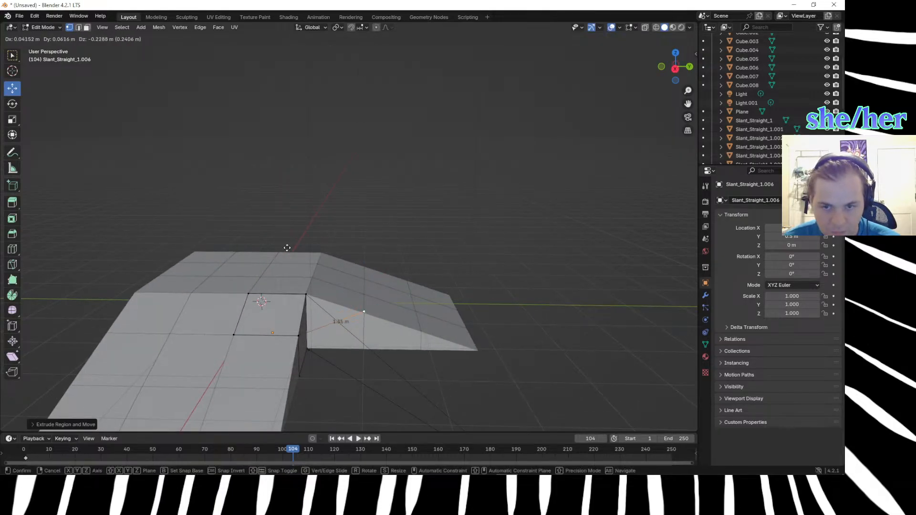
{"action": "left_click", "coordinate": [287, 249]}
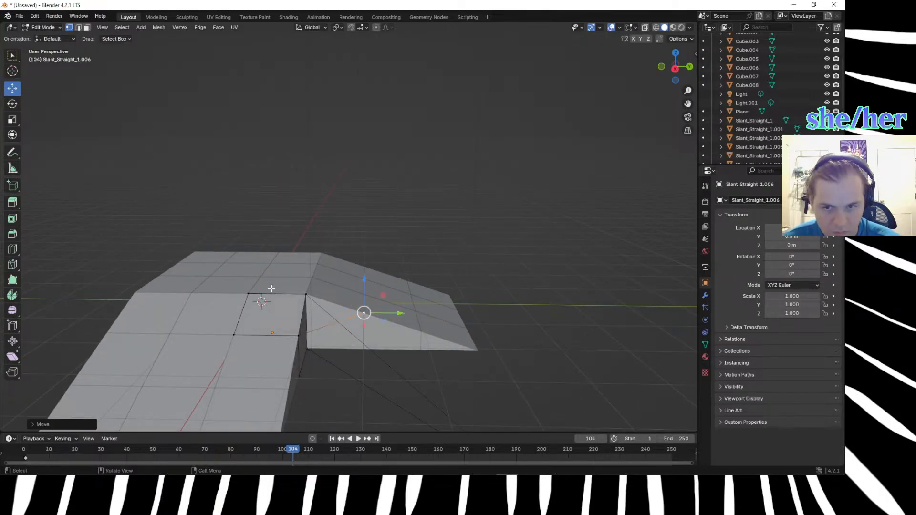
{"action": "middle_click_drag", "start_coordinate": [286, 299], "coordinate": [359, 314]}
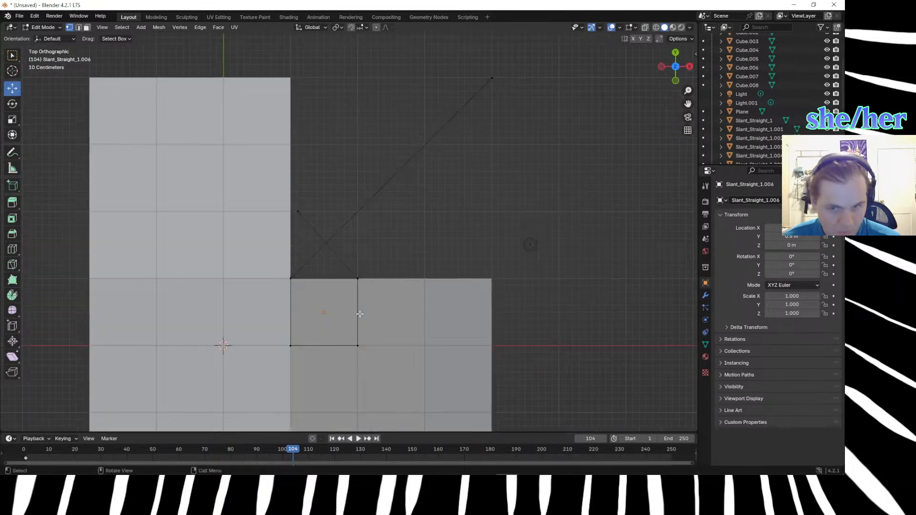
{"action": "left_click_drag", "start_coordinate": [326, 248], "coordinate": [274, 190]}
{"action": "key", "text": "g"}
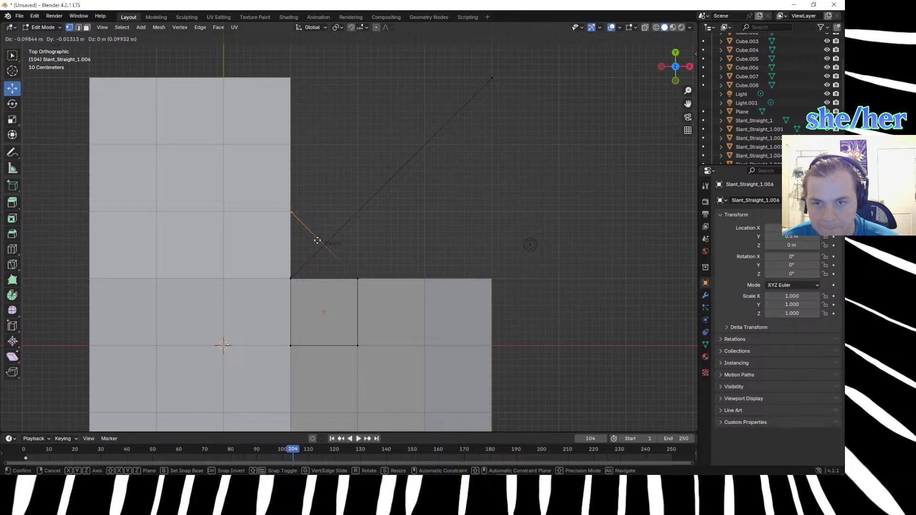
{"action": "left_click", "coordinate": [317, 241]}
Continue extruding vertices in a zigzag between both ramps' side edges, finishing with edges along the gap's outer boundary.
{"action": "key", "text": "g"}
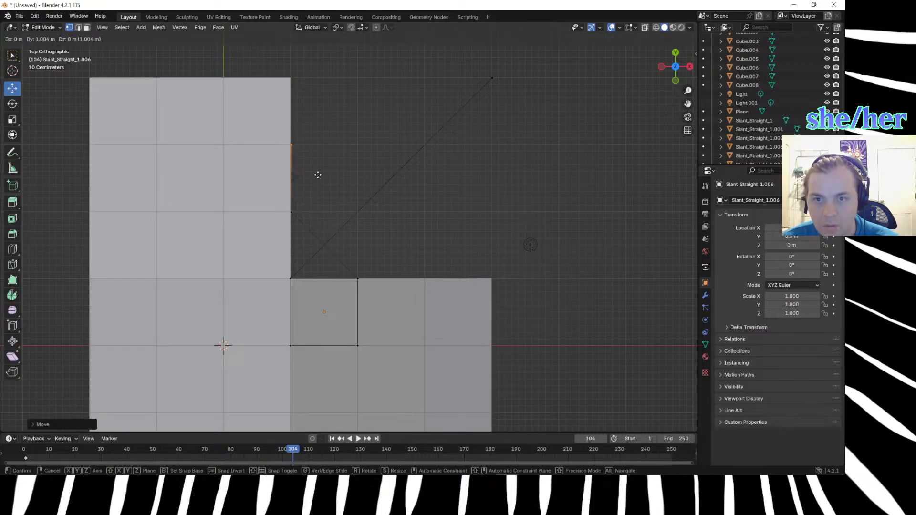
{"action": "left_click", "coordinate": [317, 174]}
{"action": "key", "text": "e"}
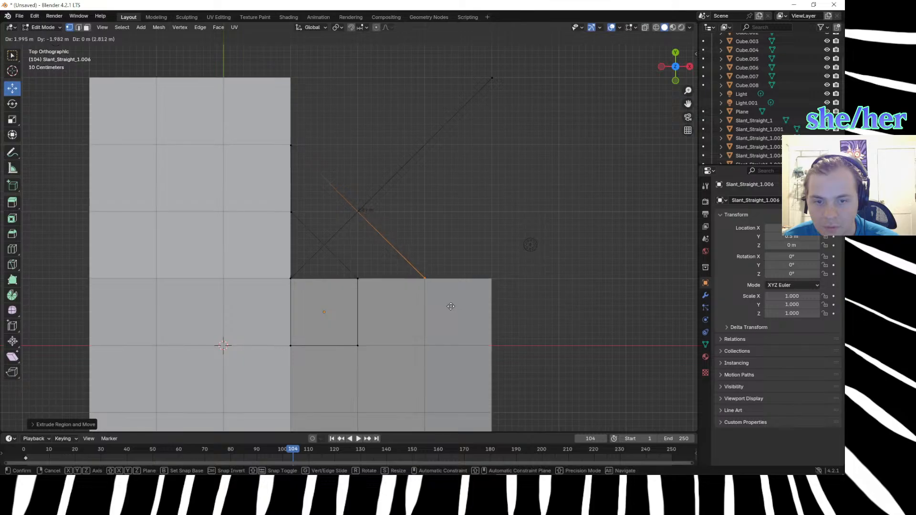
{"action": "left_click", "coordinate": [450, 306]}
{"action": "key", "text": "e"}
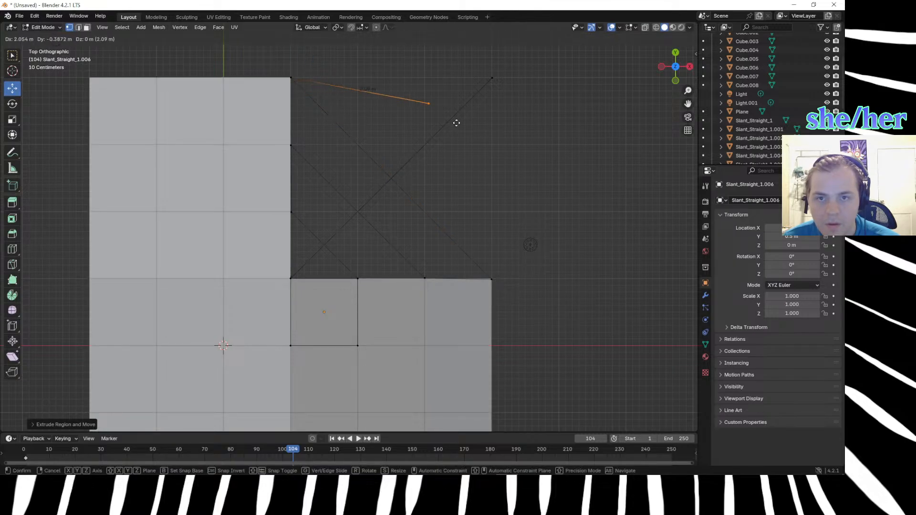
{"action": "left_click", "coordinate": [493, 76]}
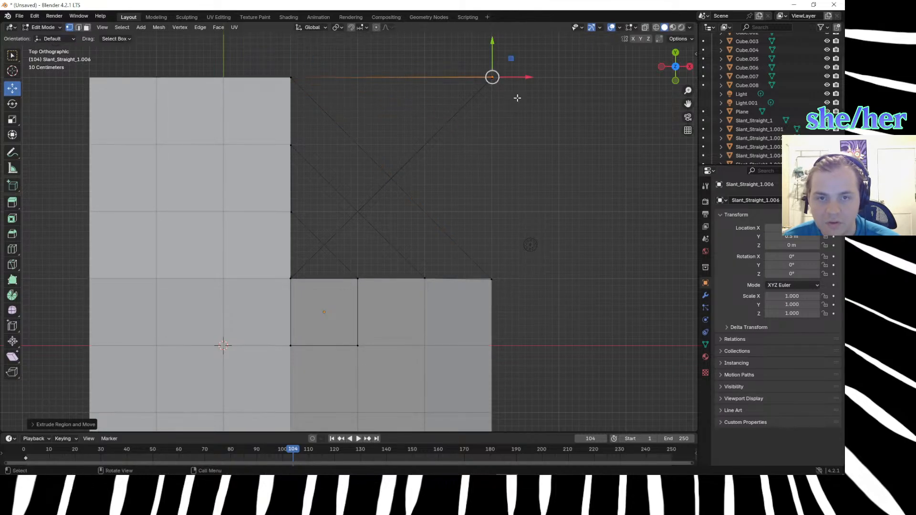
{"action": "left_click", "coordinate": [509, 302]}
Leave mesh editing and delete the Slant_Straight_1.006 object.
{"action": "middle_click_drag", "start_coordinate": [574, 325], "coordinate": [555, 294]}
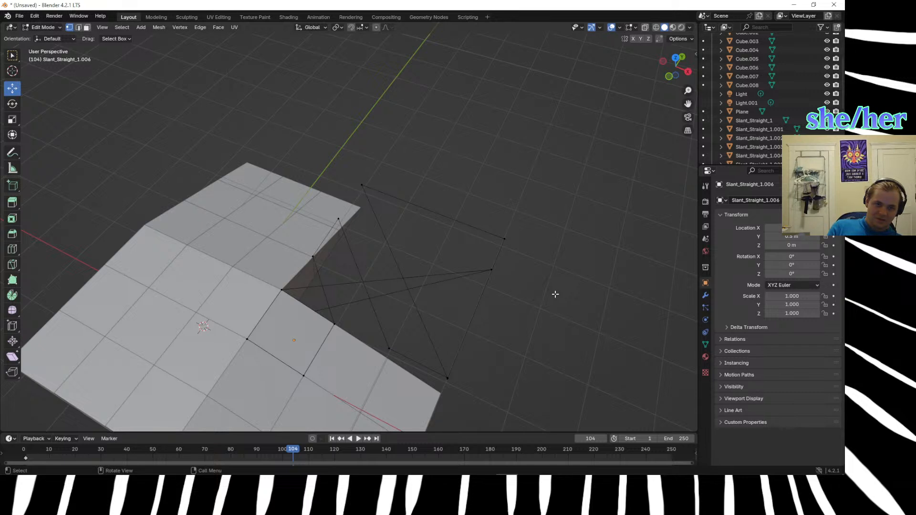
{"action": "left_click", "coordinate": [347, 309]}
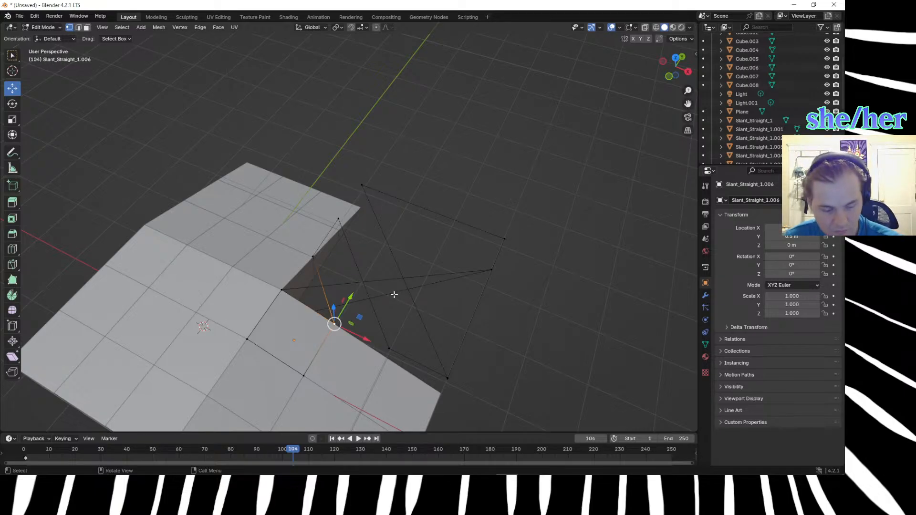
{"action": "left_click", "coordinate": [379, 288]}
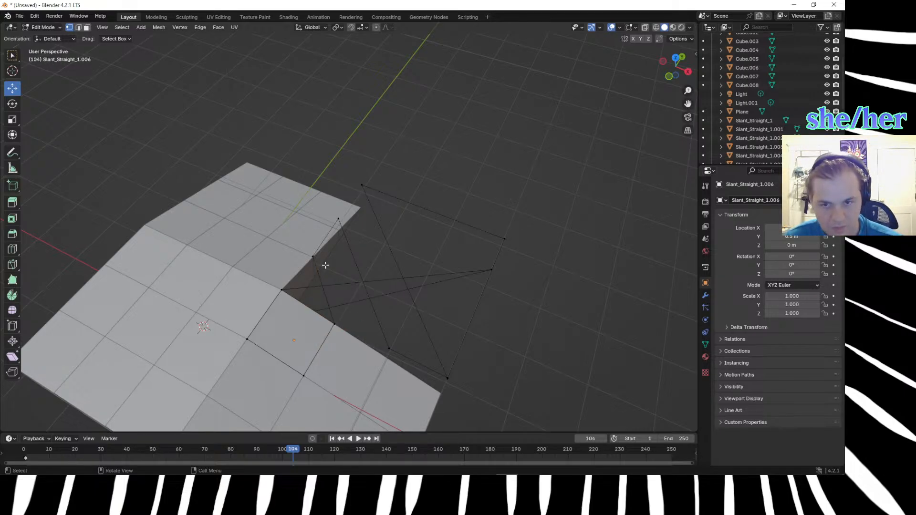
{"action": "left_click", "coordinate": [492, 270]}
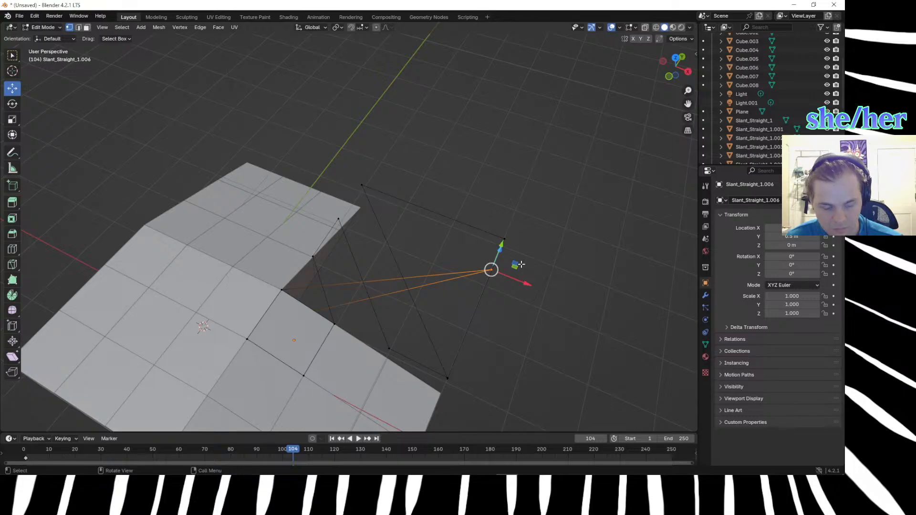
{"action": "scroll", "coordinate": [742, 75], "scroll_direction": "down", "scroll_amount": 4}
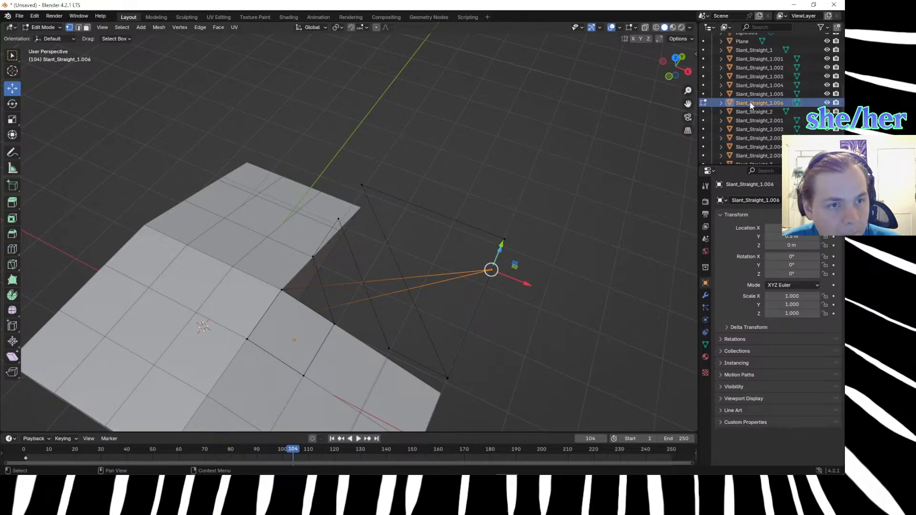
{"action": "left_click", "coordinate": [703, 103]}
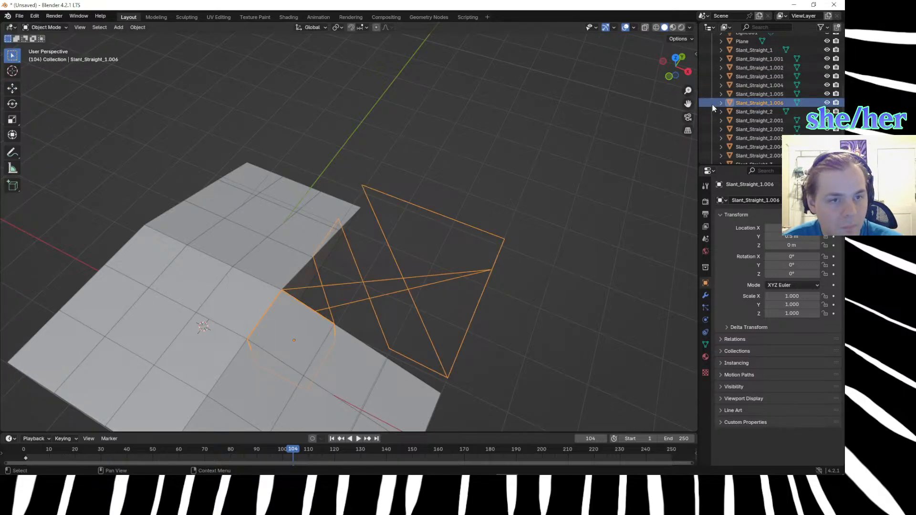
{"action": "key", "text": "Delete"}
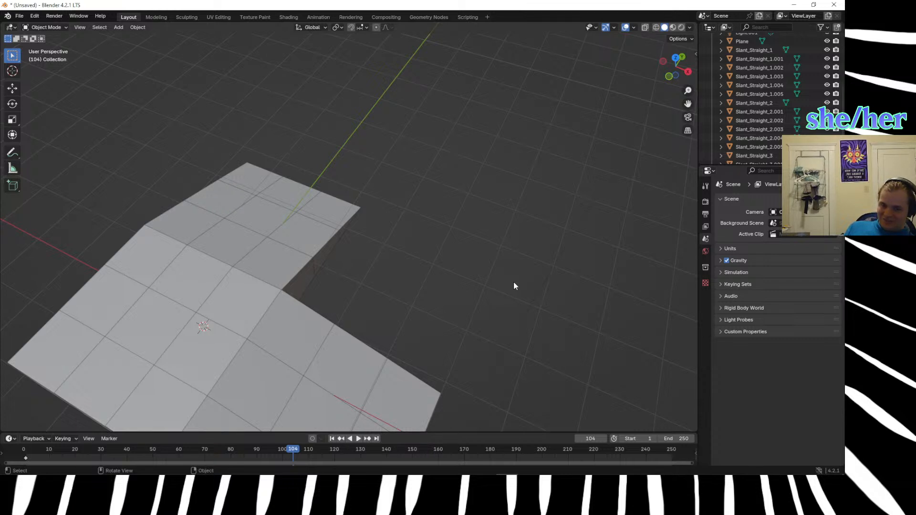
Duplicate the cubes forming the flat hilltop and move the copies 34 m along the global X axis.
{"action": "key", "text": "KP_7"}
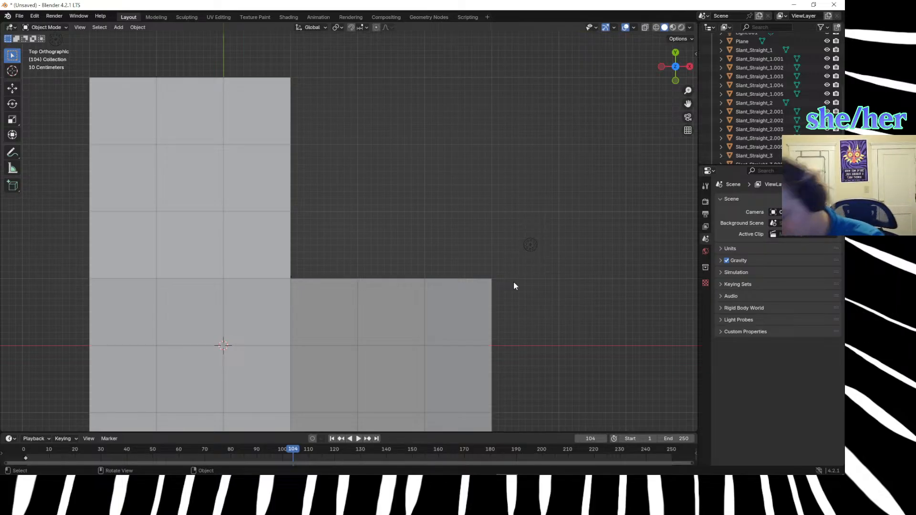
{"action": "middle_click_drag", "start_coordinate": [568, 239], "coordinate": [398, 183]}
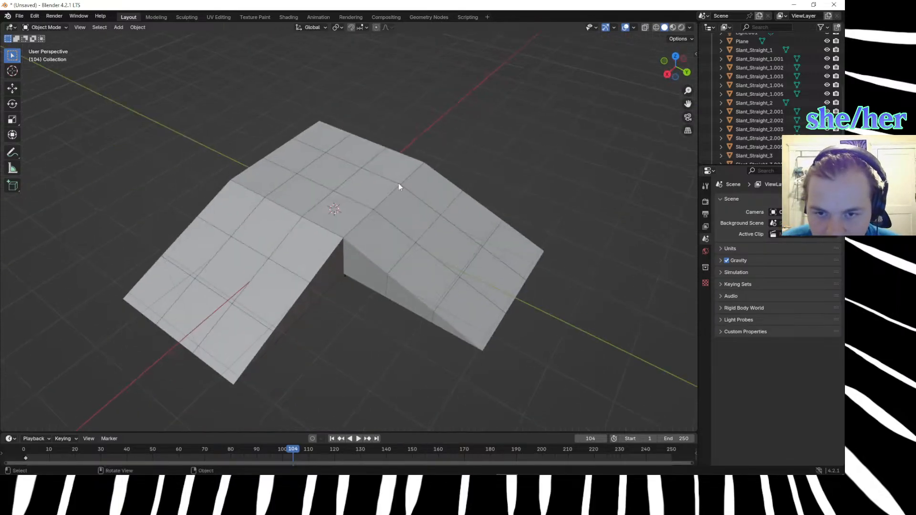
{"action": "left_click", "coordinate": [321, 138]}
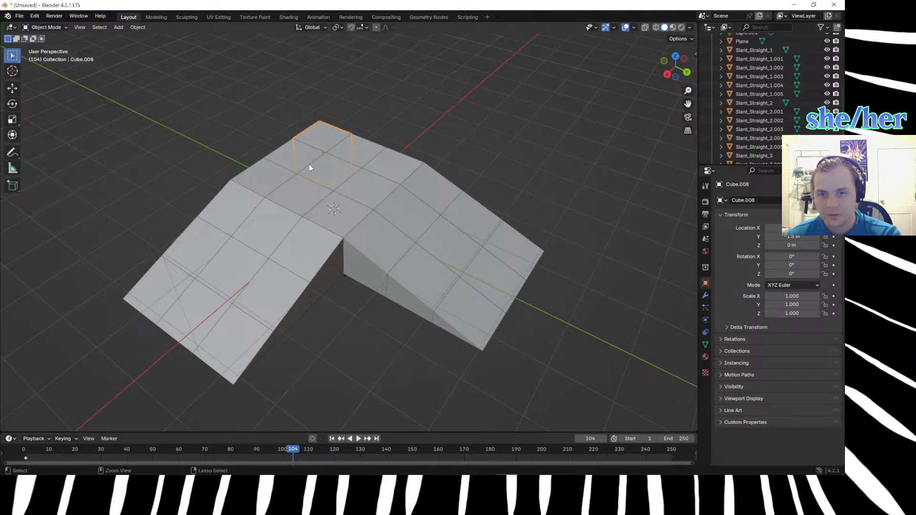
{"action": "left_click", "coordinate": [293, 158], "text": "ctrl"}
{"action": "left_click", "coordinate": [326, 170], "text": "ctrl"}
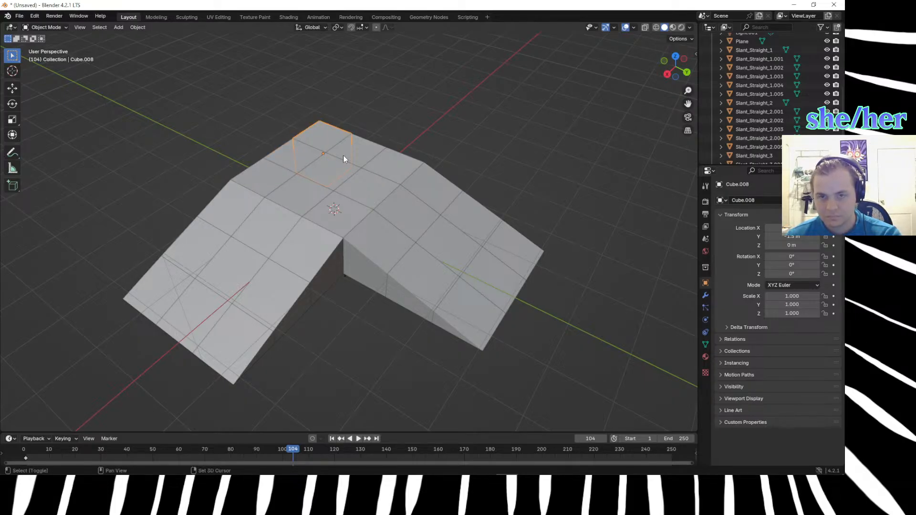
{"action": "left_click", "coordinate": [327, 171], "text": "shift"}
{"action": "left_click", "coordinate": [362, 161], "text": "shift"}
{"action": "left_click", "coordinate": [393, 171], "text": "shift"}
{"action": "left_click", "coordinate": [362, 208], "text": "shift"}
{"action": "left_click", "coordinate": [330, 213], "text": "shift"}
{"action": "left_click", "coordinate": [291, 192], "text": "shift"}
{"action": "left_click", "coordinate": [265, 180], "text": "shift"}
{"action": "key", "text": "shift+d"}
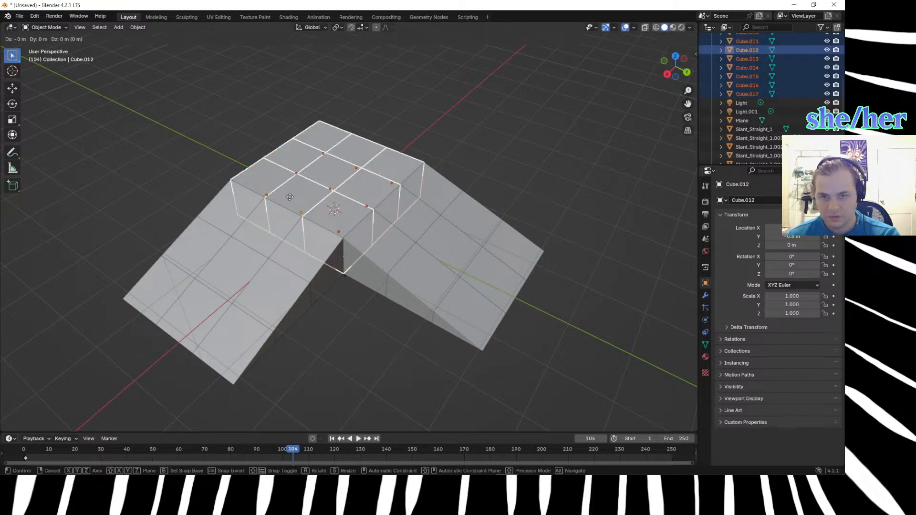
{"action": "type", "text": "y"}
{"action": "type", "text": "3"}
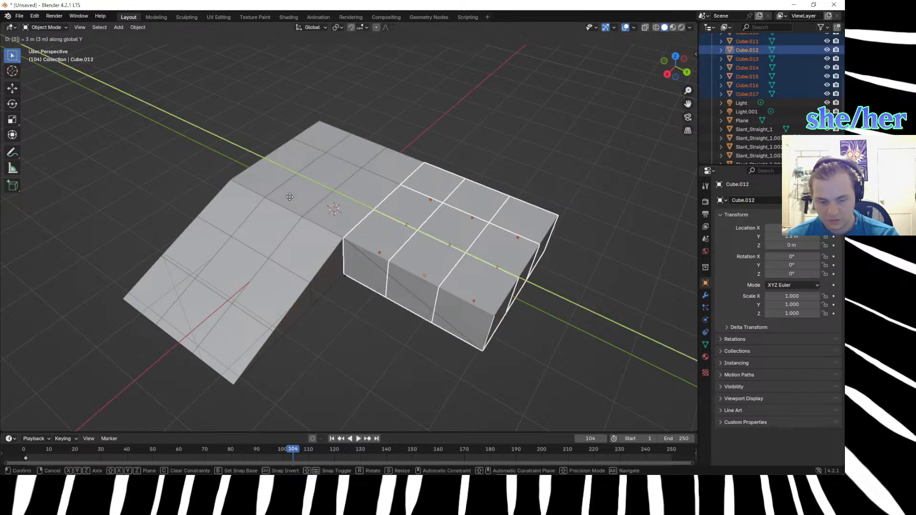
{"action": "type", "text": "x4"}
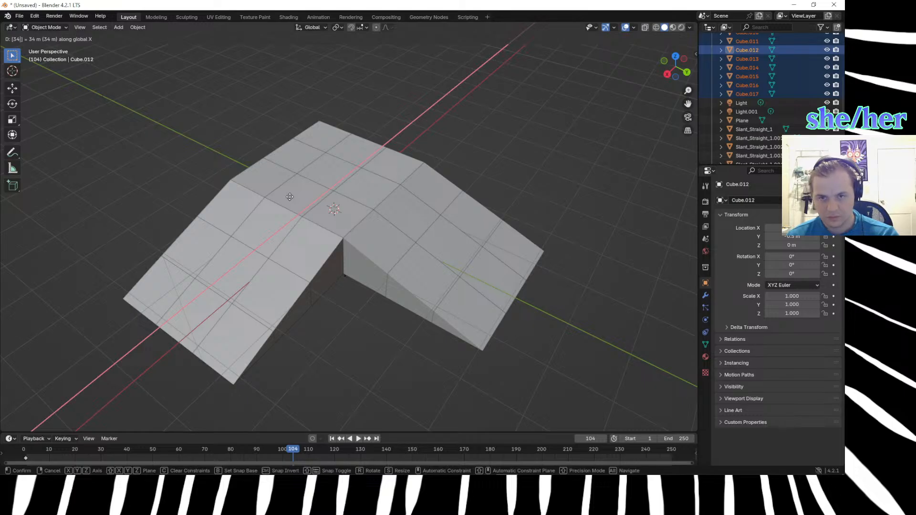
{"action": "key", "text": "Return"}
{"action": "scroll", "coordinate": [372, 329], "scroll_direction": "down", "scroll_amount": 5}
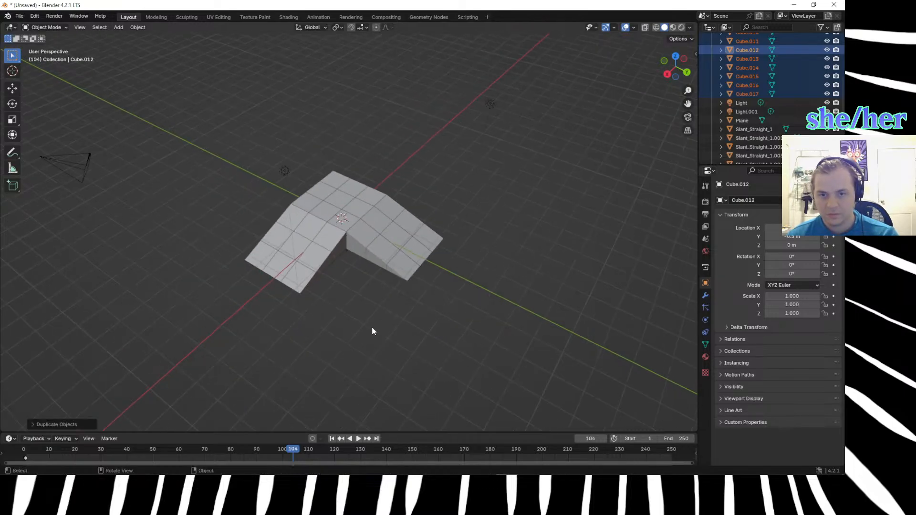
Undo the last duplication, duplicate the hilltop cubes again and move the copies 3 m along the global Y axis.
{"action": "key", "text": "ctrl+z"}
{"action": "scroll", "coordinate": [372, 321], "scroll_direction": "up", "scroll_amount": 6}
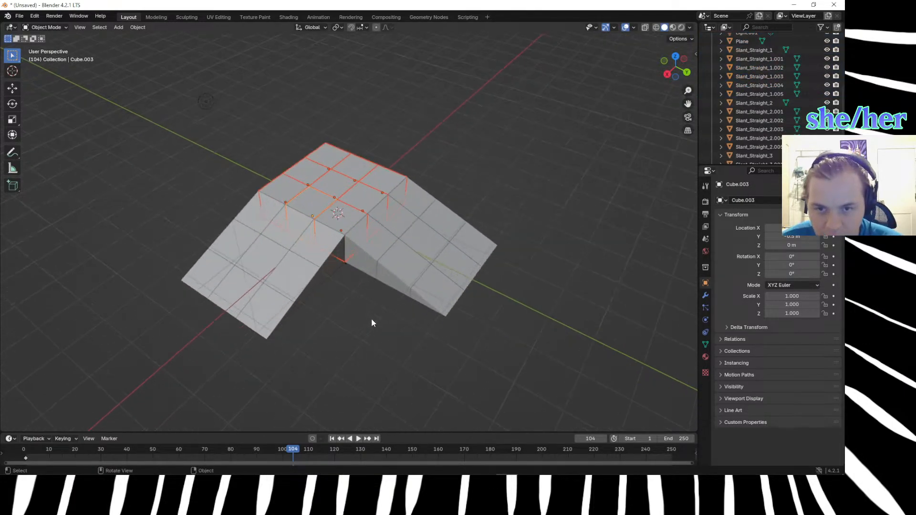
{"action": "scroll", "coordinate": [372, 323], "scroll_direction": "up", "scroll_amount": 2}
{"action": "key", "text": "shift+d"}
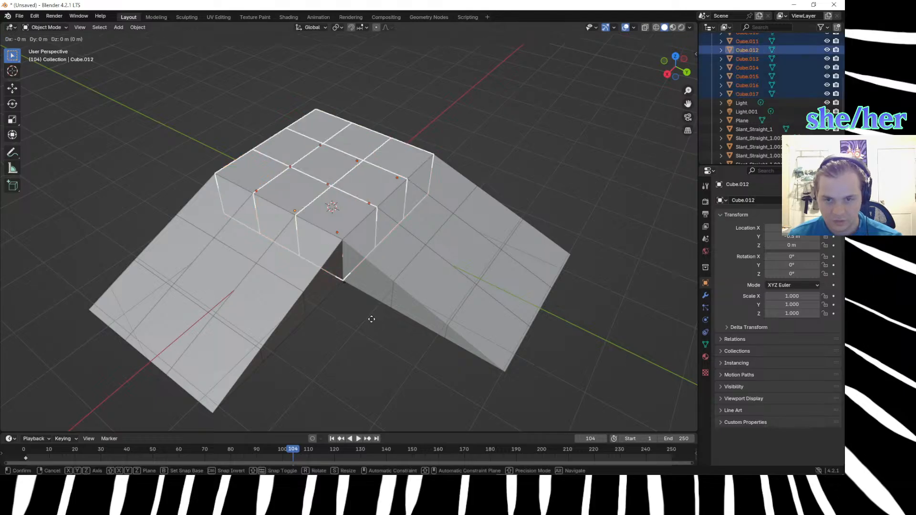
{"action": "type", "text": "y3"}
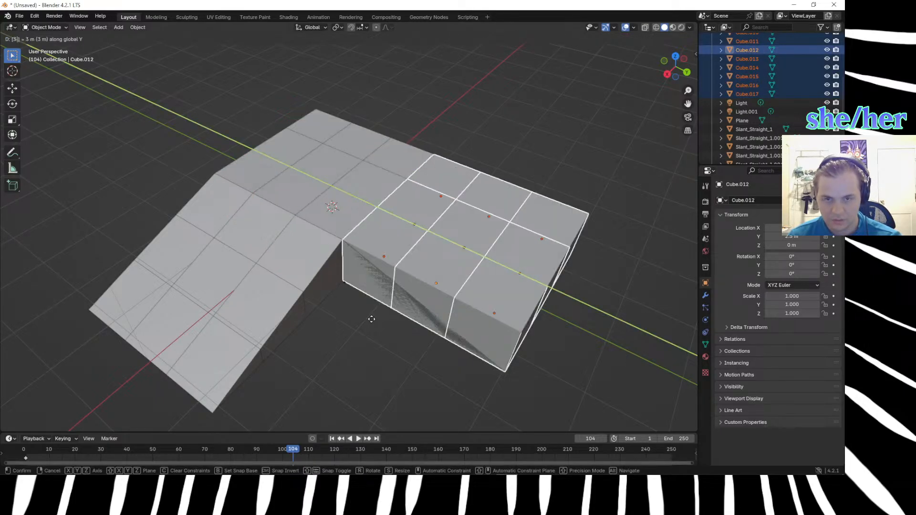
{"action": "key", "text": "Return"}
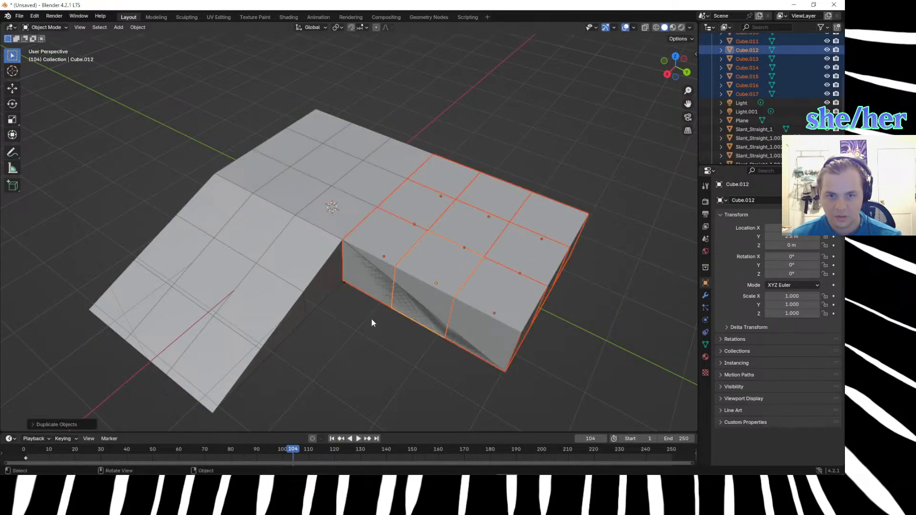
Move the copied cubes 3 m along the global X axis into the inner corner between the ramps and deselect them.
{"action": "key", "text": "x"}
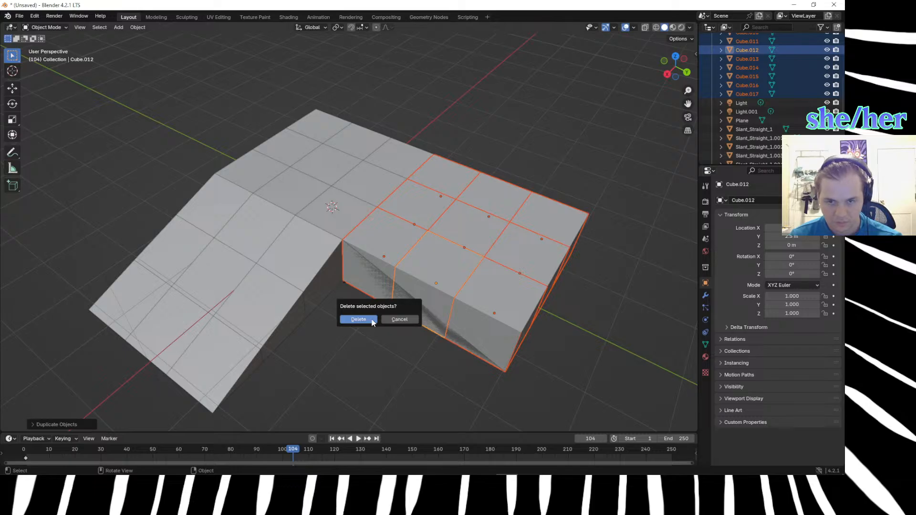
{"action": "left_click", "coordinate": [407, 319]}
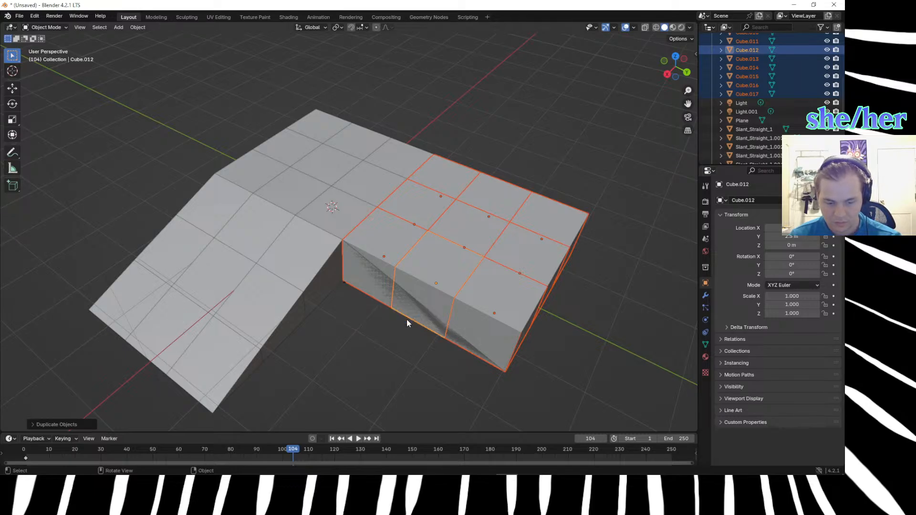
{"action": "type", "text": "gx"}
{"action": "type", "text": "3"}
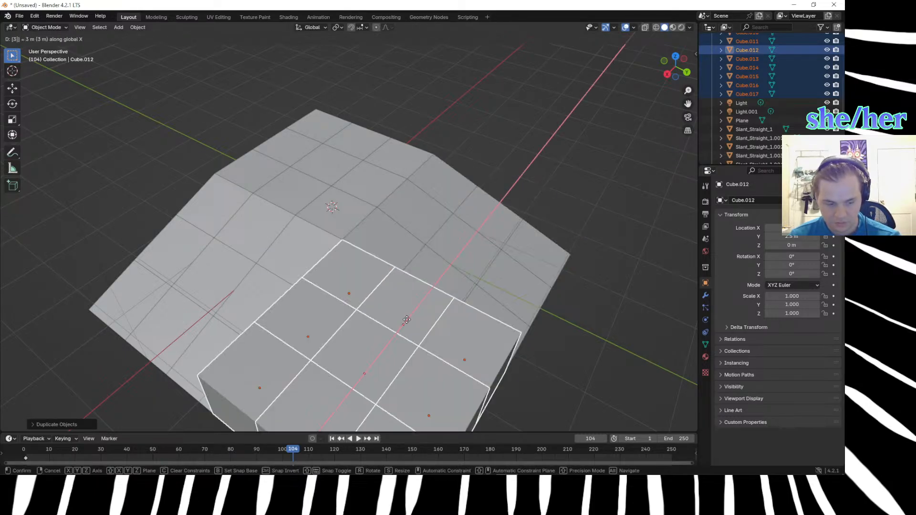
{"action": "key", "text": "Return"}
{"action": "scroll", "coordinate": [401, 324], "scroll_direction": "down", "scroll_amount": 1}
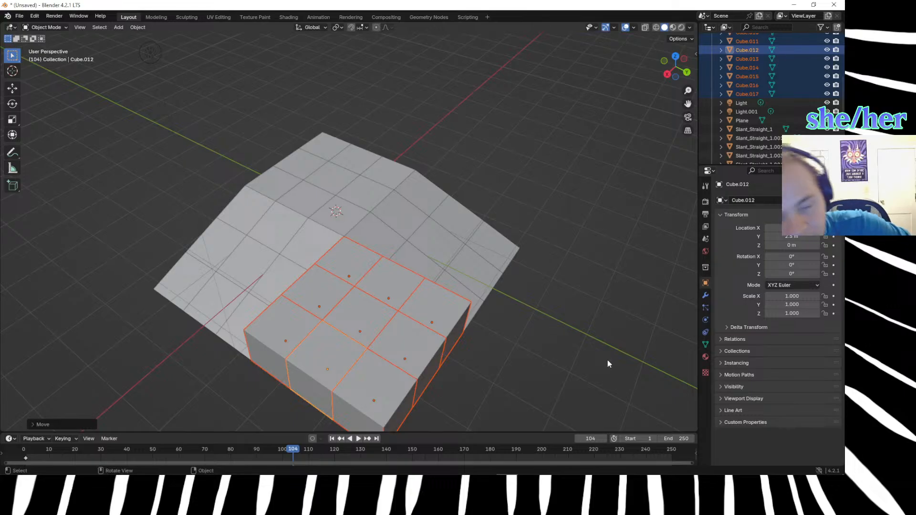
{"action": "left_click", "coordinate": [574, 340]}
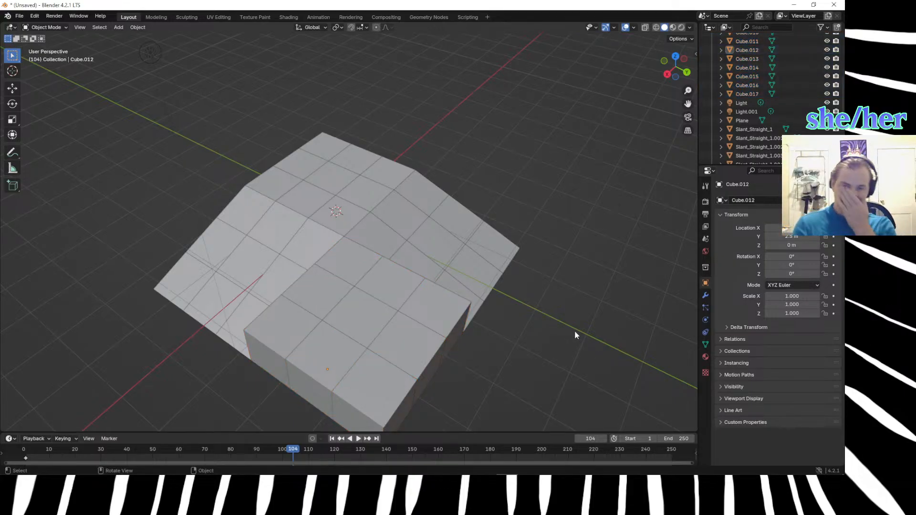
Edit the copied cube touching the hilltop corner and lower its top vertex beside the Y-axis ramp by 0.33 m along Z.
{"action": "middle_click_drag", "start_coordinate": [534, 343], "coordinate": [388, 302]}
{"action": "left_click", "coordinate": [363, 266]}
{"action": "key", "text": "Tab"}
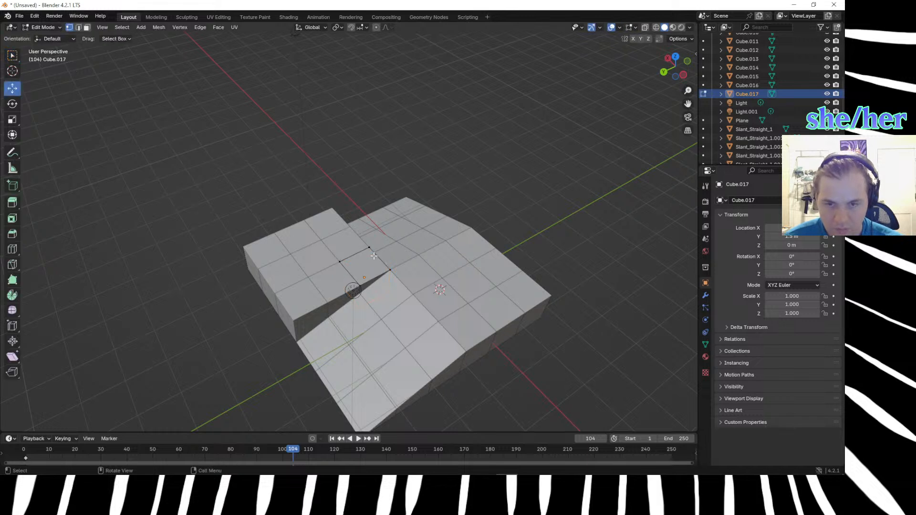
{"action": "scroll", "coordinate": [339, 274], "scroll_direction": "up", "scroll_amount": 3}
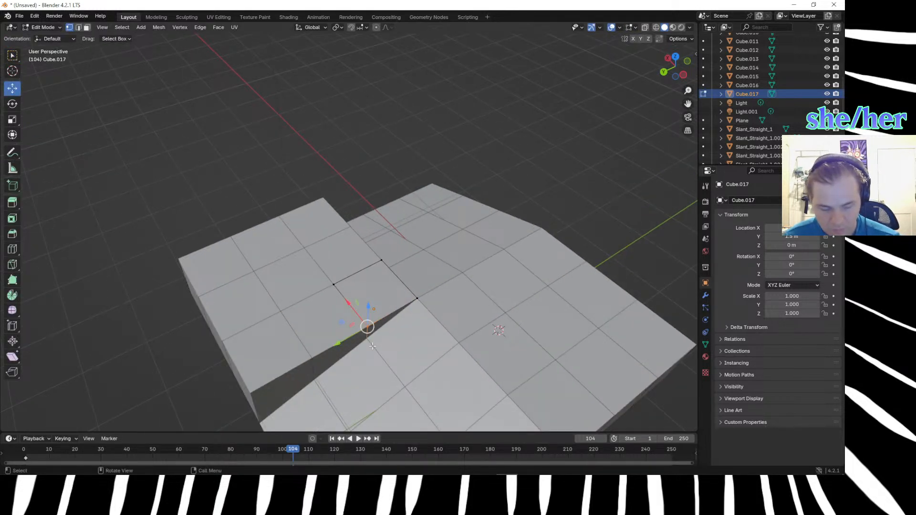
{"action": "key", "text": "g"}
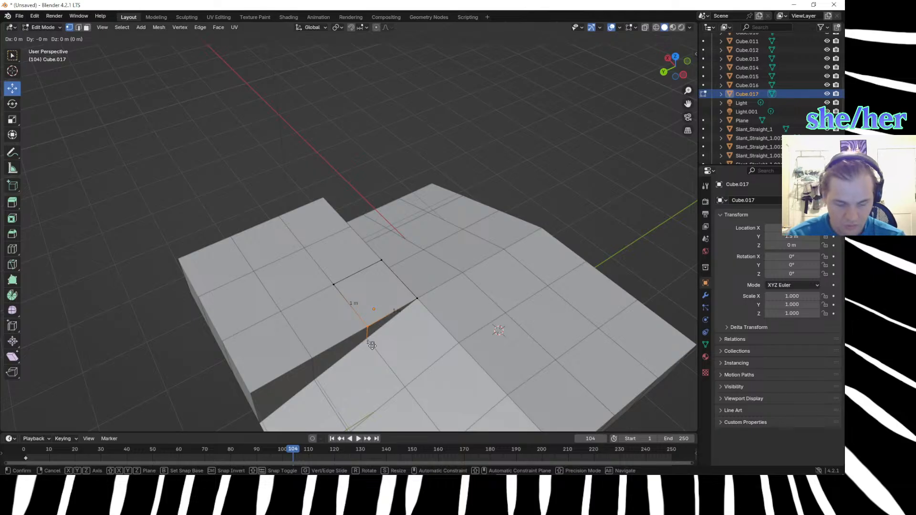
{"action": "type", "text": "xz.33"}
{"action": "key", "text": "Return"}
Lower the same cube's top vertex beside the X-axis ramp by 0.333 m along Z and deselect it.
{"action": "mouse_move", "coordinate": [364, 334]}
{"action": "middle_mouse_down"}
{"action": "mouse_move", "coordinate": [360, 320]}
{"action": "mouse_move", "coordinate": [380, 338]}
{"action": "middle_mouse_up"}
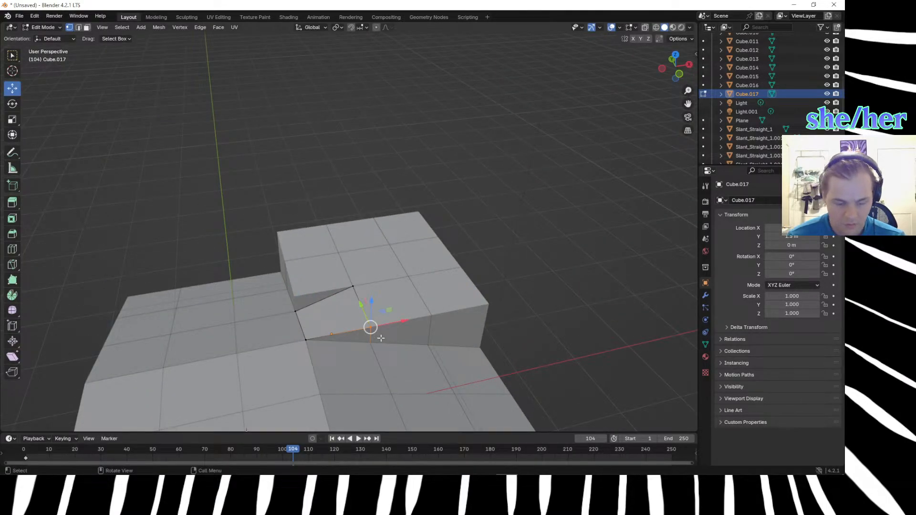
{"action": "key", "text": "g"}
{"action": "key", "text": "equal"}
{"action": "type", "text": ".333-"}
{"action": "key", "text": "Return"}
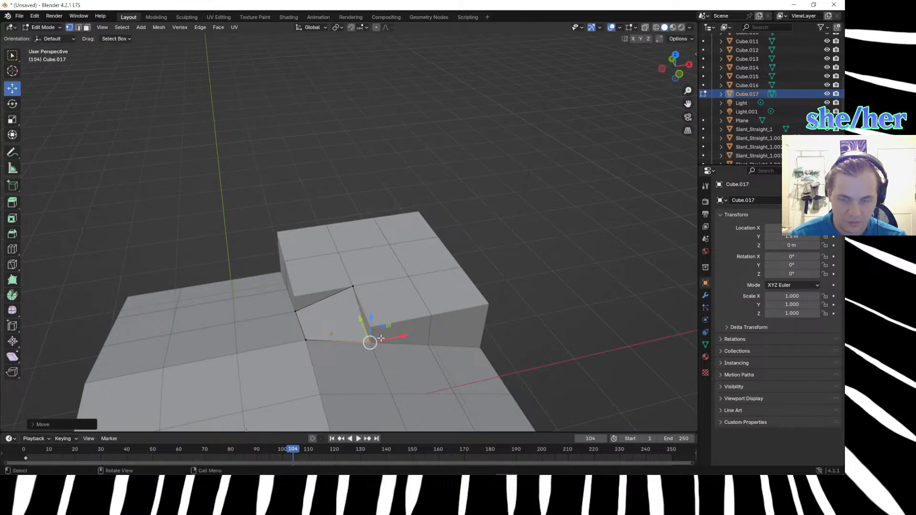
{"action": "left_click", "coordinate": [582, 321]}
{"action": "middle_click_drag", "start_coordinate": [582, 321], "coordinate": [526, 306]}
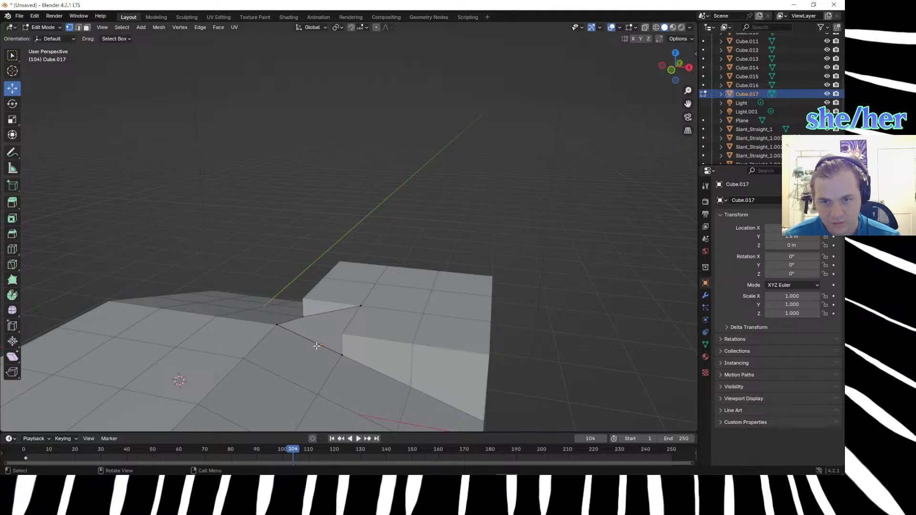
Lower the cube's top vertex diagonally opposite the hilltop corner by 0.33 m along Z and deselect it.
{"action": "middle_click_drag", "start_coordinate": [357, 367], "coordinate": [376, 330]}
{"action": "left_click", "coordinate": [381, 272]}
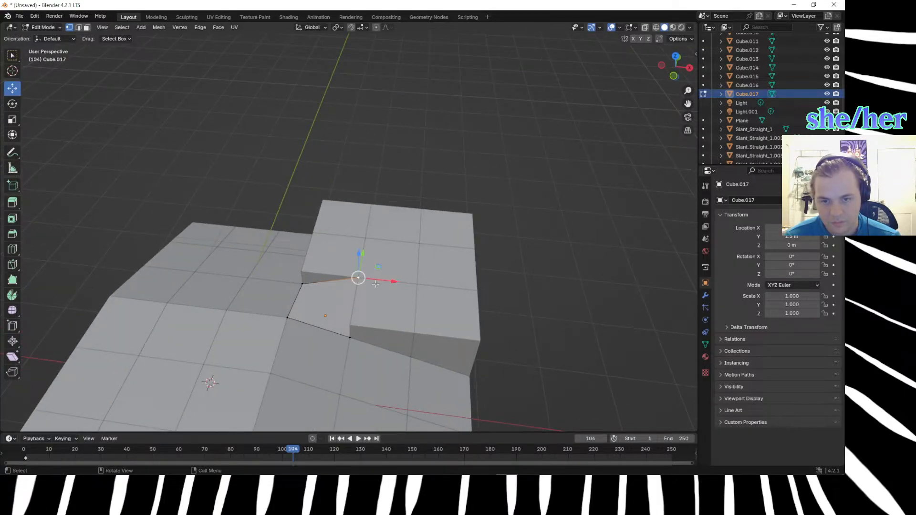
{"action": "key", "text": "g"}
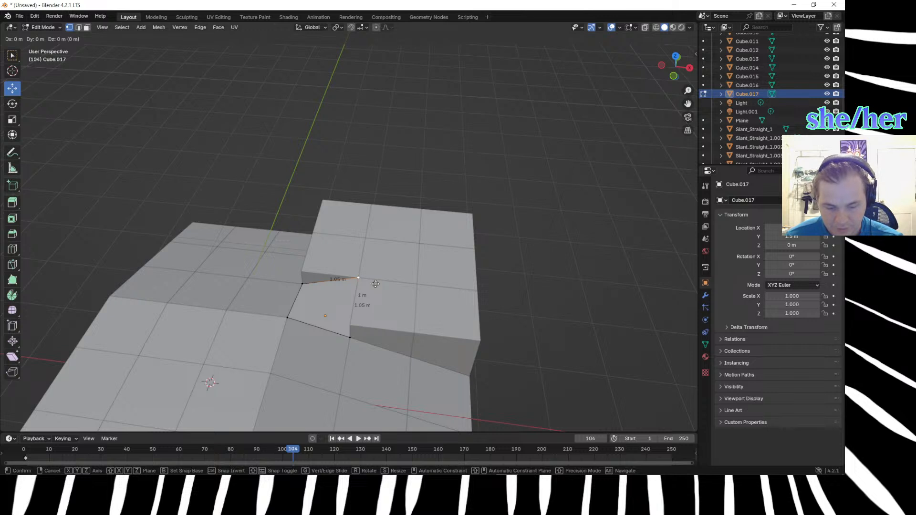
{"action": "key", "text": "z"}
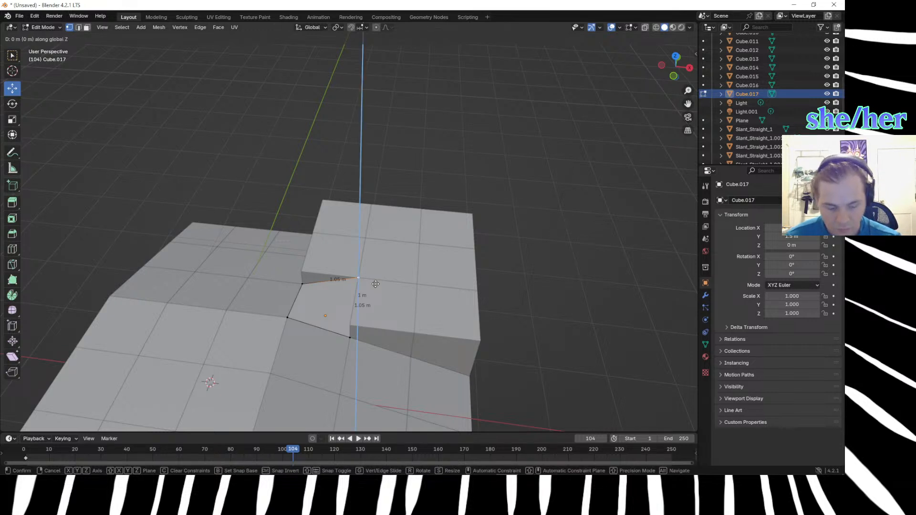
{"action": "key", "text": "equal"}
{"action": "type", "text": ".33"}
{"action": "type", "text": "-"}
{"action": "key", "text": "Return"}
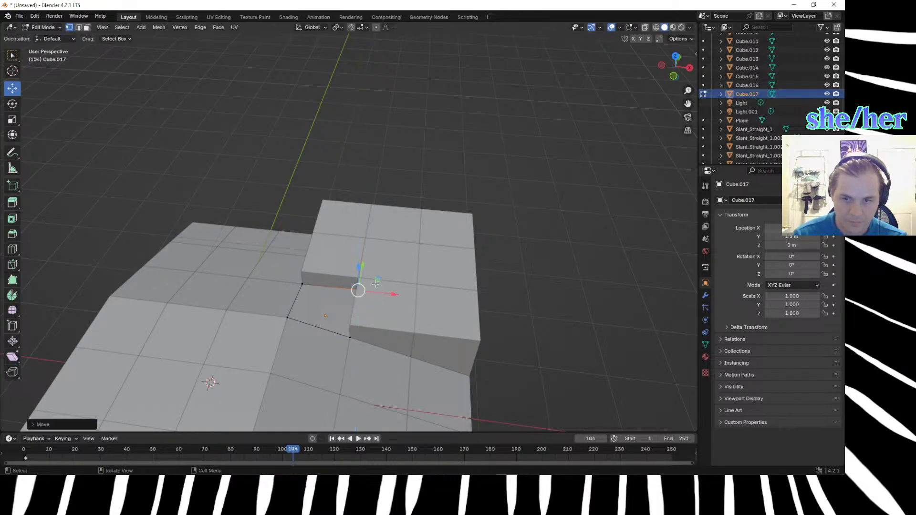
{"action": "left_click", "coordinate": [403, 328]}
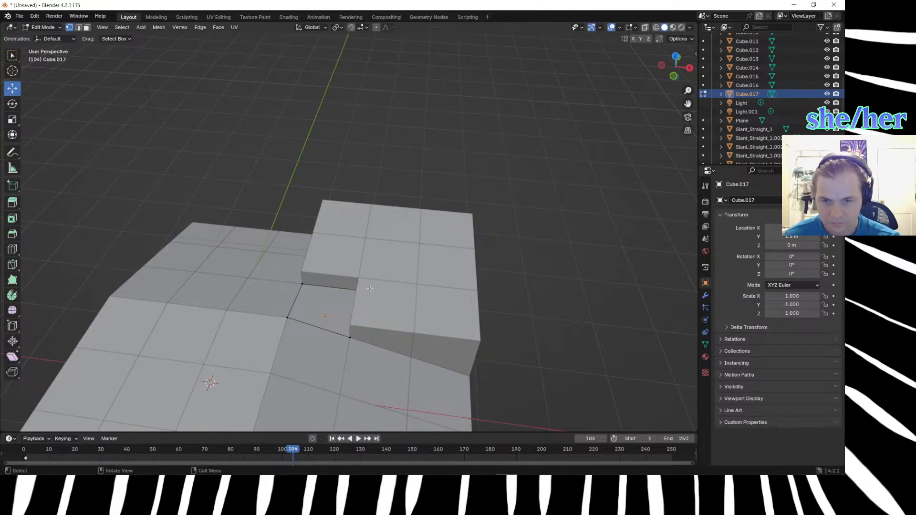
Leave mesh editing and hide the eight other copied cubes, keeping only the reshaped corner cube visible.
{"action": "key", "text": "Tab"}
{"action": "left_click", "coordinate": [390, 303]}
{"action": "left_click", "coordinate": [442, 322], "text": "shift"}
{"action": "left_click", "coordinate": [429, 282], "text": "shift"}
{"action": "left_click", "coordinate": [403, 263], "text": "shift"}
{"action": "left_click", "coordinate": [354, 264], "text": "shift"}
{"action": "left_click", "coordinate": [365, 226], "text": "shift"}
{"action": "left_click", "coordinate": [451, 227], "text": "shift"}
{"action": "left_click", "coordinate": [403, 236], "text": "shift"}
{"action": "key", "text": "h"}
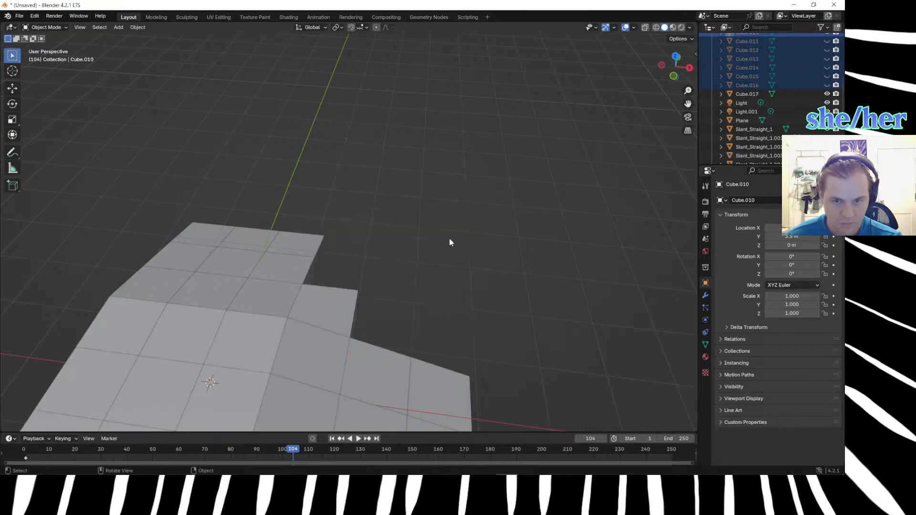
Examine how the reshaped corner cube meets both ramps from several angles and in the top view.
{"action": "middle_click_drag", "start_coordinate": [491, 292], "coordinate": [467, 349]}
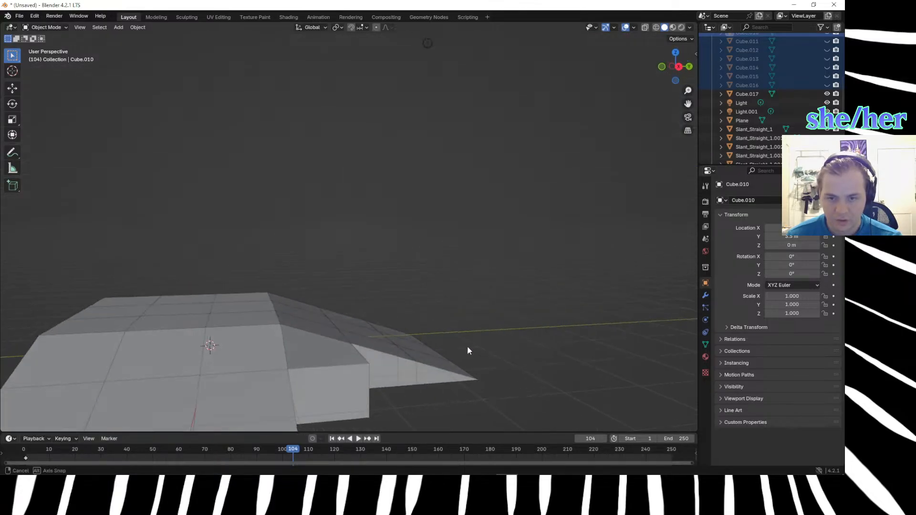
{"action": "left_click", "coordinate": [342, 351]}
{"action": "middle_click_drag", "start_coordinate": [389, 378], "coordinate": [372, 4]}
{"action": "left_click", "coordinate": [289, 355]}
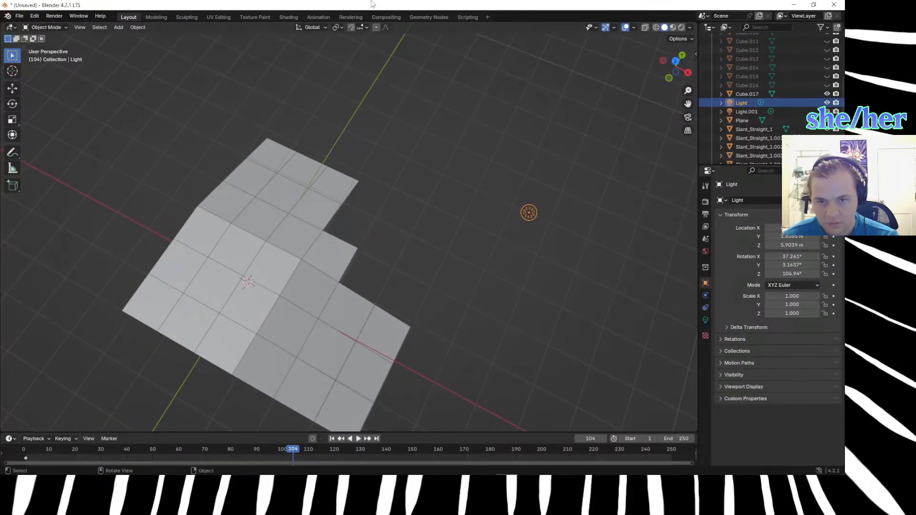
{"action": "left_click", "coordinate": [308, 189]}
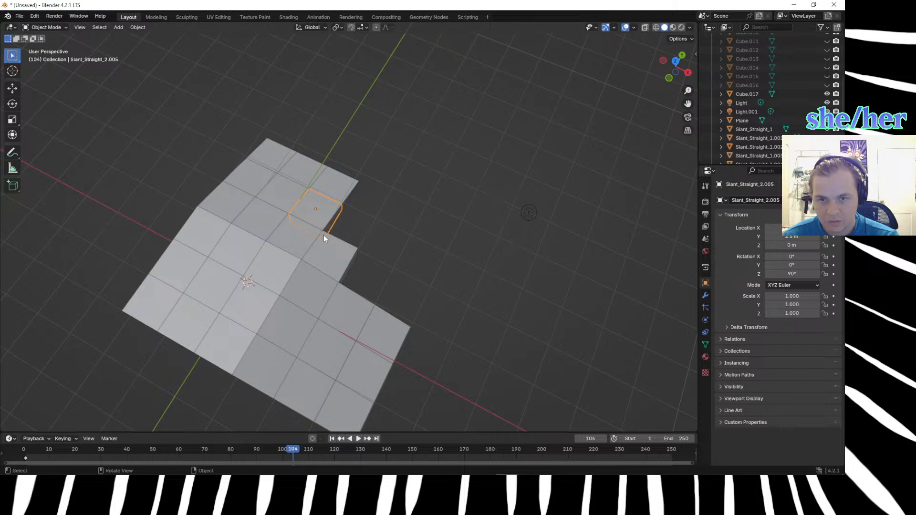
{"action": "left_click", "coordinate": [378, 237]}
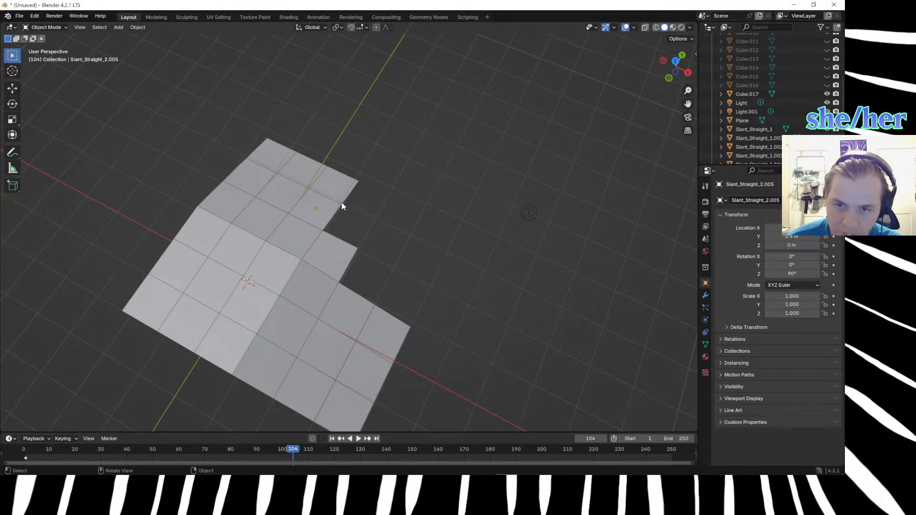
{"action": "middle_click_drag", "start_coordinate": [356, 243], "coordinate": [344, 227]}
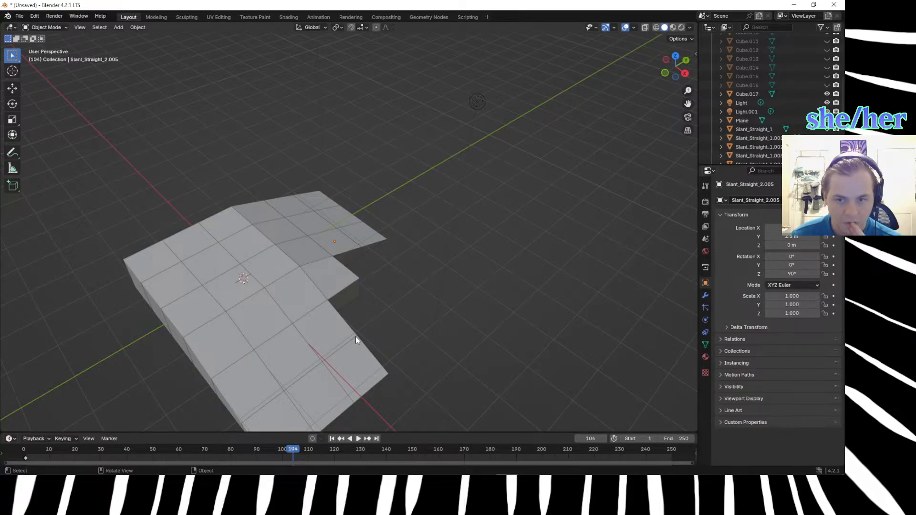
{"action": "left_click_drag", "start_coordinate": [356, 336], "coordinate": [380, 351]}
{"action": "scroll", "coordinate": [380, 350], "scroll_direction": "up", "scroll_amount": 3}
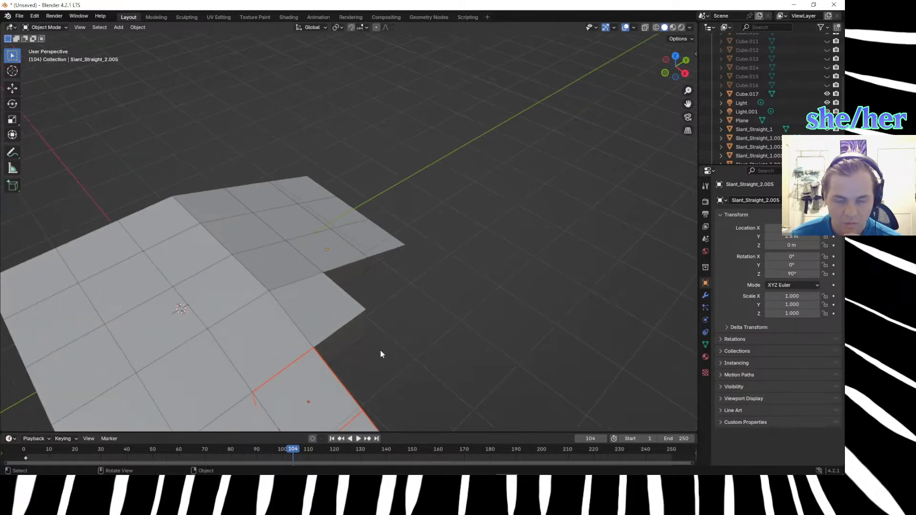
{"action": "middle_click_drag", "start_coordinate": [416, 378], "coordinate": [408, 345]}
{"action": "scroll", "coordinate": [411, 359], "scroll_direction": "down", "scroll_amount": 3}
{"action": "left_click", "coordinate": [408, 345]}
{"action": "left_click", "coordinate": [350, 305]}
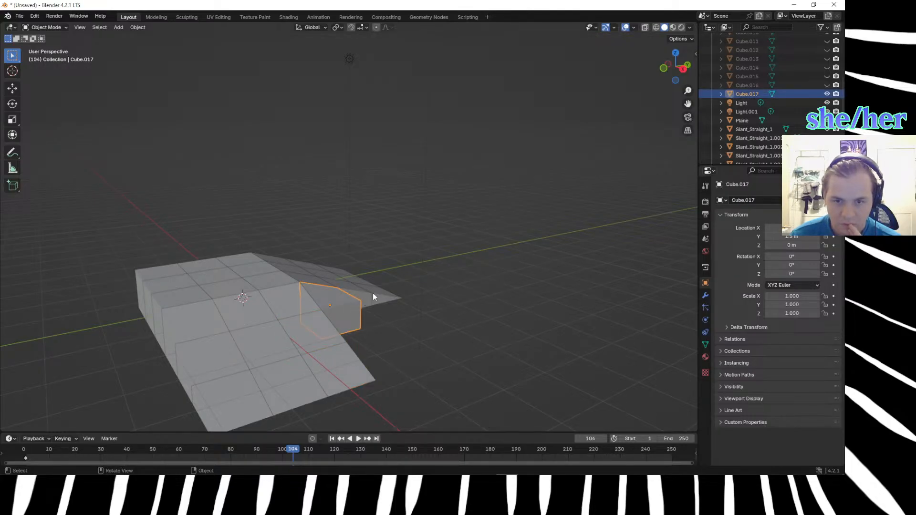
{"action": "left_click", "coordinate": [395, 351]}
{"action": "middle_click_drag", "start_coordinate": [395, 351], "coordinate": [323, 411]}
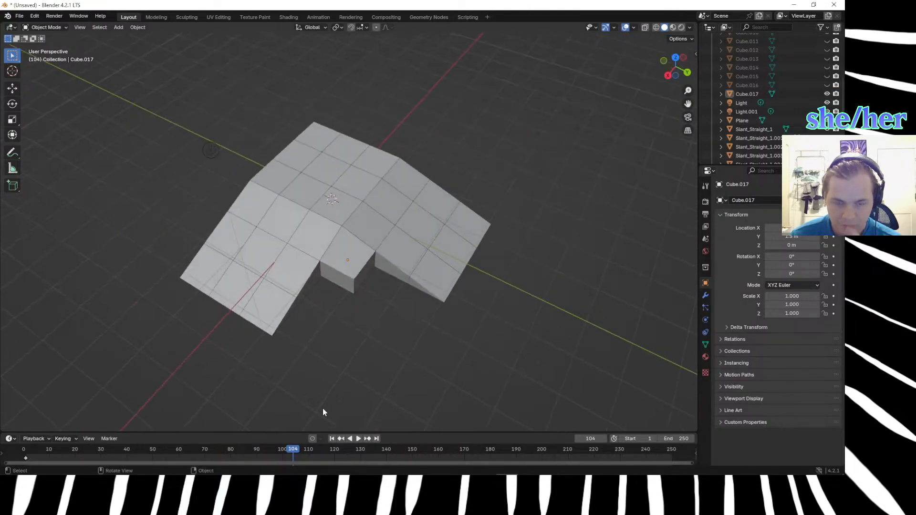
{"action": "key", "text": "KP_7"}
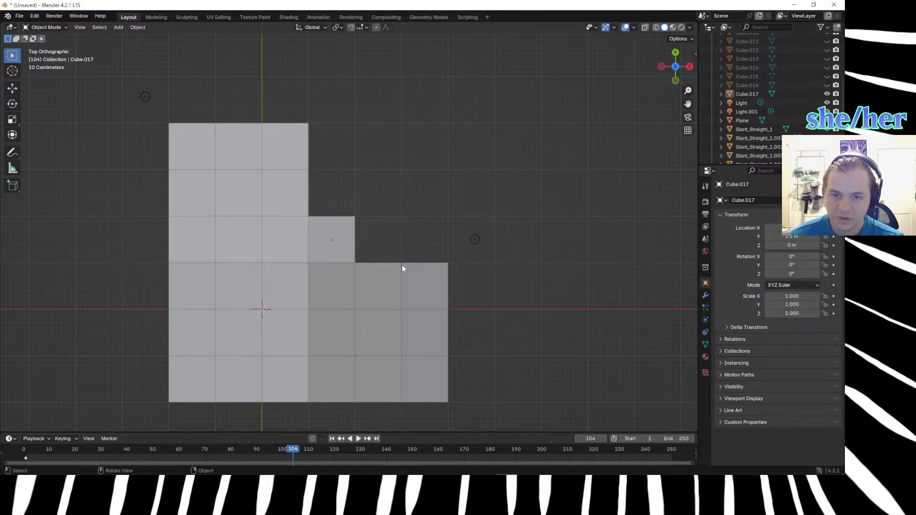
{"action": "left_click_drag", "start_coordinate": [392, 256], "coordinate": [408, 267]}
Examine the side vertices of the X-axis ramp's middle piece in mesh editing and compare their heights with the reshaped corner cube.
{"action": "left_click", "coordinate": [373, 284]}
{"action": "middle_click_drag", "start_coordinate": [466, 286], "coordinate": [367, 327]}
{"action": "key", "text": "Tab"}
{"action": "left_click", "coordinate": [303, 337]}
{"action": "scroll", "coordinate": [320, 379], "scroll_direction": "up", "scroll_amount": 2}
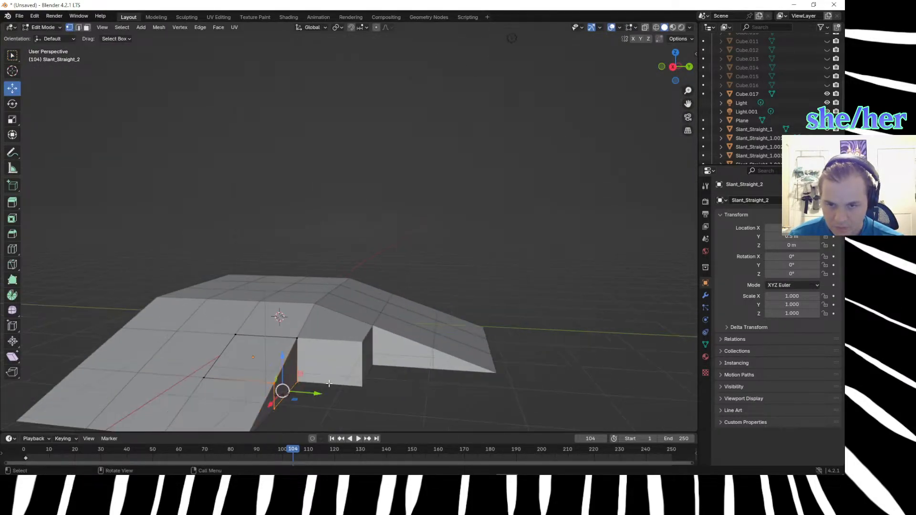
{"action": "key", "text": "b"}
{"action": "left_click_drag", "start_coordinate": [263, 375], "coordinate": [284, 424]}
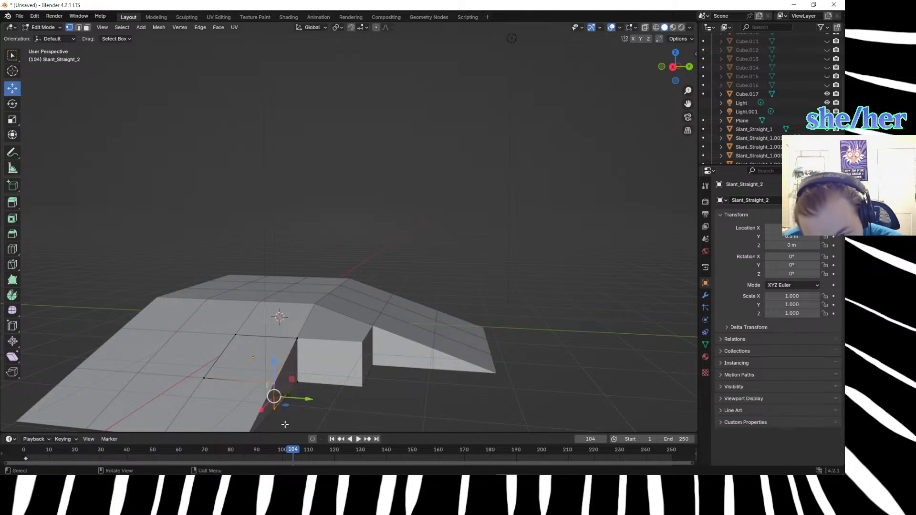
{"action": "left_click", "coordinate": [378, 408]}
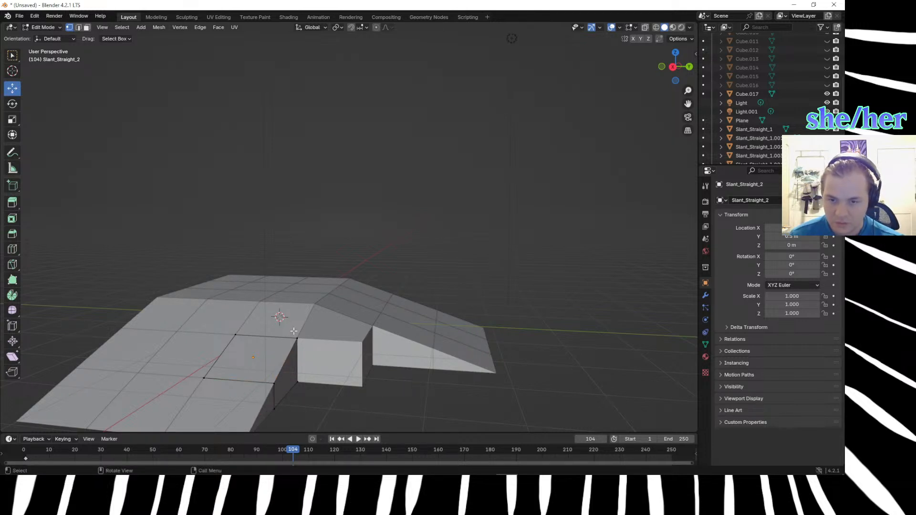
{"action": "scroll", "coordinate": [332, 409], "scroll_direction": "down", "scroll_amount": 3}
{"action": "scroll", "coordinate": [358, 384], "scroll_direction": "up", "scroll_amount": 3}
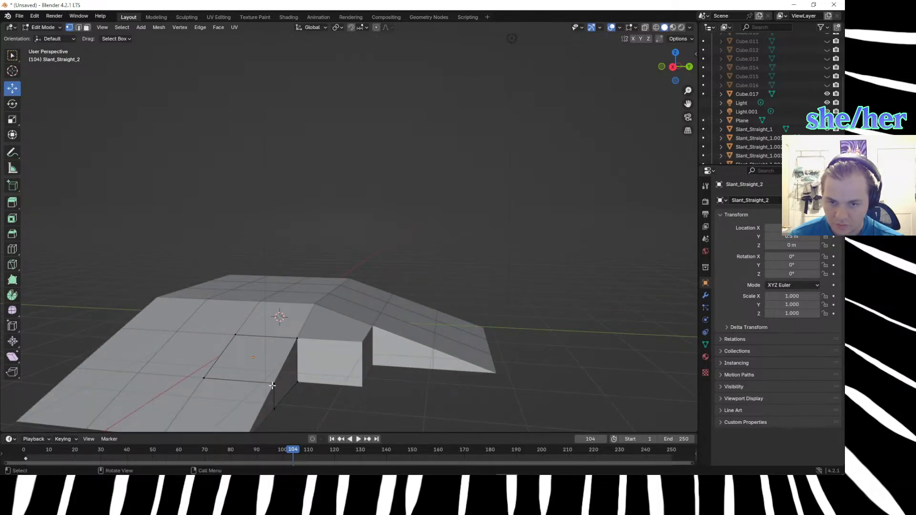
{"action": "scroll", "coordinate": [381, 398], "scroll_direction": "down", "scroll_amount": 3}
{"action": "scroll", "coordinate": [386, 380], "scroll_direction": "up", "scroll_amount": 3}
{"action": "middle_click_drag", "start_coordinate": [386, 381], "coordinate": [410, 399]}
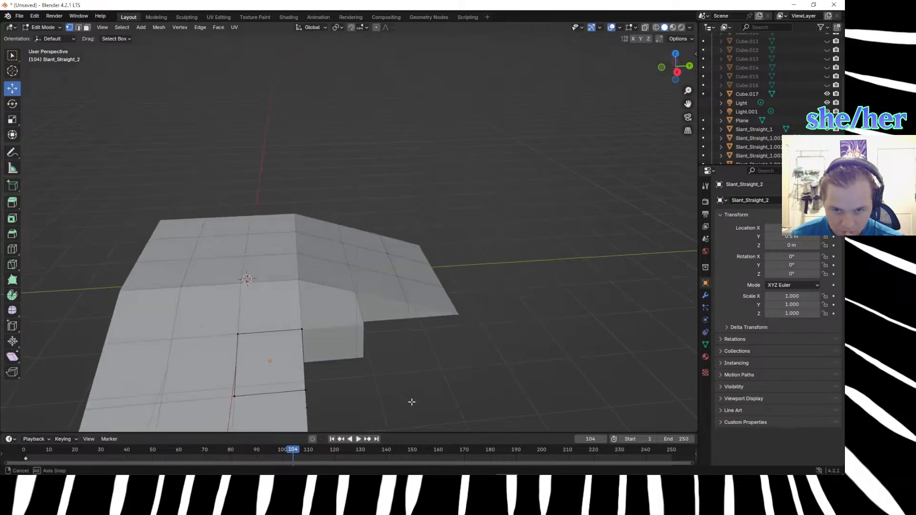
{"action": "scroll", "coordinate": [411, 398], "scroll_direction": "up", "scroll_amount": 2}
{"action": "key", "text": "KP_7"}
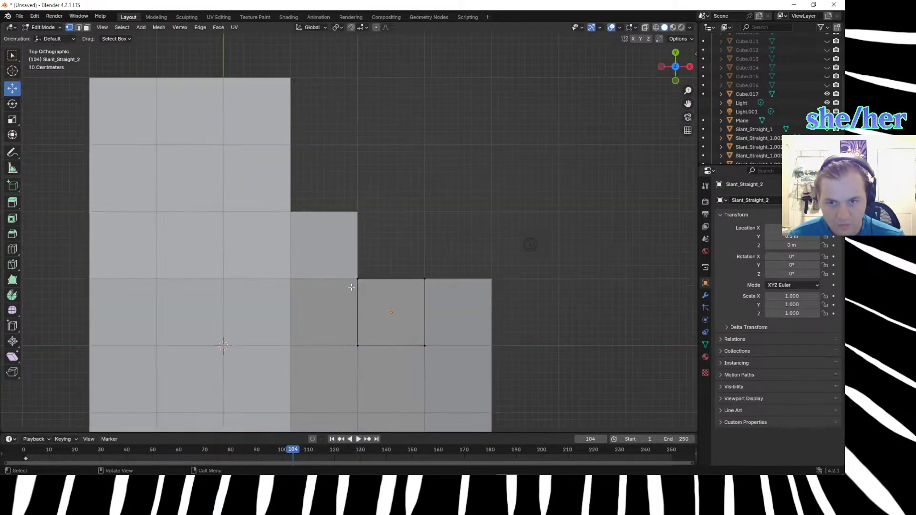
Edit the reshaped corner cube's mesh and lower its top vertex diagonally opposite the hilltop by another 0.33 m along Z.
{"action": "key", "text": "Tab"}
{"action": "left_click", "coordinate": [322, 232]}
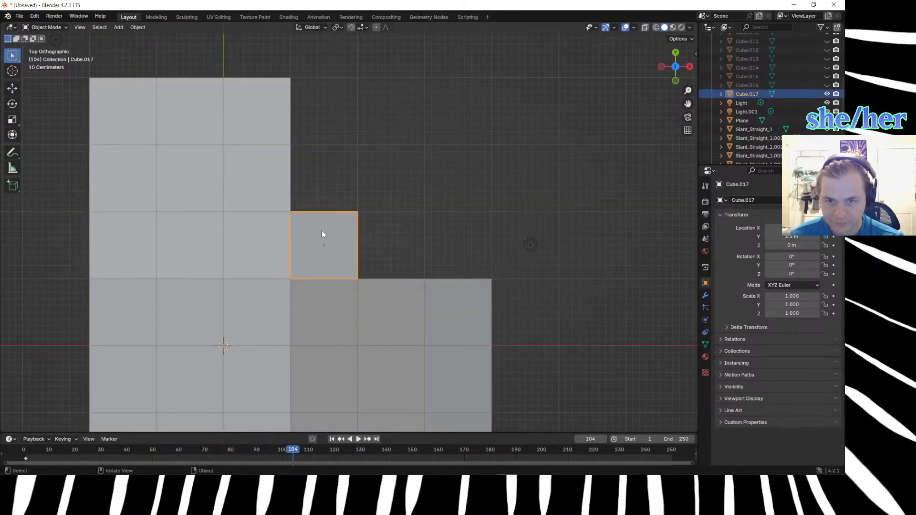
{"action": "key", "text": "Tab"}
{"action": "middle_click_drag", "start_coordinate": [450, 245], "coordinate": [367, 288]}
{"action": "left_click_drag", "start_coordinate": [359, 305], "coordinate": [378, 357]}
{"action": "left_click", "coordinate": [365, 343]}
{"action": "middle_click_drag", "start_coordinate": [384, 373], "coordinate": [374, 334]}
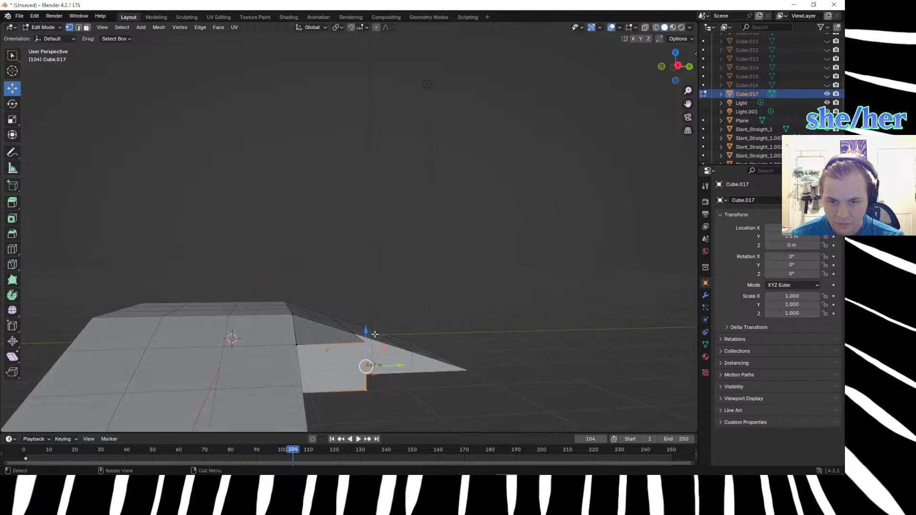
{"action": "left_click", "coordinate": [352, 334]}
{"action": "left_click", "coordinate": [365, 343]}
{"action": "key", "text": "g"}
{"action": "type", "text": "z"}
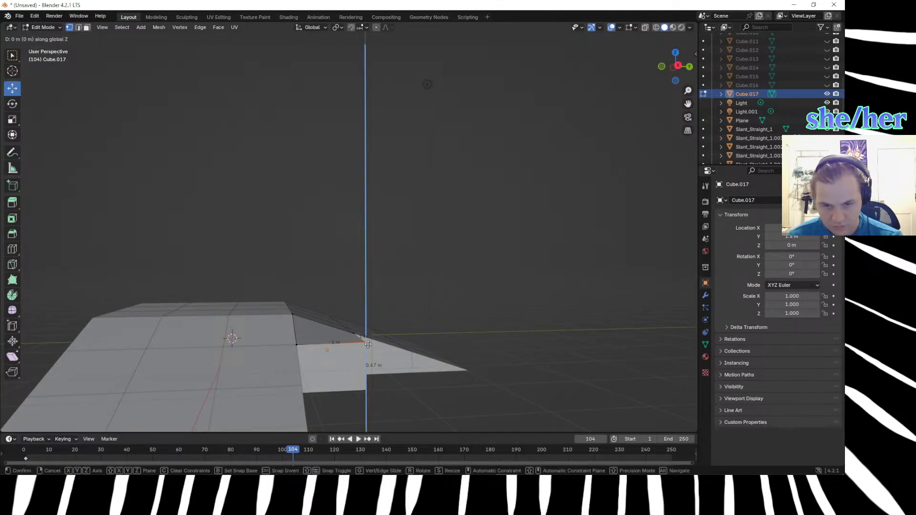
{"action": "type", "text": ".33"}
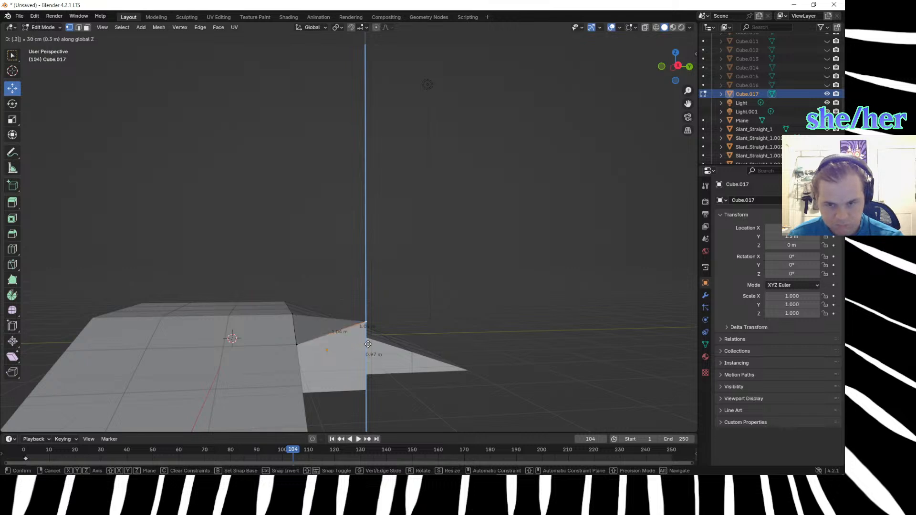
{"action": "key", "text": "Return"}
Examine the corner cube's slope against both ramps from several angles and in the top view.
{"action": "middle_click_drag", "start_coordinate": [431, 399], "coordinate": [455, 400]}
{"action": "scroll", "coordinate": [455, 400], "scroll_direction": "down", "scroll_amount": 3}
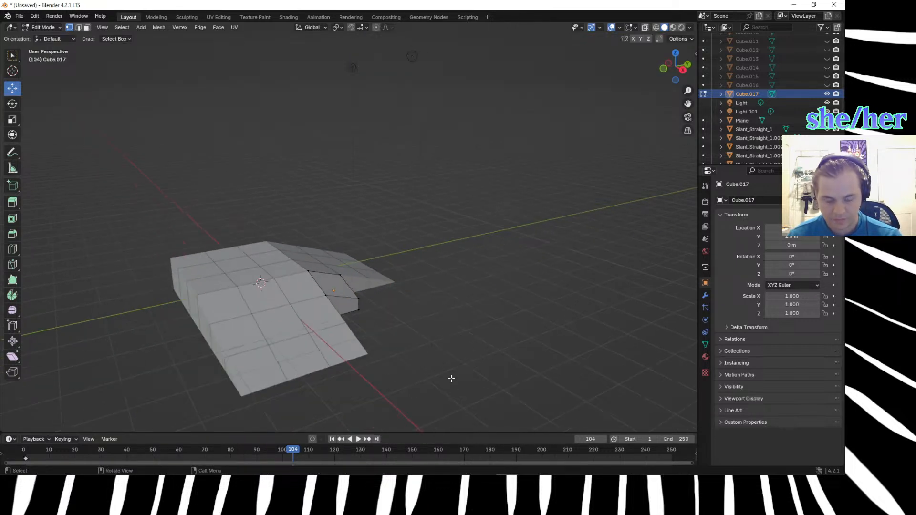
{"action": "key", "text": "KP_7"}
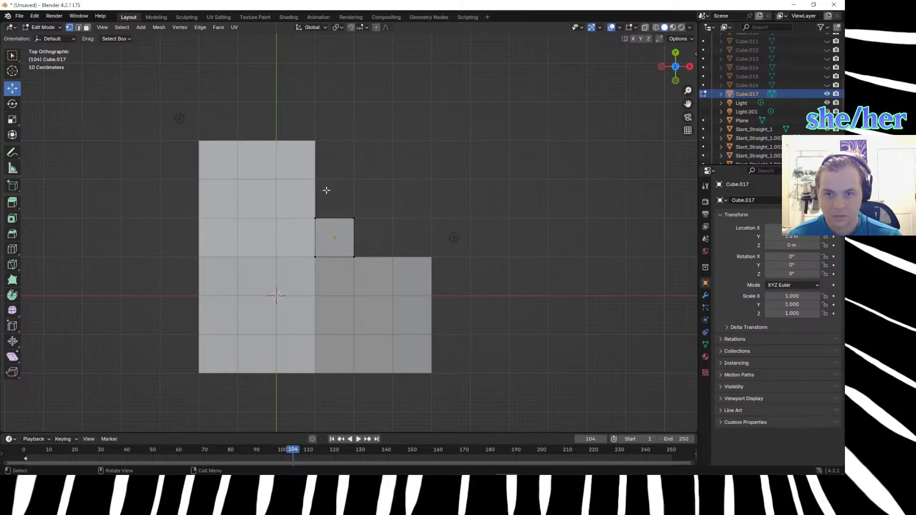
{"action": "middle_click_drag", "start_coordinate": [499, 345], "coordinate": [423, 245]}
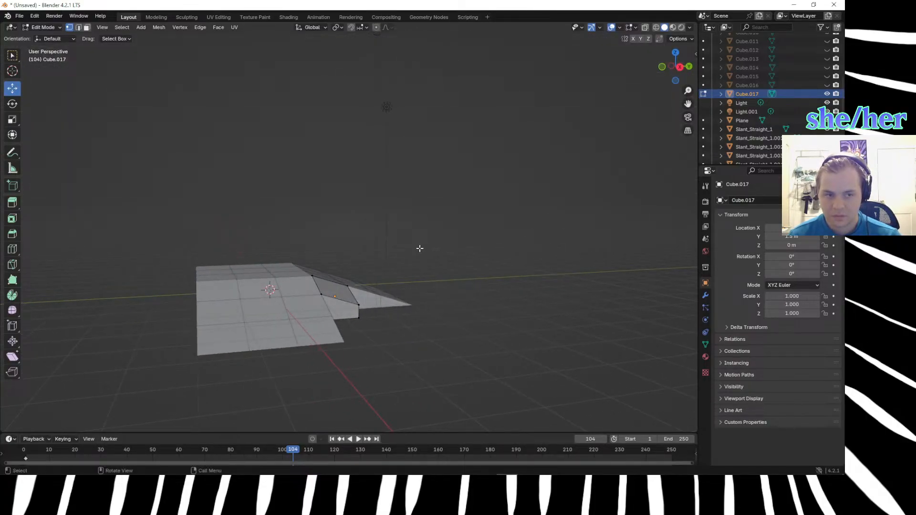
{"action": "left_click", "coordinate": [358, 309]}
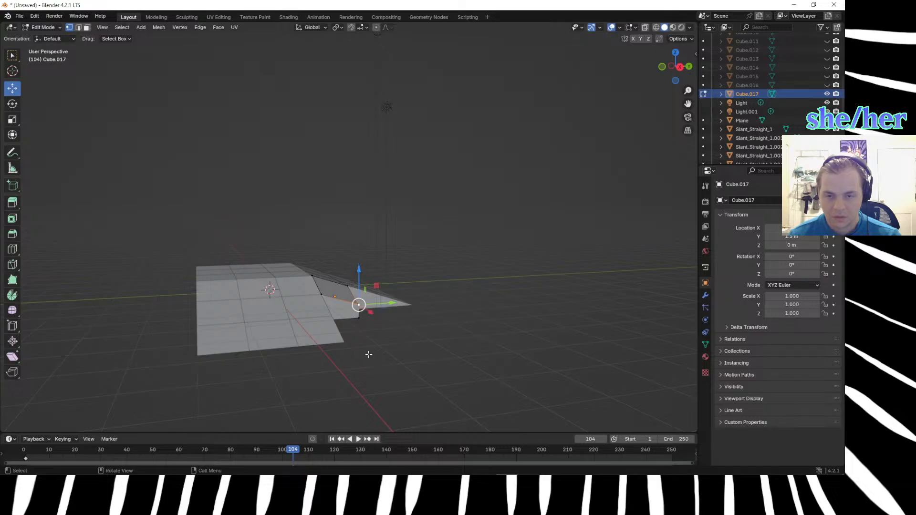
{"action": "scroll", "coordinate": [395, 357], "scroll_direction": "up", "scroll_amount": 3}
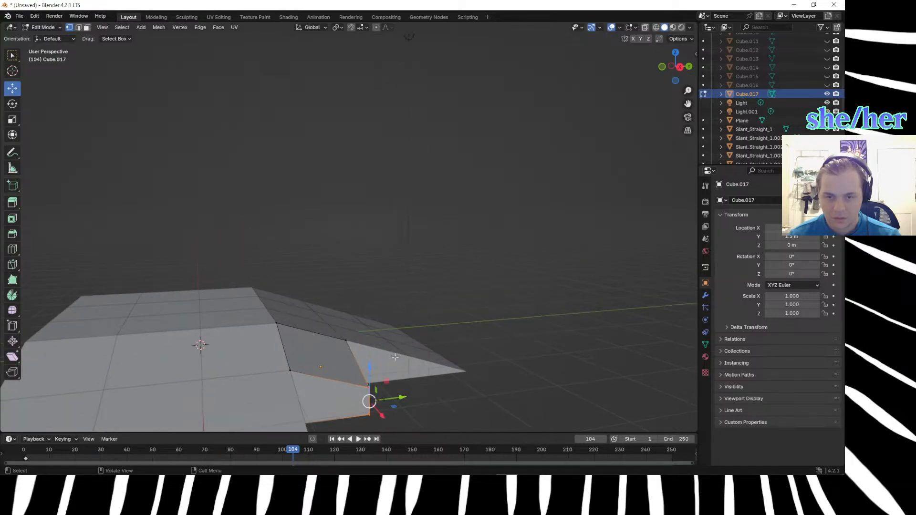
{"action": "mouse_move", "coordinate": [413, 375]}
{"action": "middle_mouse_down"}
{"action": "mouse_move", "coordinate": [516, 406]}
{"action": "mouse_move", "coordinate": [419, 370]}
{"action": "middle_mouse_up"}
{"action": "scroll", "coordinate": [419, 370], "scroll_direction": "down", "scroll_amount": 3}
{"action": "left_click", "coordinate": [419, 369]}
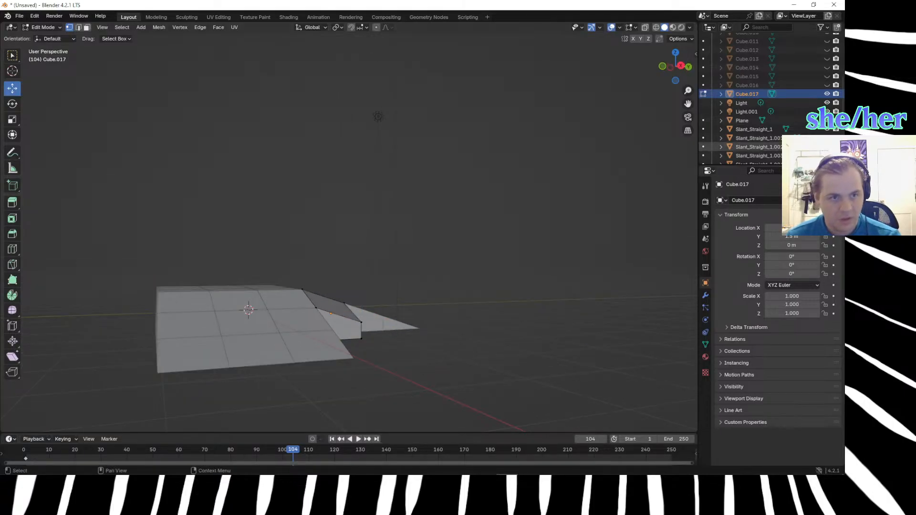
Unhide the eight other copied cubes so they fill the inner corner gap again.
{"action": "scroll", "coordinate": [825, 62], "scroll_direction": "up", "scroll_amount": 3}
{"action": "left_click_drag", "start_coordinate": [826, 59], "coordinate": [826, 121]}
{"action": "middle_click_drag", "start_coordinate": [539, 202], "coordinate": [544, 301]}
{"action": "left_click", "coordinate": [535, 262]}
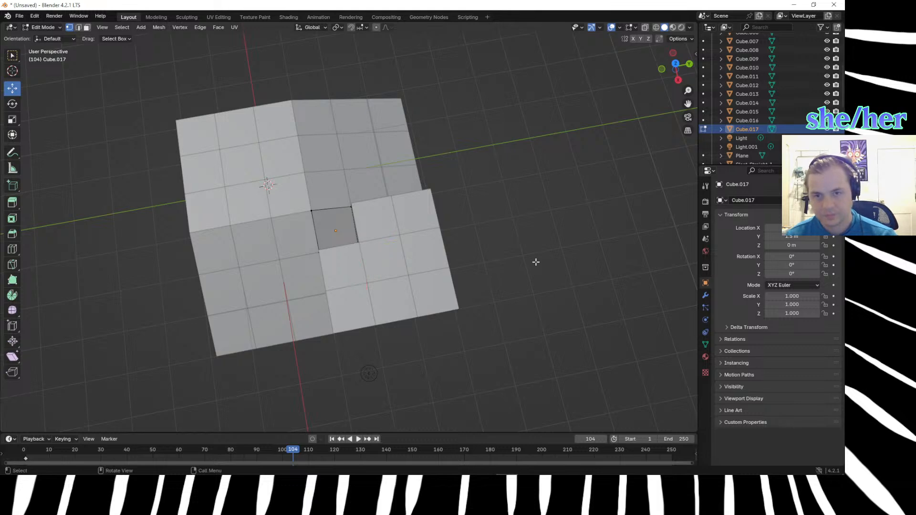
Edit the next cube along the X-axis ramp and lower its top vertex shared with the corner cube and ramp by 0.33 m along Z.
{"action": "left_click", "coordinate": [338, 261]}
{"action": "middle_click_drag", "start_coordinate": [345, 262], "coordinate": [431, 224]}
{"action": "left_click", "coordinate": [349, 303]}
{"action": "type", "text": "gz"}
{"action": "type", "text": ".33"}
{"action": "key", "text": "Return"}
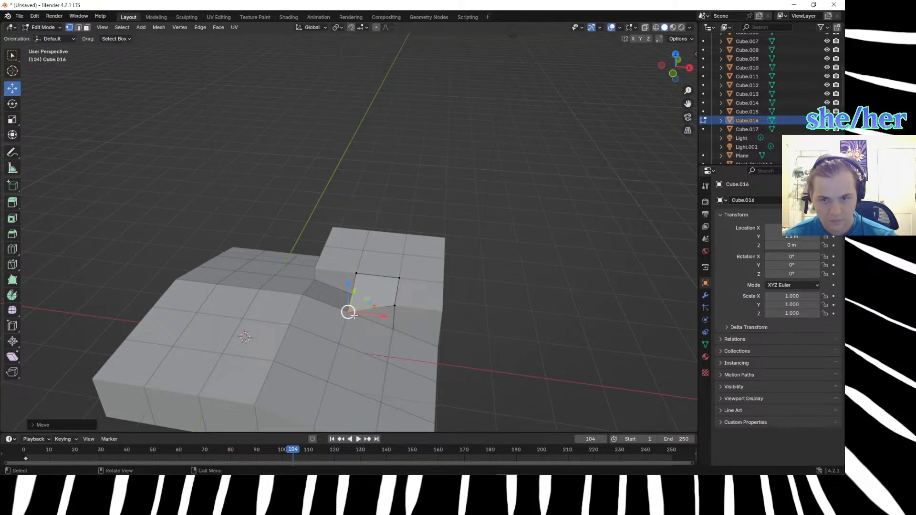
Lower the same cube's other top vertex beside the X-axis ramp by 0.66 m along Z.
{"action": "left_click", "coordinate": [405, 321]}
{"action": "type", "text": "gz"}
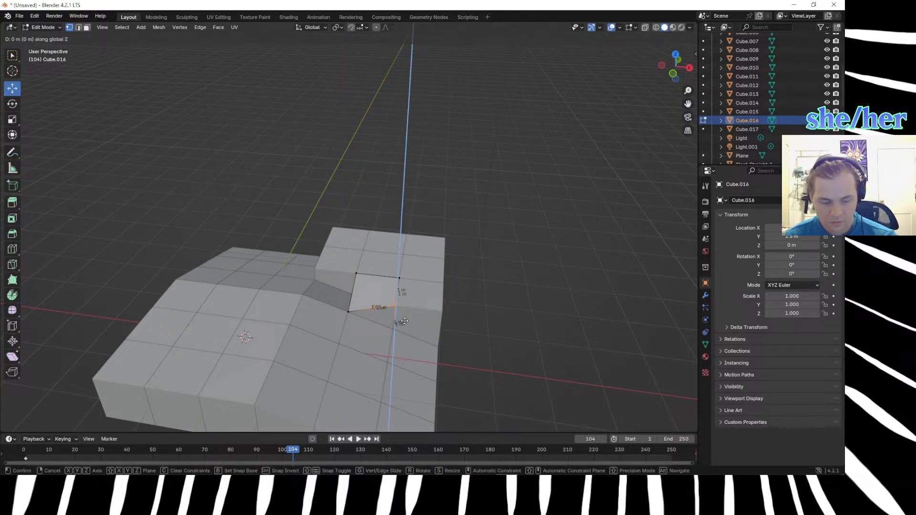
{"action": "type", "text": "-.3"}
{"action": "key", "text": "BackSpace"}
{"action": "type", "text": "66"}
{"action": "key", "text": "Return"}
{"action": "left_click", "coordinate": [358, 276]}
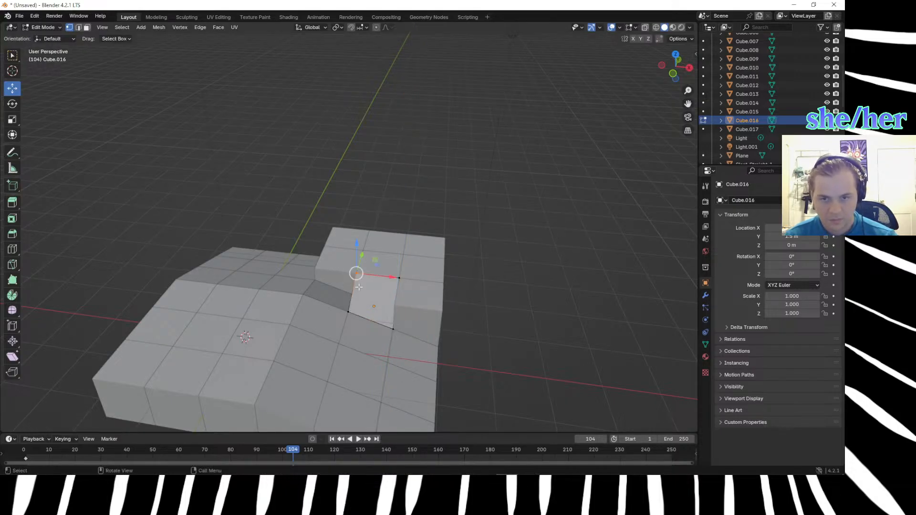
{"action": "type", "text": "gz."}
{"action": "type", "text": "66"}
{"action": "key", "text": "minus"}
{"action": "key", "text": "x"}
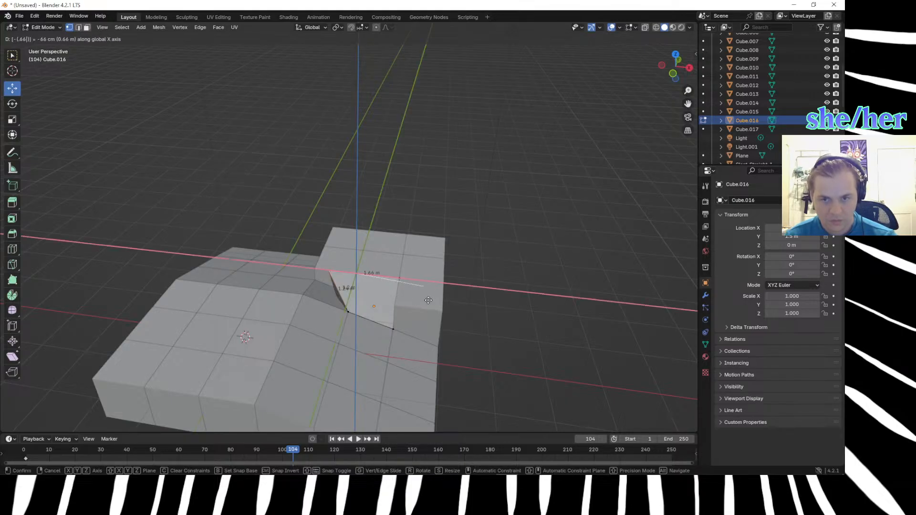
{"action": "left_click", "coordinate": [445, 285]}
{"action": "key", "text": "ctrl+z"}
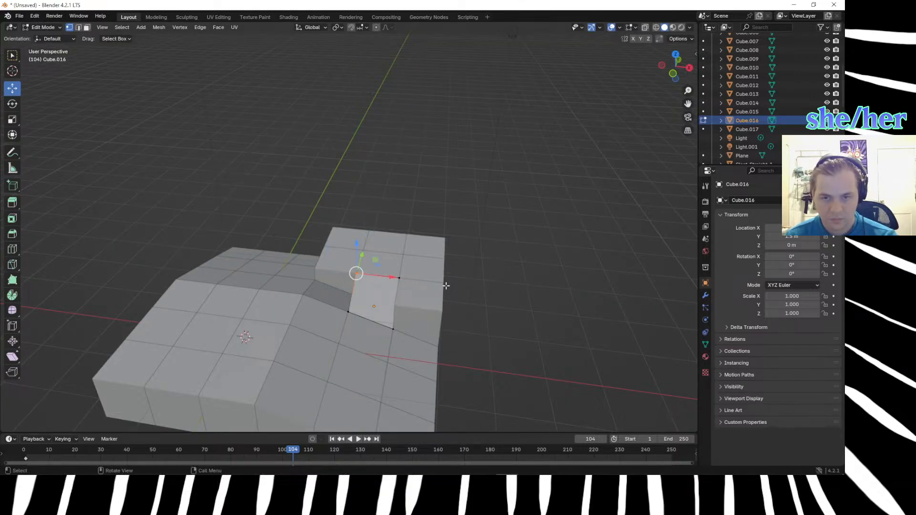
Lower the cube's top vertex touching the corner cube's outermost corner by 0.66 m along Z.
{"action": "middle_click_drag", "start_coordinate": [445, 286], "coordinate": [534, 298]}
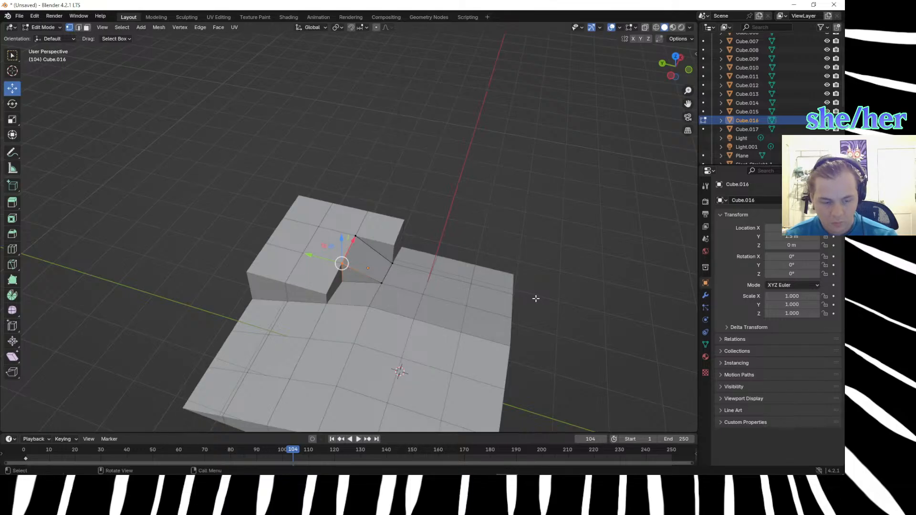
{"action": "key", "text": "period"}
{"action": "key", "text": "6"}
{"action": "left_click", "coordinate": [479, 164]}
{"action": "left_click", "coordinate": [344, 270]}
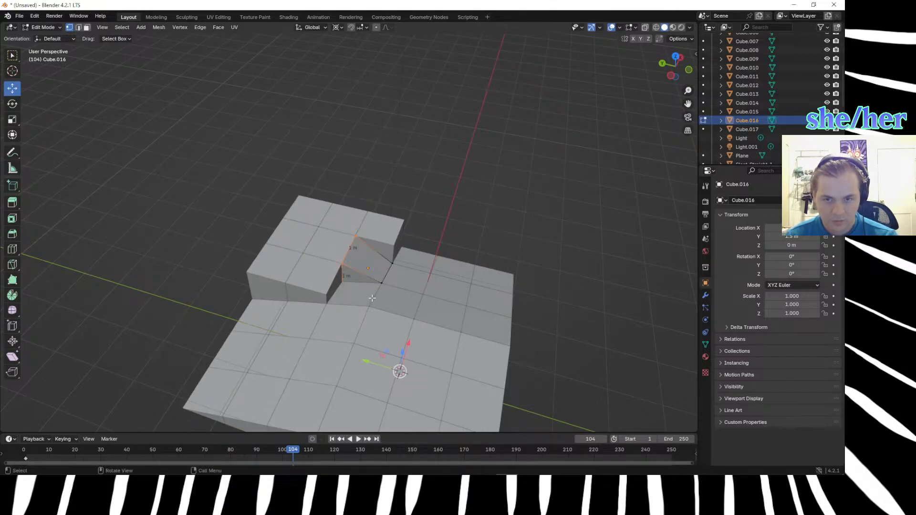
{"action": "type", "text": "gz"}
{"action": "type", "text": "."}
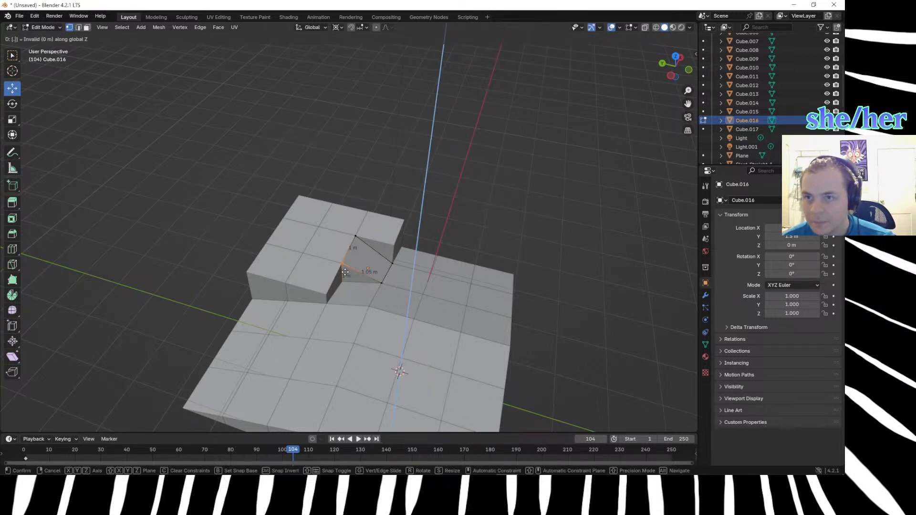
{"action": "type", "text": "66"}
{"action": "key", "text": "Return"}
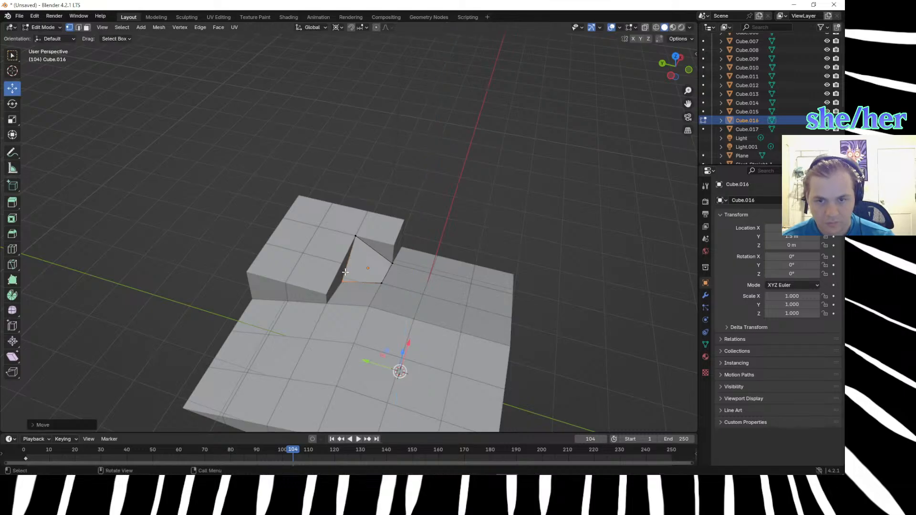
Examine the second reshaped cube's fit with its neighbours in the top view and from several angles.
{"action": "middle_click_drag", "start_coordinate": [538, 230], "coordinate": [410, 269]}
{"action": "key", "text": "KP_7"}
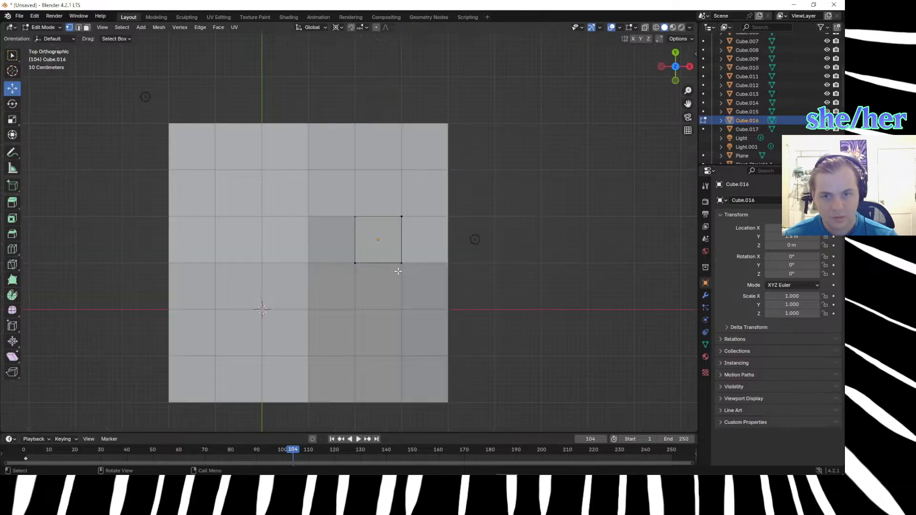
{"action": "left_click_drag", "start_coordinate": [376, 203], "coordinate": [455, 265]}
{"action": "left_click", "coordinate": [468, 269]}
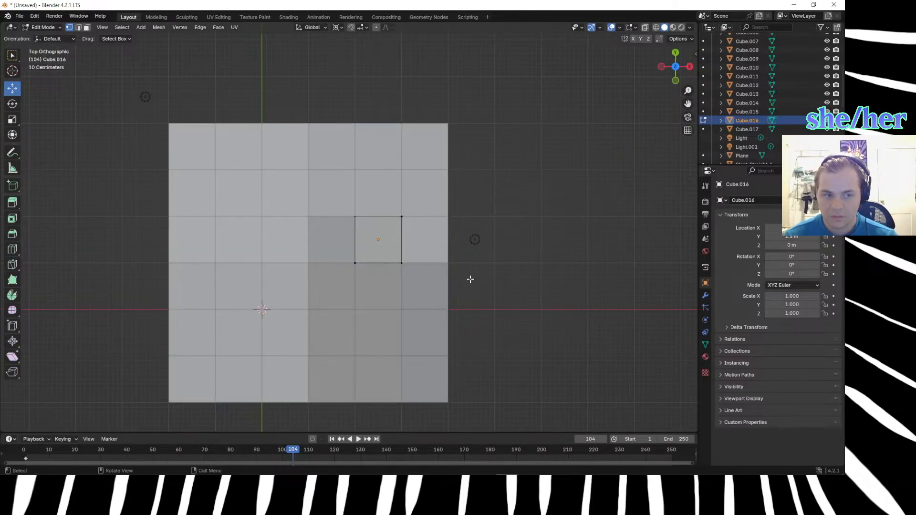
{"action": "middle_click_drag", "start_coordinate": [471, 279], "coordinate": [450, 272]}
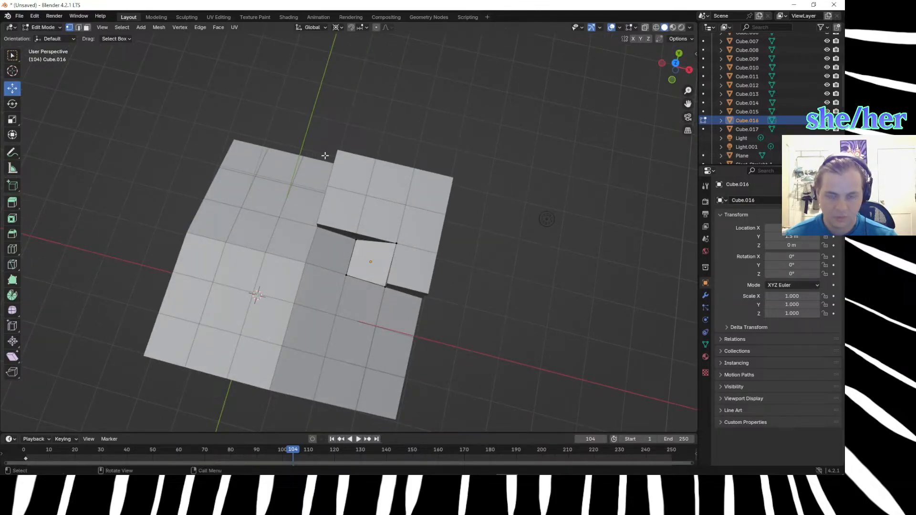
{"action": "key", "text": "KP_7"}
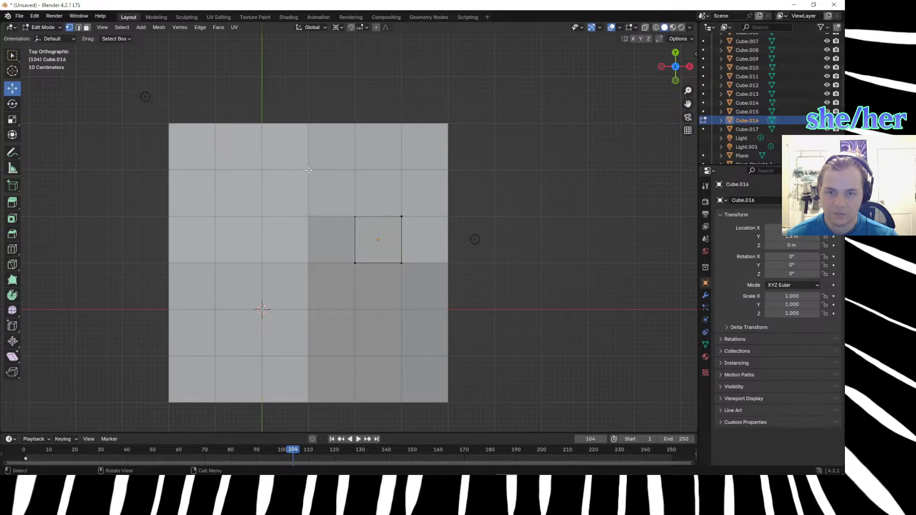
{"action": "left_click_drag", "start_coordinate": [308, 170], "coordinate": [451, 273]}
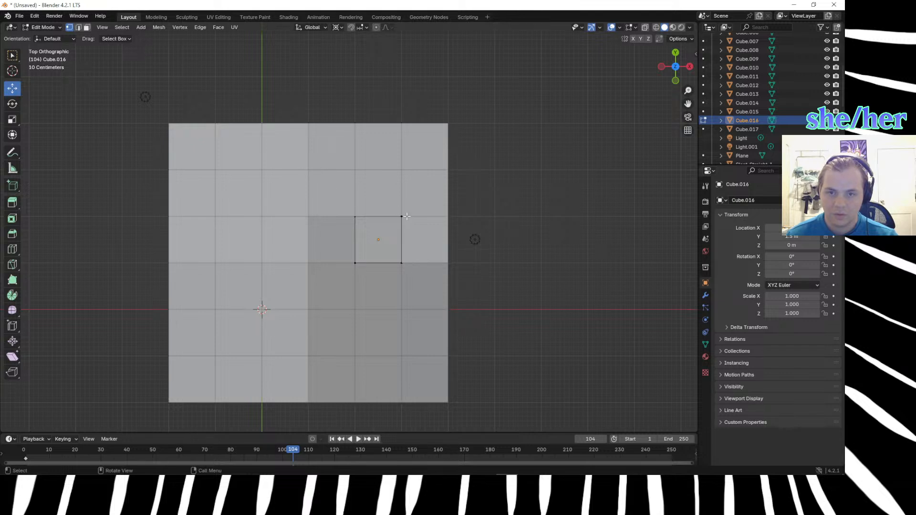
{"action": "middle_click_drag", "start_coordinate": [668, 243], "coordinate": [536, 241]}
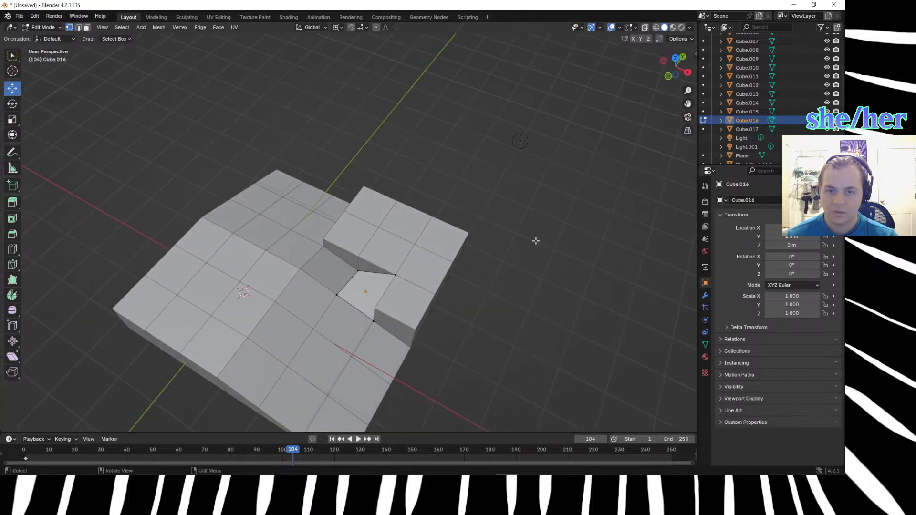
{"action": "middle_click_drag", "start_coordinate": [513, 304], "coordinate": [558, 285]}
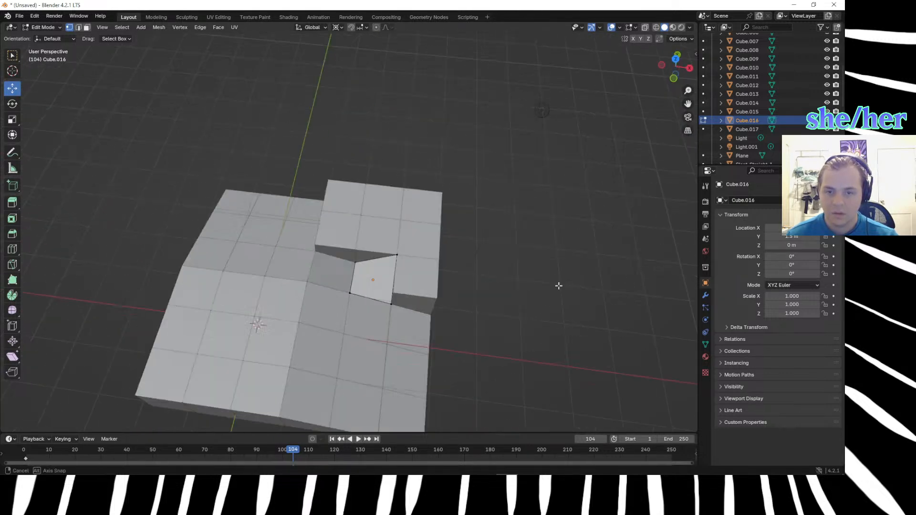
Inspect the Y-axis ramp block beside the gap in Edit Mode, using wireframe shading and the top view.
{"action": "key", "text": "Tab"}
{"action": "left_click", "coordinate": [284, 272]}
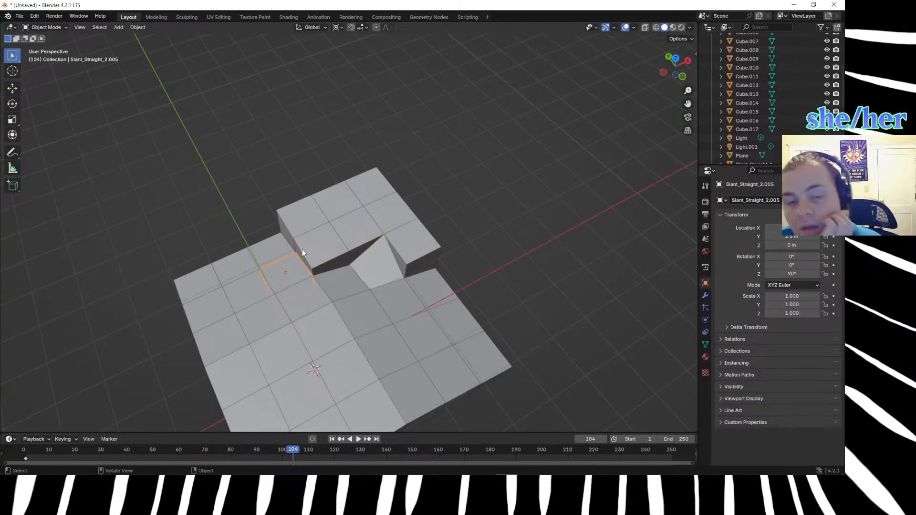
{"action": "middle_click_drag", "start_coordinate": [330, 269], "coordinate": [369, 285]}
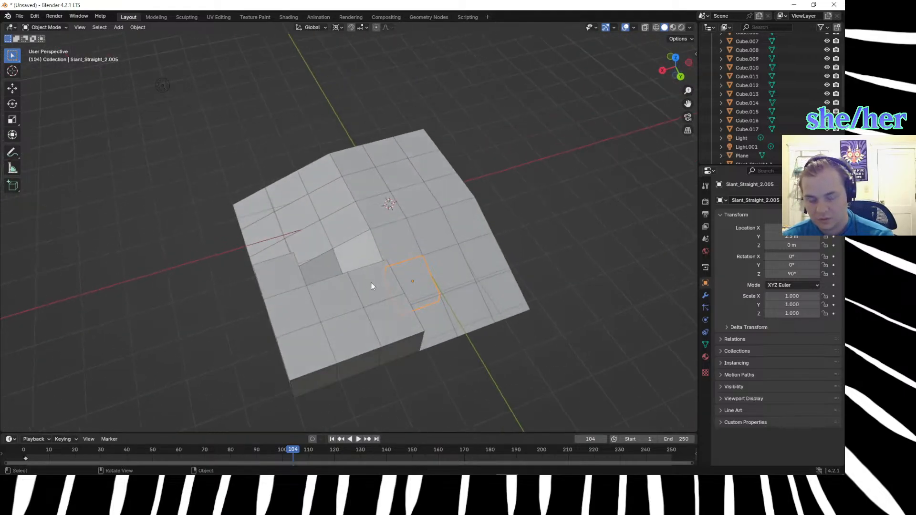
{"action": "key", "text": "Tab"}
{"action": "middle_click_drag", "start_coordinate": [481, 373], "coordinate": [403, 341]}
{"action": "scroll", "coordinate": [401, 343], "scroll_direction": "down", "scroll_amount": 3}
{"action": "key", "text": "z"}
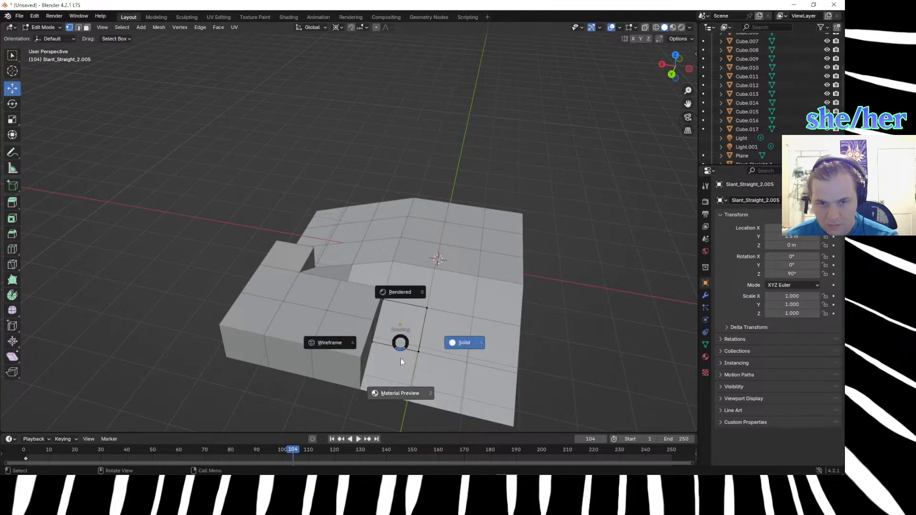
{"action": "left_click", "coordinate": [316, 342]}
{"action": "left_click_drag", "start_coordinate": [342, 323], "coordinate": [388, 360]}
{"action": "middle_click_drag", "start_coordinate": [195, 313], "coordinate": [310, 350]}
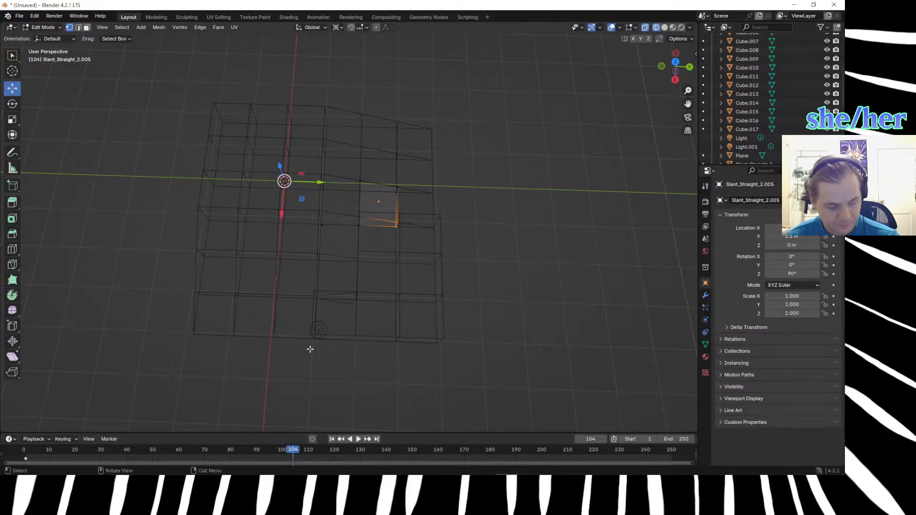
{"action": "key", "text": "KP_7"}
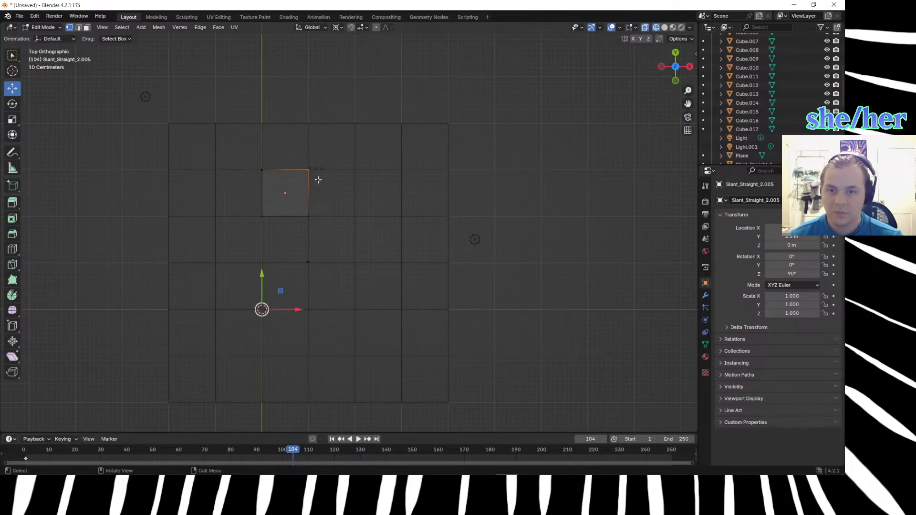
Leave Edit Mode, restore solid shading and examine how the reshaped cubes meet the remaining hilltop cubes.
{"action": "left_click", "coordinate": [360, 214]}
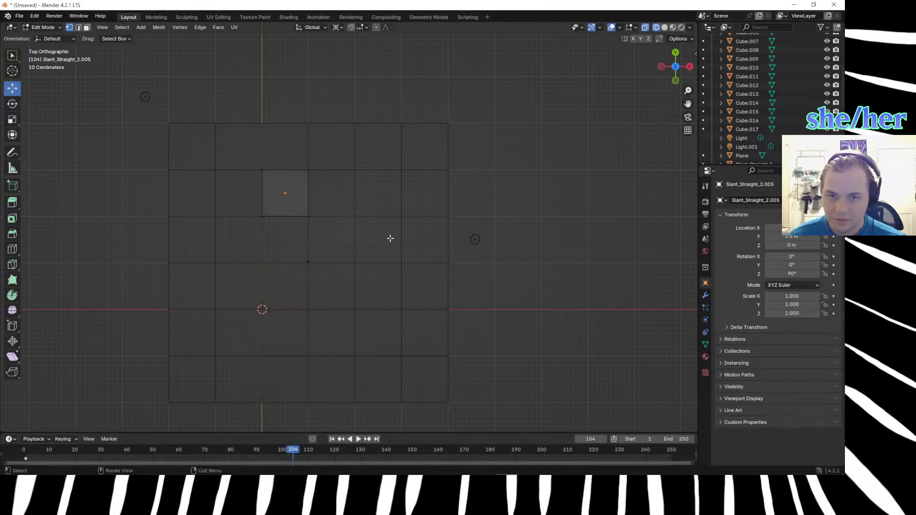
{"action": "key", "text": "Tab"}
{"action": "left_click", "coordinate": [340, 229]}
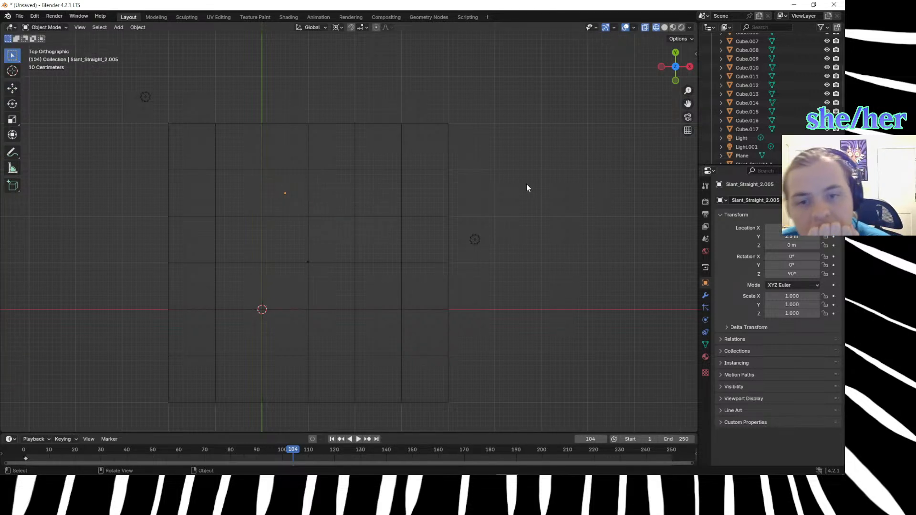
{"action": "key", "text": "z"}
{"action": "left_click", "coordinate": [587, 192]}
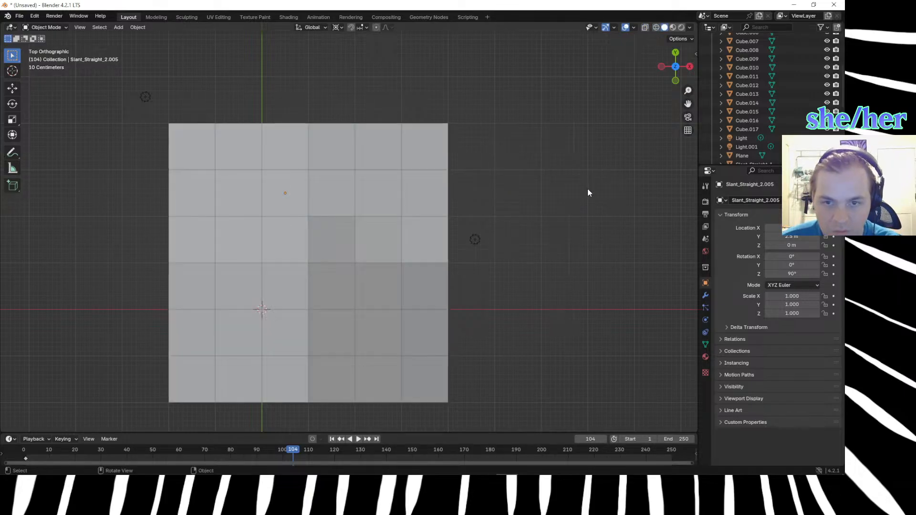
{"action": "middle_click_drag", "start_coordinate": [568, 213], "coordinate": [558, 188]}
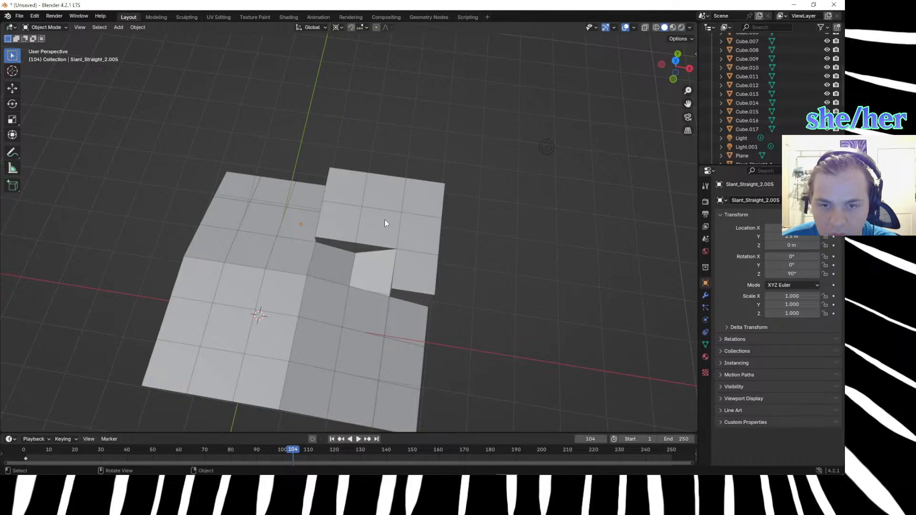
Edit the second reshaped cube and select its remaining top vertex at the inner corner of the hilltop cubes.
{"action": "left_click", "coordinate": [373, 273]}
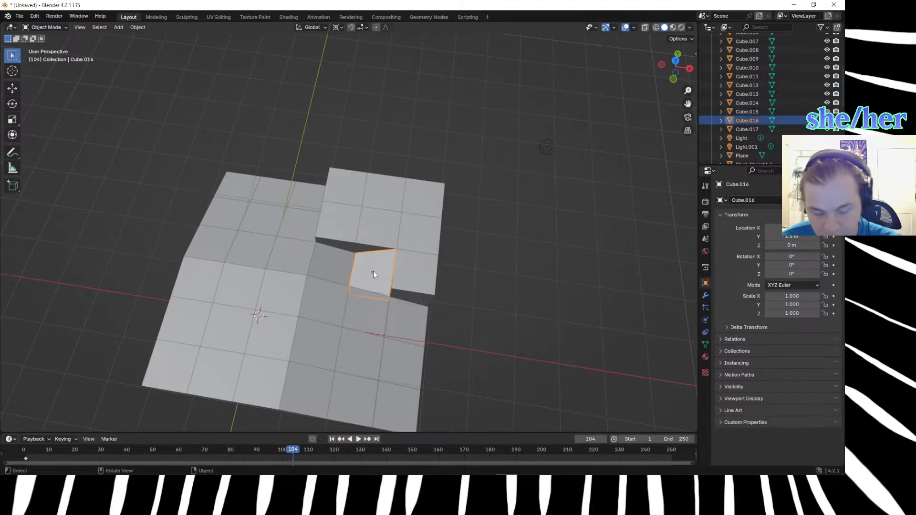
{"action": "key", "text": "Tab"}
{"action": "left_click", "coordinate": [404, 250]}
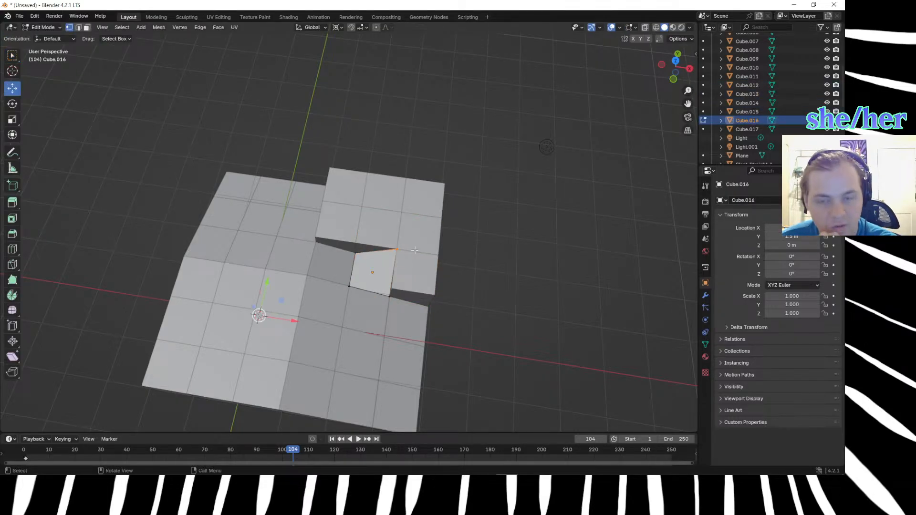
Switch to the browser and calculate (.66 + .33)/2 in DuckDuckGo.
{"action": "key", "text": "alt+Tab"}
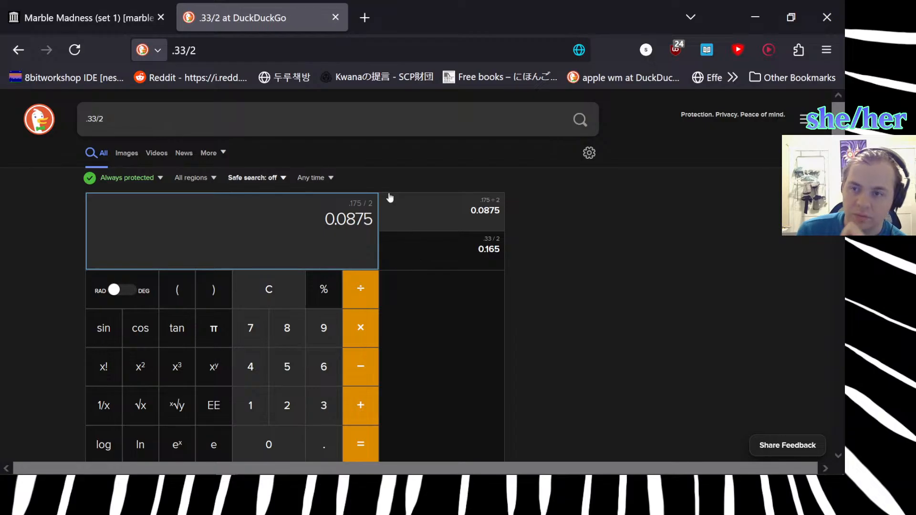
{"action": "left_click", "coordinate": [252, 123]}
{"action": "type", "text": "."}
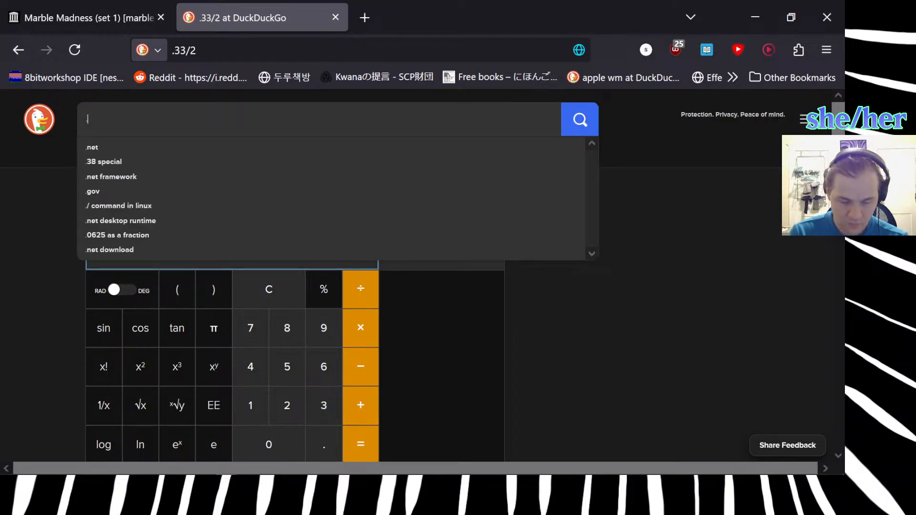
{"action": "type", "text": "66 + "}
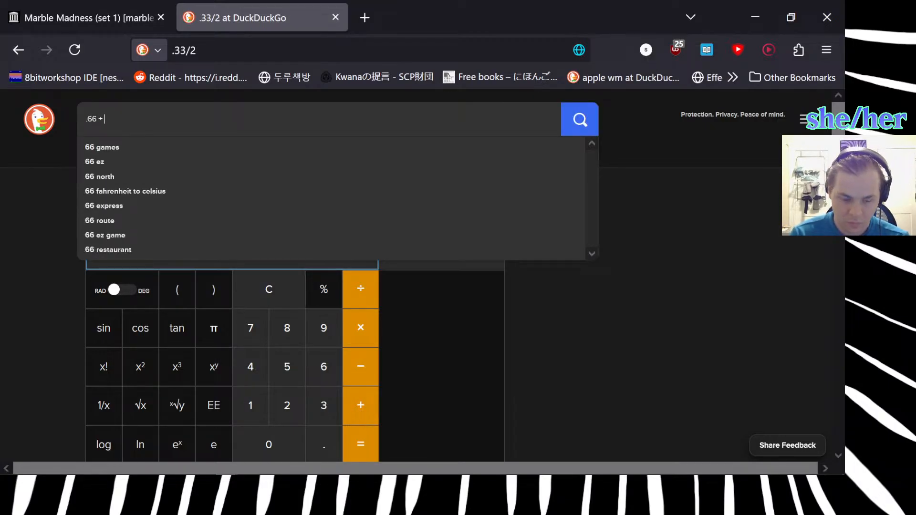
{"action": "type", "text": ".33"}
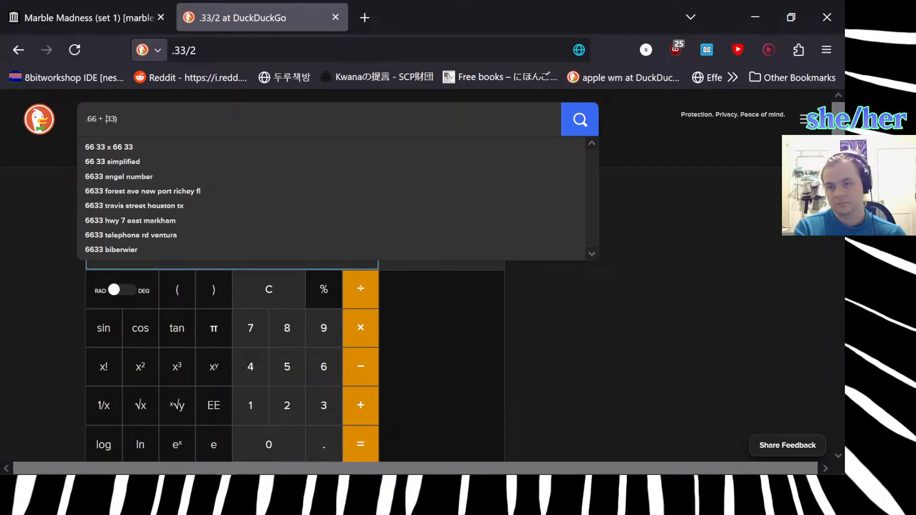
{"action": "key", "text": "Down"}
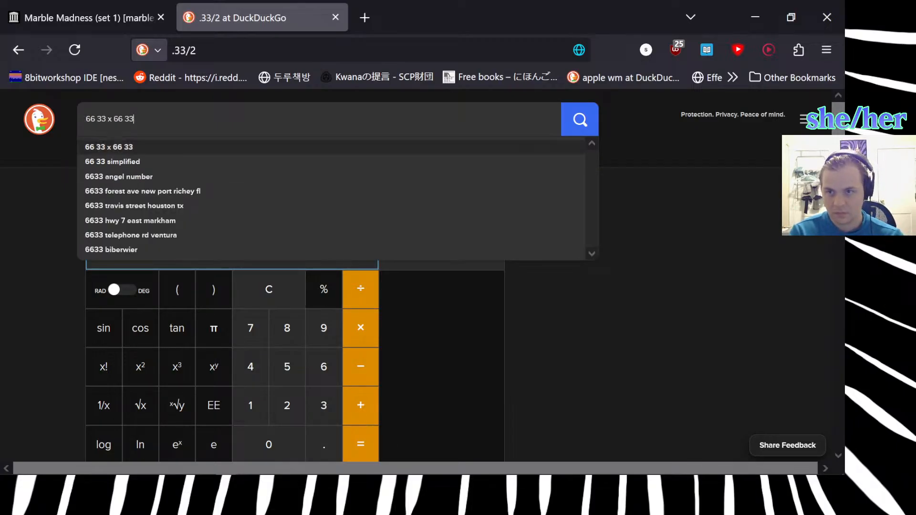
{"action": "key", "text": "Up"}
{"action": "type", "text": "/2"}
{"action": "key", "text": "Return"}
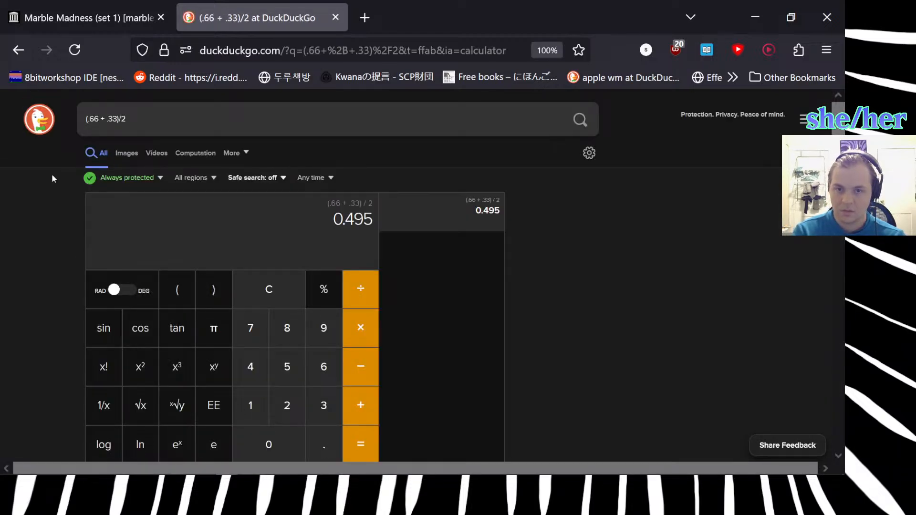
Switch back to Blender and move the selected top vertex 0.5 m along Z.
{"action": "key", "text": "alt+Tab"}
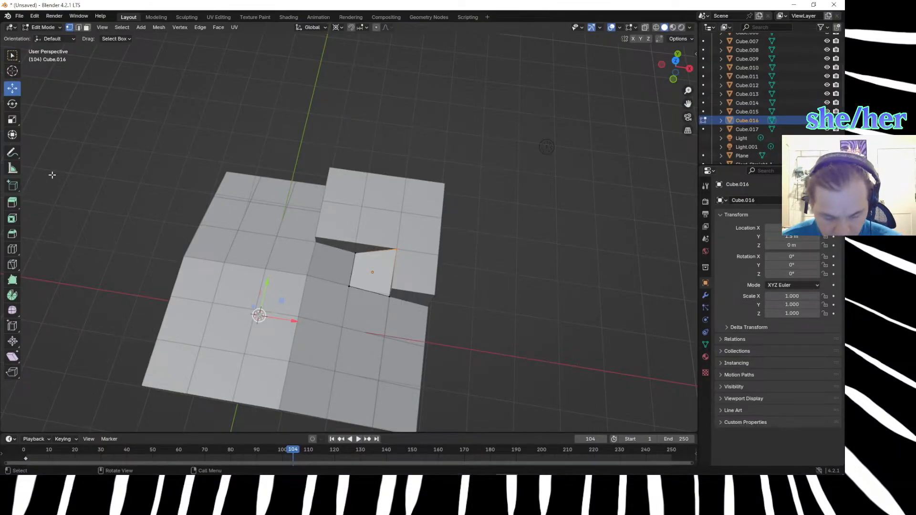
{"action": "key", "text": "g"}
{"action": "key", "text": "z"}
{"action": "key", "text": "equal"}
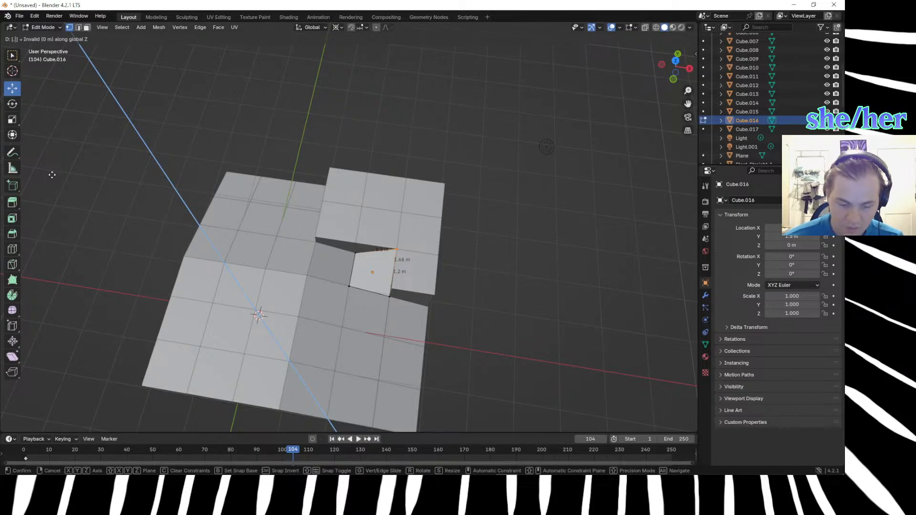
{"action": "type", "text": ".505"}
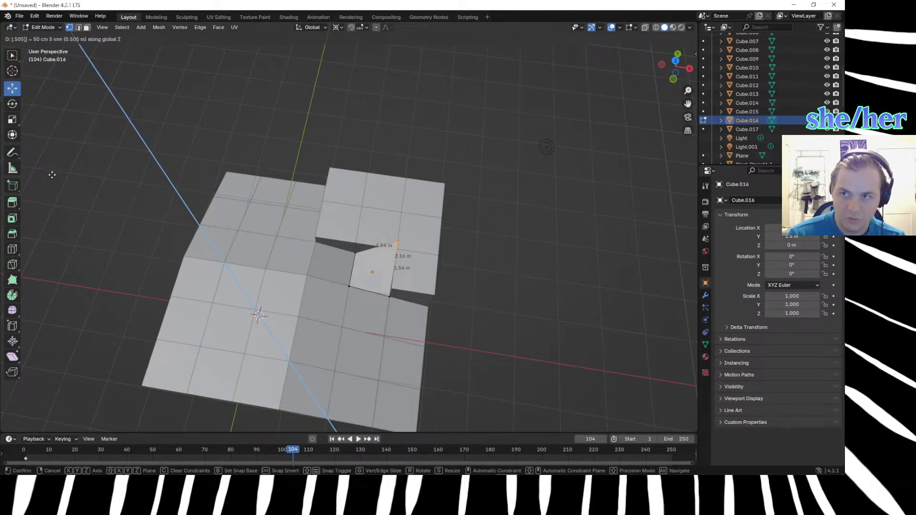
{"action": "key", "text": "Return"}
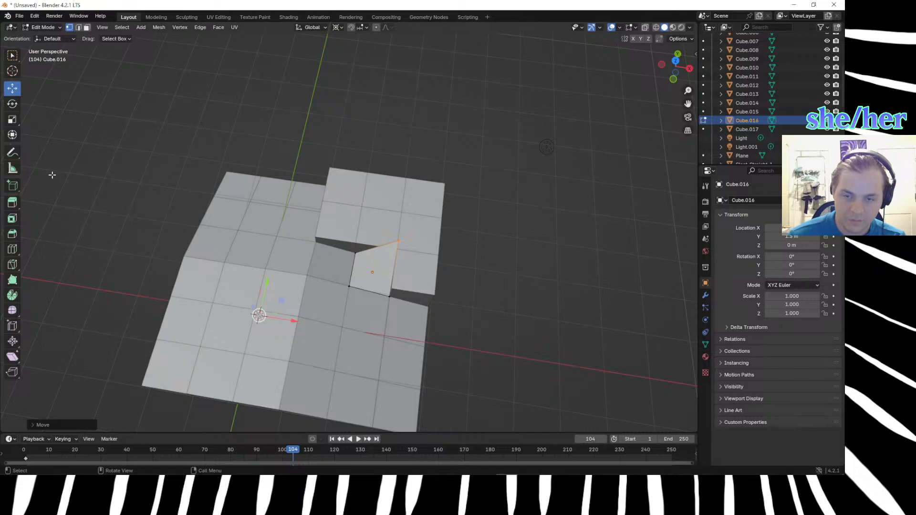
Lower the same raised vertex along Z so the cube's top face slopes below the surrounding hilltop cubes.
{"action": "middle_click_drag", "start_coordinate": [368, 216], "coordinate": [464, 189]}
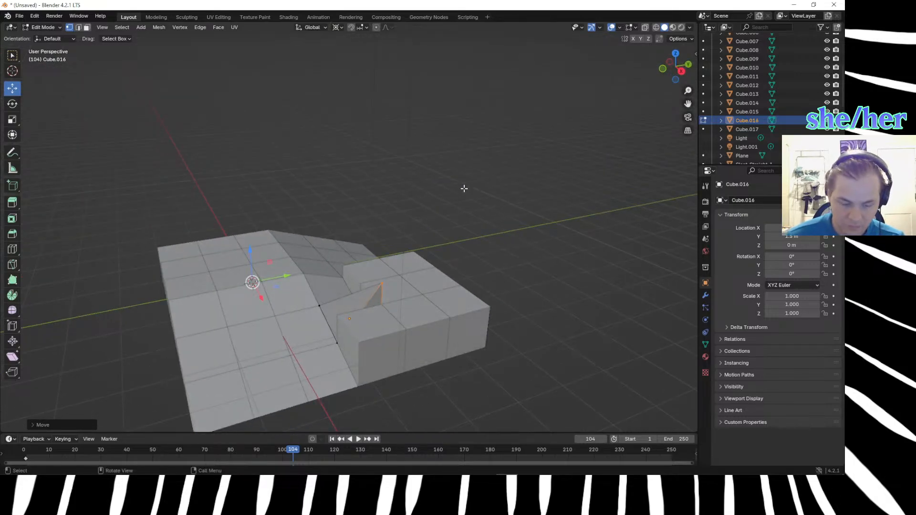
{"action": "key", "text": "g"}
{"action": "key", "text": "z"}
{"action": "key", "text": "Escape"}
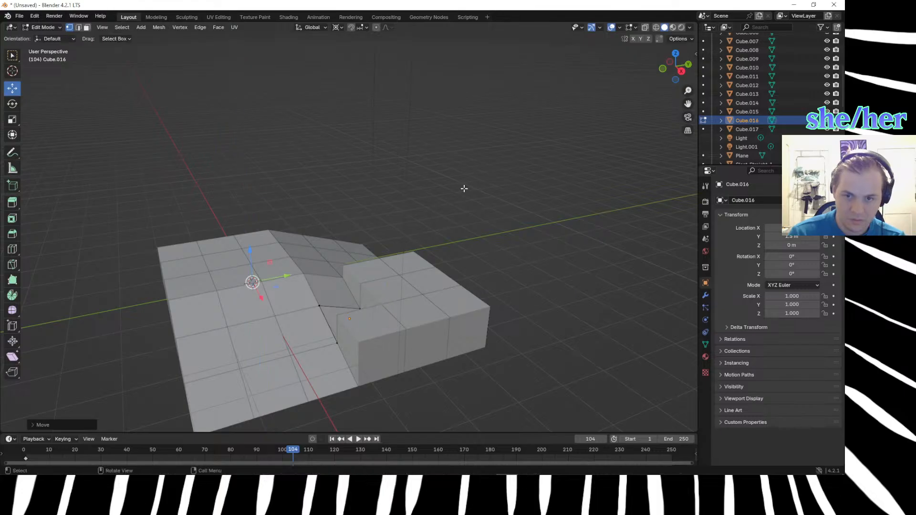
Examine the reshaped cube's geometry from several angles and from below in wireframe shading.
{"action": "middle_click_drag", "start_coordinate": [609, 228], "coordinate": [492, 266]}
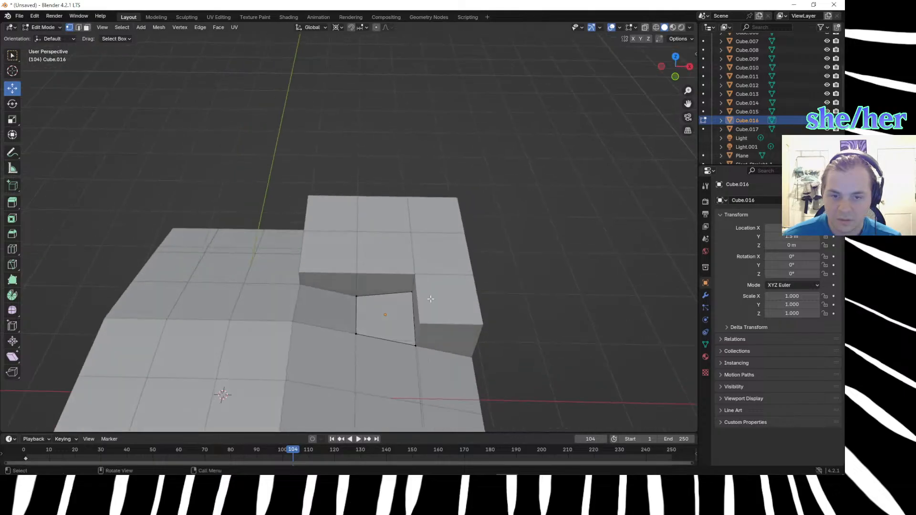
{"action": "middle_click_drag", "start_coordinate": [459, 299], "coordinate": [439, 304]}
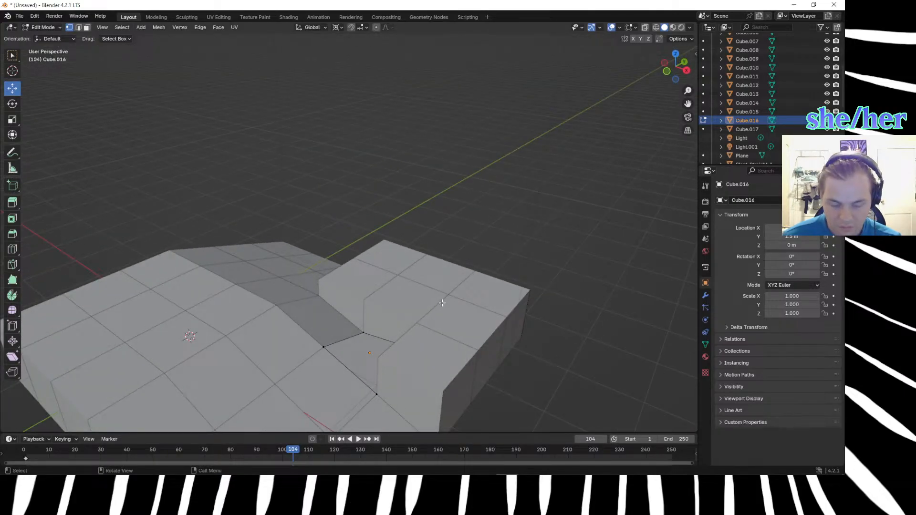
{"action": "key", "text": "z"}
{"action": "left_click", "coordinate": [439, 347]}
{"action": "key", "text": "z"}
{"action": "left_click", "coordinate": [307, 305]}
{"action": "mouse_move", "coordinate": [394, 347]}
{"action": "middle_mouse_down"}
{"action": "mouse_move", "coordinate": [380, 320]}
{"action": "mouse_move", "coordinate": [394, 331]}
{"action": "mouse_move", "coordinate": [388, 311]}
{"action": "mouse_move", "coordinate": [403, 323]}
{"action": "middle_mouse_up"}
{"action": "left_click", "coordinate": [408, 363], "text": "ctrl"}
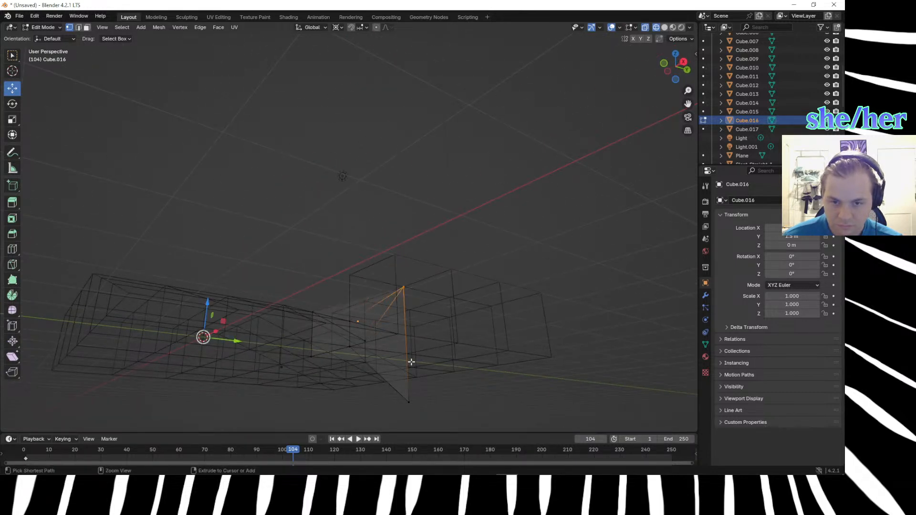
{"action": "key", "text": "Tab"}
{"action": "left_click", "coordinate": [410, 365]}
{"action": "left_click", "coordinate": [410, 365]}
{"action": "left_click", "coordinate": [405, 368]}
{"action": "left_click", "coordinate": [406, 393]}
{"action": "left_click", "coordinate": [410, 399]}
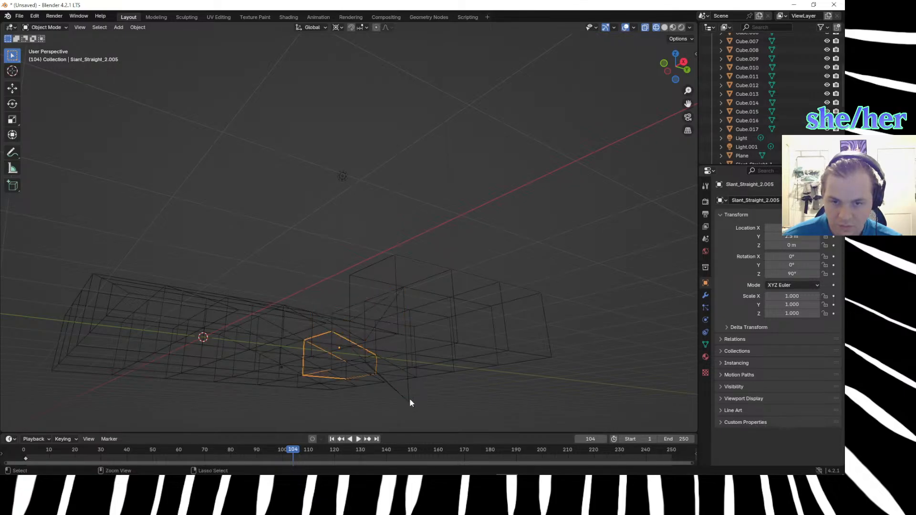
{"action": "key", "text": "Tab"}
{"action": "key", "text": "ctrl+z"}
{"action": "left_click", "coordinate": [410, 400]}
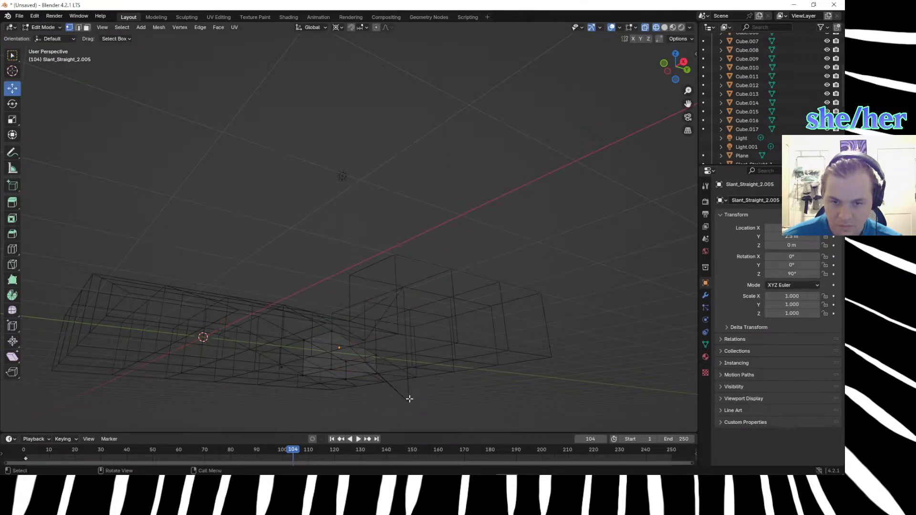
{"action": "left_click_drag", "start_coordinate": [409, 403], "coordinate": [429, 415]}
{"action": "key", "text": "ctrl+z"}
{"action": "key", "text": "ctrl+z"}
{"action": "key", "text": "ctrl+z"}
{"action": "key", "text": "ctrl+z"}
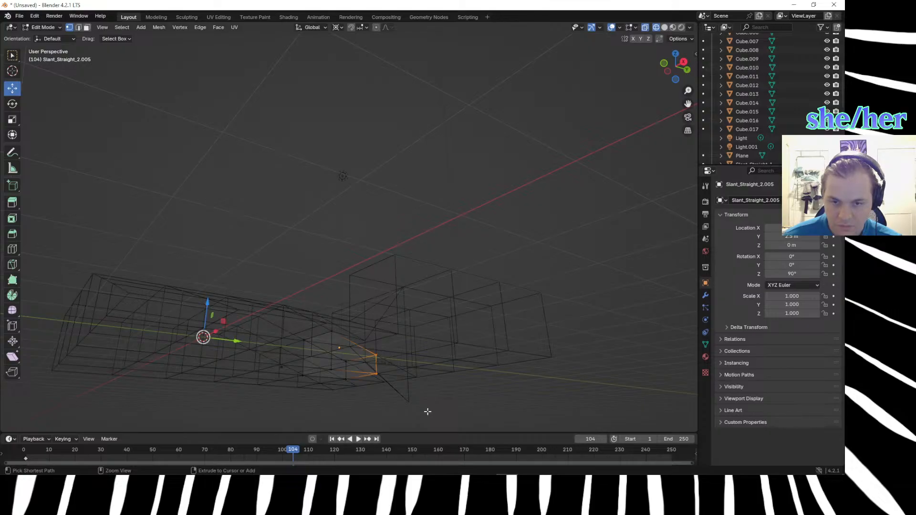
{"action": "key", "text": "ctrl+z"}
{"action": "key", "text": "ctrl+z"}
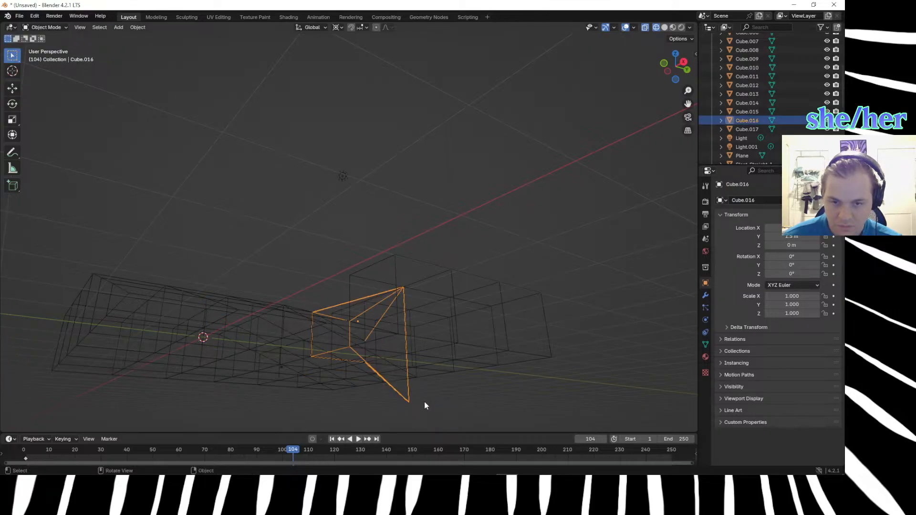
{"action": "key", "text": "ctrl+z"}
Delete the stray vertex protruding beneath the reshaped cube.
{"action": "left_click_drag", "start_coordinate": [388, 382], "coordinate": [417, 410]}
{"action": "key", "text": "x"}
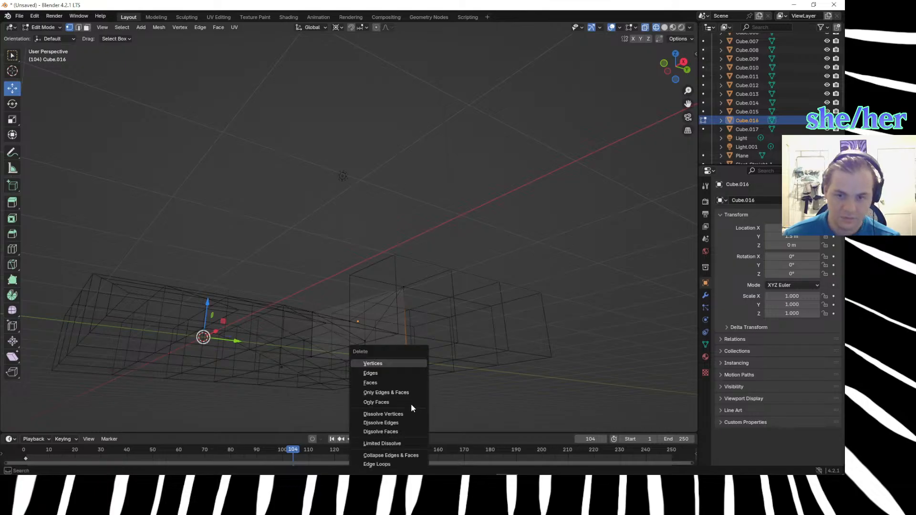
{"action": "left_click", "coordinate": [379, 364]}
{"action": "middle_click_drag", "start_coordinate": [415, 403], "coordinate": [376, 5]}
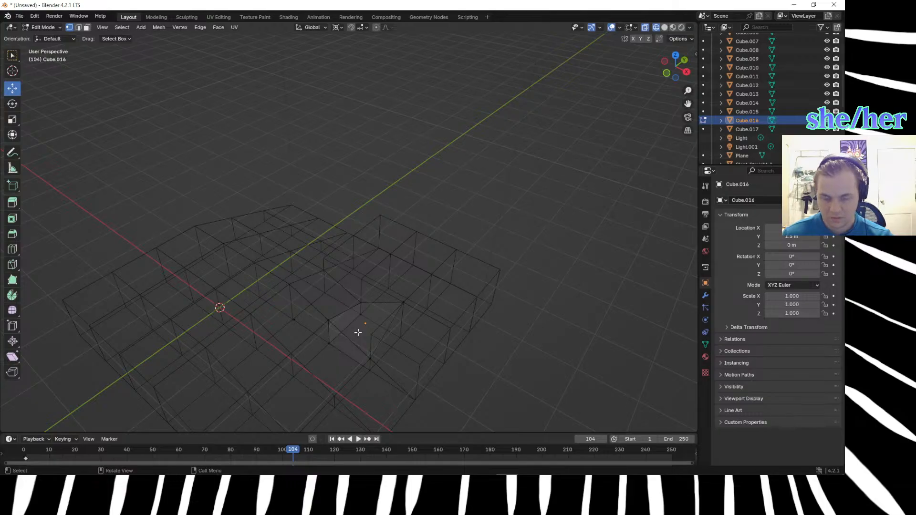
Leave Edit Mode, restore solid shading and delete the whole distorted second cube.
{"action": "key", "text": "Tab"}
{"action": "key", "text": "z"}
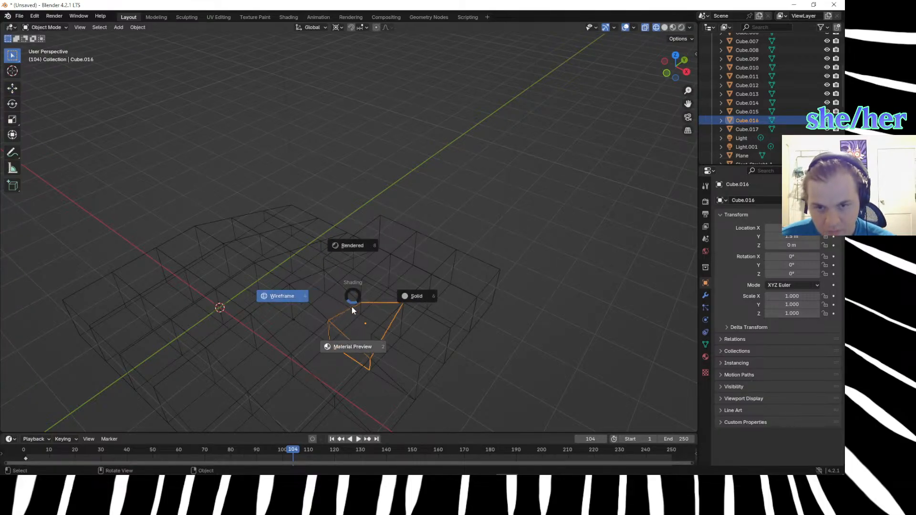
{"action": "left_click", "coordinate": [431, 305]}
{"action": "middle_click_drag", "start_coordinate": [515, 338], "coordinate": [474, 329]}
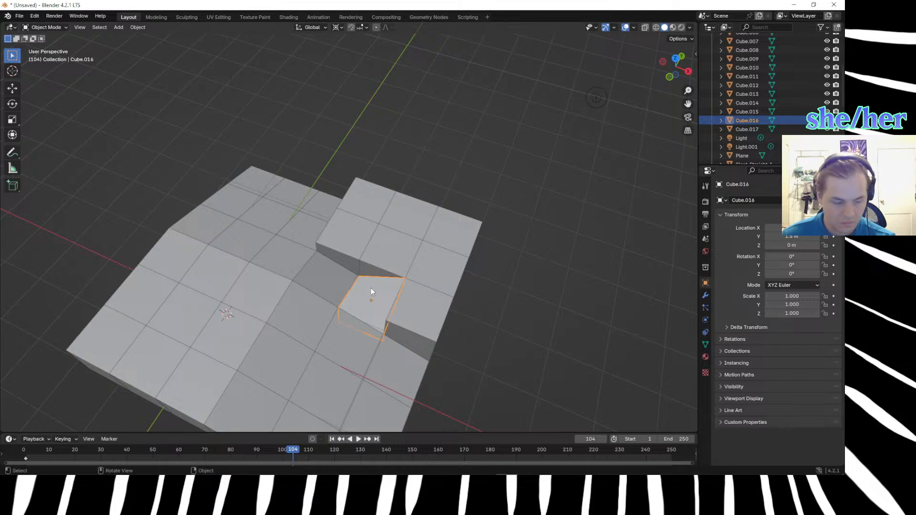
{"action": "key", "text": "Delete"}
Move the remaining duplicated cube -1 m along X into the empty inner corner gap.
{"action": "middle_click_drag", "start_coordinate": [428, 317], "coordinate": [350, 313]}
{"action": "left_click", "coordinate": [341, 348]}
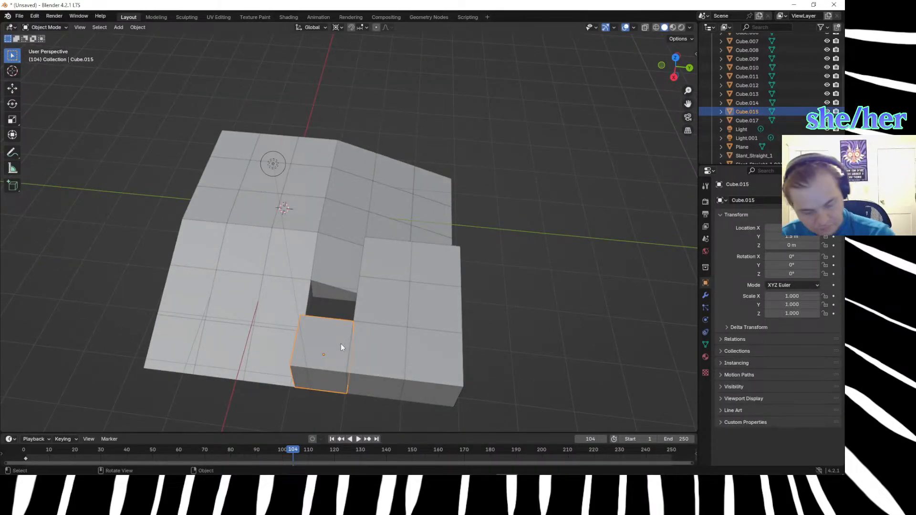
{"action": "key", "text": "g"}
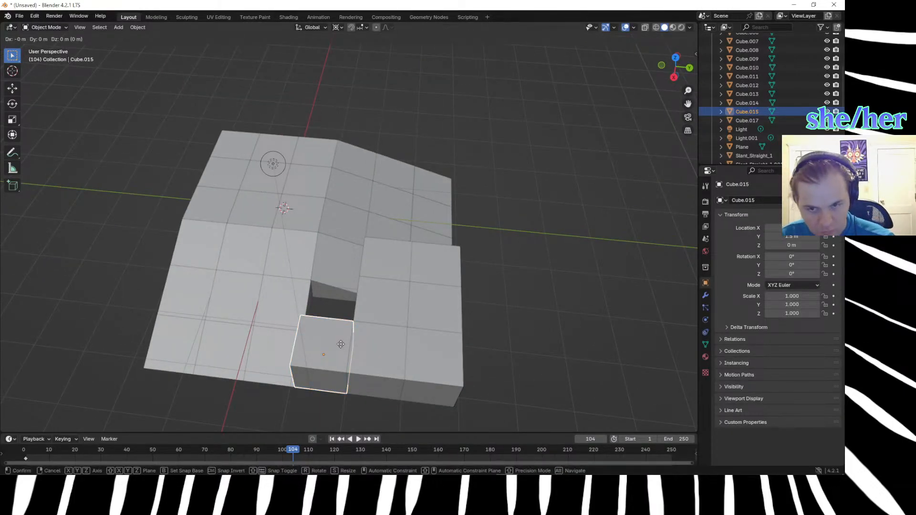
{"action": "type", "text": "x"}
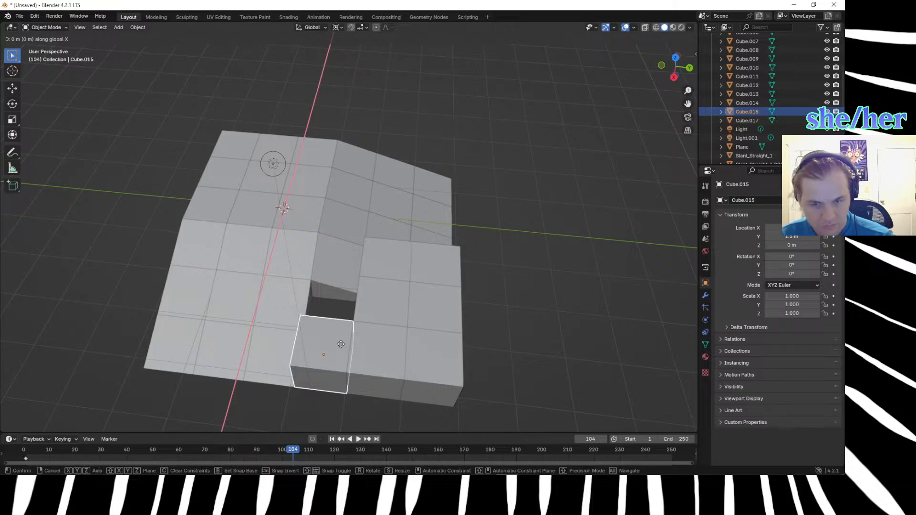
{"action": "type", "text": "-1"}
{"action": "key", "text": "Return"}
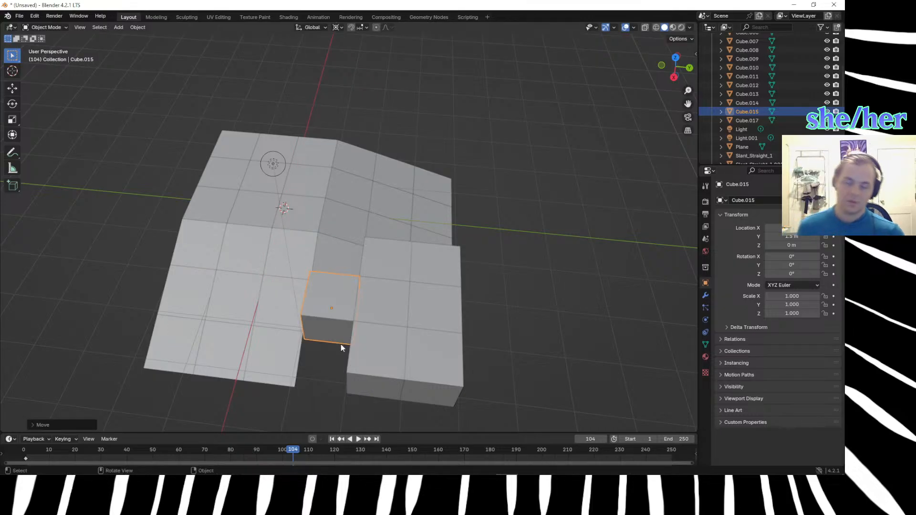
Open the moved cube in Edit Mode and select its top vertex at the inner corner between the ramps.
{"action": "key", "text": "Tab"}
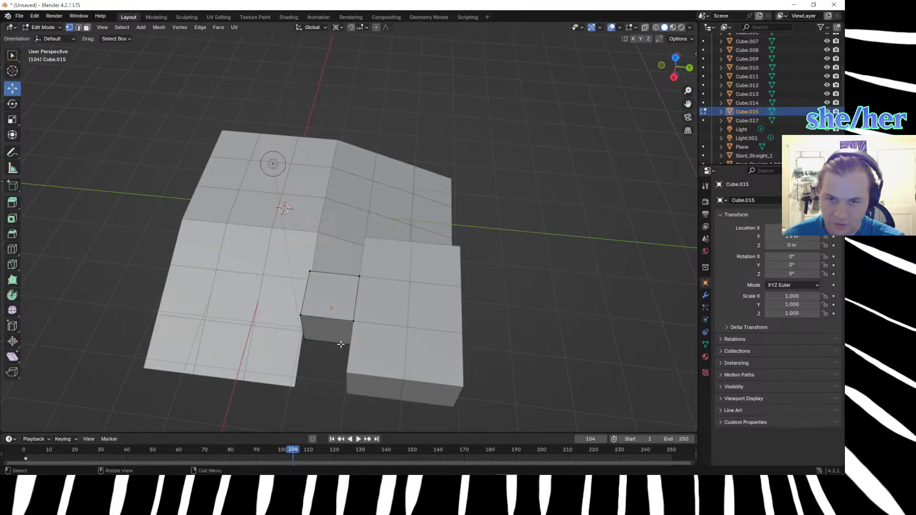
{"action": "middle_click_drag", "start_coordinate": [353, 260], "coordinate": [459, 225]}
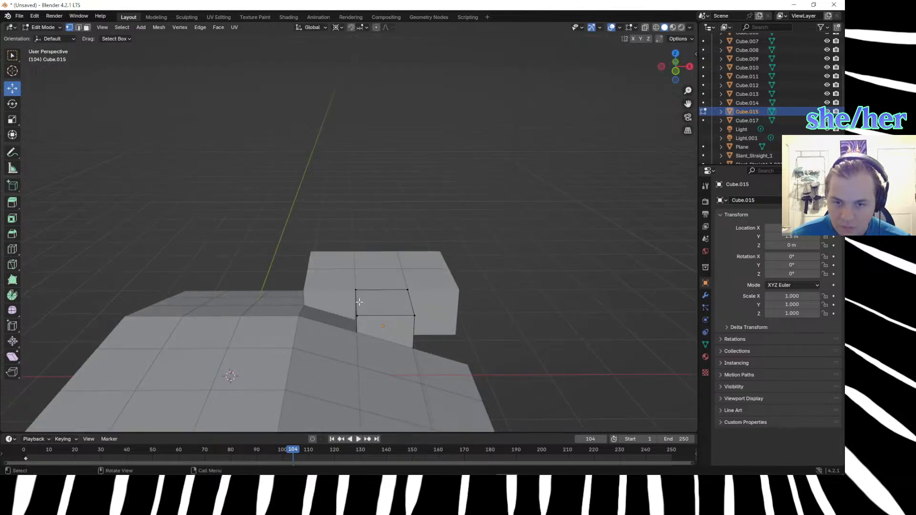
{"action": "left_click", "coordinate": [371, 327]}
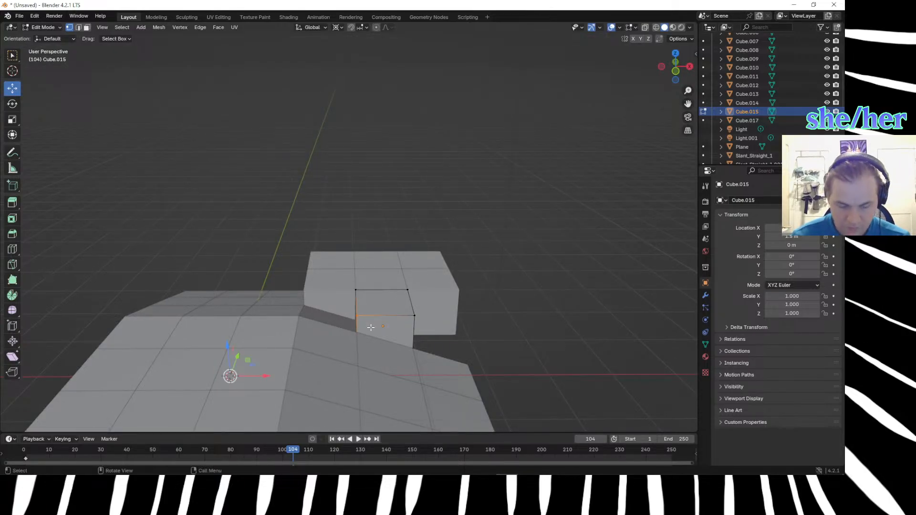
{"action": "type", "text": "gx-.33"}
{"action": "key", "text": "Return"}
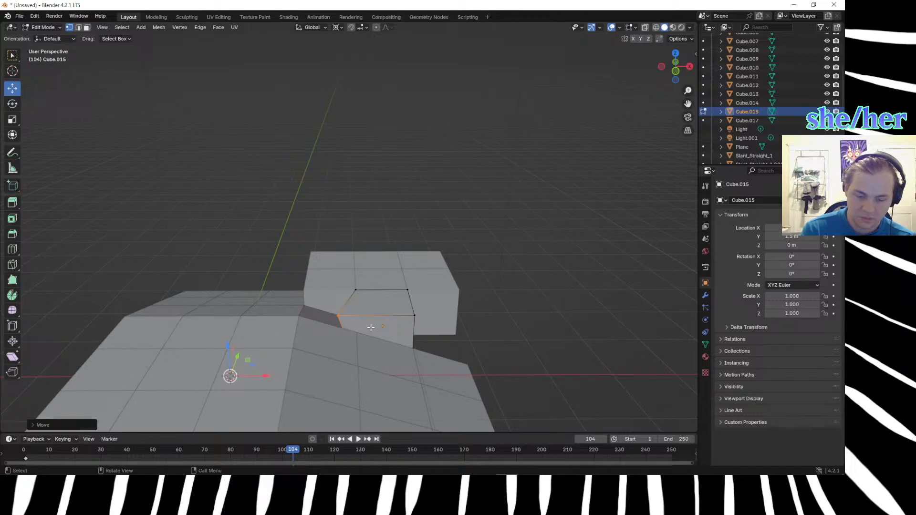
{"action": "key", "text": "ctrl+z"}
Lower the selected inner vertex 0.33 m along Z and drop the adjacent top vertex on the ramp side to the ramp surface.
{"action": "type", "text": "gz"}
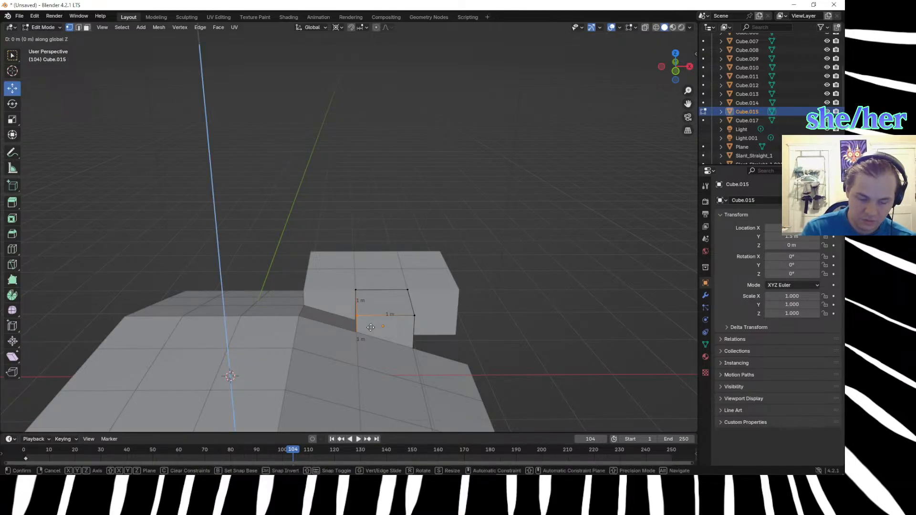
{"action": "type", "text": "-.33"}
{"action": "key", "text": "Return"}
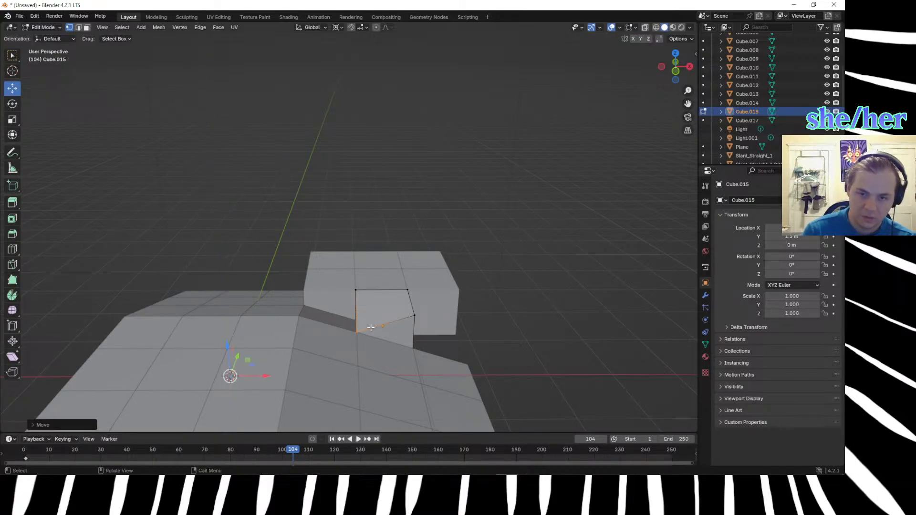
{"action": "left_click", "coordinate": [414, 315]}
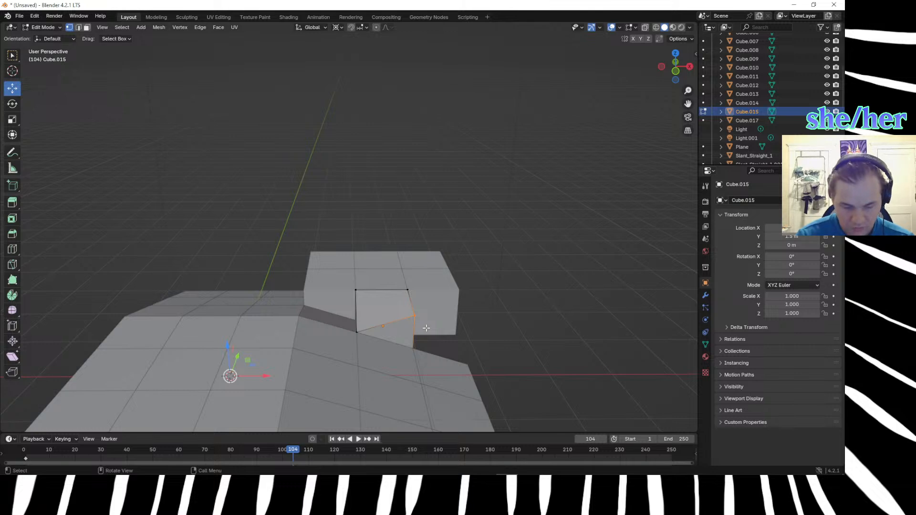
{"action": "type", "text": "gz-.33"}
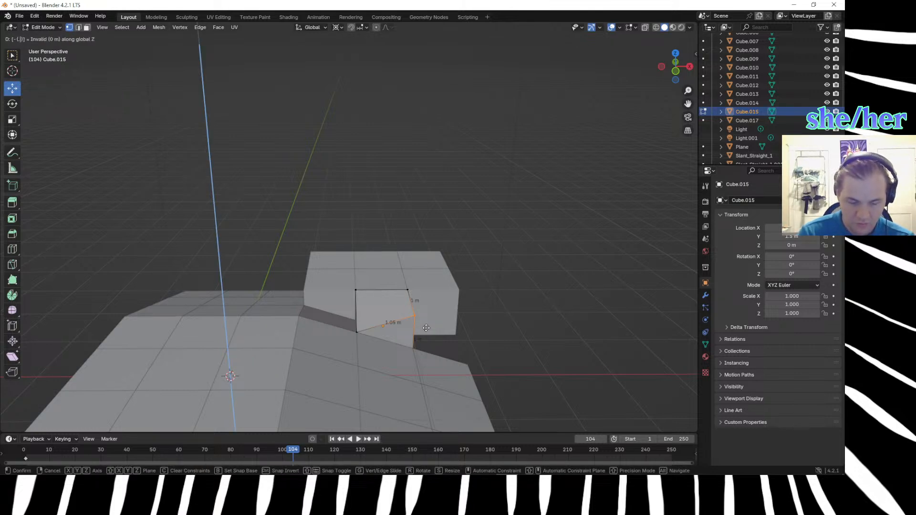
{"action": "key", "text": "Return"}
Lower the cube's inner top vertex beside the hilltop cubes along Z to match the ramp-side vertex.
{"action": "middle_click_drag", "start_coordinate": [355, 299], "coordinate": [438, 319]}
{"action": "left_click_drag", "start_coordinate": [327, 268], "coordinate": [350, 293]}
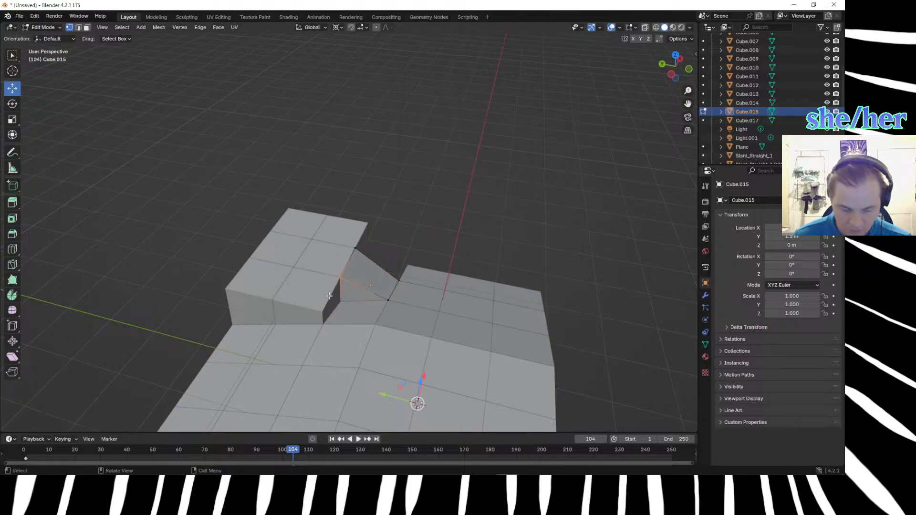
{"action": "key", "text": "g"}
{"action": "key", "text": "z"}
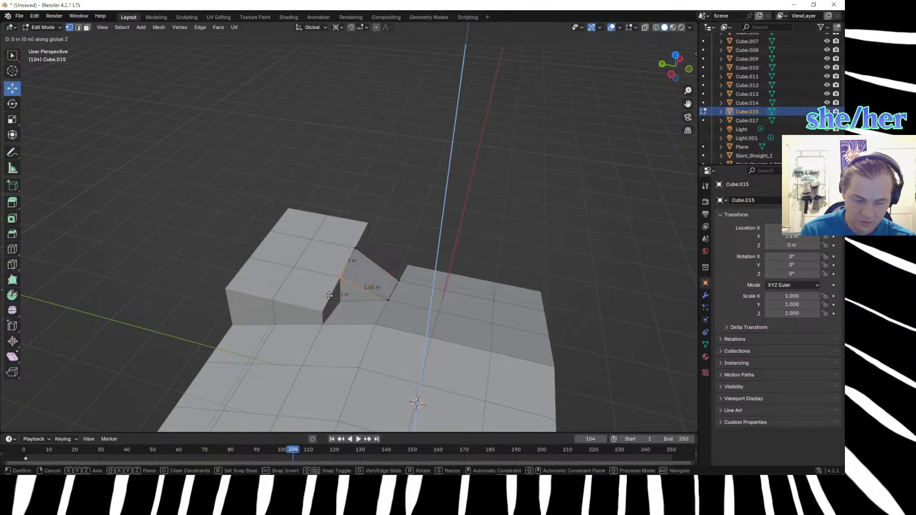
{"action": "left_click", "coordinate": [329, 296]}
Try to lower the cube's remaining raised outer corner vertex by 0.505 m along Z.
{"action": "middle_click_drag", "start_coordinate": [470, 276], "coordinate": [408, 332]}
{"action": "left_click", "coordinate": [410, 335]}
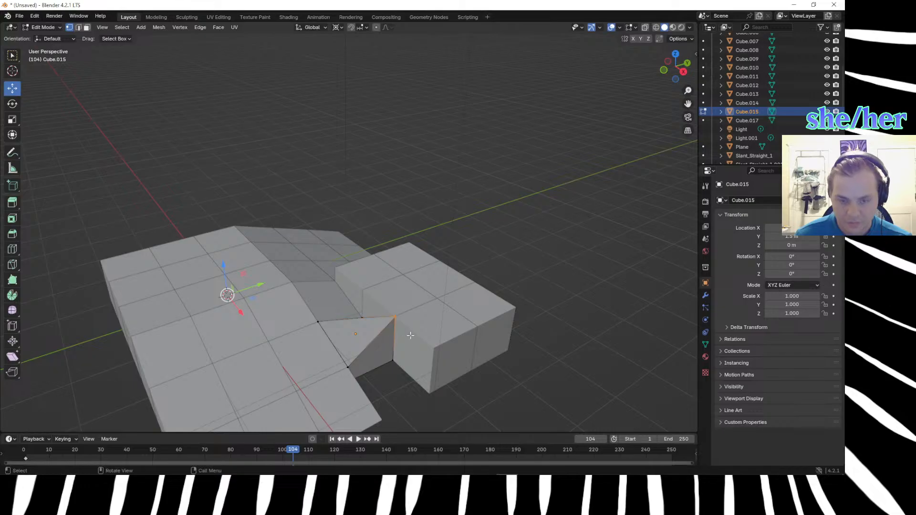
{"action": "key", "text": "g"}
{"action": "type", "text": "z"}
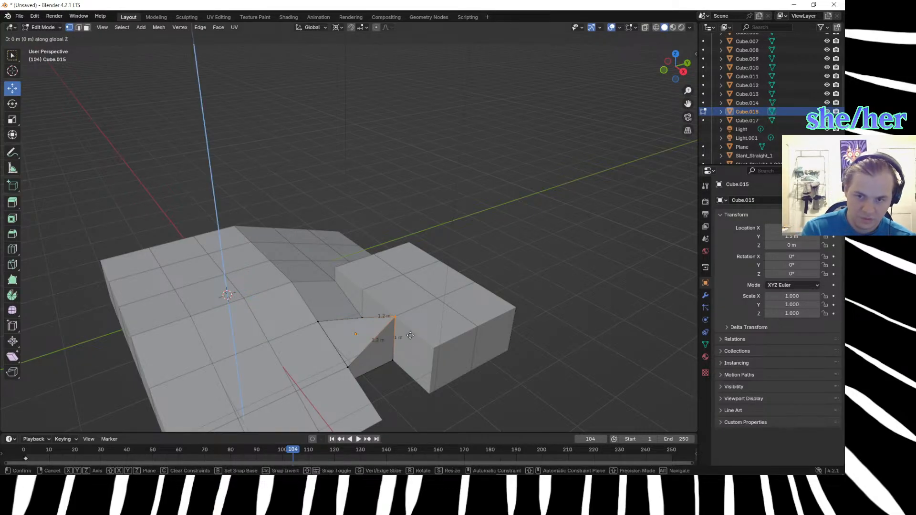
{"action": "type", "text": "-."}
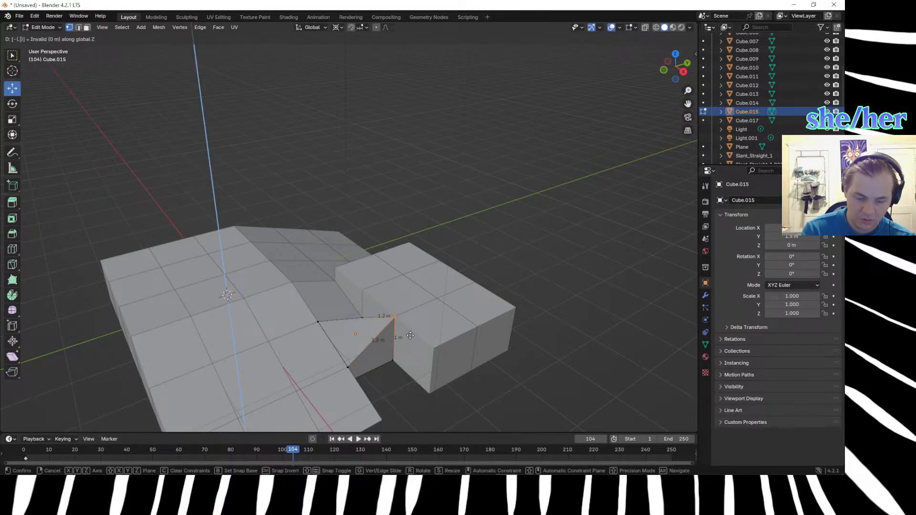
{"action": "type", "text": "505"}
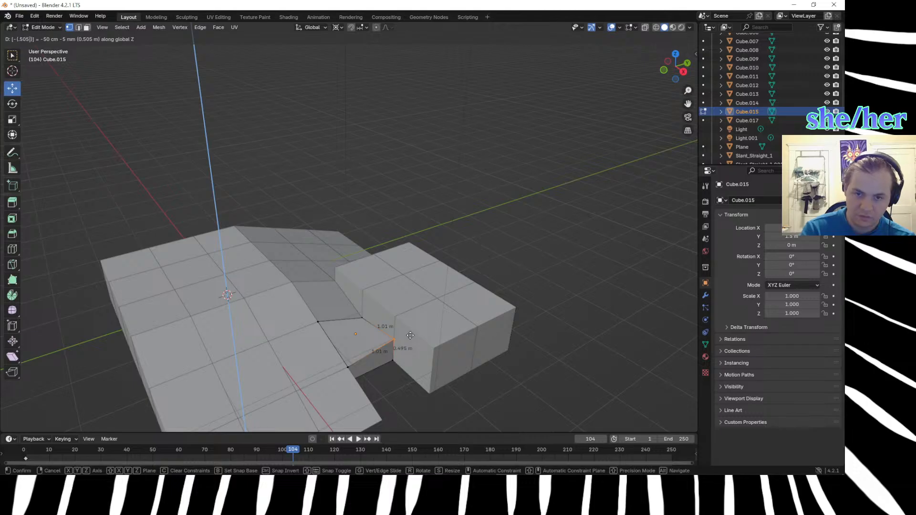
{"action": "key", "text": "Return"}
Check the reshaped cube from above and undo the lowering of its outer corner vertex.
{"action": "middle_click_drag", "start_coordinate": [343, 369], "coordinate": [374, 368]}
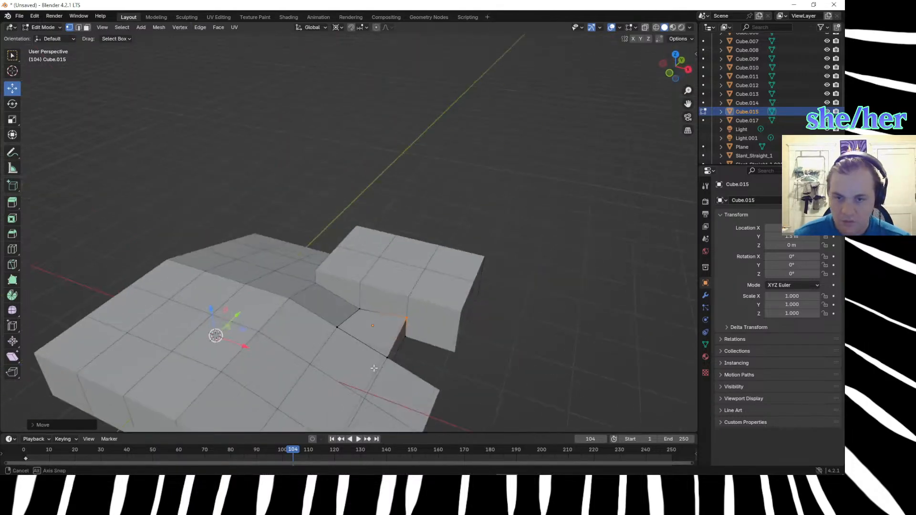
{"action": "key", "text": "KP_7"}
{"action": "middle_click_drag", "start_coordinate": [422, 299], "coordinate": [395, 315]}
{"action": "key", "text": "ctrl+z"}
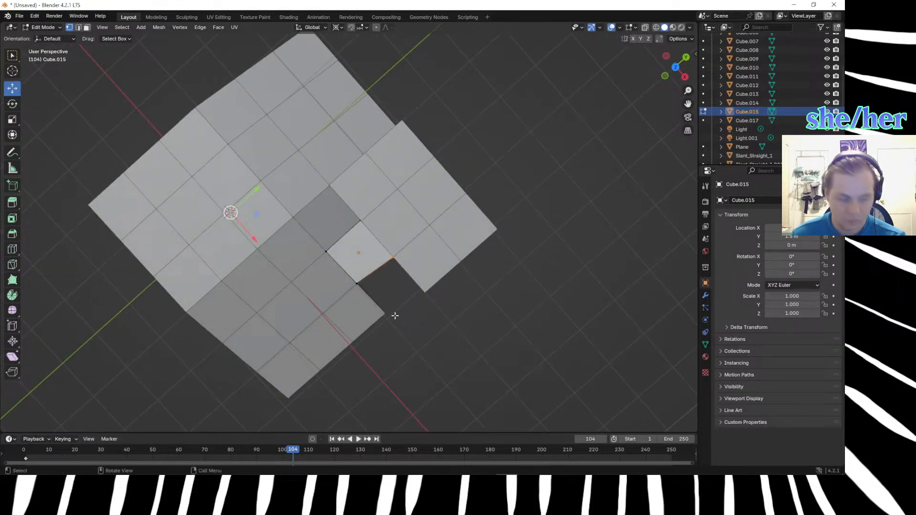
Examine how the reshaped cube fits the ramps and hilltop cubes from above and from several angles.
{"action": "key", "text": "KP_7"}
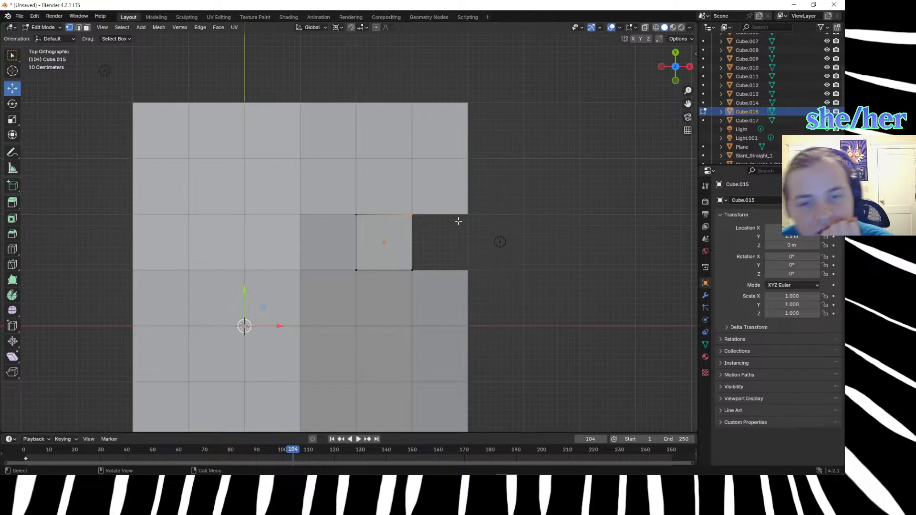
{"action": "middle_click_drag", "start_coordinate": [468, 259], "coordinate": [413, 180]}
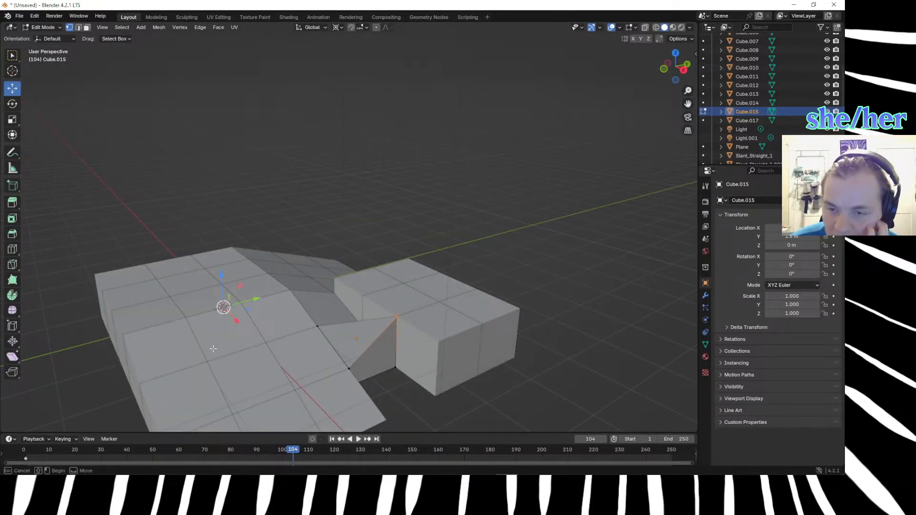
{"action": "middle_click_drag", "start_coordinate": [299, 324], "coordinate": [405, 341]}
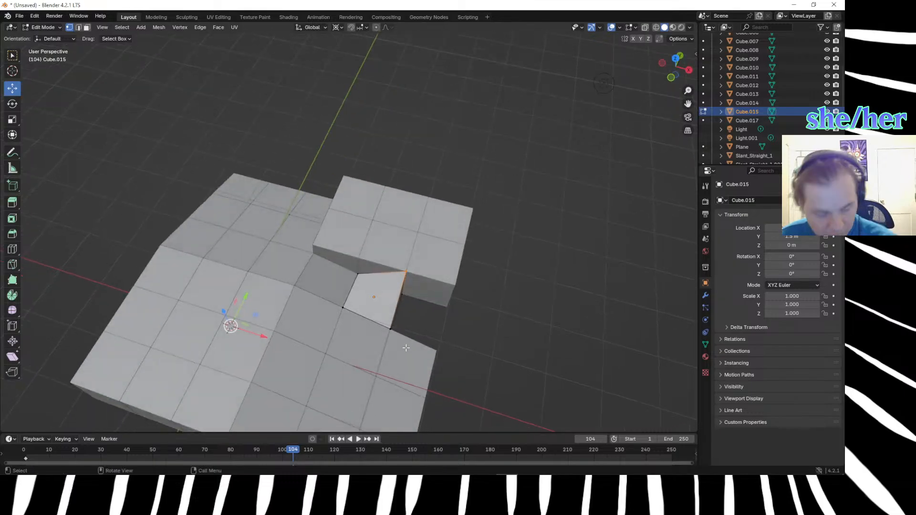
{"action": "key", "text": "KP_7"}
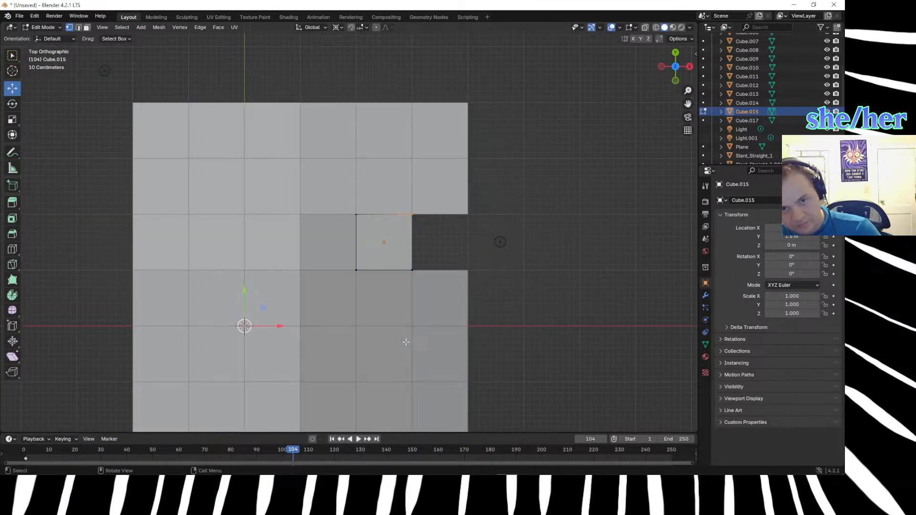
{"action": "middle_click_drag", "start_coordinate": [406, 342], "coordinate": [374, 204]}
{"action": "left_click", "coordinate": [307, 254]}
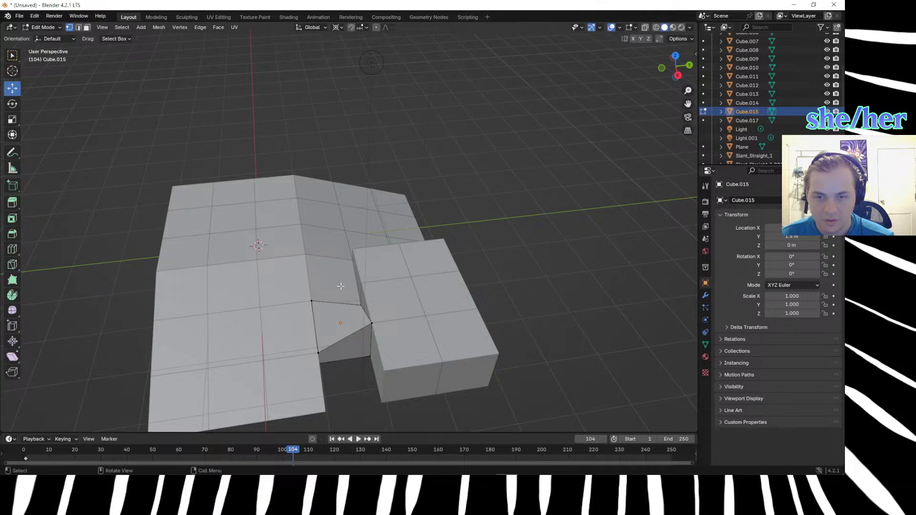
{"action": "left_click_drag", "start_coordinate": [308, 253], "coordinate": [523, 411]}
{"action": "left_click", "coordinate": [471, 385]}
{"action": "middle_click_drag", "start_coordinate": [491, 392], "coordinate": [542, 378]}
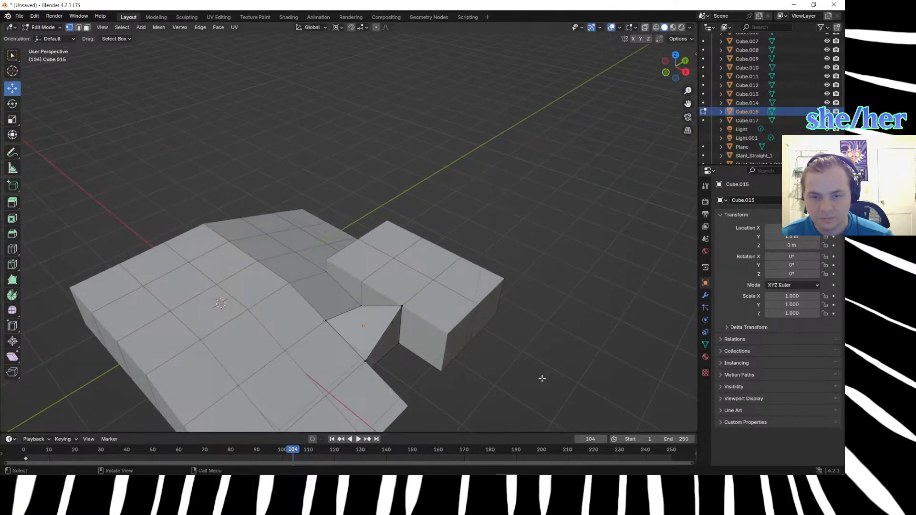
Leave Edit Mode and hide the reshaped cube together with the six surrounding hilltop cubes.
{"action": "key", "text": "Tab"}
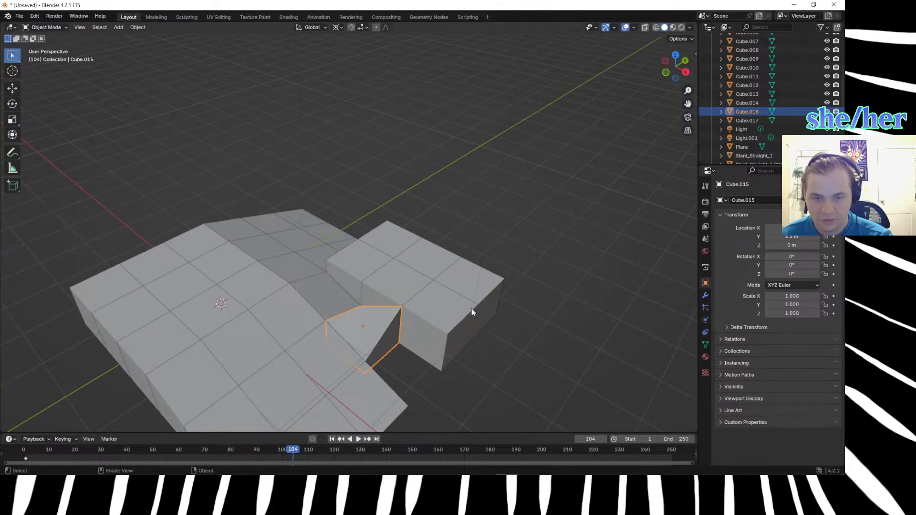
{"action": "left_click", "coordinate": [438, 310]}
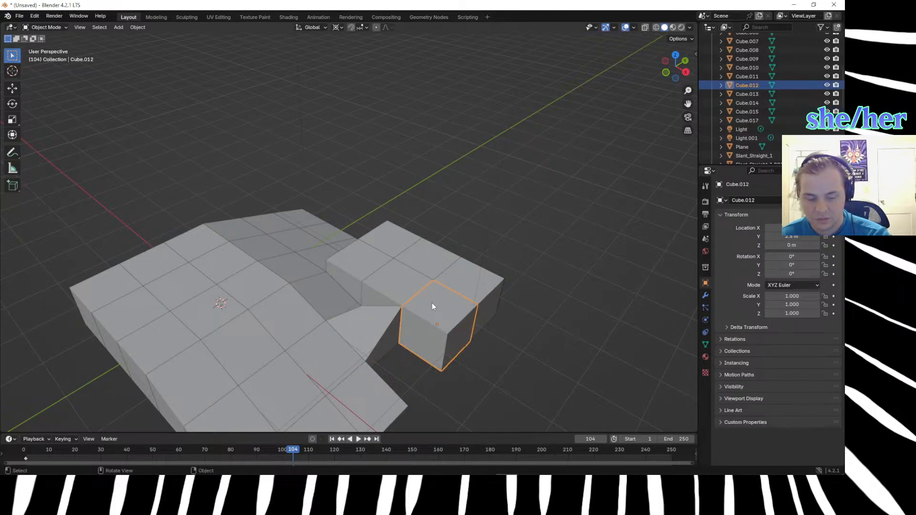
{"action": "left_click", "coordinate": [379, 343], "text": "shift"}
{"action": "left_click", "coordinate": [390, 287], "text": "shift"}
{"action": "left_click", "coordinate": [382, 243], "text": "shift"}
{"action": "left_click", "coordinate": [383, 243], "text": "shift"}
{"action": "left_click", "coordinate": [473, 287], "text": "shift"}
{"action": "left_click", "coordinate": [442, 270], "text": "shift"}
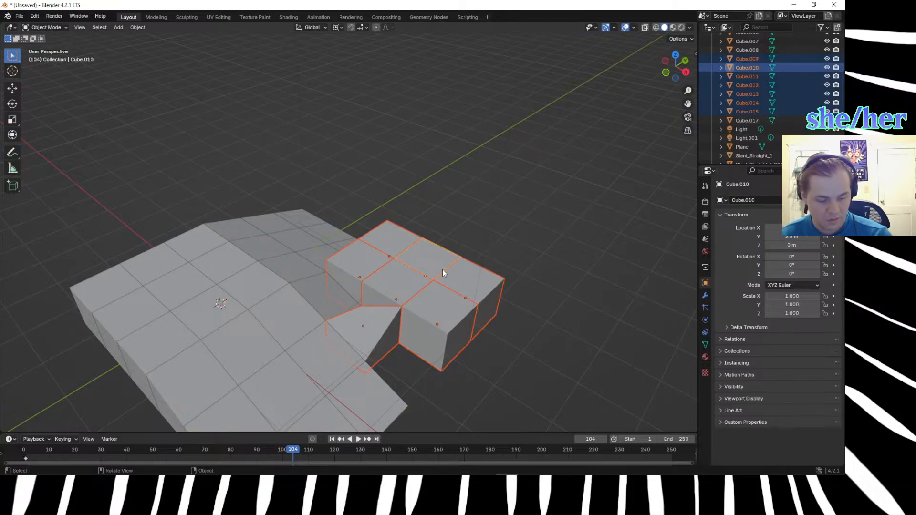
{"action": "key", "text": "h"}
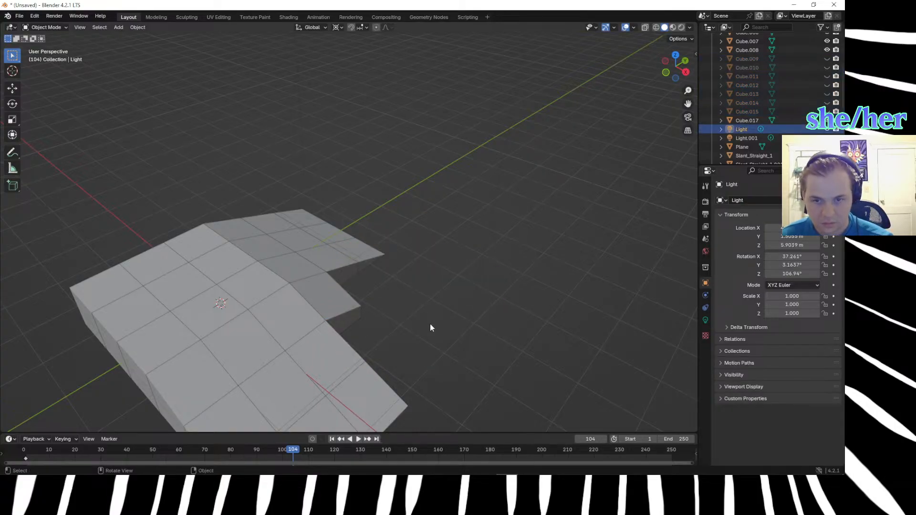
Duplicate the small corner cube between the two ramps and leave the copy in place.
{"action": "left_click", "coordinate": [356, 303]}
{"action": "key", "text": "shift+d"}
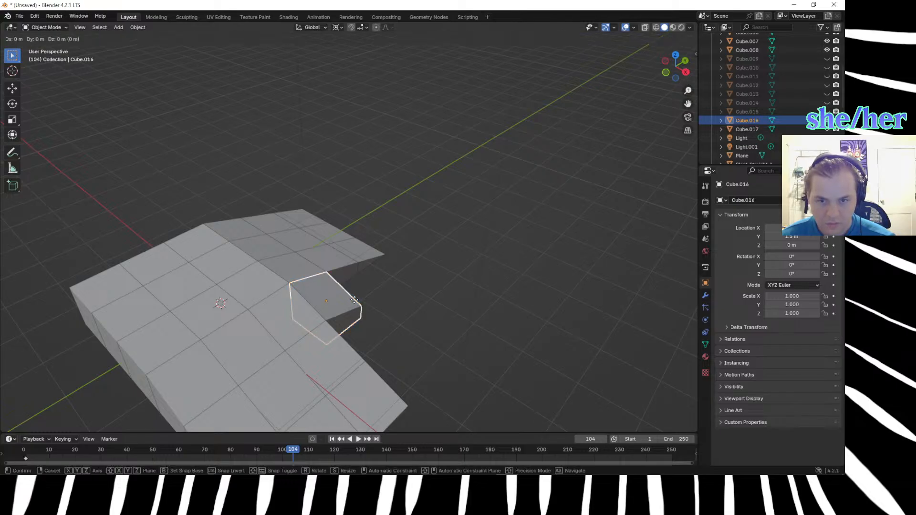
{"action": "right_click", "coordinate": [355, 303]}
Extrude the copied corner cube's outer top vertex about 2 m in both X and Y to the hill's outer corner.
{"action": "left_click", "coordinate": [329, 297]}
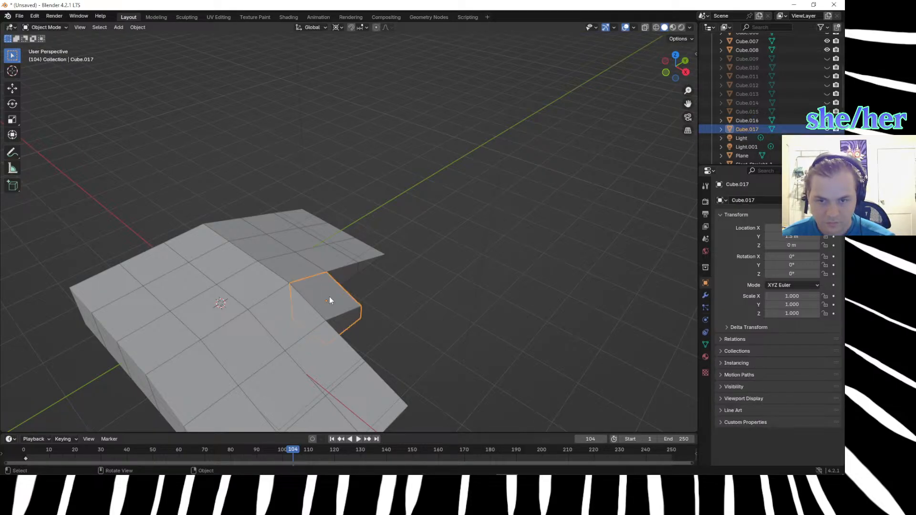
{"action": "key", "text": "Tab"}
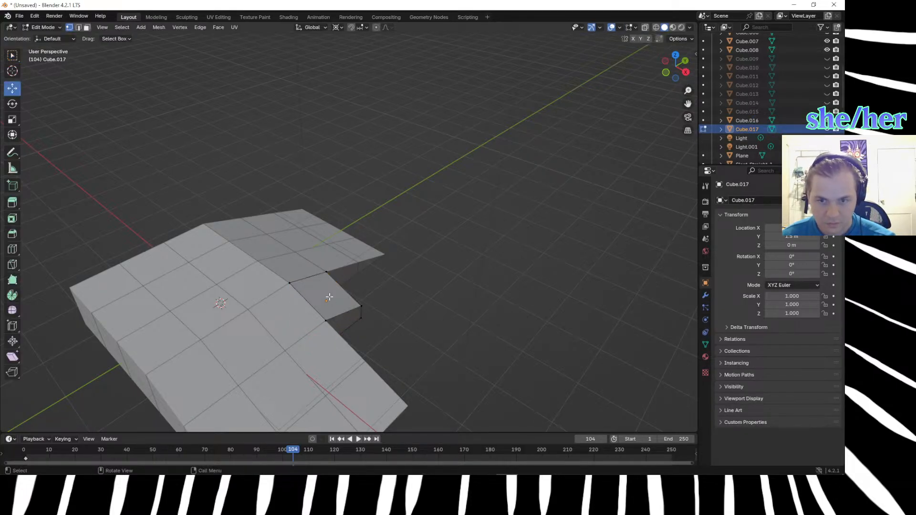
{"action": "left_click", "coordinate": [362, 306]}
{"action": "key", "text": "KP_7"}
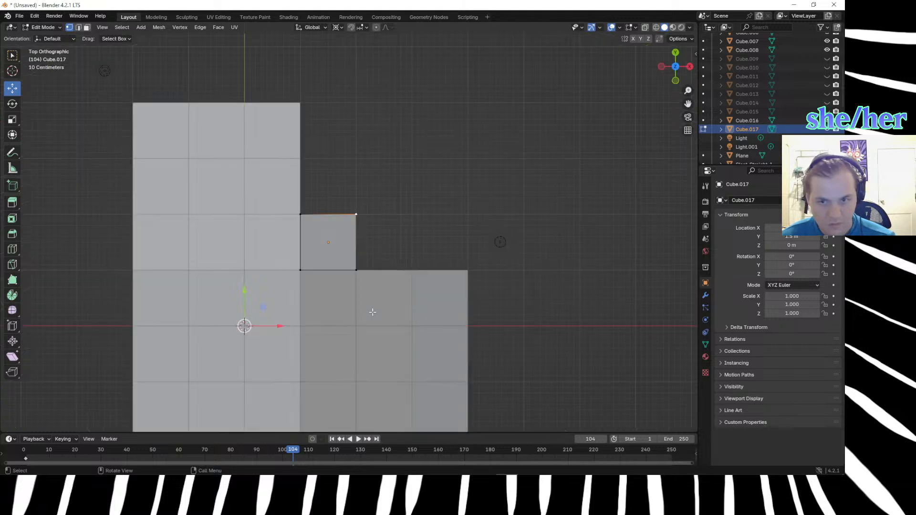
{"action": "key", "text": "g"}
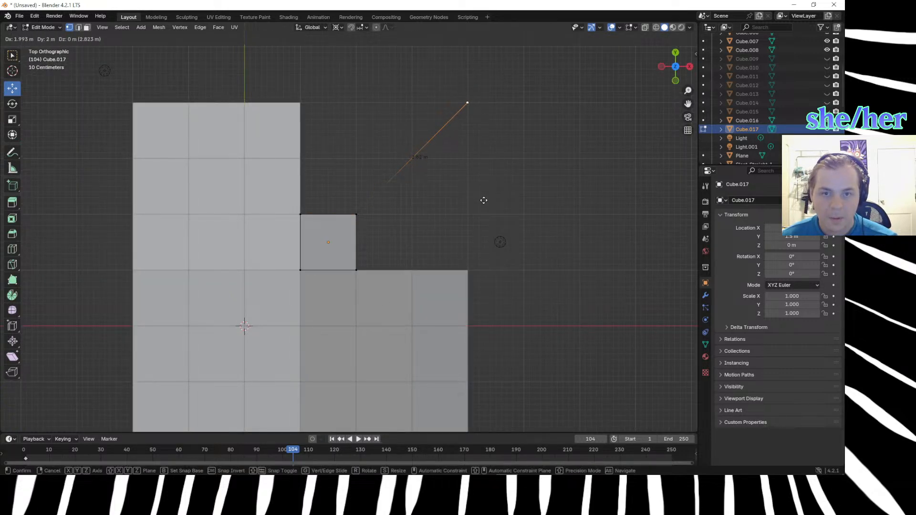
{"action": "left_click", "coordinate": [483, 200]}
Leave Edit Mode and raise all visible objects 0.5 m along Z so the hill's base sits on the ground line.
{"action": "middle_click_drag", "start_coordinate": [605, 398], "coordinate": [409, 183]}
{"action": "key", "text": "KP_7"}
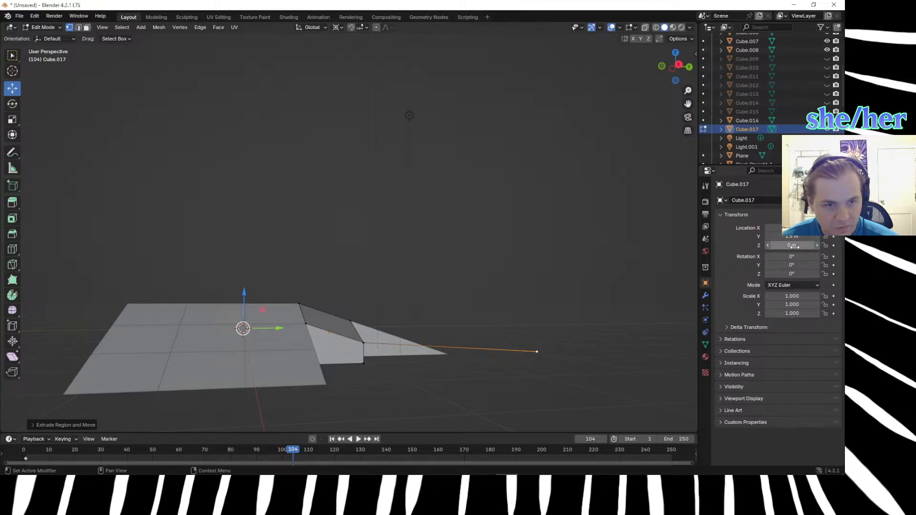
{"action": "middle_click_drag", "start_coordinate": [586, 358], "coordinate": [552, 348]}
{"action": "key", "text": "KP_7"}
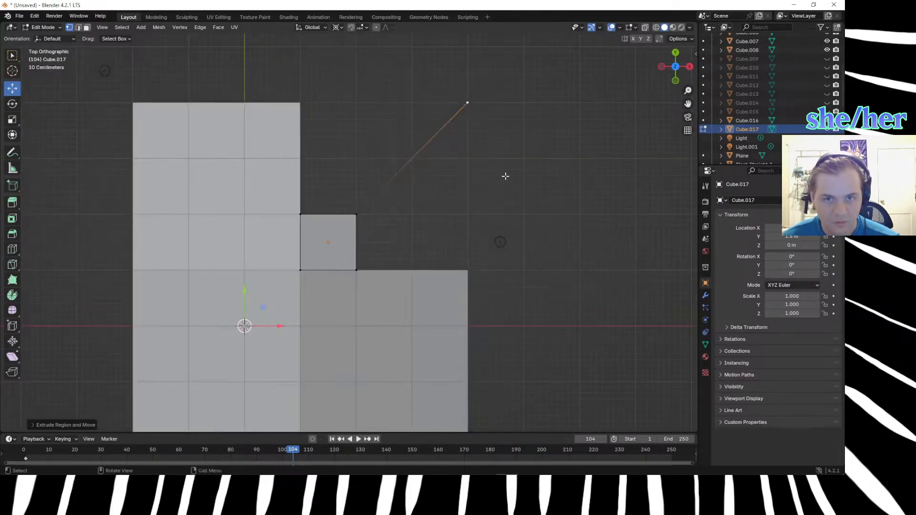
{"action": "key", "text": "KP_1"}
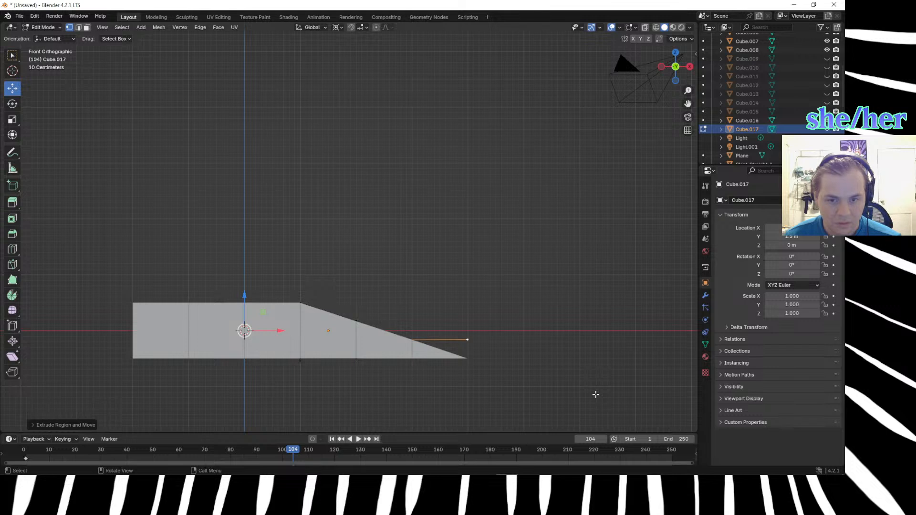
{"action": "key", "text": "a"}
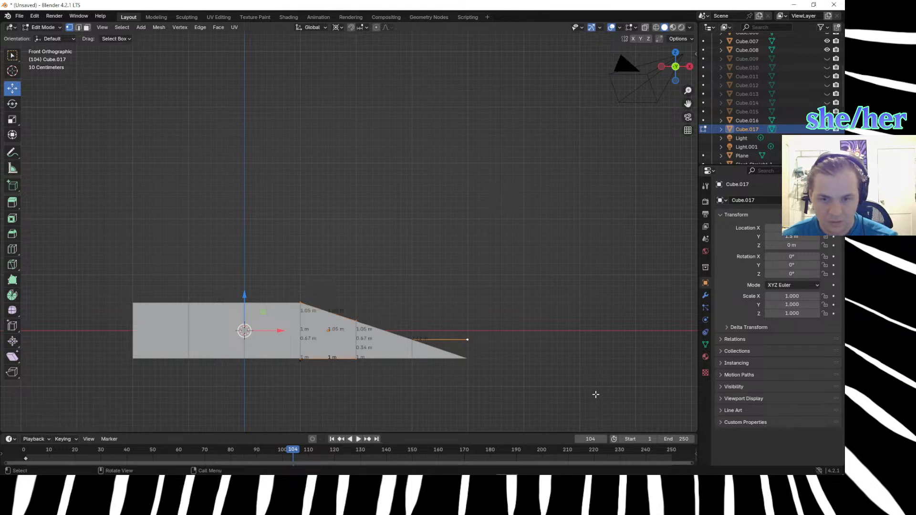
{"action": "left_click", "coordinate": [703, 129]}
{"action": "key", "text": "a"}
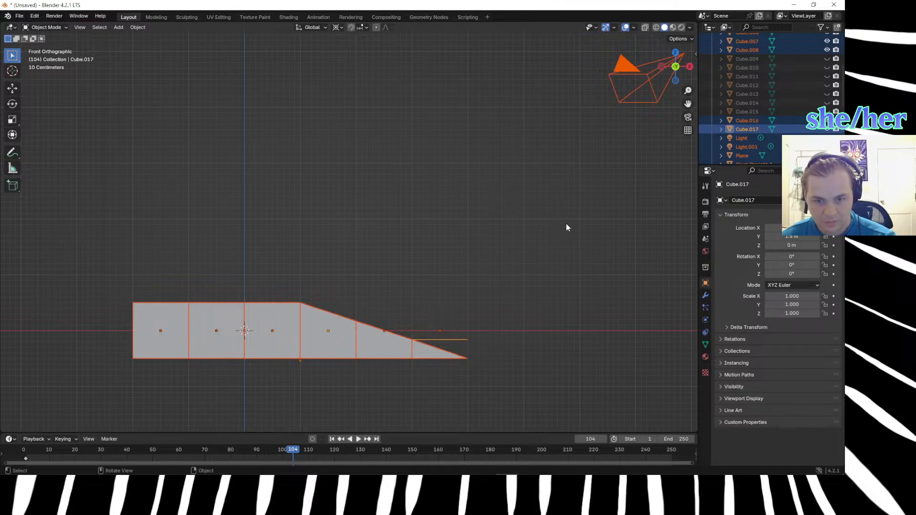
{"action": "key", "text": "g"}
{"action": "type", "text": "z"}
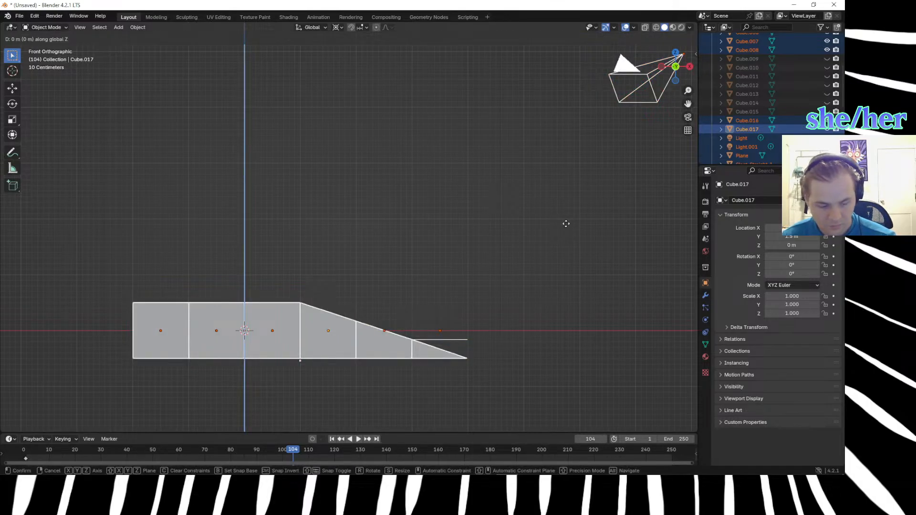
{"action": "type", "text": ".5"}
{"action": "key", "text": "Return"}
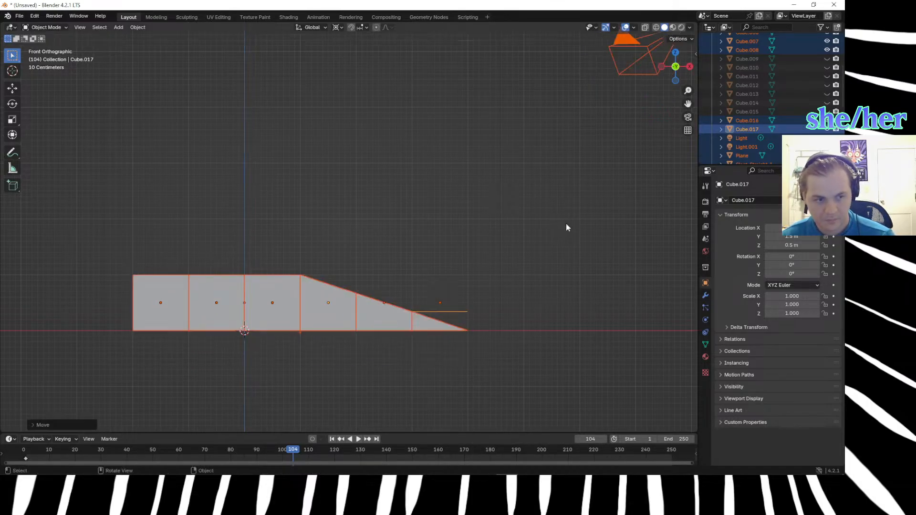
{"action": "left_click", "coordinate": [566, 223]}
Lower the copied cube's extruded outer corner vertex about 0.33 m along Z to the ramps' base level.
{"action": "left_click_drag", "start_coordinate": [444, 284], "coordinate": [487, 327]}
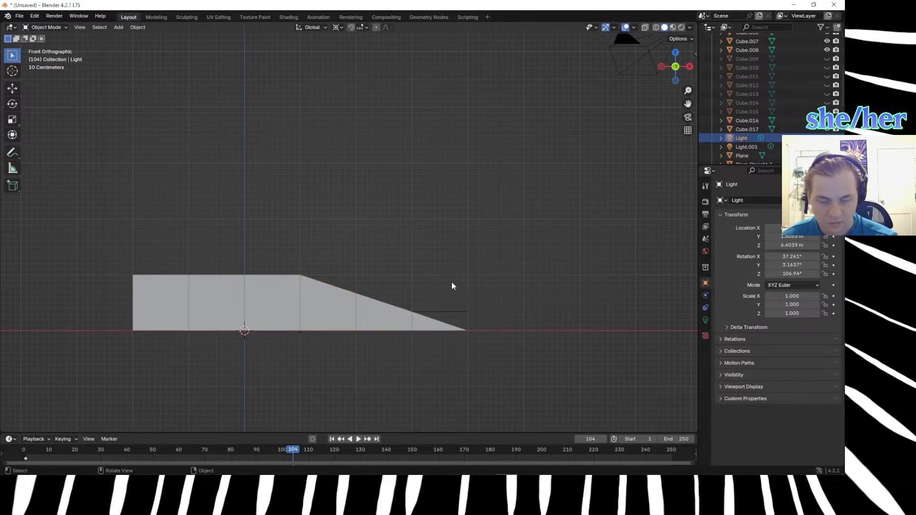
{"action": "left_click", "coordinate": [440, 312]}
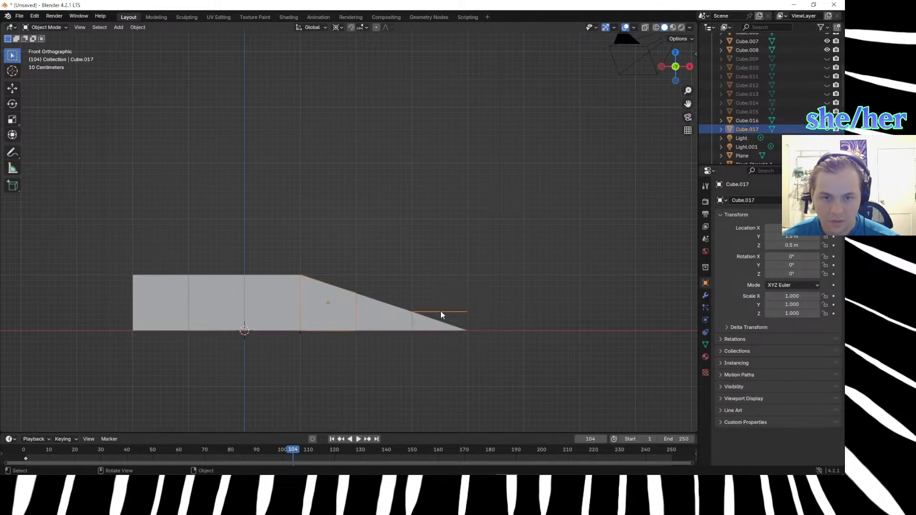
{"action": "key", "text": "Tab"}
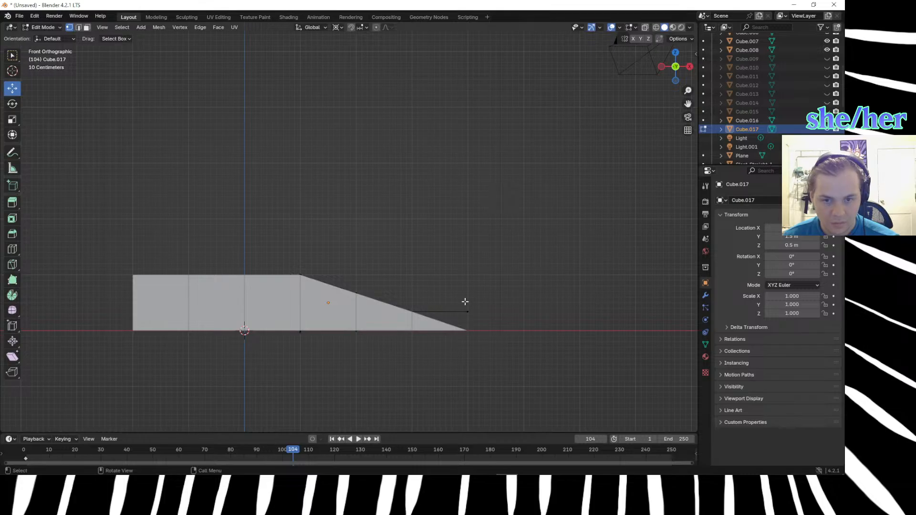
{"action": "key", "text": "g"}
{"action": "key", "text": "z"}
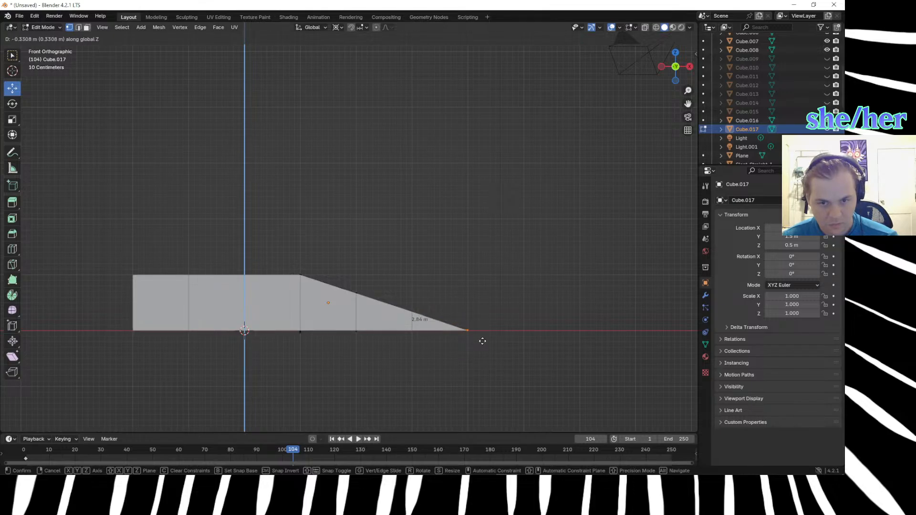
{"action": "left_click", "coordinate": [483, 341]}
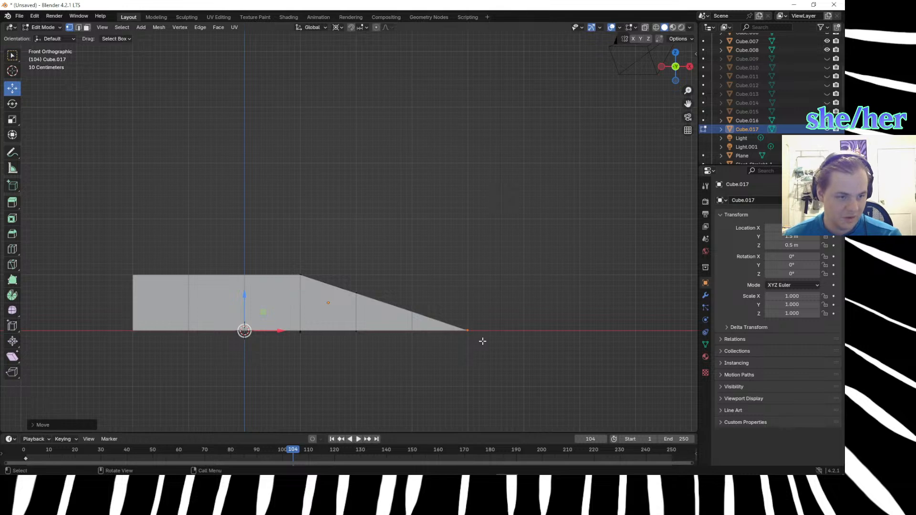
Extrude the small cube's outer top vertex twice, once to the next grid point along each neighbouring ramp's edge.
{"action": "middle_click_drag", "start_coordinate": [427, 337], "coordinate": [382, 375]}
{"action": "key", "text": "KP_7"}
{"action": "middle_click_drag", "start_coordinate": [547, 367], "coordinate": [317, 278]}
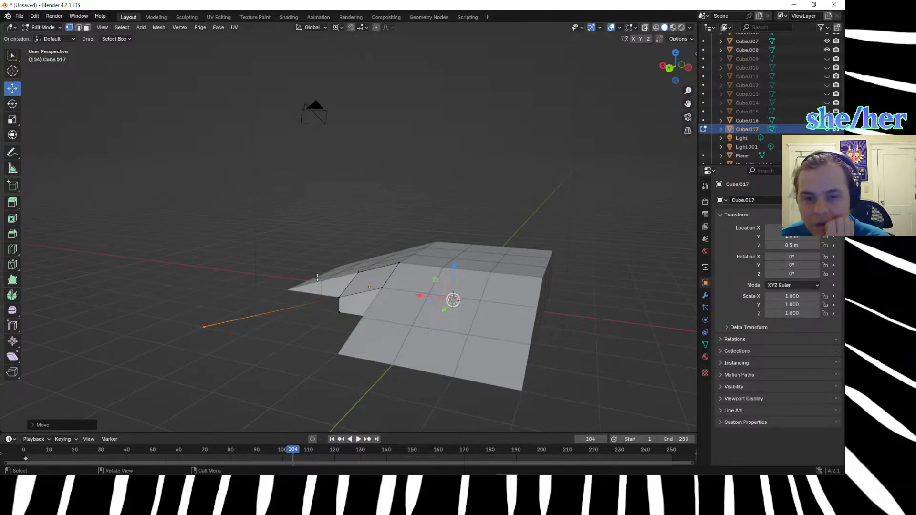
{"action": "middle_click_drag", "start_coordinate": [317, 278], "coordinate": [454, 328]}
{"action": "key", "text": "KP_7"}
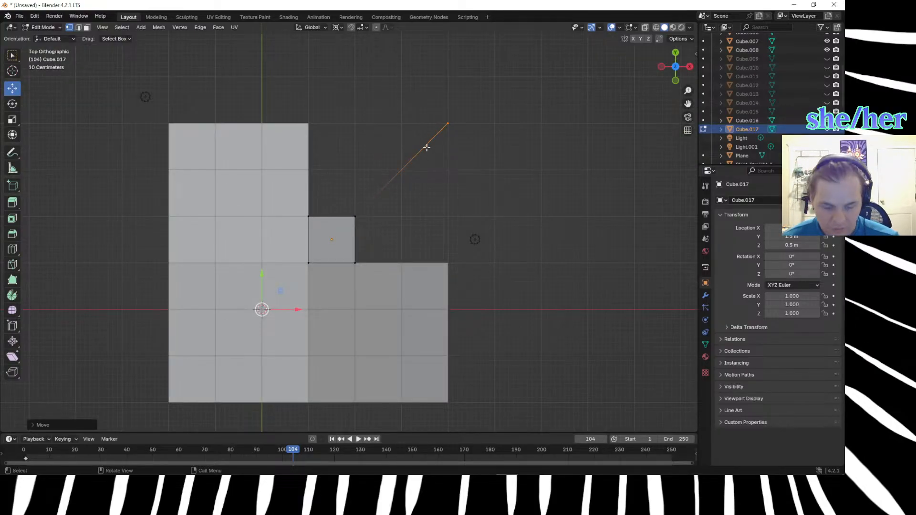
{"action": "left_click", "coordinate": [357, 215]}
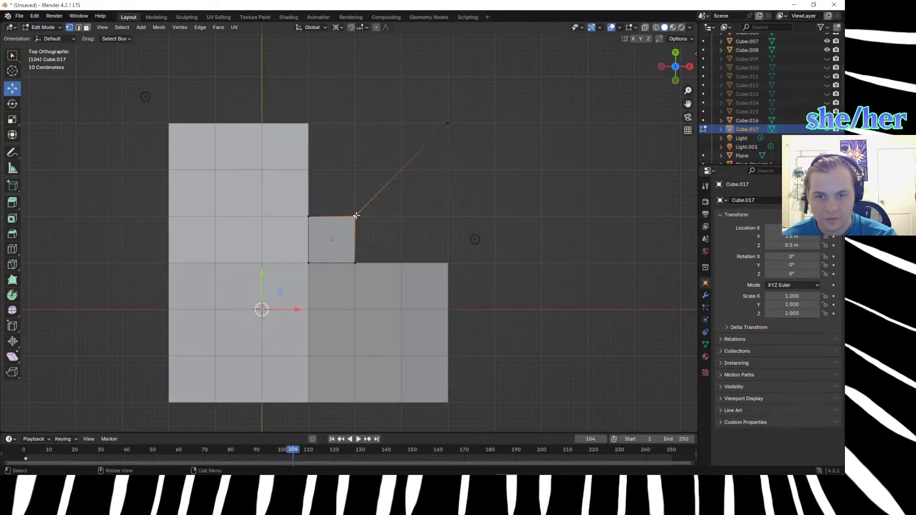
{"action": "key", "text": "g"}
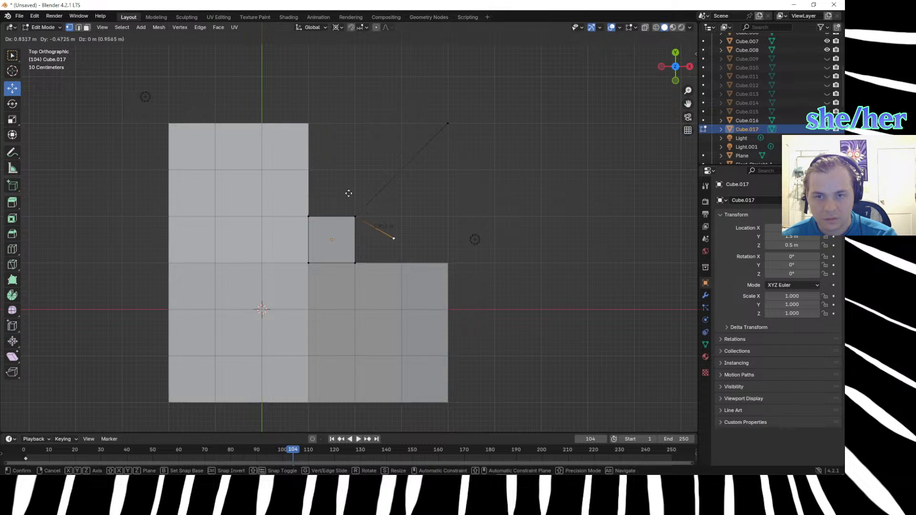
{"action": "left_click", "coordinate": [267, 131]}
{"action": "left_click", "coordinate": [356, 216]}
{"action": "key", "text": "e"}
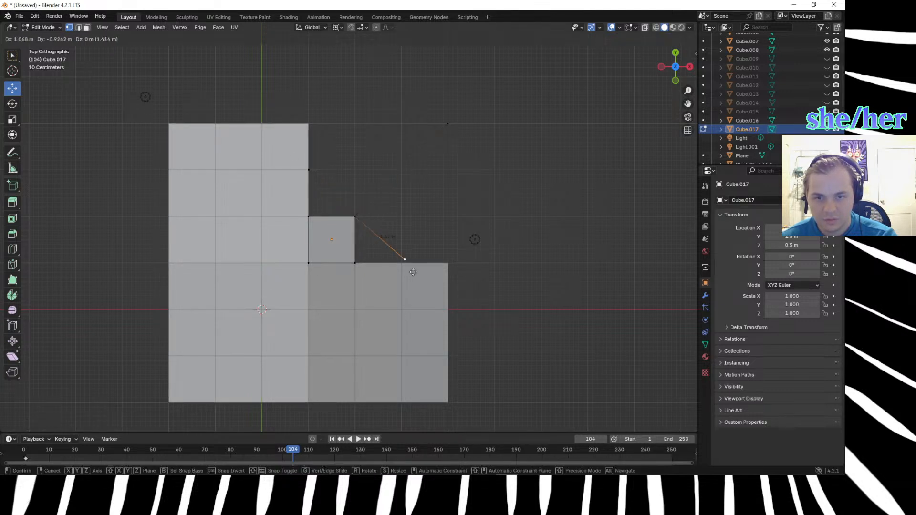
{"action": "left_click", "coordinate": [412, 275]}
Extrude the vertex on one ramp's edge to that ramp's low corner, and from there extrude another towards the other ramp's low corner.
{"action": "middle_click_drag", "start_coordinate": [472, 259], "coordinate": [365, 306]}
{"action": "left_click", "coordinate": [340, 314]}
{"action": "key", "text": "e"}
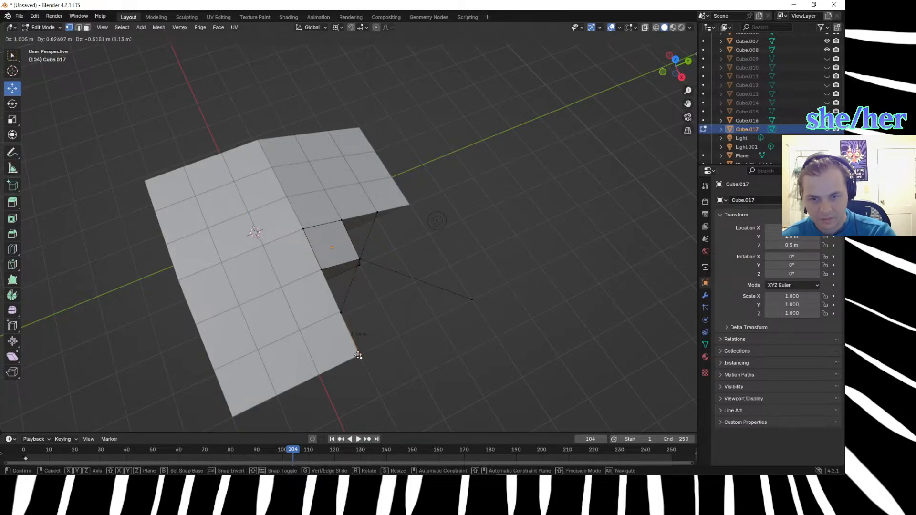
{"action": "left_click", "coordinate": [360, 358]}
{"action": "key", "text": "e"}
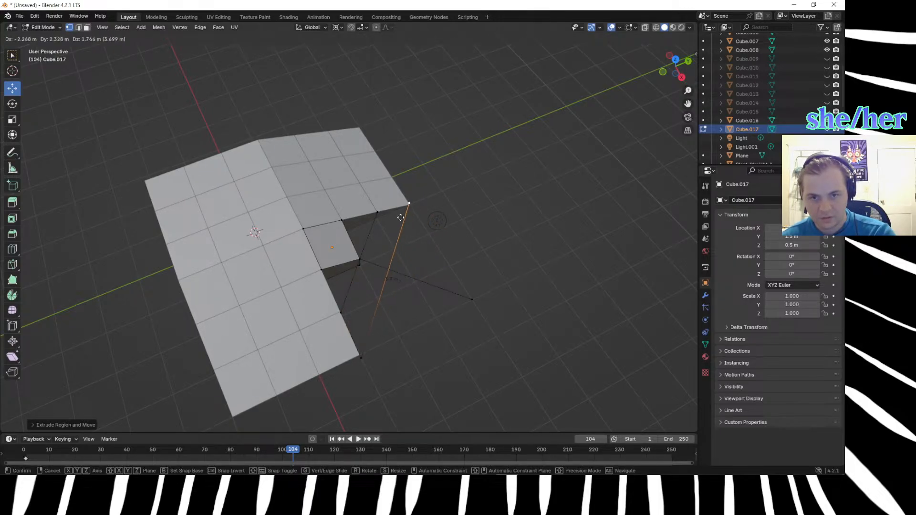
{"action": "left_click", "coordinate": [399, 219]}
Move the last extruded vertex down about 1.3 m towards the second ramp's low corner.
{"action": "middle_click_drag", "start_coordinate": [508, 304], "coordinate": [465, 250]}
{"action": "left_click", "coordinate": [418, 245]}
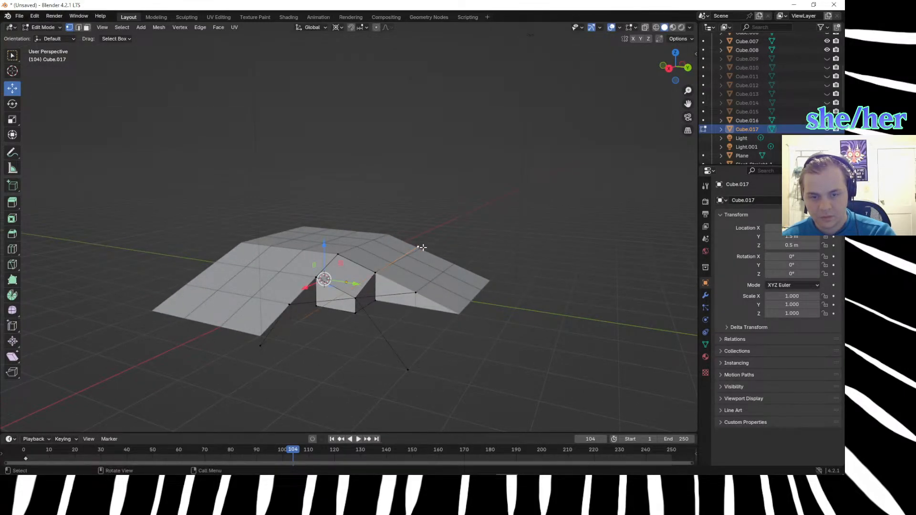
{"action": "key", "text": "g"}
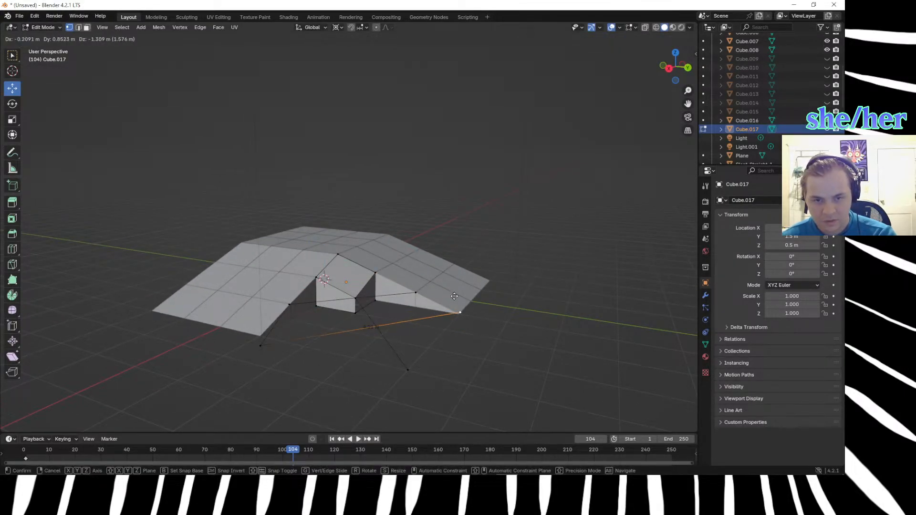
{"action": "left_click", "coordinate": [454, 298]}
Align the two low extruded vertices with the ramps' outer corners in the top view.
{"action": "middle_click_drag", "start_coordinate": [454, 299], "coordinate": [507, 340]}
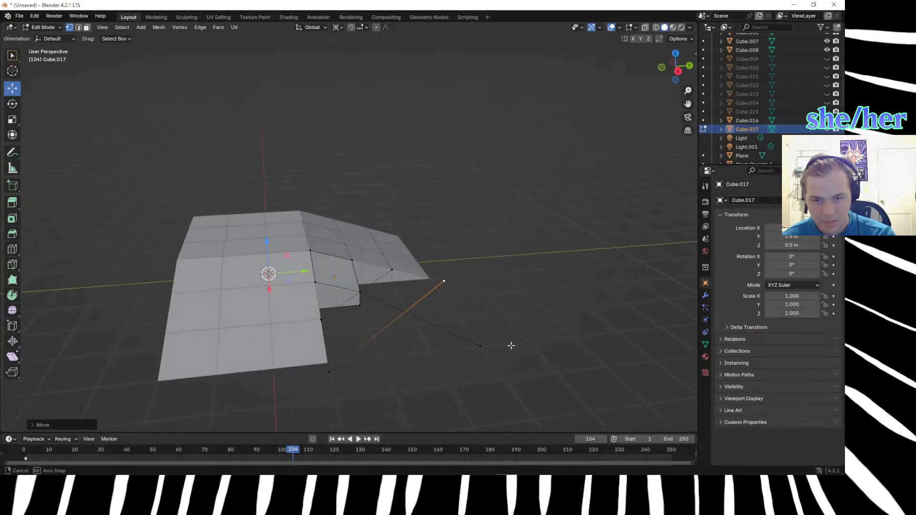
{"action": "key", "text": "KP_7"}
{"action": "left_click_drag", "start_coordinate": [445, 252], "coordinate": [456, 271]}
{"action": "key", "text": "g"}
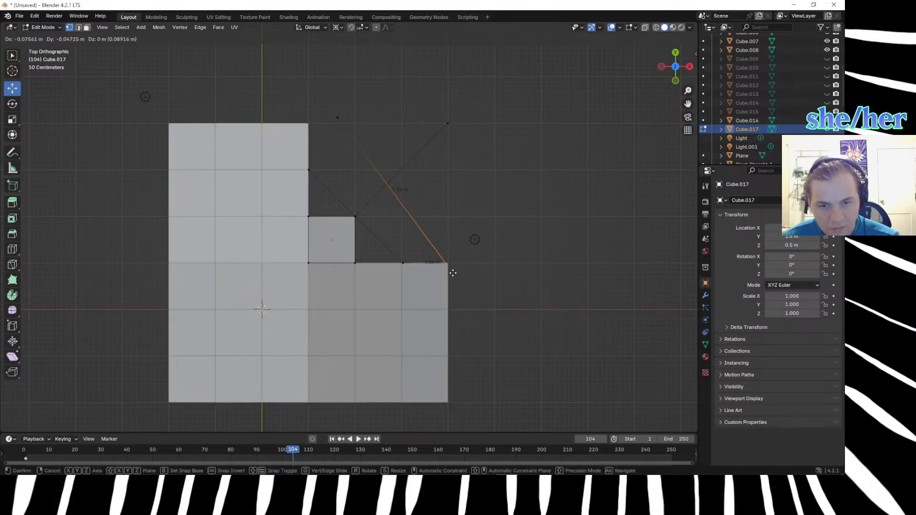
{"action": "right_click", "coordinate": [454, 271]}
{"action": "left_click_drag", "start_coordinate": [328, 106], "coordinate": [364, 130]}
{"action": "key", "text": "g"}
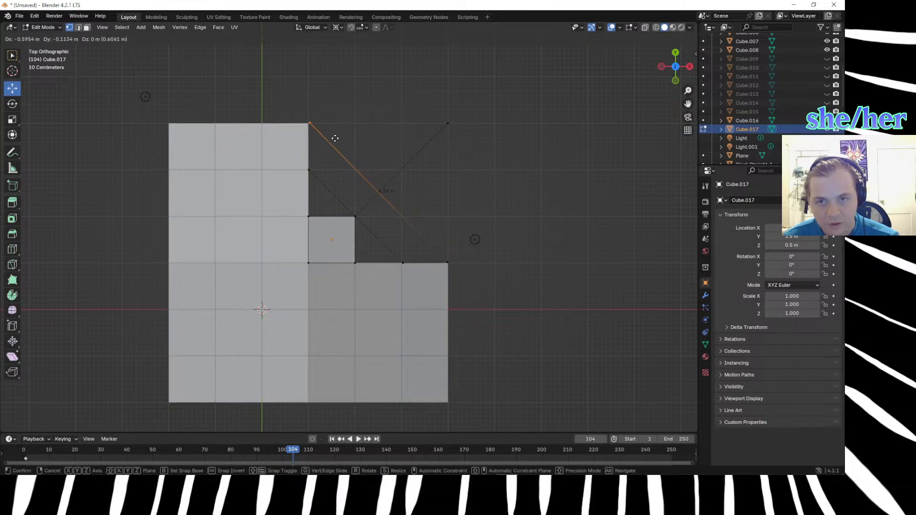
{"action": "right_click", "coordinate": [334, 138]}
Raise the low vertex at the ramp's outer corner about 0.16 m to base level and check the edges from below and the front.
{"action": "middle_click_drag", "start_coordinate": [592, 308], "coordinate": [468, 220]}
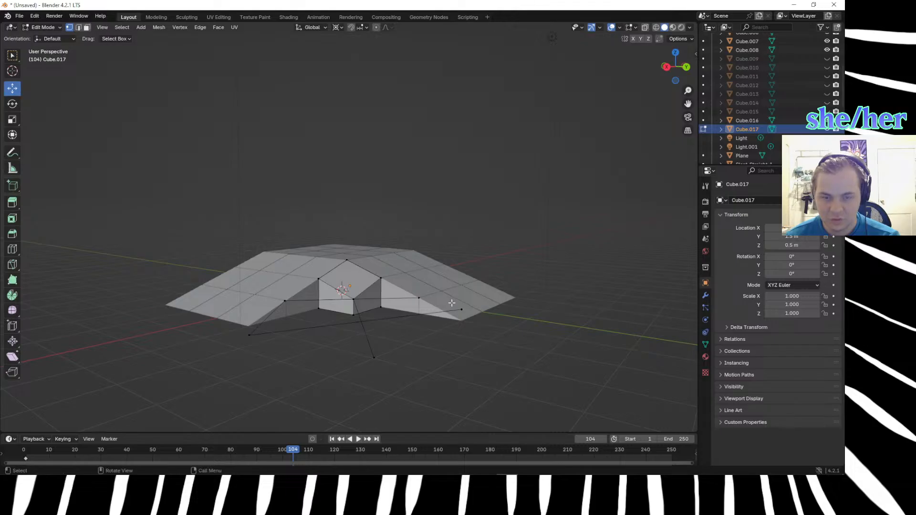
{"action": "key", "text": "KP_1"}
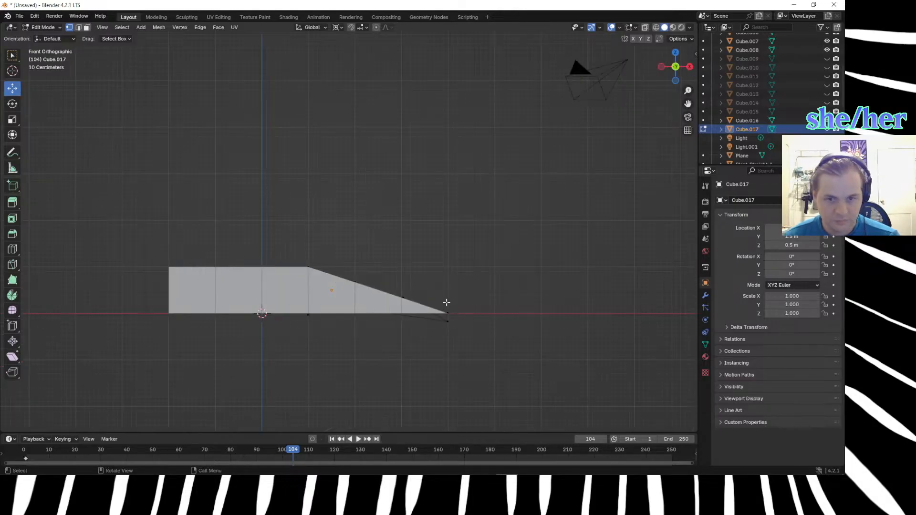
{"action": "left_click_drag", "start_coordinate": [452, 312], "coordinate": [427, 336]}
{"action": "key", "text": "g"}
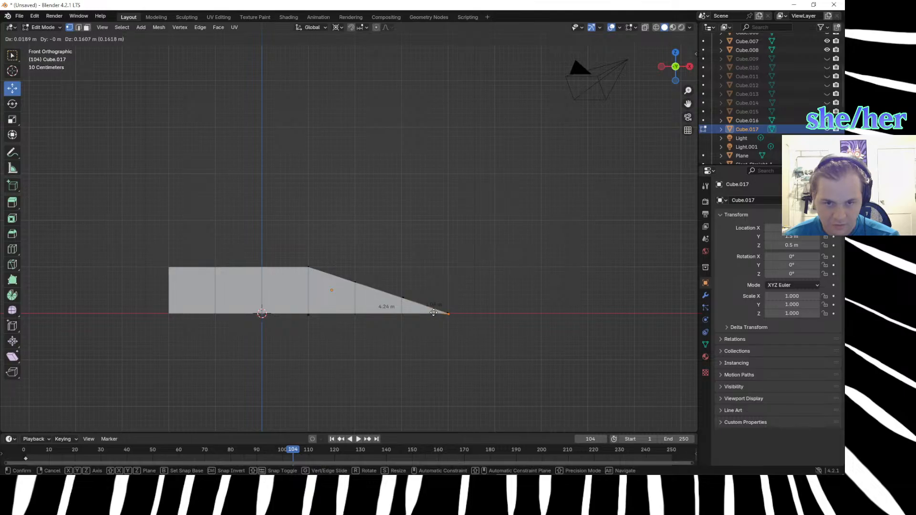
{"action": "left_click", "coordinate": [432, 311]}
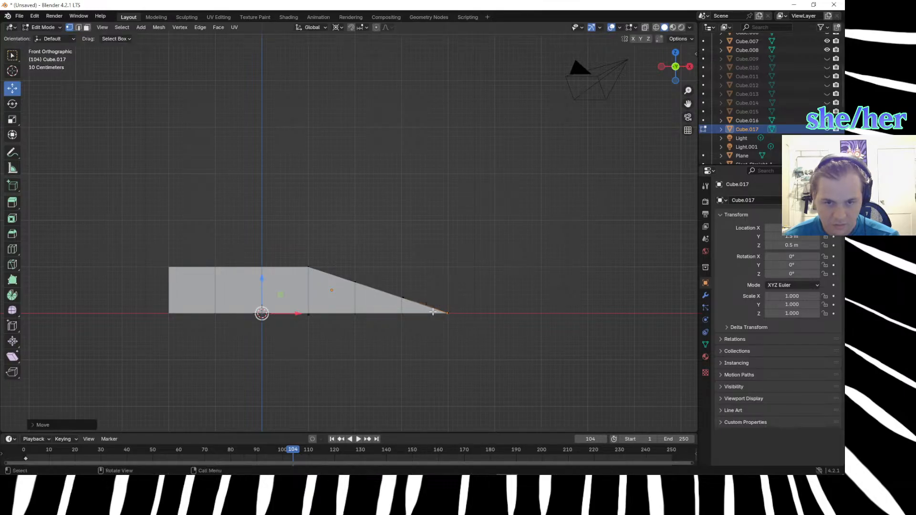
{"action": "middle_click_drag", "start_coordinate": [517, 324], "coordinate": [321, 320]}
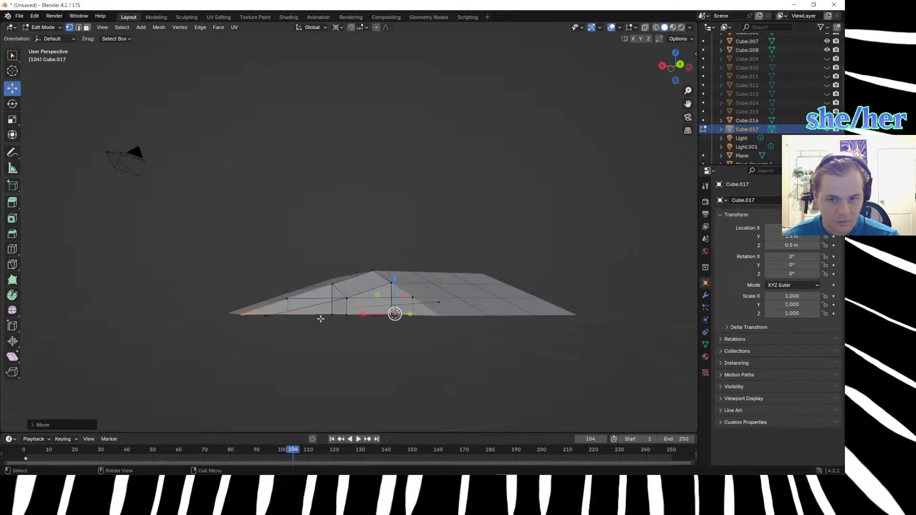
{"action": "key", "text": "KP_7"}
{"action": "key", "text": "ctrl+KP_7"}
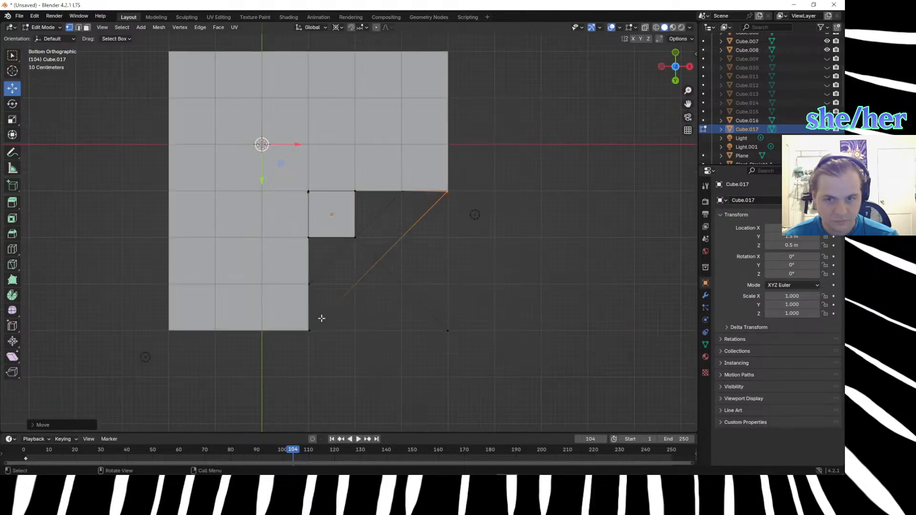
{"action": "key", "text": "KP_1"}
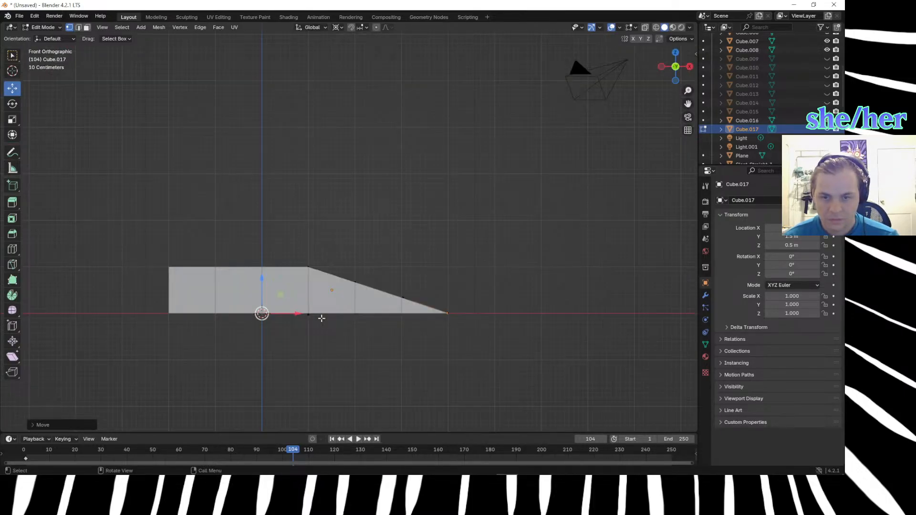
Lower the raised vertex at the ramp's outer corner about 0.21 m to base level in the right view.
{"action": "key", "text": "KP_3"}
{"action": "left_click", "coordinate": [422, 298]}
{"action": "left_click", "coordinate": [453, 303]}
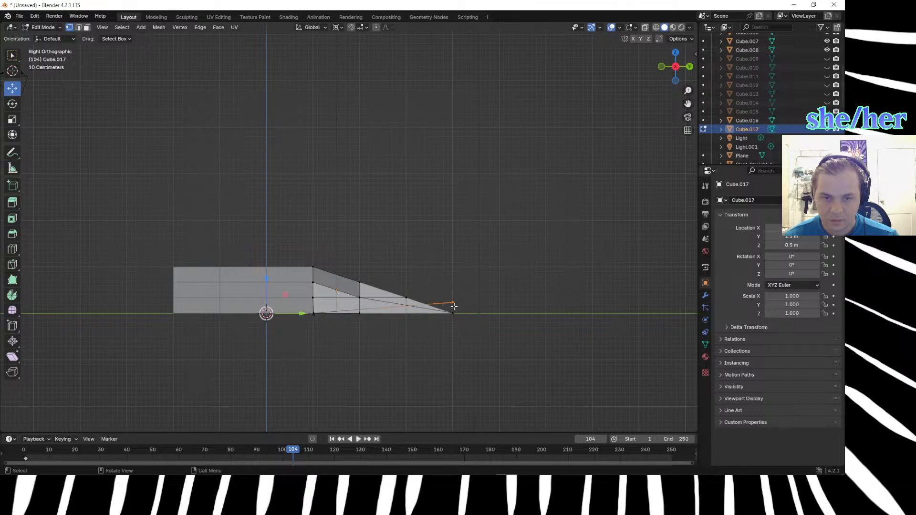
{"action": "key", "text": "g"}
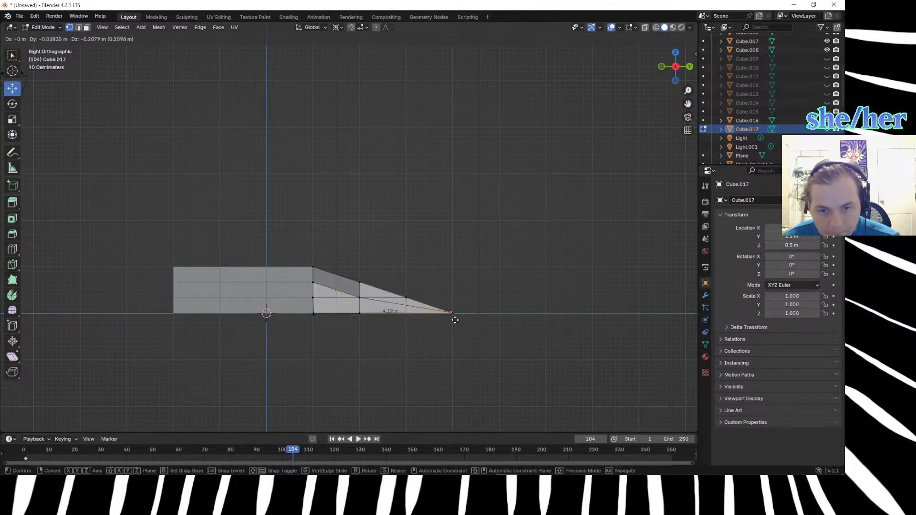
{"action": "left_click", "coordinate": [456, 321]}
Connect the cube's top inner corner vertex to its opposite outer vertex with a diagonal edge across the sloped face.
{"action": "middle_click_drag", "start_coordinate": [458, 336], "coordinate": [484, 360]}
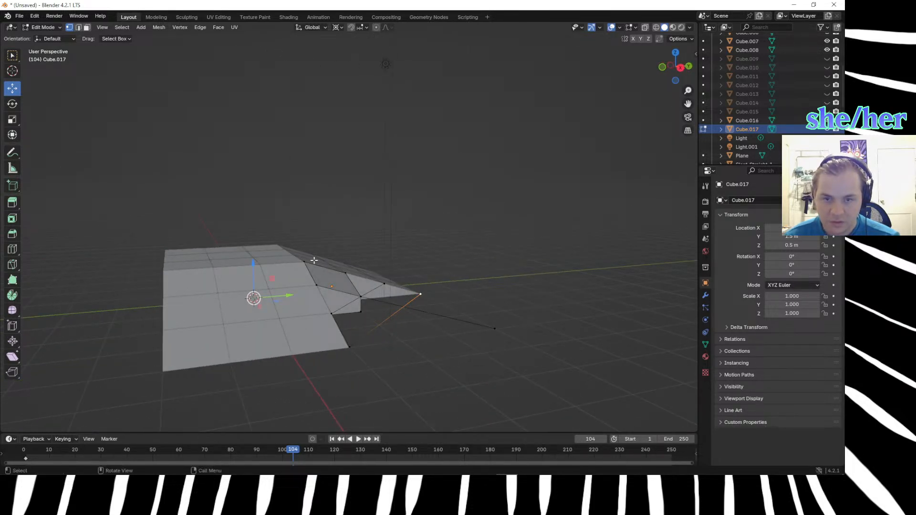
{"action": "left_click", "coordinate": [306, 262]}
{"action": "left_click", "coordinate": [361, 297]}
{"action": "left_click", "coordinate": [306, 263]}
{"action": "left_click", "coordinate": [361, 297]}
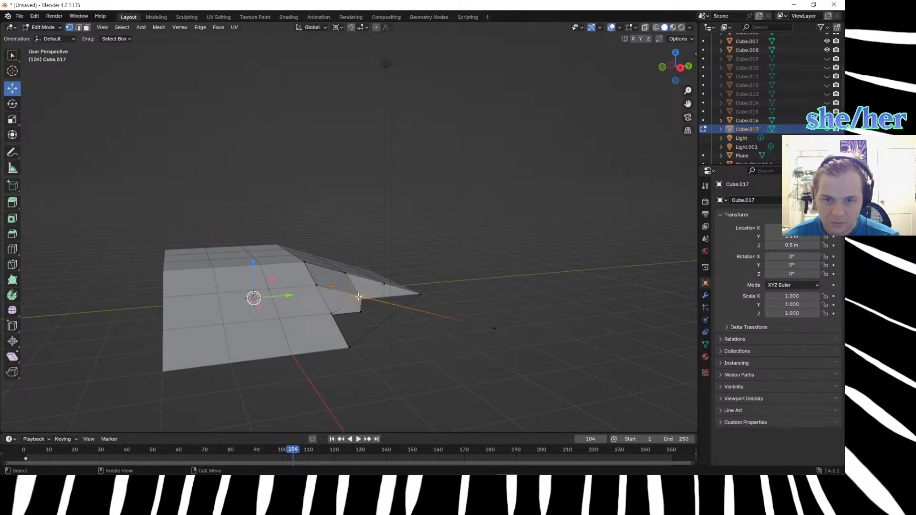
{"action": "middle_click_drag", "start_coordinate": [454, 342], "coordinate": [463, 321]}
{"action": "scroll", "coordinate": [472, 327], "scroll_direction": "up", "scroll_amount": 5}
{"action": "mouse_move", "coordinate": [461, 323]}
{"action": "middle_mouse_down"}
{"action": "mouse_move", "coordinate": [441, 327]}
{"action": "mouse_move", "coordinate": [456, 321]}
{"action": "middle_mouse_up"}
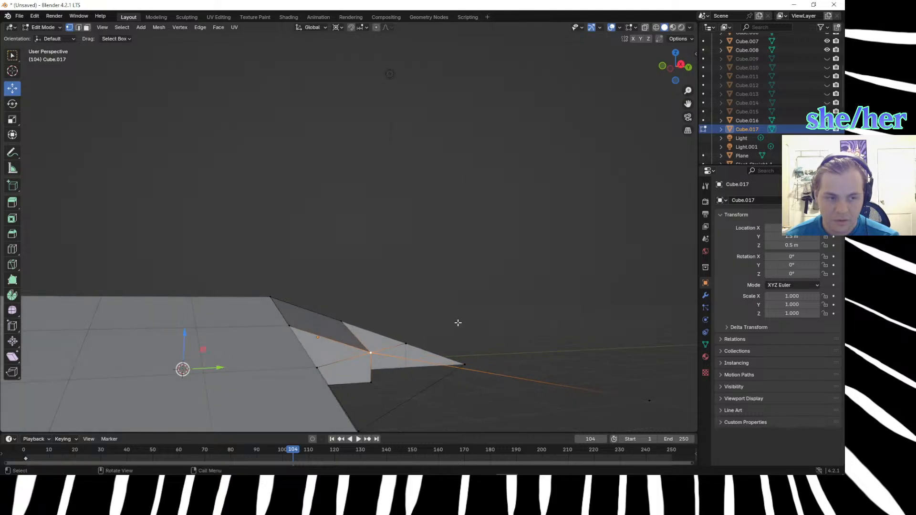
{"action": "left_click", "coordinate": [270, 295]}
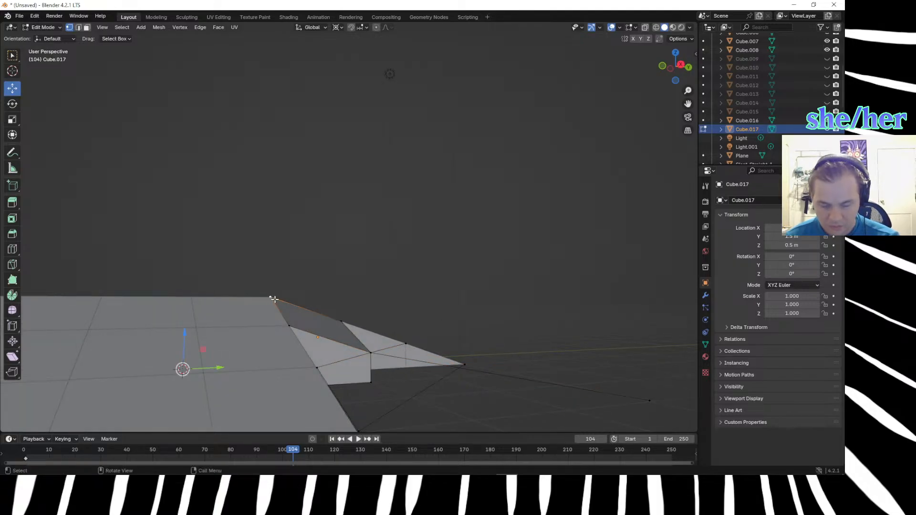
{"action": "left_click", "coordinate": [370, 352], "text": "shift"}
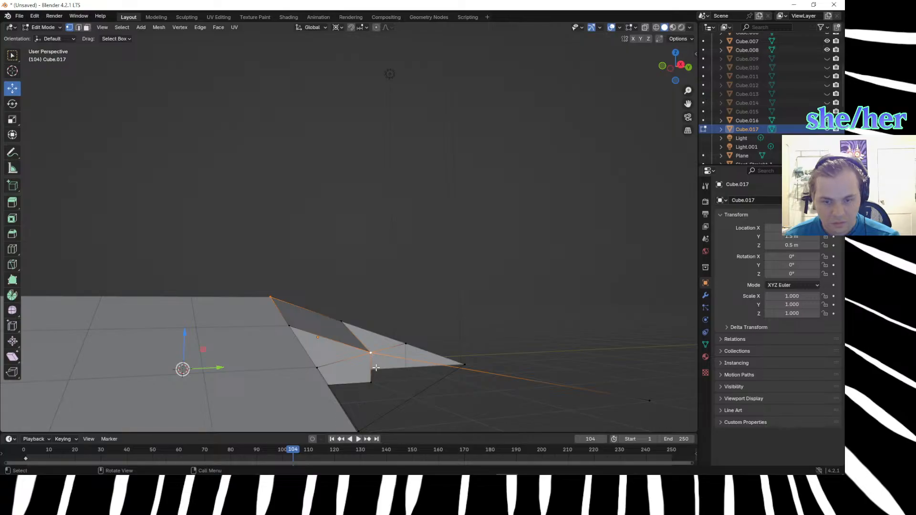
{"action": "key", "text": "f"}
{"action": "left_click", "coordinate": [388, 376]}
{"action": "middle_click_drag", "start_coordinate": [392, 376], "coordinate": [409, 403]}
Delete the extruded vertex at the hill's outermost corner.
{"action": "key", "text": "KP_7"}
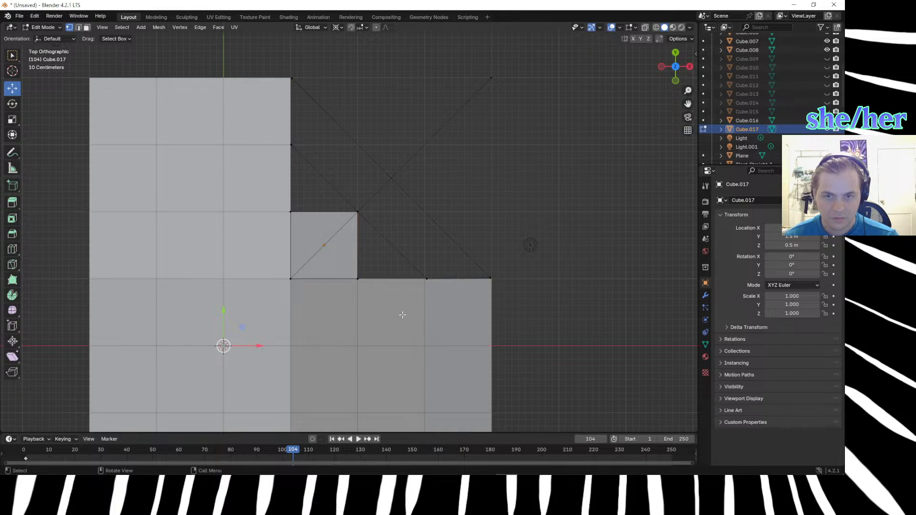
{"action": "left_click", "coordinate": [356, 209]}
{"action": "middle_click_drag", "start_coordinate": [668, 356], "coordinate": [577, 246]}
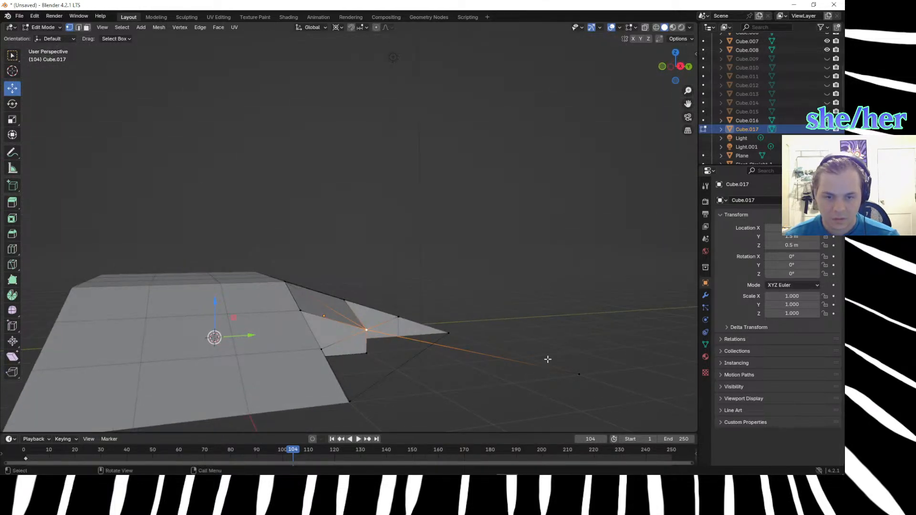
{"action": "left_click", "coordinate": [464, 343]}
{"action": "left_click", "coordinate": [573, 353]}
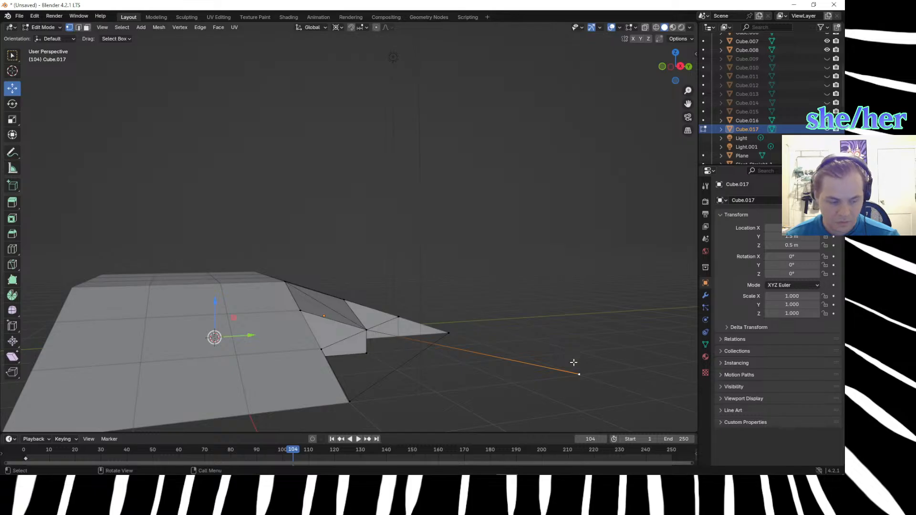
{"action": "key", "text": "x"}
{"action": "left_click", "coordinate": [574, 363]}
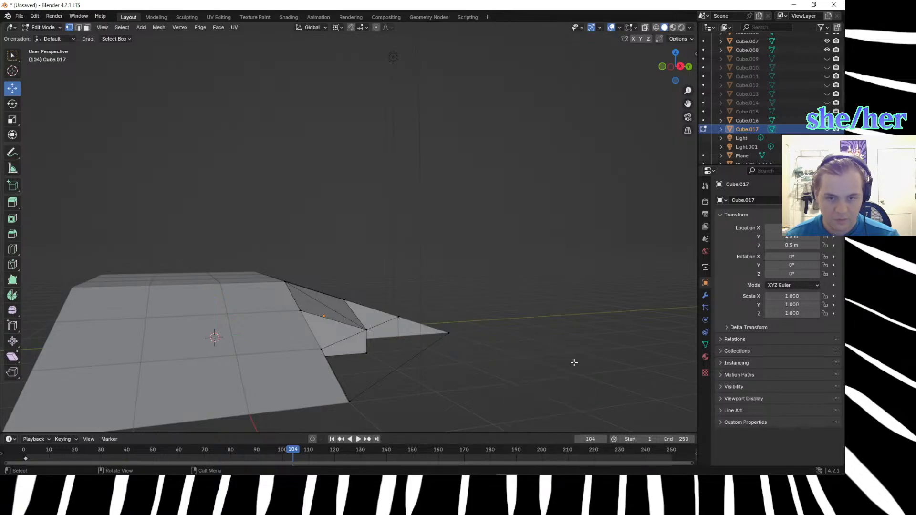
Extrude the cube's outer vertex about 2 m along both X and Y to the hill's outermost corner in the top view.
{"action": "left_click", "coordinate": [366, 330]}
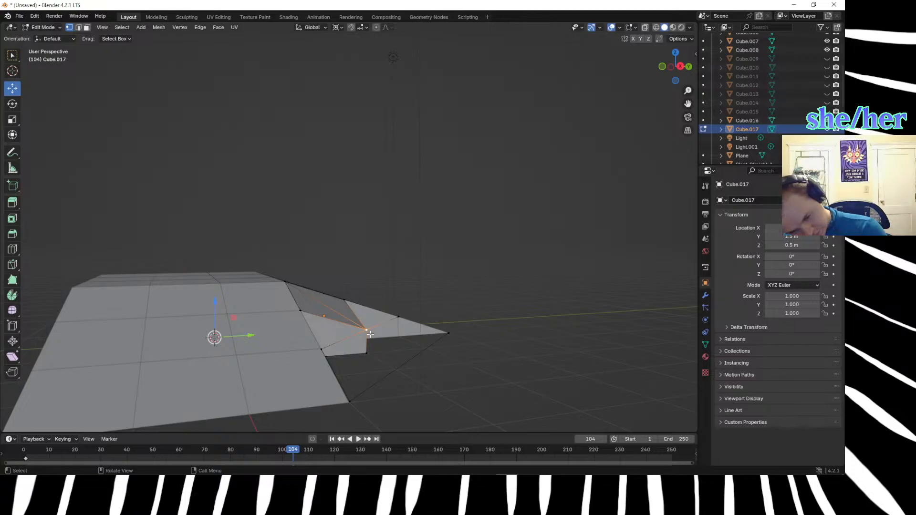
{"action": "key", "text": "KP_7"}
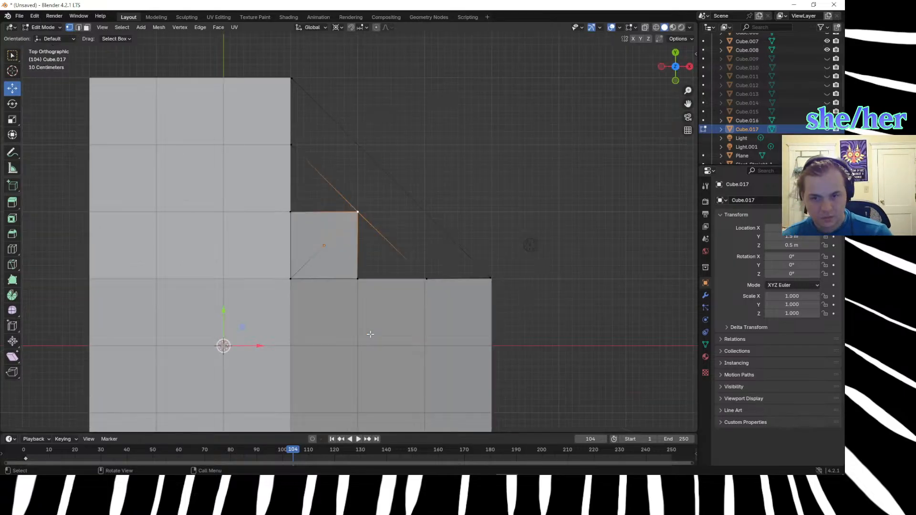
{"action": "key", "text": "g"}
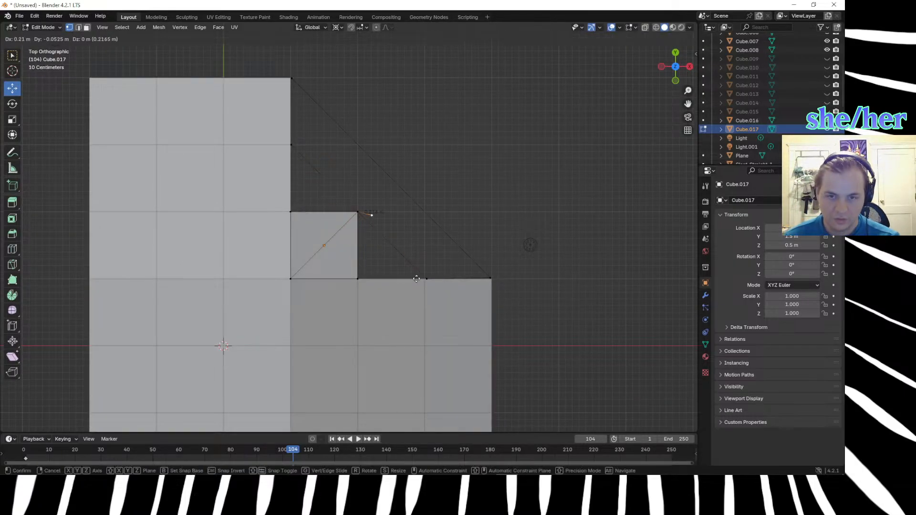
{"action": "left_click", "coordinate": [529, 145]}
Try setting the corner object's Z location to 0 m and view the mesh in wireframe.
{"action": "middle_click_drag", "start_coordinate": [530, 146], "coordinate": [517, 210]}
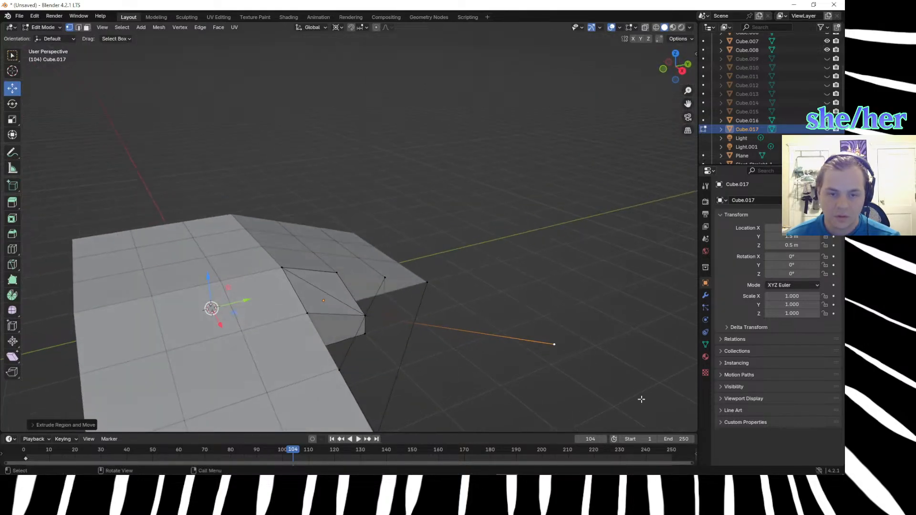
{"action": "left_click", "coordinate": [794, 246]}
{"action": "type", "text": "0"}
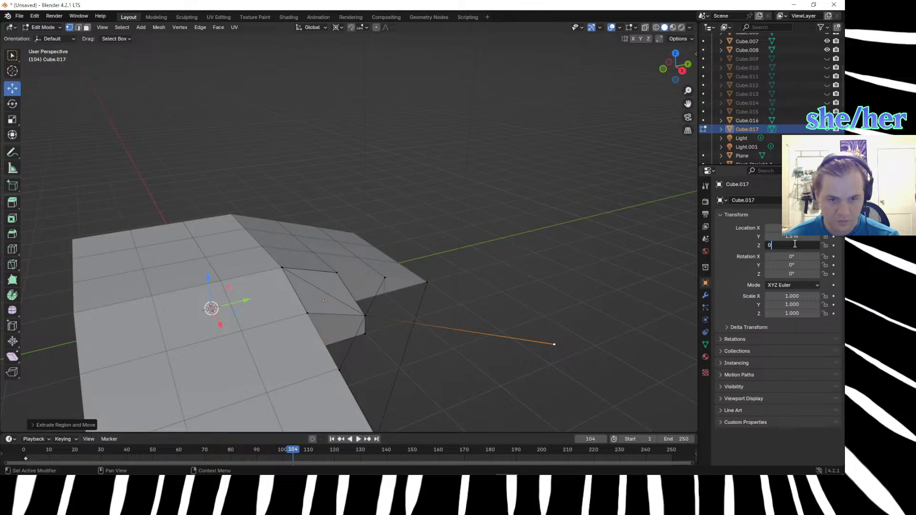
{"action": "key", "text": "Return"}
{"action": "key", "text": "z"}
{"action": "left_click", "coordinate": [574, 291]}
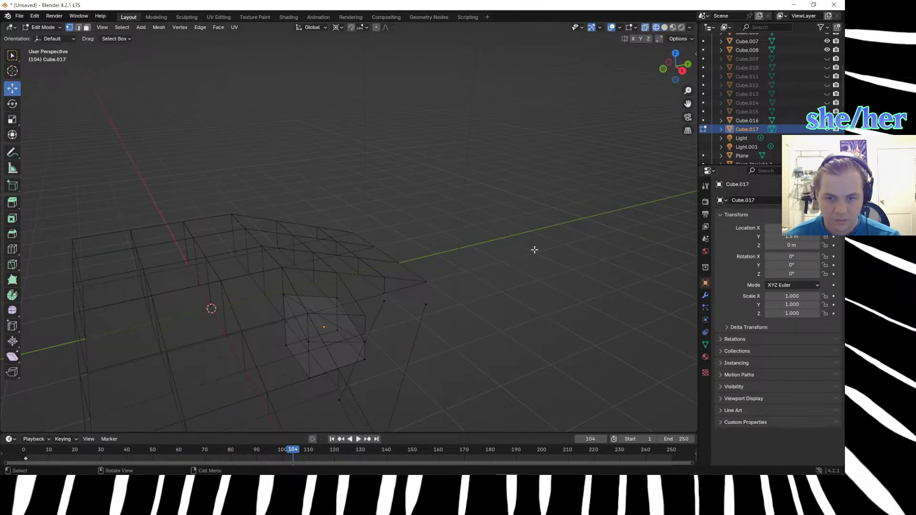
Undo the new vertex extrusion, the vertex deletion and the diagonal edge, and return to solid shading.
{"action": "key", "text": "ctrl+z"}
{"action": "key", "text": "ctrl+z"}
{"action": "key", "text": "ctrl+z"}
{"action": "key", "text": "ctrl+z"}
{"action": "key", "text": "ctrl+z"}
{"action": "key", "text": "ctrl+z"}
{"action": "key", "text": "ctrl+z"}
{"action": "key", "text": "ctrl+z"}
{"action": "key", "text": "ctrl+z"}
{"action": "middle_click_drag", "start_coordinate": [450, 306], "coordinate": [437, 235]}
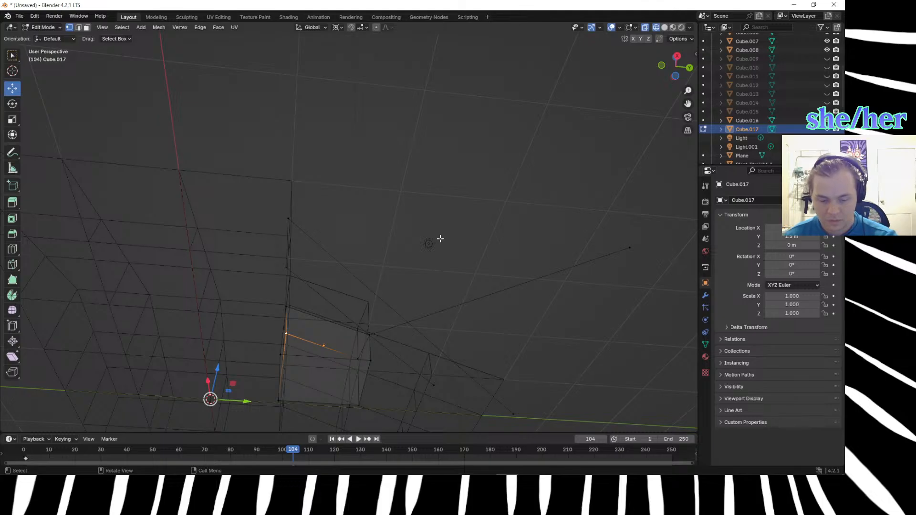
{"action": "key", "text": "z"}
{"action": "left_click", "coordinate": [501, 259]}
{"action": "left_click_drag", "start_coordinate": [499, 268], "coordinate": [497, 302]}
{"action": "middle_click_drag", "start_coordinate": [497, 303], "coordinate": [517, 374]}
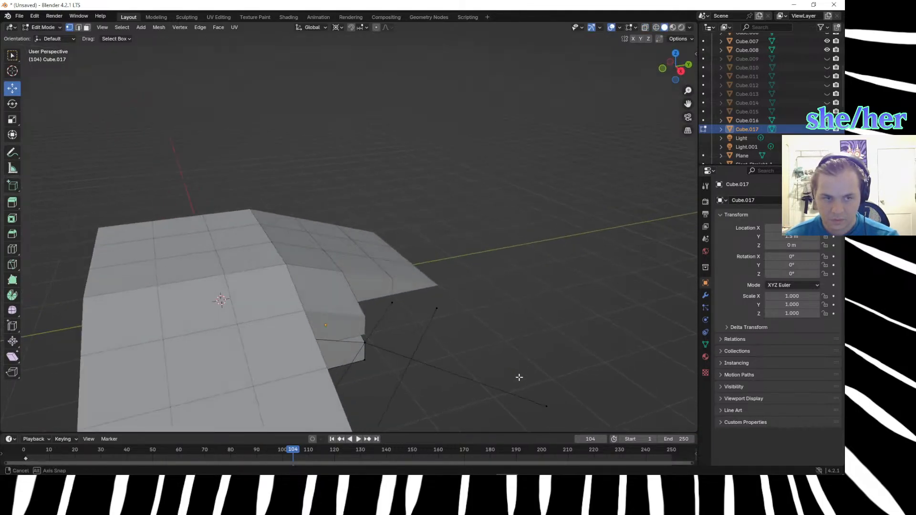
Set the corner object's Z location back to 0.5 m and check its edges against the ramps.
{"action": "left_click", "coordinate": [355, 346]}
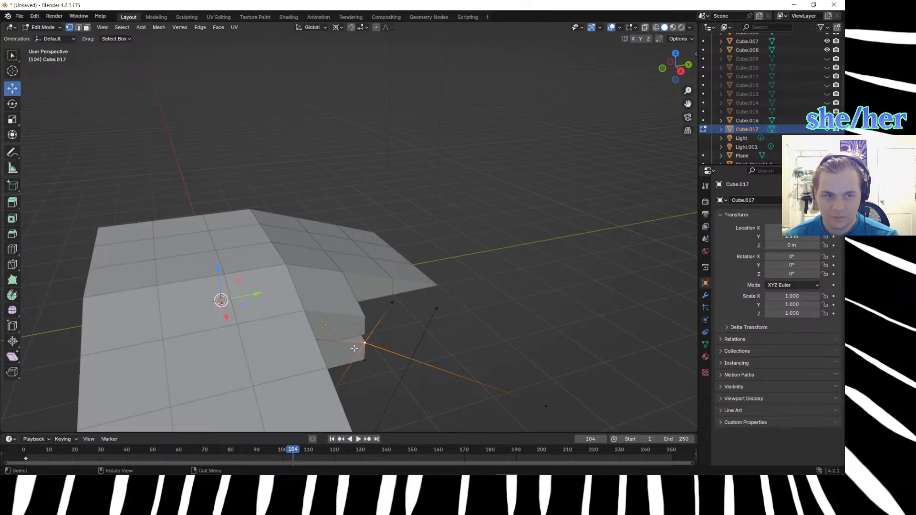
{"action": "left_click", "coordinate": [796, 245]}
{"action": "key", "text": "BackSpace"}
{"action": "type", "text": ".5"}
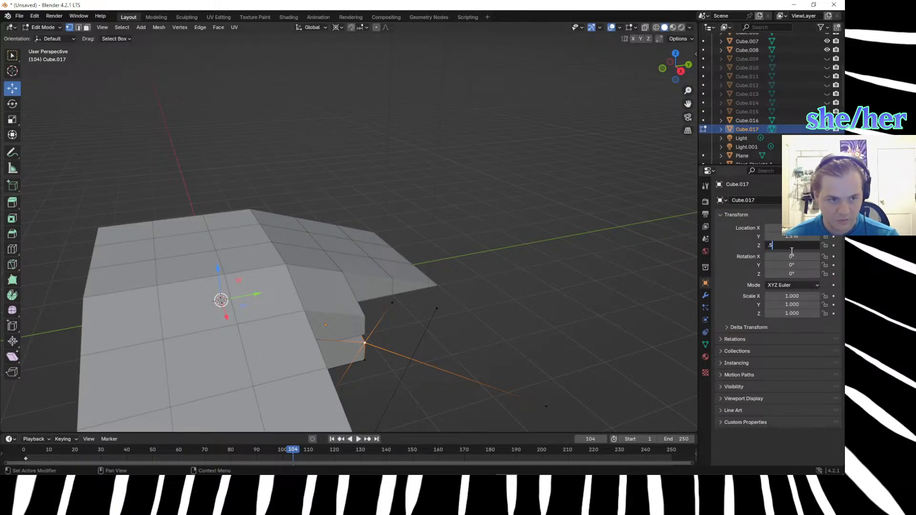
{"action": "key", "text": "Return"}
{"action": "left_click", "coordinate": [704, 267]}
{"action": "middle_click_drag", "start_coordinate": [521, 323], "coordinate": [571, 327]}
{"action": "left_click_drag", "start_coordinate": [524, 297], "coordinate": [548, 337]}
{"action": "left_click_drag", "start_coordinate": [481, 283], "coordinate": [569, 348]}
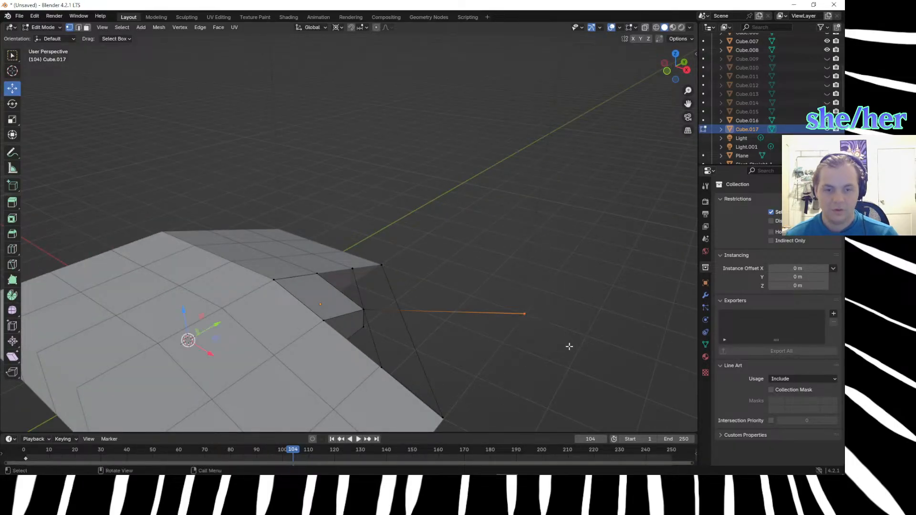
Switch to the marble madness maps document in Affinity Photo and show the Marble Madness level image layer.
{"action": "key", "text": "alt+Tab"}
{"action": "key", "text": "alt+Tab"}
{"action": "key", "text": "alt+Tab"}
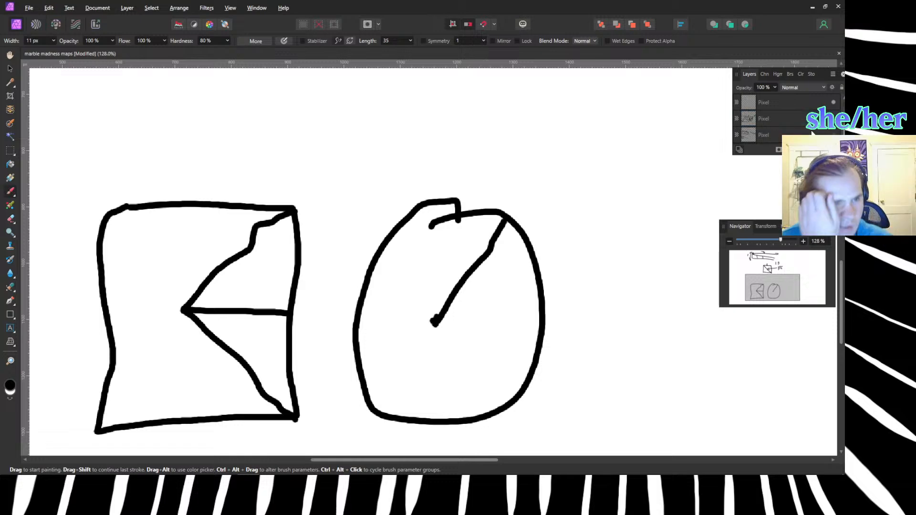
{"action": "left_click", "coordinate": [811, 126]}
{"action": "scroll", "coordinate": [814, 132], "scroll_direction": "up", "scroll_amount": 2}
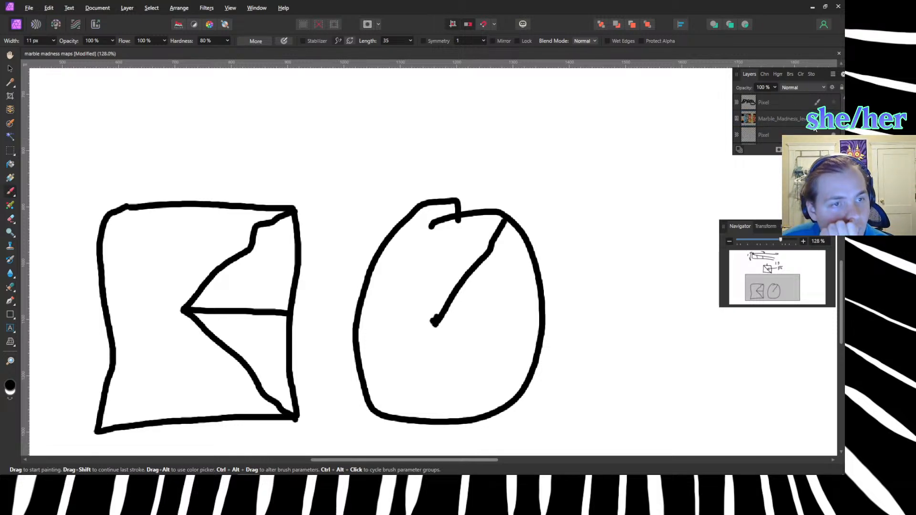
{"action": "left_click", "coordinate": [833, 119]}
{"action": "scroll", "coordinate": [217, 140], "scroll_direction": "down", "scroll_amount": 4}
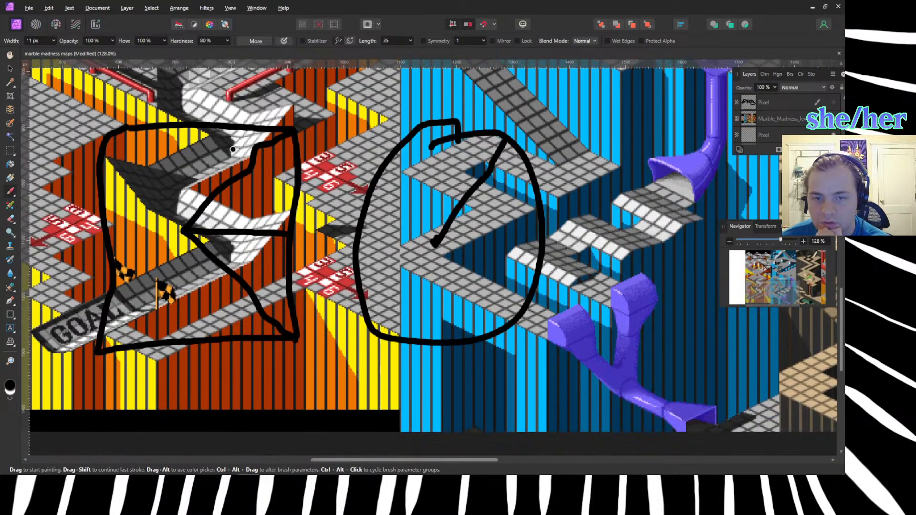
Examine the slopes and corner hills in the level maps, hiding the black sketch layer that covers them.
{"action": "scroll", "coordinate": [217, 141], "scroll_direction": "up", "scroll_amount": 2}
{"action": "scroll", "coordinate": [775, 119], "scroll_direction": "down", "scroll_amount": 2}
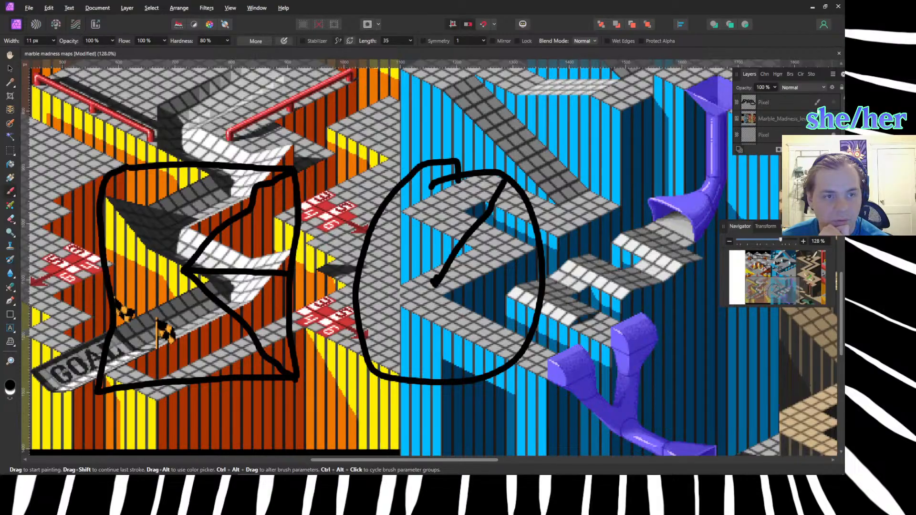
{"action": "scroll", "coordinate": [825, 117], "scroll_direction": "down", "scroll_amount": 2}
{"action": "scroll", "coordinate": [825, 117], "scroll_direction": "up", "scroll_amount": 2}
{"action": "scroll", "coordinate": [825, 117], "scroll_direction": "down", "scroll_amount": 2}
{"action": "scroll", "coordinate": [825, 117], "scroll_direction": "up", "scroll_amount": 2}
{"action": "scroll", "coordinate": [826, 109], "scroll_direction": "down", "scroll_amount": 2}
{"action": "left_click", "coordinate": [833, 118]}
{"action": "mouse_move", "coordinate": [429, 262]}
{"action": "middle_mouse_down"}
{"action": "mouse_move", "coordinate": [429, 222]}
{"action": "mouse_move", "coordinate": [564, 358]}
{"action": "middle_mouse_up"}
{"action": "scroll", "coordinate": [355, 280], "scroll_direction": "up", "scroll_amount": 10}
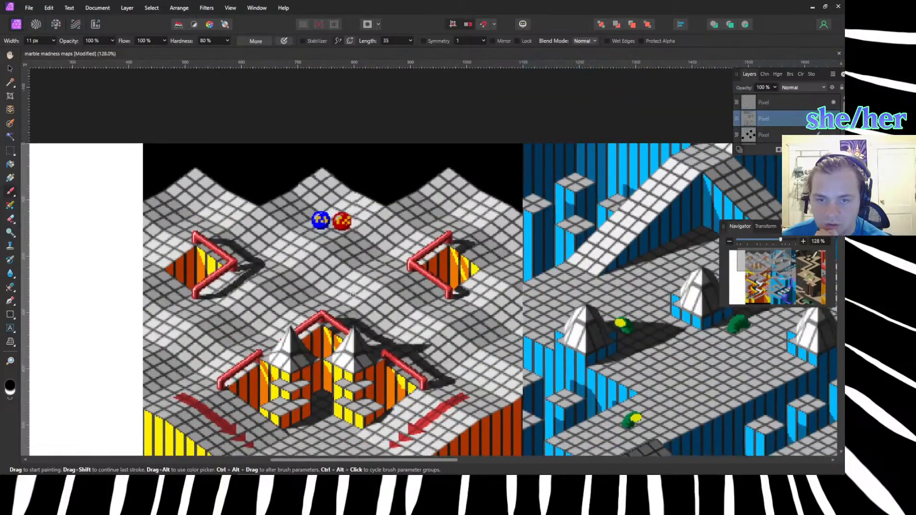
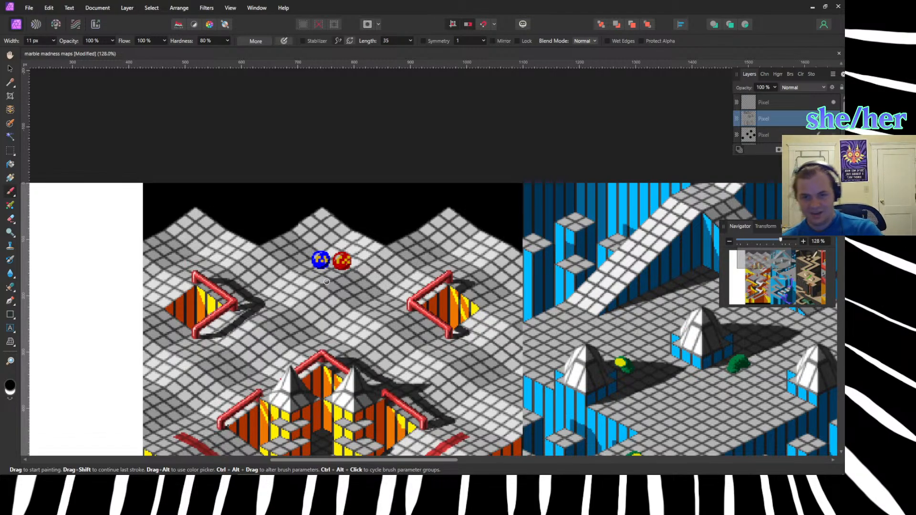
Switch to Blender and examine the open gap at the ramp's inner corner from several angles, picking Cube.017's long bottom edge across it.
{"action": "key", "text": "alt+Tab"}
{"action": "key", "text": "alt+Tab"}
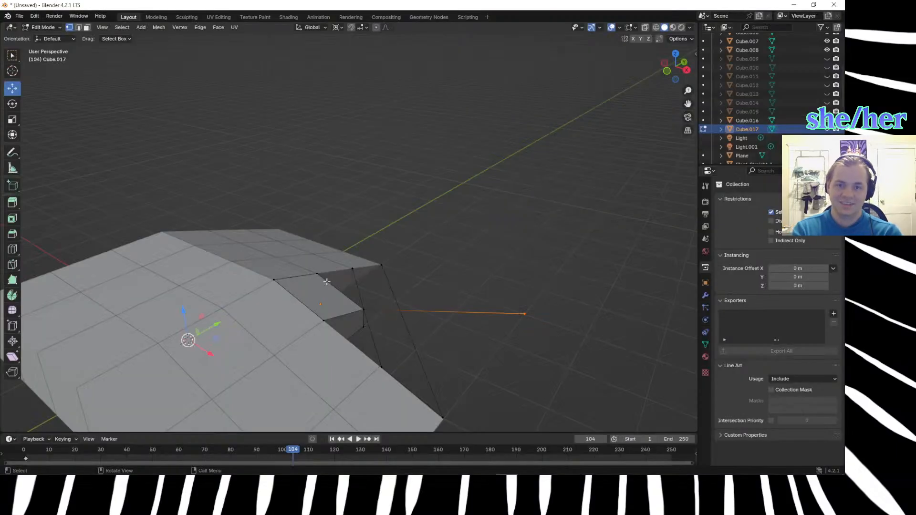
{"action": "middle_click_drag", "start_coordinate": [358, 258], "coordinate": [298, 210]}
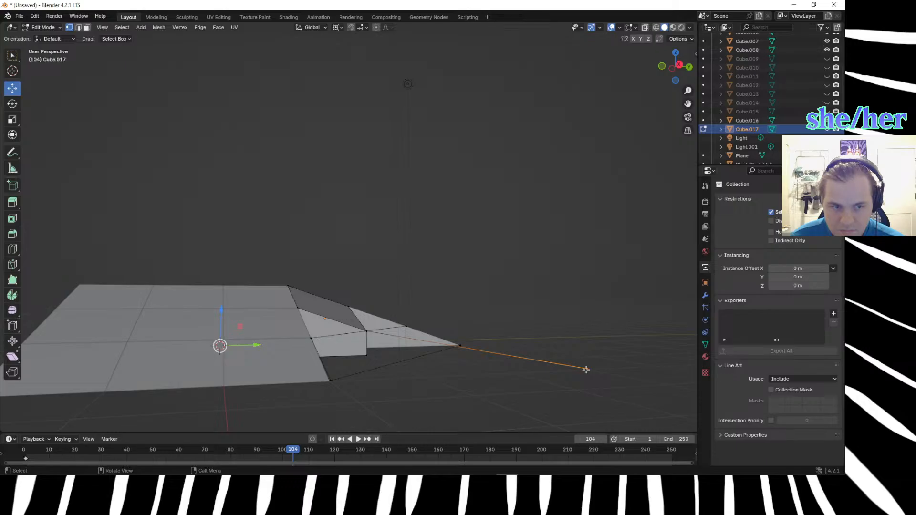
{"action": "middle_click_drag", "start_coordinate": [496, 370], "coordinate": [375, 375]}
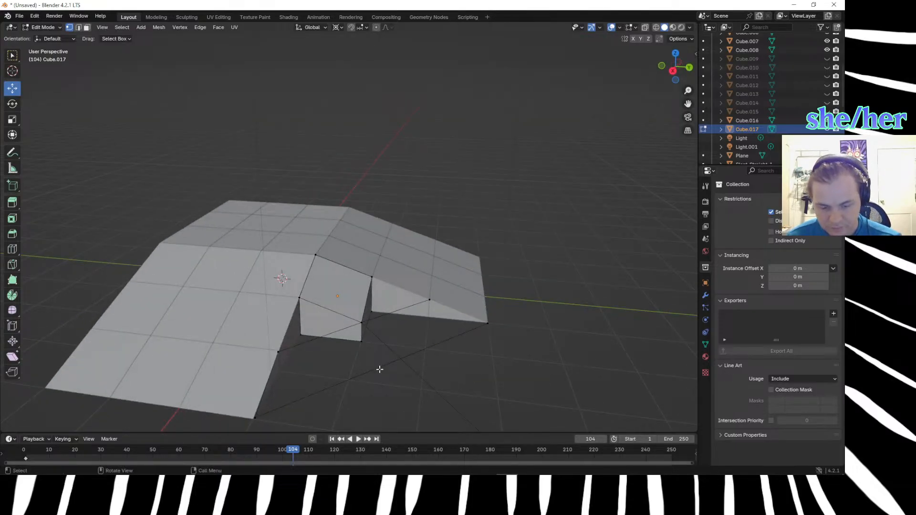
{"action": "key", "text": "2"}
{"action": "left_click", "coordinate": [381, 370]}
{"action": "middle_click_drag", "start_coordinate": [392, 380], "coordinate": [400, 354]}
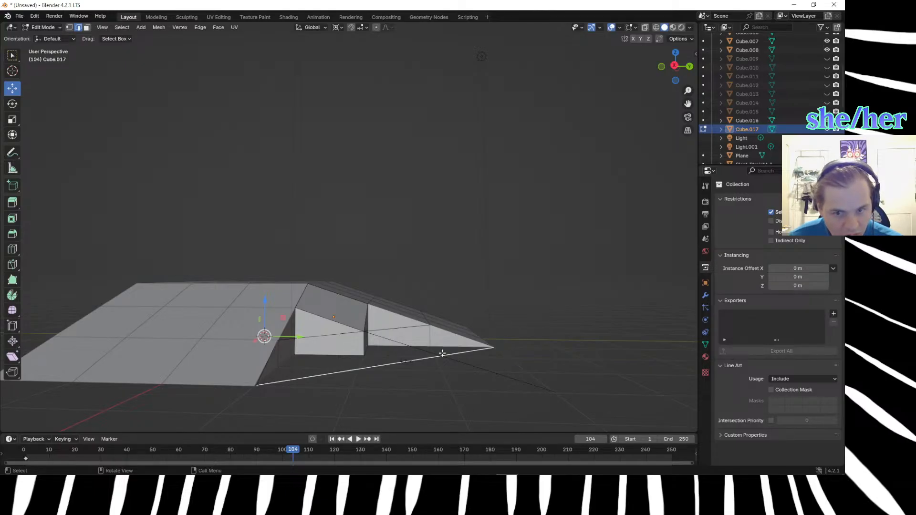
{"action": "middle_click_drag", "start_coordinate": [442, 353], "coordinate": [448, 345]}
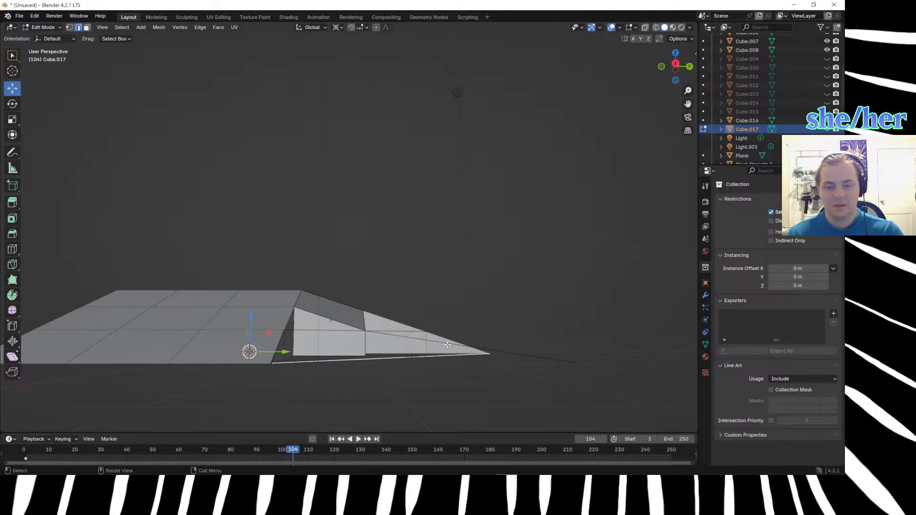
{"action": "scroll", "coordinate": [445, 357], "scroll_direction": "up", "scroll_amount": 4}
{"action": "middle_click_drag", "start_coordinate": [444, 359], "coordinate": [495, 66]}
{"action": "scroll", "coordinate": [520, 180], "scroll_direction": "down", "scroll_amount": 4}
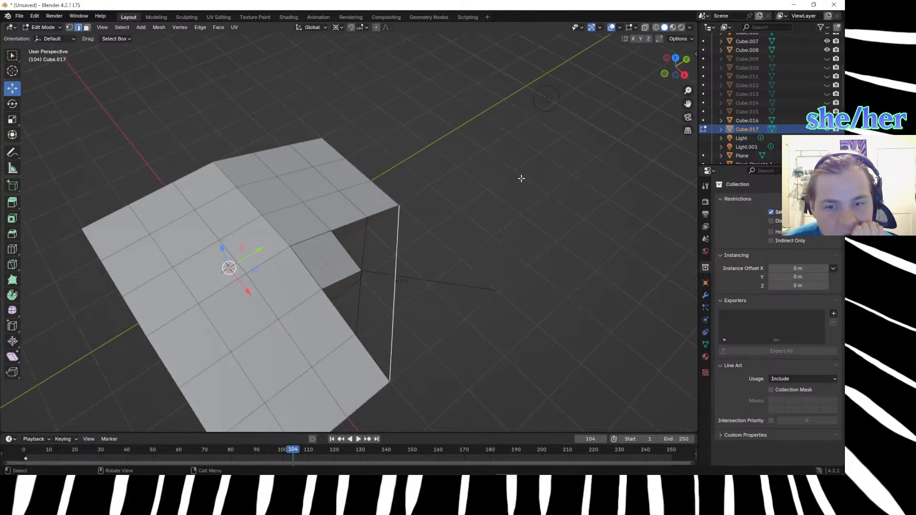
{"action": "middle_click_drag", "start_coordinate": [520, 180], "coordinate": [490, 133]}
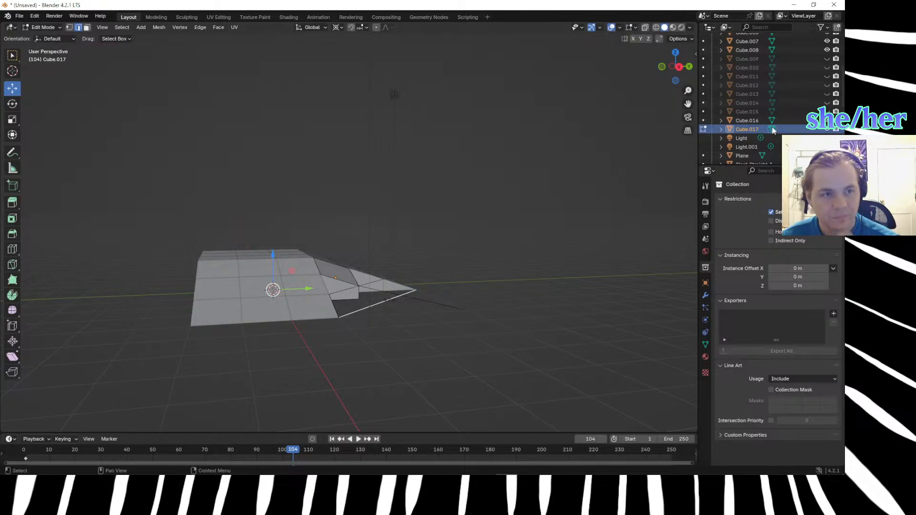
Unhide Cube.009 through Cube.015 and return from editing Cube.017 to Object Mode.
{"action": "left_click", "coordinate": [826, 112]}
{"action": "left_click", "coordinate": [826, 103]}
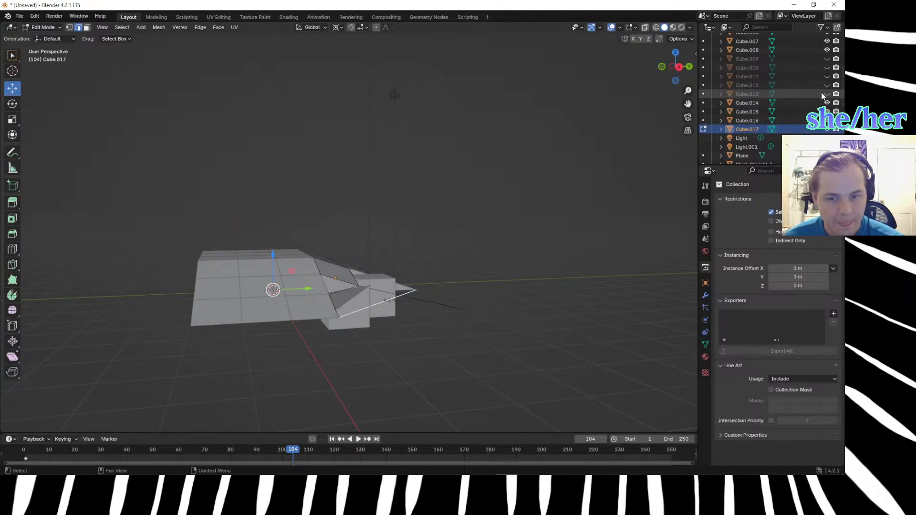
{"action": "left_click", "coordinate": [826, 94]}
{"action": "left_click", "coordinate": [826, 85]}
{"action": "left_click", "coordinate": [826, 67]}
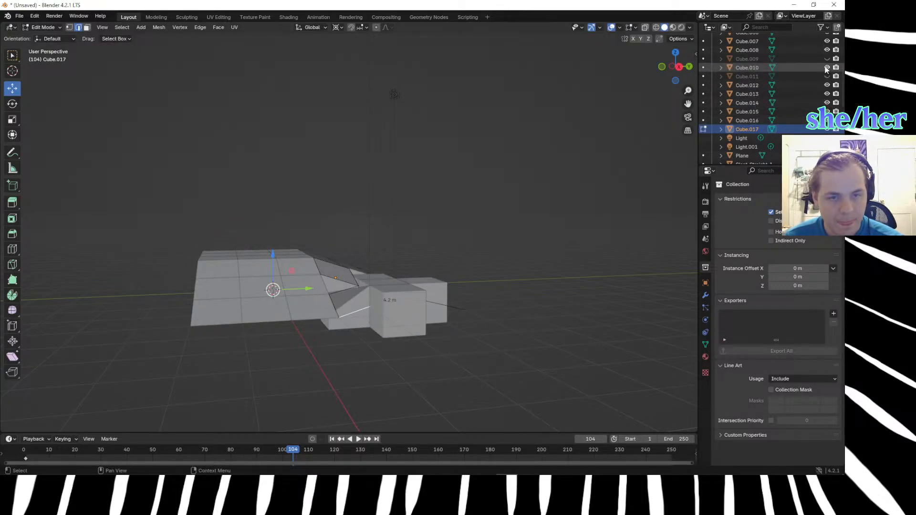
{"action": "left_click", "coordinate": [827, 59]}
{"action": "left_click", "coordinate": [827, 76]}
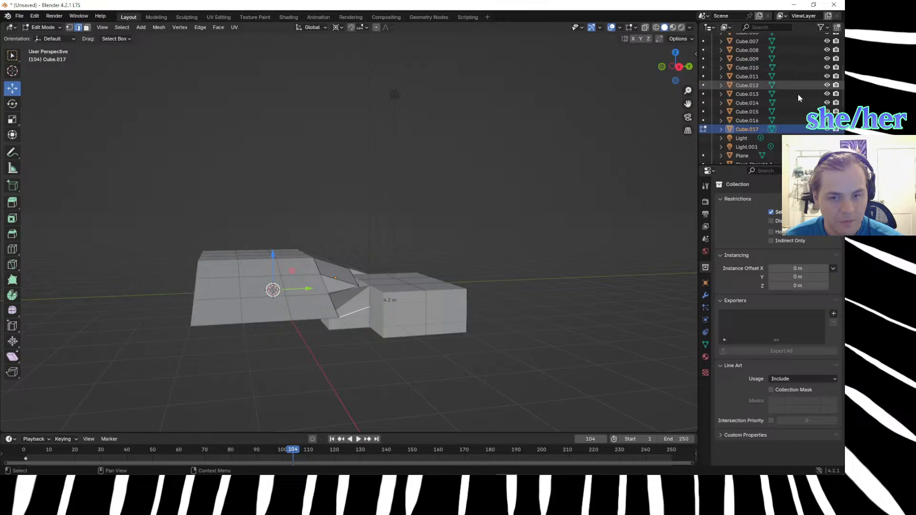
{"action": "left_click", "coordinate": [748, 114]}
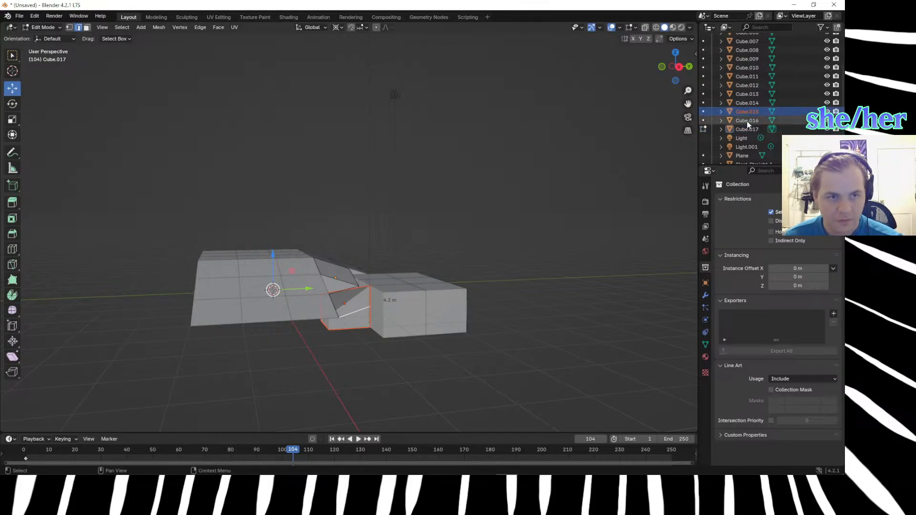
{"action": "left_click", "coordinate": [704, 129]}
{"action": "left_click", "coordinate": [741, 121]}
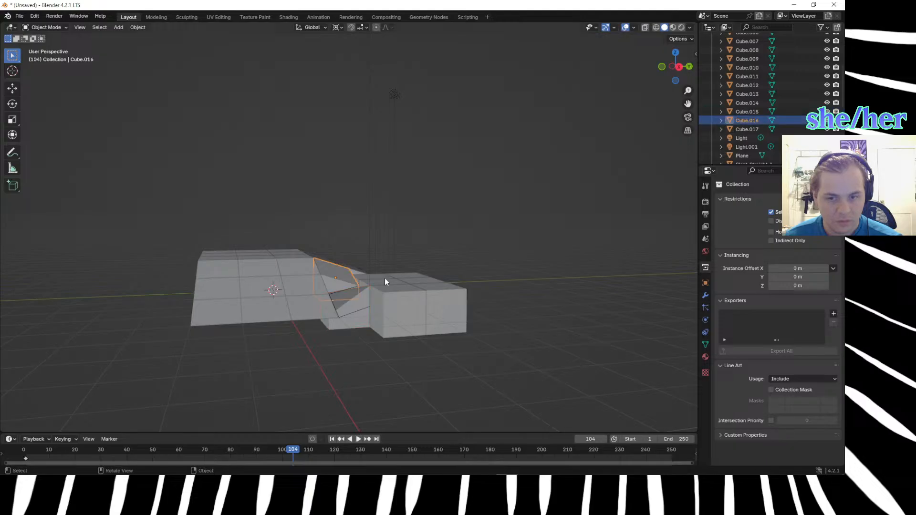
Raise the six cubes Cube.009 through Cube.014 beside the ramp by 0.5 m along Z.
{"action": "left_click", "coordinate": [404, 306]}
{"action": "middle_click_drag", "start_coordinate": [406, 310], "coordinate": [401, 367]}
{"action": "left_click", "coordinate": [382, 273], "text": "shift"}
{"action": "left_click", "coordinate": [378, 244], "text": "shift"}
{"action": "left_click", "coordinate": [411, 241], "text": "shift"}
{"action": "left_click", "coordinate": [414, 280], "text": "shift"}
{"action": "left_click", "coordinate": [420, 316], "text": "shift"}
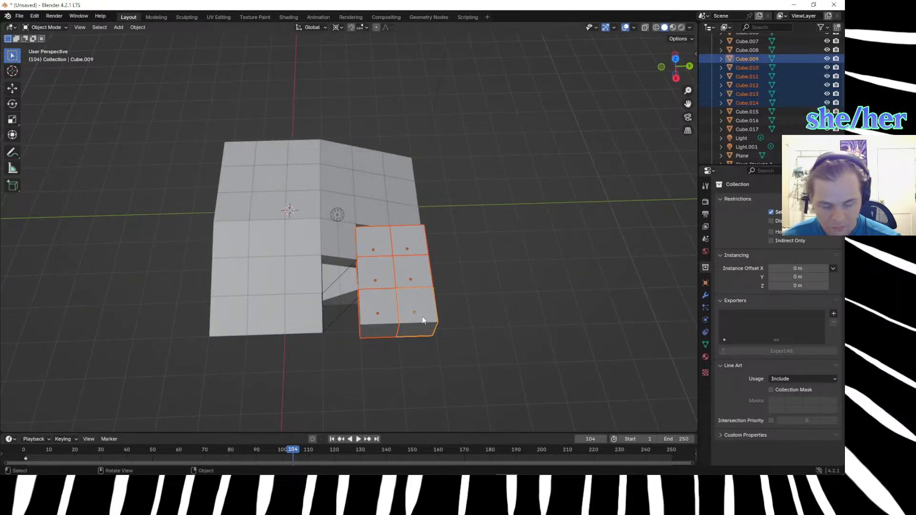
{"action": "type", "text": "gz.5"}
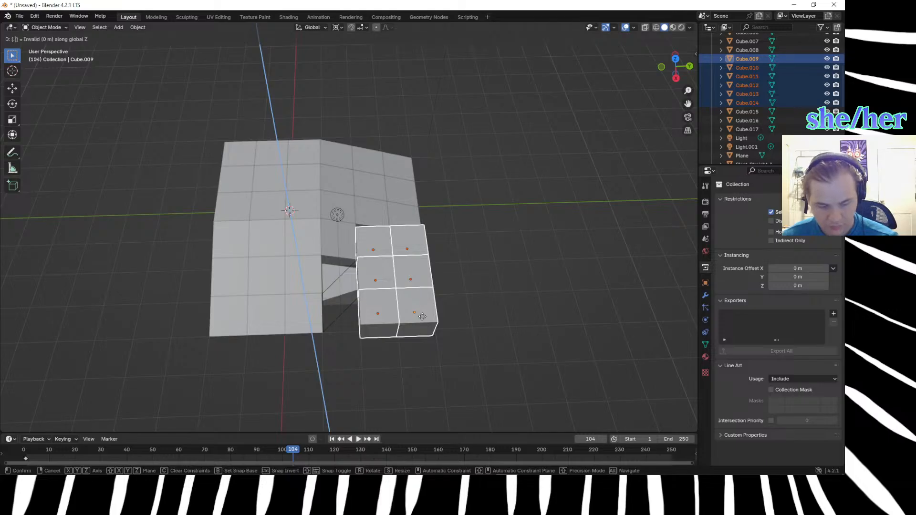
{"action": "key", "text": "Return"}
Hide Cube.015, the sloped block sitting below the ramp's base level.
{"action": "middle_click_drag", "start_coordinate": [532, 327], "coordinate": [357, 329]}
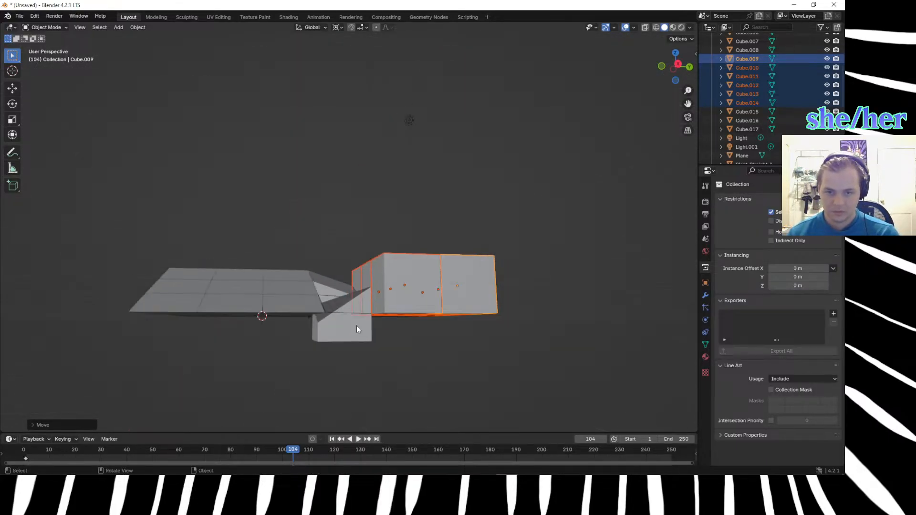
{"action": "left_click", "coordinate": [357, 329]}
{"action": "key", "text": "h"}
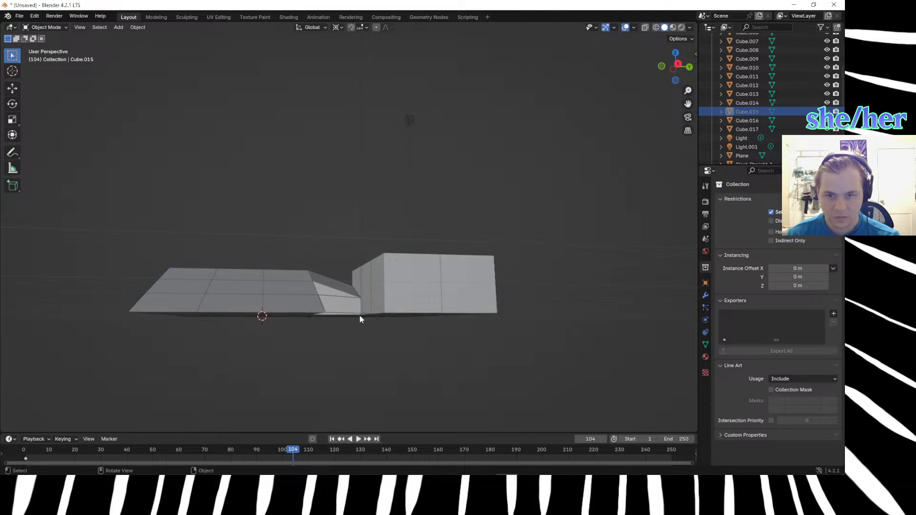
Open Cube.014, the block at the ramp's inner corner, in Edit Mode with vertex selection, picking its top corner beside the ramp.
{"action": "middle_click_drag", "start_coordinate": [339, 367], "coordinate": [377, 417]}
{"action": "left_click", "coordinate": [359, 252]}
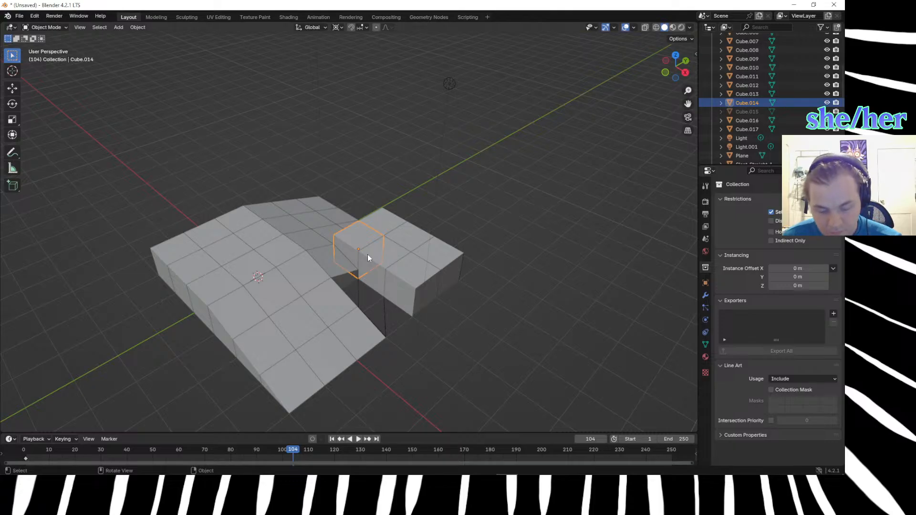
{"action": "key", "text": "Tab"}
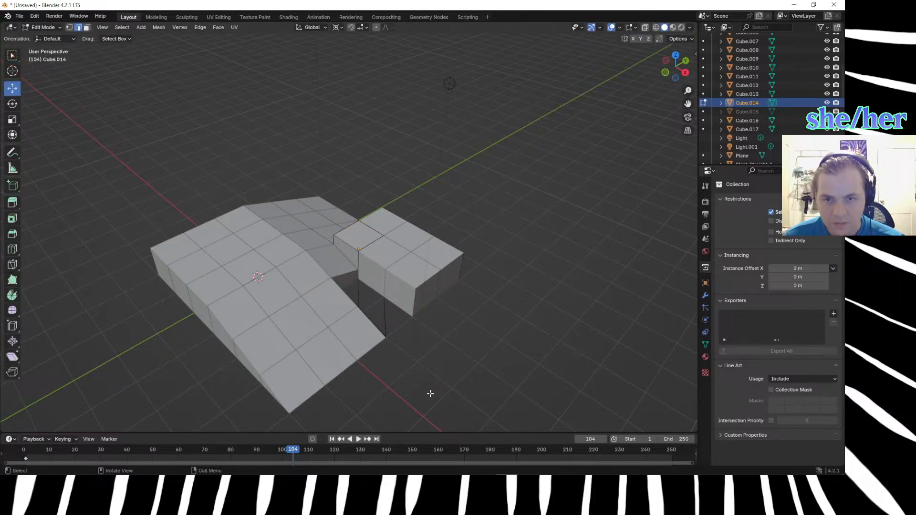
{"action": "middle_click_drag", "start_coordinate": [387, 380], "coordinate": [499, 367]}
{"action": "scroll", "coordinate": [492, 357], "scroll_direction": "up", "scroll_amount": 4}
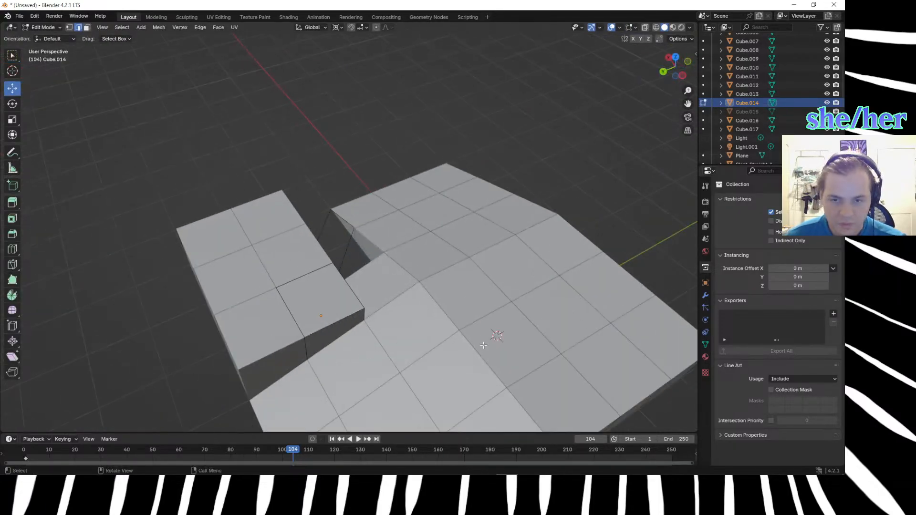
{"action": "left_click", "coordinate": [365, 311]}
{"action": "key", "text": "1"}
Try moving the selected Cube.014 vertices up 0.33 m along Z.
{"action": "type", "text": "gz.33"}
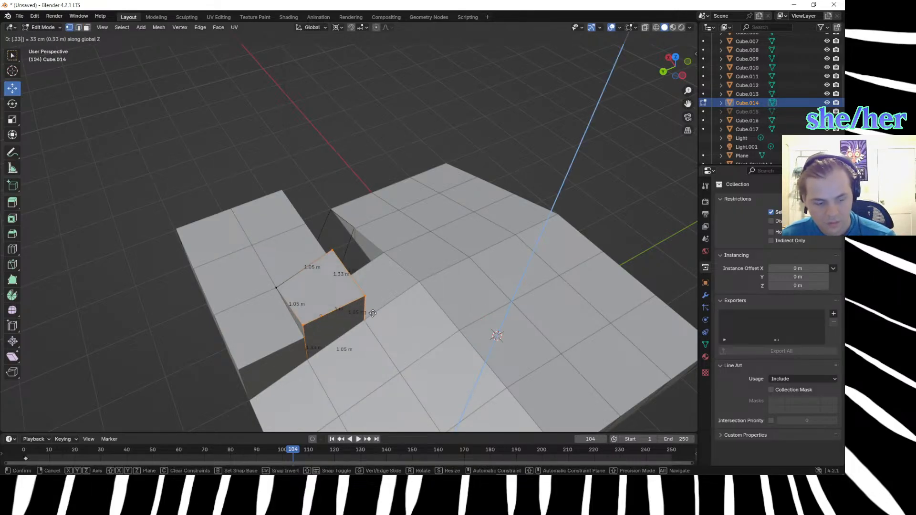
{"action": "key", "text": "Return"}
{"action": "key", "text": "ctrl+z"}
Lower only Cube.014's top corner vertex at the ramp's inner corner by 0.33 m along Z.
{"action": "left_click", "coordinate": [374, 315]}
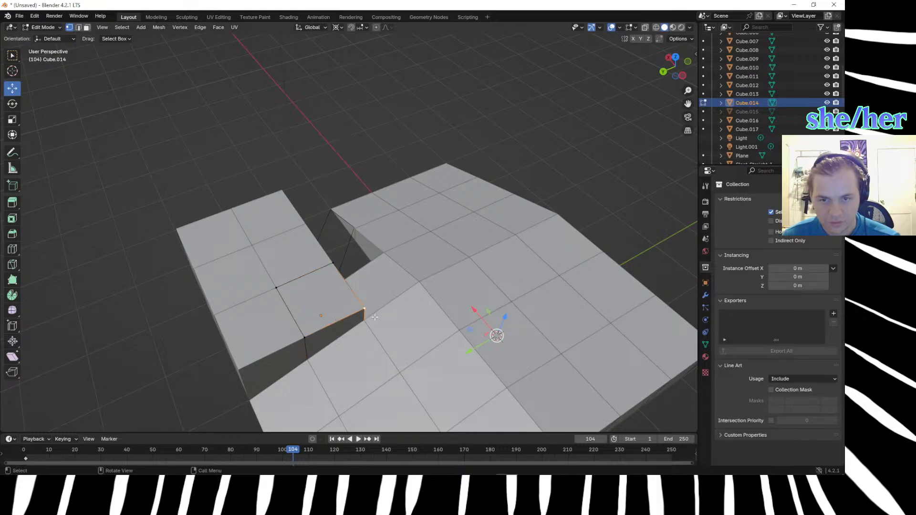
{"action": "key", "text": "g"}
{"action": "key", "text": "z"}
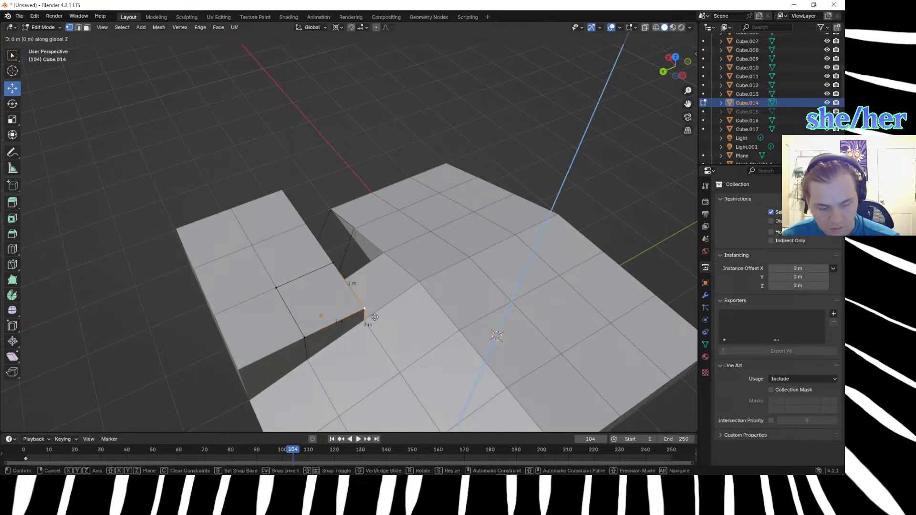
{"action": "key", "text": "equal"}
{"action": "type", "text": "25-"}
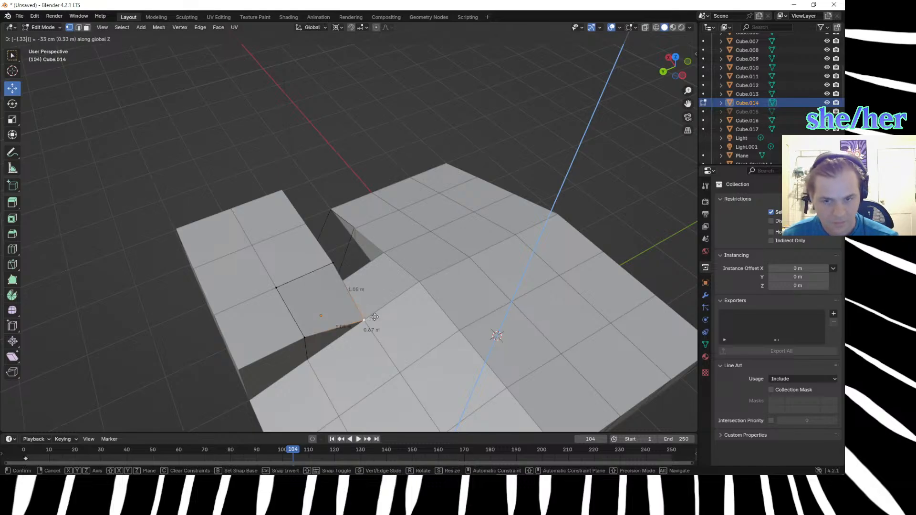
{"action": "key", "text": "Return"}
Lower the neighbouring top vertex of Cube.014, on the side facing the long slope, by 0.66 m along Z.
{"action": "middle_click_drag", "start_coordinate": [209, 268], "coordinate": [230, 264]}
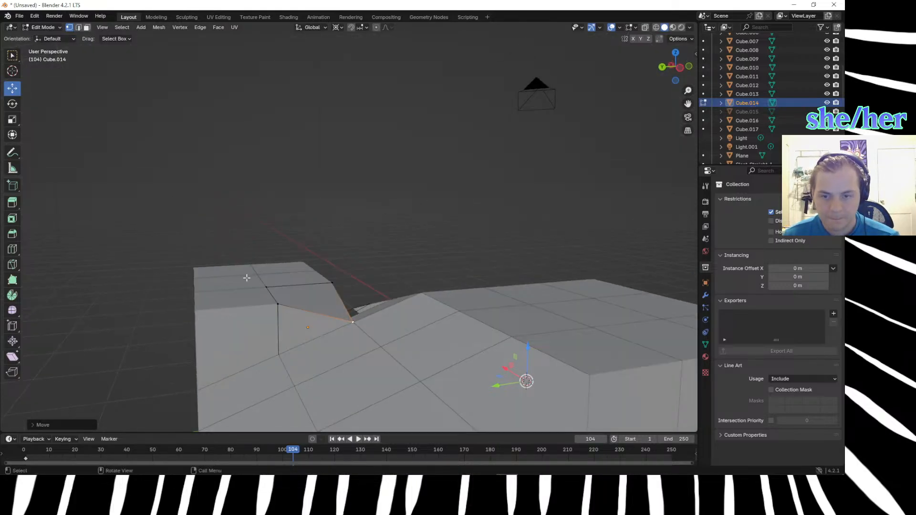
{"action": "left_click", "coordinate": [274, 297]}
{"action": "key", "text": "g"}
{"action": "key", "text": "z"}
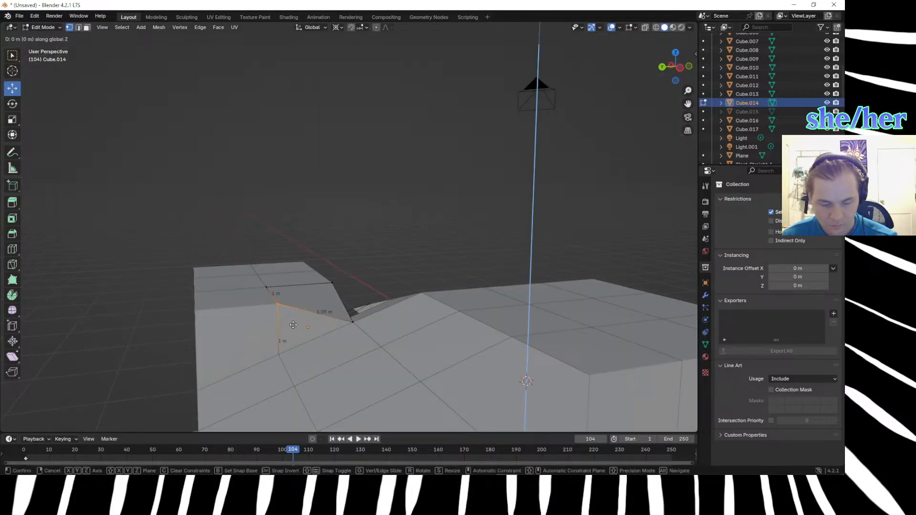
{"action": "key", "text": "equal"}
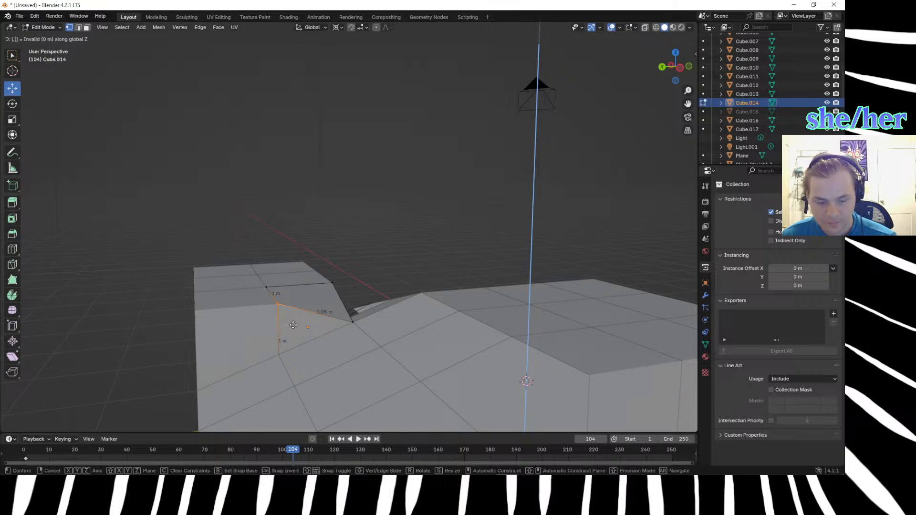
{"action": "type", "text": ".66"}
{"action": "type", "text": "-66"}
{"action": "key", "text": "Return"}
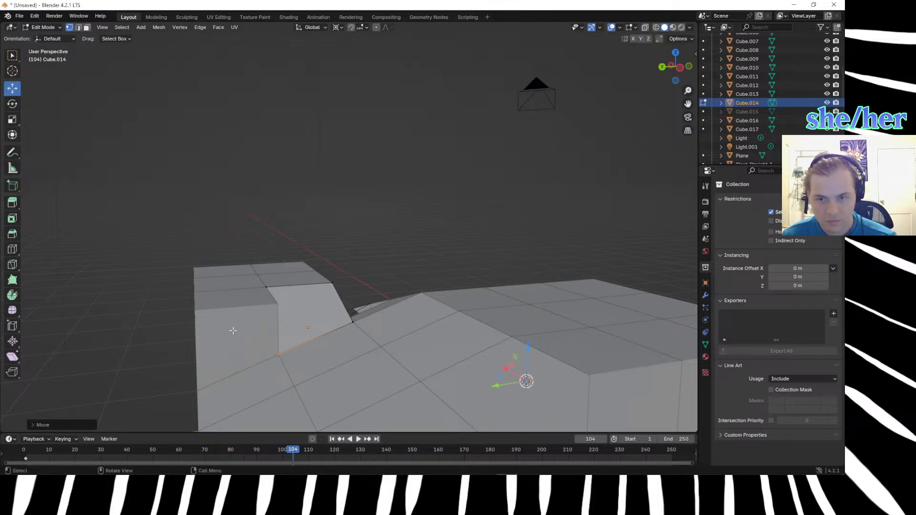
Lower Cube.014's top vertex on the opposite ramp side along Z to meet the low edge of the adjoining sloped block.
{"action": "middle_click_drag", "start_coordinate": [117, 319], "coordinate": [385, 385]}
{"action": "middle_click_drag", "start_coordinate": [358, 373], "coordinate": [360, 374]}
{"action": "left_click_drag", "start_coordinate": [351, 260], "coordinate": [363, 283]}
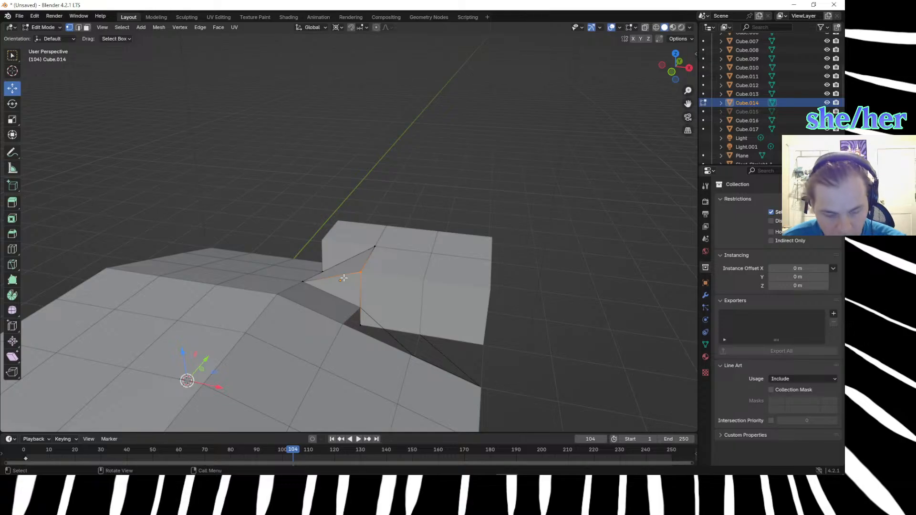
{"action": "type", "text": "gz"}
{"action": "type", "text": "."}
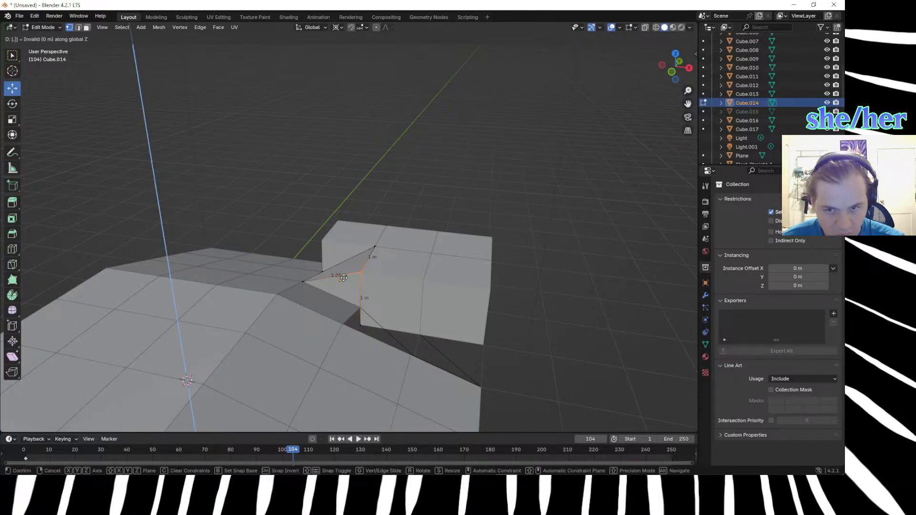
{"action": "type", "text": "33"}
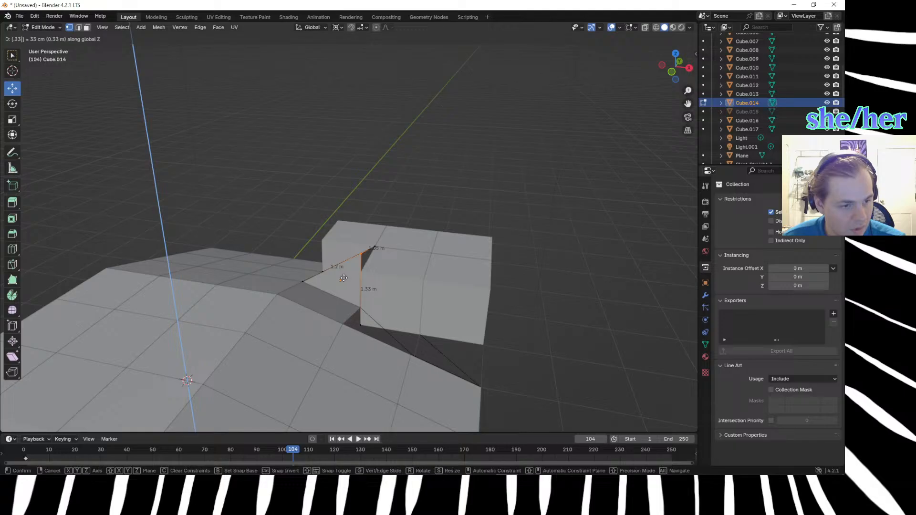
{"action": "type", "text": "-"}
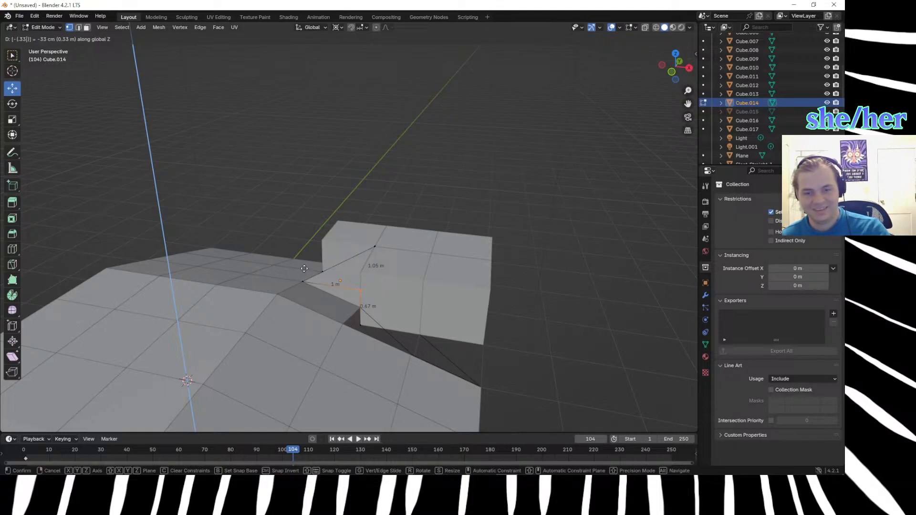
{"action": "key", "text": "BackSpace"}
{"action": "key", "text": "BackSpace"}
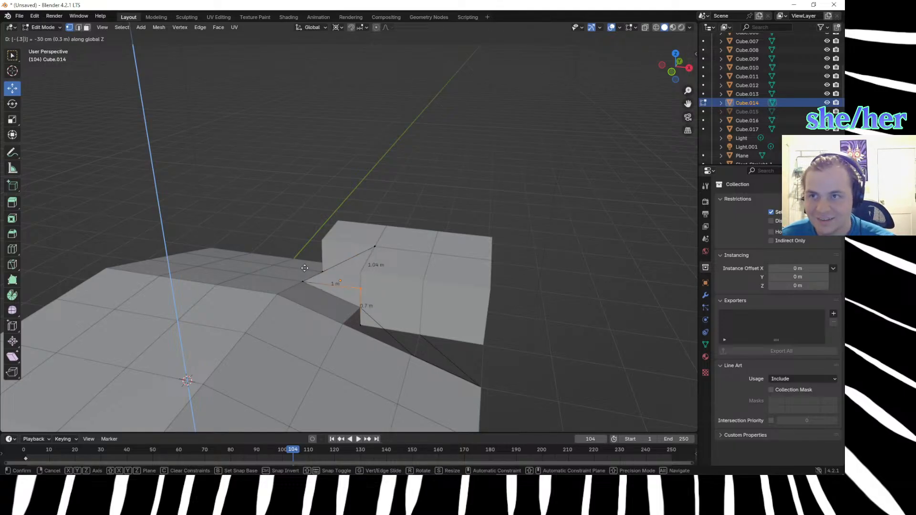
{"action": "key", "text": "Return"}
Leave Cube.014's Edit Mode and hide the five surrounding cubes, Cube.009 through Cube.013.
{"action": "middle_click_drag", "start_coordinate": [300, 268], "coordinate": [362, 301]}
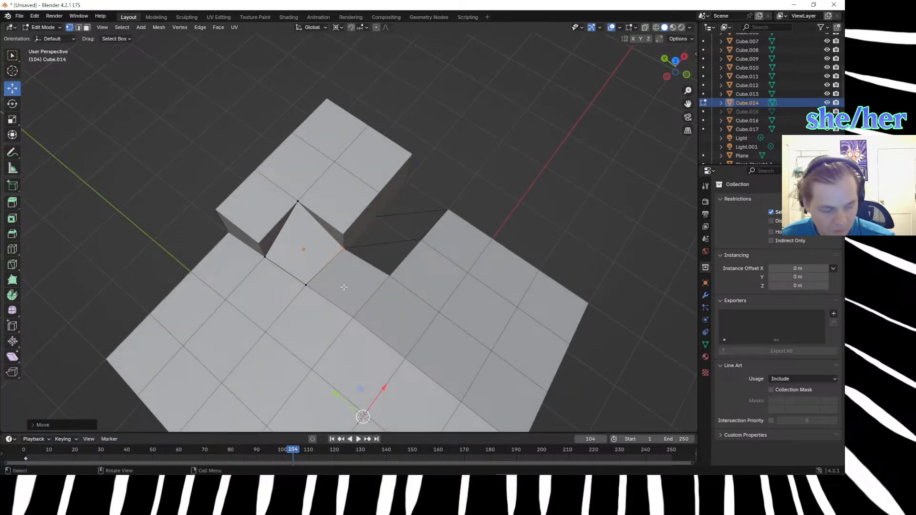
{"action": "key", "text": "KP_7"}
{"action": "middle_click_drag", "start_coordinate": [315, 220], "coordinate": [400, 270]}
{"action": "key", "text": "Tab"}
{"action": "left_click", "coordinate": [405, 268]}
{"action": "left_click", "coordinate": [475, 282], "text": "shift"}
{"action": "left_click", "coordinate": [462, 234], "text": "shift"}
{"action": "left_click", "coordinate": [391, 219], "text": "shift"}
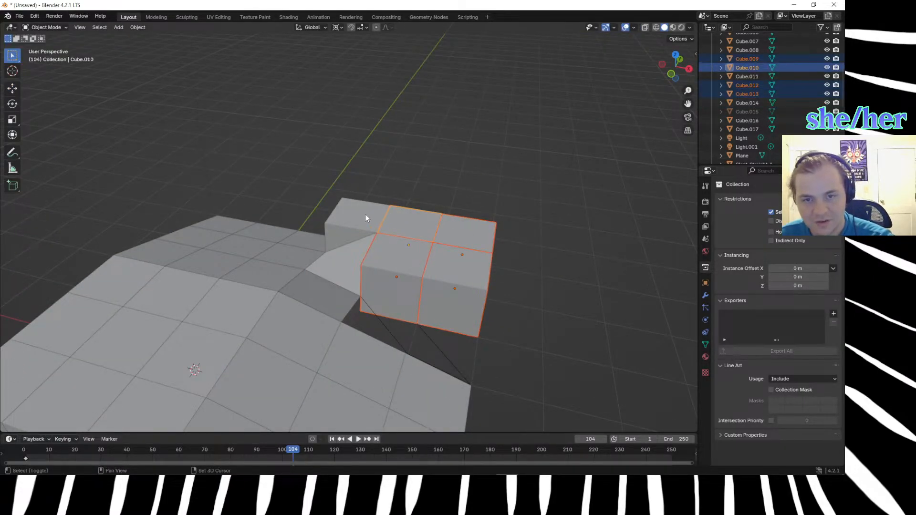
{"action": "left_click", "coordinate": [366, 218], "text": "shift"}
{"action": "key", "text": "h"}
Edit Cube.014's mesh and lower its outermost top corner vertex about 1 m along Z.
{"action": "middle_click_drag", "start_coordinate": [550, 285], "coordinate": [437, 247]}
{"action": "left_click", "coordinate": [402, 281]}
{"action": "key", "text": "Tab"}
{"action": "left_click", "coordinate": [430, 290]}
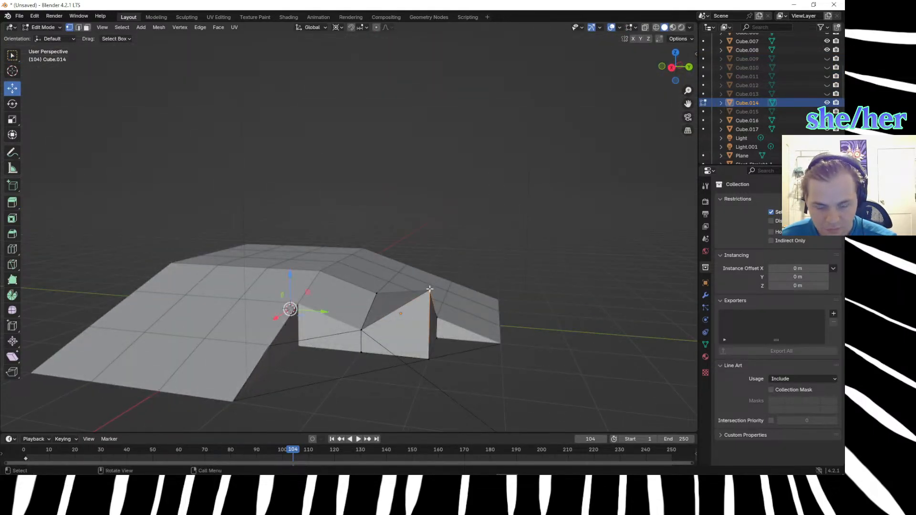
{"action": "key", "text": "g"}
{"action": "key", "text": "z"}
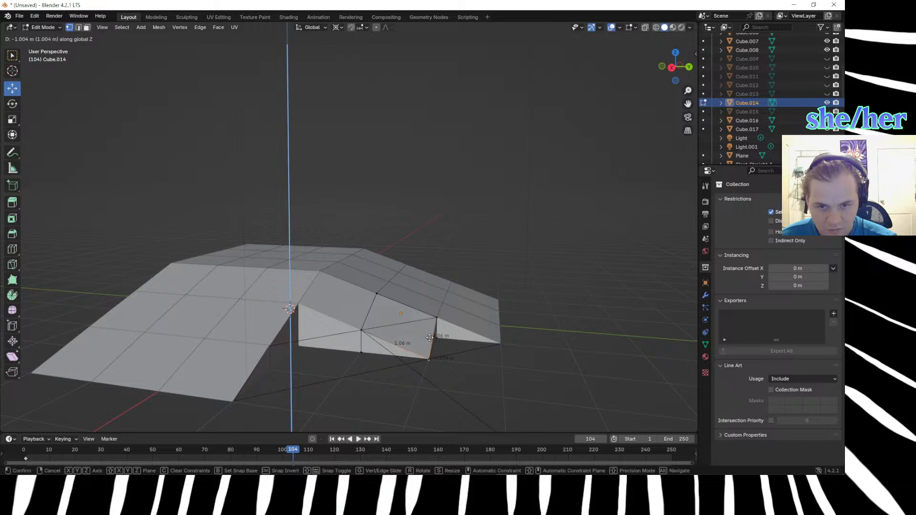
{"action": "left_click", "coordinate": [430, 337]}
Examine Cube.014's lowered outer corner against the adjoining slopes from the top, front and right orthographic views.
{"action": "middle_click_drag", "start_coordinate": [496, 371], "coordinate": [462, 385]}
{"action": "key", "text": "KP_7"}
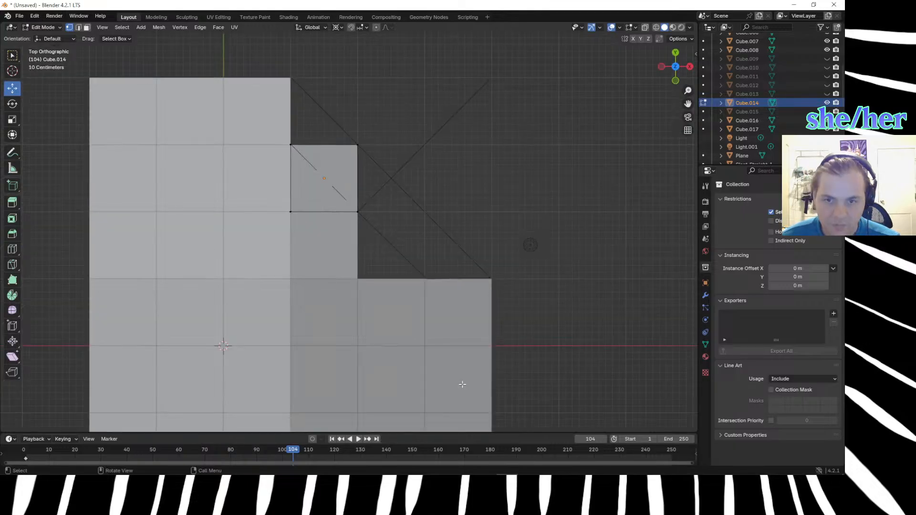
{"action": "scroll", "coordinate": [355, 183], "scroll_direction": "up", "scroll_amount": 2}
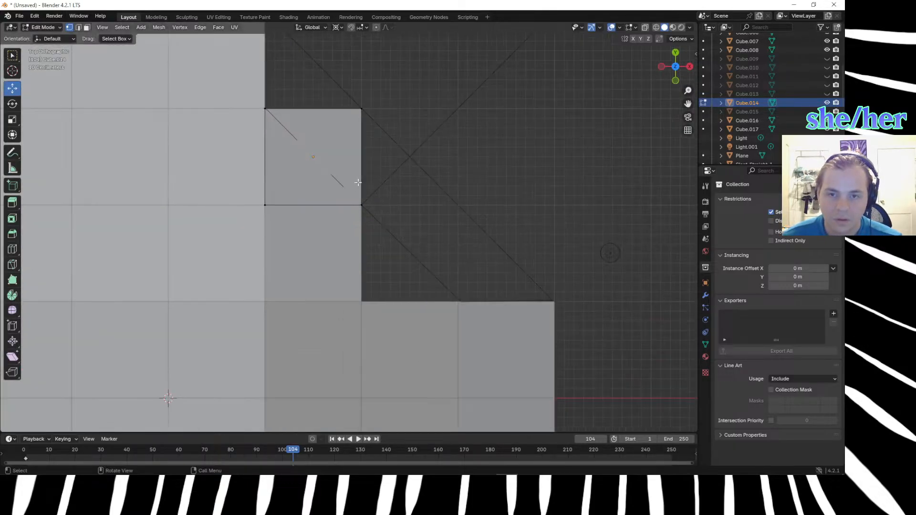
{"action": "middle_click_drag", "start_coordinate": [359, 181], "coordinate": [458, 288]}
{"action": "left_click", "coordinate": [455, 415]}
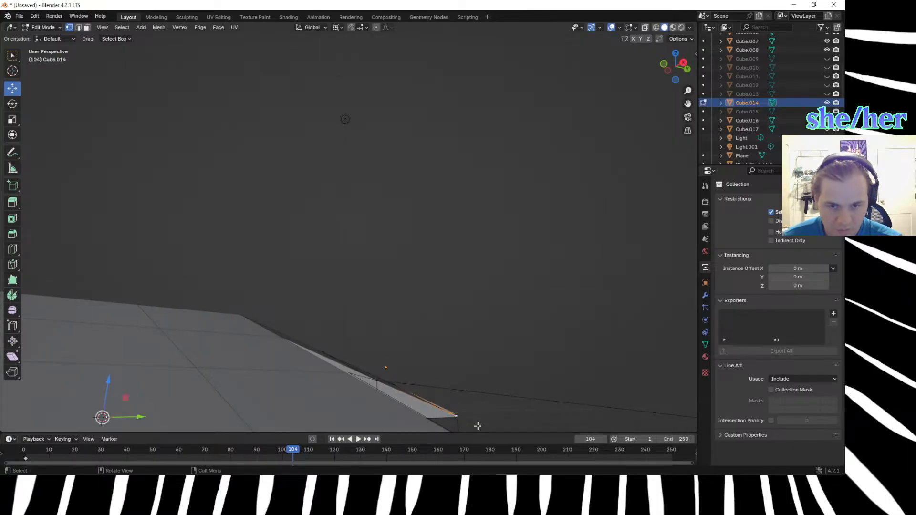
{"action": "mouse_move", "coordinate": [477, 425]}
{"action": "middle_mouse_down"}
{"action": "mouse_move", "coordinate": [474, 451]}
{"action": "mouse_move", "coordinate": [476, 426]}
{"action": "middle_mouse_up"}
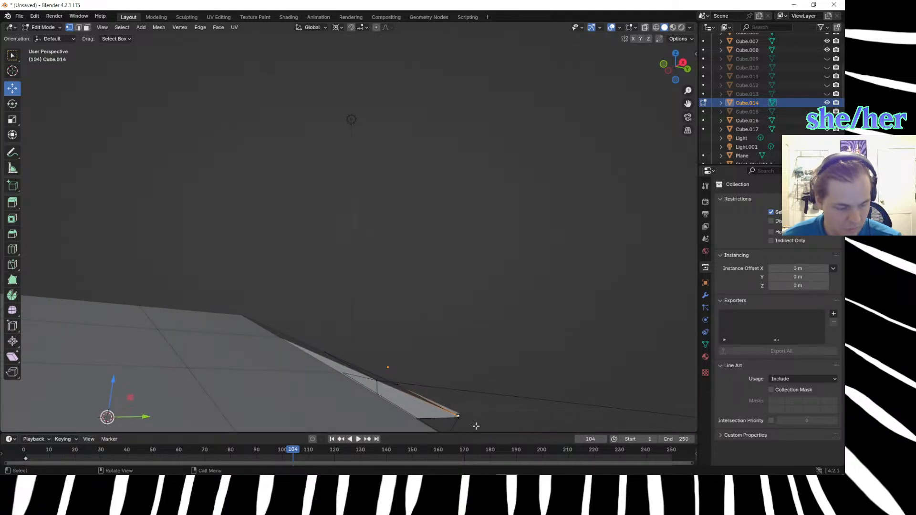
{"action": "key", "text": "KP_1"}
{"action": "key", "text": "KP_3"}
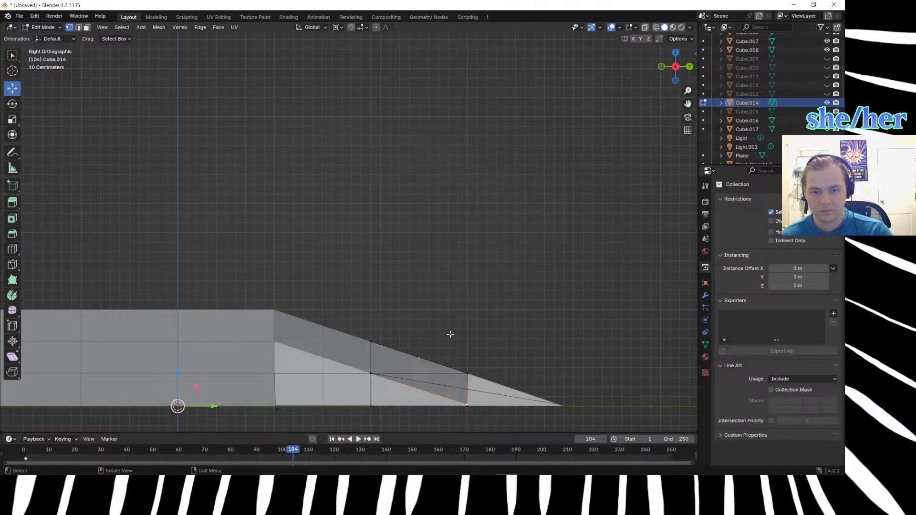
{"action": "middle_click_drag", "start_coordinate": [450, 339], "coordinate": [451, 333]}
{"action": "key", "text": "KP_3"}
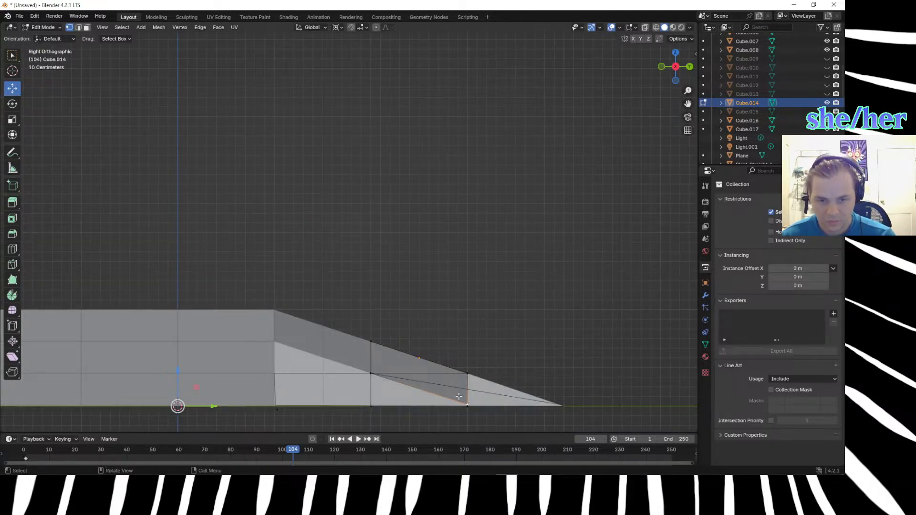
Raise Cube.014's lowered outer corner vertex about 0.16 m in the right orthographic view.
{"action": "key", "text": "g"}
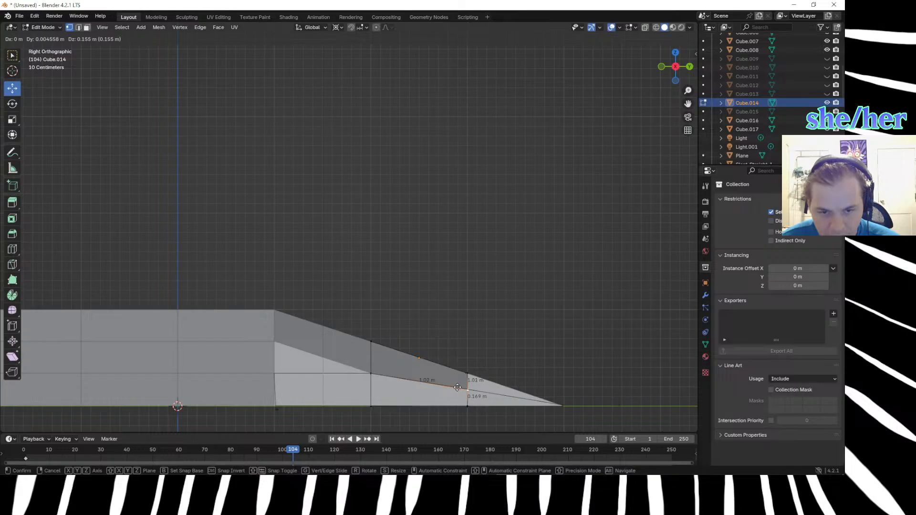
{"action": "left_click", "coordinate": [457, 389]}
{"action": "left_click", "coordinate": [530, 370]}
Lower Cube.014's outer corner vertex slightly along Z, by about 0.08 m.
{"action": "middle_click_drag", "start_coordinate": [519, 335], "coordinate": [488, 313]}
{"action": "left_click", "coordinate": [481, 392]}
{"action": "key", "text": "g"}
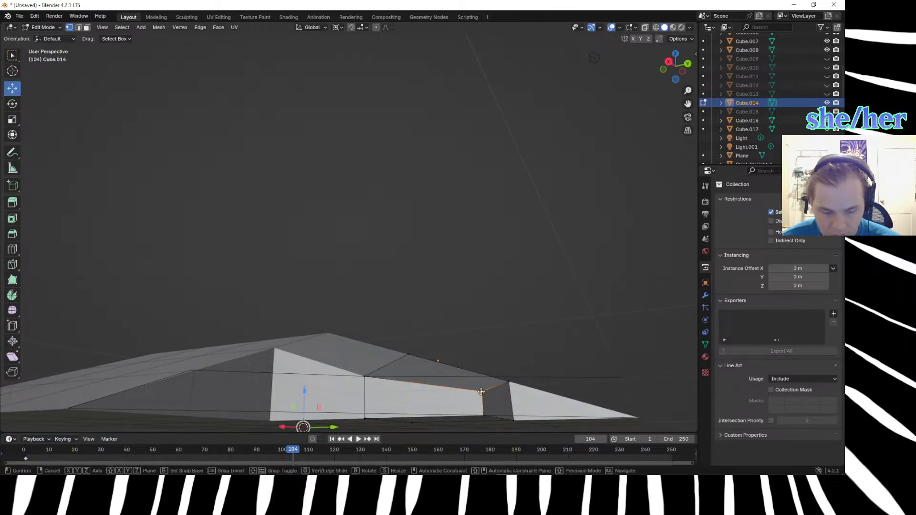
{"action": "key", "text": "z"}
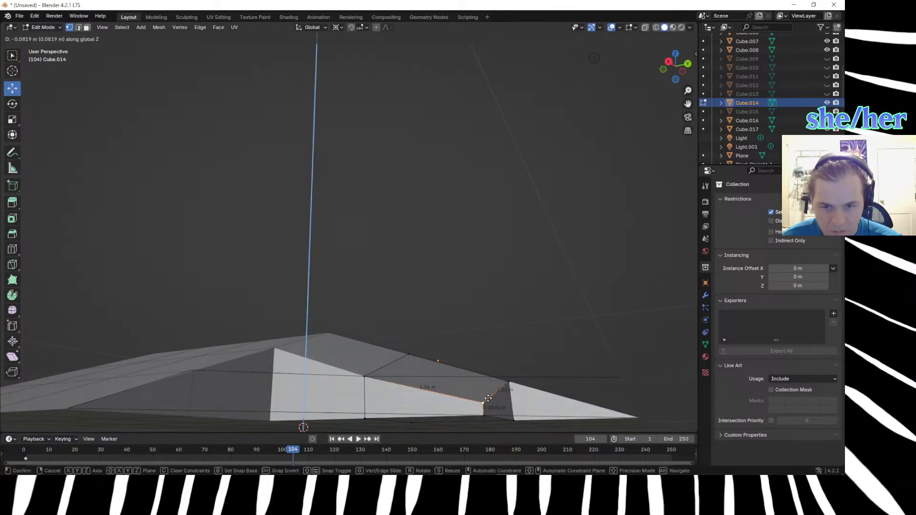
{"action": "left_click", "coordinate": [486, 397]}
{"action": "middle_click_drag", "start_coordinate": [447, 353], "coordinate": [494, 401]}
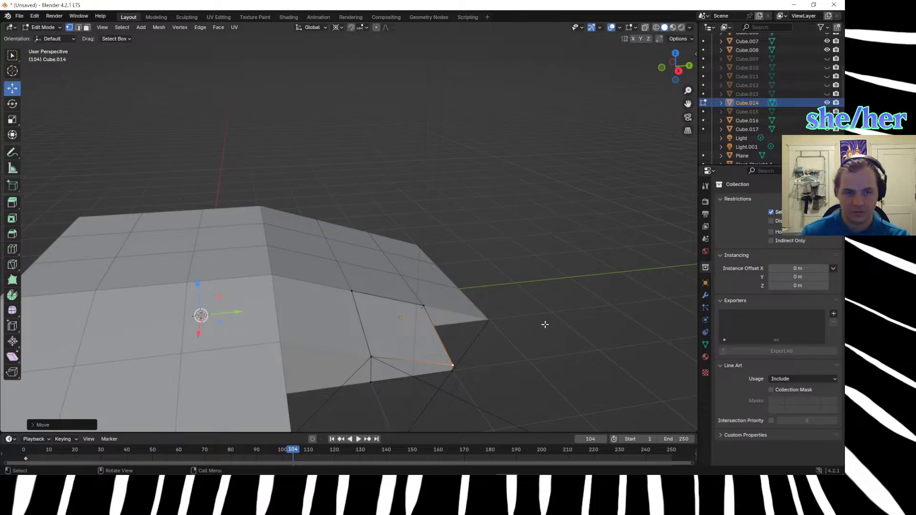
Hide Cube.014, leave its Edit Mode, and hide Cube.017 and Cube.016 as well.
{"action": "left_click", "coordinate": [827, 103]}
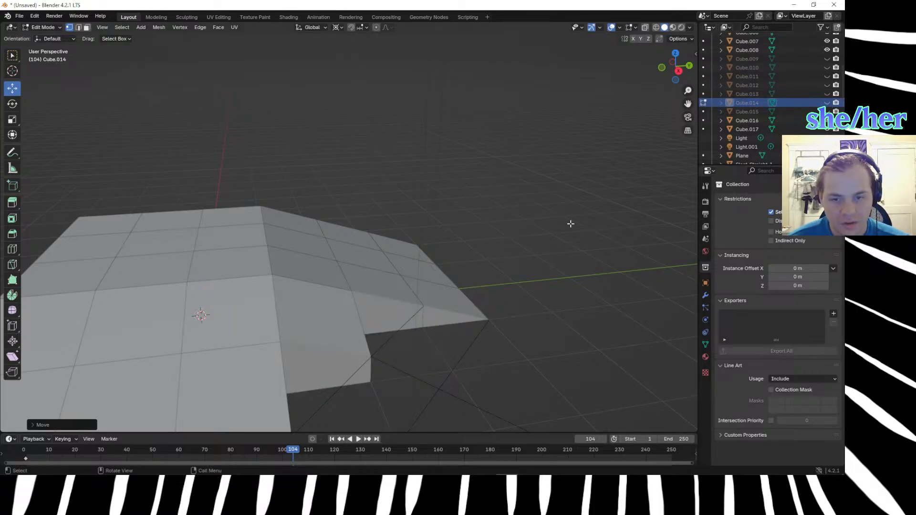
{"action": "left_click", "coordinate": [703, 102]}
{"action": "scroll", "coordinate": [428, 315], "scroll_direction": "down", "scroll_amount": 2}
{"action": "left_click", "coordinate": [404, 322]}
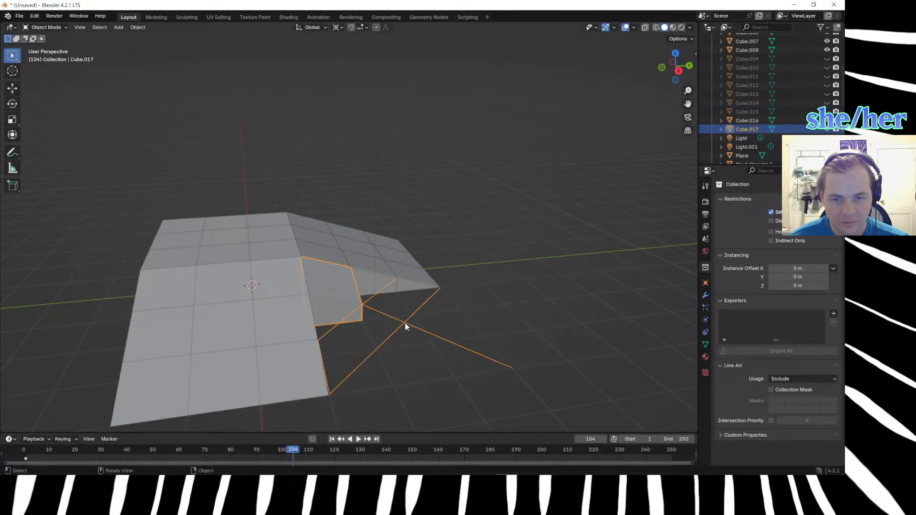
{"action": "key", "text": "g"}
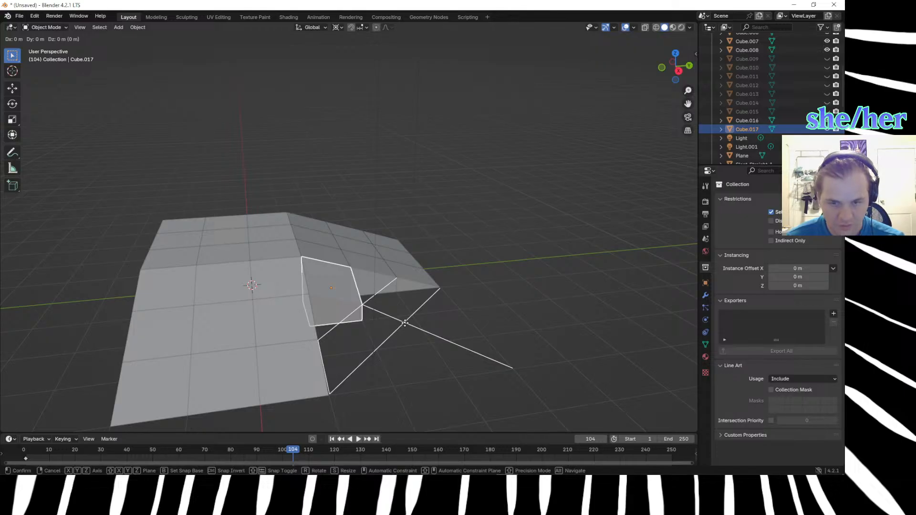
{"action": "key", "text": "Escape"}
{"action": "key", "text": "h"}
{"action": "left_click", "coordinate": [323, 290]}
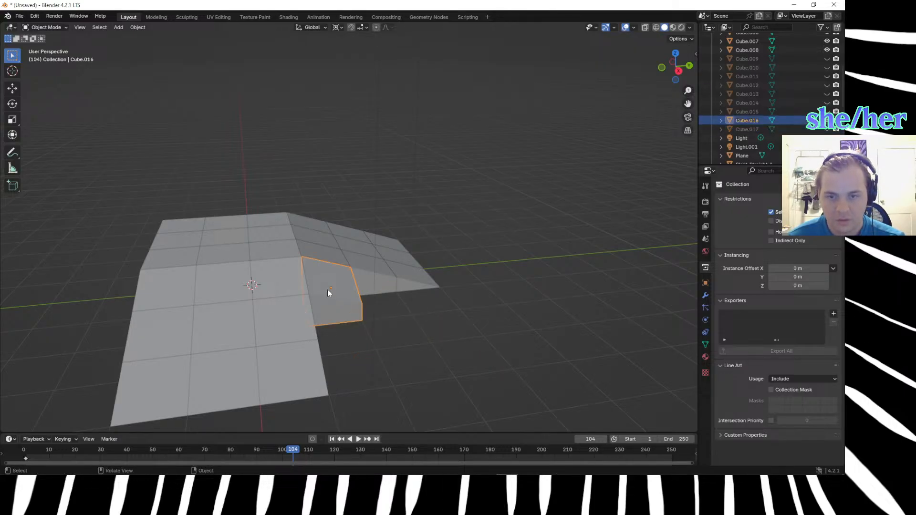
{"action": "key", "text": "h"}
Enter Edit Mode on Slant_Straight_1 and select its upper corner vertex at the ramp's inner corner.
{"action": "left_click", "coordinate": [379, 320]}
{"action": "middle_click_drag", "start_coordinate": [414, 325], "coordinate": [389, 311]}
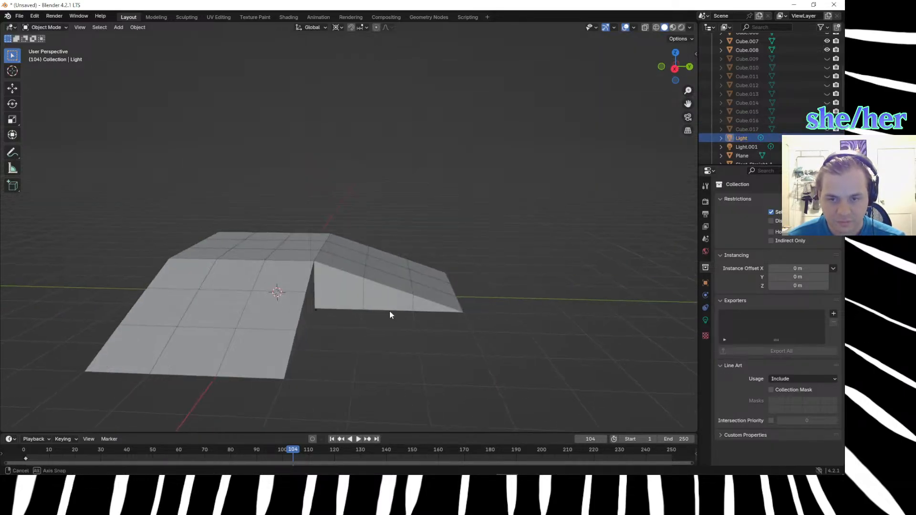
{"action": "middle_click_drag", "start_coordinate": [305, 359], "coordinate": [303, 261]}
{"action": "left_click", "coordinate": [348, 288]}
{"action": "left_click", "coordinate": [337, 372]}
{"action": "left_click", "coordinate": [328, 288]}
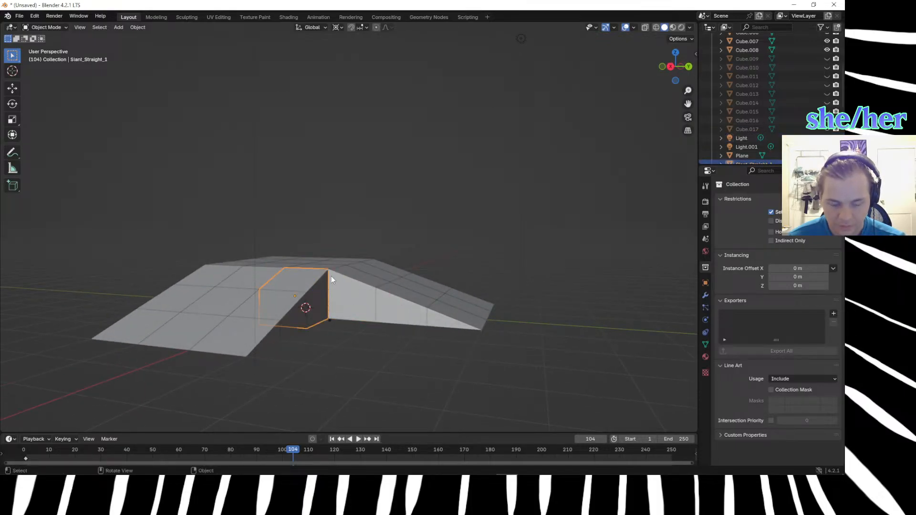
{"action": "key", "text": "Tab"}
{"action": "left_click", "coordinate": [325, 266]}
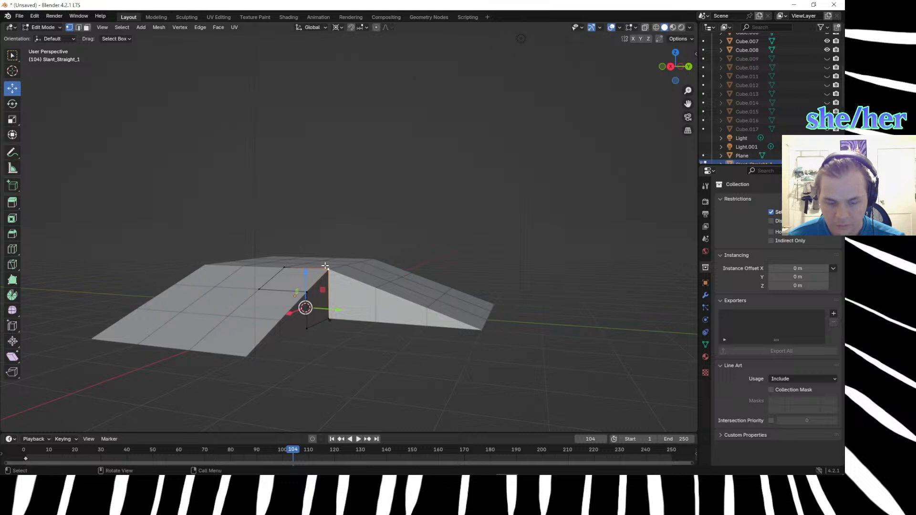
Try to copy, move and cut Slant_Straight_1's selected corner vertex, and undo the resulting dissolve.
{"action": "key", "text": "ctrl+c"}
{"action": "right_click", "coordinate": [325, 265]}
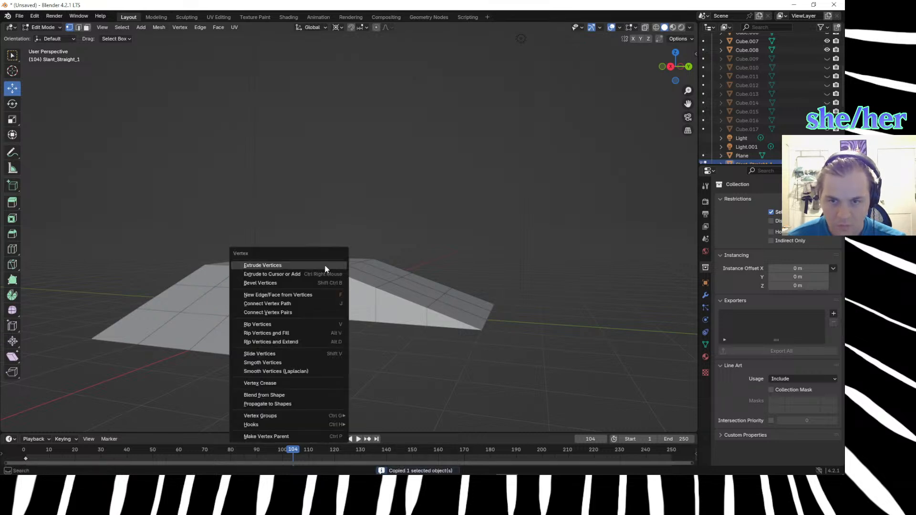
{"action": "left_click", "coordinate": [330, 211]}
{"action": "left_click", "coordinate": [323, 267]}
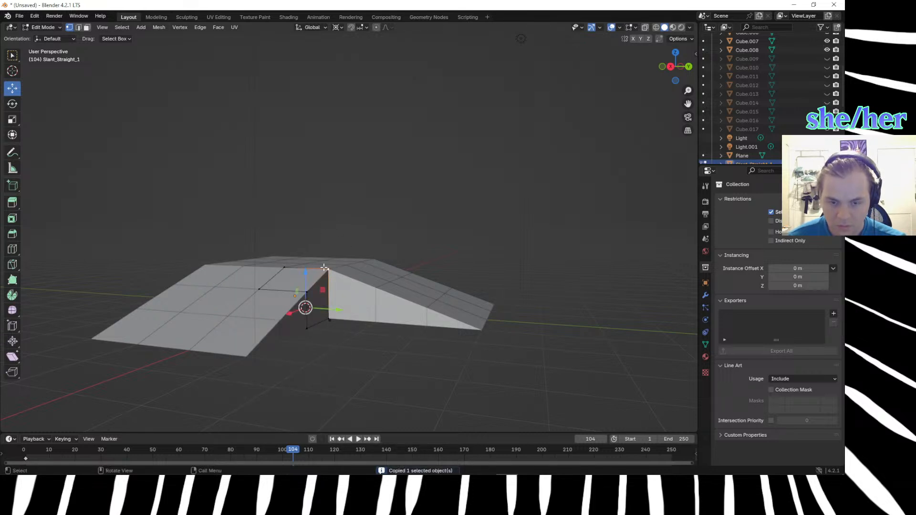
{"action": "key", "text": "g"}
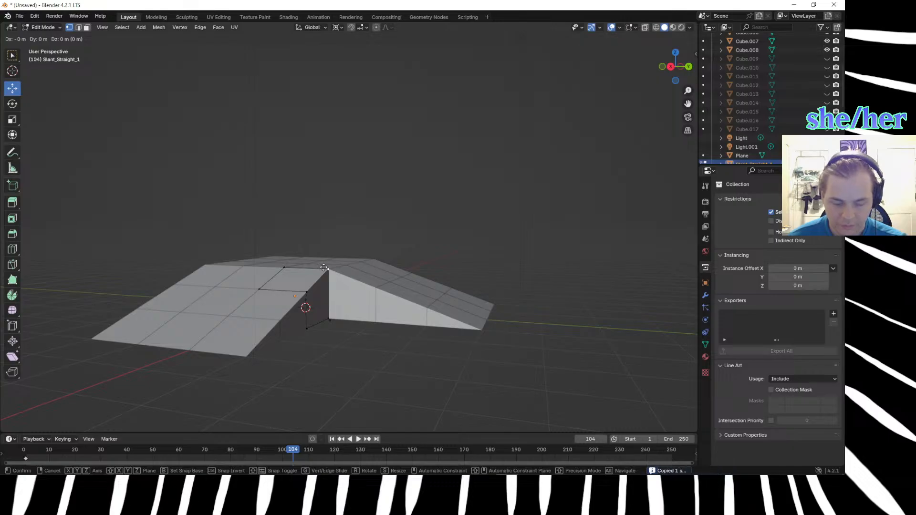
{"action": "left_click", "coordinate": [444, 355]}
{"action": "key", "text": "ctrl+x"}
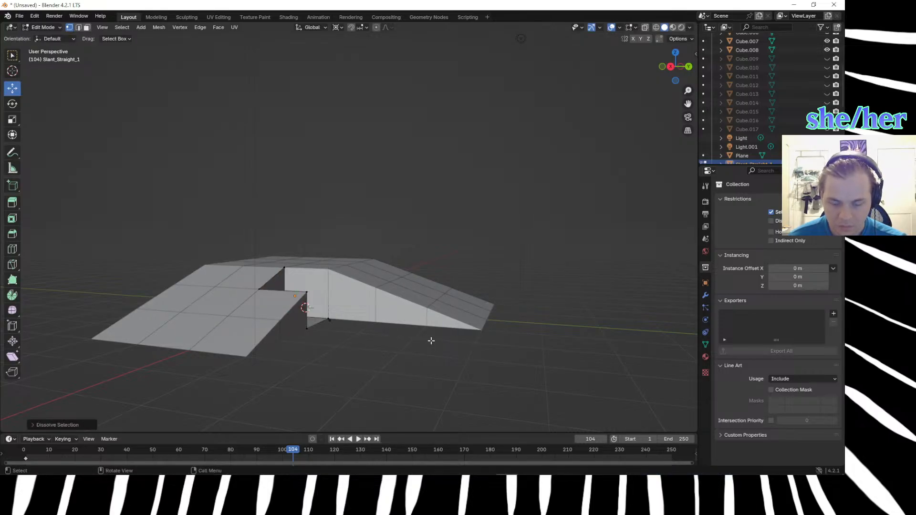
{"action": "key", "text": "ctrl+z"}
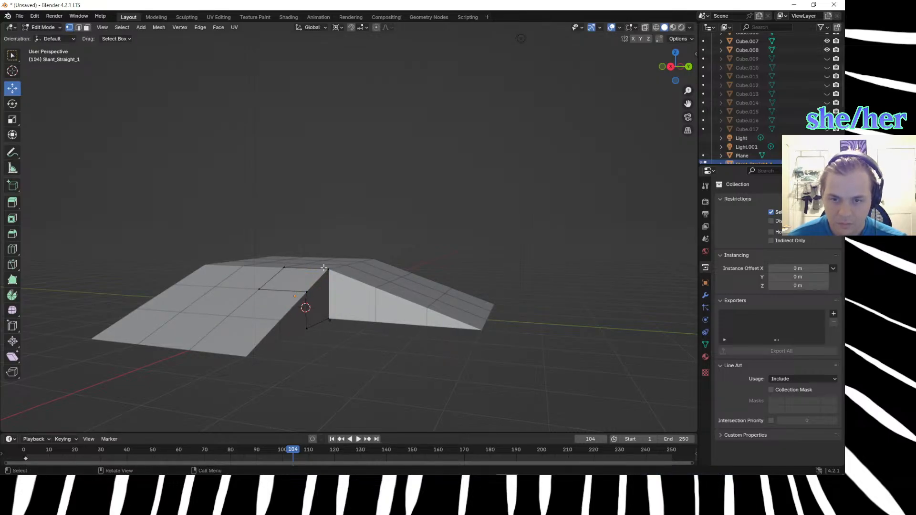
Leave Edit Mode with the inner-corner vertex selected and duplicate Slant_Straight_1 in place.
{"action": "left_click", "coordinate": [324, 268]}
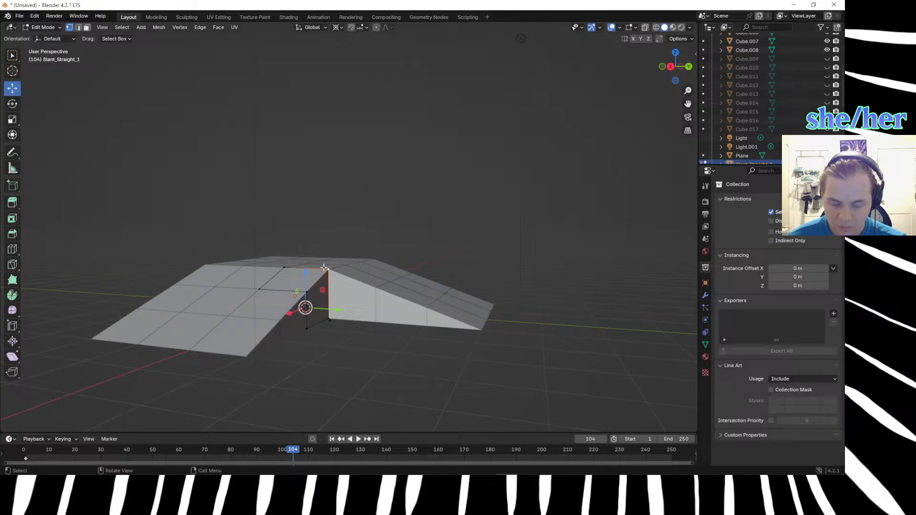
{"action": "scroll", "coordinate": [714, 145], "scroll_direction": "down", "scroll_amount": 2}
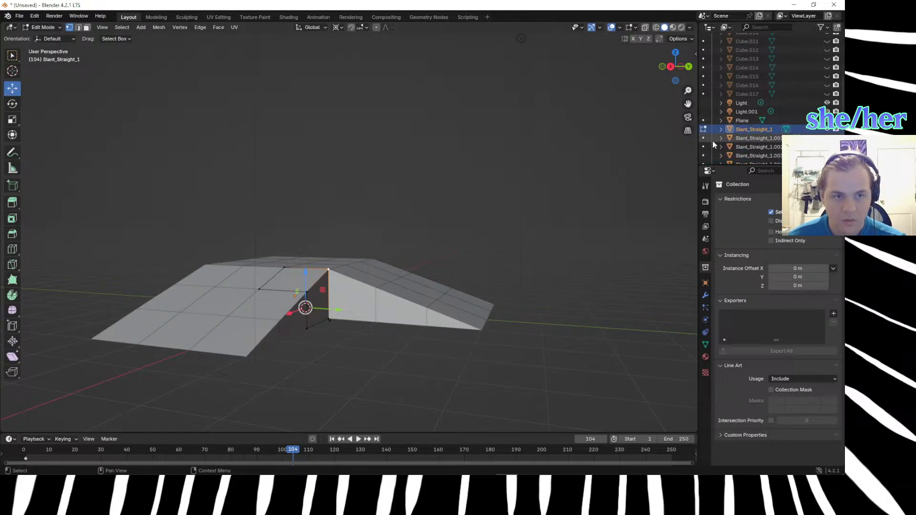
{"action": "left_click", "coordinate": [702, 130]}
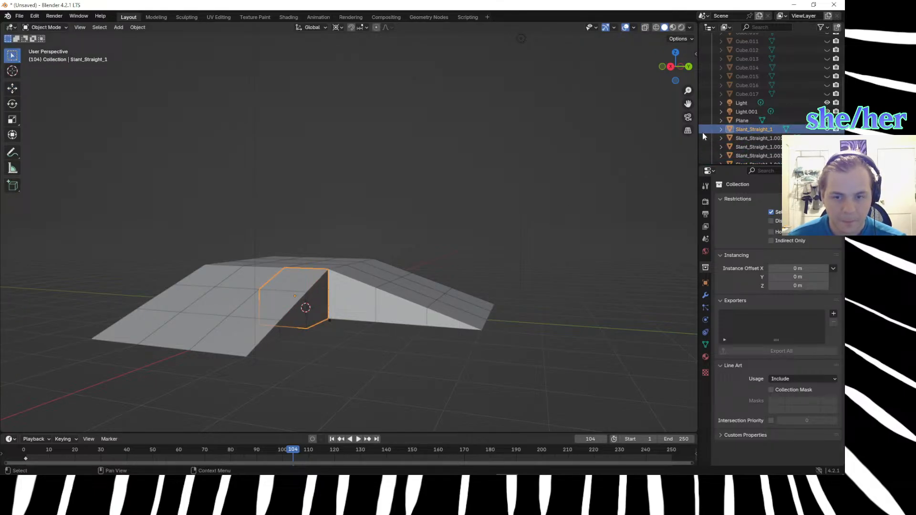
{"action": "scroll", "coordinate": [740, 126], "scroll_direction": "down", "scroll_amount": 2}
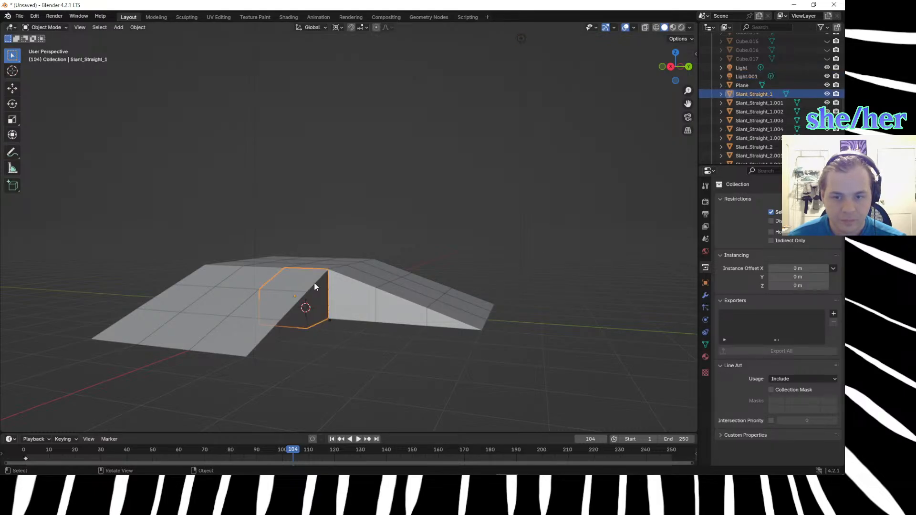
{"action": "key", "text": "shift+d"}
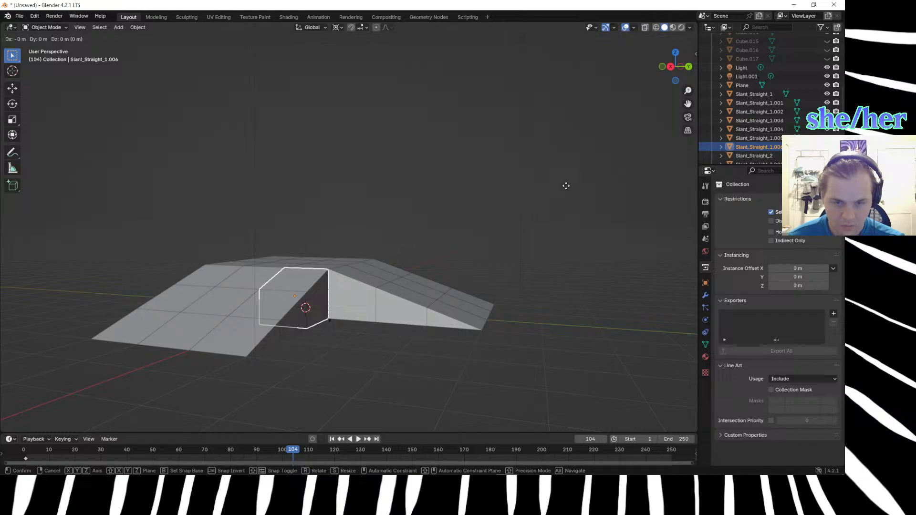
{"action": "right_click", "coordinate": [565, 185]}
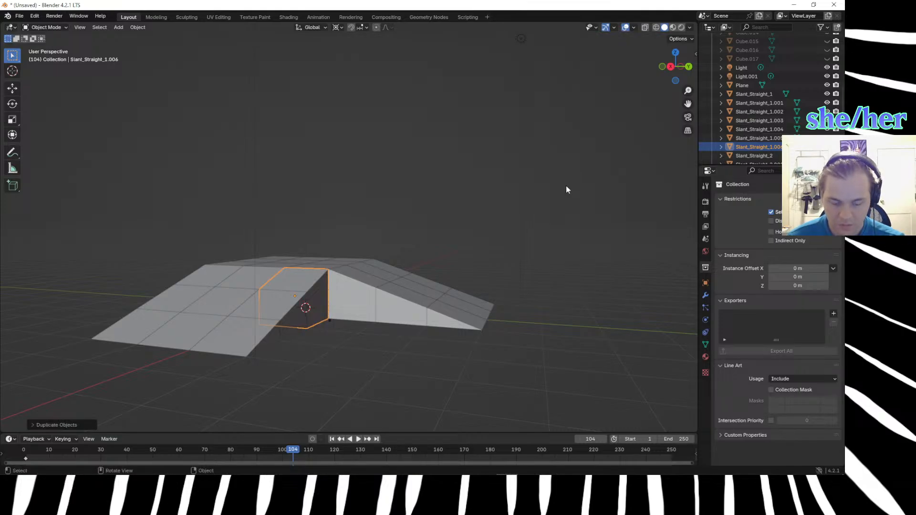
In the duplicate's Edit Mode, extrude the inner-corner top vertex away from the block as a loose edge.
{"action": "key", "text": "Tab"}
{"action": "key", "text": "e"}
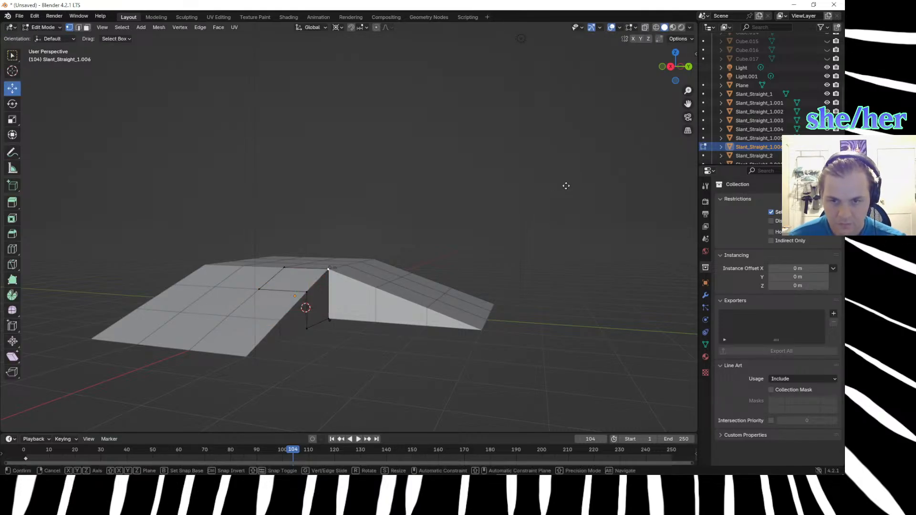
{"action": "left_click", "coordinate": [659, 272]}
{"action": "middle_click_drag", "start_coordinate": [483, 254], "coordinate": [541, 292]}
Move the loose edge's end vertex in plan so it lines up with the outer ends of both ramps.
{"action": "key", "text": "g"}
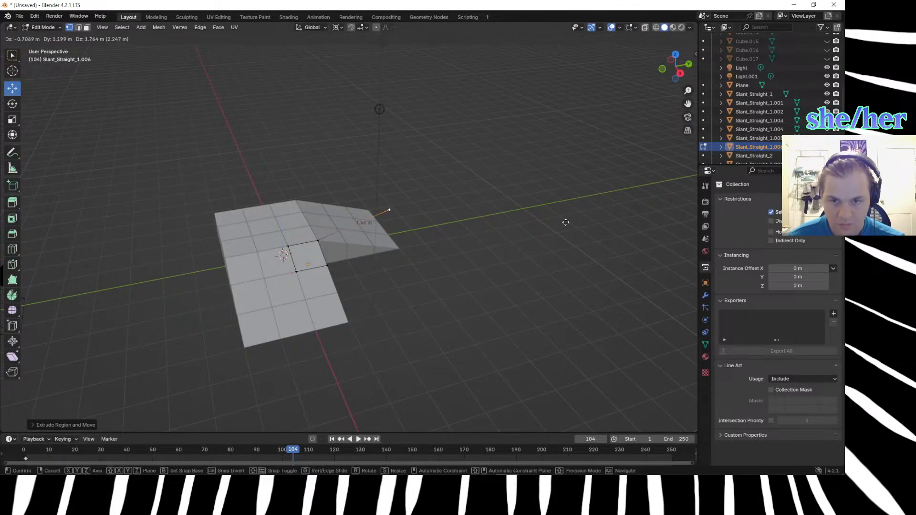
{"action": "left_click", "coordinate": [619, 324]}
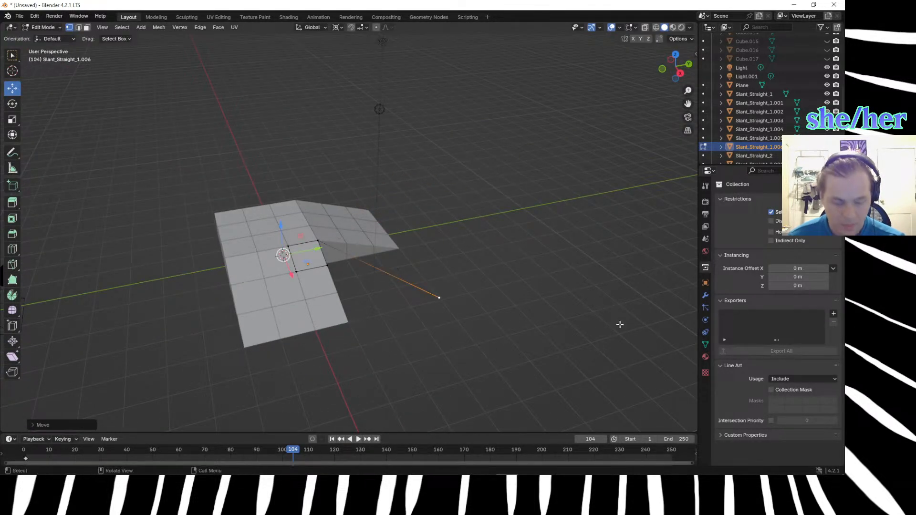
{"action": "key", "text": "KP_7"}
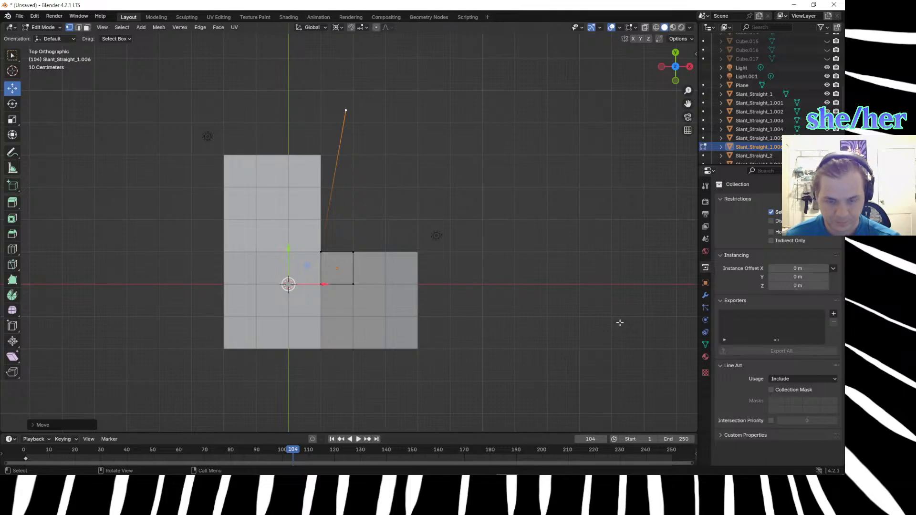
{"action": "key", "text": "g"}
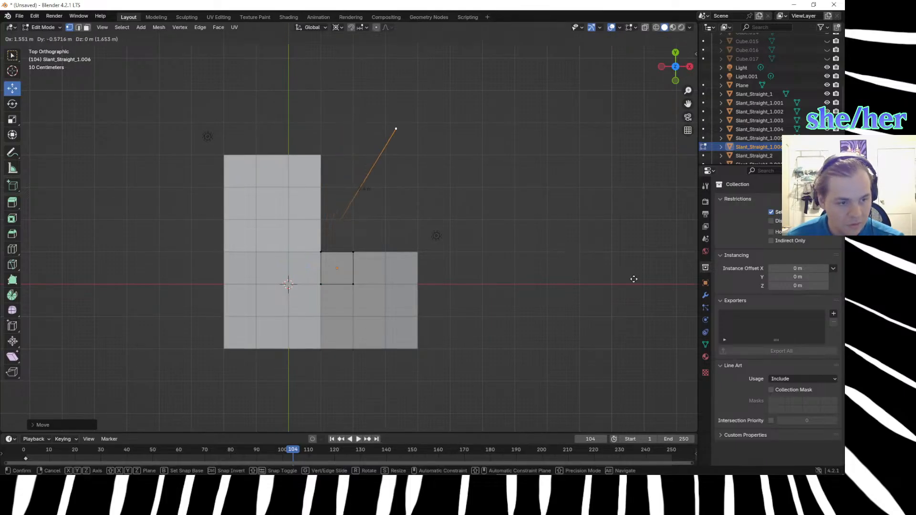
{"action": "left_click", "coordinate": [652, 304]}
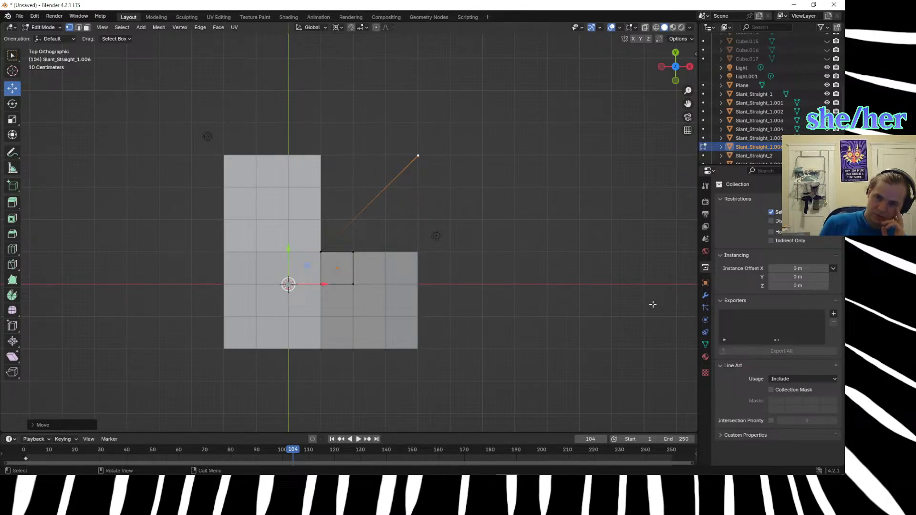
Raise the loose end vertex about 2 m to ground level at the ramp's foot and check its alignment from the side.
{"action": "middle_click_drag", "start_coordinate": [544, 285], "coordinate": [476, 227]}
{"action": "key", "text": "KP_1"}
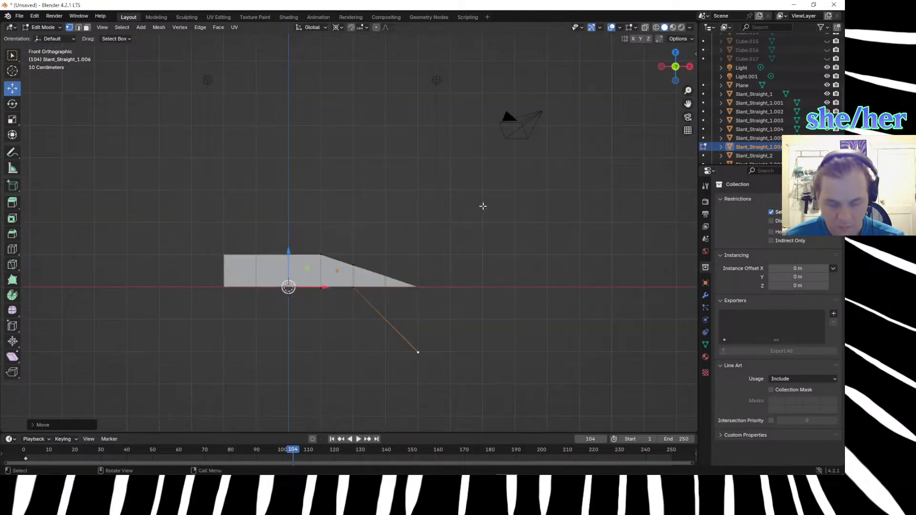
{"action": "key", "text": "g"}
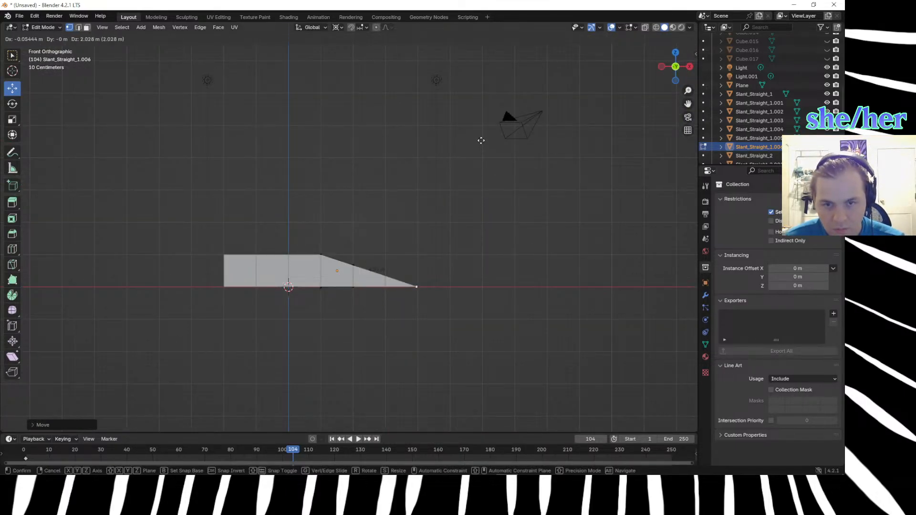
{"action": "left_click", "coordinate": [482, 141]}
{"action": "middle_click_drag", "start_coordinate": [488, 259], "coordinate": [381, 271]}
{"action": "middle_click_drag", "start_coordinate": [365, 281], "coordinate": [431, 248]}
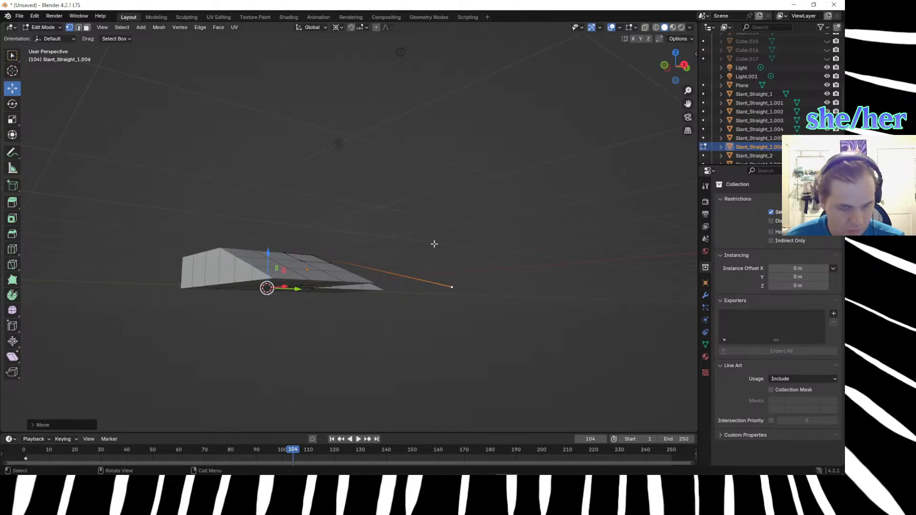
{"action": "key", "text": "KP_1"}
{"action": "key", "text": "KP_3"}
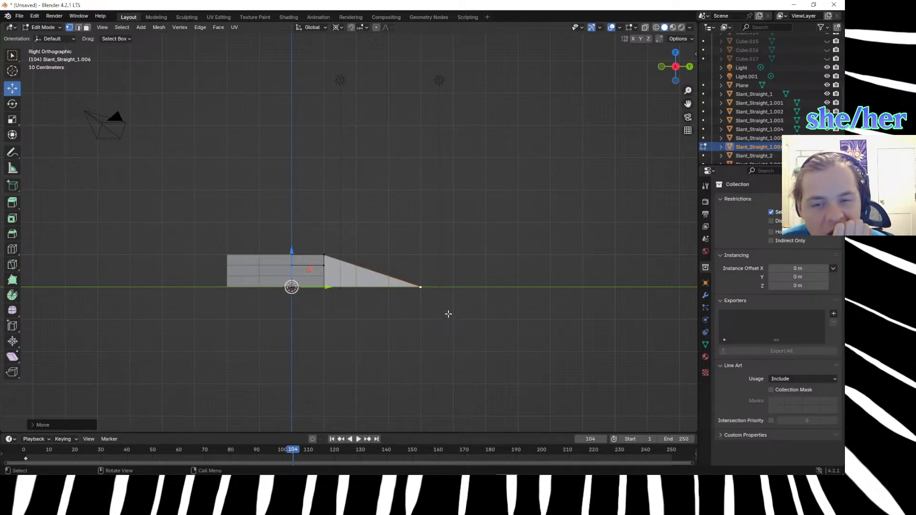
{"action": "middle_click_drag", "start_coordinate": [448, 310], "coordinate": [440, 332]}
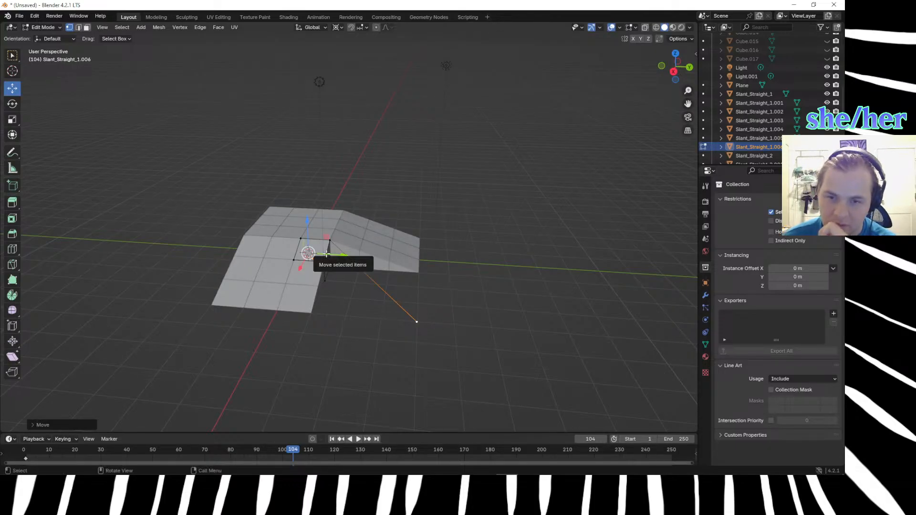
Extrude the block's sloped edge beside the inner corner about 2.9 m along Y, parallel to the neighbouring ramp.
{"action": "key", "text": "2"}
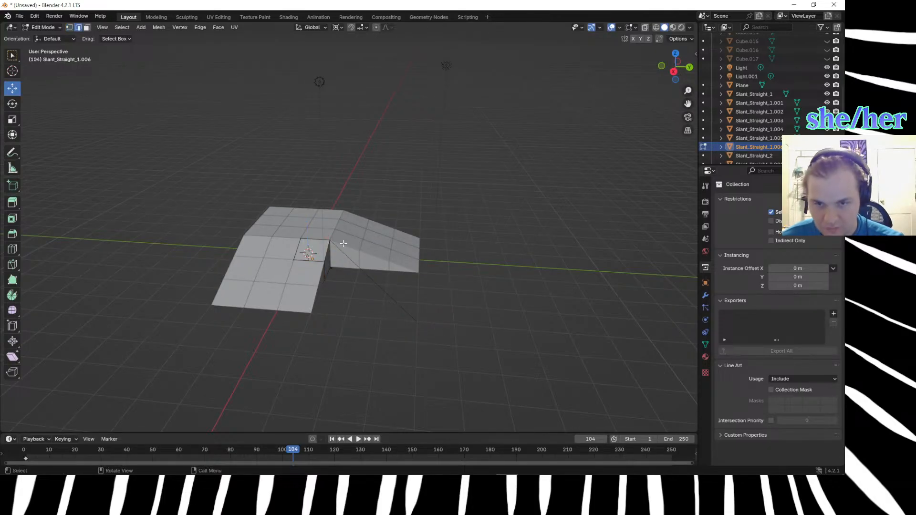
{"action": "left_click", "coordinate": [326, 251]}
{"action": "key", "text": "e"}
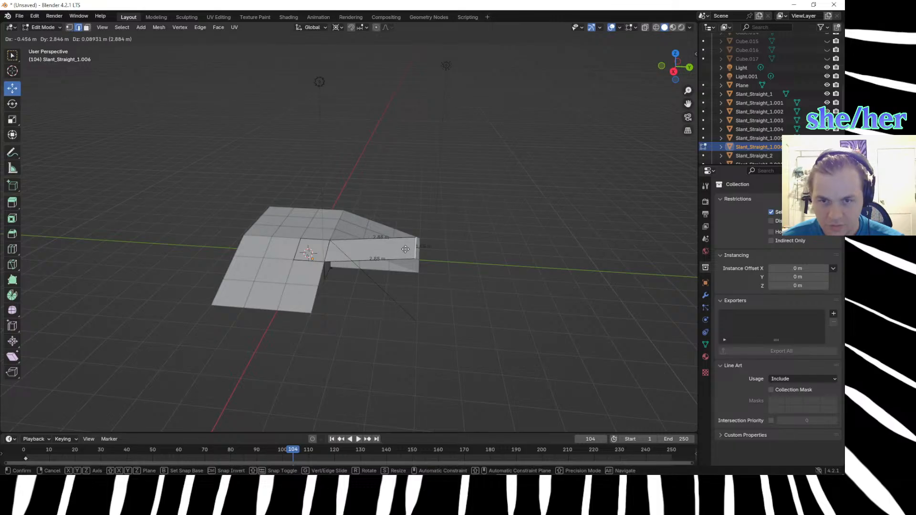
{"action": "left_click", "coordinate": [406, 254]}
Extrude the loose diagonal edge sideways into a narrow sloped face across the inner corner.
{"action": "middle_click_drag", "start_coordinate": [419, 259], "coordinate": [374, 308]}
{"action": "left_click", "coordinate": [374, 308]}
{"action": "key", "text": "e"}
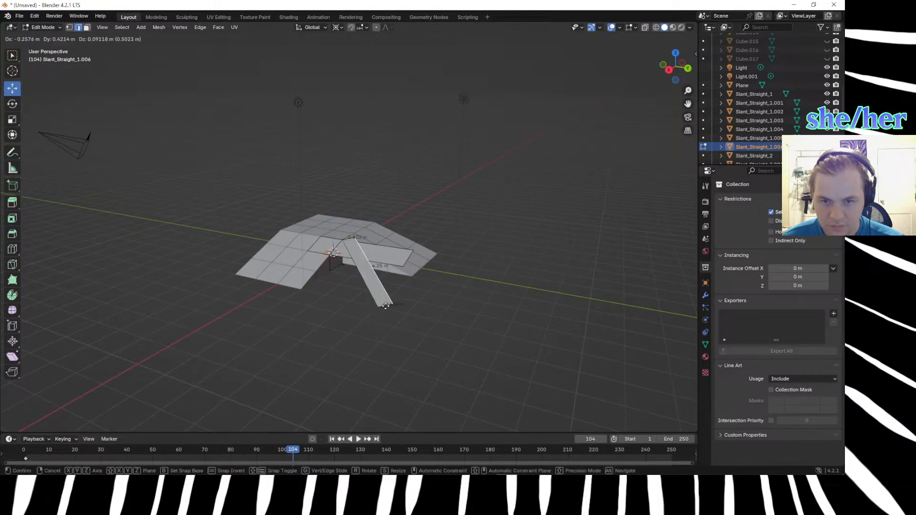
{"action": "left_click", "coordinate": [397, 304]}
{"action": "middle_click_drag", "start_coordinate": [397, 304], "coordinate": [318, 326]}
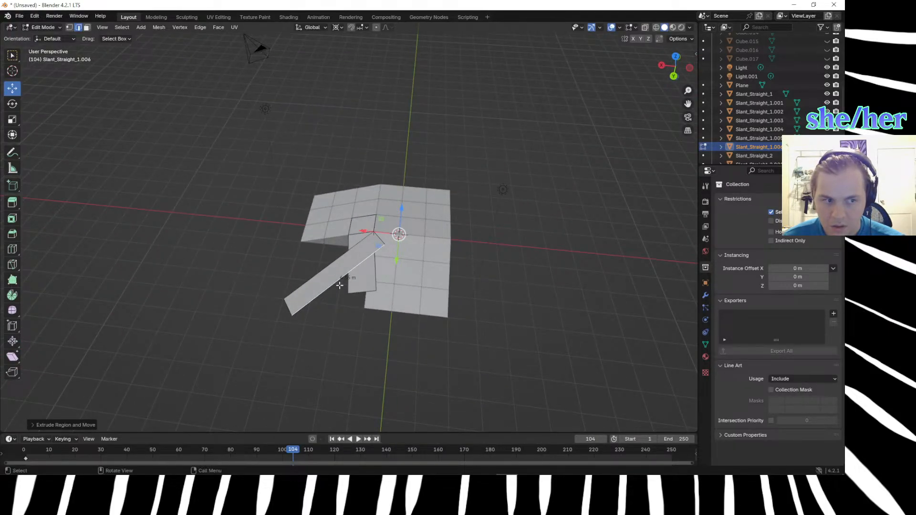
Undo both edge extrusions and clear the selection.
{"action": "key", "text": "ctrl+z"}
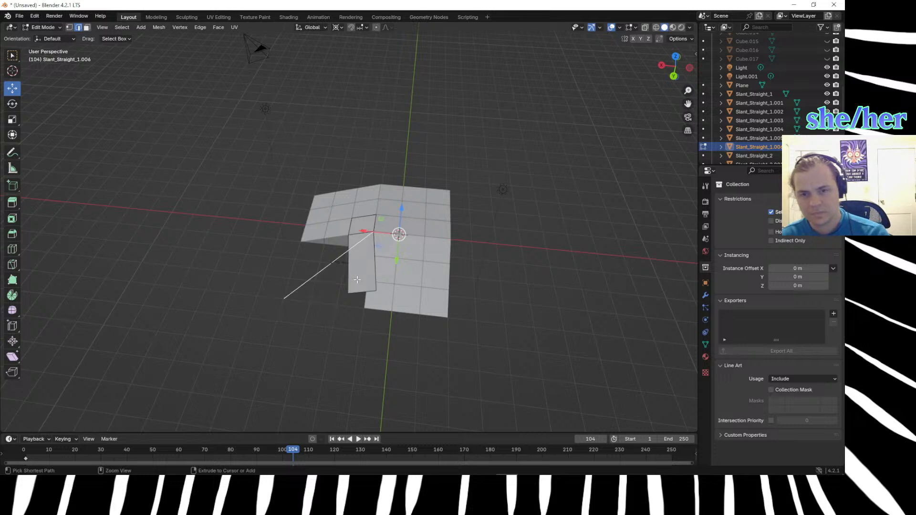
{"action": "key", "text": "ctrl+z"}
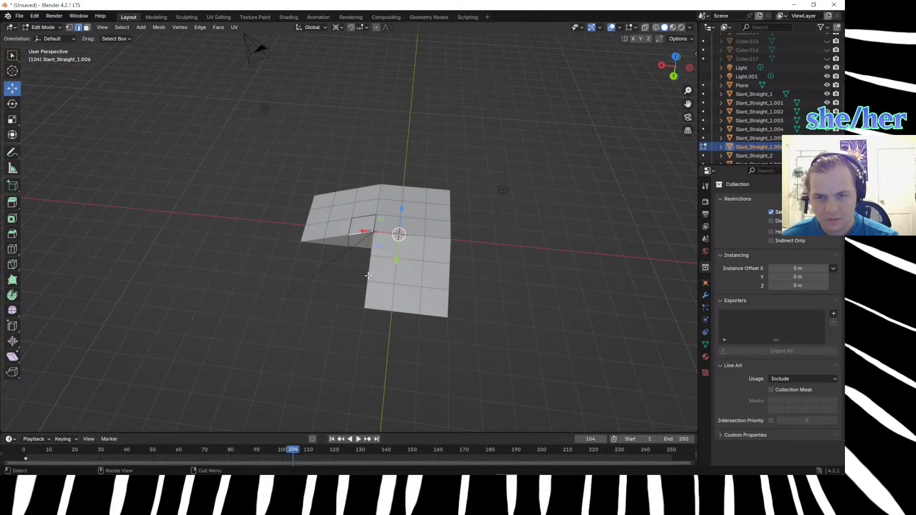
{"action": "left_click", "coordinate": [175, 289]}
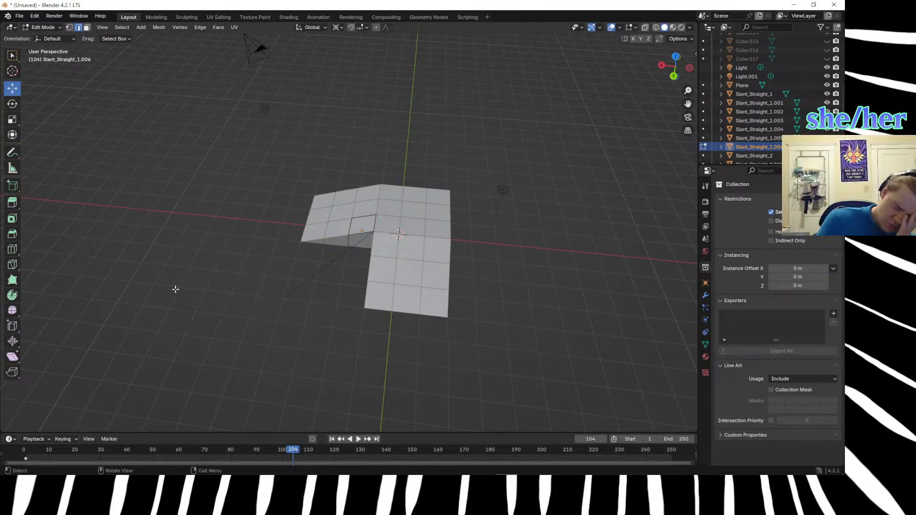
{"action": "middle_click_drag", "start_coordinate": [236, 269], "coordinate": [309, 237]}
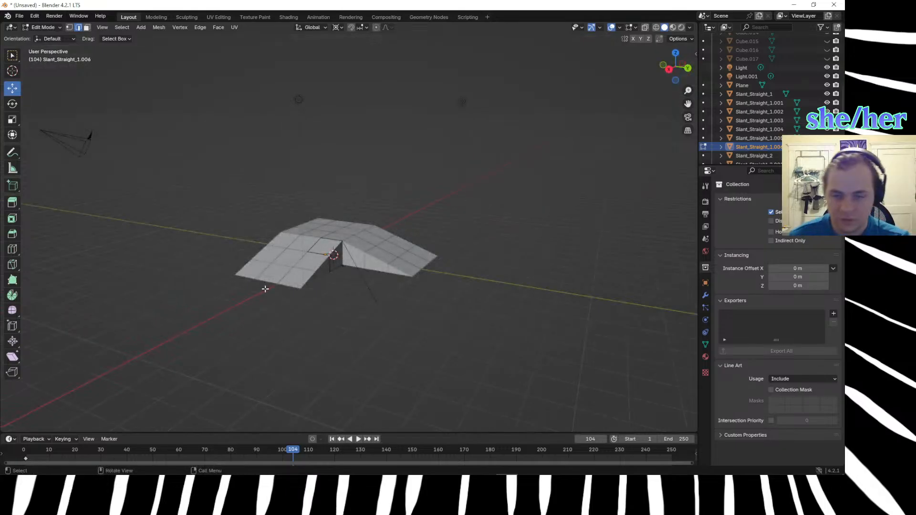
{"action": "scroll", "coordinate": [264, 288], "scroll_direction": "up", "scroll_amount": 3}
{"action": "middle_click_drag", "start_coordinate": [294, 278], "coordinate": [456, 258]}
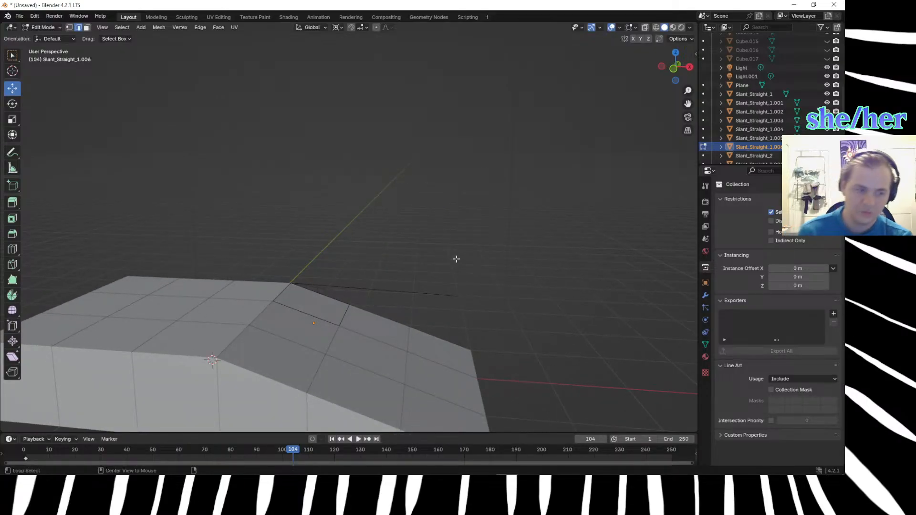
Switch to Firefox and search DuckDuckGo for "slope of ramp 3d" in a new tab.
{"action": "key", "text": "alt+Tab"}
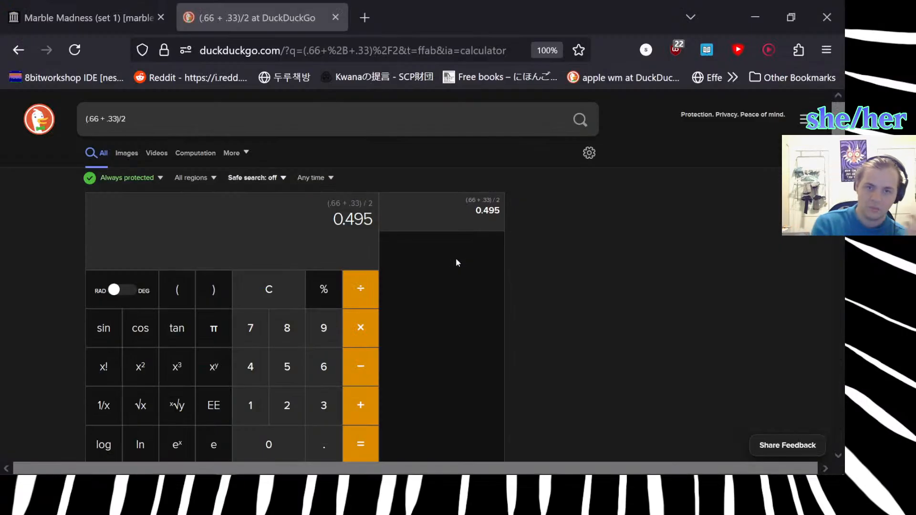
{"action": "left_click", "coordinate": [364, 7]}
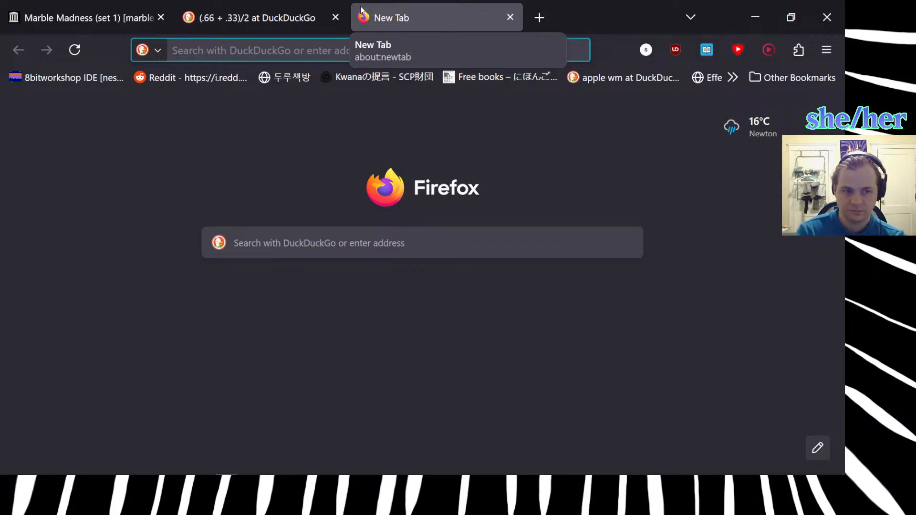
{"action": "type", "text": "sam"}
{"action": "key", "text": "BackSpace"}
{"action": "key", "text": "BackSpace"}
{"action": "key", "text": "BackSpace"}
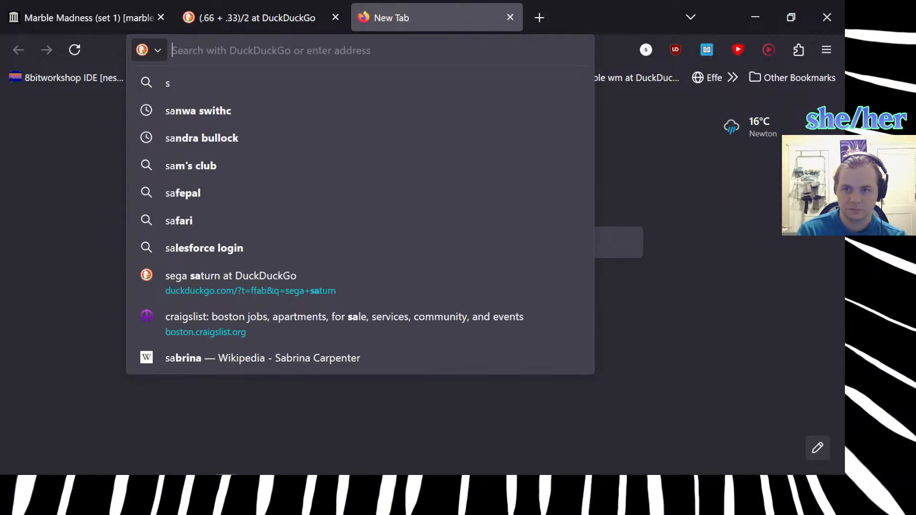
{"action": "key", "text": "super+space"}
{"action": "type", "text": "slope"}
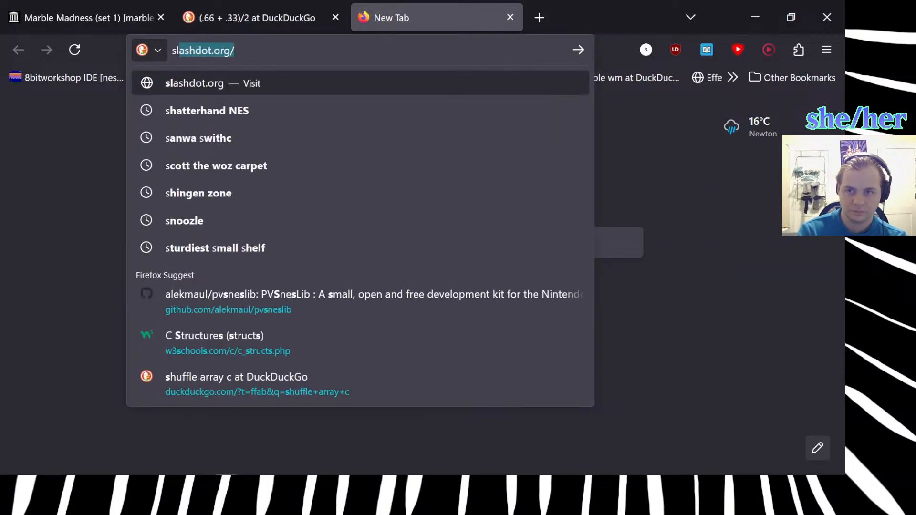
{"action": "type", "text": " of ramp"}
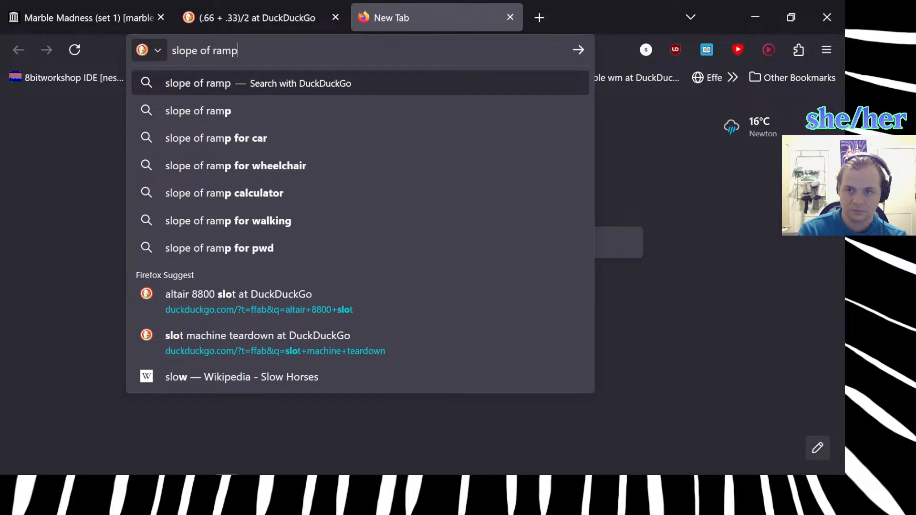
{"action": "type", "text": " 3d"}
{"action": "key", "text": "Return"}
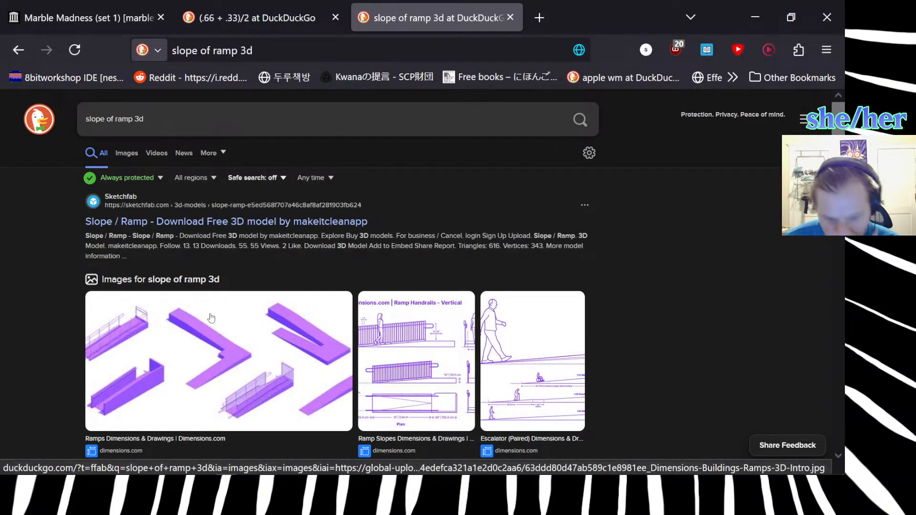
Look through the search results for ramp geometry help, check the Ramp Slope Ratio Calculator page and return to the results.
{"action": "scroll", "coordinate": [212, 317], "scroll_direction": "down", "scroll_amount": 5}
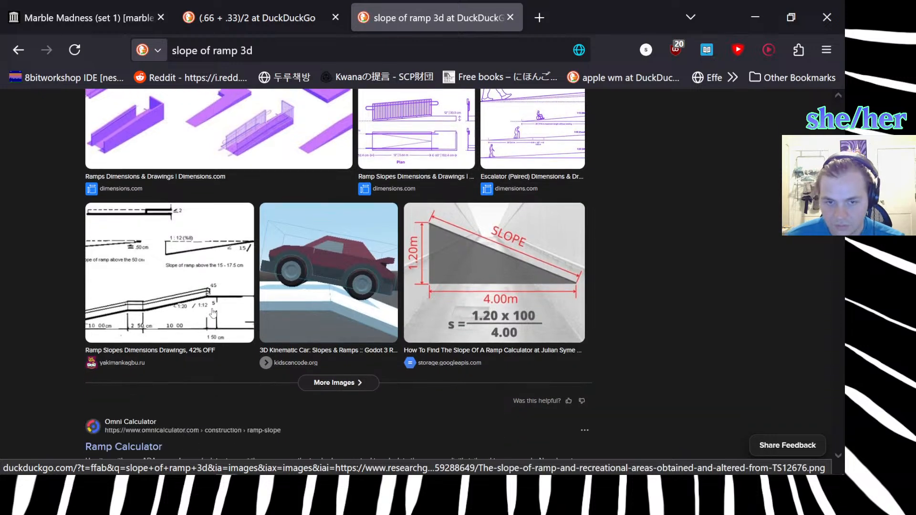
{"action": "scroll", "coordinate": [213, 313], "scroll_direction": "down", "scroll_amount": 3}
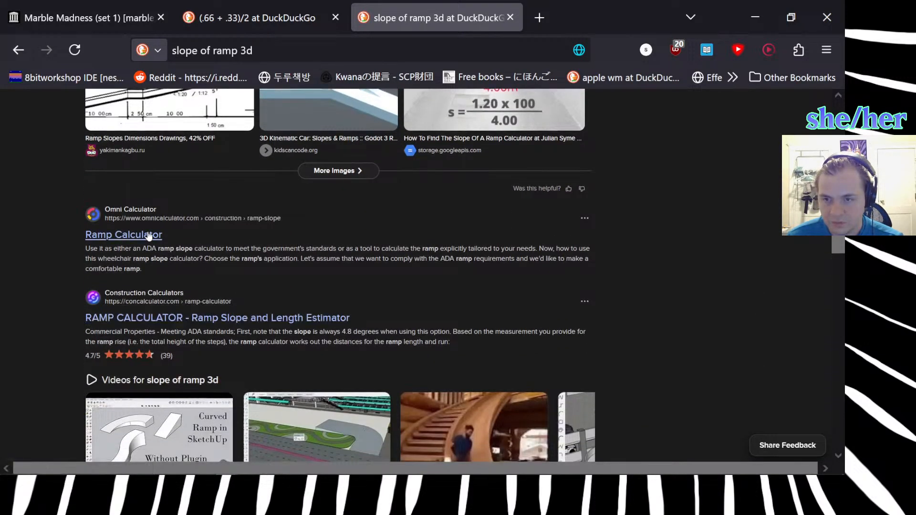
{"action": "scroll", "coordinate": [9, 246], "scroll_direction": "down", "scroll_amount": 4}
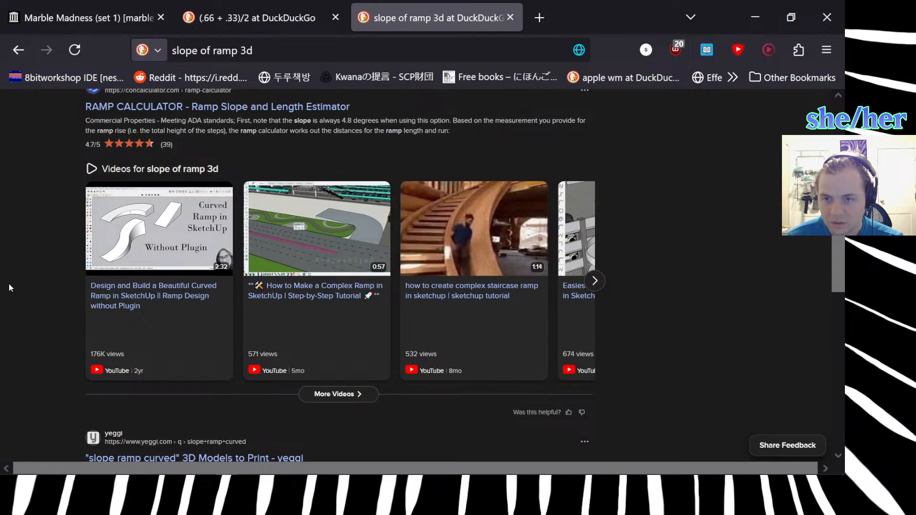
{"action": "scroll", "coordinate": [10, 287], "scroll_direction": "down", "scroll_amount": 1}
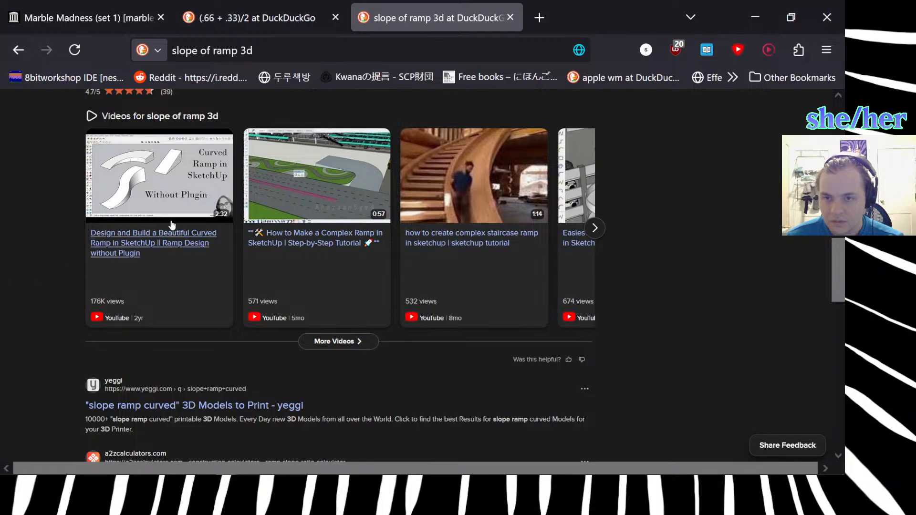
{"action": "scroll", "coordinate": [11, 226], "scroll_direction": "down", "scroll_amount": 4}
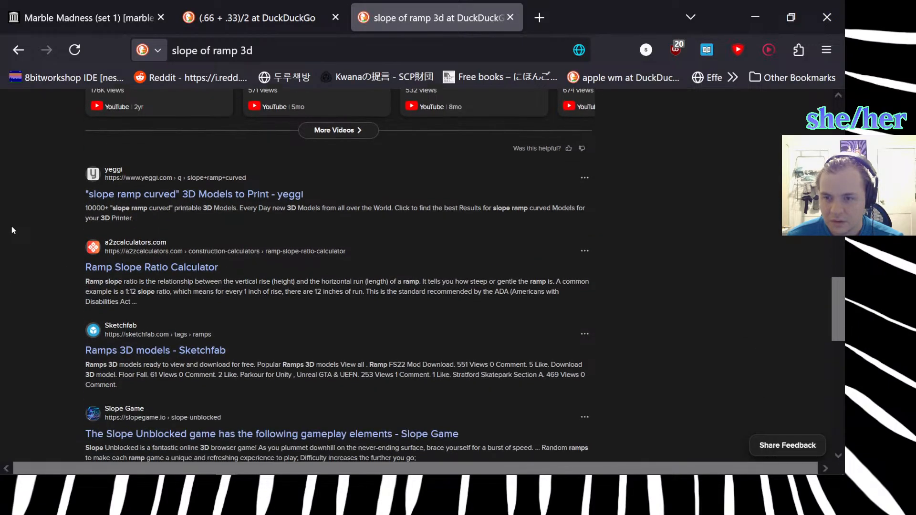
{"action": "scroll", "coordinate": [12, 226], "scroll_direction": "down", "scroll_amount": 1}
{"action": "left_click", "coordinate": [123, 217]}
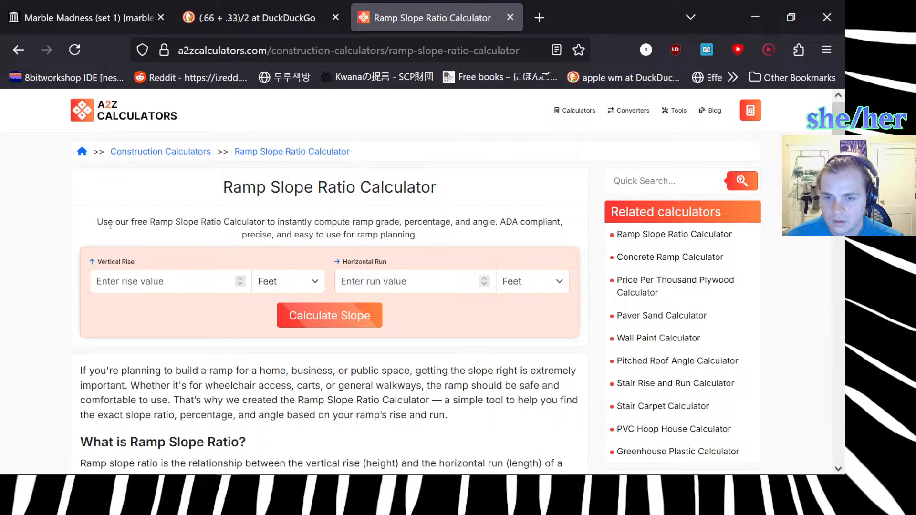
{"action": "left_click", "coordinate": [13, 58]}
Open the Sketchfab "Ramps 3D models" result and browse its models for a corner ramp example.
{"action": "scroll", "coordinate": [48, 275], "scroll_direction": "down", "scroll_amount": 4}
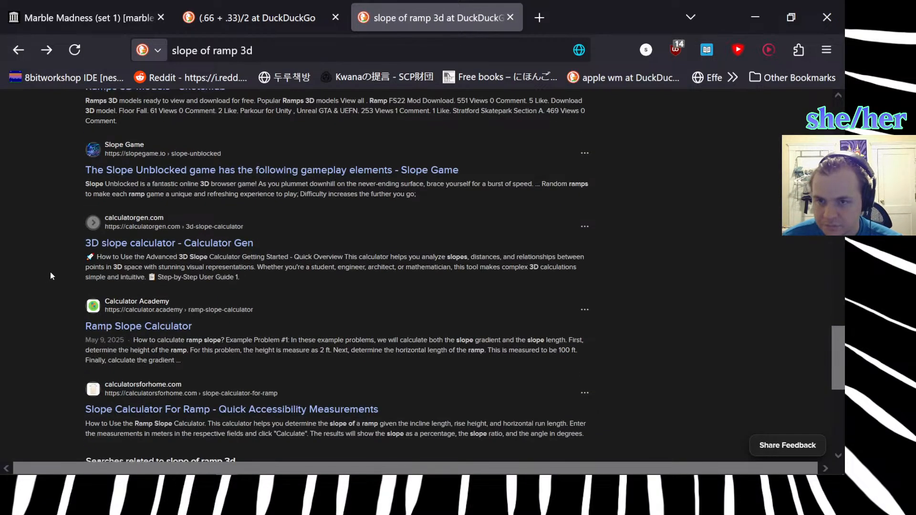
{"action": "scroll", "coordinate": [73, 270], "scroll_direction": "up", "scroll_amount": 2}
{"action": "left_click", "coordinate": [153, 196]}
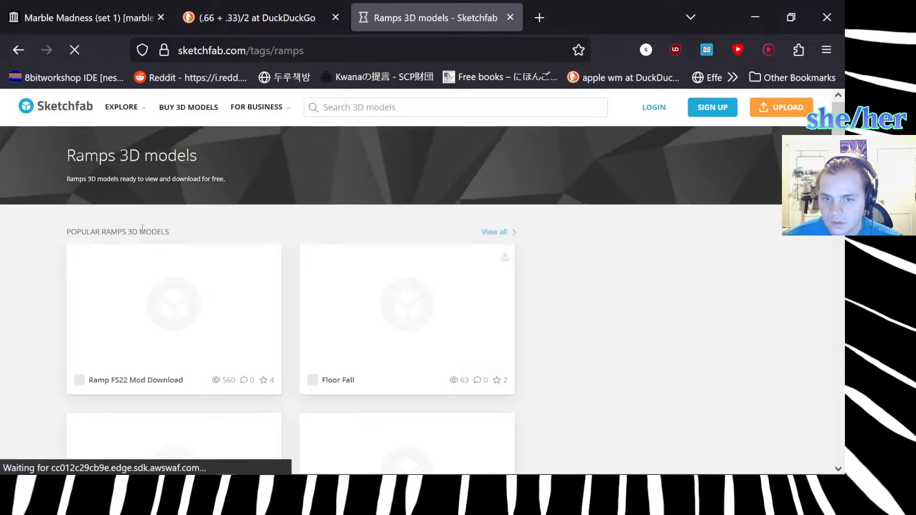
{"action": "scroll", "coordinate": [38, 330], "scroll_direction": "down", "scroll_amount": 1}
{"action": "scroll", "coordinate": [38, 331], "scroll_direction": "down", "scroll_amount": 5}
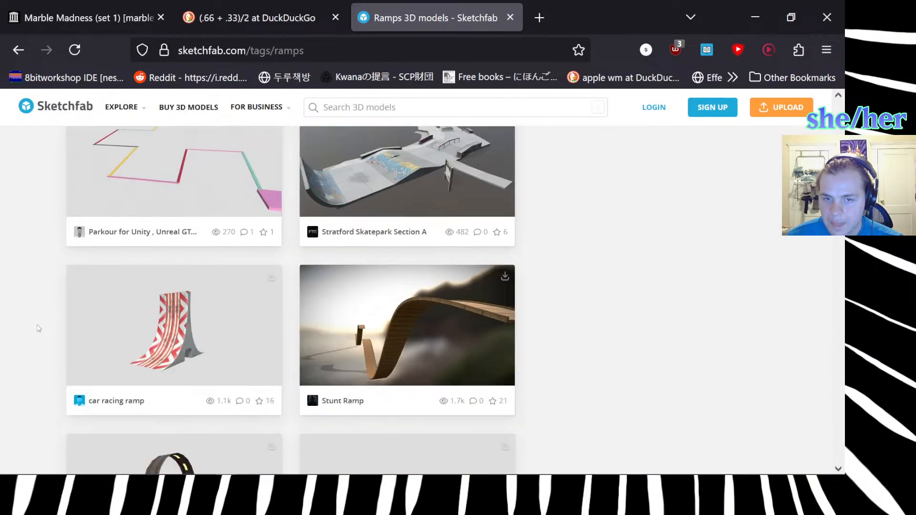
{"action": "scroll", "coordinate": [38, 329], "scroll_direction": "down", "scroll_amount": 10}
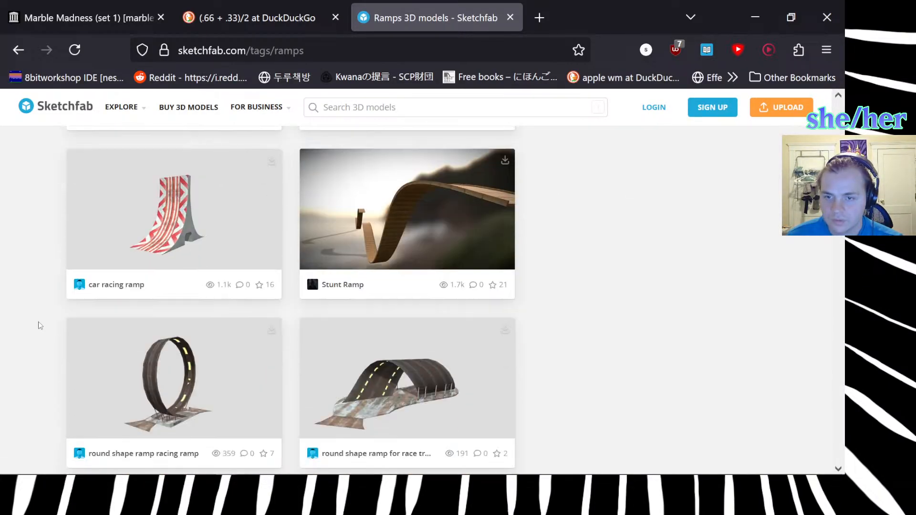
Browse the remaining Sketchfab ramp models, return to the DuckDuckGo results and look through the rest of the list.
{"action": "scroll", "coordinate": [38, 321], "scroll_direction": "down", "scroll_amount": 13}
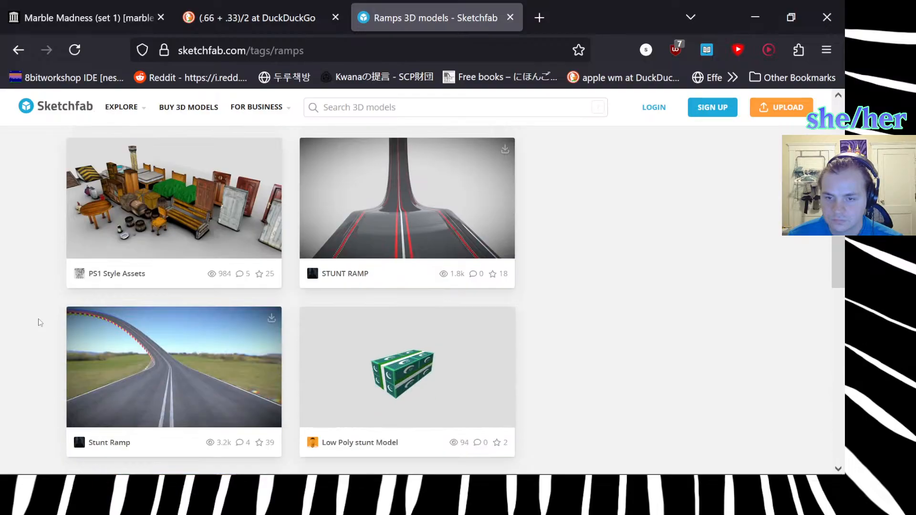
{"action": "scroll", "coordinate": [39, 313], "scroll_direction": "down", "scroll_amount": 11}
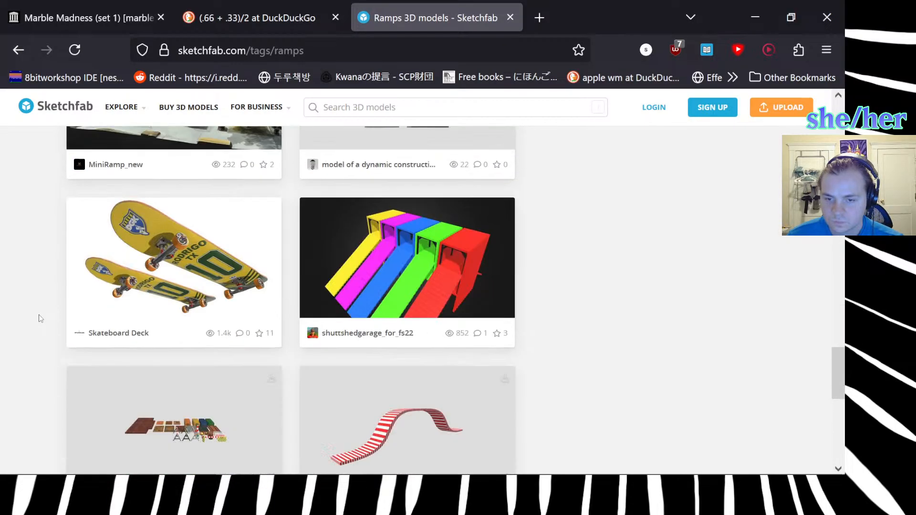
{"action": "scroll", "coordinate": [43, 313], "scroll_direction": "up", "scroll_amount": 3}
{"action": "scroll", "coordinate": [47, 313], "scroll_direction": "up", "scroll_amount": 3}
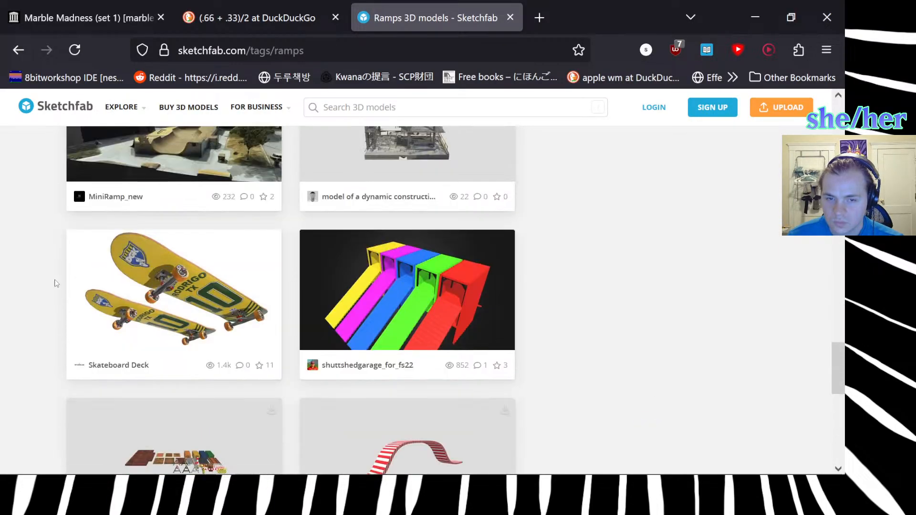
{"action": "left_click", "coordinate": [19, 50]}
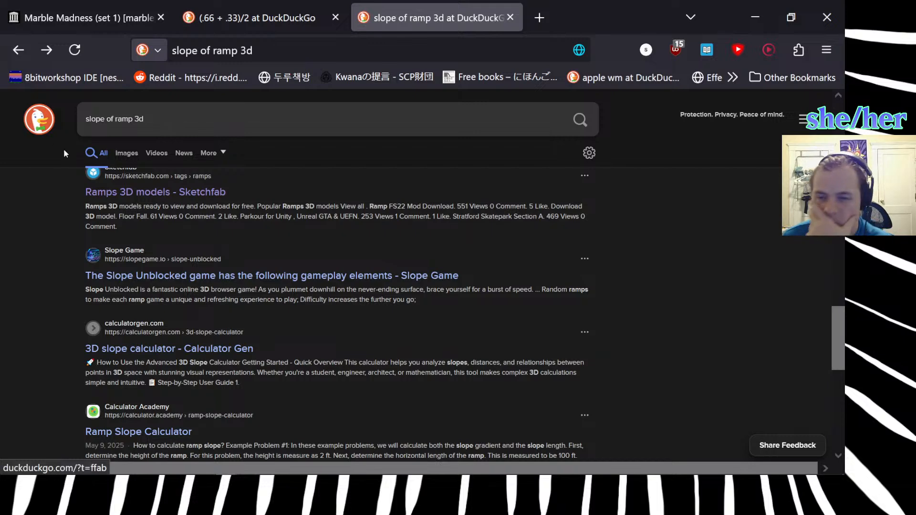
{"action": "scroll", "coordinate": [95, 238], "scroll_direction": "down", "scroll_amount": 4}
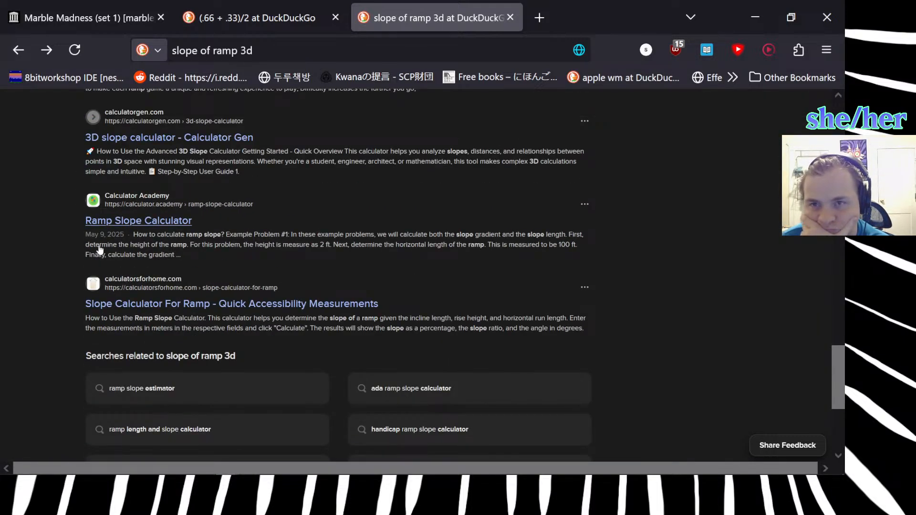
{"action": "left_click", "coordinate": [292, 51]}
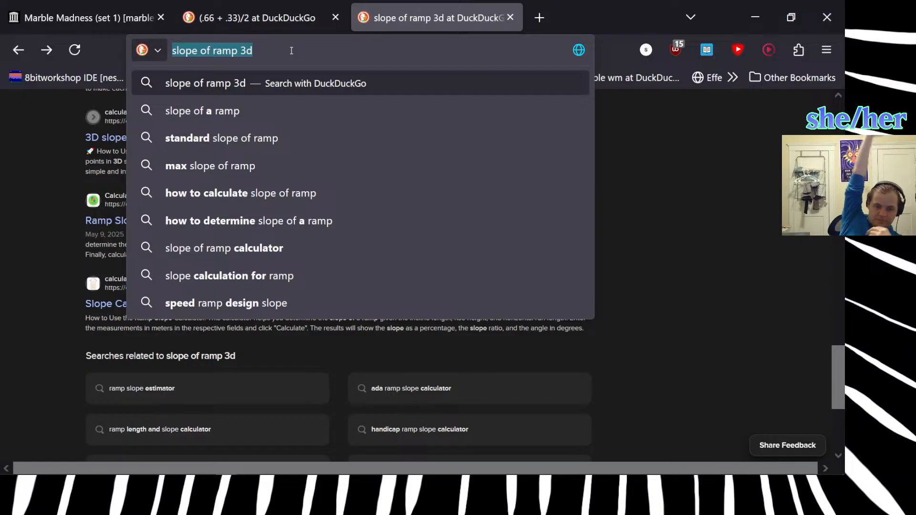
Switch to Blender and add a cone with a 3 m base radius and 1 m depth inside the slanted piece's mesh.
{"action": "key", "text": "alt+Tab"}
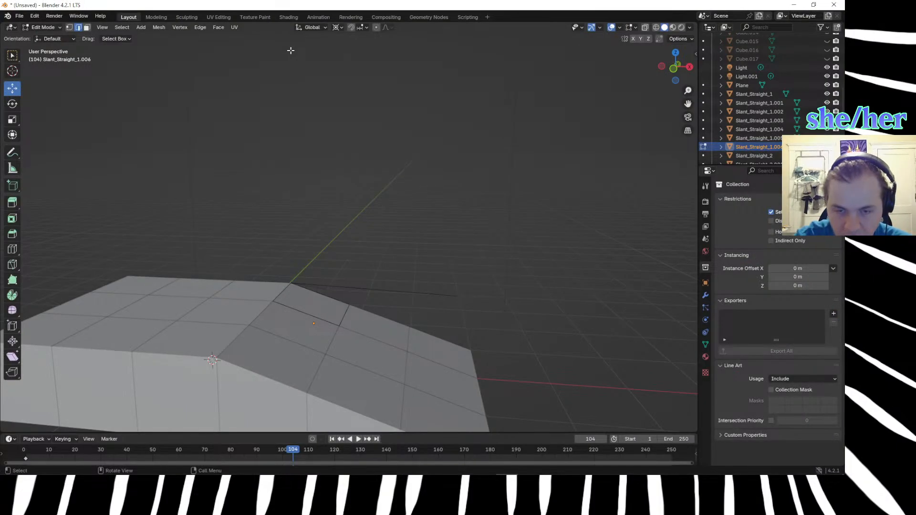
{"action": "middle_click_drag", "start_coordinate": [367, 253], "coordinate": [305, 268]}
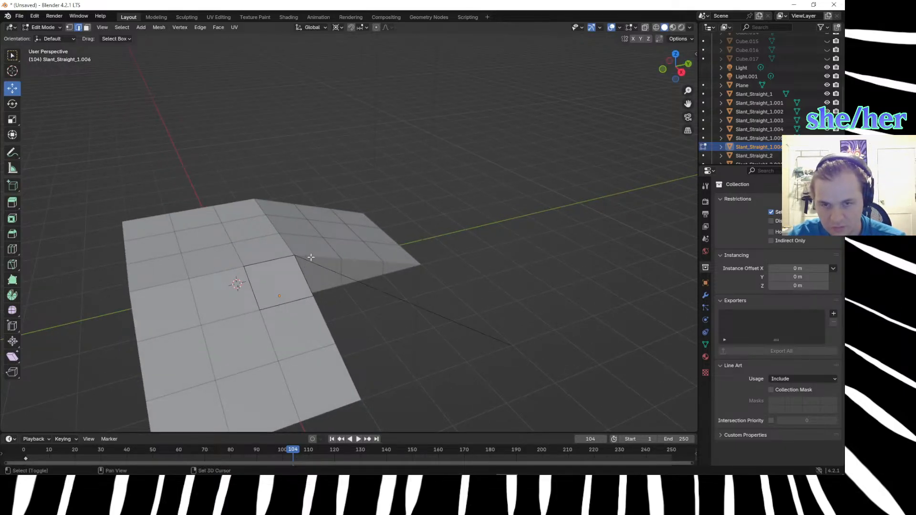
{"action": "key", "text": "shift+a"}
{"action": "left_click", "coordinate": [291, 310]}
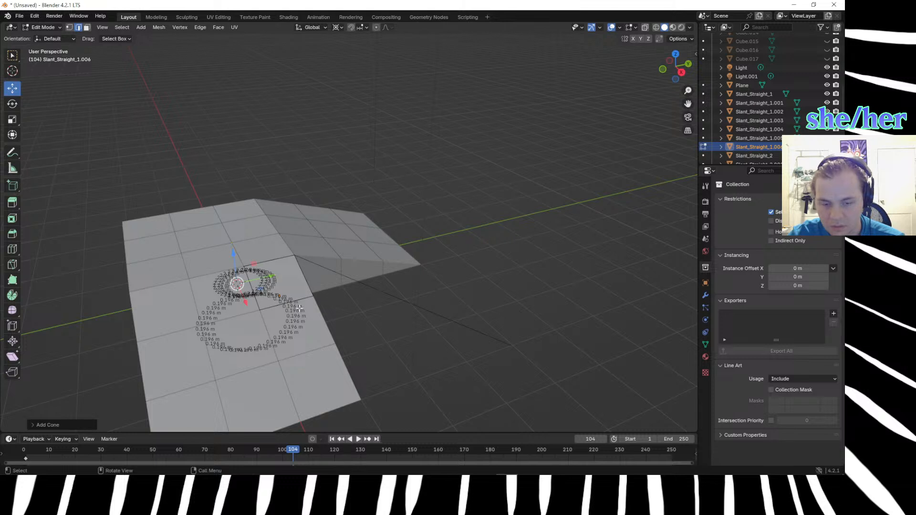
{"action": "left_click", "coordinate": [71, 423]}
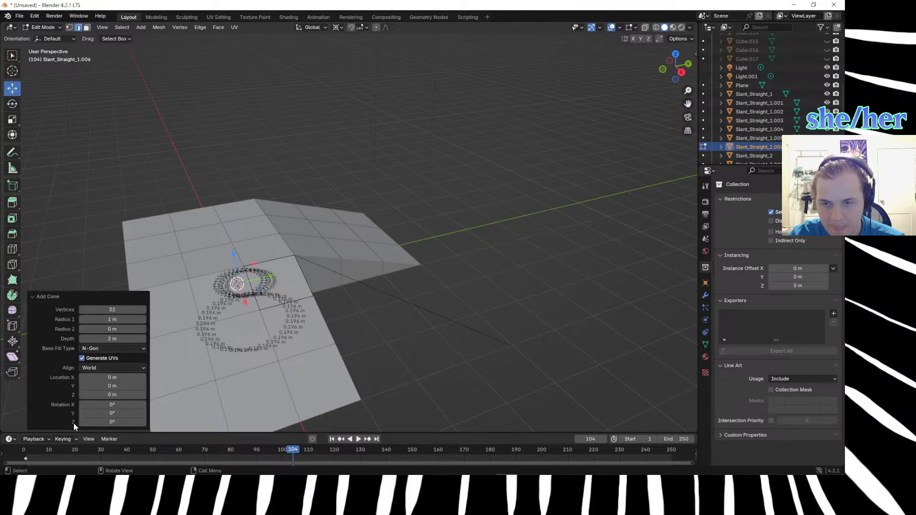
{"action": "left_click", "coordinate": [128, 319]}
{"action": "type", "text": "3"}
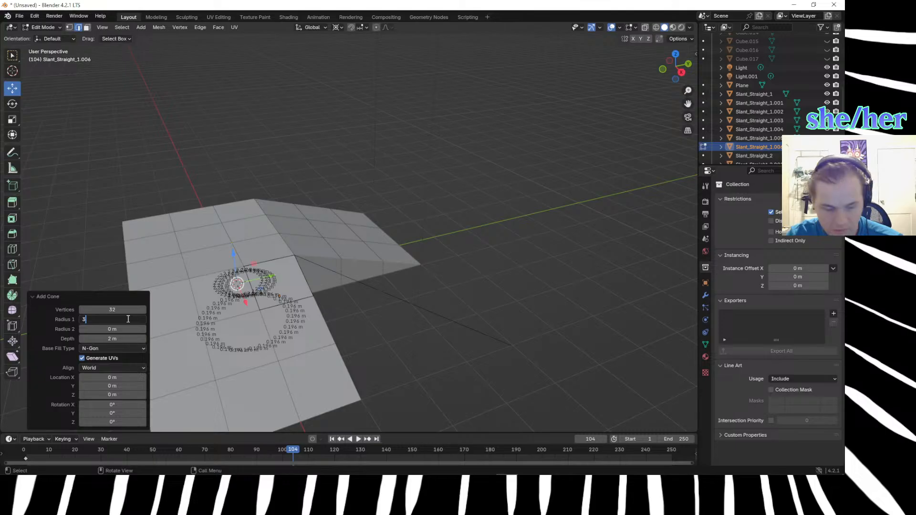
{"action": "key", "text": "Return"}
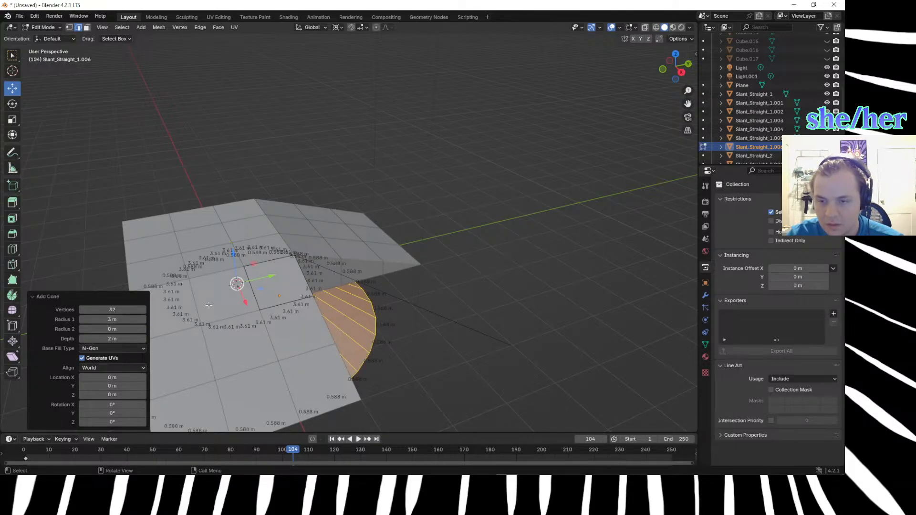
{"action": "left_click", "coordinate": [113, 338]}
{"action": "type", "text": "1"}
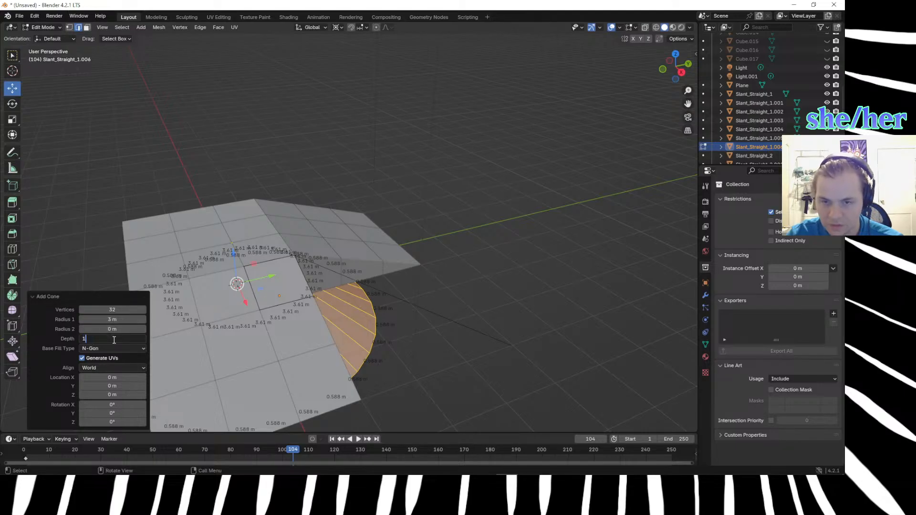
{"action": "key", "text": "Return"}
Try to inset the cone at one of its side edges, undo the inset and clear the selection.
{"action": "mouse_move", "coordinate": [305, 267]}
{"action": "middle_mouse_down"}
{"action": "mouse_move", "coordinate": [334, 279]}
{"action": "mouse_move", "coordinate": [323, 269]}
{"action": "middle_mouse_up"}
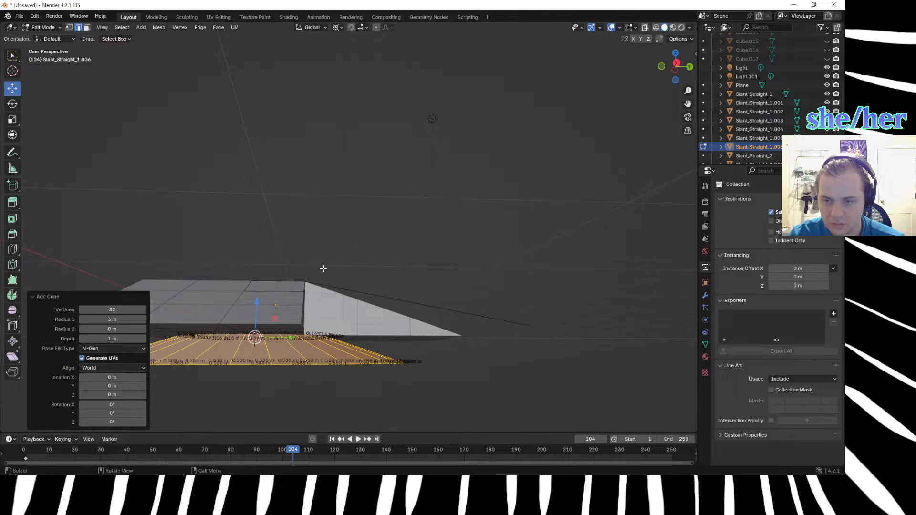
{"action": "left_click", "coordinate": [308, 208]}
{"action": "middle_click_drag", "start_coordinate": [308, 208], "coordinate": [342, 258]}
{"action": "left_click", "coordinate": [343, 335]}
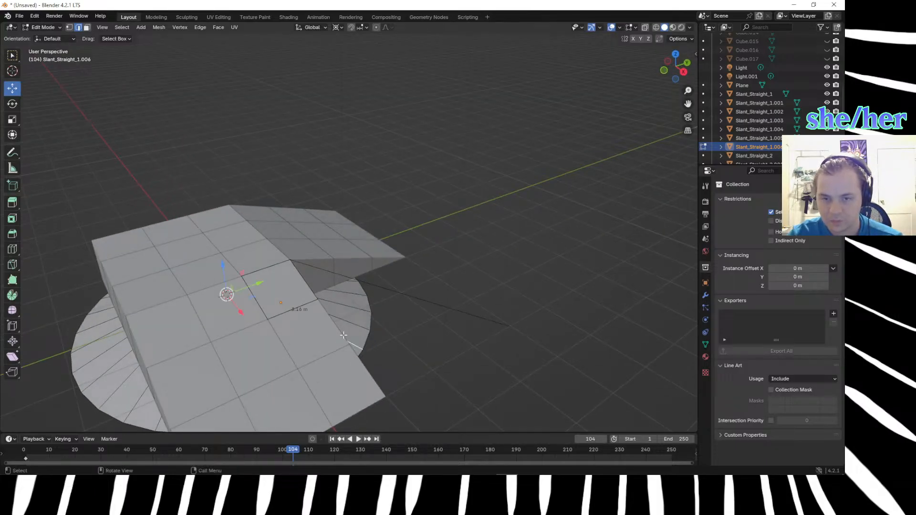
{"action": "key", "text": "i"}
{"action": "left_click", "coordinate": [347, 329]}
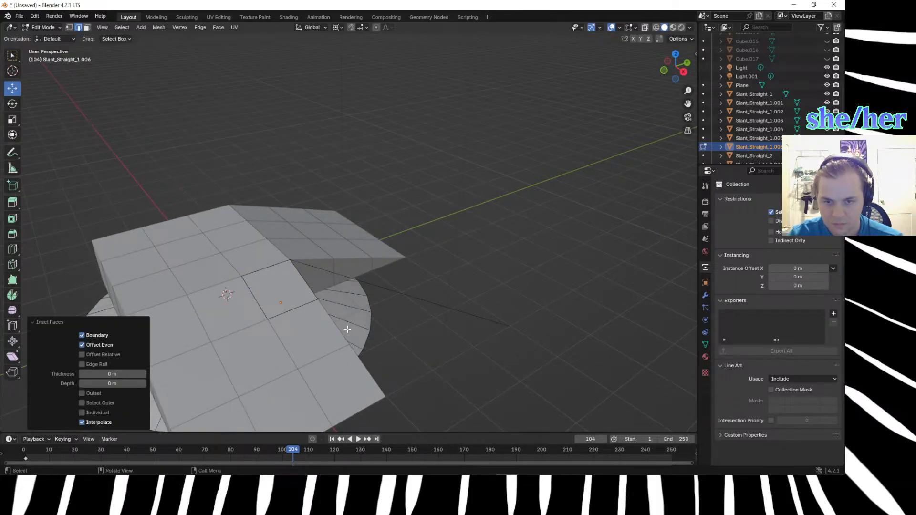
{"action": "key", "text": "ctrl+z"}
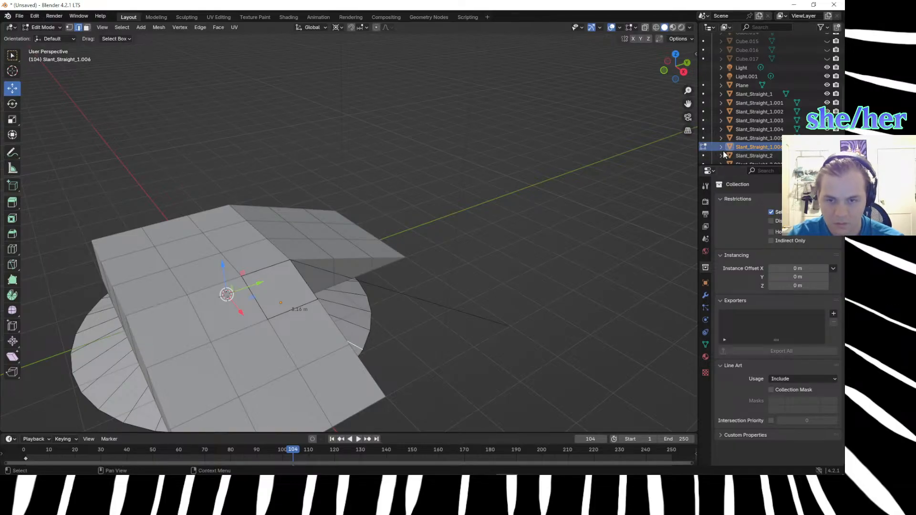
{"action": "left_click", "coordinate": [638, 162]}
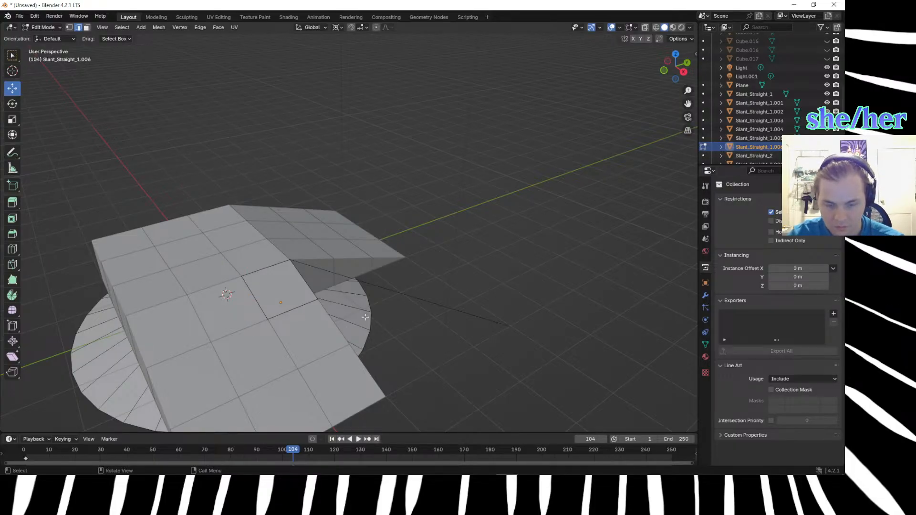
Return to Object Mode and look through the view layer, scene, output and collection properties.
{"action": "key", "text": "Tab"}
{"action": "middle_click_drag", "start_coordinate": [364, 317], "coordinate": [354, 271]}
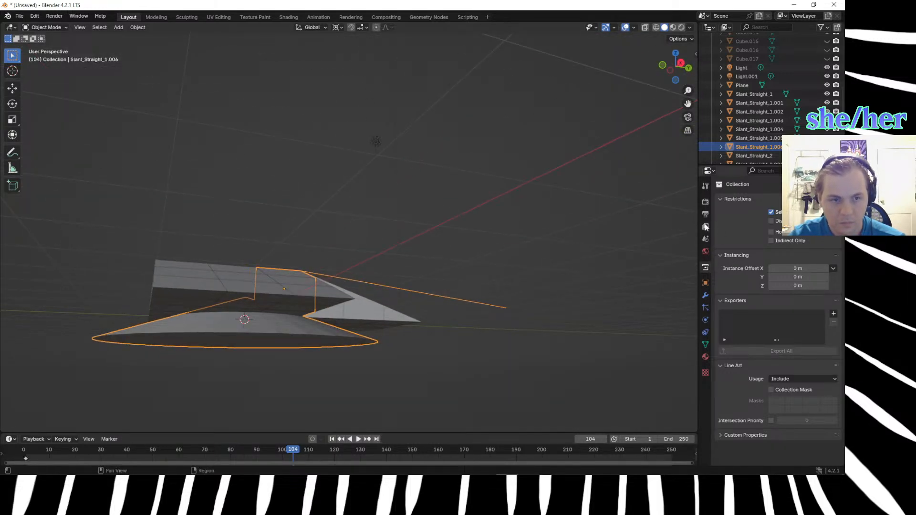
{"action": "left_click", "coordinate": [705, 187]}
{"action": "left_click", "coordinate": [706, 226]}
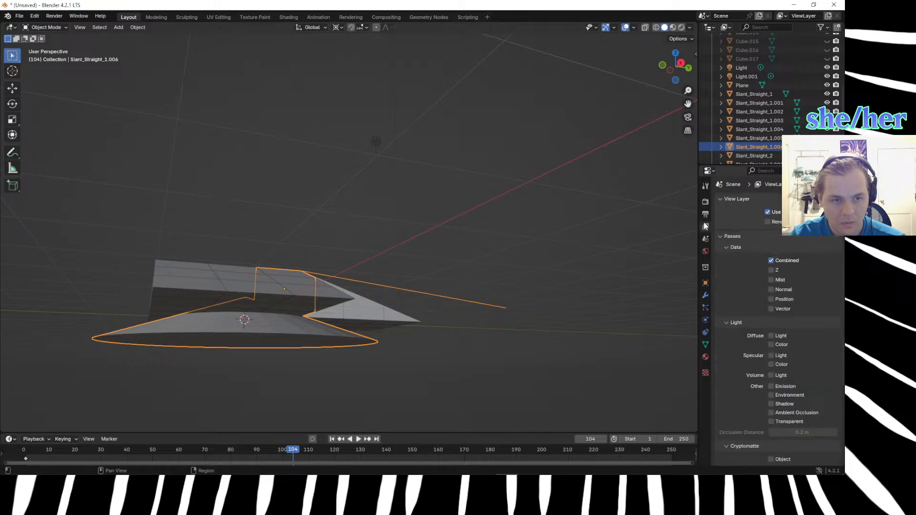
{"action": "left_click", "coordinate": [706, 239]}
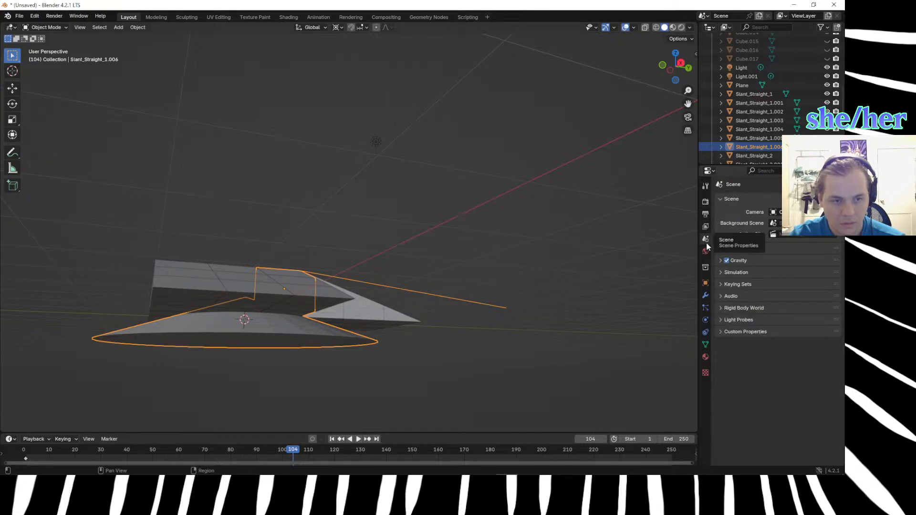
{"action": "left_click", "coordinate": [706, 227]}
{"action": "left_click", "coordinate": [705, 214]}
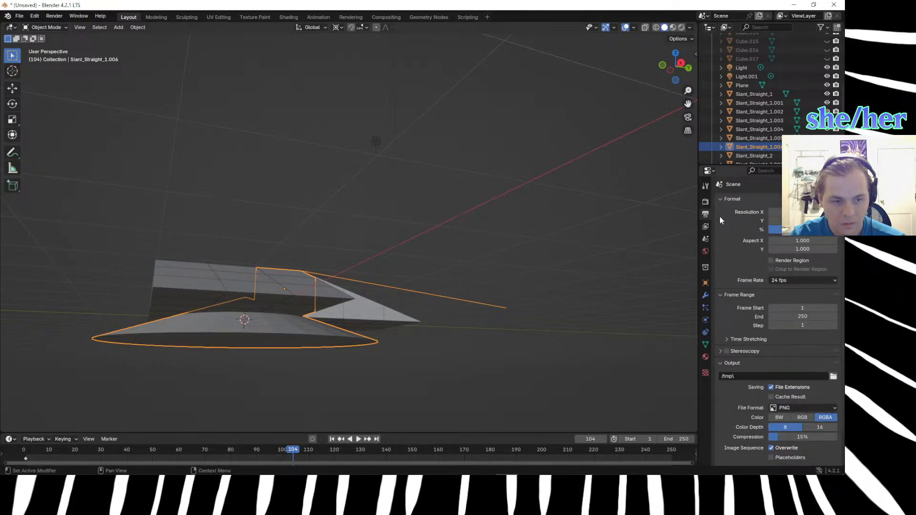
{"action": "left_click", "coordinate": [705, 268]}
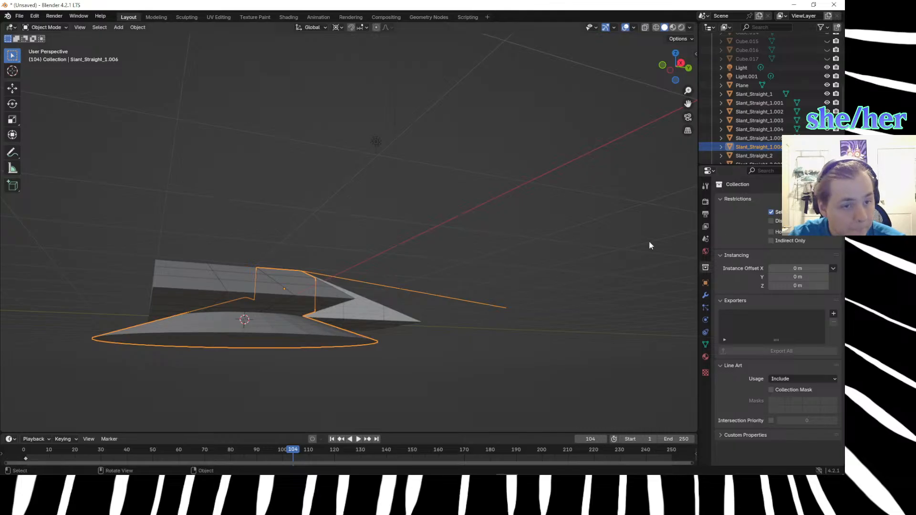
Delete the slanted ramp piece whose mesh contains the cone.
{"action": "middle_click_drag", "start_coordinate": [465, 307], "coordinate": [519, 309]}
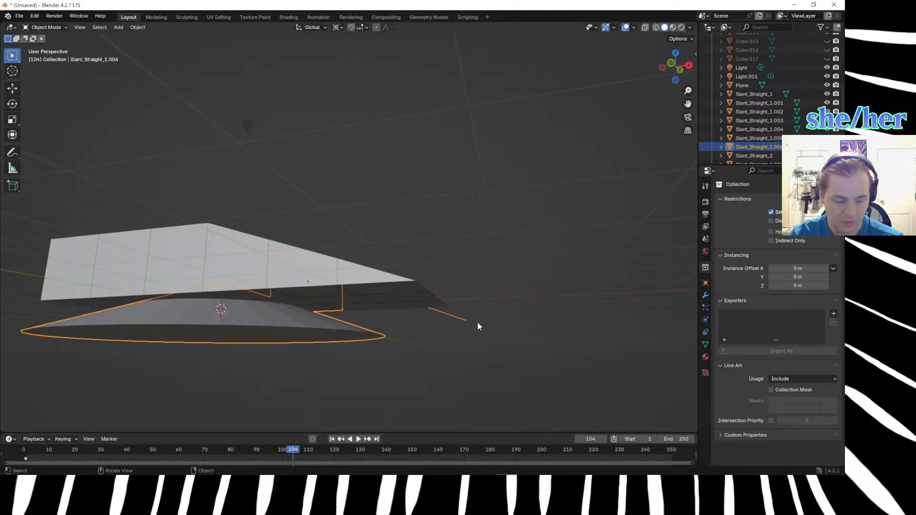
{"action": "left_click", "coordinate": [510, 295]}
{"action": "middle_click_drag", "start_coordinate": [519, 292], "coordinate": [488, 314]}
{"action": "left_click", "coordinate": [127, 380]}
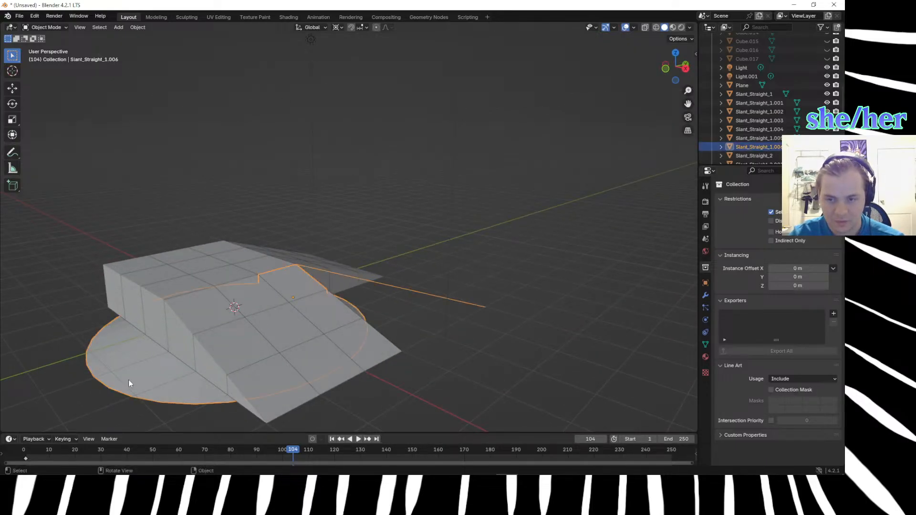
{"action": "key", "text": "Delete"}
Add a mesh cone with a 3 m base radius and 1 m depth as a separate object.
{"action": "middle_click_drag", "start_coordinate": [227, 334], "coordinate": [190, 333]}
{"action": "left_click", "coordinate": [292, 285]}
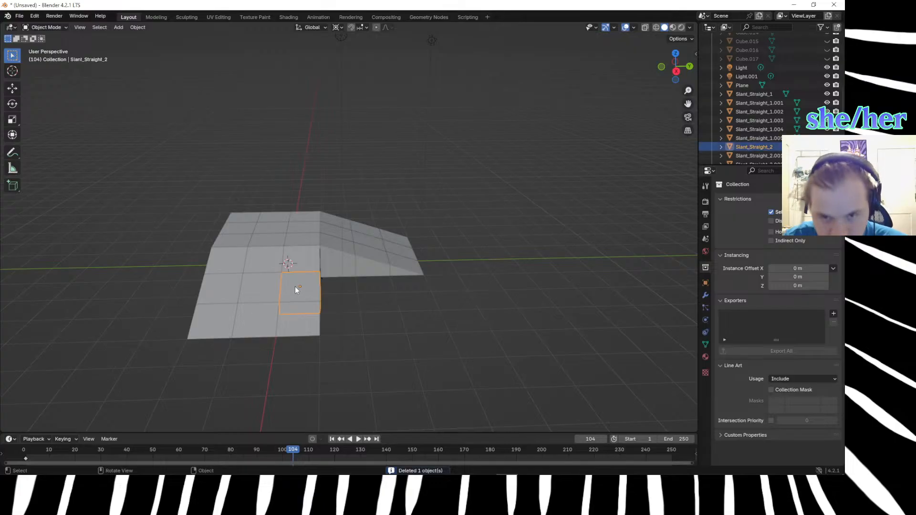
{"action": "key", "text": "shift+a"}
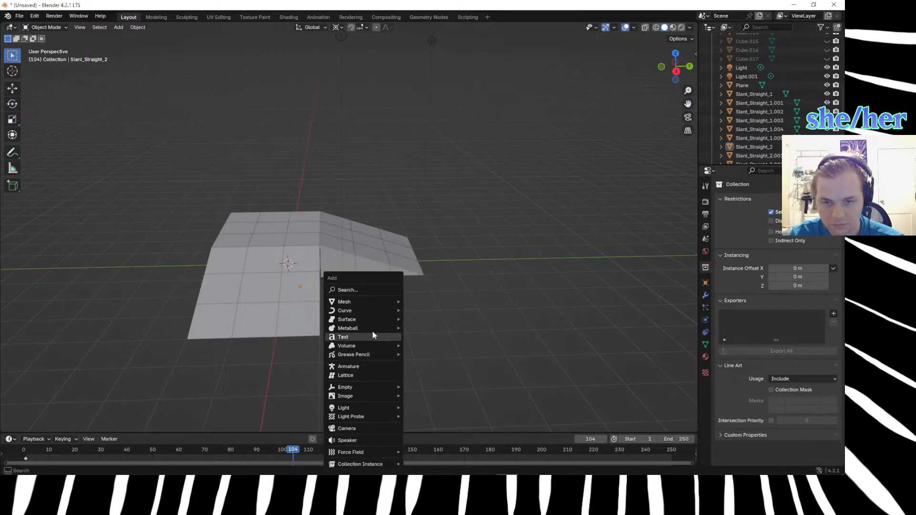
{"action": "mouse_move", "coordinate": [373, 302]}
{"action": "left_click", "coordinate": [422, 355]}
{"action": "middle_click_drag", "start_coordinate": [422, 357], "coordinate": [467, 307]}
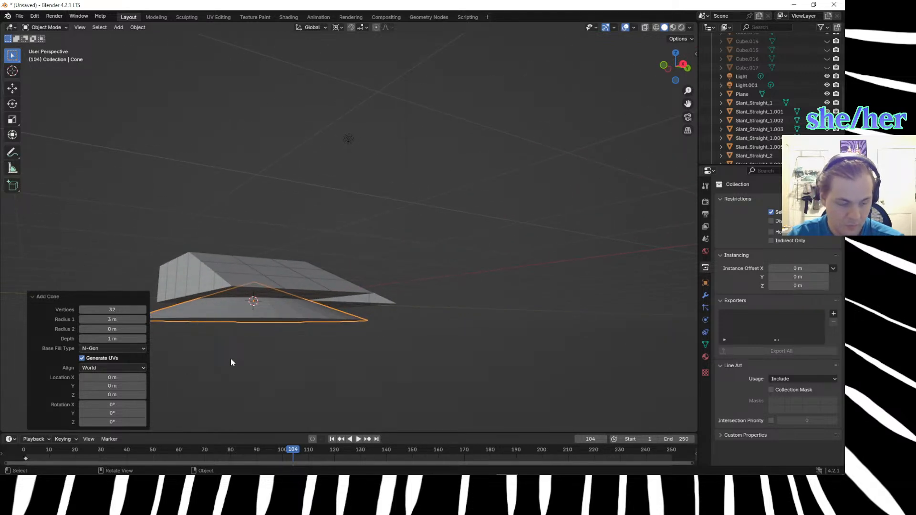
In top view, move the cone about 1 m along X and 1 m along Y so its apex meets the ramps' inner corner.
{"action": "key", "text": "KP_1"}
{"action": "key", "text": "KP_7"}
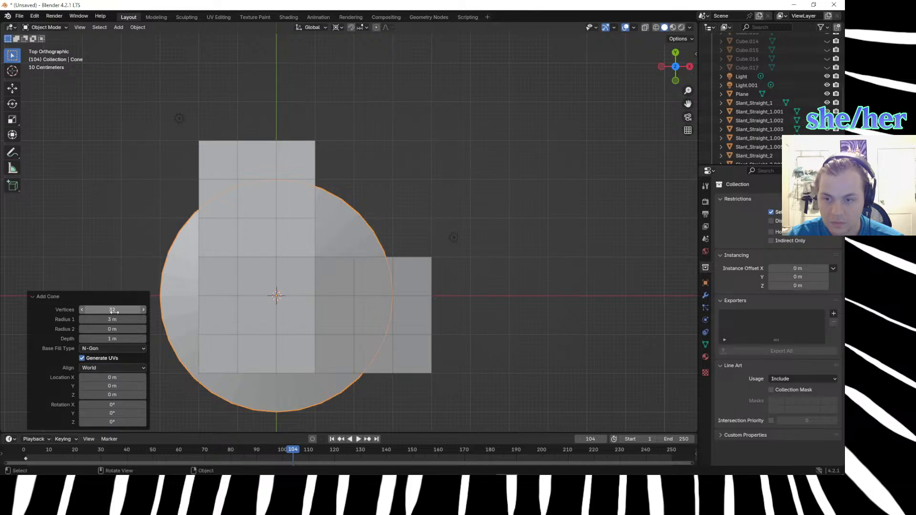
{"action": "left_click", "coordinate": [98, 251]}
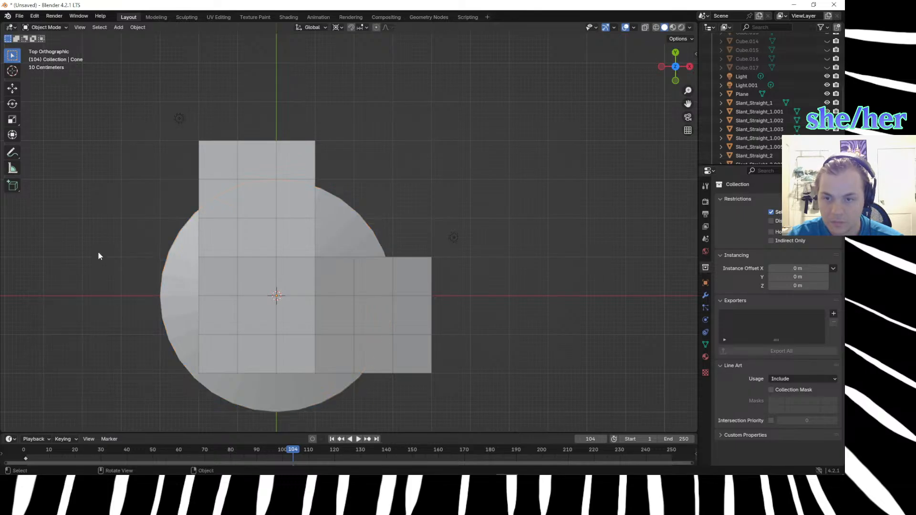
{"action": "left_click", "coordinate": [179, 291]}
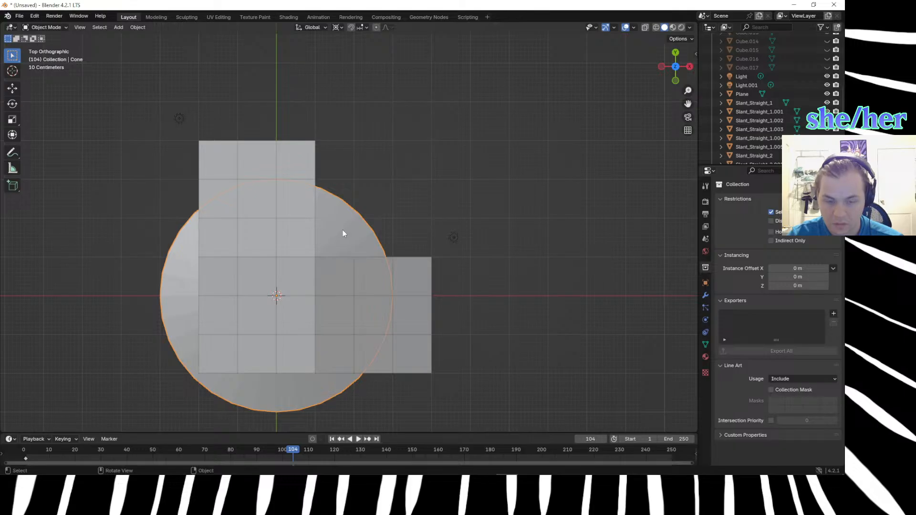
{"action": "key", "text": "g"}
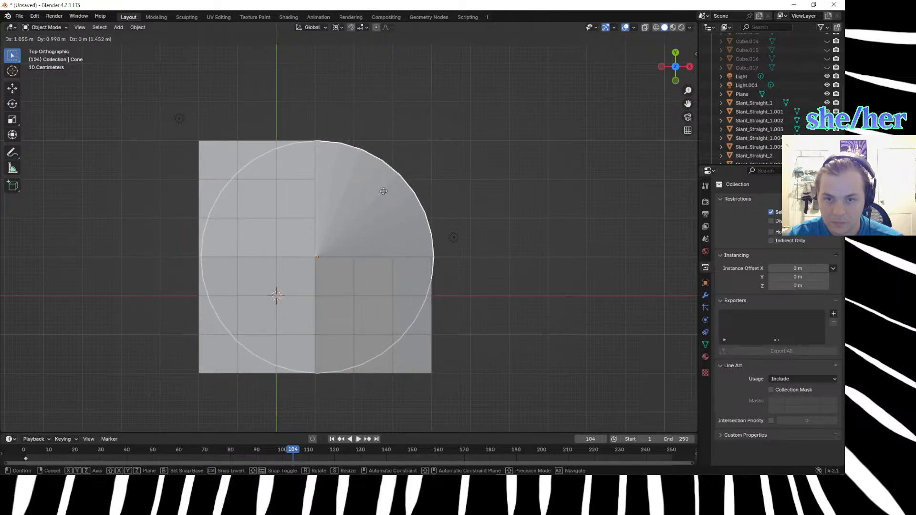
{"action": "left_click", "coordinate": [382, 189]}
Raise the cone 0.5 m along Z and check how its surface meets both ramp slopes.
{"action": "middle_click_drag", "start_coordinate": [514, 258], "coordinate": [391, 156]}
{"action": "left_click", "coordinate": [347, 311]}
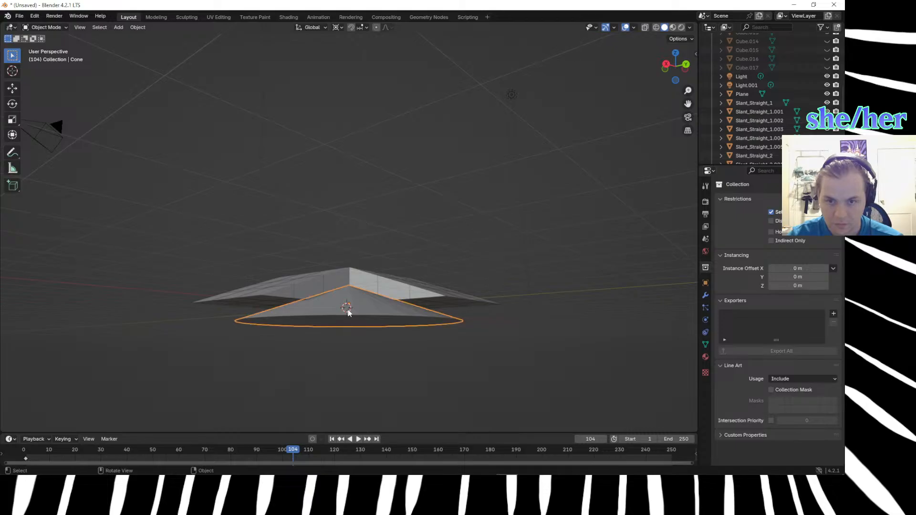
{"action": "key", "text": "g"}
{"action": "type", "text": "z"}
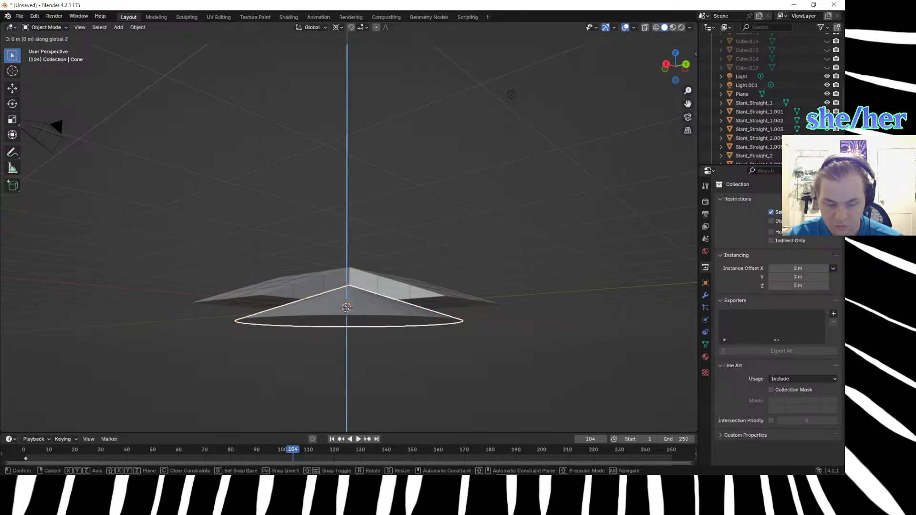
{"action": "type", "text": ".5"}
{"action": "key", "text": "Return"}
{"action": "left_click", "coordinate": [199, 339]}
{"action": "middle_click_drag", "start_coordinate": [200, 340], "coordinate": [205, 362]}
{"action": "scroll", "coordinate": [265, 342], "scroll_direction": "up", "scroll_amount": 4}
{"action": "scroll", "coordinate": [267, 340], "scroll_direction": "down", "scroll_amount": 3}
{"action": "middle_click_drag", "start_coordinate": [280, 331], "coordinate": [279, 352]}
{"action": "left_click", "coordinate": [303, 328]}
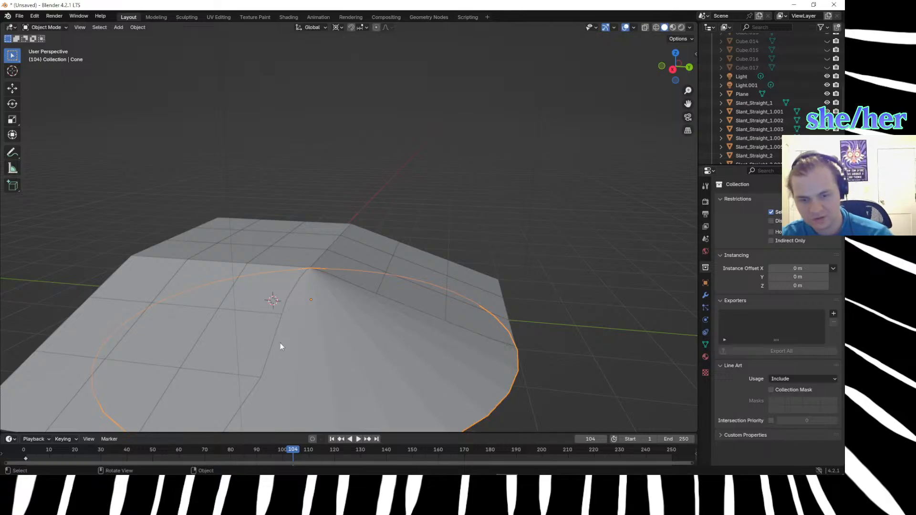
Knife-cut the cone between the ramps' first tile corners below the apex, connecting both inner slope edges.
{"action": "key", "text": "Tab"}
{"action": "left_click", "coordinate": [281, 313]}
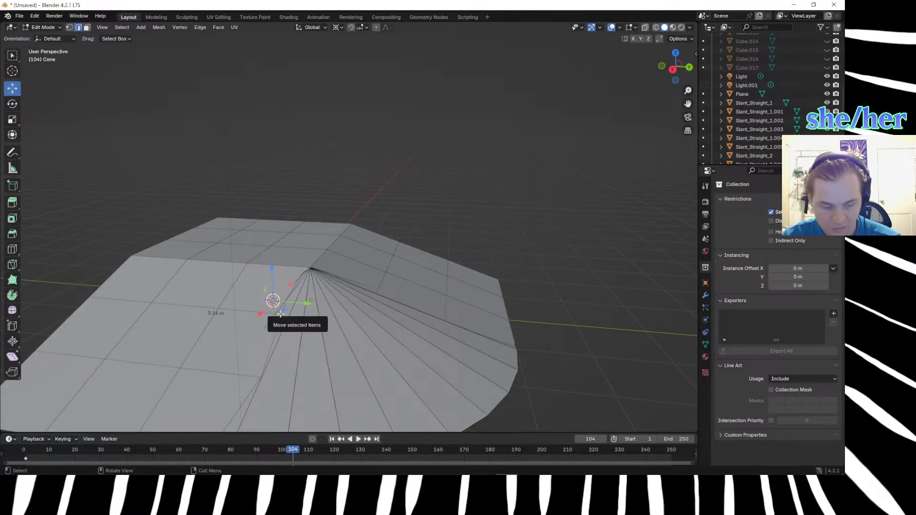
{"action": "key", "text": "k"}
{"action": "left_click", "coordinate": [376, 293]}
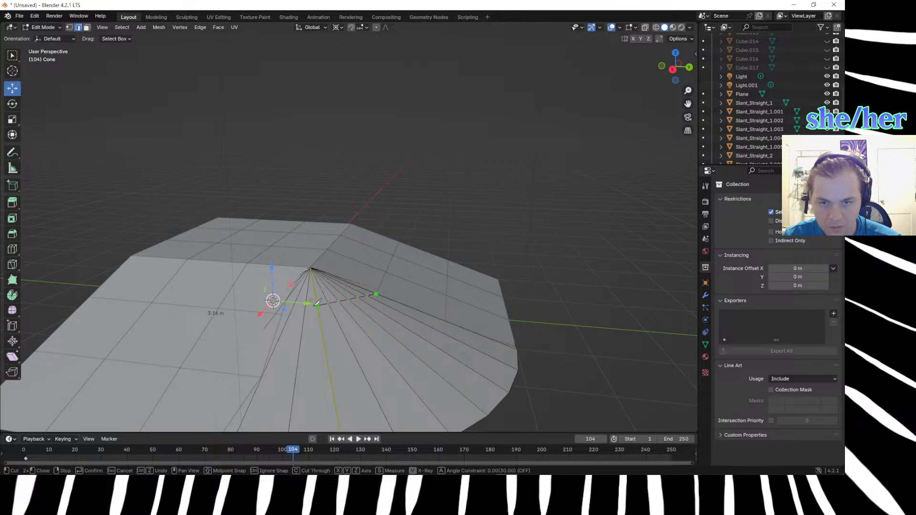
{"action": "left_click", "coordinate": [282, 313]}
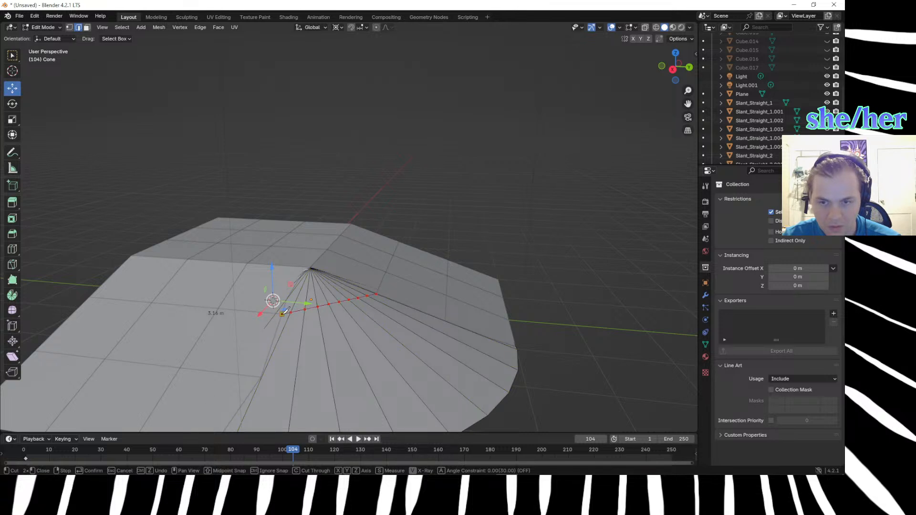
{"action": "key", "text": "Return"}
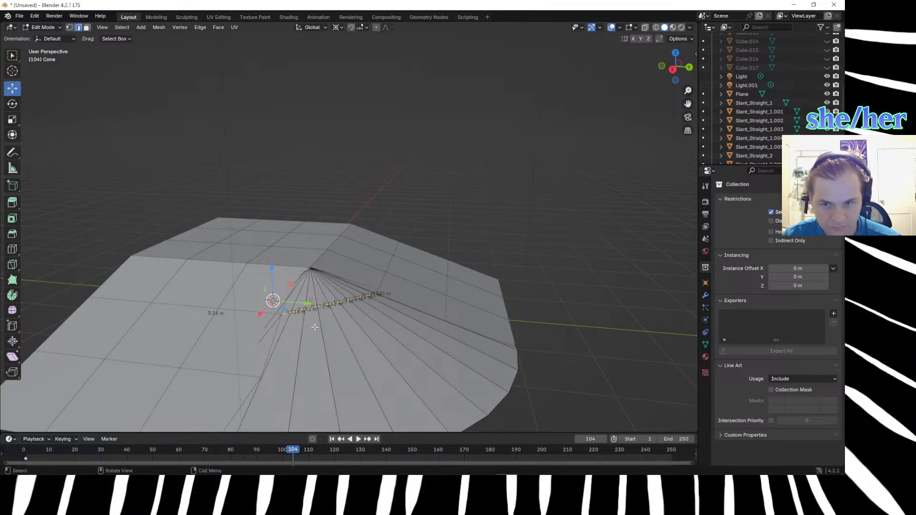
Knife-cut the cone a second time between the ramps' second tile corners below the apex.
{"action": "middle_click_drag", "start_coordinate": [278, 229], "coordinate": [283, 249]}
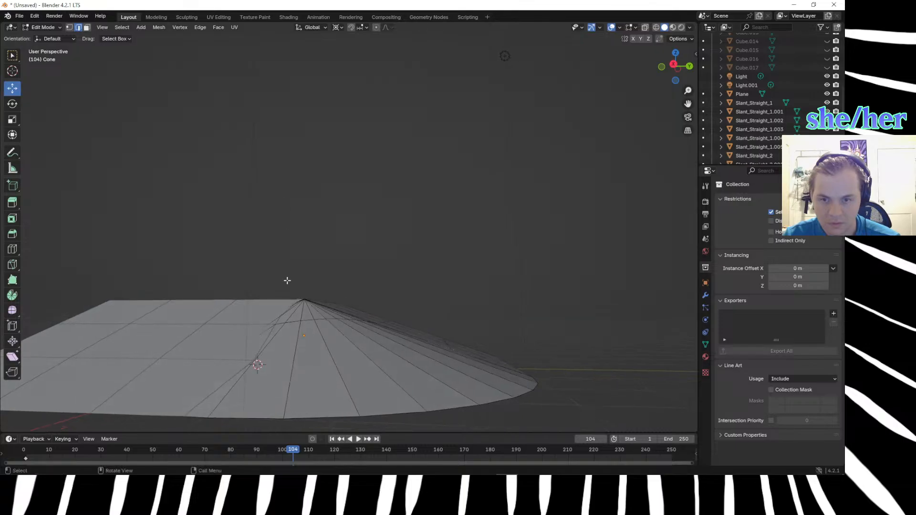
{"action": "left_click", "coordinate": [327, 338]}
{"action": "middle_click_drag", "start_coordinate": [332, 341], "coordinate": [356, 364]}
{"action": "left_click", "coordinate": [454, 324]}
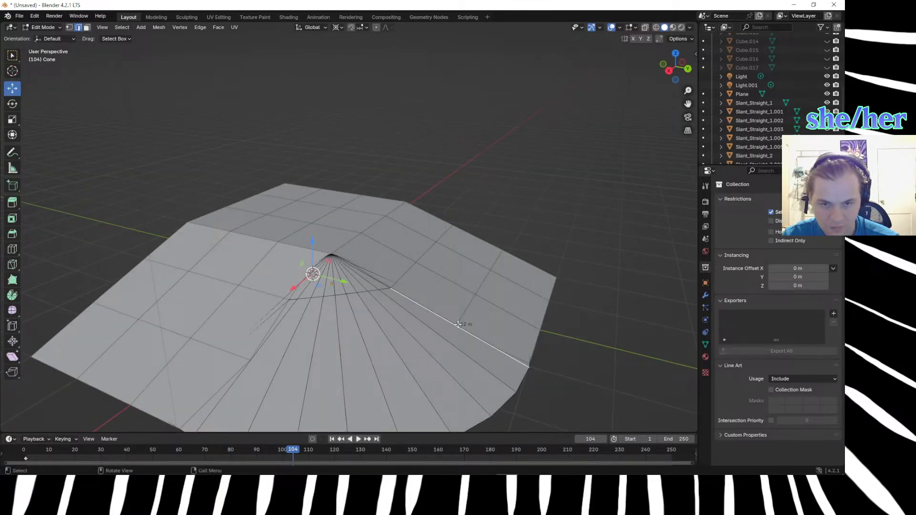
{"action": "key", "text": "k"}
{"action": "left_click", "coordinate": [456, 324]}
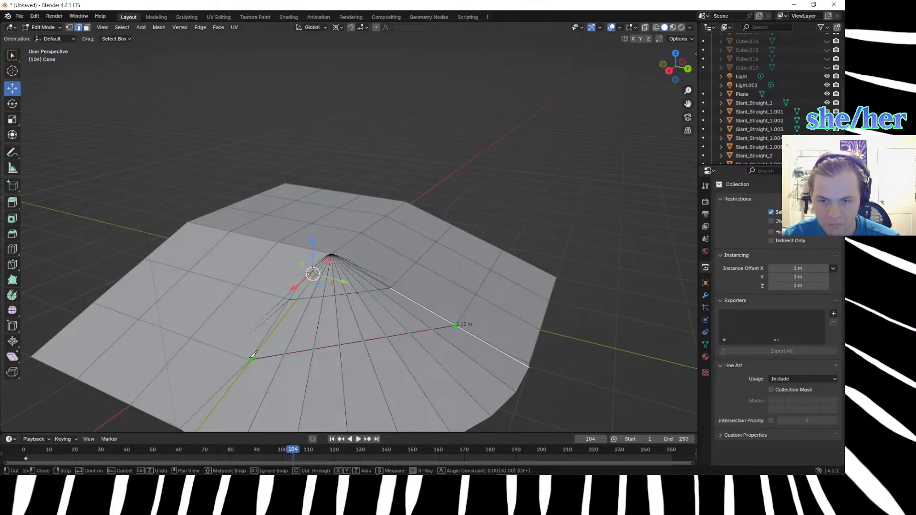
{"action": "left_click", "coordinate": [251, 358]}
{"action": "key", "text": "Return"}
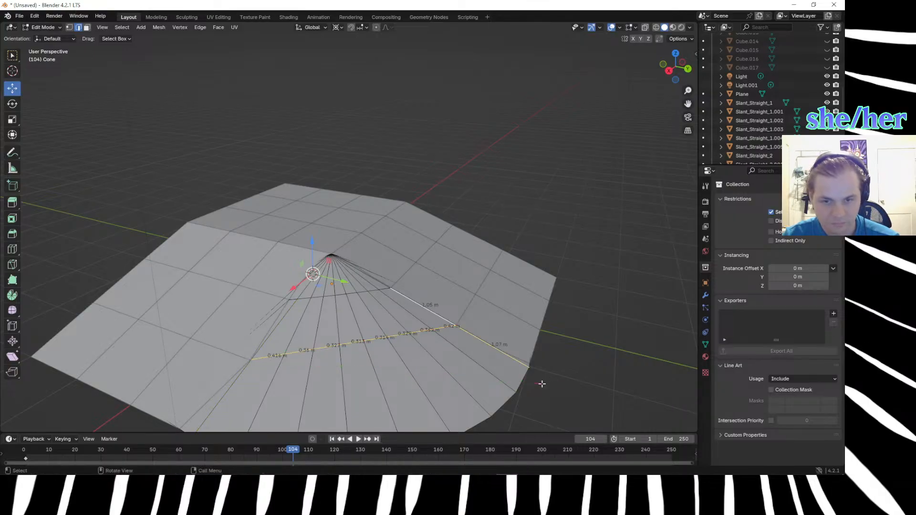
Select the band of cone faces lying between the two knife cuts.
{"action": "scroll", "coordinate": [544, 384], "scroll_direction": "down", "scroll_amount": 3}
{"action": "middle_click_drag", "start_coordinate": [545, 372], "coordinate": [451, 310]}
{"action": "left_click", "coordinate": [395, 268]}
{"action": "key", "text": "3"}
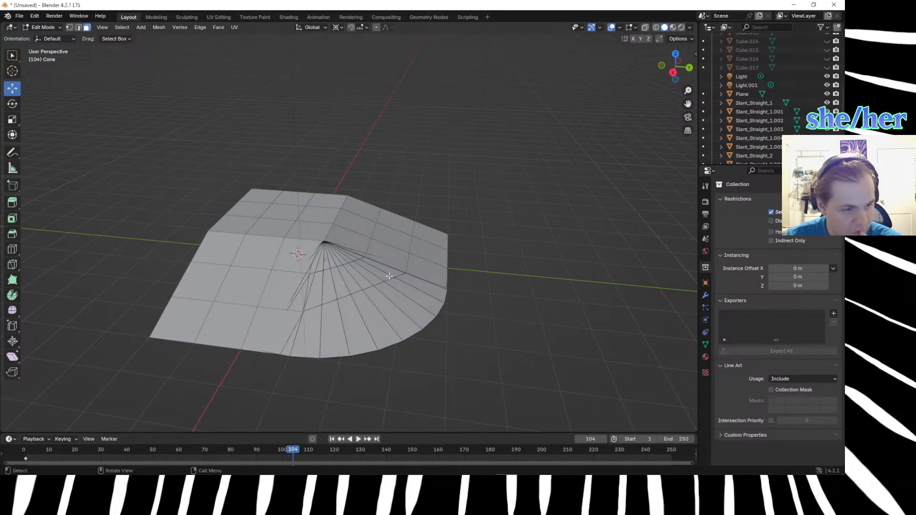
{"action": "left_click", "coordinate": [389, 270]}
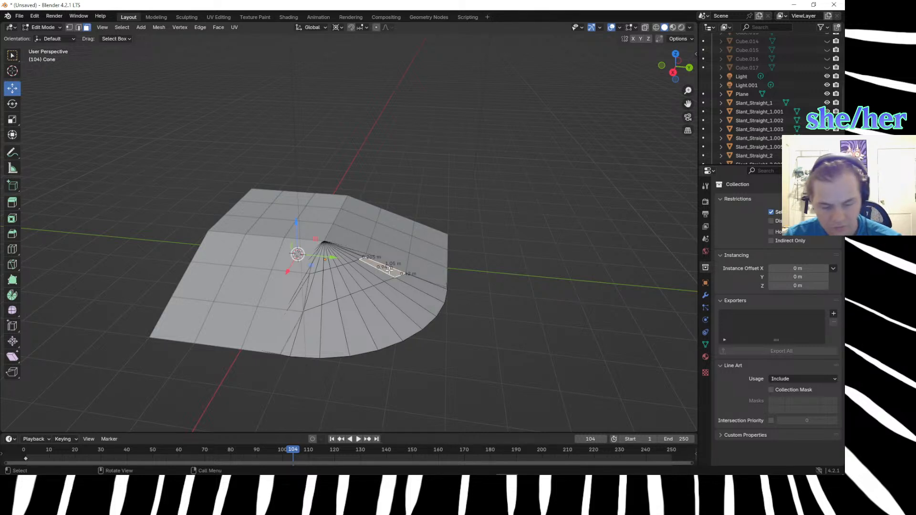
{"action": "left_click", "coordinate": [368, 277], "text": "shift"}
{"action": "left_click", "coordinate": [362, 280], "text": "shift"}
{"action": "left_click", "coordinate": [354, 283], "text": "shift"}
{"action": "left_click", "coordinate": [346, 286], "text": "shift"}
{"action": "left_click", "coordinate": [336, 289], "text": "shift"}
{"action": "left_click", "coordinate": [327, 289], "text": "shift"}
{"action": "left_click", "coordinate": [316, 292], "text": "shift"}
{"action": "middle_click_drag", "start_coordinate": [318, 297], "coordinate": [366, 299]}
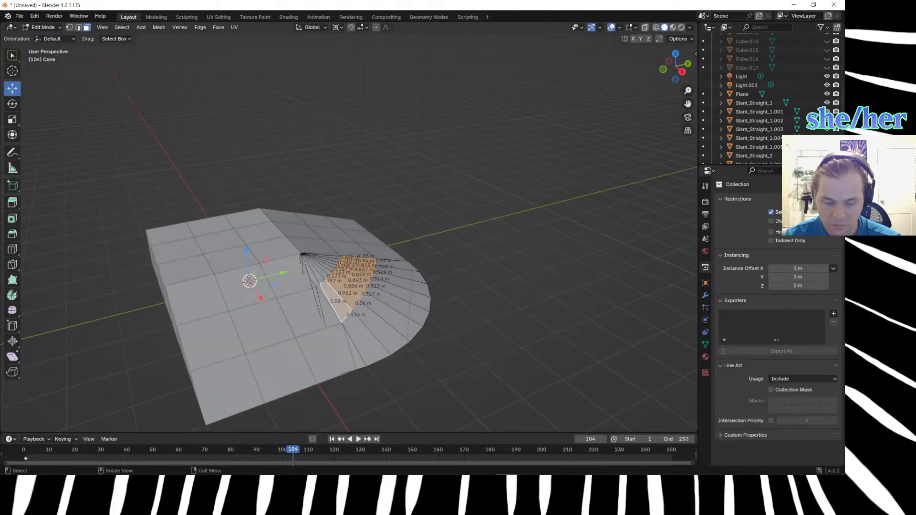
Try extruding the selected band of faces along normals by about -0.152 m, and undo it.
{"action": "key", "text": "alt+e"}
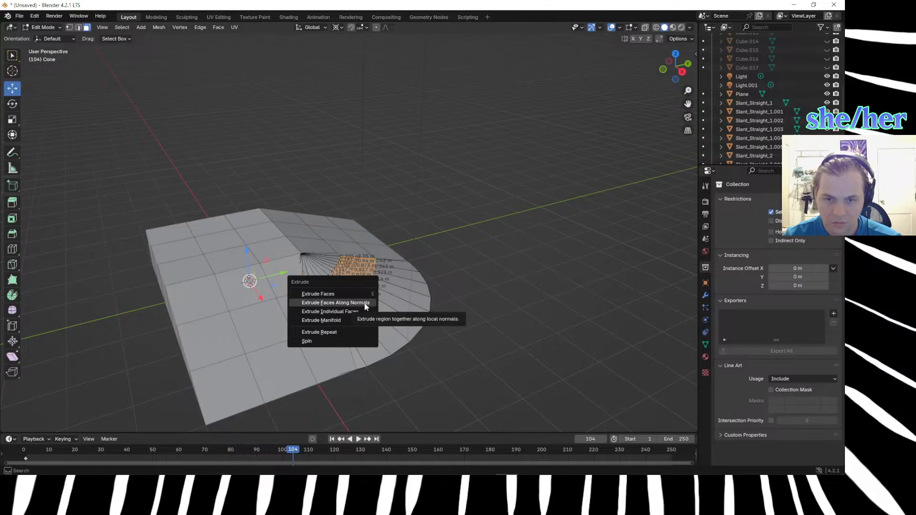
{"action": "left_click", "coordinate": [363, 310]}
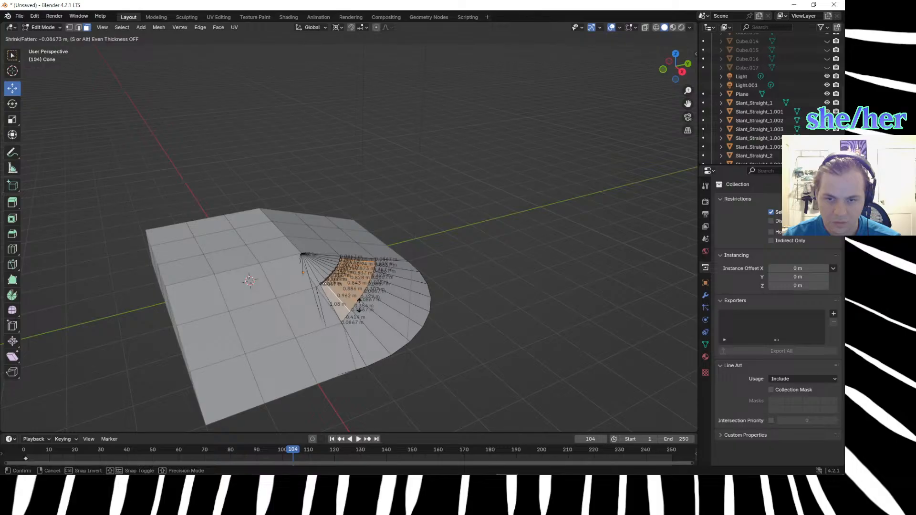
{"action": "left_click", "coordinate": [359, 305]}
{"action": "middle_click_drag", "start_coordinate": [358, 305], "coordinate": [318, 262]}
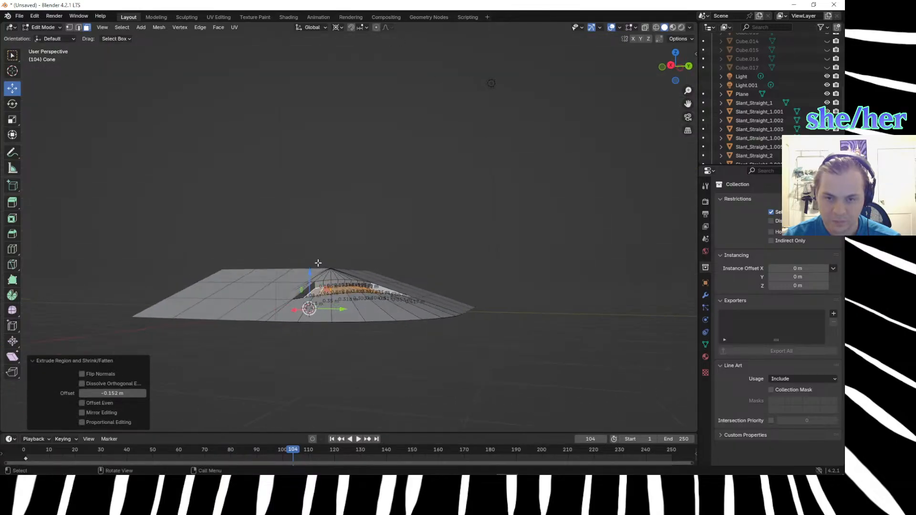
{"action": "key", "text": "ctrl+z"}
{"action": "left_click", "coordinate": [403, 352]}
{"action": "middle_click_drag", "start_coordinate": [405, 355], "coordinate": [451, 389]}
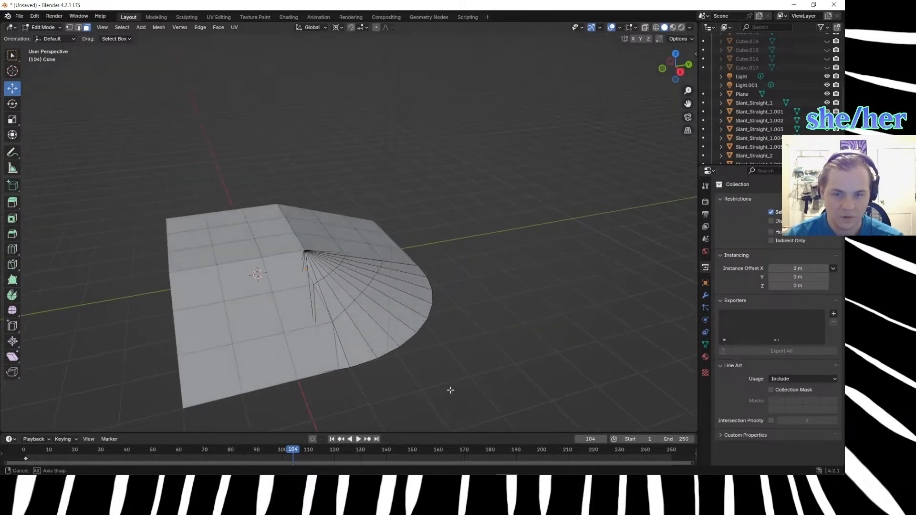
Leave mesh editing and hide the cone object to expose the ramps' inner corner.
{"action": "left_click", "coordinate": [361, 299]}
{"action": "left_click", "coordinate": [390, 355]}
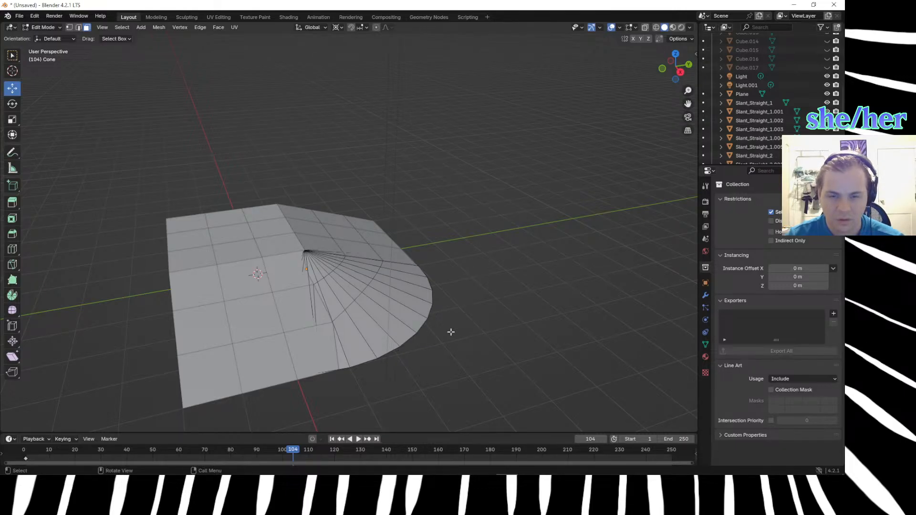
{"action": "left_click", "coordinate": [370, 289]}
{"action": "scroll", "coordinate": [771, 133], "scroll_direction": "down", "scroll_amount": 3}
{"action": "scroll", "coordinate": [744, 119], "scroll_direction": "up", "scroll_amount": 8}
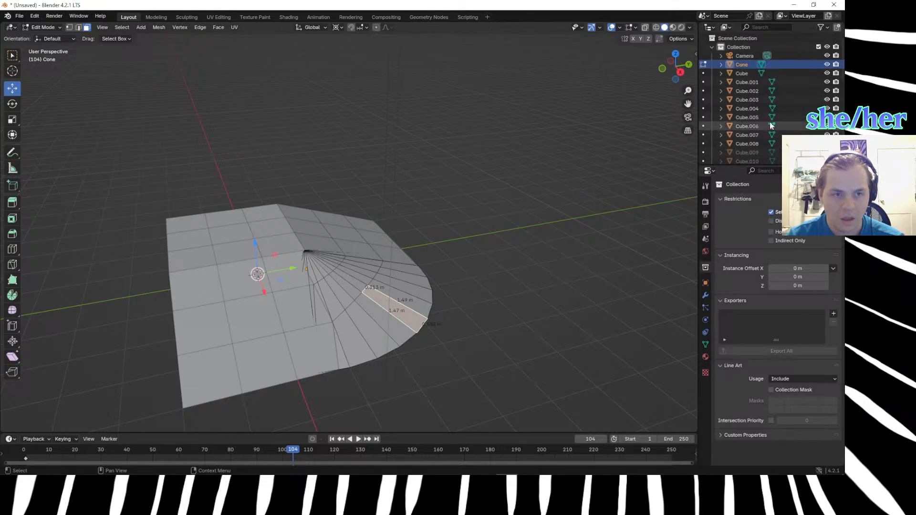
{"action": "left_click", "coordinate": [703, 66]}
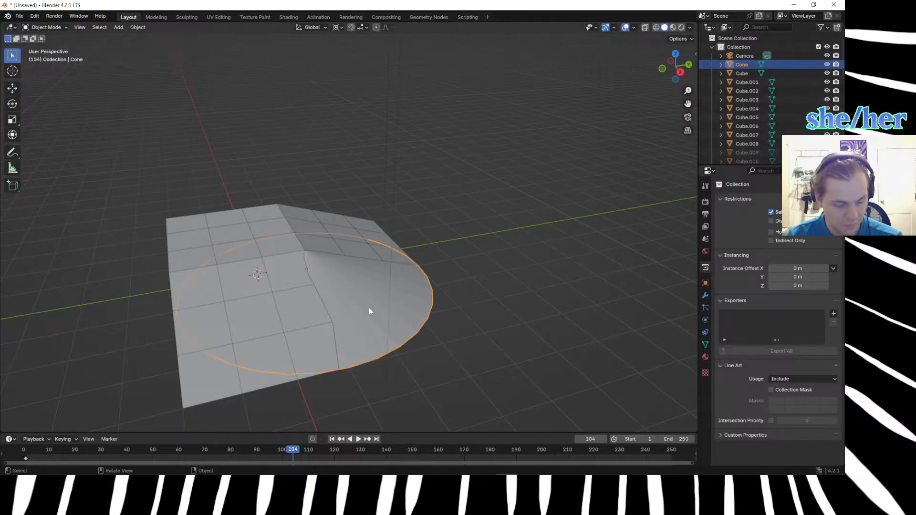
{"action": "key", "text": "h"}
Box-select the ramp tiles around the inner corner.
{"action": "left_click_drag", "start_coordinate": [312, 223], "coordinate": [422, 376]}
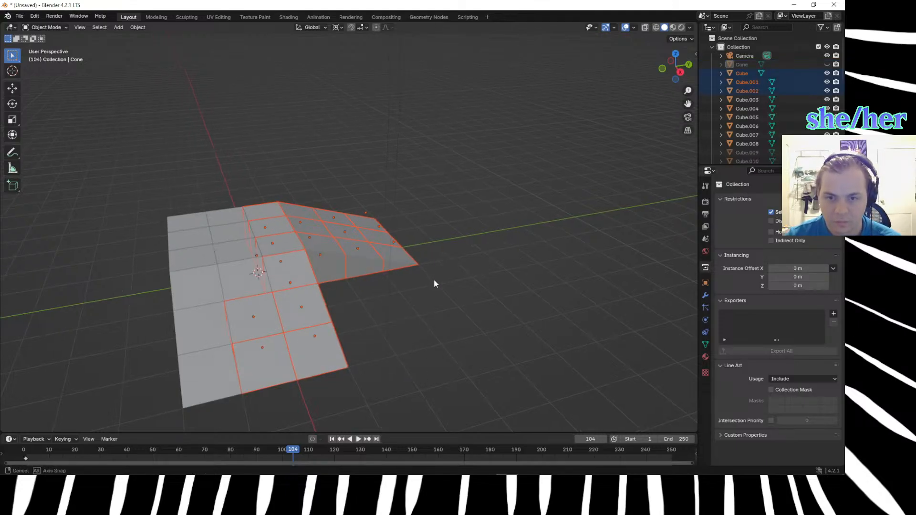
{"action": "middle_click_drag", "start_coordinate": [434, 279], "coordinate": [417, 281]}
{"action": "left_click", "coordinate": [396, 311]}
{"action": "left_click_drag", "start_coordinate": [310, 241], "coordinate": [413, 363]}
{"action": "middle_click_drag", "start_coordinate": [413, 363], "coordinate": [367, 415]}
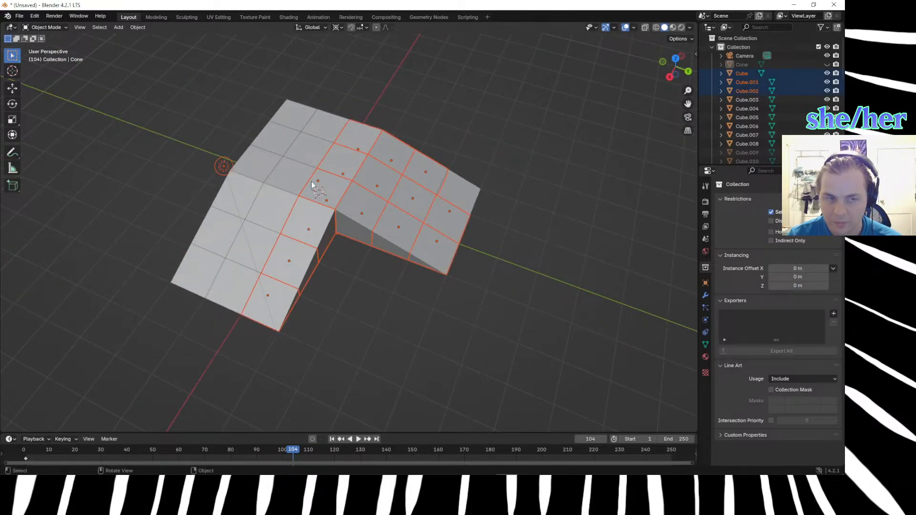
Make the Slant_Straight_2.003 tile the active object and check that its mesh can be edited.
{"action": "scroll", "coordinate": [776, 96], "scroll_direction": "down", "scroll_amount": 8}
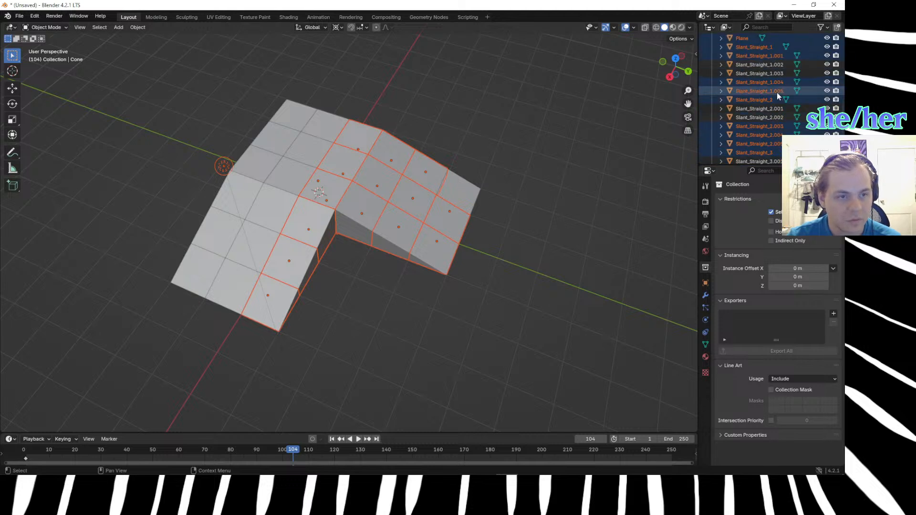
{"action": "scroll", "coordinate": [772, 96], "scroll_direction": "down", "scroll_amount": 1}
{"action": "left_click", "coordinate": [751, 110]}
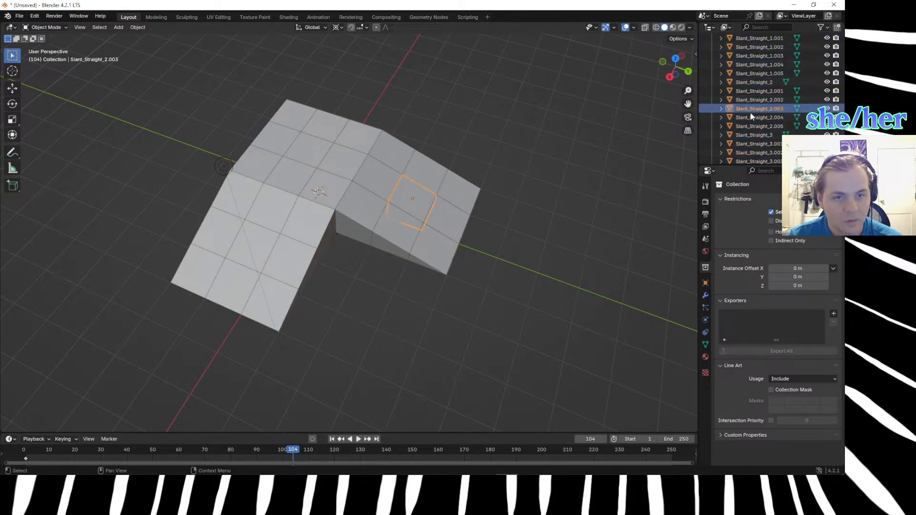
{"action": "key", "text": "Tab"}
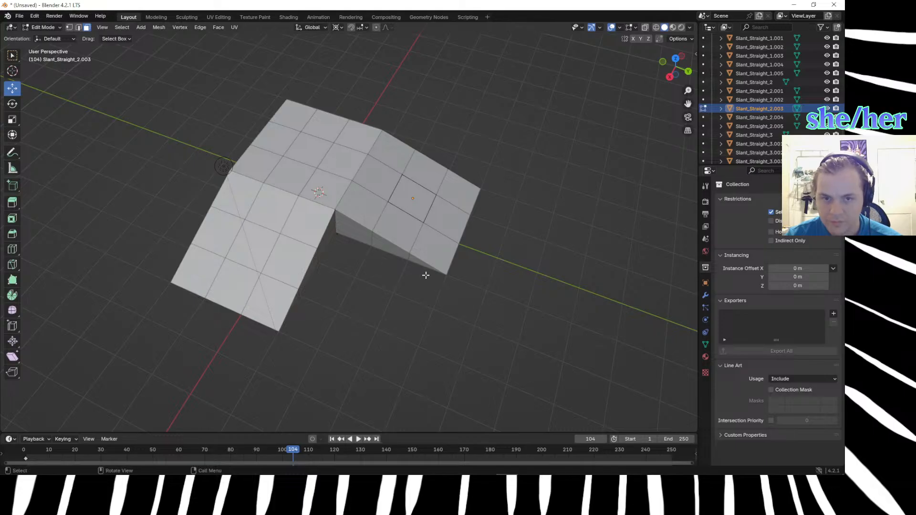
{"action": "key", "text": "a"}
{"action": "key", "text": "Tab"}
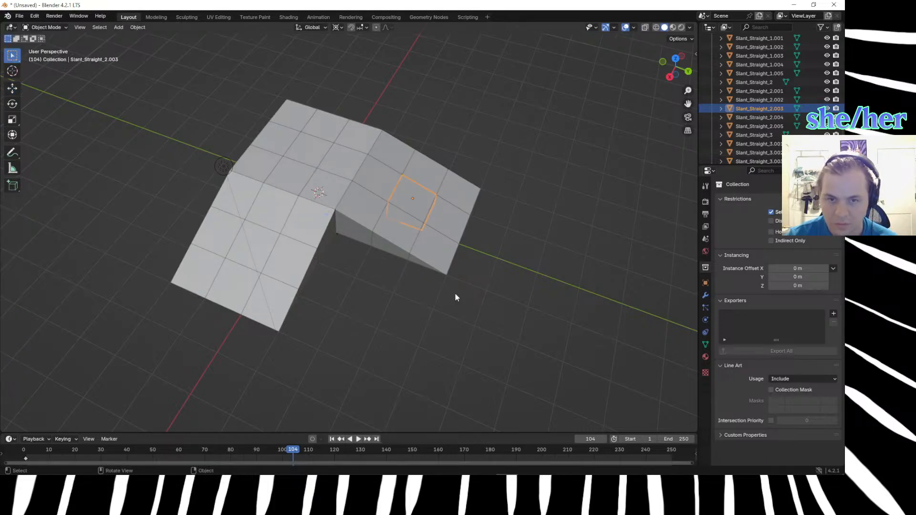
Try editing only the ramp tiles nearest the inner corner together, and undo the side-face selection.
{"action": "left_click", "coordinate": [485, 313]}
{"action": "left_click_drag", "start_coordinate": [484, 319], "coordinate": [313, 206]}
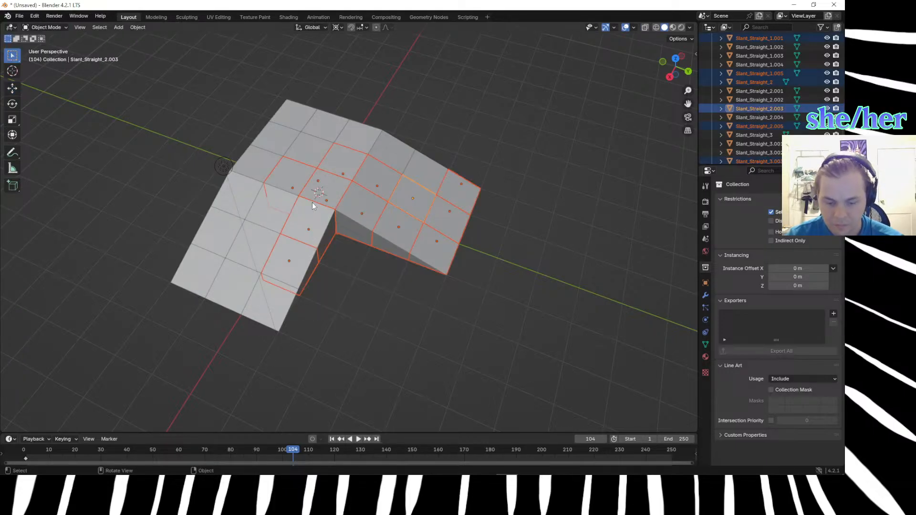
{"action": "key", "text": "Tab"}
{"action": "left_click", "coordinate": [380, 242]}
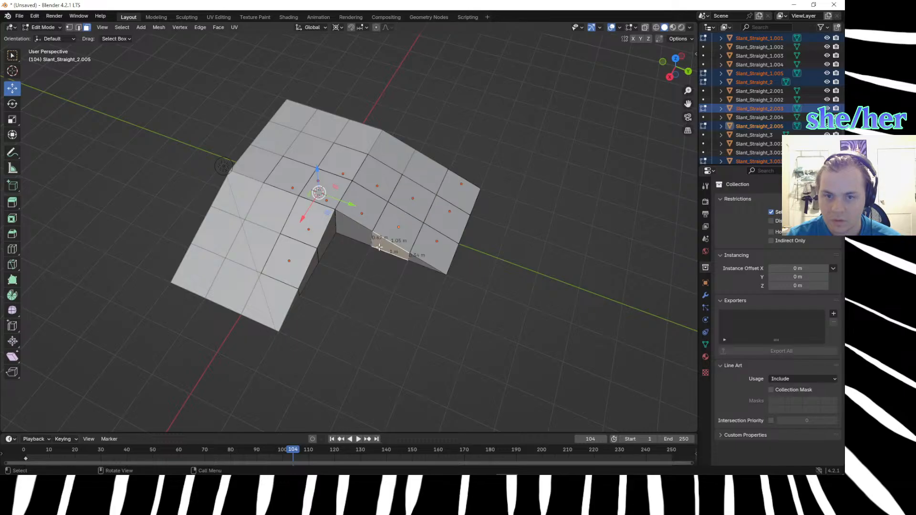
{"action": "key", "text": "ctrl+z"}
{"action": "key", "text": "Tab"}
Box-select a larger group of tiles covering both ramps' inner edges and edit their meshes together.
{"action": "left_click", "coordinate": [377, 273]}
{"action": "left_click_drag", "start_coordinate": [489, 421], "coordinate": [259, 199]}
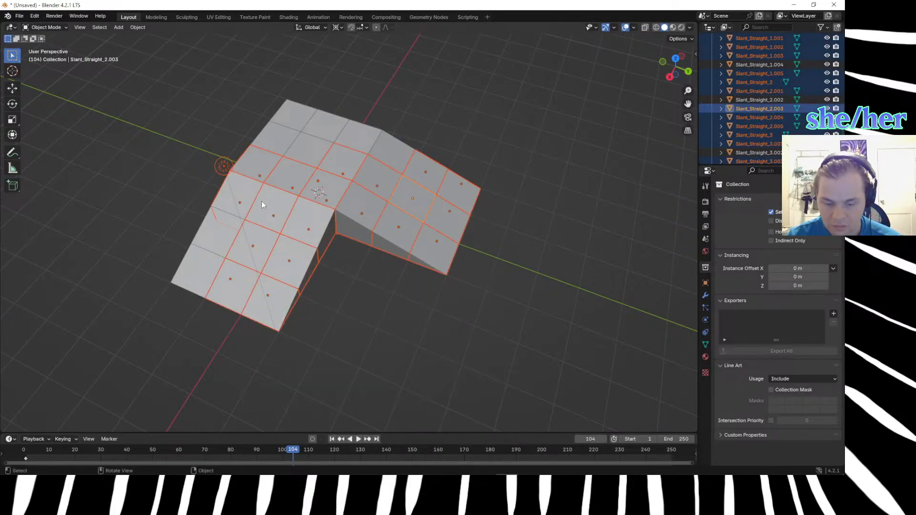
{"action": "key", "text": "Tab"}
Try selecting the top faces of the ramp tiles that border the inner corner.
{"action": "middle_click_drag", "start_coordinate": [372, 362], "coordinate": [400, 360]}
{"action": "left_click", "coordinate": [398, 359]}
{"action": "left_click", "coordinate": [324, 220]}
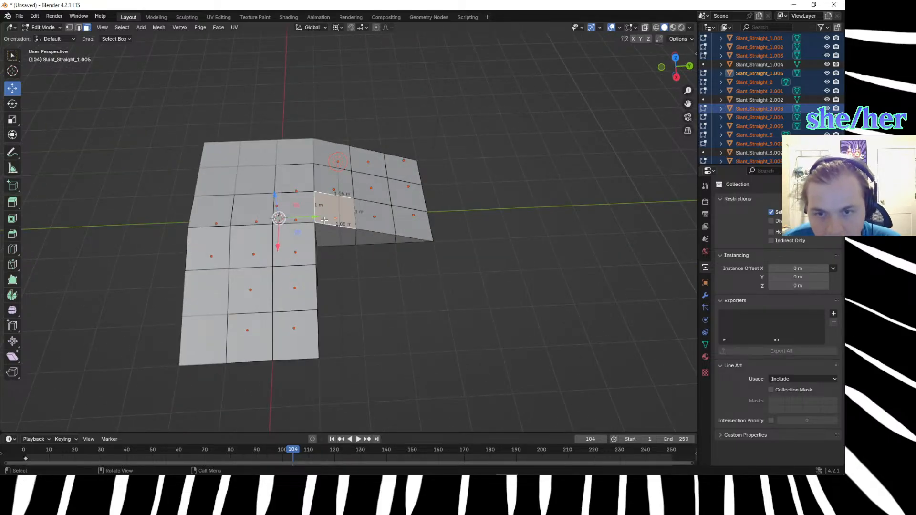
{"action": "left_click", "coordinate": [373, 219], "text": "shift"}
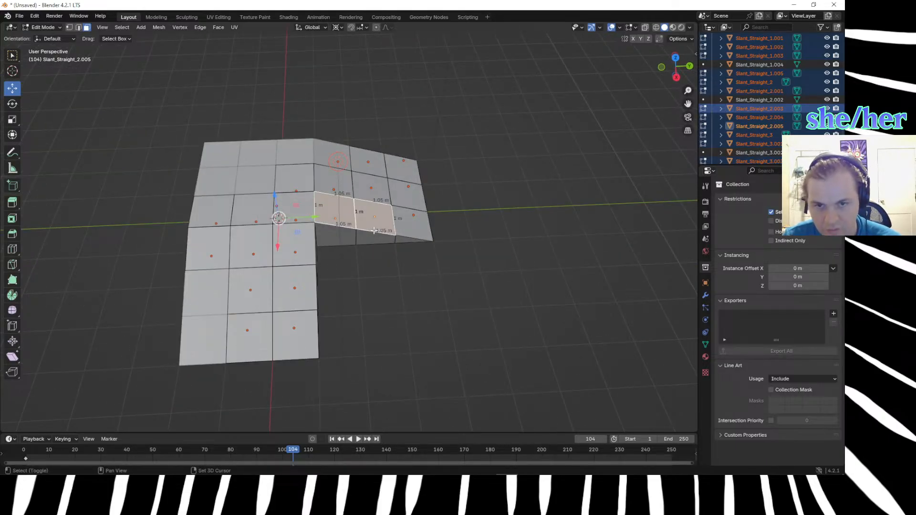
{"action": "left_click", "coordinate": [418, 236], "text": "shift"}
Select the six top edges bordering the inner corner, three along each ramp's slope.
{"action": "key", "text": "2"}
{"action": "key", "text": "alt+a"}
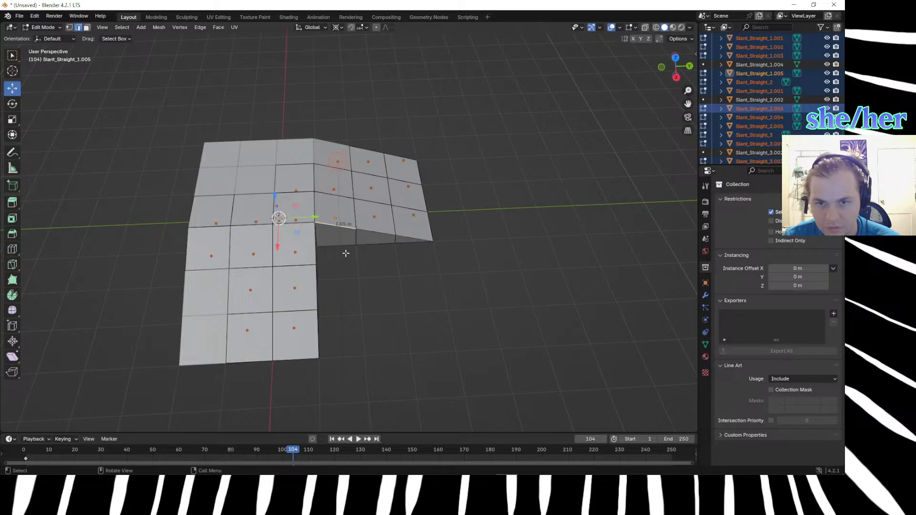
{"action": "left_click", "coordinate": [400, 234], "text": "shift"}
{"action": "left_click", "coordinate": [415, 239], "text": "shift"}
{"action": "left_click", "coordinate": [315, 238], "text": "shift"}
{"action": "left_click", "coordinate": [320, 248]}
{"action": "left_click", "coordinate": [342, 231]}
{"action": "left_click", "coordinate": [380, 235], "text": "shift"}
{"action": "left_click", "coordinate": [415, 237], "text": "shift"}
{"action": "left_click", "coordinate": [314, 239], "text": "shift"}
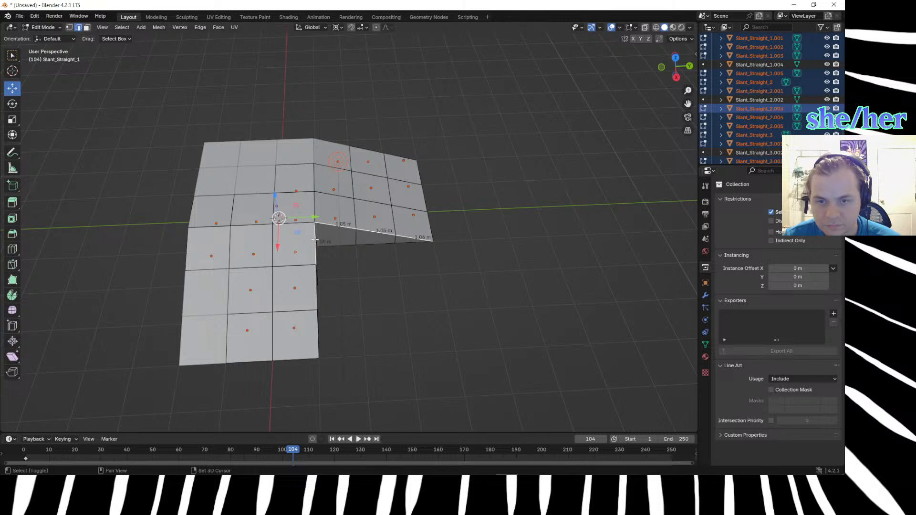
{"action": "left_click", "coordinate": [316, 279], "text": "shift"}
{"action": "left_click", "coordinate": [317, 328], "text": "shift"}
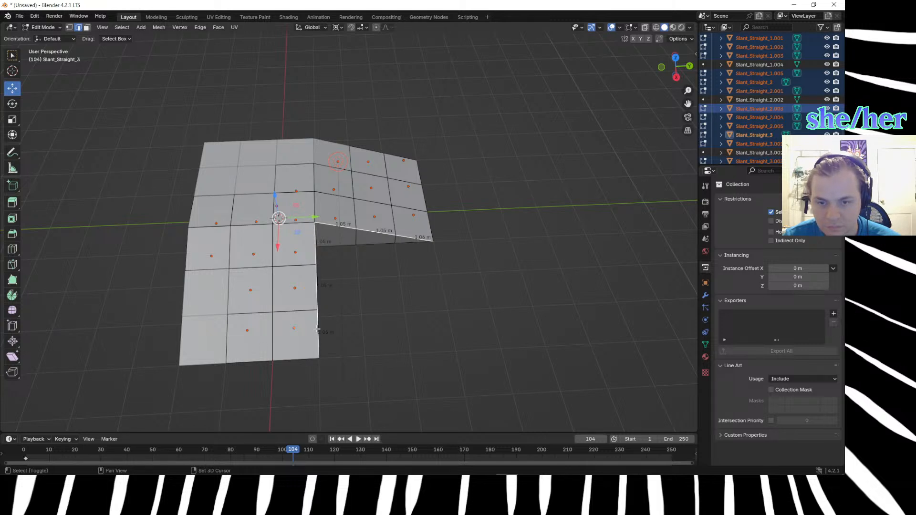
Extrude the six edges freely by about 2.6 m X, 4.3 m Y and -1.9 m Z, and inspect them in top view.
{"action": "key", "text": "g"}
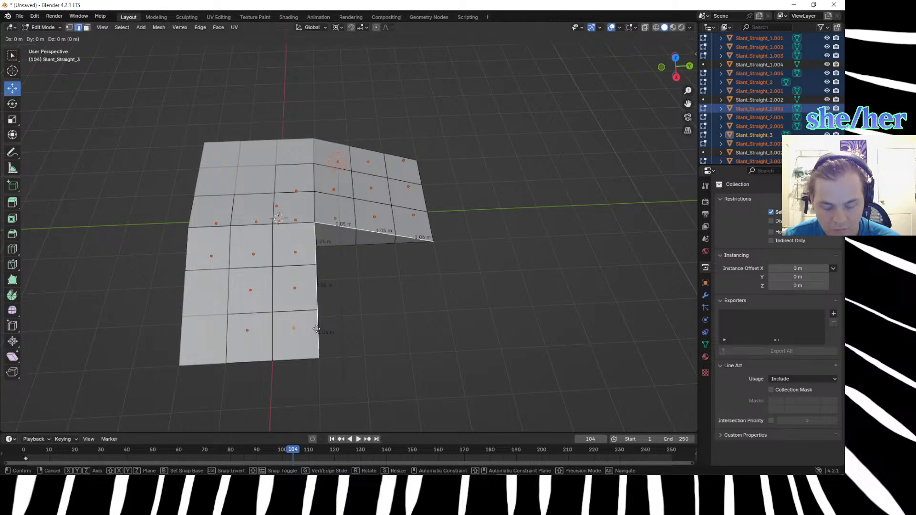
{"action": "right_click", "coordinate": [316, 329]}
{"action": "key", "text": "e"}
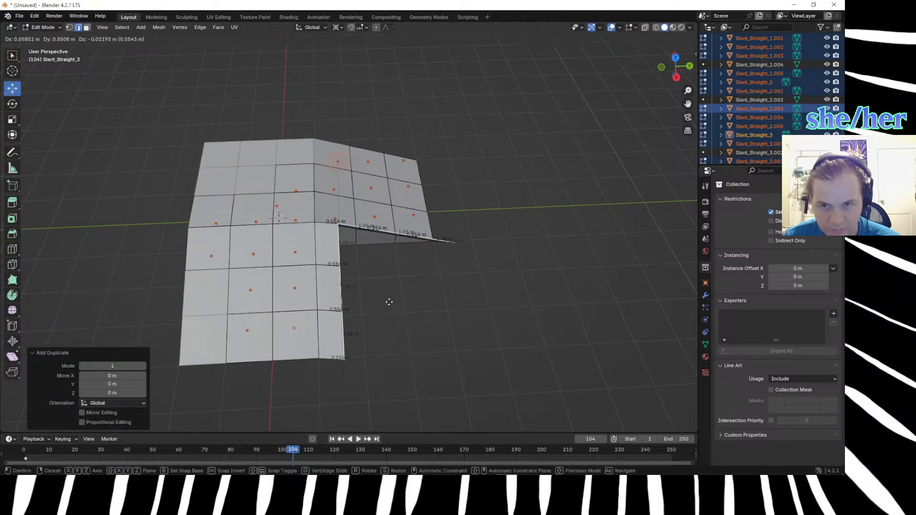
{"action": "left_click", "coordinate": [529, 415]}
{"action": "middle_click_drag", "start_coordinate": [548, 405], "coordinate": [469, 220]}
{"action": "key", "text": "KP_7"}
{"action": "scroll", "coordinate": [544, 305], "scroll_direction": "down", "scroll_amount": 1}
{"action": "key", "text": "KP_7"}
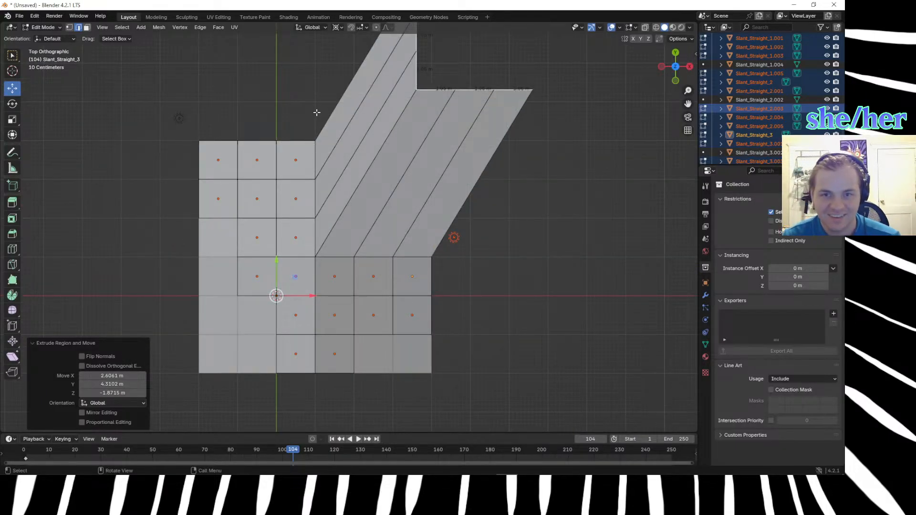
Switch the viewport to wireframe shading and undo the free extrusion of the six inner-corner edges.
{"action": "scroll", "coordinate": [314, 103], "scroll_direction": "down", "scroll_amount": 4}
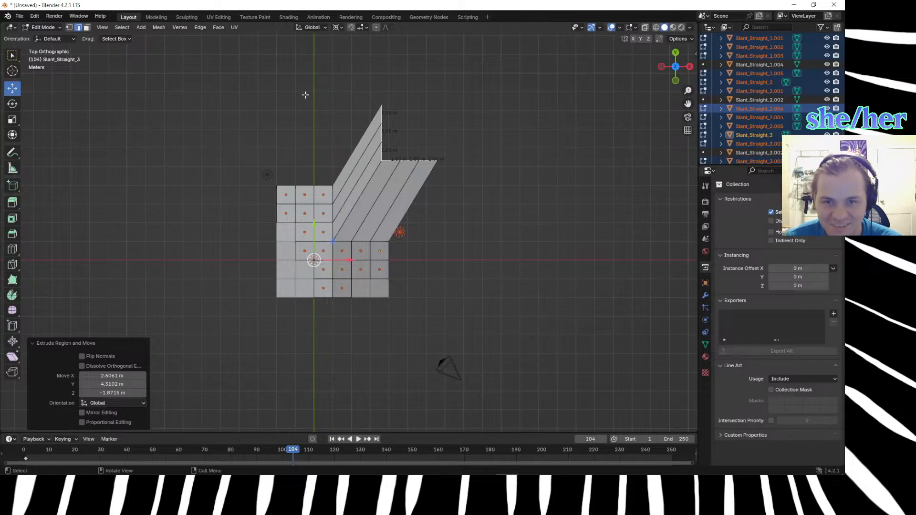
{"action": "left_click", "coordinate": [309, 98]}
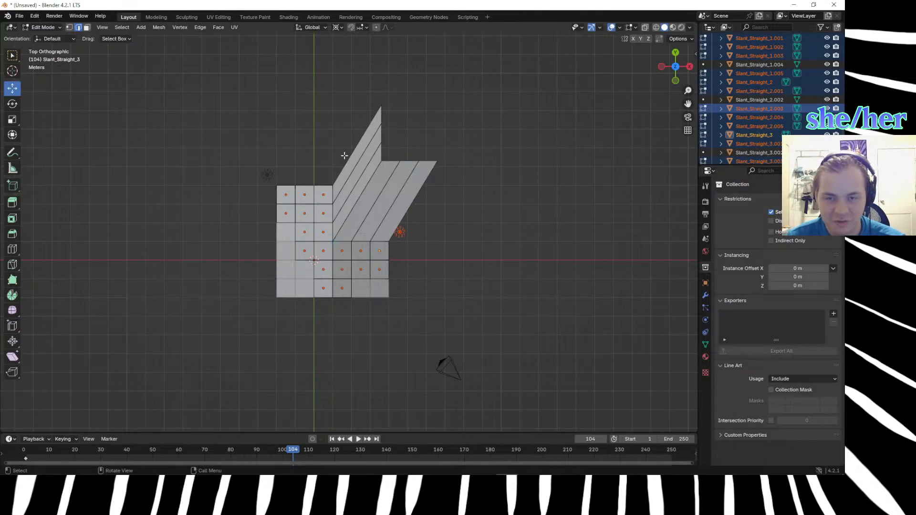
{"action": "key", "text": "z"}
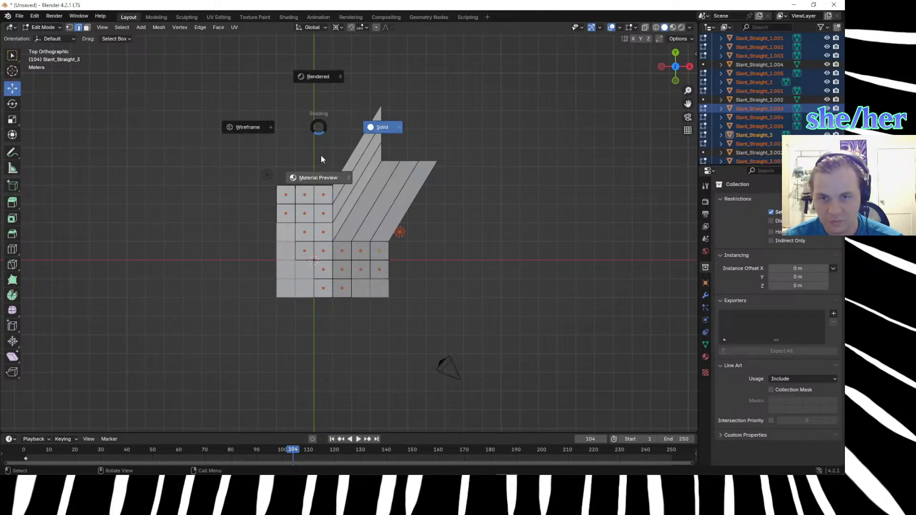
{"action": "left_click", "coordinate": [269, 137]}
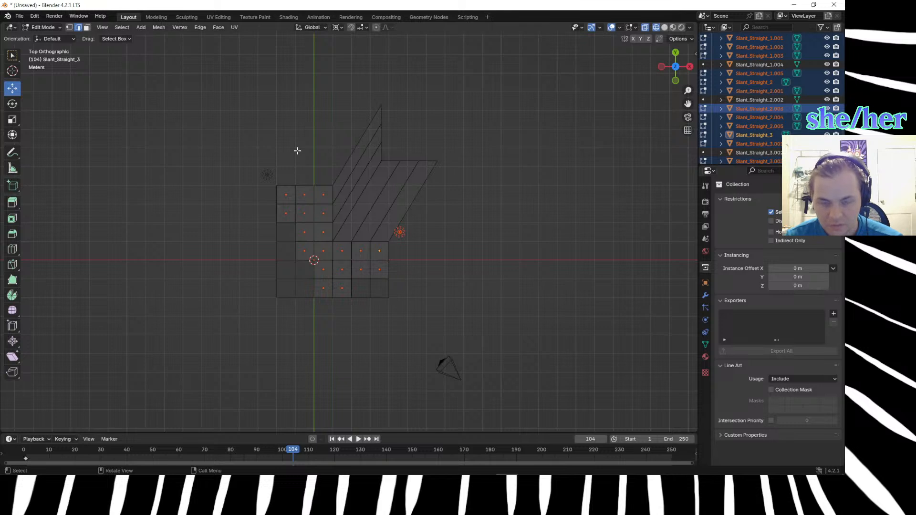
{"action": "key", "text": "ctrl+z"}
{"action": "key", "text": "ctrl+z"}
Try extruding the six inner-corner edges about 3.01 m along both X and Y in top view.
{"action": "key", "text": "e"}
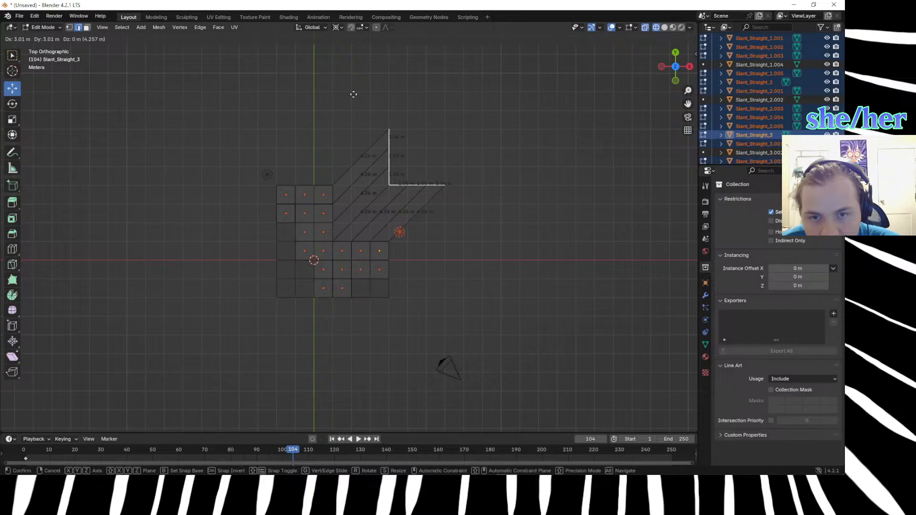
{"action": "left_click", "coordinate": [353, 94]}
{"action": "left_click", "coordinate": [496, 349]}
{"action": "scroll", "coordinate": [443, 220], "scroll_direction": "up", "scroll_amount": 8}
{"action": "middle_click_drag", "start_coordinate": [466, 193], "coordinate": [315, 371], "text": "shift"}
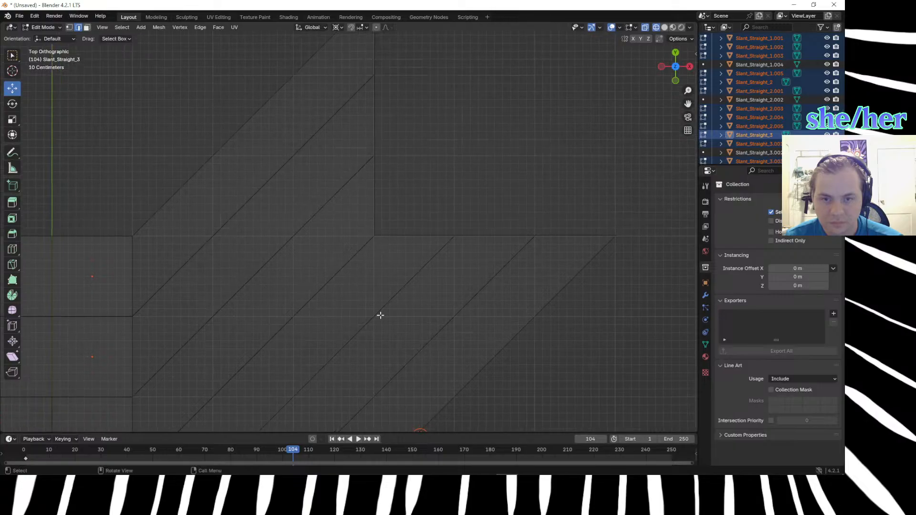
{"action": "scroll", "coordinate": [400, 283], "scroll_direction": "up", "scroll_amount": 8}
{"action": "key", "text": "ctrl+z"}
{"action": "key", "text": "ctrl+z"}
{"action": "key", "text": "g"}
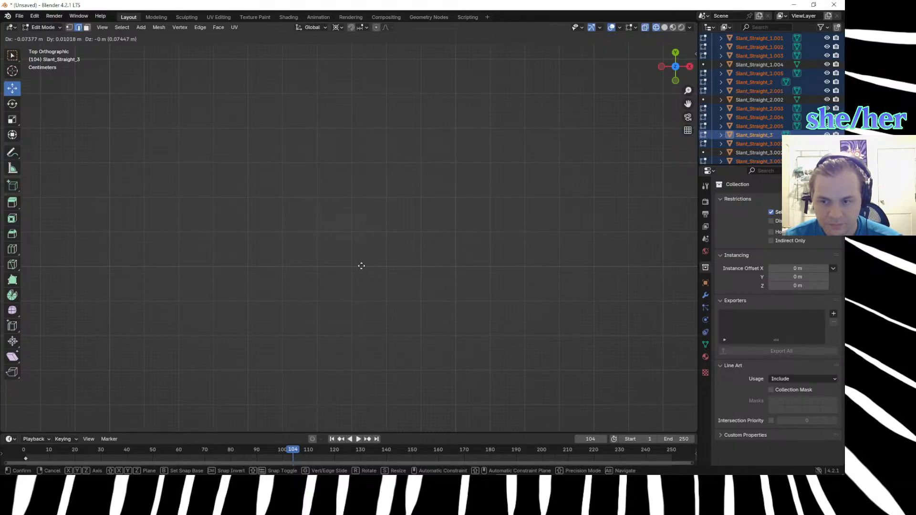
{"action": "left_click", "coordinate": [193, 309]}
{"action": "key", "text": "KP_5"}
{"action": "scroll", "coordinate": [195, 305], "scroll_direction": "down", "scroll_amount": 8}
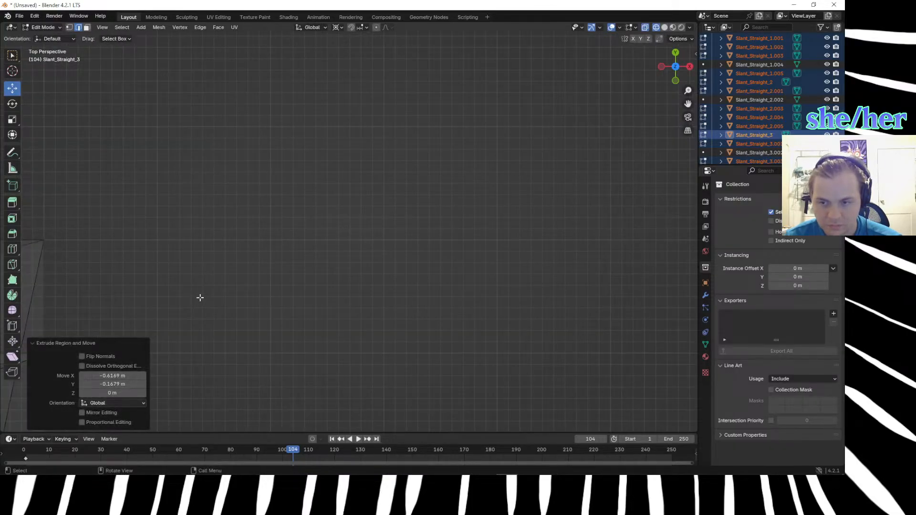
{"action": "key", "text": "ctrl+z"}
{"action": "scroll", "coordinate": [254, 292], "scroll_direction": "down", "scroll_amount": 3}
{"action": "scroll", "coordinate": [261, 285], "scroll_direction": "down", "scroll_amount": 4}
{"action": "middle_click_drag", "start_coordinate": [272, 276], "coordinate": [351, 266]}
{"action": "key", "text": "ctrl+z"}
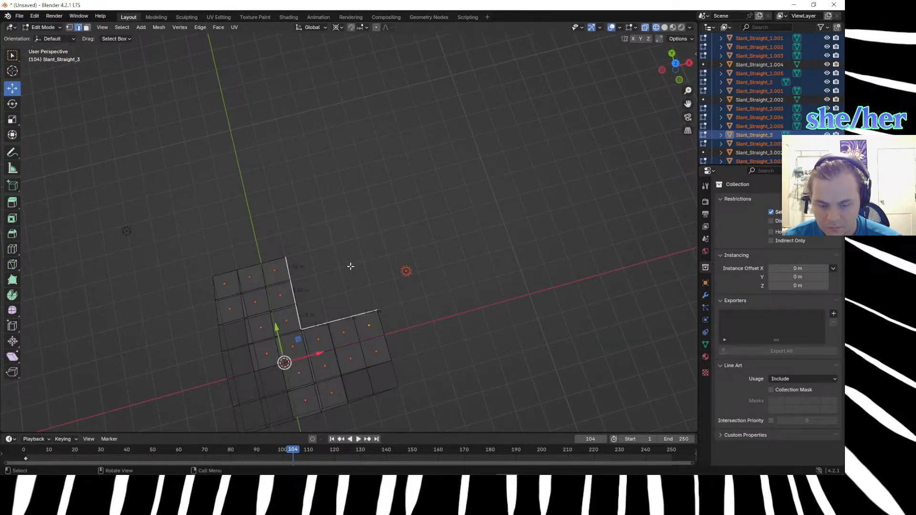
{"action": "type", "text": "e7"}
{"action": "key", "text": "Return"}
{"action": "key", "text": "ctrl+z"}
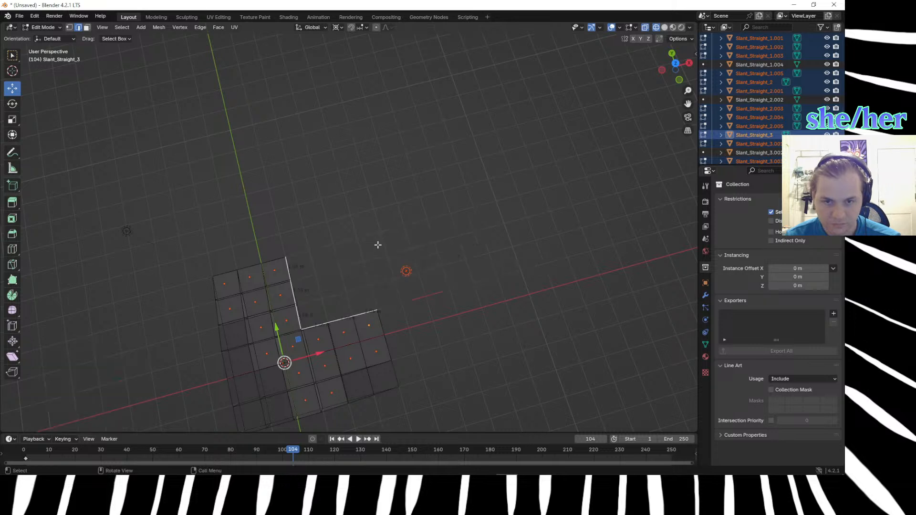
Extrude the six edges about 3.02 m X and 3.07 m Y in top view, and nudge them about -0.02 m X and -0.07 m Y onto the grid.
{"action": "key", "text": "KP_7"}
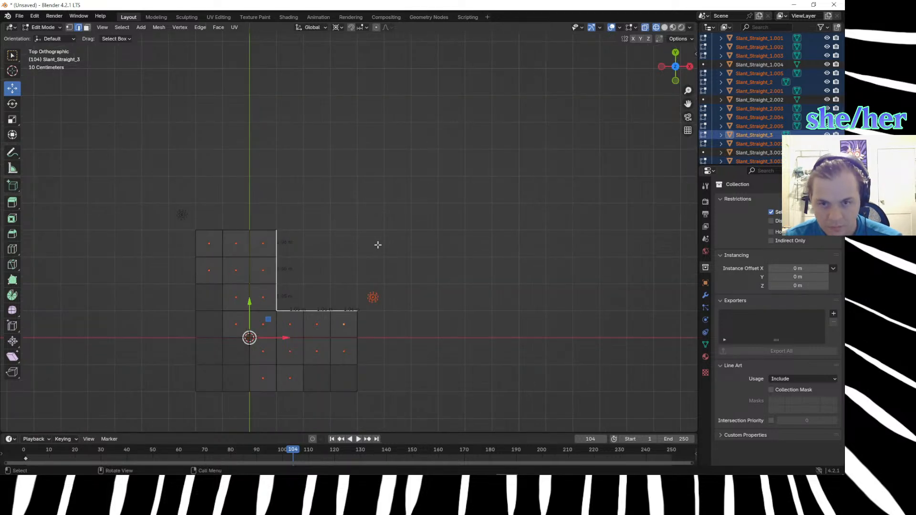
{"action": "key", "text": "e"}
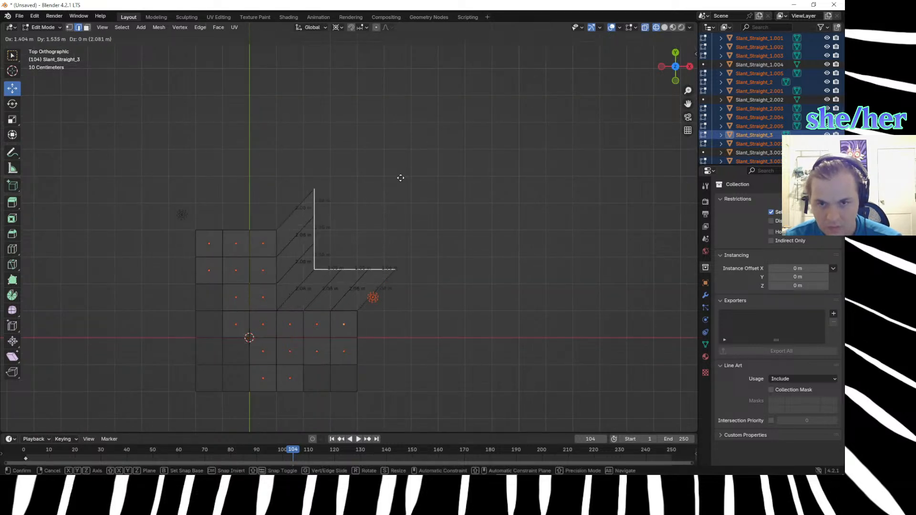
{"action": "left_click", "coordinate": [443, 138]}
{"action": "scroll", "coordinate": [442, 137], "scroll_direction": "up", "scroll_amount": 6}
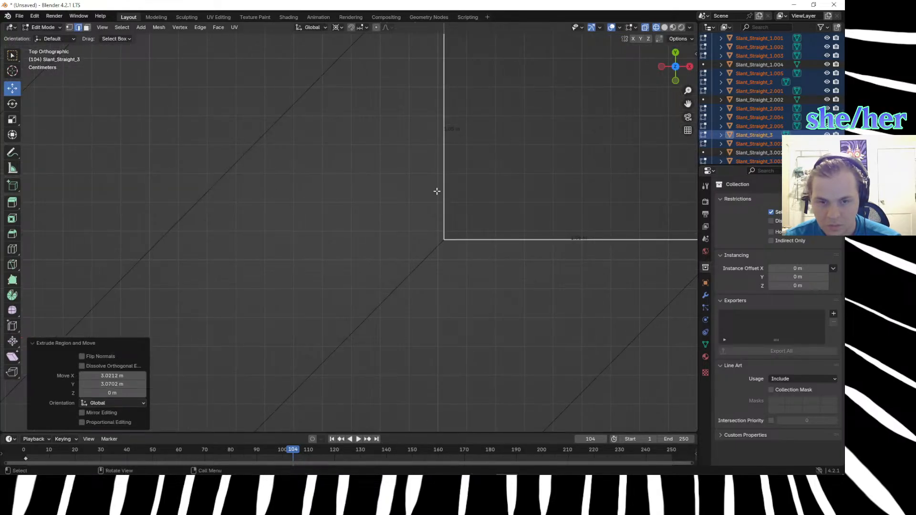
{"action": "key", "text": "g"}
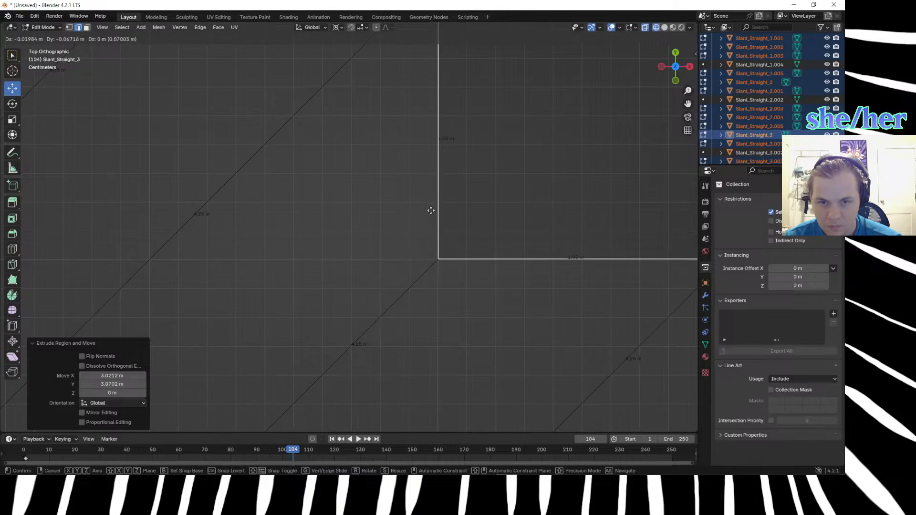
{"action": "left_click", "coordinate": [431, 212]}
Fine-tune the extruded edges' grid alignment by shifting them about -0.0013 m along X.
{"action": "scroll", "coordinate": [480, 256], "scroll_direction": "up", "scroll_amount": 4}
{"action": "middle_click_drag", "start_coordinate": [539, 262], "coordinate": [167, 176], "text": "shift"}
{"action": "middle_click_drag", "start_coordinate": [391, 260], "coordinate": [317, 231], "text": "shift"}
{"action": "scroll", "coordinate": [373, 237], "scroll_direction": "up", "scroll_amount": 6}
{"action": "scroll", "coordinate": [373, 238], "scroll_direction": "up", "scroll_amount": 2}
{"action": "key", "text": "g"}
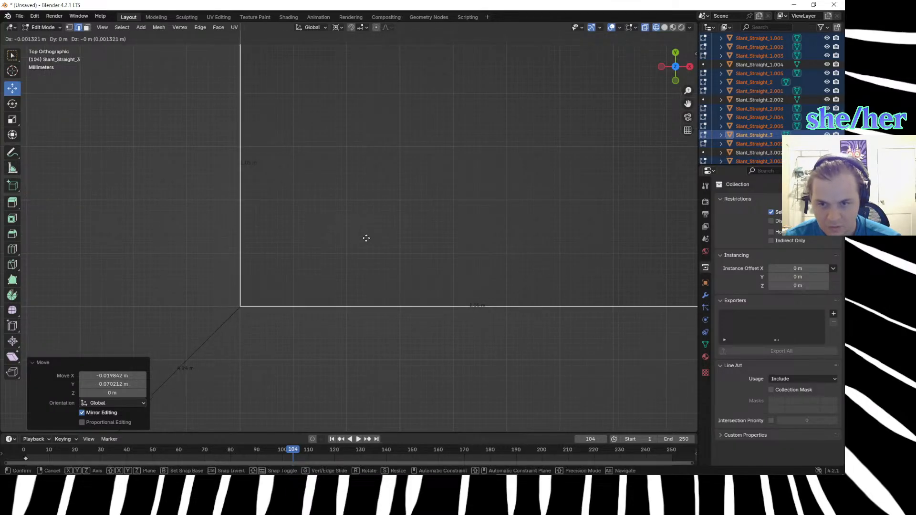
{"action": "left_click", "coordinate": [366, 238]}
{"action": "scroll", "coordinate": [366, 238], "scroll_direction": "down", "scroll_amount": 8}
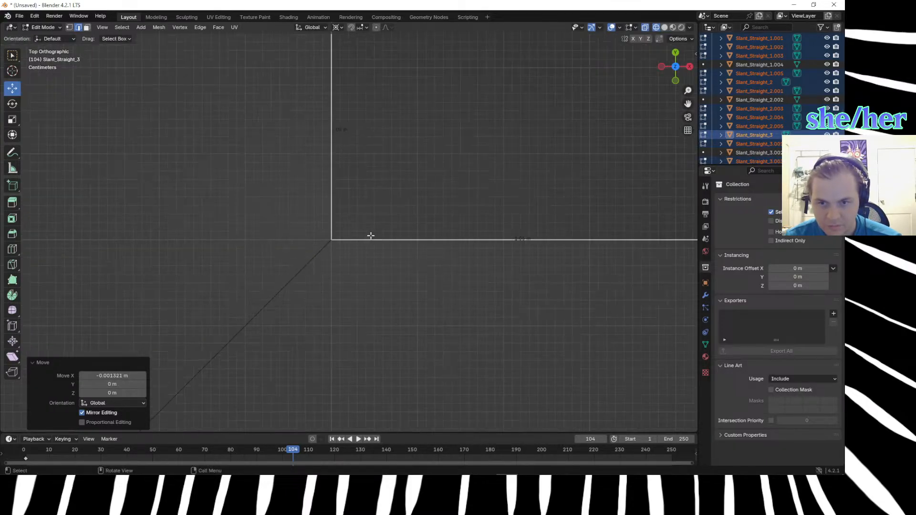
Lower the extruded edges by 1 m along the global Z axis.
{"action": "middle_click_drag", "start_coordinate": [468, 340], "coordinate": [386, 278]}
{"action": "left_click", "coordinate": [387, 277], "text": "alt"}
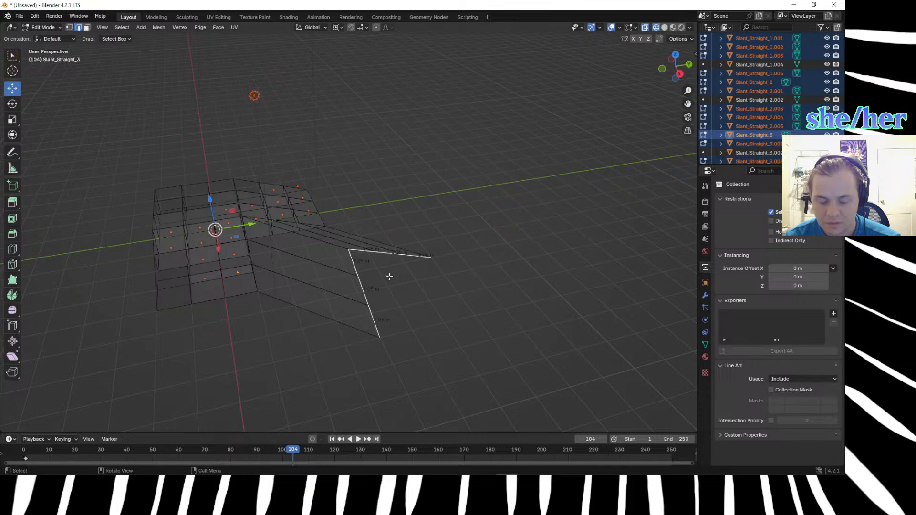
{"action": "key", "text": "KP_7"}
{"action": "middle_click_drag", "start_coordinate": [430, 319], "coordinate": [340, 227]}
{"action": "key", "text": "g"}
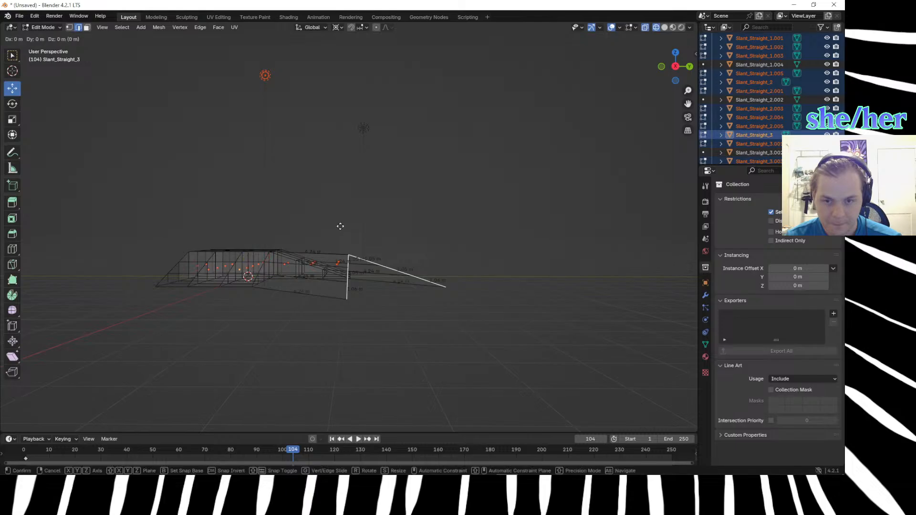
{"action": "key", "text": "z"}
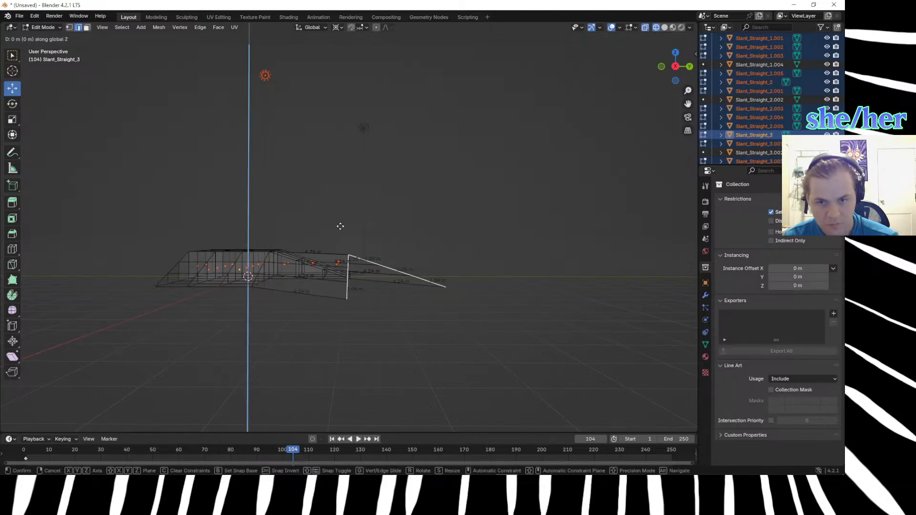
{"action": "type", "text": "-1"}
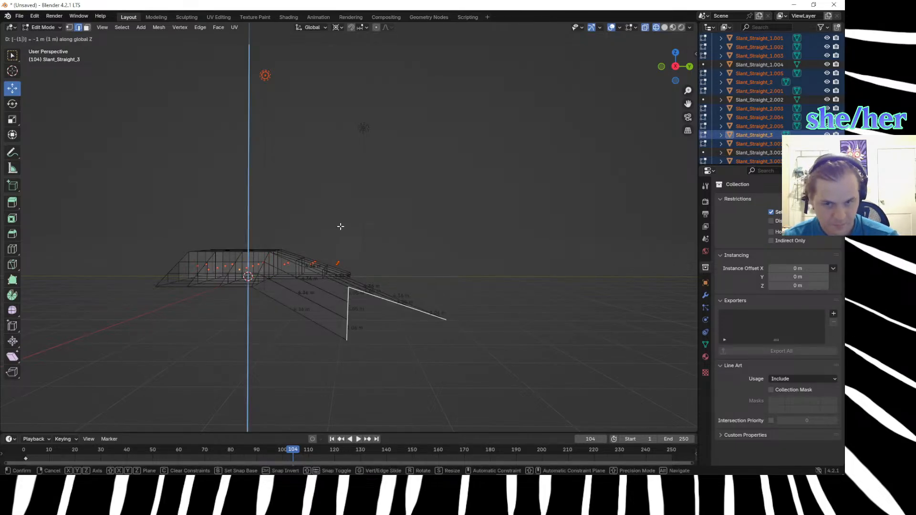
{"action": "key", "text": "Return"}
Inspect the lowered extrusion in solid shading, and undo the extrusion, its moves and the edge selection.
{"action": "middle_click_drag", "start_coordinate": [462, 282], "coordinate": [476, 323]}
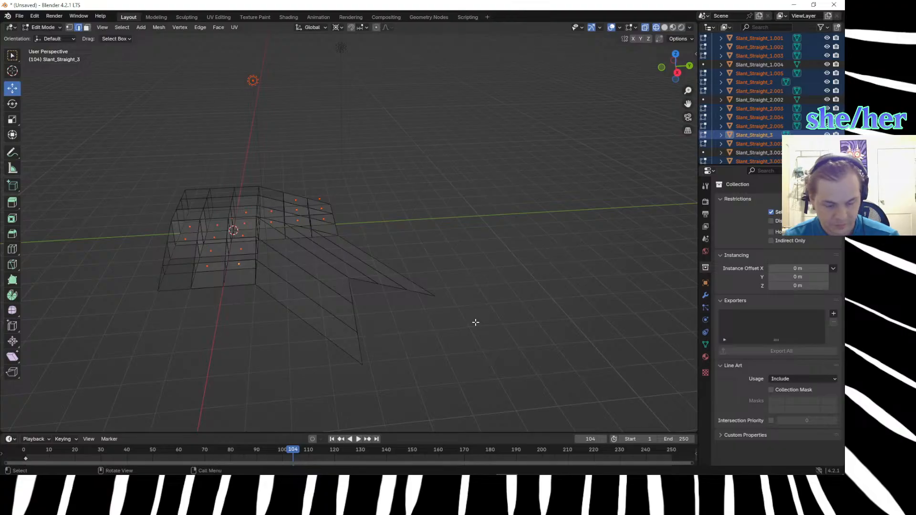
{"action": "key", "text": "z"}
{"action": "left_click", "coordinate": [537, 320]}
{"action": "middle_click_drag", "start_coordinate": [466, 331], "coordinate": [411, 269]}
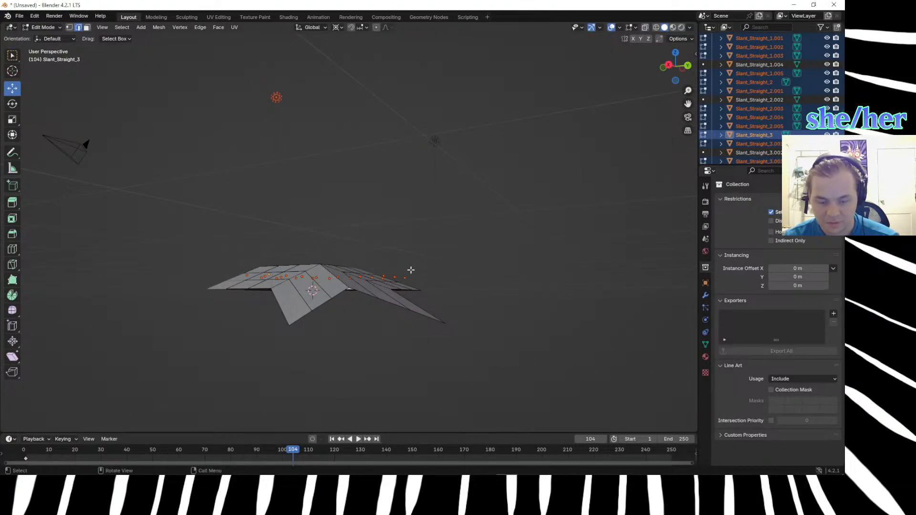
{"action": "key", "text": "ctrl+z"}
{"action": "key", "text": "ctrl+z"}
{"action": "key", "text": "ctrl+z"}
{"action": "key", "text": "ctrl+z"}
{"action": "key", "text": "ctrl+z"}
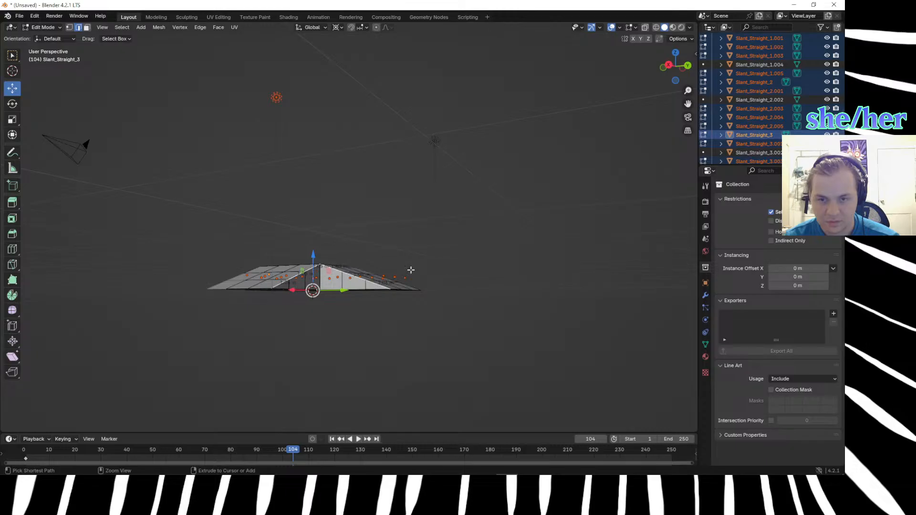
{"action": "key", "text": "ctrl+z"}
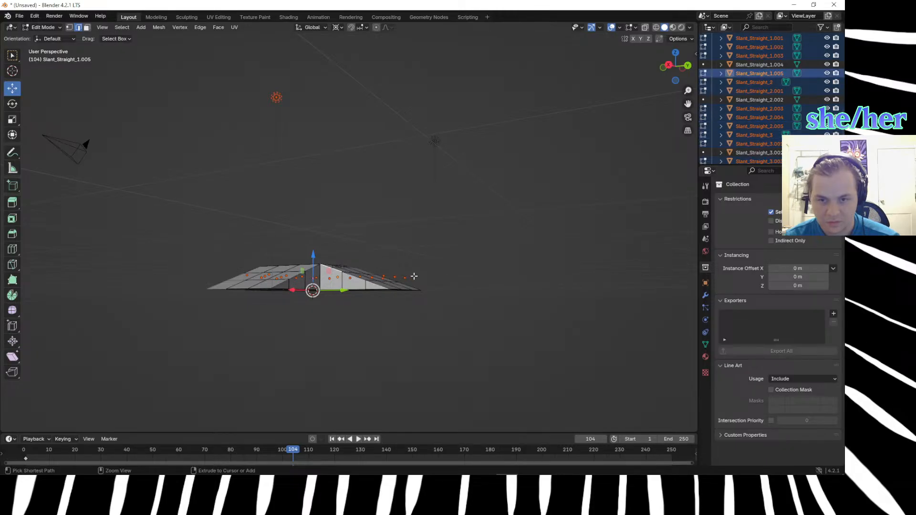
{"action": "key", "text": "ctrl+z"}
Reselect the six top edges bordering the inner corner, three along each ramp's slope.
{"action": "middle_click_drag", "start_coordinate": [414, 276], "coordinate": [433, 335]}
{"action": "left_click", "coordinate": [391, 302]}
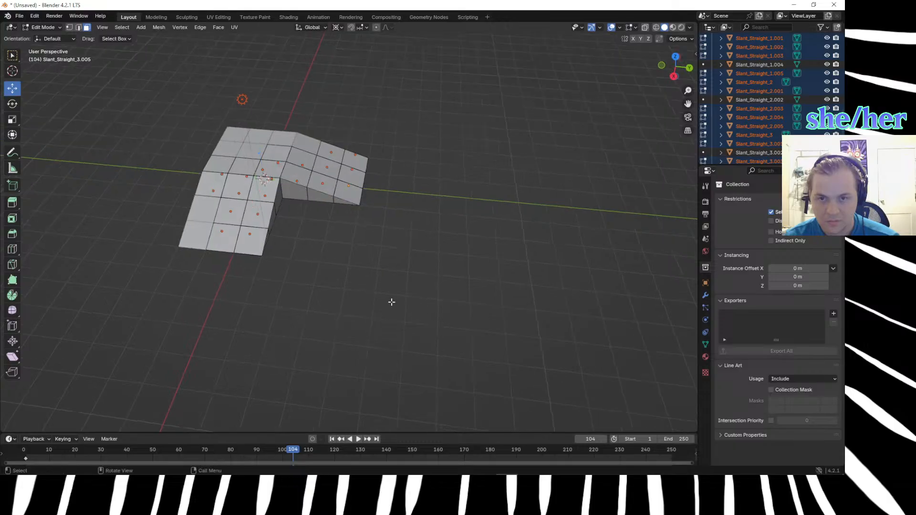
{"action": "left_click", "coordinate": [279, 188], "text": "shift"}
{"action": "left_click", "coordinate": [278, 227]}
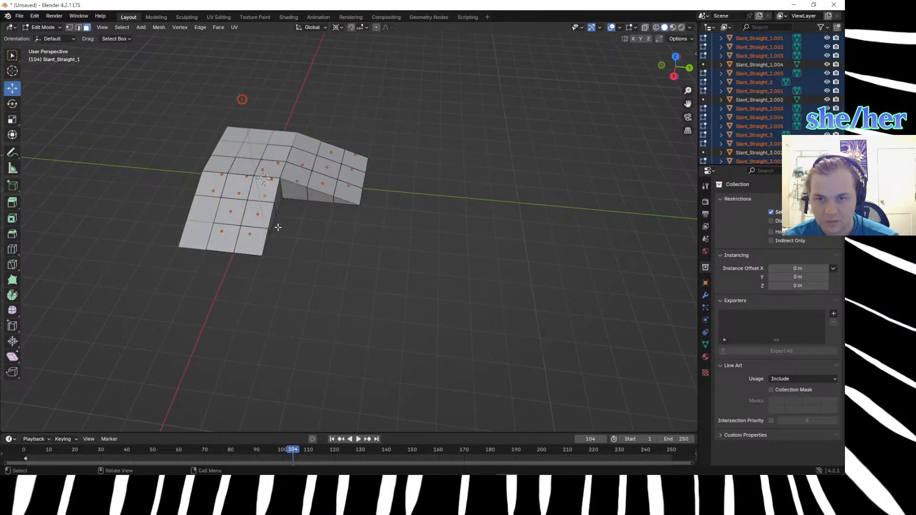
{"action": "left_click", "coordinate": [269, 238], "text": "shift"}
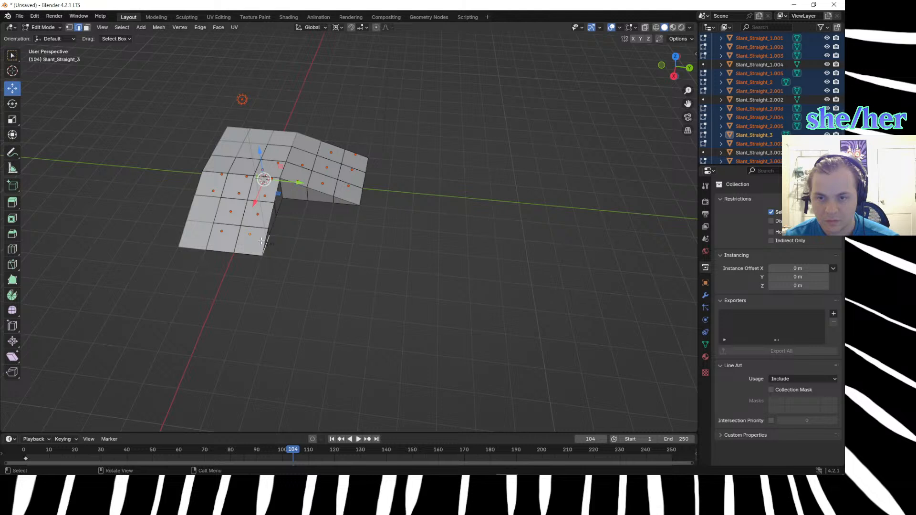
{"action": "left_click", "coordinate": [272, 214], "text": "shift"}
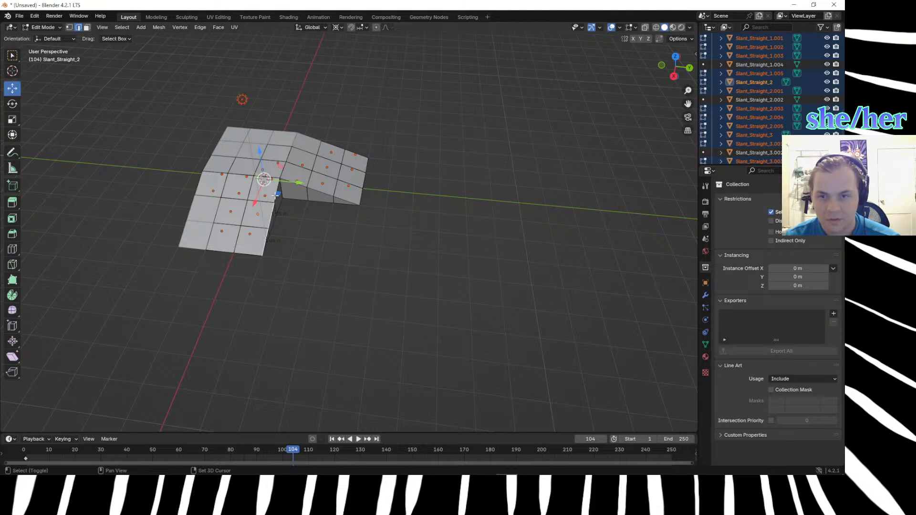
{"action": "left_click", "coordinate": [333, 194], "text": "shift"}
{"action": "left_click", "coordinate": [352, 201], "text": "shift"}
Try extruding the six reselected edges about 3 m X and 2.8 m Y in top view.
{"action": "key", "text": "KP_7"}
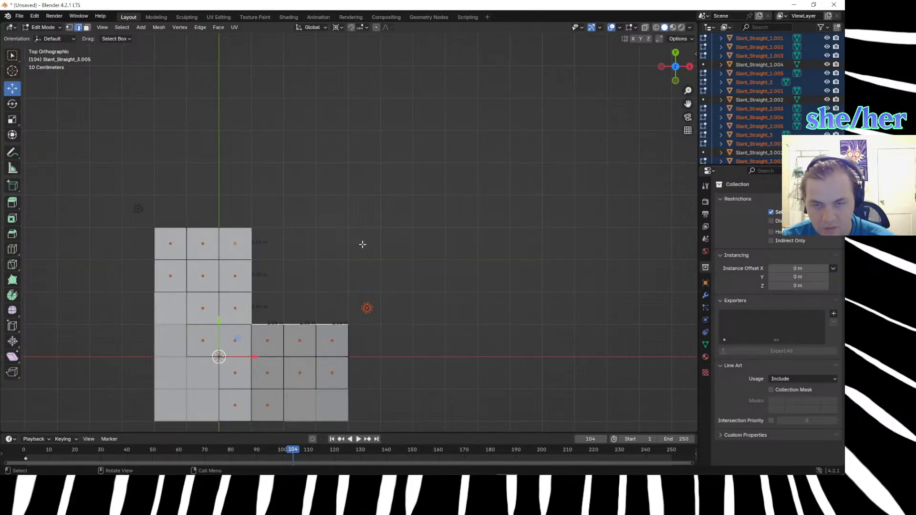
{"action": "key", "text": "e"}
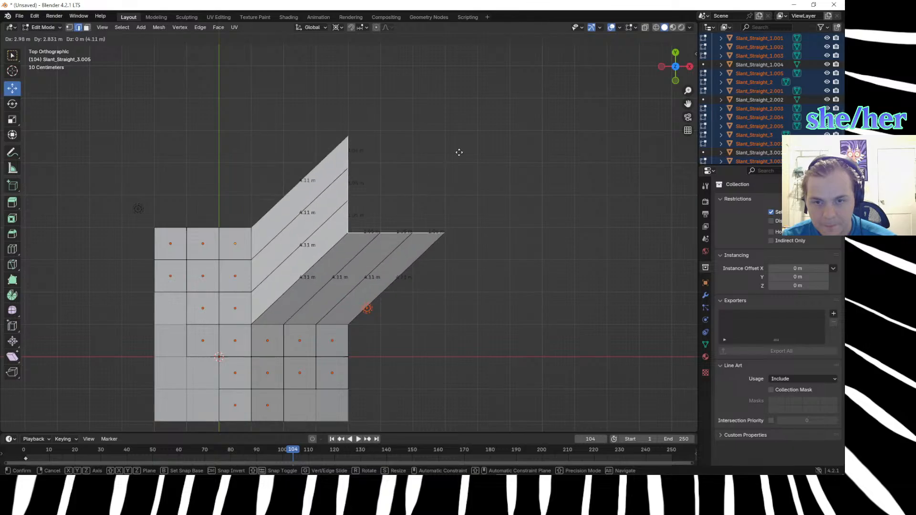
{"action": "left_click", "coordinate": [458, 153]}
{"action": "middle_click_drag", "start_coordinate": [458, 154], "coordinate": [386, 186]}
{"action": "key", "text": "ctrl+z"}
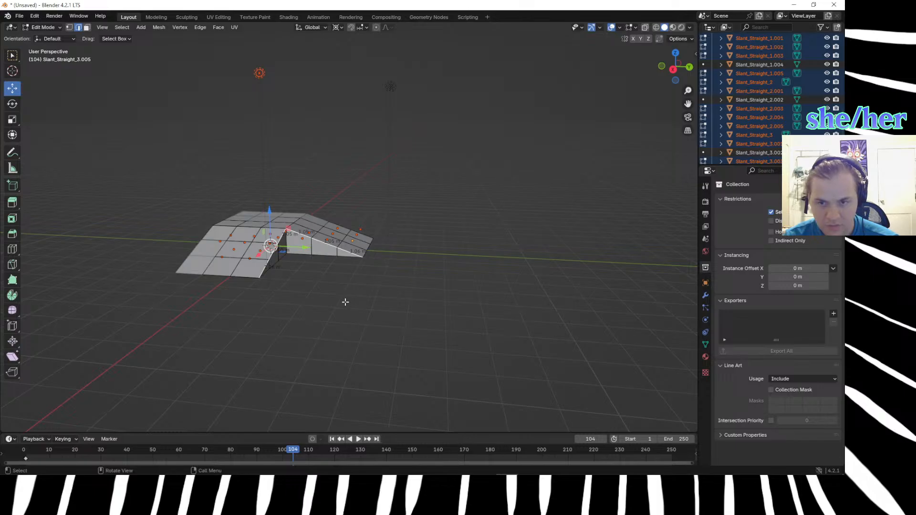
Add a 2 m plane and move it about 2.64 m X, 5.21 m Y and -1.56 m Z, beyond the inner corner.
{"action": "mouse_move", "coordinate": [348, 283]}
{"action": "middle_mouse_down"}
{"action": "mouse_move", "coordinate": [351, 323]}
{"action": "mouse_move", "coordinate": [348, 271]}
{"action": "middle_mouse_up"}
{"action": "right_click", "coordinate": [349, 263]}
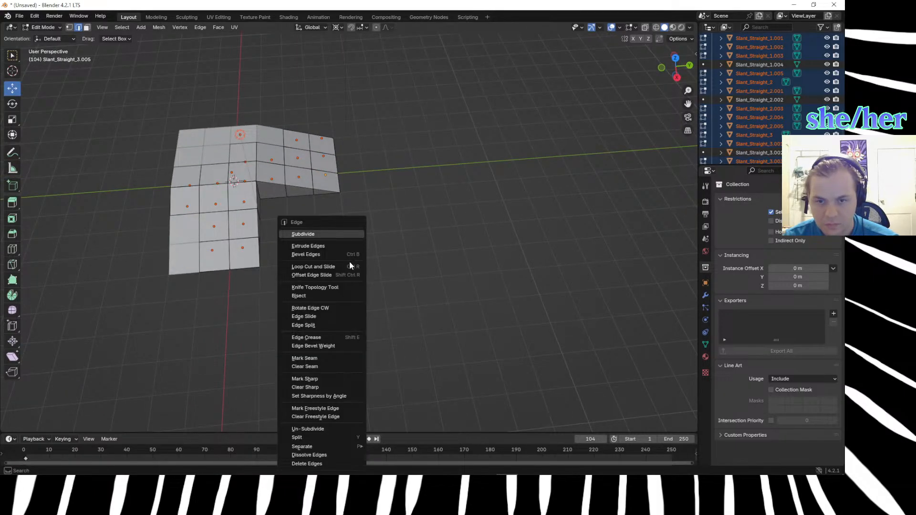
{"action": "key", "text": "shift+a"}
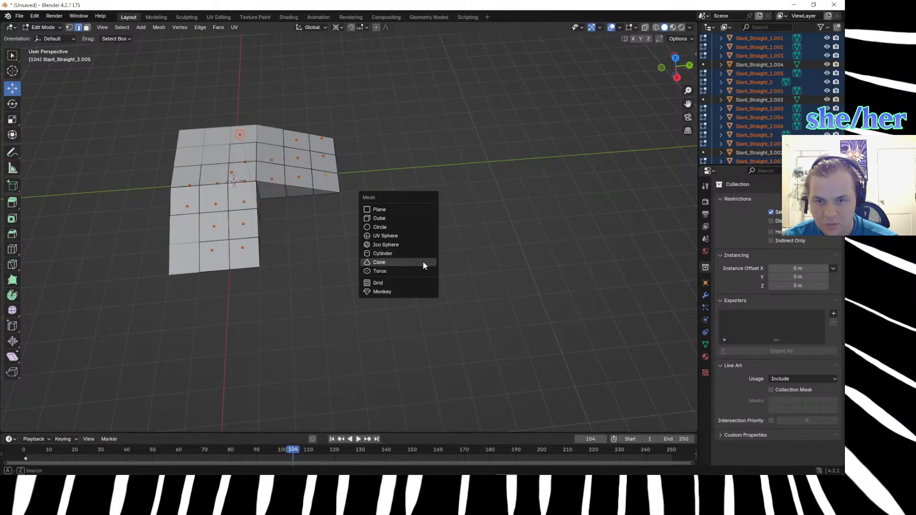
{"action": "left_click", "coordinate": [384, 210]}
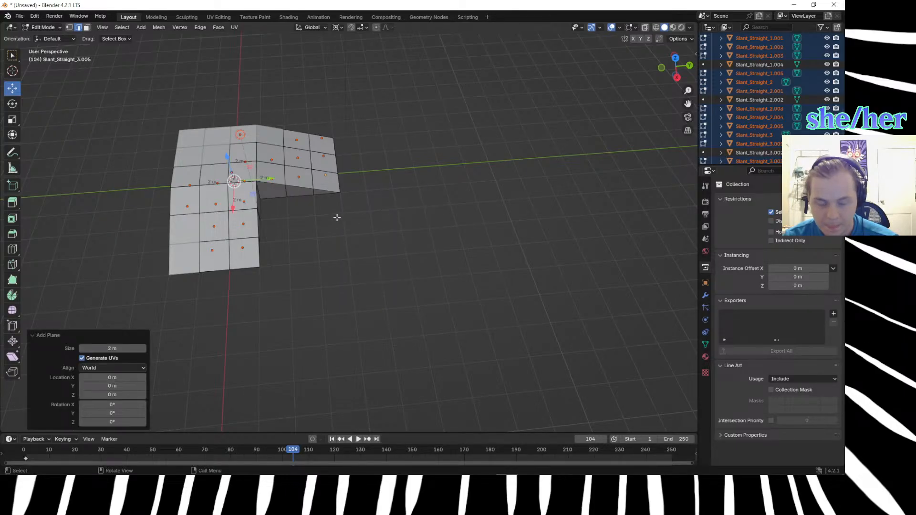
{"action": "key", "text": "g"}
{"action": "left_click", "coordinate": [478, 285]}
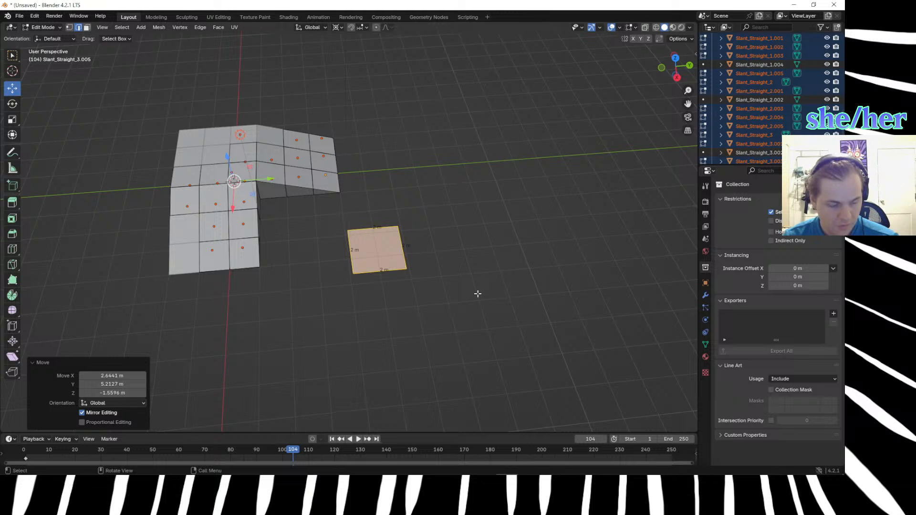
Move the plane about 2.4 m X and -0.23 m Y in top view, diagonally beyond the ramps' open inner corner.
{"action": "key", "text": "KP_7"}
{"action": "key", "text": "g"}
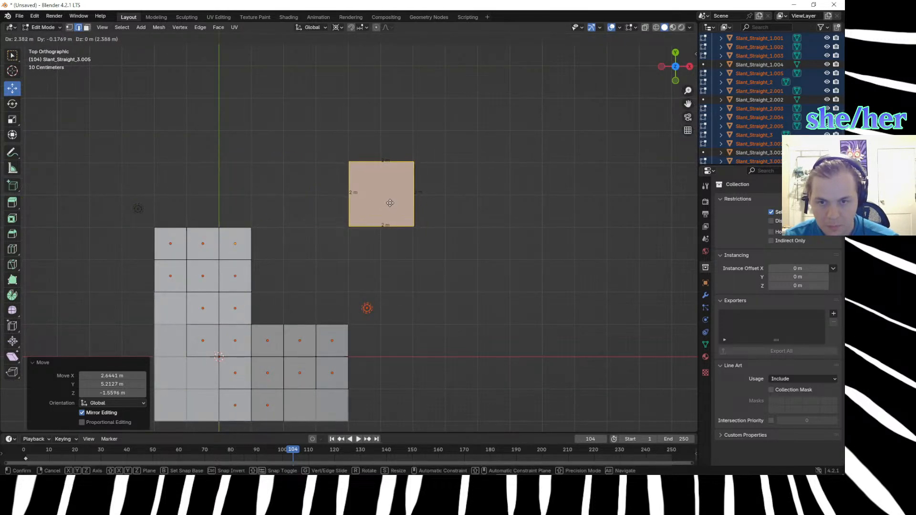
{"action": "left_click", "coordinate": [390, 204]}
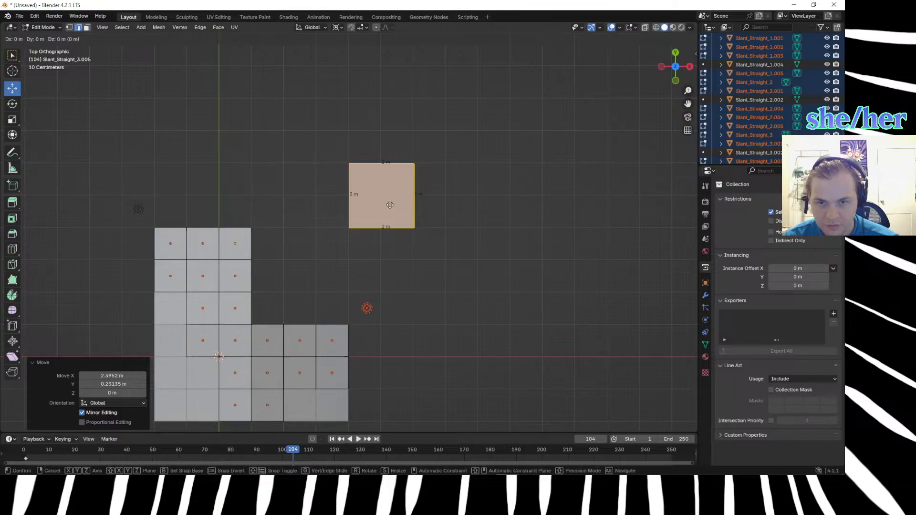
{"action": "left_click", "coordinate": [432, 311]}
{"action": "middle_click_drag", "start_coordinate": [432, 311], "coordinate": [370, 220]}
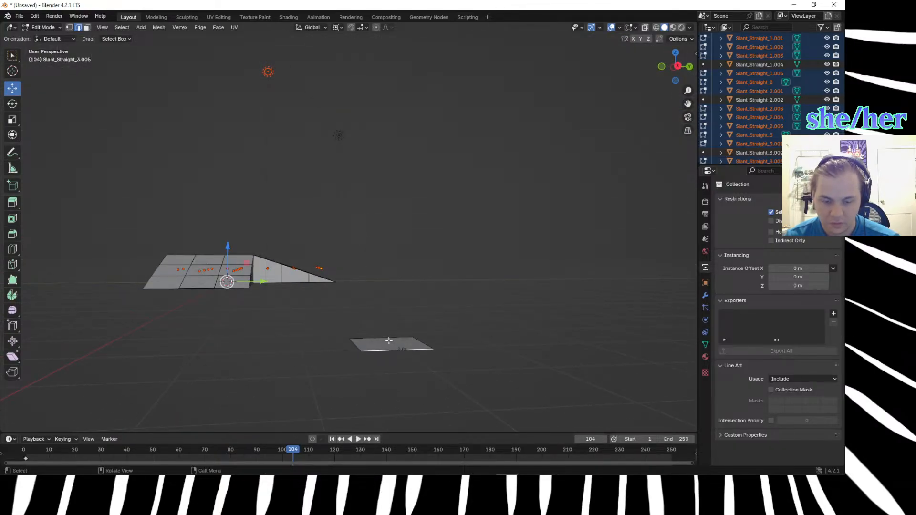
Try selecting the plane on its own in Object Mode, and undo back to editing the meshes.
{"action": "key", "text": "Tab"}
{"action": "left_click", "coordinate": [390, 342]}
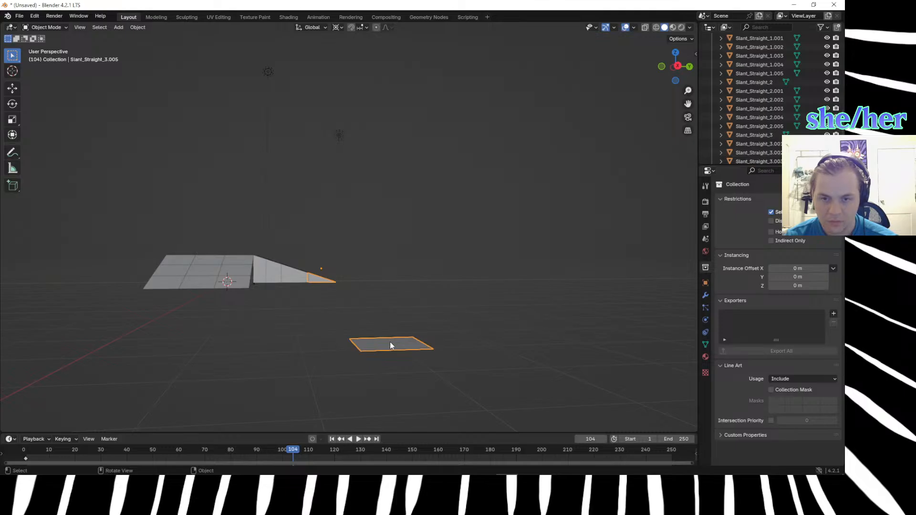
{"action": "middle_click_drag", "start_coordinate": [346, 352], "coordinate": [391, 354]}
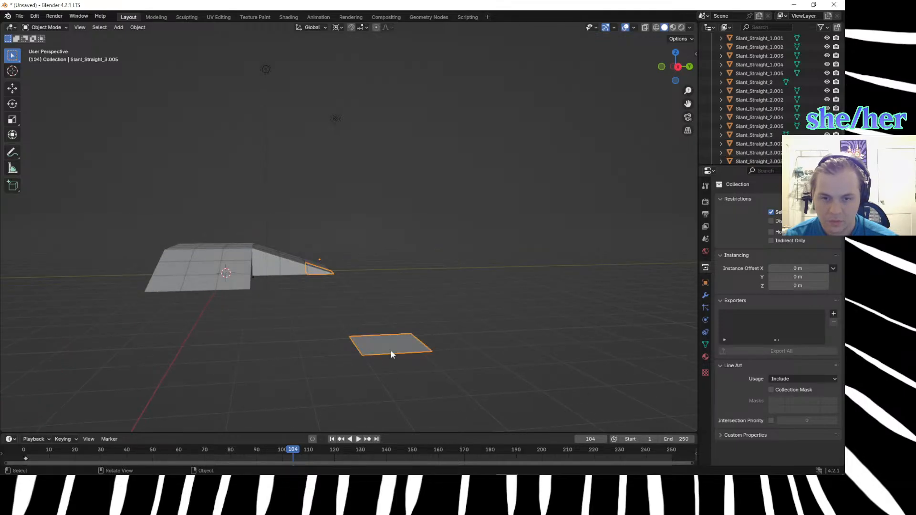
{"action": "left_click", "coordinate": [276, 316]}
{"action": "key", "text": "ctrl+z"}
{"action": "key", "text": "ctrl+shift+z"}
{"action": "key", "text": "ctrl+z"}
{"action": "key", "text": "ctrl+z"}
{"action": "key", "text": "ctrl+z"}
Select the six top edges bordering the inner corner, three along each ramp's slope.
{"action": "left_click", "coordinate": [286, 320]}
{"action": "middle_click_drag", "start_coordinate": [286, 321], "coordinate": [322, 341]}
{"action": "middle_click_drag", "start_coordinate": [349, 309], "coordinate": [286, 289]}
{"action": "left_click", "coordinate": [257, 286], "text": "shift"}
{"action": "left_click", "coordinate": [245, 262], "text": "shift"}
{"action": "left_click", "coordinate": [237, 246], "text": "shift"}
{"action": "left_click", "coordinate": [246, 234], "text": "shift"}
{"action": "left_click", "coordinate": [295, 234], "text": "shift"}
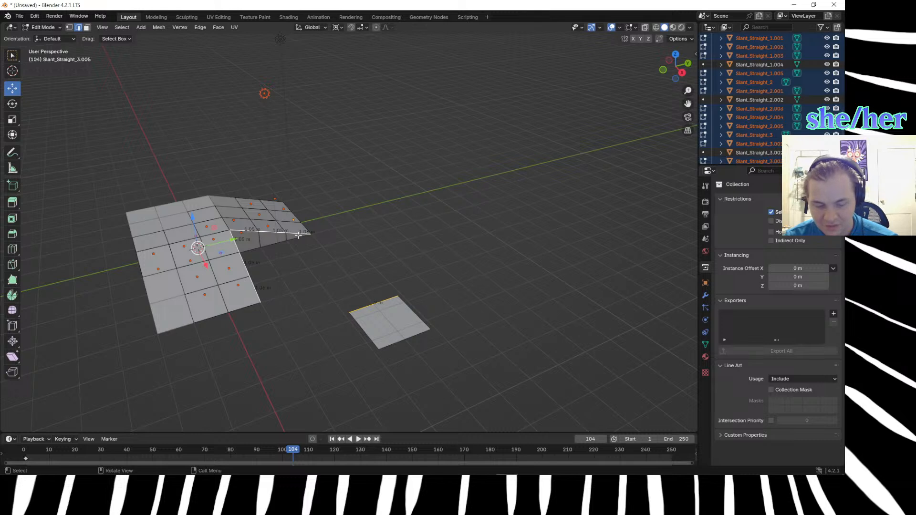
Try moving the selected inner-corner edges toward the plane, undo the move and clear the selection.
{"action": "key", "text": "g"}
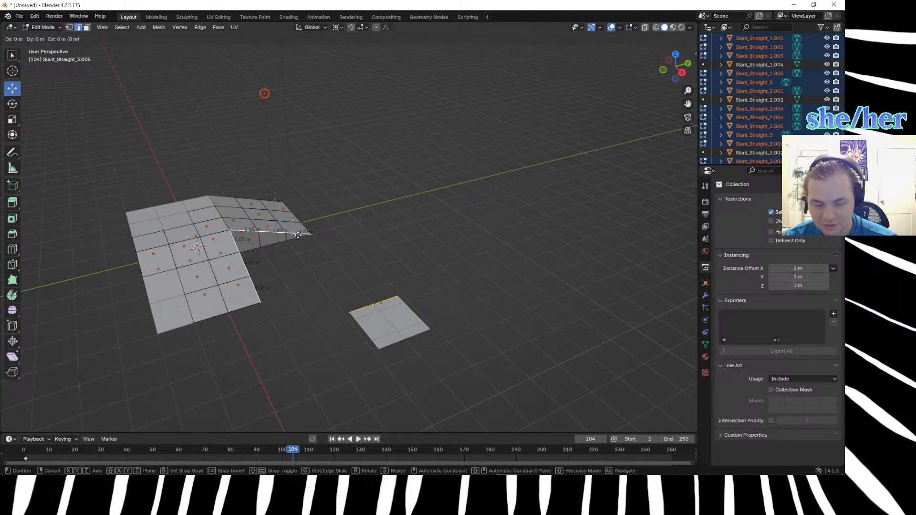
{"action": "left_click", "coordinate": [358, 262]}
{"action": "key", "text": "ctrl+z"}
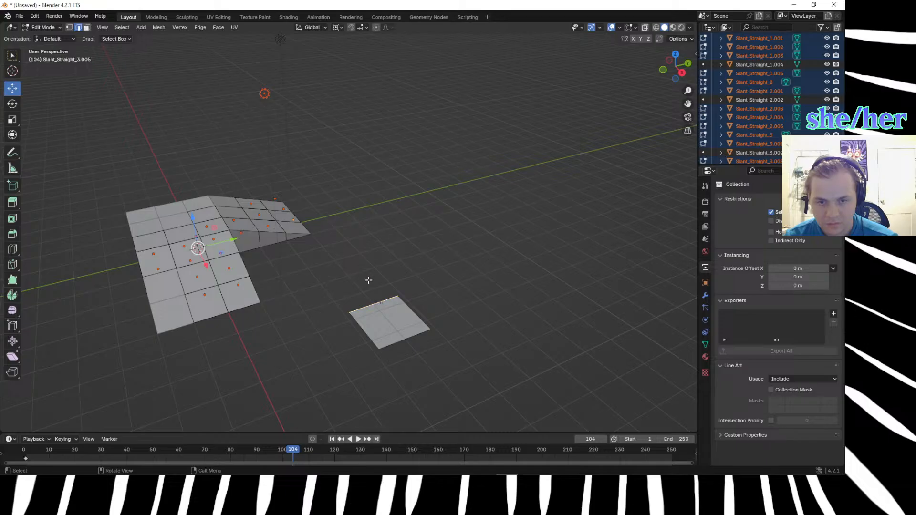
{"action": "left_click", "coordinate": [514, 284]}
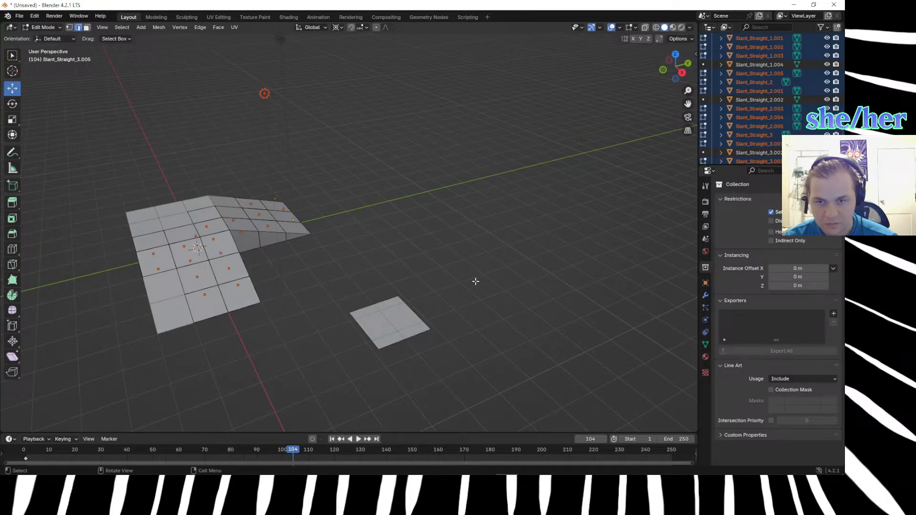
Reselect the six inner-corner top edges and extrude them about 3.02 m in X and Y in top view.
{"action": "left_click", "coordinate": [253, 231], "text": "shift"}
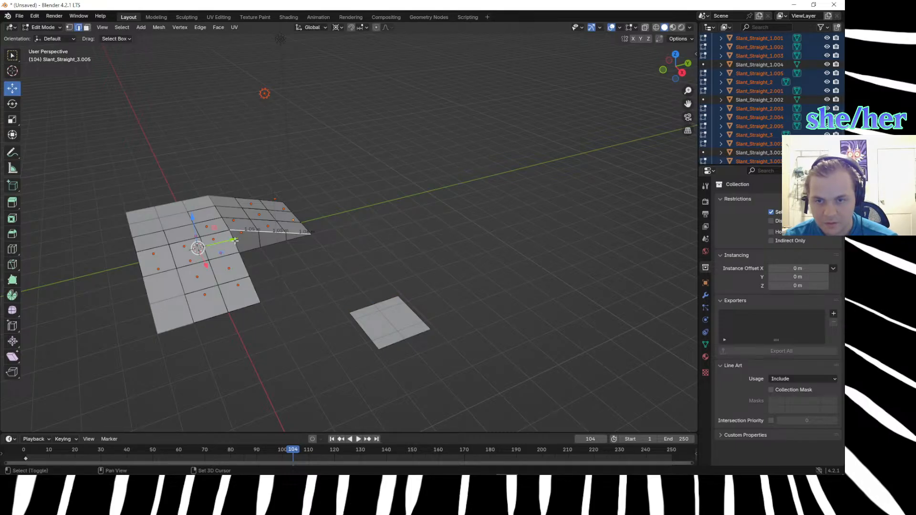
{"action": "left_click", "coordinate": [243, 270], "text": "shift"}
{"action": "left_click", "coordinate": [256, 289], "text": "shift"}
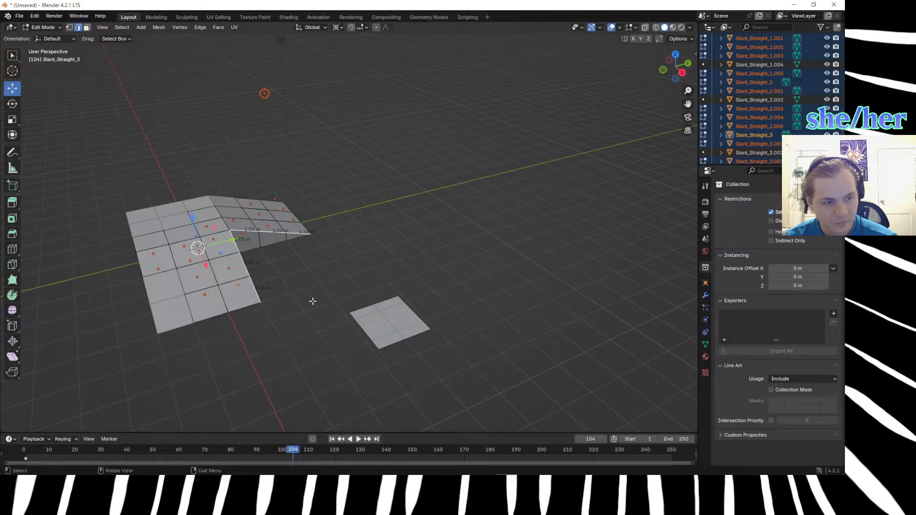
{"action": "middle_click_drag", "start_coordinate": [312, 301], "coordinate": [293, 293]}
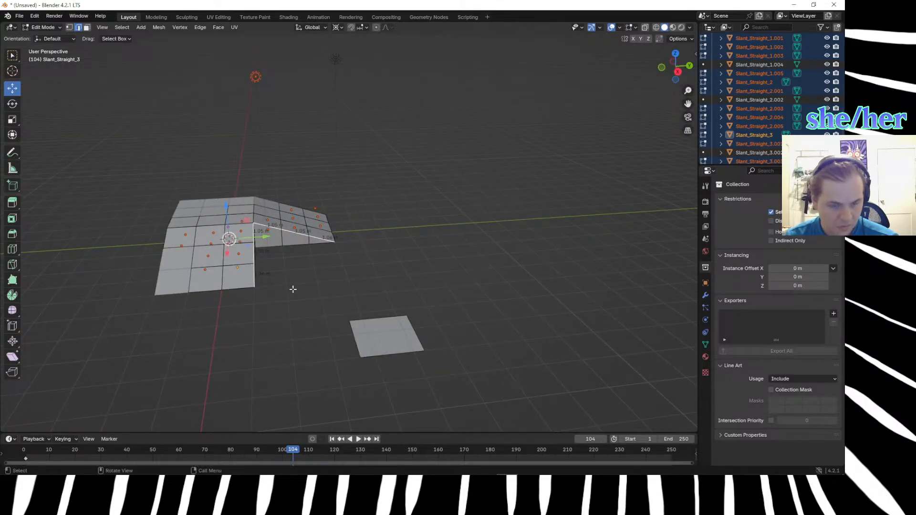
{"action": "key", "text": "KP_7"}
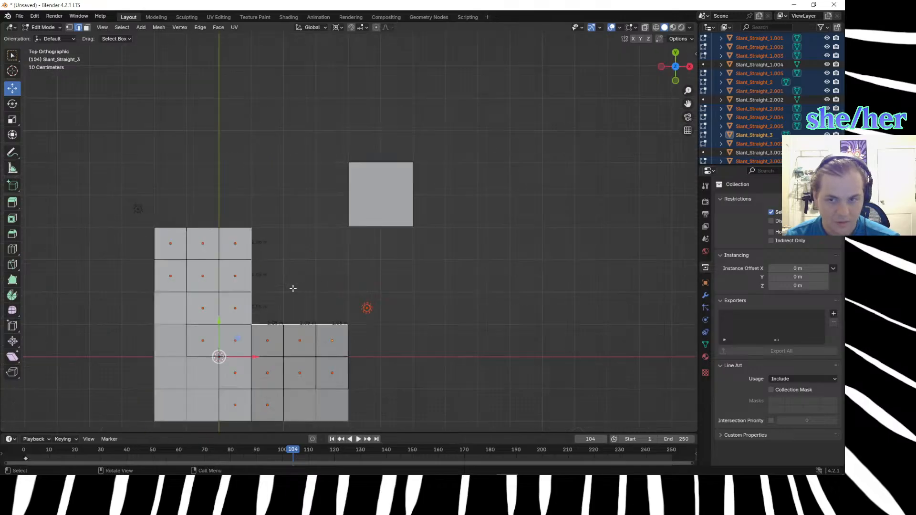
{"action": "key", "text": "e"}
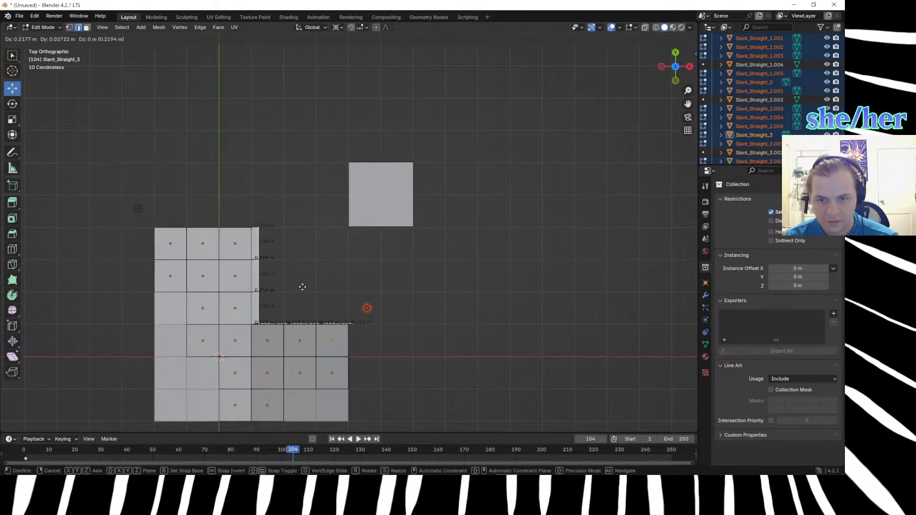
{"action": "left_click", "coordinate": [391, 190]}
Move the extruded edges about 0.45 m X, 1.16 m Y and -3.95 m Z, and undo the move and extrusion.
{"action": "middle_click_drag", "start_coordinate": [476, 316], "coordinate": [353, 236]}
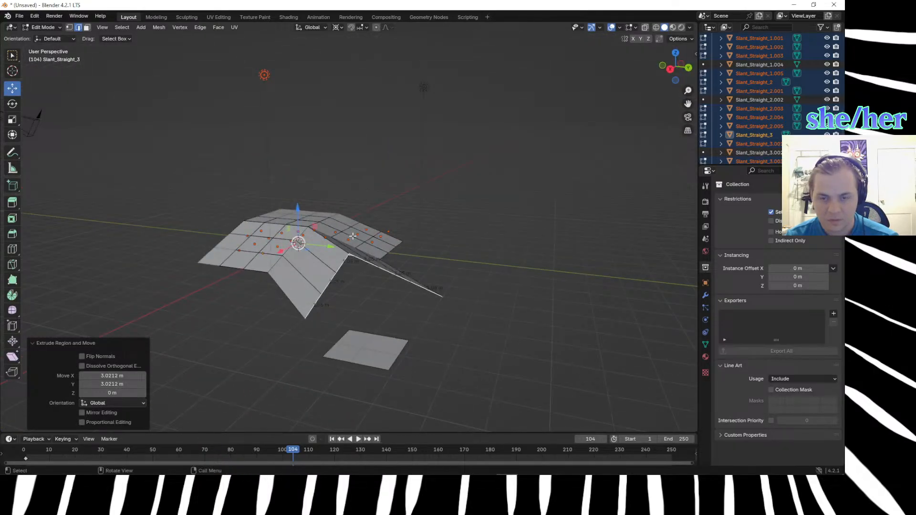
{"action": "key", "text": "g"}
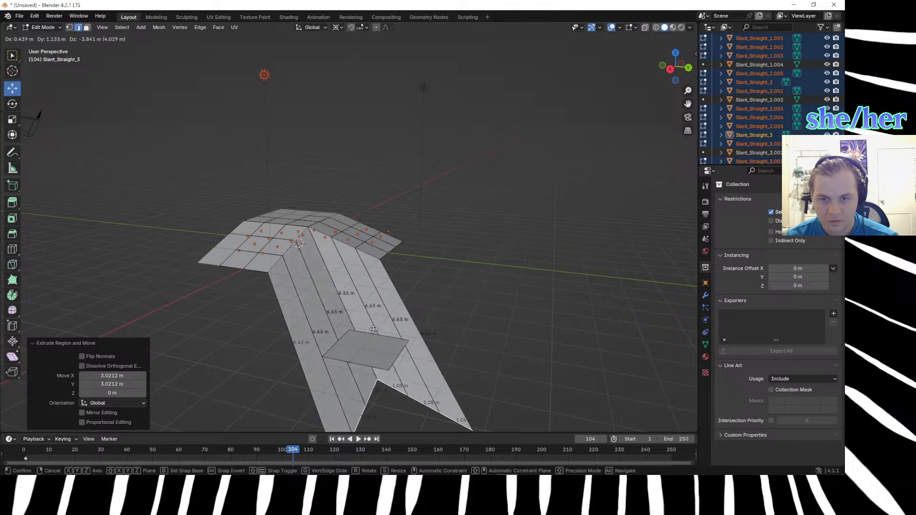
{"action": "left_click", "coordinate": [370, 307]}
{"action": "middle_click_drag", "start_coordinate": [370, 308], "coordinate": [515, 313]}
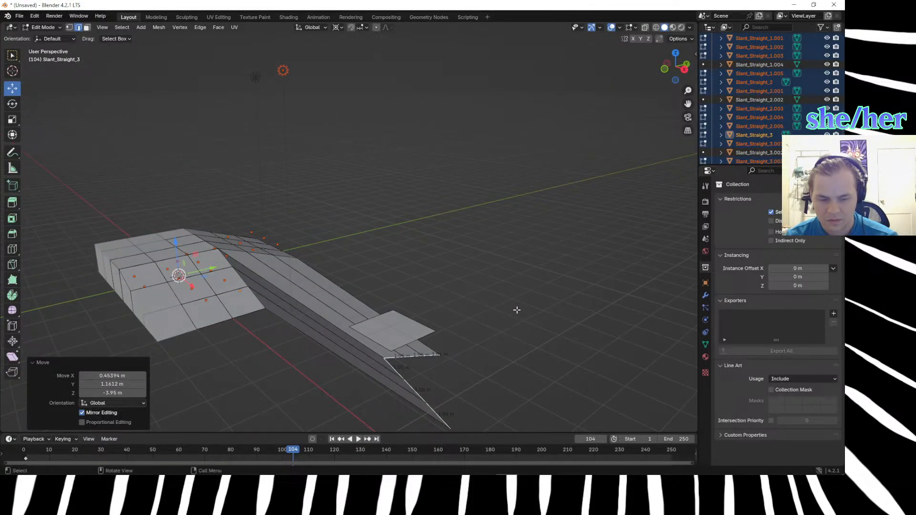
{"action": "key", "text": "ctrl+z"}
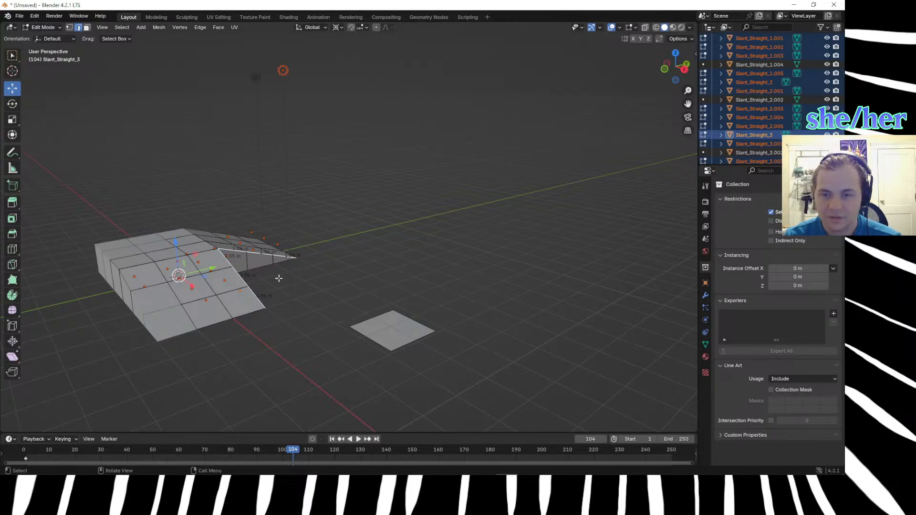
Try extruding the six edges freely toward the plane in perspective view.
{"action": "scroll", "coordinate": [692, 133], "scroll_direction": "up", "scroll_amount": 3}
{"action": "scroll", "coordinate": [693, 134], "scroll_direction": "down", "scroll_amount": 4}
{"action": "scroll", "coordinate": [772, 103], "scroll_direction": "up", "scroll_amount": 4}
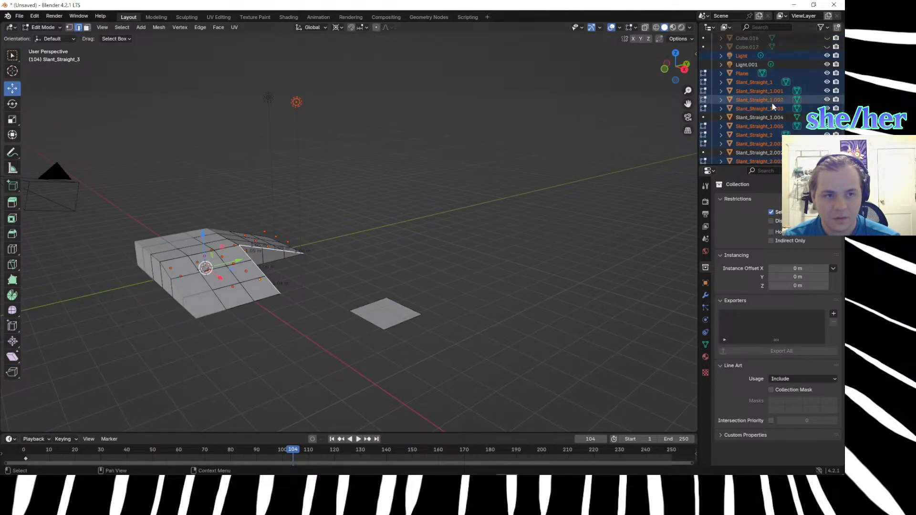
{"action": "scroll", "coordinate": [339, 268], "scroll_direction": "up", "scroll_amount": 4}
{"action": "middle_click_drag", "start_coordinate": [246, 322], "coordinate": [239, 342]}
{"action": "key", "text": "e"}
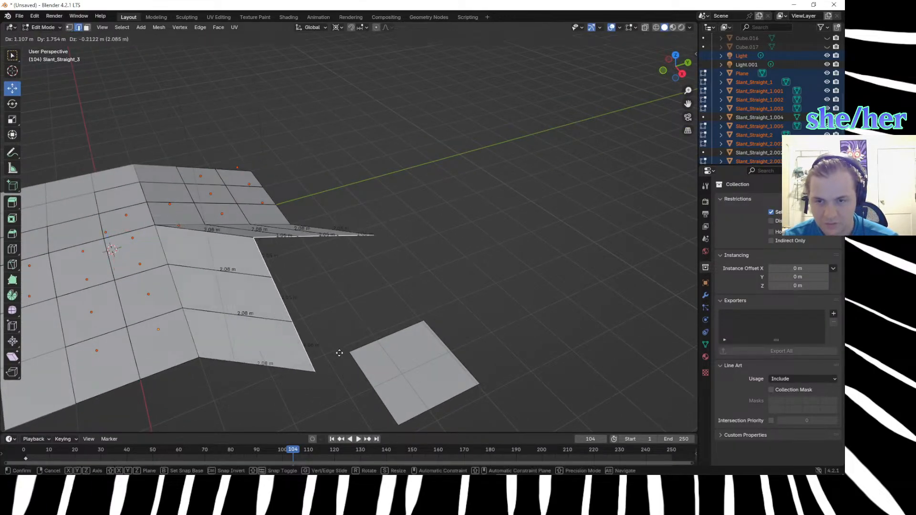
{"action": "right_click", "coordinate": [386, 367]}
Reselect the sloped top edges of both ramps along the inner corner from the front side.
{"action": "middle_click_drag", "start_coordinate": [317, 343], "coordinate": [264, 297]}
{"action": "left_click", "coordinate": [241, 235]}
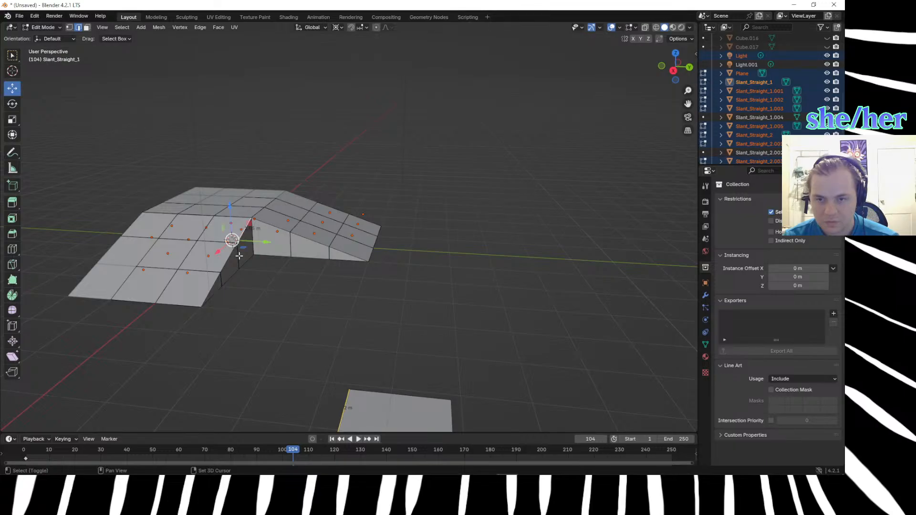
{"action": "left_click", "coordinate": [211, 291]}
{"action": "left_click", "coordinate": [269, 228], "text": "shift"}
{"action": "left_click", "coordinate": [309, 241], "text": "shift"}
{"action": "left_click", "coordinate": [349, 257], "text": "shift"}
Try extruding the selected slope edges in perspective view, undo the extrusion and clear the selection.
{"action": "middle_click_drag", "start_coordinate": [341, 274], "coordinate": [393, 313]}
{"action": "key", "text": "e"}
{"action": "left_click", "coordinate": [581, 348]}
{"action": "middle_click_drag", "start_coordinate": [579, 340], "coordinate": [498, 268]}
{"action": "key", "text": "ctrl+z"}
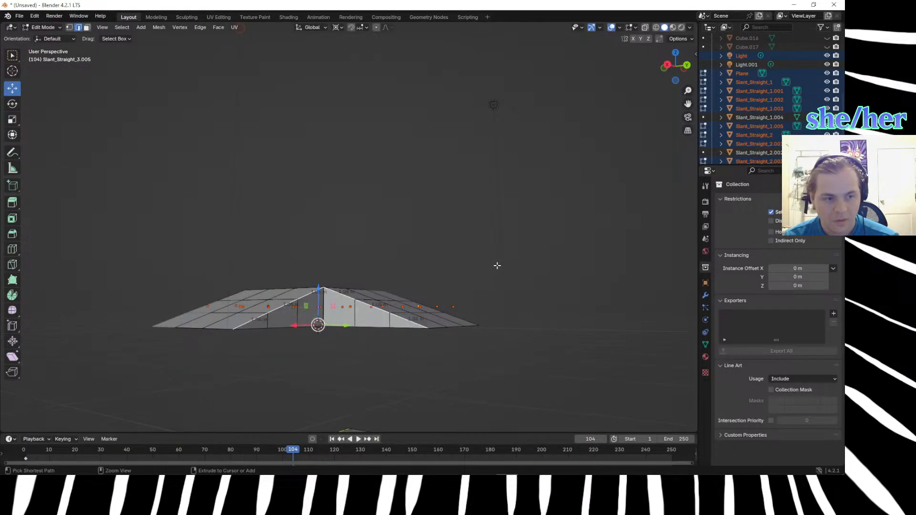
{"action": "left_click", "coordinate": [409, 369]}
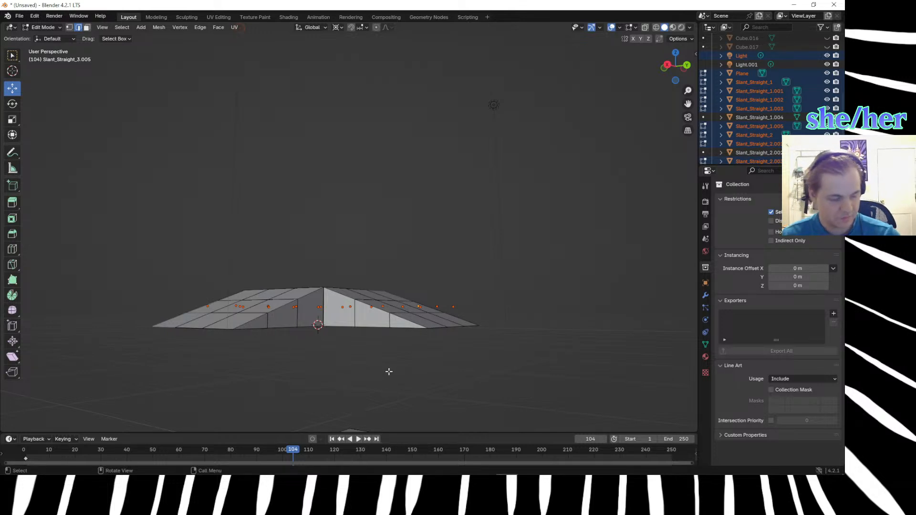
Select the six inner-corner edges, three on each ramp, in top view.
{"action": "key", "text": "KP_7"}
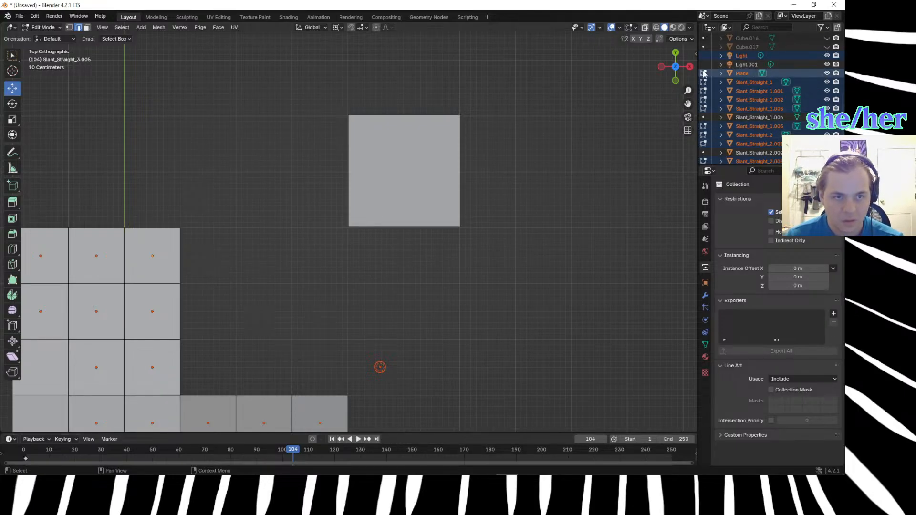
{"action": "scroll", "coordinate": [250, 237], "scroll_direction": "down", "scroll_amount": 4}
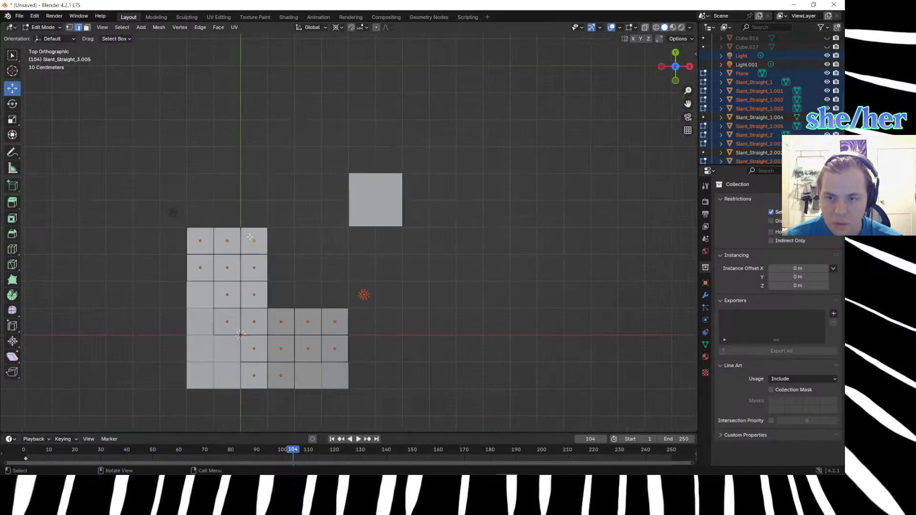
{"action": "left_click", "coordinate": [282, 309]}
{"action": "left_click", "coordinate": [310, 309], "text": "shift"}
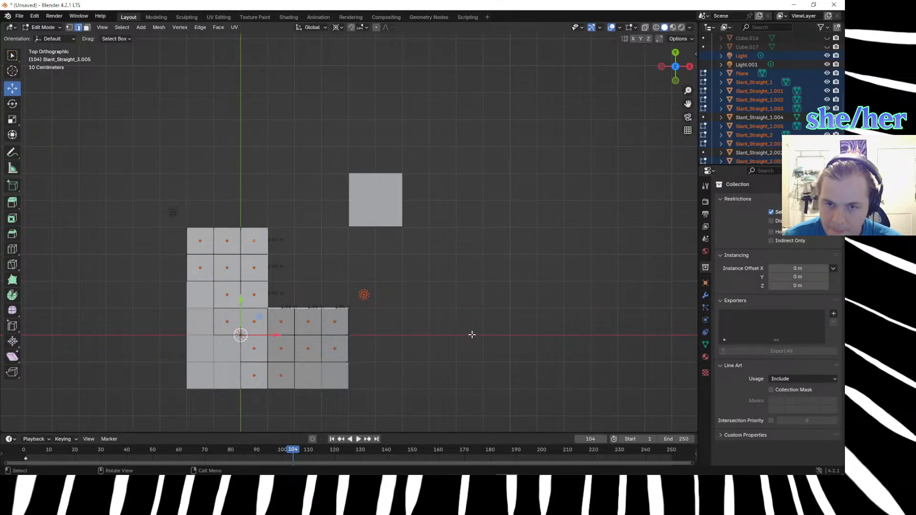
Try extruding the six edges about 3.02 m X and 3.05 m Y, extrude them once more, and undo both extrusions.
{"action": "key", "text": "e"}
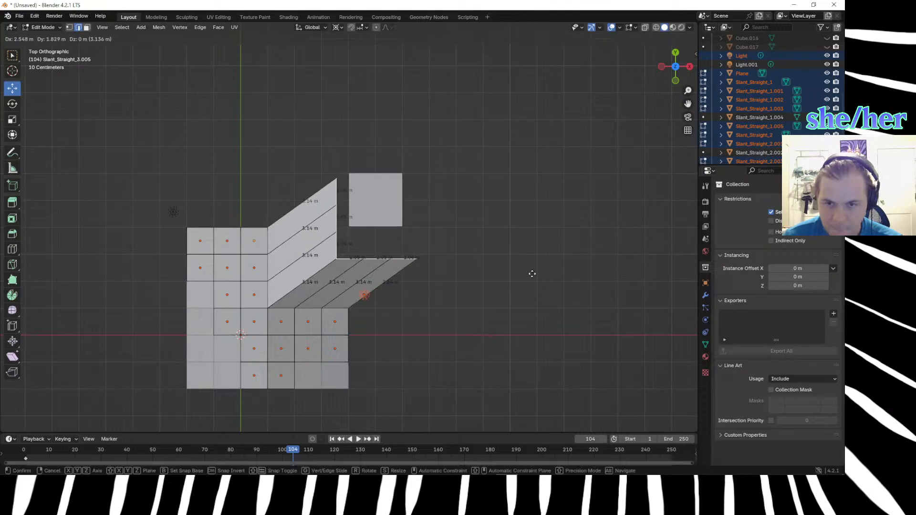
{"action": "left_click", "coordinate": [543, 245]}
{"action": "middle_click_drag", "start_coordinate": [546, 288], "coordinate": [400, 209]}
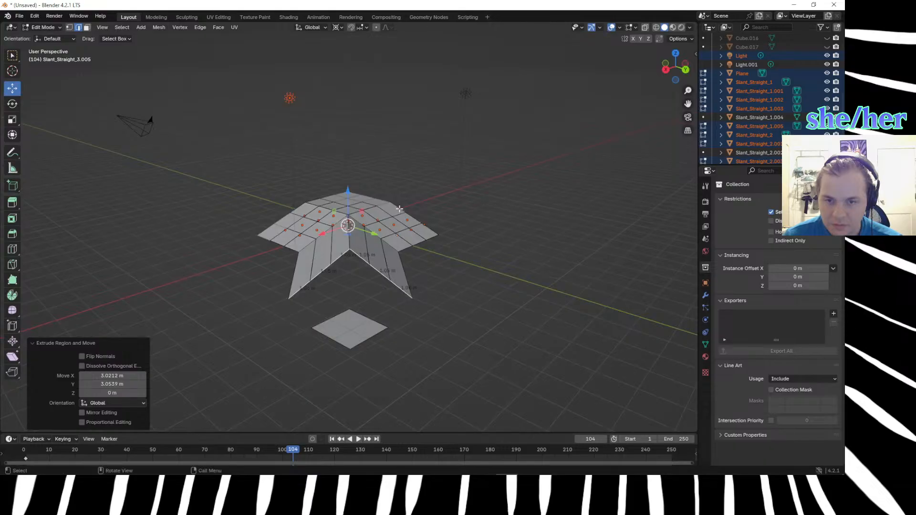
{"action": "key", "text": "e"}
{"action": "left_click", "coordinate": [382, 328]}
{"action": "middle_click_drag", "start_coordinate": [416, 302], "coordinate": [346, 268]}
{"action": "key", "text": "ctrl+z"}
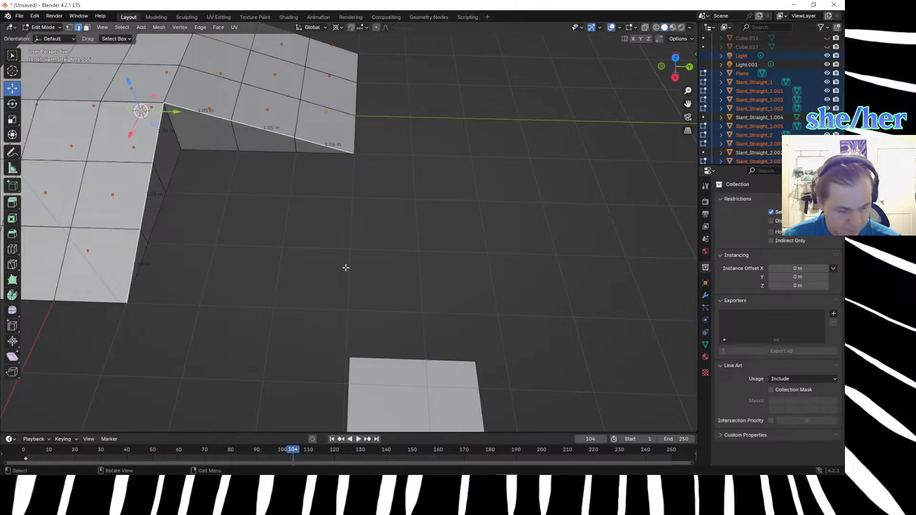
Extrude the six edges about 3.02 m X and 3.04 m Y in top view, up to the plane's near corner.
{"action": "key", "text": "KP_7"}
{"action": "scroll", "coordinate": [346, 267], "scroll_direction": "down", "scroll_amount": 5}
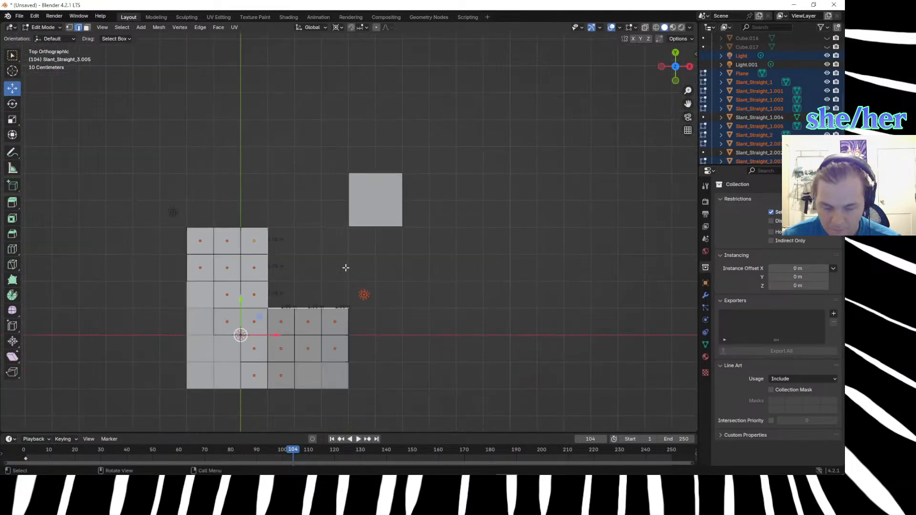
{"action": "key", "text": "g"}
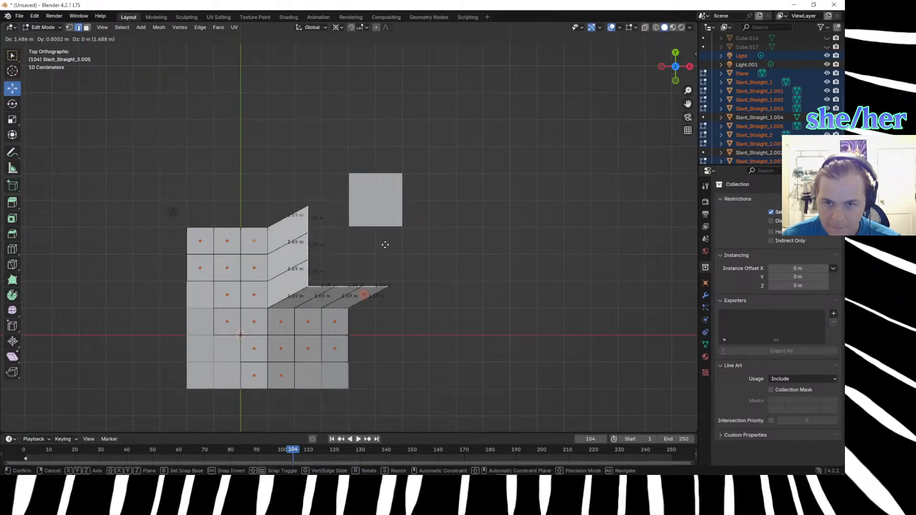
{"action": "left_click", "coordinate": [427, 185]}
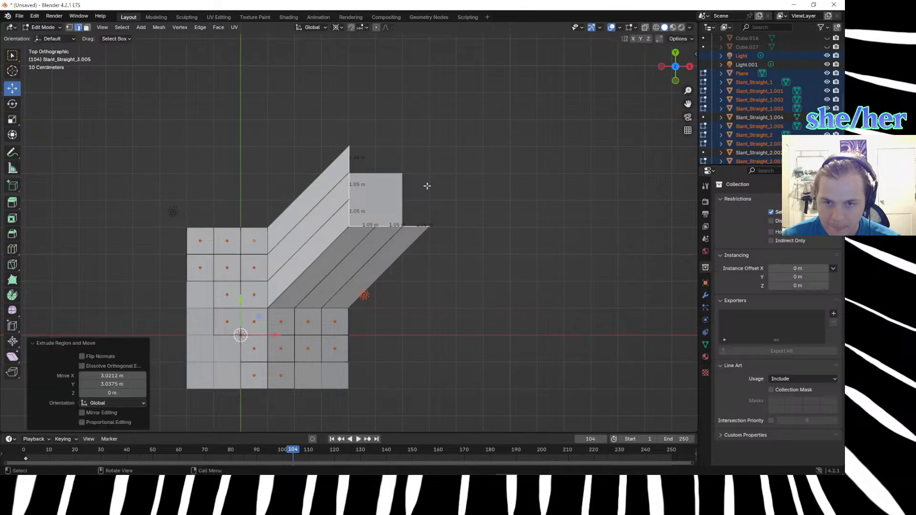
Move the extruded edges about 1.29 m X, -0.11 m Y and -1.92 m Z, down toward the plane.
{"action": "middle_click_drag", "start_coordinate": [481, 286], "coordinate": [461, 285]}
{"action": "key", "text": "g"}
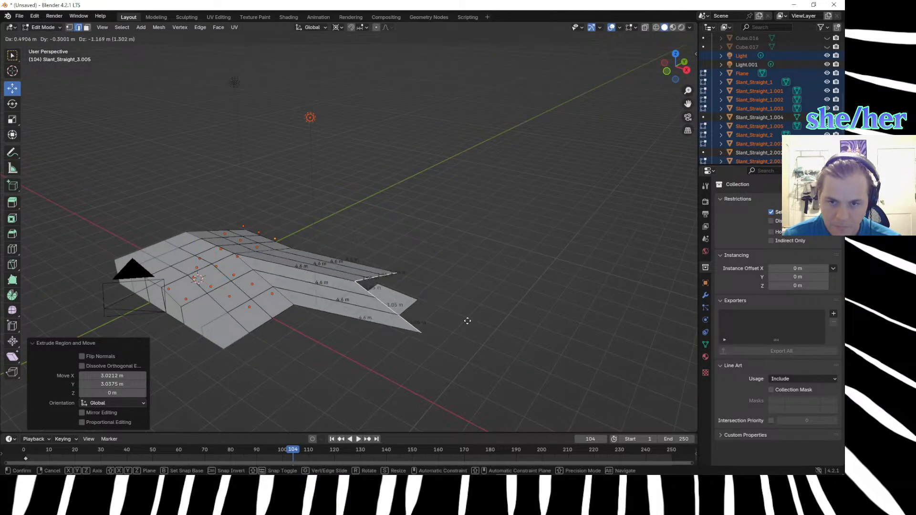
{"action": "left_click", "coordinate": [484, 342]}
{"action": "middle_click_drag", "start_coordinate": [484, 341], "coordinate": [514, 332]}
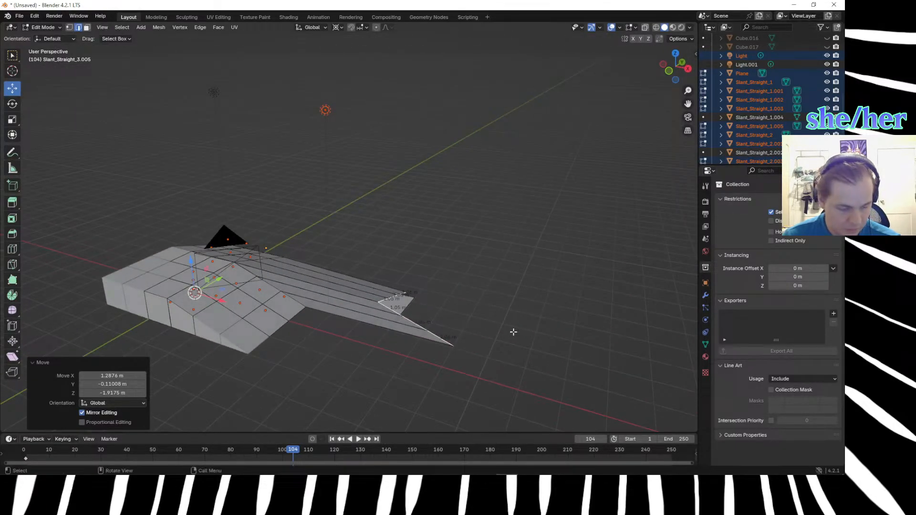
Nudge the extruded corner edges about -0.01 m X, 0.04 m Y and -0.03 m Z.
{"action": "key", "text": "KP_7"}
{"action": "middle_click_drag", "start_coordinate": [545, 391], "coordinate": [409, 256]}
{"action": "key", "text": "g"}
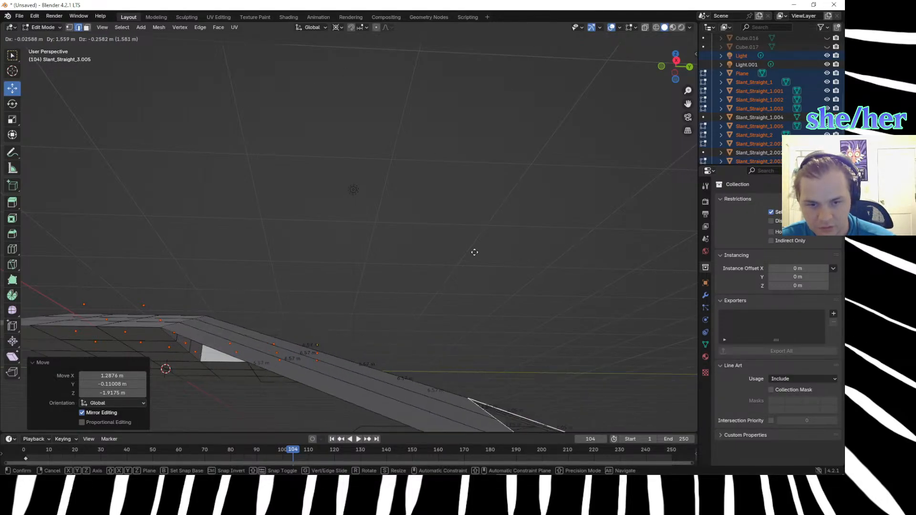
{"action": "left_click", "coordinate": [411, 243]}
Move the extruded edges about -1.28 m X and 0.04 m Y in top view so their corner meets the plane's near corner.
{"action": "middle_click_drag", "start_coordinate": [415, 249], "coordinate": [488, 316]}
{"action": "key", "text": "KP_7"}
{"action": "key", "text": "g"}
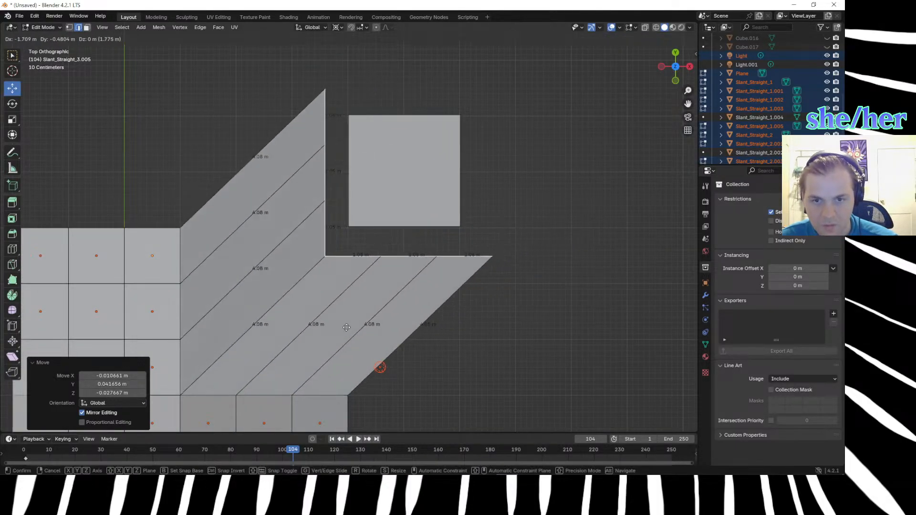
{"action": "left_click", "coordinate": [373, 298]}
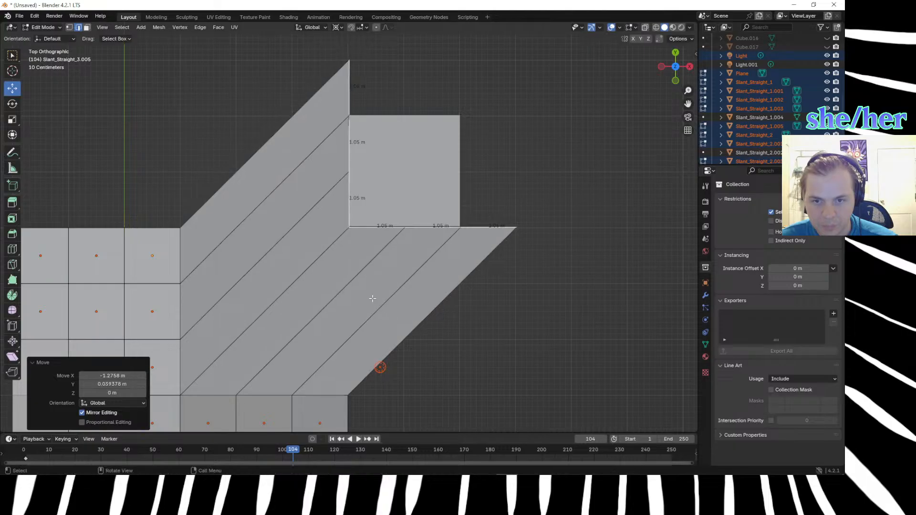
Try rotating the extruded edges about -5.75° around the view axis, and undo the rotation.
{"action": "middle_click_drag", "start_coordinate": [548, 371], "coordinate": [490, 256]}
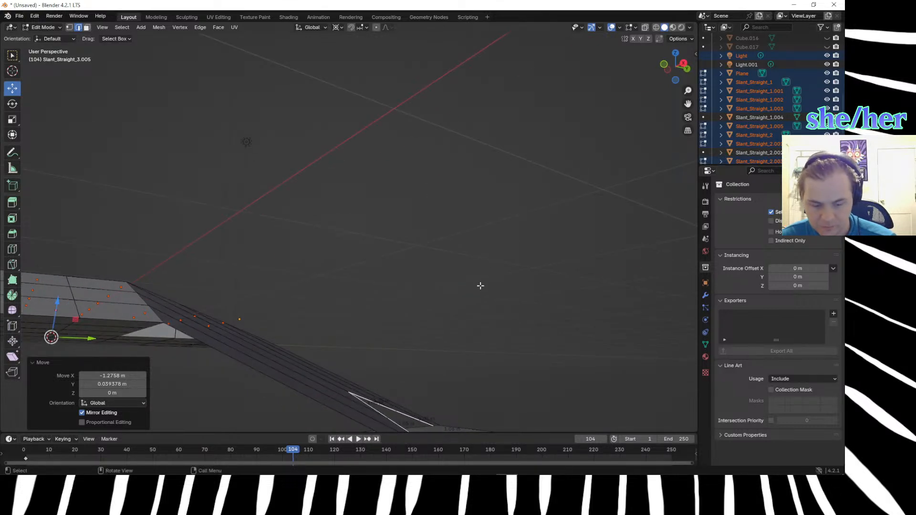
{"action": "key", "text": "r"}
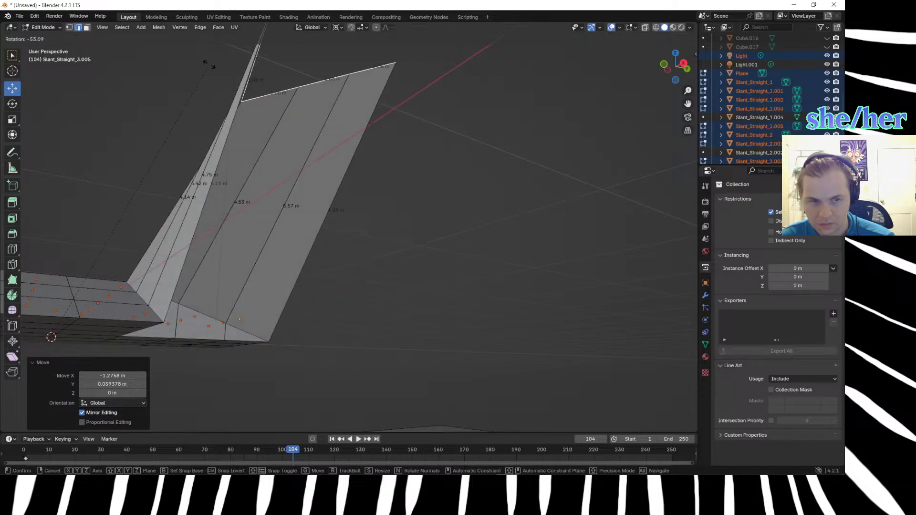
{"action": "left_click", "coordinate": [342, 273]}
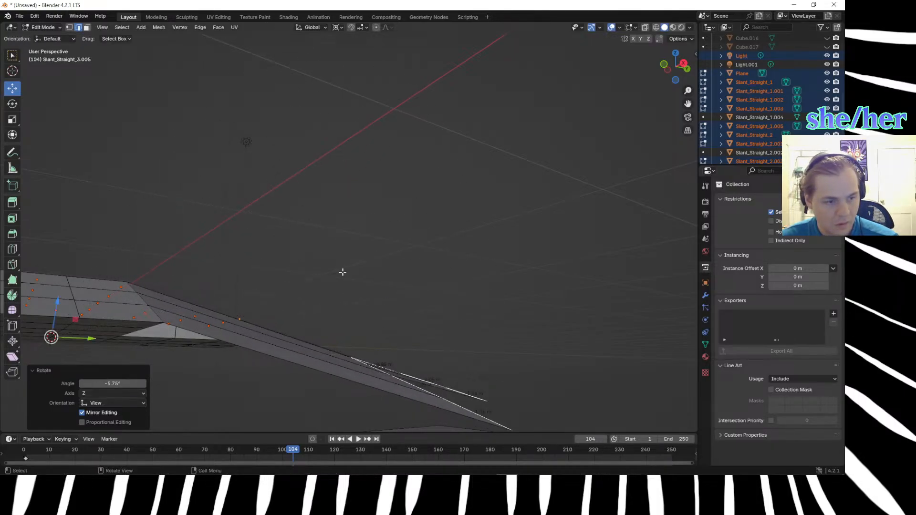
{"action": "scroll", "coordinate": [341, 272], "scroll_direction": "down", "scroll_amount": 3}
{"action": "middle_click_drag", "start_coordinate": [334, 299], "coordinate": [301, 344]}
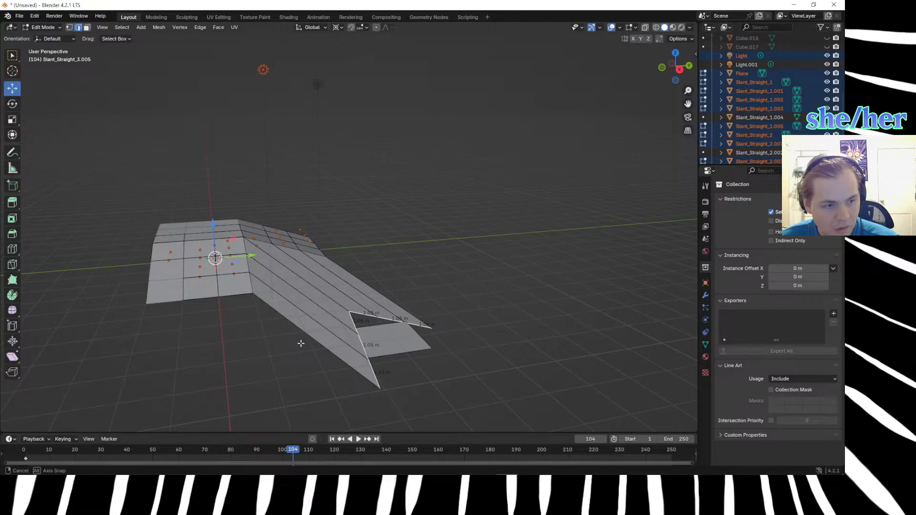
{"action": "scroll", "coordinate": [285, 340], "scroll_direction": "down", "scroll_amount": 2}
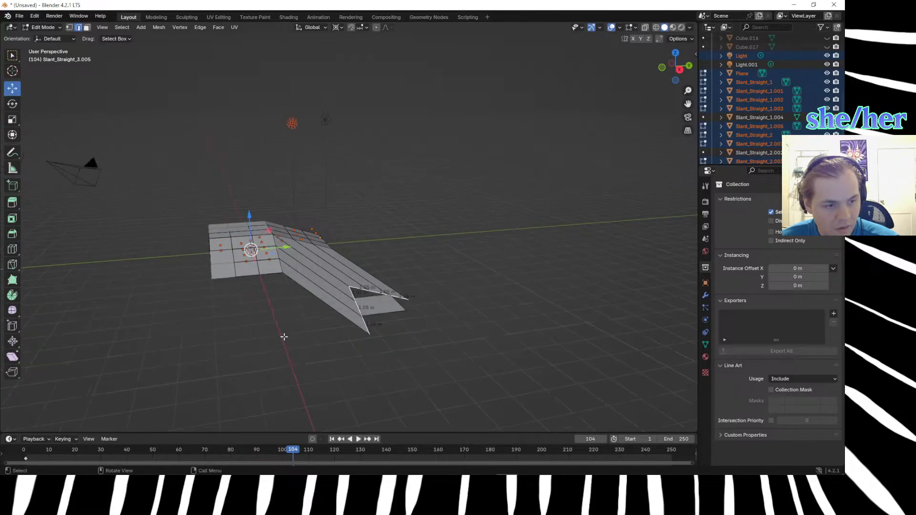
{"action": "scroll", "coordinate": [285, 332], "scroll_direction": "up", "scroll_amount": 4}
{"action": "scroll", "coordinate": [285, 332], "scroll_direction": "down", "scroll_amount": 1}
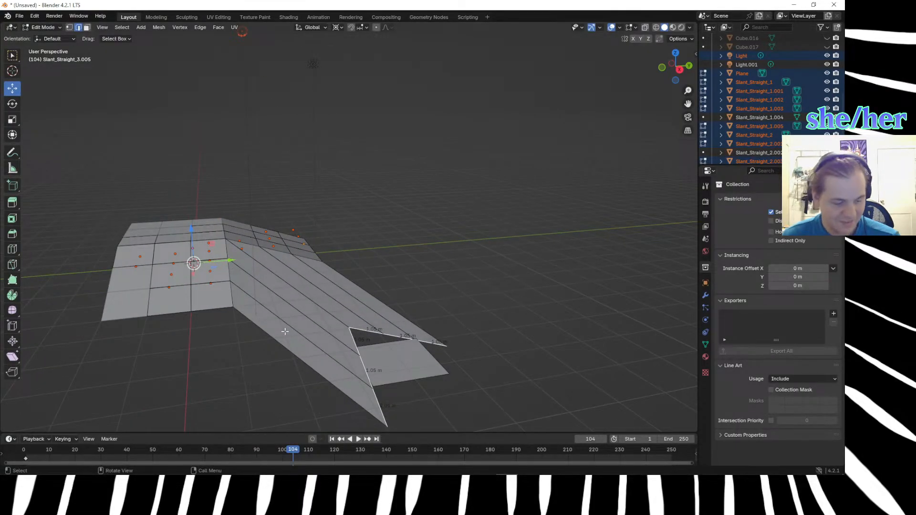
Try lowering the extruded edges about 0.40 m along Z, and undo the move.
{"action": "key", "text": "KP_7"}
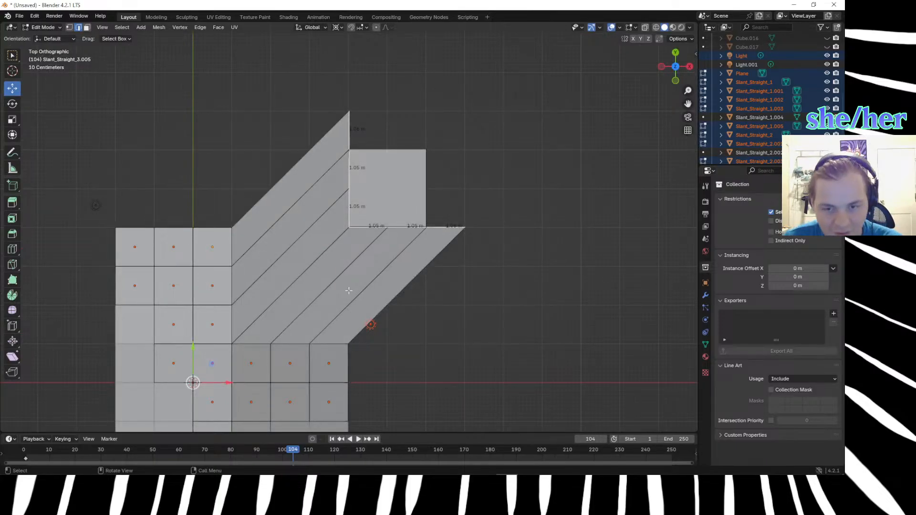
{"action": "middle_click_drag", "start_coordinate": [409, 368], "coordinate": [322, 308]}
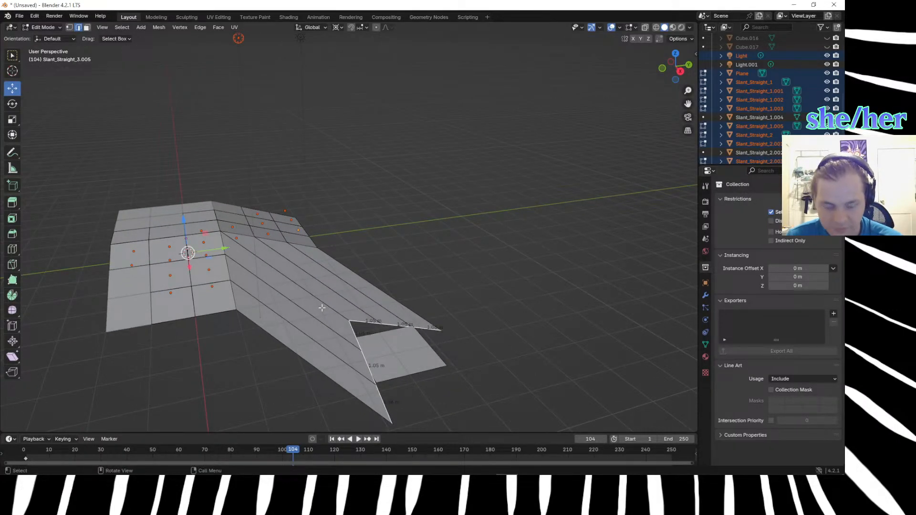
{"action": "middle_click_drag", "start_coordinate": [323, 309], "coordinate": [331, 273]}
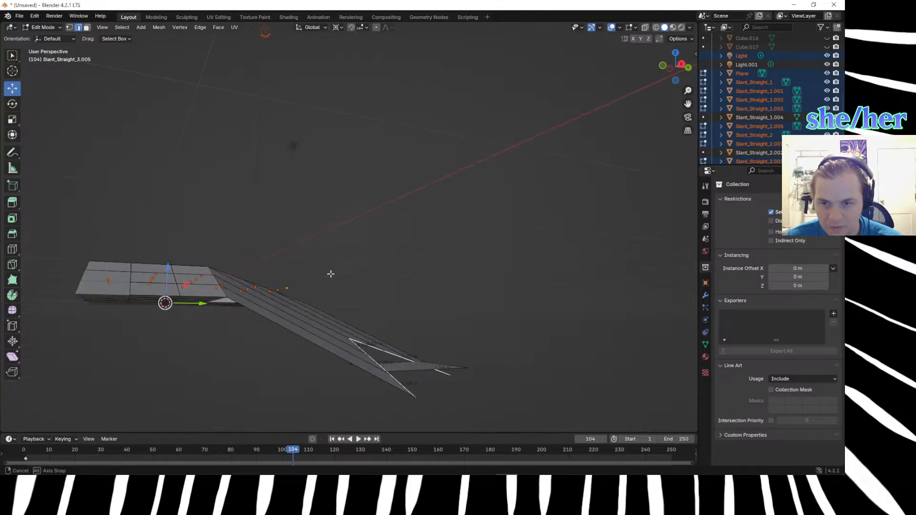
{"action": "key", "text": "g"}
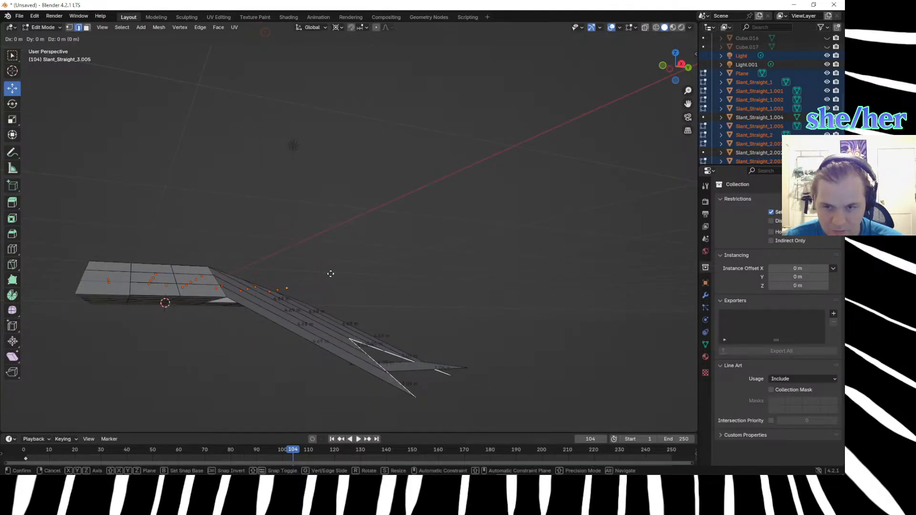
{"action": "key", "text": "z"}
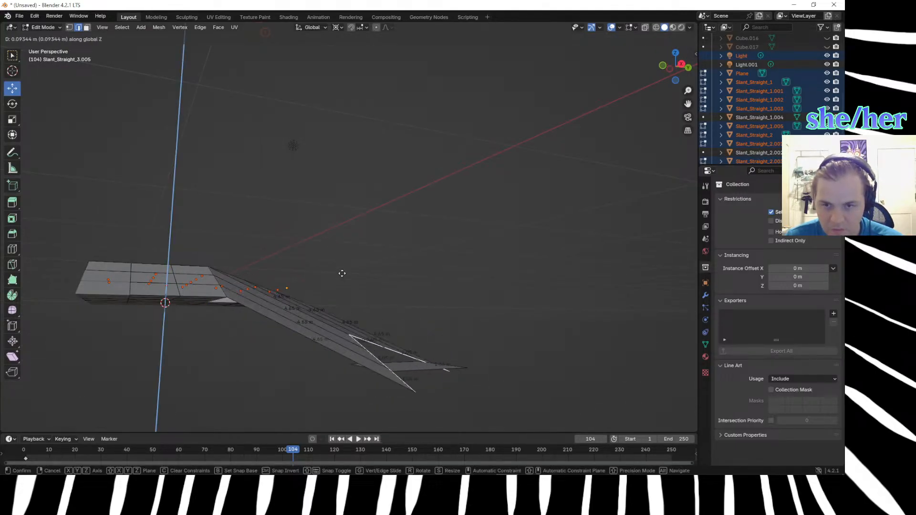
{"action": "left_click", "coordinate": [345, 288]}
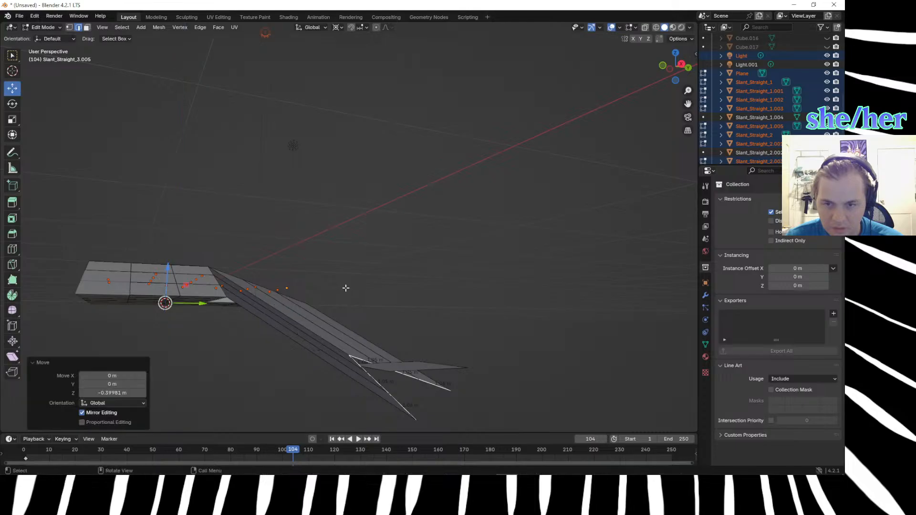
{"action": "middle_click_drag", "start_coordinate": [346, 288], "coordinate": [359, 314]}
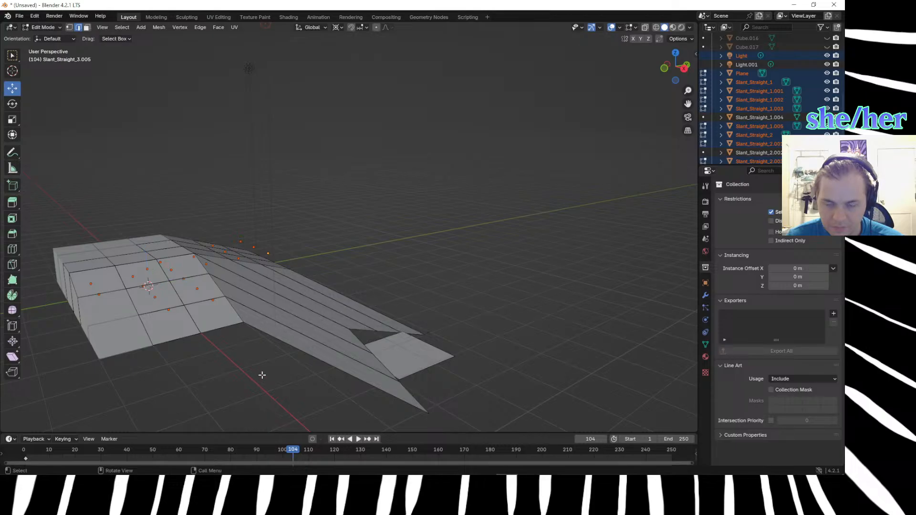
Clear the edge selection on the sloped strips and return to Object Mode.
{"action": "scroll", "coordinate": [262, 367], "scroll_direction": "up", "scroll_amount": 5}
{"action": "scroll", "coordinate": [264, 369], "scroll_direction": "down", "scroll_amount": 4}
{"action": "middle_click_drag", "start_coordinate": [265, 347], "coordinate": [222, 357]}
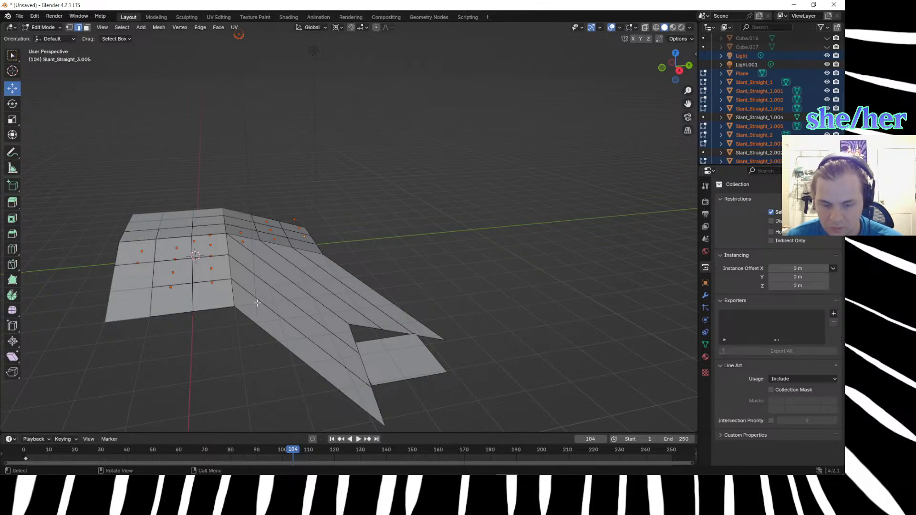
{"action": "left_click", "coordinate": [251, 283]}
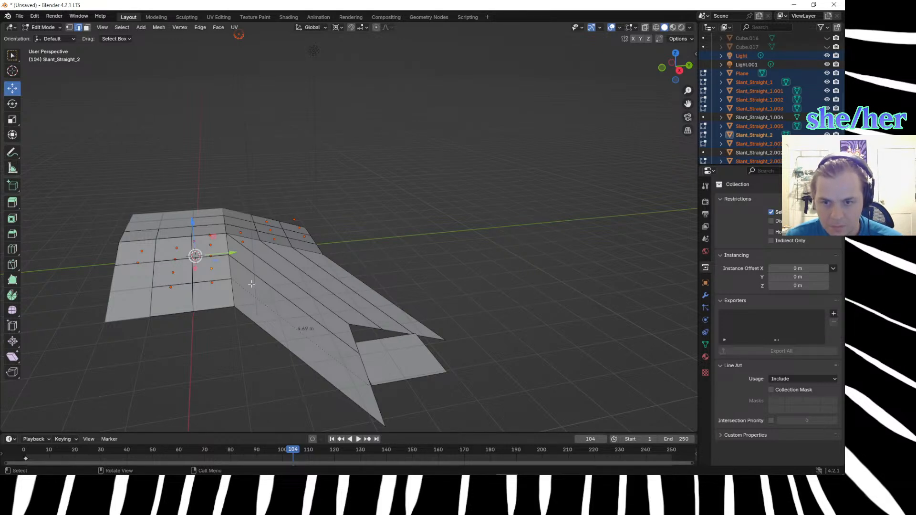
{"action": "left_click", "coordinate": [211, 330]}
{"action": "middle_click_drag", "start_coordinate": [228, 353], "coordinate": [207, 356]}
{"action": "left_click", "coordinate": [154, 305]}
{"action": "key", "text": "Tab"}
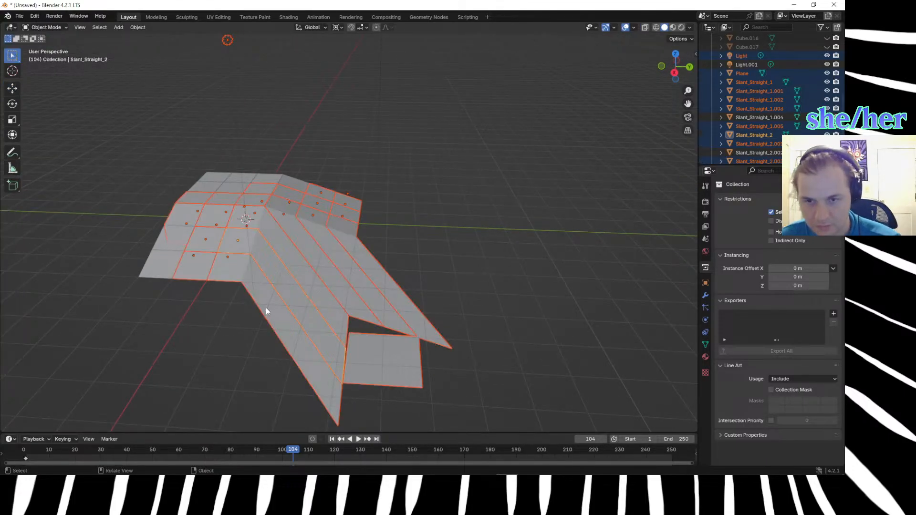
Try duplicating all selected objects about 3.42 m along Y, and undo the duplication.
{"action": "middle_click_drag", "start_coordinate": [257, 317], "coordinate": [248, 298]}
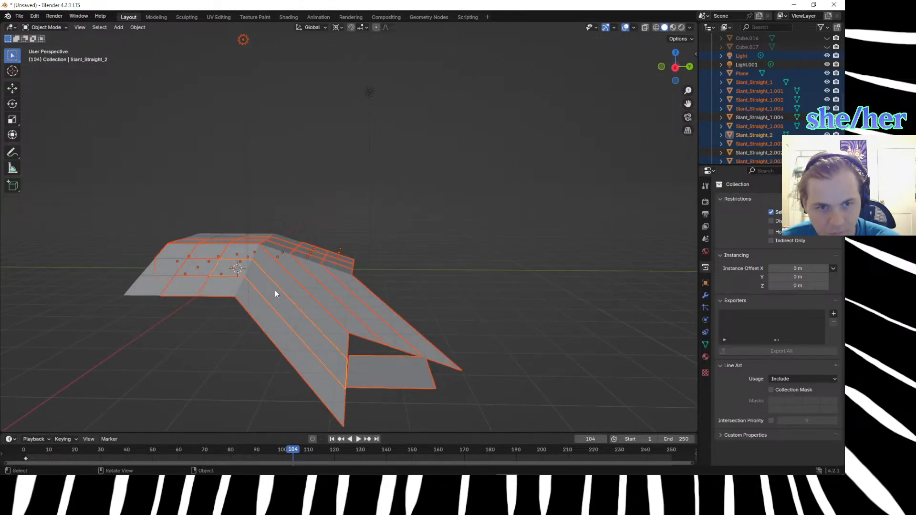
{"action": "key", "text": "shift+d"}
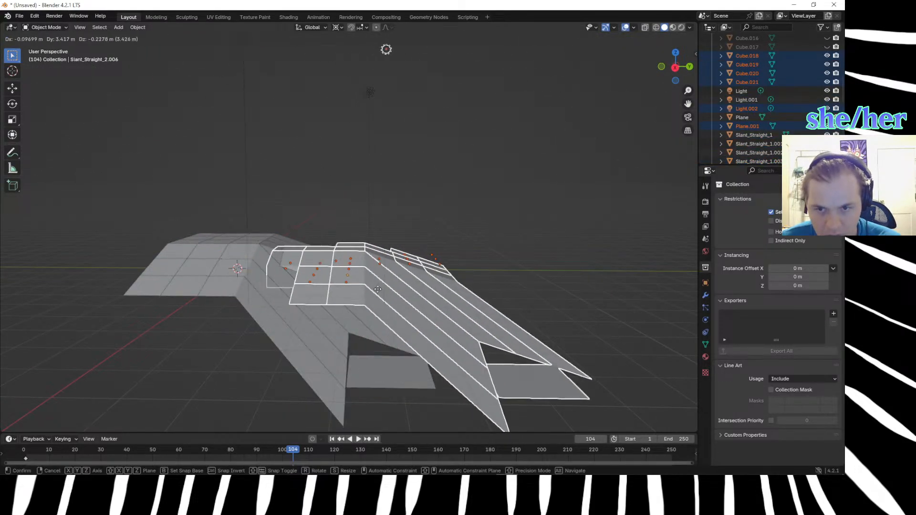
{"action": "left_click", "coordinate": [378, 291]}
{"action": "key", "text": "ctrl+z"}
Try moving a single sloped strip aside, undo the move and clear the selection.
{"action": "left_click", "coordinate": [377, 288]}
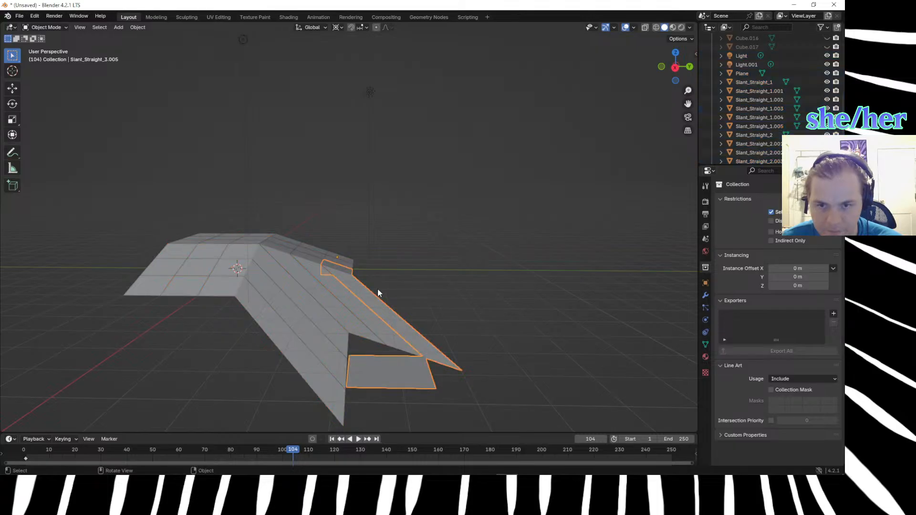
{"action": "left_click", "coordinate": [309, 281]}
{"action": "left_click_drag", "start_coordinate": [309, 282], "coordinate": [441, 291]}
{"action": "key", "text": "g"}
{"action": "left_click", "coordinate": [561, 285]}
{"action": "key", "text": "ctrl+z"}
{"action": "left_click", "coordinate": [561, 282]}
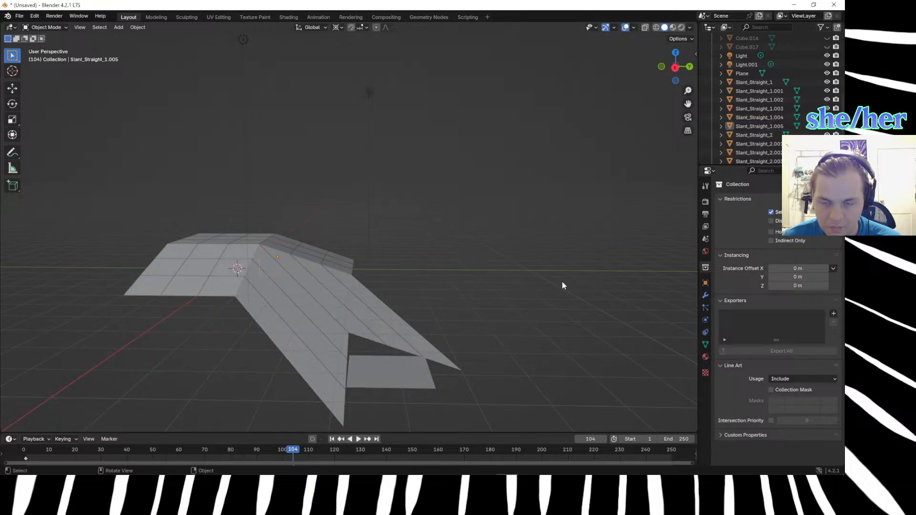
Select the six objects whose strips form the sloped inner corner and duplicate them in place.
{"action": "left_click", "coordinate": [268, 281]}
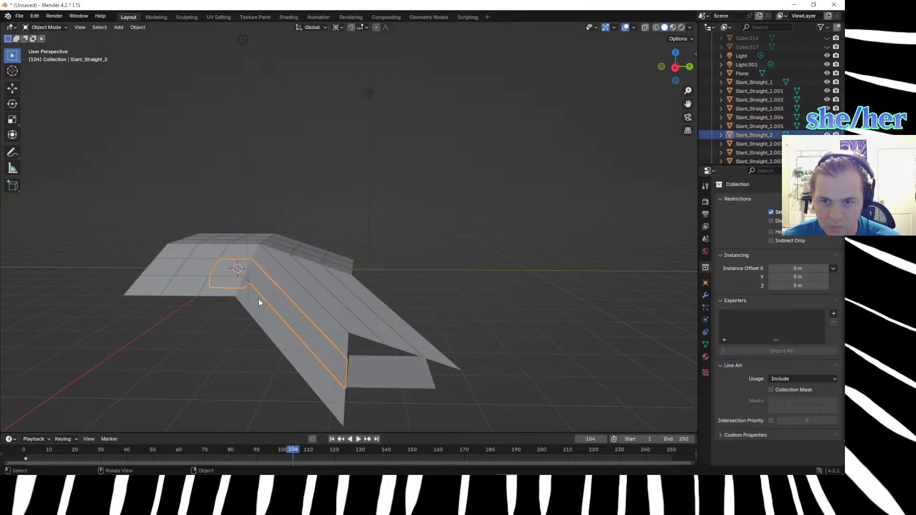
{"action": "left_click", "coordinate": [256, 316], "text": "shift"}
{"action": "left_click", "coordinate": [280, 282], "text": "shift"}
{"action": "left_click", "coordinate": [354, 285], "text": "shift"}
{"action": "left_click", "coordinate": [358, 288], "text": "shift"}
{"action": "key", "text": "shift+d"}
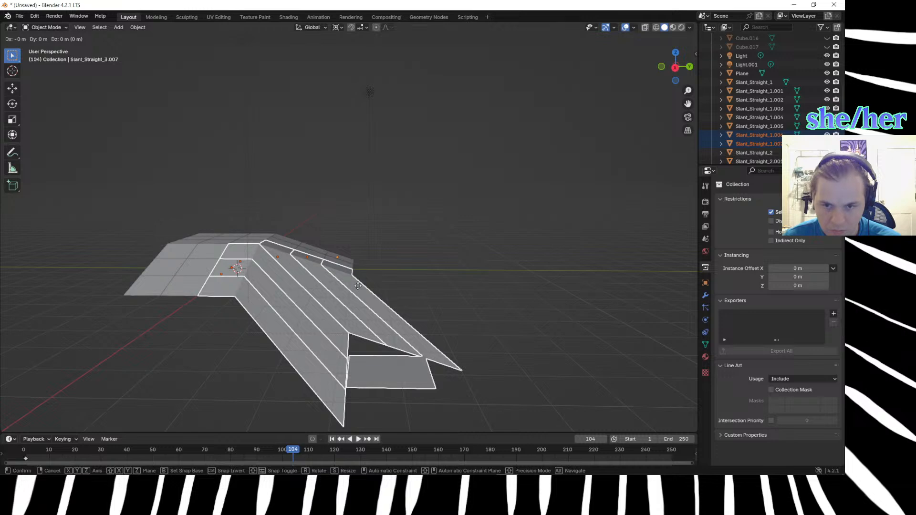
{"action": "right_click", "coordinate": [358, 287]}
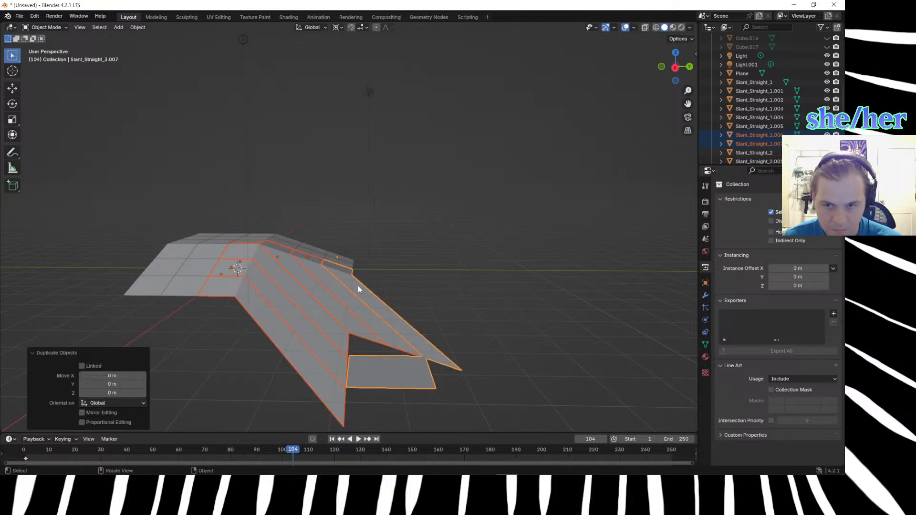
Deselect the duplicated corner objects in top view.
{"action": "key", "text": "KP_7"}
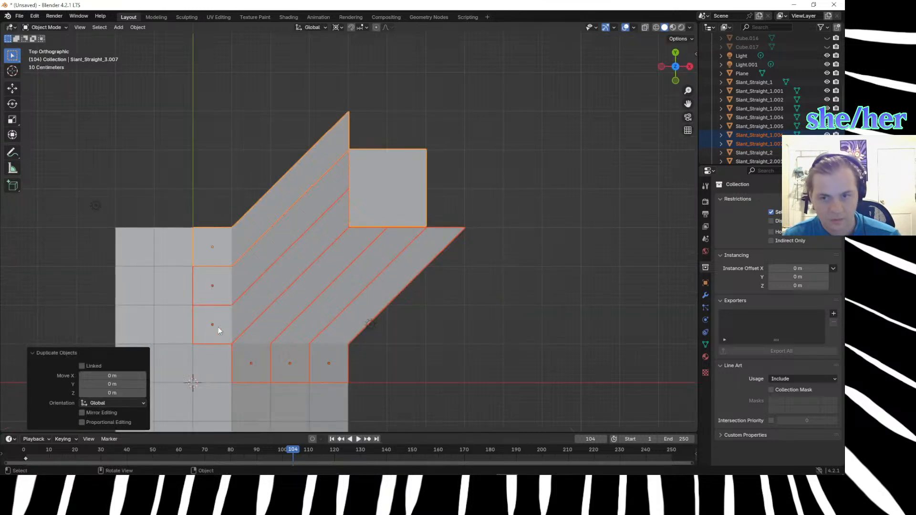
{"action": "left_click", "coordinate": [265, 351]}
{"action": "left_click", "coordinate": [450, 374]}
{"action": "key", "text": "k"}
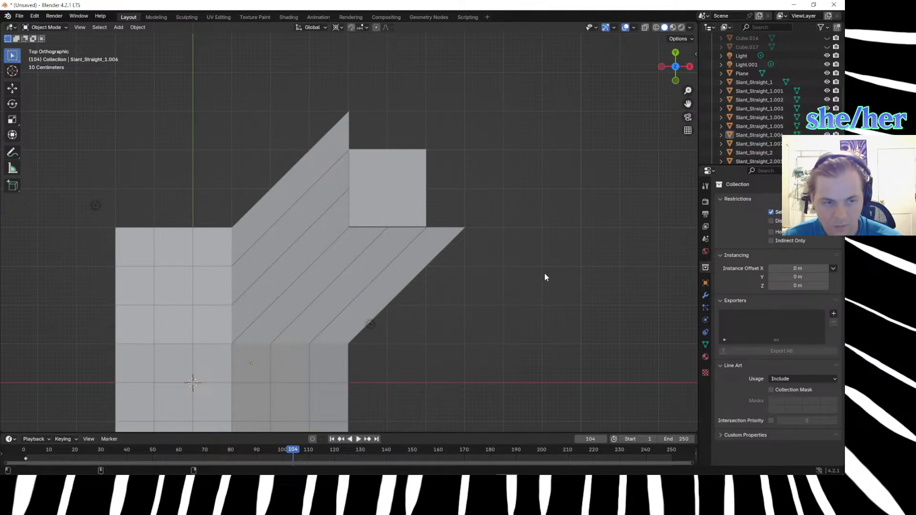
Switch to Firefox and open the "Slope Calculator For Ramp" result of the "slope of ramp 3d" search.
{"action": "key", "text": "super+space"}
{"action": "key", "text": "super+space"}
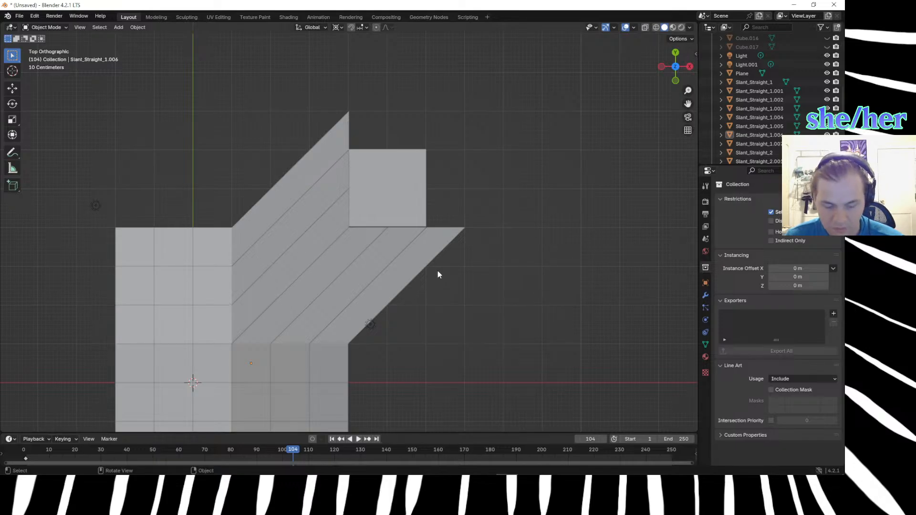
{"action": "key", "text": "alt+Tab"}
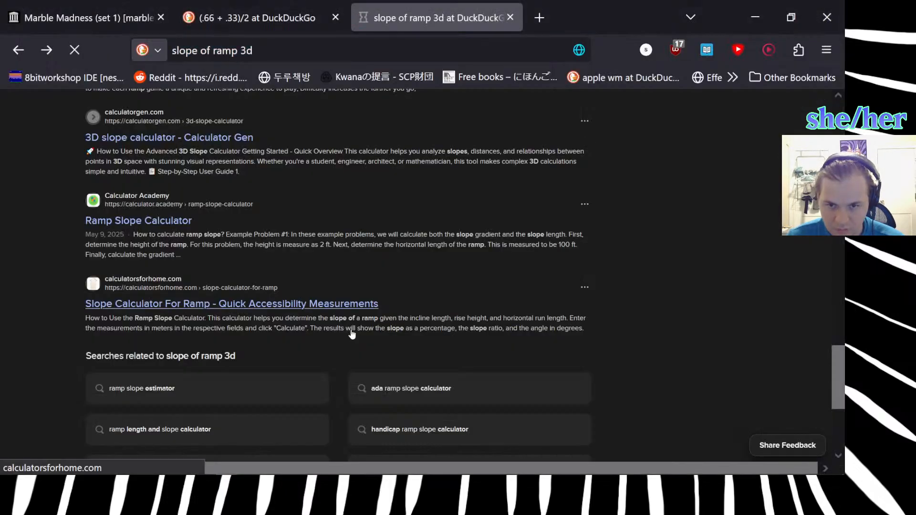
{"action": "left_click", "coordinate": [351, 330]}
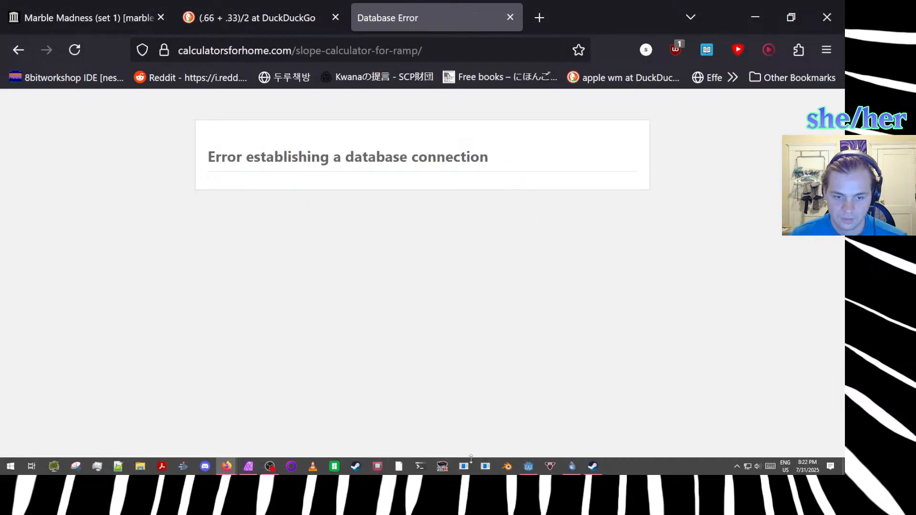
Start a second Blender session, dismiss its splash screen and look through the list of recently opened files.
{"action": "left_click", "coordinate": [508, 466]}
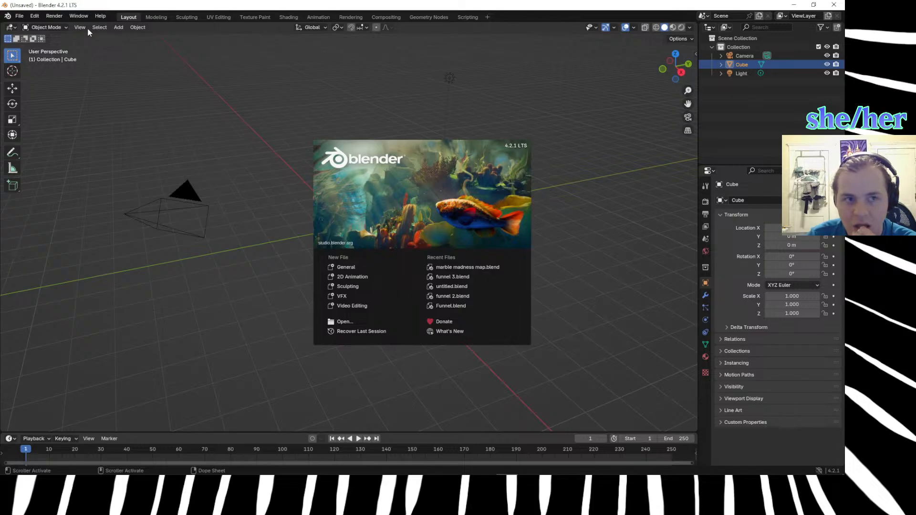
{"action": "left_click", "coordinate": [166, 124]}
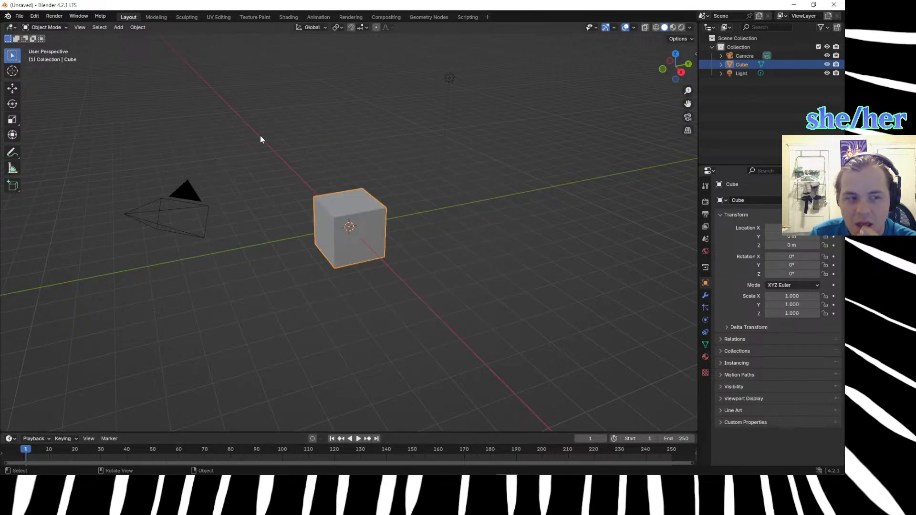
{"action": "left_click", "coordinate": [19, 16]}
{"action": "mouse_move", "coordinate": [37, 45]}
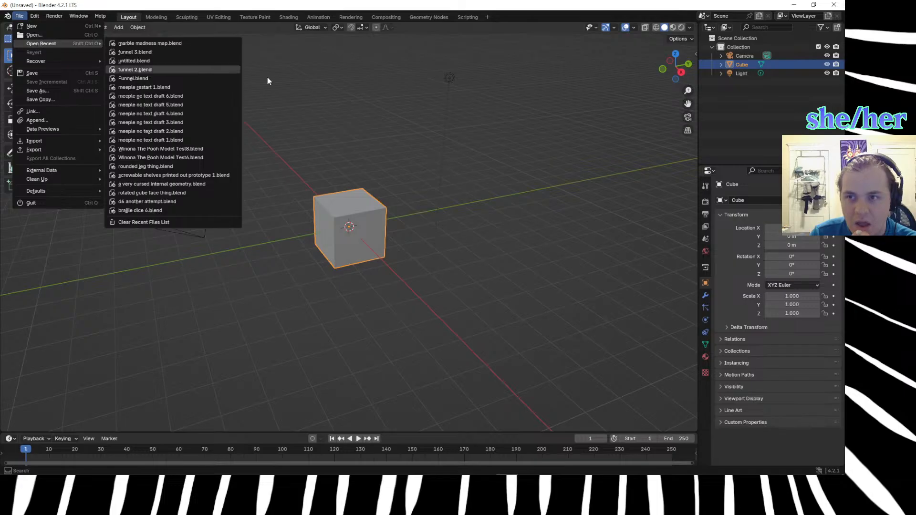
{"action": "left_click", "coordinate": [306, 87]}
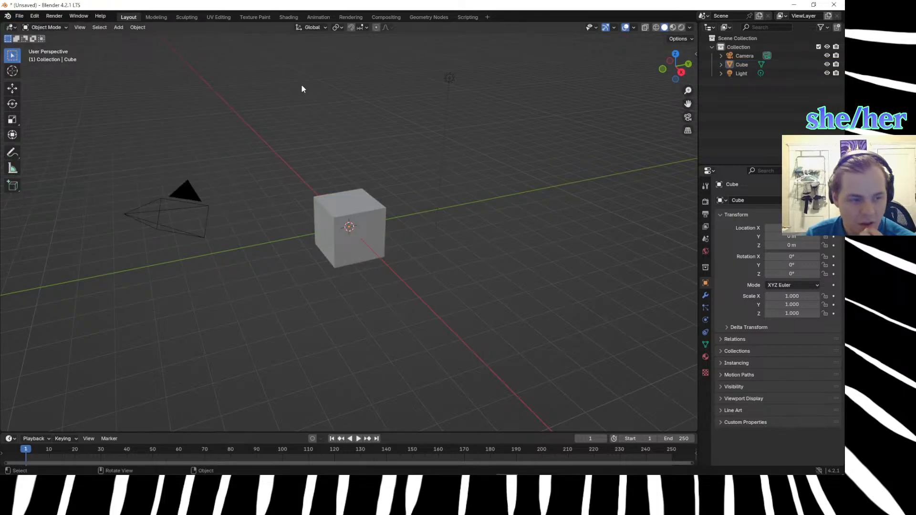
Recover the last session in the second Blender instance without saving the untitled scene, and inspect the recovered scene from an angled view.
{"action": "left_click", "coordinate": [34, 16]}
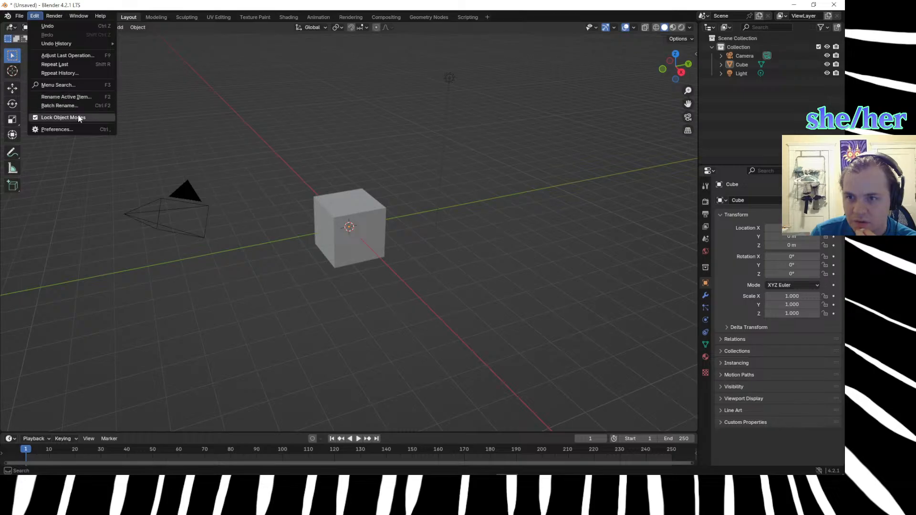
{"action": "mouse_move", "coordinate": [71, 41]}
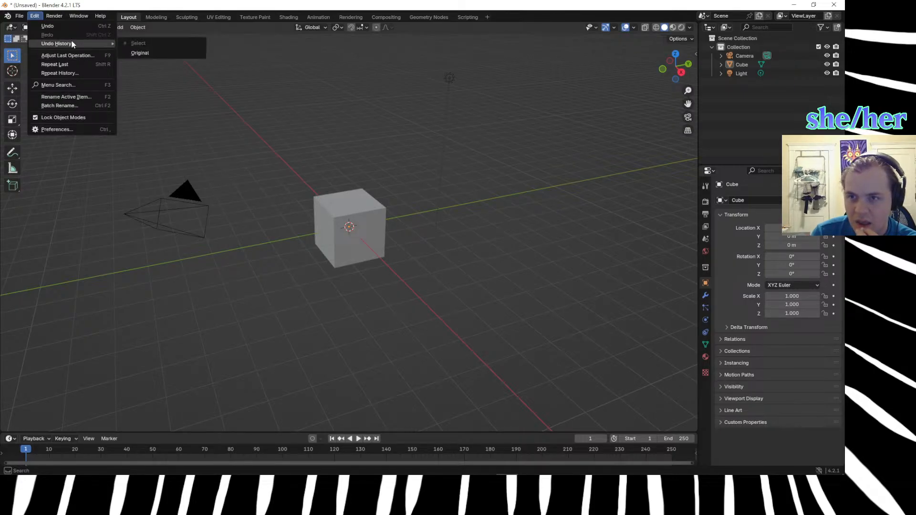
{"action": "left_click", "coordinate": [23, 20]}
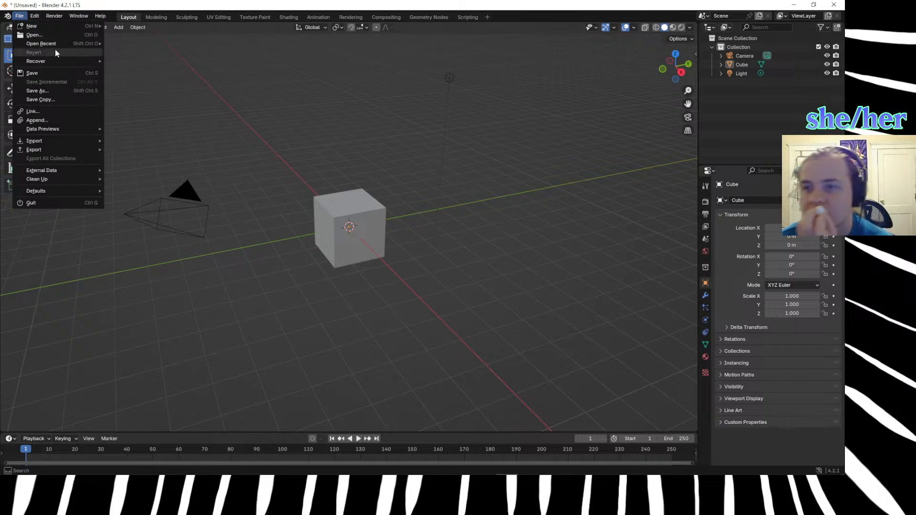
{"action": "mouse_move", "coordinate": [55, 61]}
{"action": "left_click", "coordinate": [133, 62]}
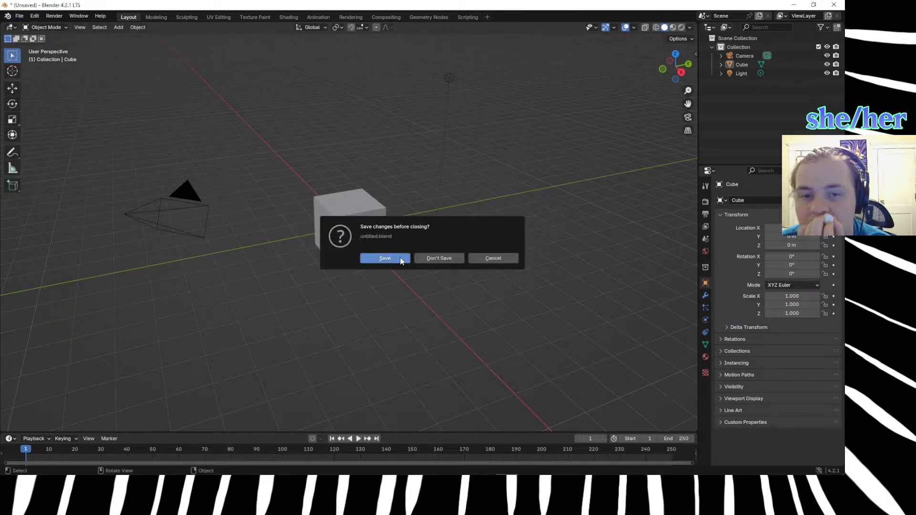
{"action": "left_click", "coordinate": [432, 259]}
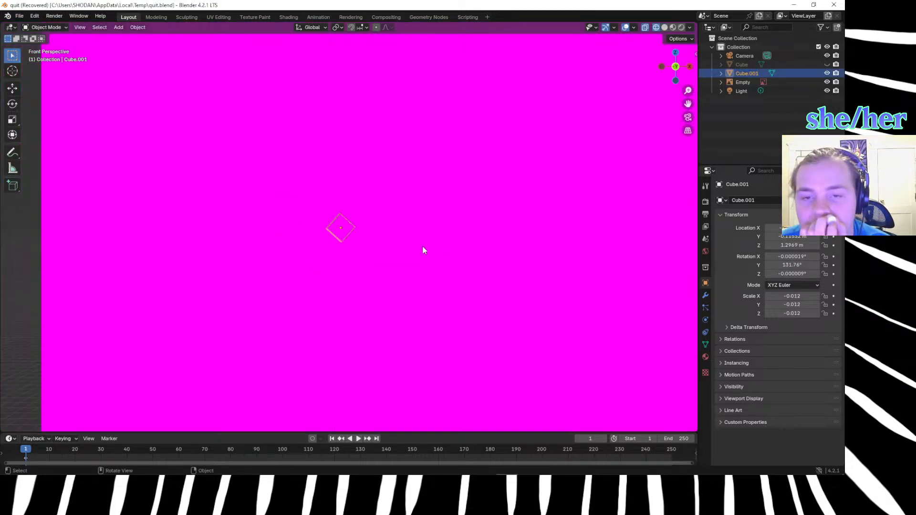
{"action": "scroll", "coordinate": [425, 247], "scroll_direction": "down", "scroll_amount": 6}
{"action": "middle_click_drag", "start_coordinate": [427, 241], "coordinate": [395, 329]}
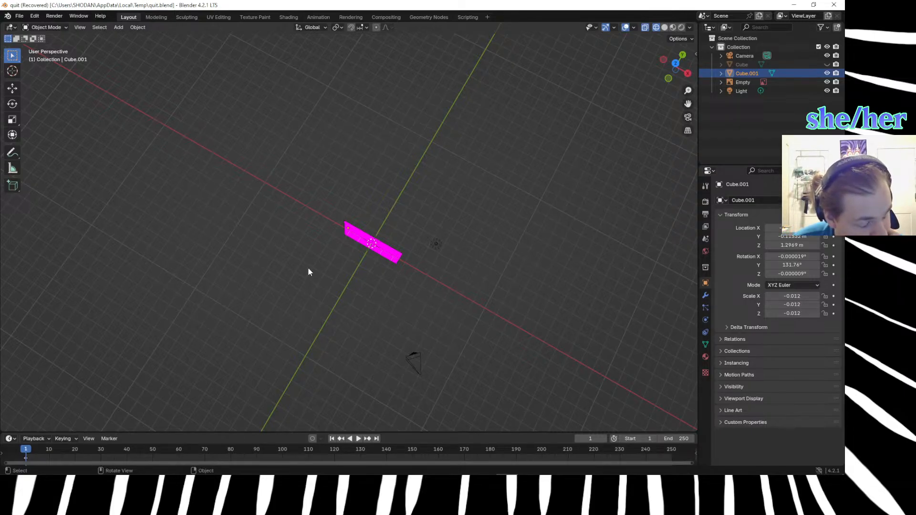
Close the recovered Blender session and the slope calculator tab in Firefox, returning to the "(.66 + .33)/2" search results.
{"action": "left_click", "coordinate": [839, 3]}
{"action": "left_click", "coordinate": [517, 18]}
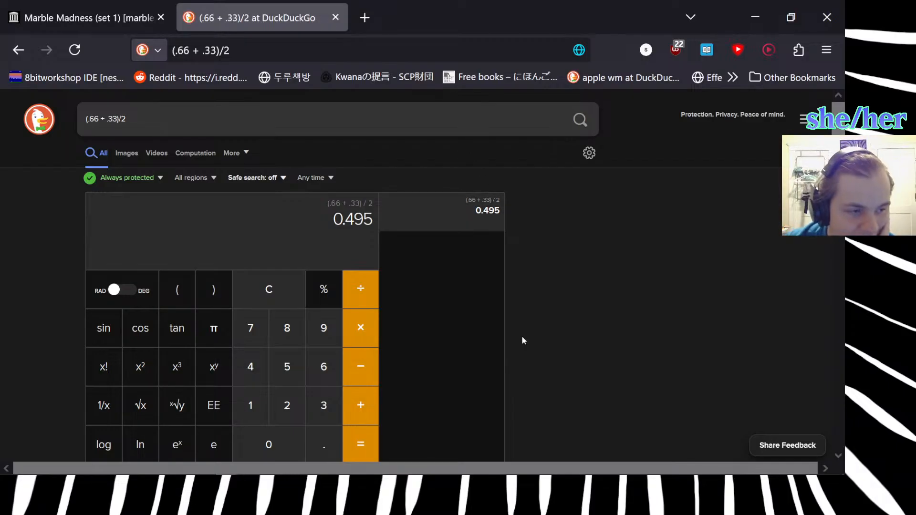
{"action": "scroll", "coordinate": [523, 340], "scroll_direction": "down", "scroll_amount": 1}
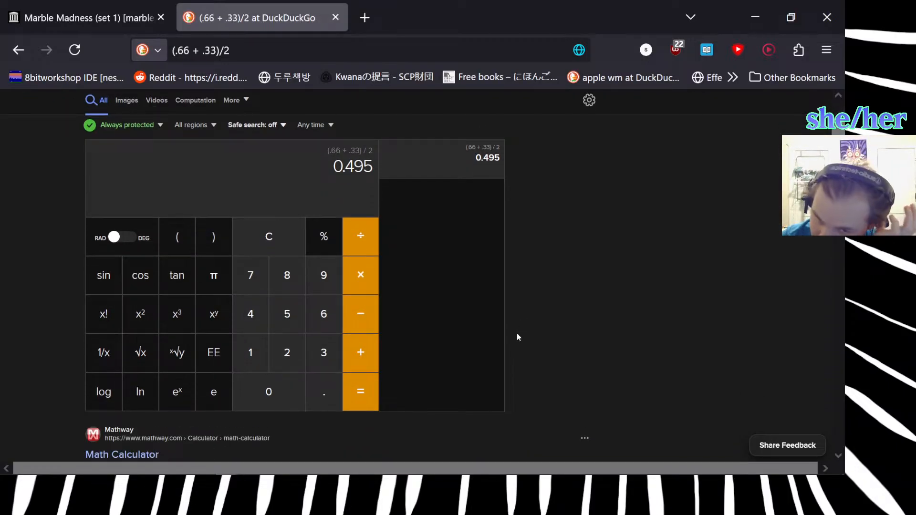
{"action": "scroll", "coordinate": [517, 337], "scroll_direction": "down", "scroll_amount": 4}
Switch to Affinity Photo and examine the sloped terrain in the Marble Madness maps image.
{"action": "mouse_move", "coordinate": [197, 466]}
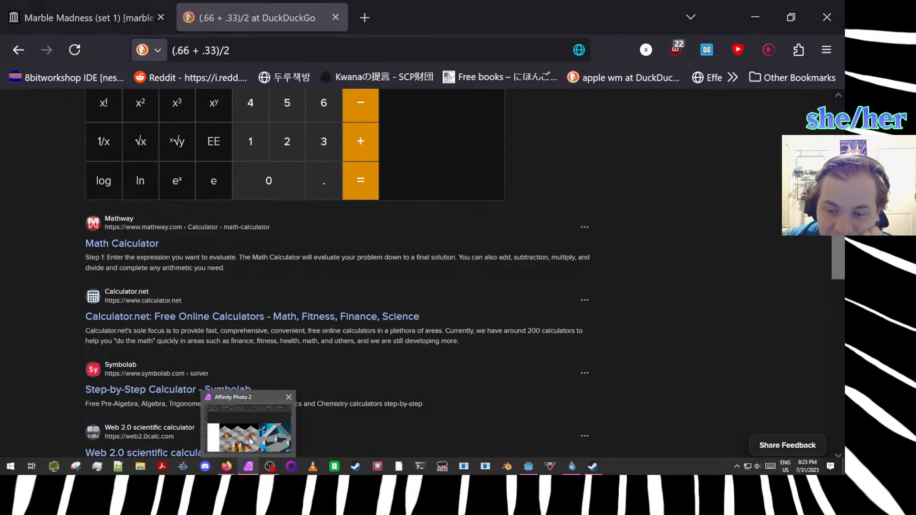
{"action": "left_click", "coordinate": [248, 471]}
{"action": "scroll", "coordinate": [337, 400], "scroll_direction": "down", "scroll_amount": 3}
{"action": "scroll", "coordinate": [338, 400], "scroll_direction": "down", "scroll_amount": 1}
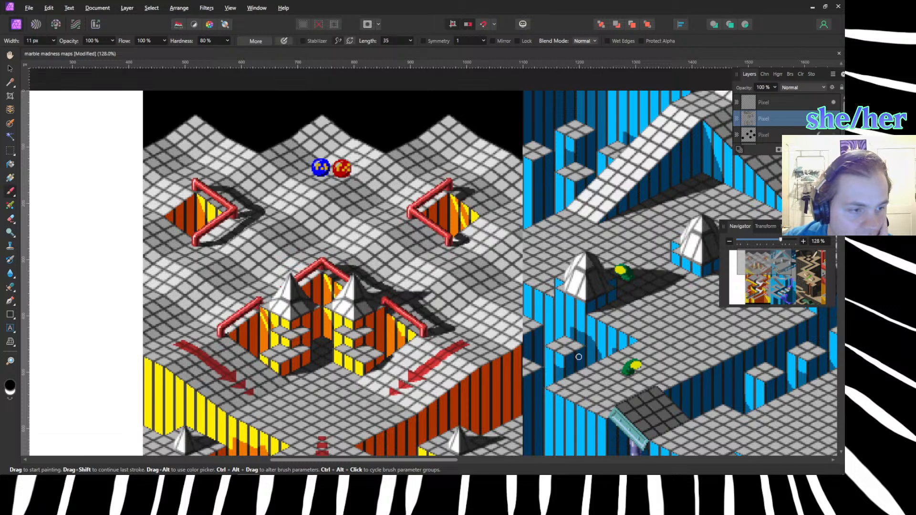
Switch to Steam and open the Unplayed collection in the game library.
{"action": "left_click", "coordinate": [592, 466]}
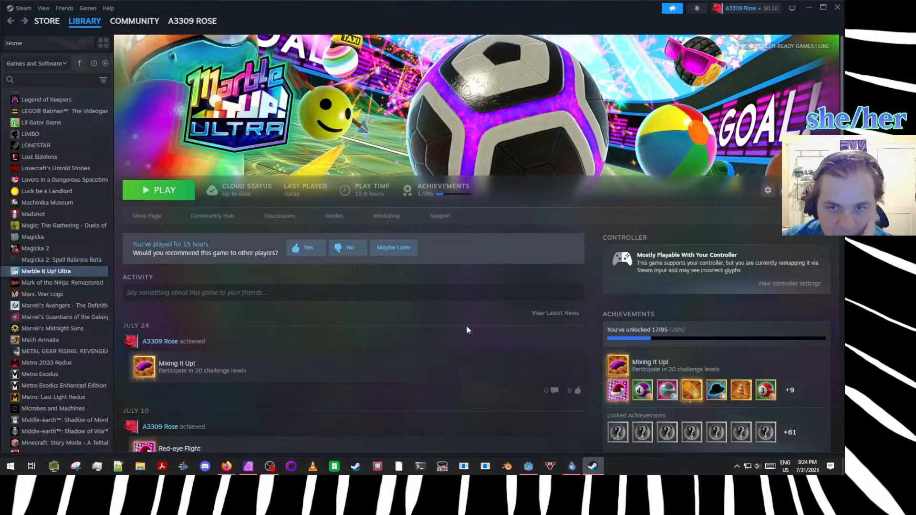
{"action": "left_click", "coordinate": [89, 23]}
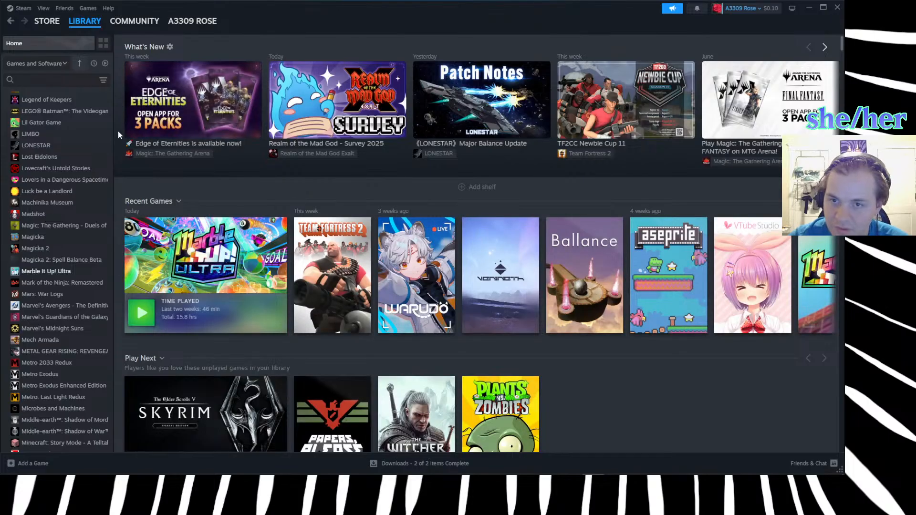
{"action": "mouse_move", "coordinate": [85, 21]}
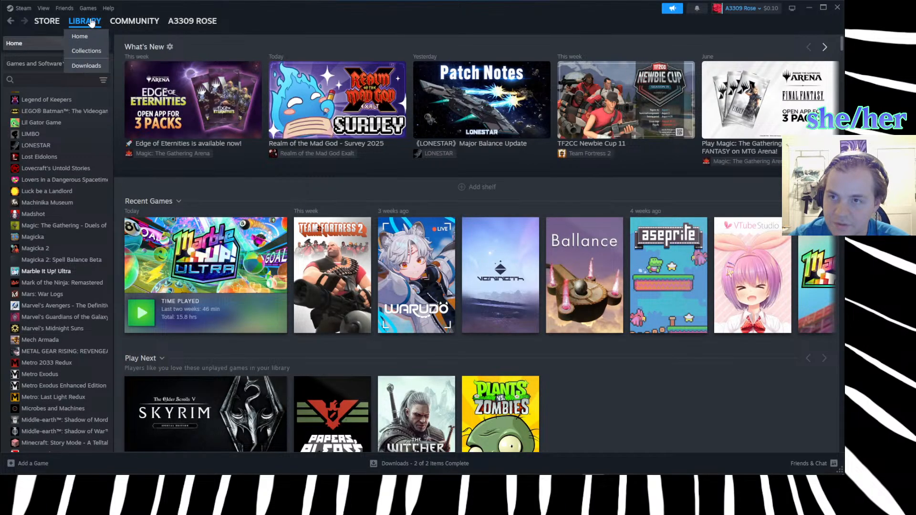
{"action": "left_click", "coordinate": [89, 51]}
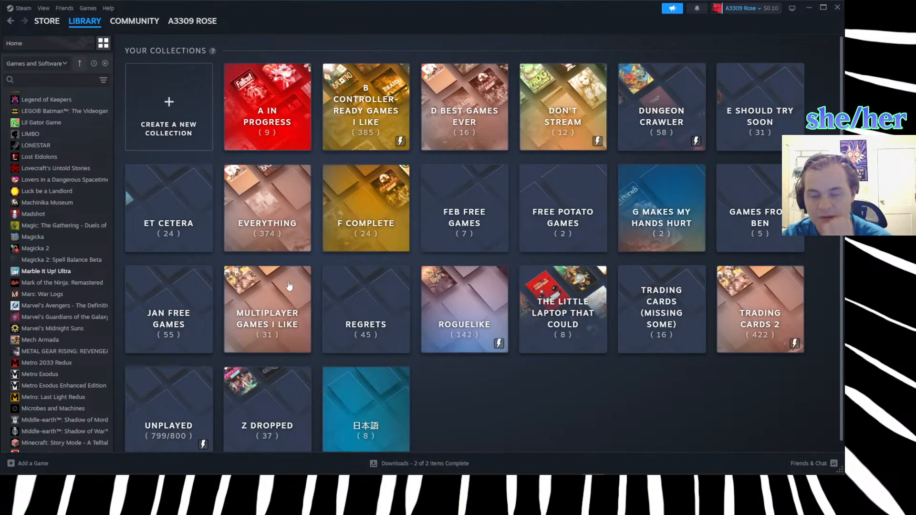
{"action": "scroll", "coordinate": [498, 342], "scroll_direction": "down", "scroll_amount": 1}
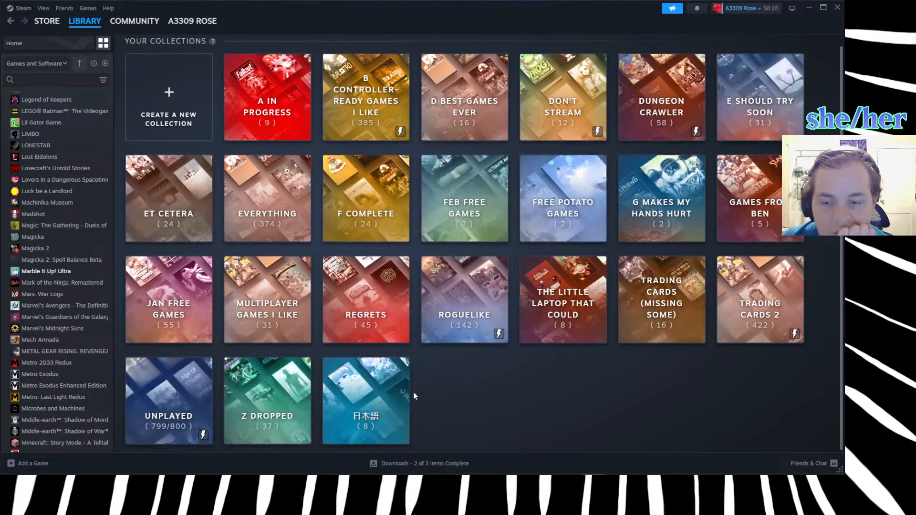
{"action": "left_click", "coordinate": [185, 393]}
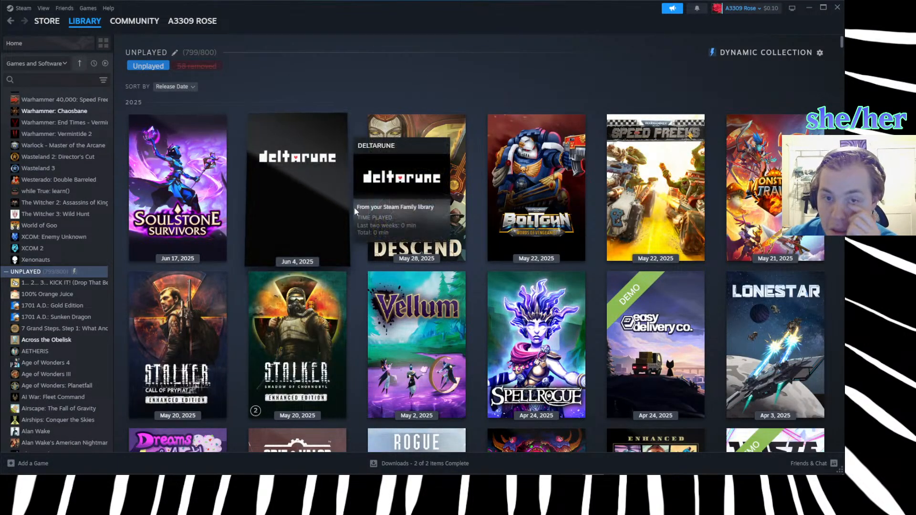
Find Unaccessible among the unplayed games and install it on New Volume (D:) with desktop and start menu shortcuts.
{"action": "scroll", "coordinate": [467, 206], "scroll_direction": "down", "scroll_amount": 6}
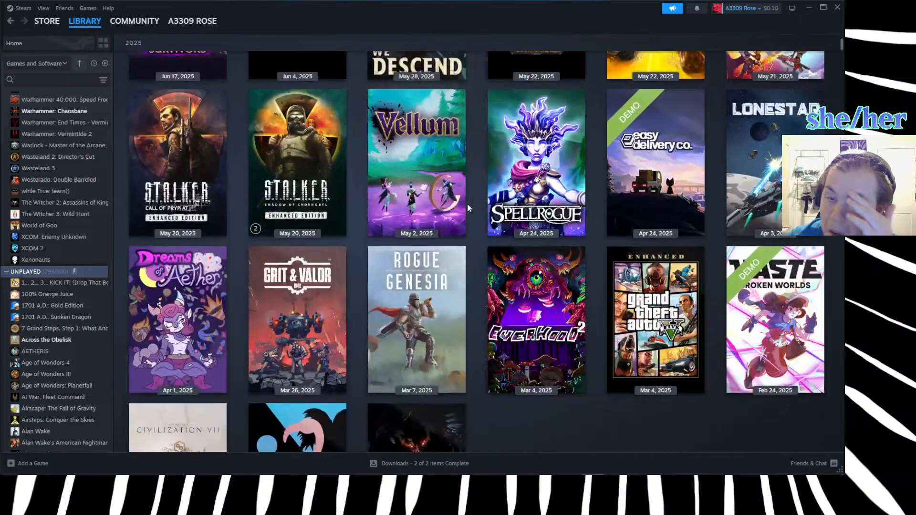
{"action": "scroll", "coordinate": [468, 203], "scroll_direction": "down", "scroll_amount": 3}
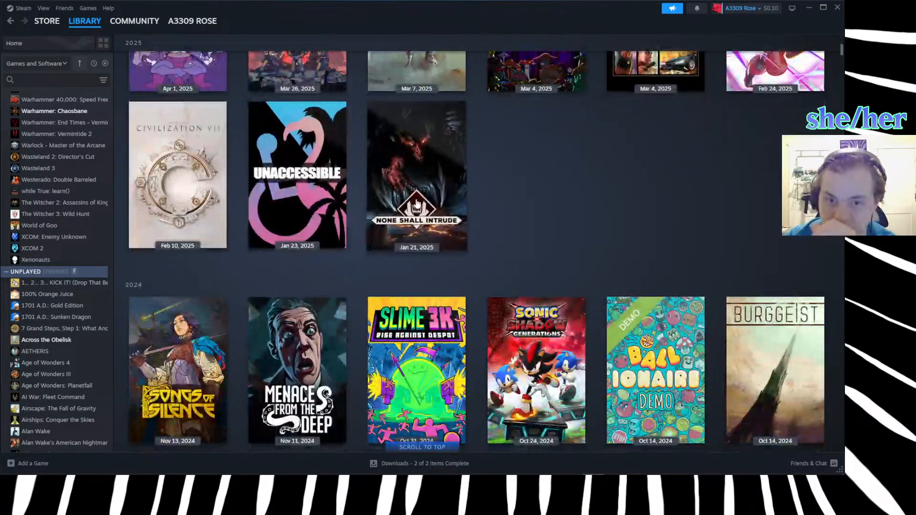
{"action": "left_click", "coordinate": [312, 207]}
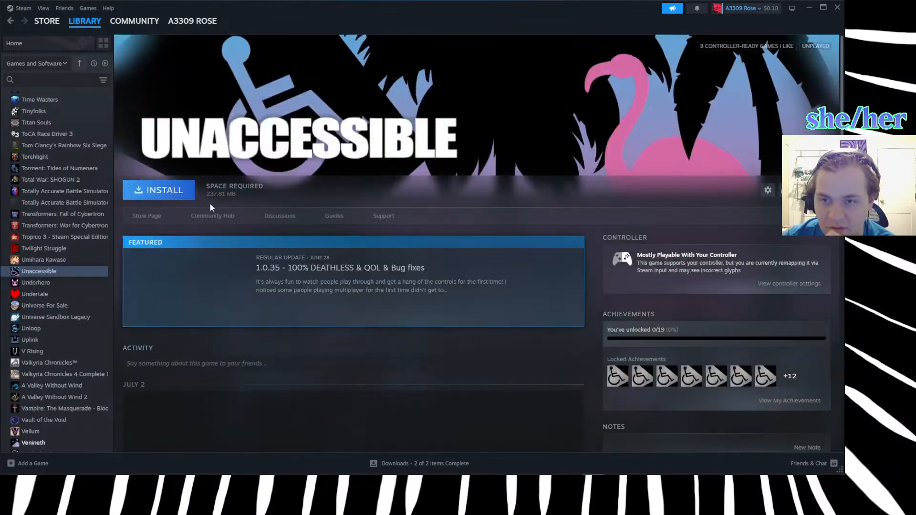
{"action": "left_click", "coordinate": [165, 190]}
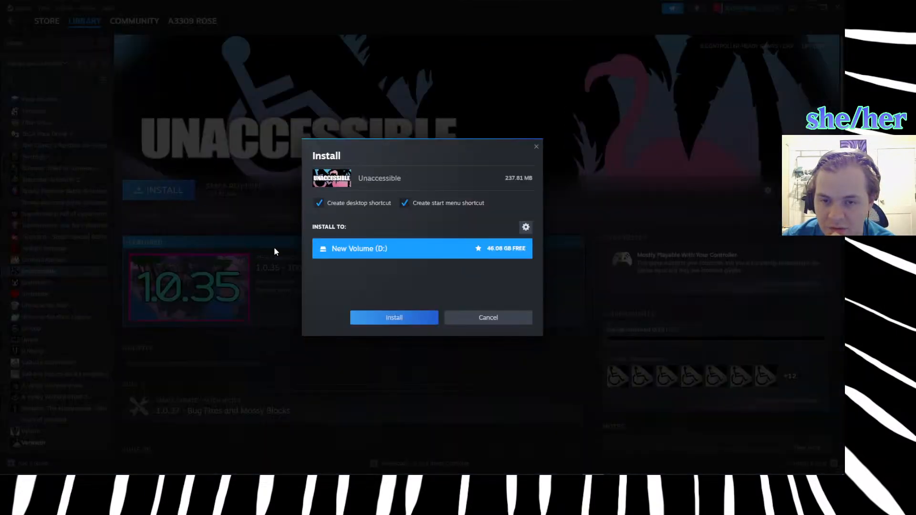
{"action": "left_click", "coordinate": [392, 317]}
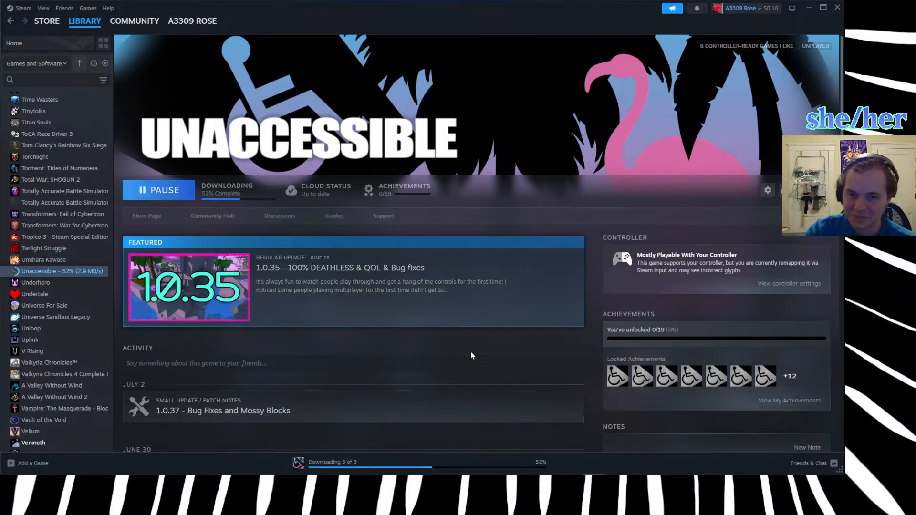
View the 1.0.35 update notes for Unaccessible and close them.
{"action": "left_click", "coordinate": [444, 295]}
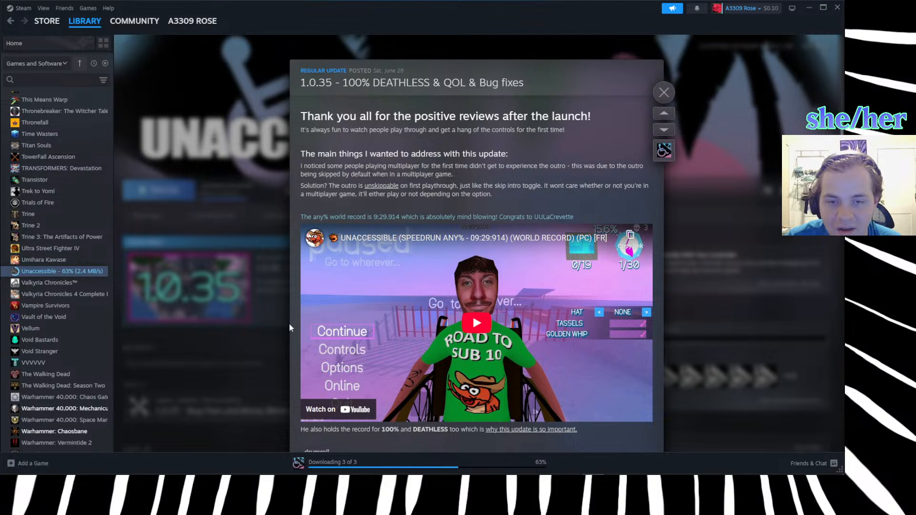
{"action": "left_click", "coordinate": [260, 325]}
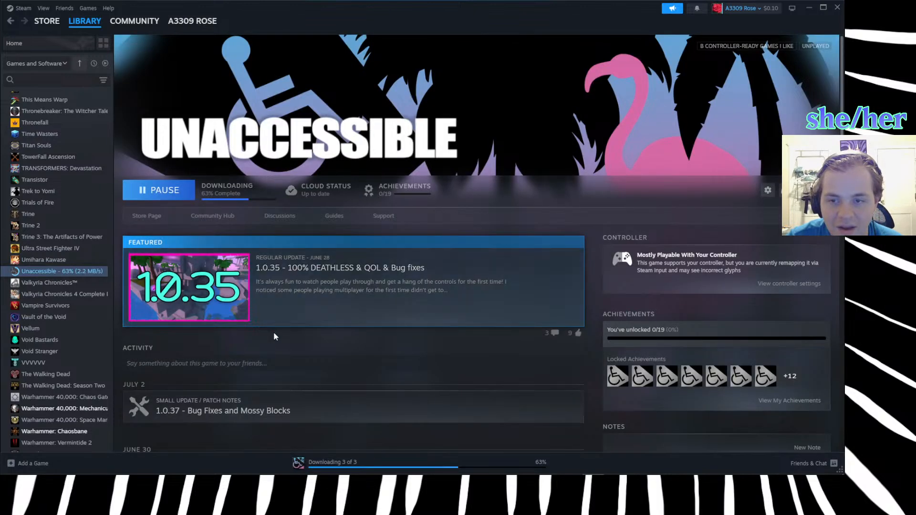
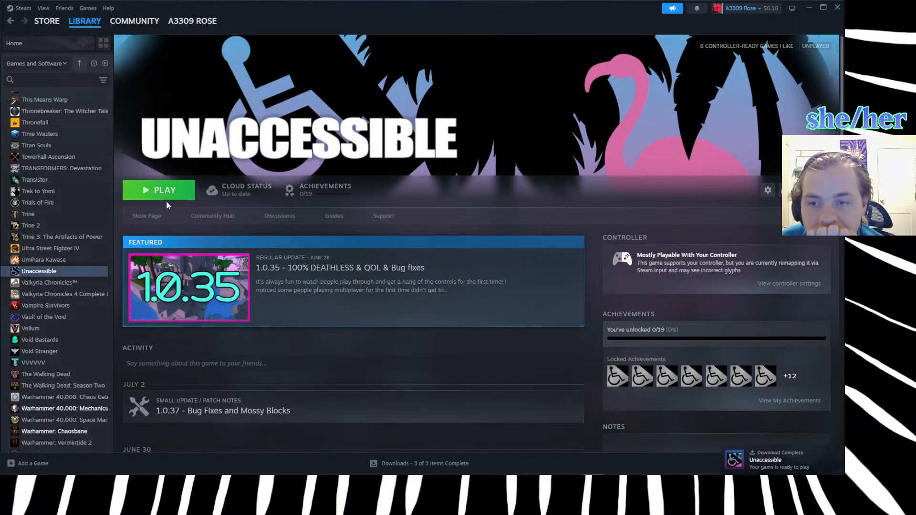
Launch Unaccessible from the Steam library, accept the controller notice, and maximize the game window.
{"action": "left_click", "coordinate": [164, 190]}
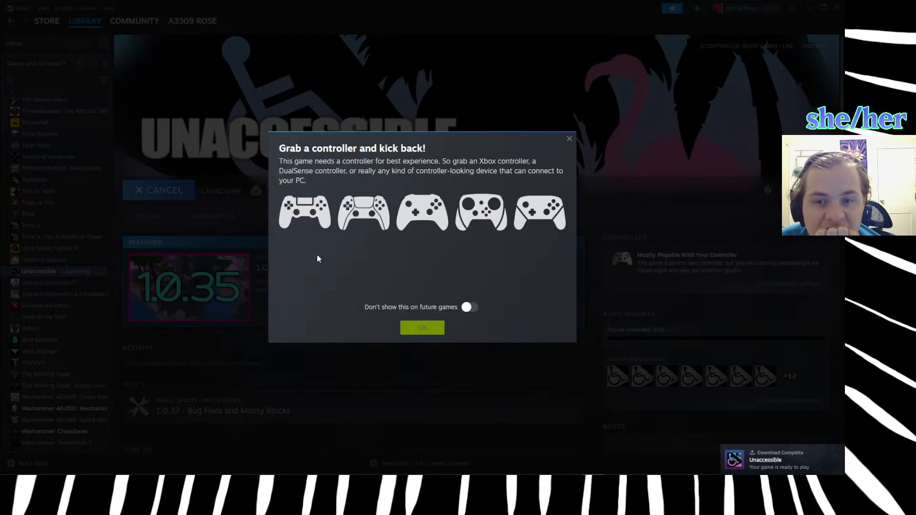
{"action": "left_click", "coordinate": [422, 329]}
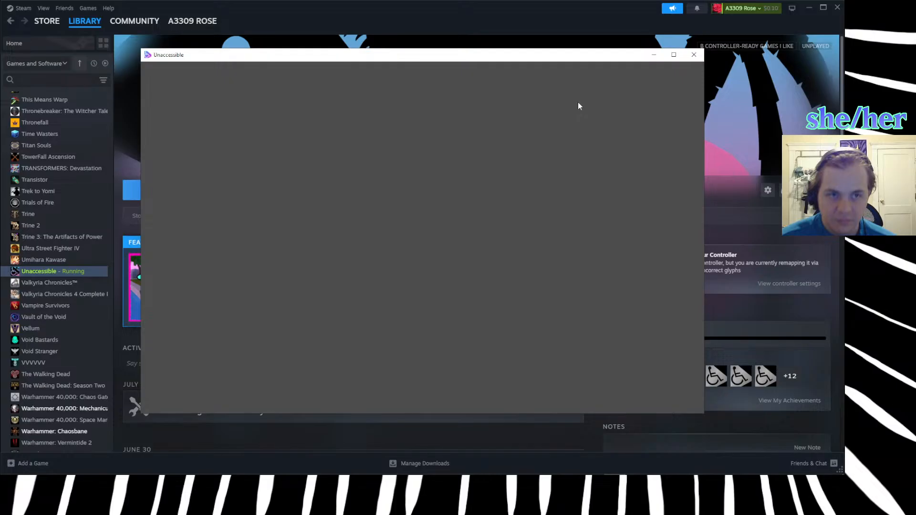
{"action": "left_click", "coordinate": [674, 56]}
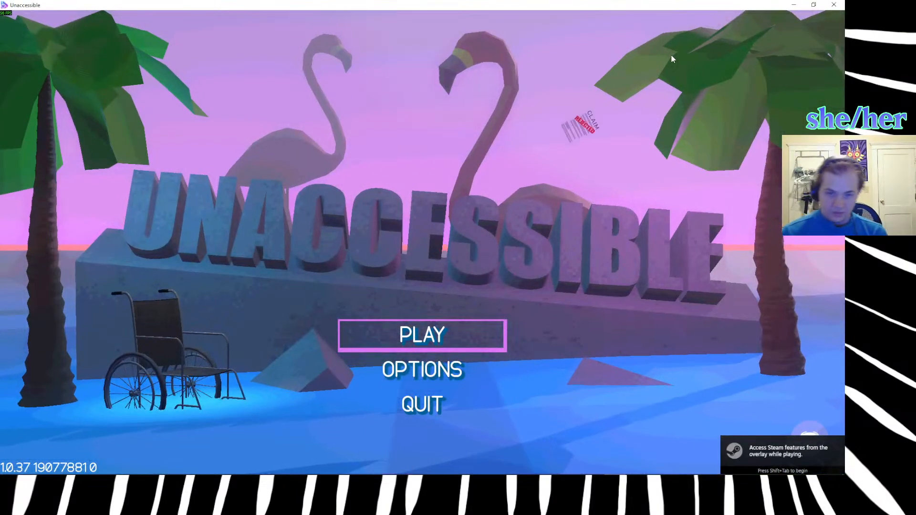
Open the game's options from the main menu and turn on Fullscreen in the display settings.
{"action": "key", "text": "Down"}
{"action": "key", "text": "Return"}
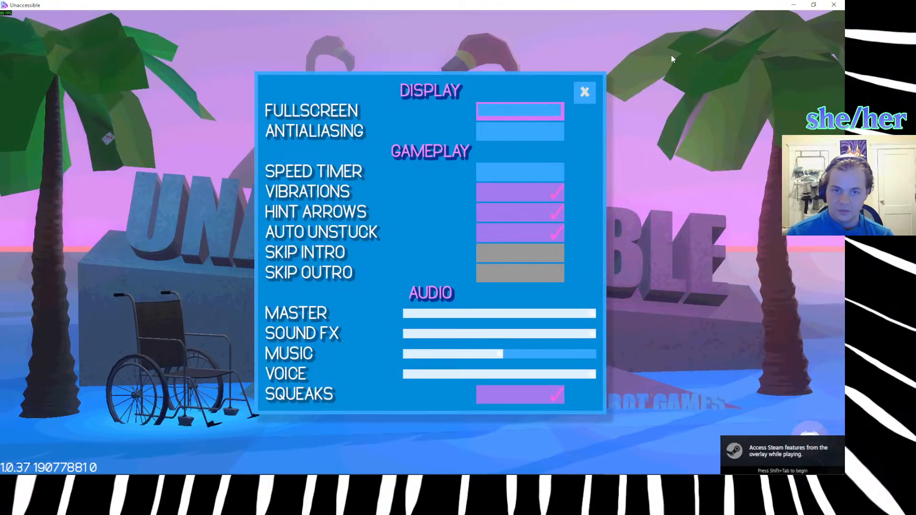
{"action": "key", "text": "Return"}
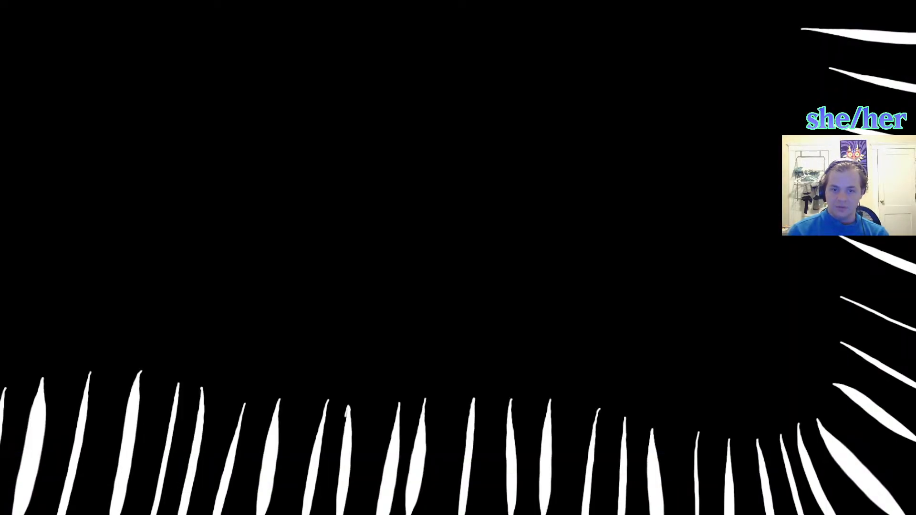